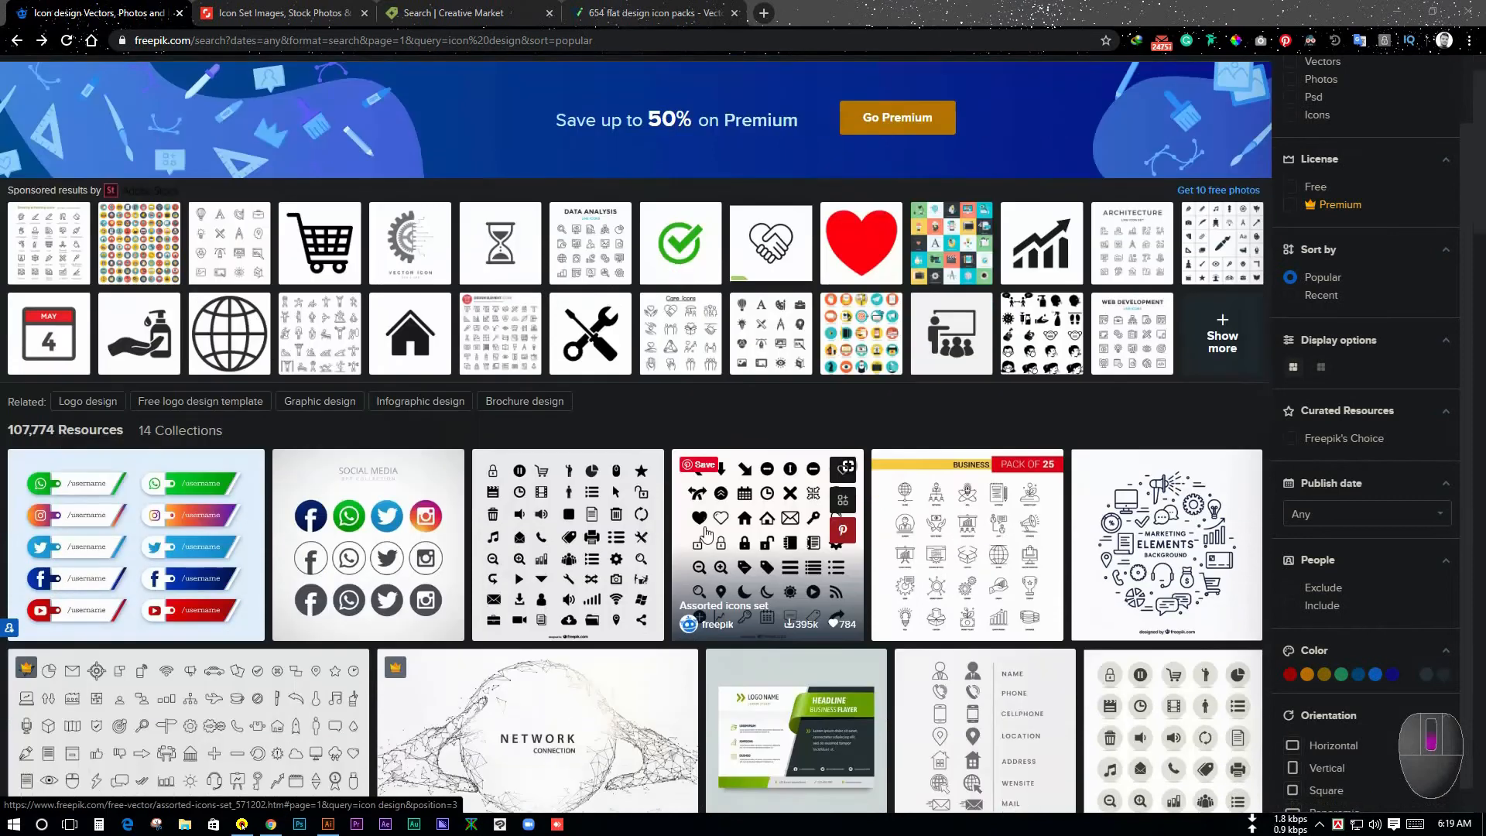
Look through the icon design search results on Freepik for icon set examples
{"action": "scroll", "coordinate": [673, 546], "scroll_direction": "down", "scroll_amount": 1}
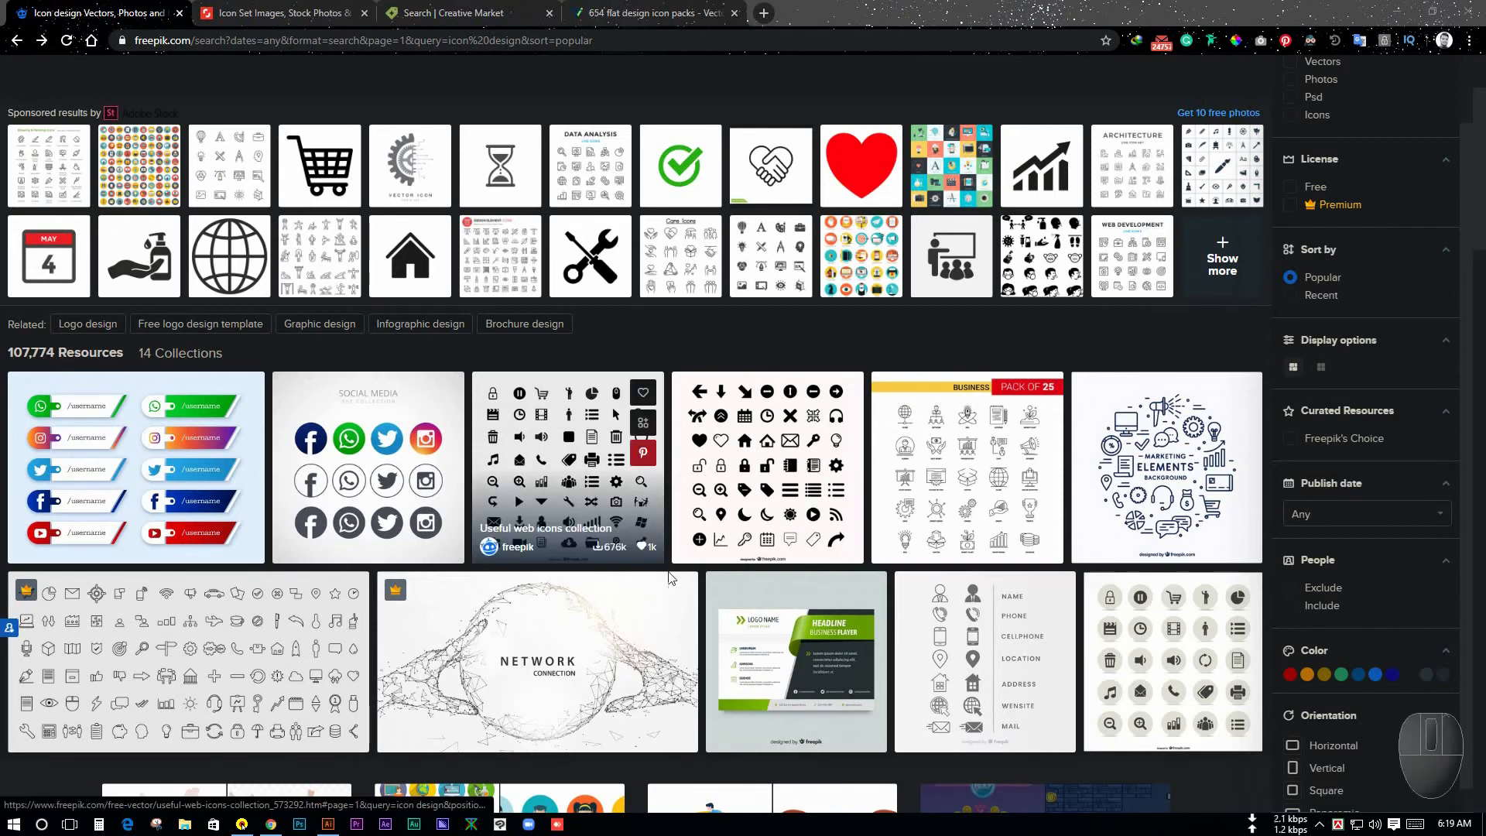
{"action": "scroll", "coordinate": [486, 440], "scroll_direction": "down", "scroll_amount": 3}
{"action": "scroll", "coordinate": [486, 439], "scroll_direction": "up", "scroll_amount": 3}
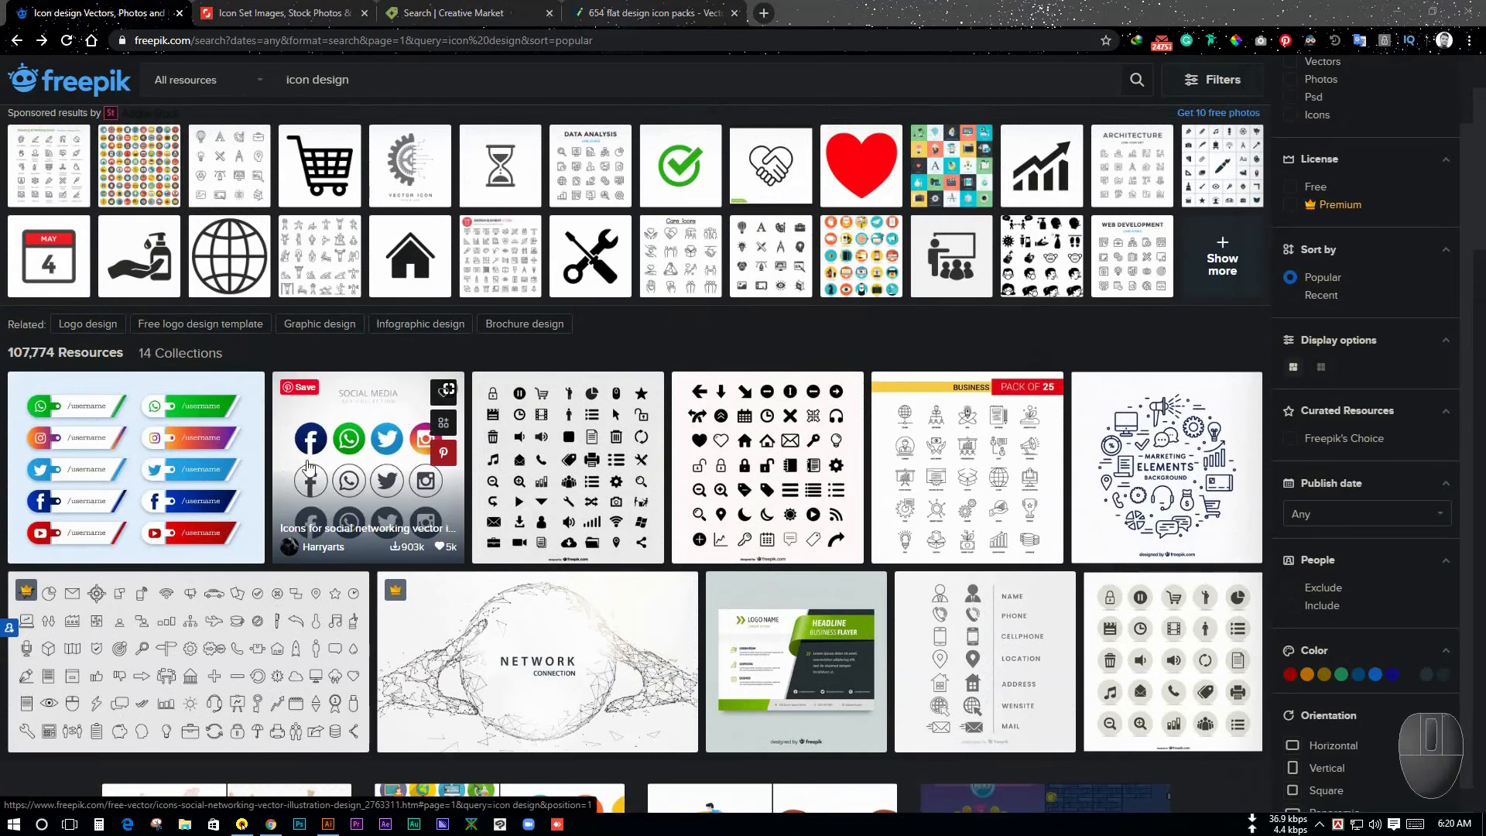
{"action": "scroll", "coordinate": [397, 530], "scroll_direction": "down", "scroll_amount": 2}
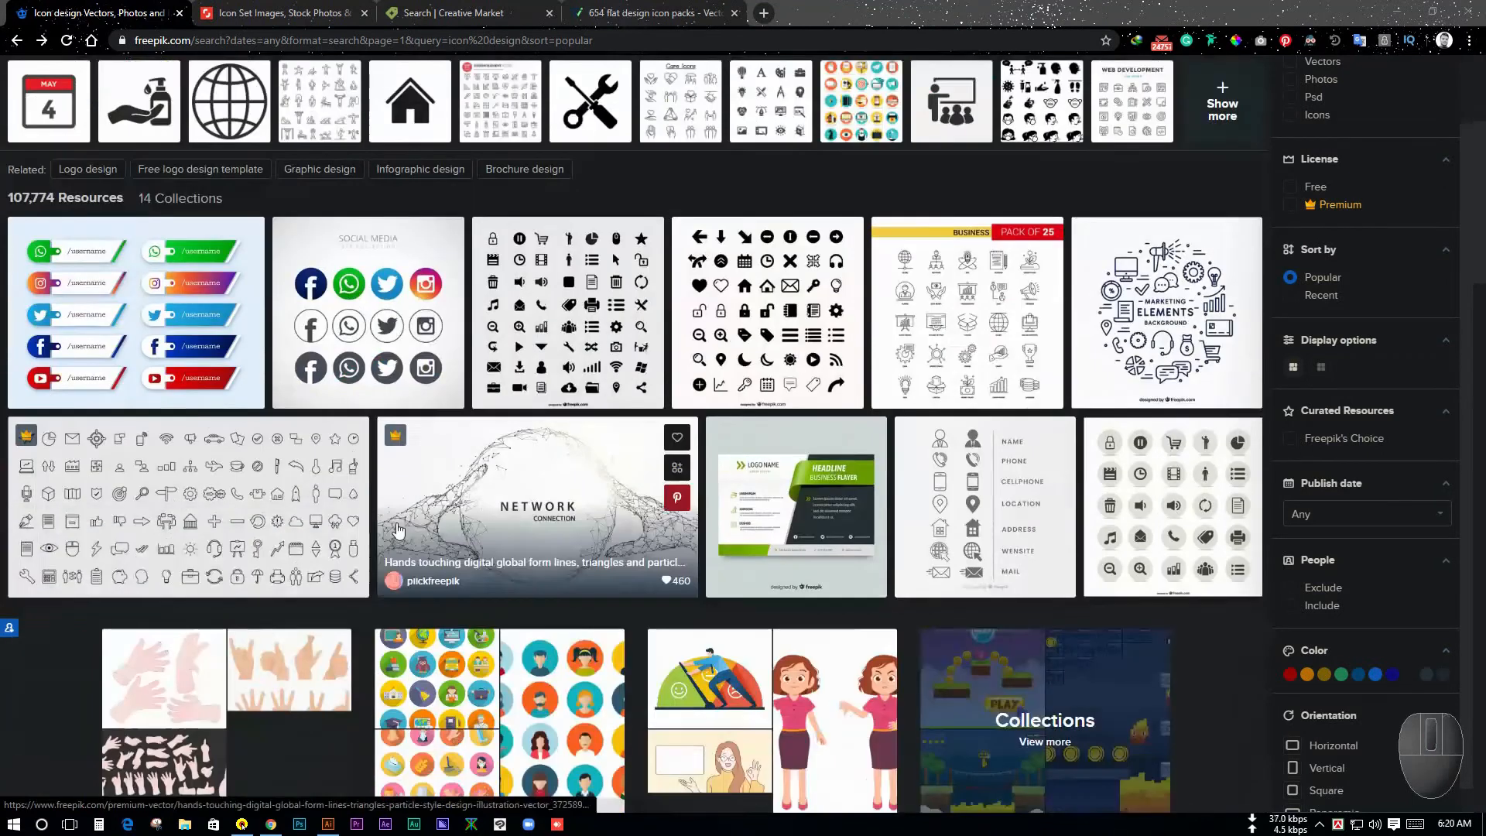
{"action": "scroll", "coordinate": [314, 570], "scroll_direction": "up", "scroll_amount": 3}
{"action": "scroll", "coordinate": [313, 570], "scroll_direction": "down", "scroll_amount": 2}
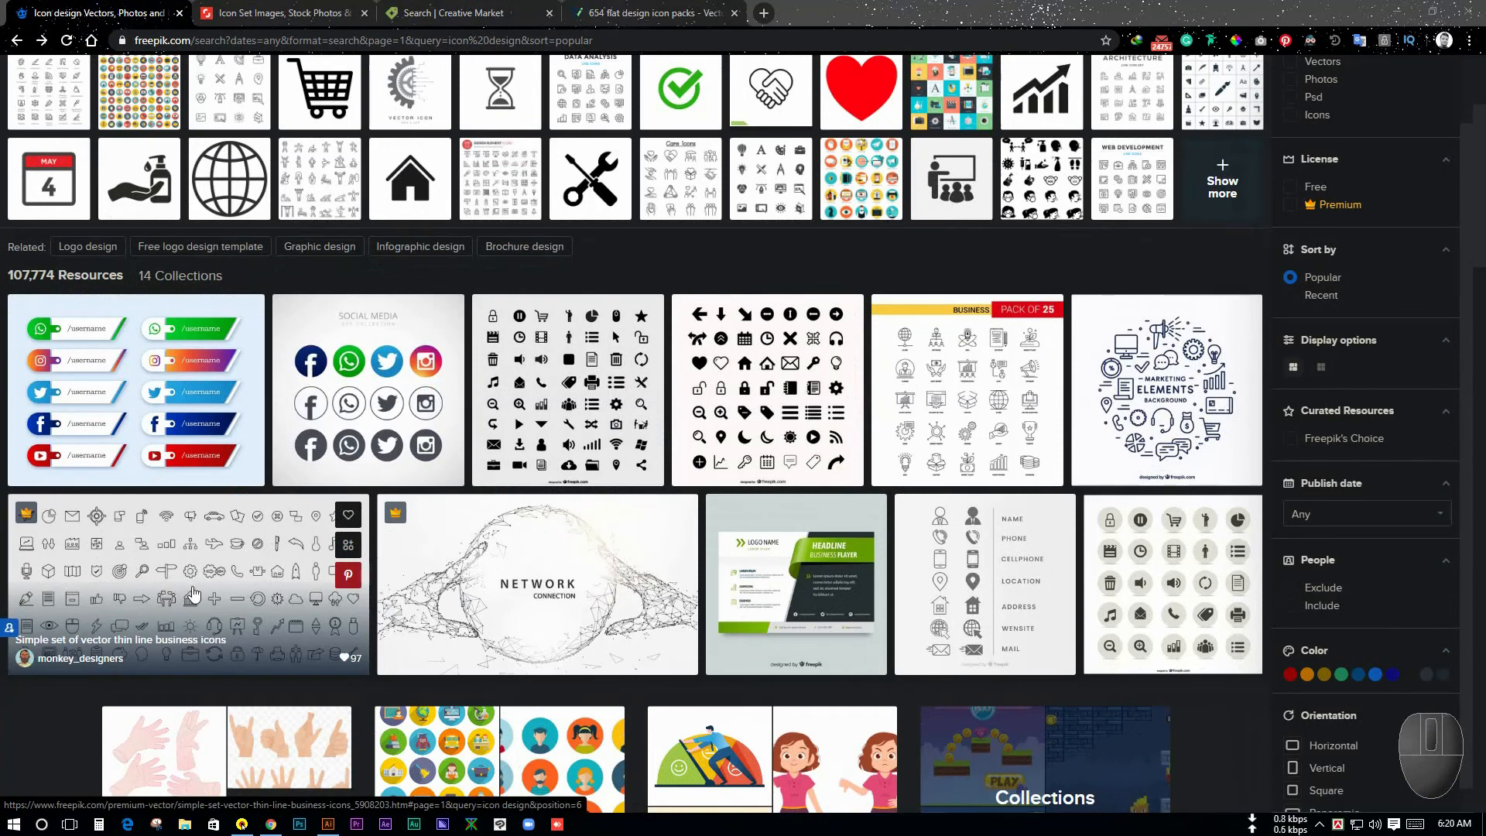
Browse the icon set results on Shutterstock and the icon pack results on Creative Market
{"action": "left_click", "coordinate": [279, 13]}
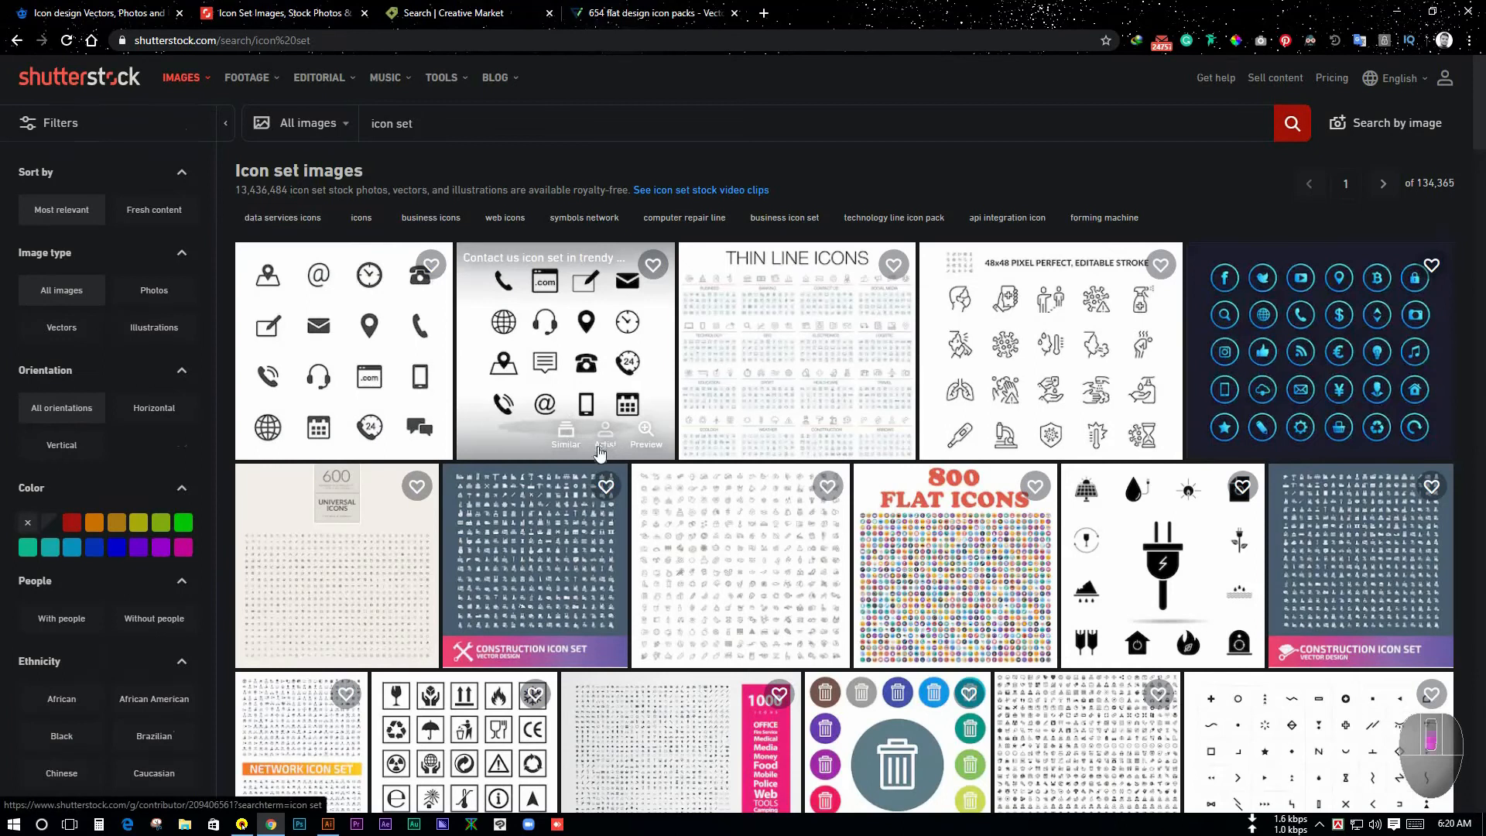
{"action": "scroll", "coordinate": [599, 455], "scroll_direction": "down", "scroll_amount": 2}
{"action": "scroll", "coordinate": [600, 455], "scroll_direction": "down", "scroll_amount": 5}
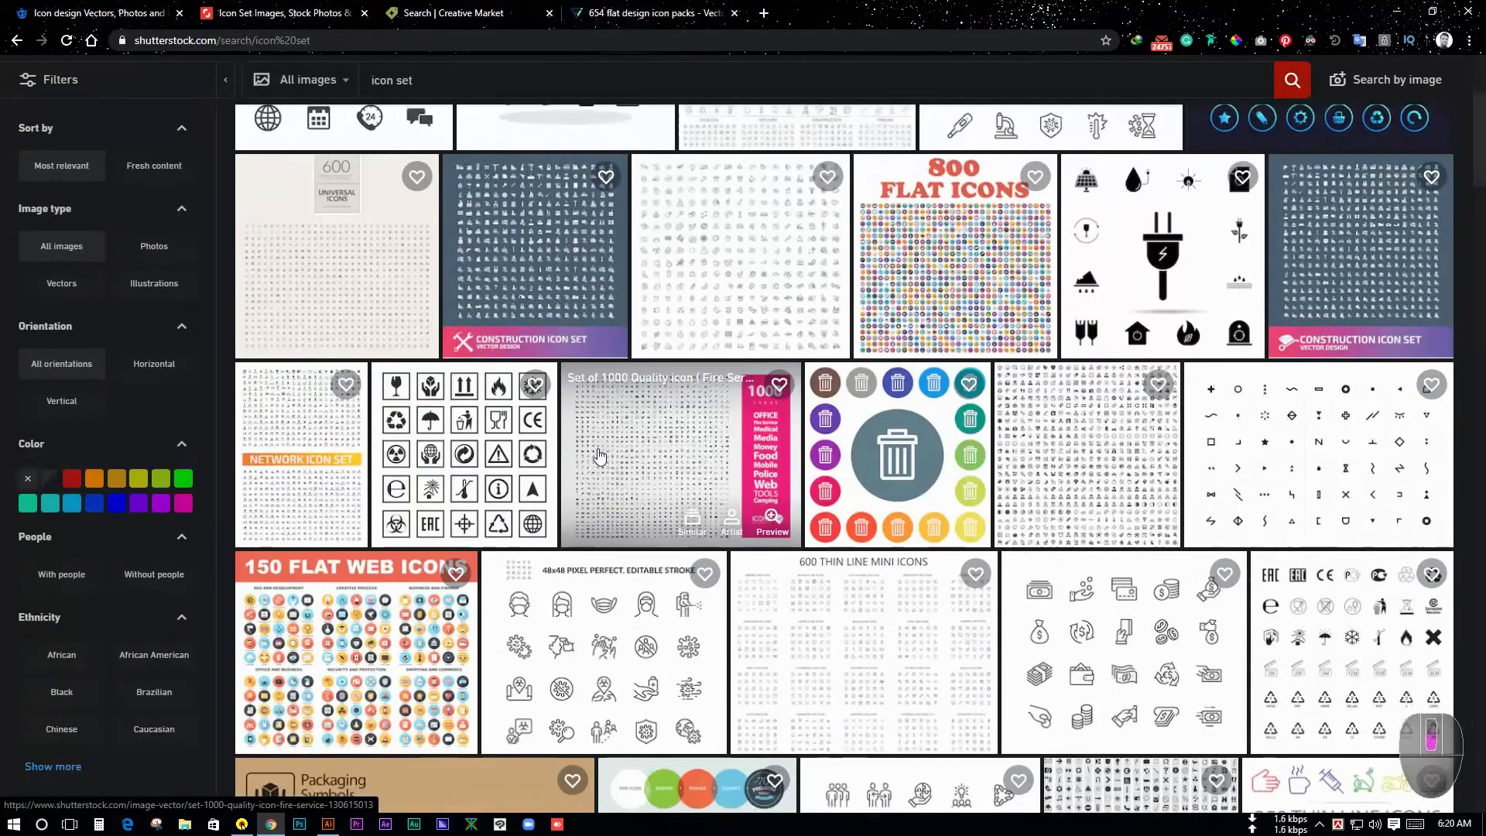
{"action": "scroll", "coordinate": [600, 455], "scroll_direction": "up", "scroll_amount": 3}
{"action": "scroll", "coordinate": [600, 455], "scroll_direction": "up", "scroll_amount": 1}
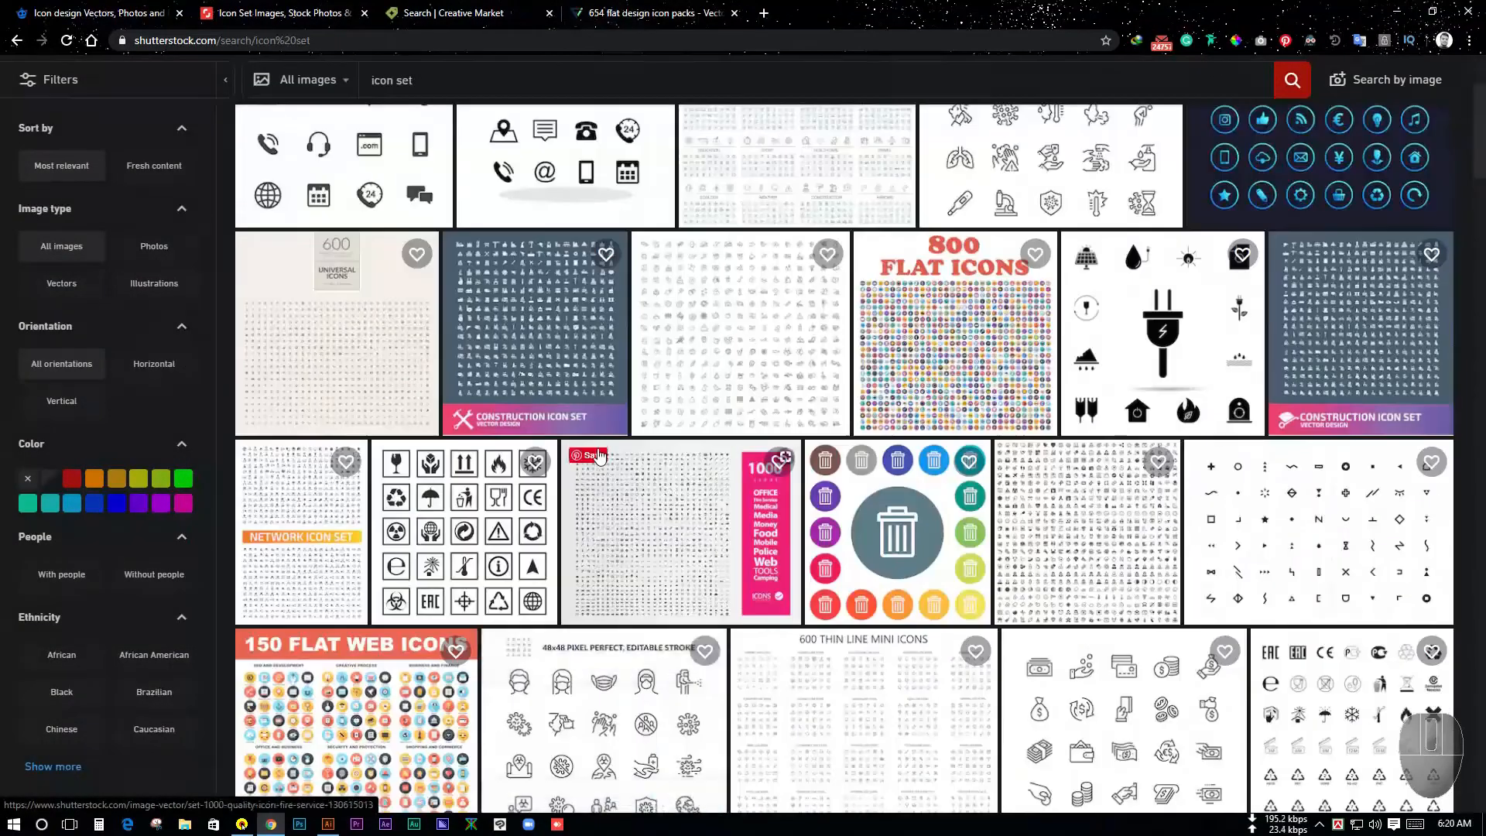
{"action": "scroll", "coordinate": [599, 455], "scroll_direction": "up", "scroll_amount": 3}
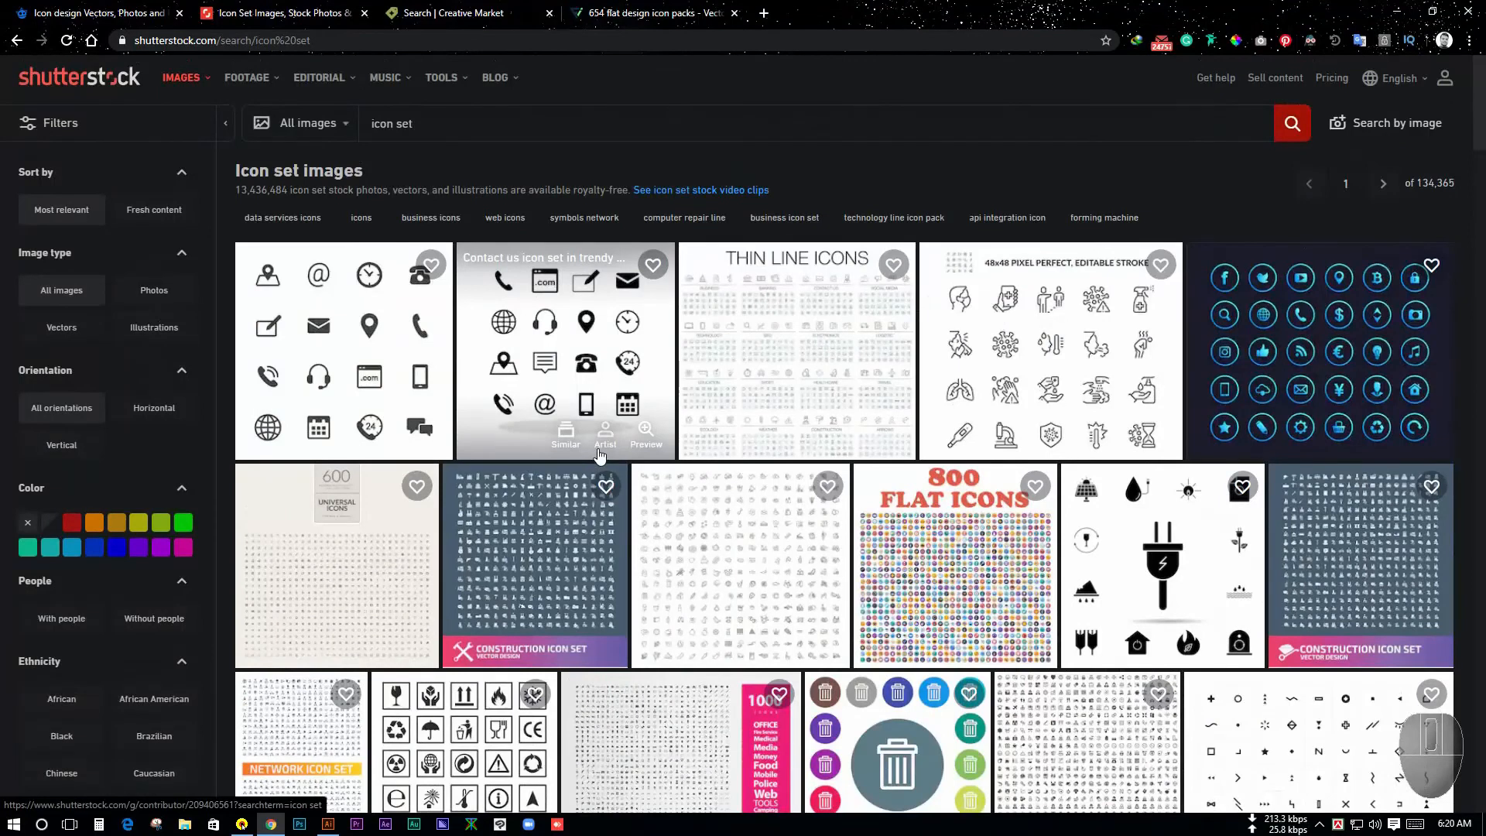
{"action": "left_click", "coordinate": [483, 11]}
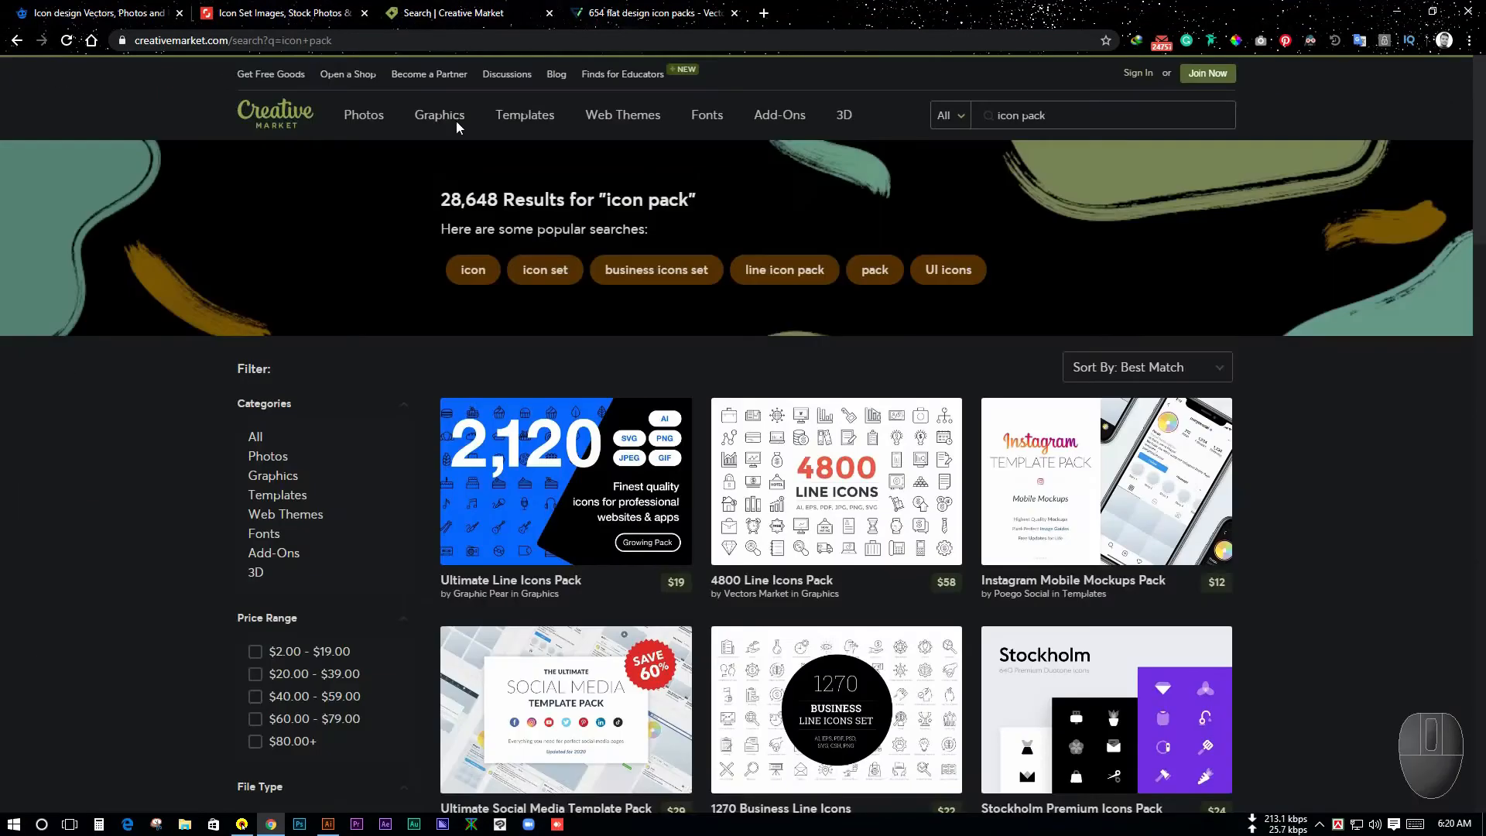
{"action": "scroll", "coordinate": [664, 466], "scroll_direction": "down", "scroll_amount": 5}
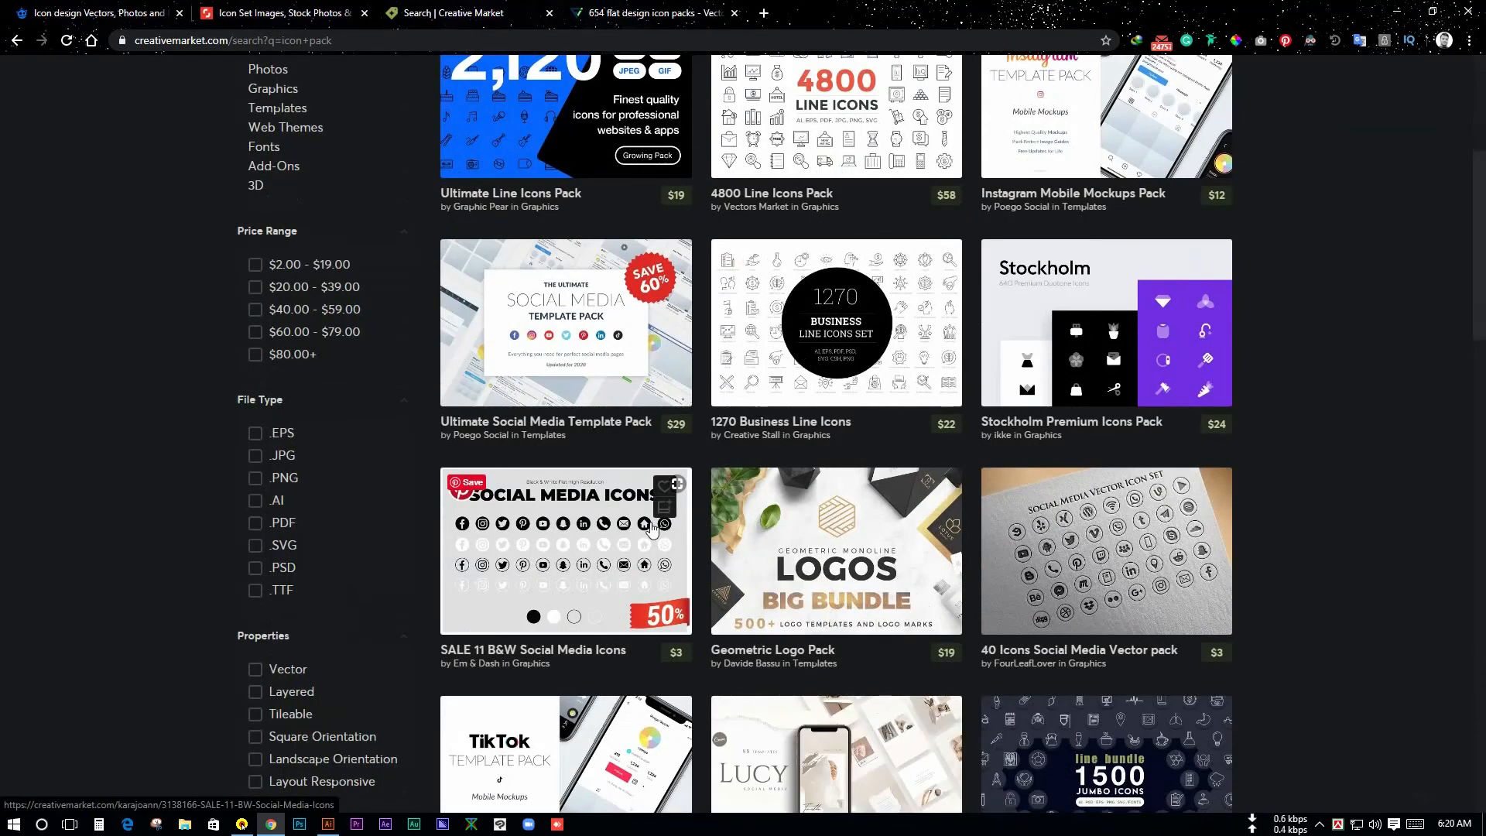
Examine the styles of the flat design icon packs listed on Flaticon
{"action": "left_click", "coordinate": [611, 8]}
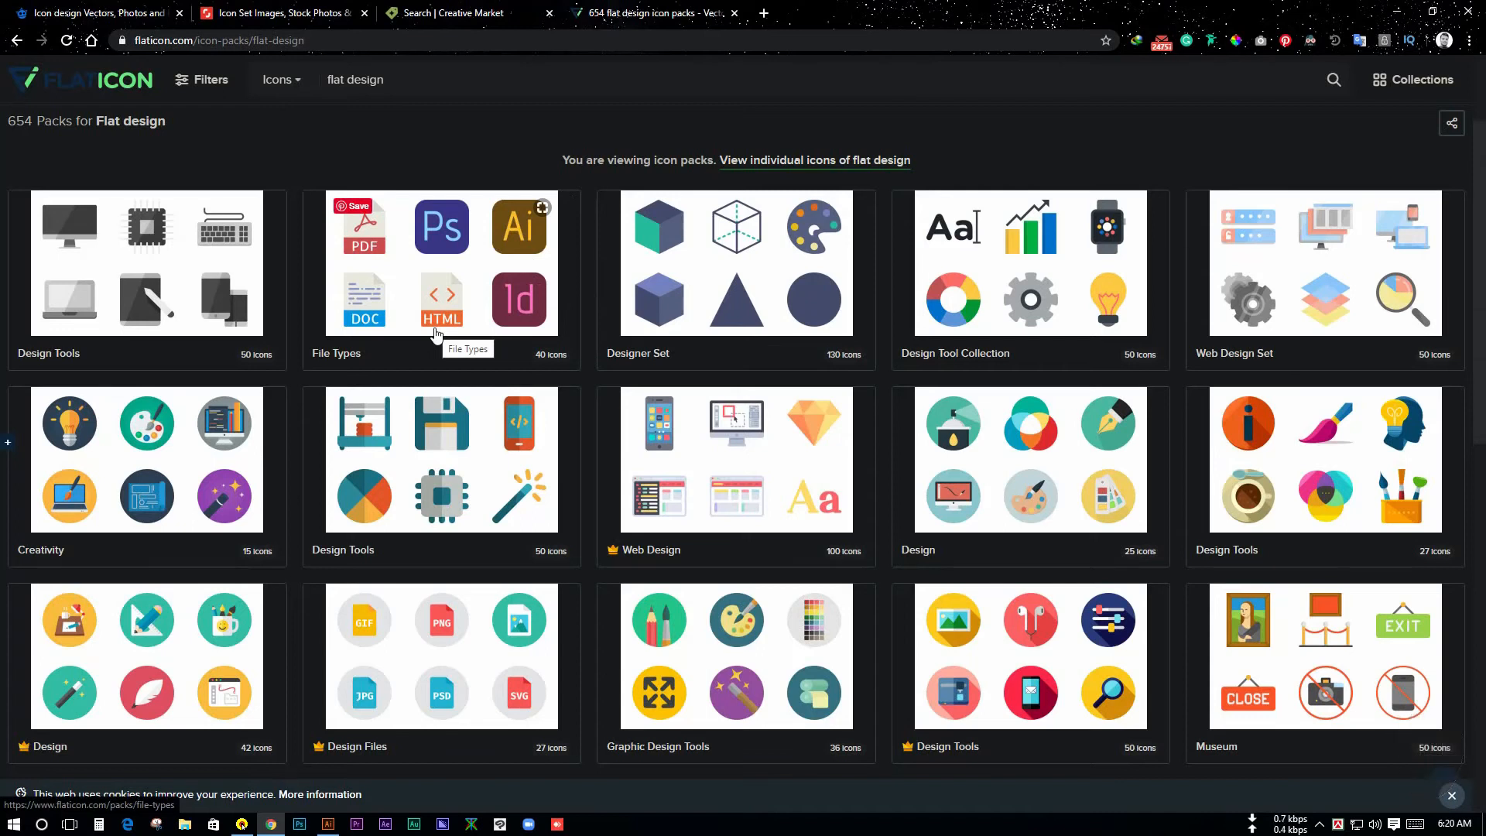
{"action": "scroll", "coordinate": [437, 334], "scroll_direction": "down", "scroll_amount": 1}
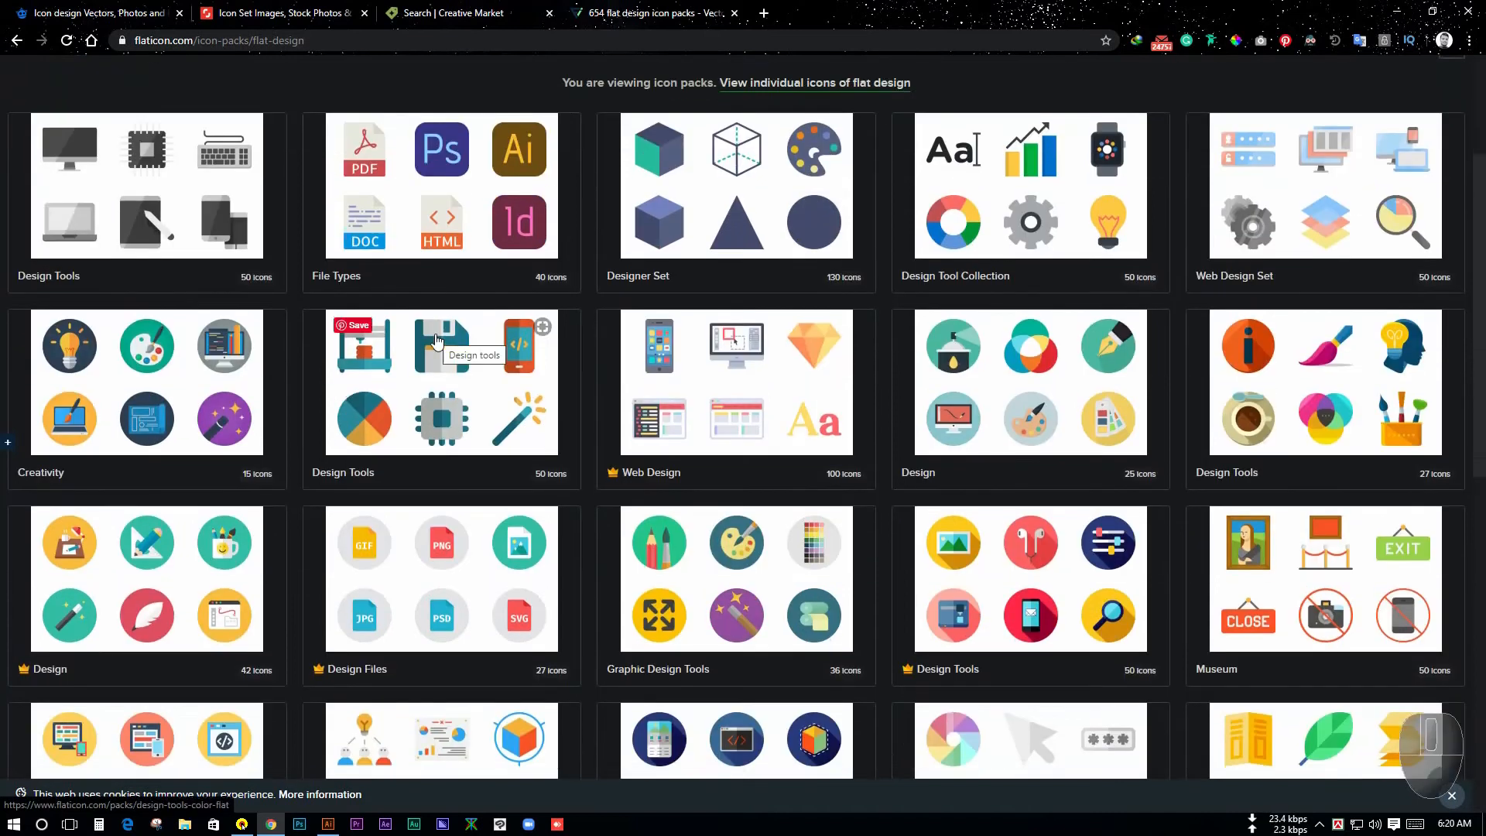
{"action": "scroll", "coordinate": [437, 338], "scroll_direction": "down", "scroll_amount": 3}
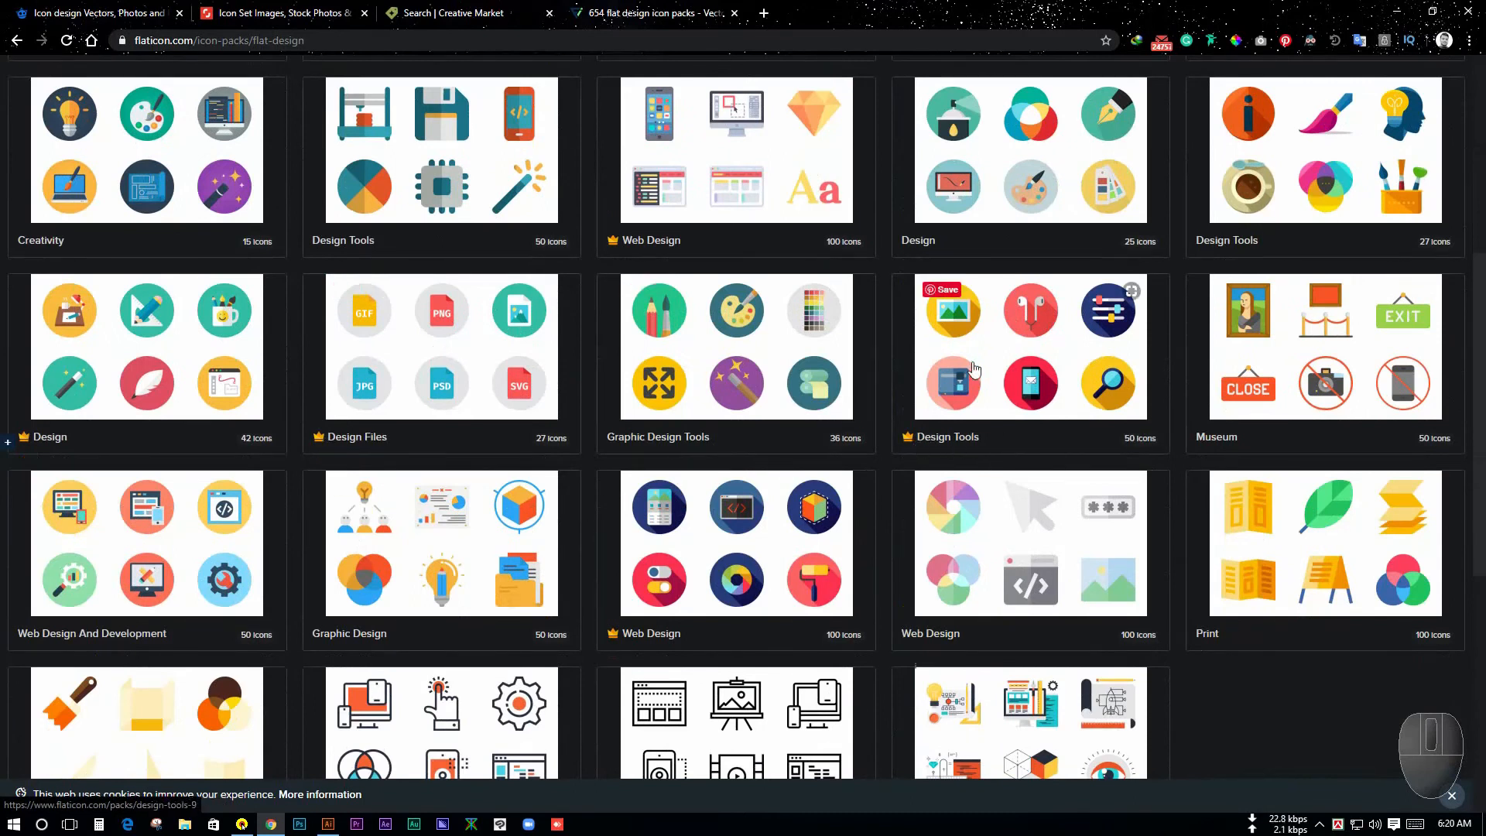
{"action": "scroll", "coordinate": [1010, 357], "scroll_direction": "up", "scroll_amount": 2}
{"action": "scroll", "coordinate": [1011, 356], "scroll_direction": "up", "scroll_amount": 2}
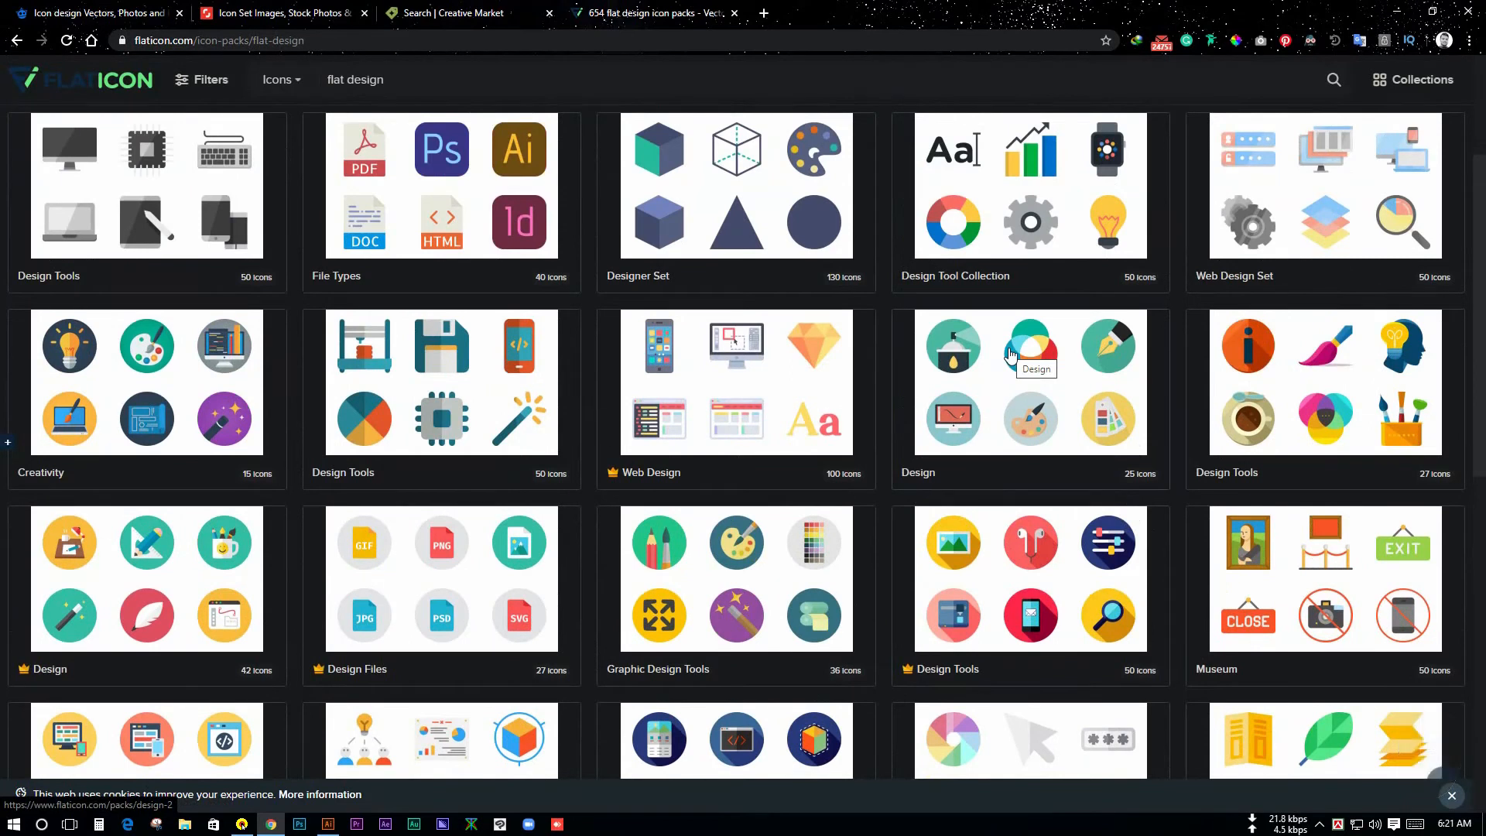
{"action": "scroll", "coordinate": [1010, 354], "scroll_direction": "up", "scroll_amount": 2}
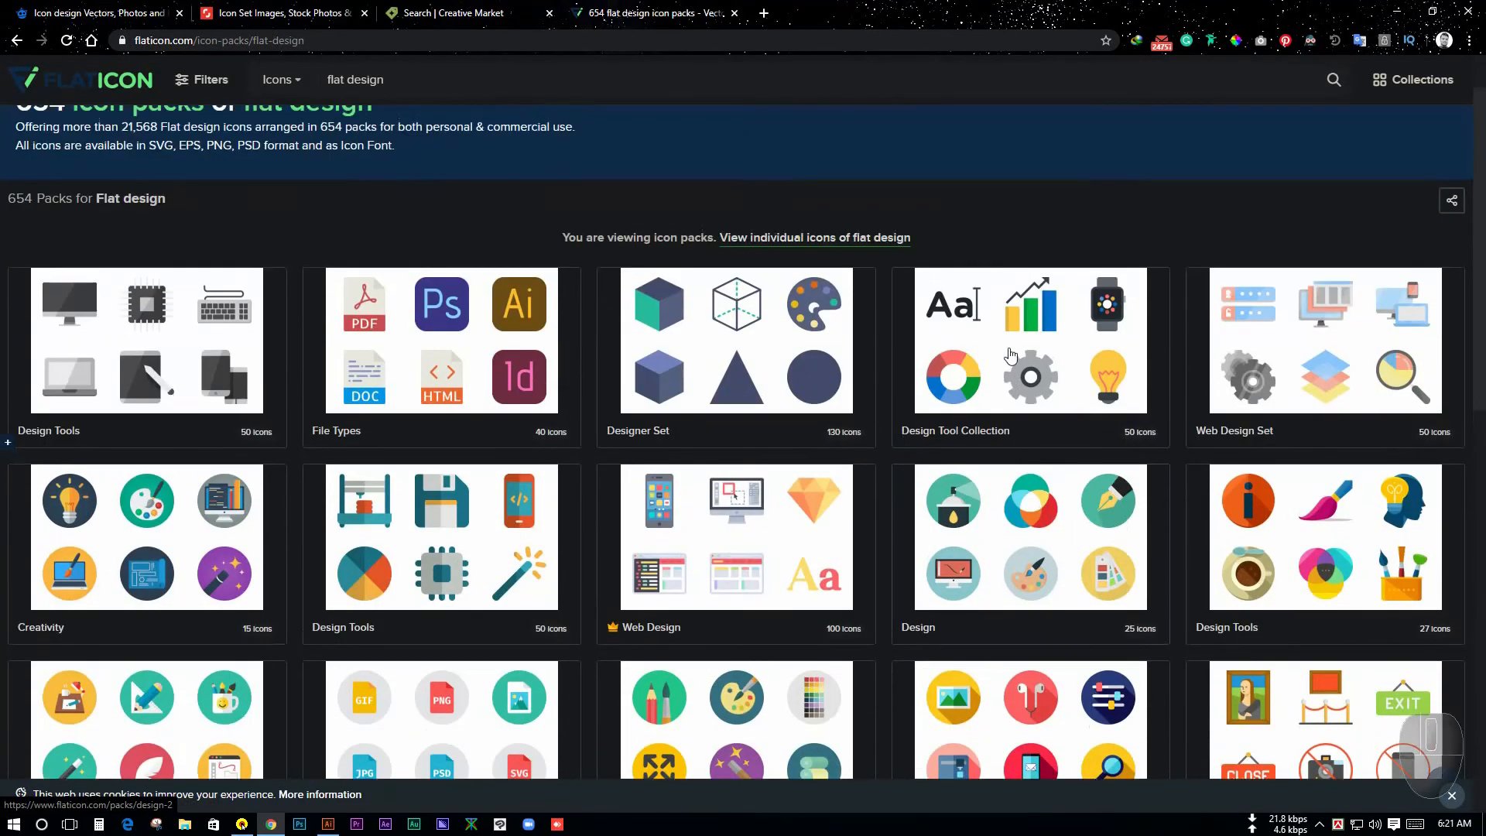
{"action": "scroll", "coordinate": [1010, 355], "scroll_direction": "down", "scroll_amount": 6}
{"action": "scroll", "coordinate": [1010, 355], "scroll_direction": "down", "scroll_amount": 4}
{"action": "scroll", "coordinate": [1005, 353], "scroll_direction": "up", "scroll_amount": 10}
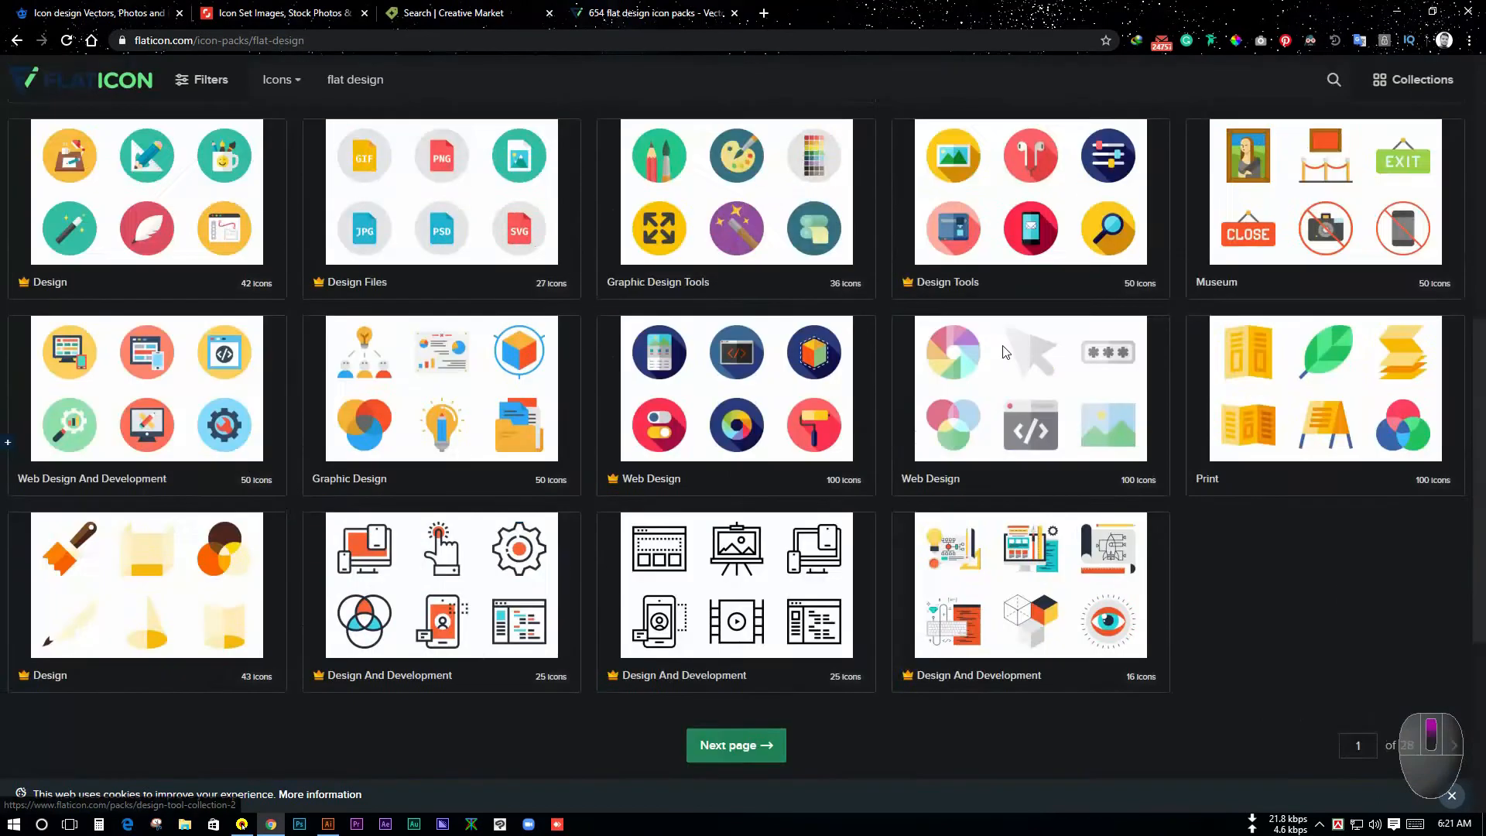
{"action": "scroll", "coordinate": [1003, 353], "scroll_direction": "down", "scroll_amount": 3}
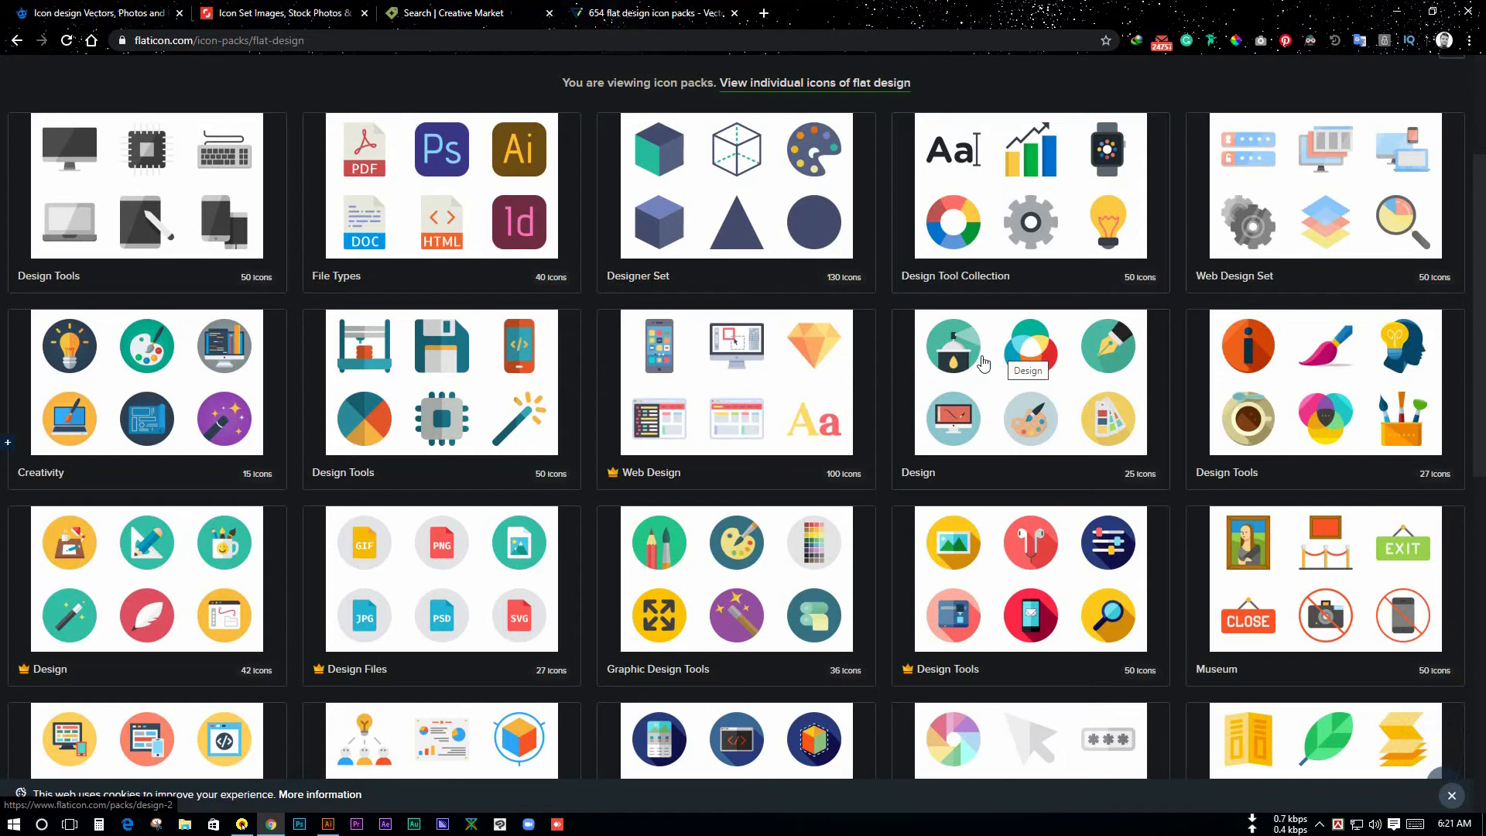
{"action": "key", "text": "F1"}
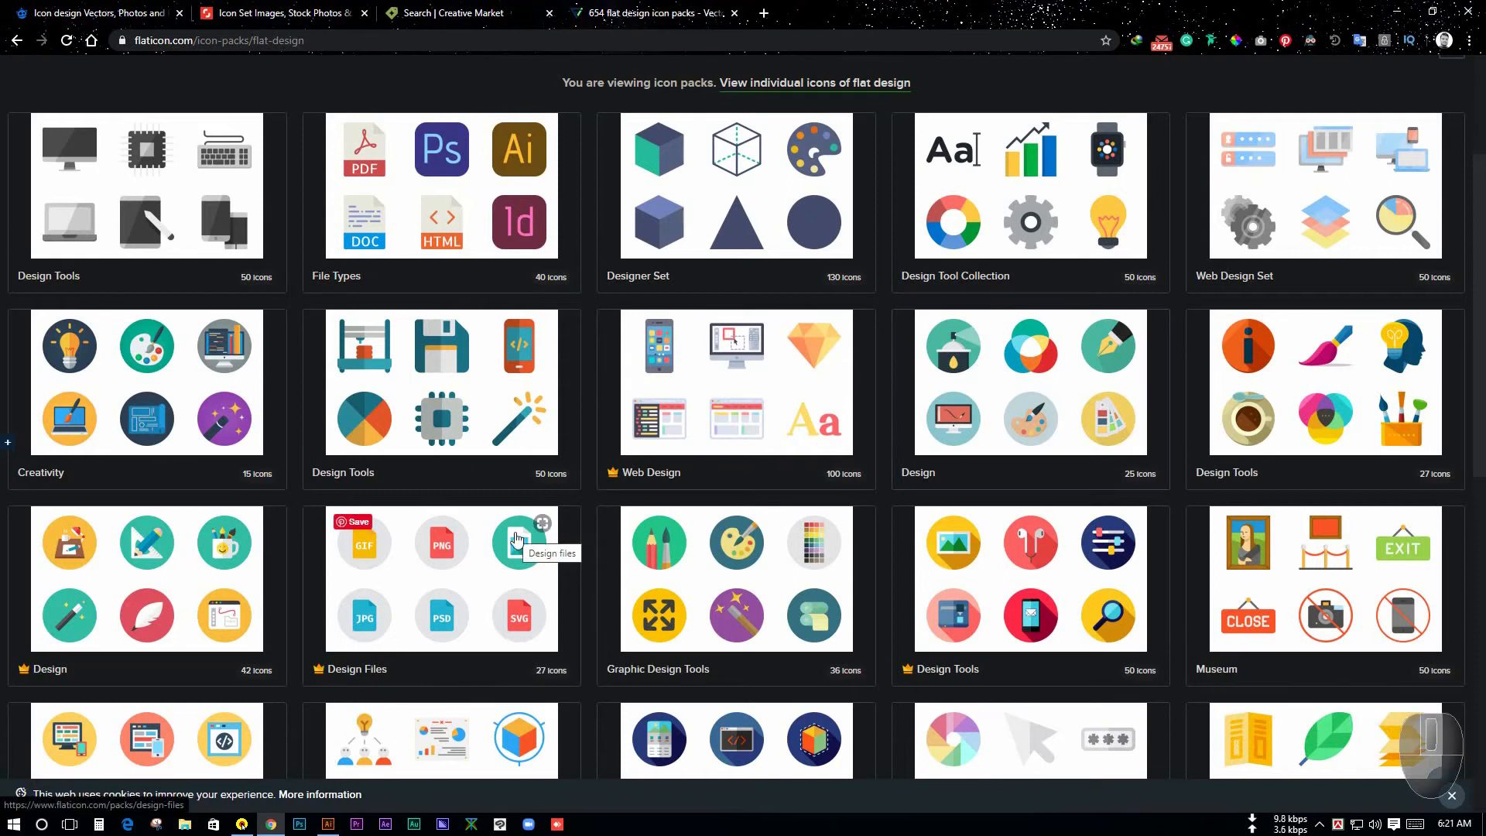
Switch to Illustrator and create a new 1600 x 1200 px landscape document in RGB Color with 300 ppi raster effects
{"action": "left_click", "coordinate": [328, 823]}
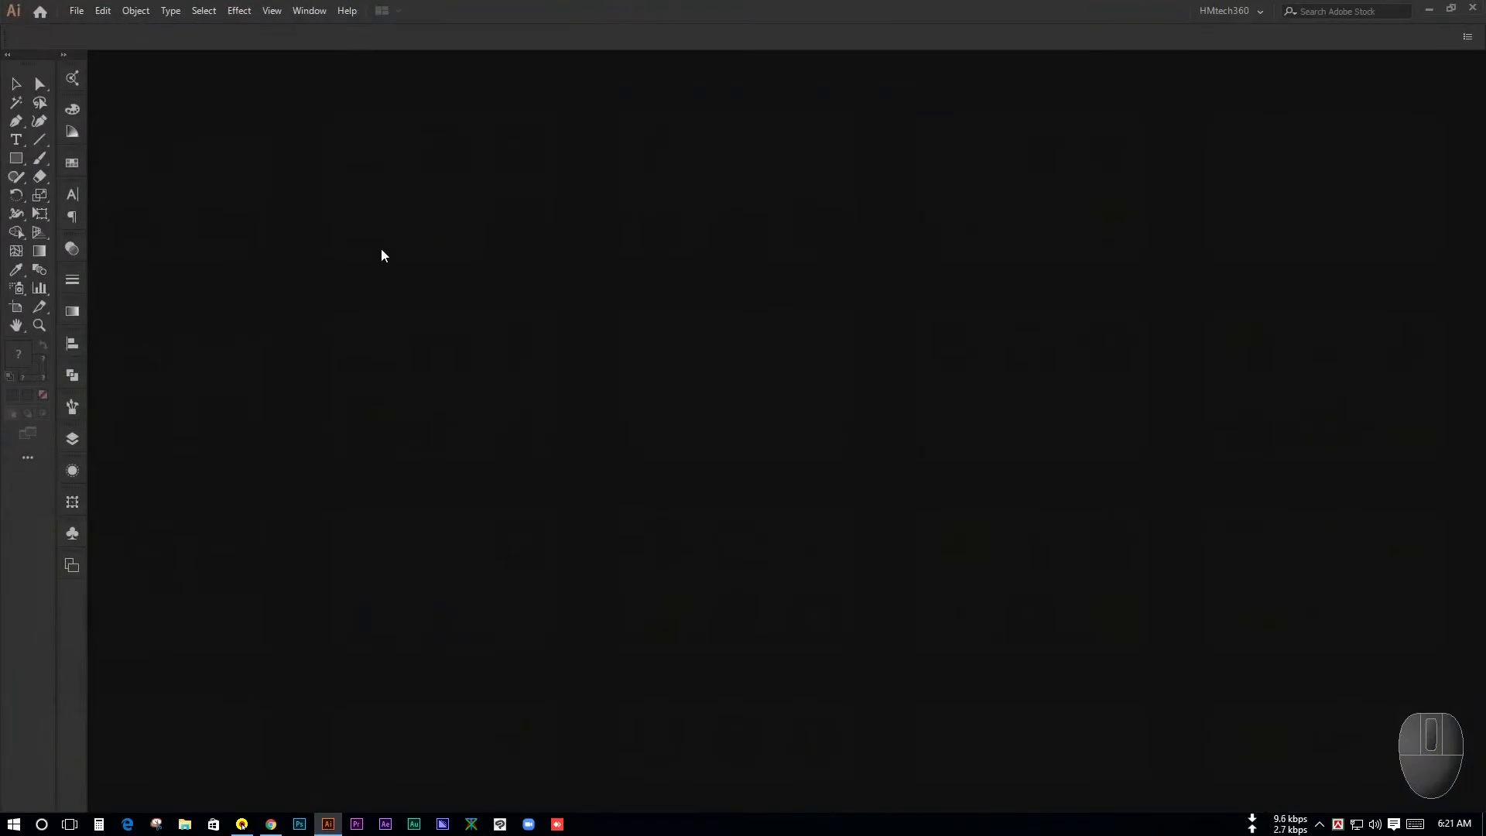
{"action": "key", "text": "ctrl+n"}
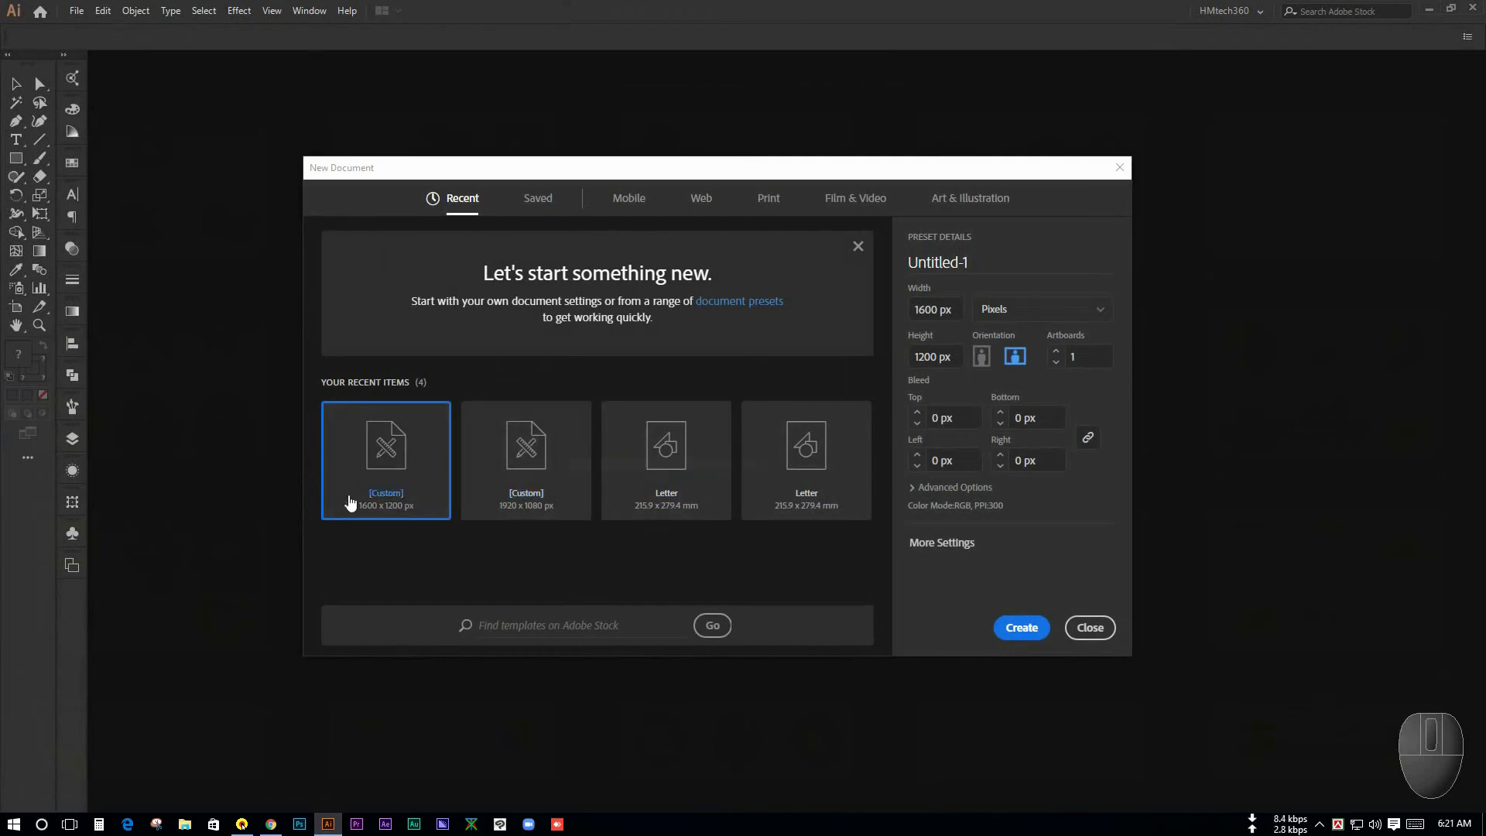
{"action": "left_click", "coordinate": [947, 309]}
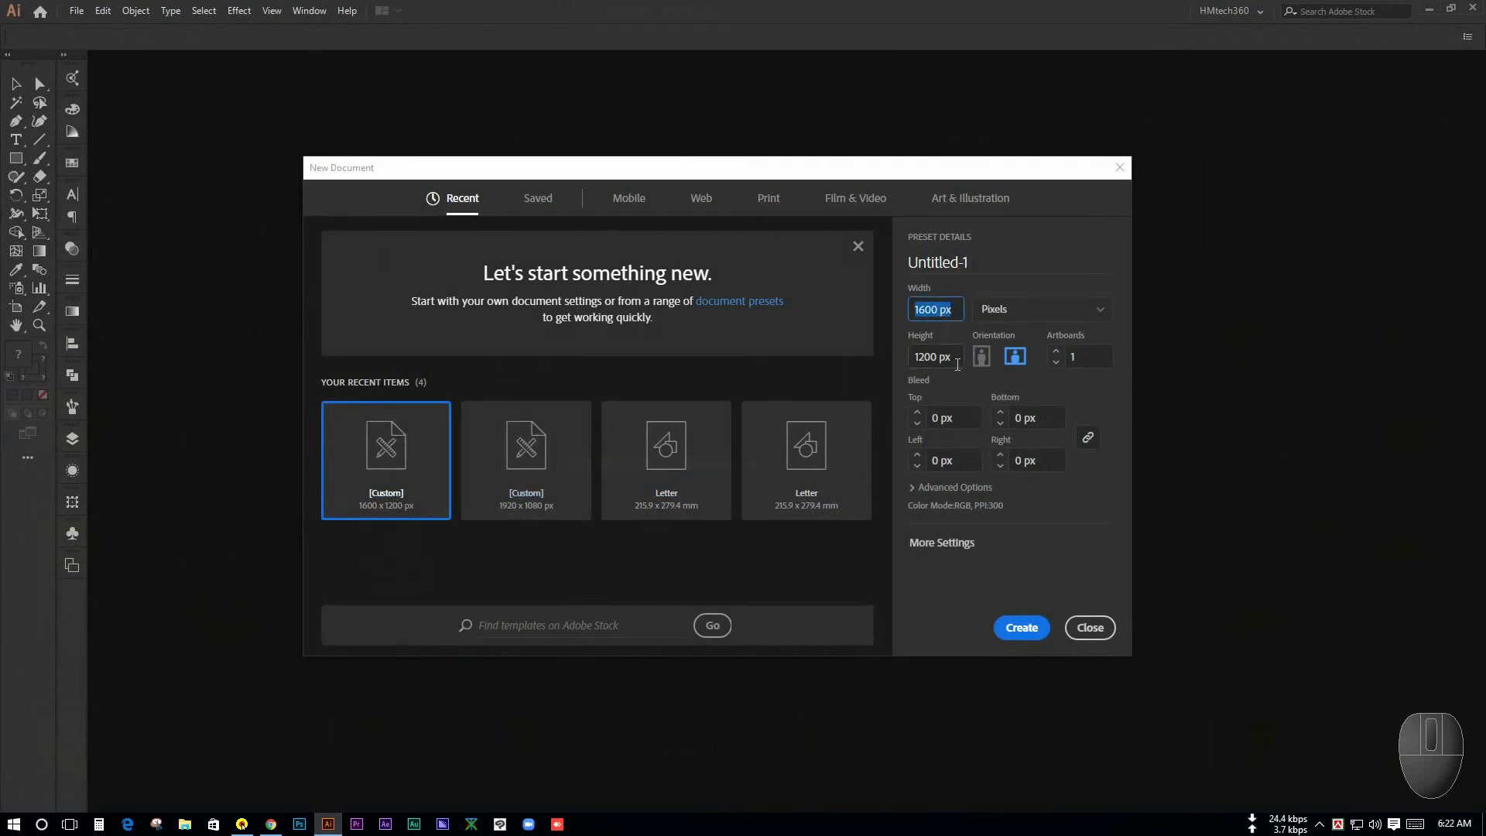
{"action": "left_click", "coordinate": [957, 362]}
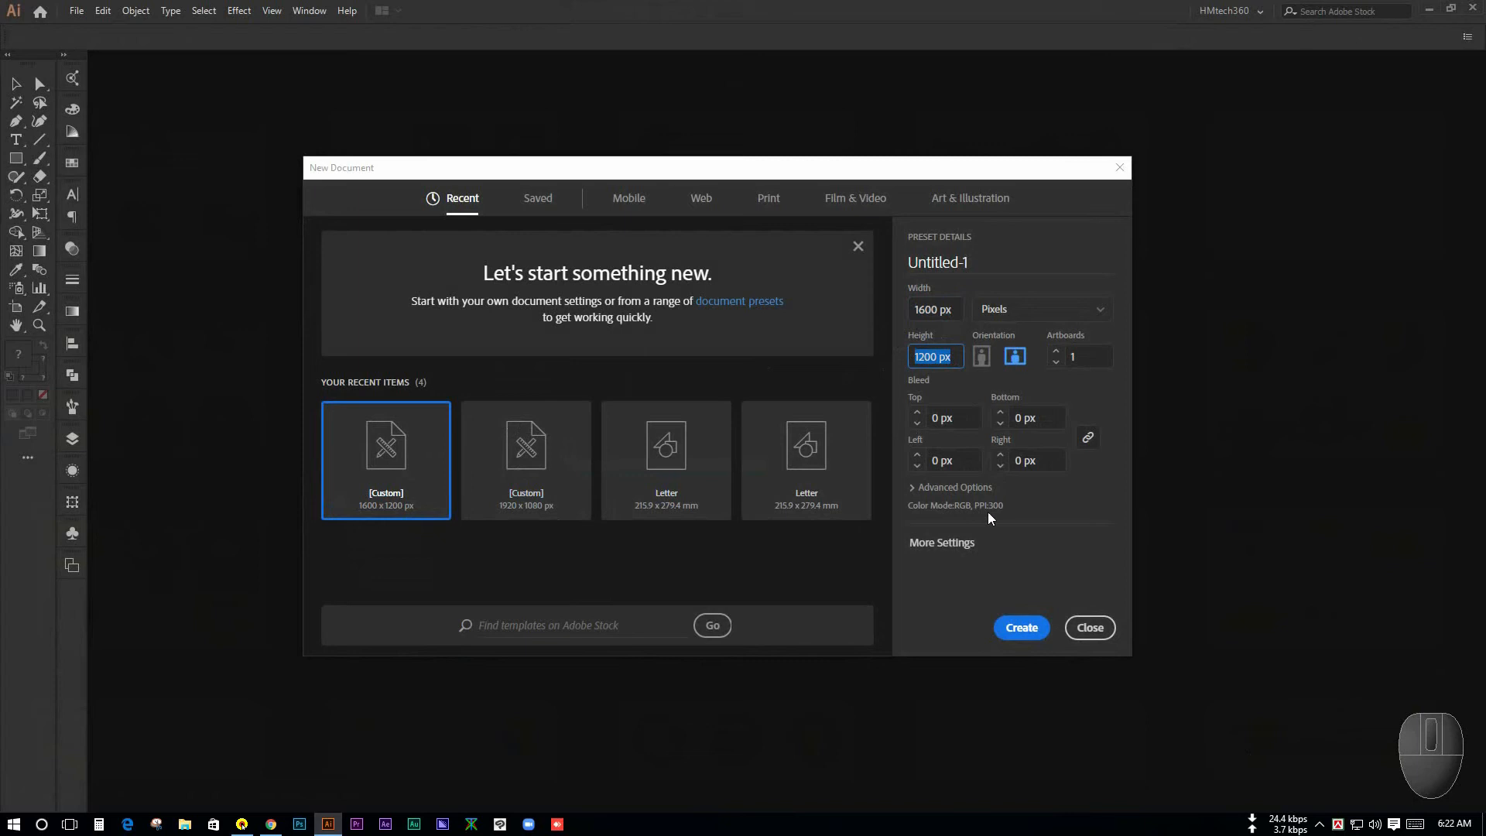
{"action": "left_click", "coordinate": [912, 487]}
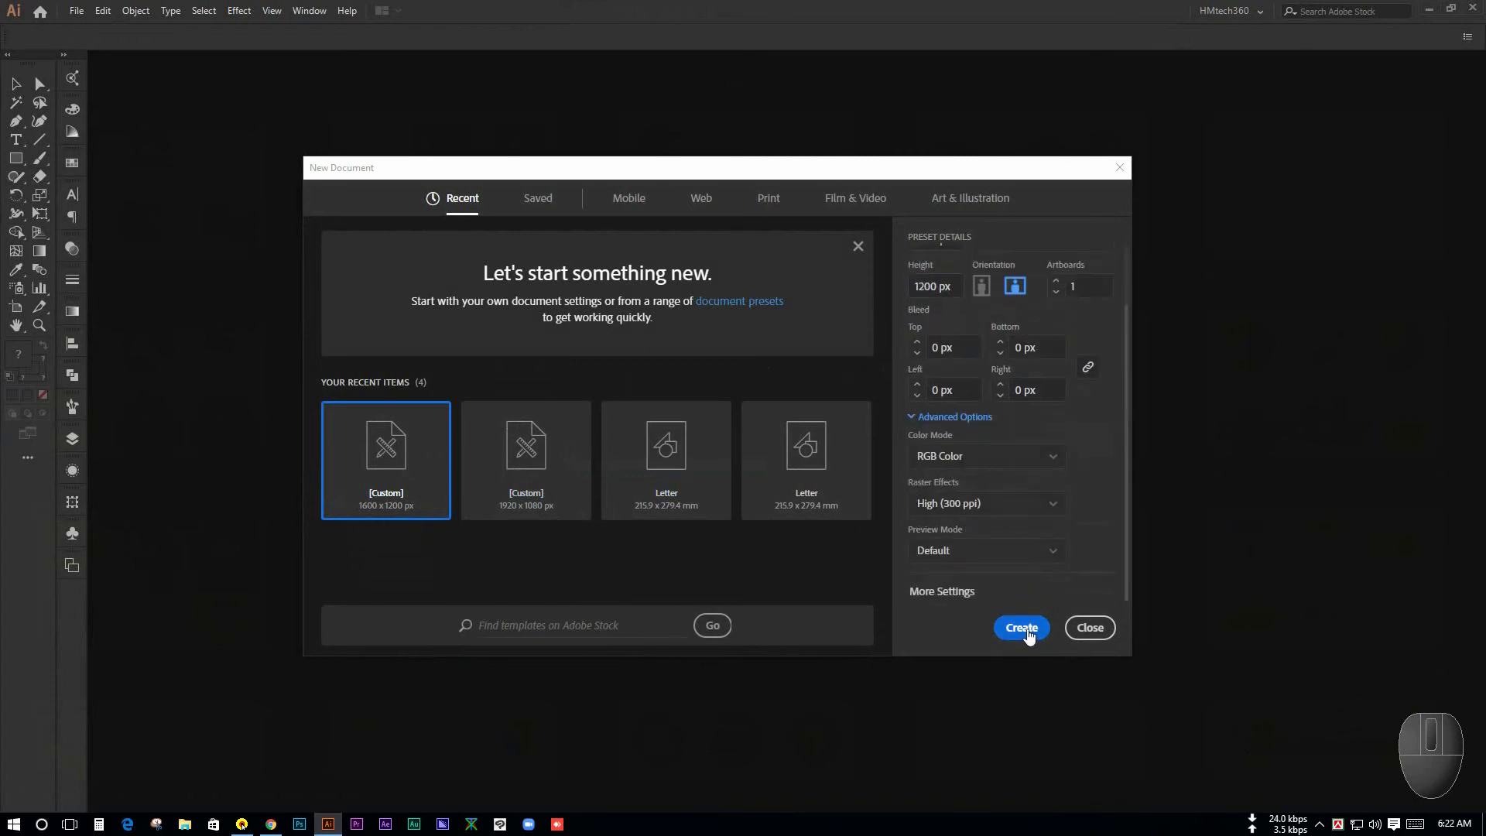
{"action": "left_click", "coordinate": [1022, 628]}
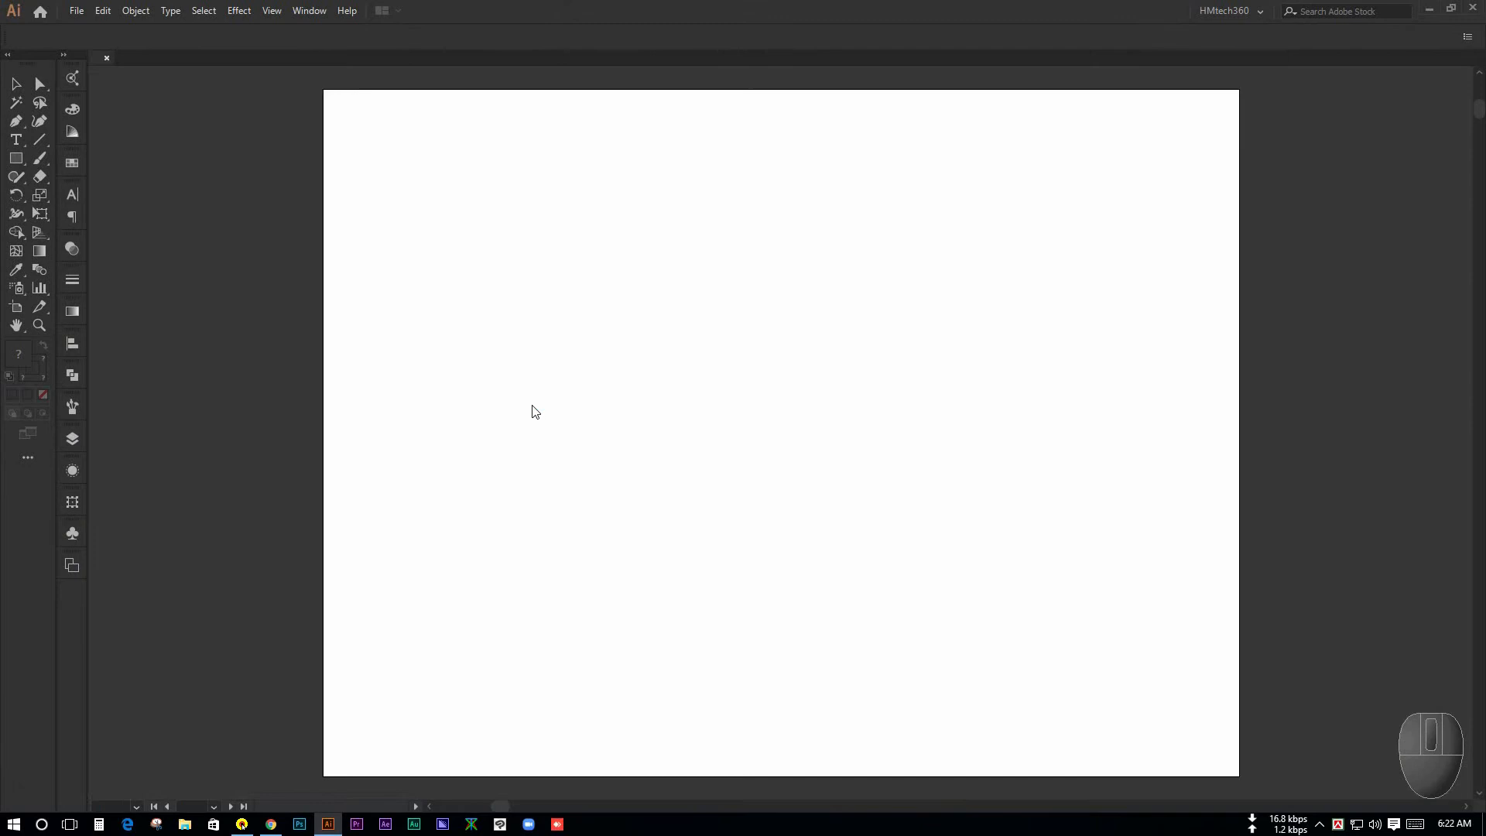
{"action": "key", "text": "ctrl+space"}
{"action": "left_click_drag", "start_coordinate": [799, 401], "coordinate": [836, 358]}
{"action": "key", "text": "space"}
{"action": "key", "text": "ctrl+space"}
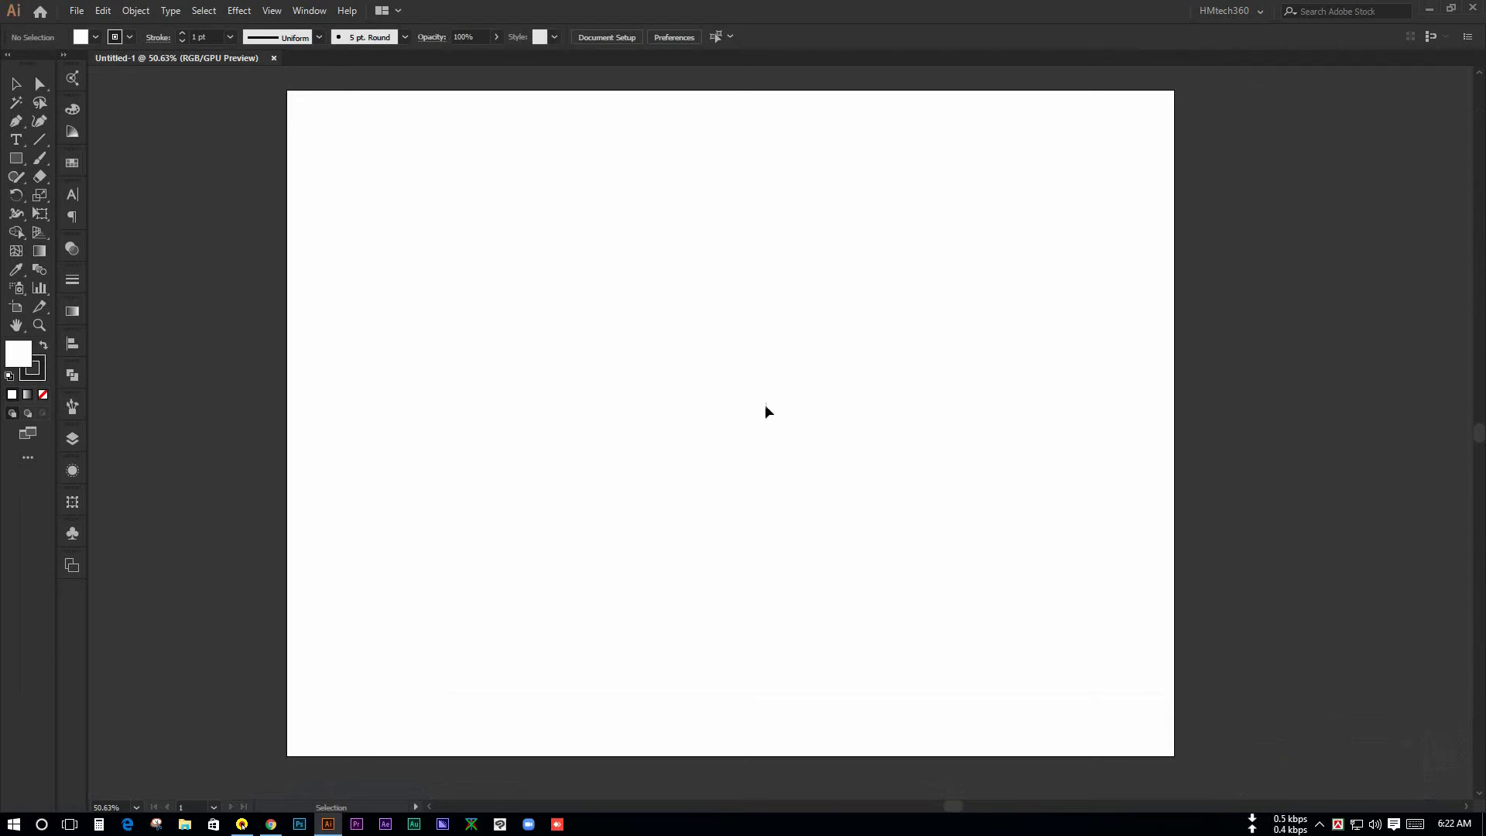
Switch to Chrome and open the simple set of vector thin line business icons from the Freepik results to study it
{"action": "left_click", "coordinate": [271, 824]}
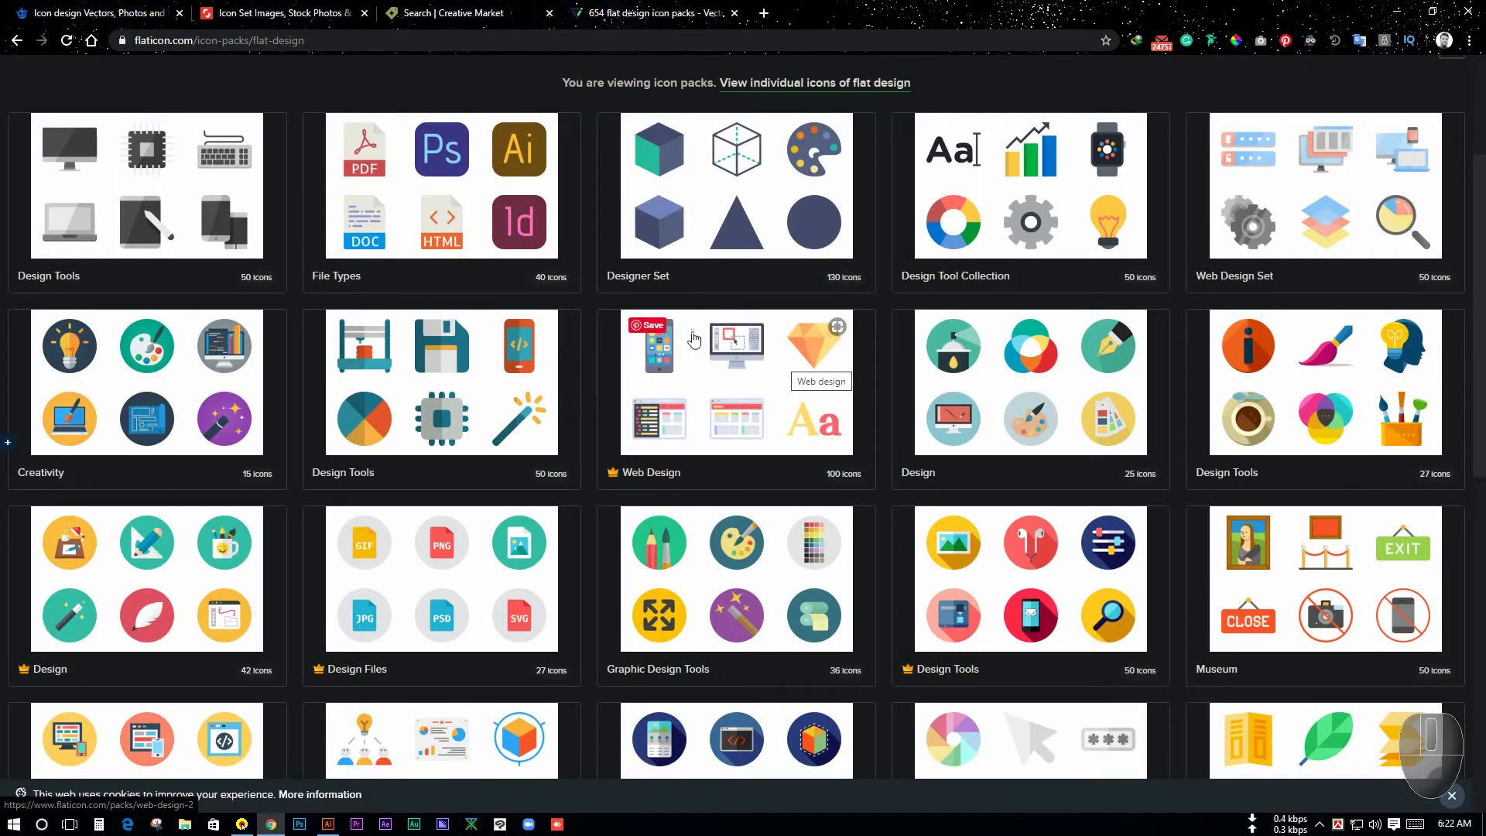
{"action": "left_click", "coordinate": [86, 12]}
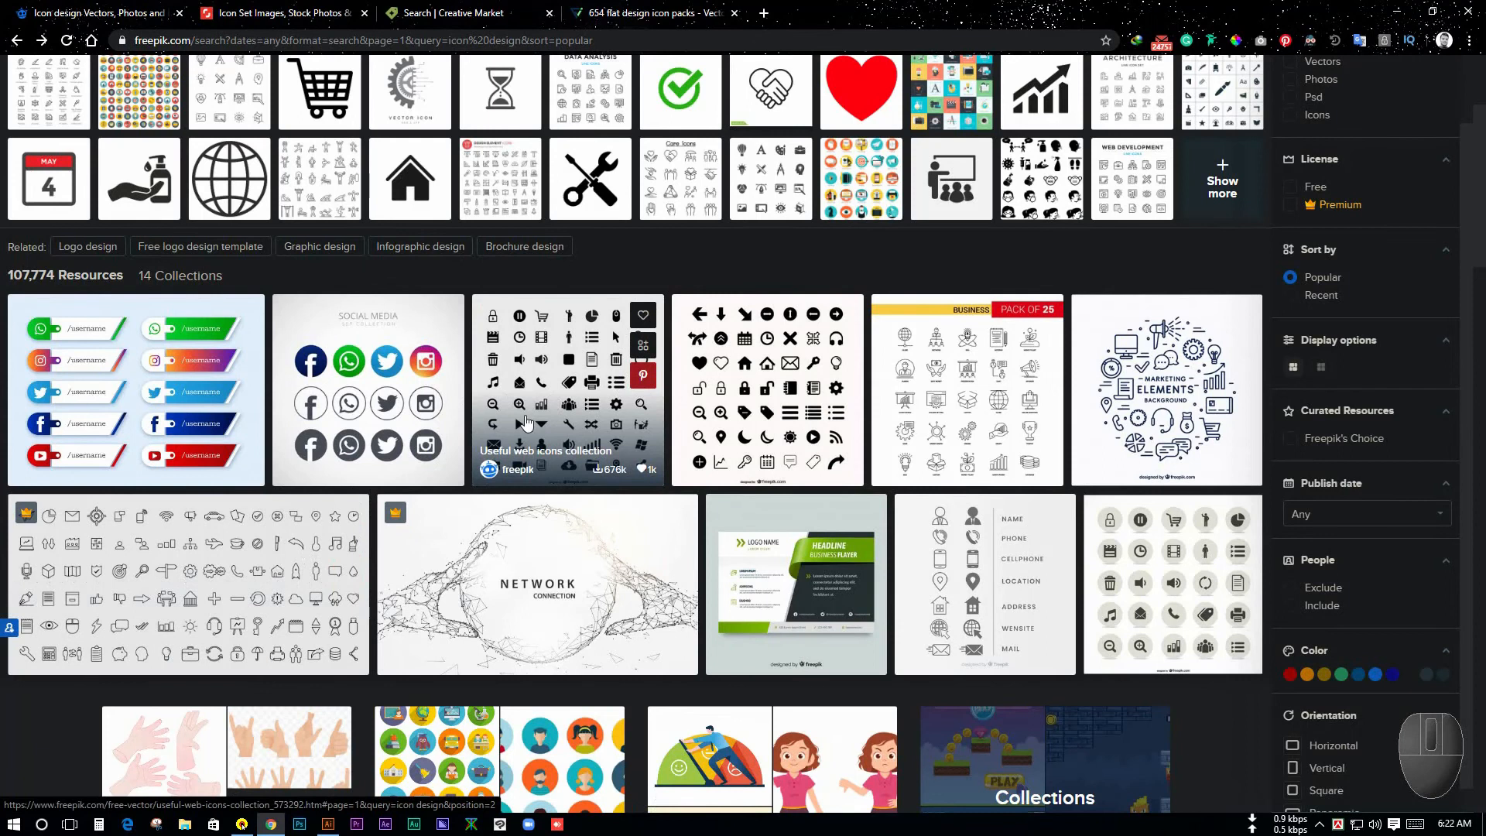
{"action": "scroll", "coordinate": [566, 381], "scroll_direction": "up", "scroll_amount": 2}
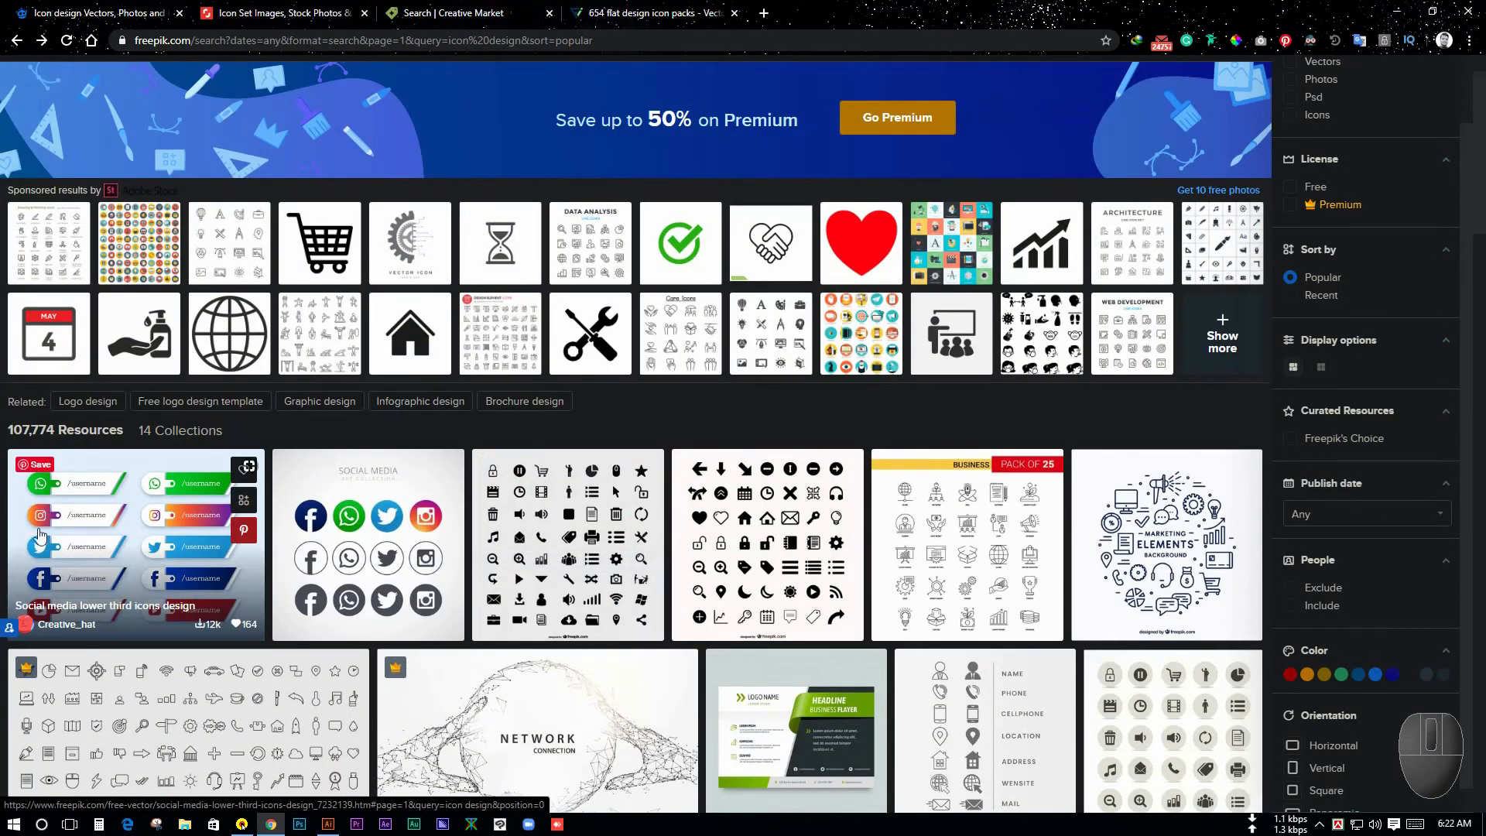
{"action": "scroll", "coordinate": [190, 568], "scroll_direction": "down", "scroll_amount": 2}
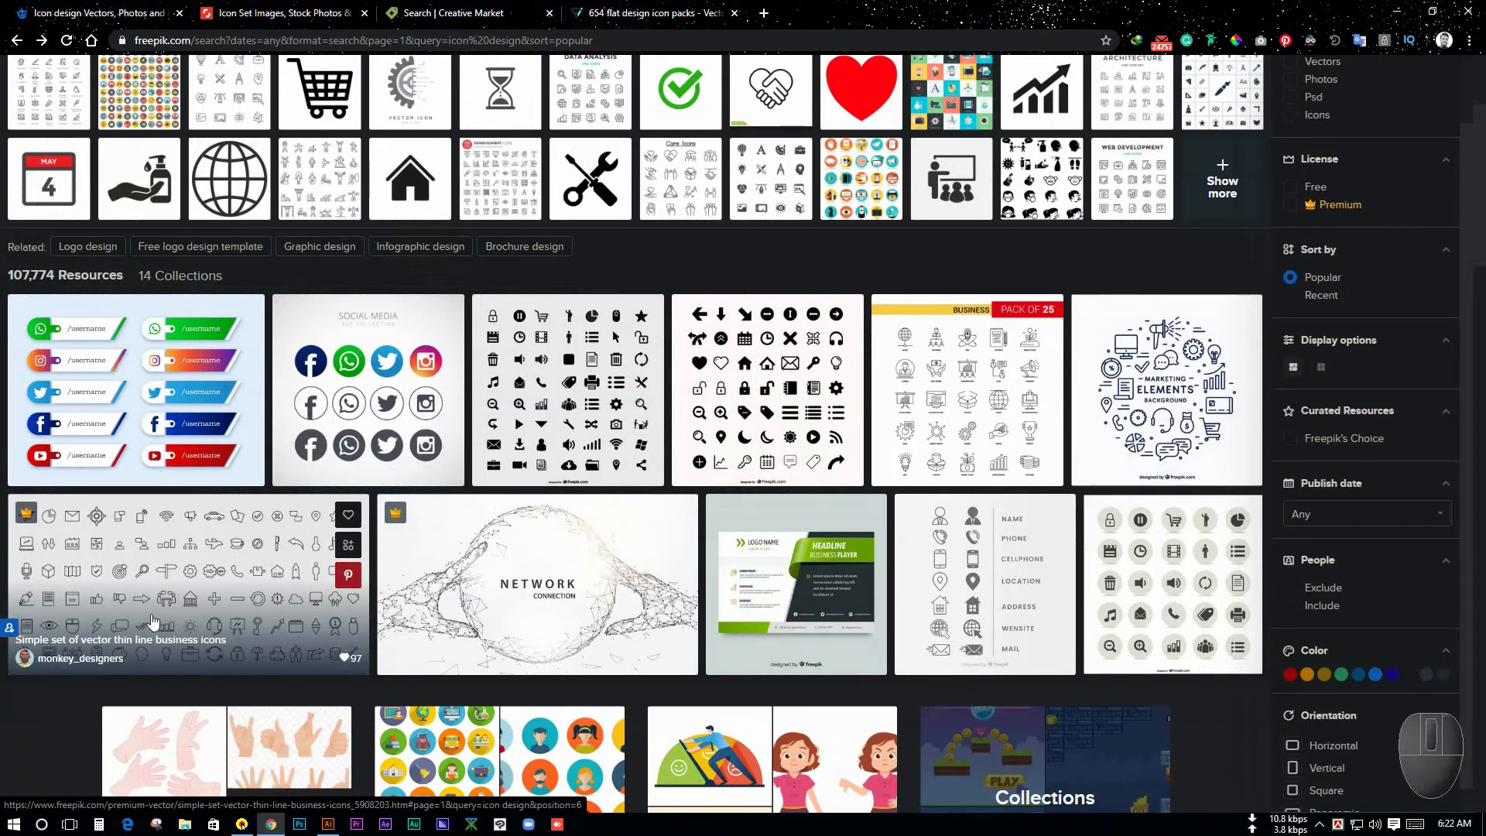
{"action": "left_click", "coordinate": [240, 549]}
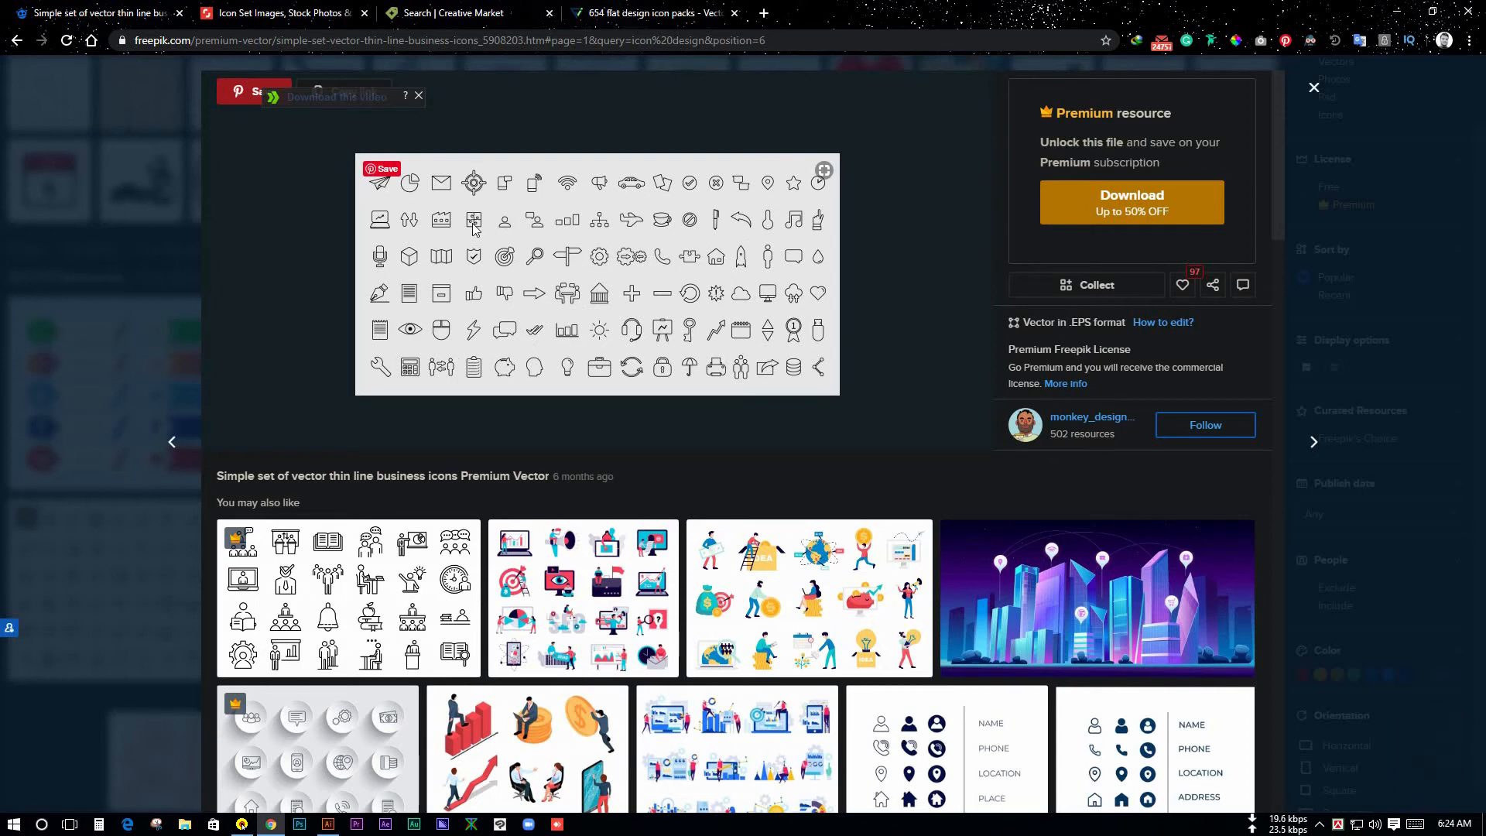
{"action": "key", "text": "F1"}
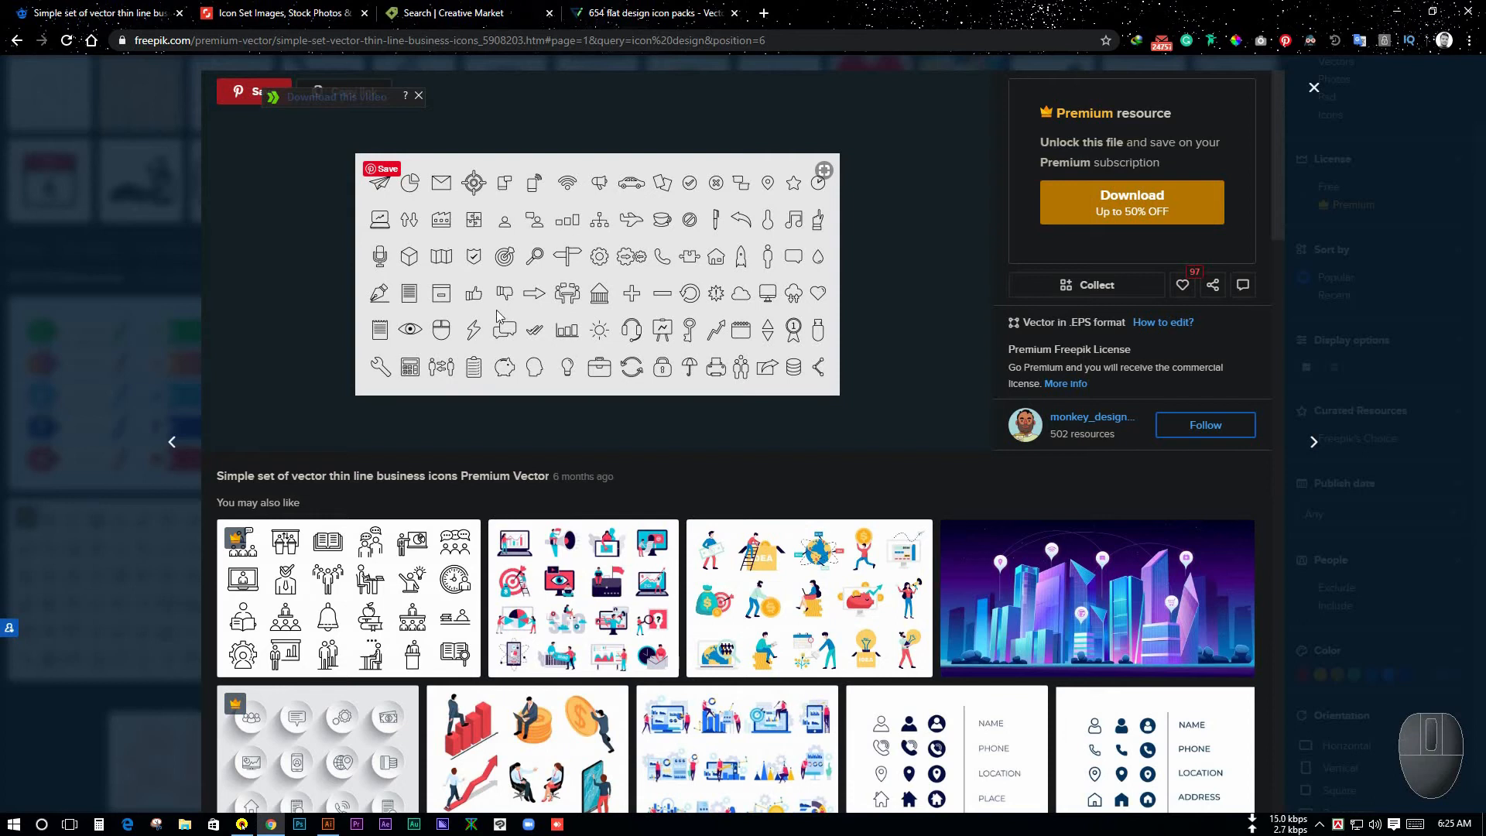
Switch to Illustrator and create a 200 x 200 px square on the artboard
{"action": "left_click", "coordinate": [328, 824]}
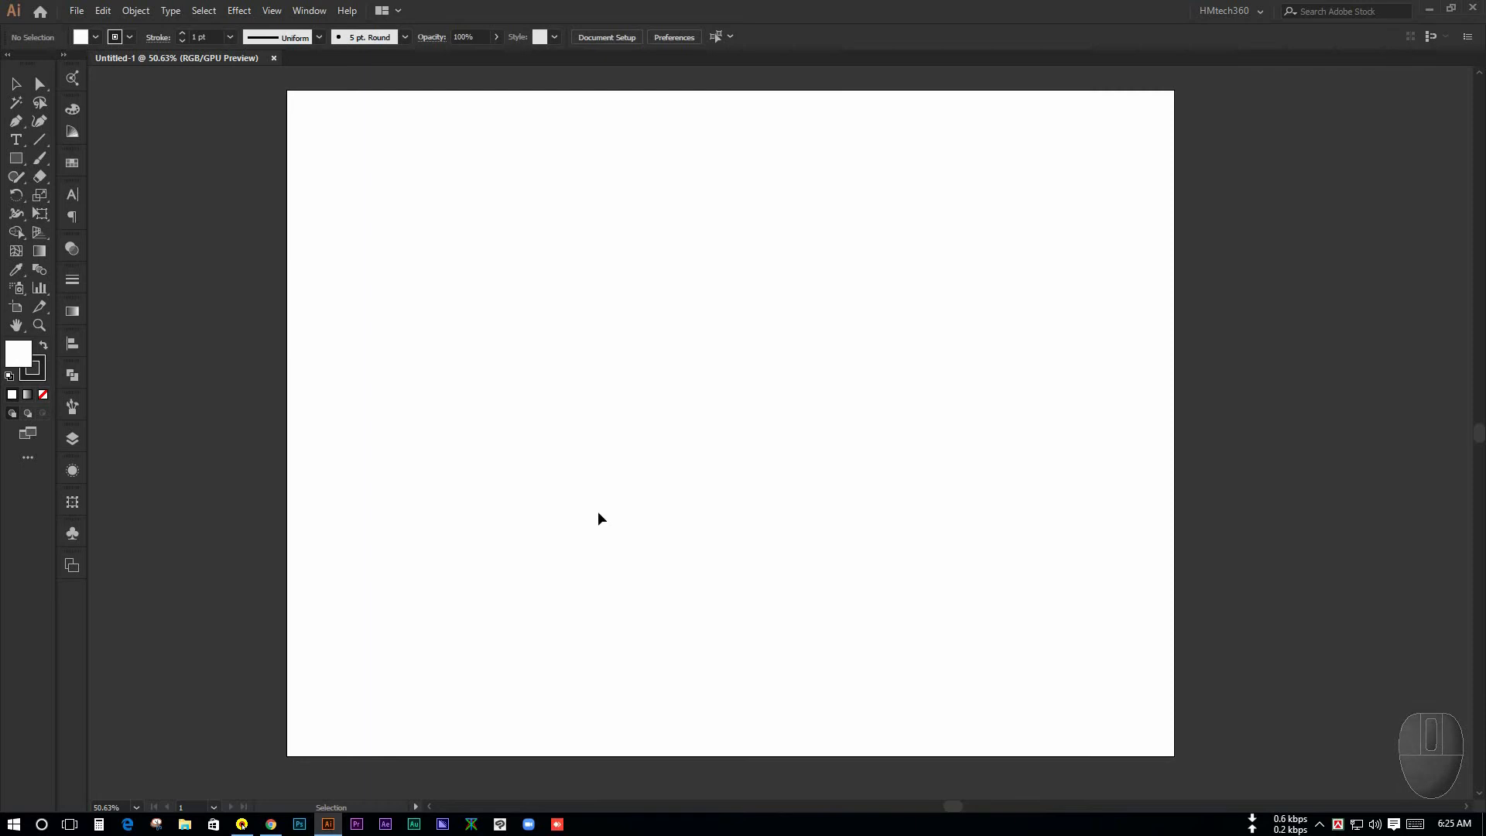
{"action": "left_click", "coordinate": [15, 158]}
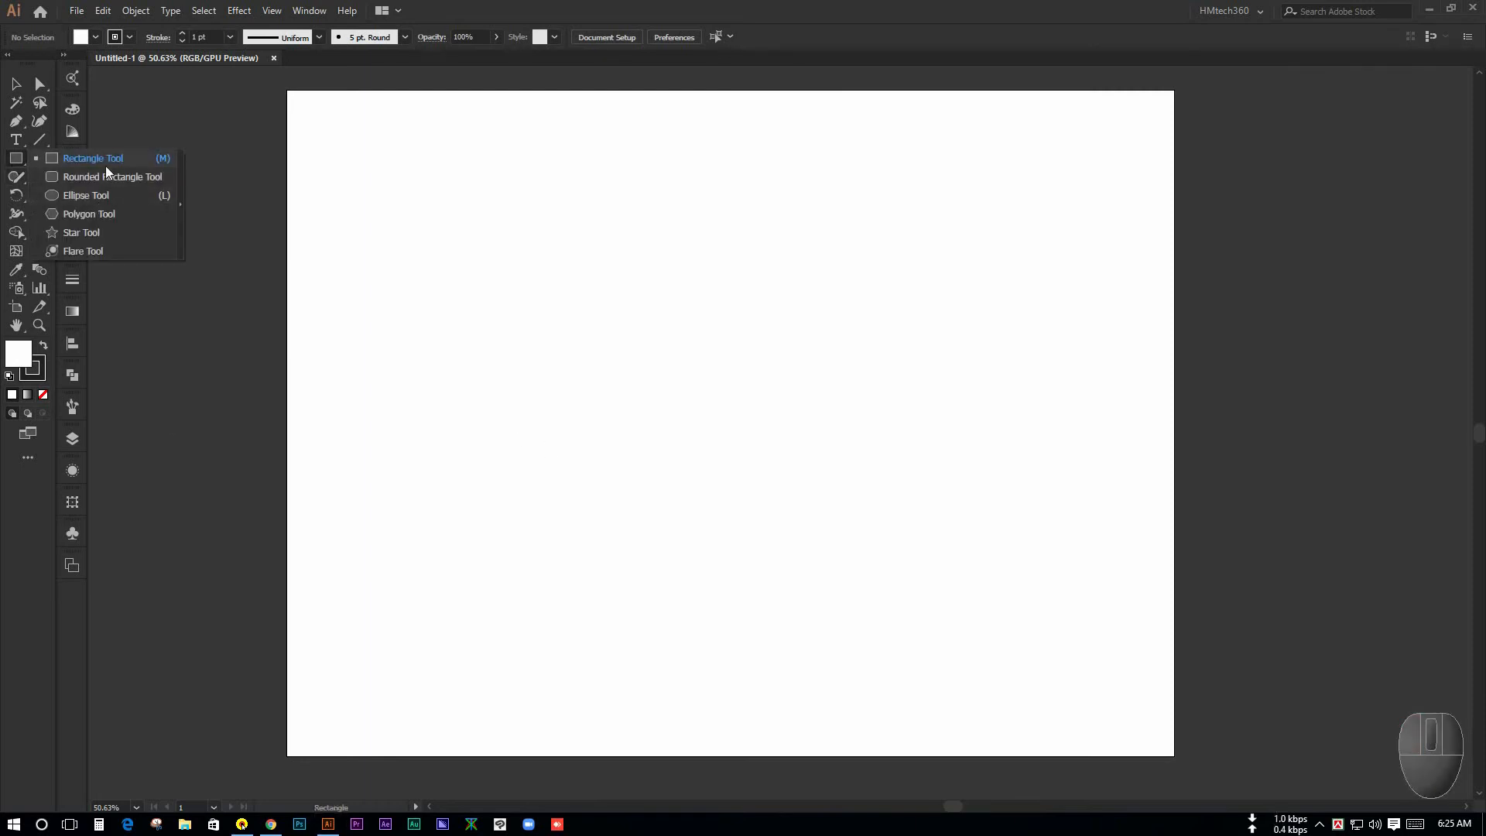
{"action": "left_click", "coordinate": [106, 161]}
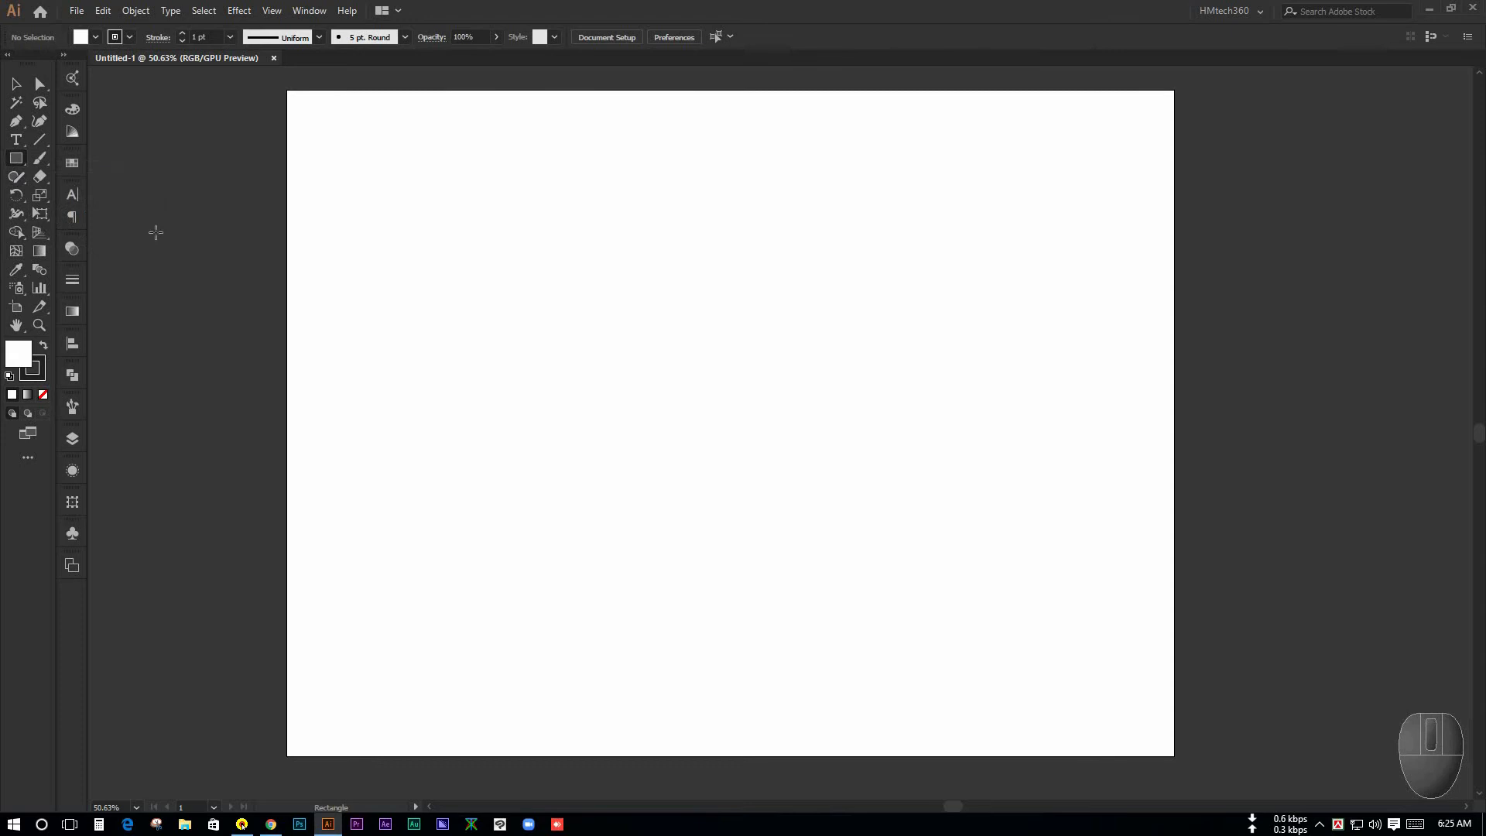
{"action": "left_click", "coordinate": [539, 396]}
{"action": "left_click_drag", "start_coordinate": [959, 341], "coordinate": [805, 403]}
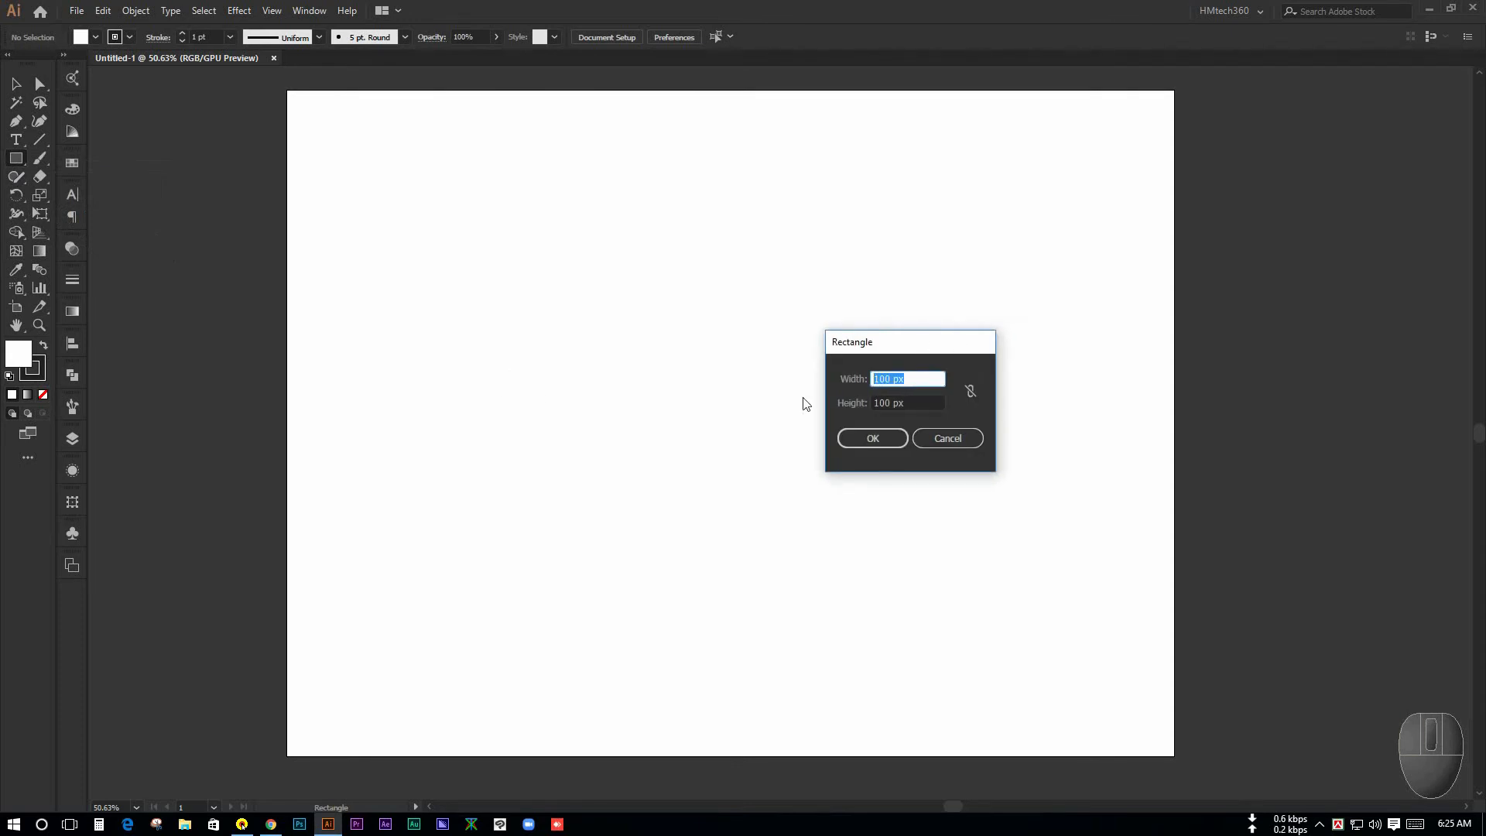
{"action": "type", "text": "200"}
{"action": "key", "text": "Tab"}
{"action": "type", "text": "200"}
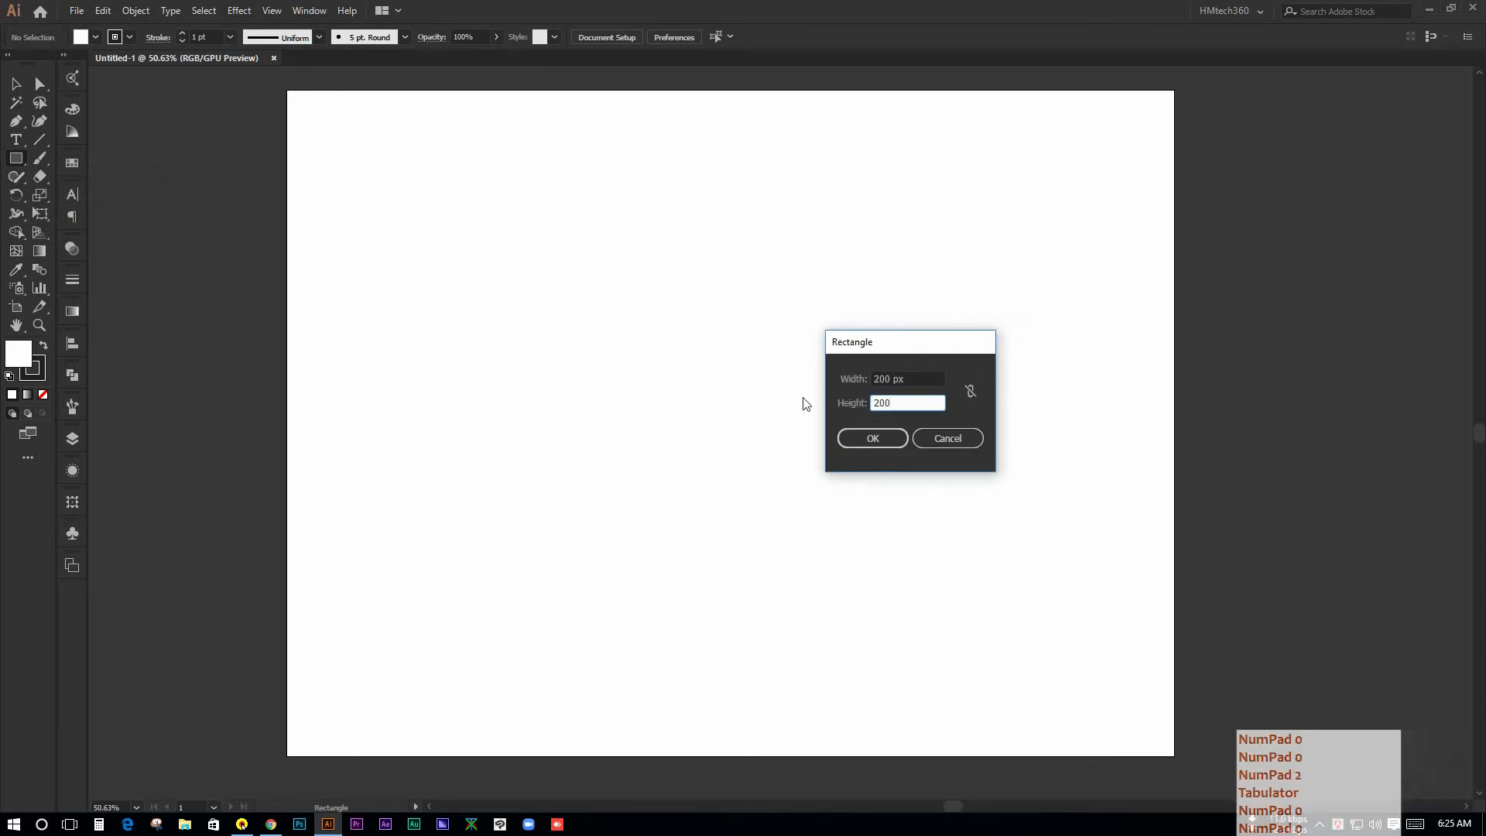
{"action": "key", "text": "Return"}
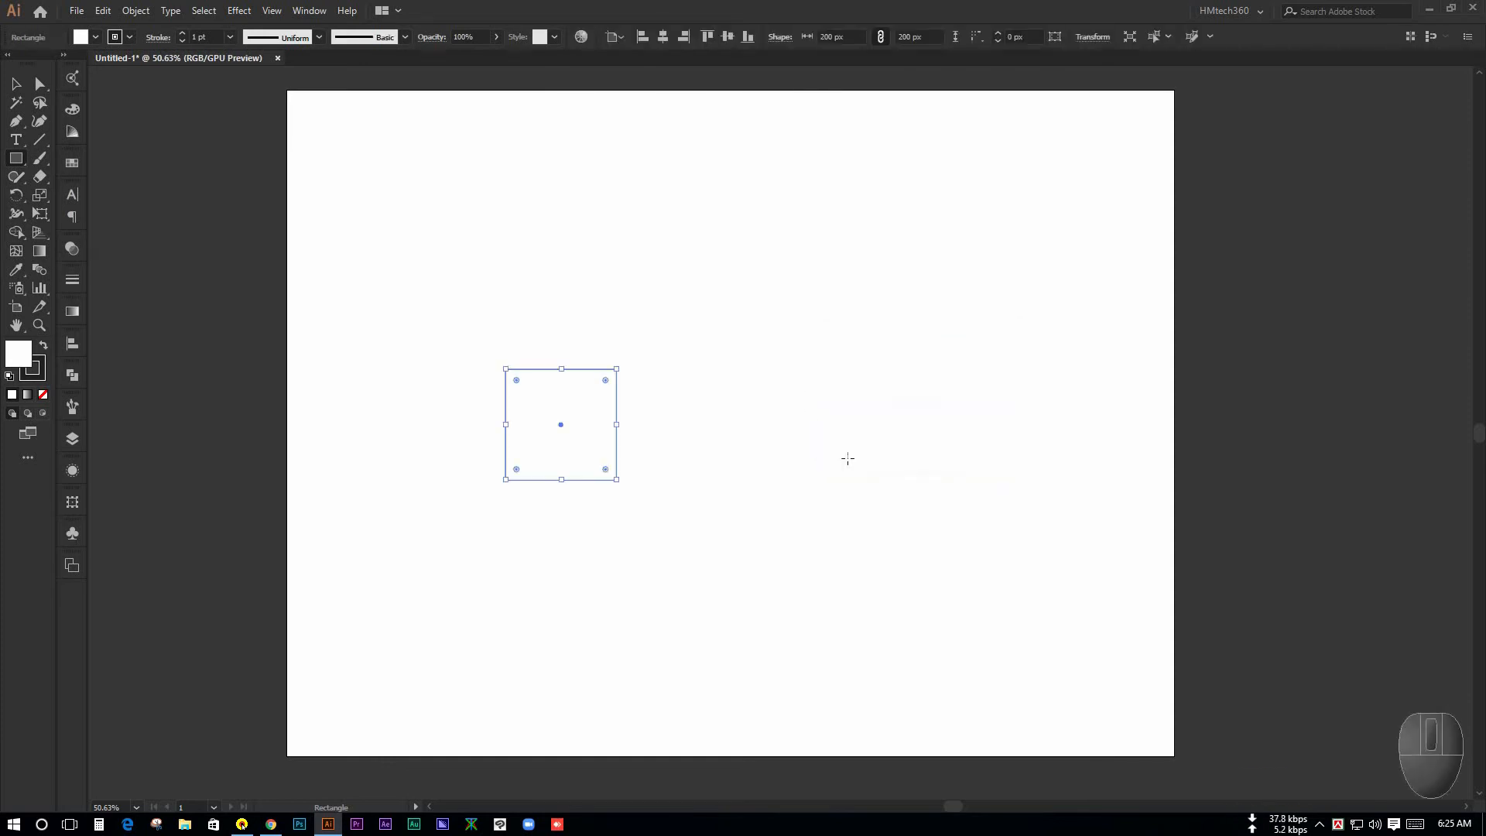
{"action": "left_click", "coordinate": [16, 82]}
{"action": "left_click", "coordinate": [665, 418]}
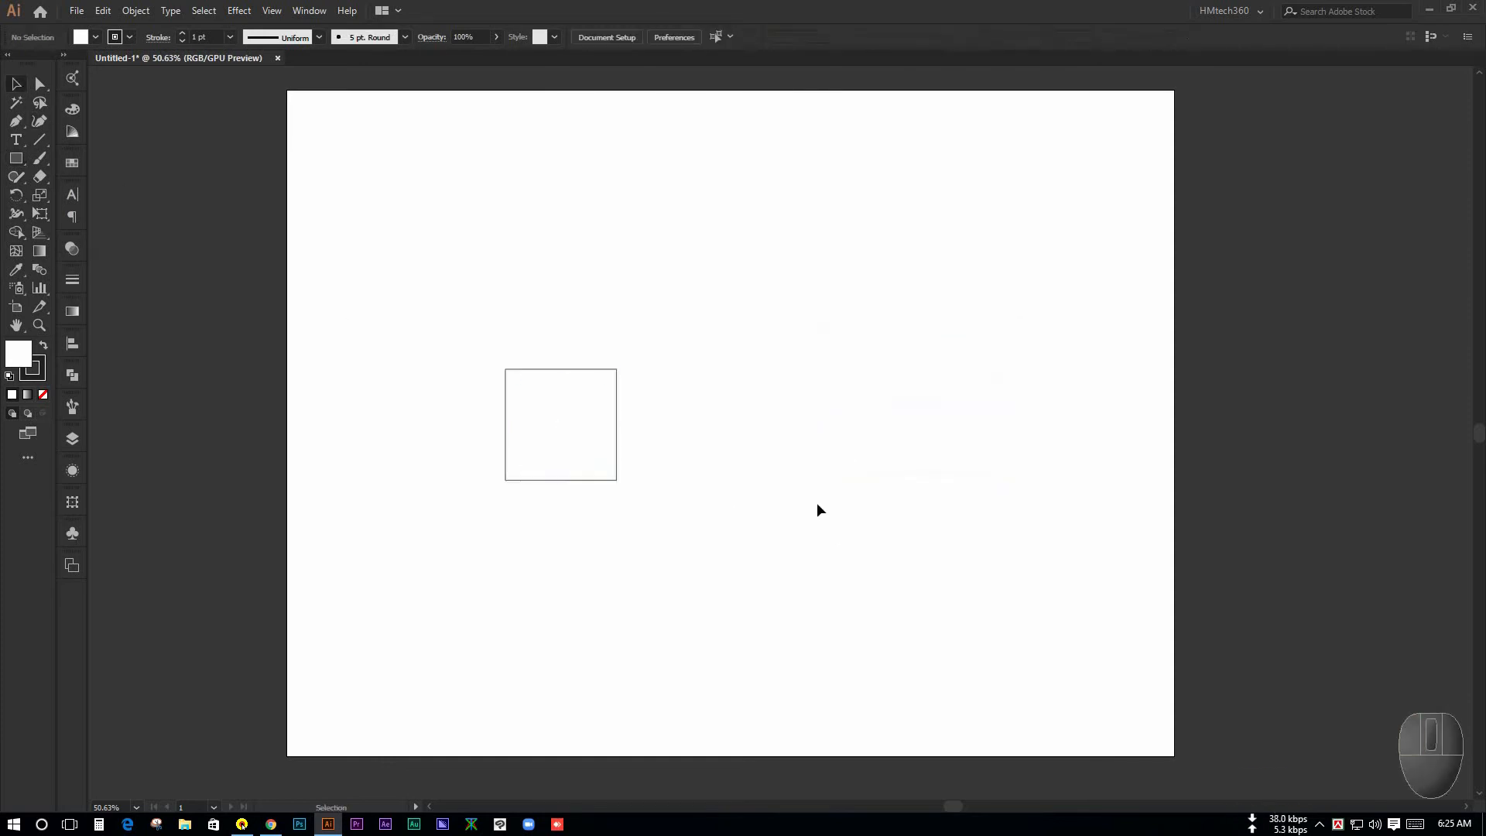
Create a 200 x 200 px circle beside the square using the Ellipse tool
{"action": "key", "text": "ctrl+space"}
{"action": "left_click_drag", "start_coordinate": [688, 535], "coordinate": [889, 616]}
{"action": "key", "text": "space"}
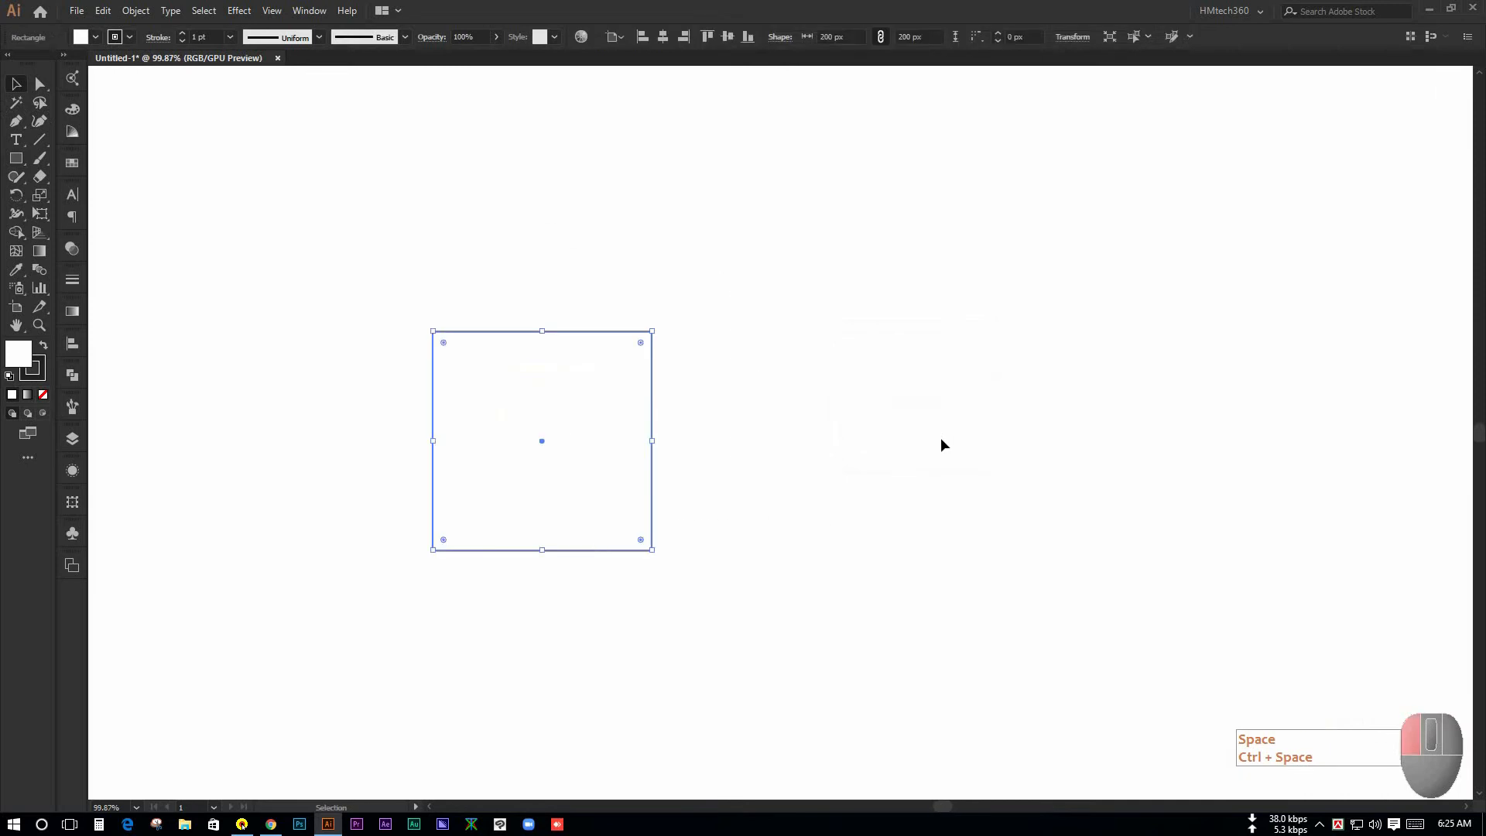
{"action": "left_click_drag", "start_coordinate": [16, 158], "coordinate": [89, 200]}
{"action": "left_click", "coordinate": [763, 398]}
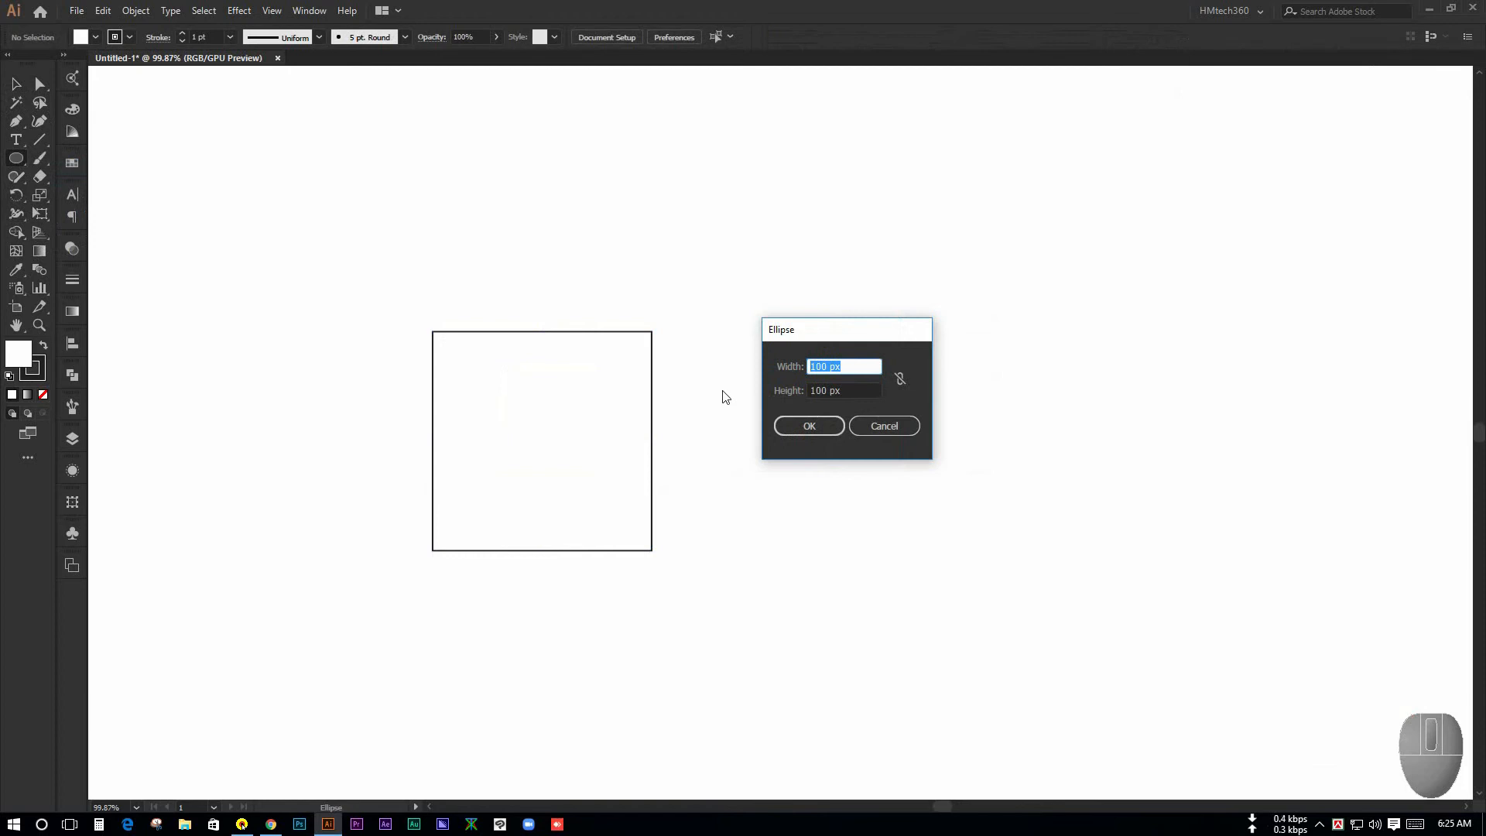
{"action": "type", "text": "200"}
{"action": "key", "text": "Tab"}
{"action": "type", "text": "200"}
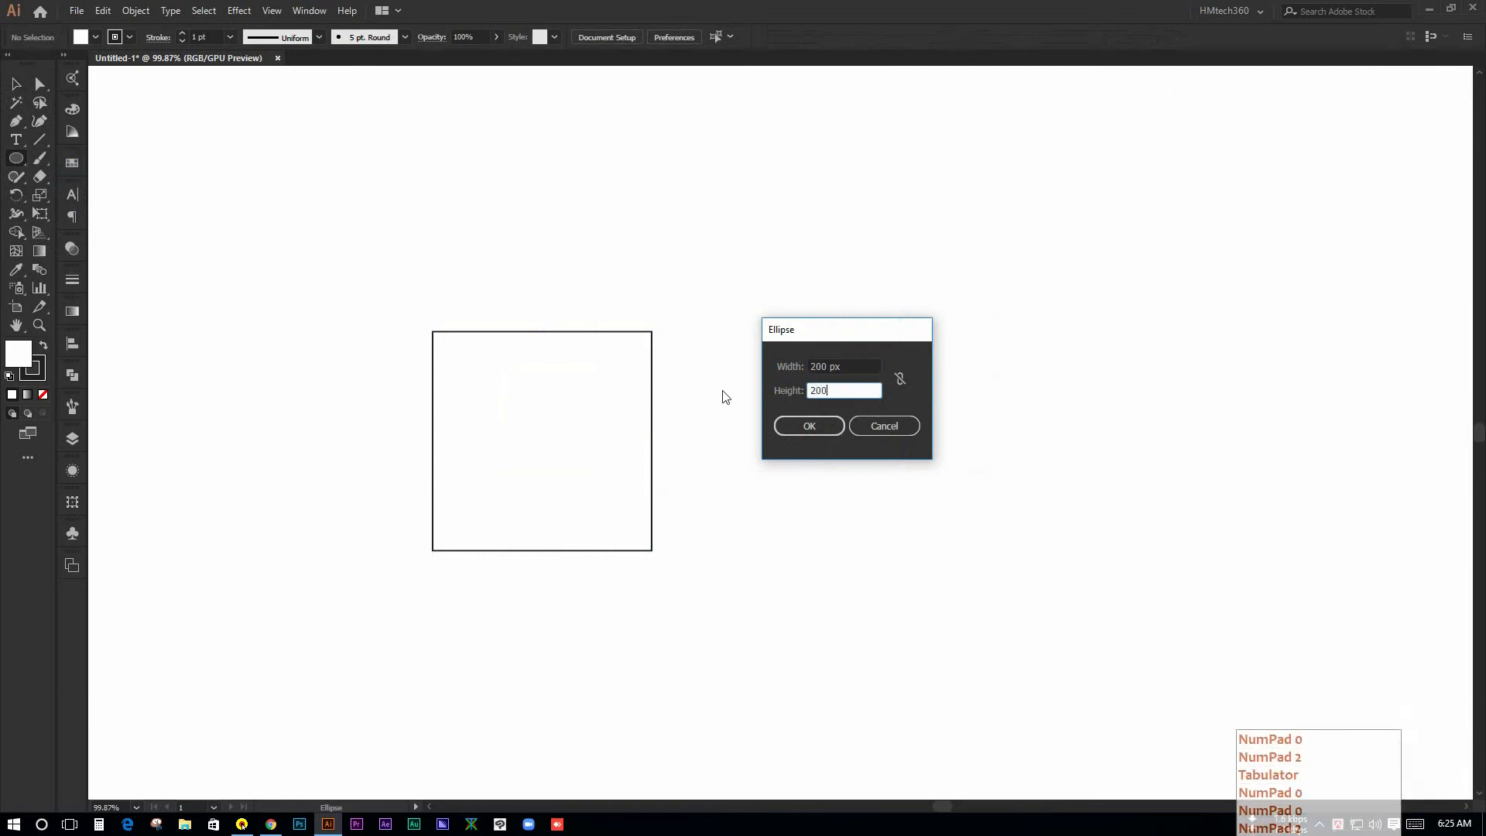
{"action": "key", "text": "Return"}
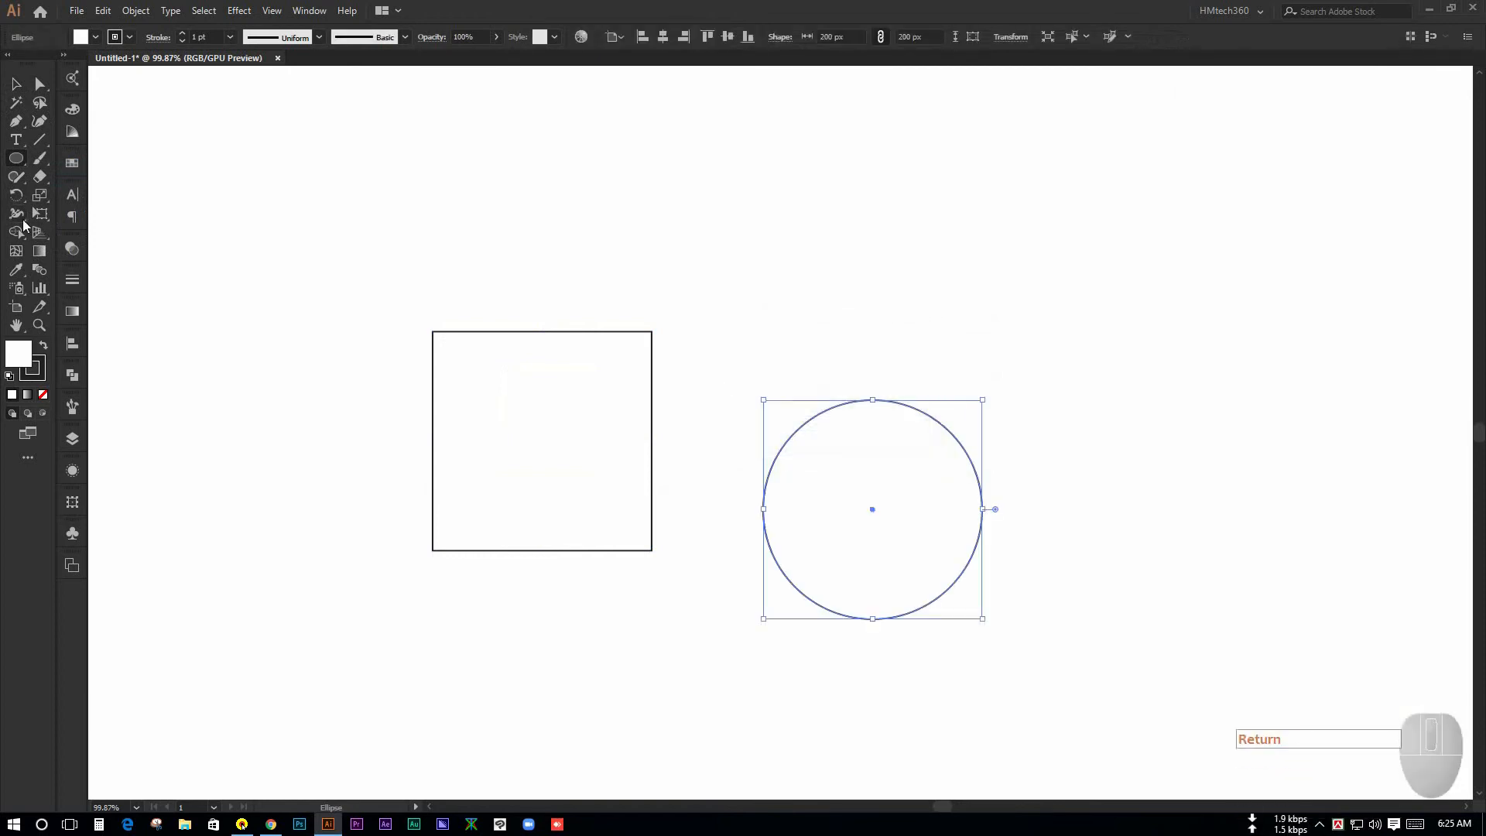
Reposition the circle beside the square, slightly lower and with a gap between the two shapes
{"action": "left_click", "coordinate": [16, 85]}
{"action": "left_click", "coordinate": [361, 321]}
{"action": "left_click_drag", "start_coordinate": [806, 426], "coordinate": [685, 357]}
{"action": "left_click_drag", "start_coordinate": [1138, 258], "coordinate": [276, 744]}
{"action": "left_click", "coordinate": [277, 744]}
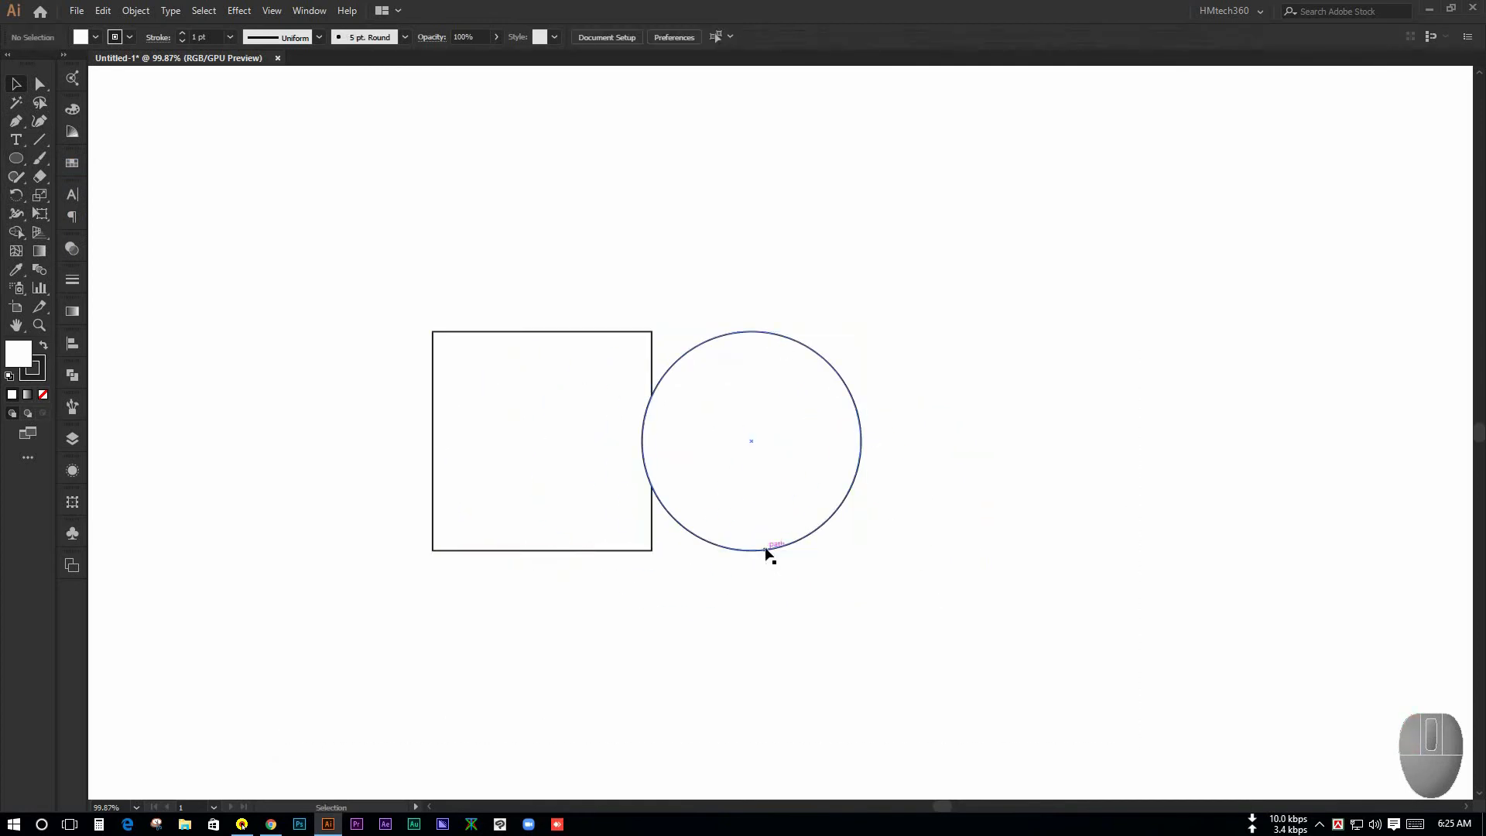
{"action": "left_click_drag", "start_coordinate": [769, 552], "coordinate": [868, 605]}
Align the square and the circle to the artboard, centred both horizontally and vertically
{"action": "left_click_drag", "start_coordinate": [1200, 206], "coordinate": [384, 699]}
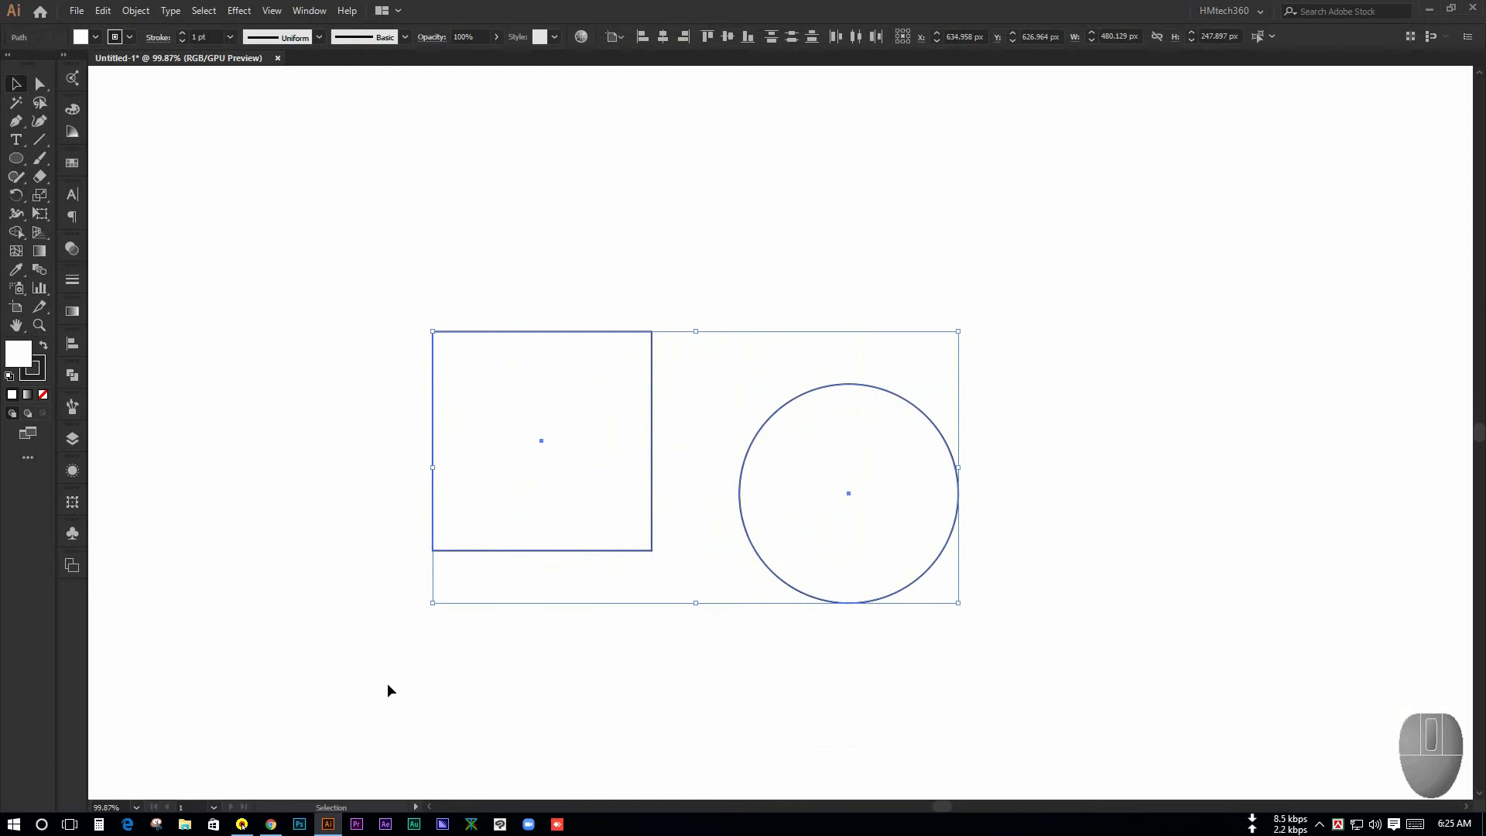
{"action": "left_click", "coordinate": [71, 343]}
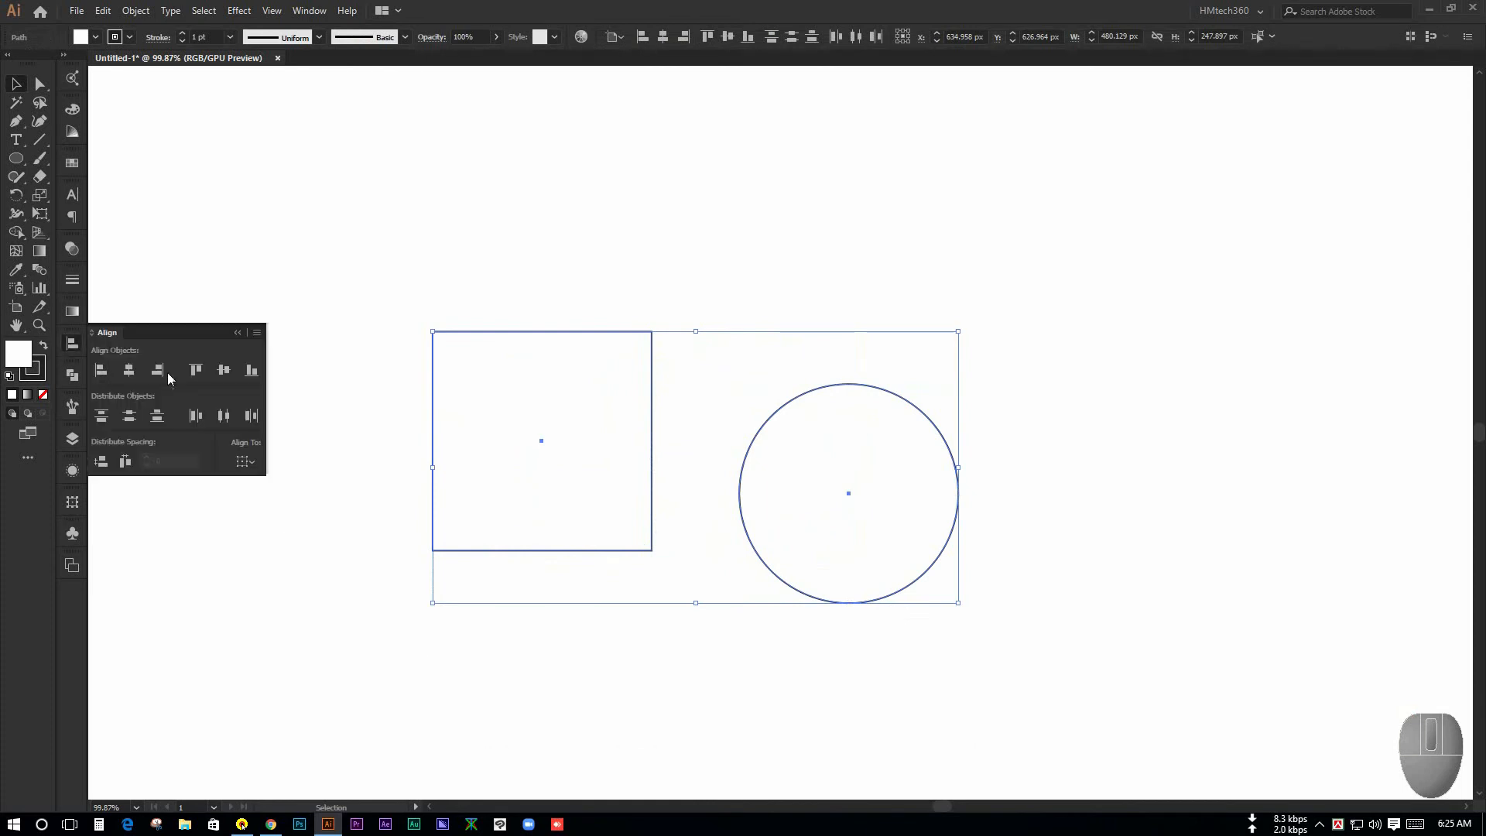
{"action": "left_click", "coordinate": [246, 462]}
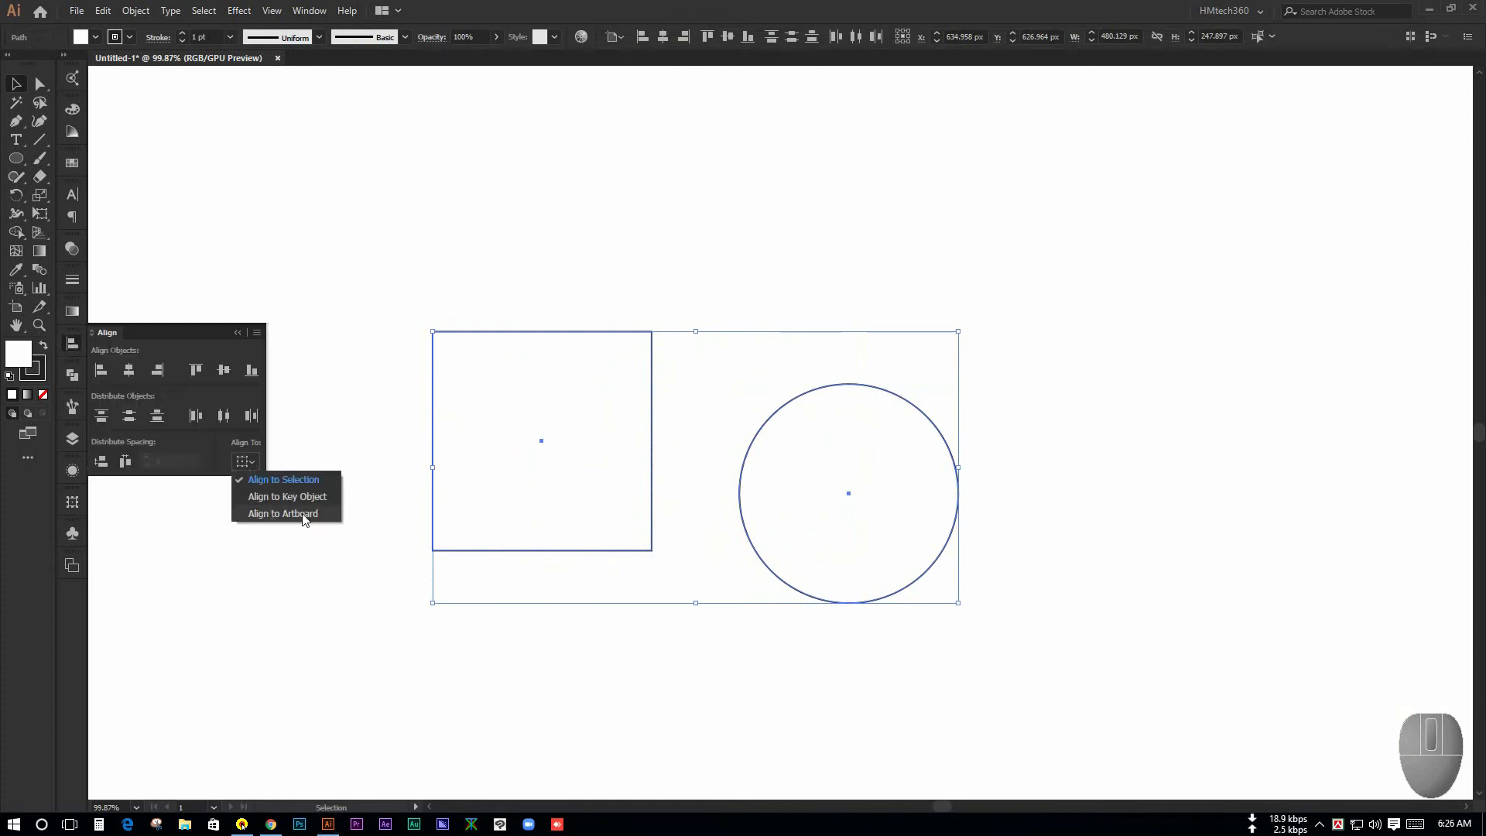
{"action": "left_click", "coordinate": [279, 481]}
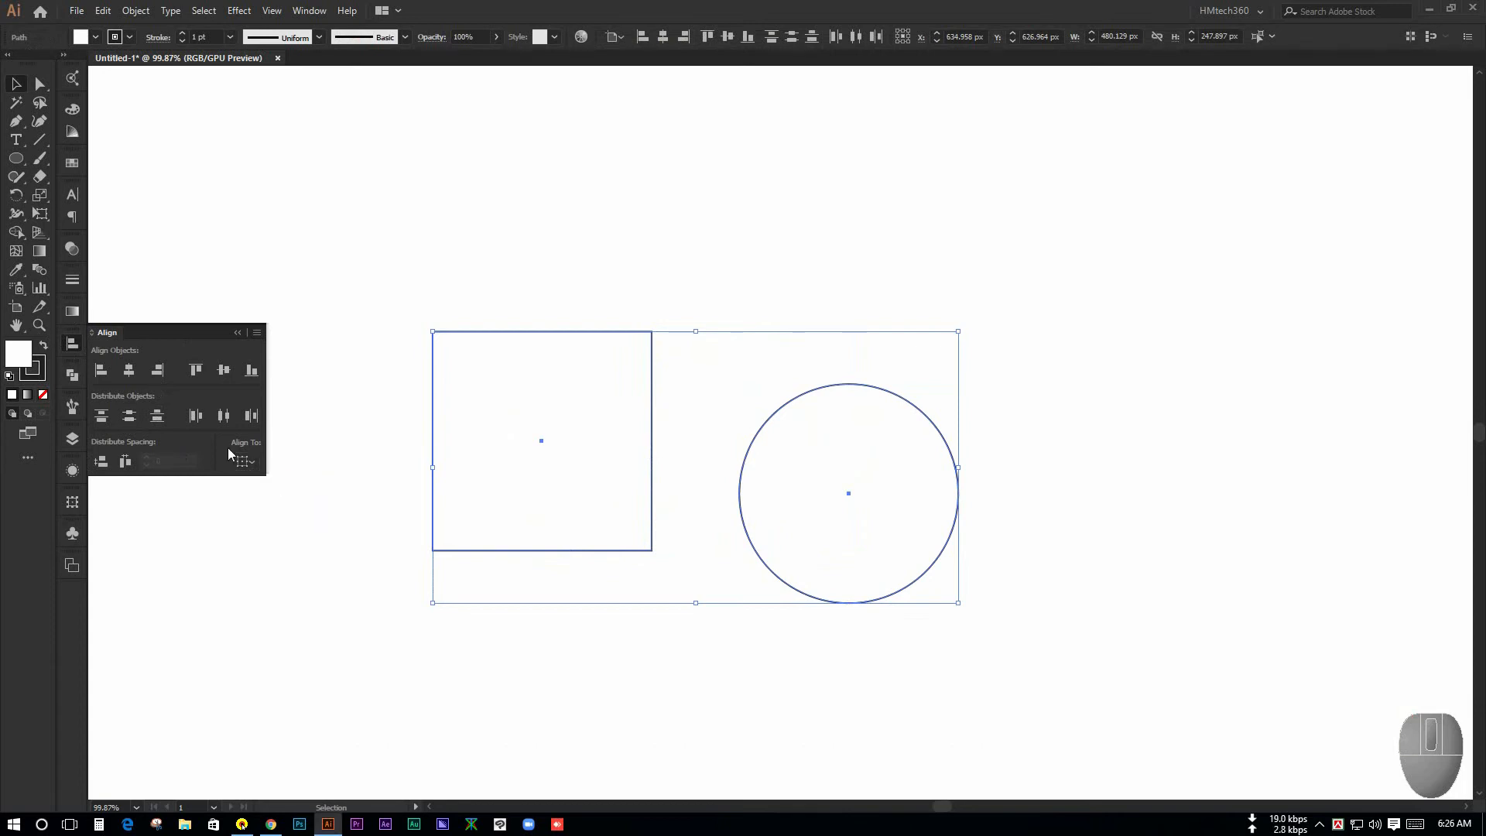
{"action": "left_click", "coordinate": [127, 371]}
{"action": "left_click", "coordinate": [229, 371]}
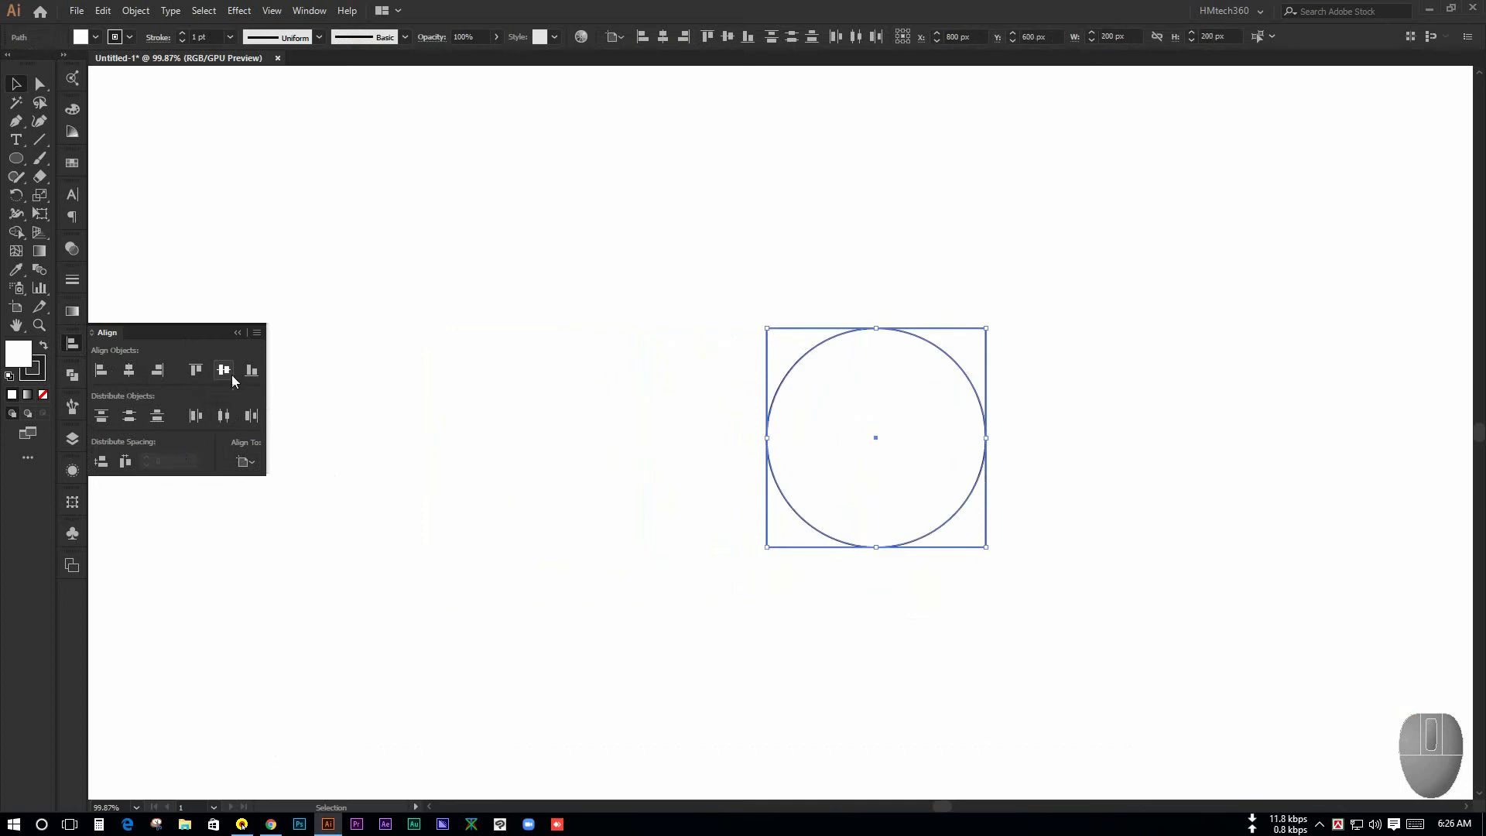
{"action": "left_click", "coordinate": [563, 550]}
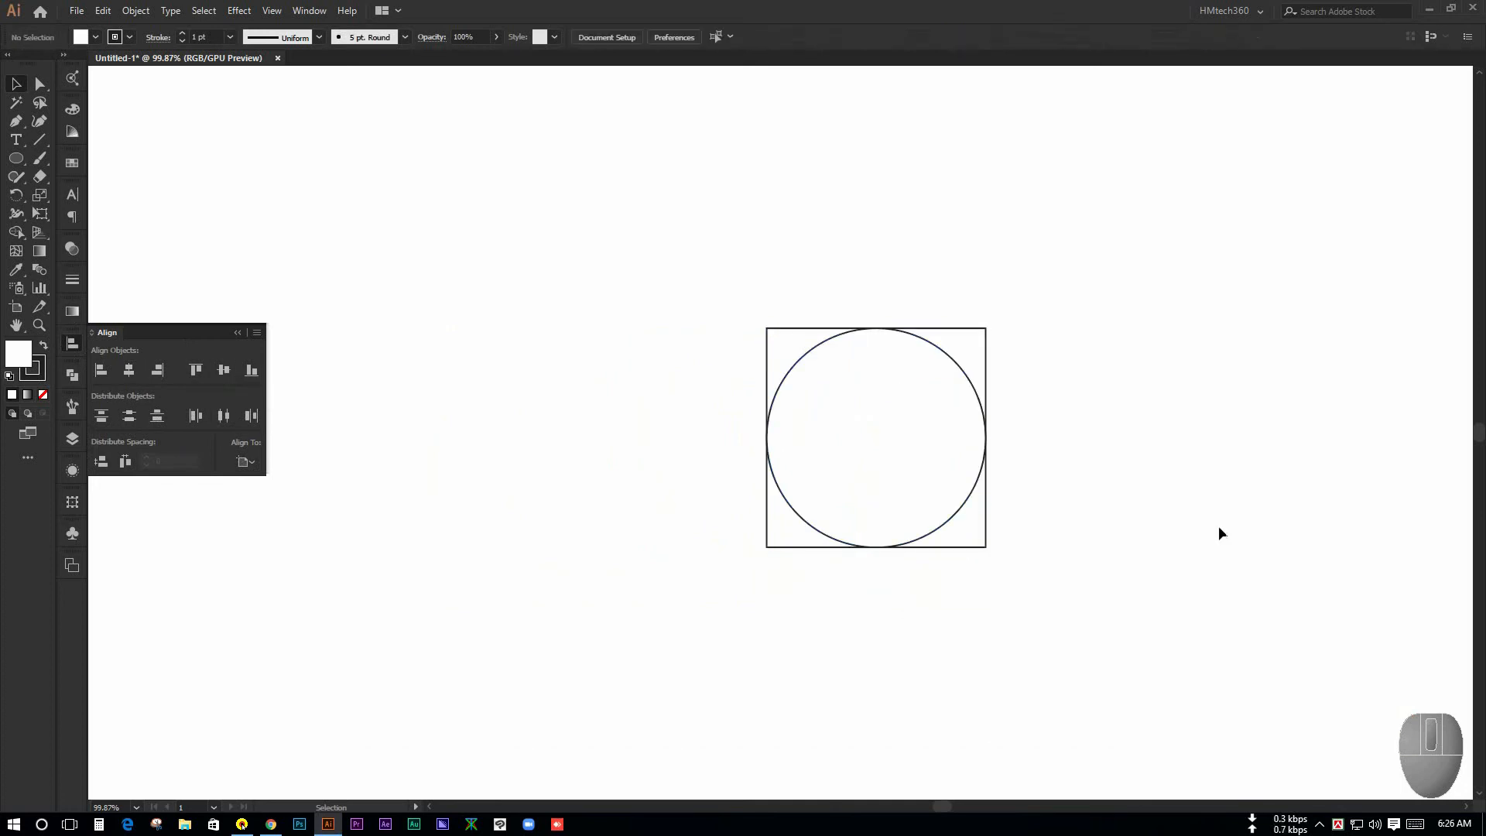
Remove the fill from both the square and the circle
{"action": "left_click_drag", "start_coordinate": [909, 448], "coordinate": [703, 448]}
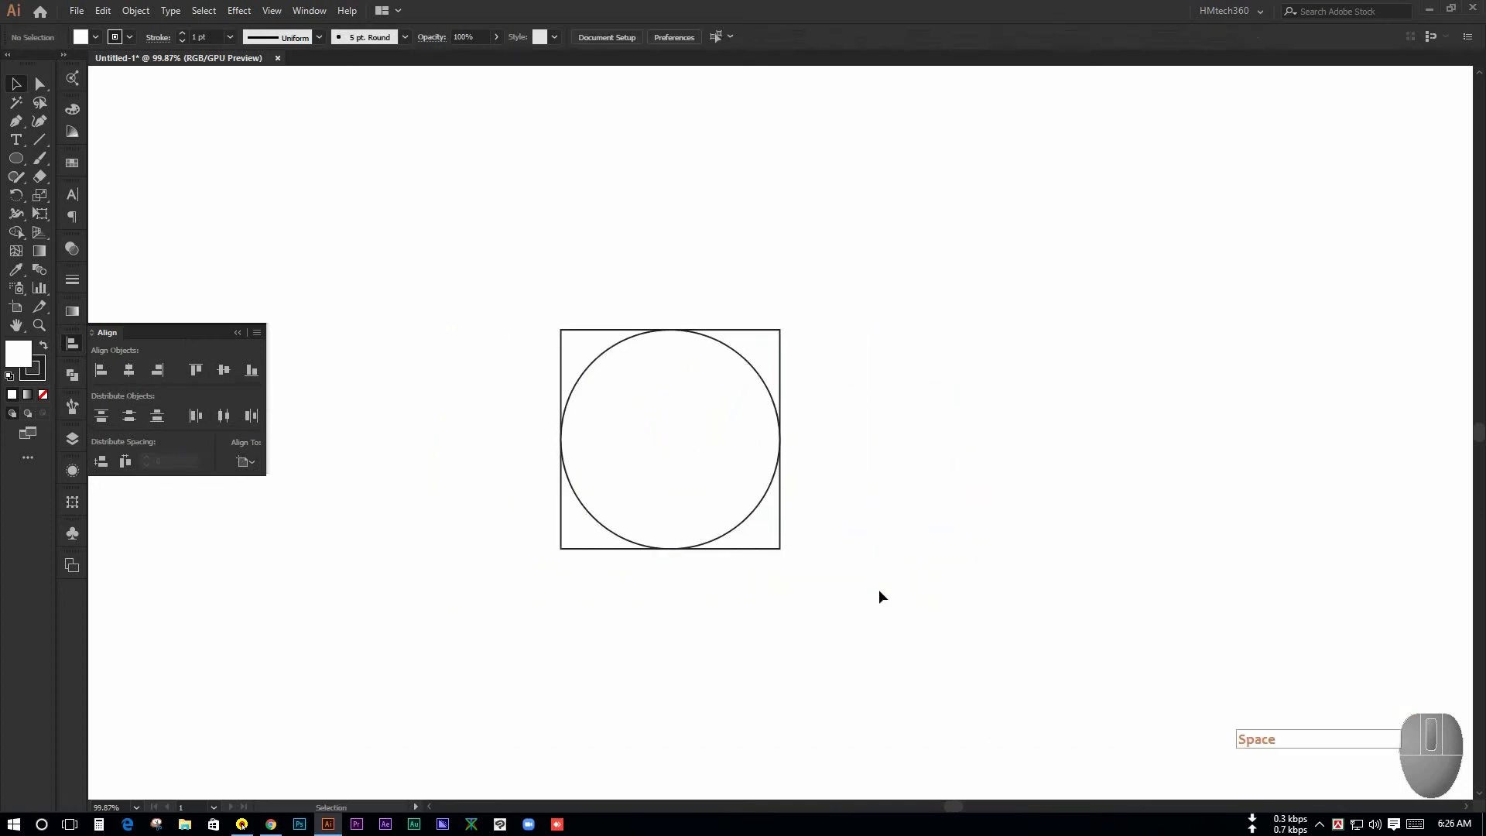
{"action": "left_click", "coordinate": [873, 482], "text": "ctrl"}
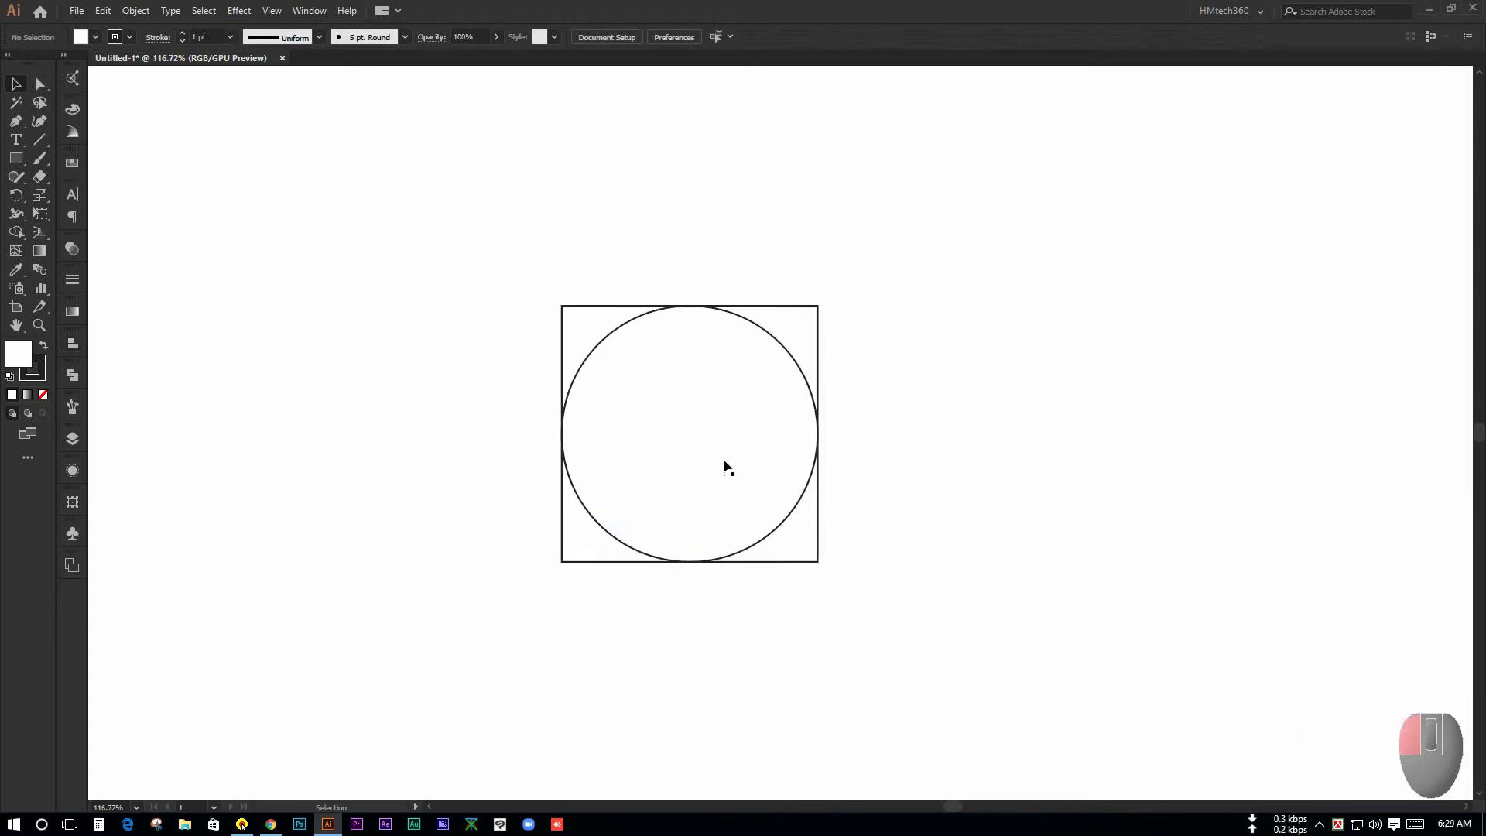
{"action": "left_click_drag", "start_coordinate": [503, 258], "coordinate": [982, 588]}
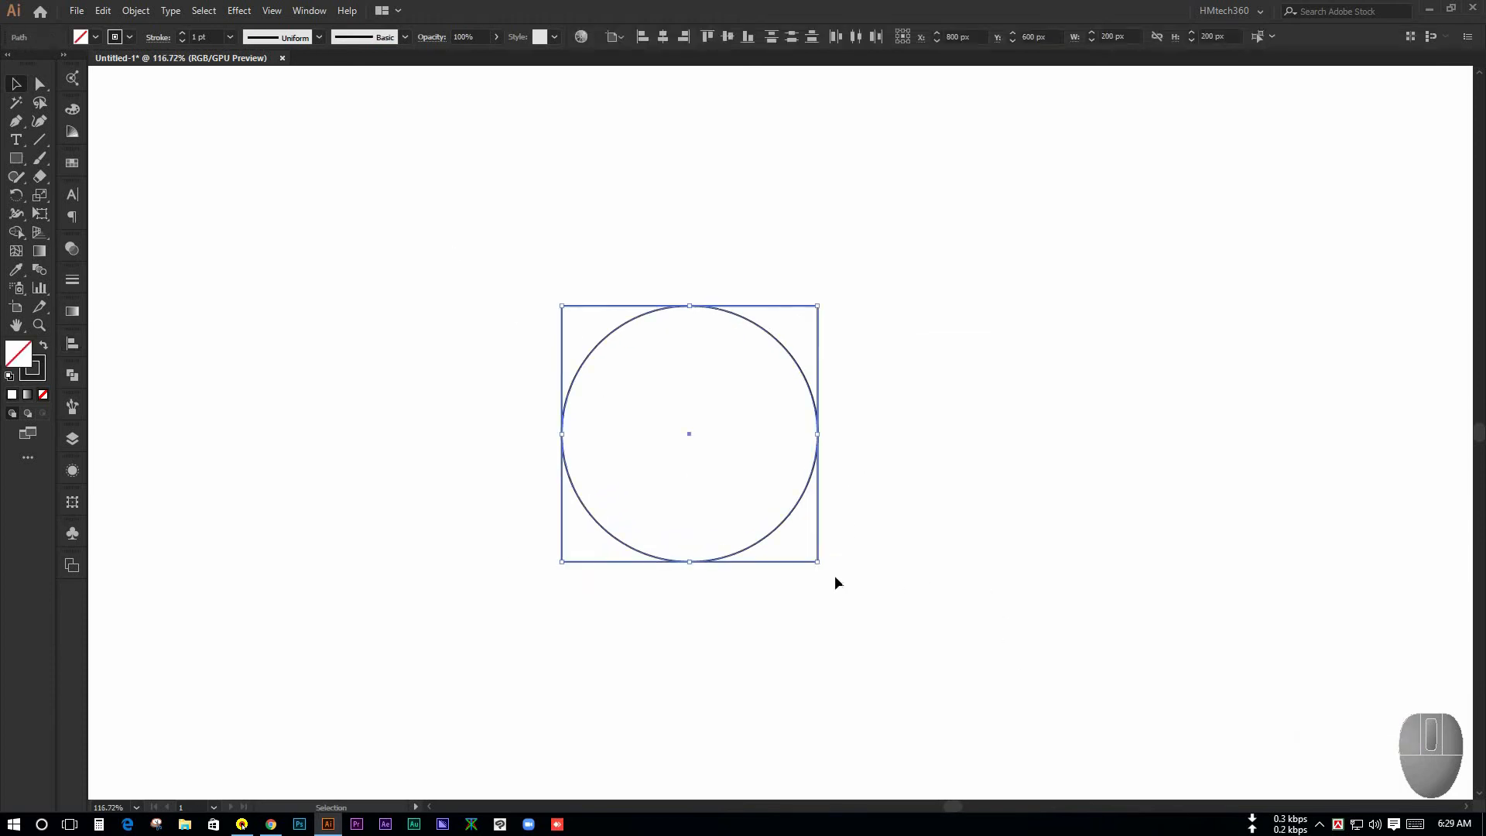
{"action": "left_click", "coordinate": [28, 359]}
{"action": "left_click", "coordinate": [368, 375]}
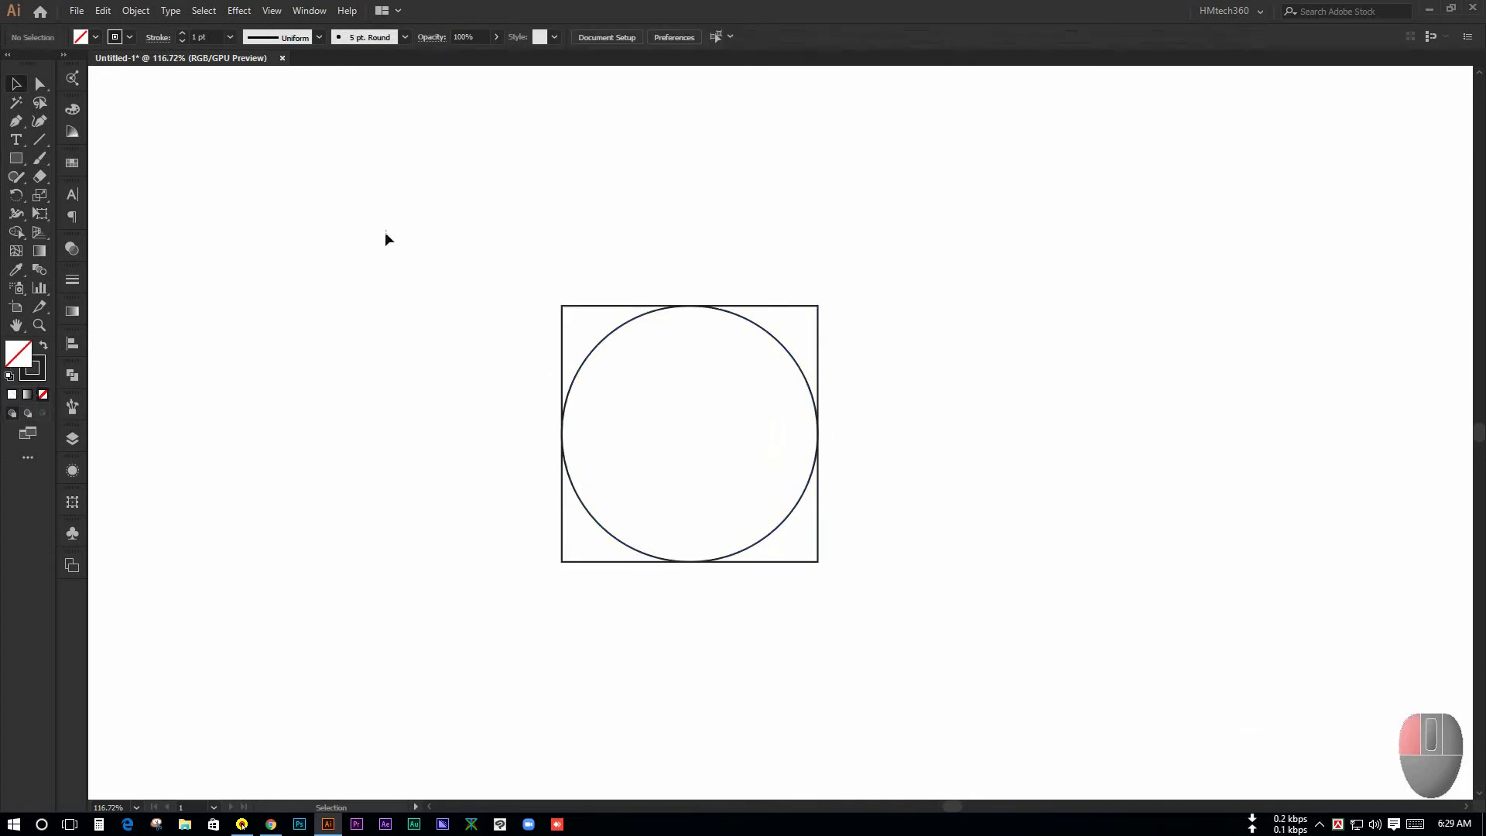
Set the stroke weight of the square and the circle to 0.25 pt
{"action": "key", "text": "space"}
{"action": "left_click_drag", "start_coordinate": [967, 420], "coordinate": [947, 440]}
{"action": "key", "text": "ctrl+a"}
{"action": "left_click", "coordinate": [958, 541]}
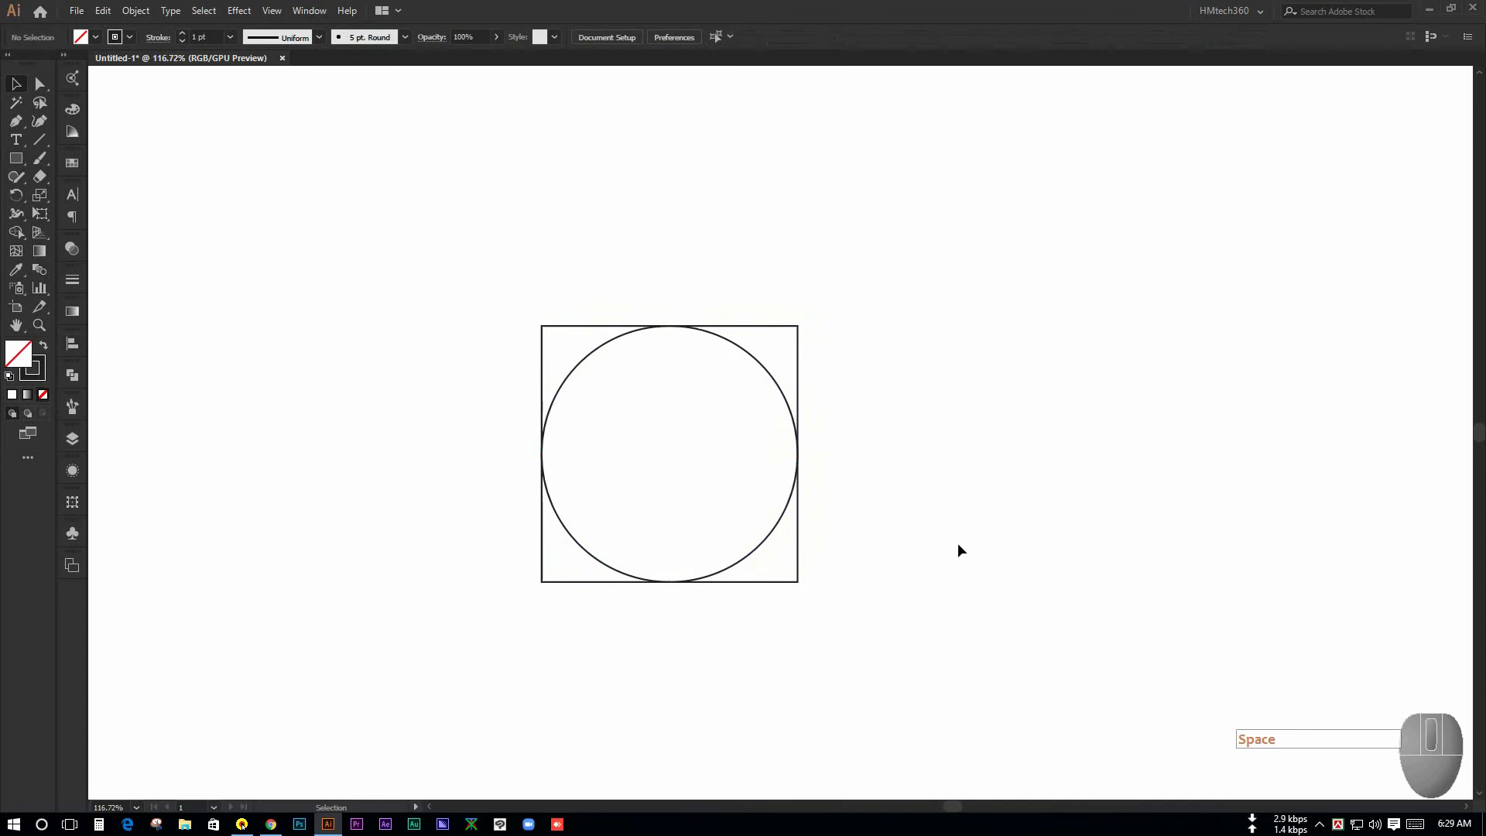
{"action": "left_click_drag", "start_coordinate": [537, 250], "coordinate": [926, 513]}
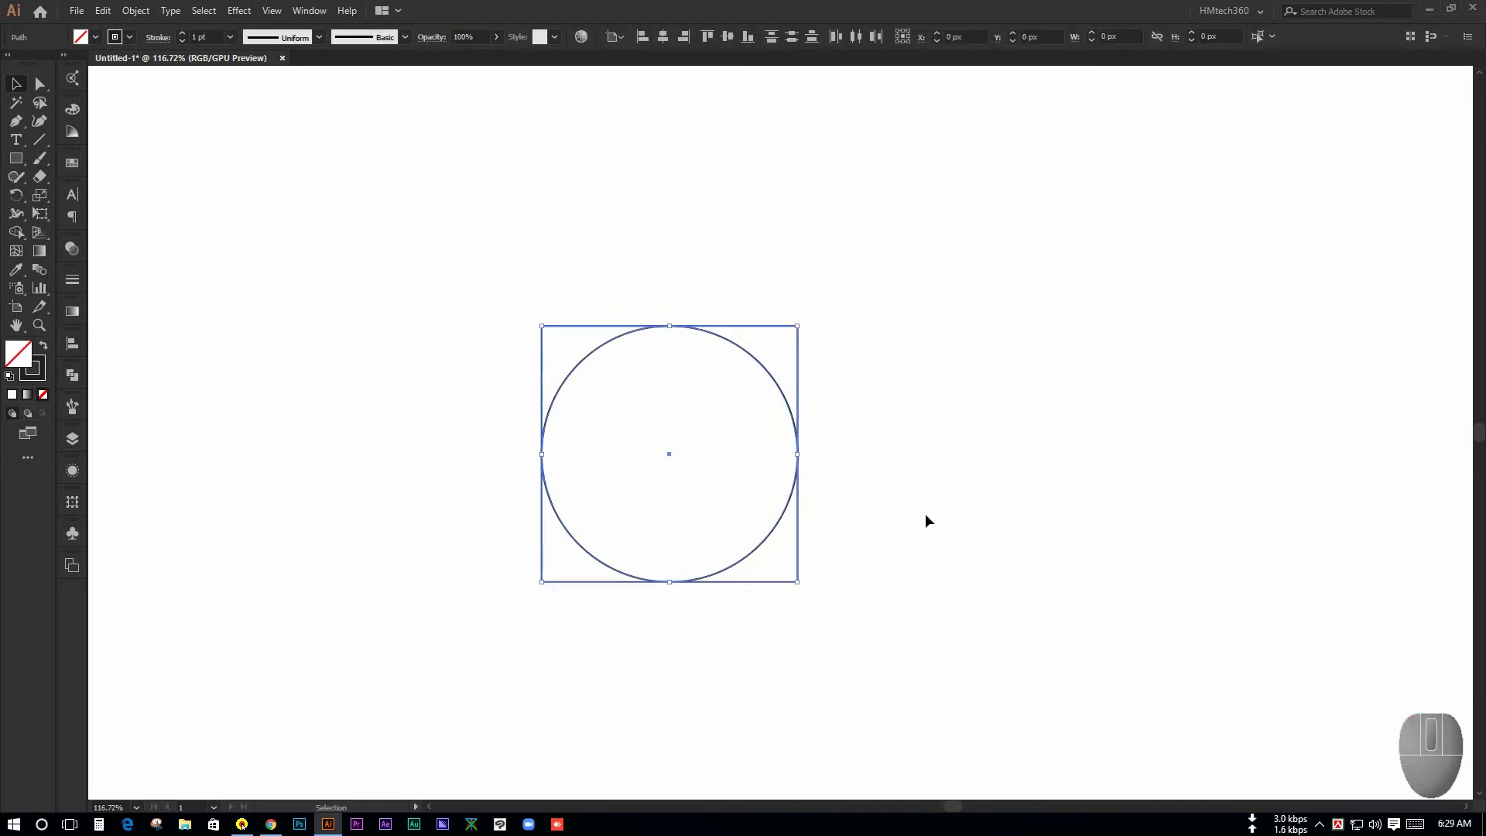
{"action": "left_click", "coordinate": [230, 37]}
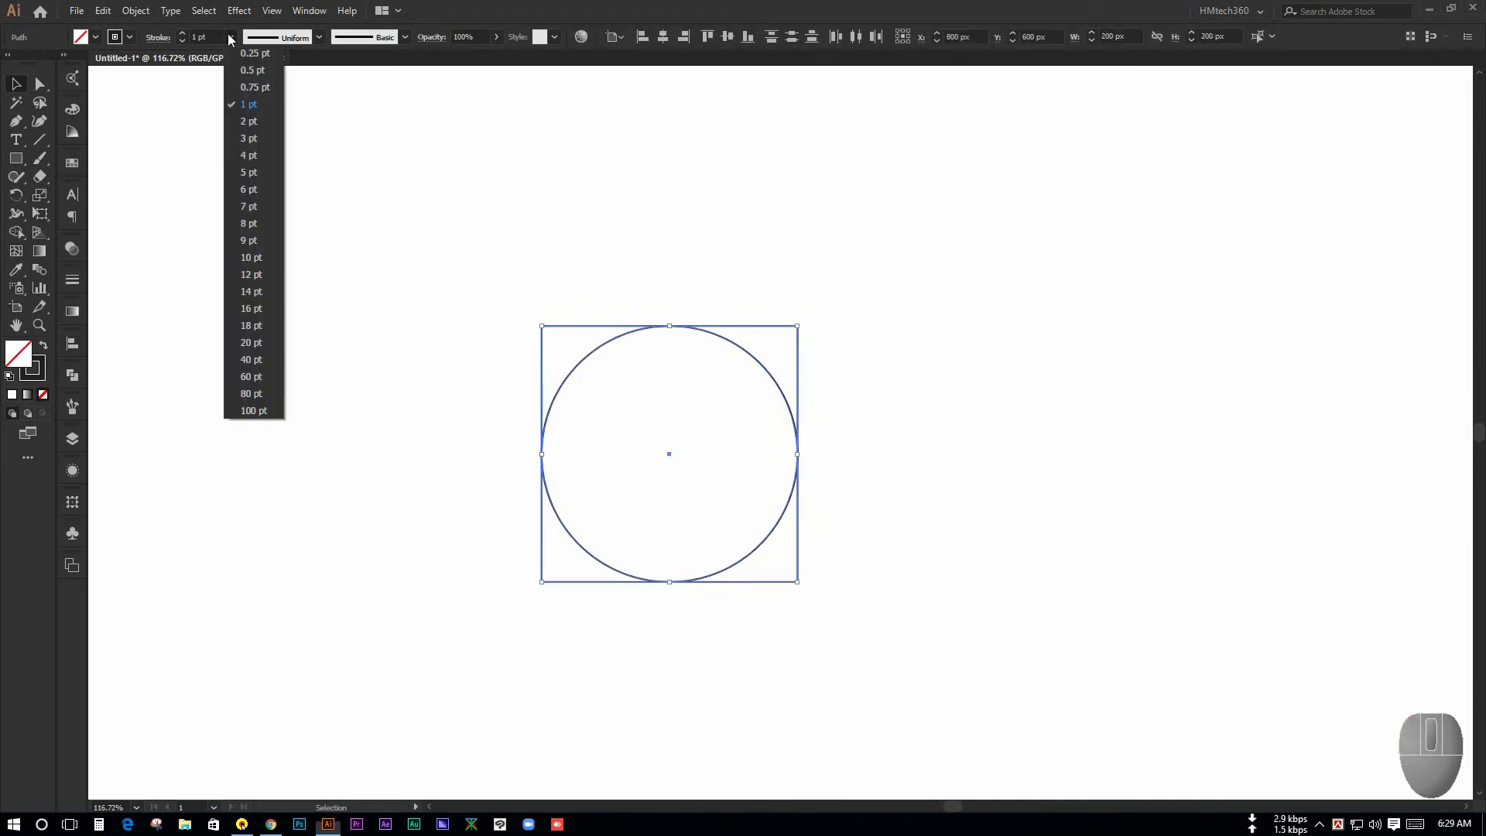
{"action": "left_click", "coordinate": [244, 54]}
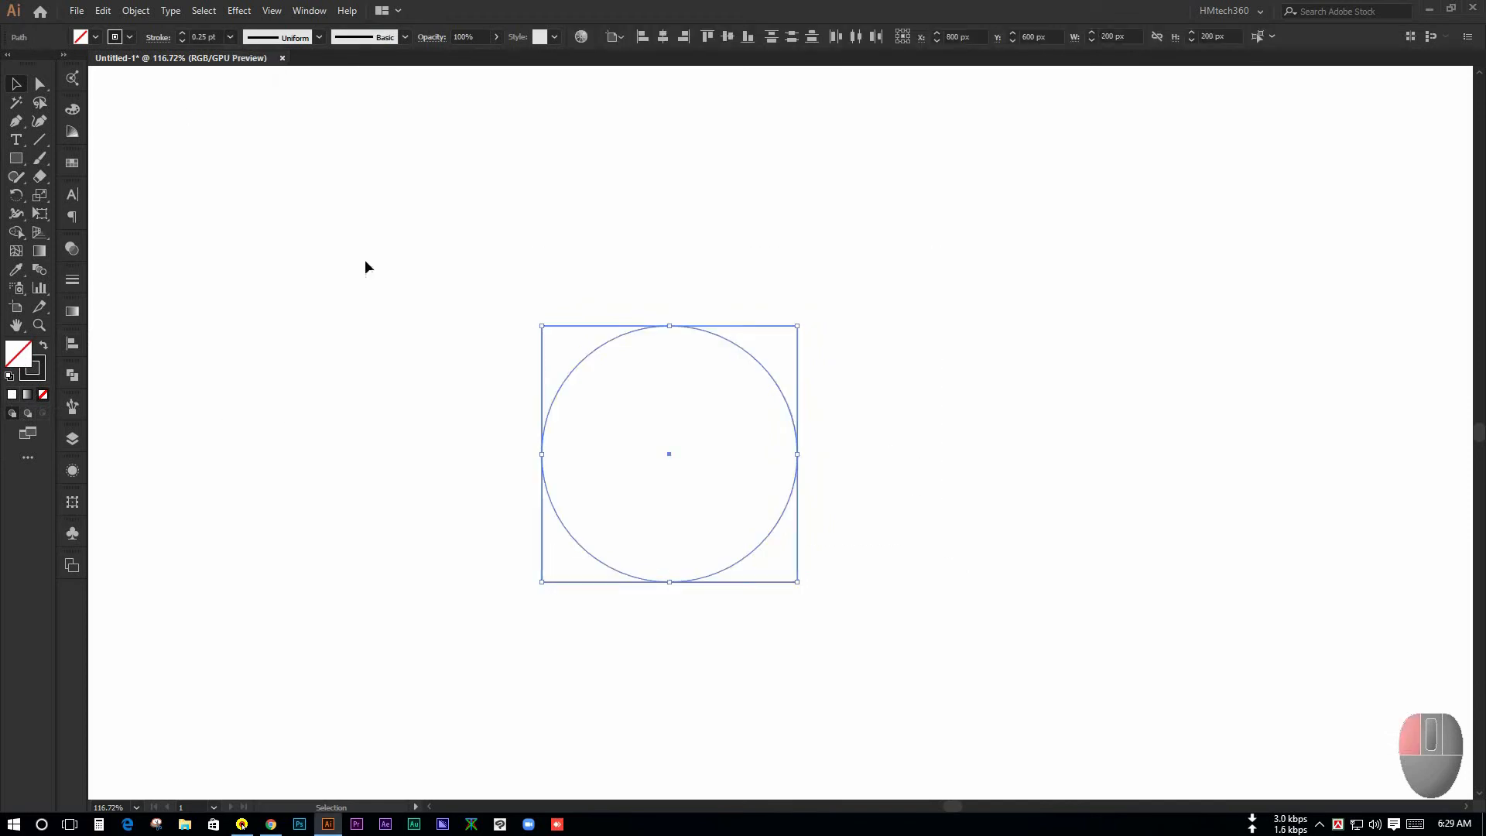
{"action": "left_click", "coordinate": [372, 267]}
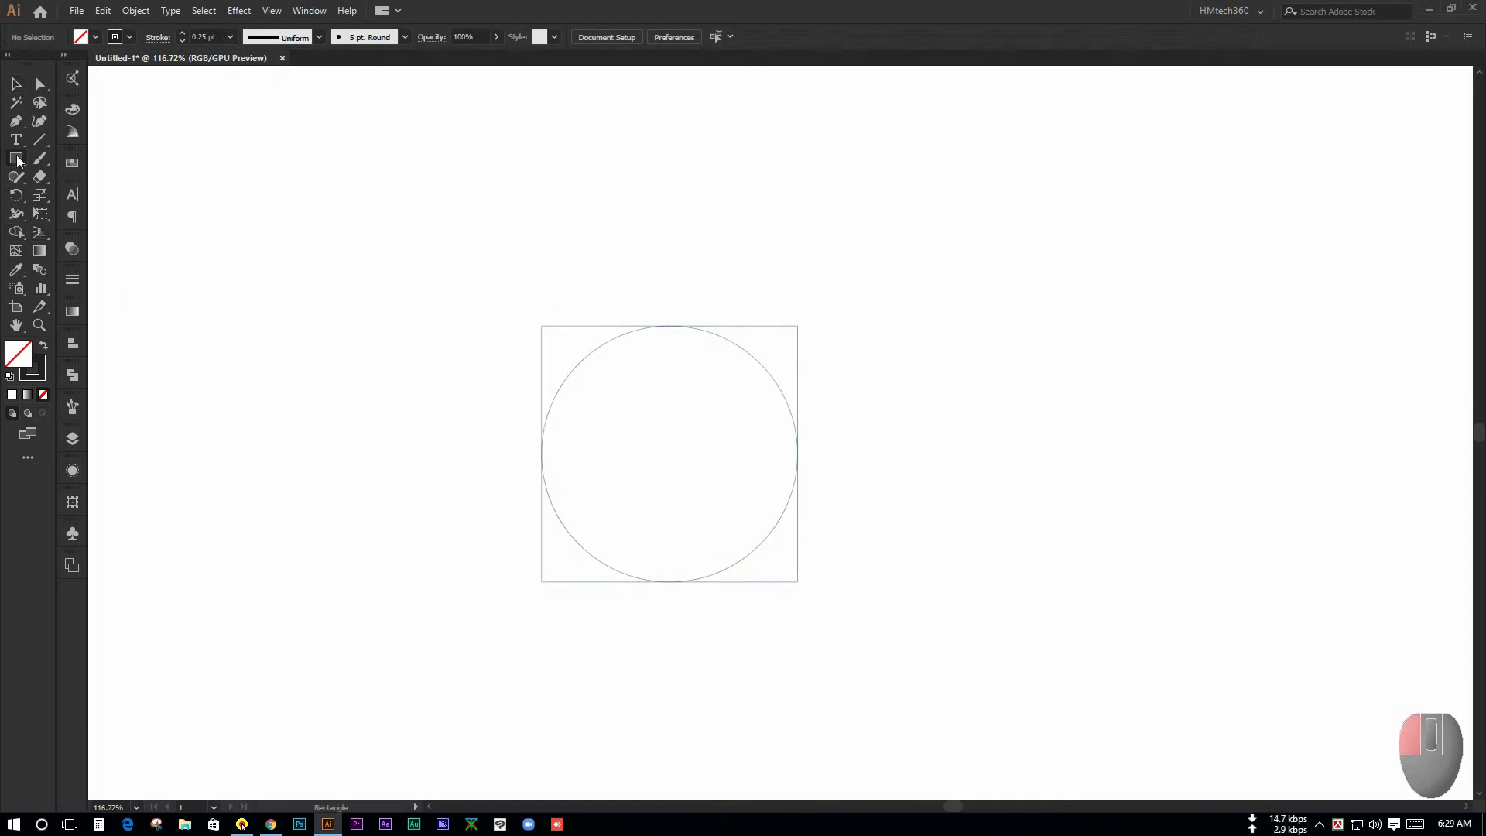
Create a square with the Rectangle tool, 141.42 px wide and 141.42 px high, beside the existing shapes
{"action": "left_click_drag", "start_coordinate": [15, 158], "coordinate": [101, 161]}
{"action": "left_click", "coordinate": [908, 434]}
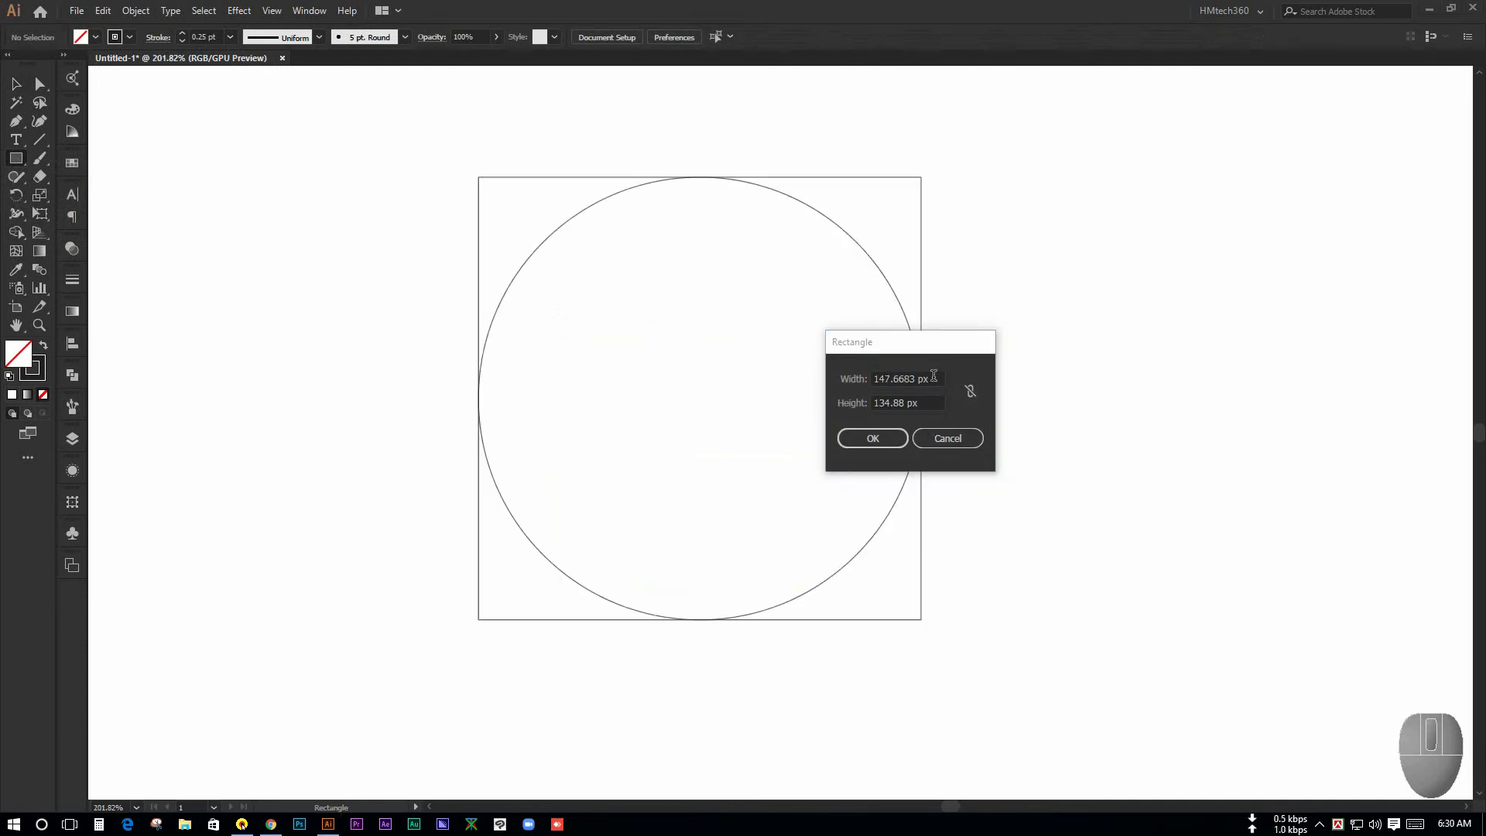
{"action": "left_click", "coordinate": [933, 375]}
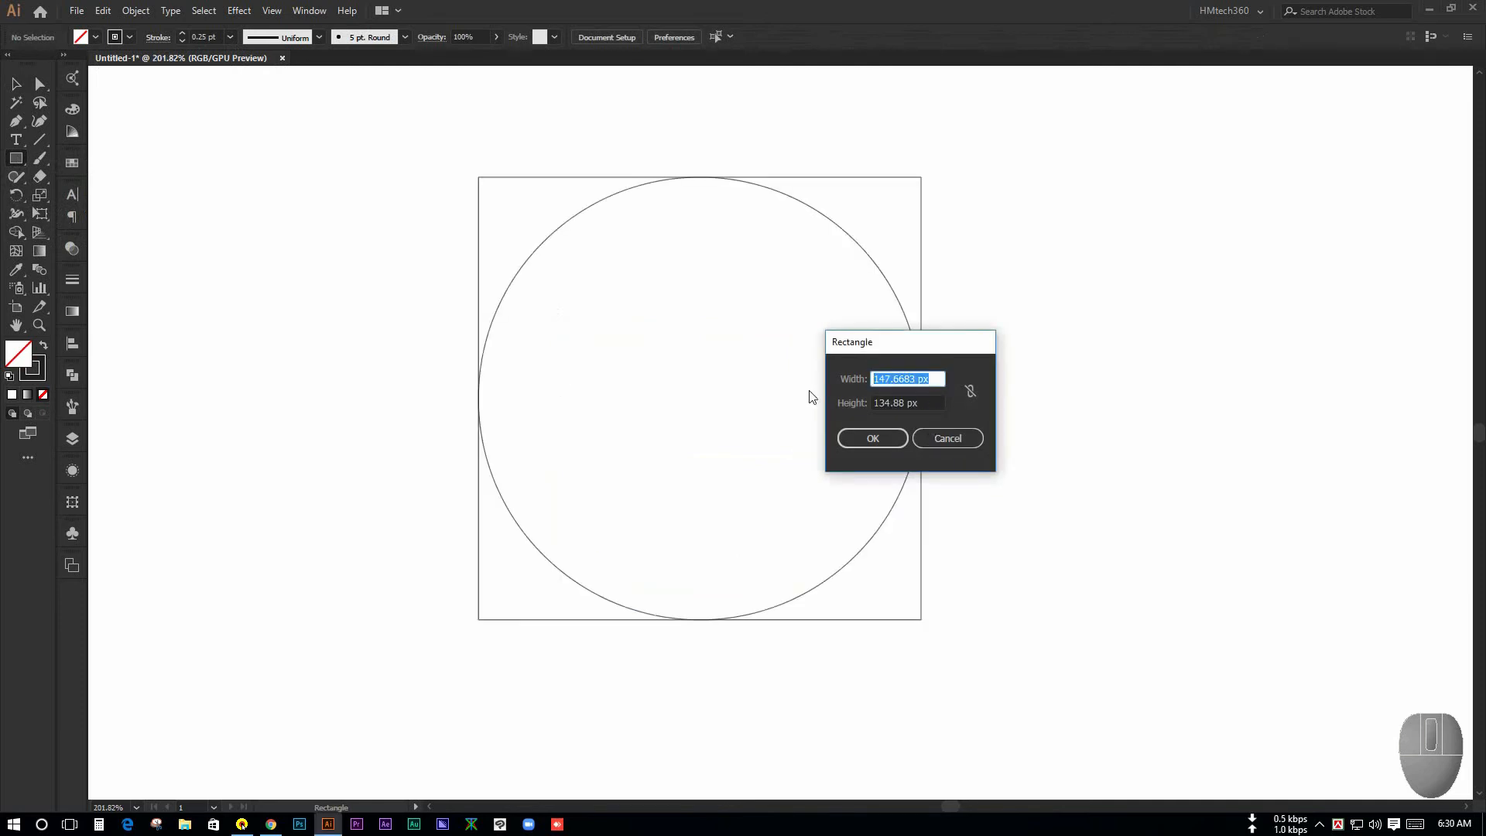
{"action": "type", "text": "1"}
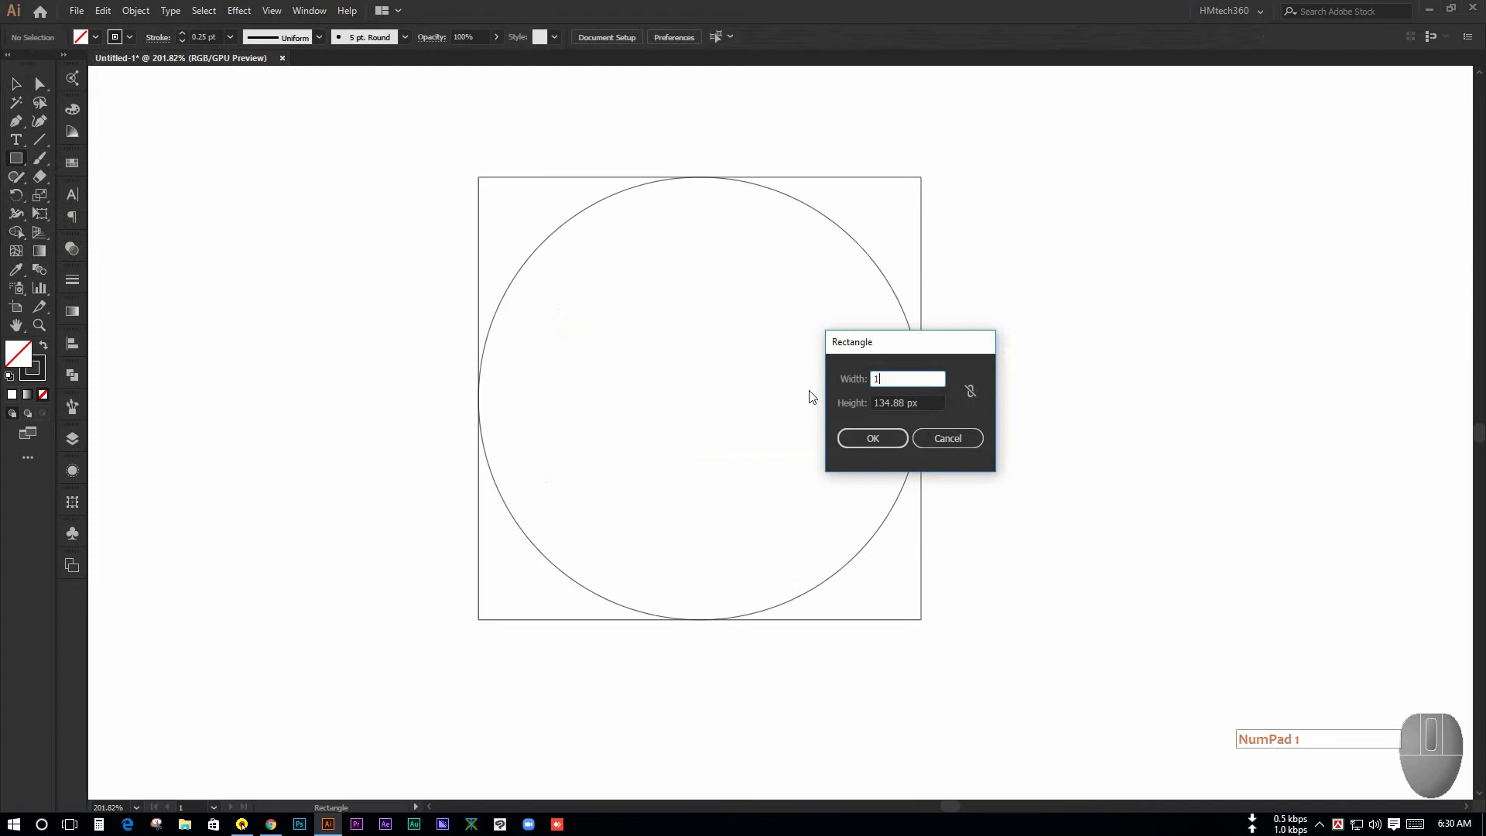
{"action": "type", "text": "41."}
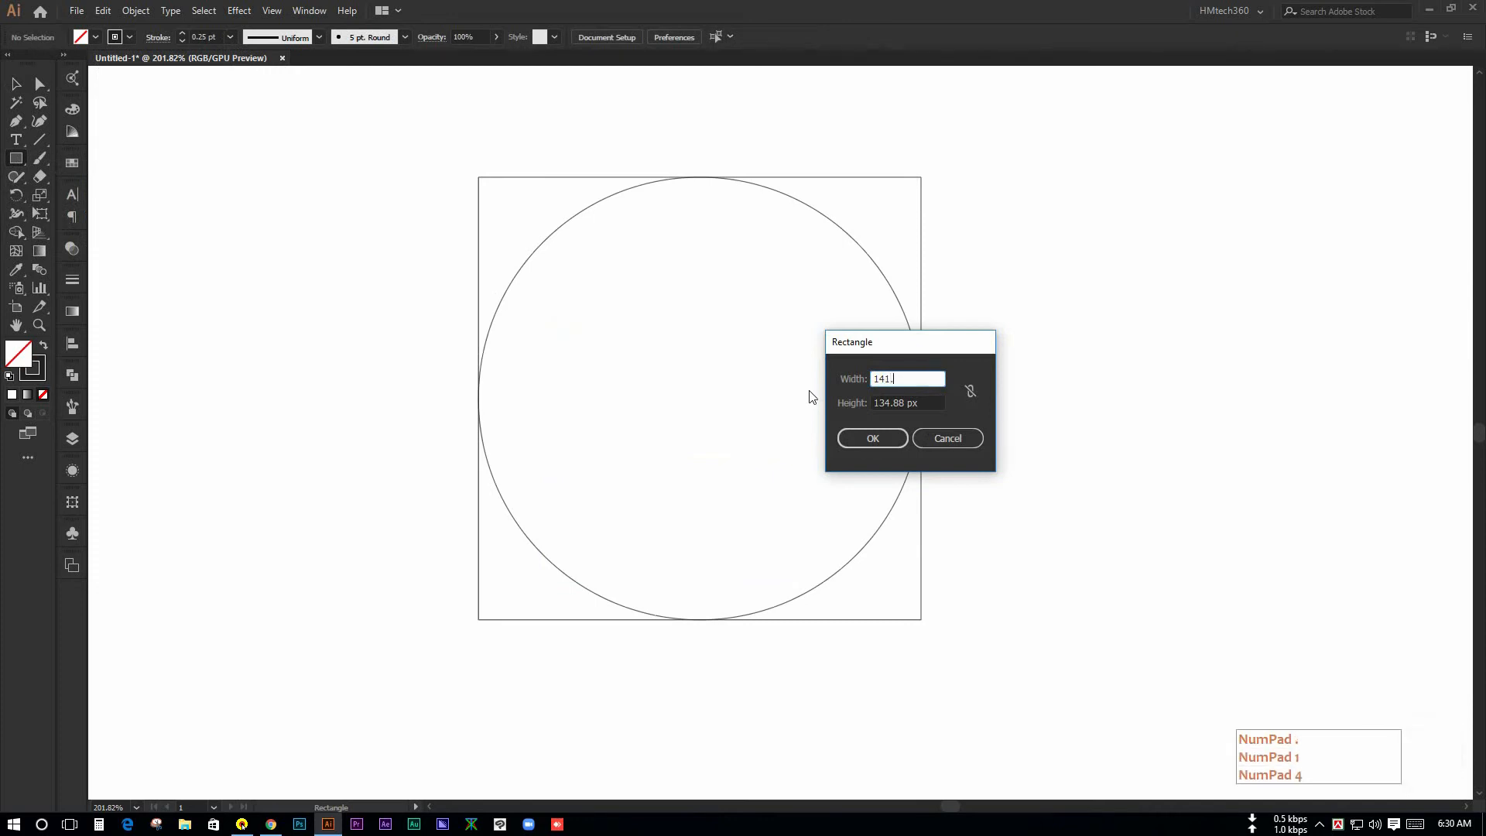
{"action": "type", "text": "42"}
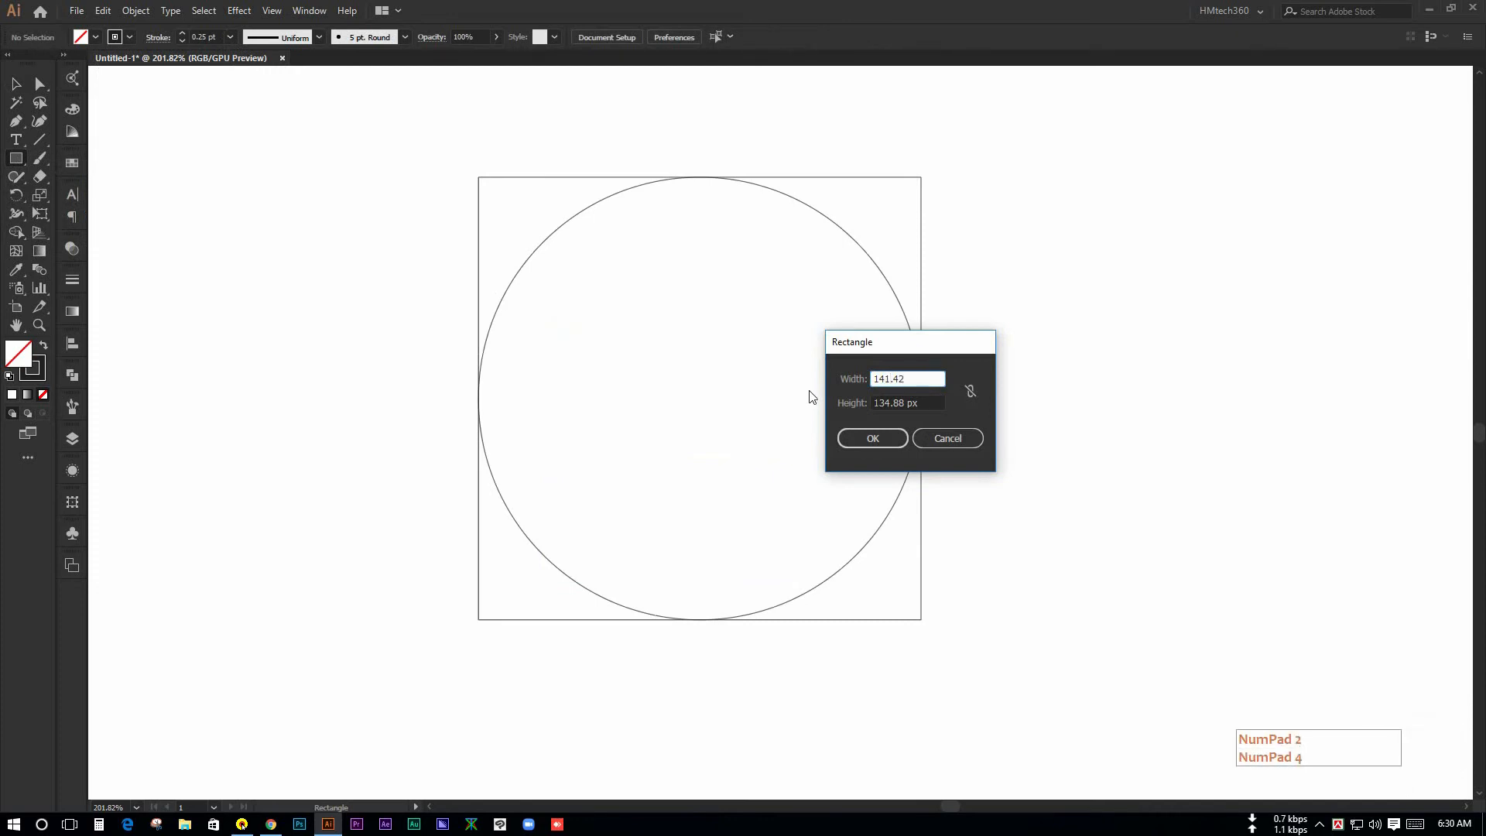
{"action": "key", "text": "Tab"}
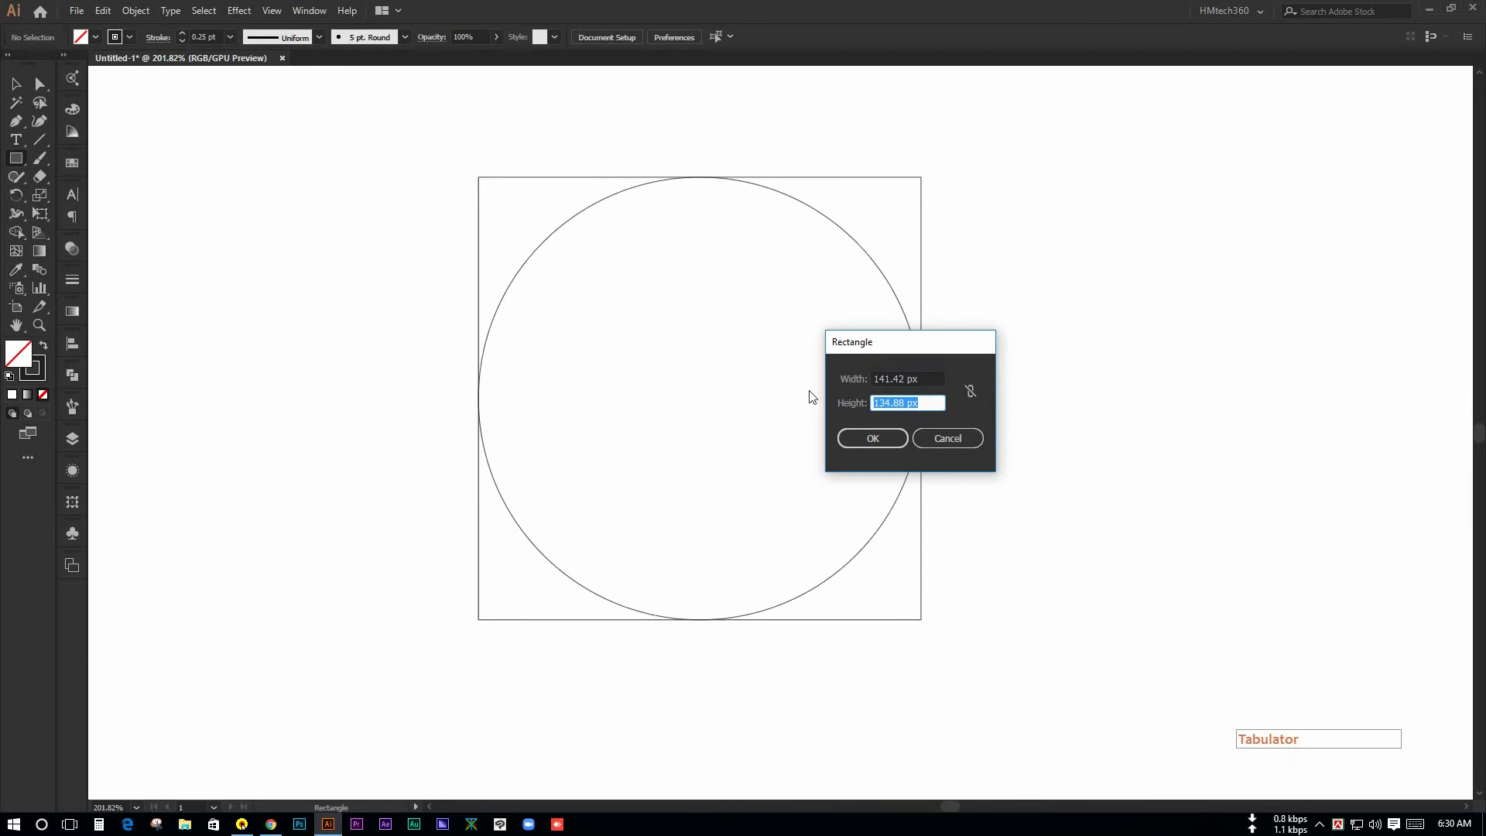
{"action": "type", "text": "14"}
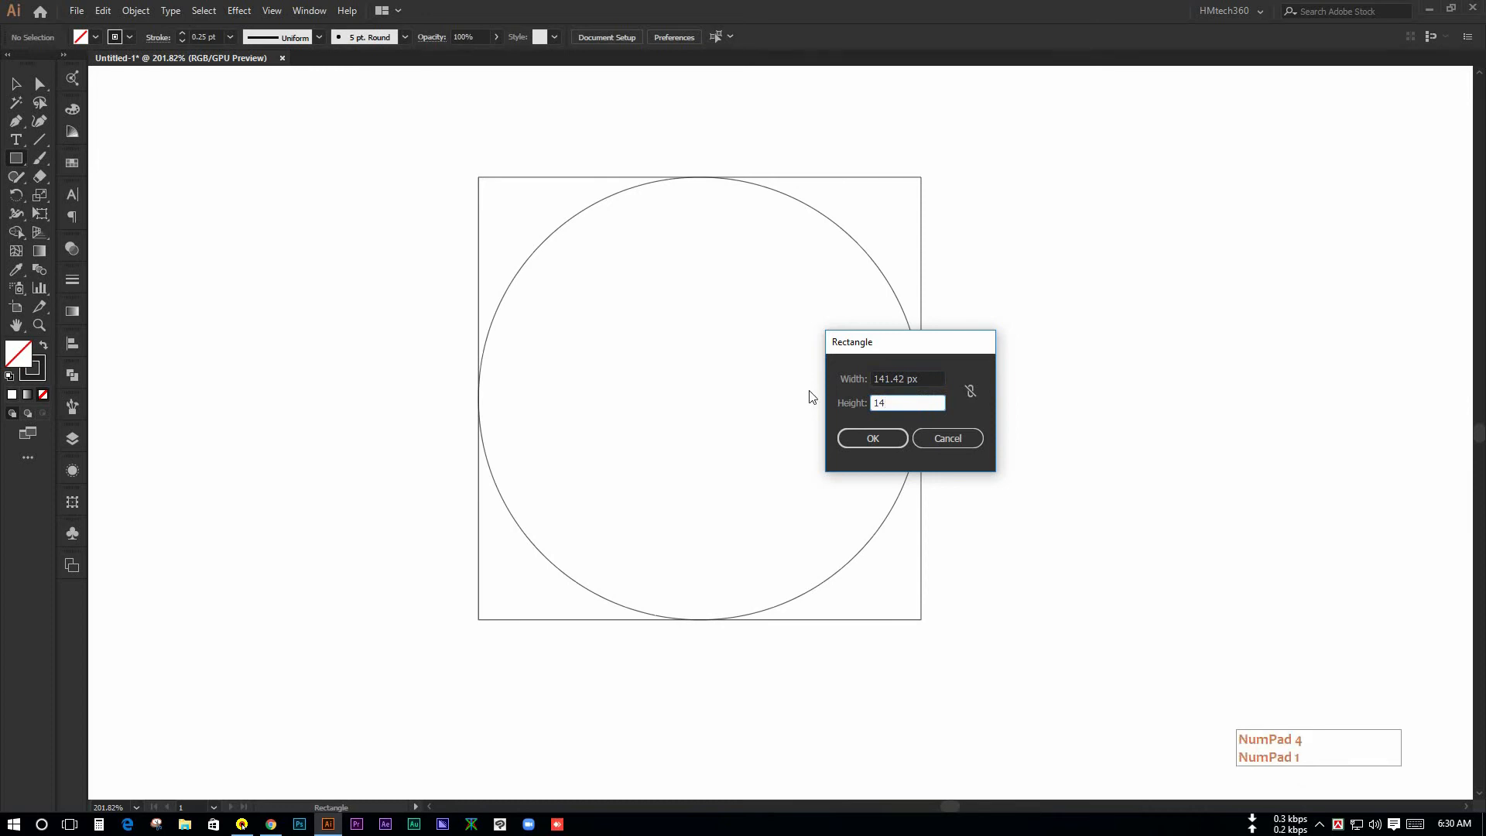
{"action": "type", "text": "1"}
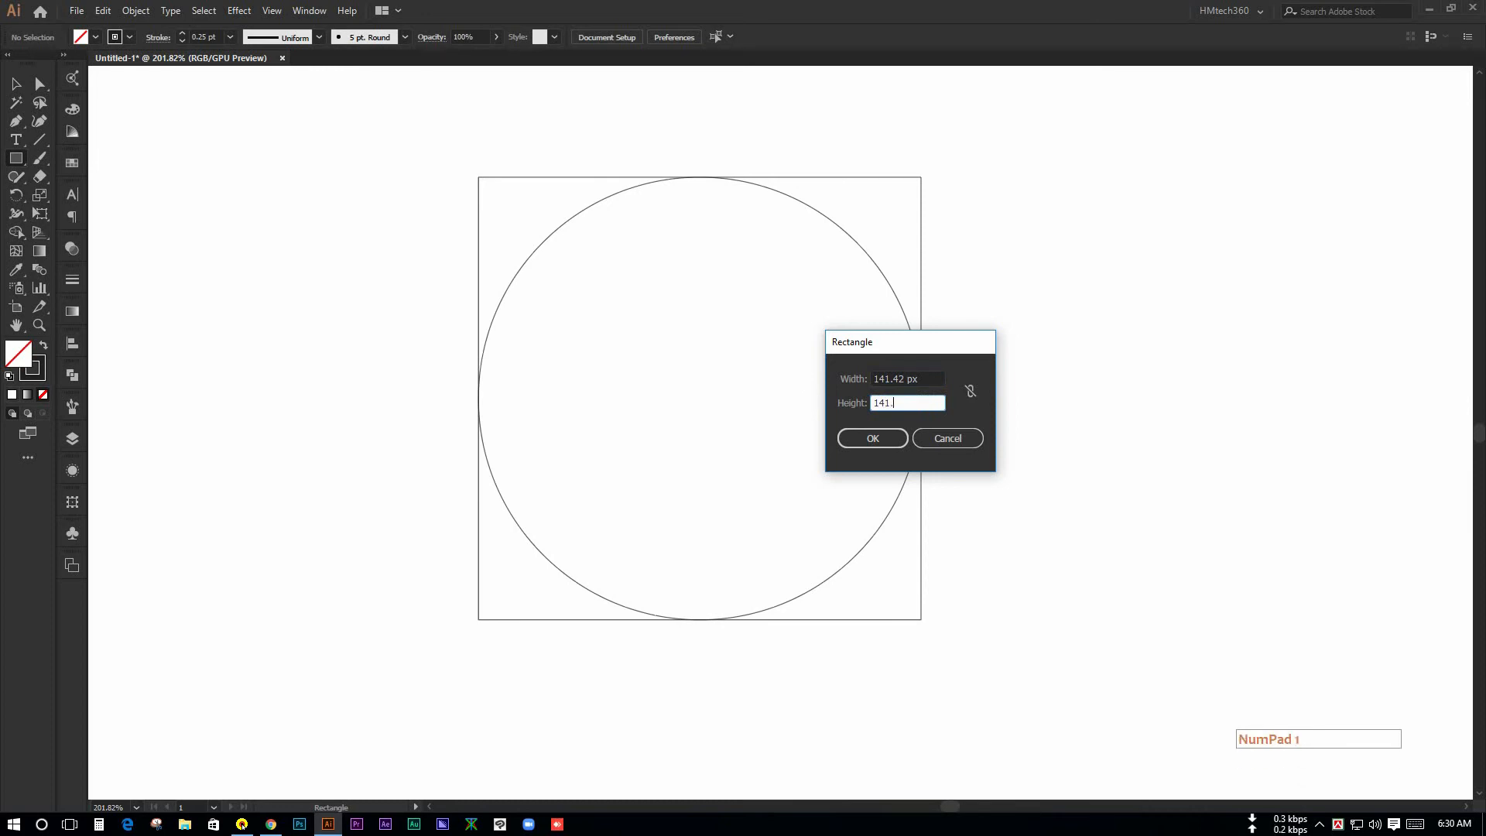
{"action": "type", "text": ".42"}
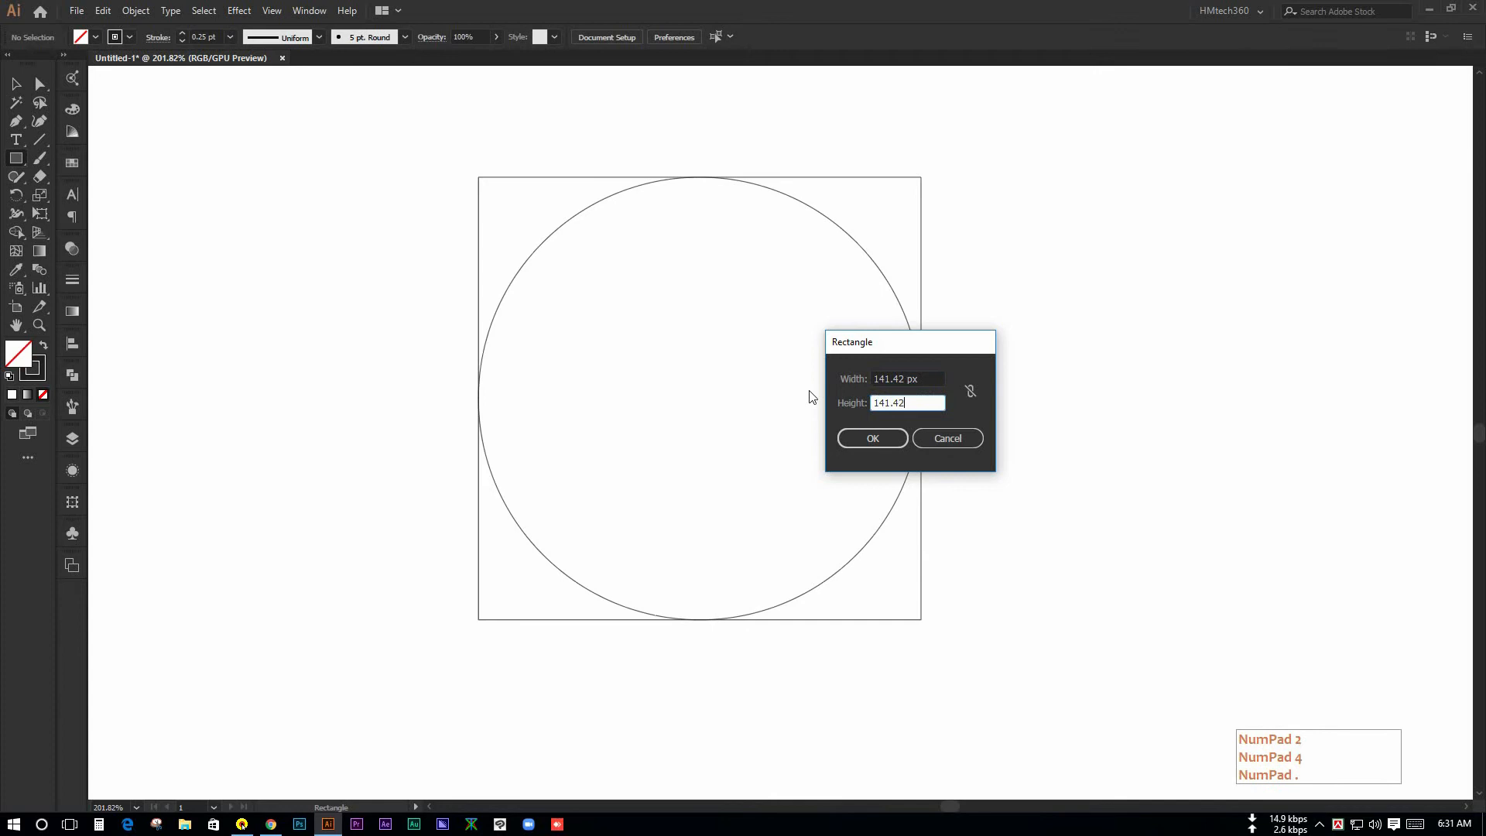
{"action": "left_click", "coordinate": [870, 433]}
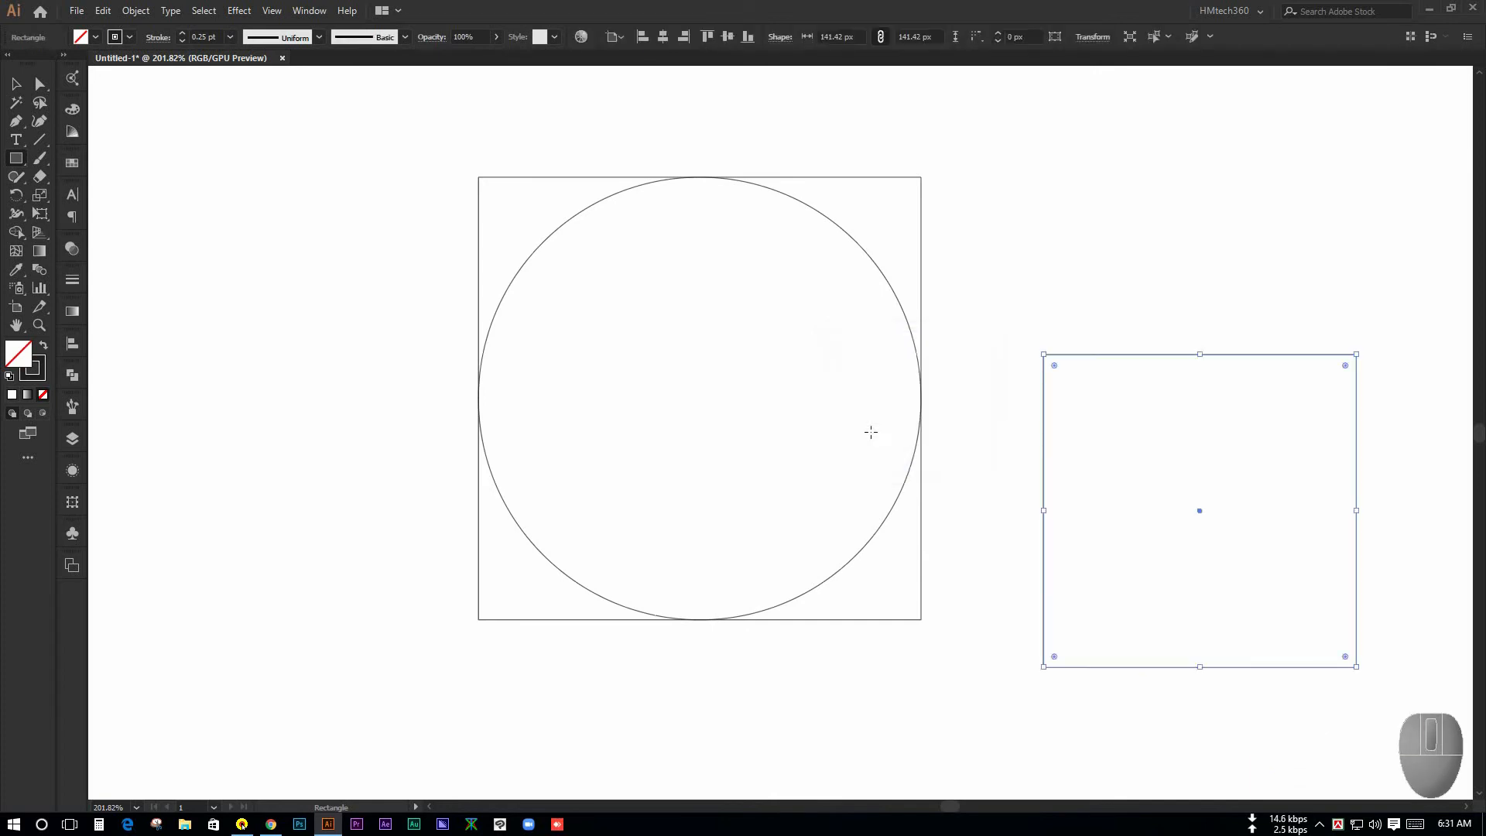
Centre the 141.42 px square horizontally and vertically with the large square and circle
{"action": "left_click", "coordinate": [16, 83]}
{"action": "left_click", "coordinate": [282, 418]}
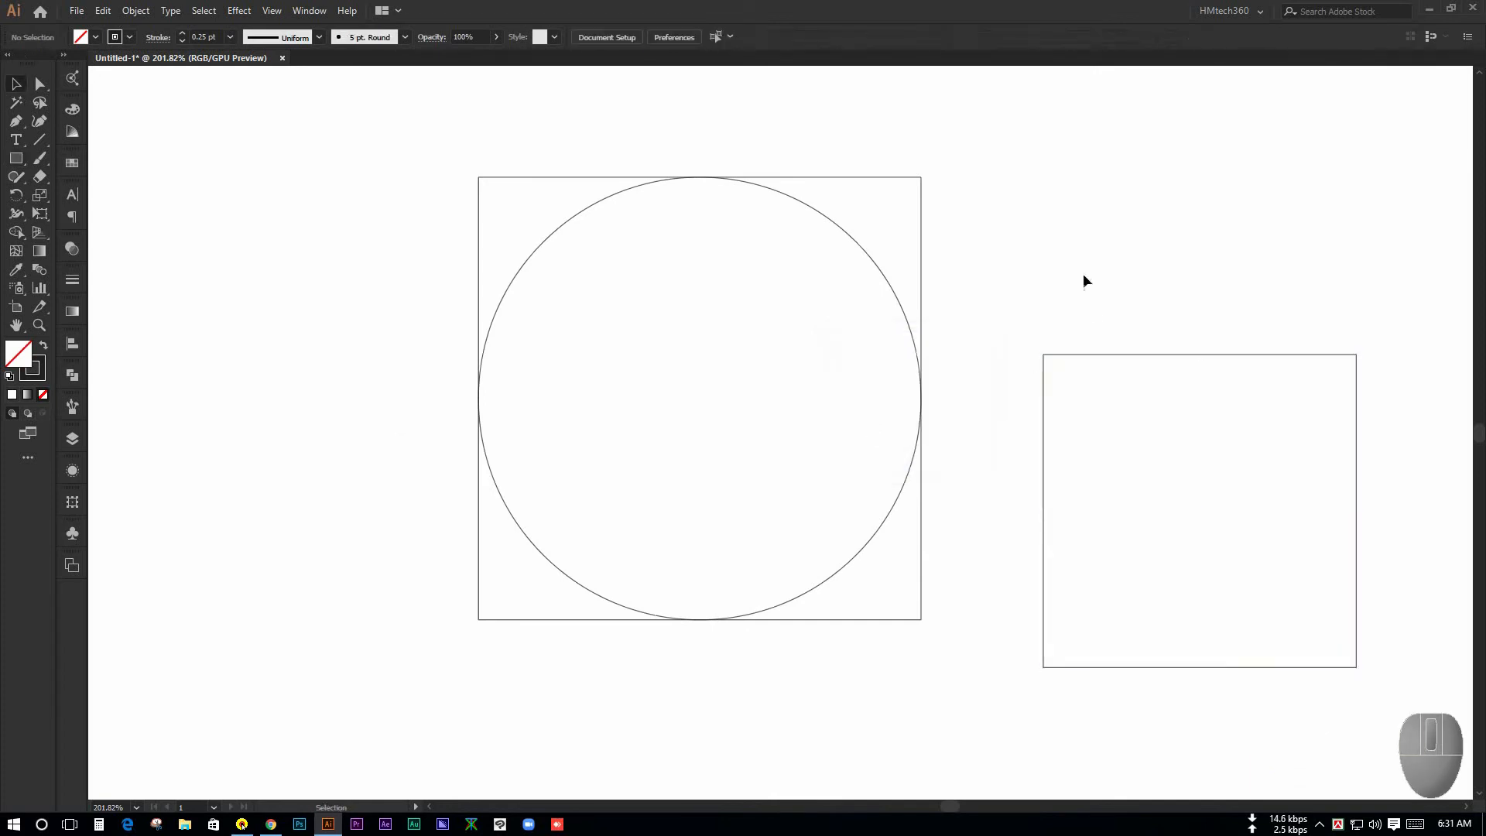
{"action": "left_click_drag", "start_coordinate": [348, 199], "coordinate": [1242, 659]}
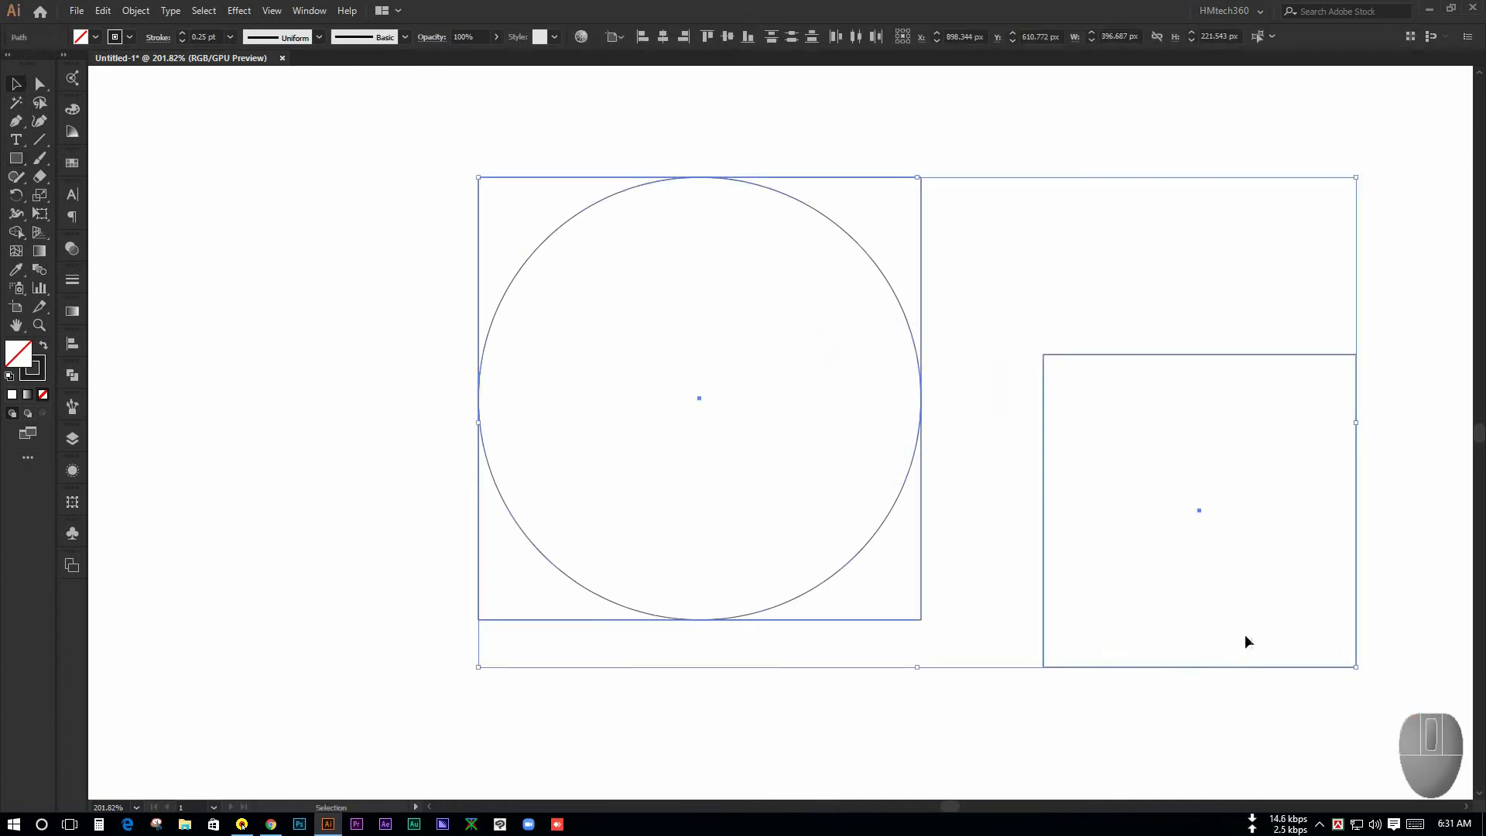
{"action": "left_click", "coordinate": [397, 256]}
{"action": "left_click_drag", "start_coordinate": [378, 207], "coordinate": [1264, 527]}
{"action": "left_click", "coordinate": [663, 34]}
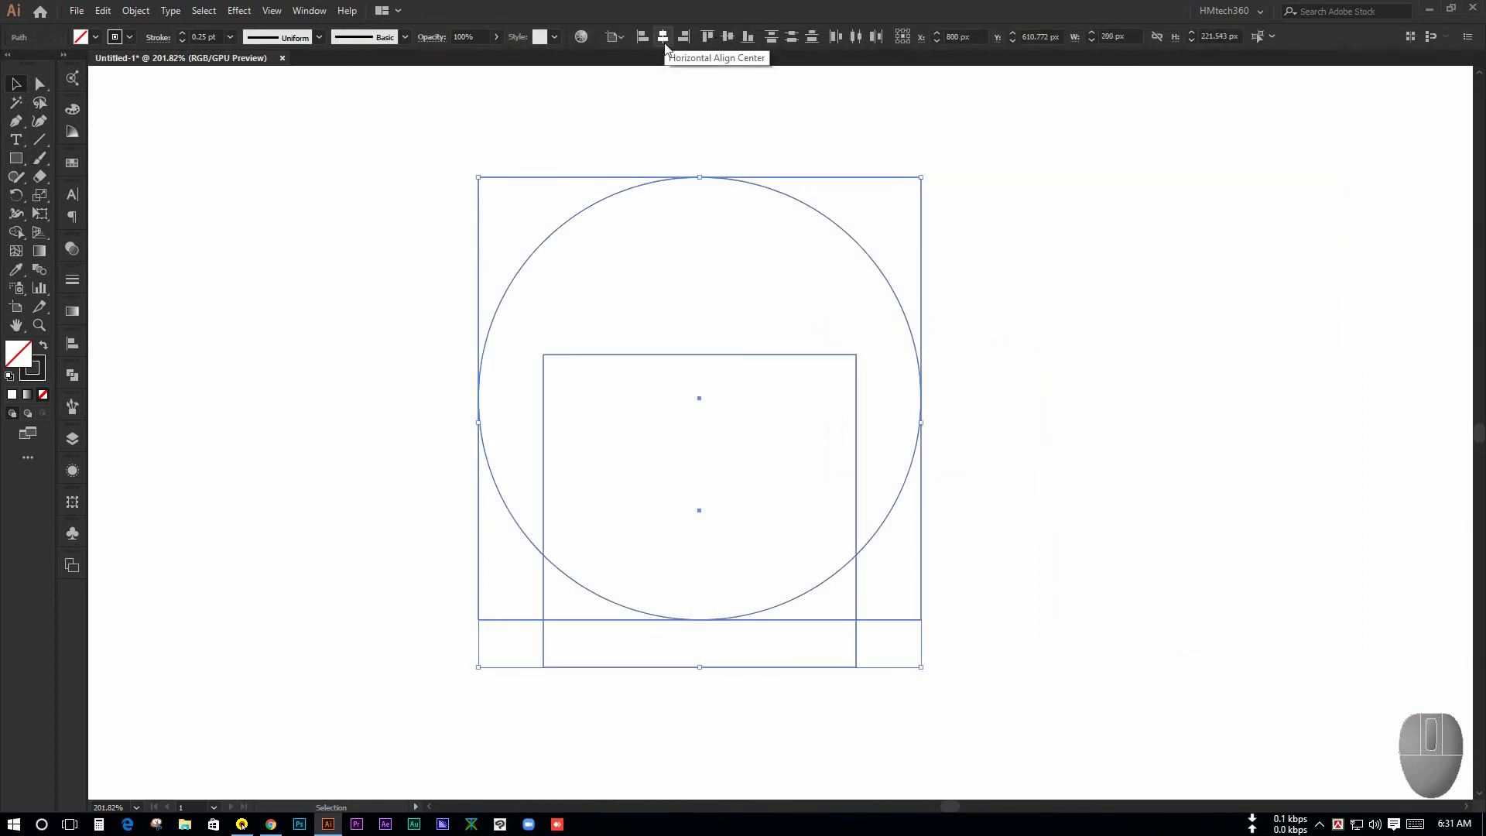
{"action": "left_click", "coordinate": [731, 37]}
{"action": "left_click", "coordinate": [1057, 314]}
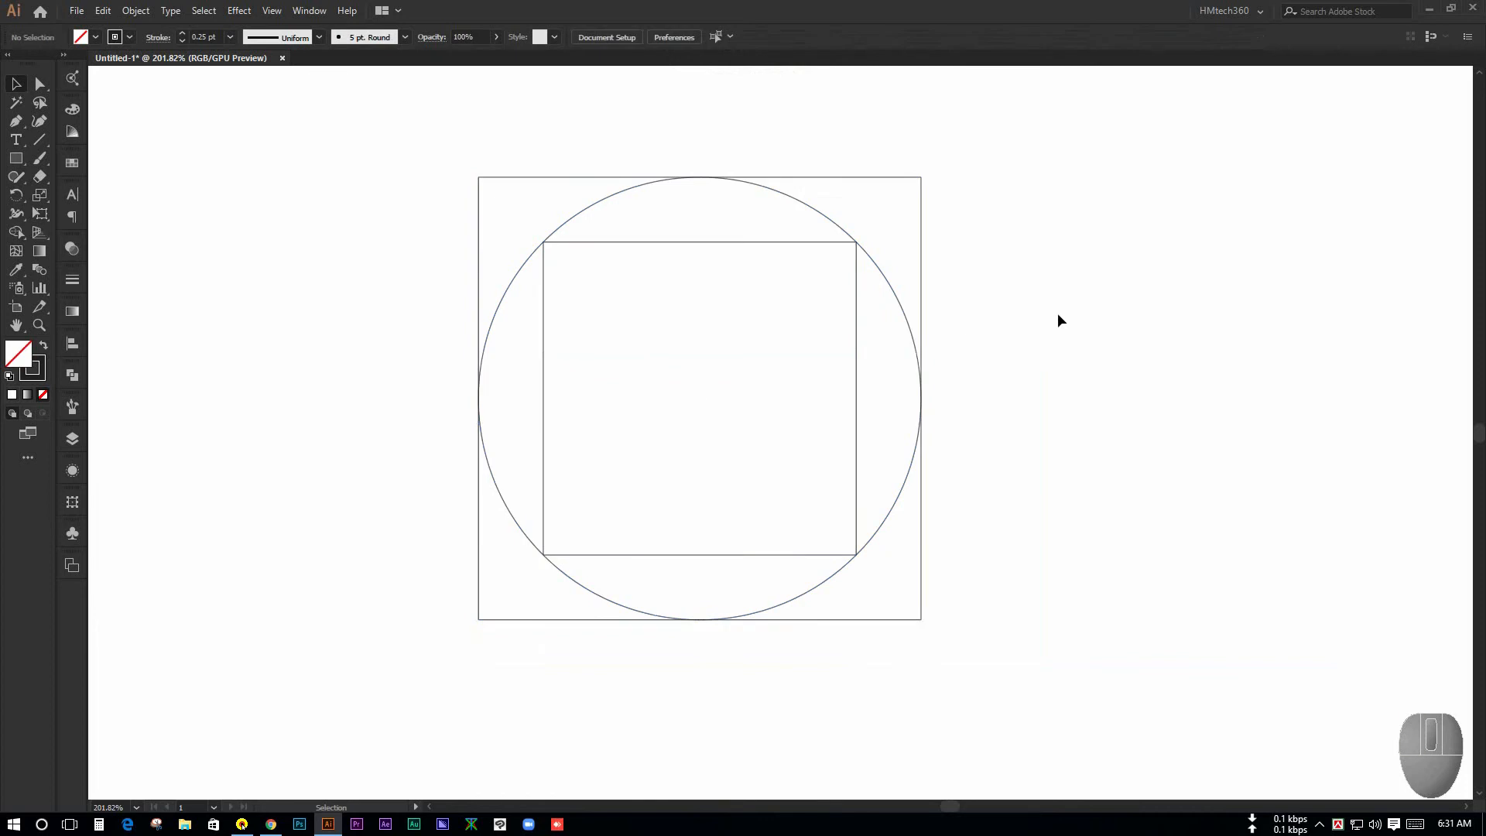
Examine up close where the inner square's upper-right corner meets the circle
{"action": "key", "text": "ctrl+space"}
{"action": "left_click_drag", "start_coordinate": [874, 220], "coordinate": [1263, 428]}
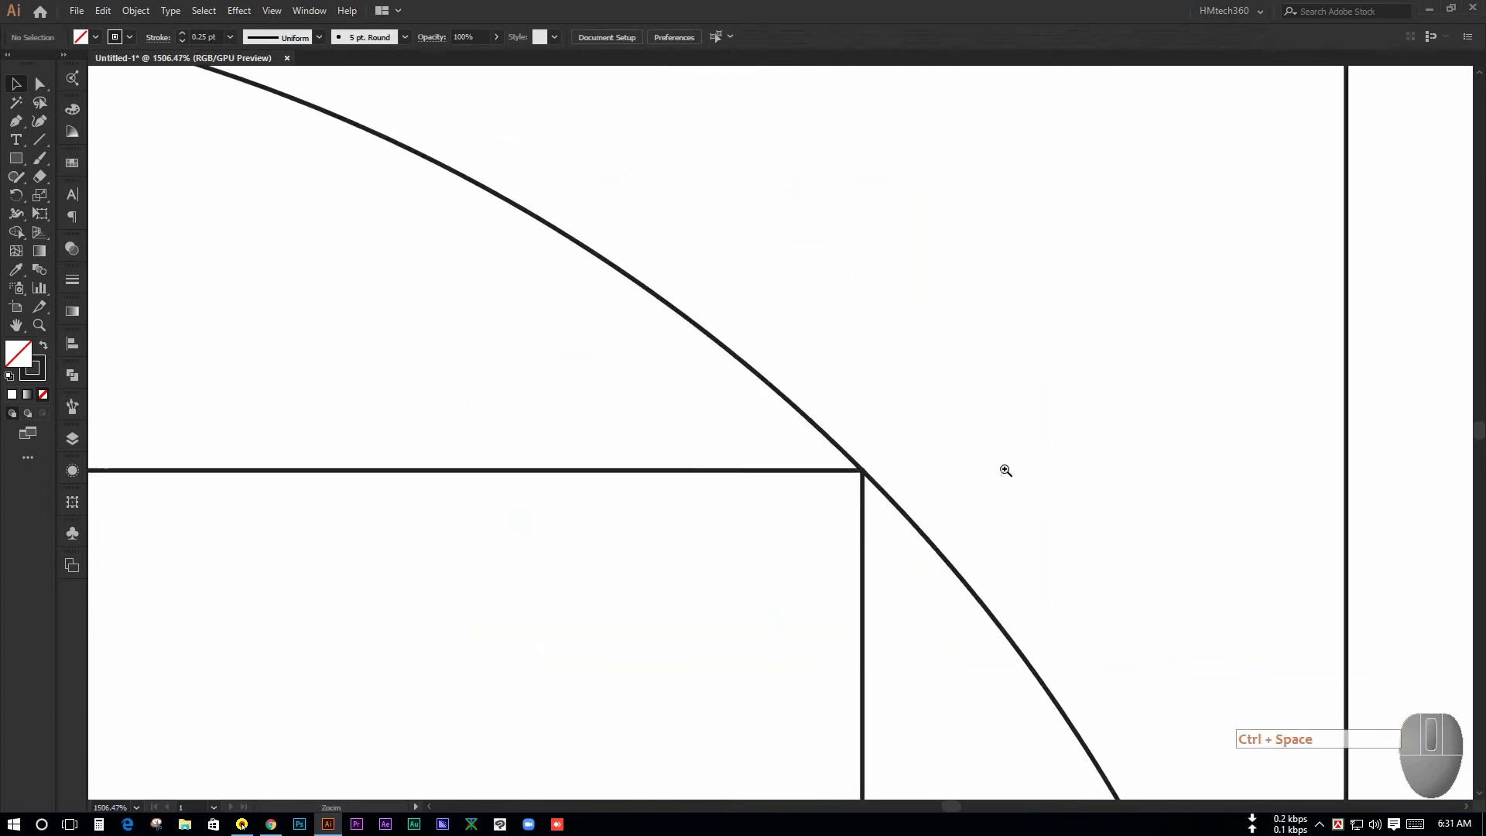
{"action": "key", "text": "ctrl+space"}
{"action": "left_click_drag", "start_coordinate": [996, 441], "coordinate": [786, 378]}
{"action": "key", "text": "space"}
{"action": "left_click_drag", "start_coordinate": [977, 404], "coordinate": [878, 297]}
{"action": "key", "text": "space"}
{"action": "left_click_drag", "start_coordinate": [1031, 364], "coordinate": [997, 338]}
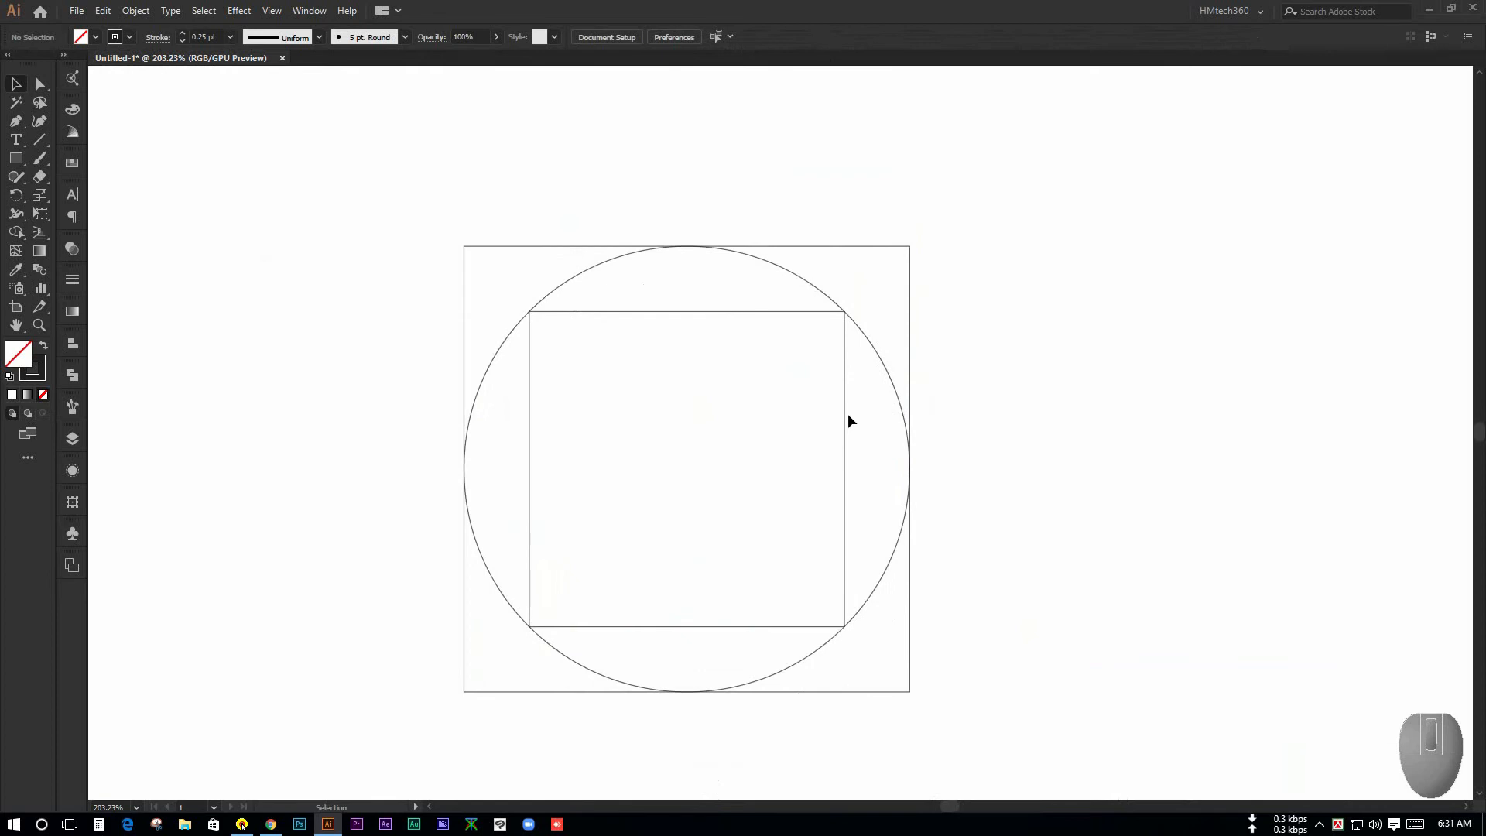
Create a circle with the Ellipse tool, 141.42 px wide and high, beside the grid shapes
{"action": "left_click_drag", "start_coordinate": [16, 157], "coordinate": [93, 191]}
{"action": "left_click", "coordinate": [1047, 415]}
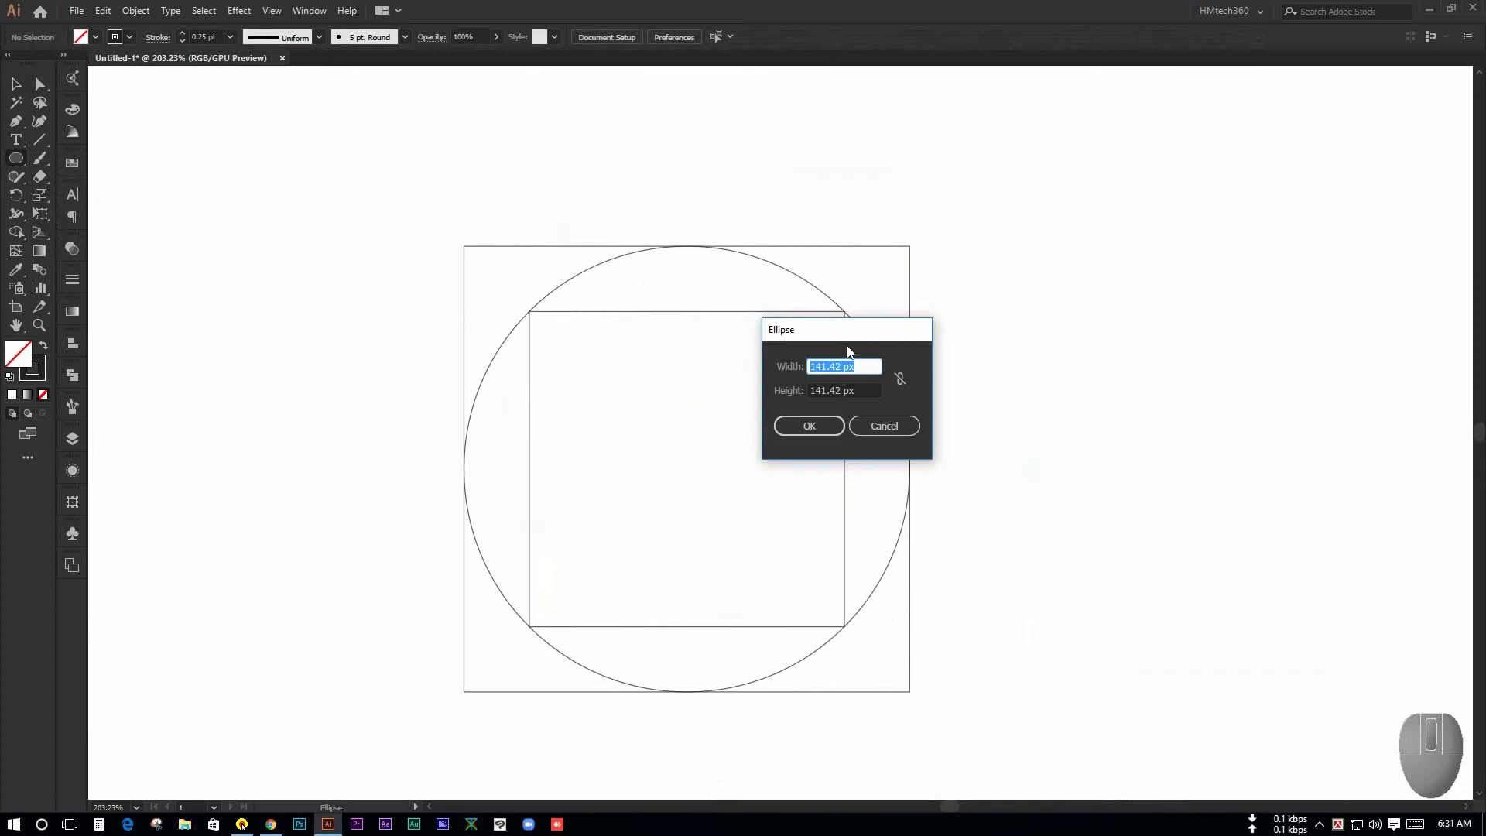
{"action": "left_click_drag", "start_coordinate": [847, 331], "coordinate": [926, 341]}
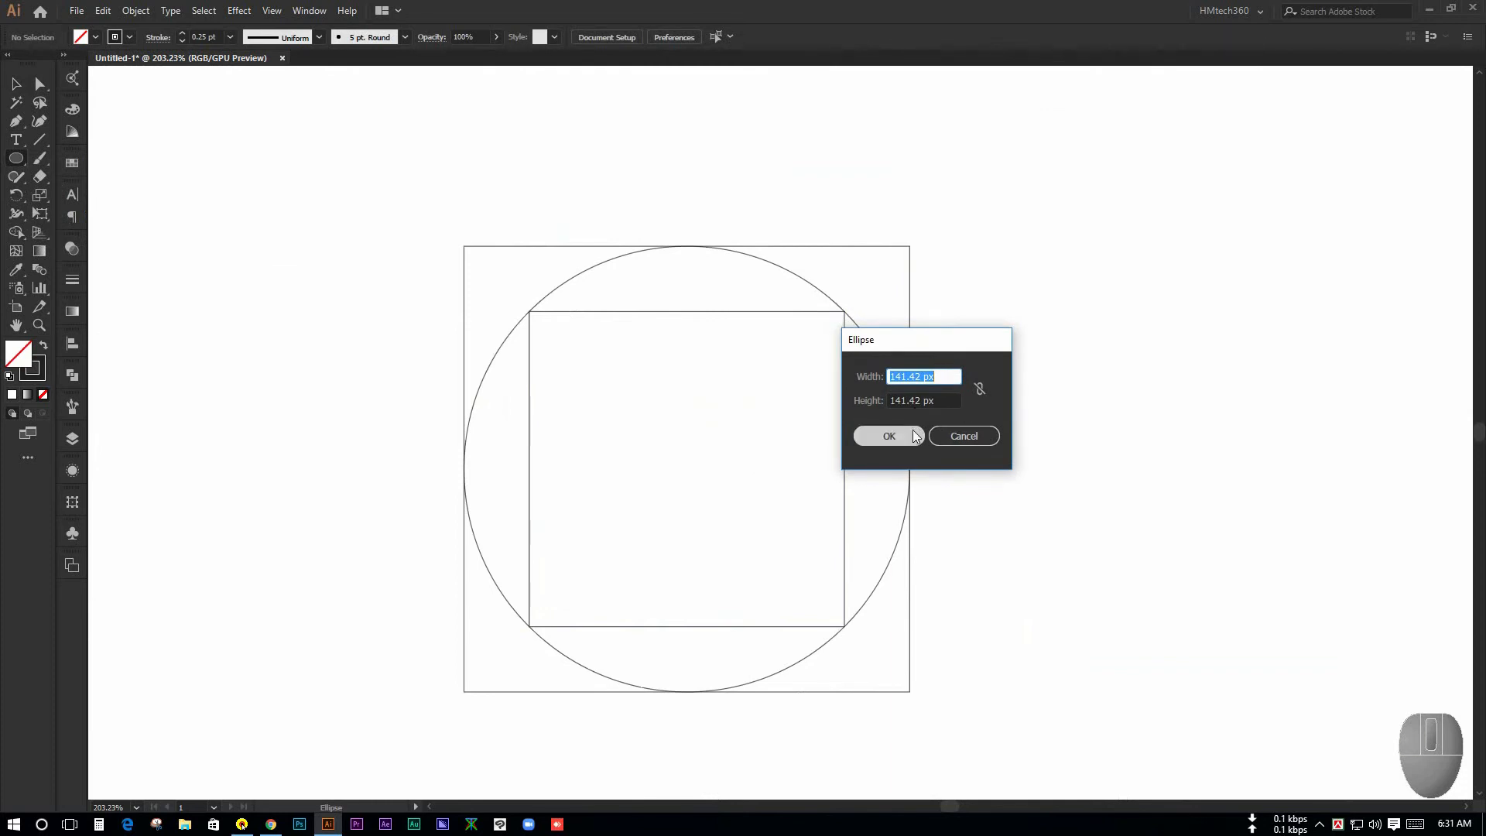
{"action": "left_click", "coordinate": [888, 435]}
{"action": "left_click", "coordinate": [16, 85]}
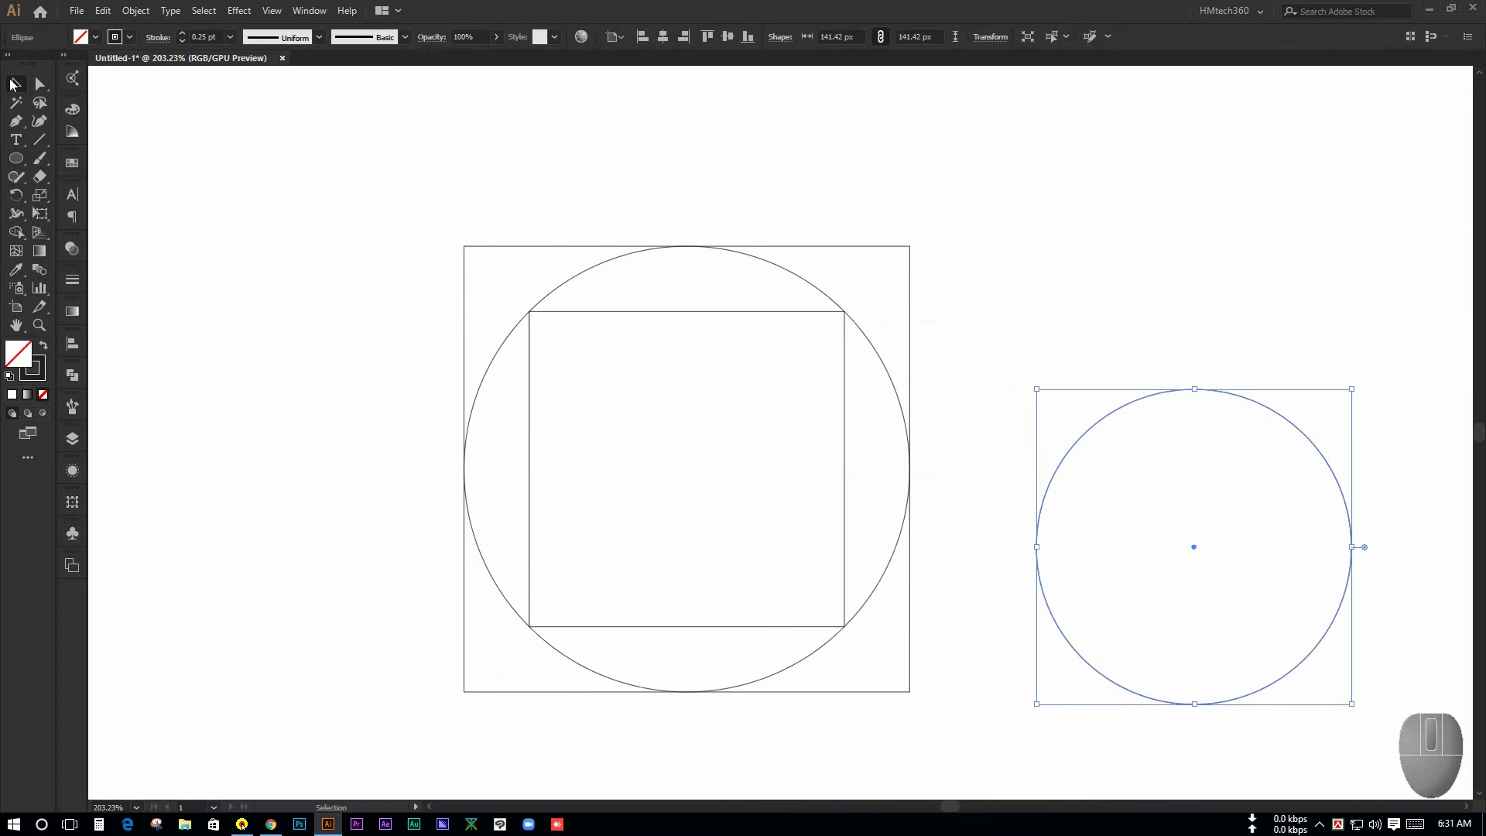
{"action": "left_click", "coordinate": [116, 207]}
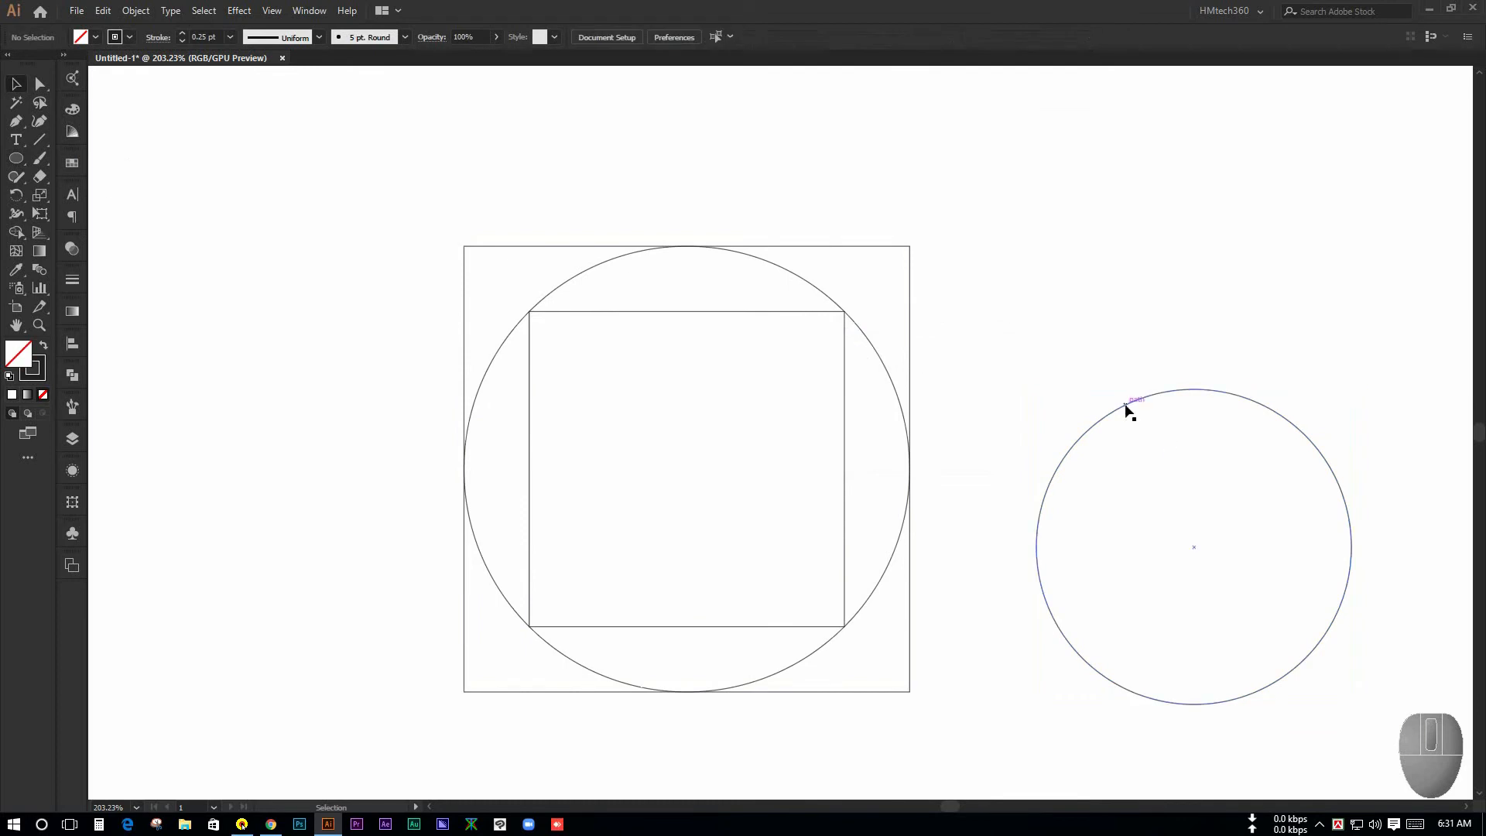
Move the small circle into the inner square and centre all the shapes horizontally
{"action": "left_click_drag", "start_coordinate": [1128, 404], "coordinate": [648, 322]}
{"action": "left_click", "coordinate": [1155, 275]}
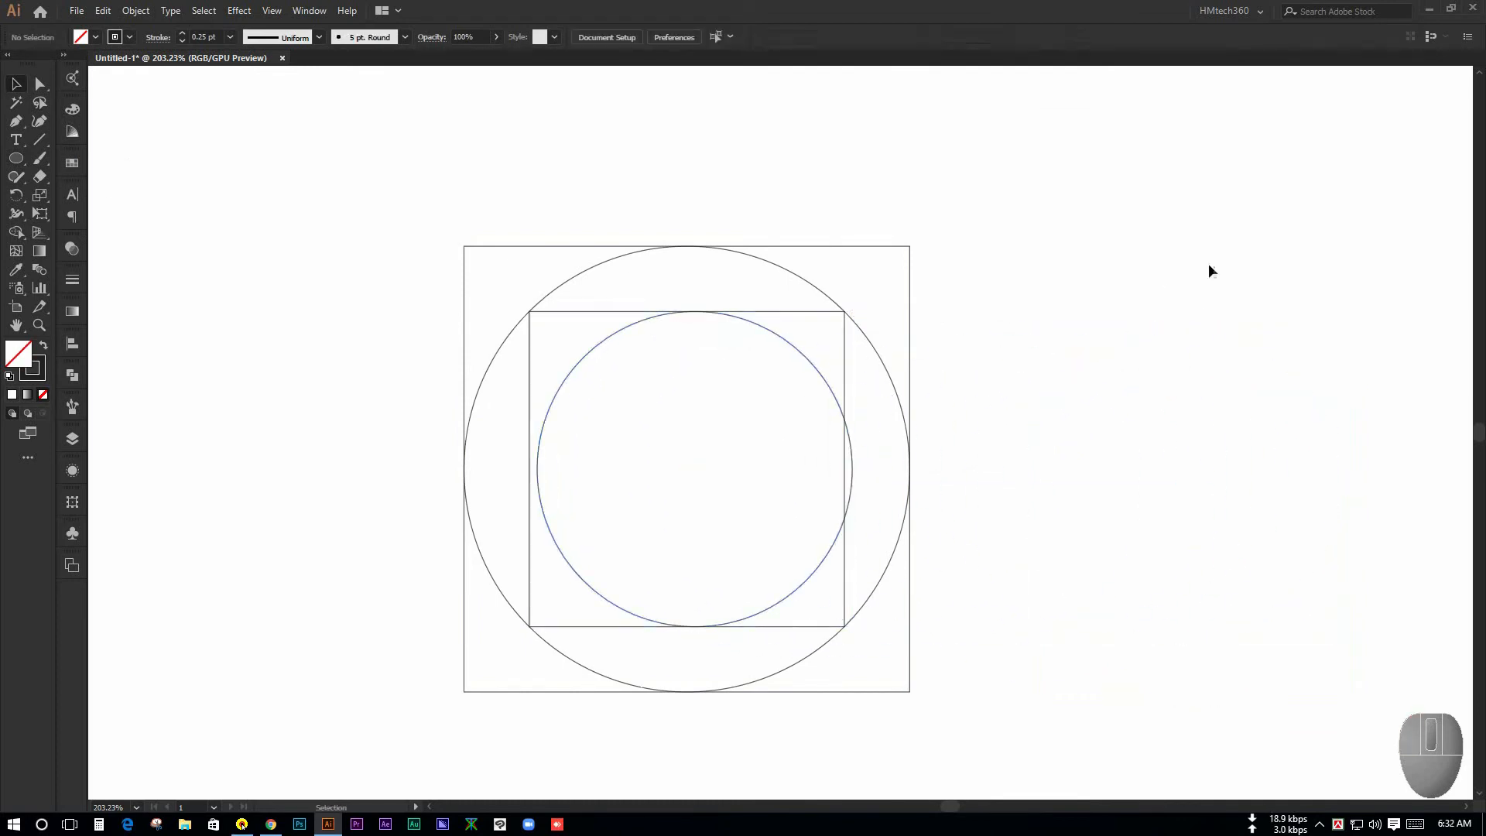
{"action": "left_click_drag", "start_coordinate": [1224, 227], "coordinate": [333, 612]}
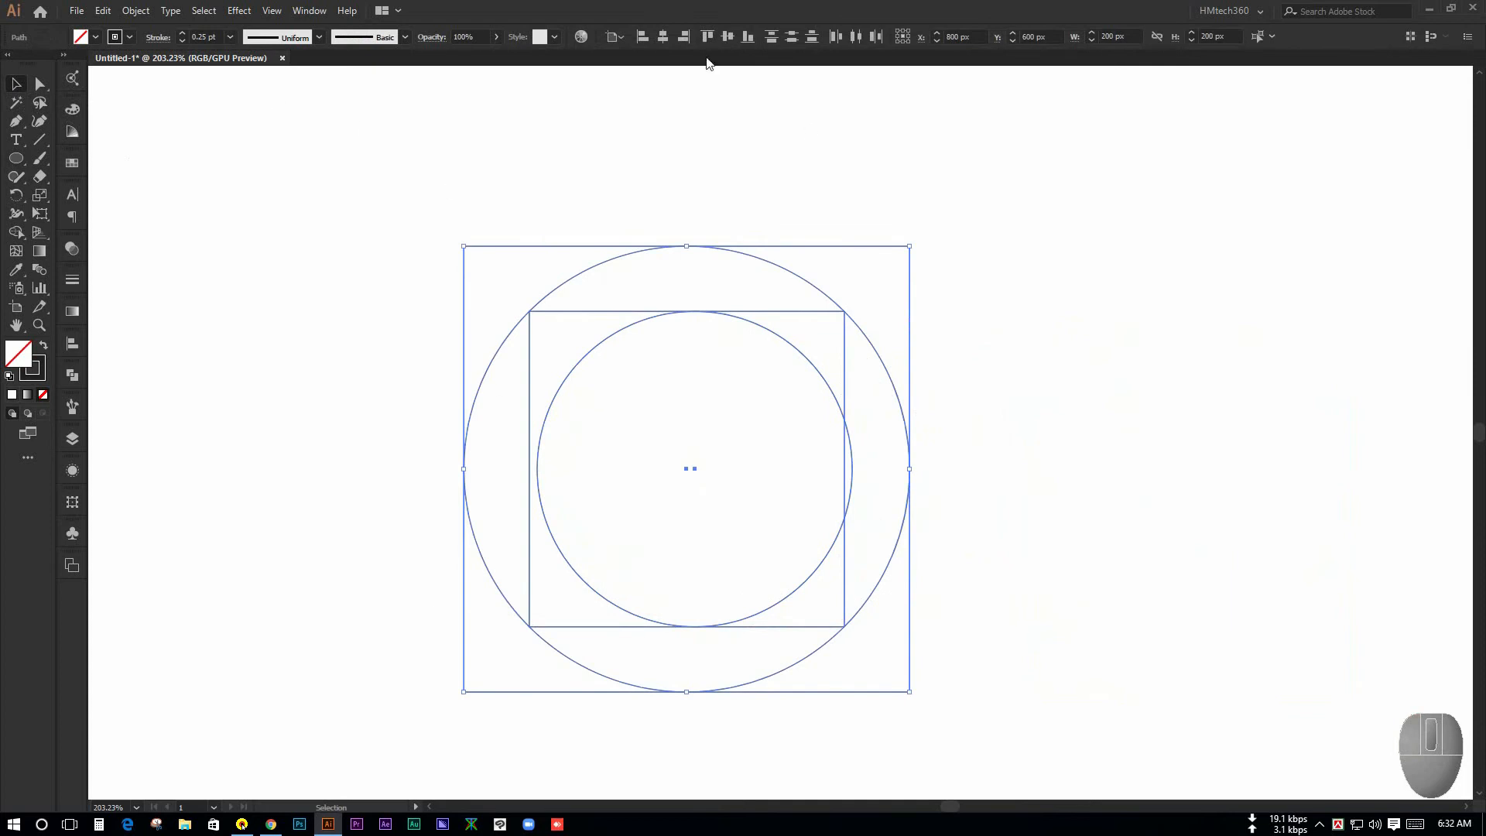
{"action": "left_click", "coordinate": [663, 38]}
{"action": "left_click", "coordinate": [1069, 354]}
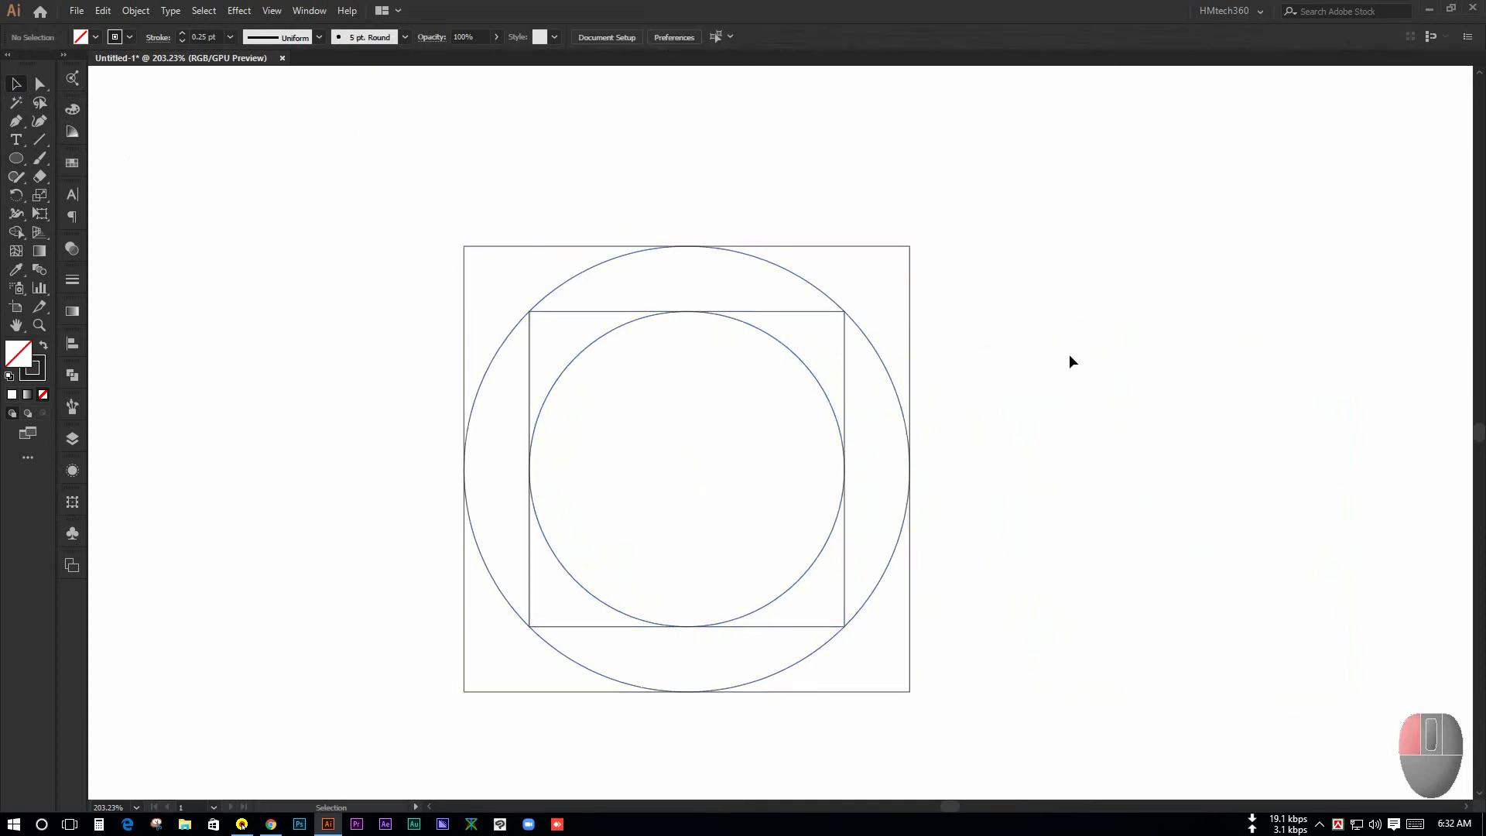
Draw both diagonals of the outer square, corner to corner, with the Line Segment tool
{"action": "key", "text": "ctrl+2"}
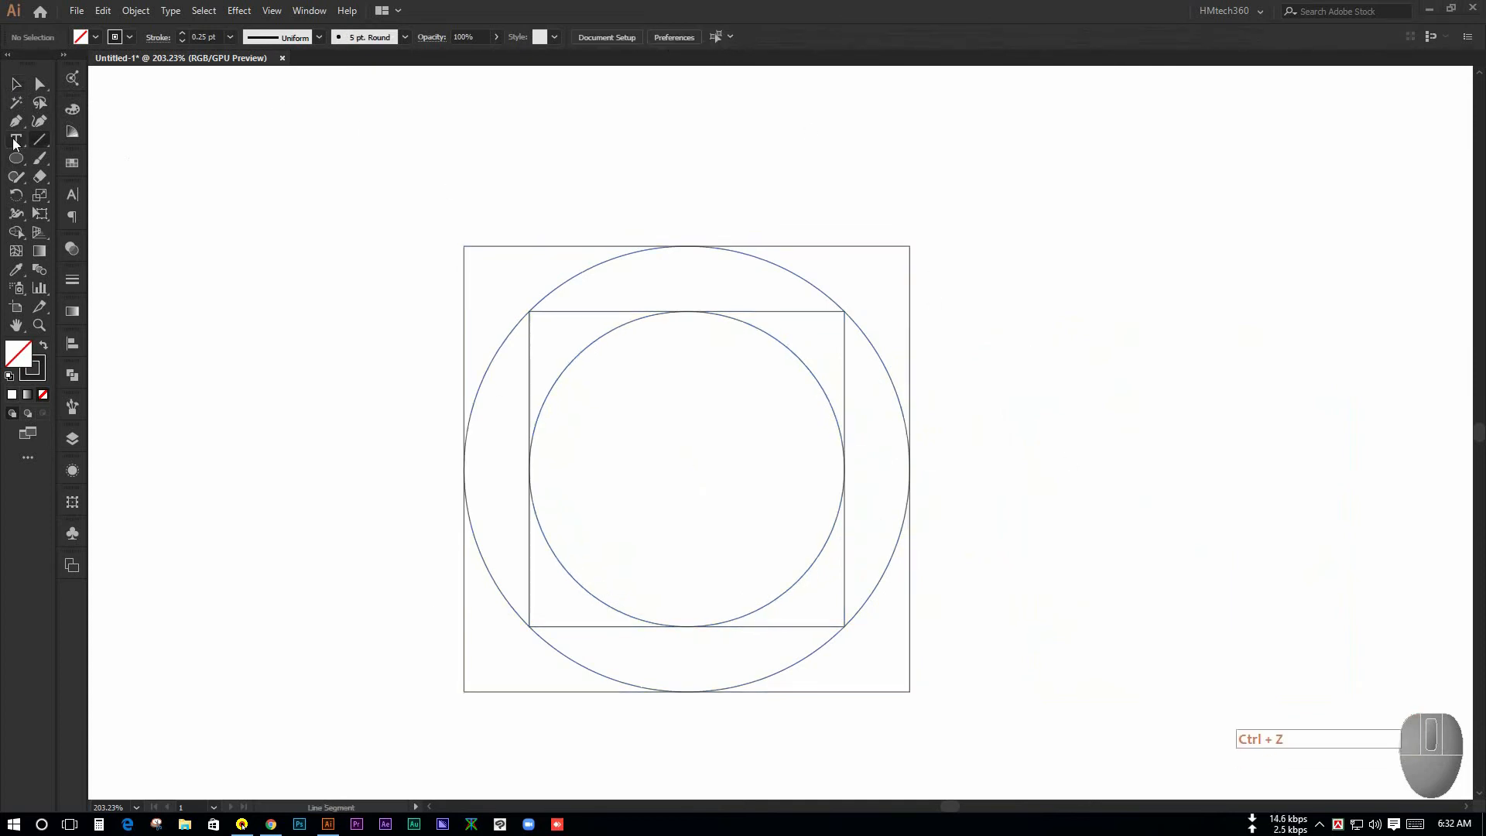
{"action": "left_click", "coordinate": [45, 137]}
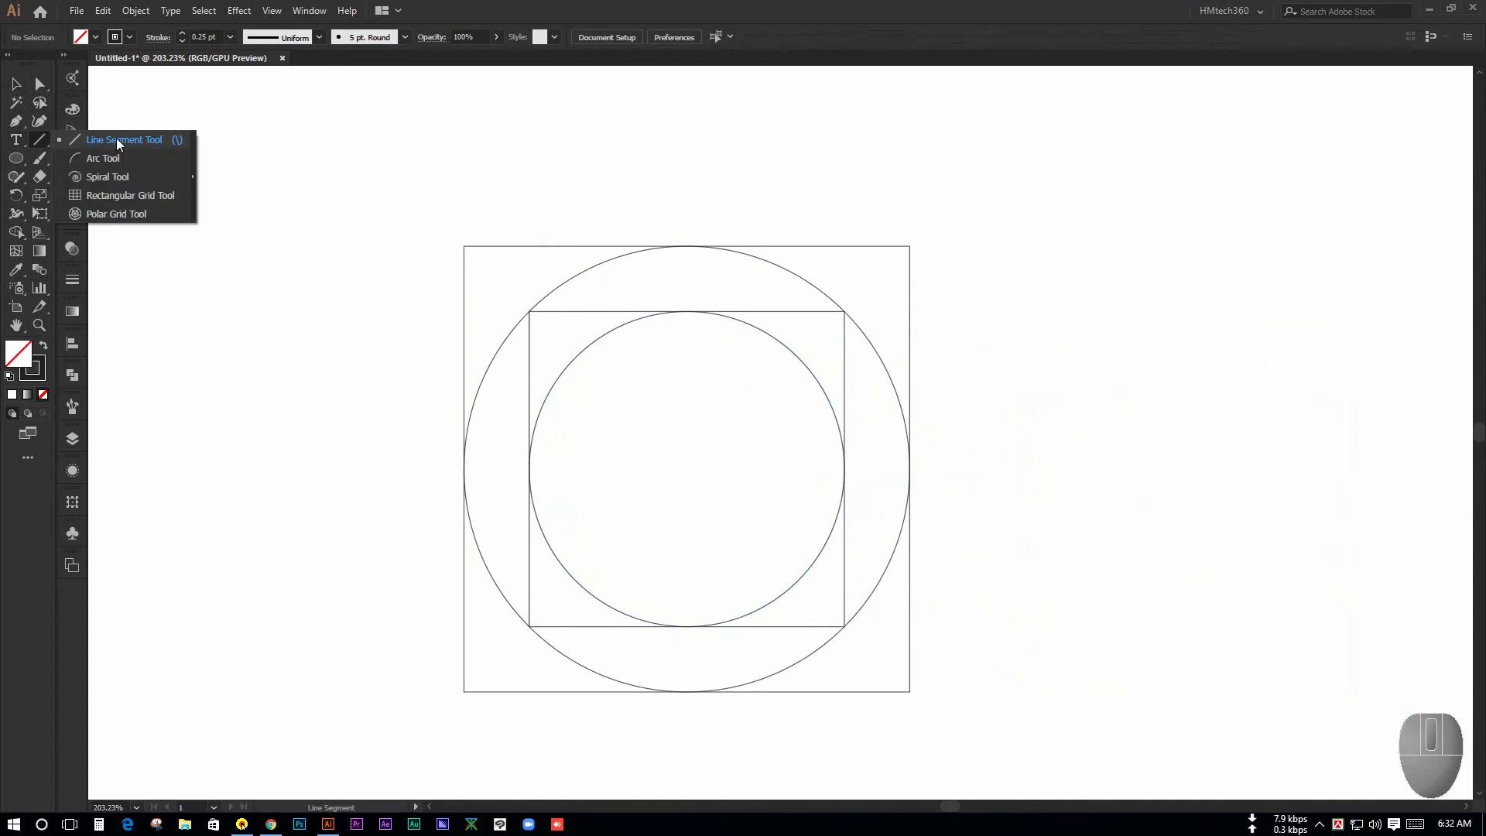
{"action": "left_click", "coordinate": [116, 139]}
{"action": "left_click", "coordinate": [43, 141]}
{"action": "left_click", "coordinate": [109, 141]}
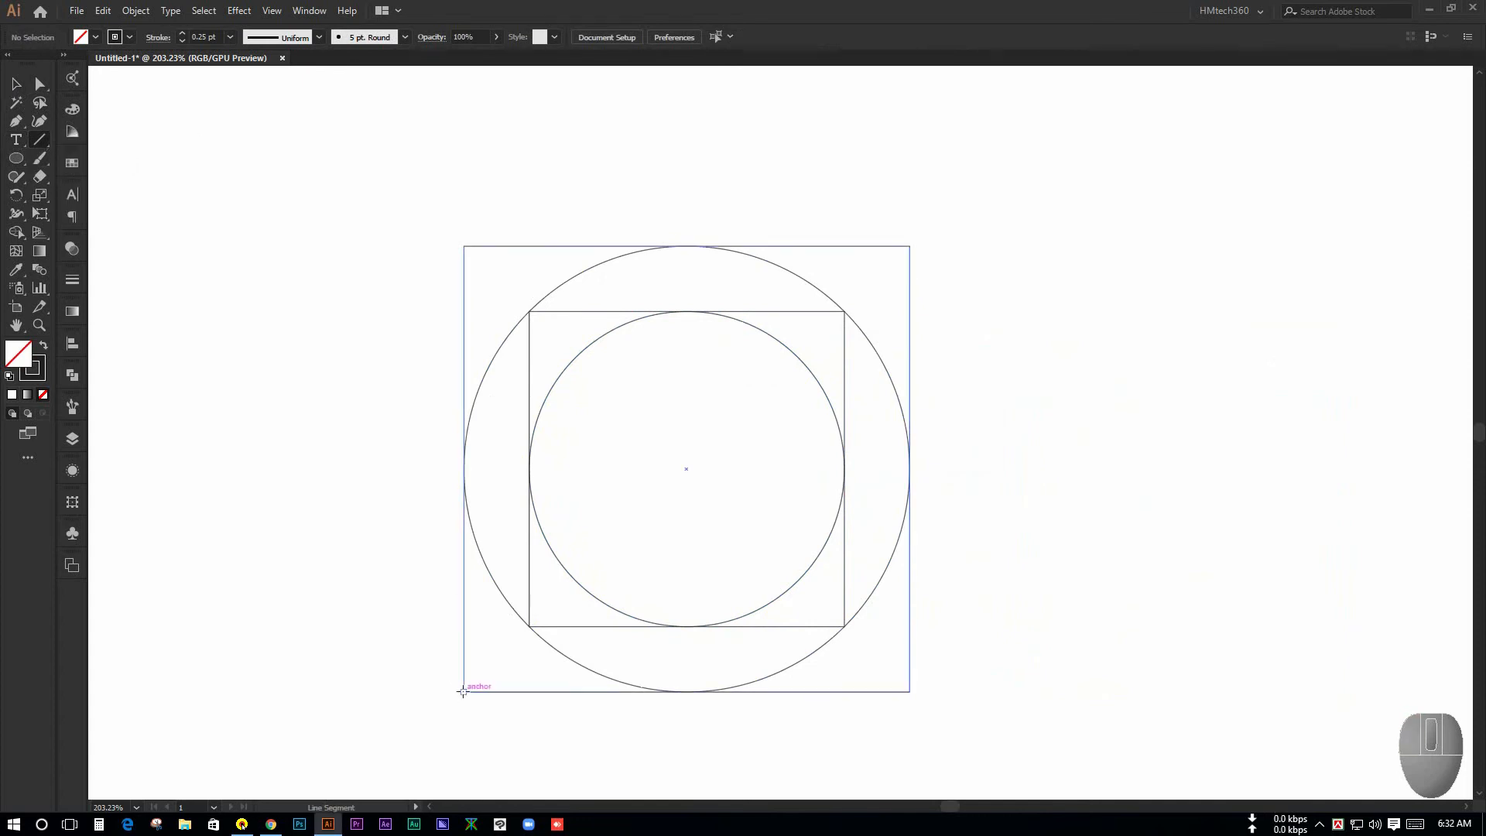
{"action": "left_click_drag", "start_coordinate": [463, 691], "coordinate": [909, 246]}
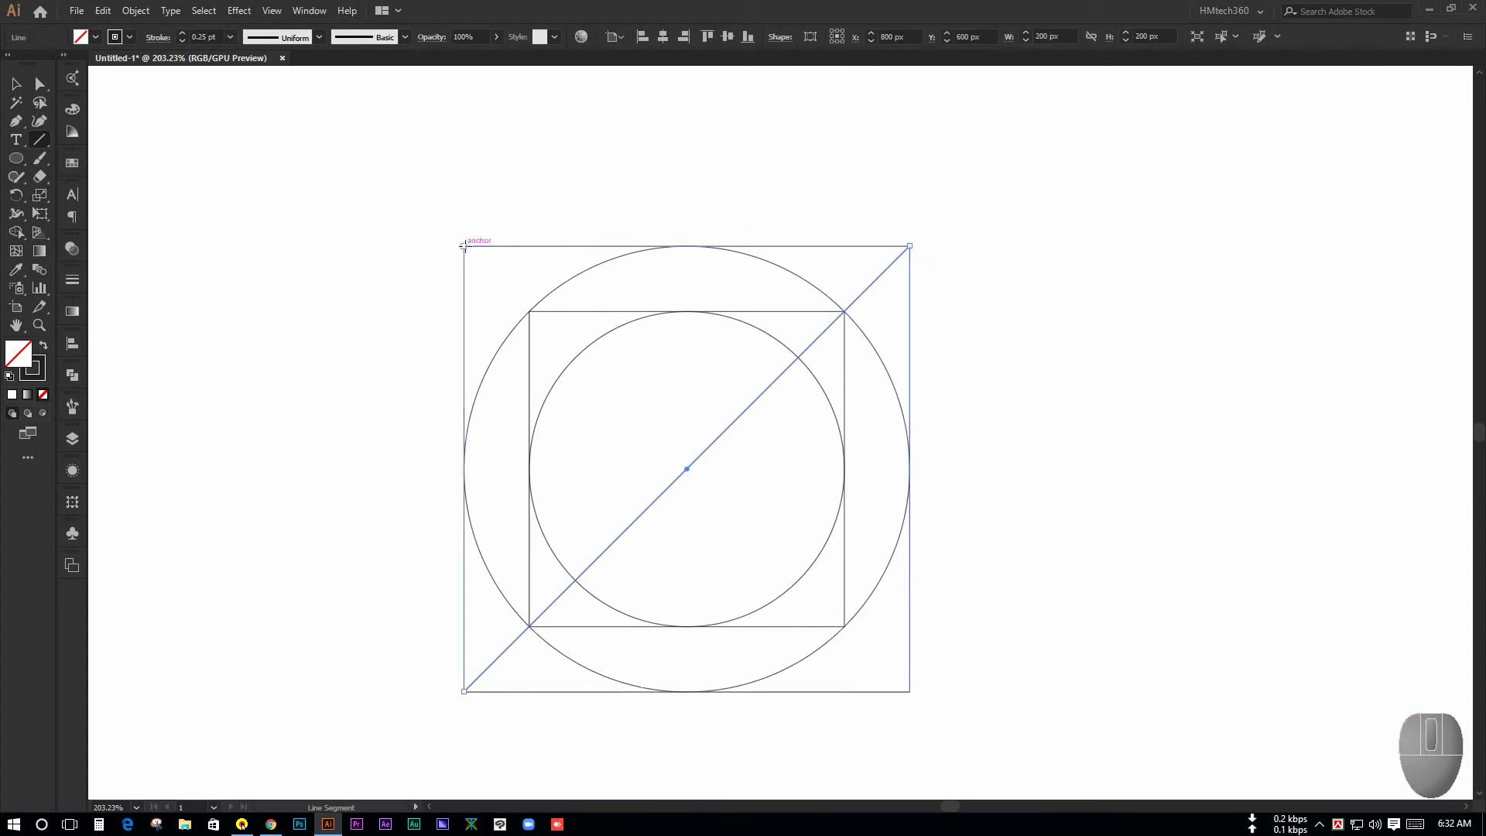
{"action": "left_click_drag", "start_coordinate": [464, 246], "coordinate": [908, 692]}
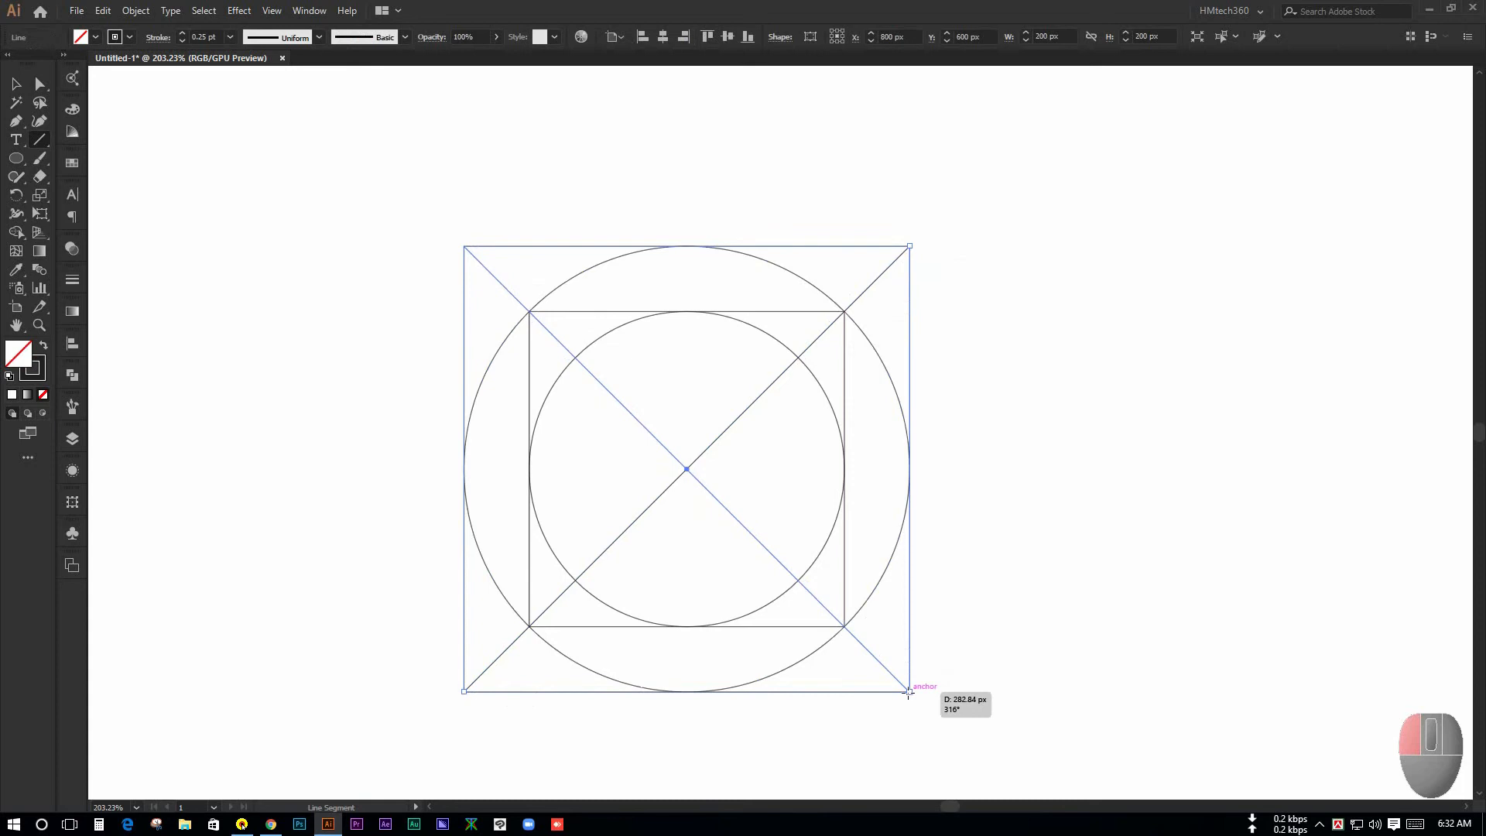
{"action": "left_click_drag", "start_coordinate": [909, 692], "coordinate": [908, 691]}
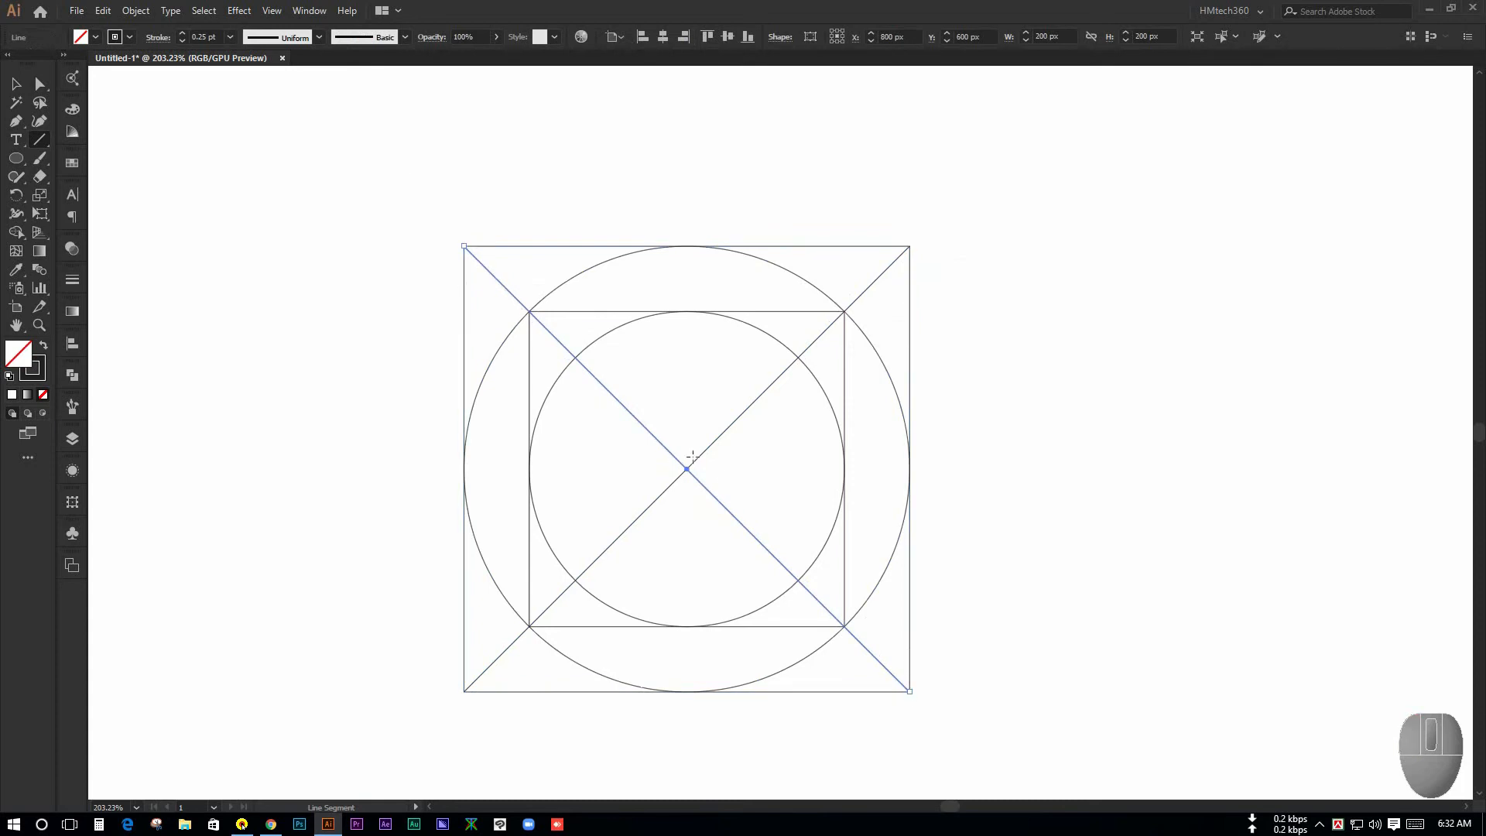
Draw a 200 px vertical centre line from the outer square's top midpoint to its bottom midpoint
{"action": "left_click_drag", "start_coordinate": [684, 243], "coordinate": [739, 691]}
{"action": "left_click", "coordinate": [16, 83]}
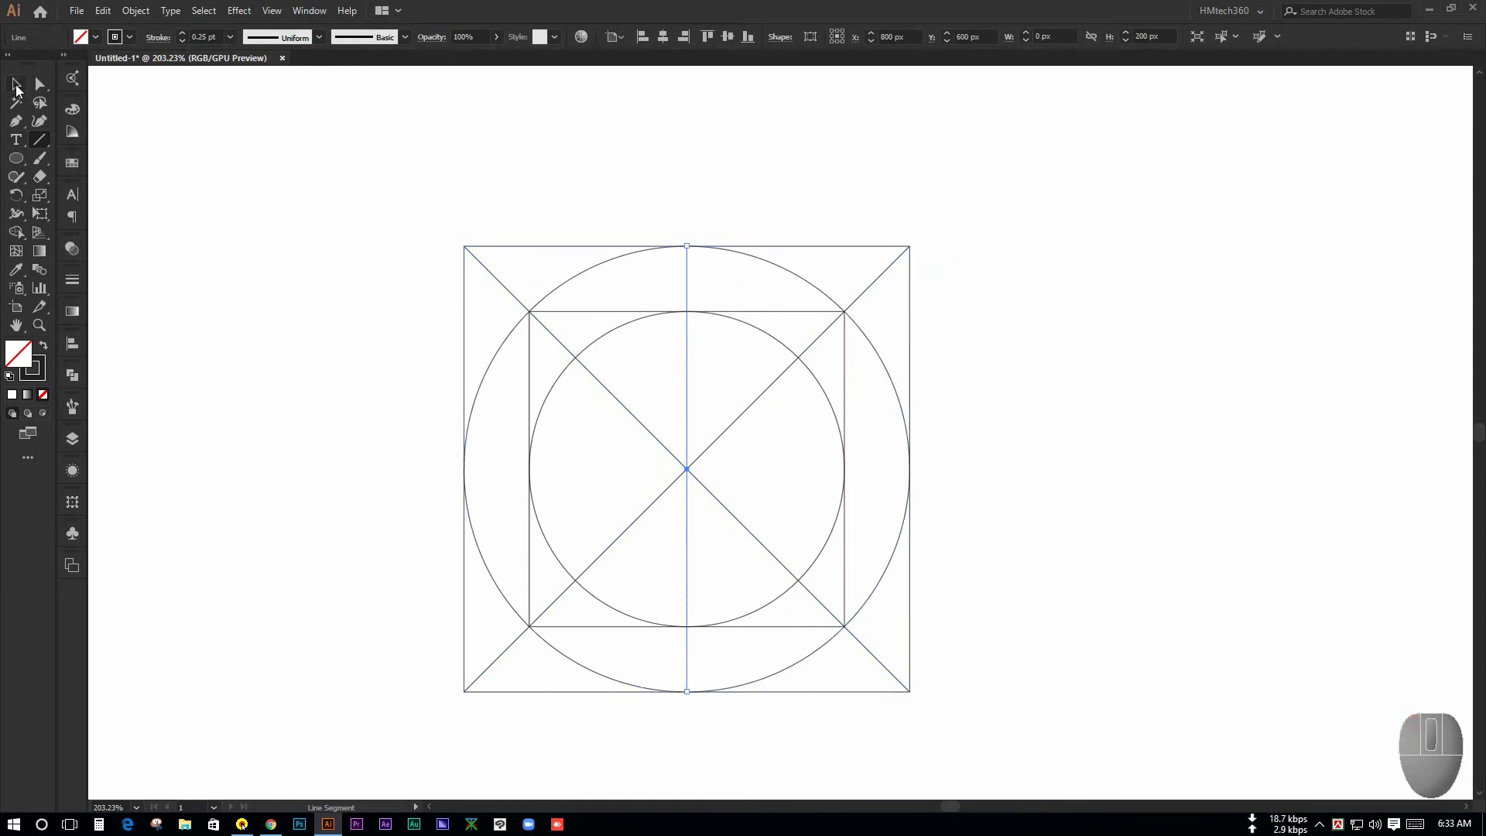
{"action": "left_click", "coordinate": [503, 307]}
Offset the vertical centre line by 50 px with Offset Path, using miter joins and a miter limit of 4
{"action": "left_click", "coordinate": [688, 275]}
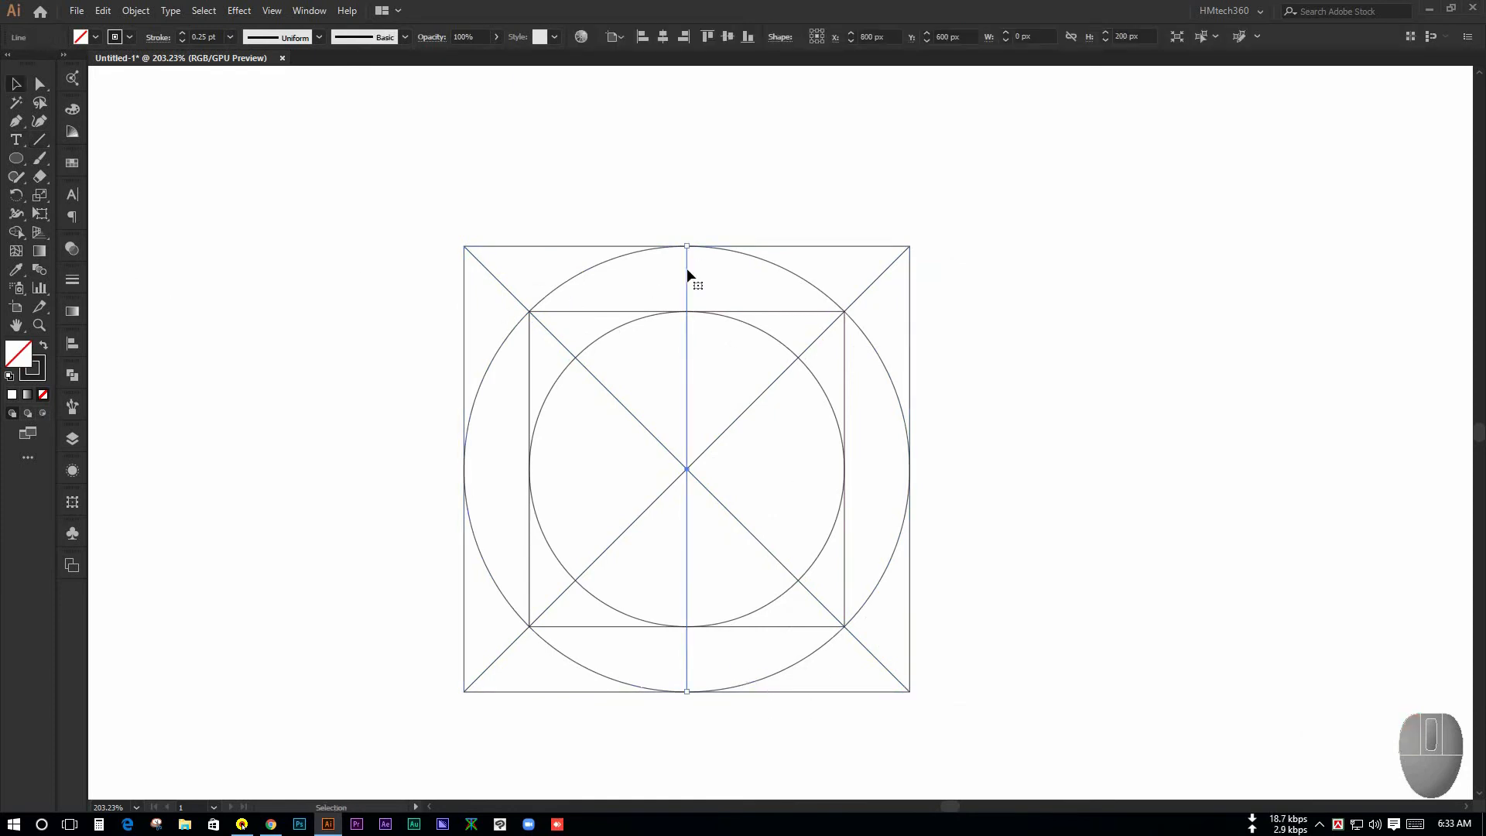
{"action": "left_click", "coordinate": [135, 11]}
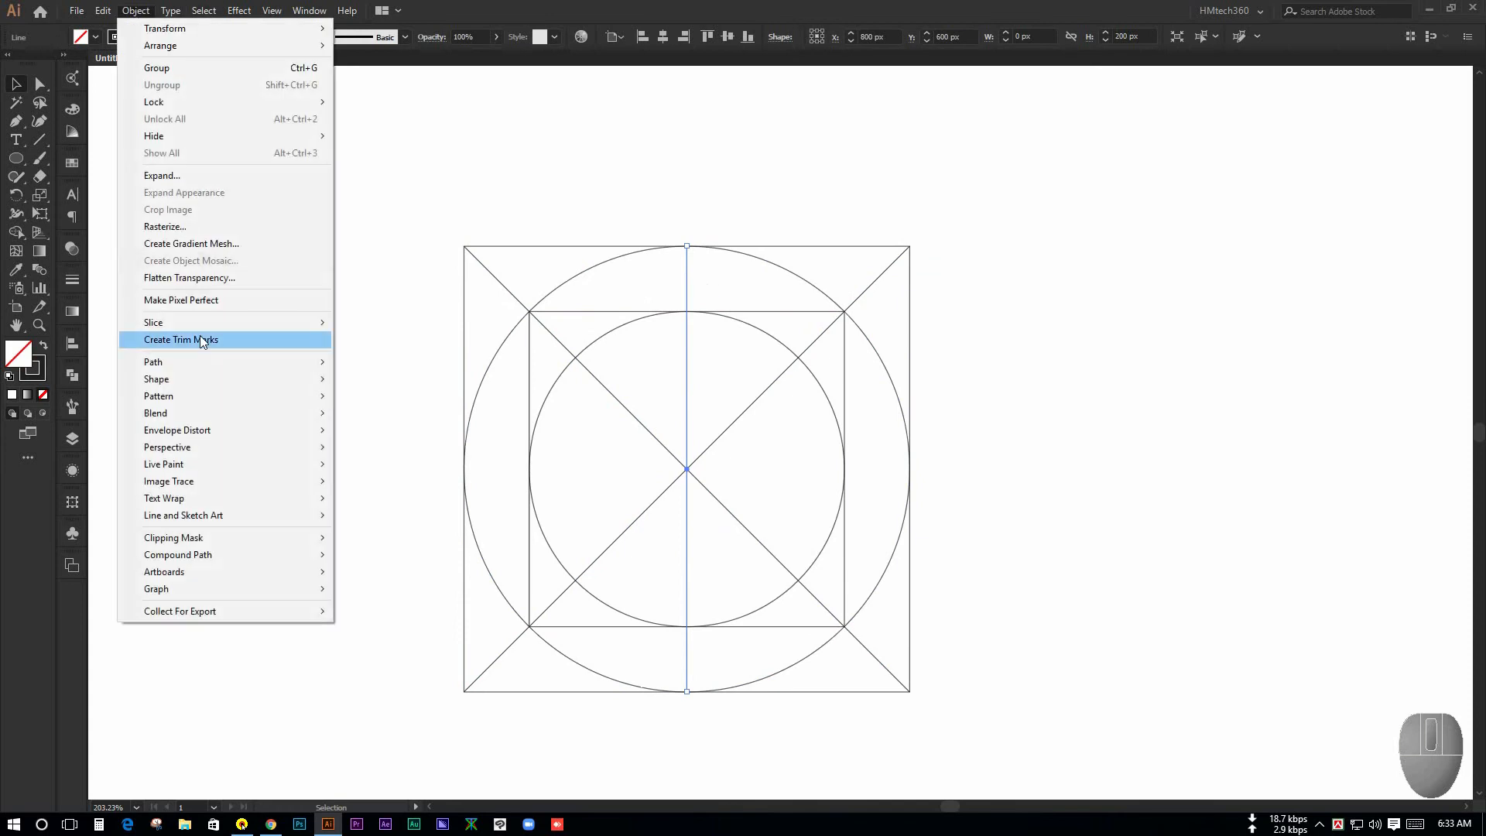
{"action": "mouse_move", "coordinate": [228, 365]}
{"action": "left_click", "coordinate": [452, 421]}
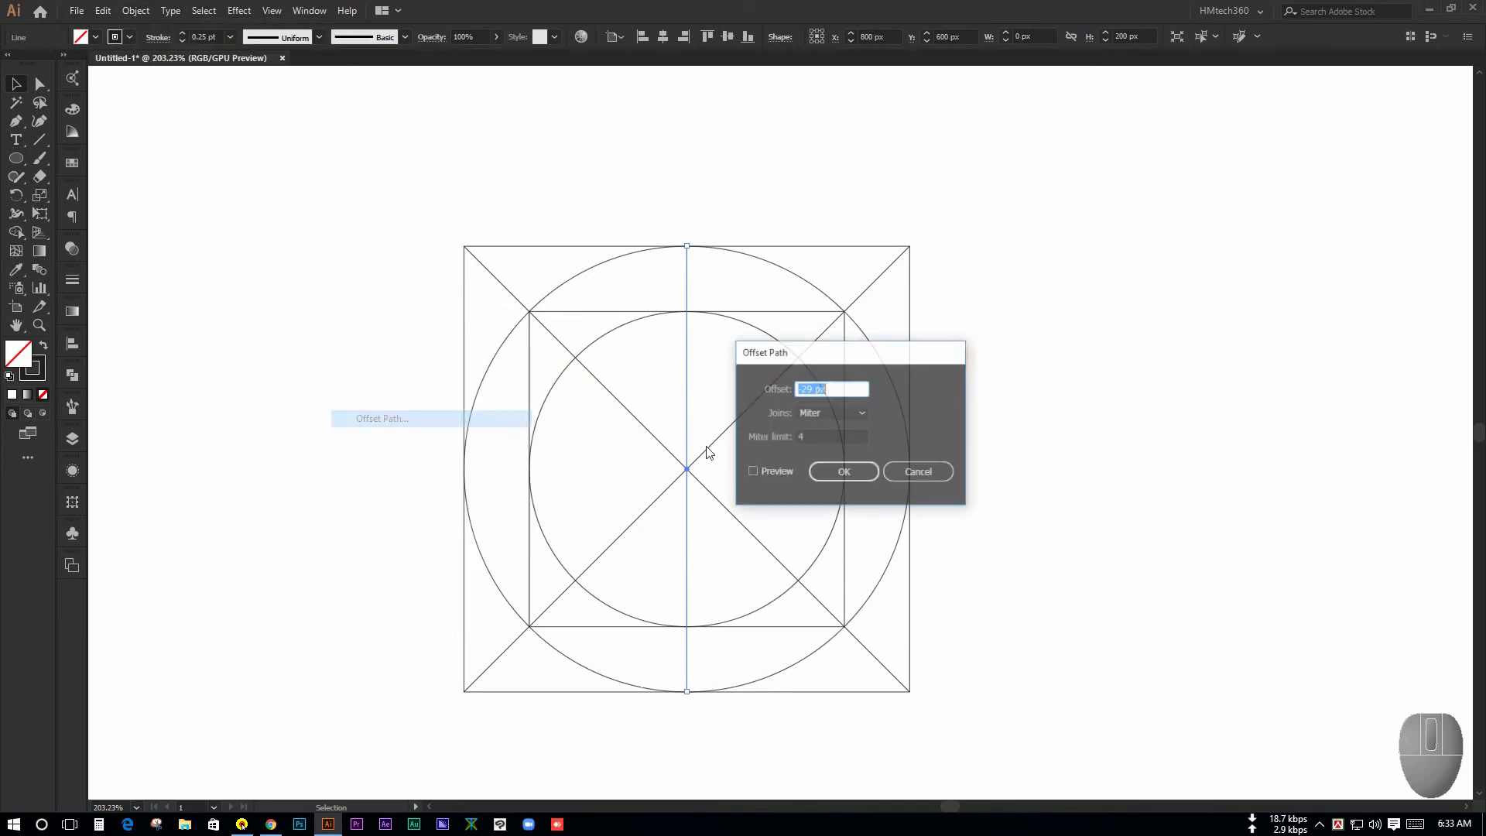
{"action": "left_click", "coordinate": [775, 461]}
{"action": "left_click", "coordinate": [783, 390]}
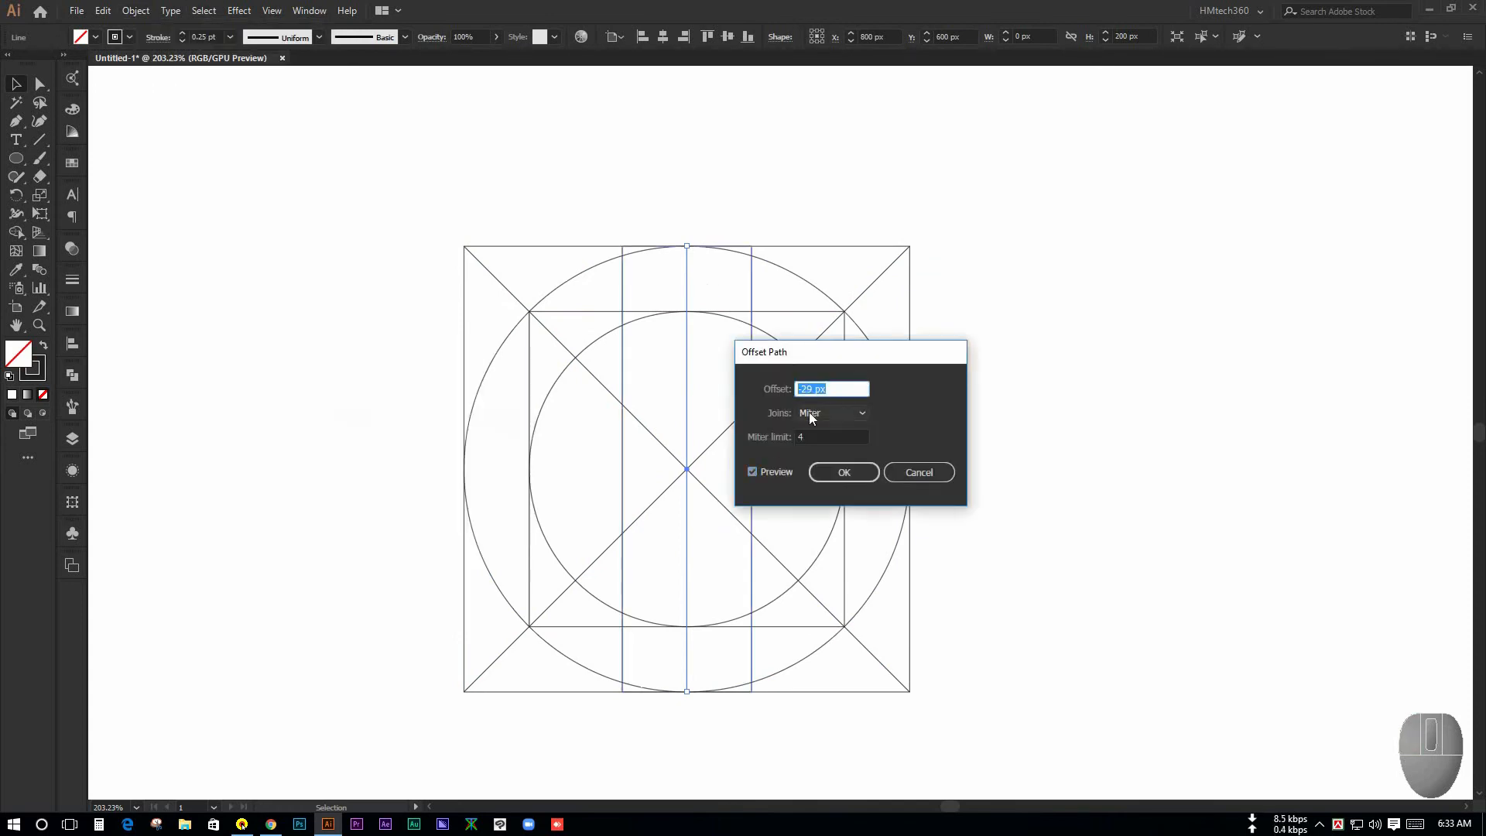
{"action": "type", "text": "50"}
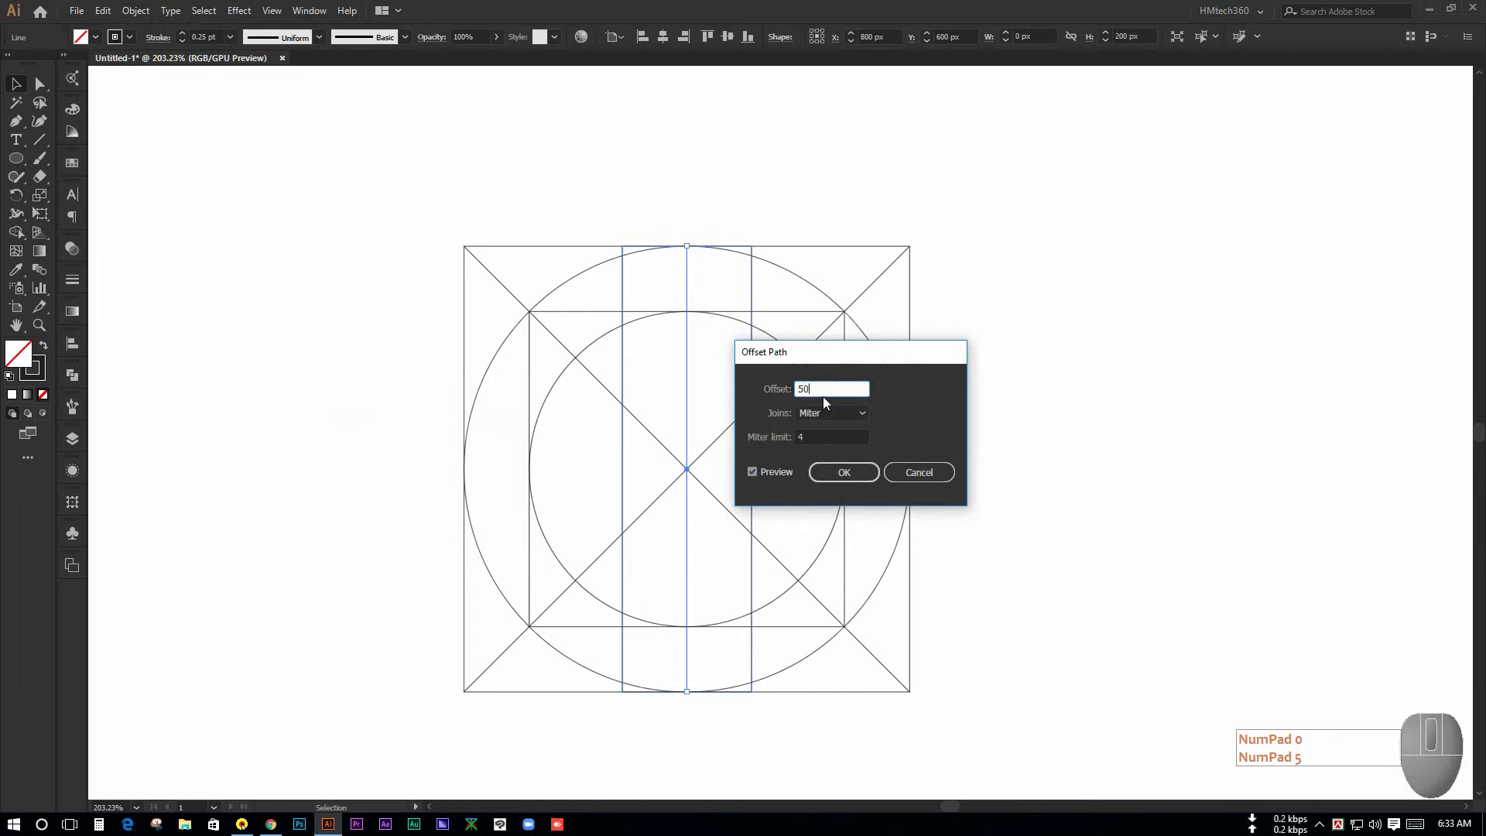
{"action": "left_click", "coordinate": [827, 436]}
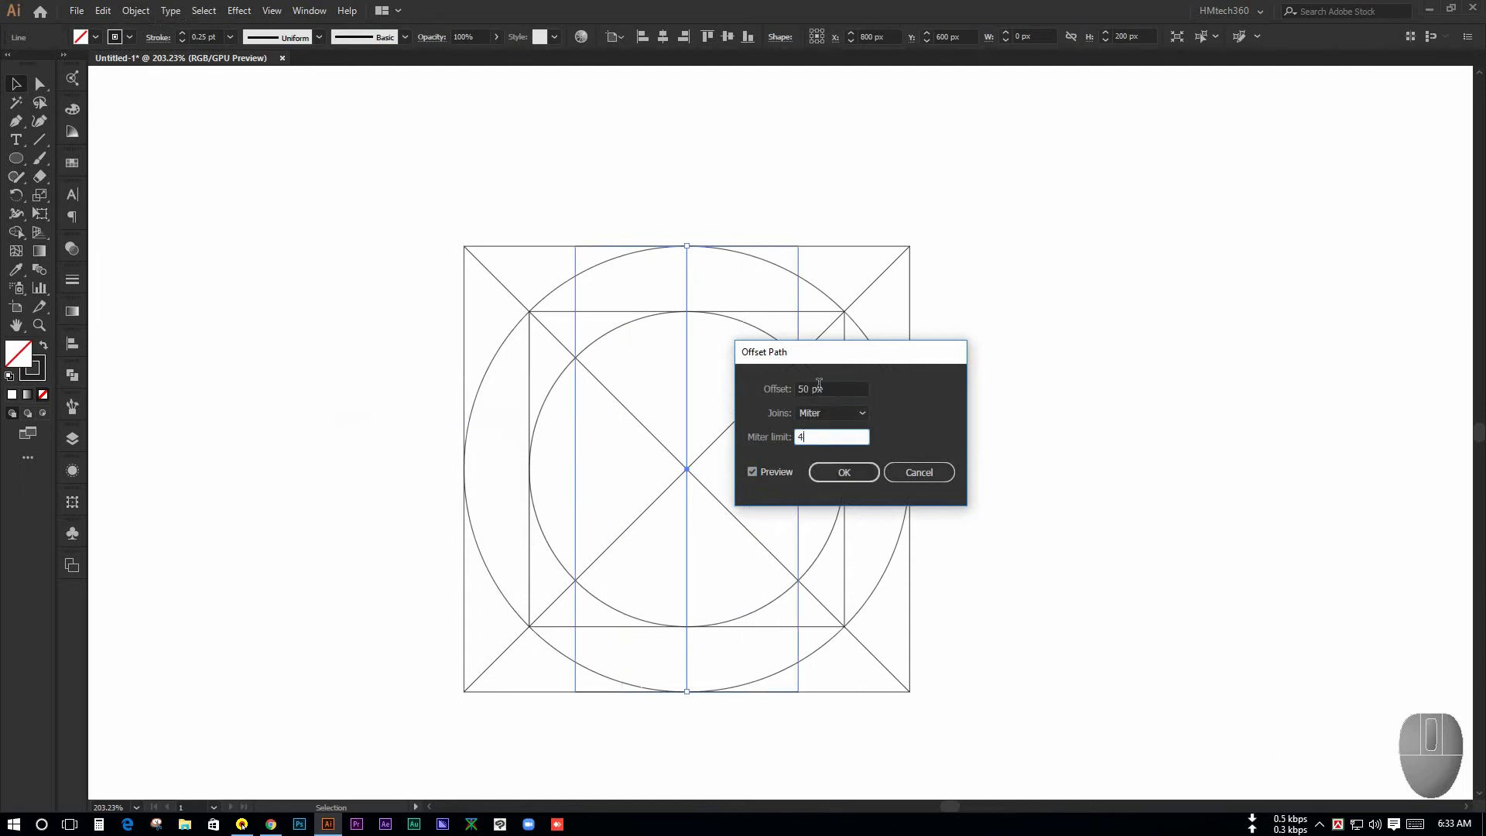
{"action": "left_click", "coordinate": [782, 385]}
{"action": "left_click_drag", "start_coordinate": [847, 362], "coordinate": [975, 362]}
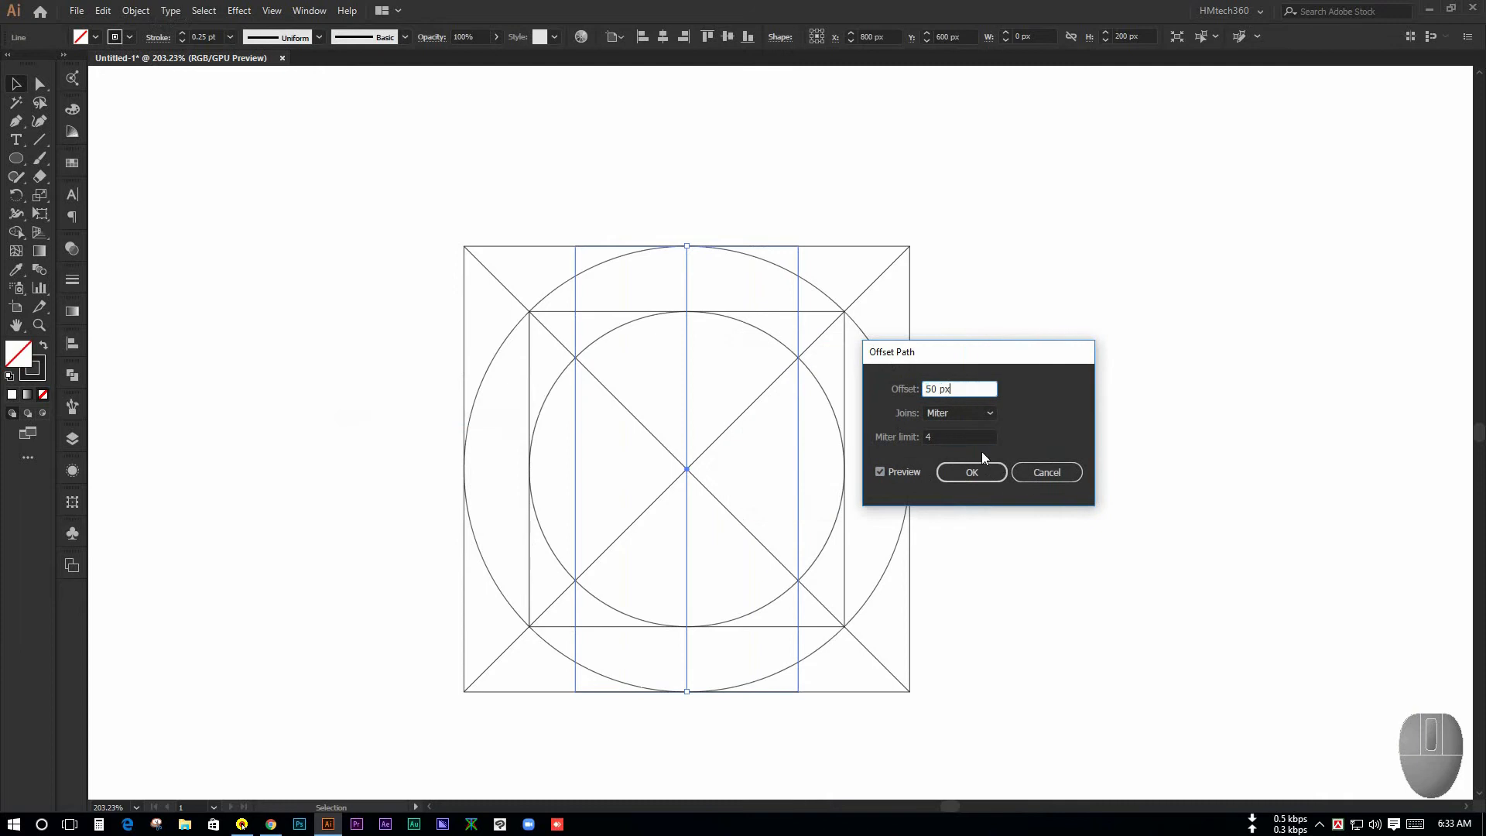
{"action": "left_click", "coordinate": [981, 475]}
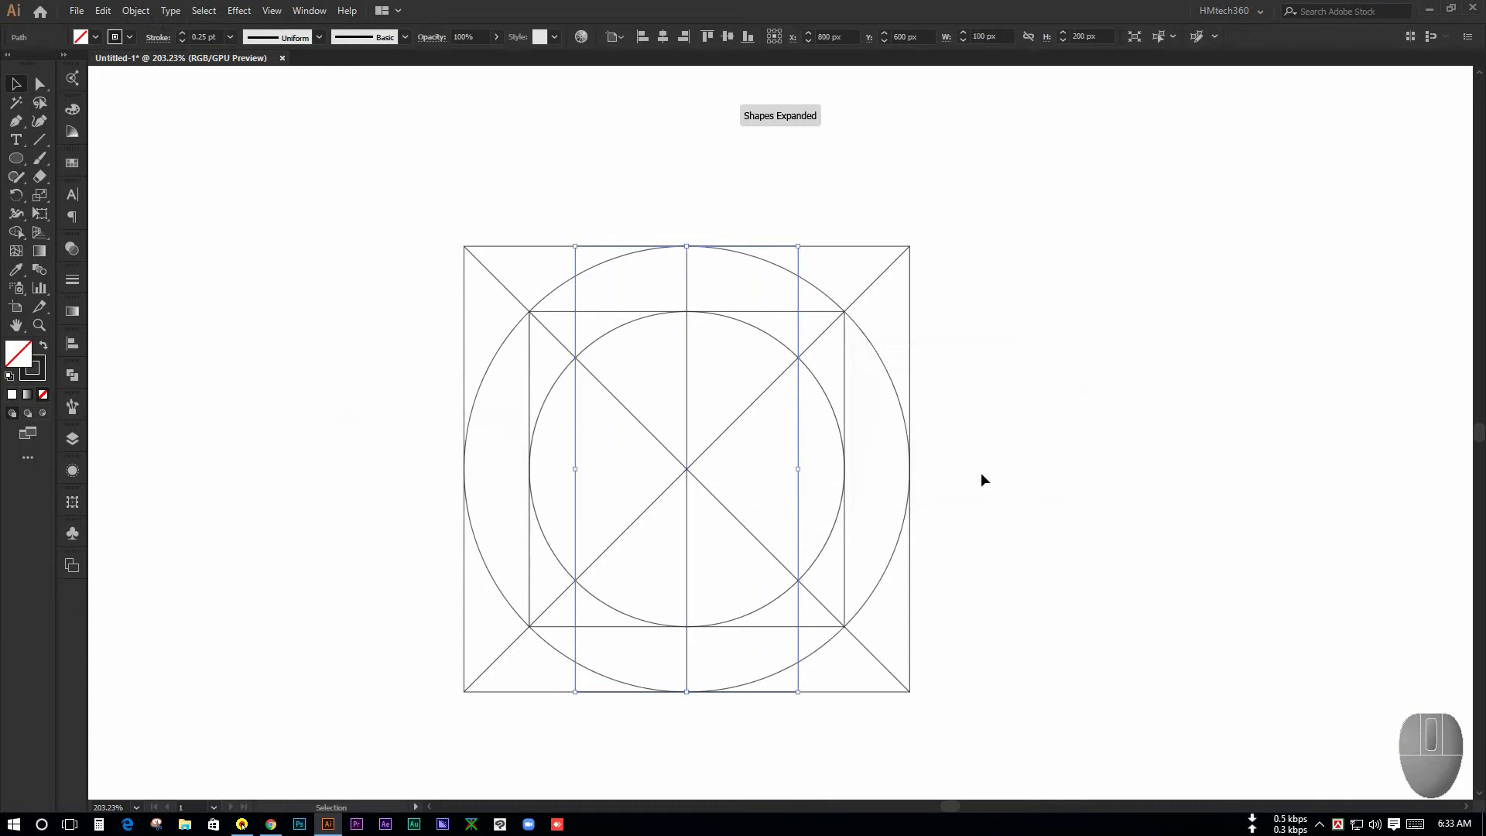
Group the vertical centre line with the offset rectangle around it
{"action": "left_click", "coordinate": [161, 314]}
{"action": "key", "text": "ctrl+space"}
{"action": "left_click_drag", "start_coordinate": [723, 265], "coordinate": [793, 292]}
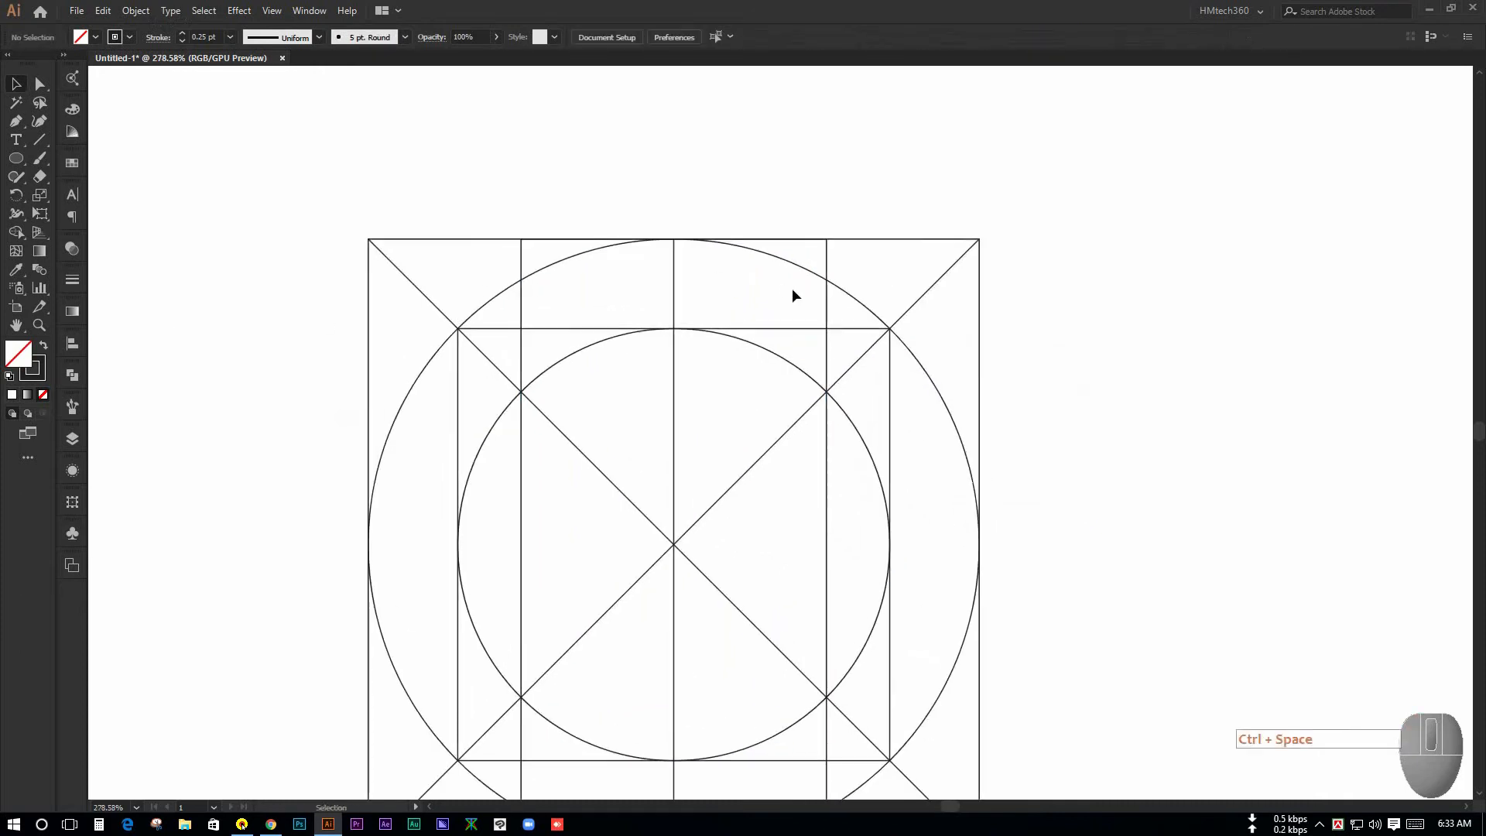
{"action": "key", "text": "space"}
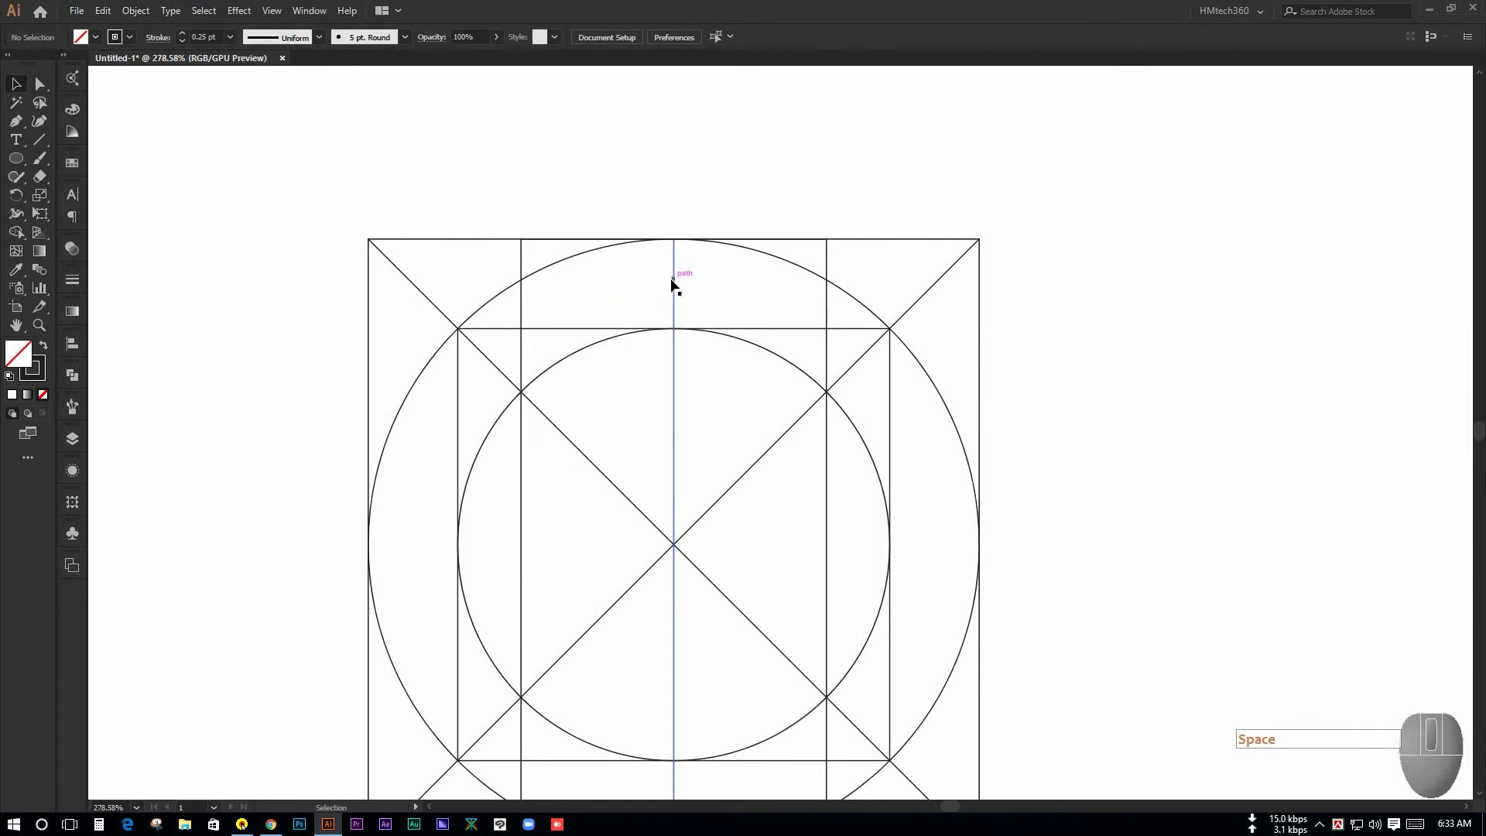
{"action": "left_click", "coordinate": [673, 281]}
{"action": "left_click_drag", "start_coordinate": [676, 289], "coordinate": [716, 285]}
{"action": "key", "text": "ctrl+z"}
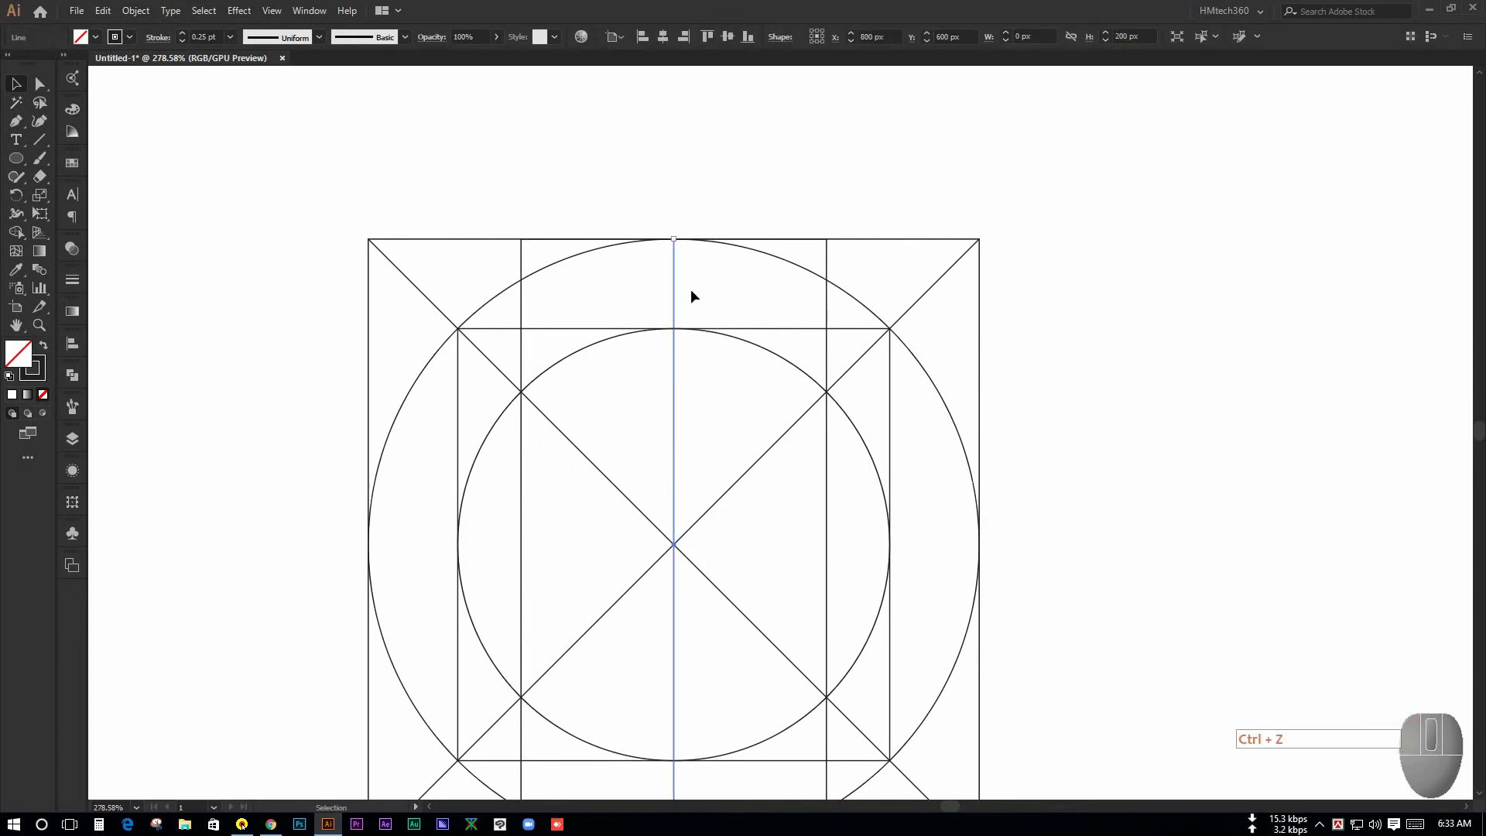
{"action": "left_click", "coordinate": [829, 259], "text": "shift"}
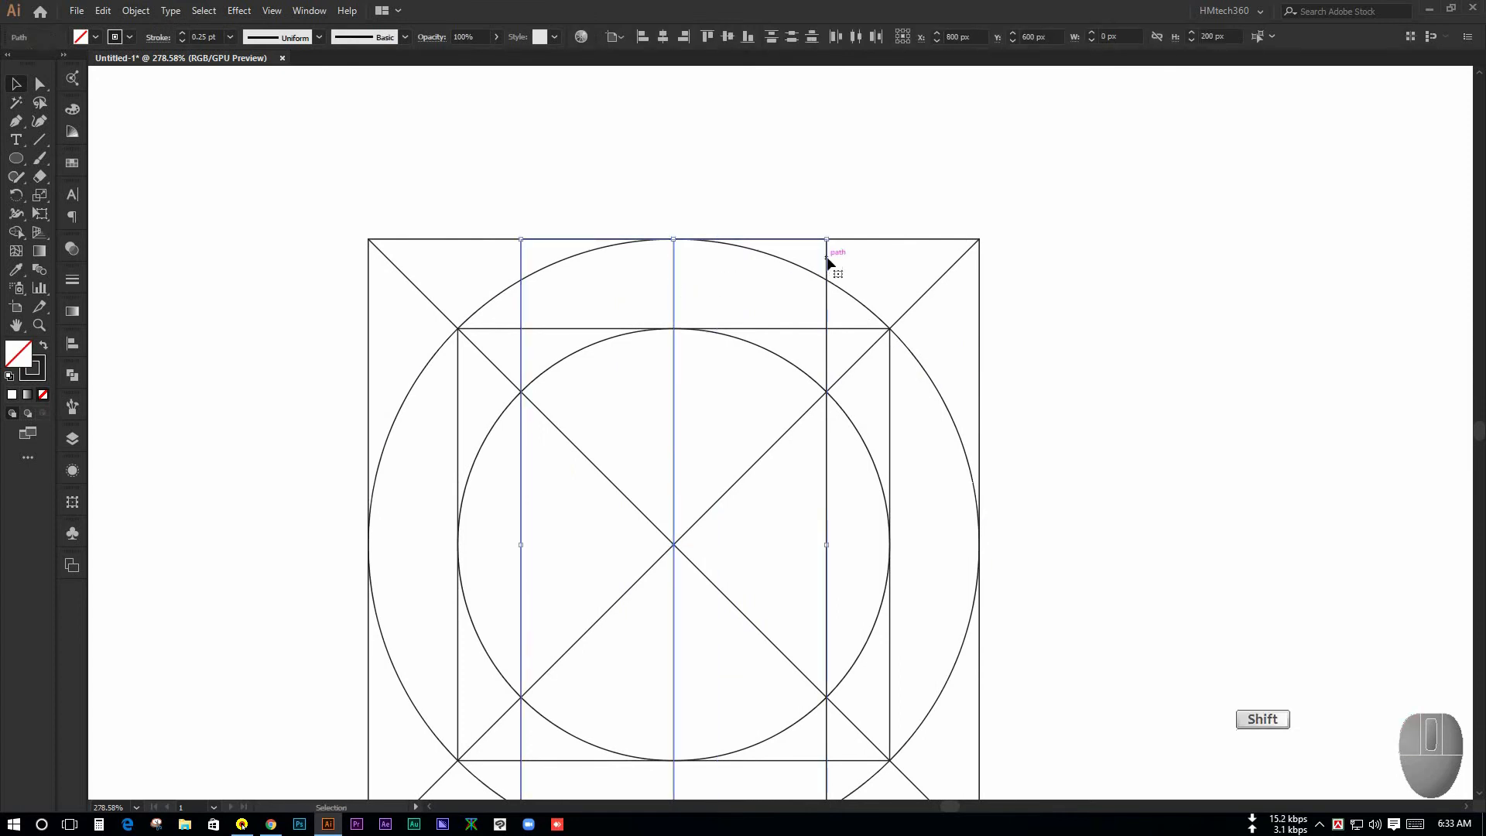
{"action": "left_click_drag", "start_coordinate": [829, 258], "coordinate": [693, 191]}
{"action": "key", "text": "ctrl+z"}
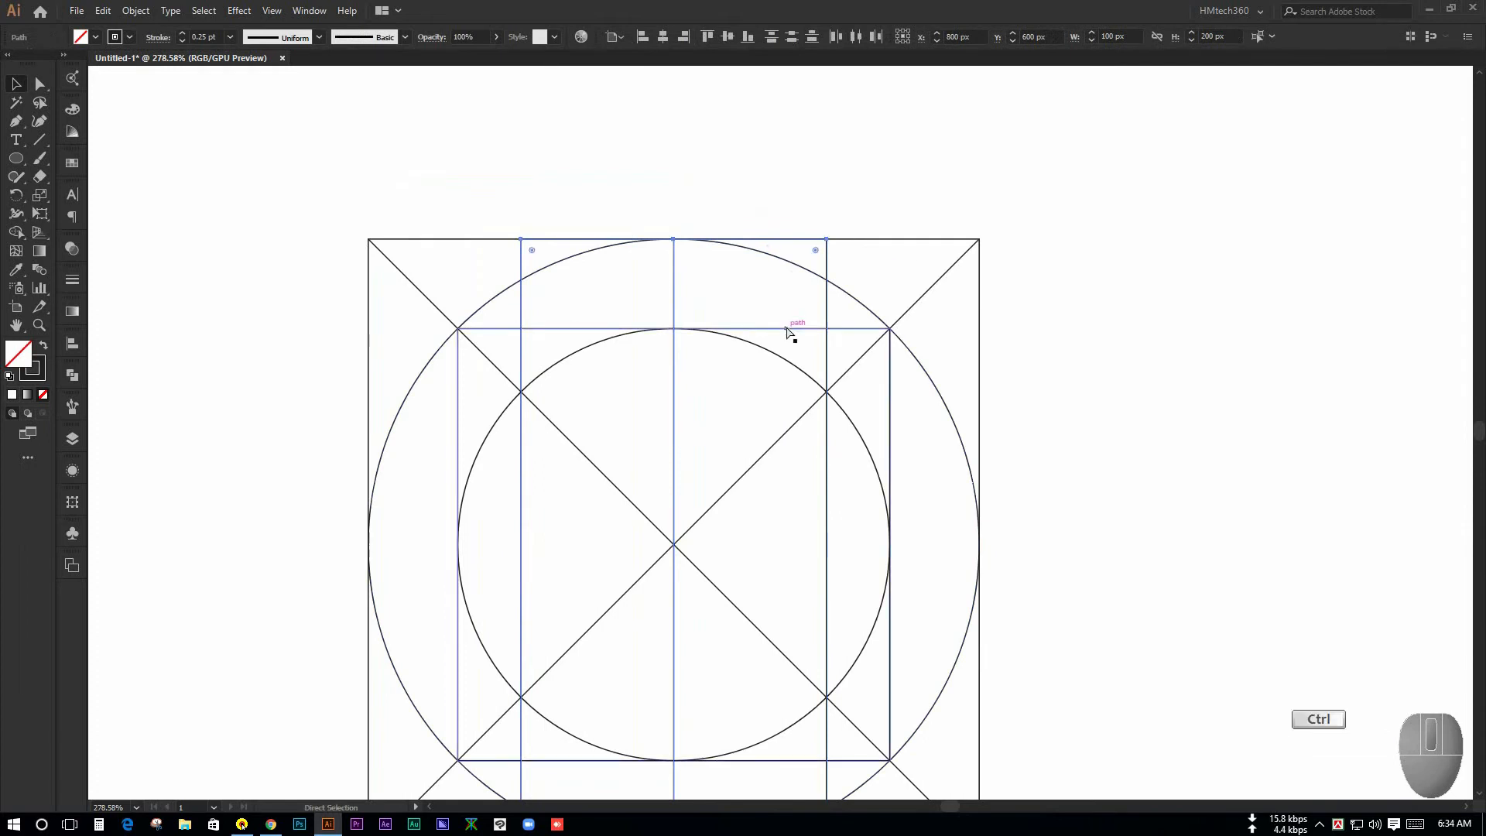
{"action": "key", "text": "ctrl+g"}
Make a copy of the grouped vertical guide lines rotated 90° about the grid's centre
{"action": "left_click", "coordinate": [1016, 288]}
{"action": "left_click", "coordinate": [829, 256]}
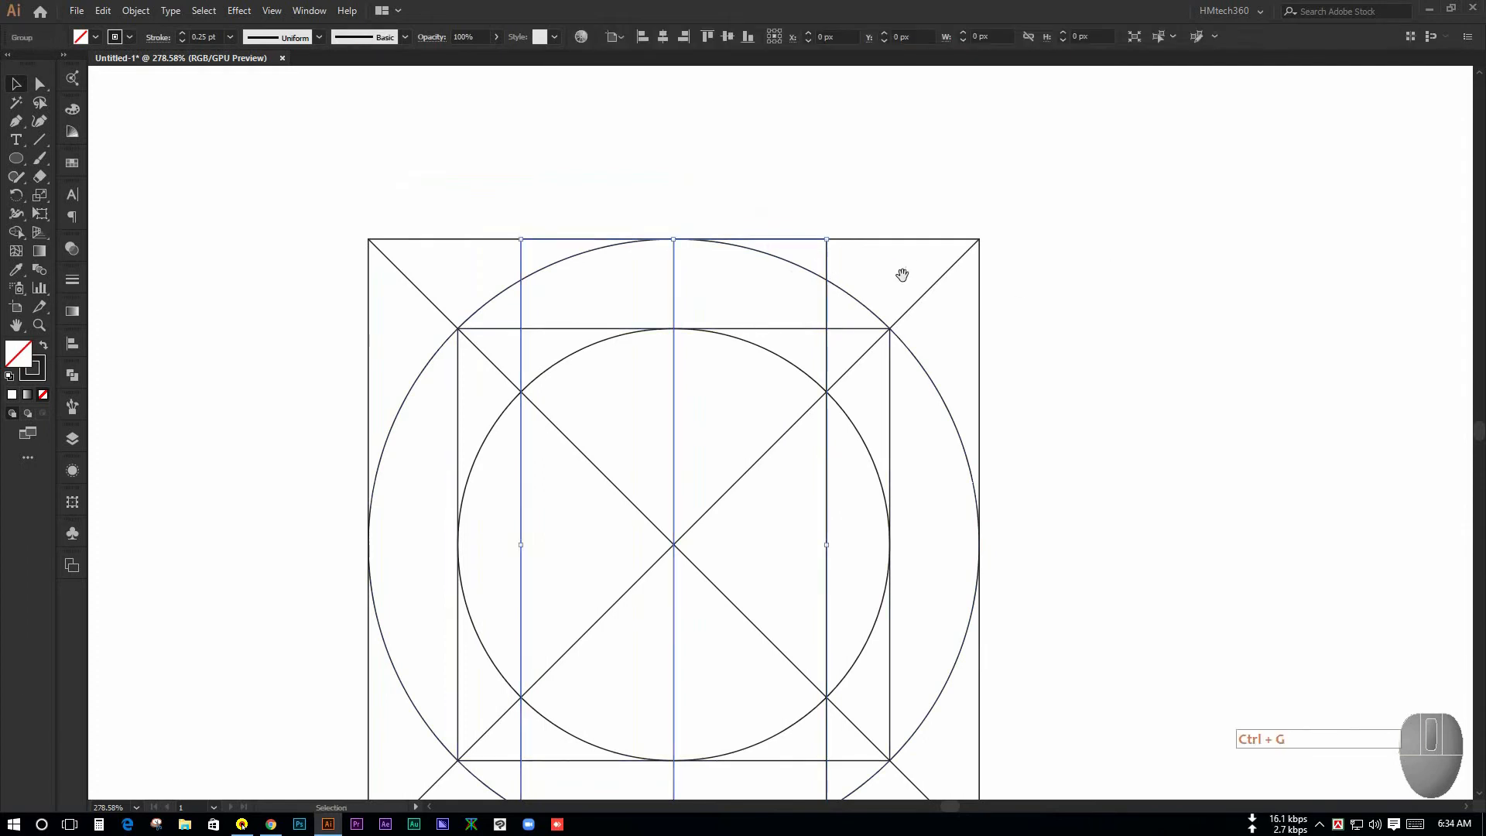
{"action": "left_click_drag", "start_coordinate": [964, 291], "coordinate": [957, 261]}
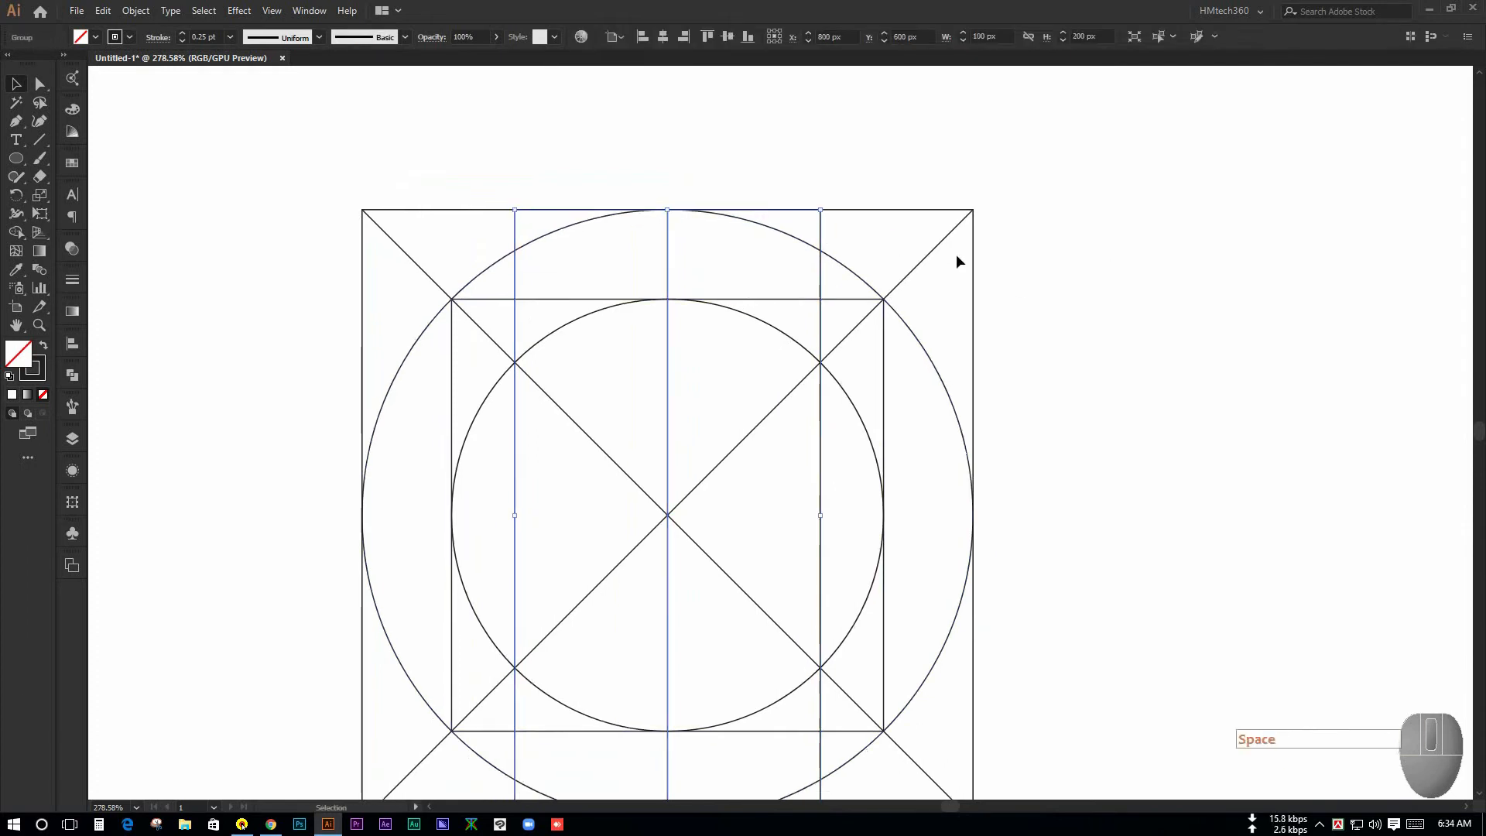
{"action": "double_click", "coordinate": [19, 203]}
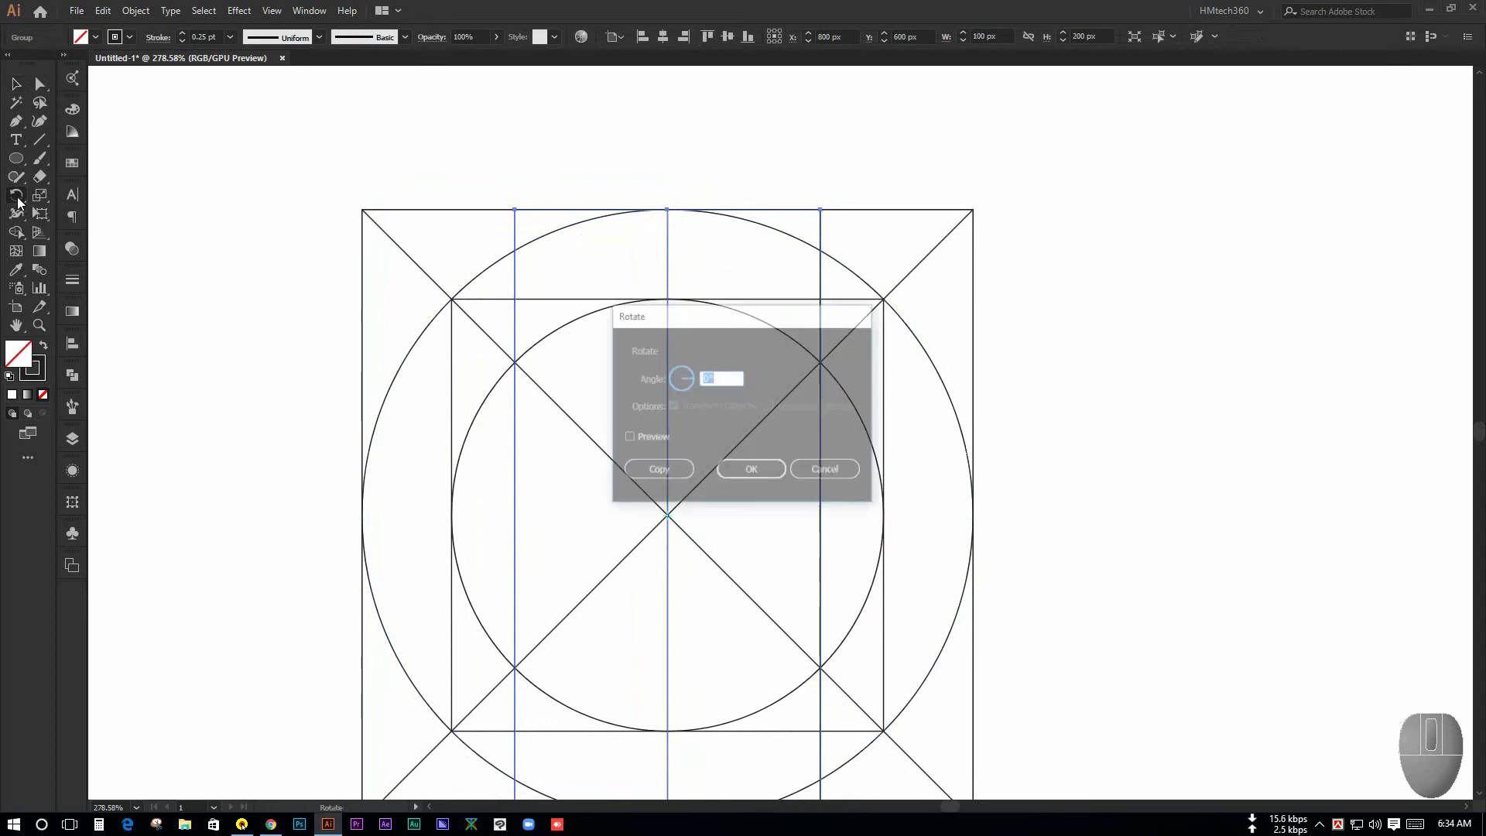
{"action": "left_click_drag", "start_coordinate": [689, 319], "coordinate": [877, 318]}
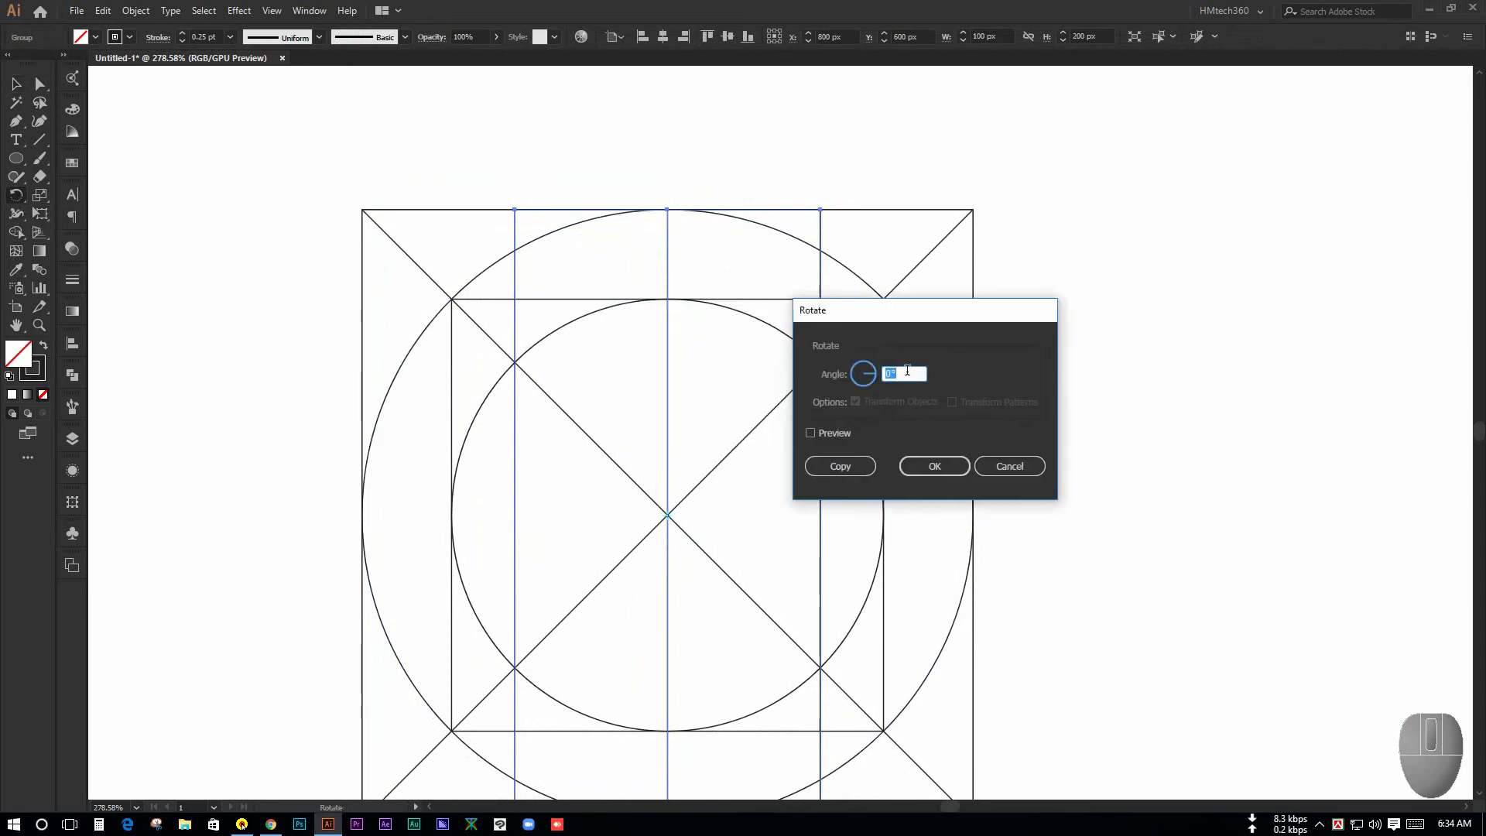
{"action": "type", "text": "90"}
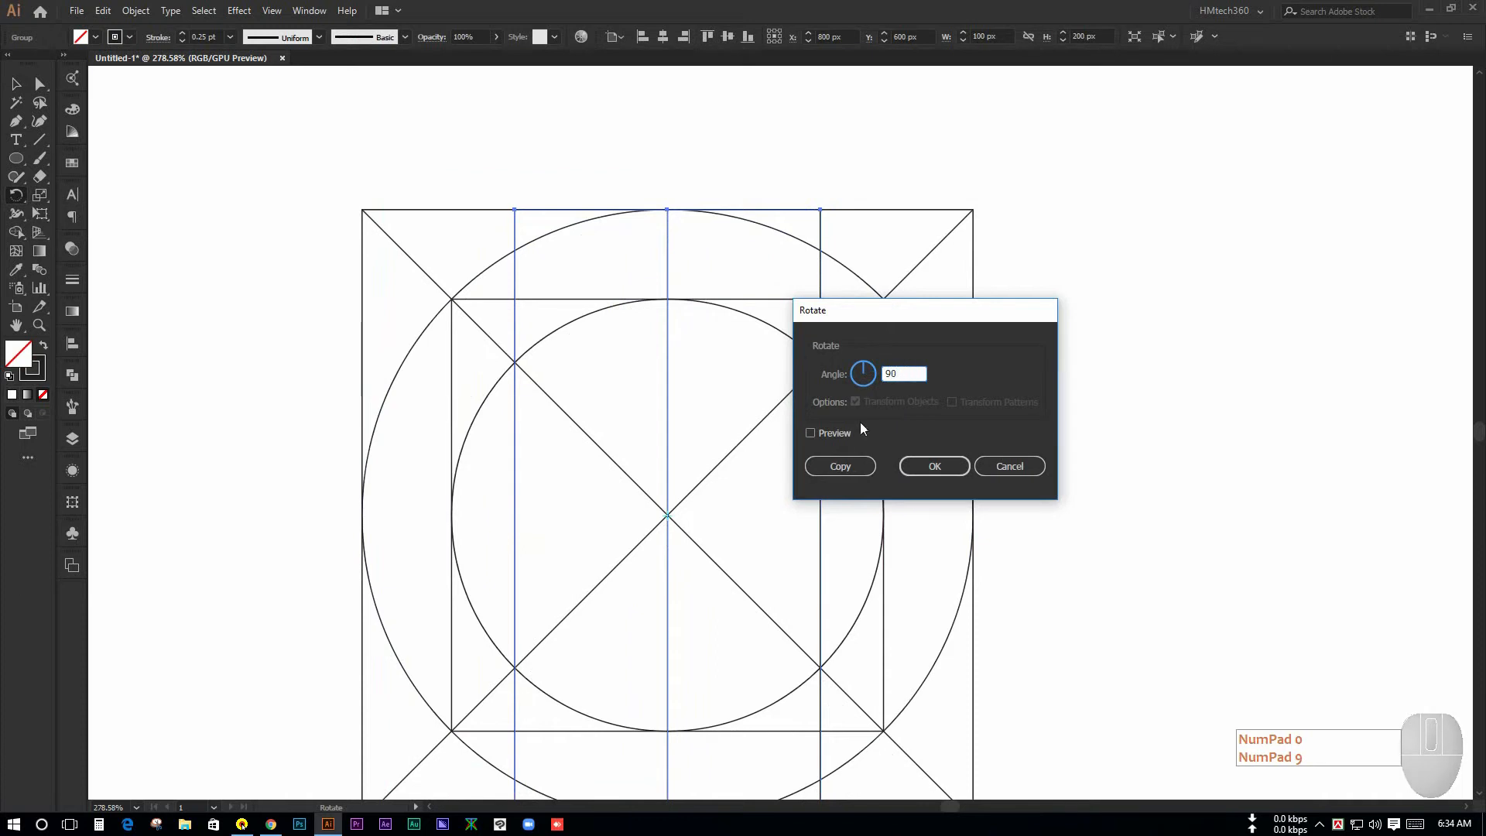
{"action": "left_click", "coordinate": [824, 432]}
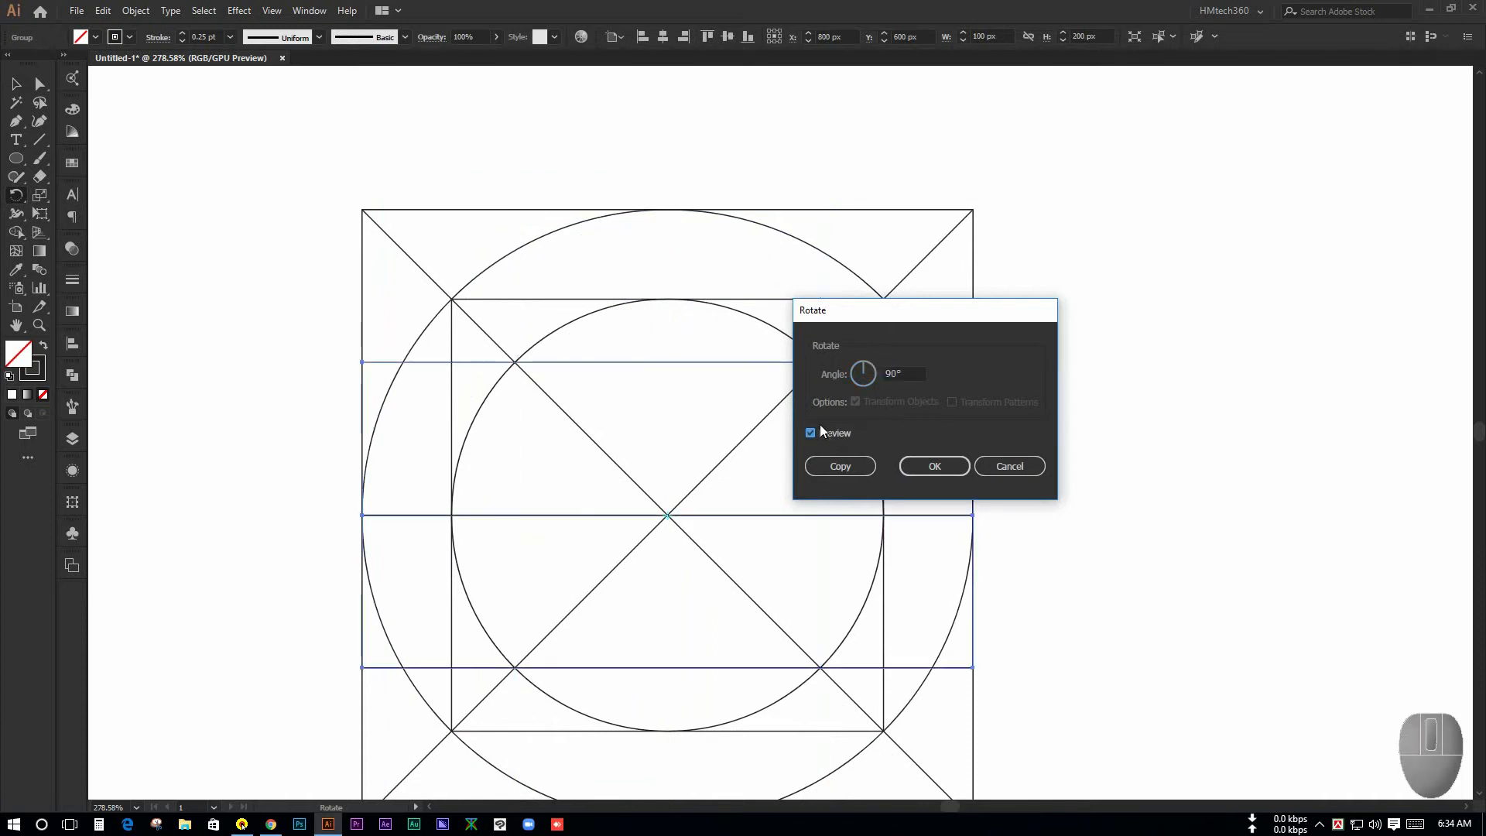
{"action": "left_click", "coordinate": [839, 466]}
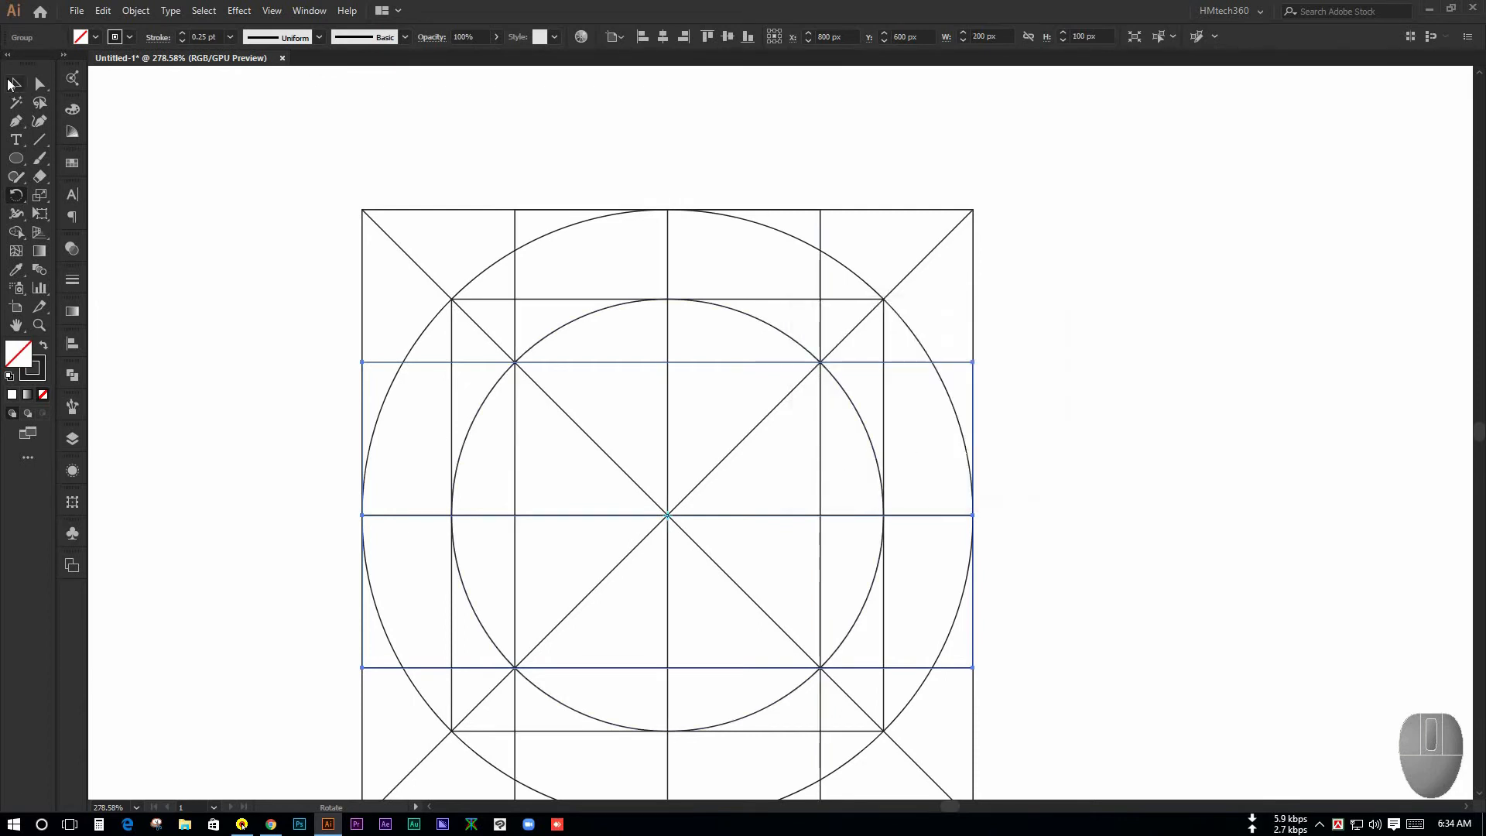
{"action": "left_click", "coordinate": [15, 87]}
{"action": "left_click", "coordinate": [1105, 332]}
Create a circle with the Ellipse tool, 100 px wide and high, beside the grid
{"action": "left_click_drag", "start_coordinate": [1104, 332], "coordinate": [1114, 301]}
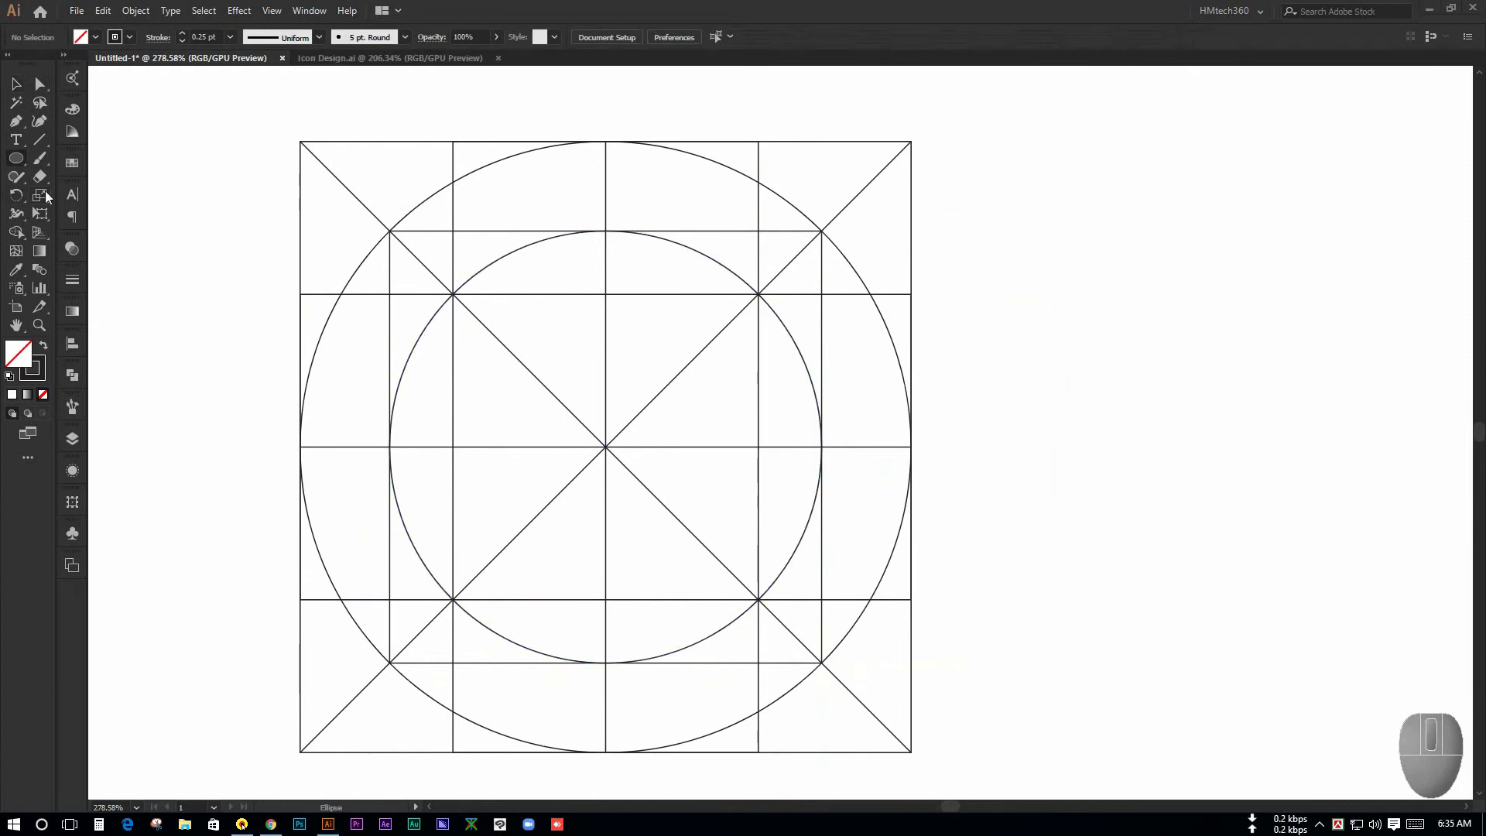
{"action": "left_click", "coordinate": [19, 159]}
{"action": "left_click_drag", "start_coordinate": [19, 159], "coordinate": [87, 194]}
{"action": "left_click", "coordinate": [1041, 385]}
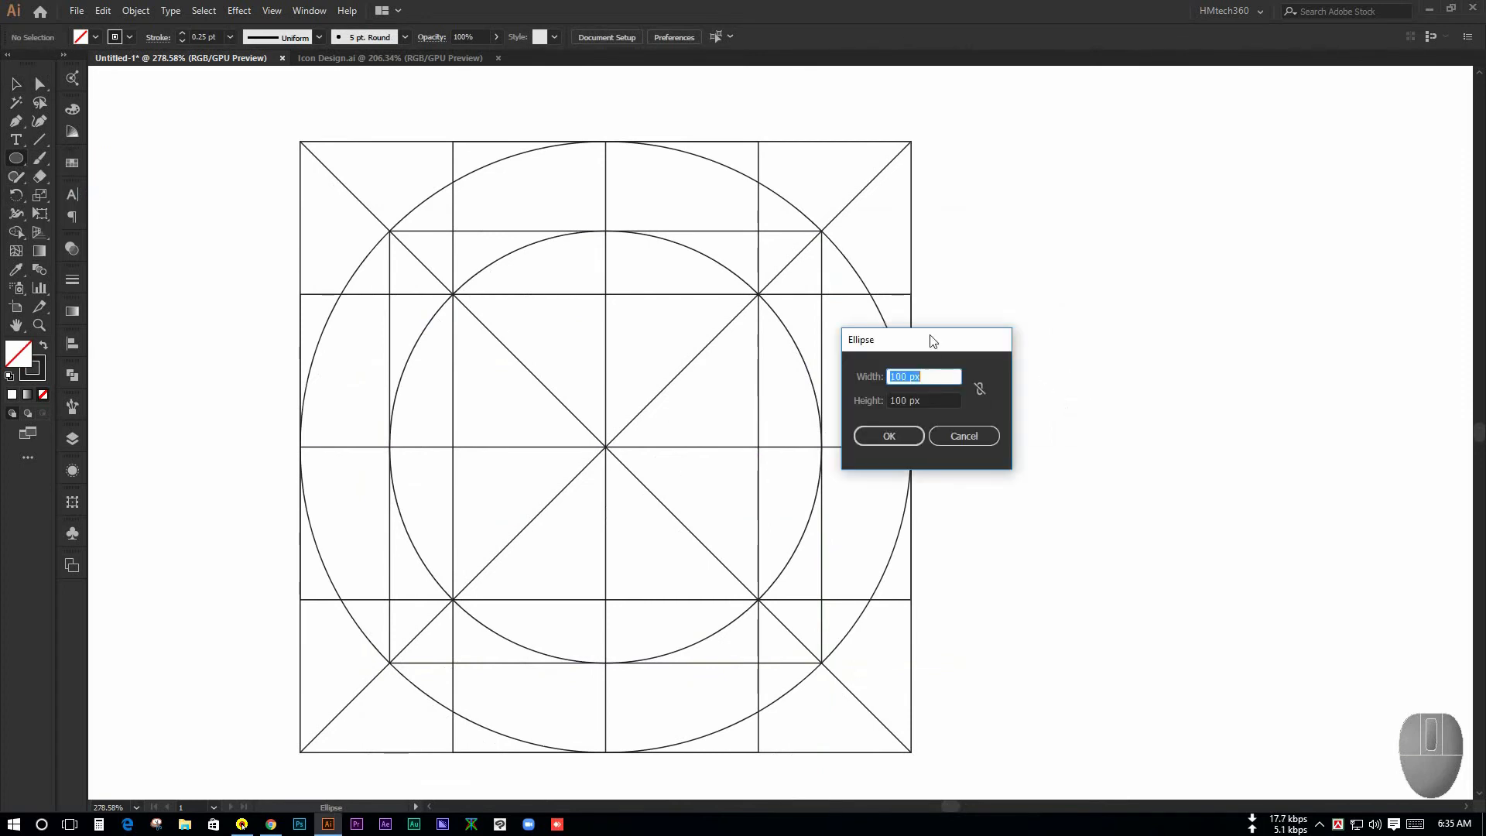
{"action": "left_click_drag", "start_coordinate": [932, 338], "coordinate": [908, 372]}
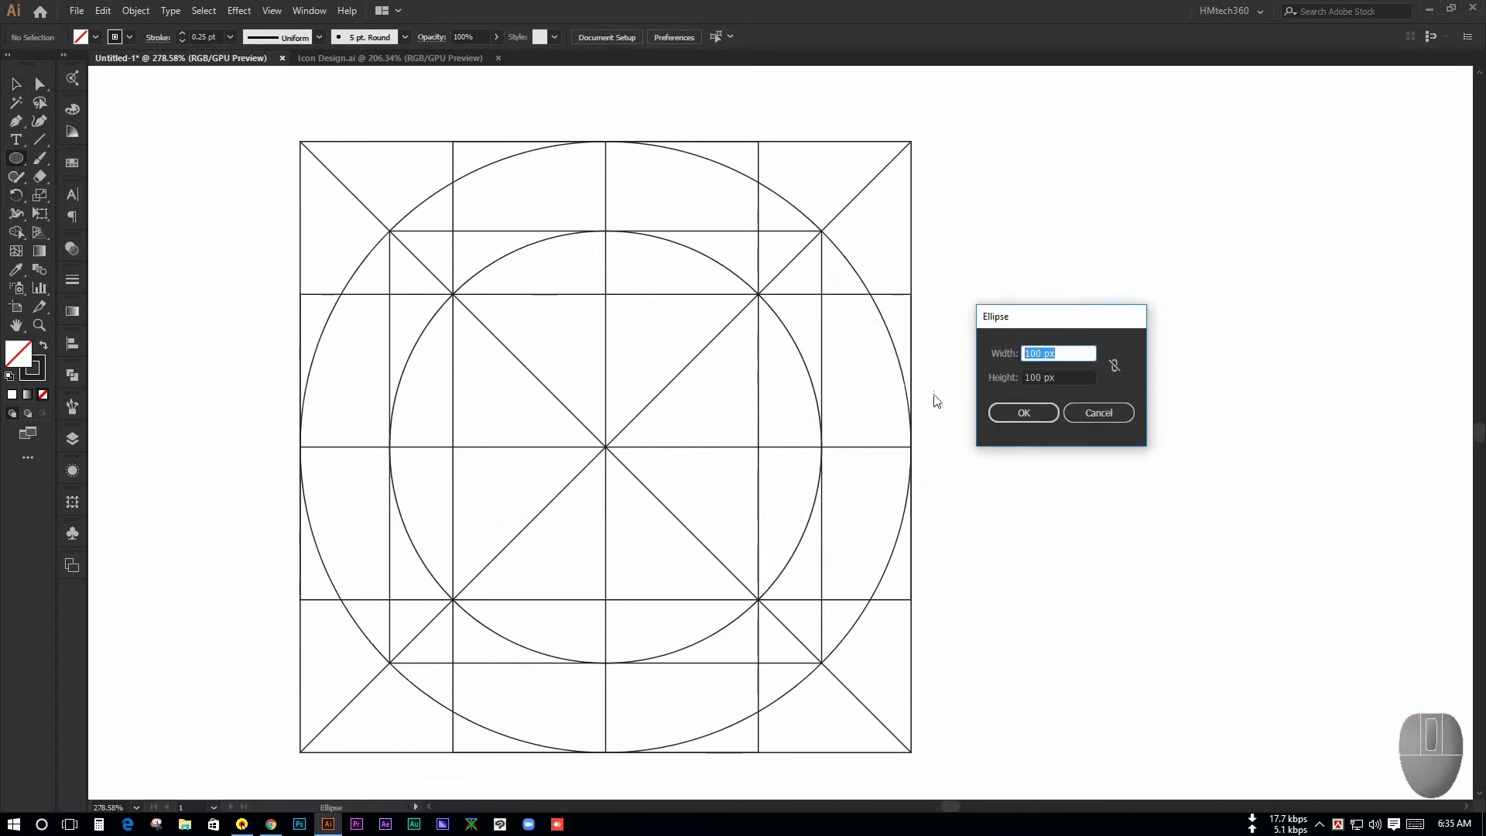
{"action": "left_click", "coordinate": [1023, 413]}
{"action": "key", "text": "Tab"}
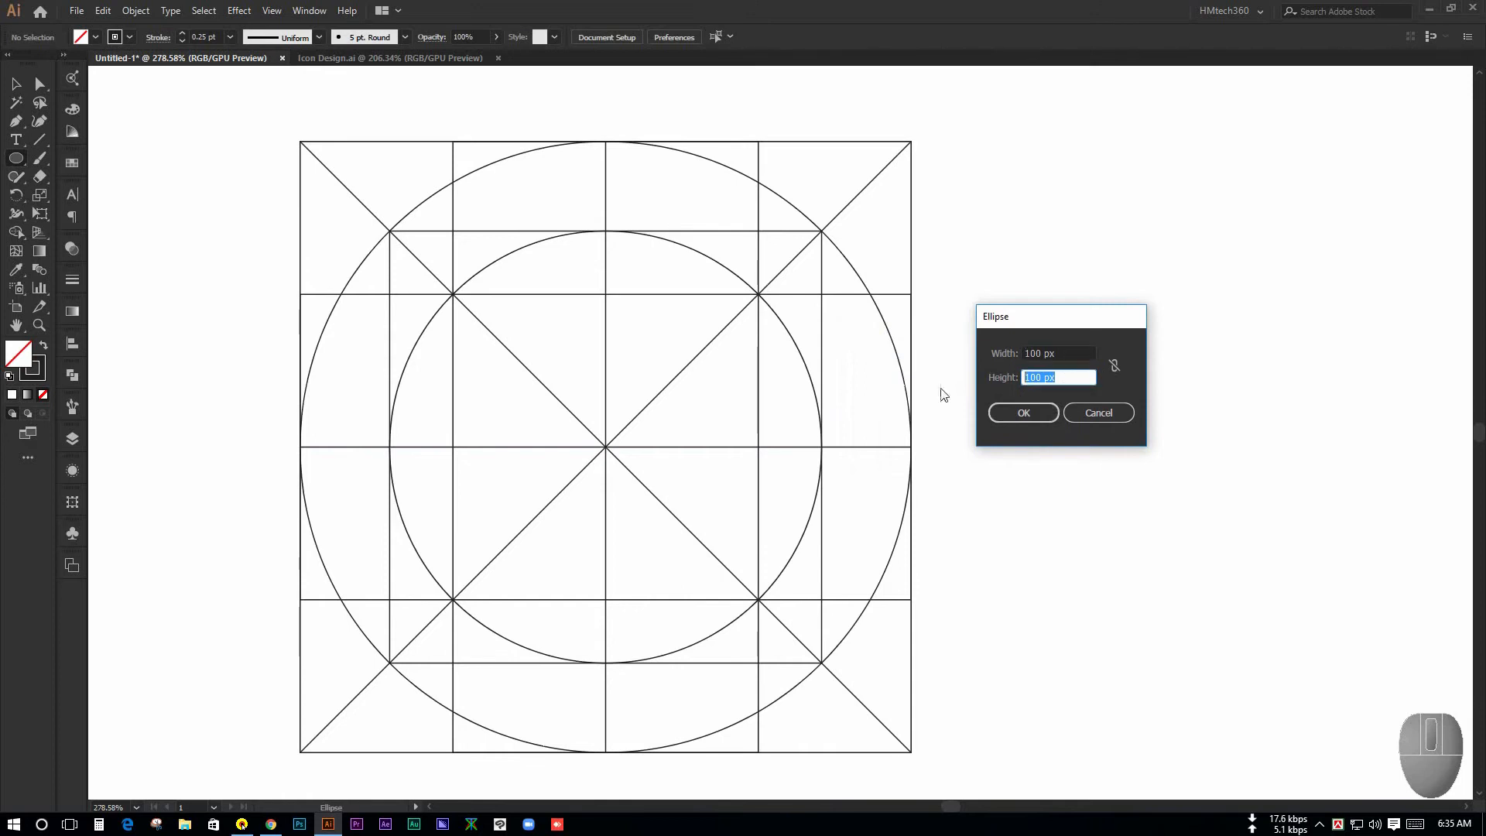
{"action": "left_click", "coordinate": [1025, 412]}
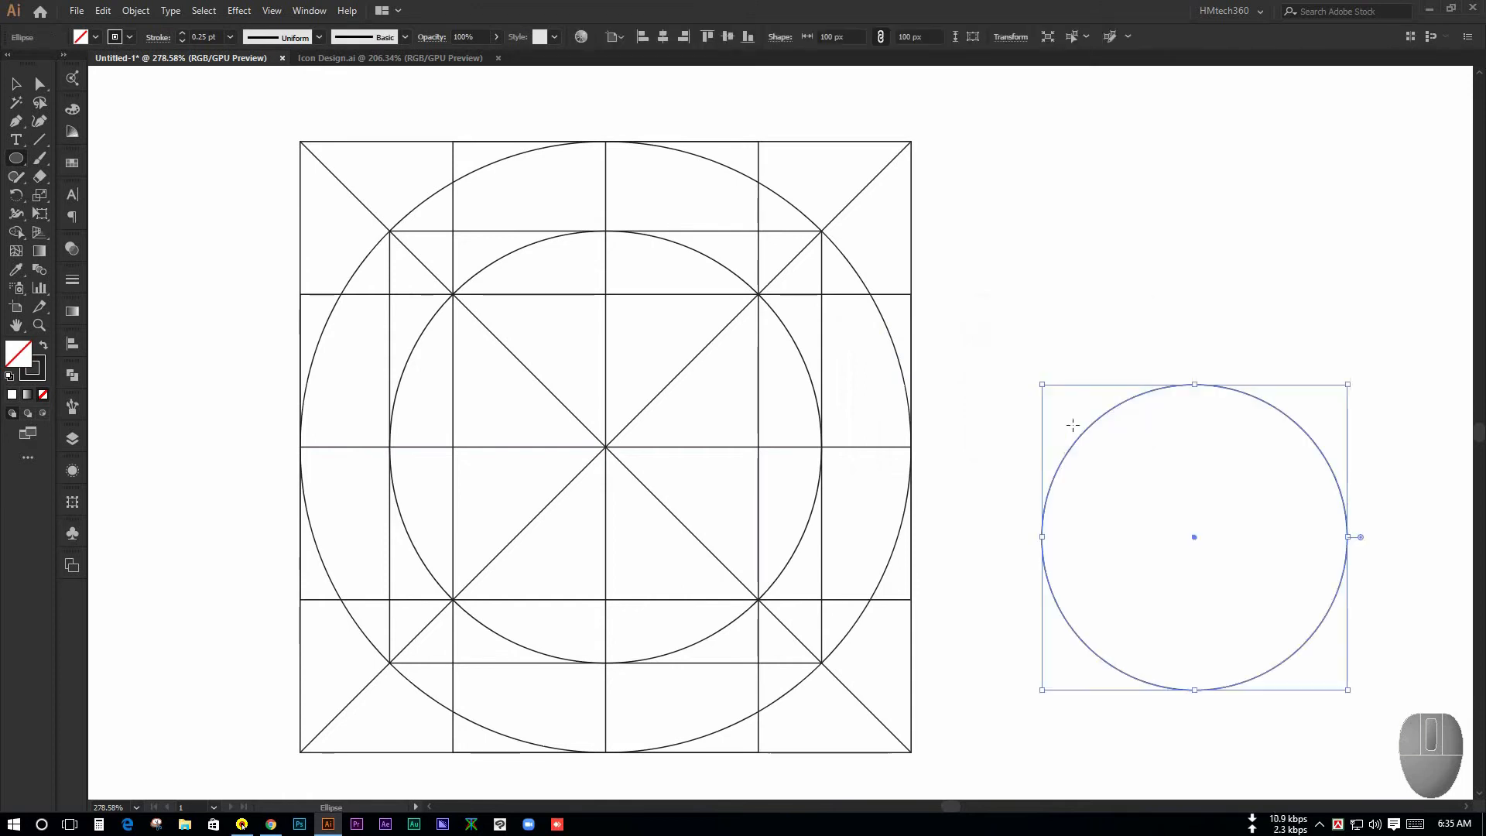
Create a second circle, 50 px wide and high, above the 100 px circle
{"action": "left_click", "coordinate": [1194, 311]}
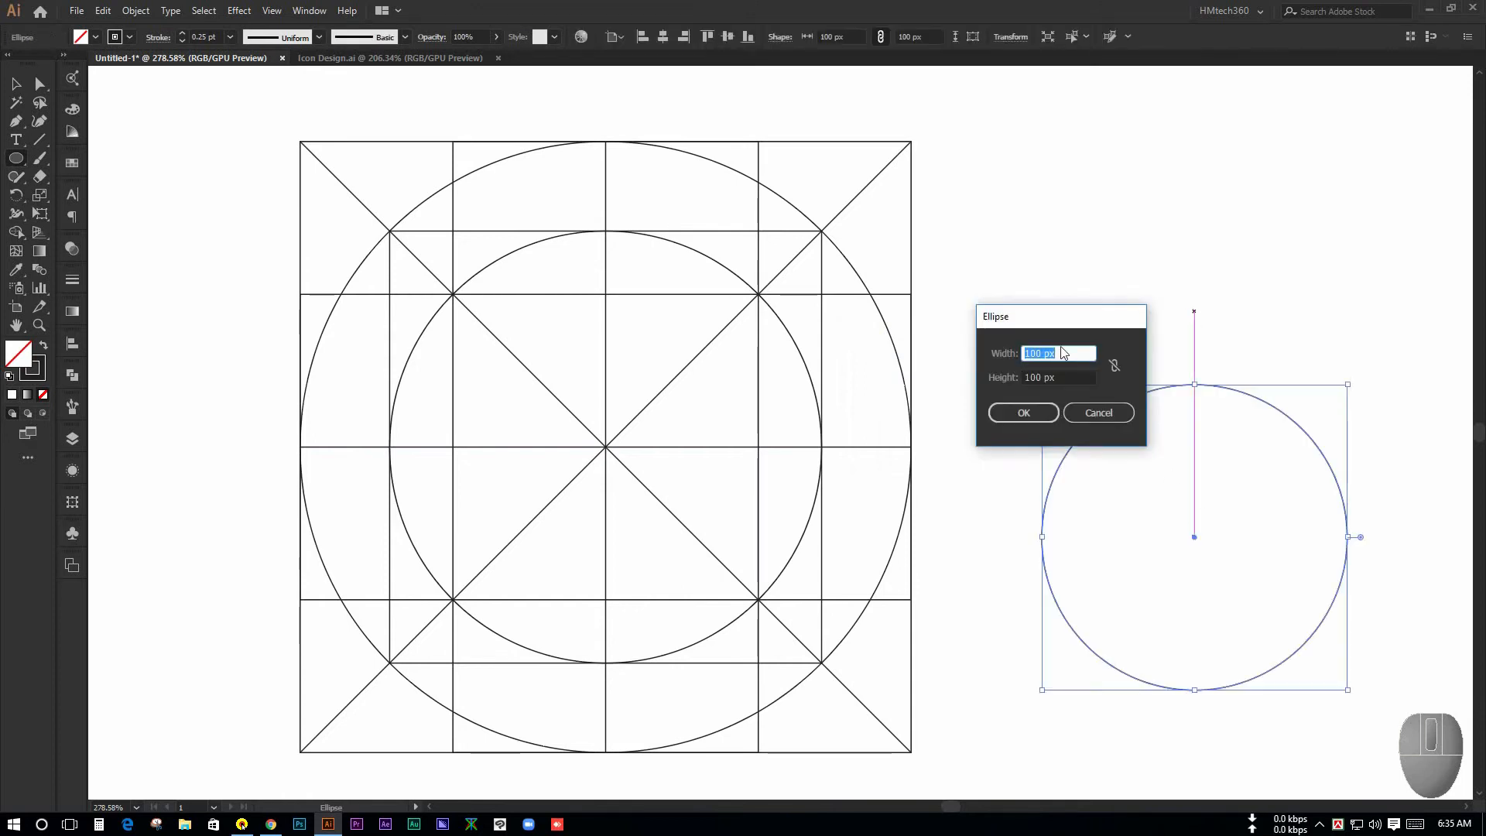
{"action": "type", "text": "50"}
{"action": "key", "text": "Tab"}
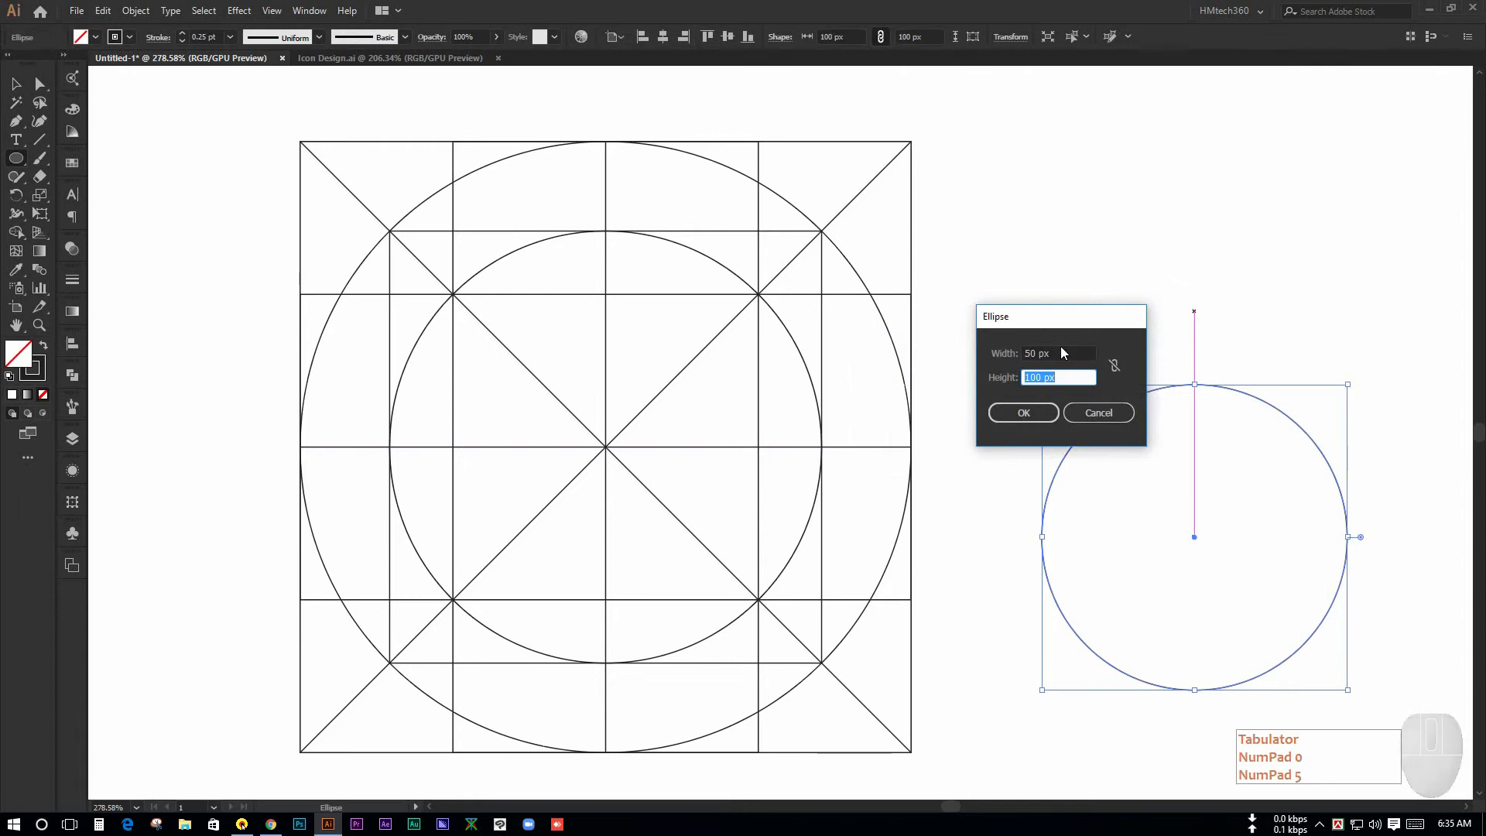
{"action": "type", "text": "50"}
{"action": "left_click", "coordinate": [1060, 352]}
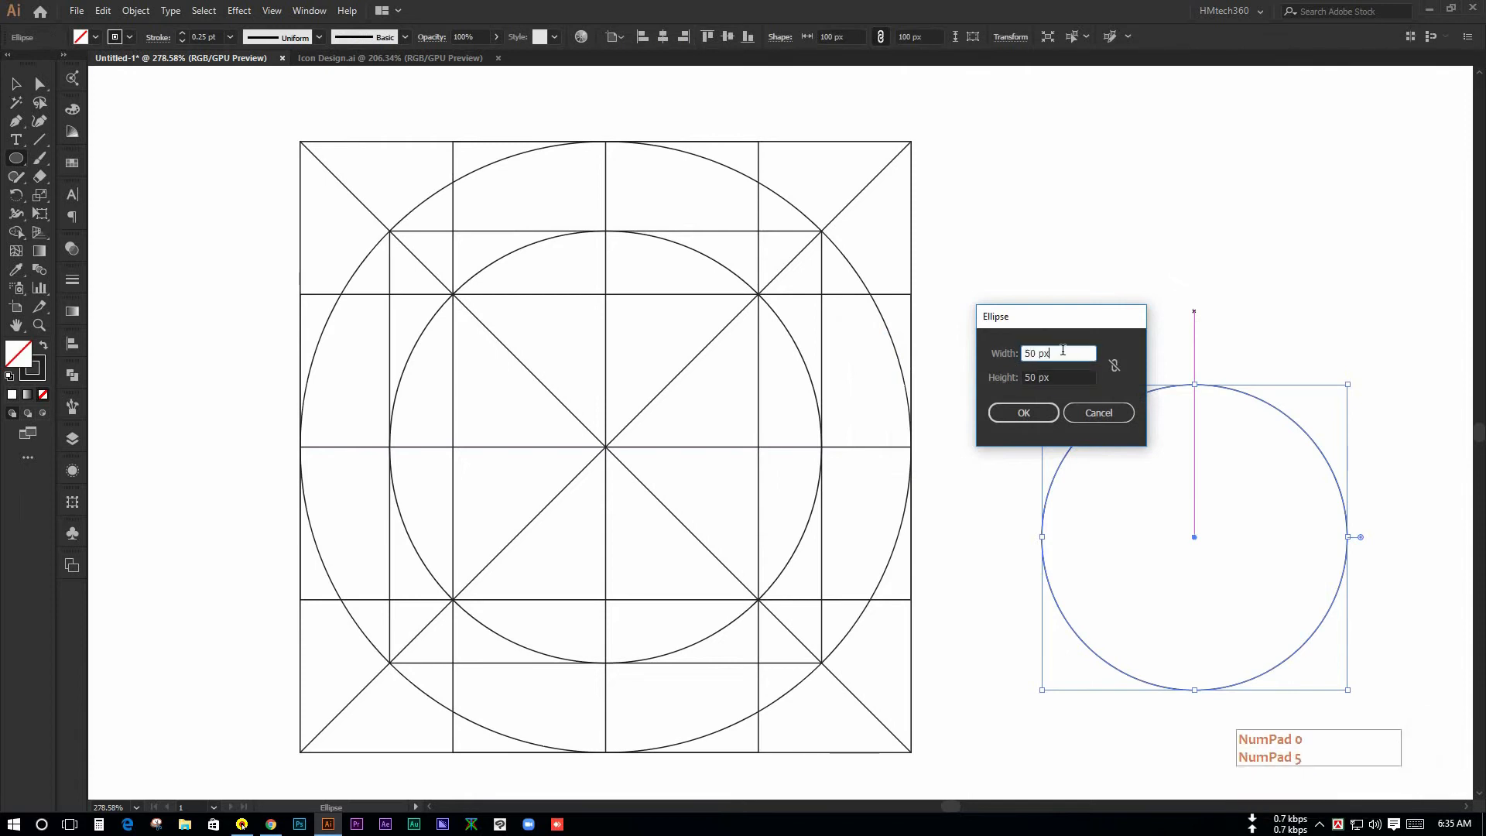
{"action": "left_click", "coordinate": [1025, 411]}
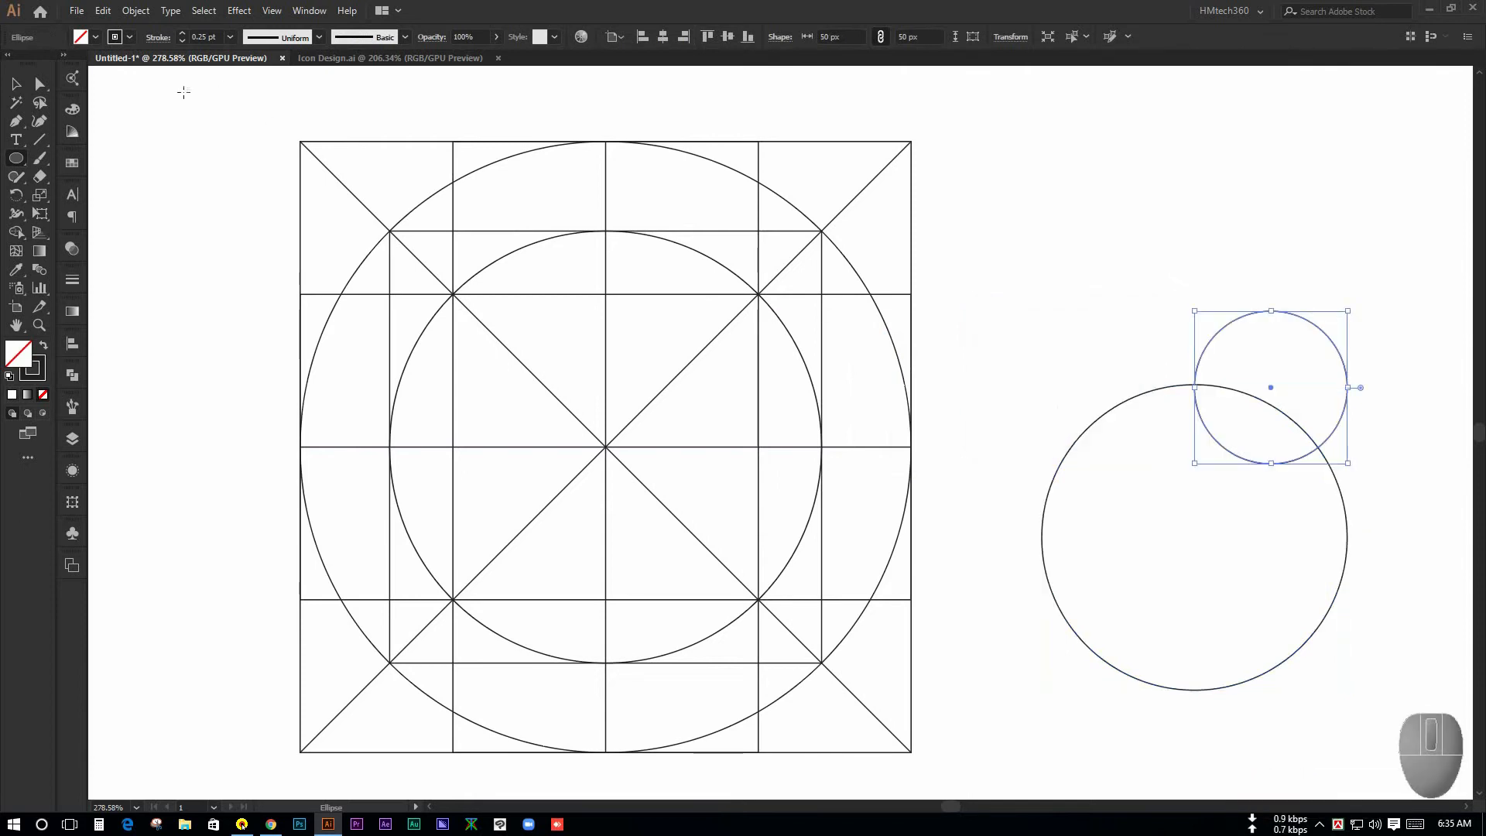
Centre the 100 px and 50 px circles horizontally and vertically in the middle of the grid
{"action": "left_click", "coordinate": [15, 84]}
{"action": "left_click", "coordinate": [1008, 176]}
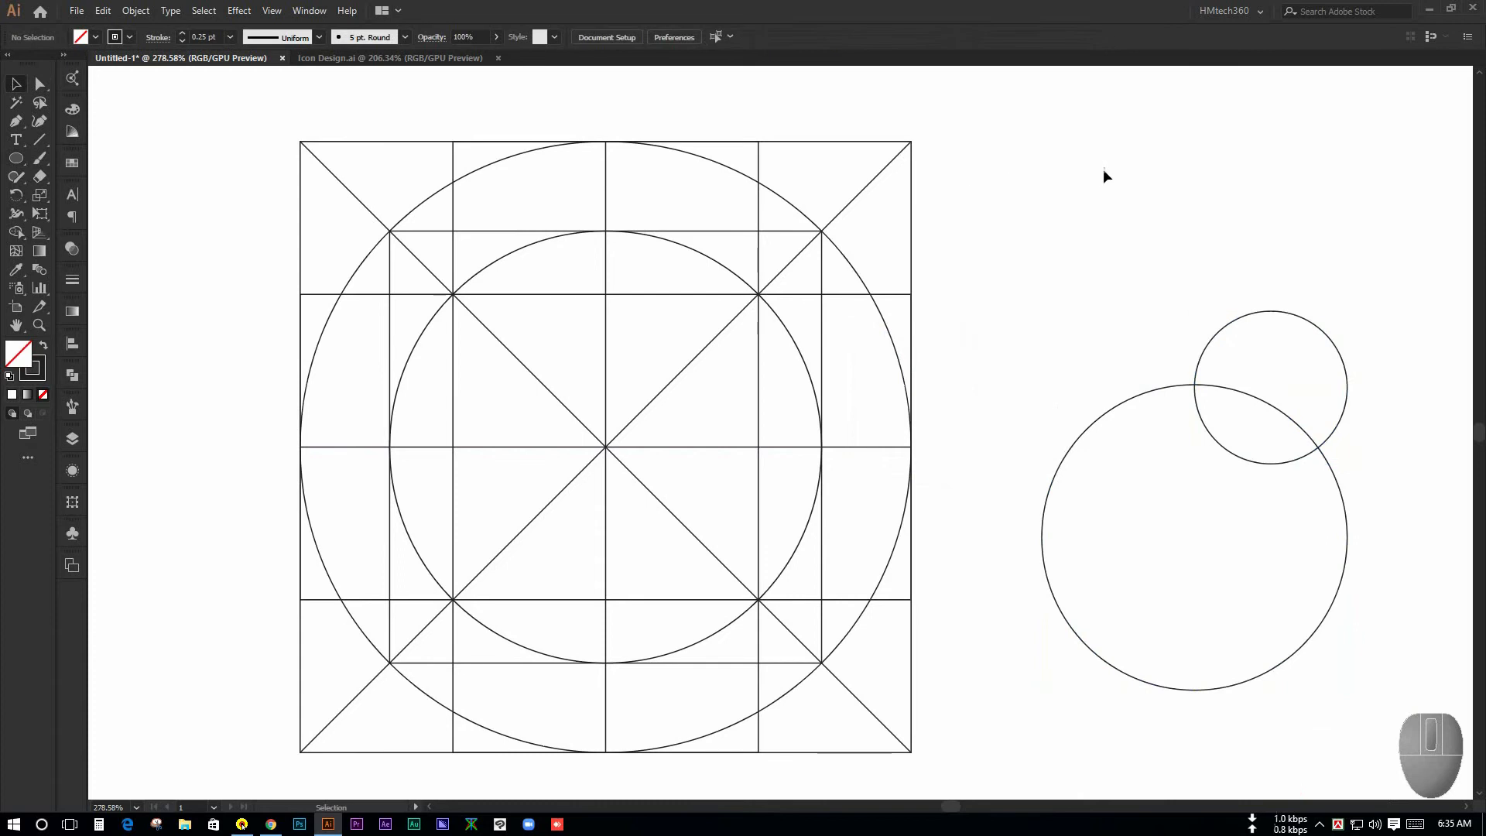
{"action": "left_click_drag", "start_coordinate": [1034, 209], "coordinate": [1320, 646]}
{"action": "left_click", "coordinate": [663, 36]}
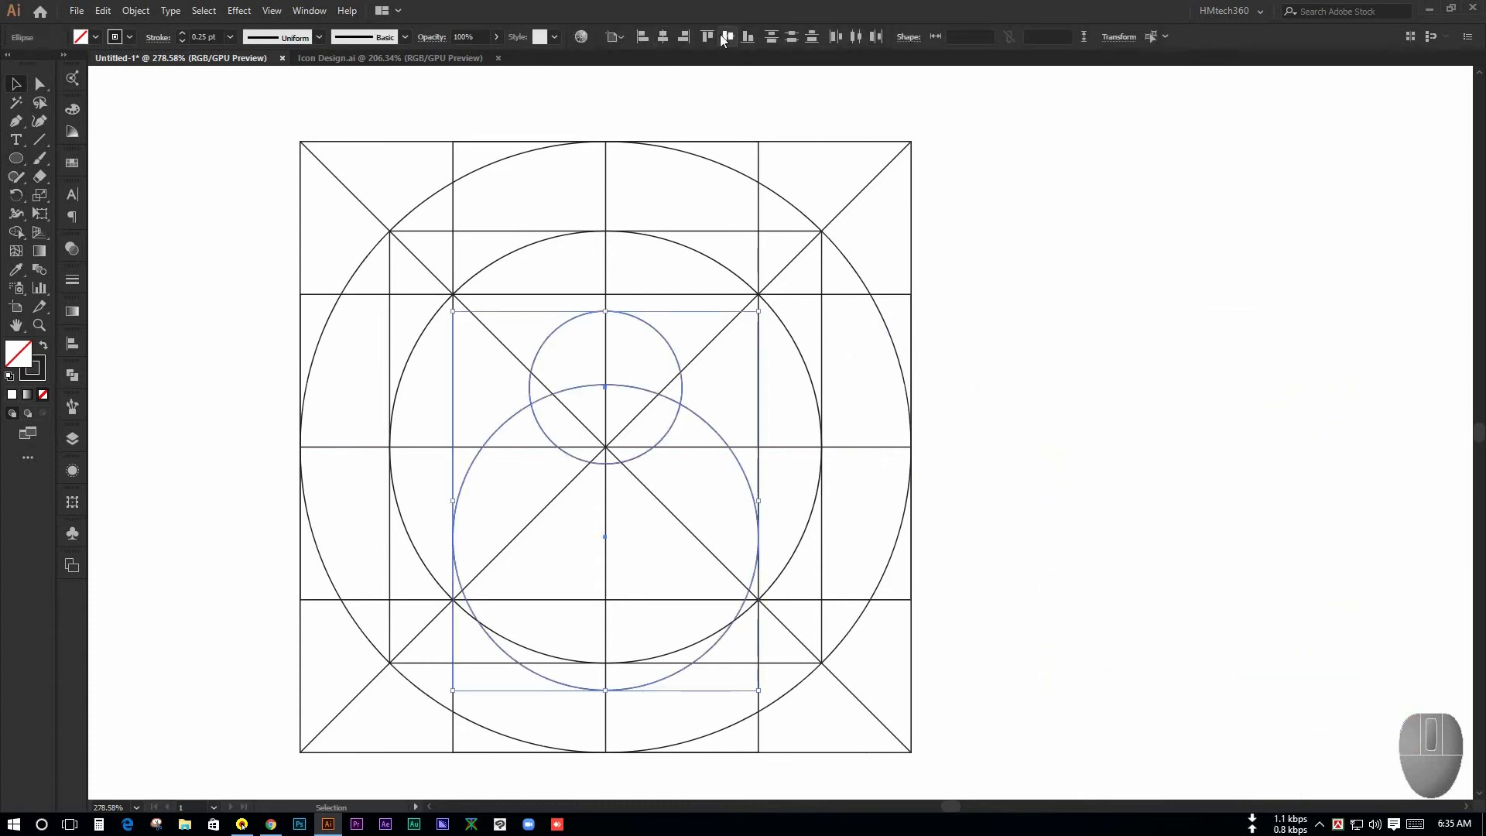
{"action": "left_click", "coordinate": [726, 37]}
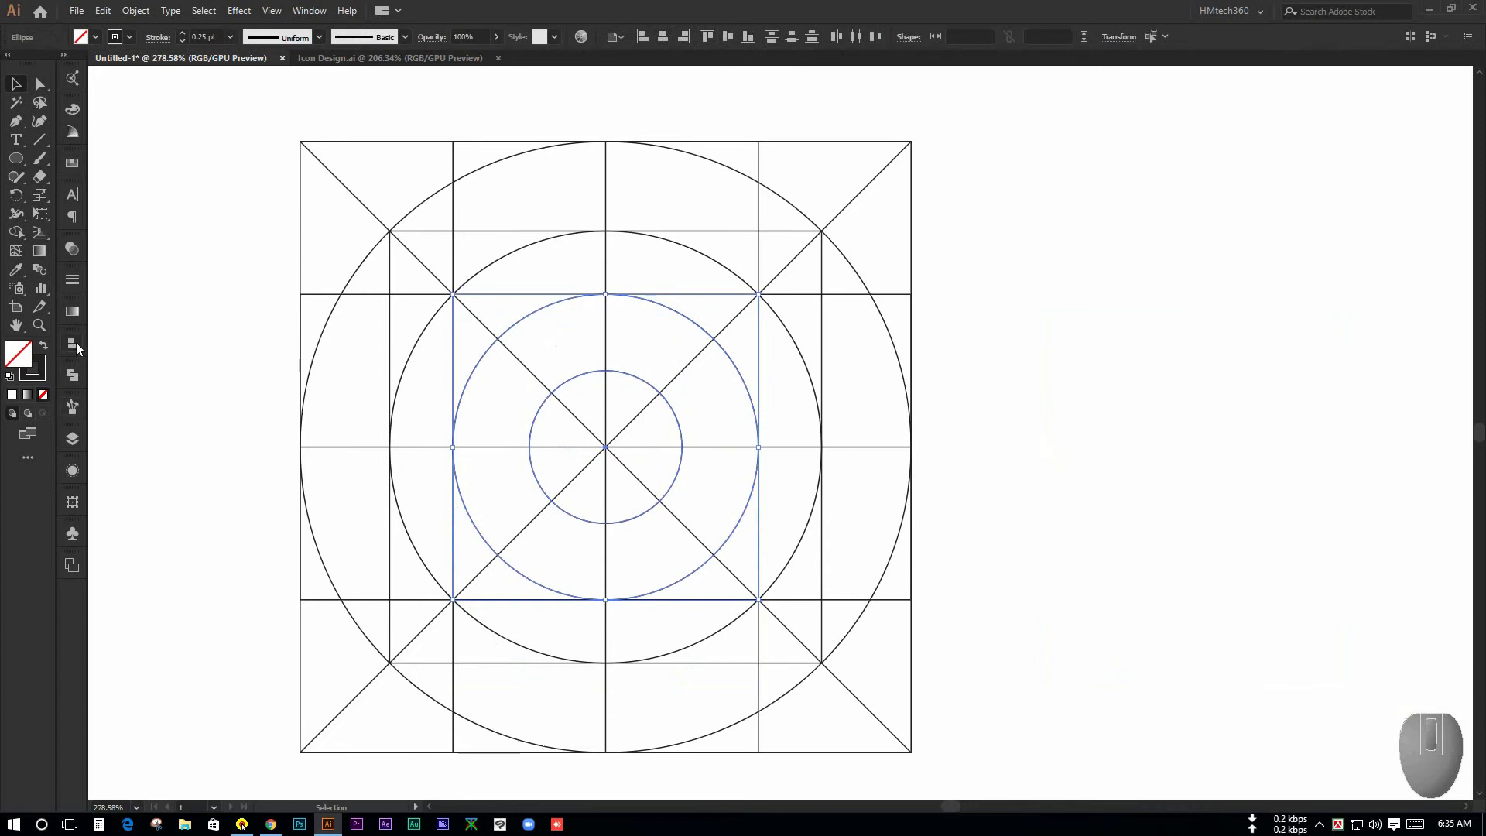
{"action": "left_click", "coordinate": [1011, 379]}
Check the Align To setting that determines the reference used for aligning objects
{"action": "key", "text": "ctrl+space"}
{"action": "left_click_drag", "start_coordinate": [1010, 374], "coordinate": [815, 308]}
{"action": "key", "text": "space"}
{"action": "key", "text": "ctrl+space"}
{"action": "left_click_drag", "start_coordinate": [797, 358], "coordinate": [1058, 431]}
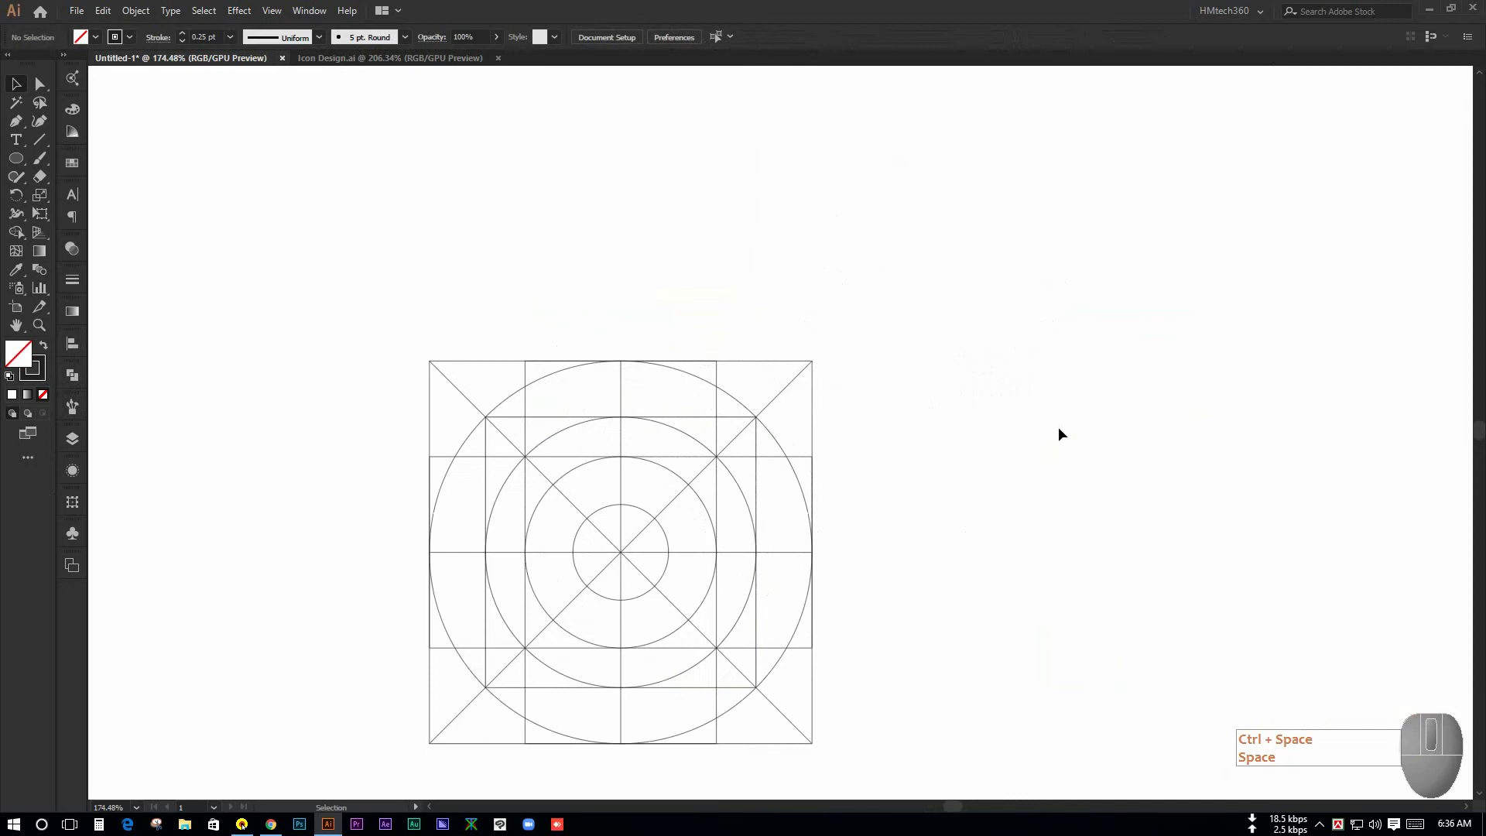
{"action": "left_click", "coordinate": [69, 348]}
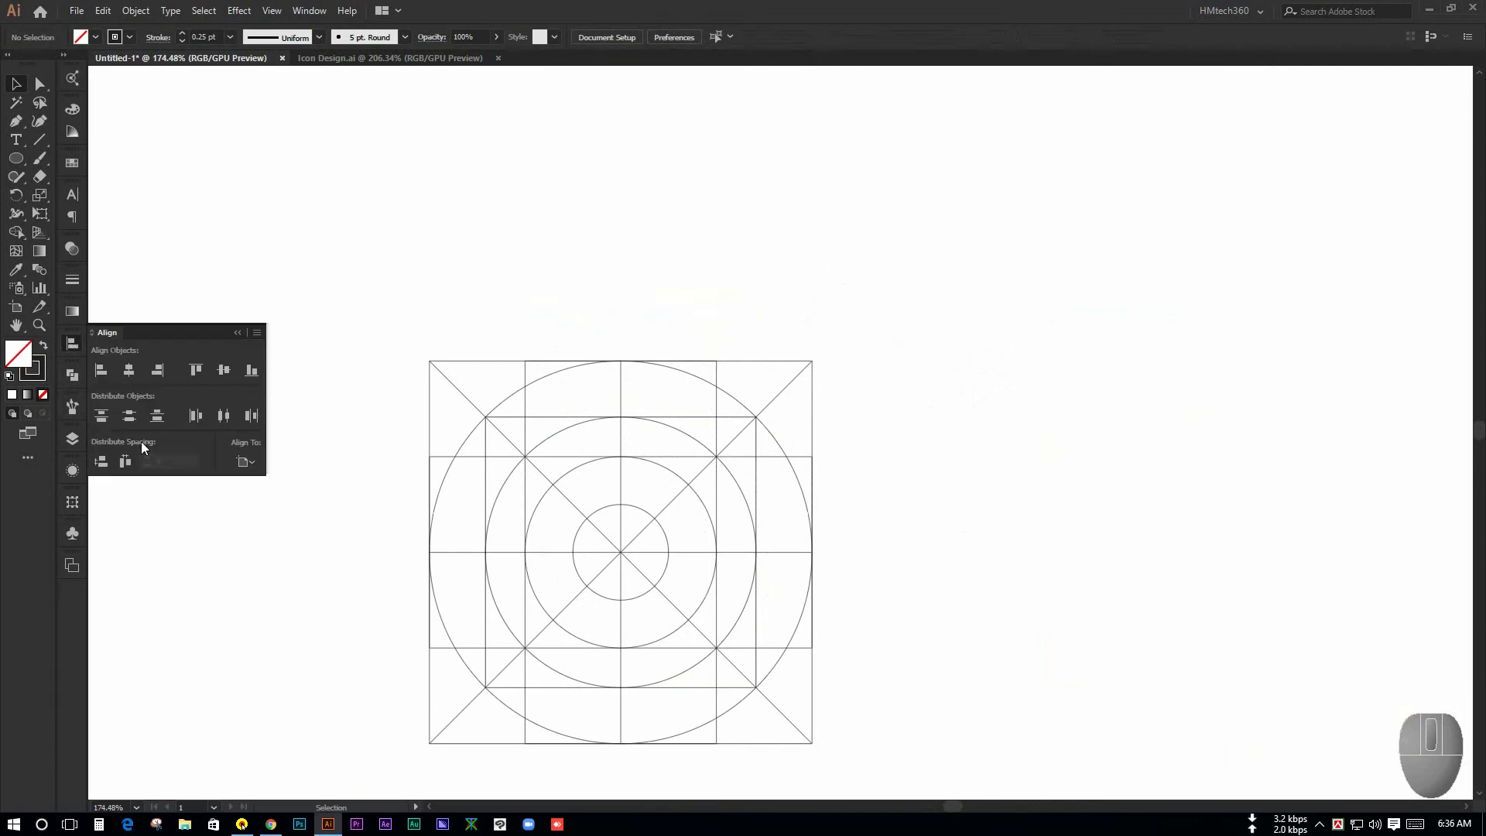
{"action": "left_click", "coordinate": [246, 461]}
{"action": "left_click", "coordinate": [292, 514]}
{"action": "left_click", "coordinate": [246, 462]}
{"action": "left_click", "coordinate": [240, 463]}
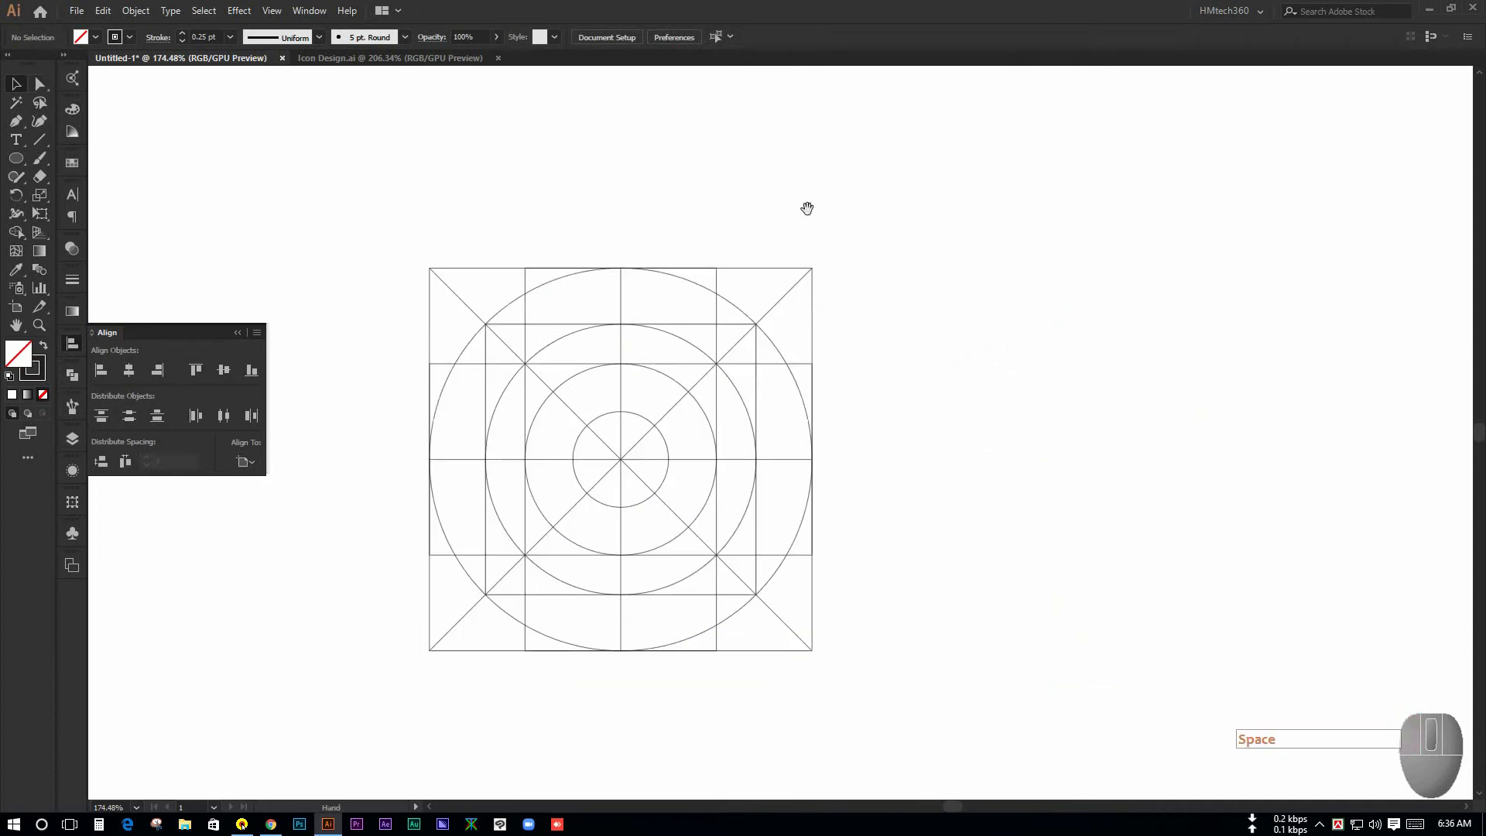
Examine the finished construction grid up close and in relation to the whole artboard
{"action": "key", "text": "ctrl+space"}
{"action": "left_click_drag", "start_coordinate": [816, 398], "coordinate": [965, 441]}
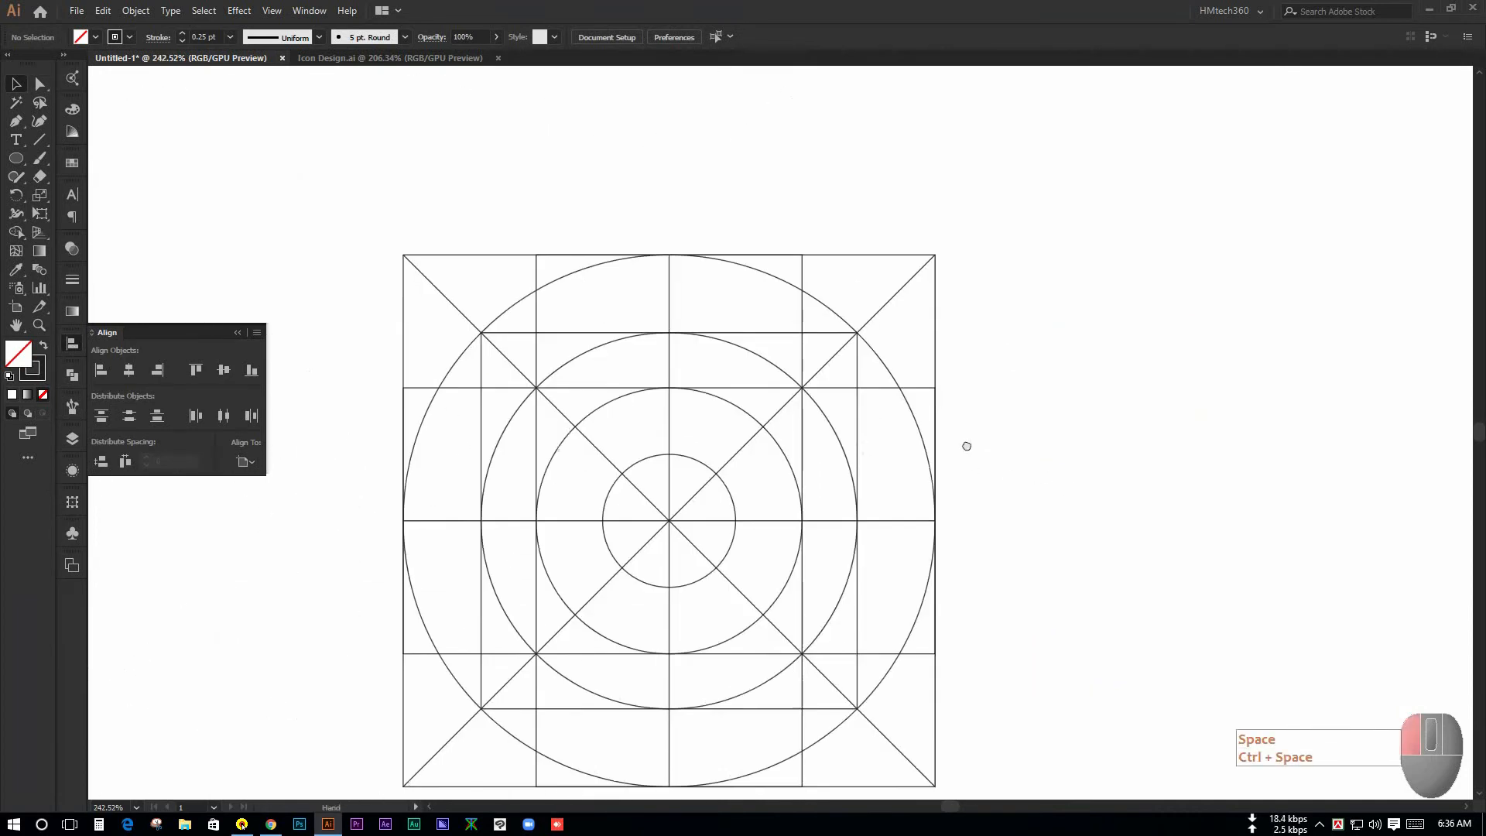
{"action": "left_click_drag", "start_coordinate": [351, 146], "coordinate": [1006, 652]}
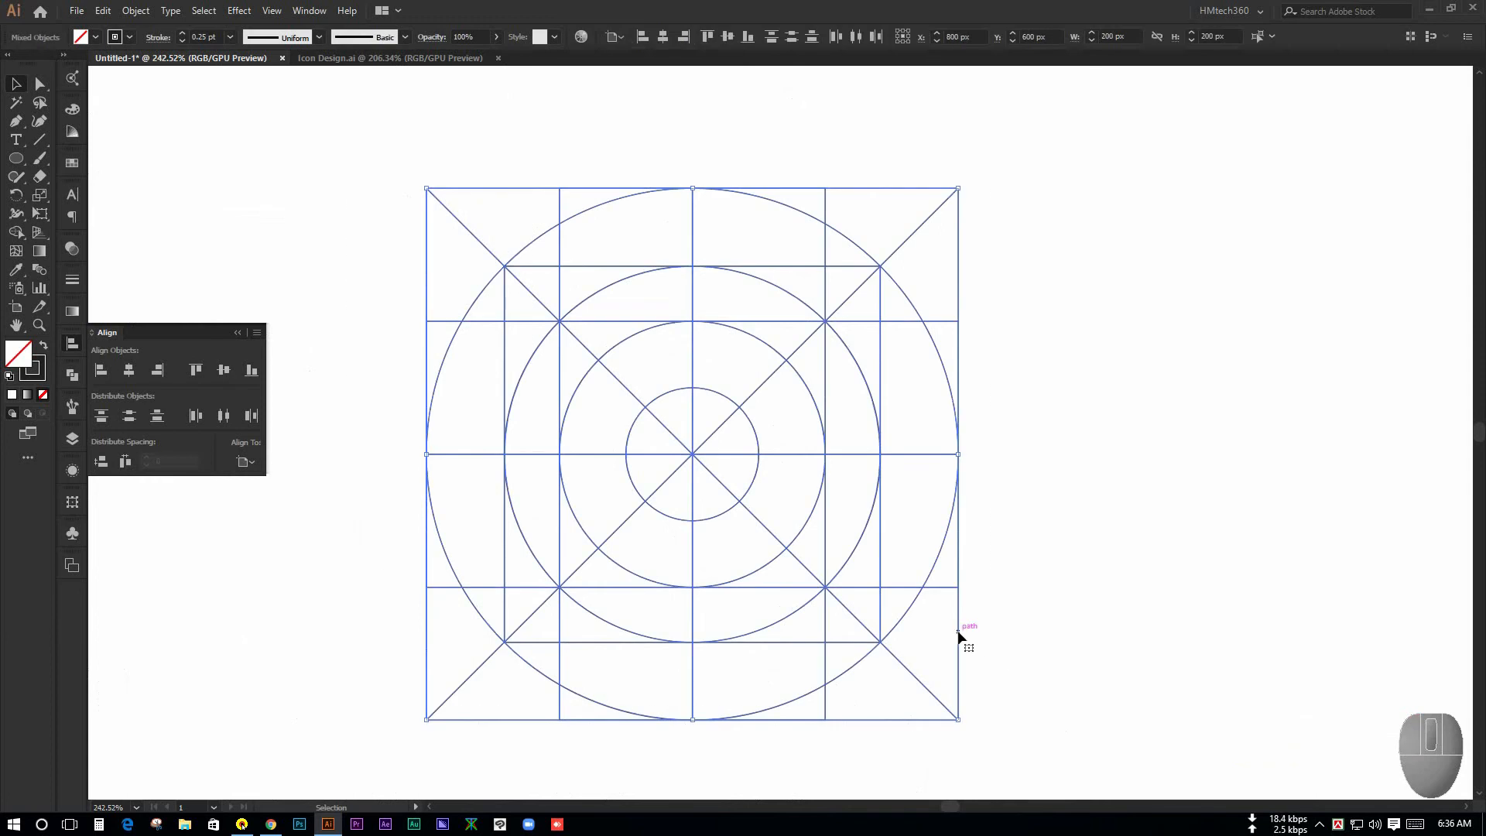
{"action": "left_click", "coordinate": [1057, 517]}
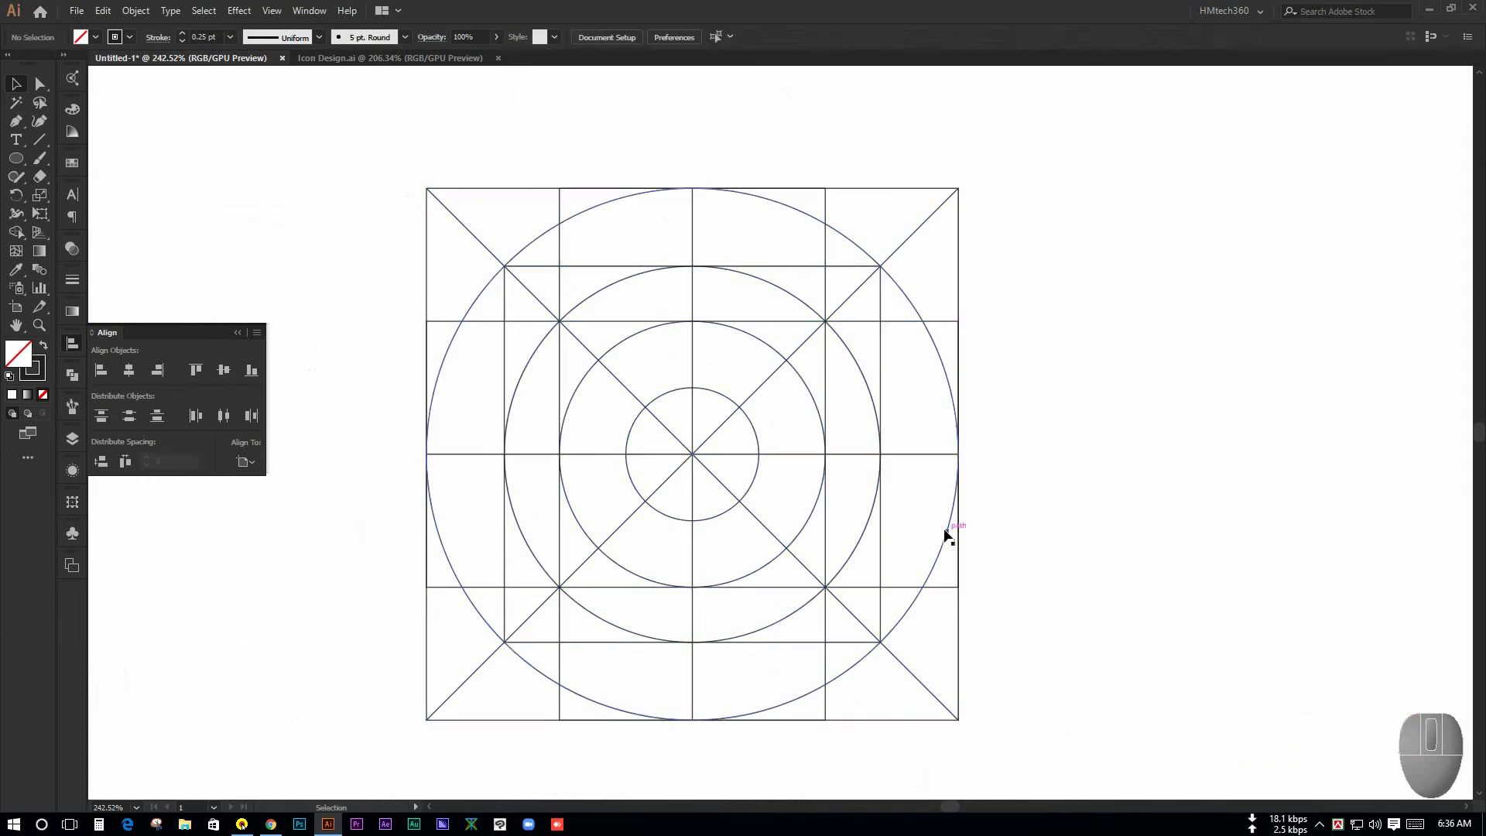
{"action": "key", "text": "ctrl+space"}
{"action": "left_click_drag", "start_coordinate": [994, 495], "coordinate": [790, 369]}
{"action": "key", "text": "space"}
{"action": "left_click_drag", "start_coordinate": [1000, 337], "coordinate": [726, 408]}
{"action": "key", "text": "ctrl+space"}
{"action": "left_click_drag", "start_coordinate": [786, 509], "coordinate": [745, 378]}
{"action": "key", "text": "ctrl+space"}
{"action": "key", "text": "space"}
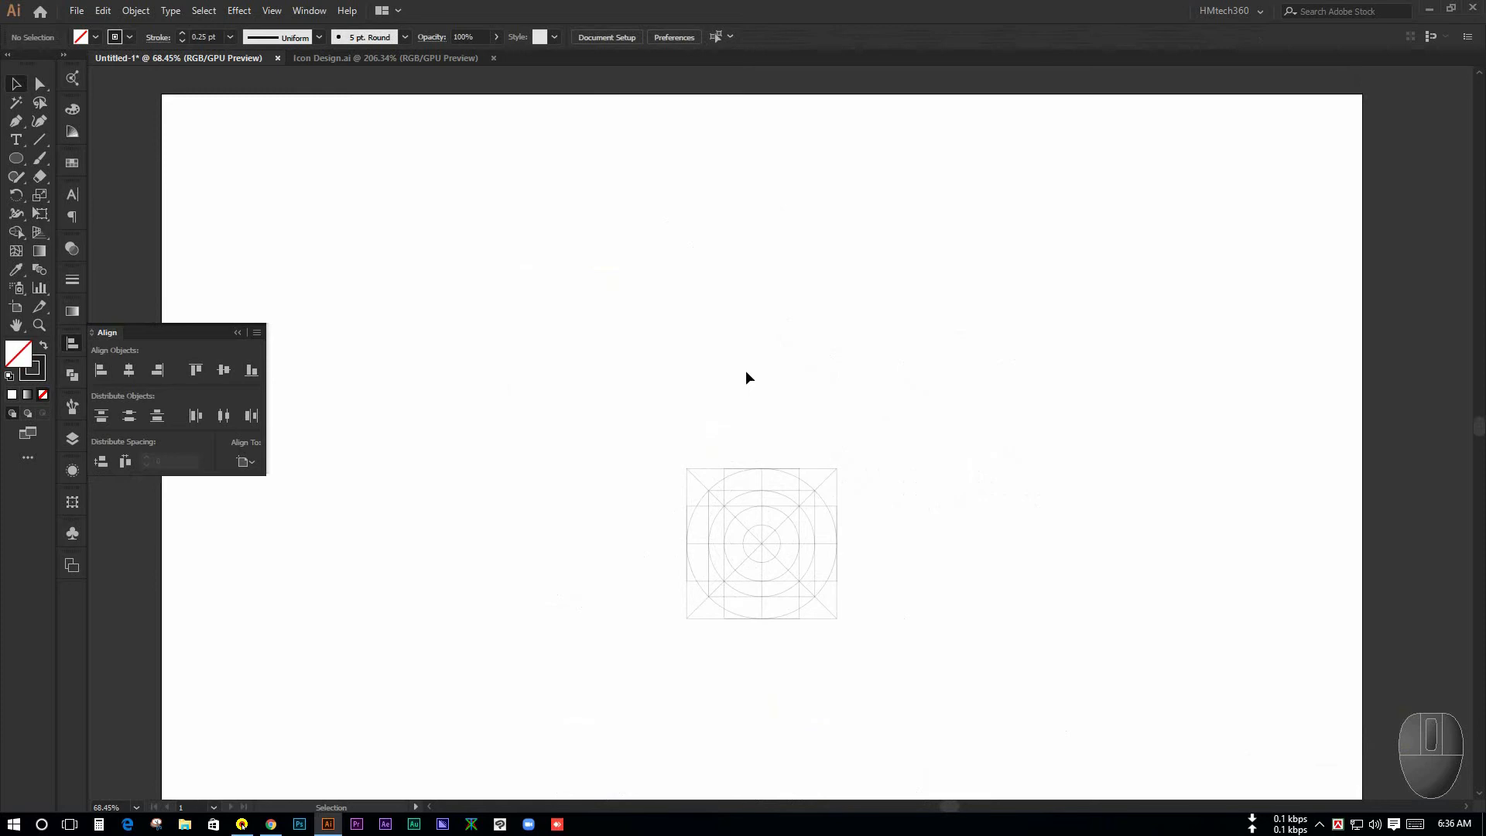
{"action": "key", "text": "ctrl+space"}
{"action": "left_click_drag", "start_coordinate": [755, 418], "coordinate": [817, 389]}
{"action": "left_click_drag", "start_coordinate": [630, 404], "coordinate": [937, 636]}
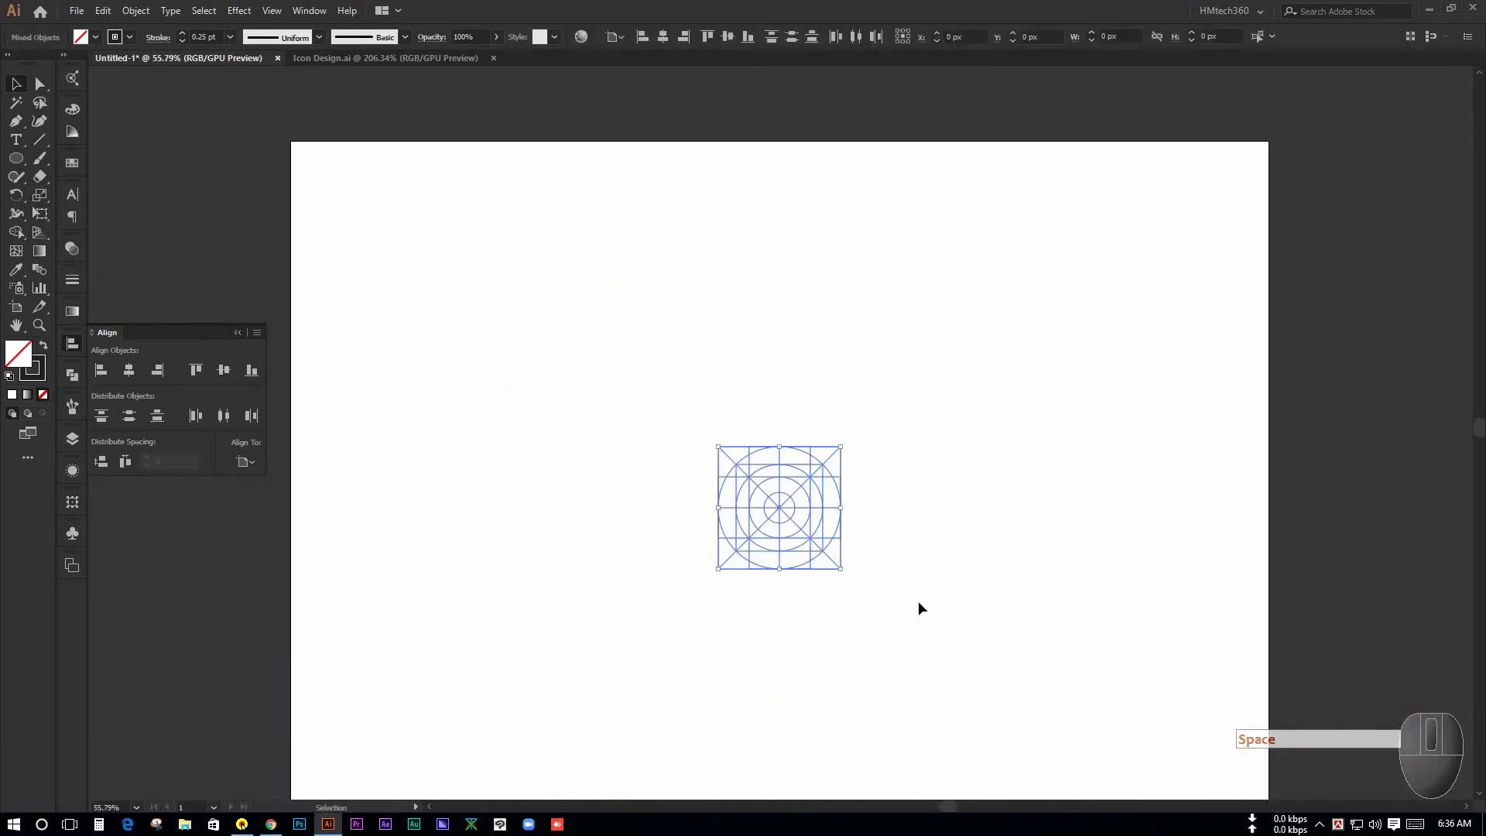
{"action": "left_click", "coordinate": [918, 600]}
{"action": "key", "text": "ctrl+space"}
{"action": "left_click_drag", "start_coordinate": [768, 605], "coordinate": [785, 605]}
{"action": "left_click_drag", "start_coordinate": [601, 358], "coordinate": [719, 444]}
{"action": "left_click", "coordinate": [663, 331], "text": "ctrl"}
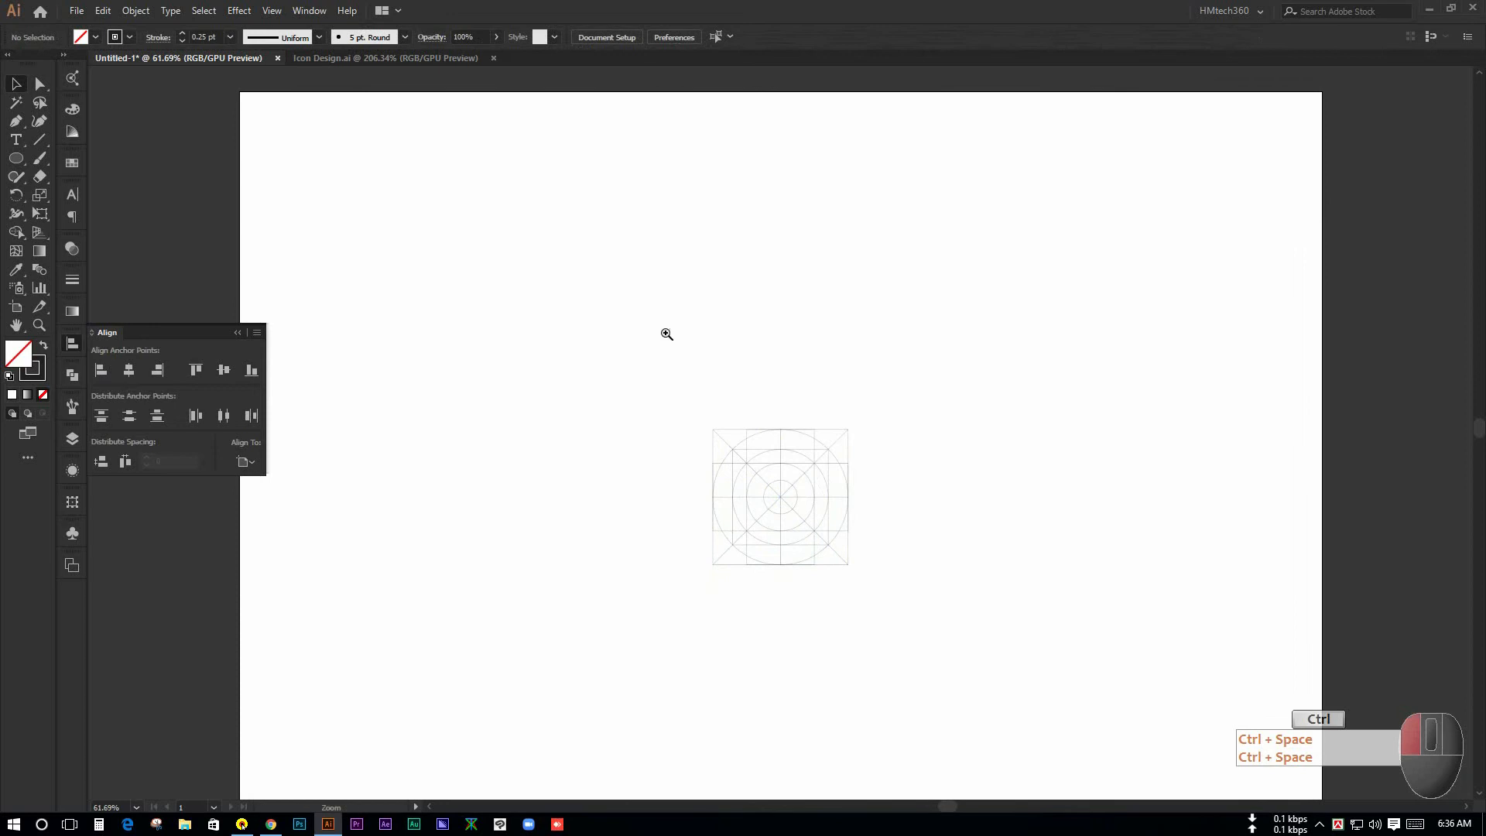
{"action": "key", "text": "ctrl+space"}
{"action": "left_click_drag", "start_coordinate": [660, 329], "coordinate": [730, 331]}
{"action": "key", "text": "space"}
{"action": "left_click_drag", "start_coordinate": [845, 396], "coordinate": [777, 311]}
{"action": "left_click_drag", "start_coordinate": [557, 320], "coordinate": [978, 641]}
{"action": "left_click", "coordinate": [1030, 620]}
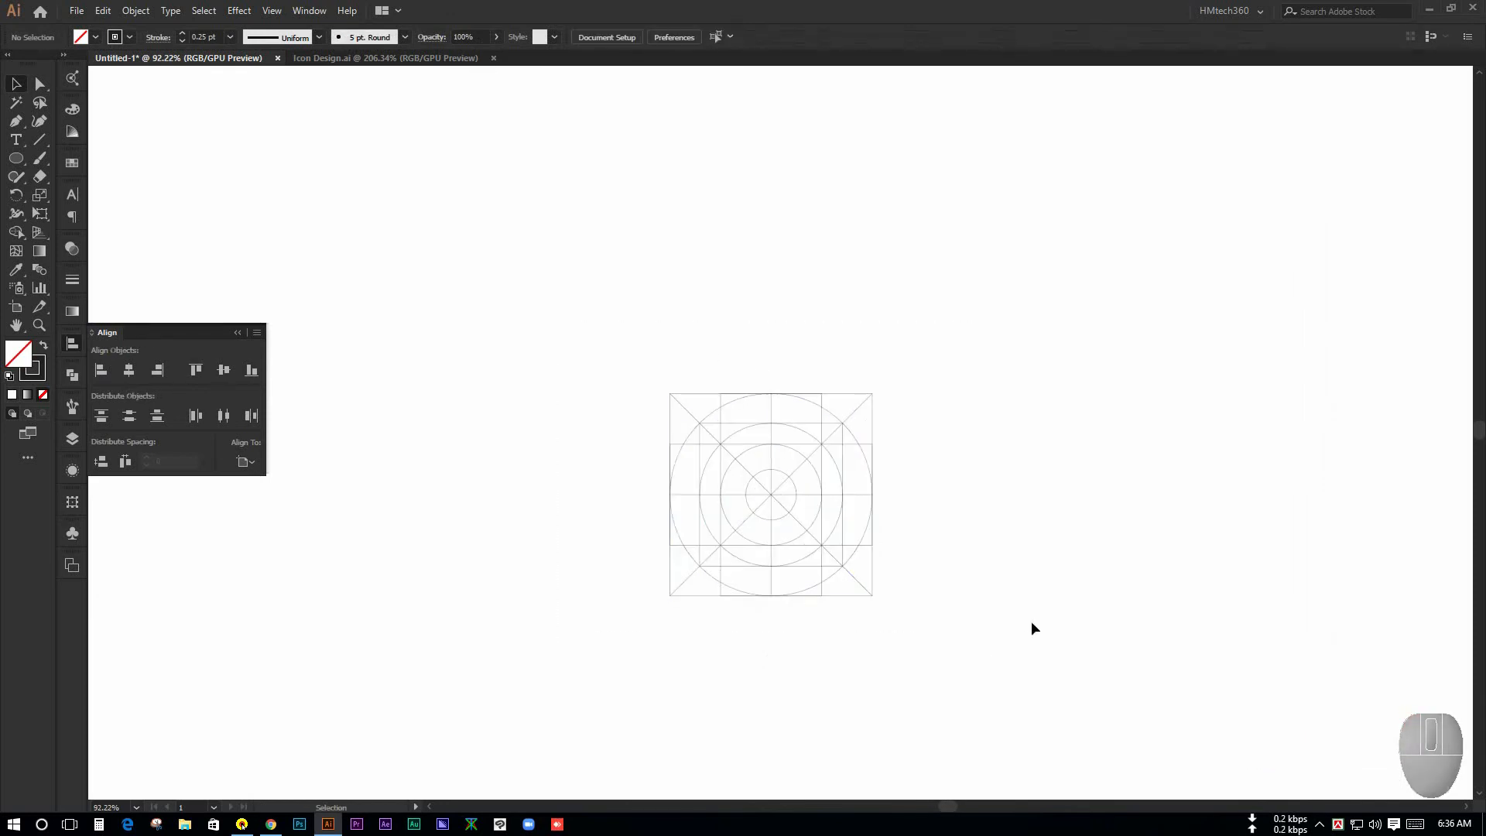
Group all lines, squares and circles of the construction grid into one object
{"action": "left_click", "coordinate": [238, 335]}
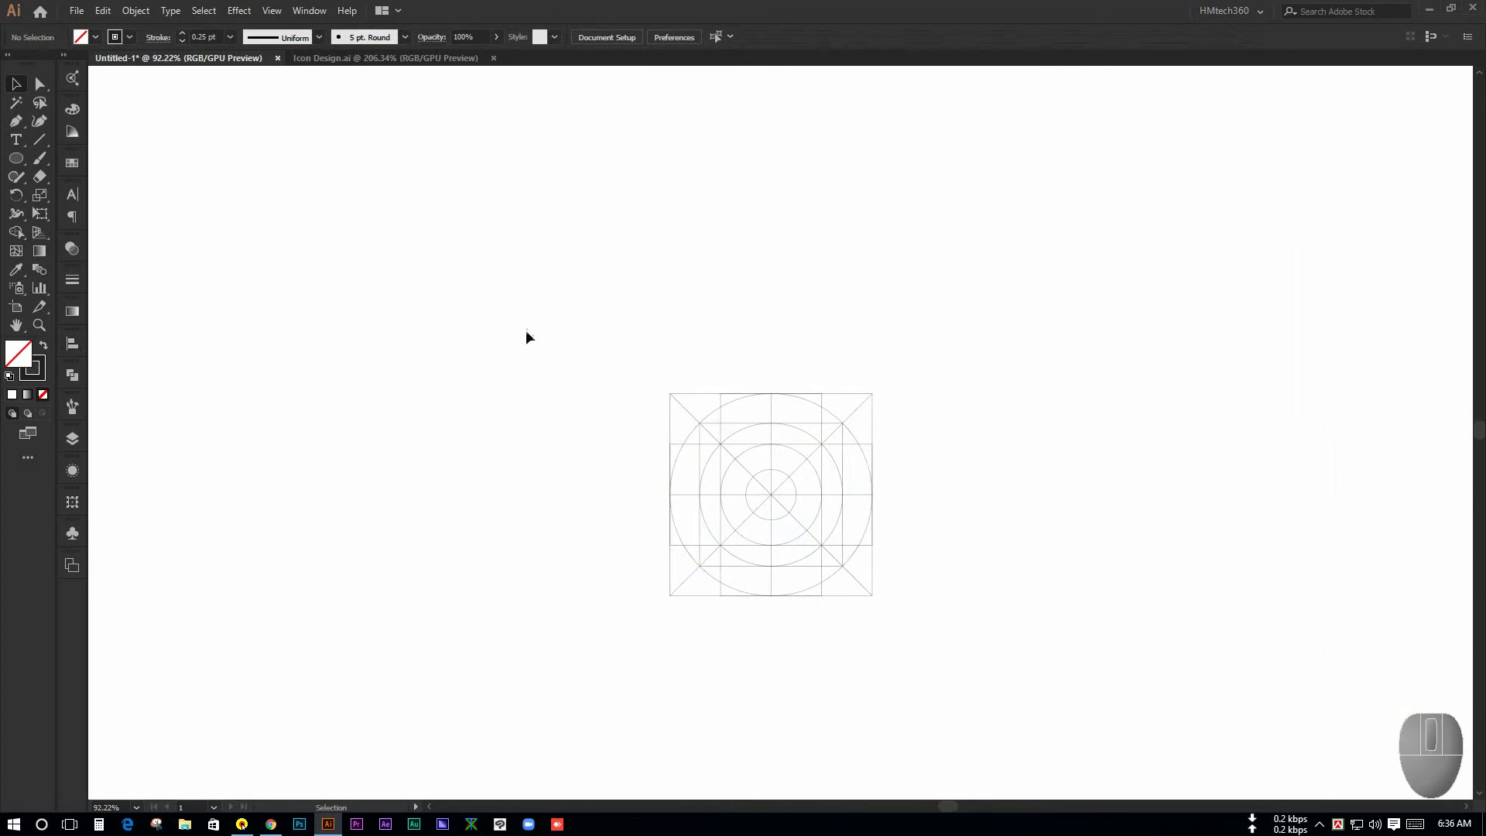
{"action": "left_click_drag", "start_coordinate": [497, 285], "coordinate": [1015, 652]}
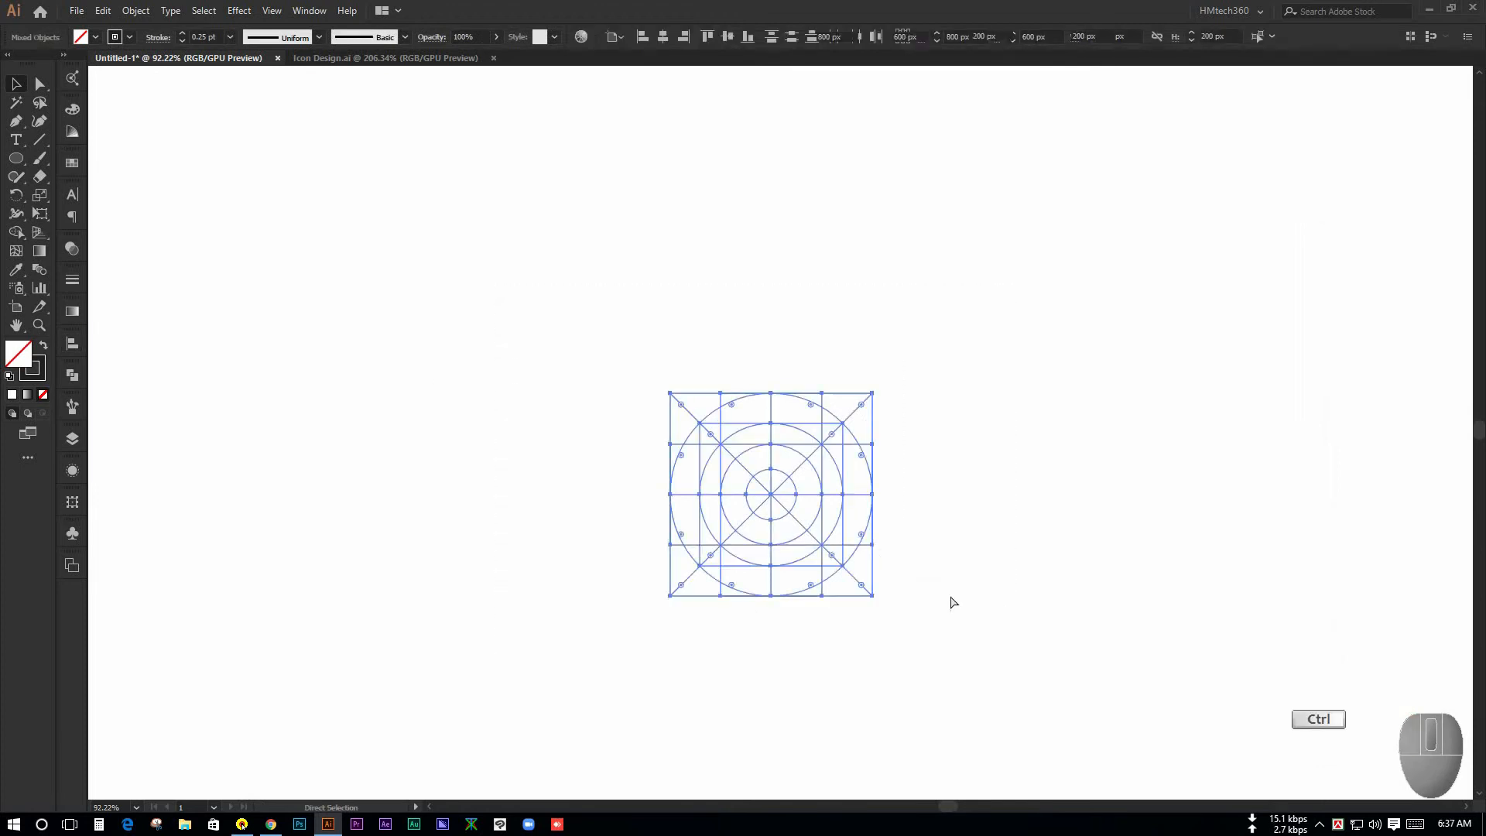
{"action": "key", "text": "ctrl+g"}
Move the grouped grid to the artboard's upper-left area, centred at about X 306 px, Y 274 px
{"action": "left_click_drag", "start_coordinate": [946, 558], "coordinate": [872, 511]}
{"action": "left_click_drag", "start_coordinate": [985, 493], "coordinate": [917, 442]}
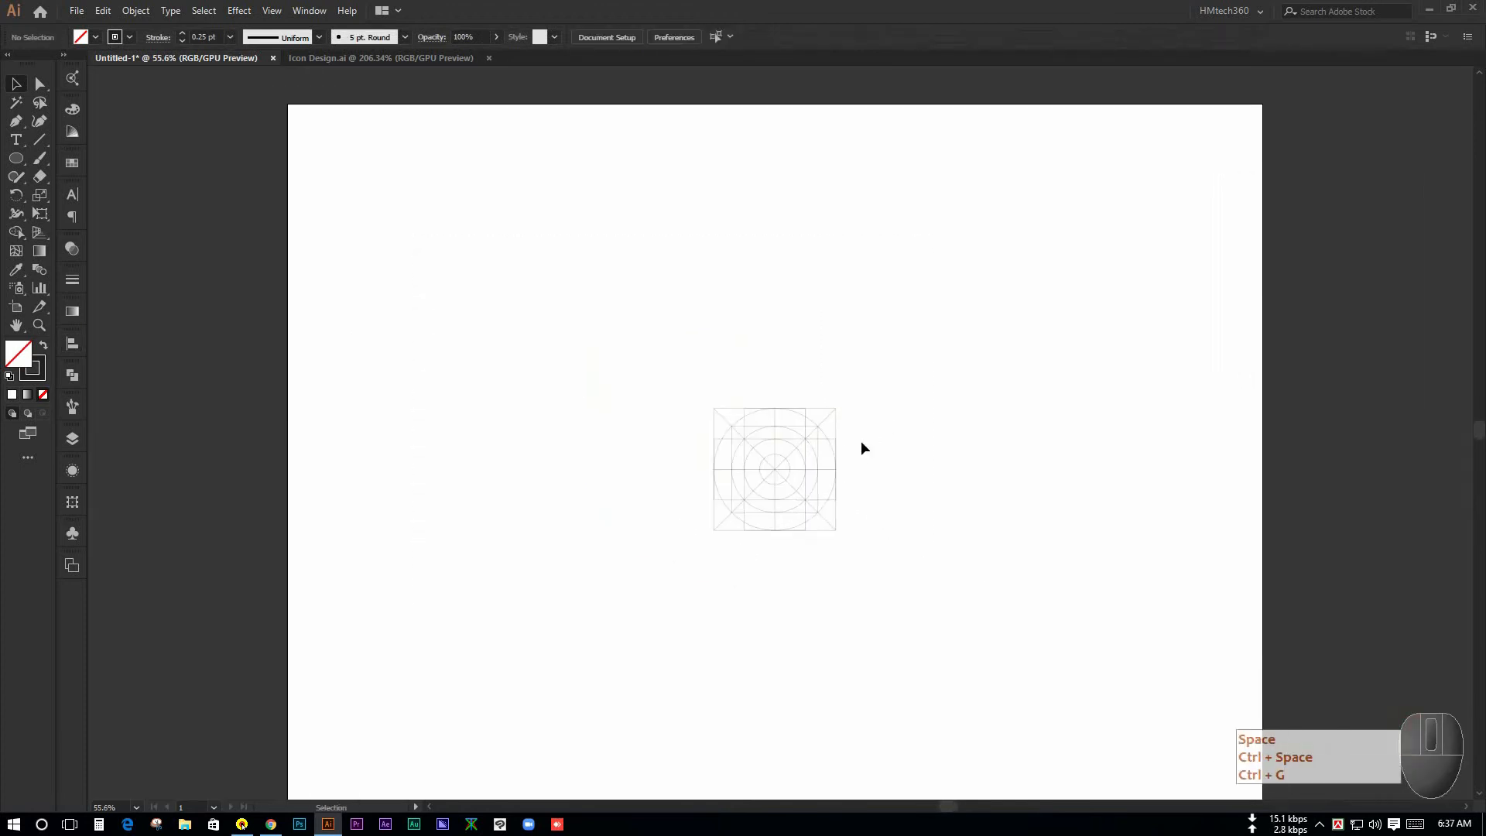
{"action": "left_click_drag", "start_coordinate": [766, 445], "coordinate": [444, 238]}
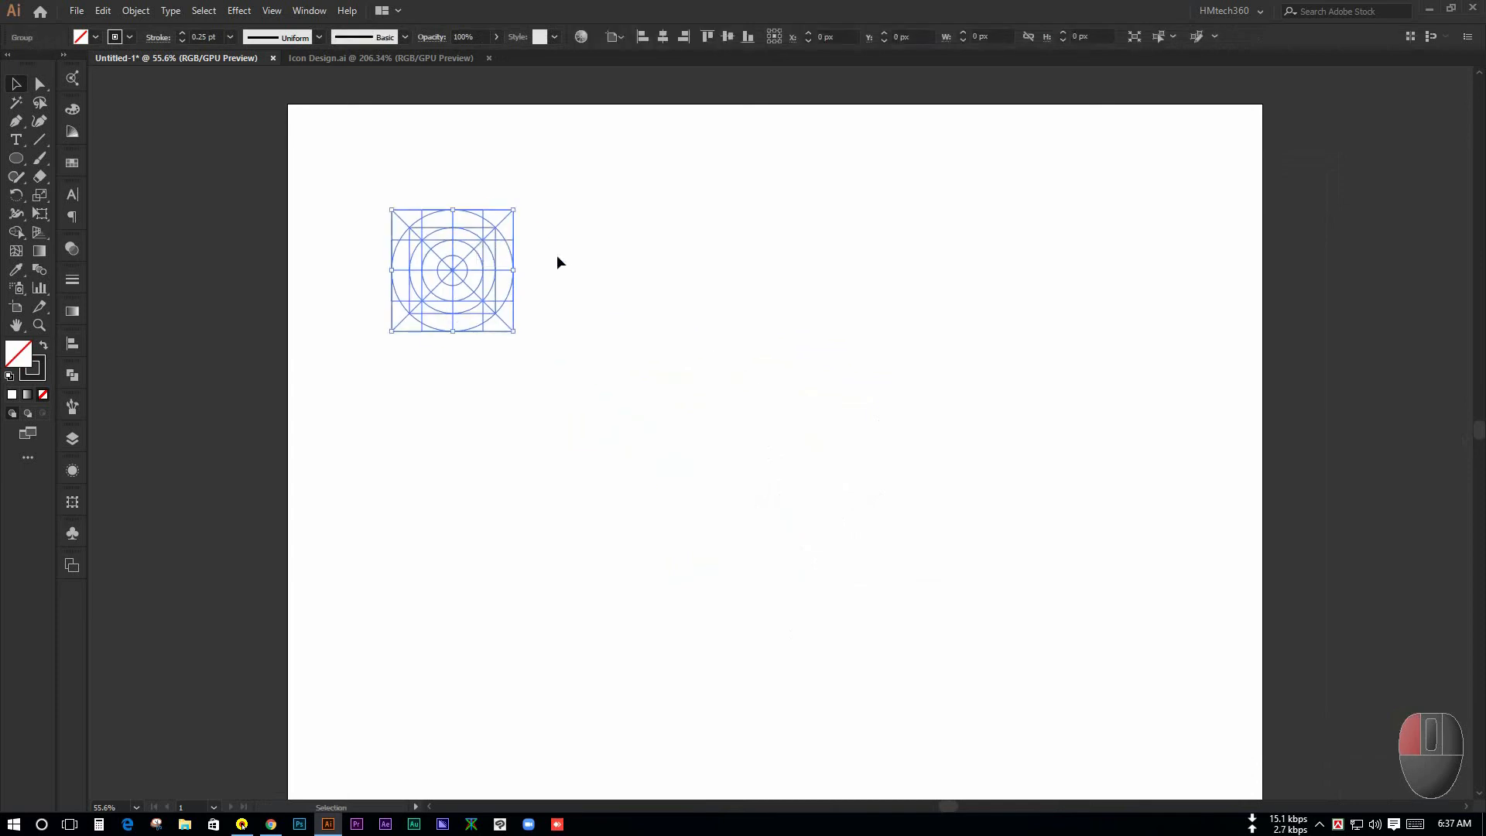
{"action": "left_click", "coordinate": [557, 256]}
Inspect the grouped grid at its new position and check the document's layer list
{"action": "left_click_drag", "start_coordinate": [573, 236], "coordinate": [781, 329]}
{"action": "left_click_drag", "start_coordinate": [557, 288], "coordinate": [736, 328]}
{"action": "left_click_drag", "start_coordinate": [486, 290], "coordinate": [528, 289]}
{"action": "left_click", "coordinate": [690, 294]}
{"action": "left_click_drag", "start_coordinate": [636, 301], "coordinate": [740, 323]}
{"action": "left_click_drag", "start_coordinate": [906, 214], "coordinate": [347, 648]}
{"action": "left_click", "coordinate": [441, 648]}
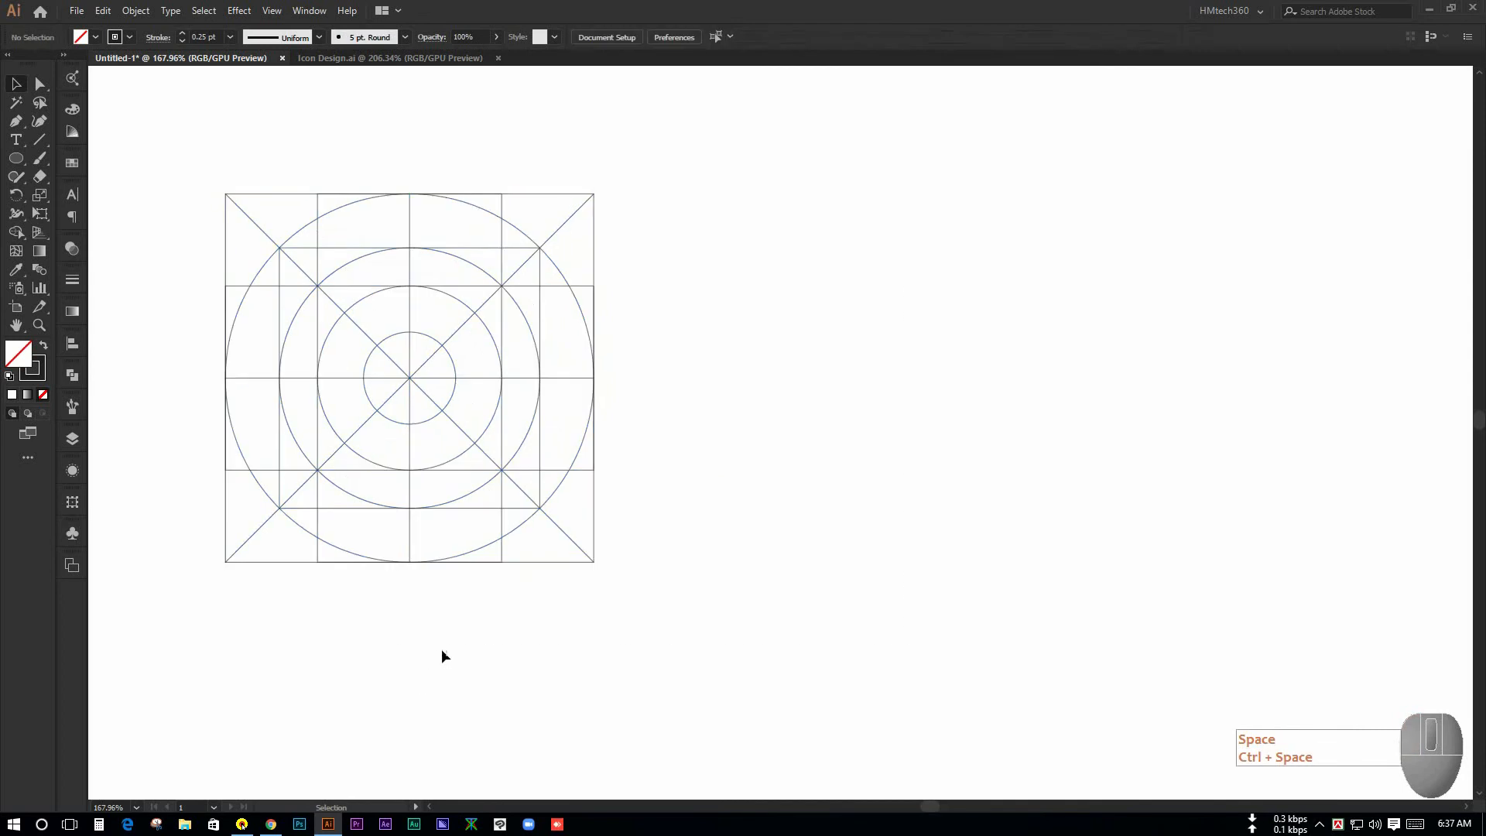
{"action": "left_click", "coordinate": [455, 563]}
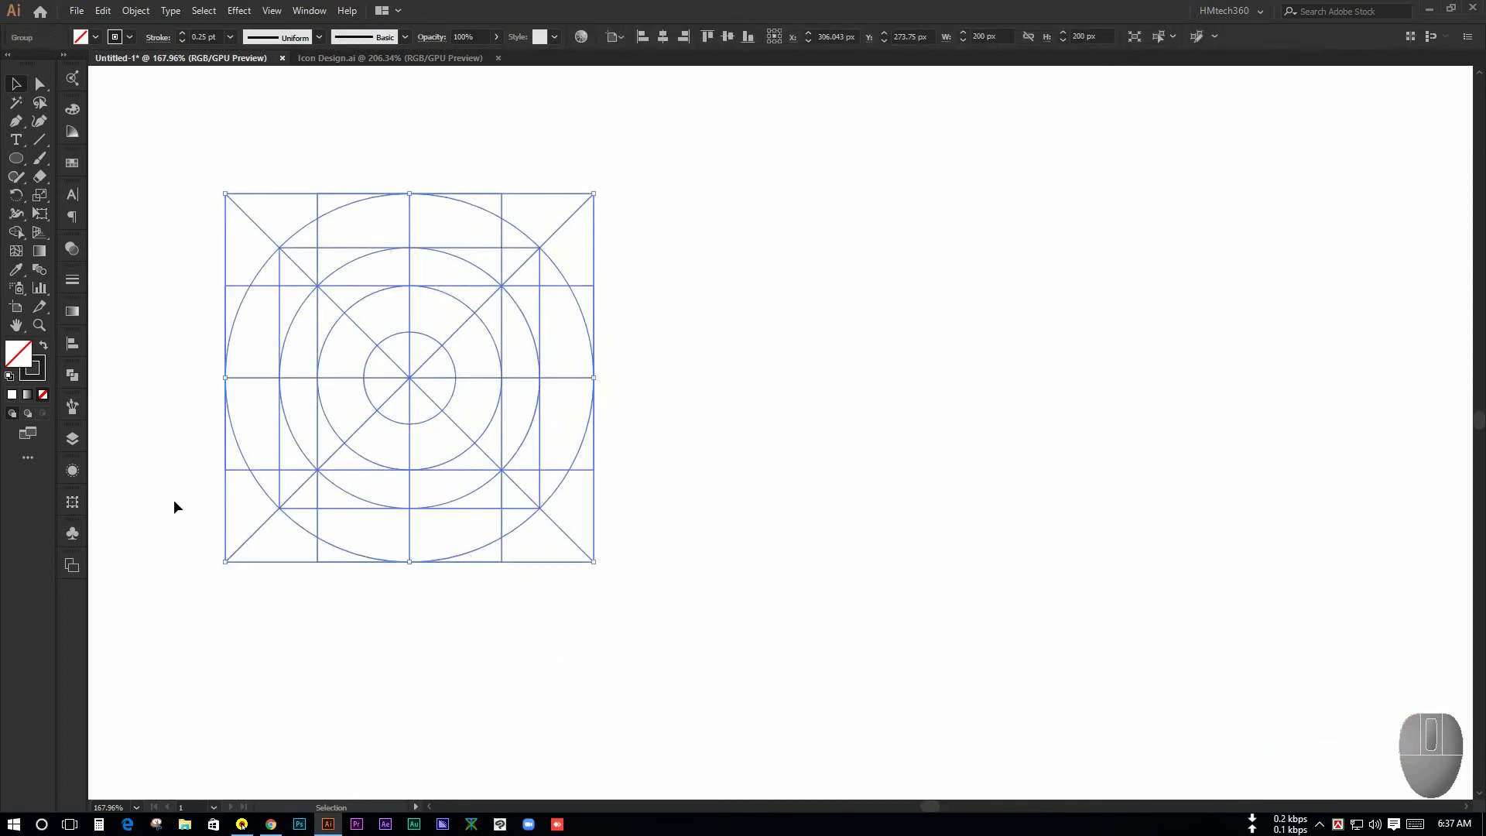
{"action": "left_click", "coordinate": [72, 447]}
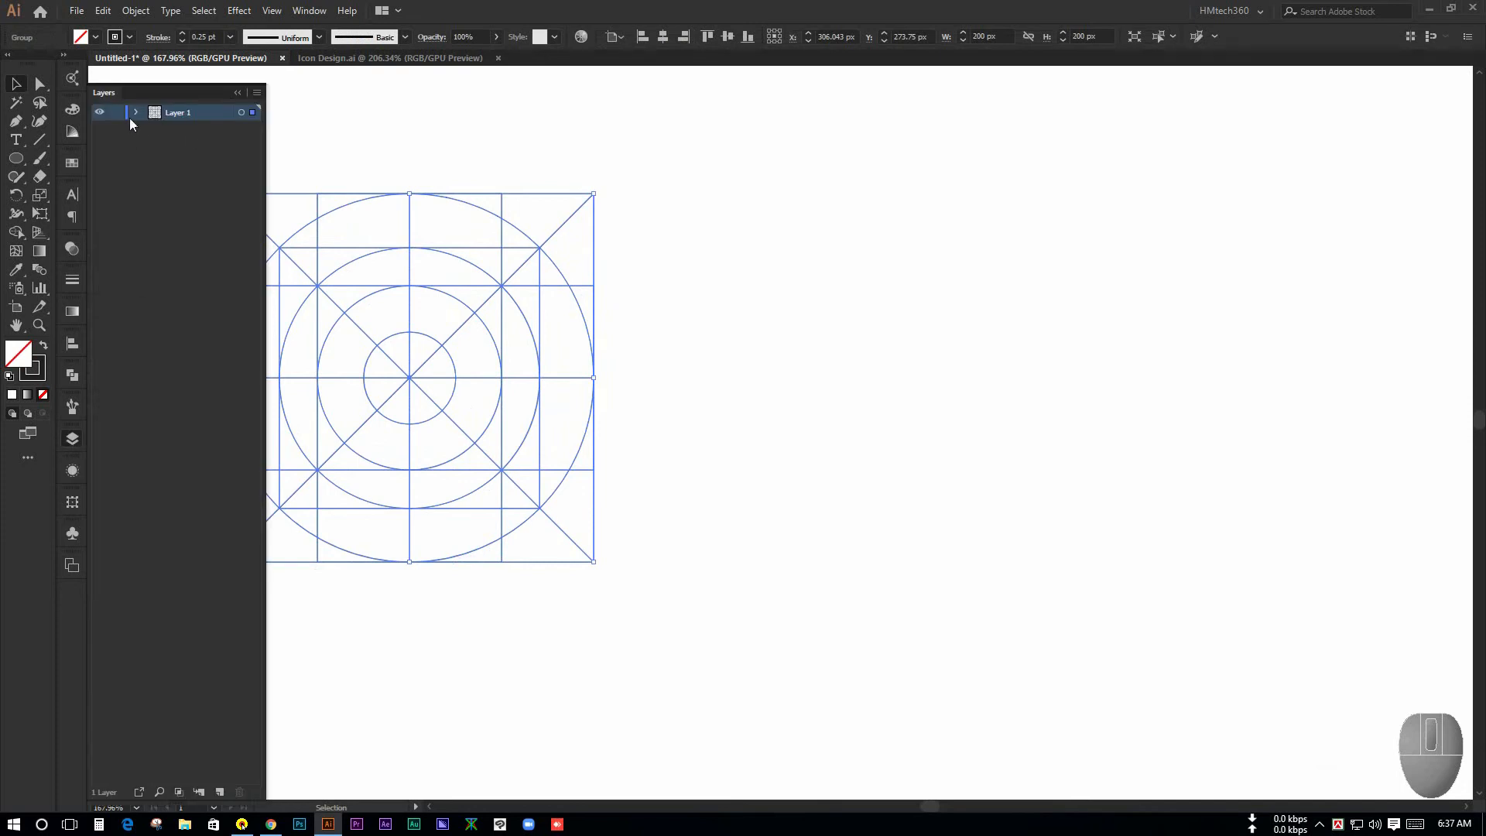
{"action": "left_click", "coordinate": [238, 92]}
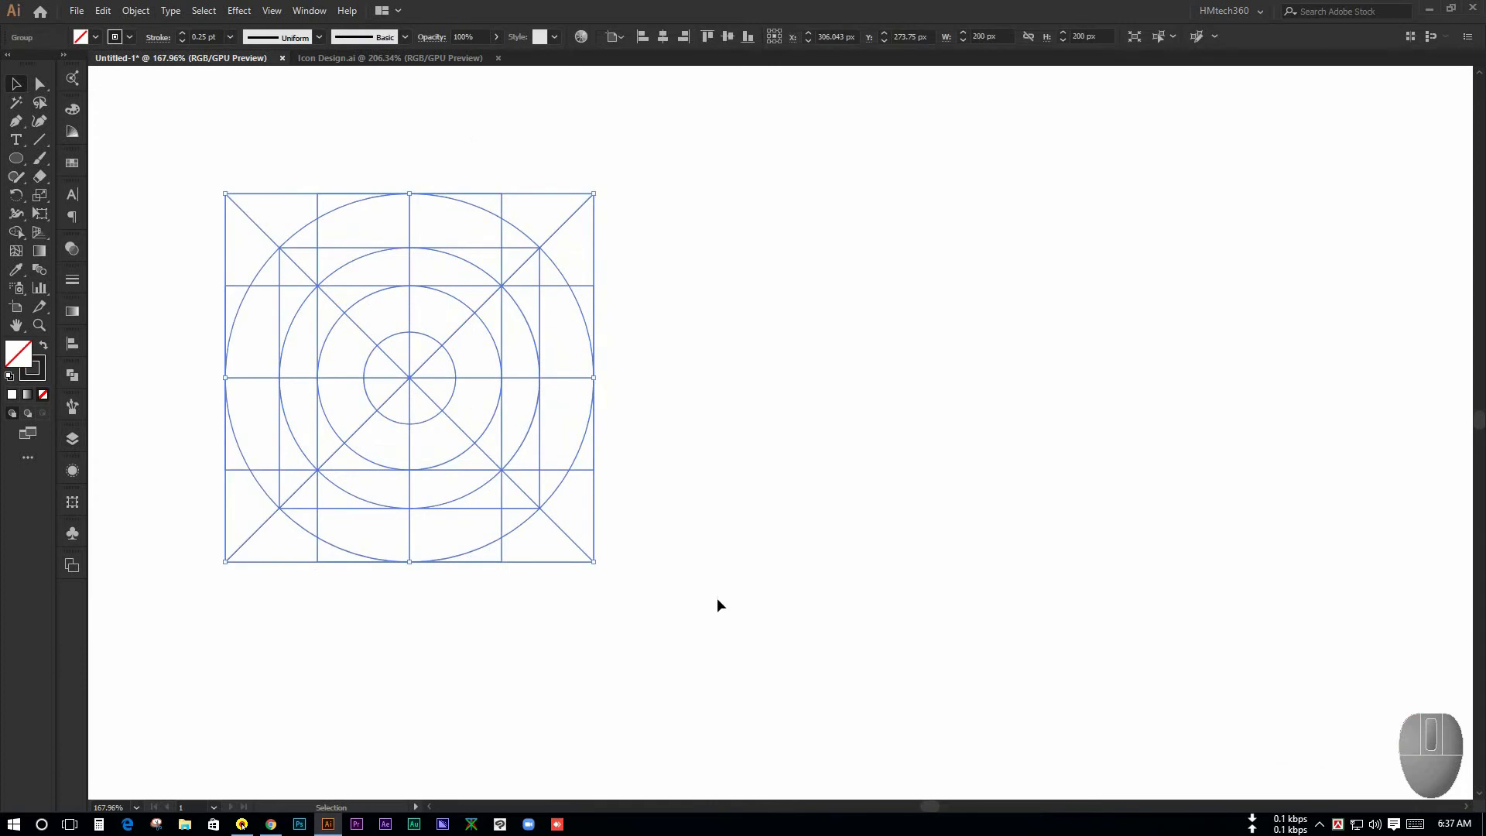
{"action": "left_click", "coordinate": [552, 642]}
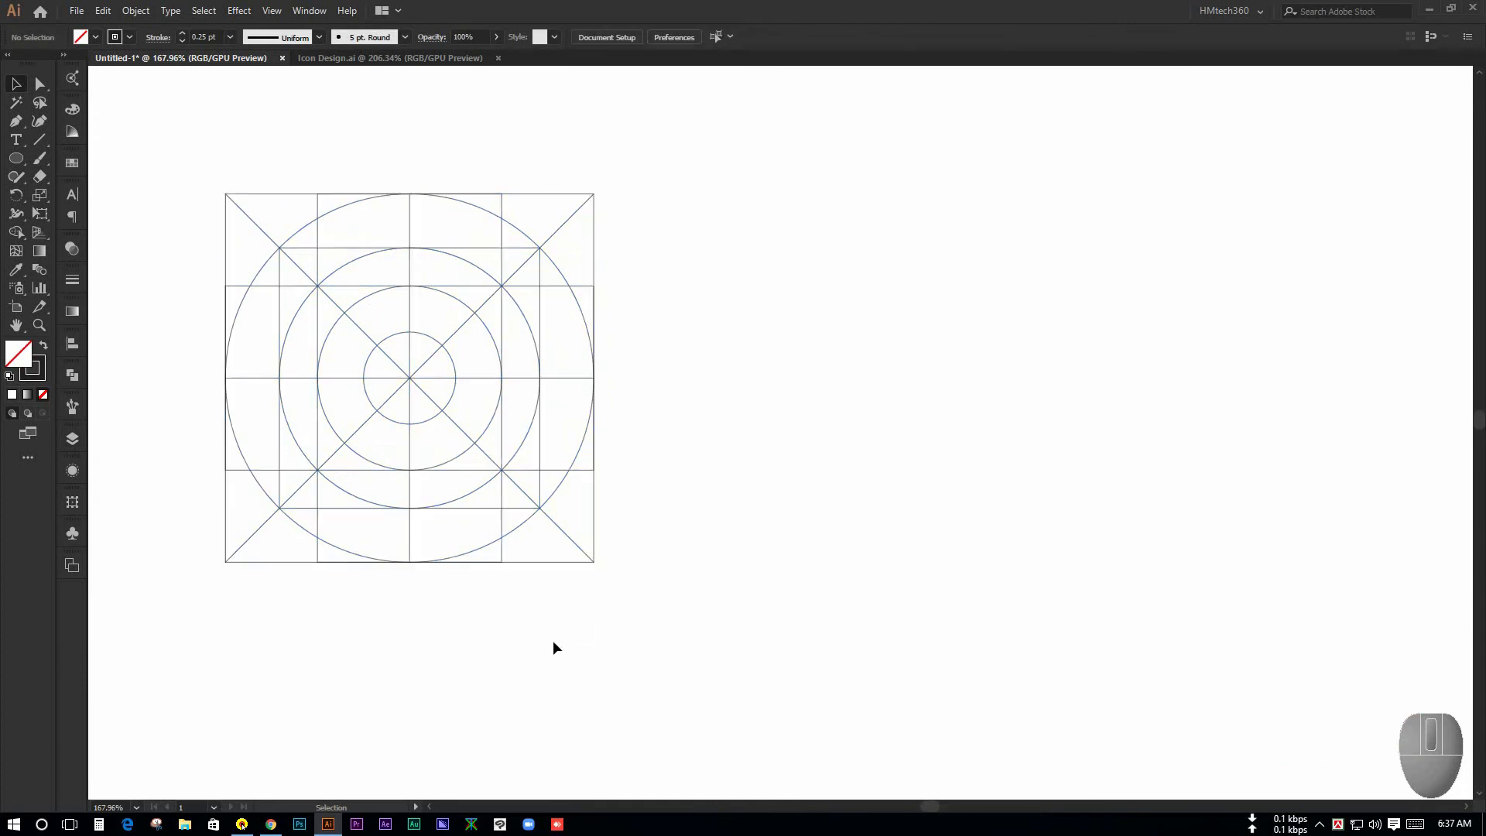
{"action": "left_click", "coordinate": [389, 400]}
{"action": "left_click", "coordinate": [713, 438]}
{"action": "left_click_drag", "start_coordinate": [909, 426], "coordinate": [669, 391]}
{"action": "left_click_drag", "start_coordinate": [1007, 429], "coordinate": [610, 315]}
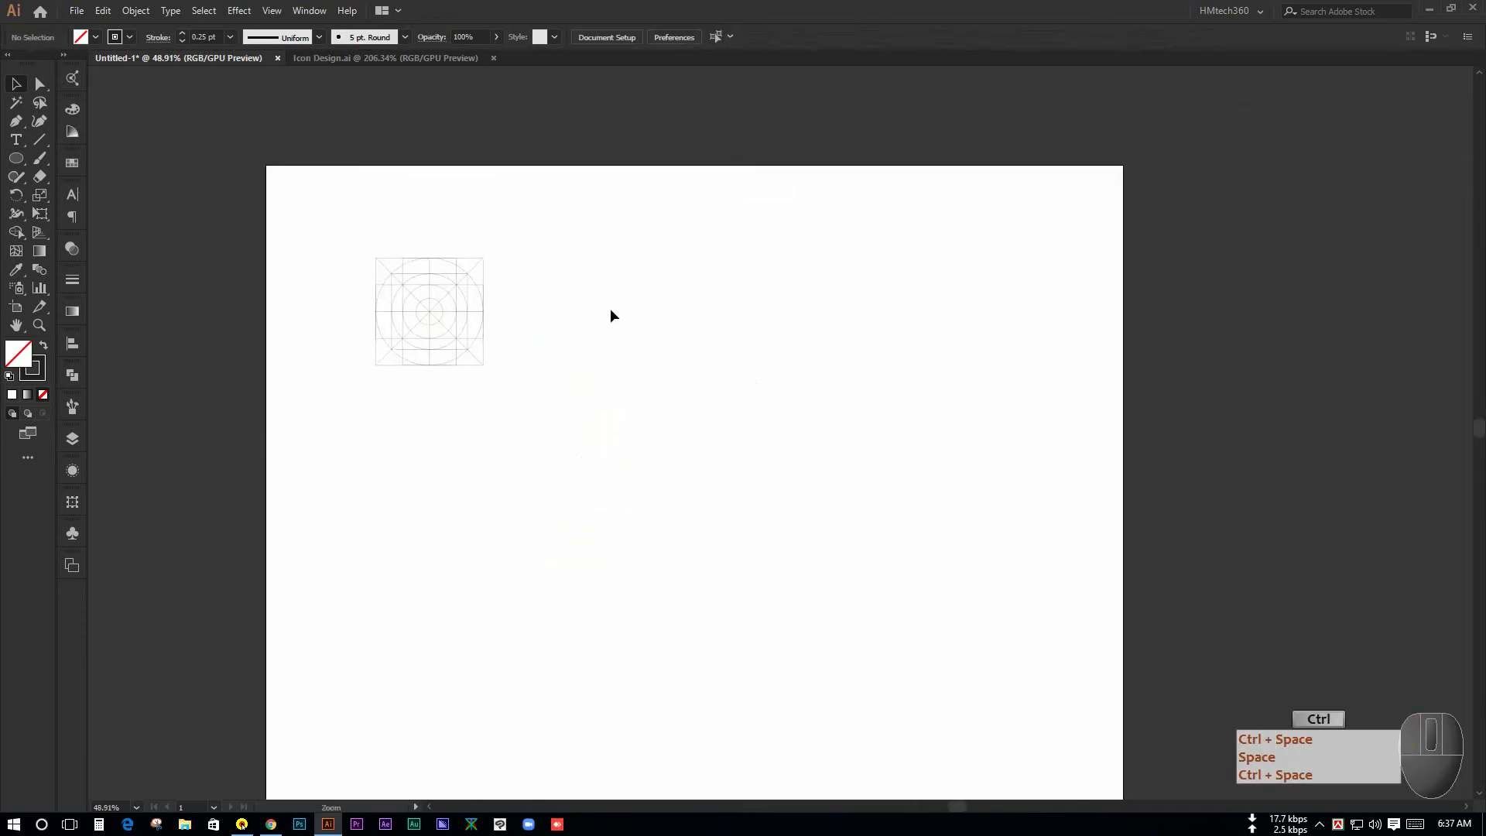
Duplicate the grid horizontally to the right about 476 px, and repeat the copy for a row of three grids
{"action": "left_click", "coordinate": [435, 316]}
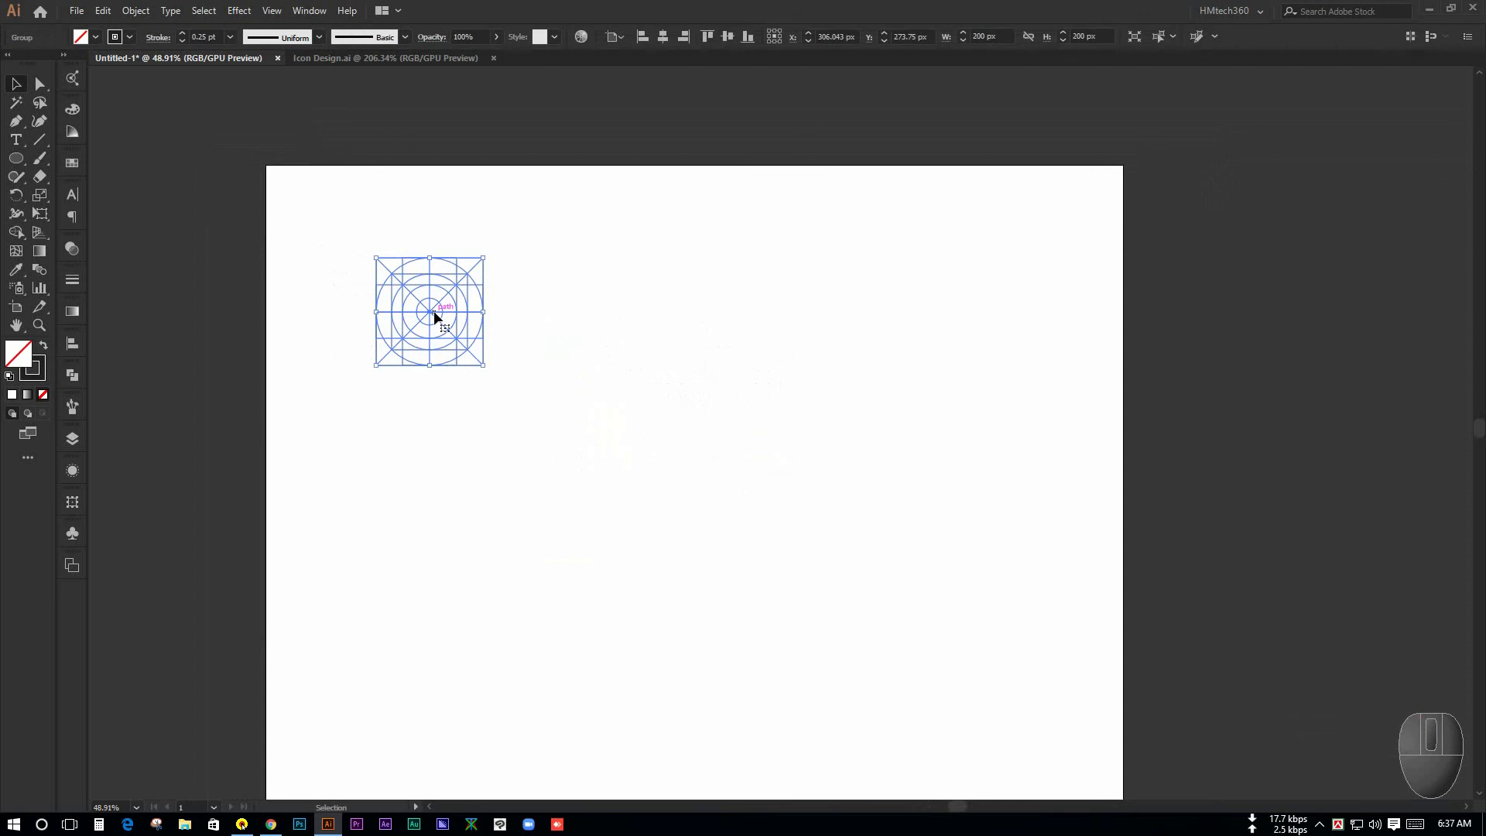
{"action": "left_click_drag", "start_coordinate": [435, 315], "coordinate": [690, 316]}
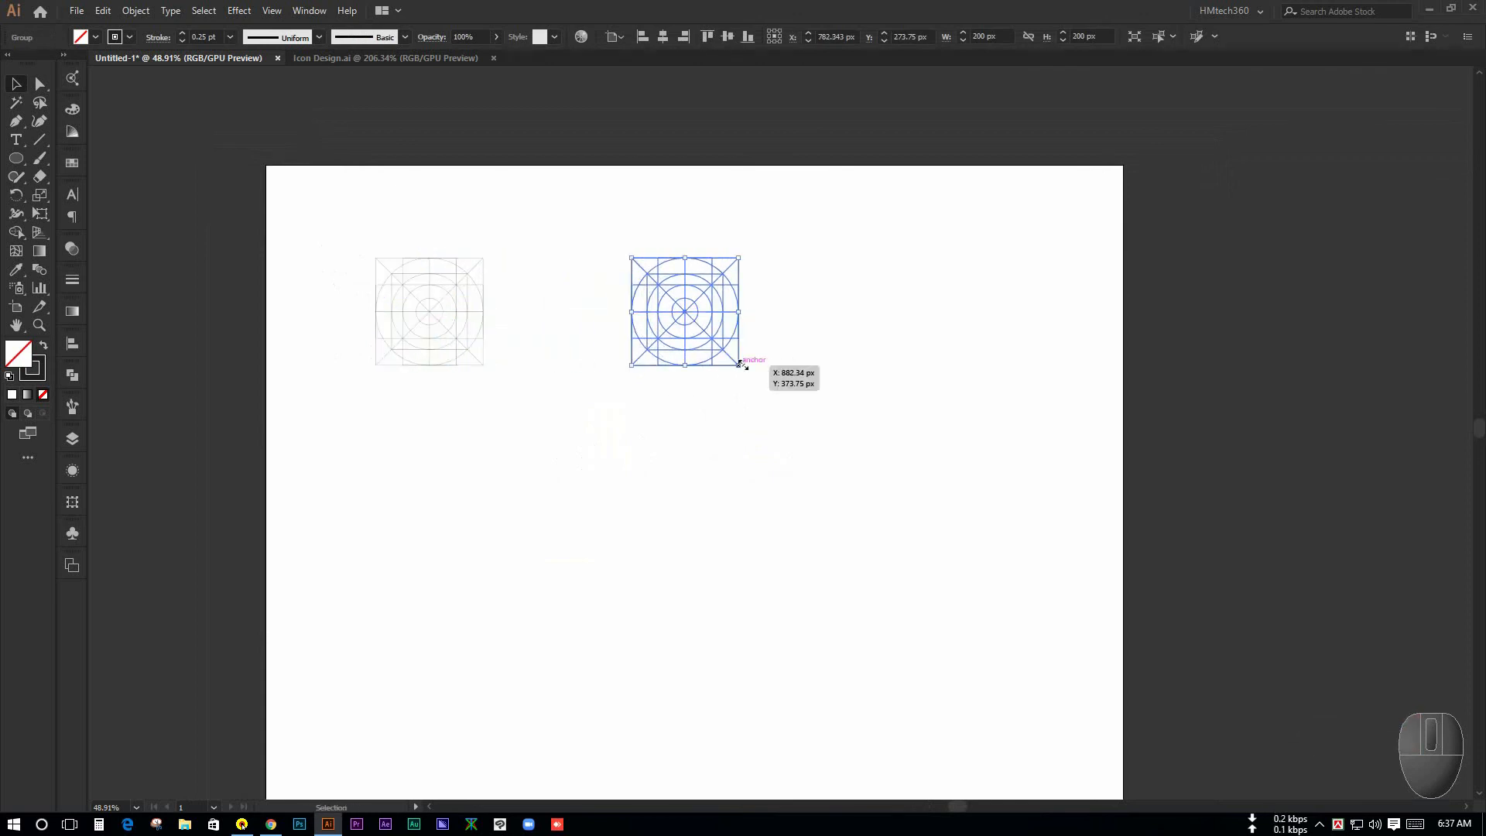
{"action": "key", "text": "ctrl+d"}
Shift the row of three grids slightly up and duplicate it straight down twice, making three evenly spaced rows
{"action": "left_click_drag", "start_coordinate": [283, 216], "coordinate": [928, 445]}
{"action": "left_click_drag", "start_coordinate": [565, 431], "coordinate": [577, 371]}
{"action": "left_click_drag", "start_coordinate": [454, 242], "coordinate": [461, 412]}
{"action": "key", "text": "ctrl+d"}
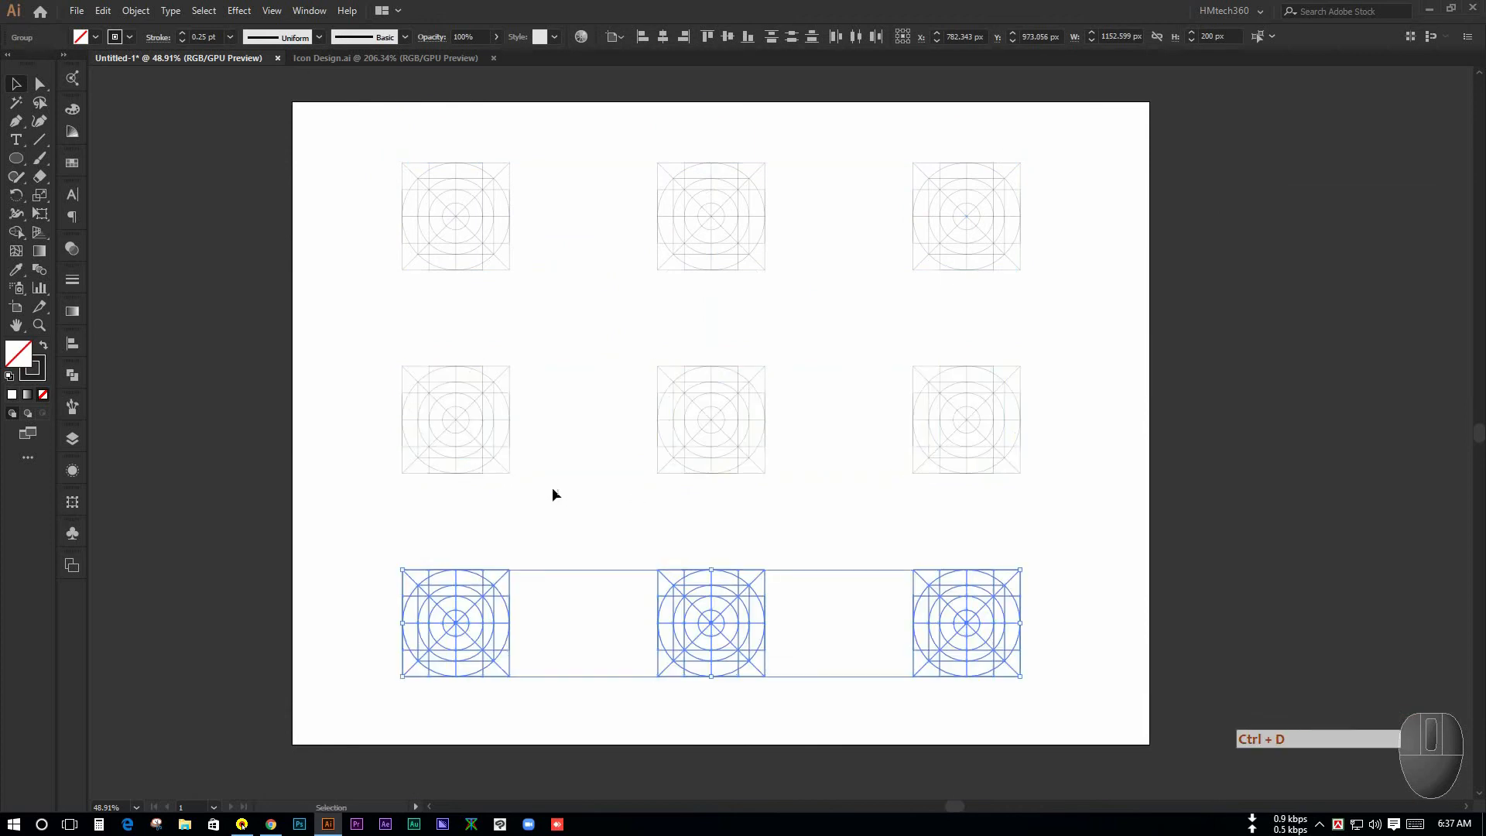
{"action": "left_click", "coordinate": [469, 489]}
{"action": "left_click_drag", "start_coordinate": [307, 186], "coordinate": [1147, 660]}
{"action": "left_click", "coordinate": [1121, 591]}
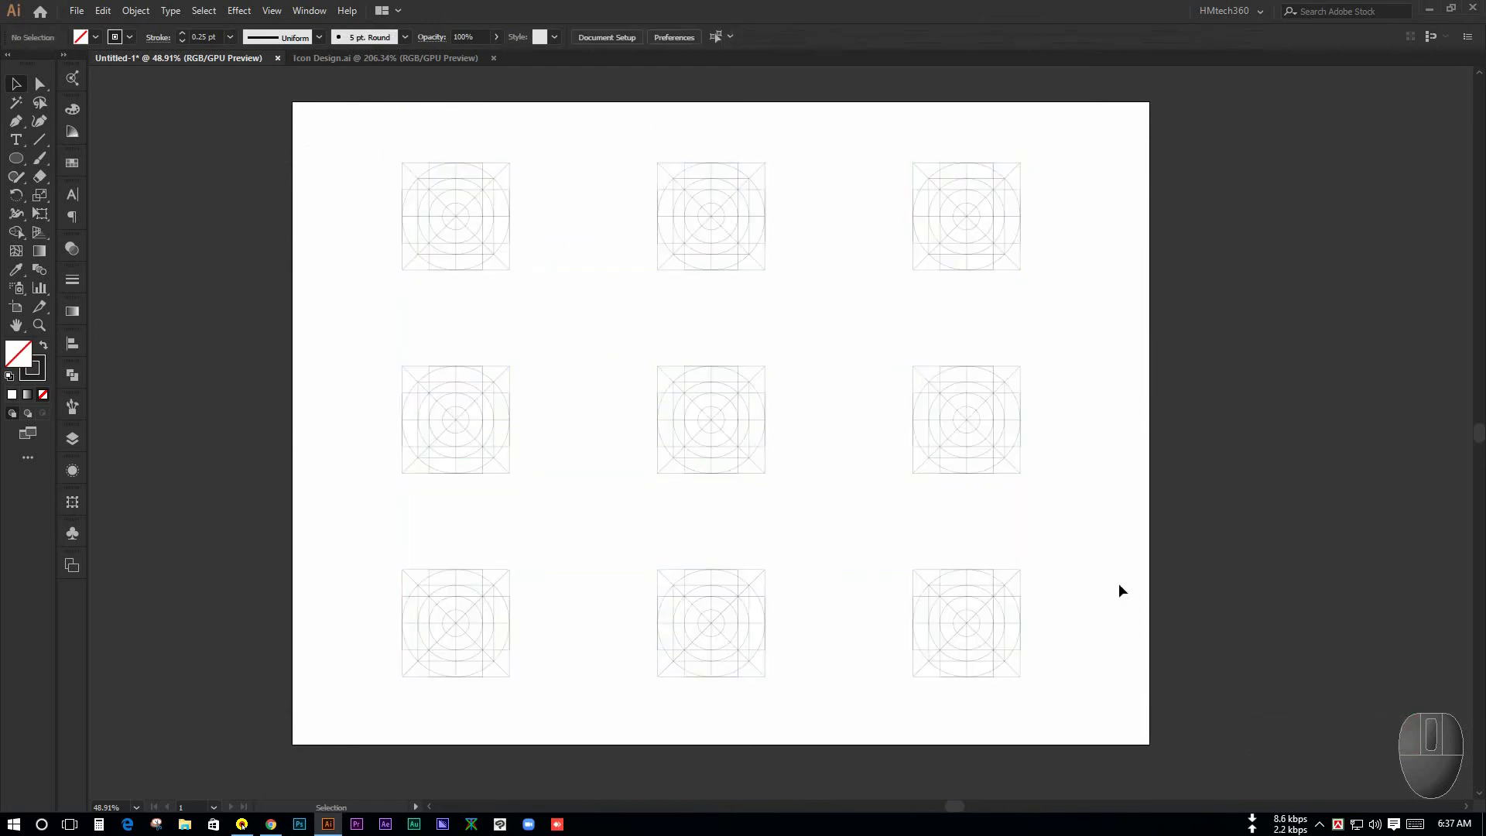
Lock Layer 1 containing the grids and add a new layer for the icons
{"action": "left_click", "coordinate": [73, 438]}
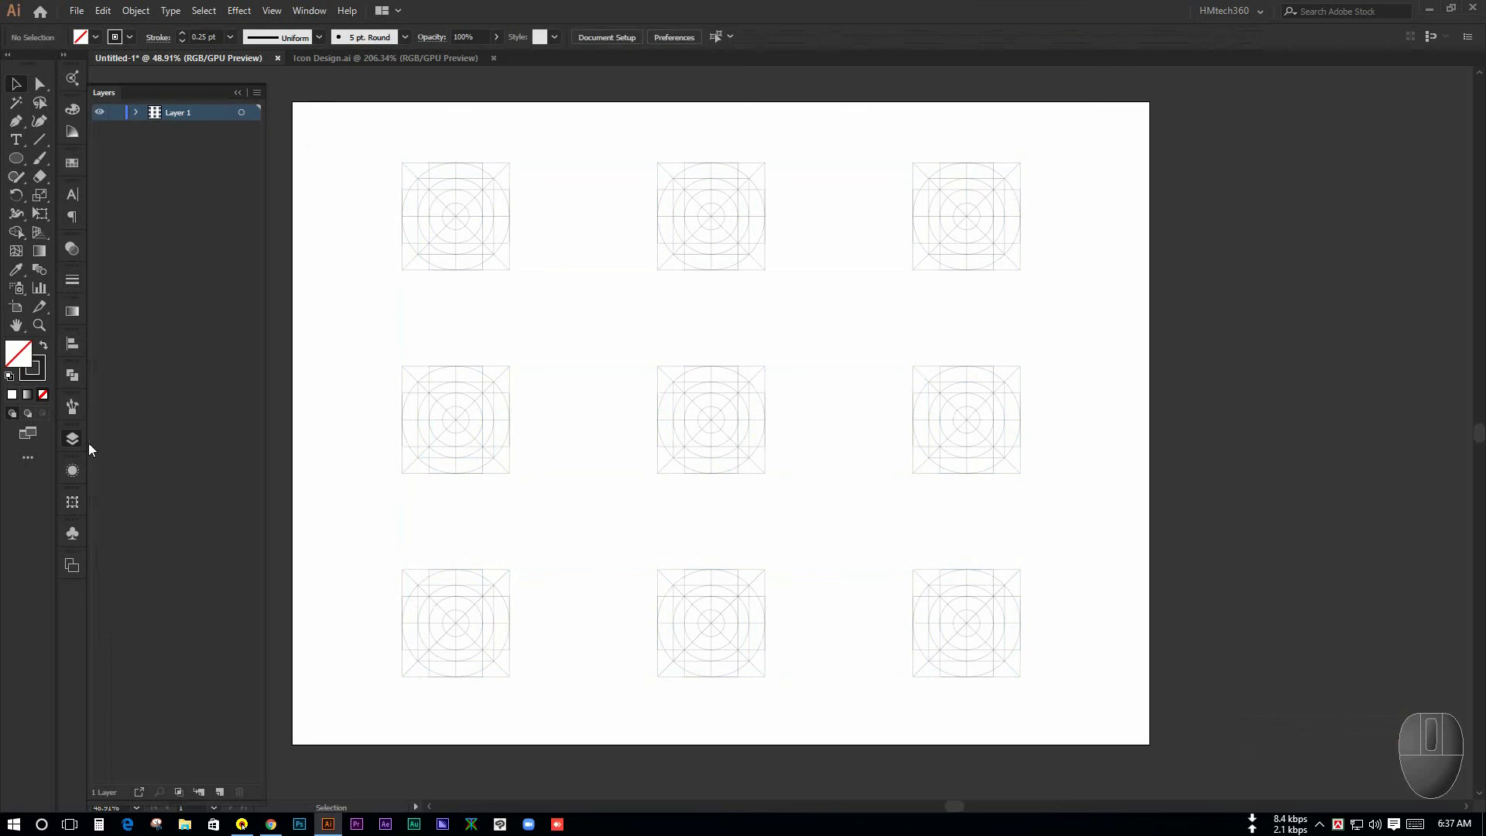
{"action": "left_click", "coordinate": [116, 112]}
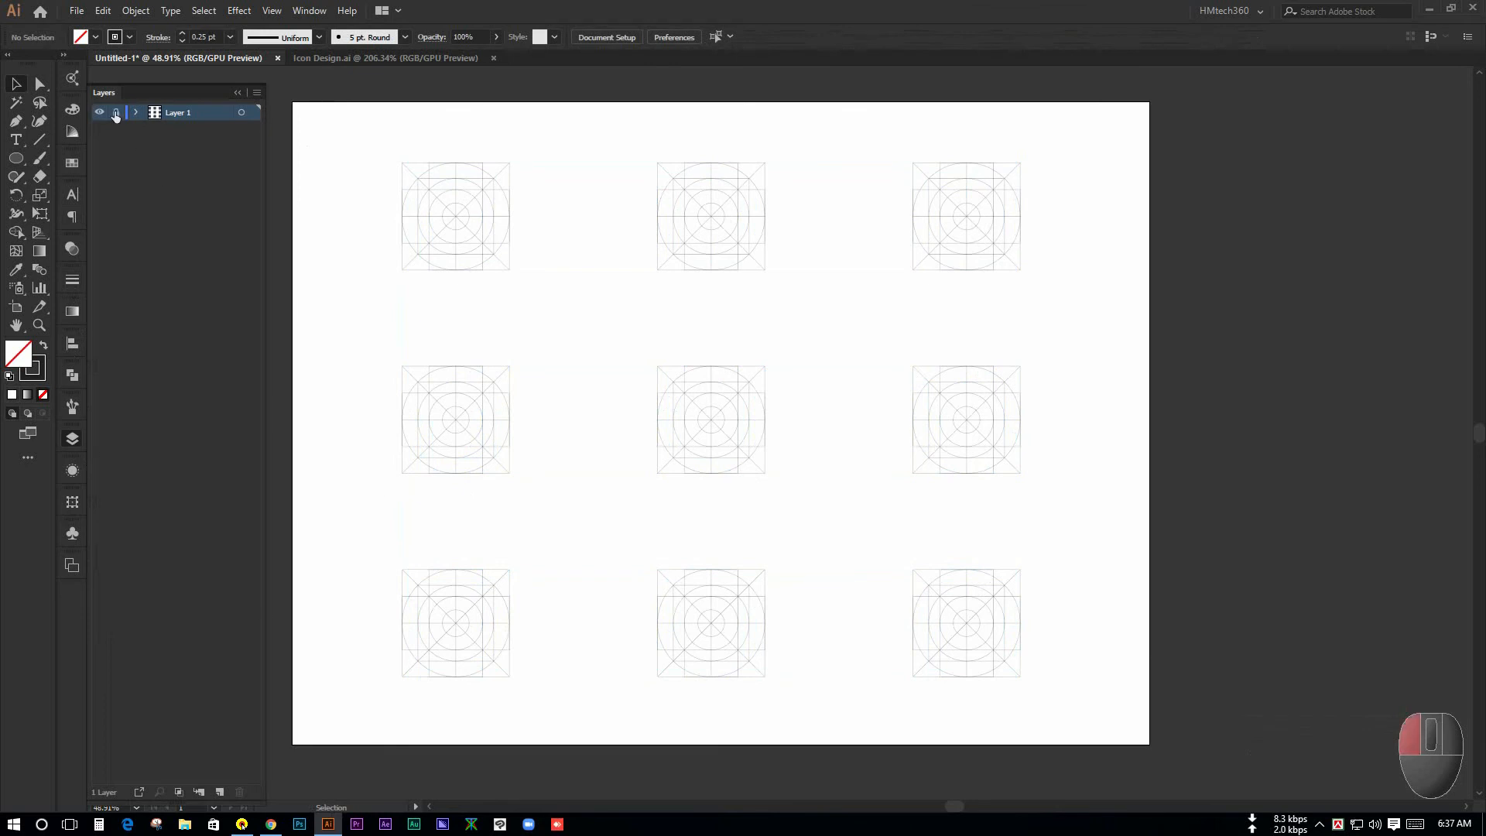
{"action": "left_click", "coordinate": [218, 791]}
{"action": "left_click", "coordinate": [236, 93]}
Switch to Chrome to study the thin line business icon set as reference, and return to Illustrator
{"action": "left_click_drag", "start_coordinate": [490, 229], "coordinate": [636, 537]}
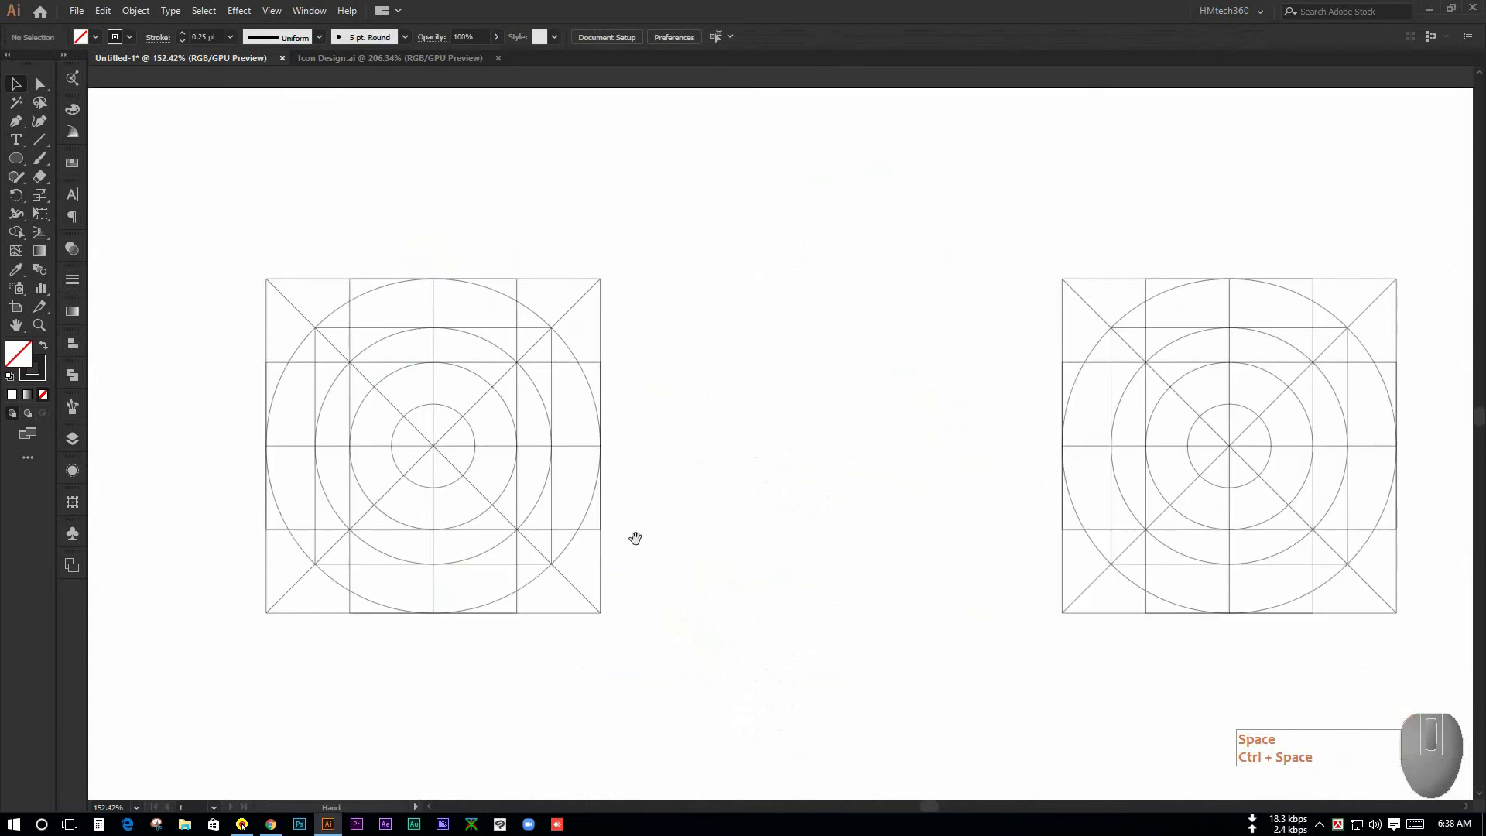
{"action": "left_click", "coordinate": [484, 441]}
{"action": "left_click_drag", "start_coordinate": [698, 495], "coordinate": [616, 475]}
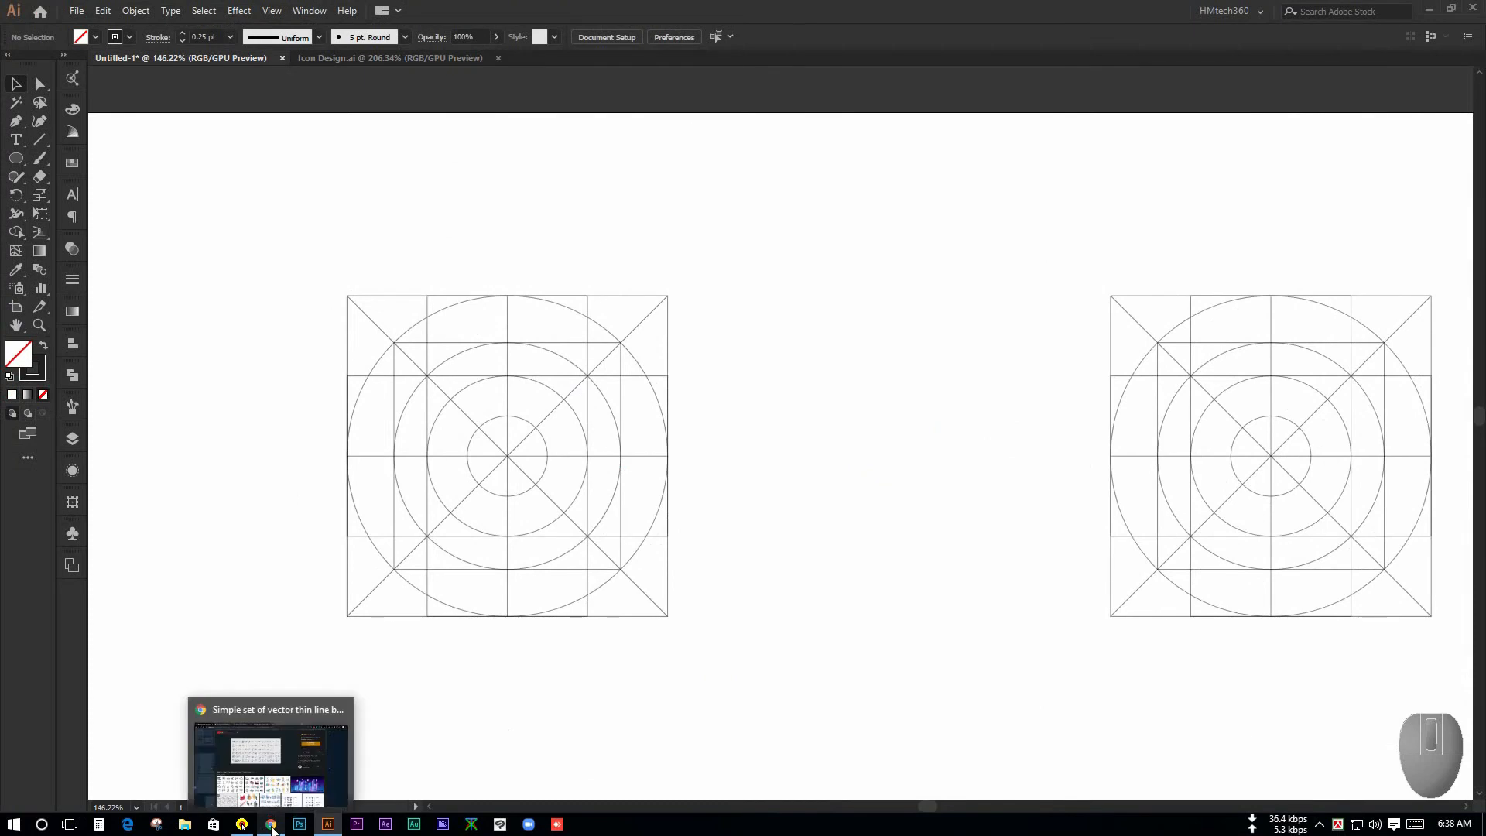
{"action": "left_click", "coordinate": [272, 829]}
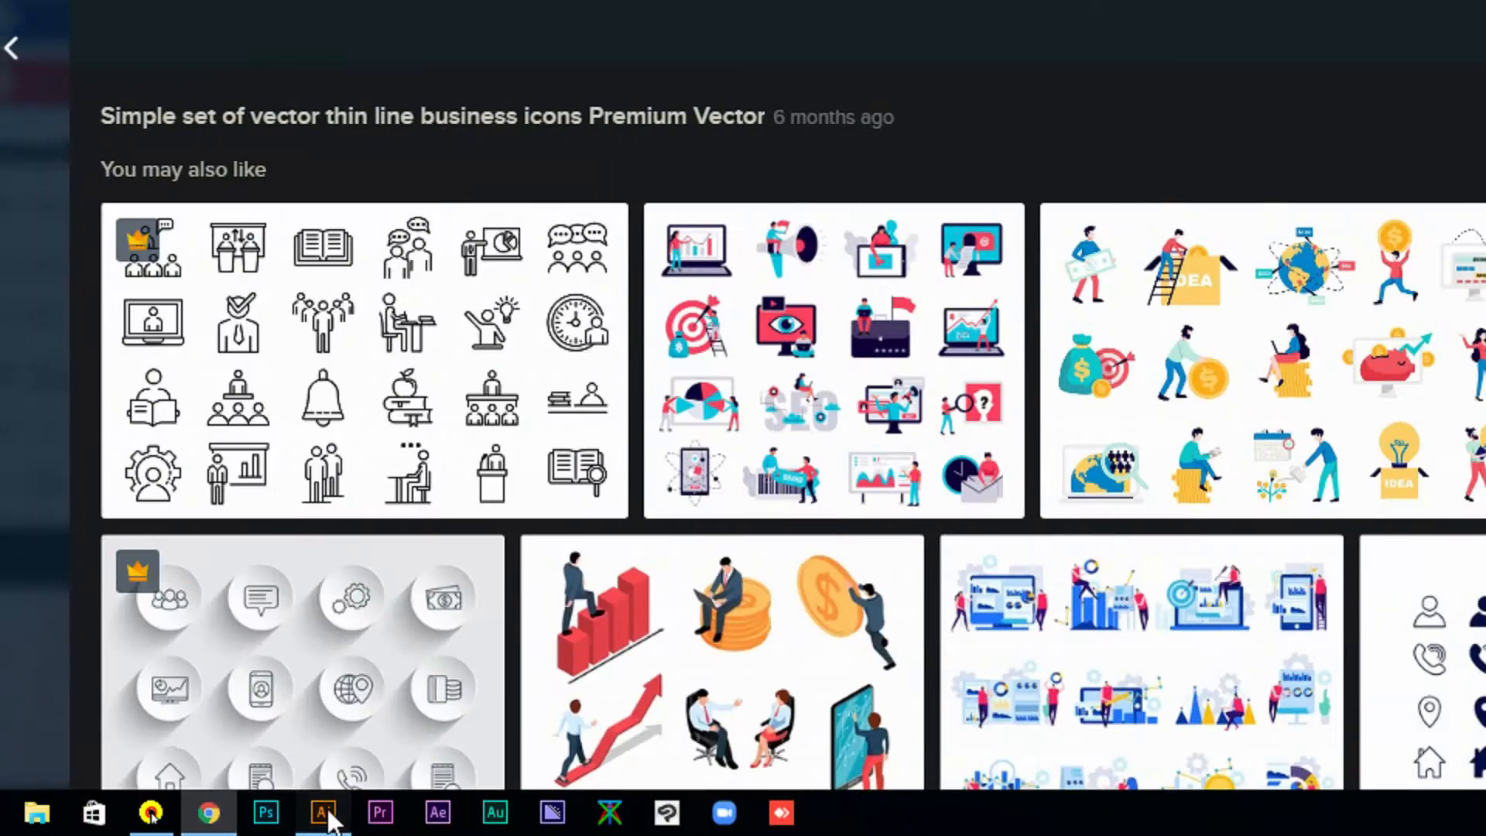
{"action": "left_click", "coordinate": [325, 816]}
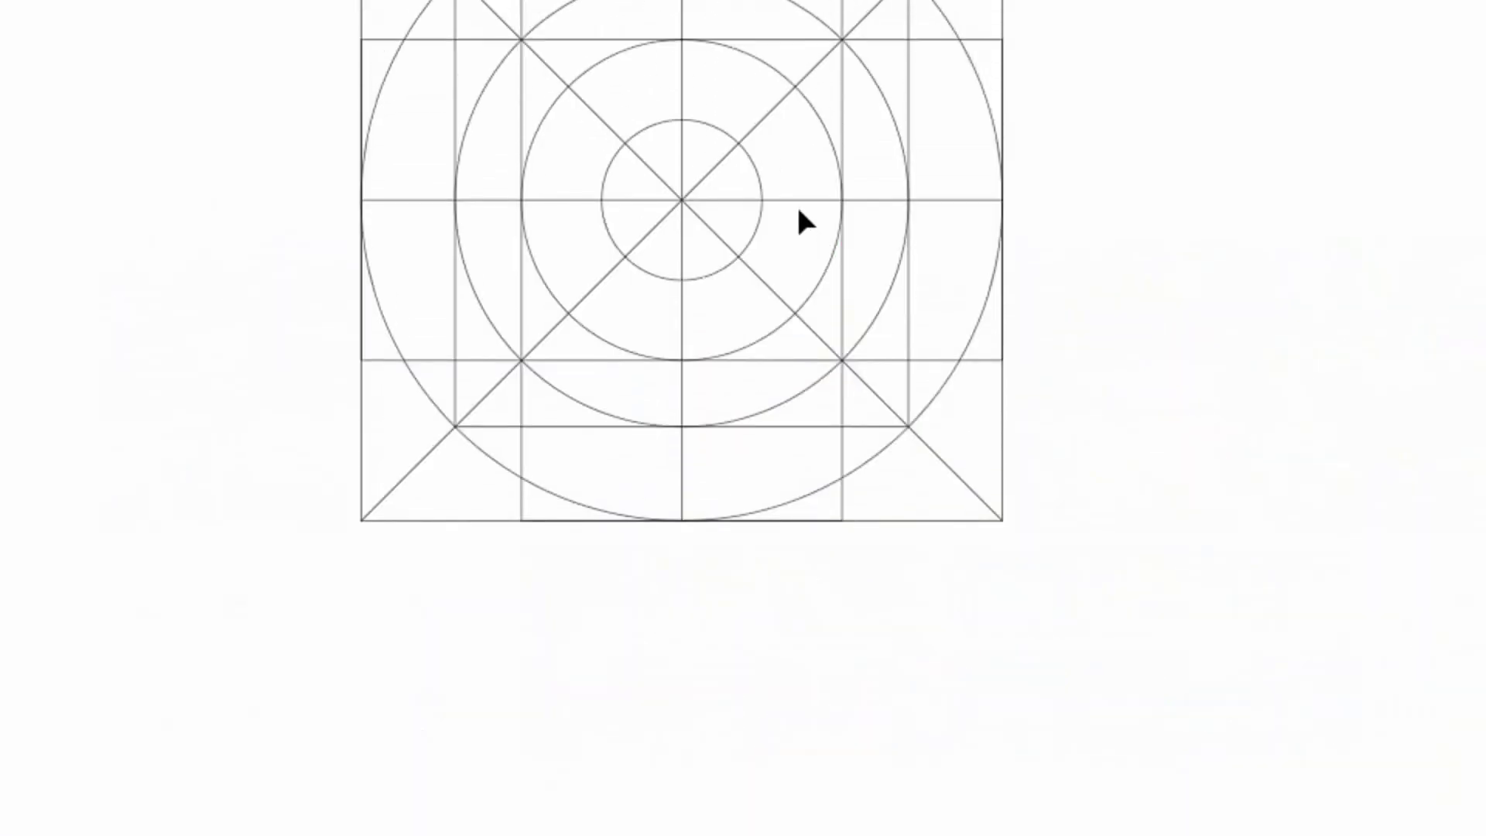
Draw a circle of 141.42 px with the Ellipse tool from the first grid's centre, matching its second-largest circle
{"action": "left_click", "coordinate": [689, 249], "text": "ctrl"}
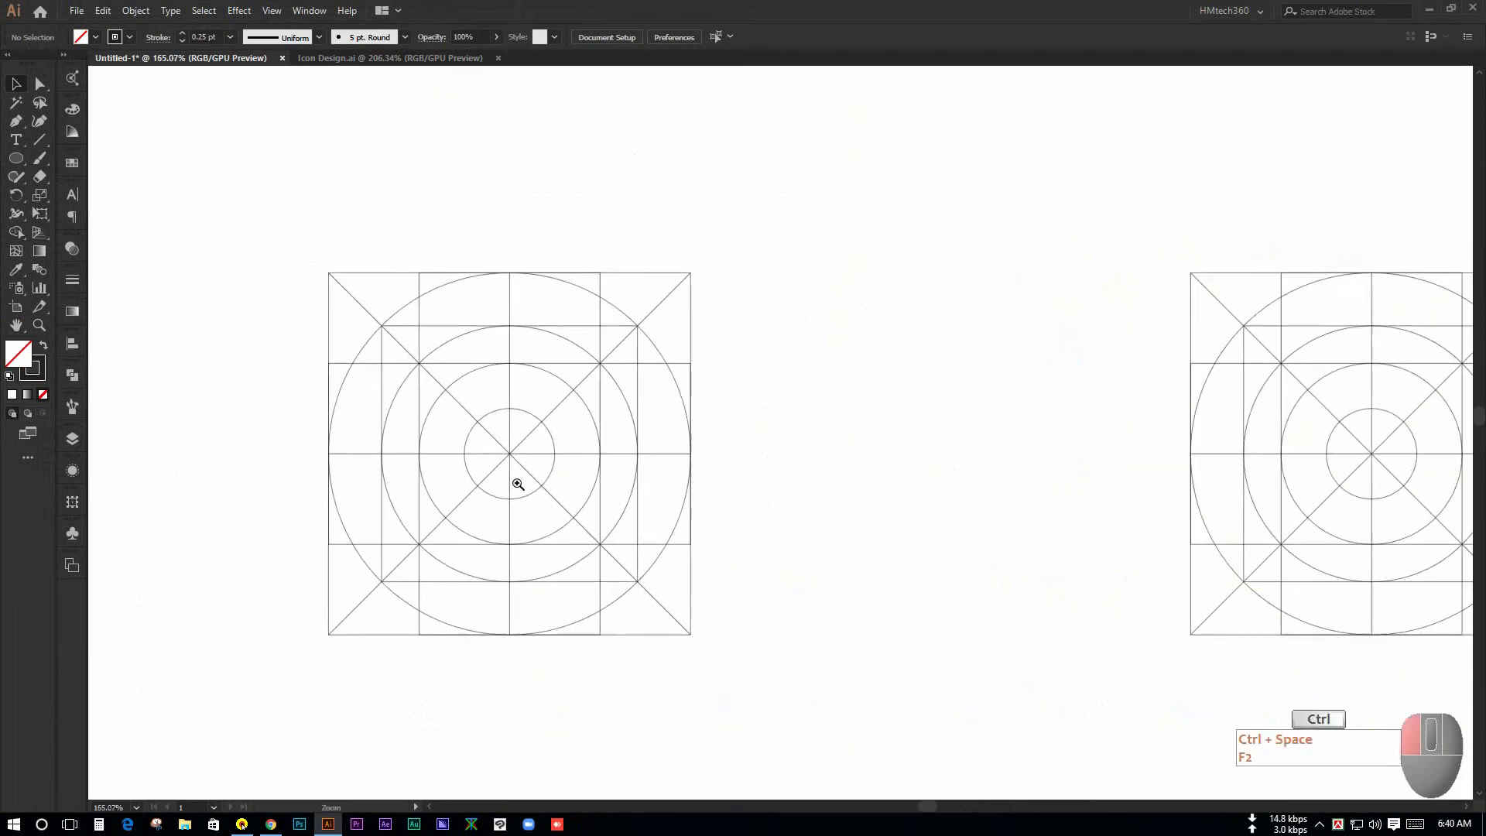
{"action": "left_click_drag", "start_coordinate": [518, 484], "coordinate": [502, 475]}
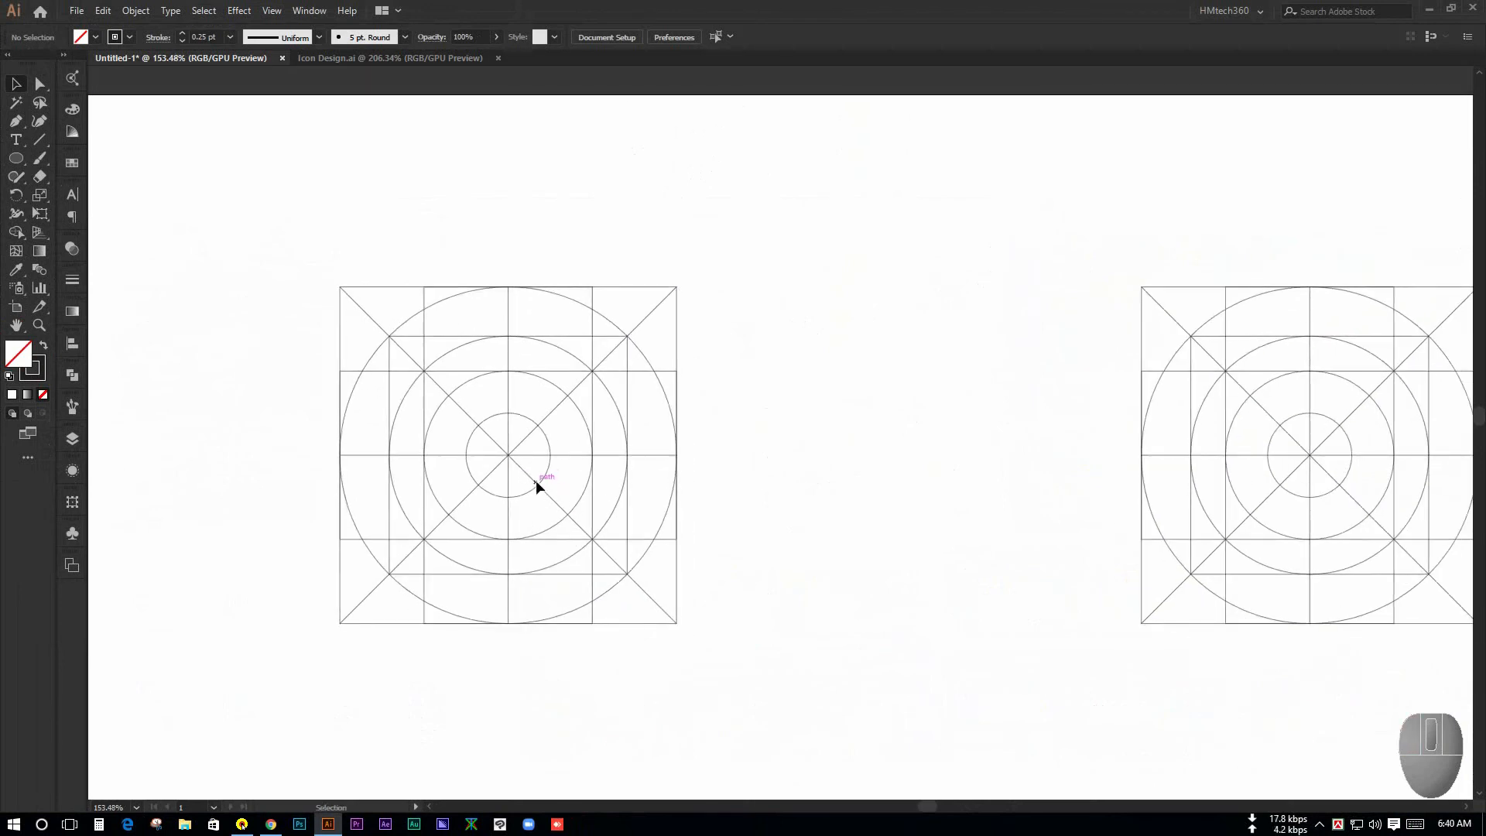
{"action": "left_click", "coordinate": [16, 158]}
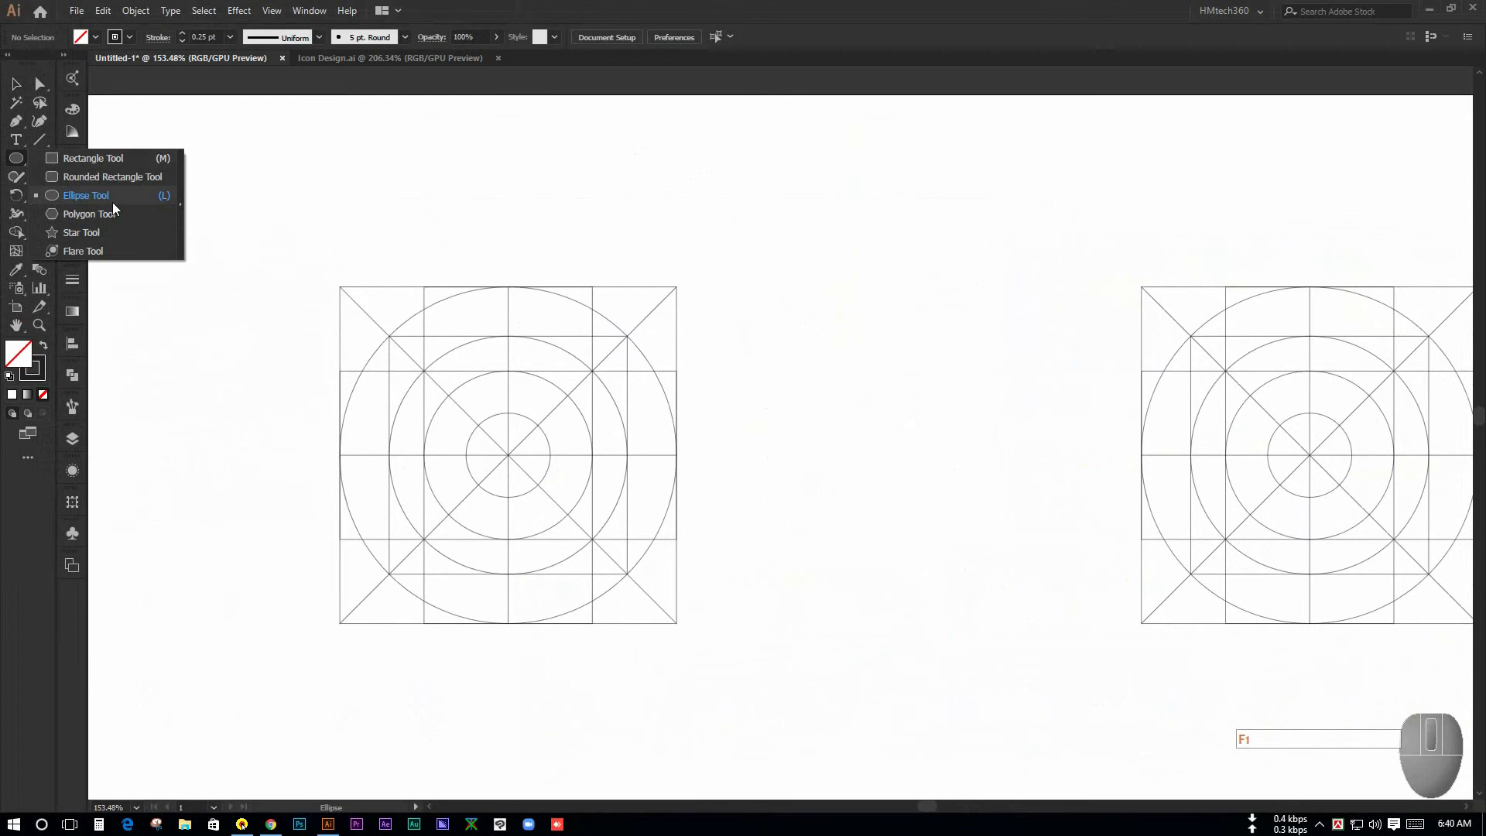
{"action": "left_click", "coordinate": [103, 197]}
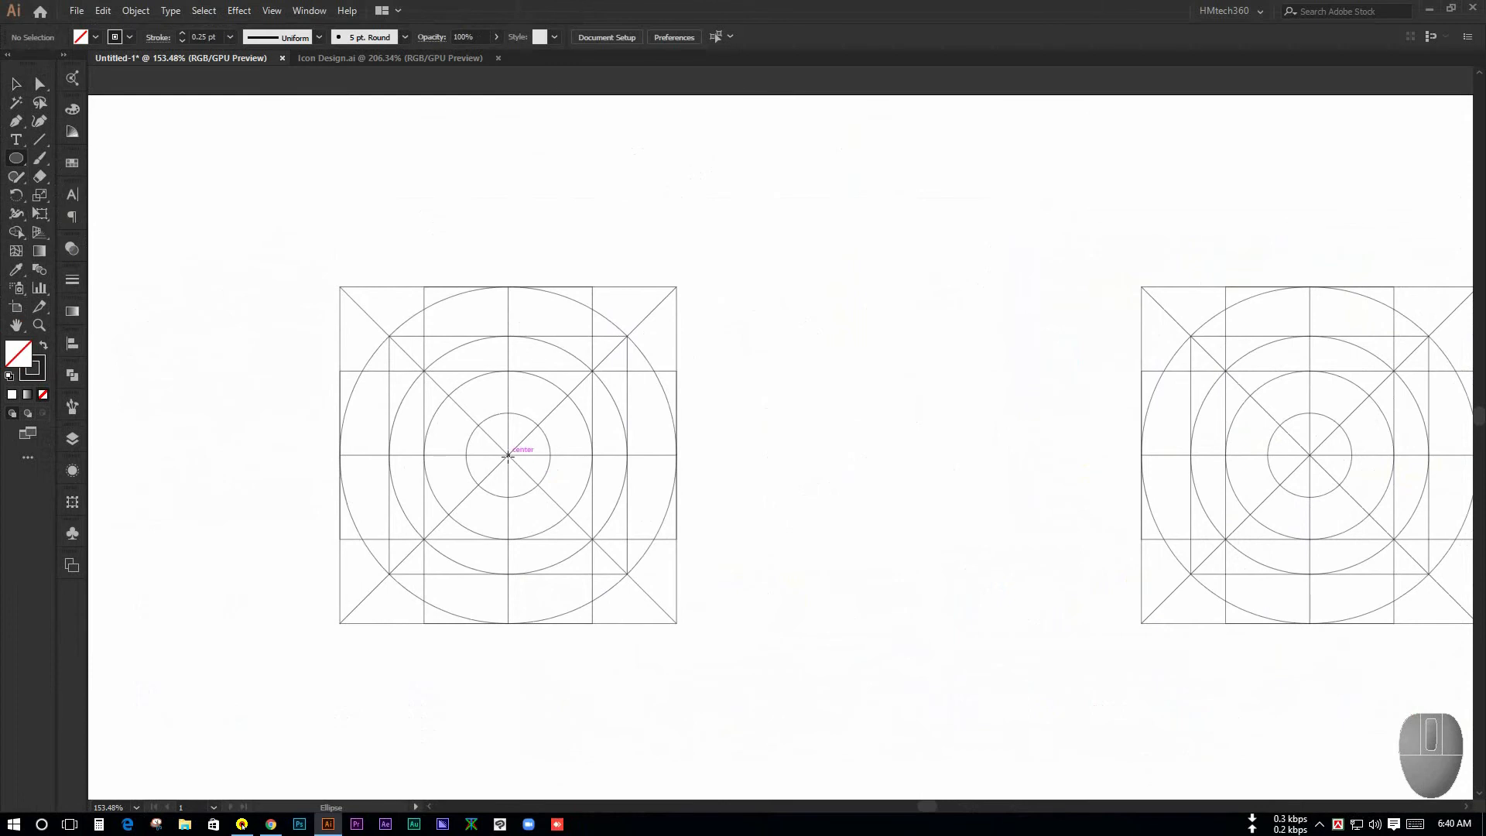
{"action": "left_click_drag", "start_coordinate": [508, 456], "coordinate": [591, 574]}
{"action": "key", "text": "ctrl+space"}
{"action": "left_click", "coordinate": [545, 533]}
{"action": "left_click", "coordinate": [15, 83]}
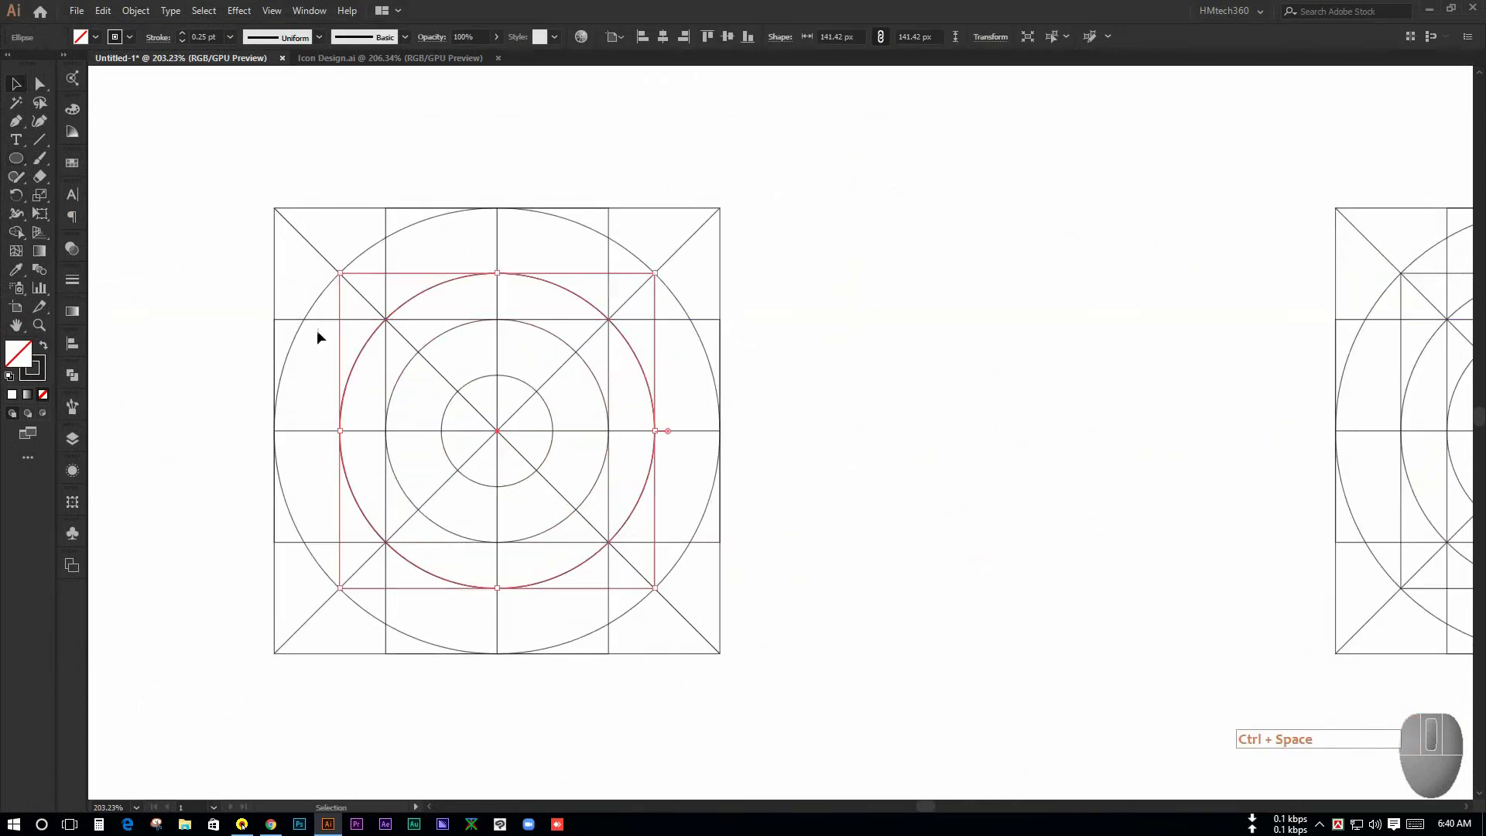
{"action": "left_click", "coordinate": [461, 374]}
{"action": "left_click_drag", "start_coordinate": [346, 267], "coordinate": [424, 330]}
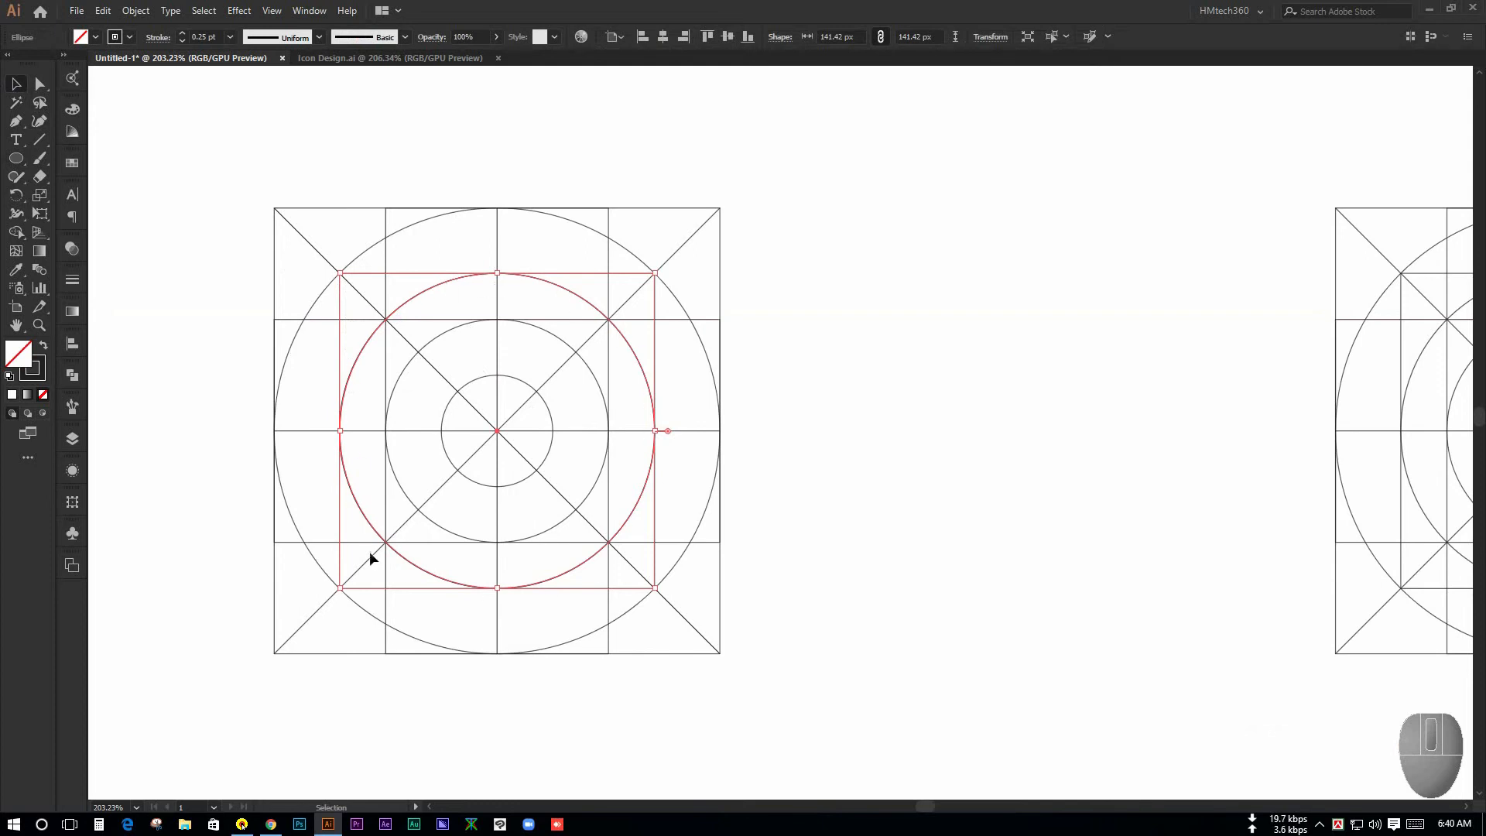
{"action": "left_click", "coordinate": [671, 334]}
{"action": "left_click_drag", "start_coordinate": [671, 335], "coordinate": [550, 438]}
{"action": "left_click_drag", "start_coordinate": [700, 345], "coordinate": [536, 364]}
Set the new circle's stroke weight to 5 pt and deselect it
{"action": "left_click", "coordinate": [230, 37]}
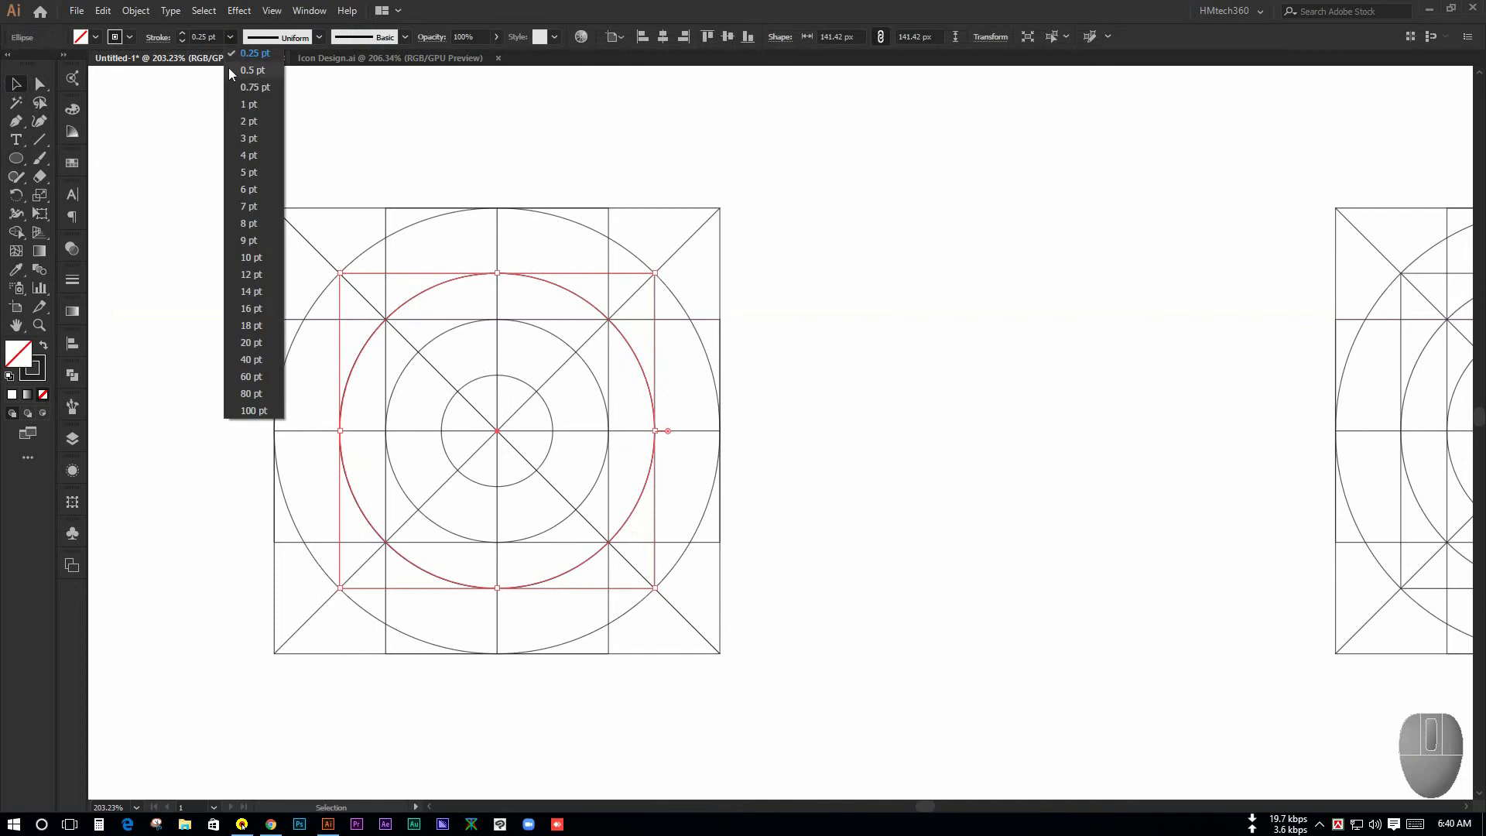
{"action": "left_click", "coordinate": [252, 172]}
{"action": "left_click", "coordinate": [302, 201]}
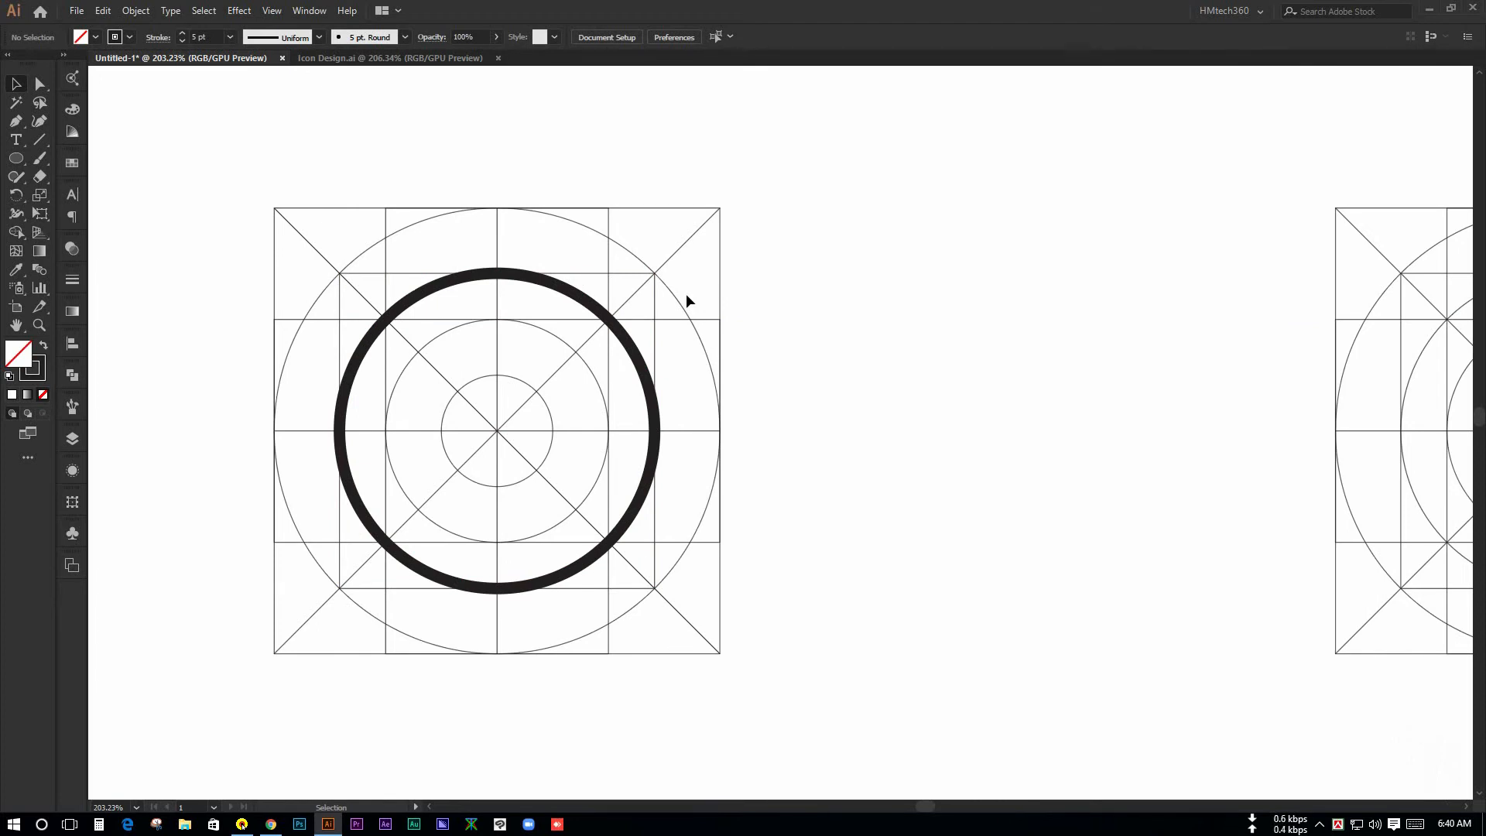
Duplicate the 141.42 px circle and offset the copy about 21 px up and left along the first grid's diagonal
{"action": "left_click", "coordinate": [625, 343]}
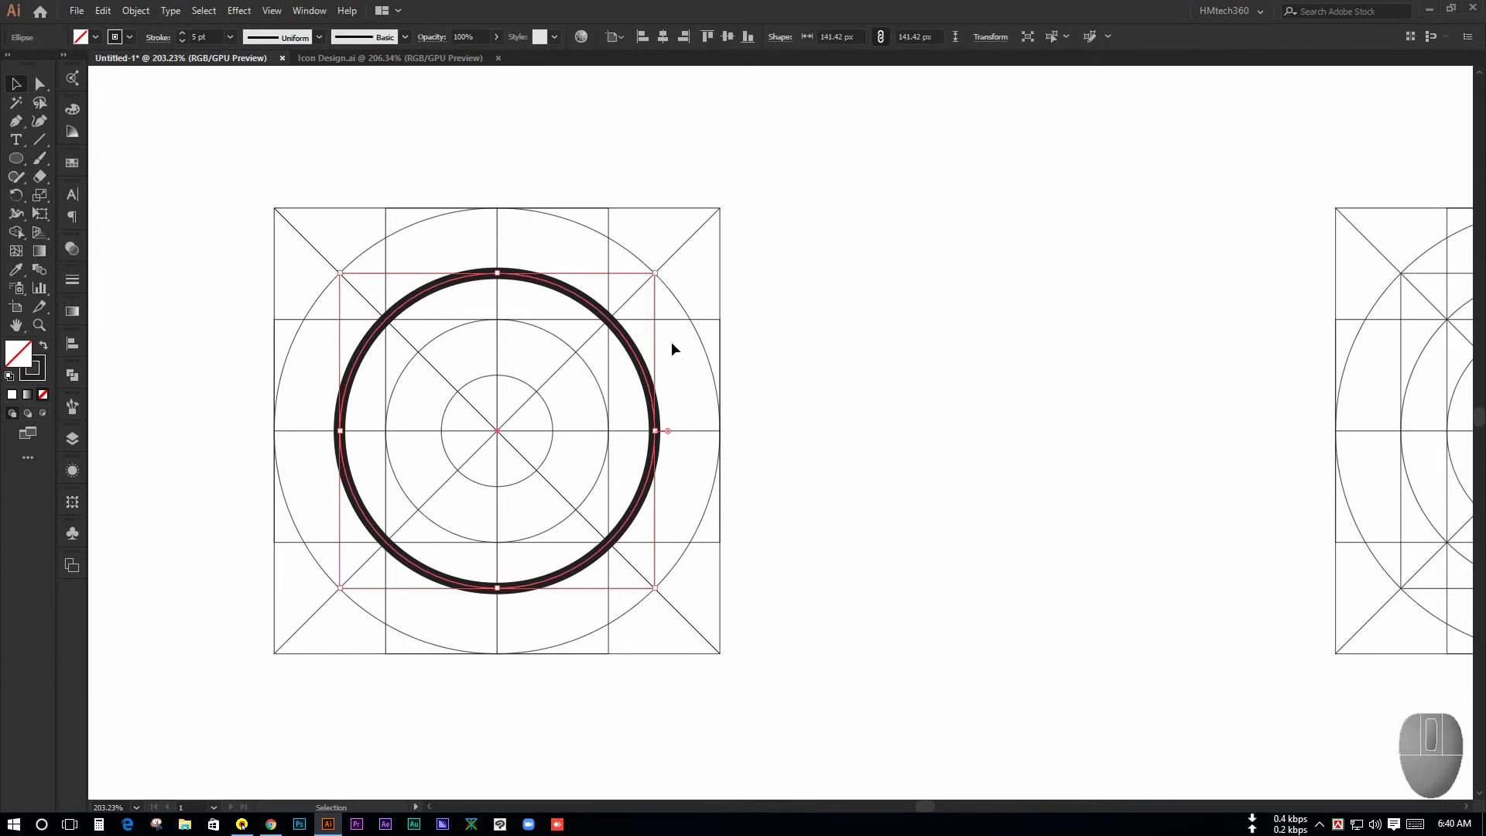
{"action": "key", "text": "F1"}
{"action": "left_click", "coordinate": [672, 387]}
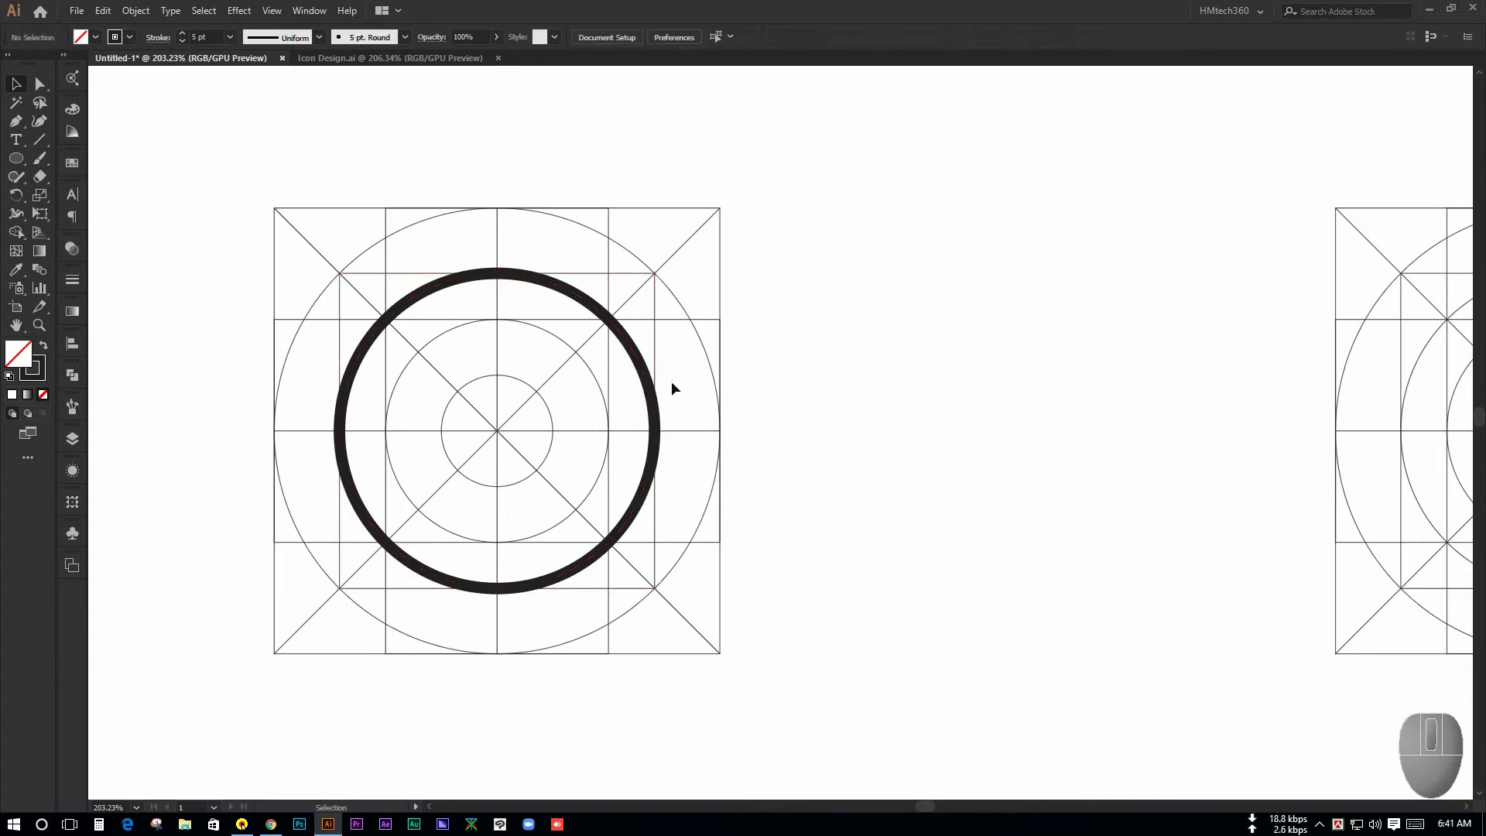
{"action": "left_click_drag", "start_coordinate": [646, 386], "coordinate": [608, 350]}
{"action": "key", "text": "ctrl+space"}
{"action": "left_click_drag", "start_coordinate": [297, 263], "coordinate": [464, 282]}
{"action": "key", "text": "ctrl+space"}
{"action": "key", "text": "space"}
{"action": "left_click_drag", "start_coordinate": [653, 335], "coordinate": [477, 255]}
{"action": "left_click", "coordinate": [820, 299]}
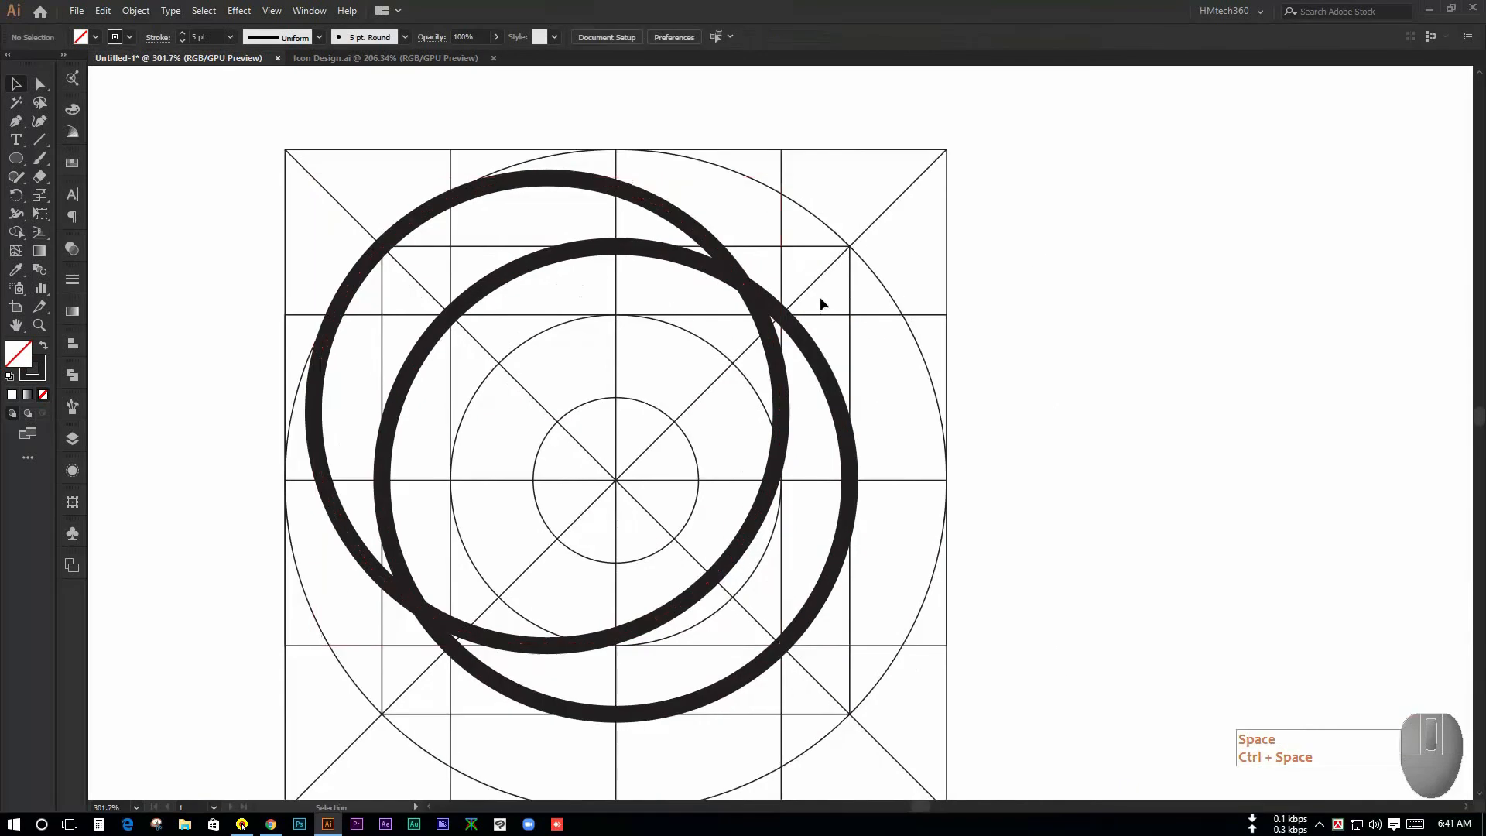
{"action": "key", "text": "space"}
{"action": "left_click_drag", "start_coordinate": [871, 256], "coordinate": [783, 239]}
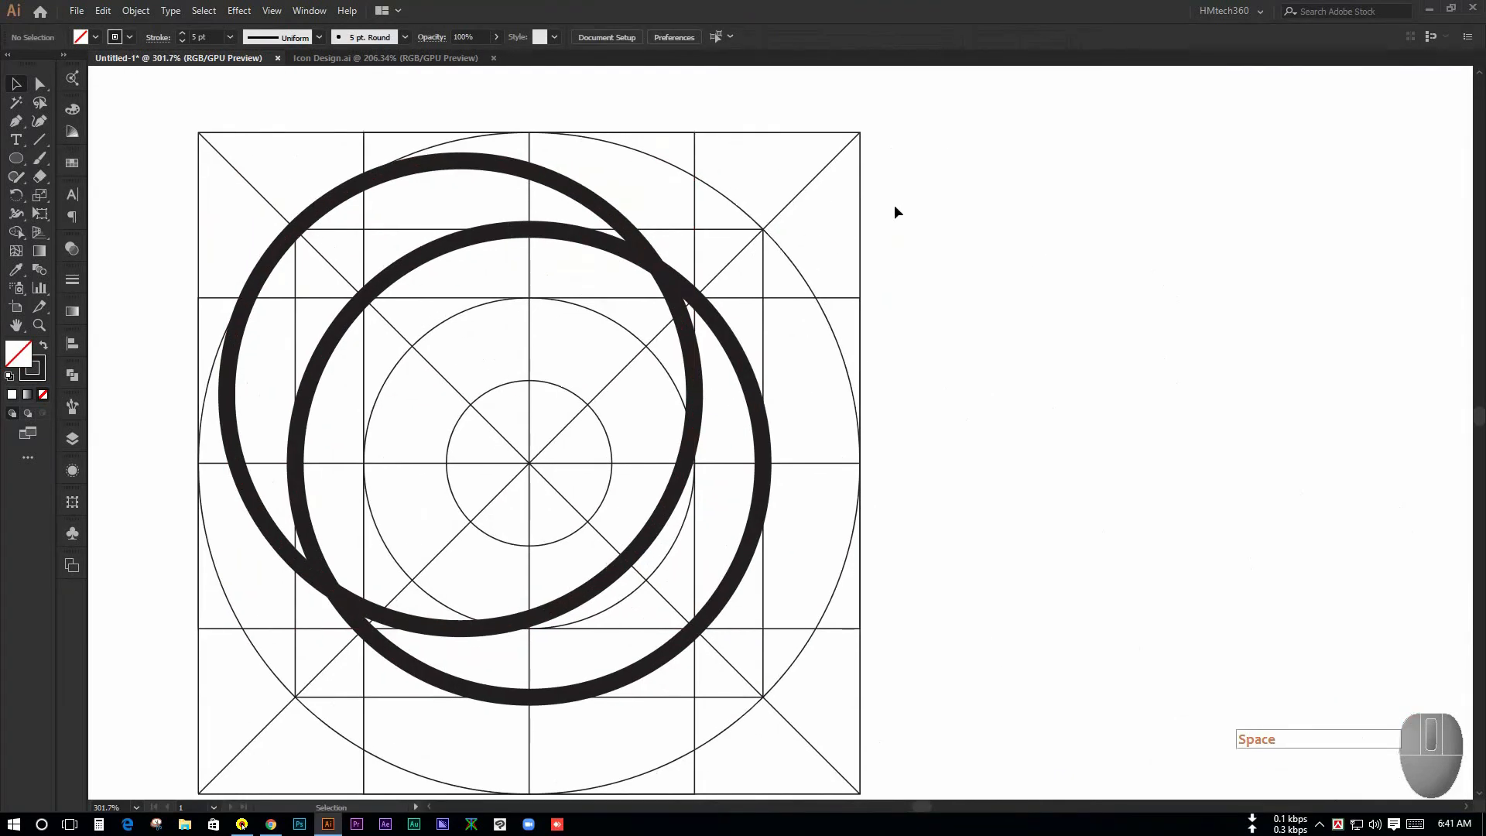
Merge the upper-left crescent with the overlap of the two circles using the Shape Builder tool, leaving a full circle in front, and deselect
{"action": "left_click_drag", "start_coordinate": [894, 369], "coordinate": [357, 576]}
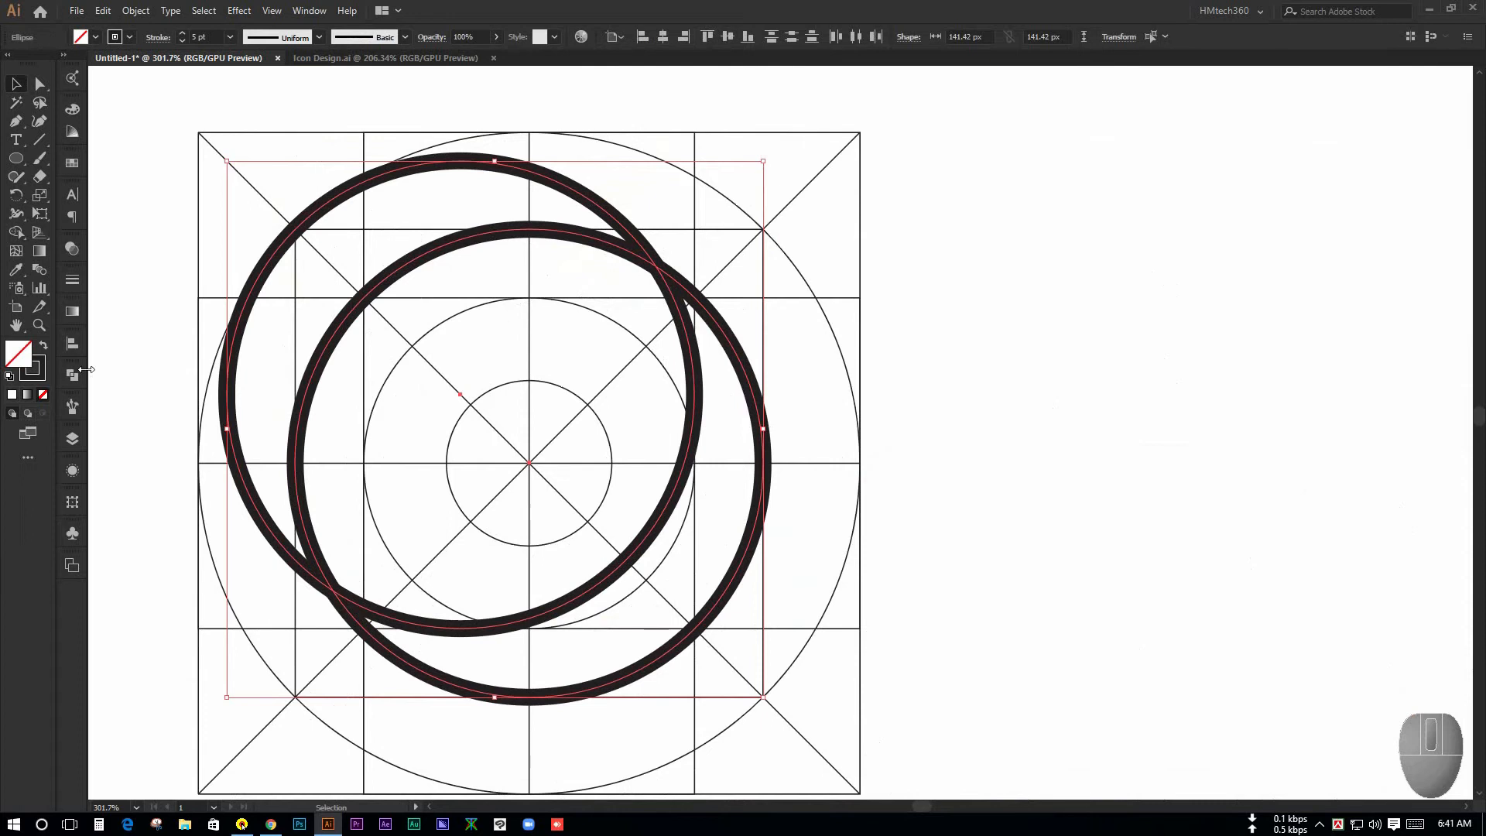
{"action": "left_click_drag", "start_coordinate": [17, 233], "coordinate": [80, 234]}
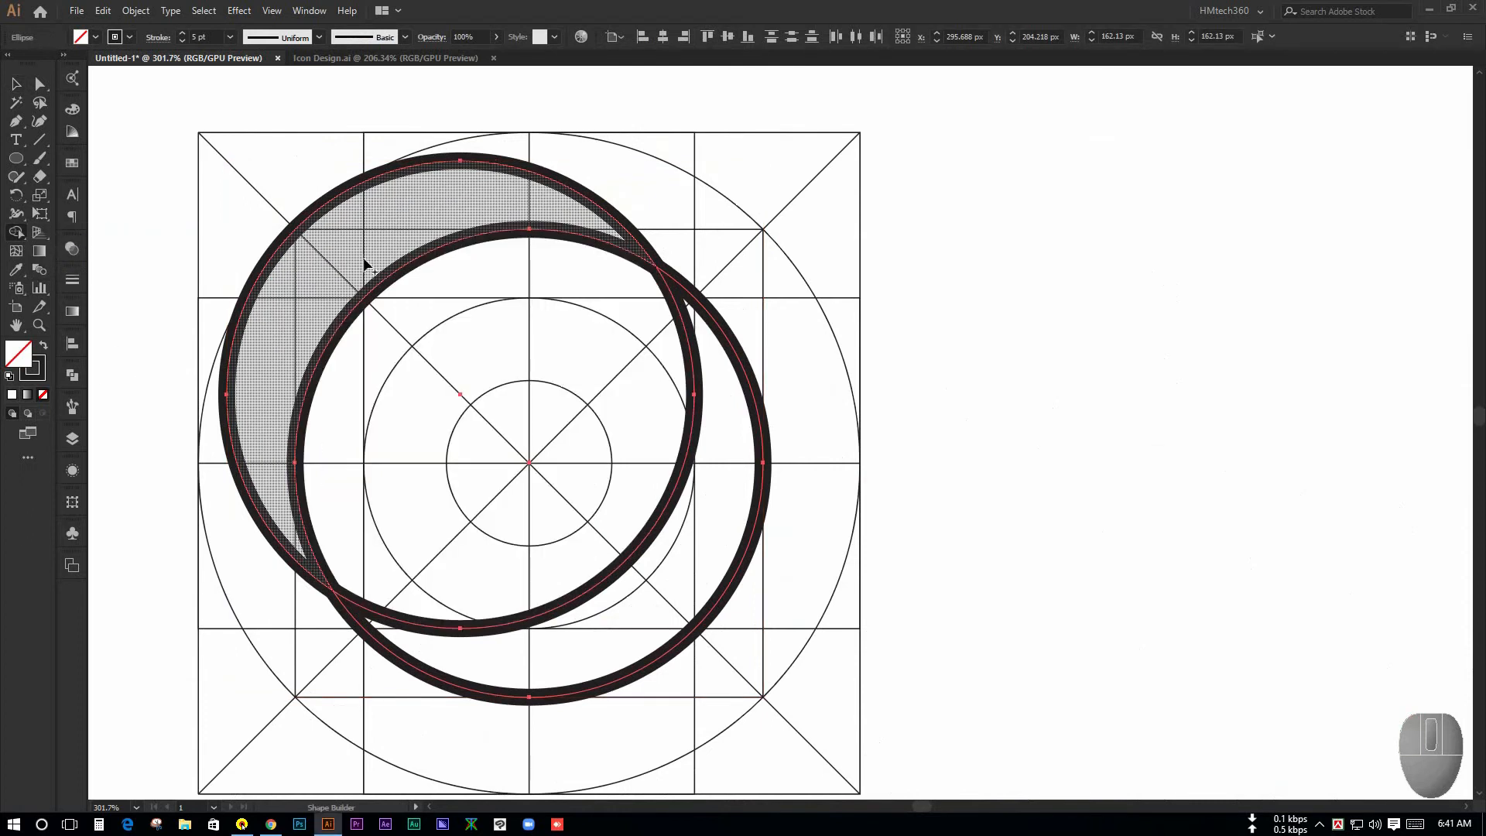
{"action": "left_click_drag", "start_coordinate": [361, 257], "coordinate": [458, 391]}
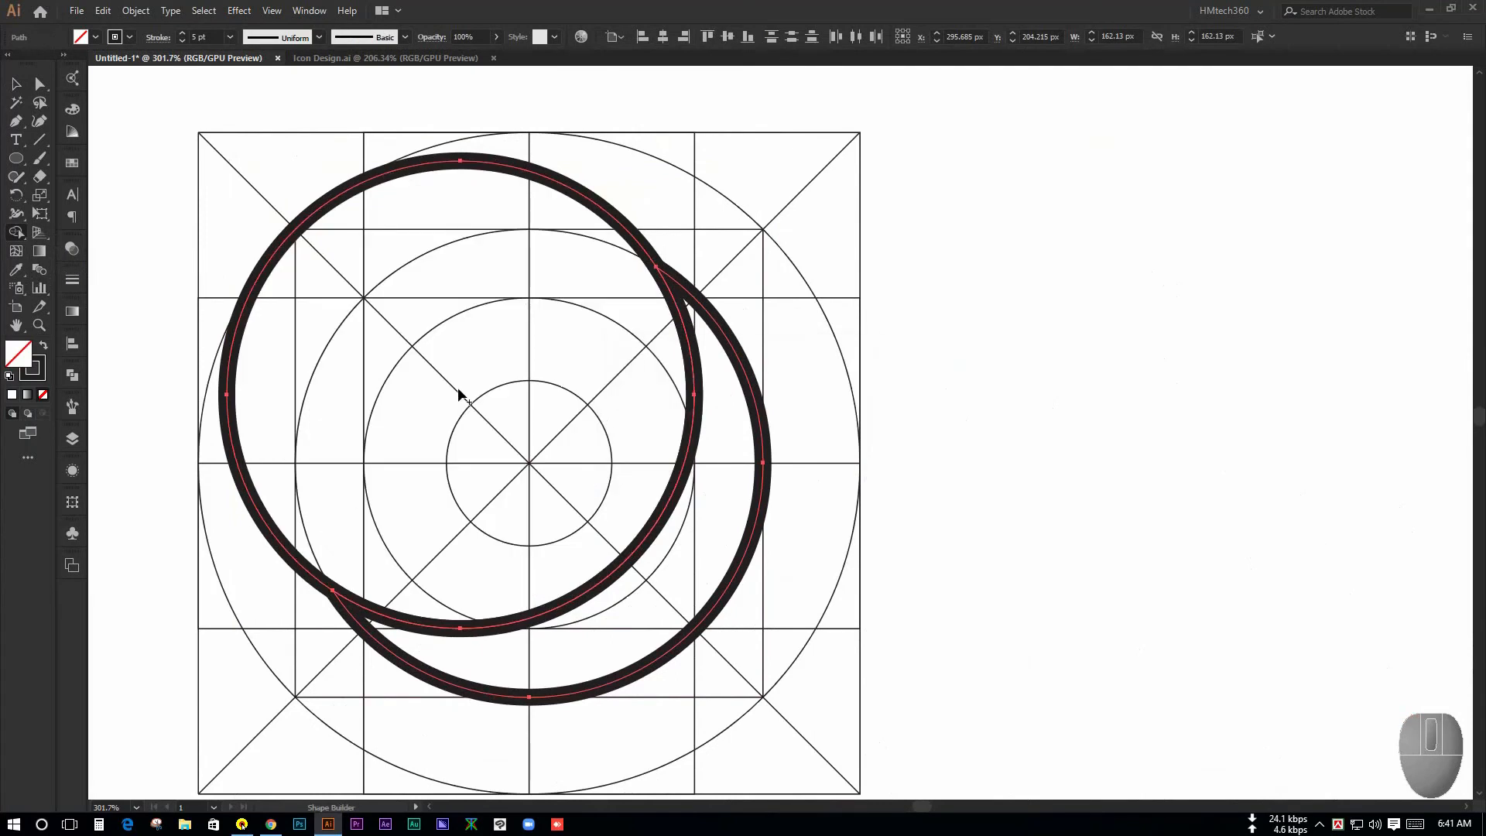
{"action": "left_click", "coordinate": [17, 84]}
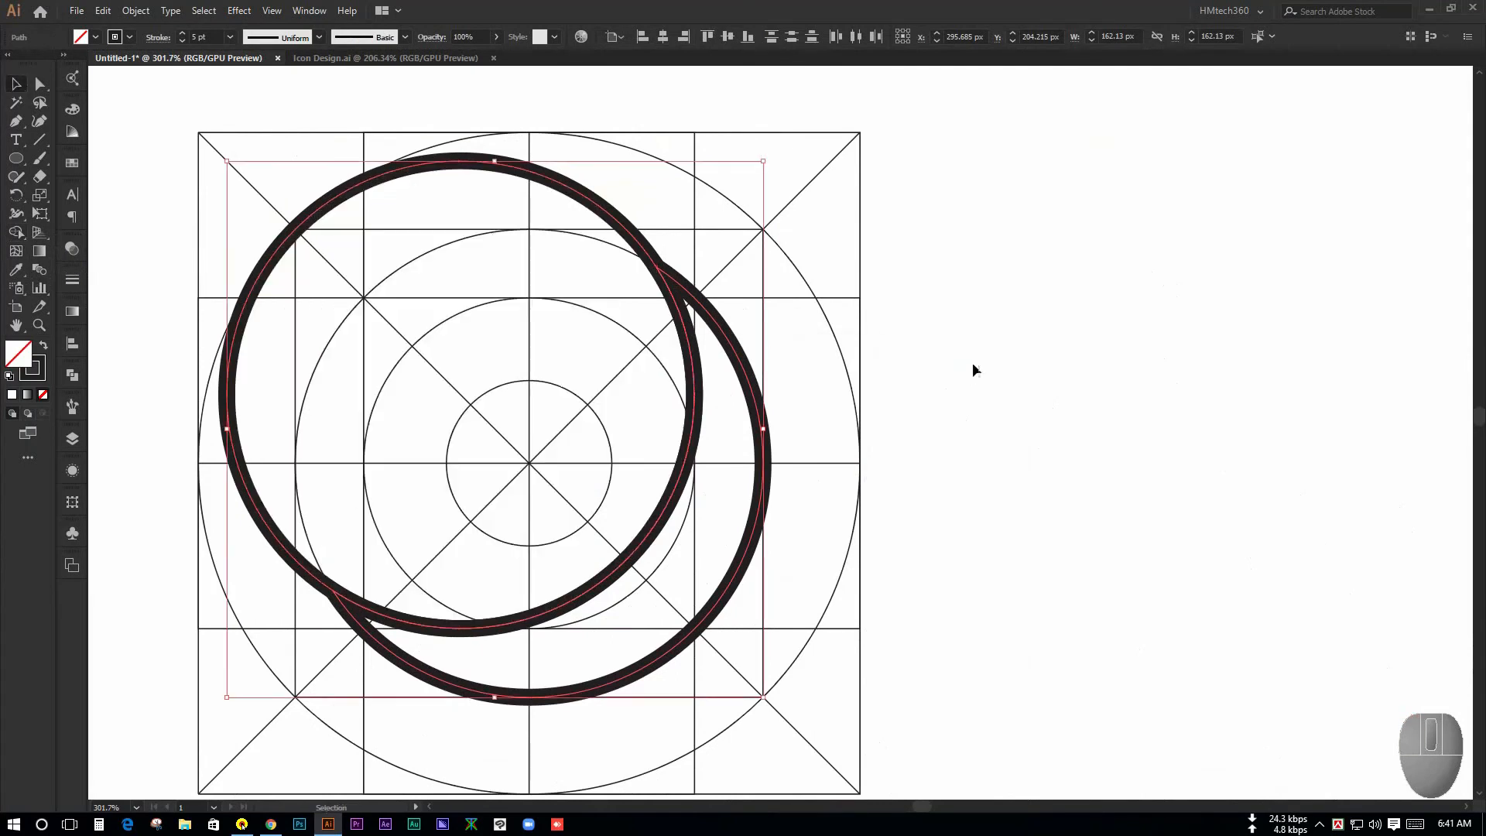
{"action": "left_click", "coordinate": [978, 351]}
{"action": "left_click_drag", "start_coordinate": [978, 352], "coordinate": [916, 320]}
{"action": "left_click_drag", "start_coordinate": [1029, 329], "coordinate": [937, 327], "text": "space"}
{"action": "left_click_drag", "start_coordinate": [962, 236], "coordinate": [597, 455]}
{"action": "left_click", "coordinate": [886, 363]}
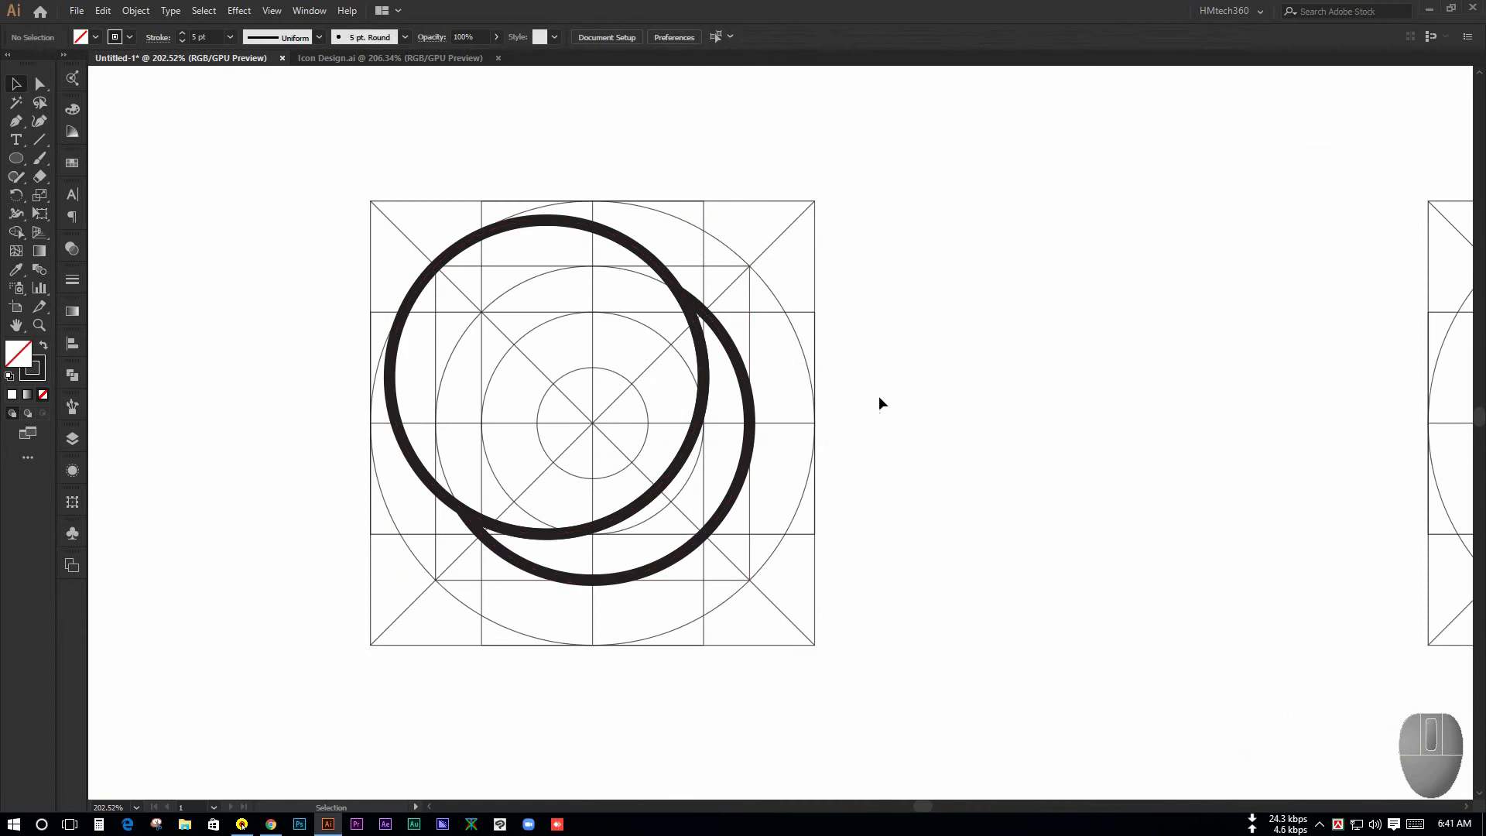
Draw a small circle of about 8.8 px with the Ellipse tool where the grid's upper-left diagonal crosses its second-largest circle, and select it
{"action": "left_click_drag", "start_coordinate": [541, 359], "coordinate": [639, 369]}
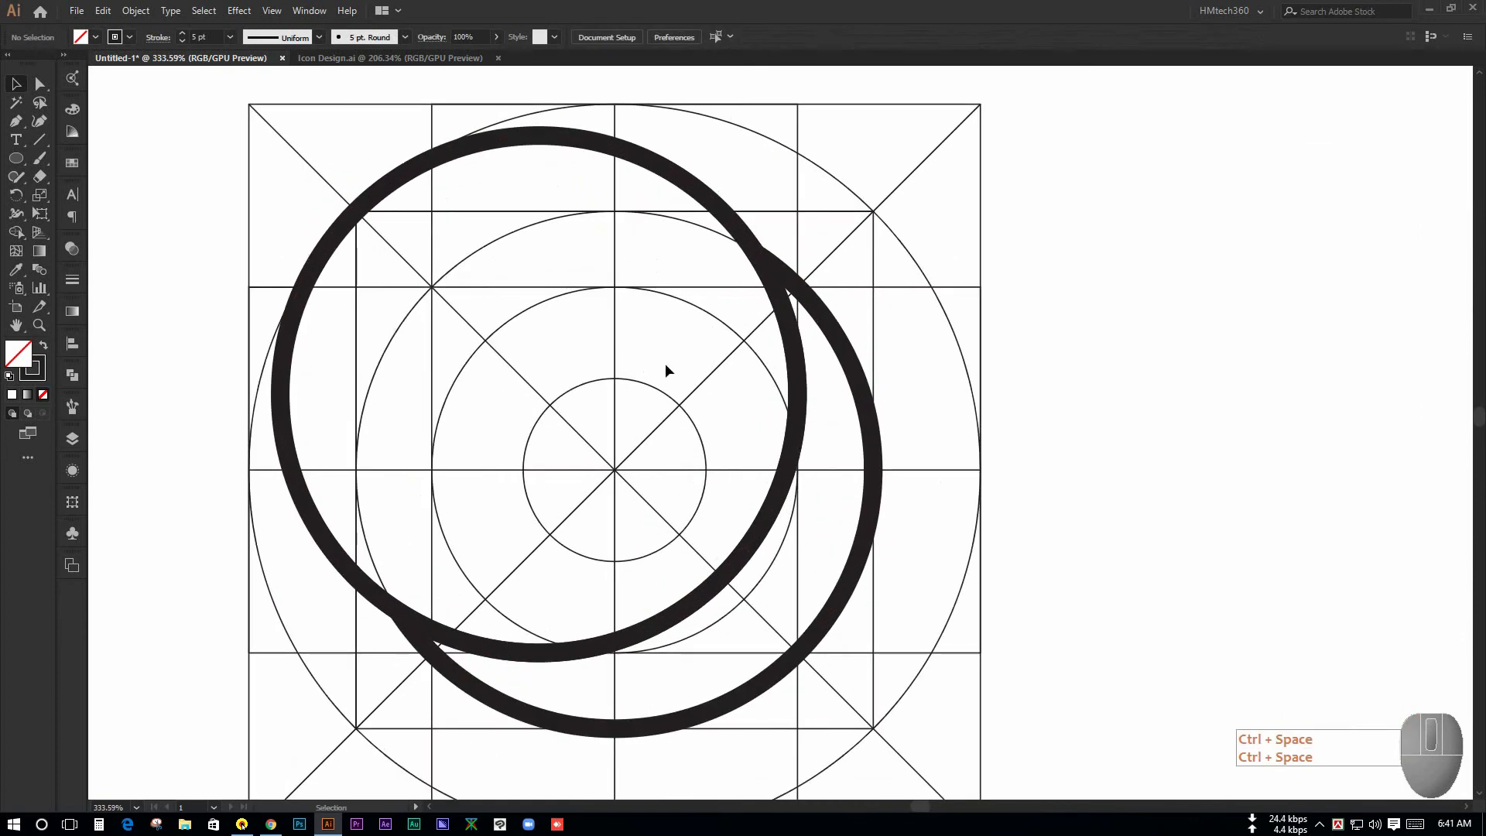
{"action": "left_click", "coordinate": [16, 158]}
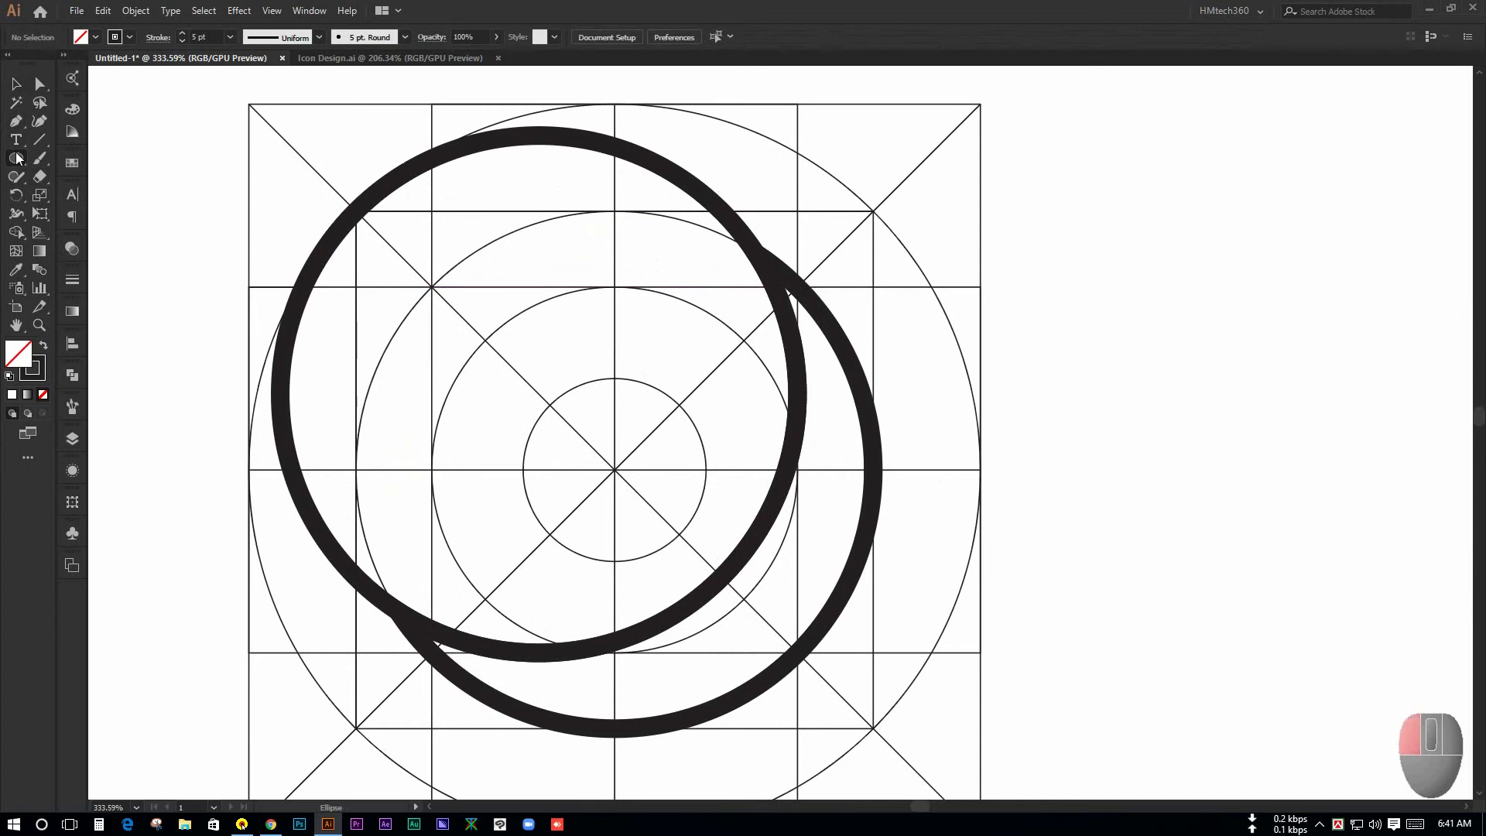
{"action": "left_click", "coordinate": [17, 159]}
{"action": "left_click", "coordinate": [106, 198]}
{"action": "key", "text": "ctrl+space"}
{"action": "mouse_move", "coordinate": [441, 297]}
{"action": "left_mouse_down"}
{"action": "mouse_move", "coordinate": [433, 289]}
{"action": "mouse_move", "coordinate": [428, 320]}
{"action": "left_mouse_up"}
{"action": "left_click", "coordinate": [16, 85]}
{"action": "left_click", "coordinate": [466, 352]}
{"action": "key", "text": "ctrl+space"}
{"action": "left_click", "coordinate": [450, 295]}
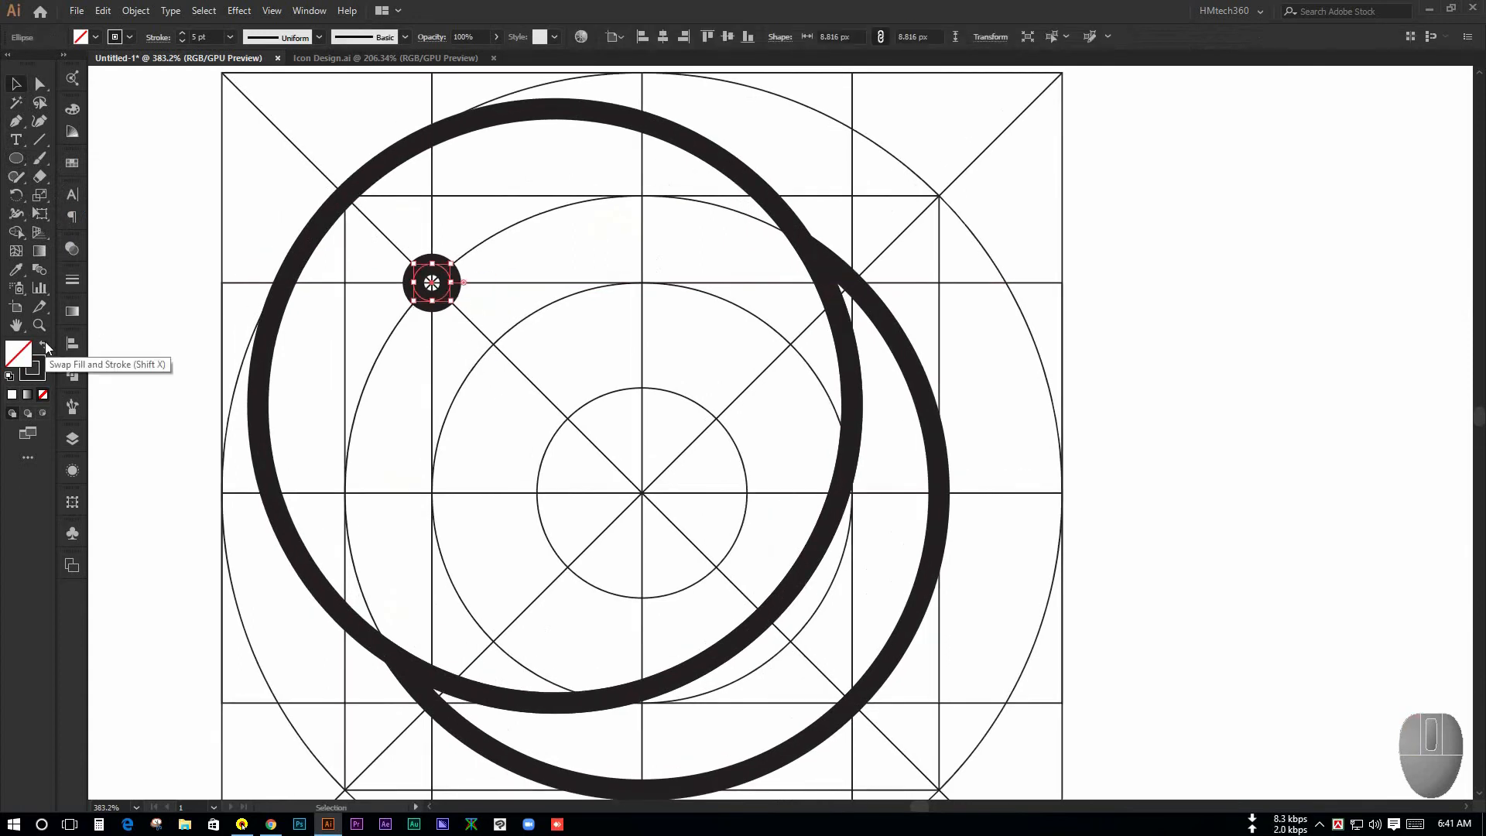
{"action": "left_click", "coordinate": [379, 355]}
{"action": "left_click", "coordinate": [447, 297]}
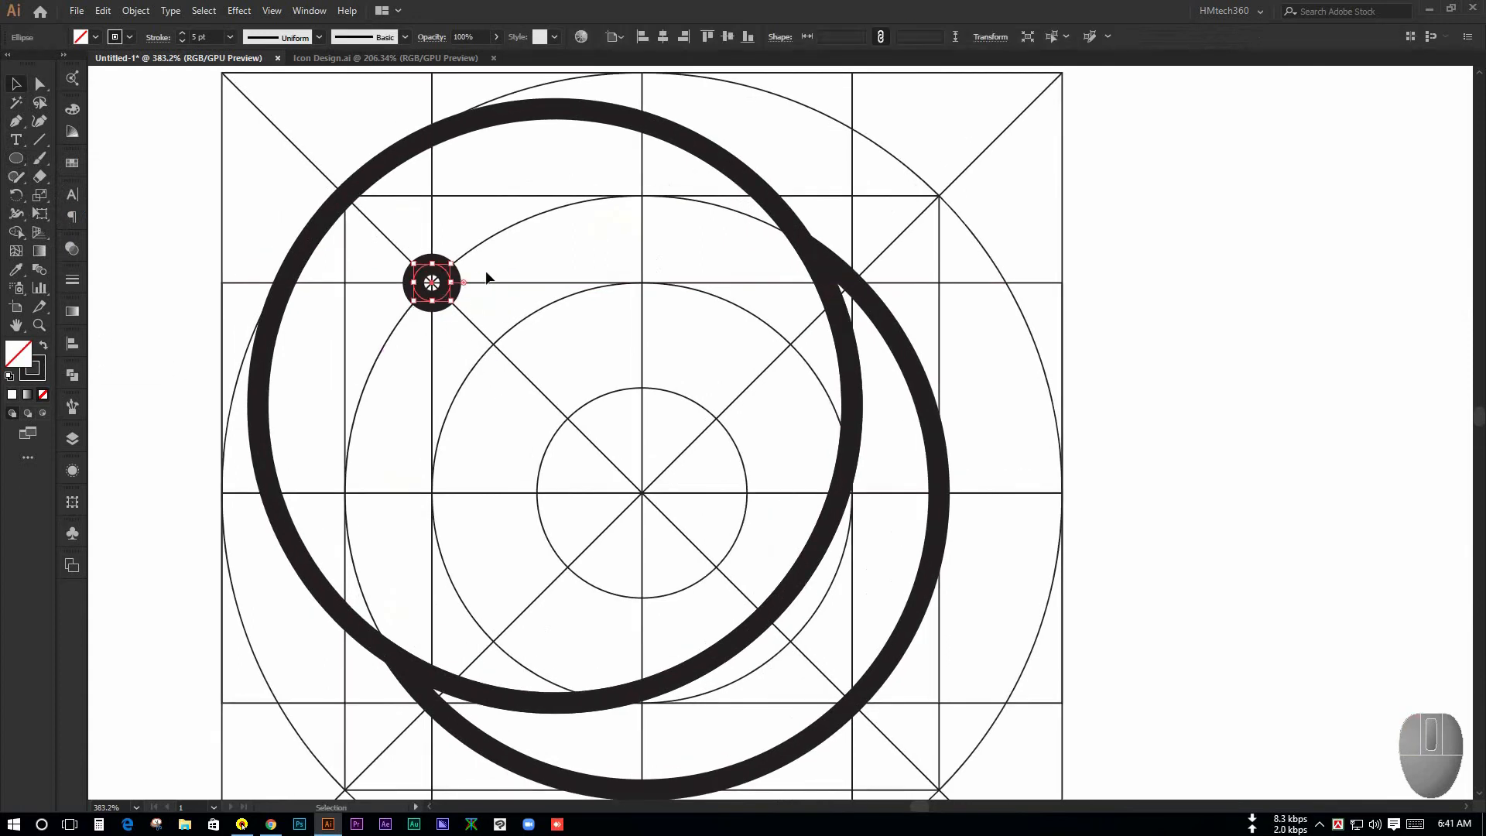
{"action": "left_click", "coordinate": [229, 39]}
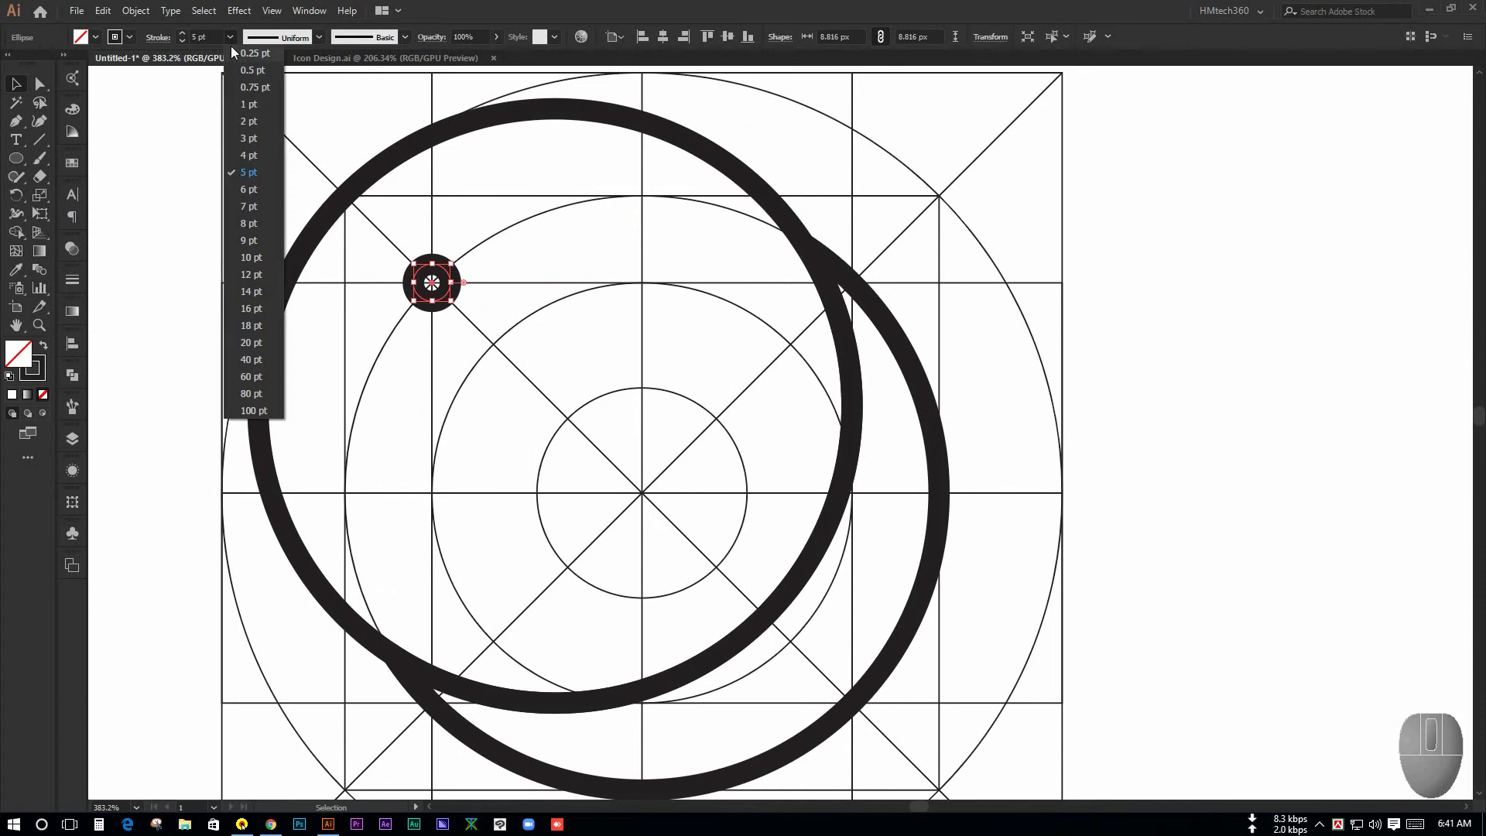
{"action": "left_click", "coordinate": [250, 141]}
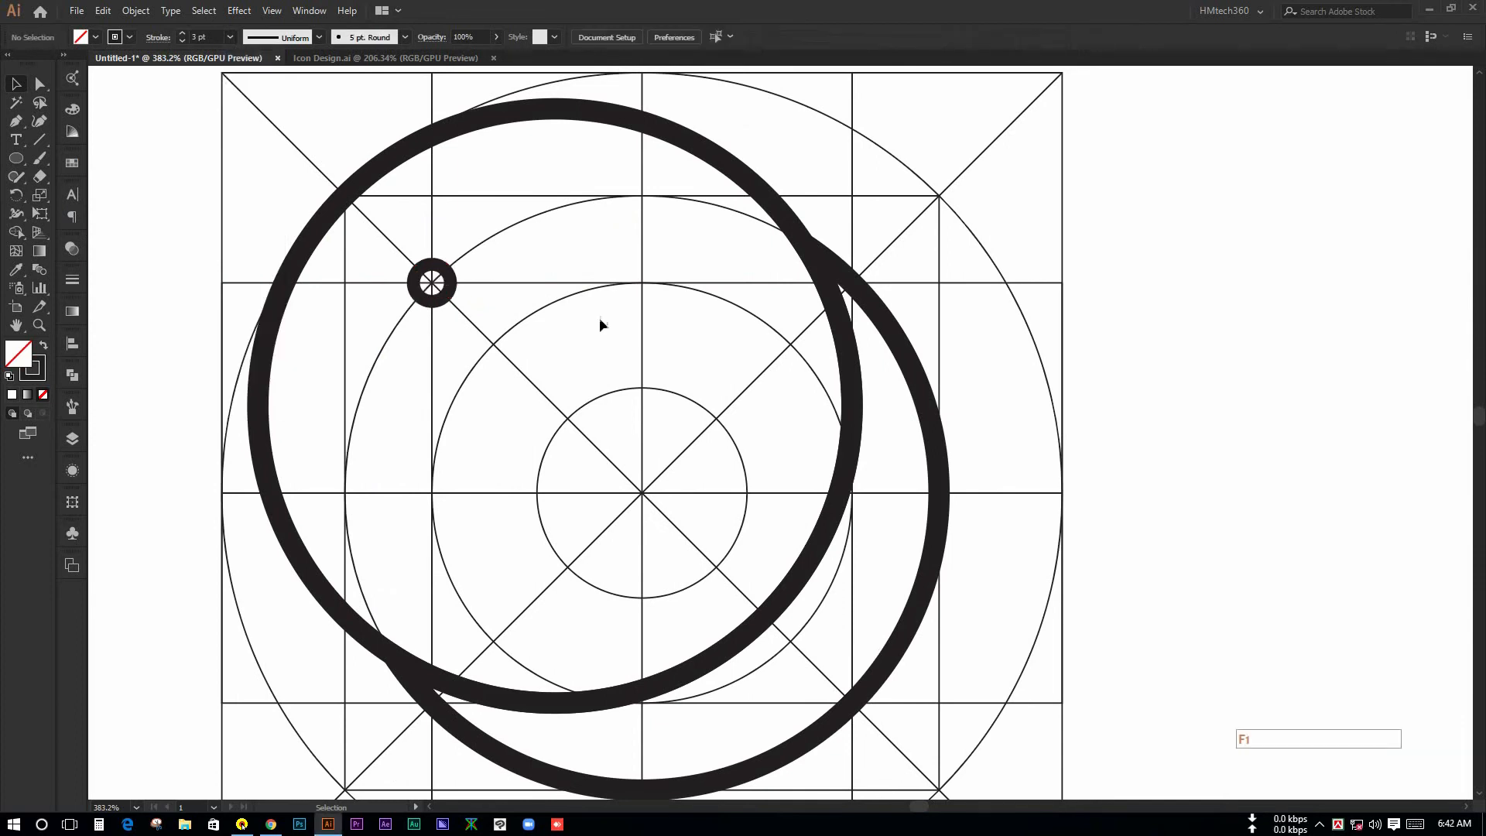
{"action": "key", "text": "ctrl+z"}
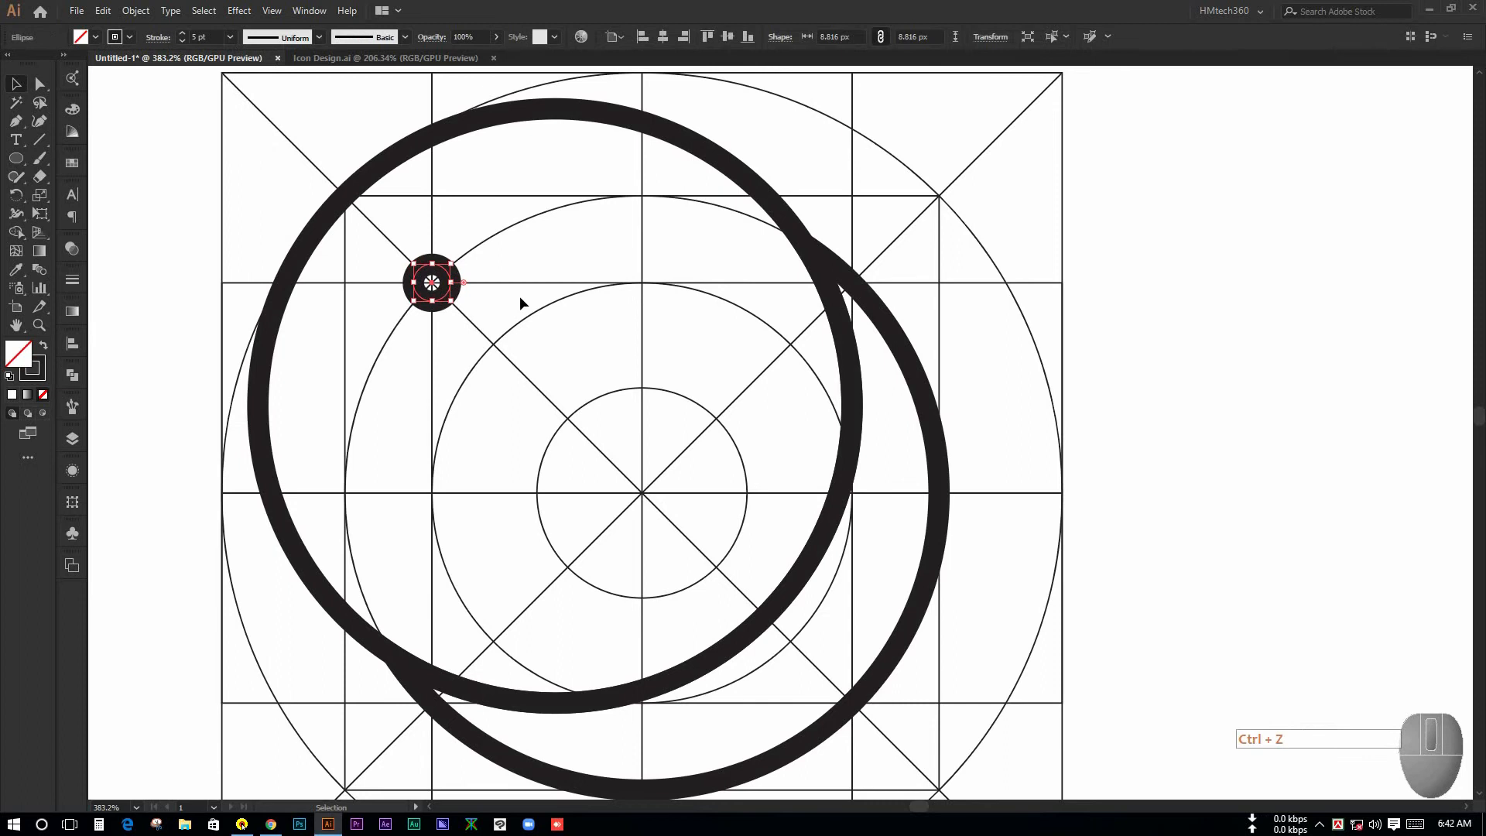
Set the small circle's stroke weight to 3 pt and deselect it
{"action": "left_click", "coordinate": [230, 37]}
{"action": "left_click", "coordinate": [252, 141]}
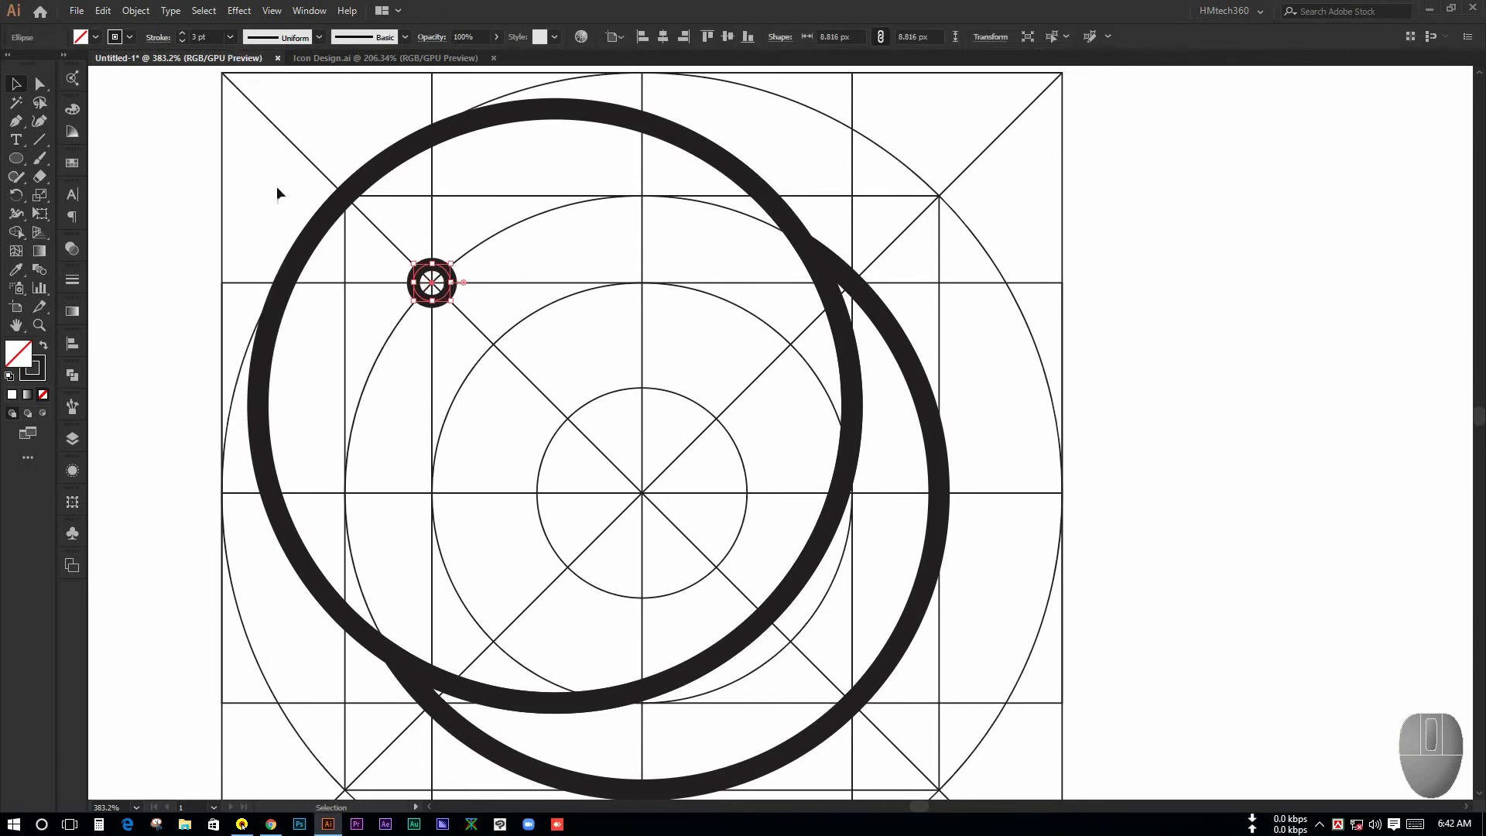
{"action": "left_click", "coordinate": [276, 188]}
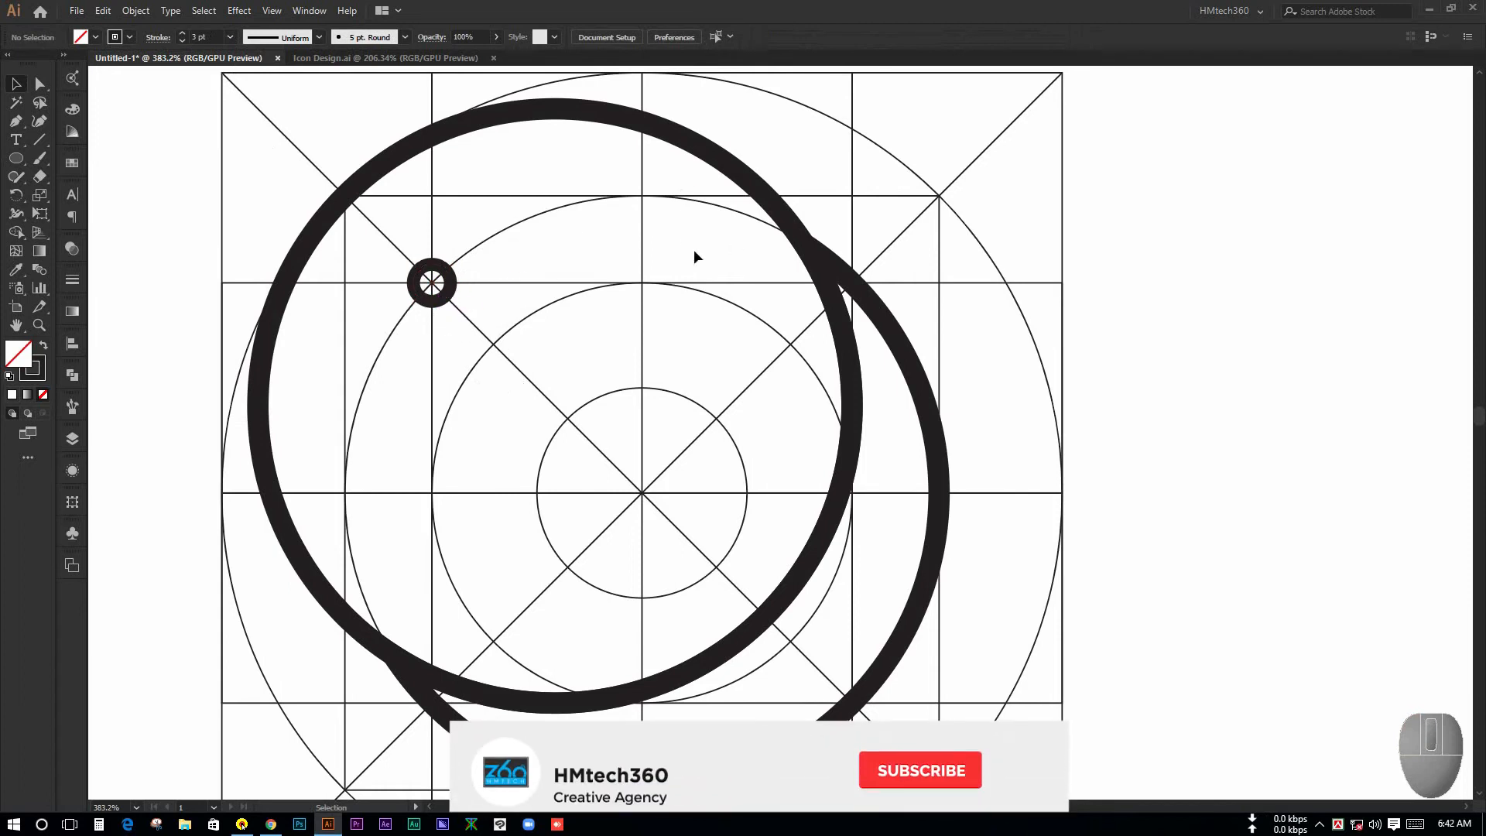
{"action": "left_click", "coordinate": [410, 265]}
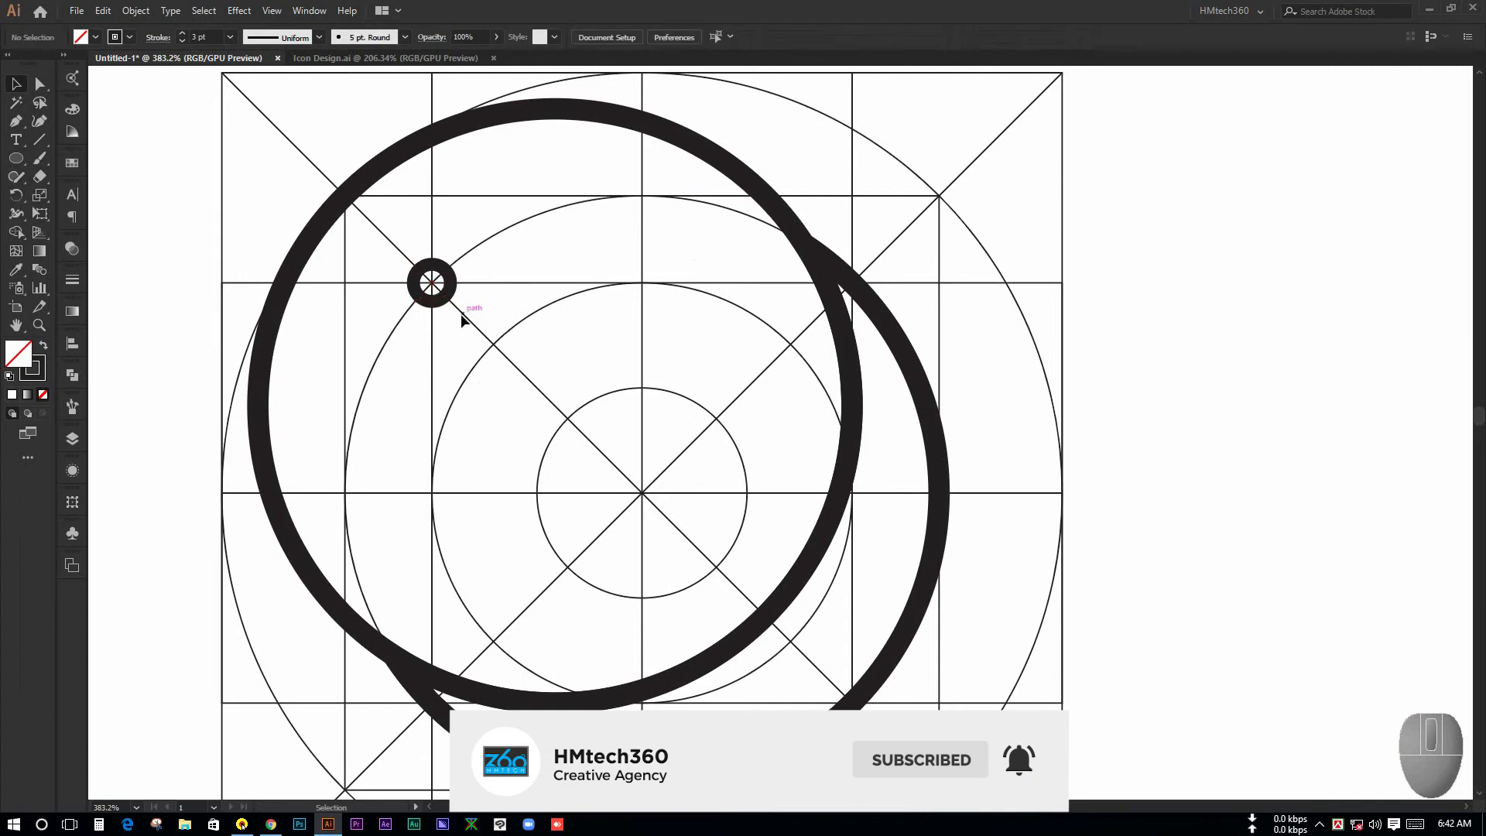
{"action": "left_click_drag", "start_coordinate": [916, 245], "coordinate": [844, 353]}
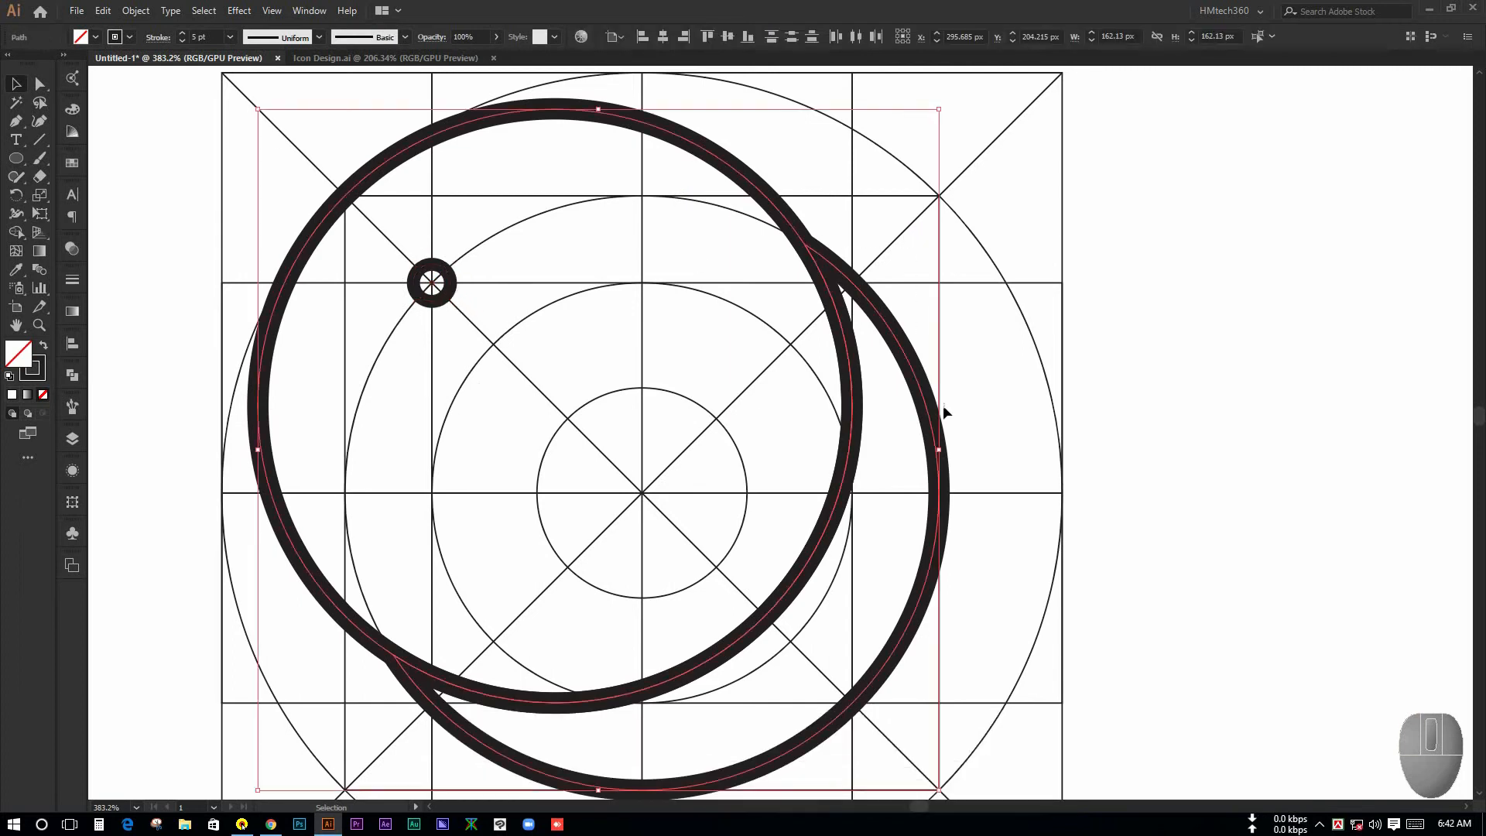
{"action": "left_click", "coordinate": [960, 256]}
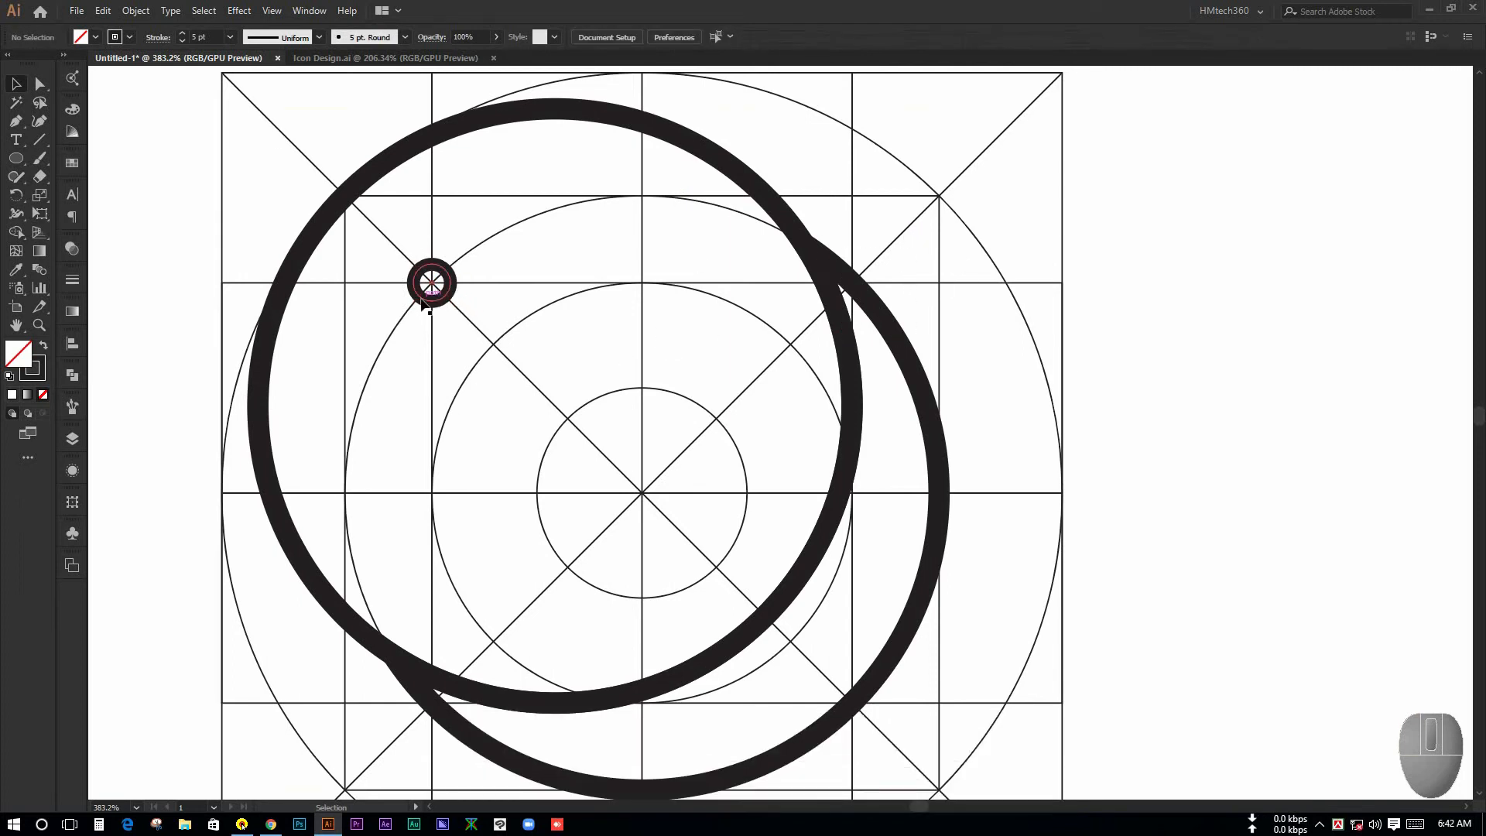
Copy the small ring across to the grid's vertical centreline, and copy both rings down to the horizontal centreline for four button holes
{"action": "left_click_drag", "start_coordinate": [422, 303], "coordinate": [628, 315]}
{"action": "left_click", "coordinate": [588, 341]}
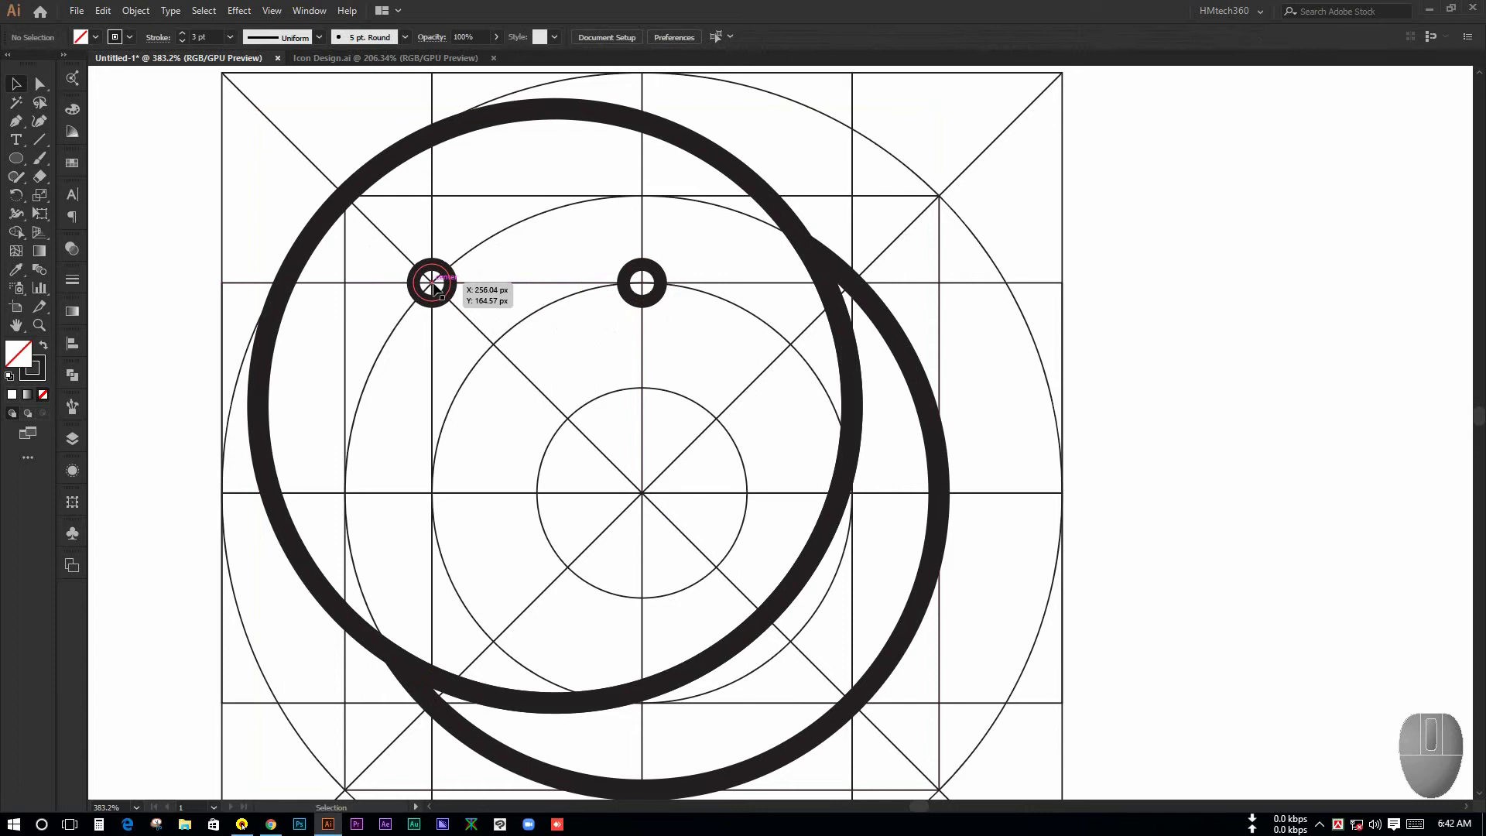
{"action": "left_click_drag", "start_coordinate": [404, 247], "coordinate": [644, 517]}
{"action": "left_click", "coordinate": [544, 387]}
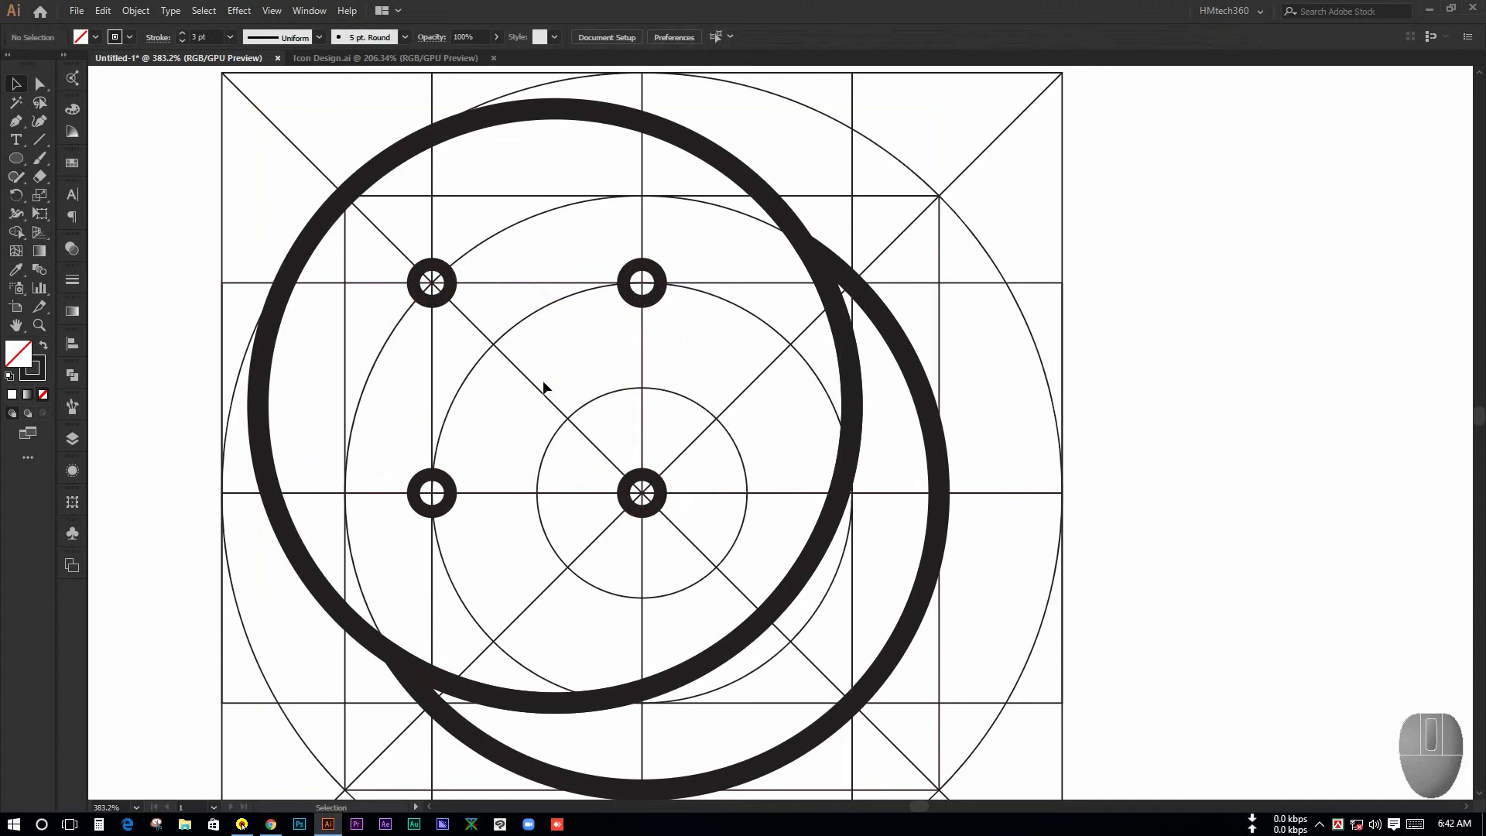
Group the two merged circle shapes and four small rings into one button icon, and deselect it
{"action": "key", "text": "ctrl+space"}
{"action": "left_click_drag", "start_coordinate": [653, 372], "coordinate": [395, 282]}
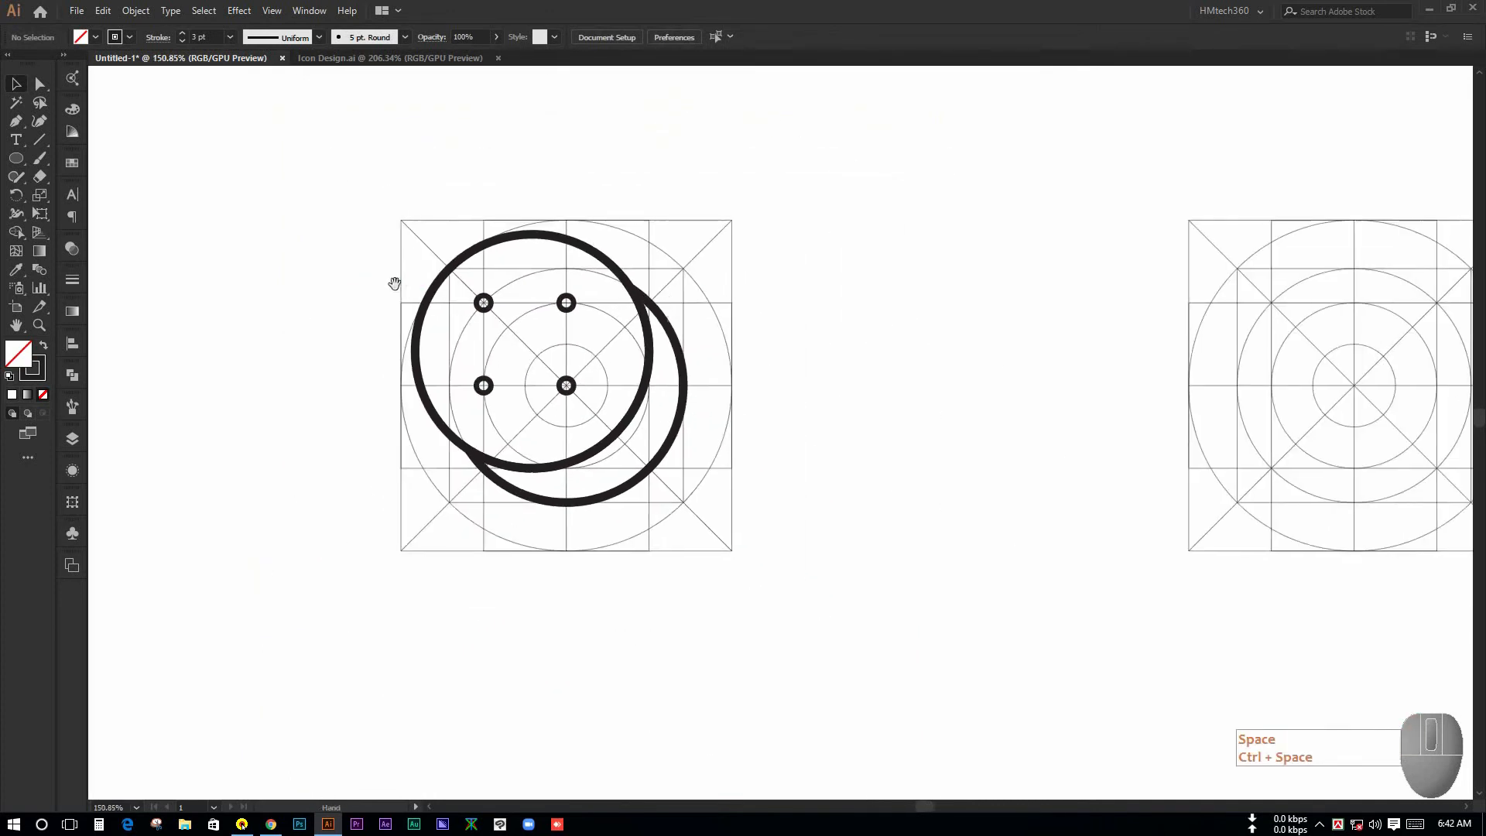
{"action": "left_click_drag", "start_coordinate": [356, 190], "coordinate": [752, 437]}
{"action": "key", "text": "space"}
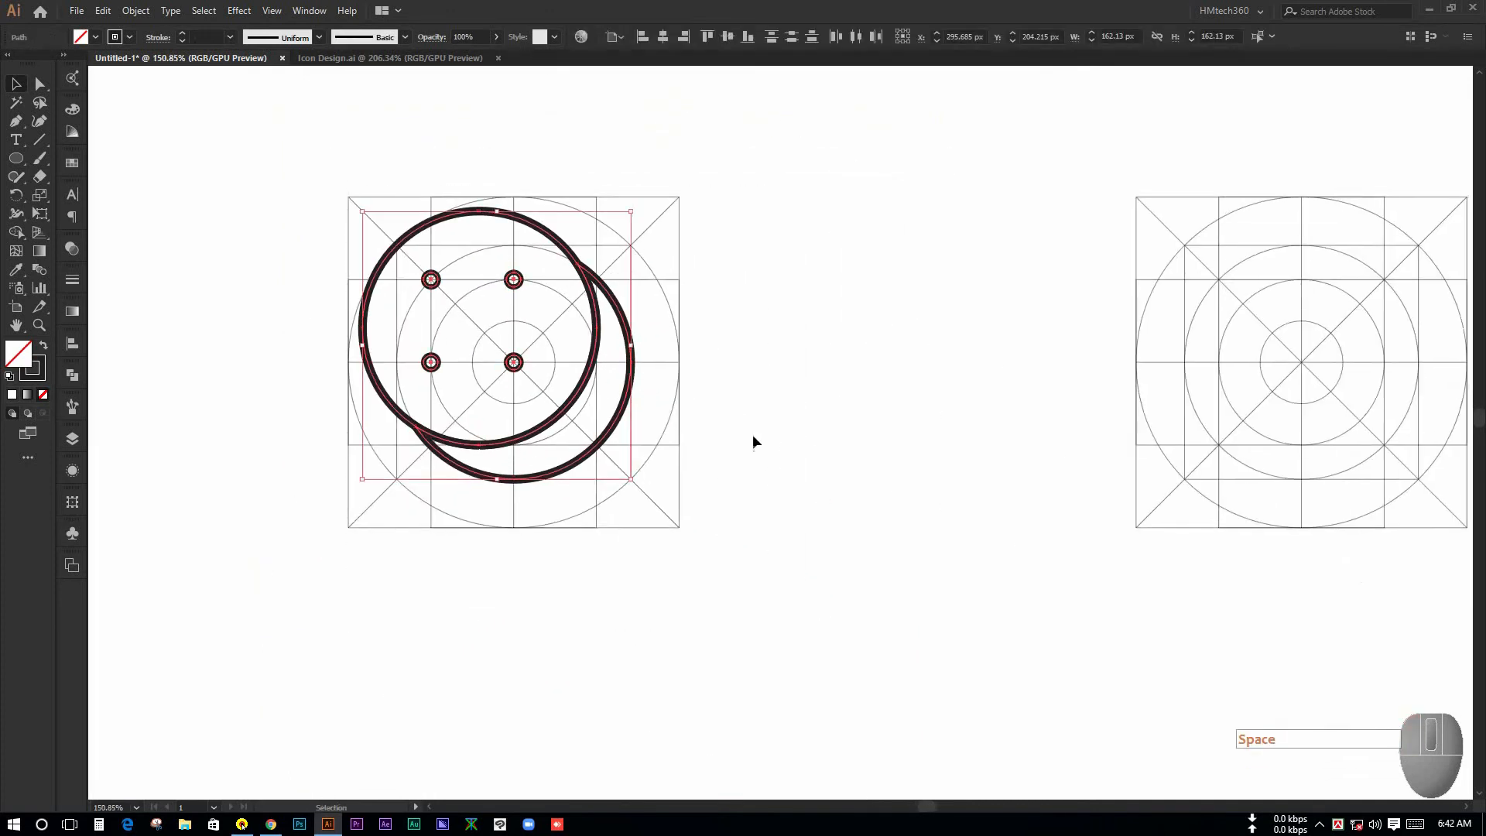
{"action": "left_click_drag", "start_coordinate": [253, 157], "coordinate": [766, 568]}
{"action": "key", "text": "ctrl+g"}
{"action": "left_click", "coordinate": [767, 471]}
{"action": "key", "text": "space"}
{"action": "left_click_drag", "start_coordinate": [723, 473], "coordinate": [746, 465]}
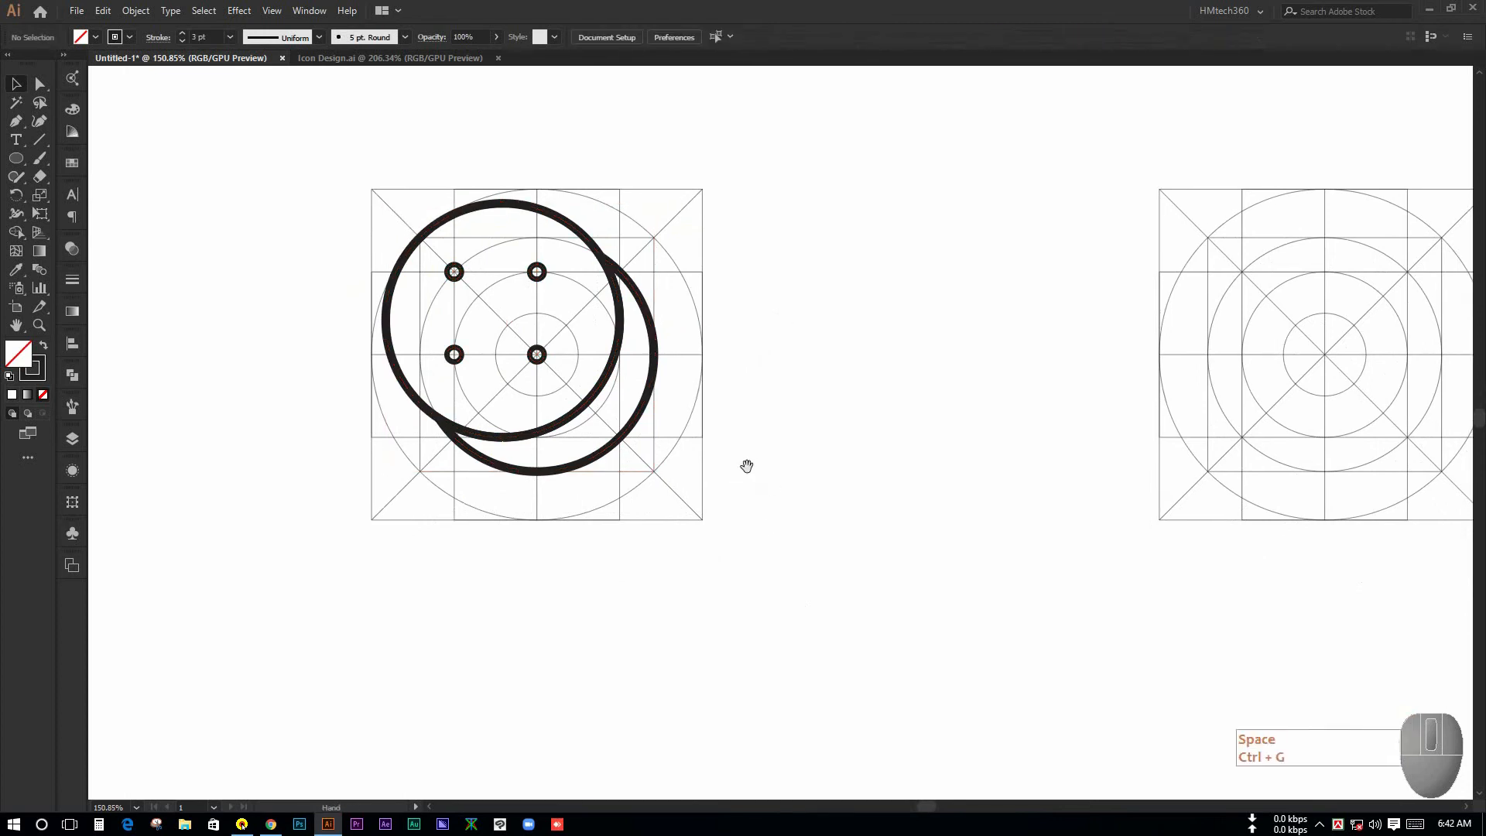
Unlock Layer 1 containing the construction grids
{"action": "left_click", "coordinate": [72, 438]}
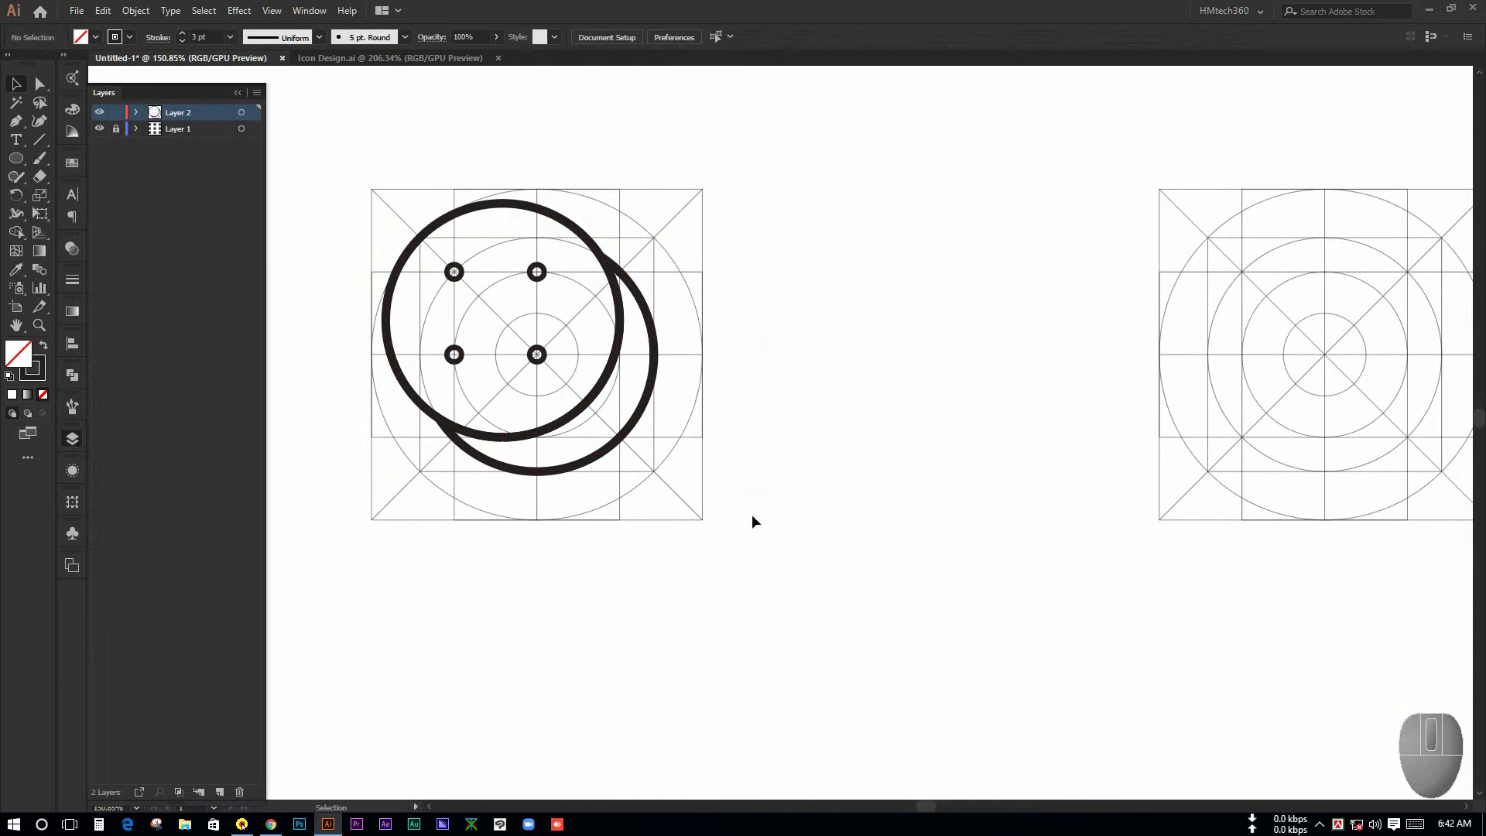
{"action": "left_click", "coordinate": [170, 130]}
{"action": "left_click", "coordinate": [116, 129]}
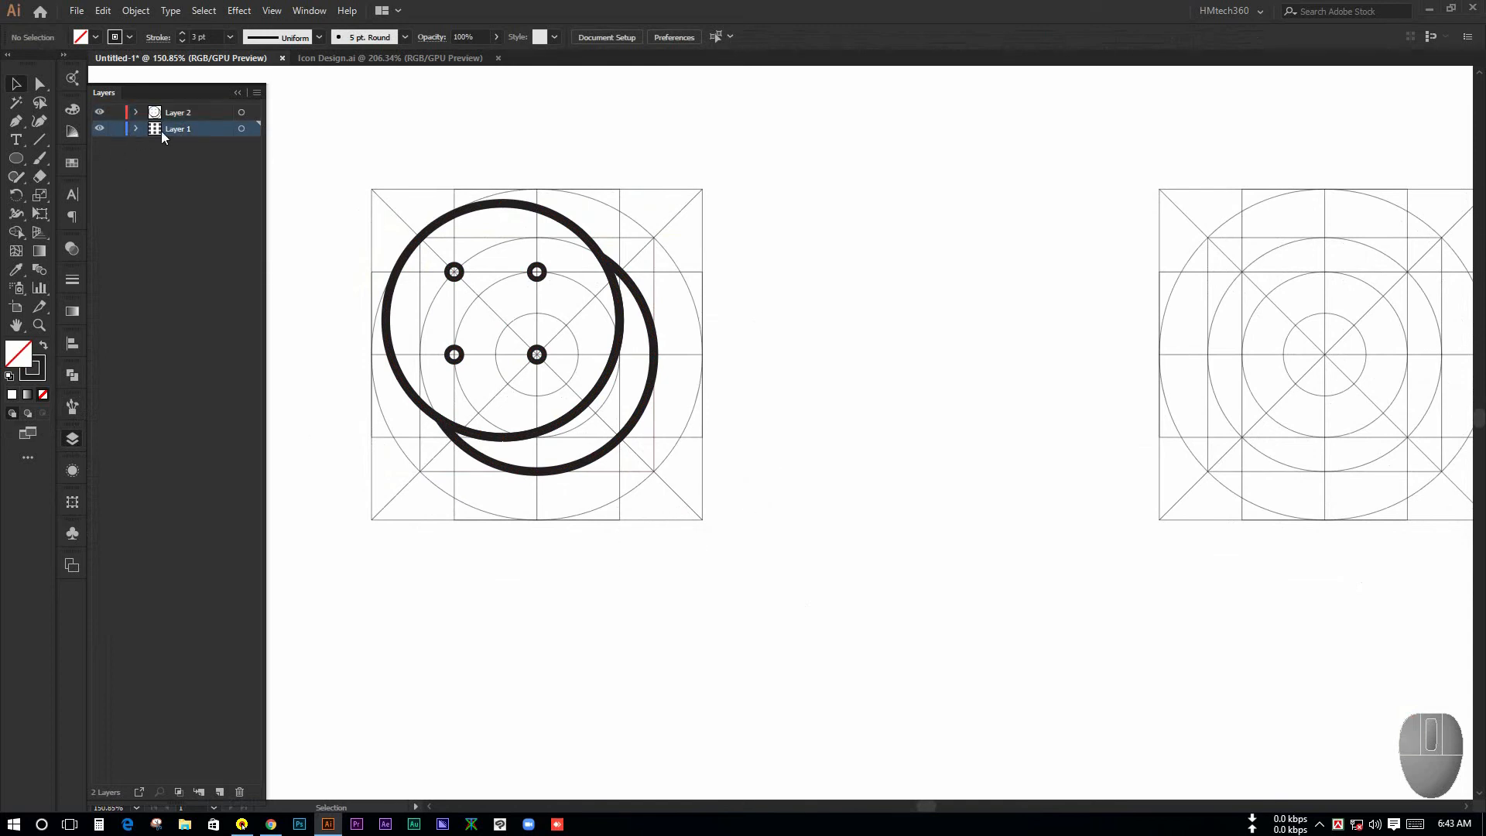
Make Layer 1 a template layer with images dimmed to 50%
{"action": "double_click", "coordinate": [208, 128]}
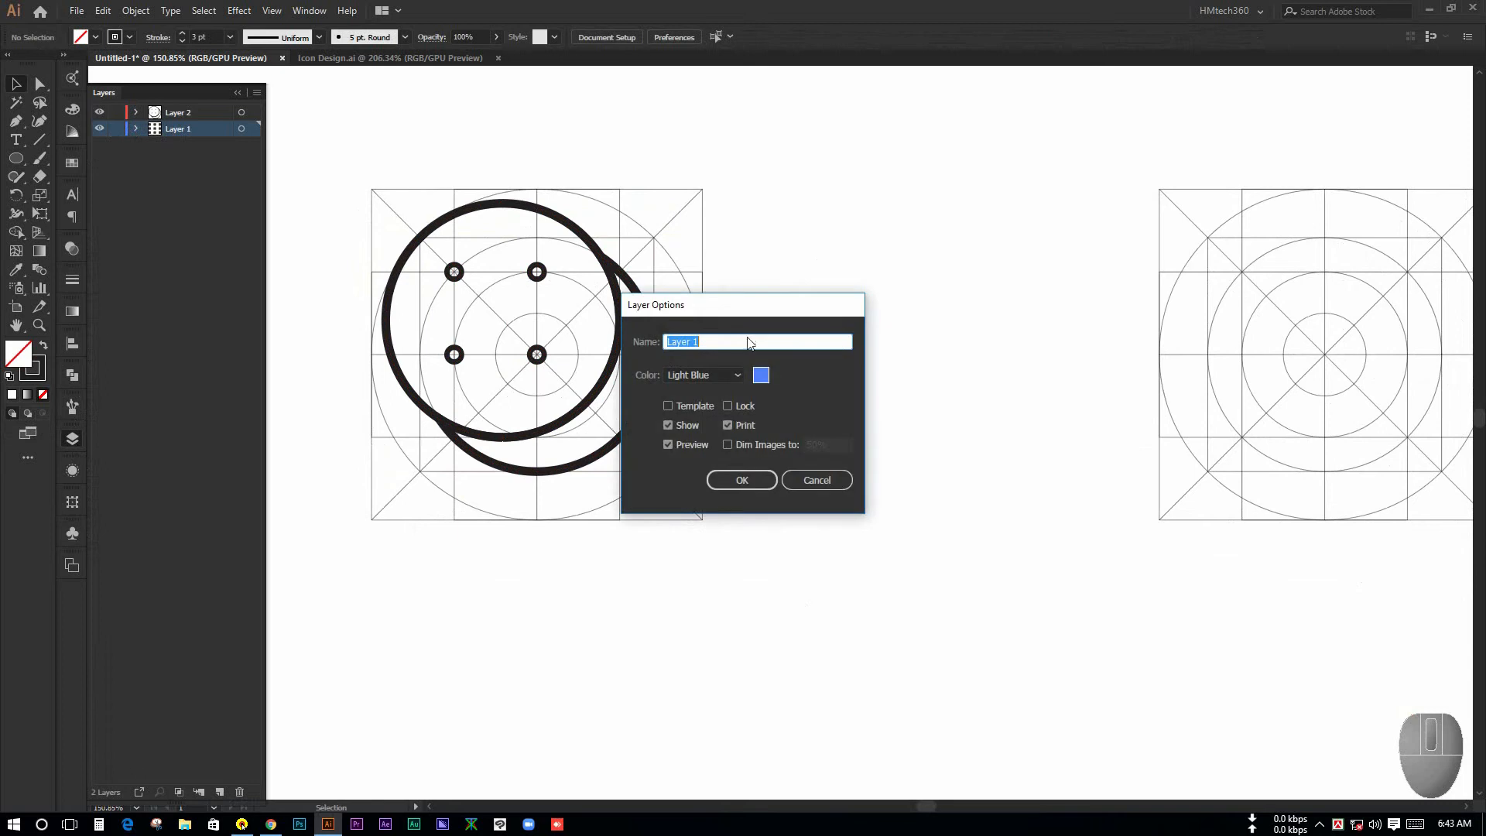
{"action": "left_click", "coordinate": [676, 406]}
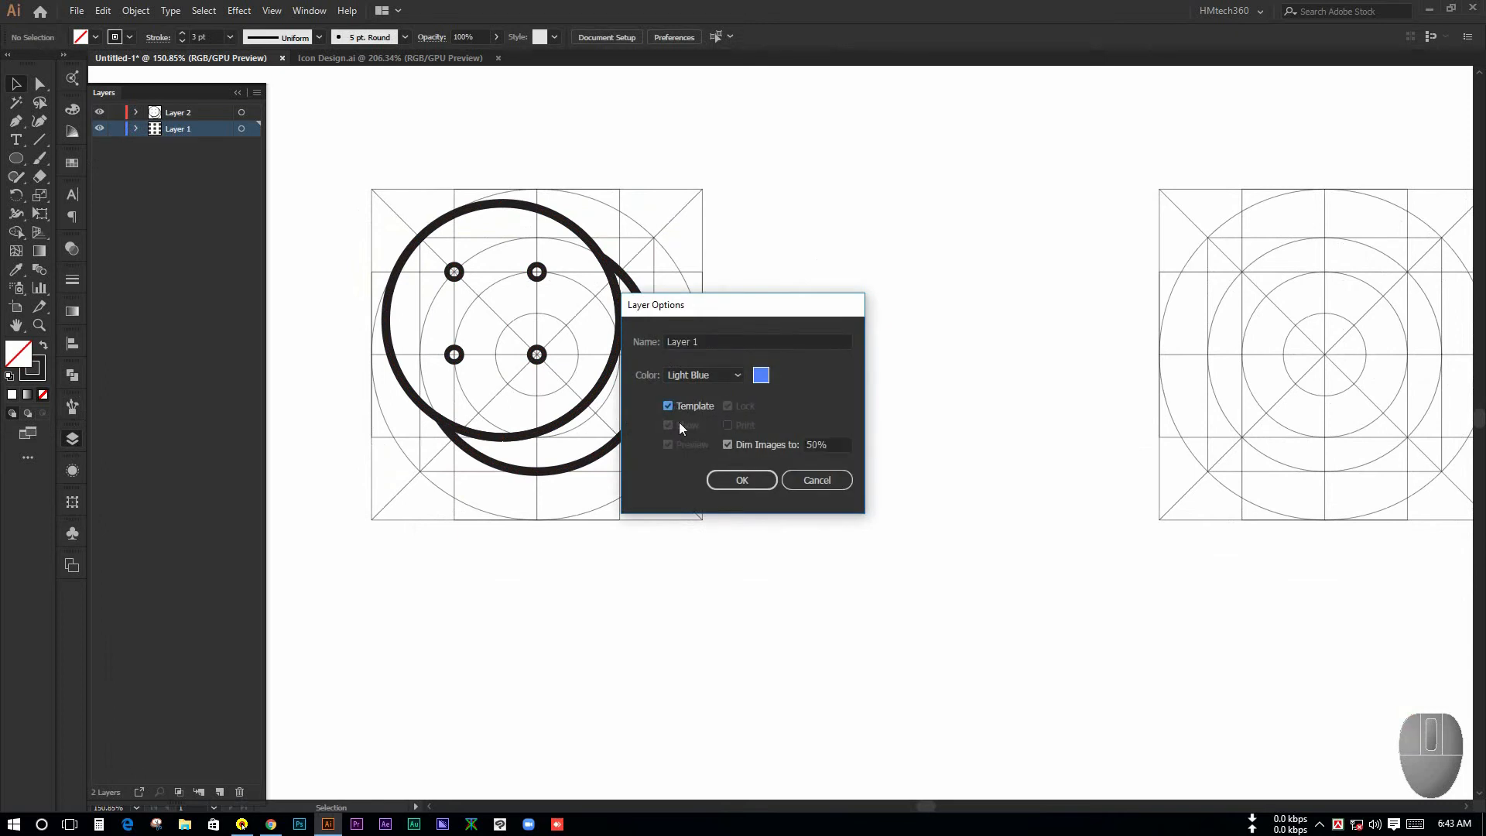
{"action": "left_click", "coordinate": [741, 480]}
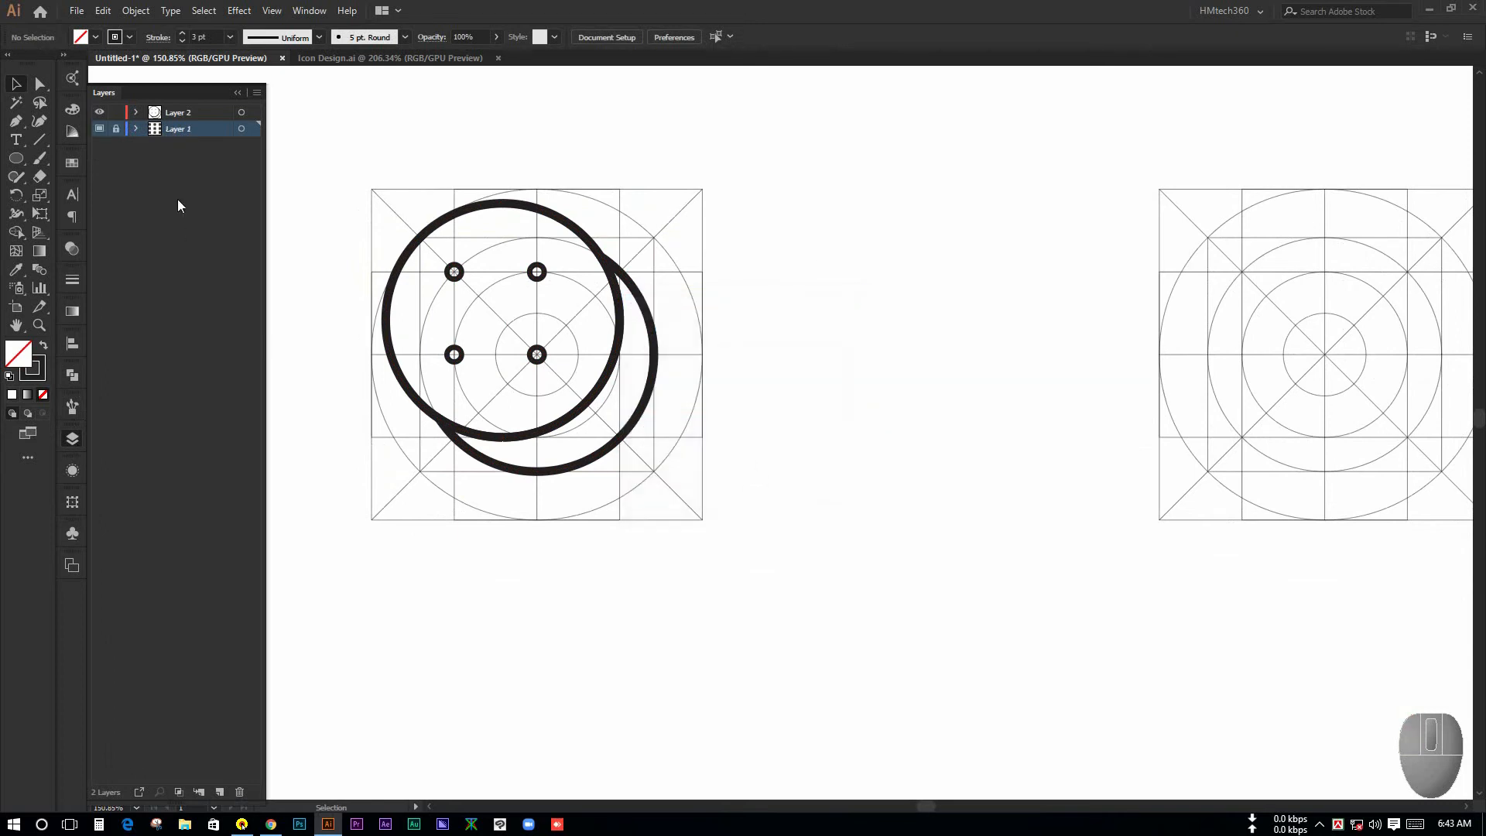
Examine the button icon and the neighbouring grids with Layer 1 set as a template
{"action": "key", "text": "ctrl+space"}
{"action": "left_click_drag", "start_coordinate": [545, 521], "coordinate": [605, 503]}
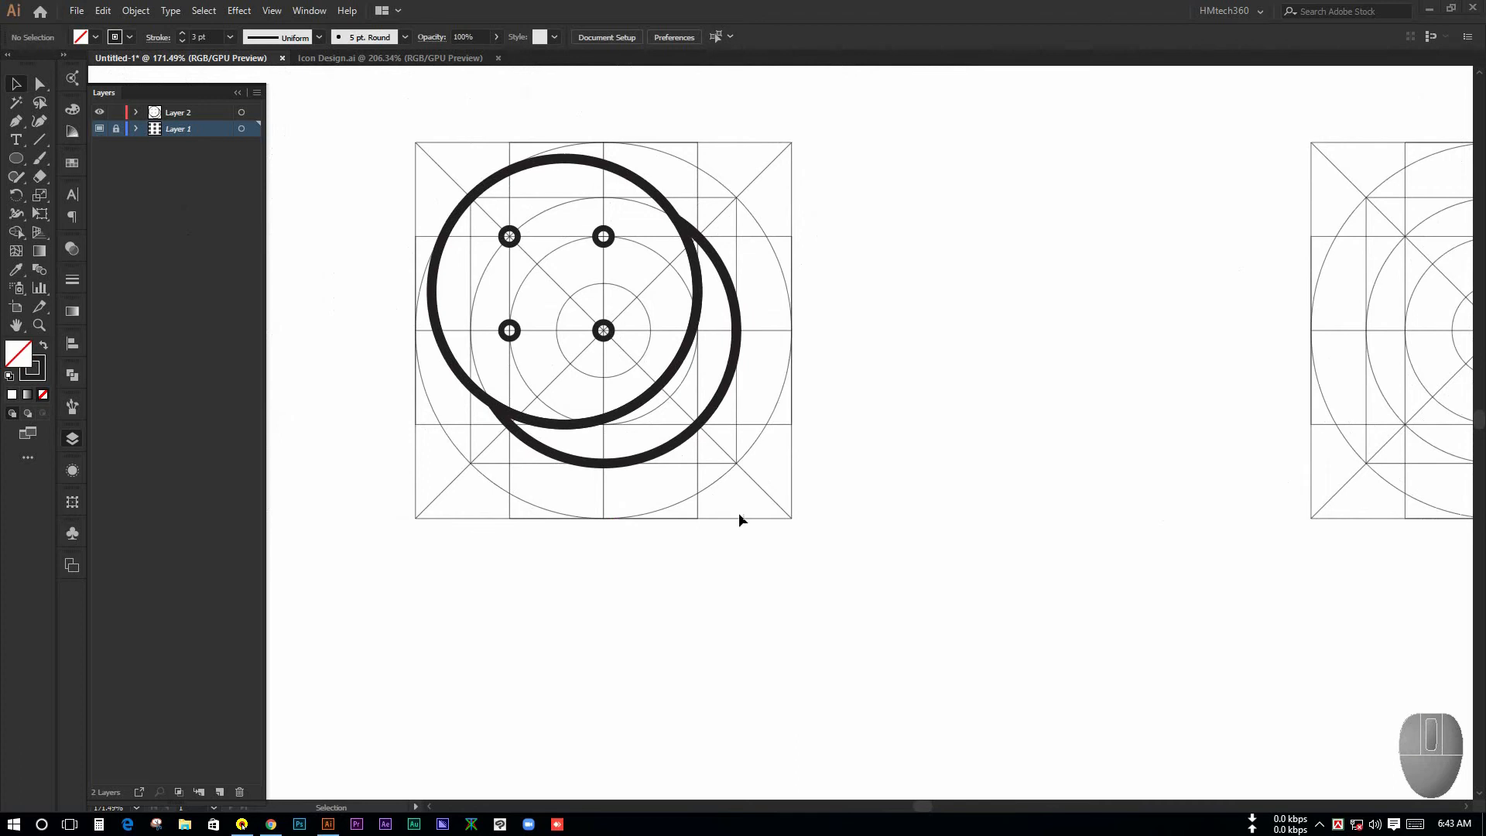
{"action": "key", "text": "ctrl+space"}
{"action": "left_click_drag", "start_coordinate": [769, 508], "coordinate": [647, 490]}
{"action": "key", "text": "ctrl+space"}
{"action": "left_click_drag", "start_coordinate": [739, 471], "coordinate": [673, 465]}
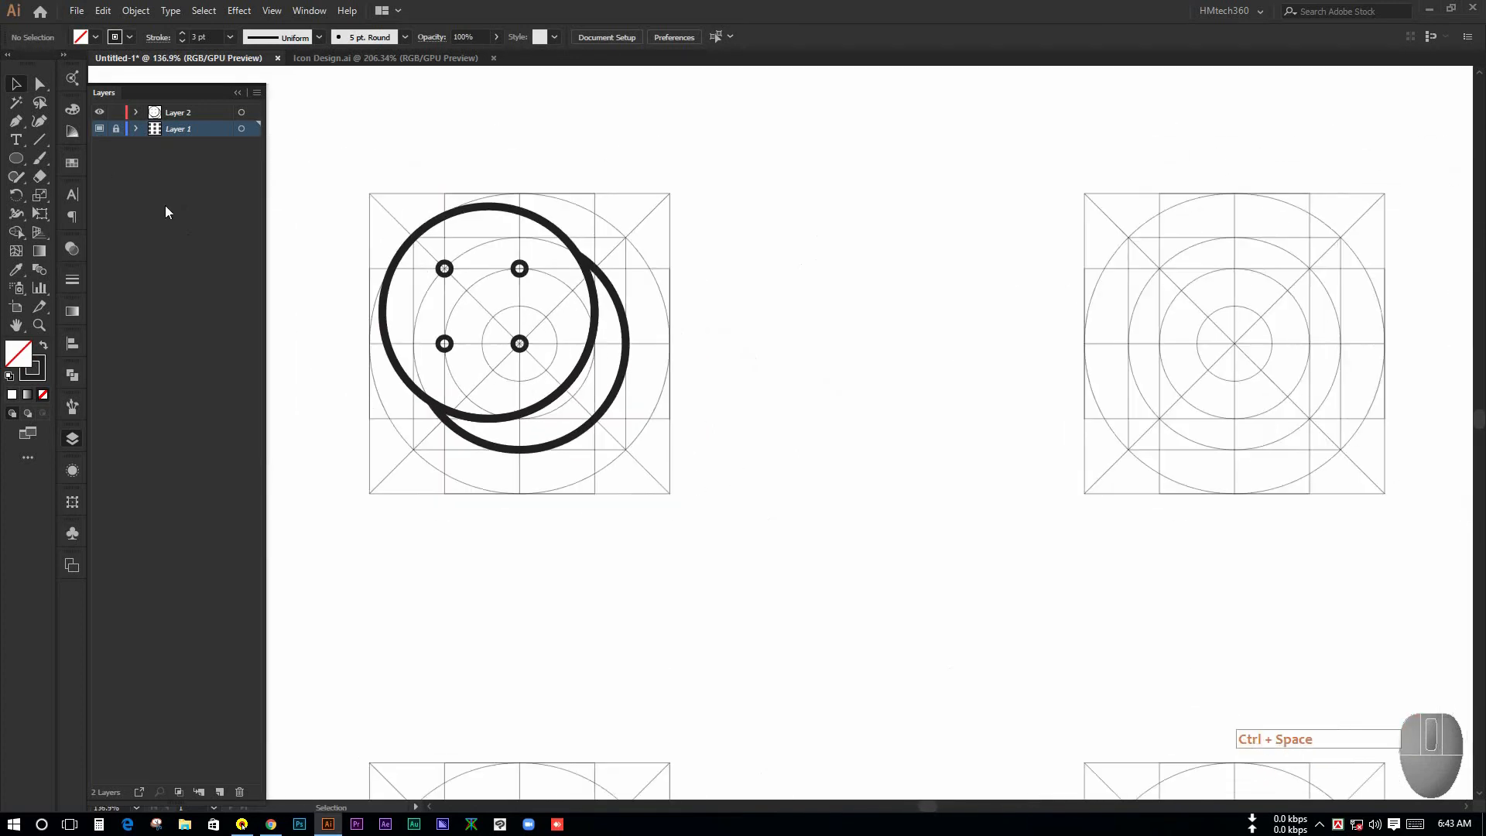
{"action": "key", "text": "space"}
{"action": "left_click_drag", "start_coordinate": [422, 417], "coordinate": [524, 376]}
Turn off the Template option for Layer 1 and apply the layer options
{"action": "double_click", "coordinate": [211, 128]}
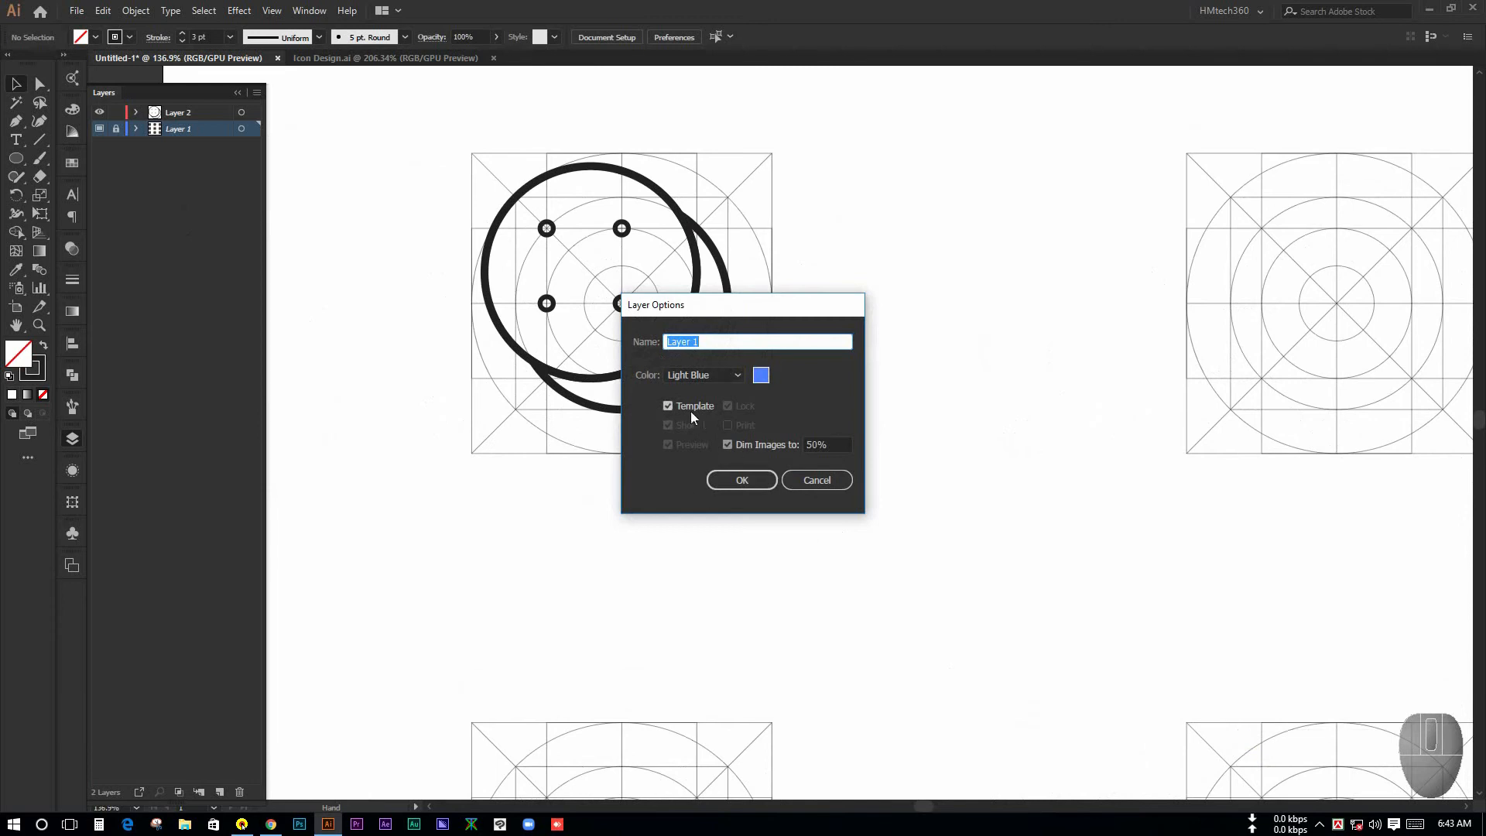
{"action": "left_click", "coordinate": [668, 407]}
{"action": "left_click", "coordinate": [742, 479]}
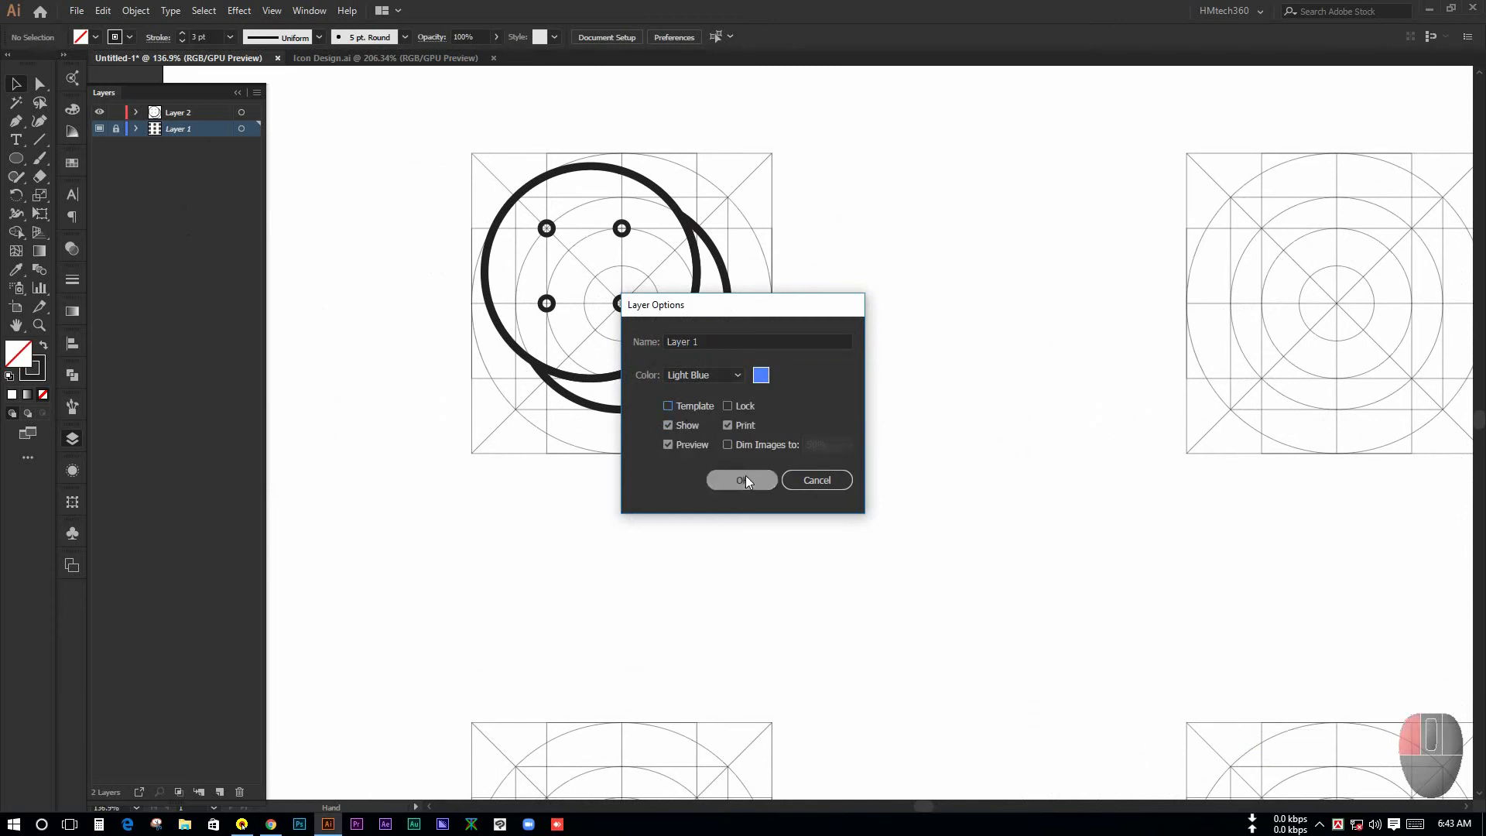
Target all construction-grid artwork on Layer 1 and display its transparency settings
{"action": "key", "text": "space"}
{"action": "left_click_drag", "start_coordinate": [888, 445], "coordinate": [865, 448]}
{"action": "key", "text": "space"}
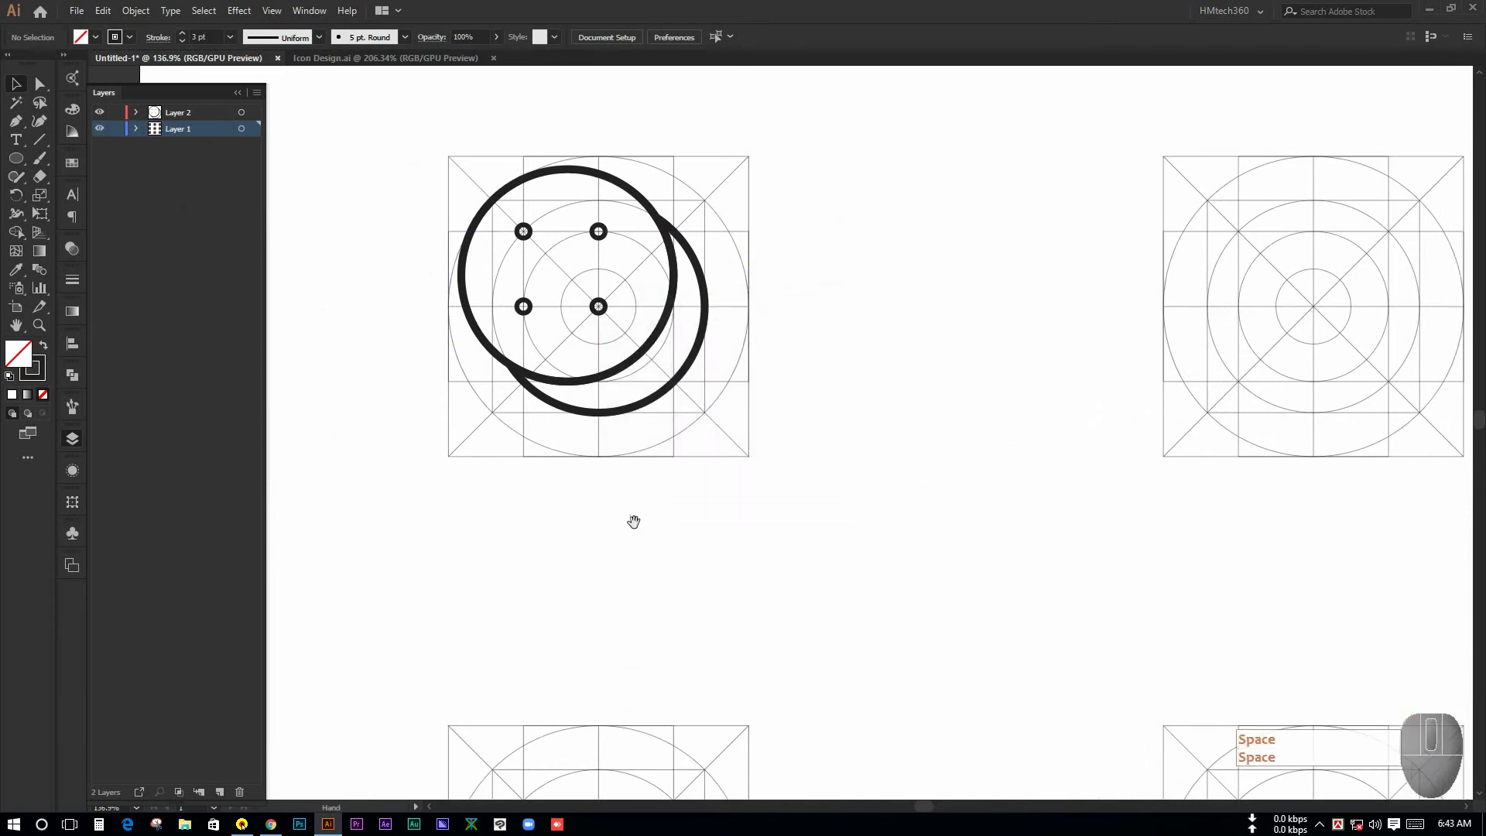
{"action": "left_click", "coordinate": [661, 461]}
{"action": "left_click", "coordinate": [688, 495]}
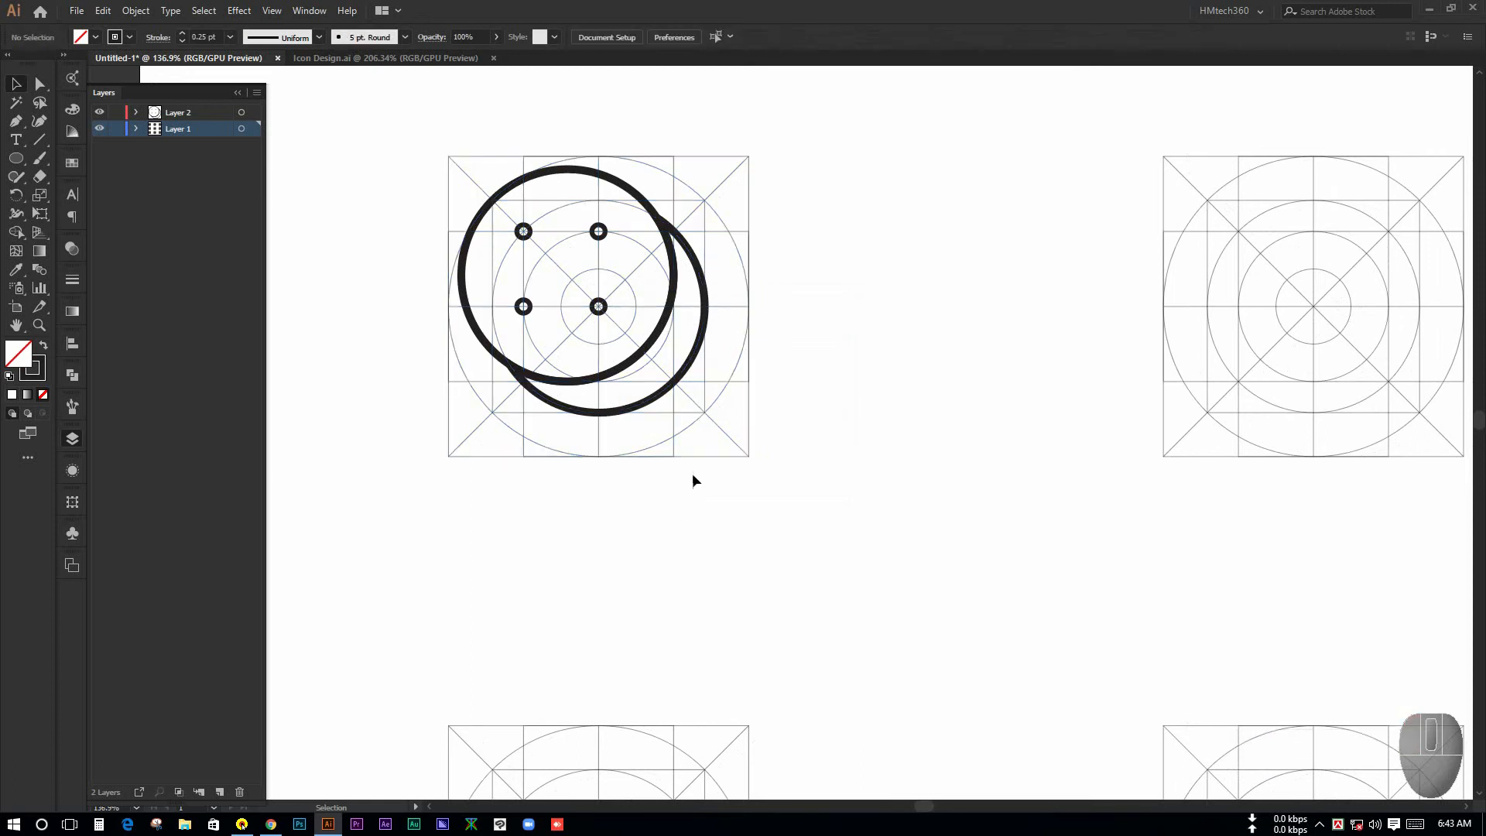
{"action": "left_click", "coordinate": [240, 129]}
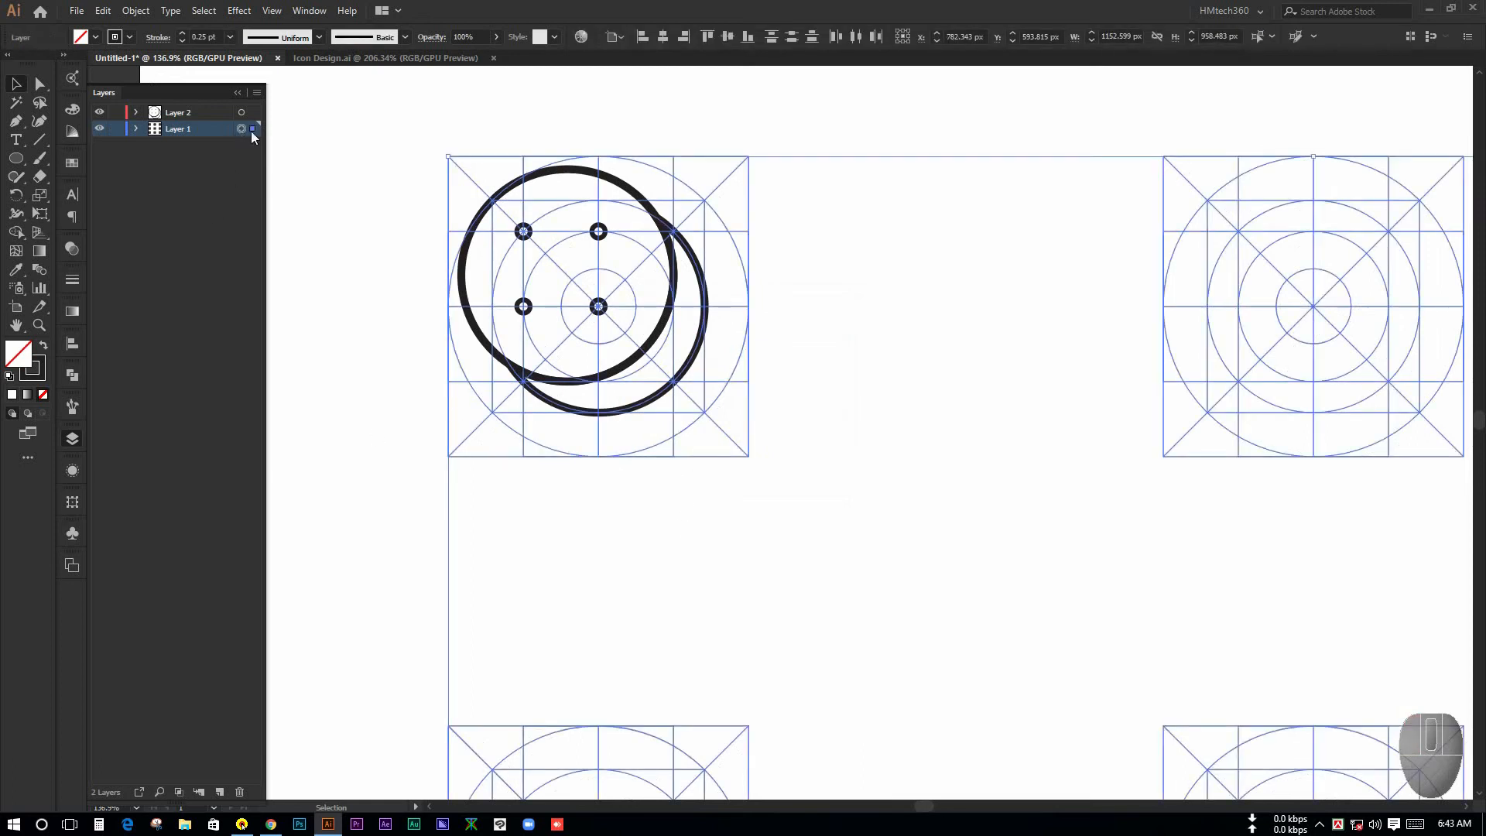
{"action": "key", "text": "ctrl+space"}
{"action": "left_click_drag", "start_coordinate": [707, 503], "coordinate": [553, 440]}
{"action": "key", "text": "ctrl+space"}
{"action": "left_click", "coordinate": [70, 248]}
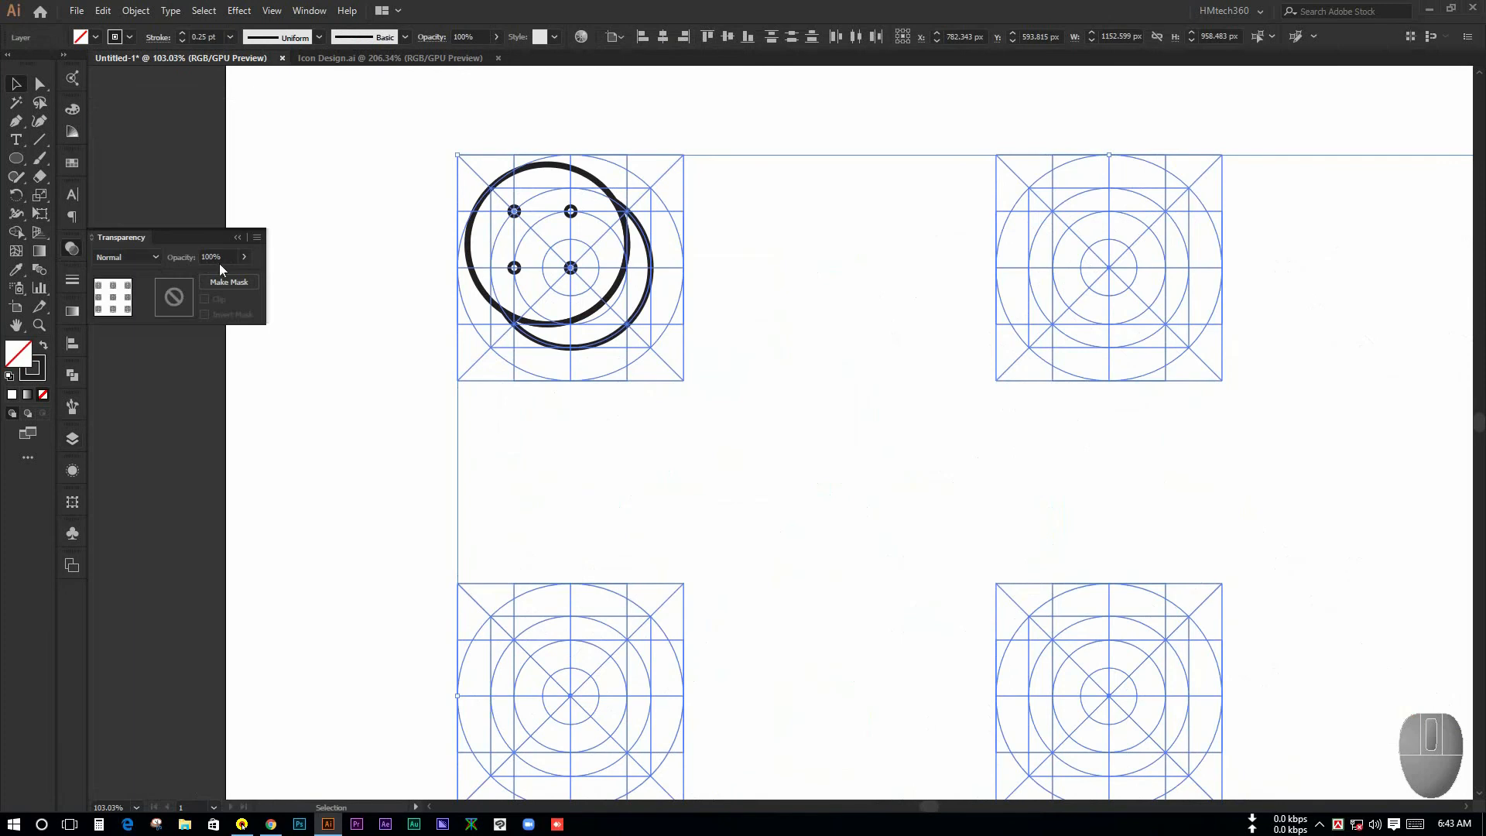
Try the Layer 1 construction grids at 0% opacity
{"action": "left_click", "coordinate": [243, 257]}
{"action": "left_click_drag", "start_coordinate": [234, 277], "coordinate": [218, 276]}
{"action": "left_click", "coordinate": [179, 262]}
{"action": "type", "text": "0"}
{"action": "key", "text": "Return"}
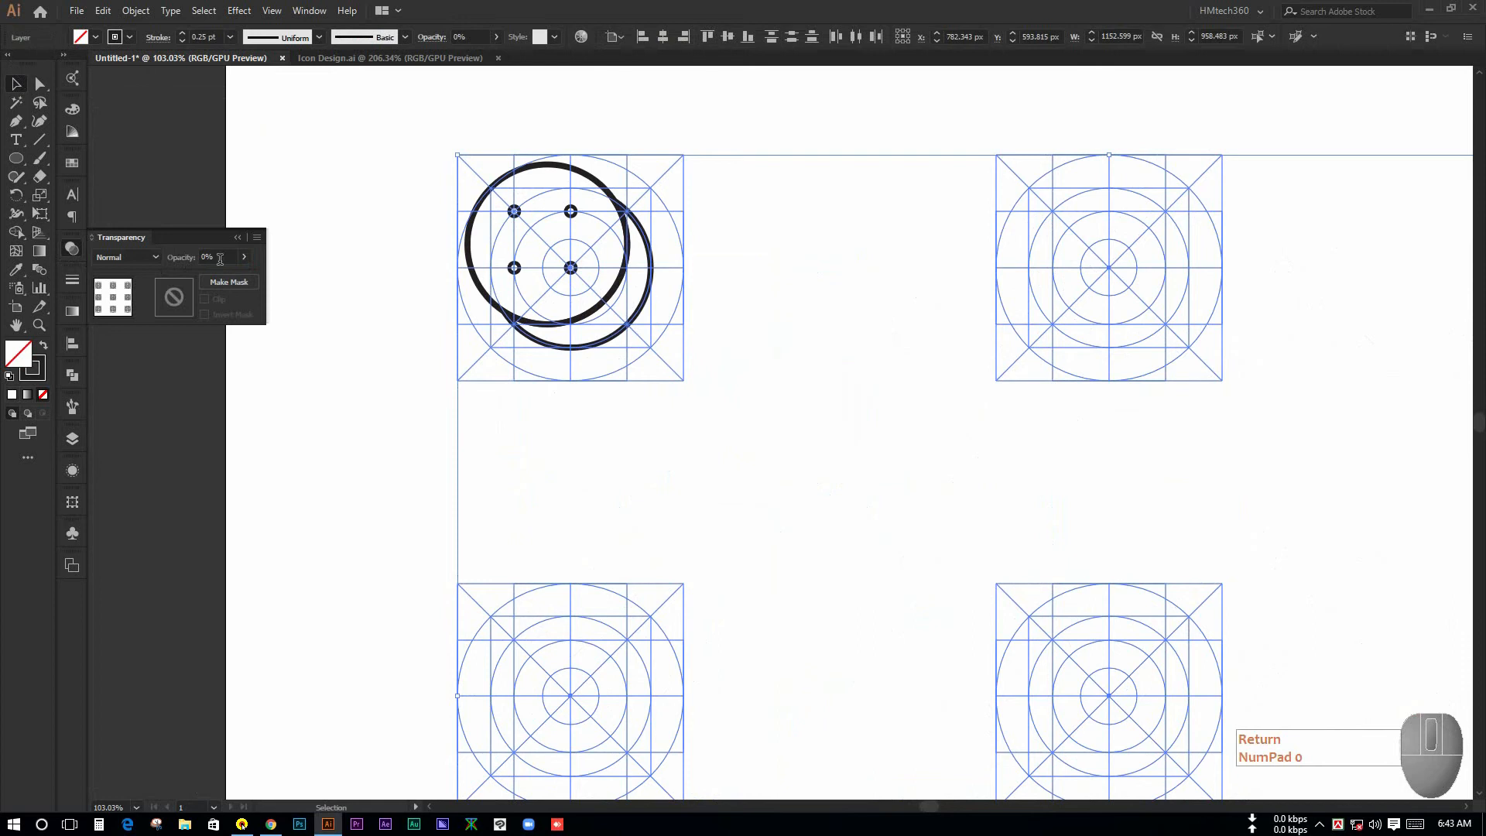
Set the opacity of the Layer 1 construction grids to 50% and deselect them
{"action": "left_click", "coordinate": [179, 257]}
{"action": "type", "text": "50"}
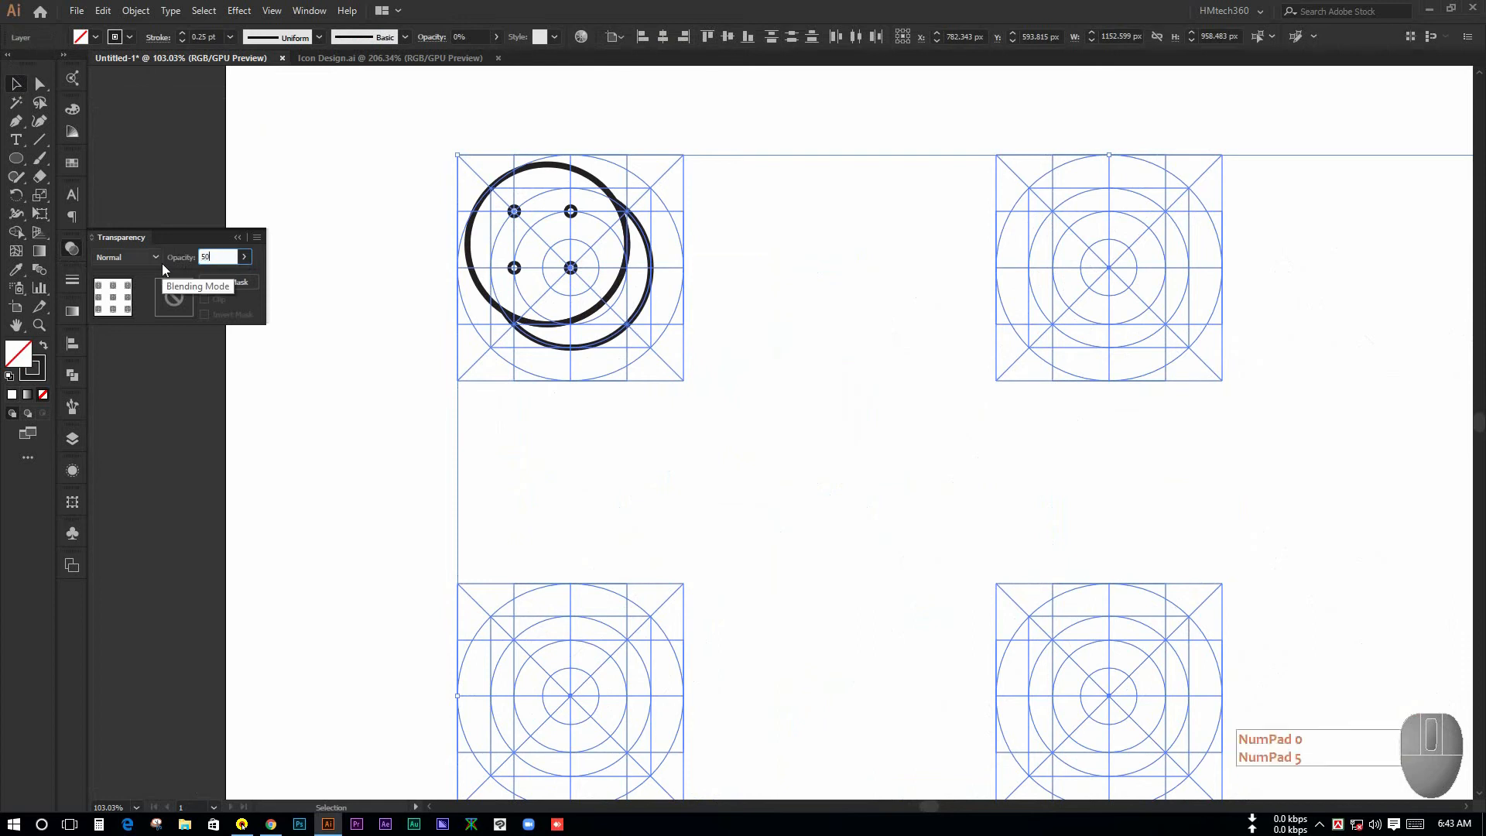
{"action": "key", "text": "Return"}
{"action": "left_click", "coordinate": [369, 495]}
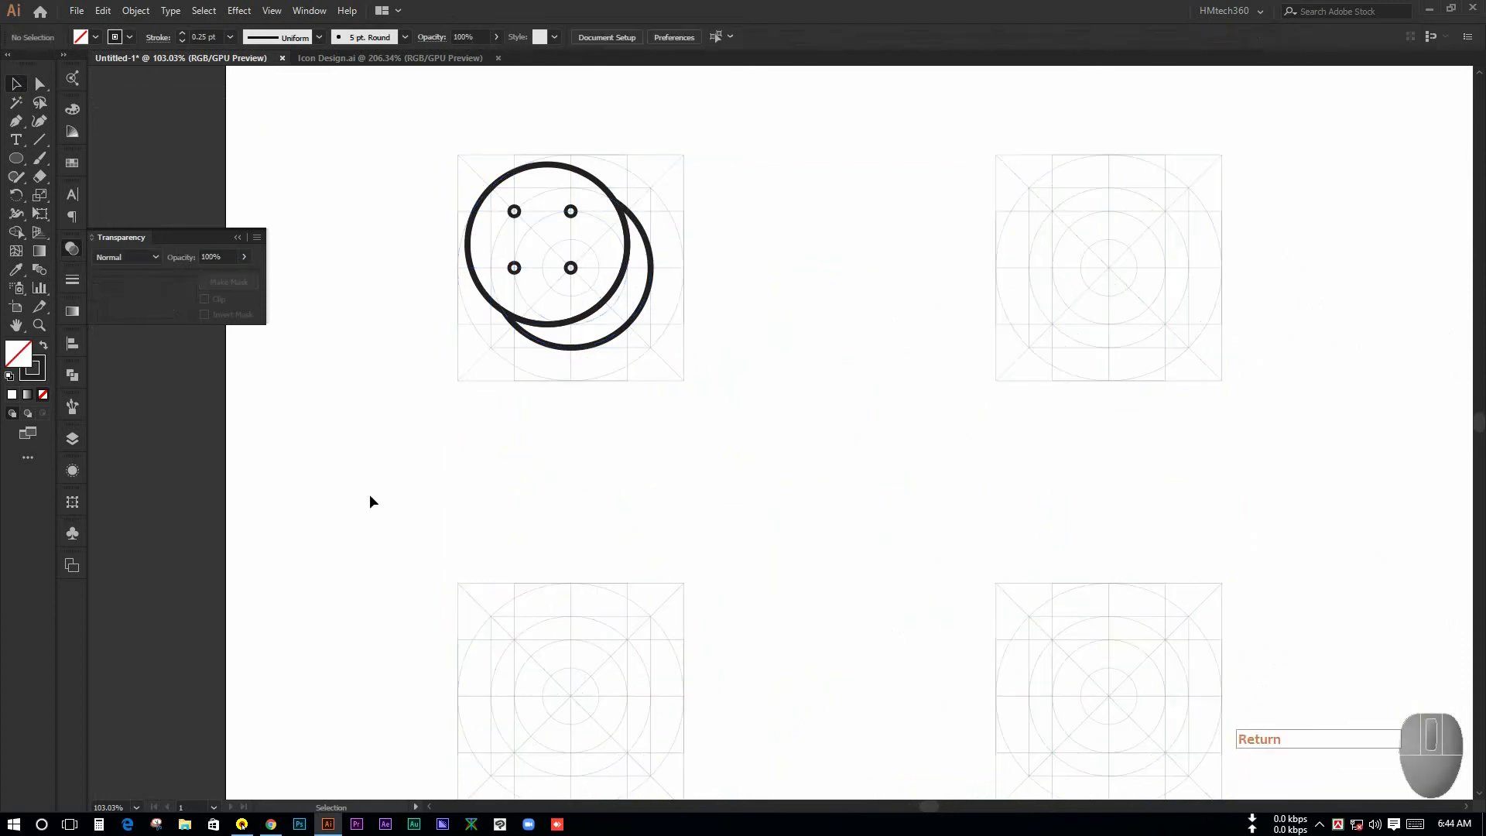
Examine the button icon against the faded construction grids on the artboard
{"action": "key", "text": "ctrl+space"}
{"action": "left_click_drag", "start_coordinate": [670, 524], "coordinate": [888, 365]}
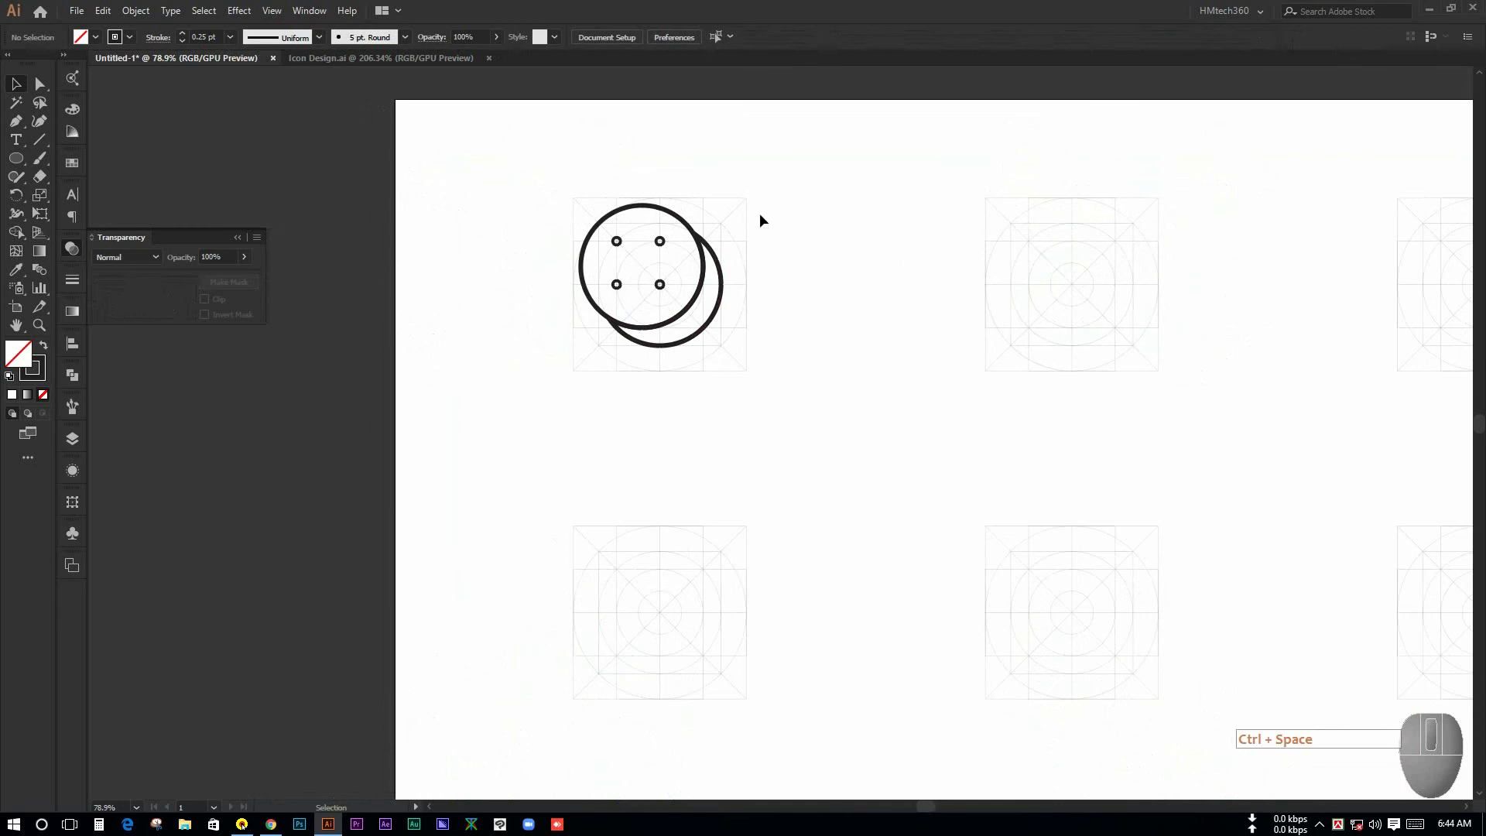
{"action": "key", "text": "ctrl+space"}
{"action": "mouse_move", "coordinate": [759, 218]}
{"action": "left_mouse_down"}
{"action": "mouse_move", "coordinate": [855, 282]}
{"action": "mouse_move", "coordinate": [760, 242]}
{"action": "left_mouse_up"}
{"action": "key", "text": "ctrl+space"}
{"action": "left_click_drag", "start_coordinate": [820, 315], "coordinate": [961, 428]}
{"action": "left_click_drag", "start_coordinate": [676, 441], "coordinate": [684, 365]}
{"action": "key", "text": "ctrl+space"}
{"action": "left_click", "coordinate": [731, 439]}
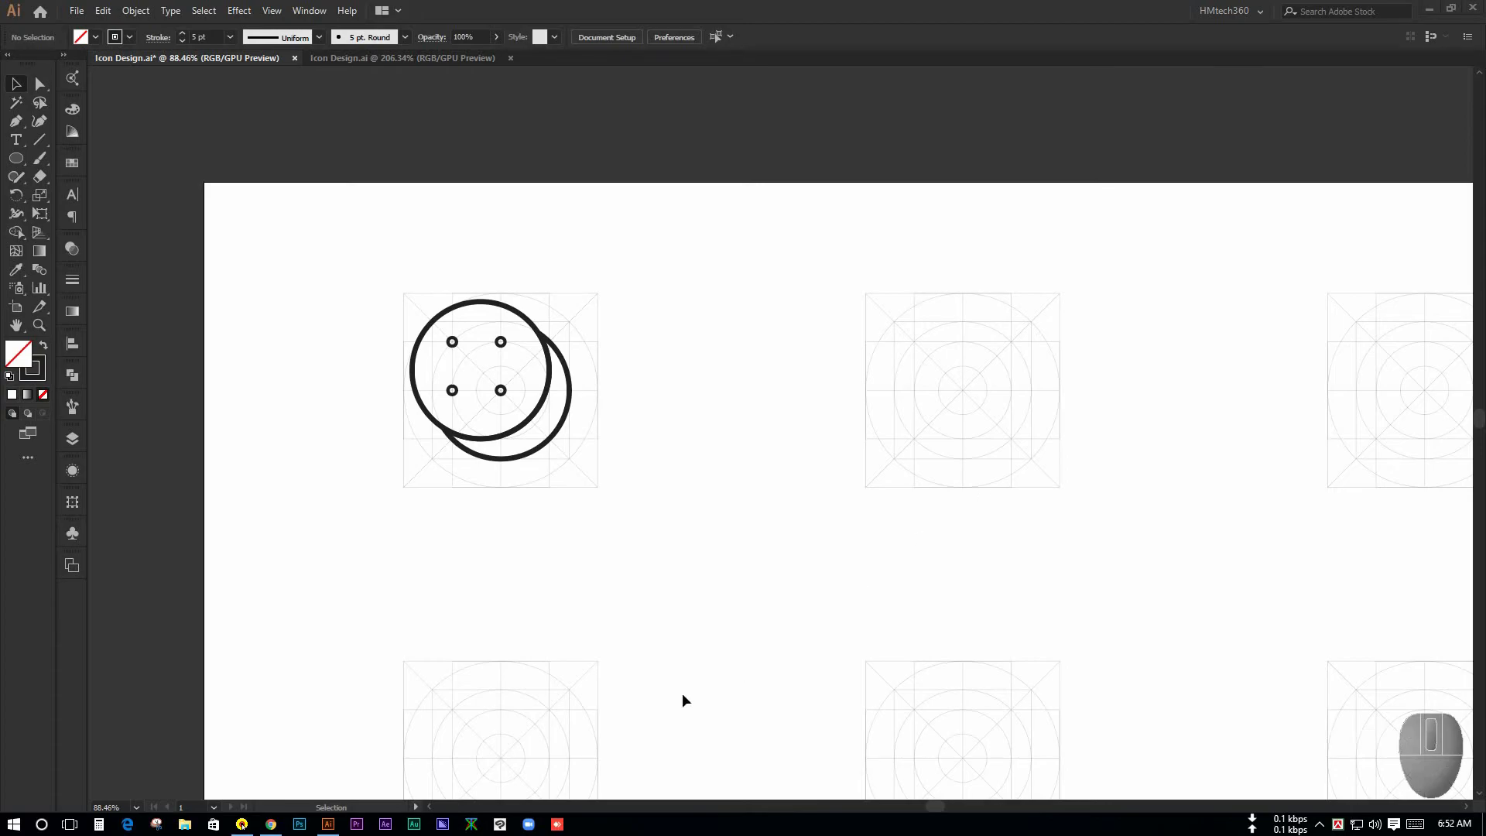
Draw a 141.42 px circle from the centre of the top row's middle grid, matching its second-largest guide circle
{"action": "key", "text": "space"}
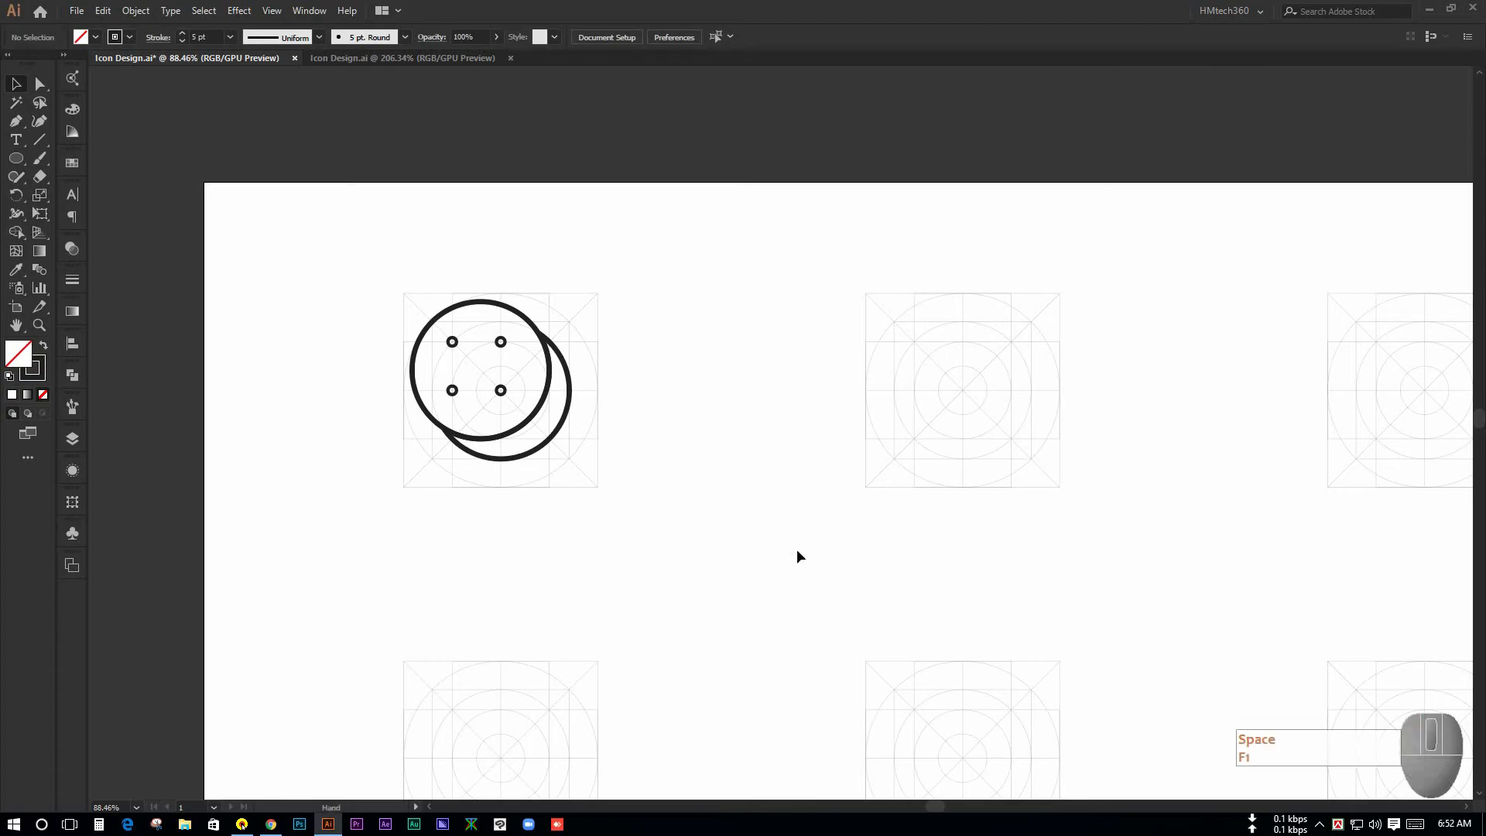
{"action": "left_click_drag", "start_coordinate": [919, 464], "coordinate": [846, 391]}
{"action": "key", "text": "ctrl+space"}
{"action": "left_click", "coordinate": [883, 422]}
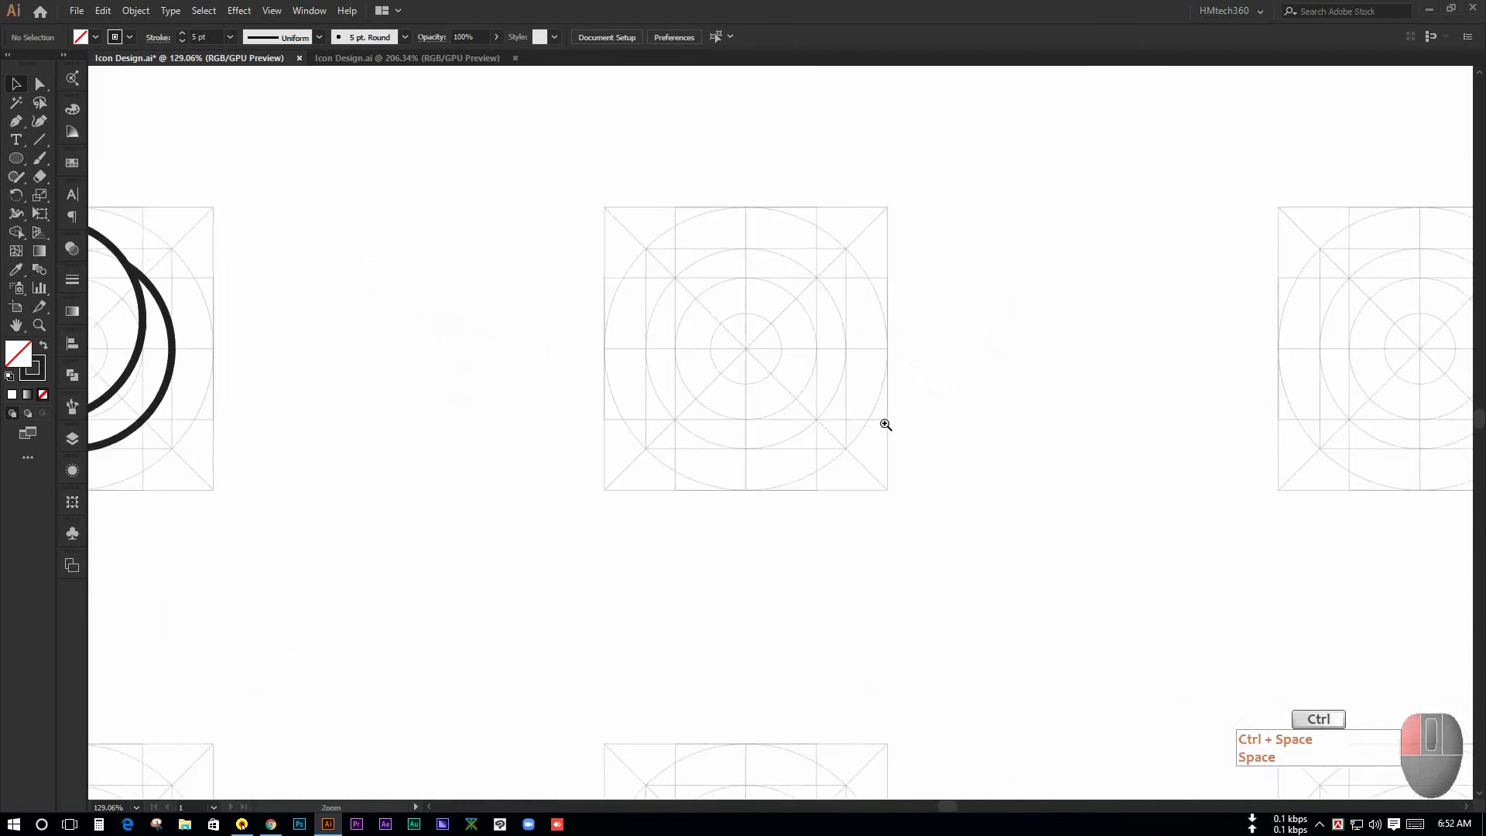
{"action": "key", "text": "ctrl+space"}
{"action": "left_click", "coordinate": [836, 358]}
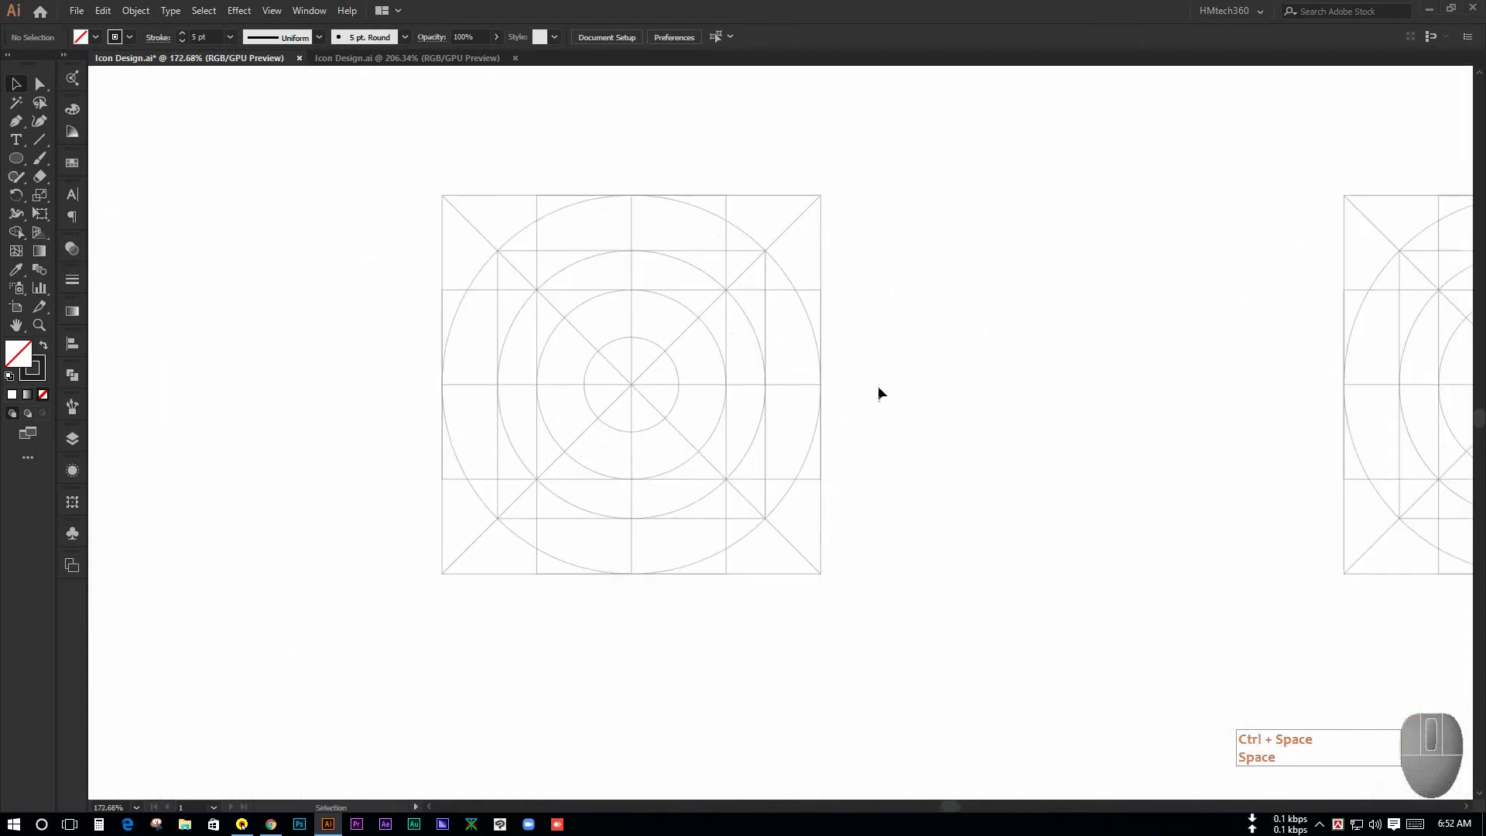
{"action": "left_click_drag", "start_coordinate": [16, 158], "coordinate": [72, 192]}
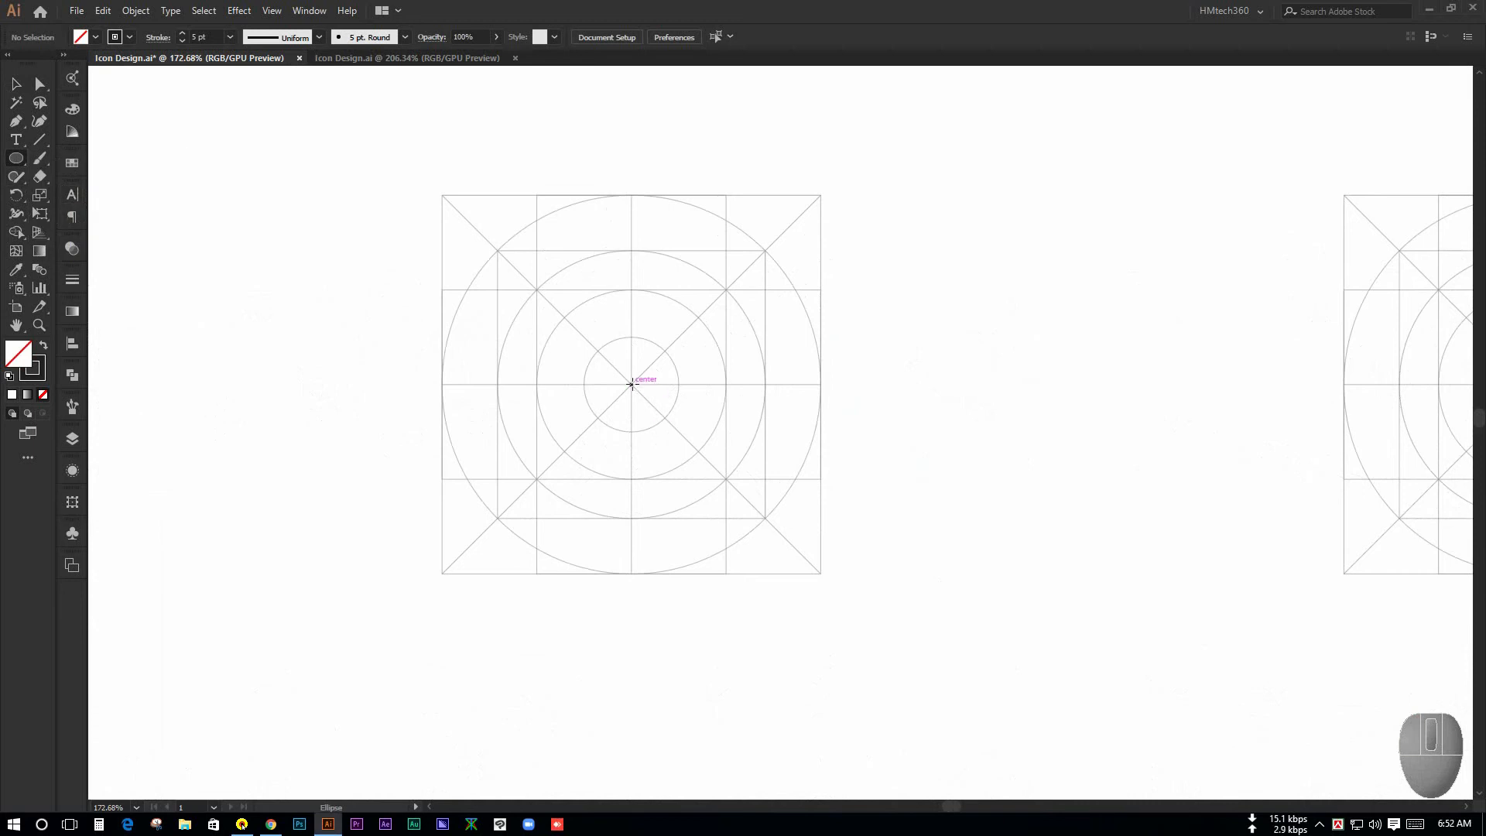
{"action": "left_click_drag", "start_coordinate": [632, 383], "coordinate": [728, 518]}
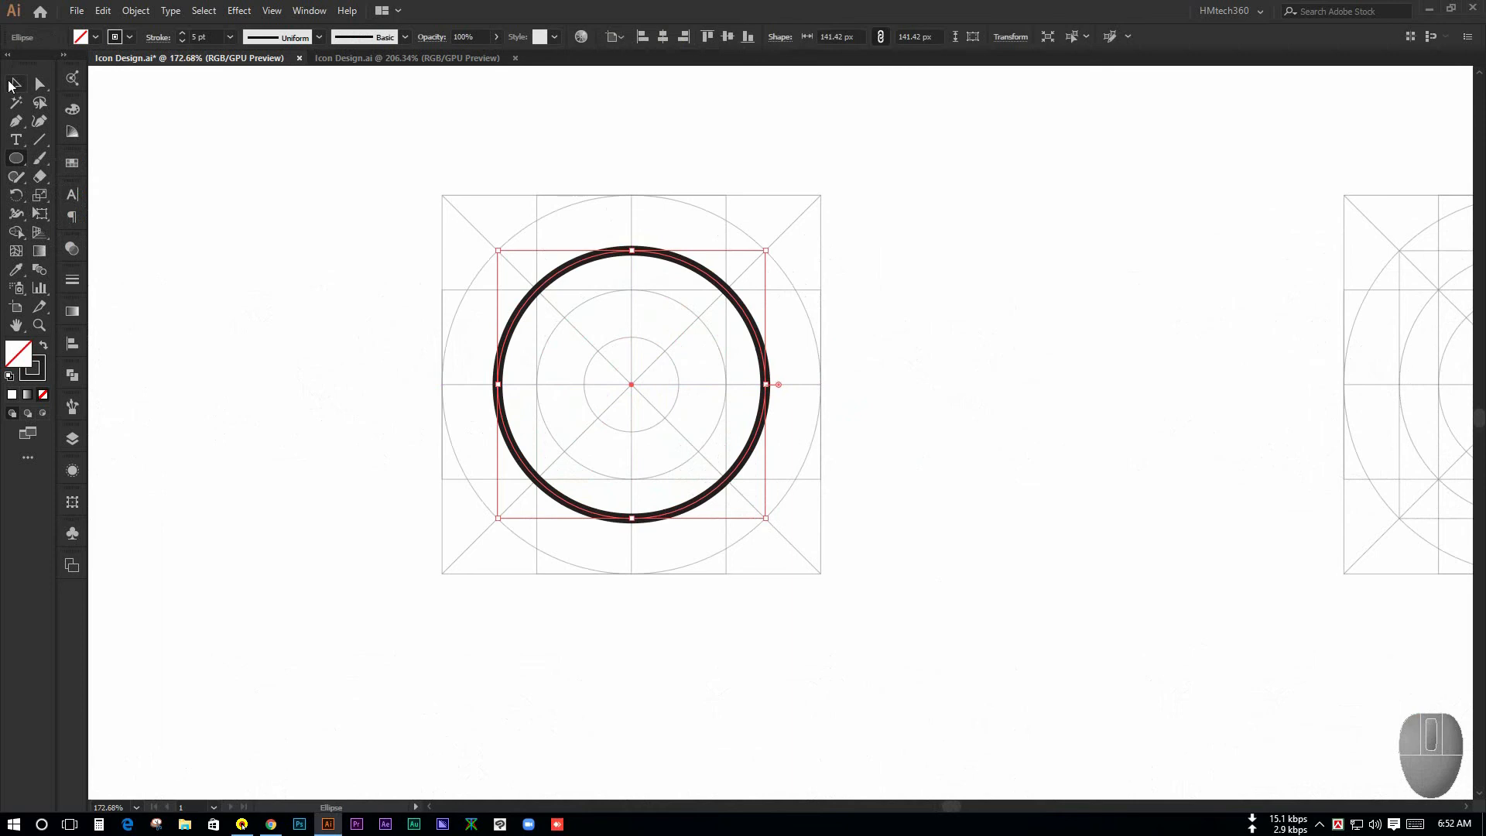
{"action": "left_click", "coordinate": [14, 84]}
{"action": "left_click", "coordinate": [271, 272]}
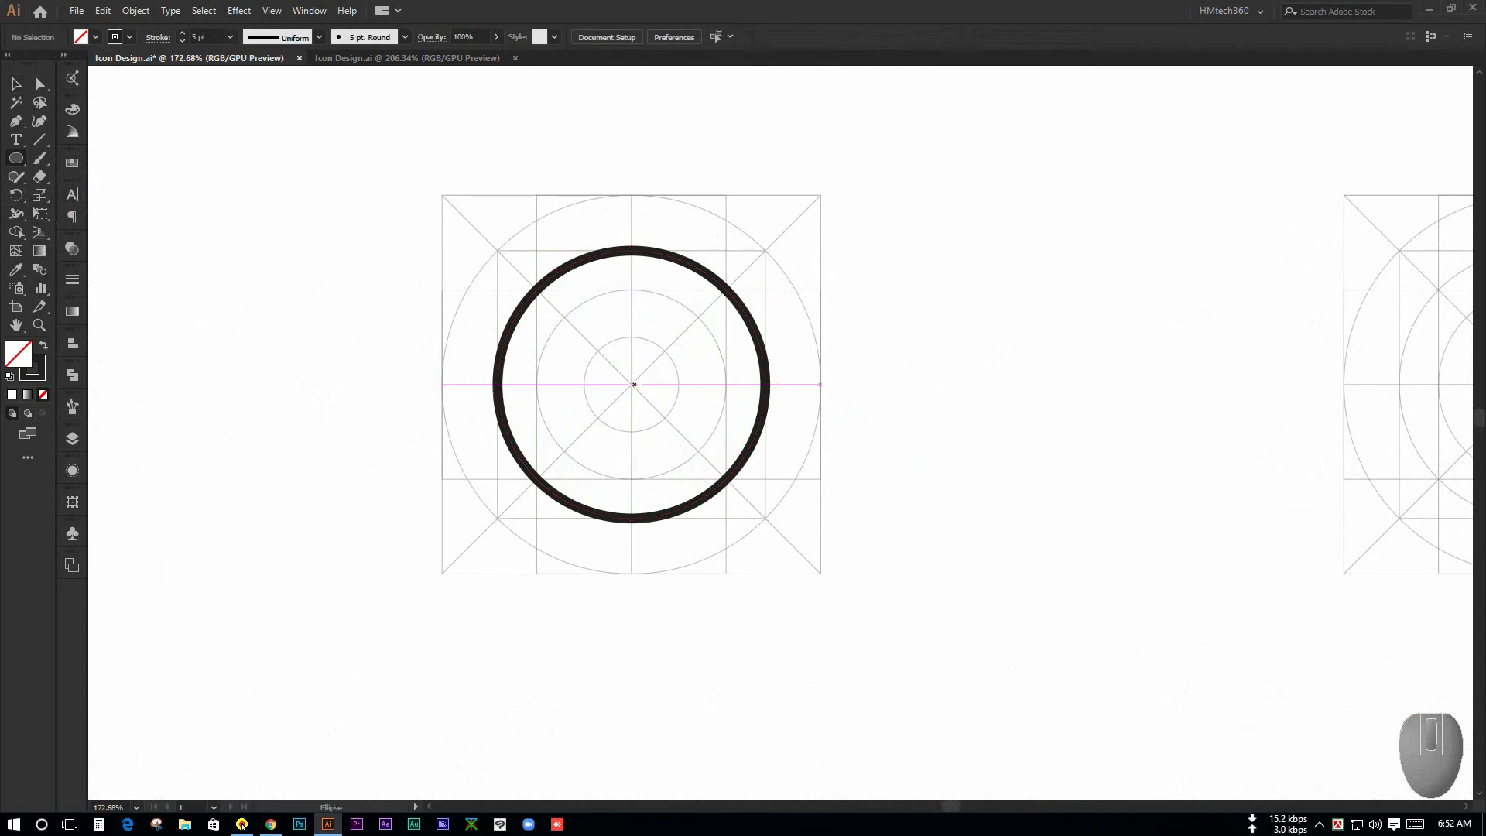
Draw a concentric 100 px circle inside the large circle, following the next smaller guide circle
{"action": "left_click_drag", "start_coordinate": [632, 384], "coordinate": [726, 478]}
{"action": "left_click", "coordinate": [17, 84]}
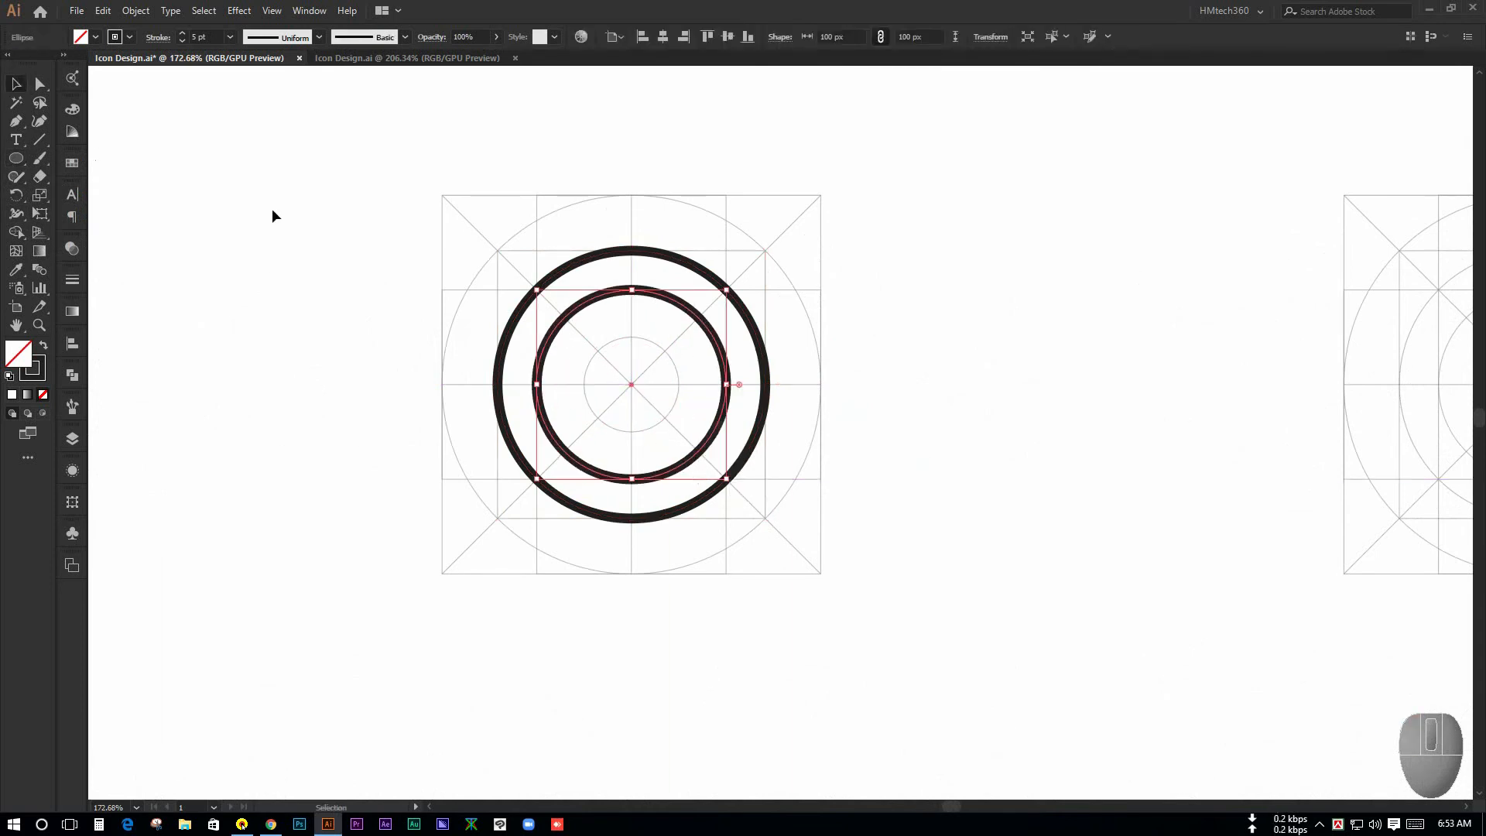
{"action": "left_click", "coordinate": [271, 207]}
Move the 100 px circle straight up so it overlaps the top of the large circle
{"action": "left_click_drag", "start_coordinate": [405, 159], "coordinate": [375, 225]}
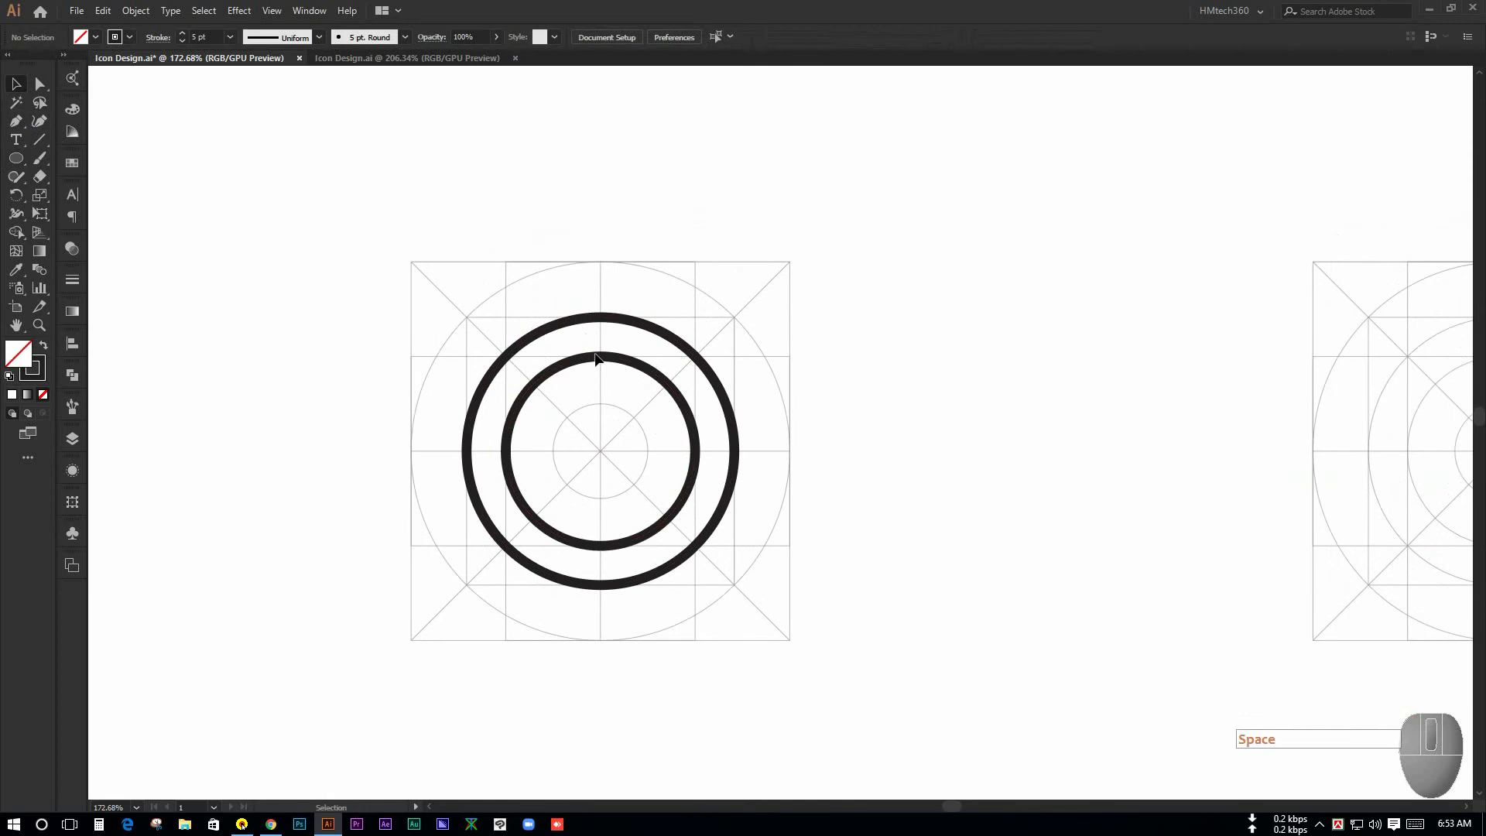
{"action": "left_click_drag", "start_coordinate": [596, 363], "coordinate": [600, 290]}
{"action": "left_click", "coordinate": [602, 290]}
{"action": "left_click_drag", "start_coordinate": [604, 356], "coordinate": [612, 217]}
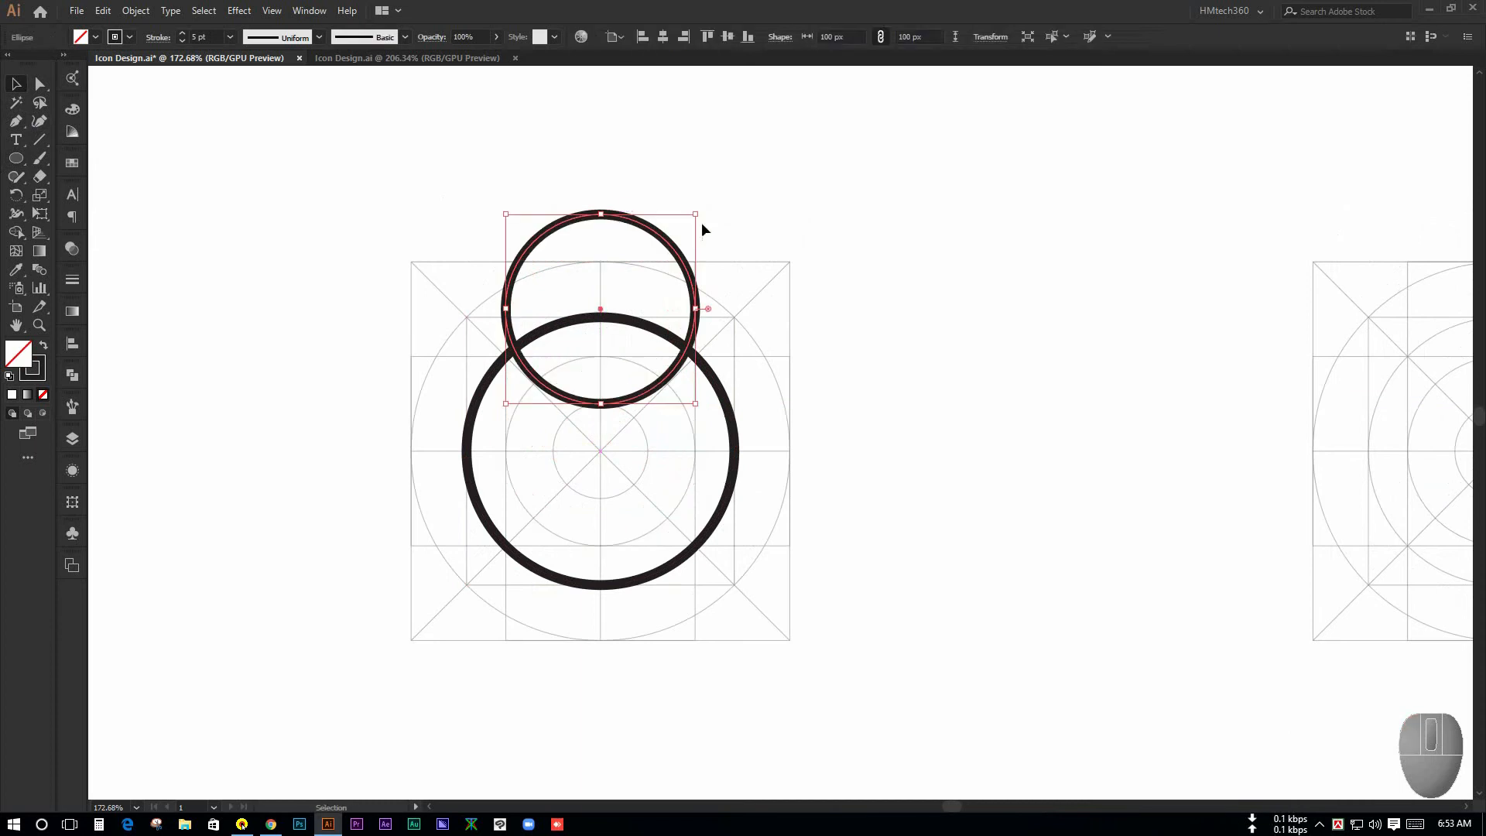
Offset the upper circle's path by -15 px with Miter joins, previewing the result
{"action": "left_click", "coordinate": [702, 224]}
{"action": "key", "text": "space"}
{"action": "left_click_drag", "start_coordinate": [763, 262], "coordinate": [663, 186]}
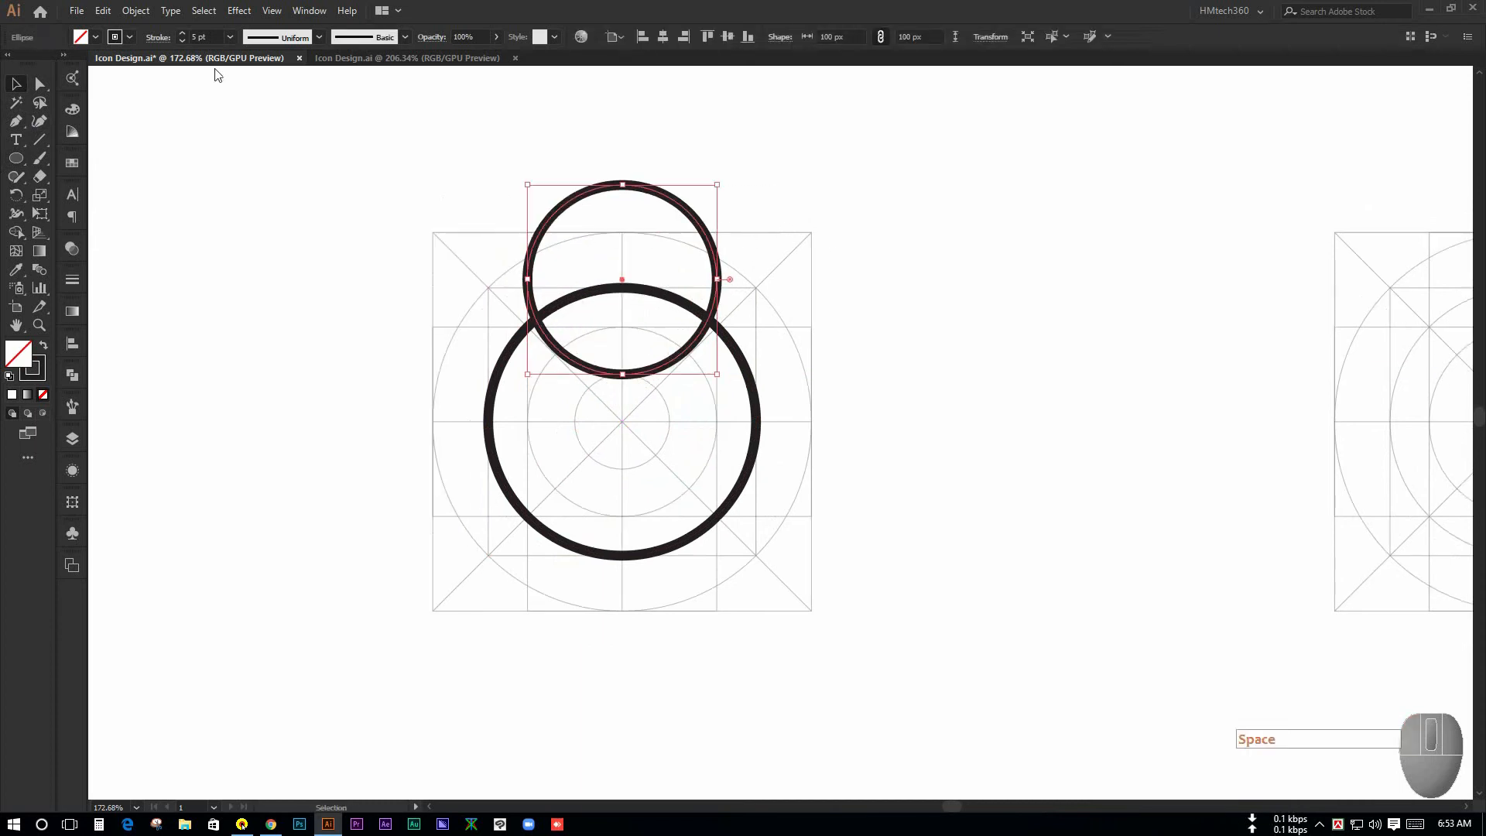
{"action": "left_click", "coordinate": [150, 10]}
{"action": "mouse_move", "coordinate": [238, 359]}
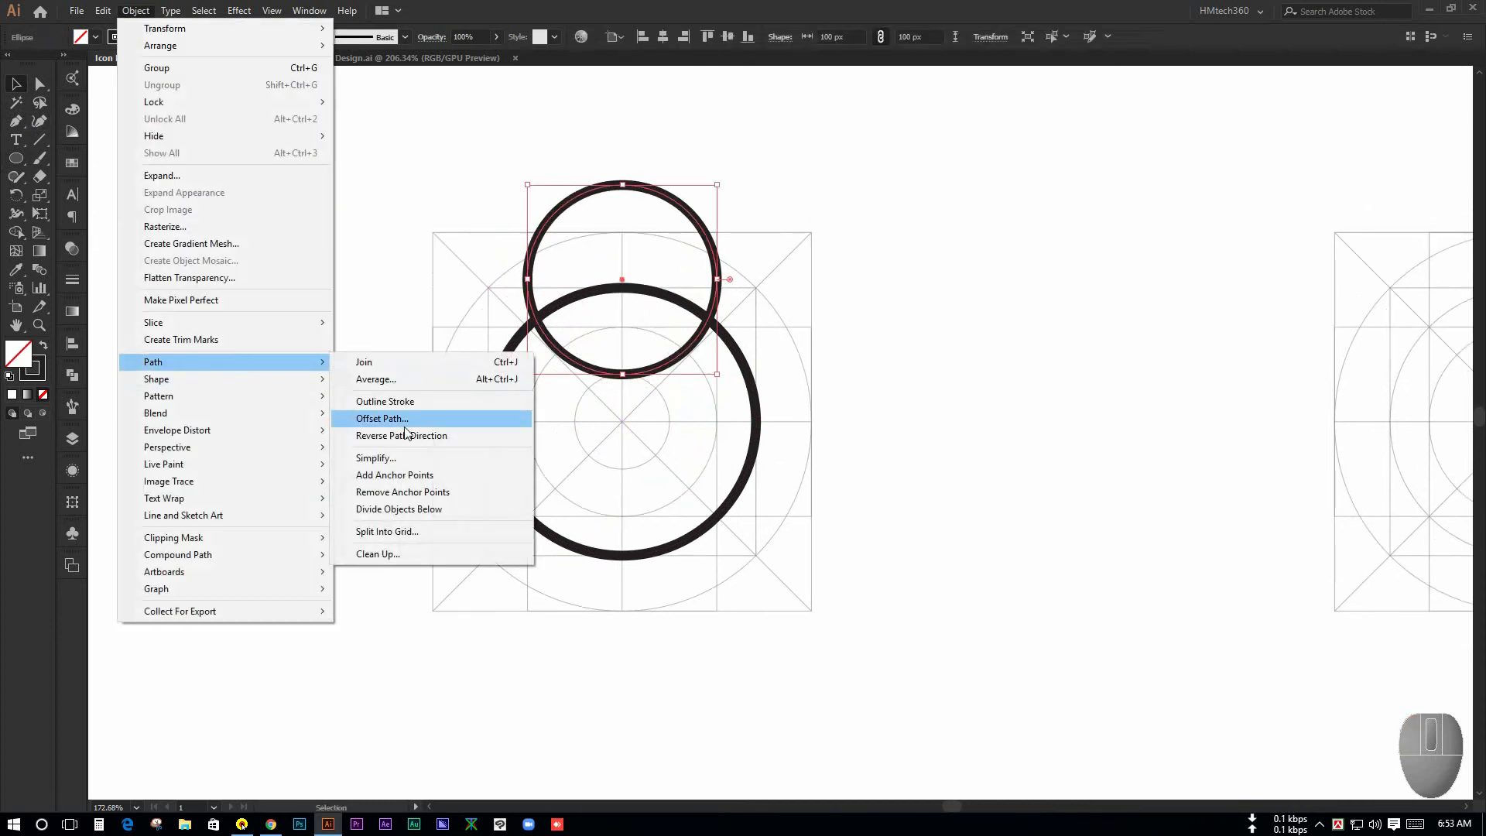
{"action": "left_click", "coordinate": [405, 425]}
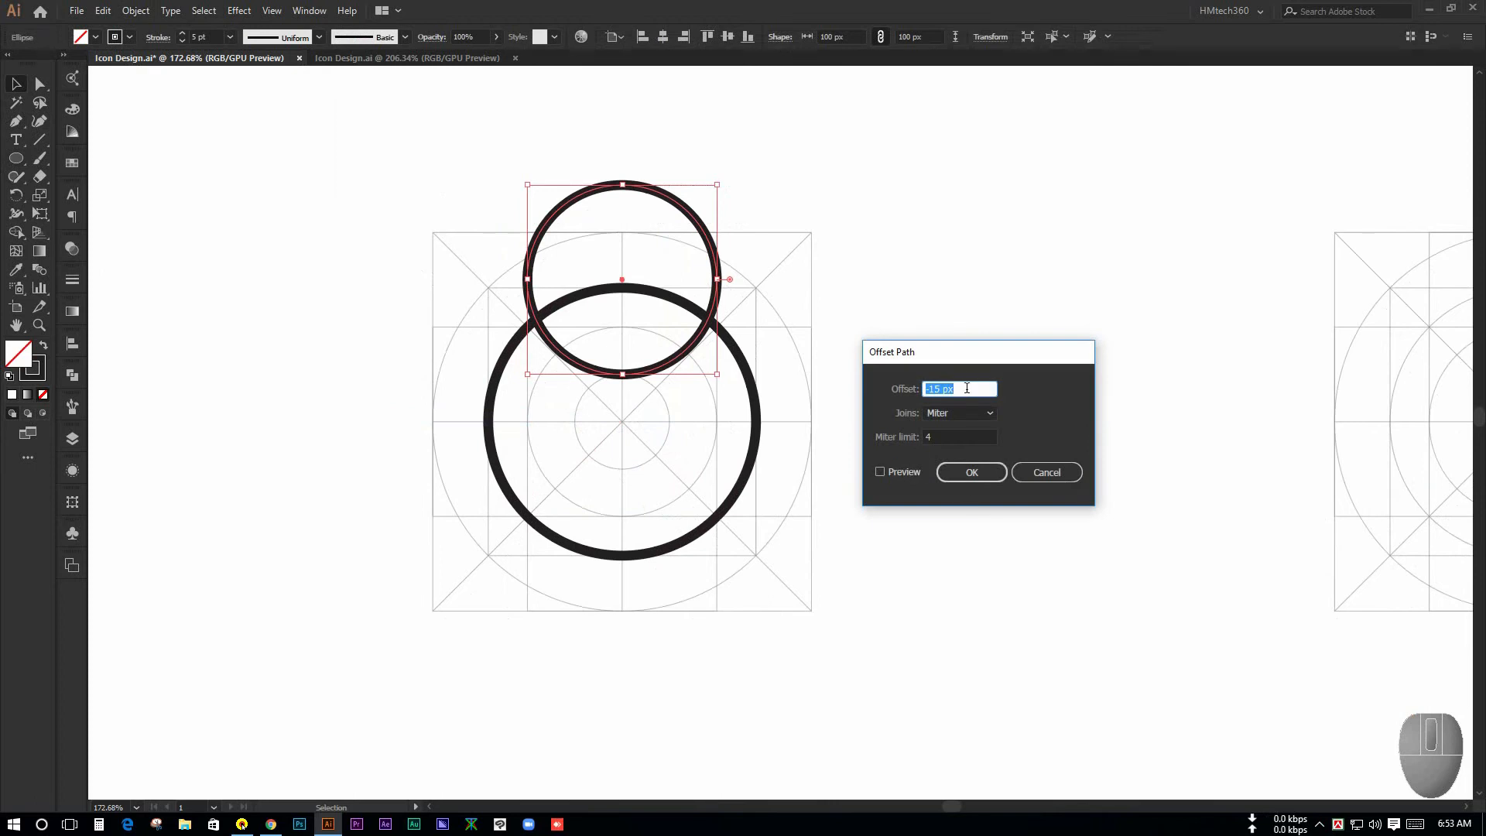
{"action": "left_click", "coordinate": [880, 471]}
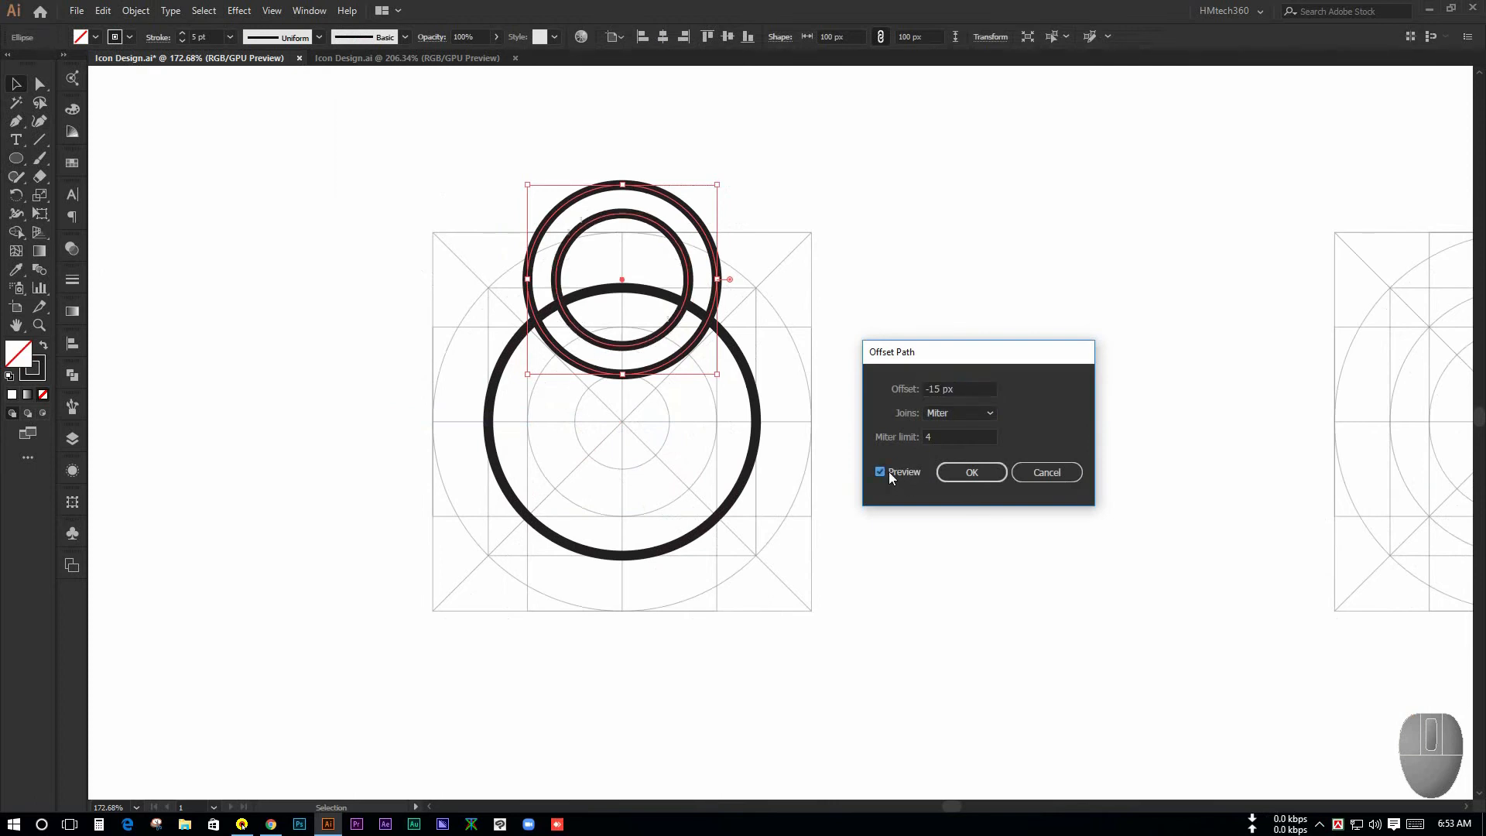
{"action": "left_click", "coordinate": [972, 476]}
Cut the 100 px circle's area out of the large circle with Shape Builder, keeping the smaller inner circle as the head
{"action": "key", "text": "ctrl+space"}
{"action": "left_click_drag", "start_coordinate": [789, 325], "coordinate": [726, 517]}
{"action": "left_click", "coordinate": [851, 352]}
{"action": "left_click", "coordinate": [694, 265]}
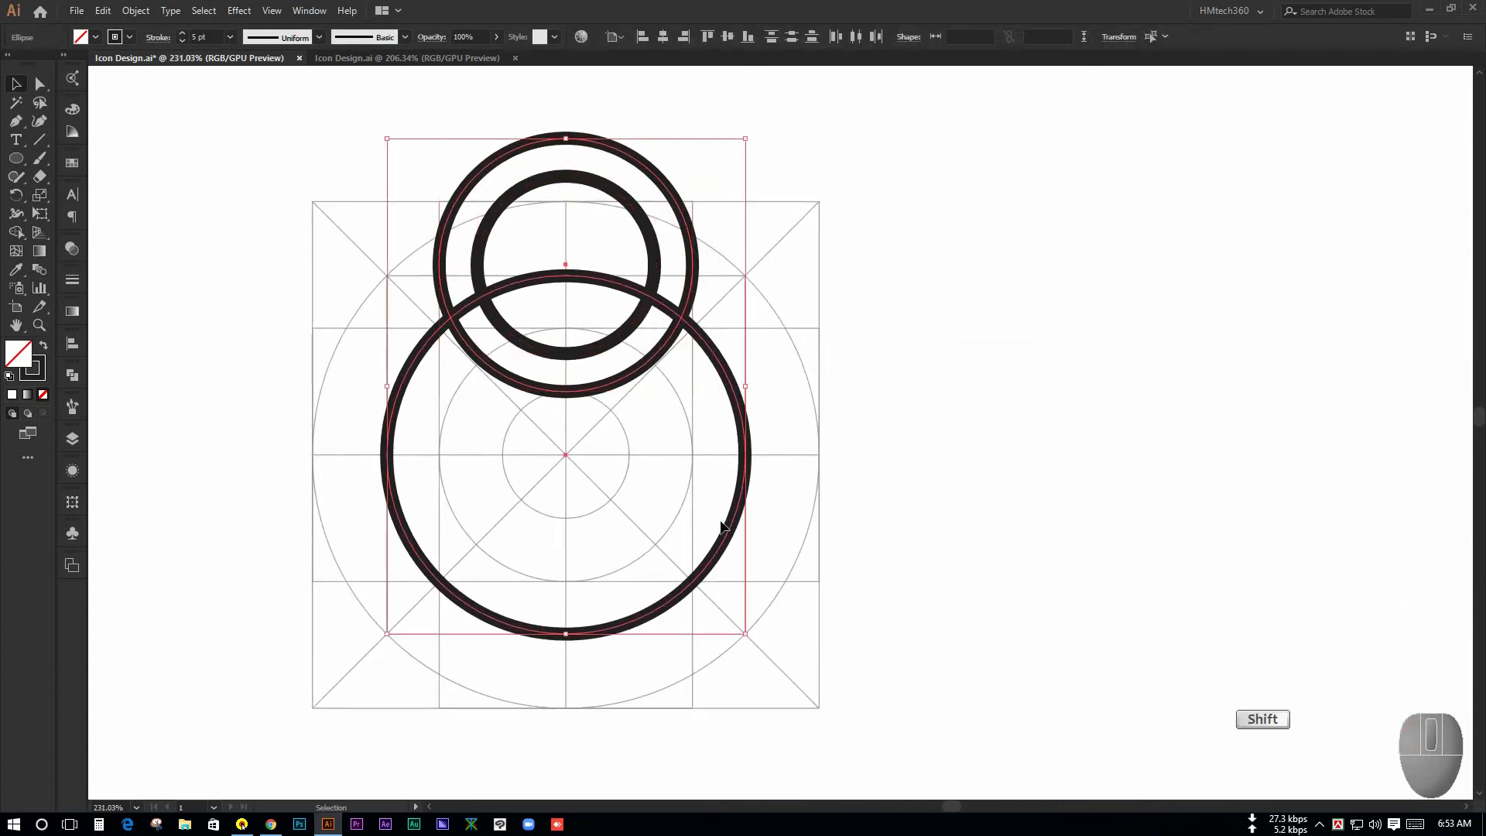
{"action": "left_click", "coordinate": [17, 234]}
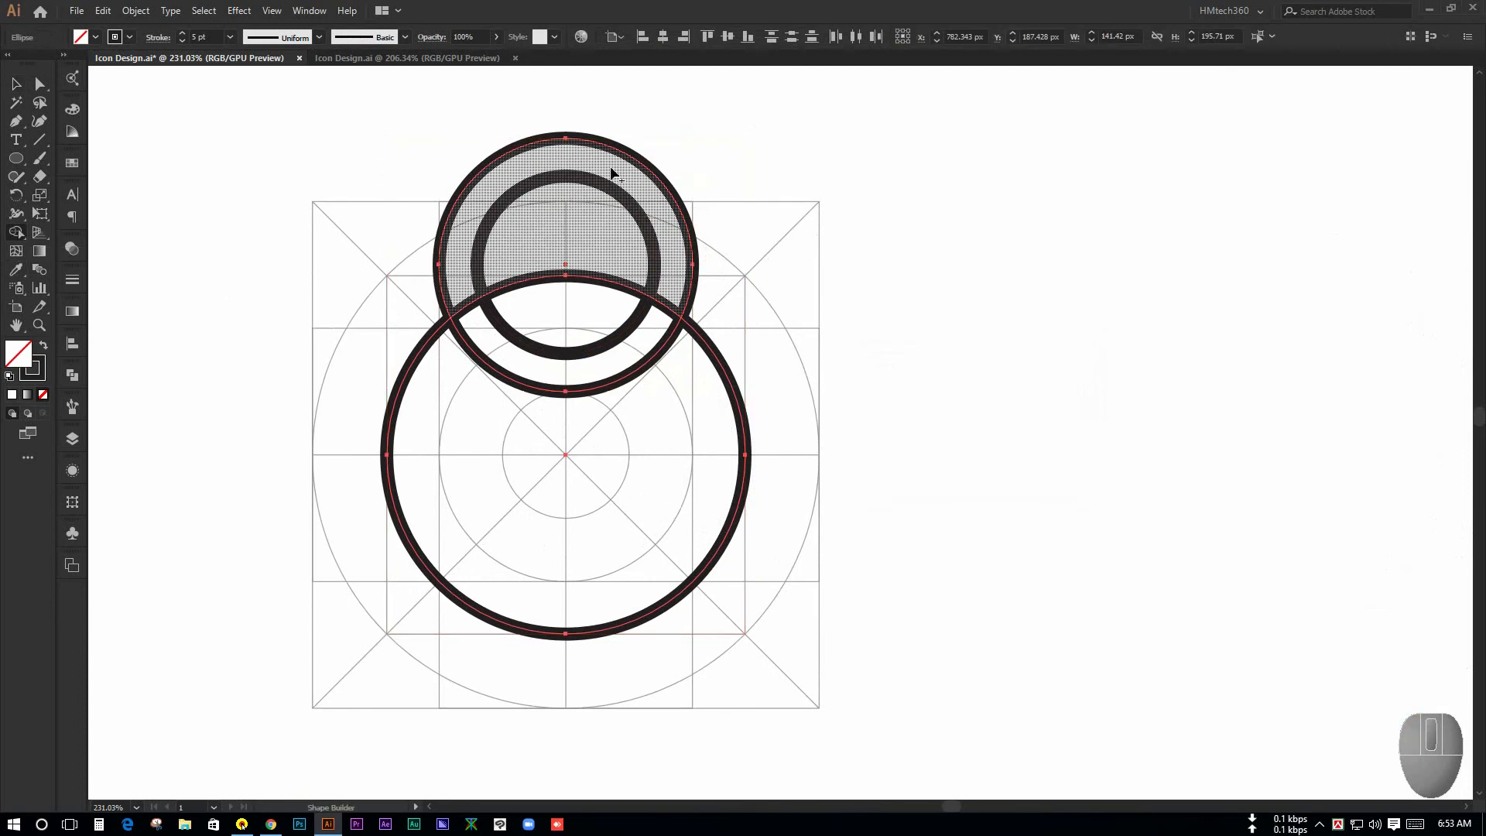
{"action": "key", "text": "alt"}
{"action": "left_click_drag", "start_coordinate": [592, 100], "coordinate": [580, 315]}
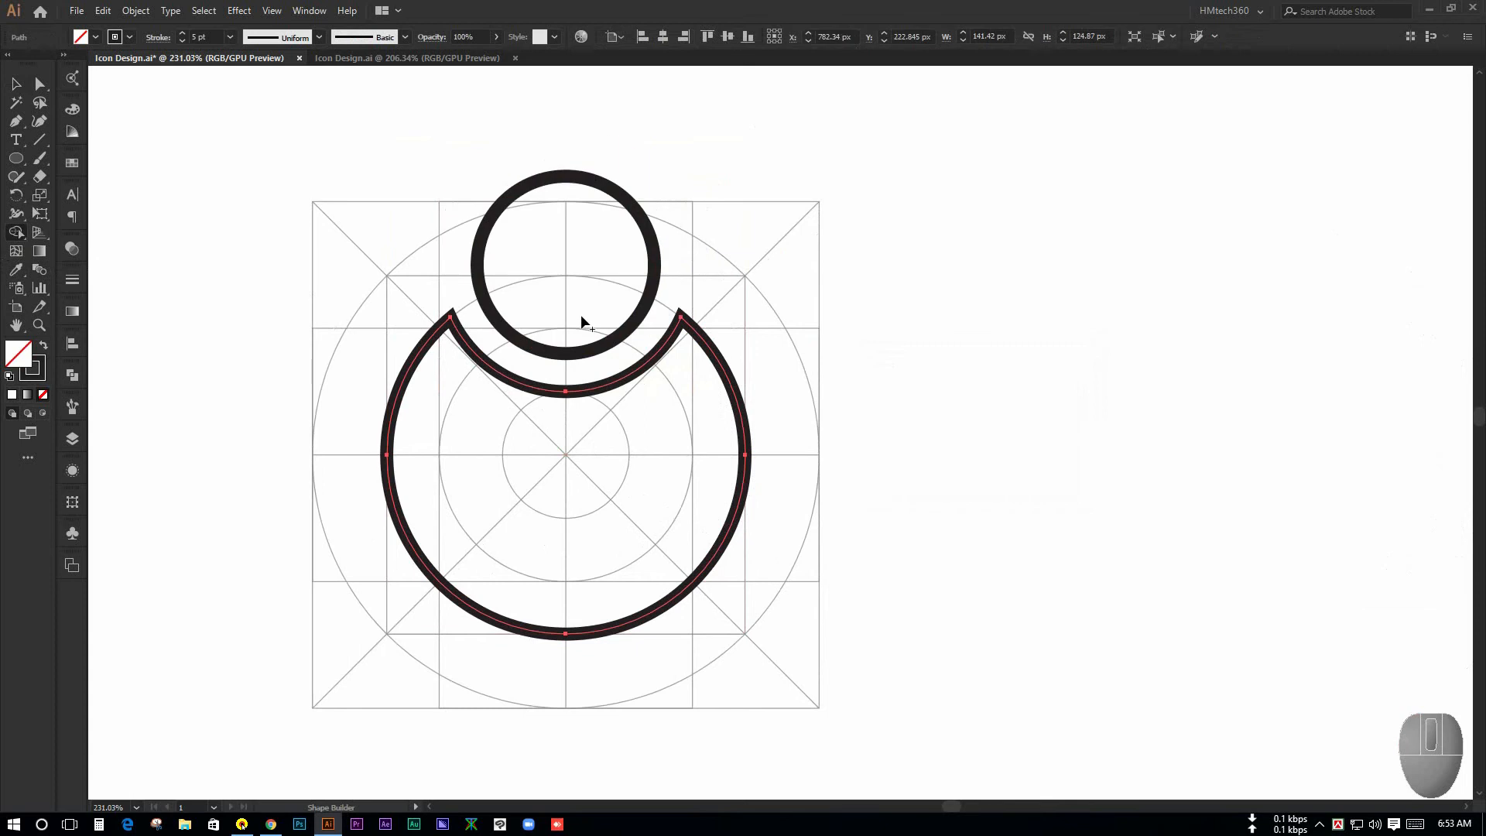
{"action": "left_click", "coordinate": [26, 83]}
{"action": "left_click", "coordinate": [173, 167]}
Raise the body shape's bottom anchor point to the grid's lower horizontal line to flatten its base
{"action": "key", "text": "space"}
{"action": "left_click_drag", "start_coordinate": [321, 229], "coordinate": [428, 186]}
{"action": "left_click_drag", "start_coordinate": [357, 124], "coordinate": [955, 596]}
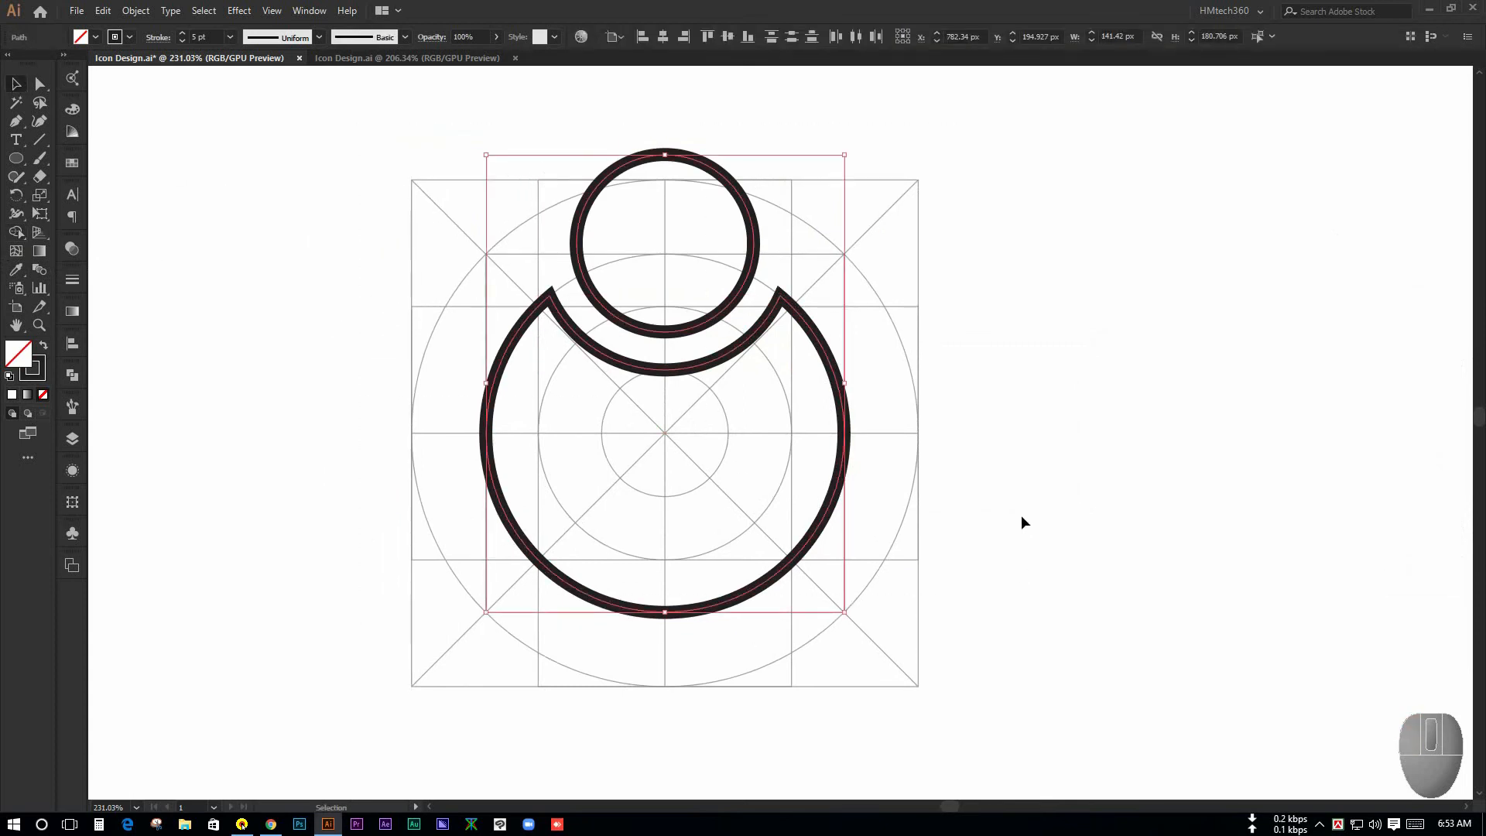
{"action": "left_click", "coordinate": [899, 406]}
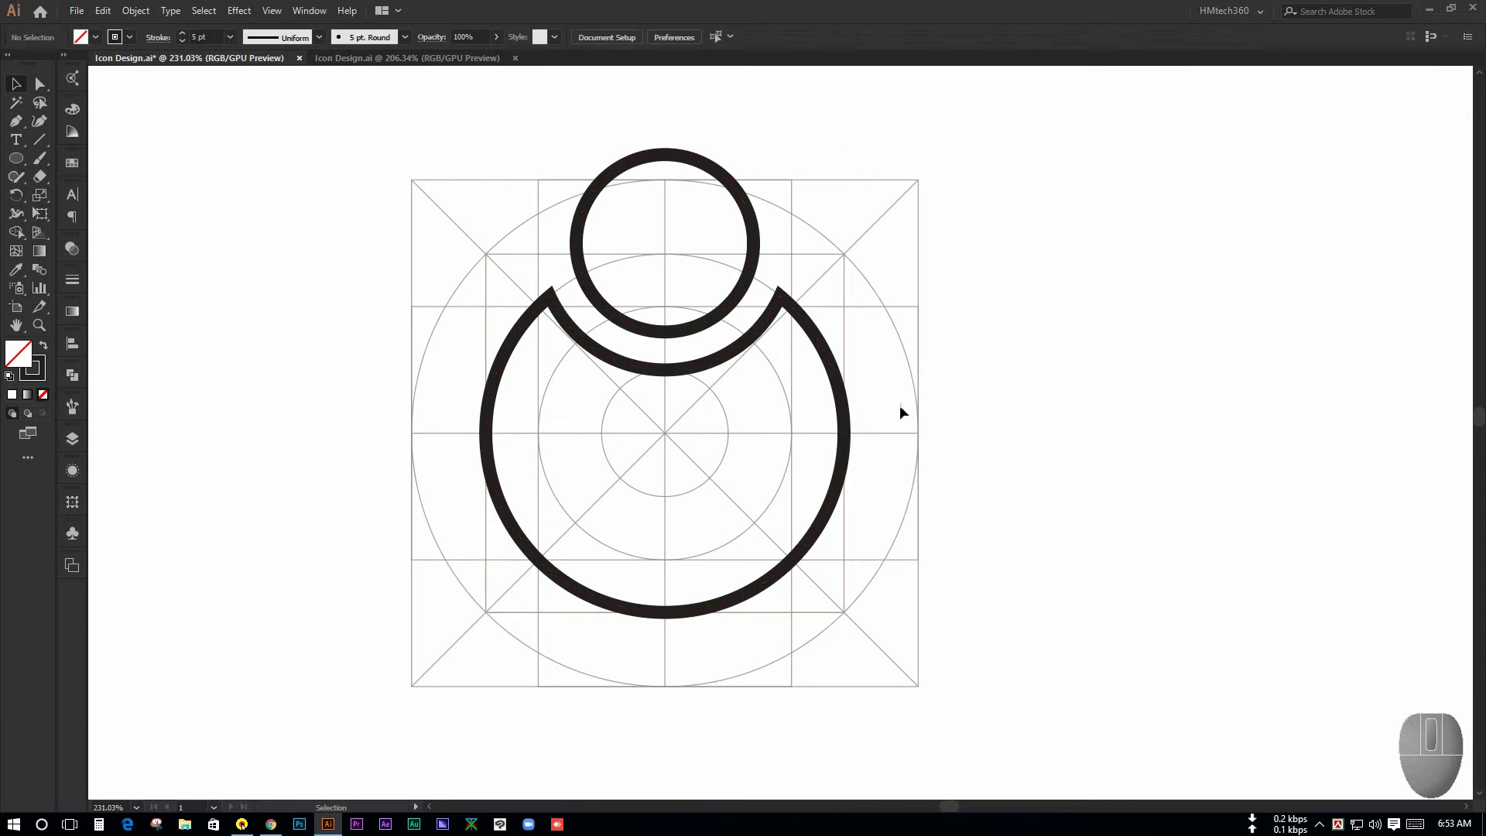
{"action": "left_click", "coordinate": [38, 83]}
{"action": "left_click_drag", "start_coordinate": [625, 651], "coordinate": [721, 599]}
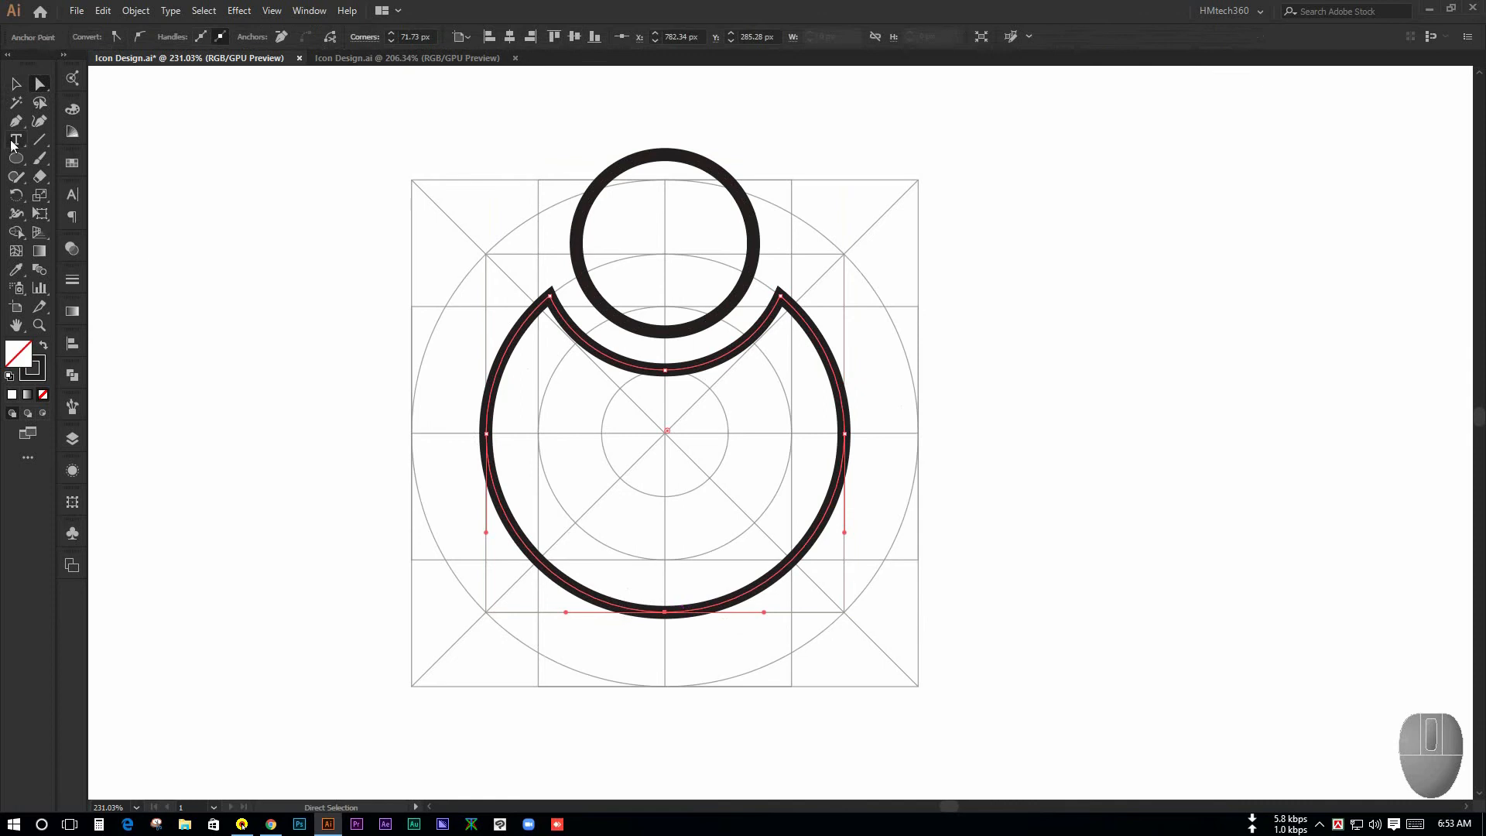
{"action": "left_click_drag", "start_coordinate": [665, 612], "coordinate": [666, 559]}
{"action": "left_click", "coordinate": [690, 608]}
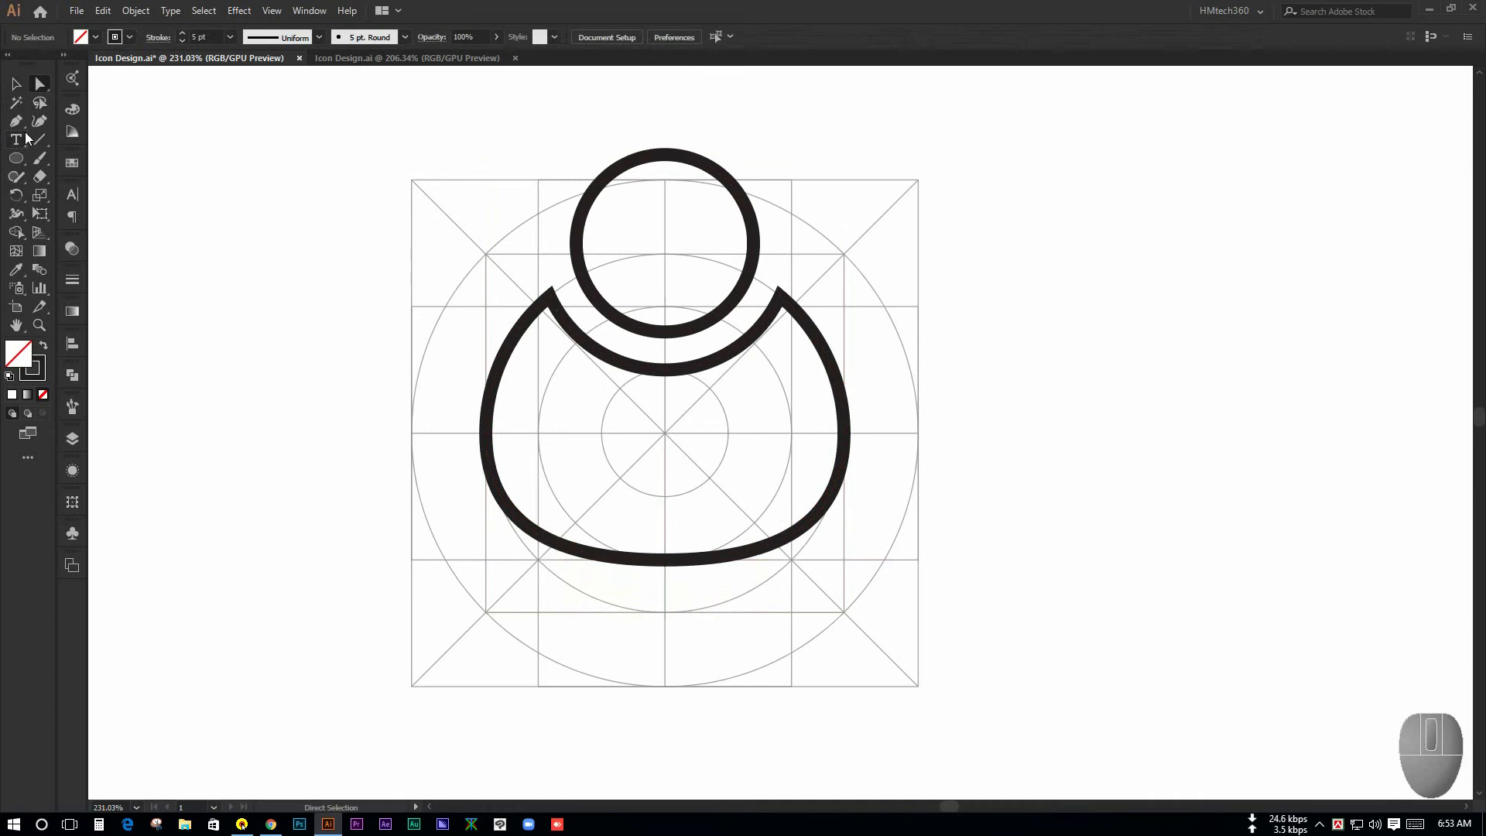
Move the head circle and body together down about 21 px to fit inside the construction grid
{"action": "left_click", "coordinate": [16, 84]}
{"action": "left_click_drag", "start_coordinate": [381, 141], "coordinate": [789, 484]}
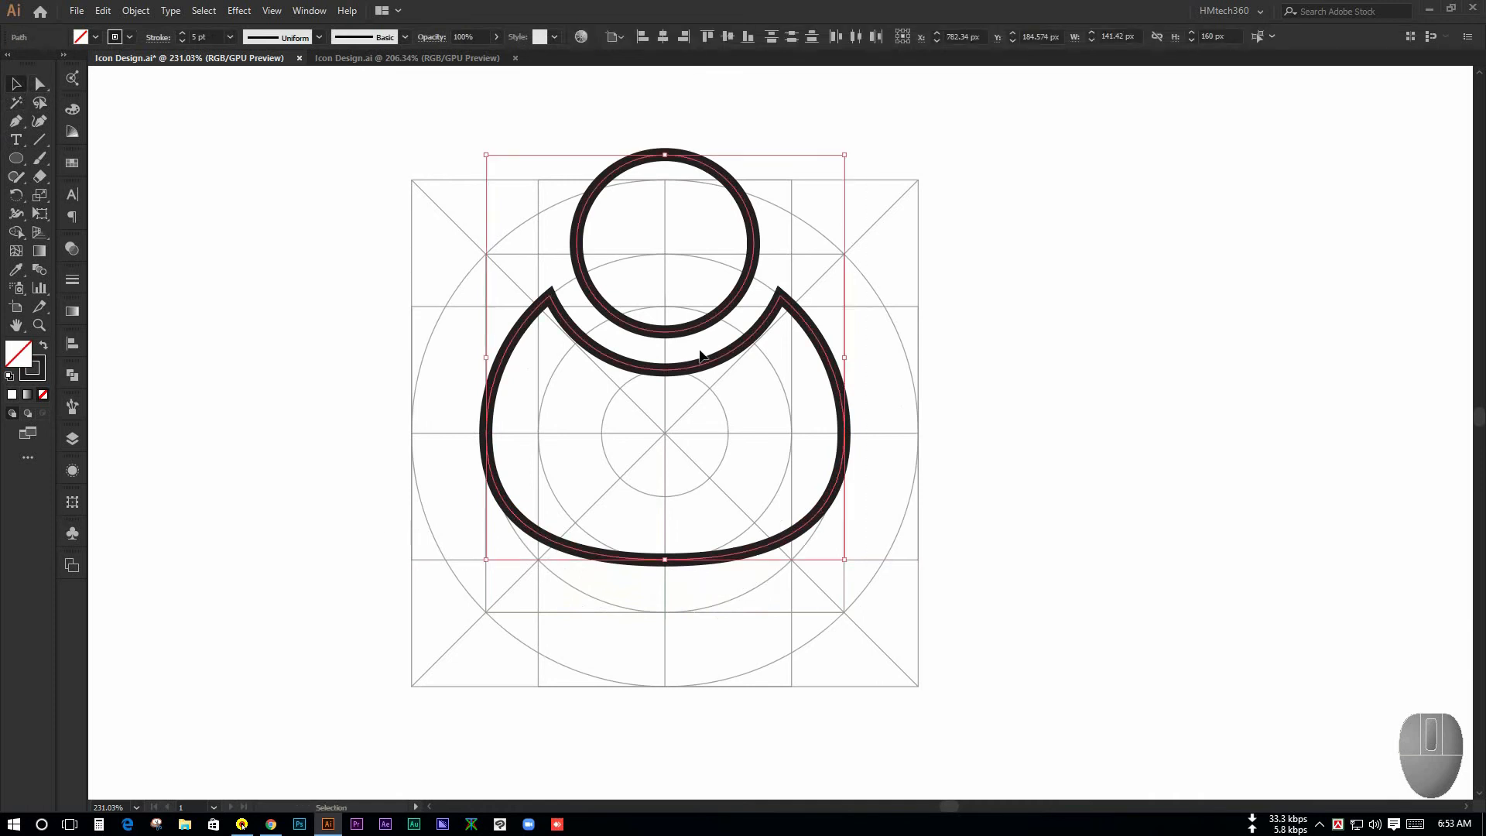
{"action": "left_click_drag", "start_coordinate": [679, 331], "coordinate": [687, 380]}
{"action": "left_click", "coordinate": [964, 348]}
{"action": "left_click_drag", "start_coordinate": [994, 320], "coordinate": [712, 287]}
{"action": "left_click_drag", "start_coordinate": [885, 267], "coordinate": [717, 265]}
{"action": "left_click_drag", "start_coordinate": [767, 278], "coordinate": [823, 287]}
{"action": "left_click_drag", "start_coordinate": [550, 260], "coordinate": [880, 512]}
{"action": "left_click_drag", "start_coordinate": [863, 361], "coordinate": [913, 379]}
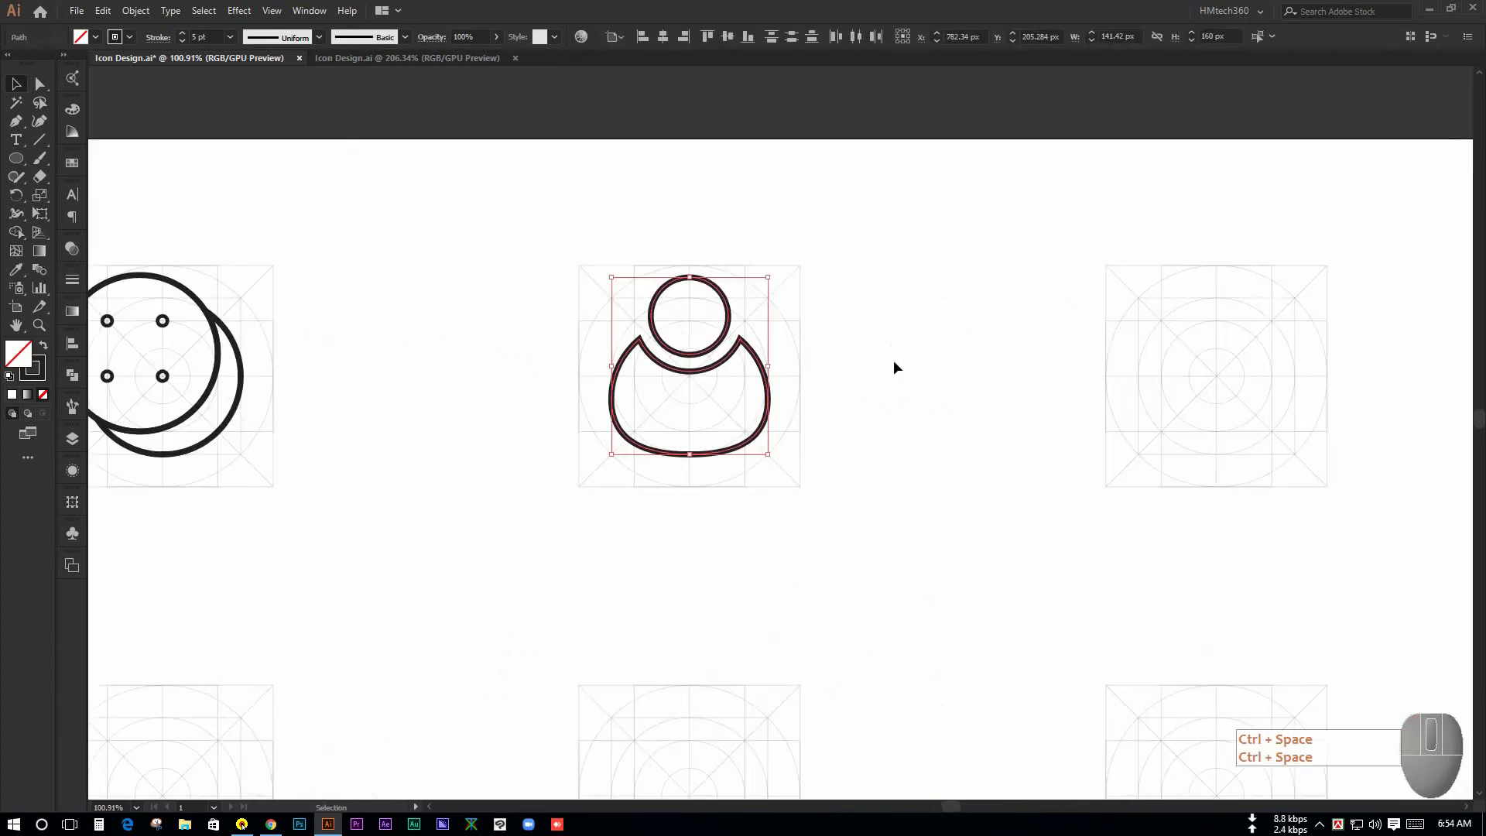
{"action": "left_click", "coordinate": [893, 360]}
Apply a Round Join corner to the body shape's stroke
{"action": "left_click_drag", "start_coordinate": [831, 319], "coordinate": [967, 433]}
{"action": "left_click_drag", "start_coordinate": [711, 352], "coordinate": [820, 426]}
{"action": "left_click_drag", "start_coordinate": [257, 493], "coordinate": [387, 526]}
{"action": "left_click", "coordinate": [69, 280]}
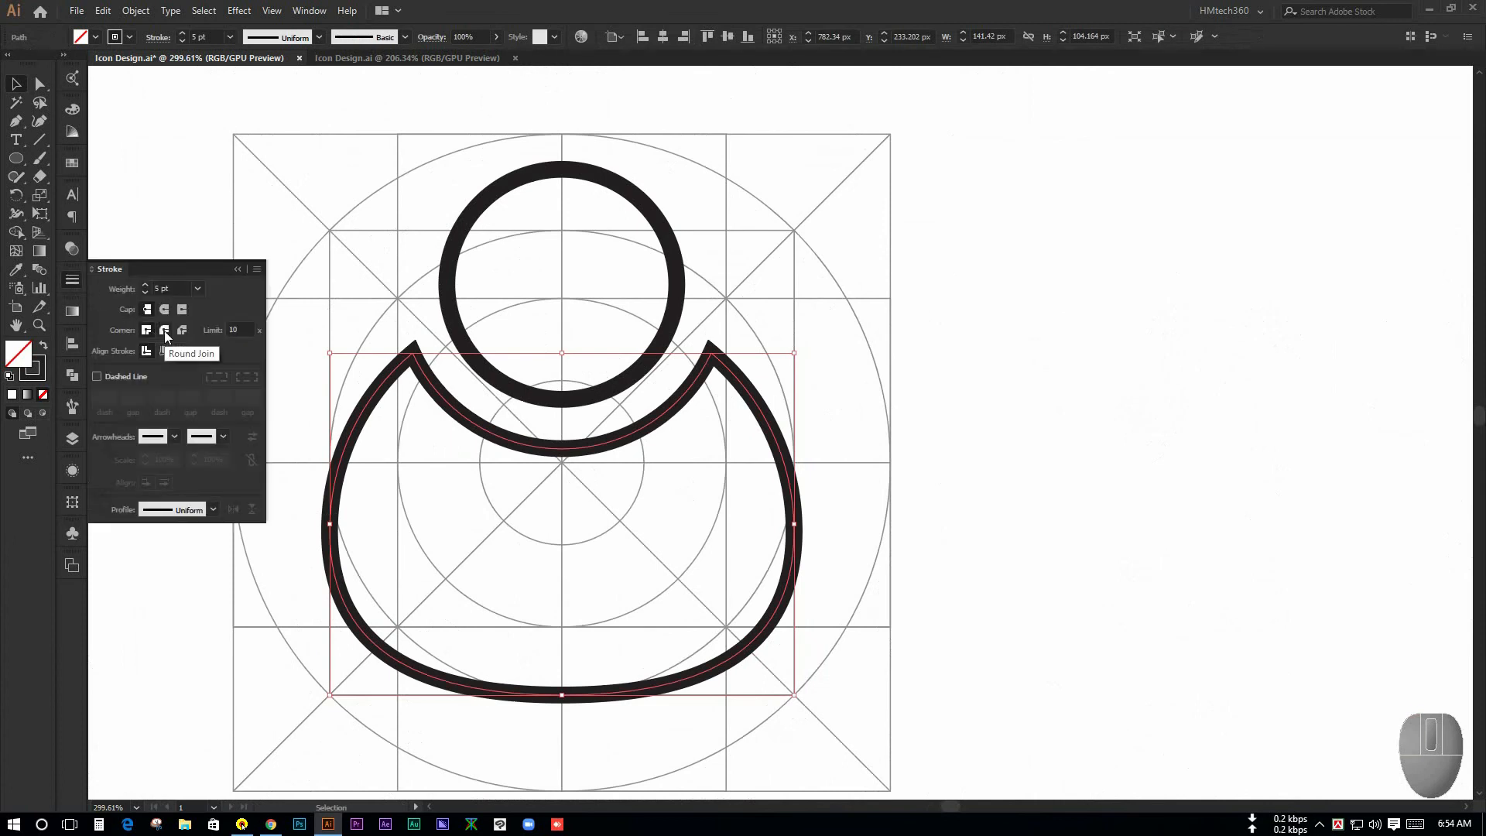
{"action": "left_click", "coordinate": [164, 331]}
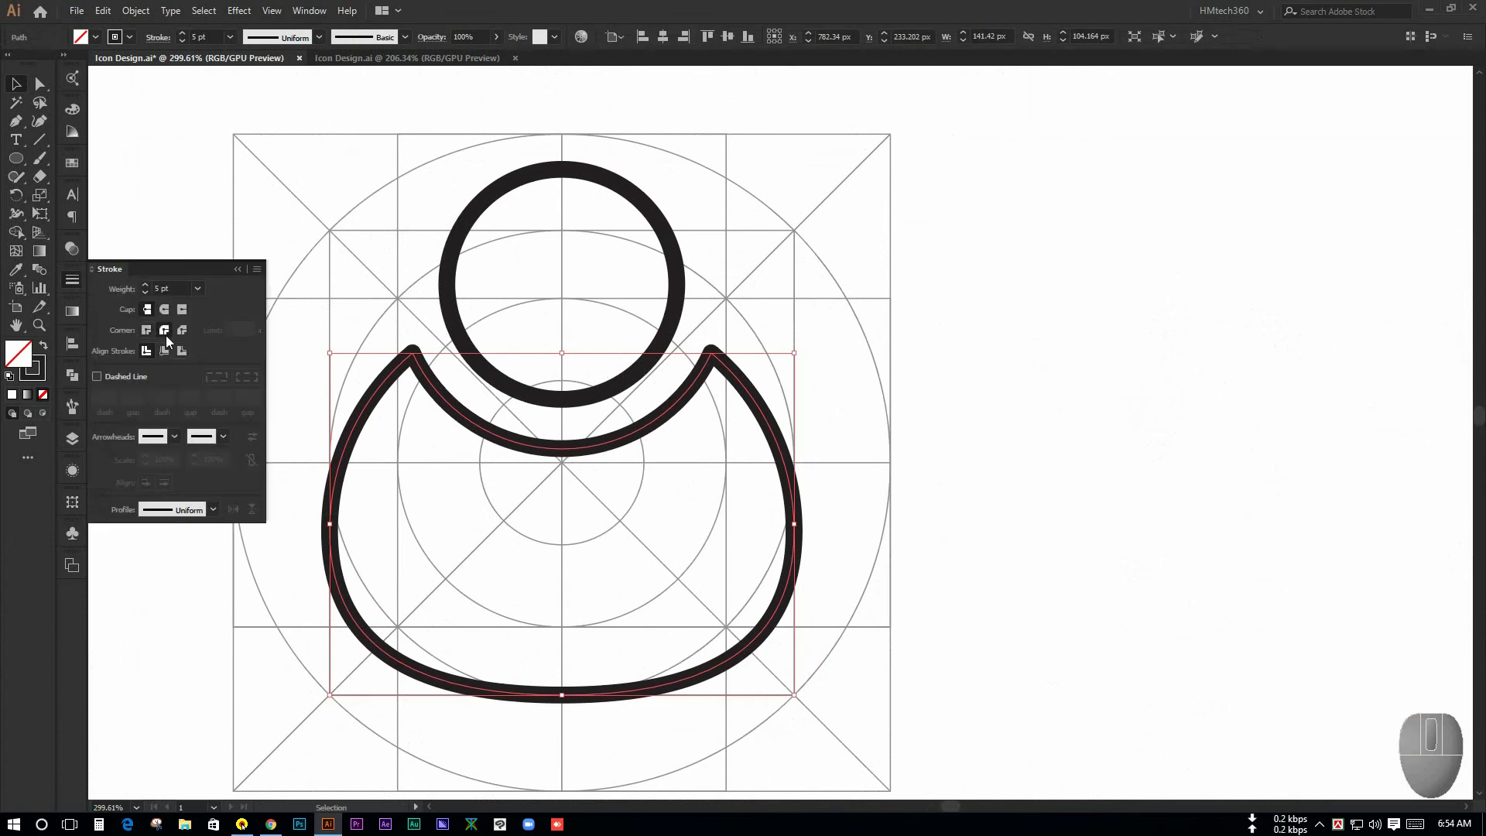
{"action": "left_click", "coordinate": [346, 295]}
Group the head circle and body shape into a single user icon
{"action": "left_click_drag", "start_coordinate": [936, 294], "coordinate": [740, 296]}
{"action": "left_click_drag", "start_coordinate": [662, 240], "coordinate": [931, 547]}
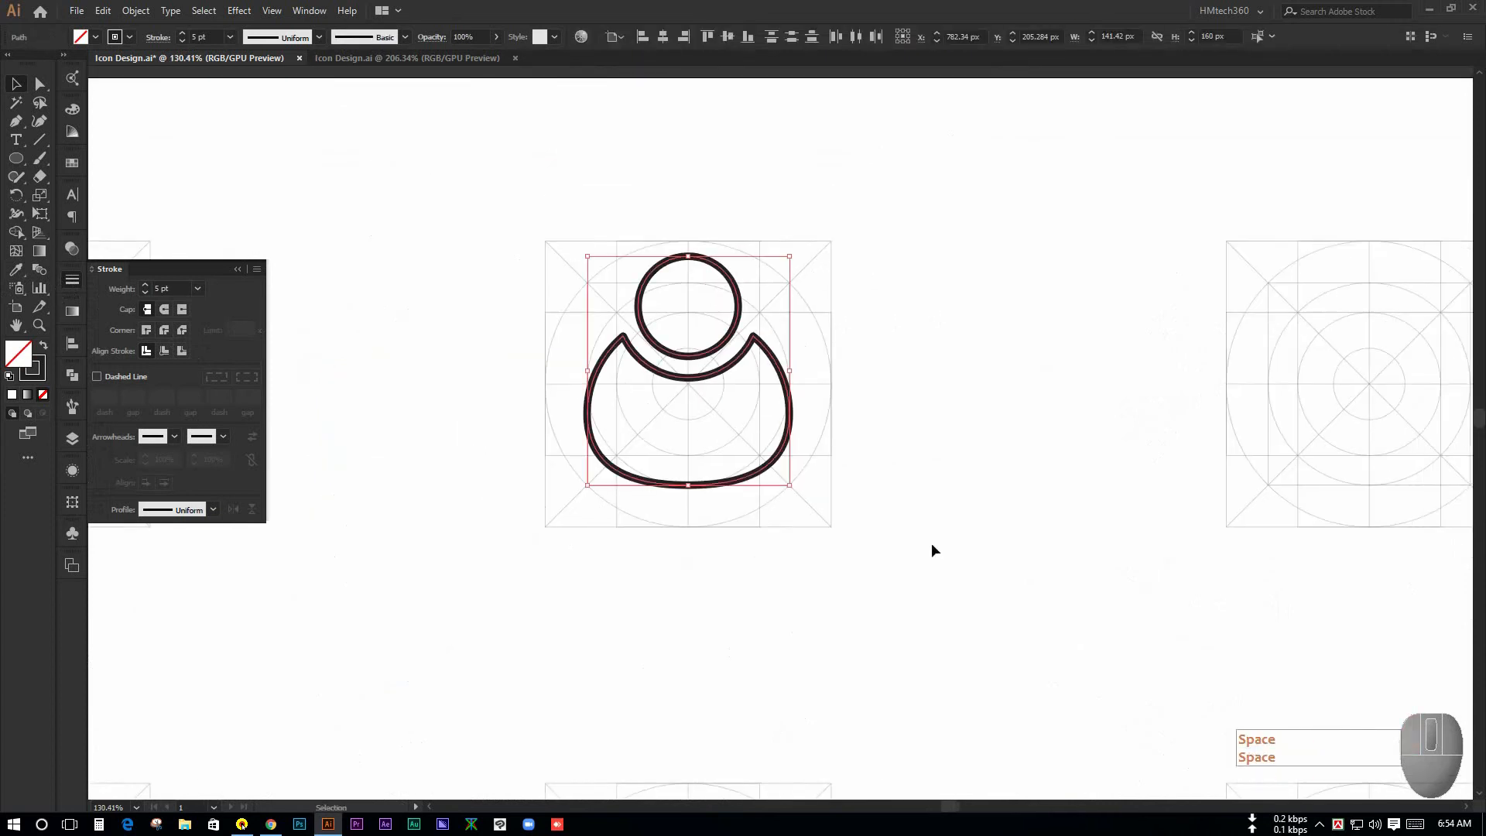
{"action": "key", "text": "ctrl+g"}
{"action": "left_click", "coordinate": [846, 481]}
{"action": "left_click_drag", "start_coordinate": [926, 410], "coordinate": [755, 406]}
{"action": "left_click_drag", "start_coordinate": [1006, 425], "coordinate": [856, 404]}
{"action": "left_click_drag", "start_coordinate": [597, 445], "coordinate": [680, 404]}
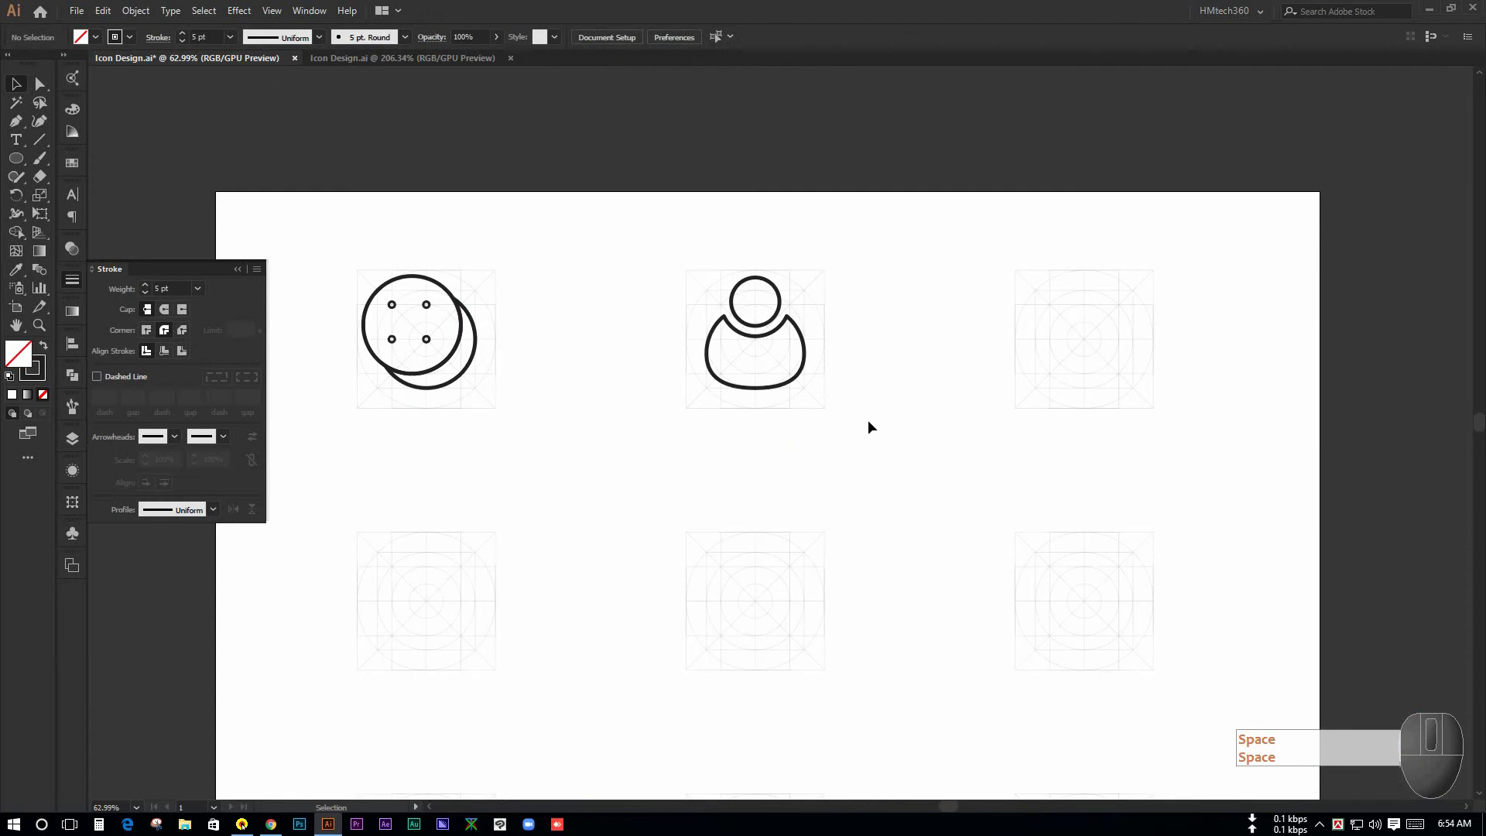
Draw a horizontal line about 69 px long across the upper half of the user icon's head circle
{"action": "left_click_drag", "start_coordinate": [872, 374], "coordinate": [872, 457]}
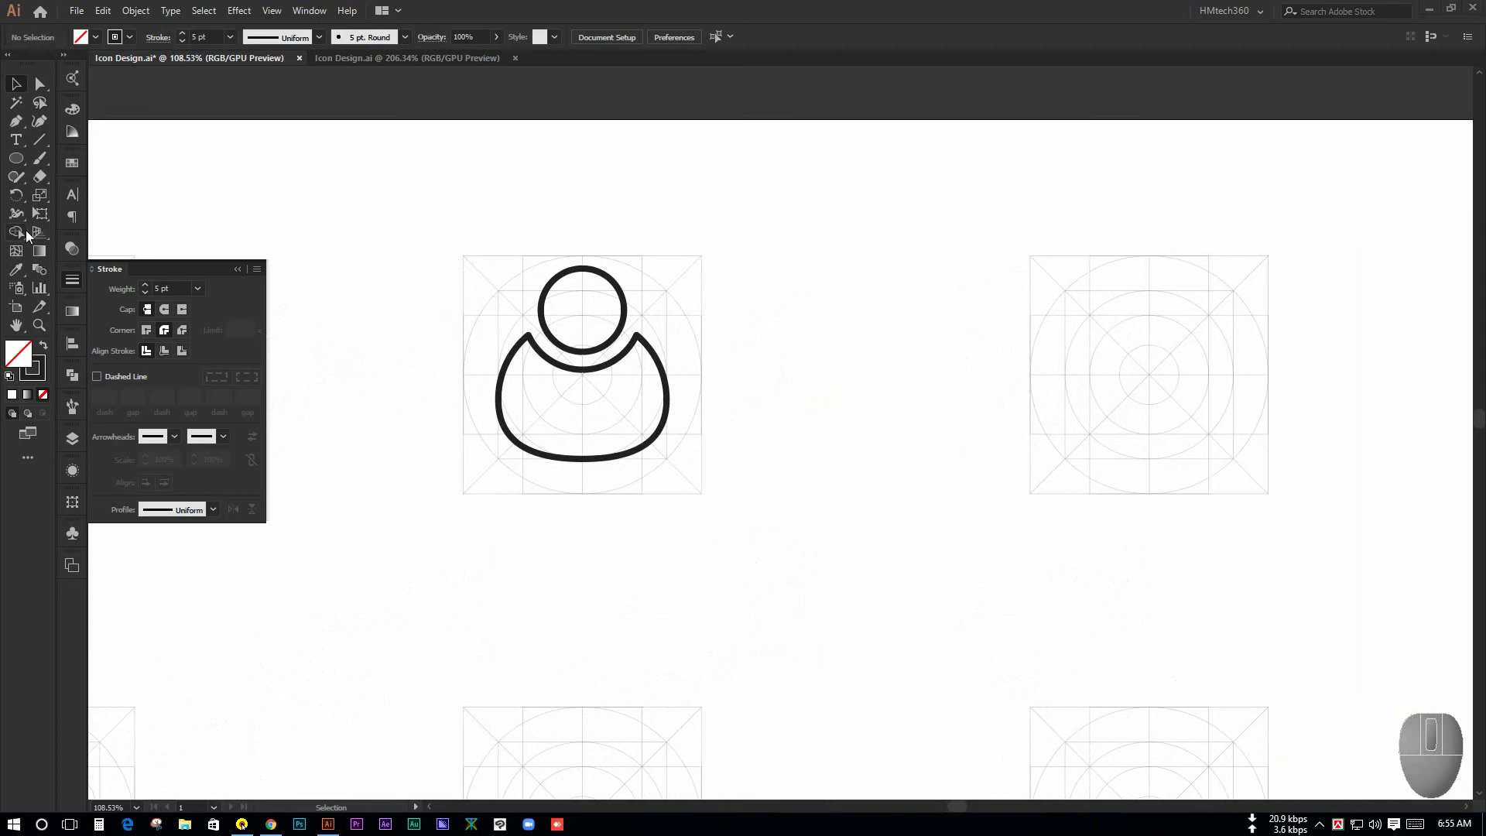
{"action": "left_click", "coordinate": [16, 121]}
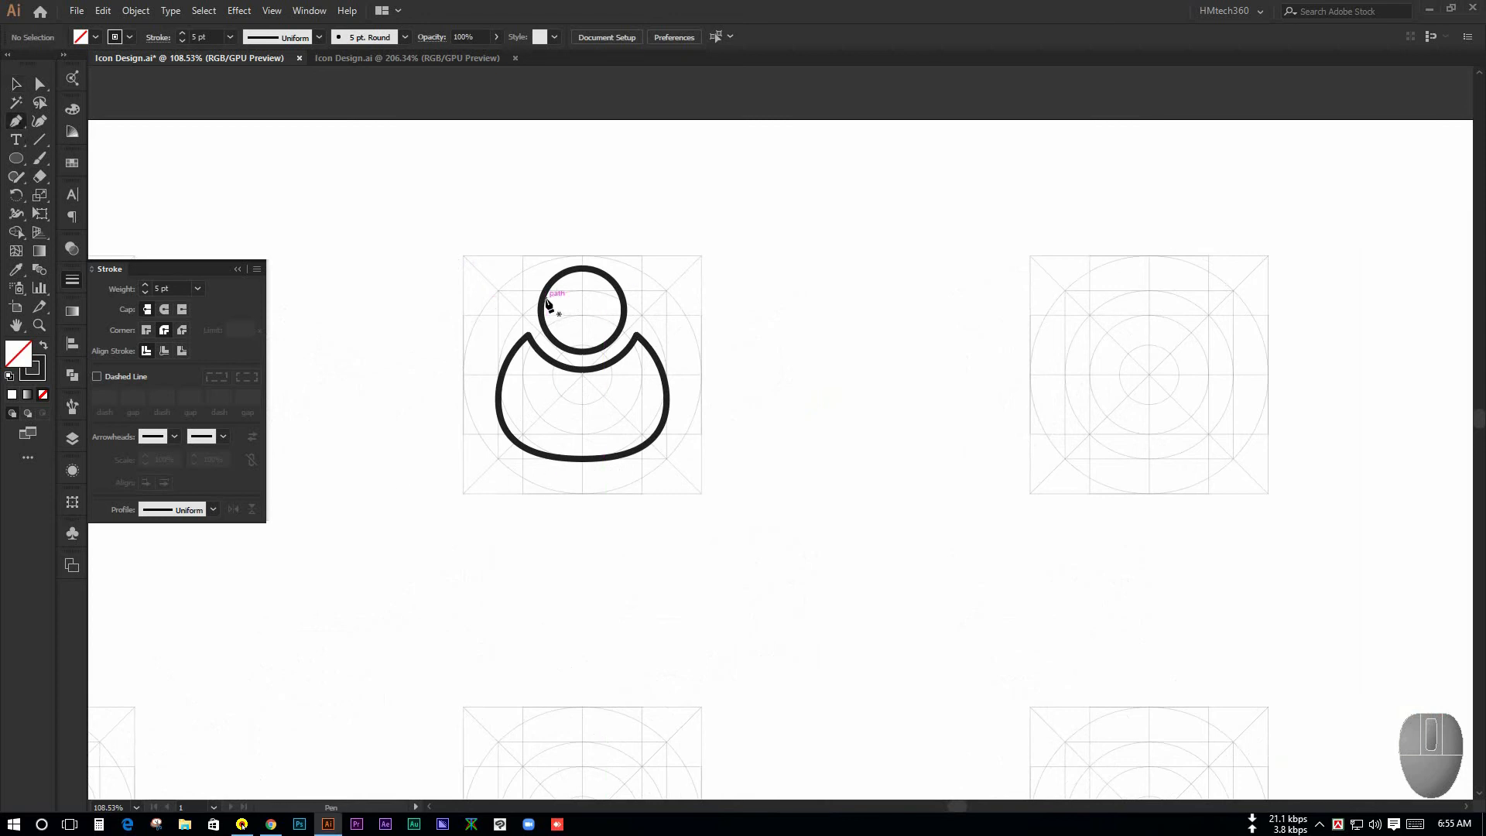
{"action": "left_click_drag", "start_coordinate": [580, 308], "coordinate": [733, 325]}
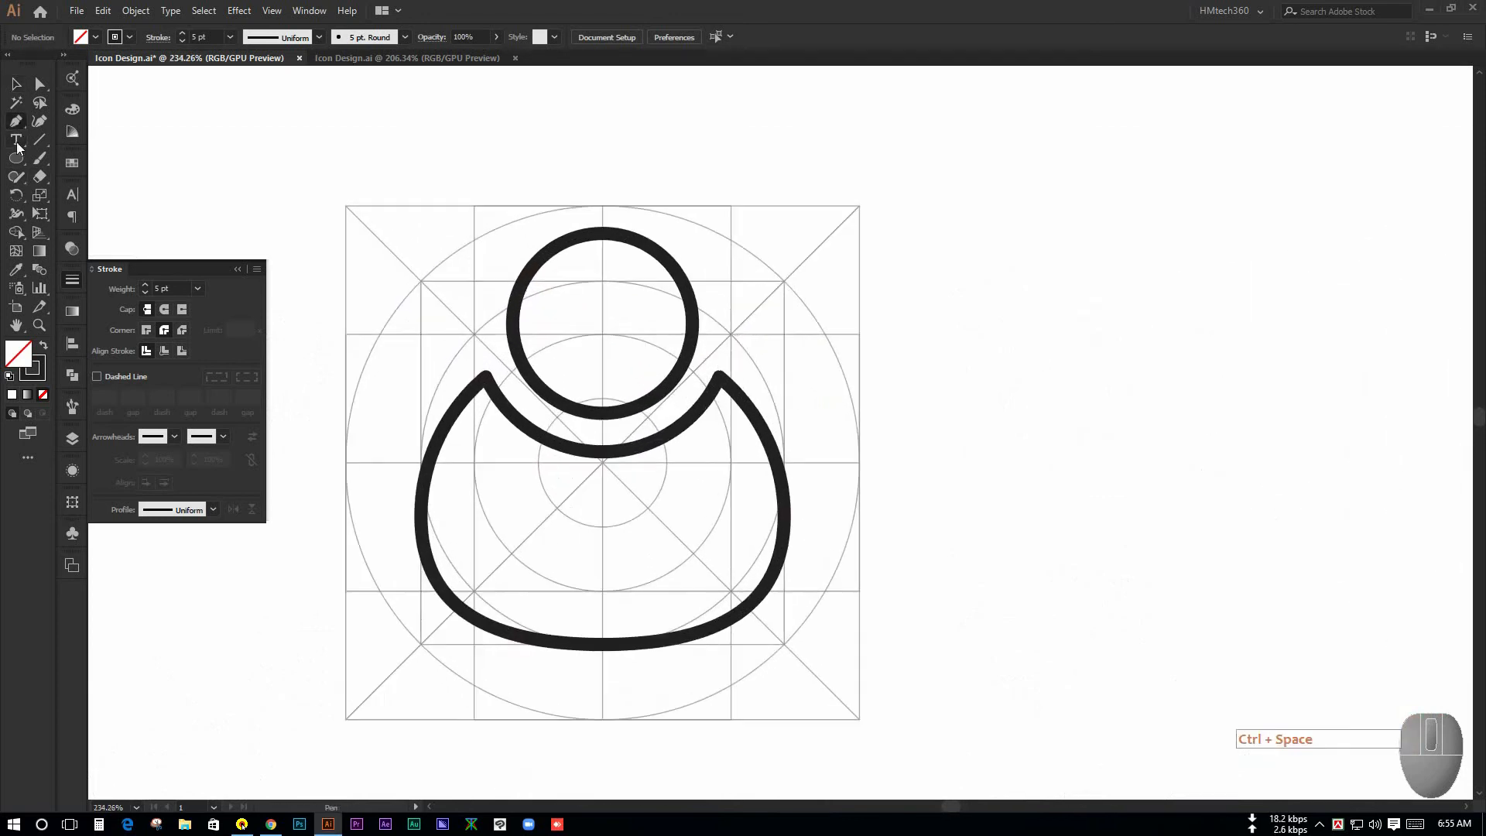
{"action": "left_click_drag", "start_coordinate": [38, 142], "coordinate": [104, 141]}
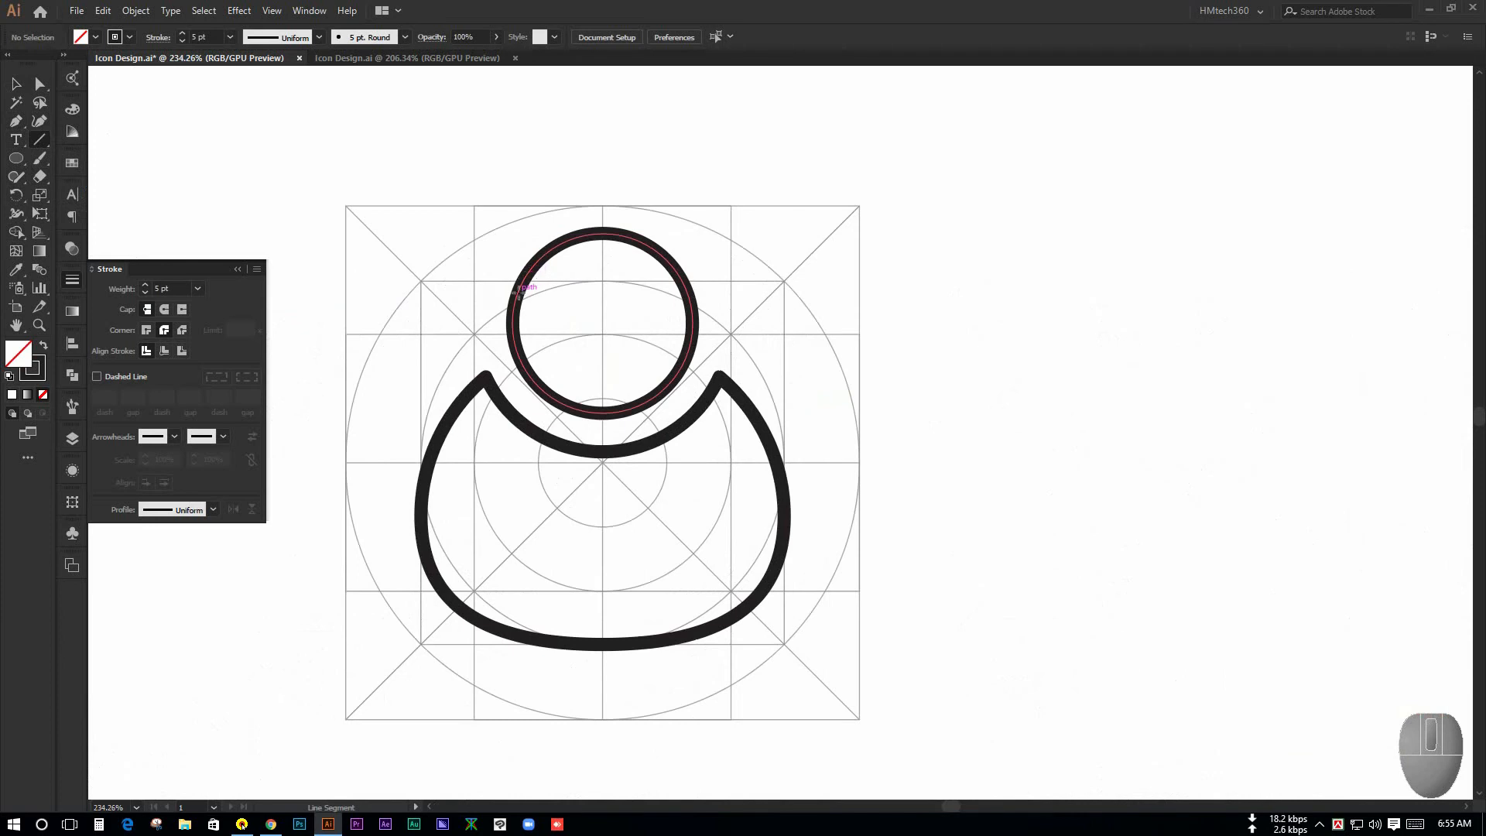
{"action": "left_click_drag", "start_coordinate": [516, 299], "coordinate": [693, 298]}
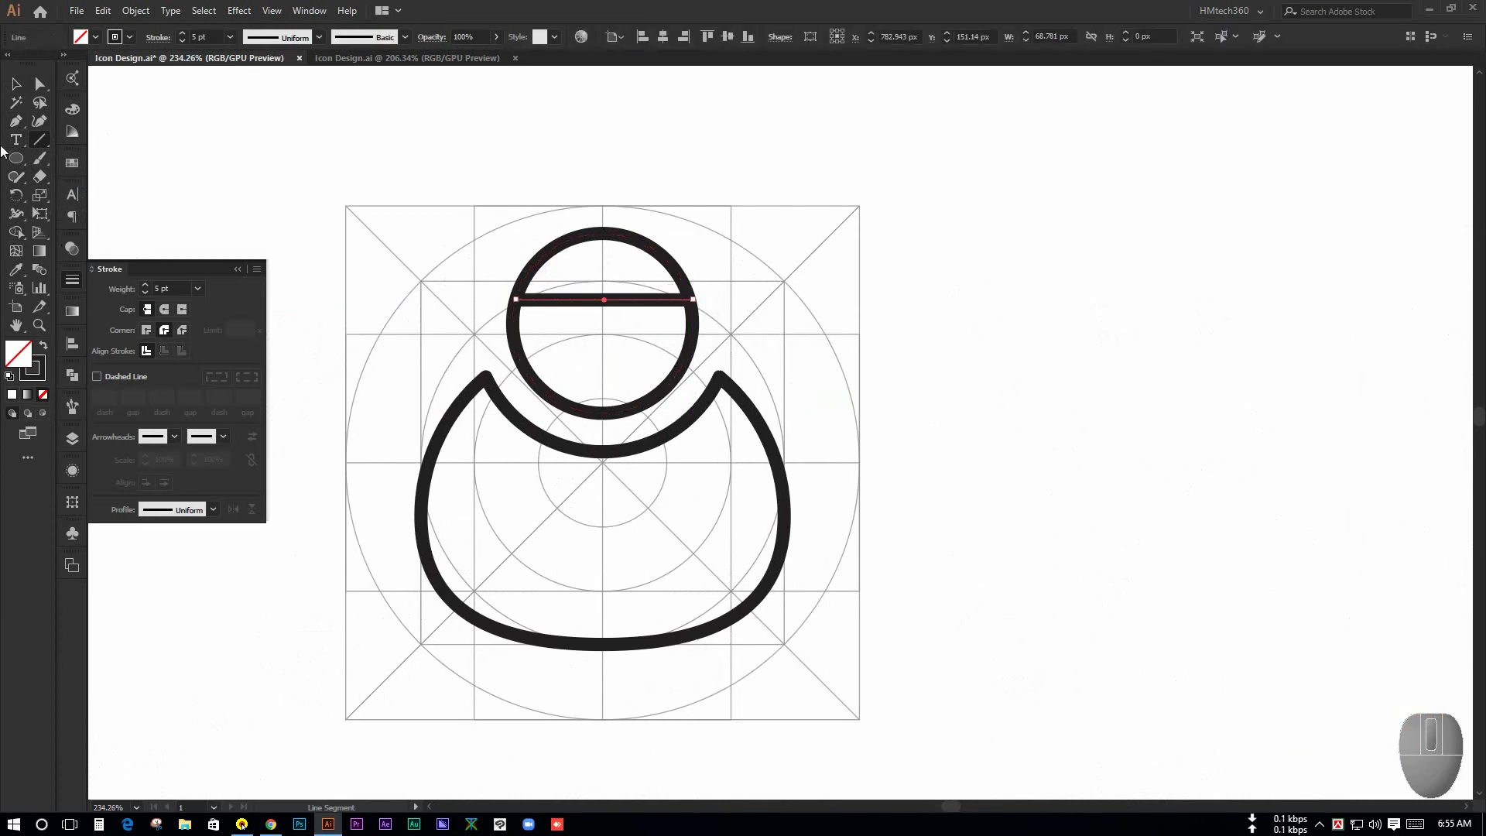
{"action": "left_click", "coordinate": [17, 84]}
{"action": "left_click", "coordinate": [857, 226]}
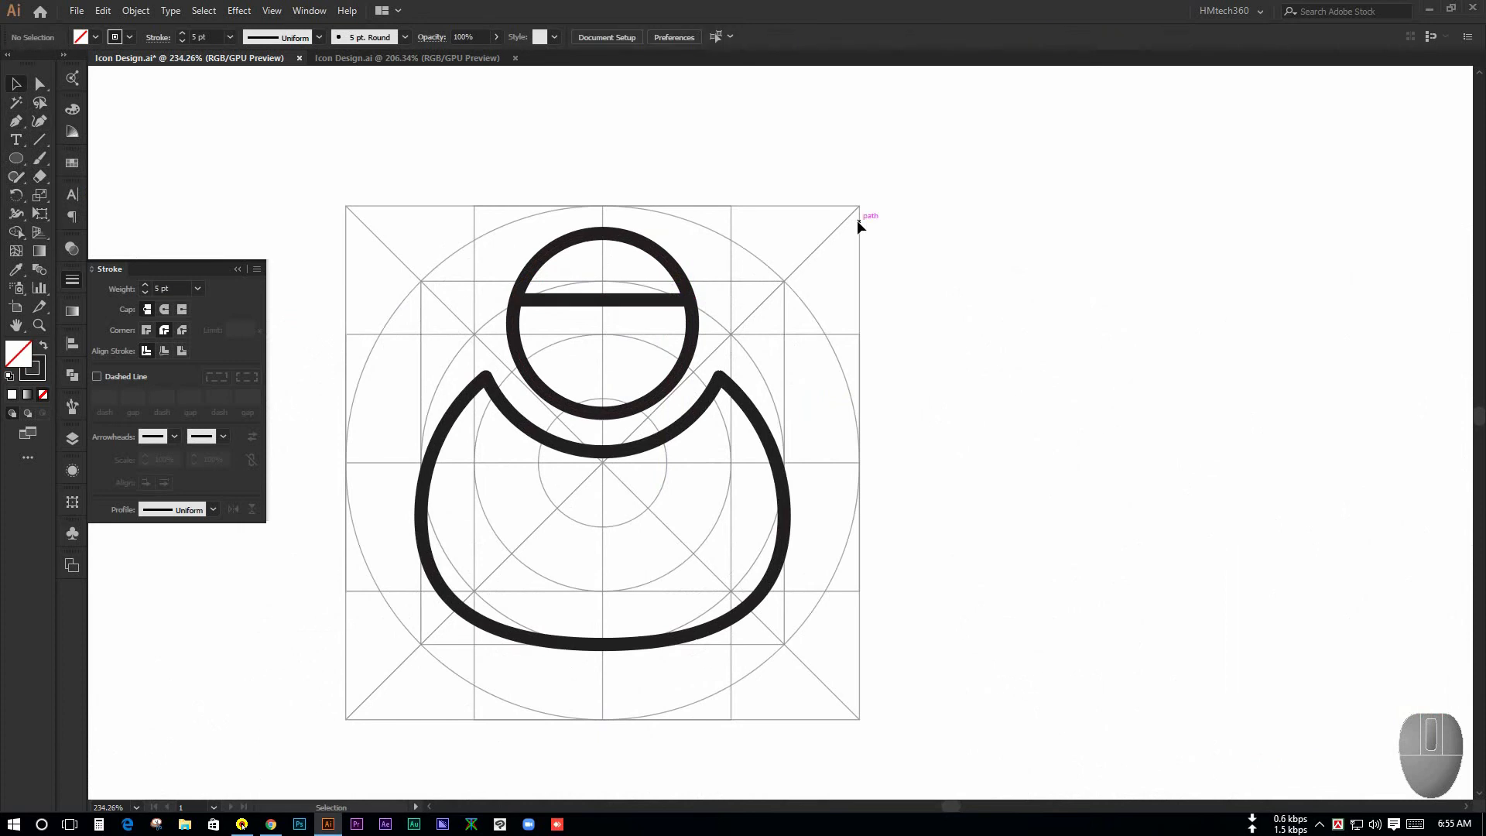
{"action": "left_click_drag", "start_coordinate": [804, 331], "coordinate": [712, 282]}
{"action": "left_click", "coordinate": [712, 281], "text": "ctrl"}
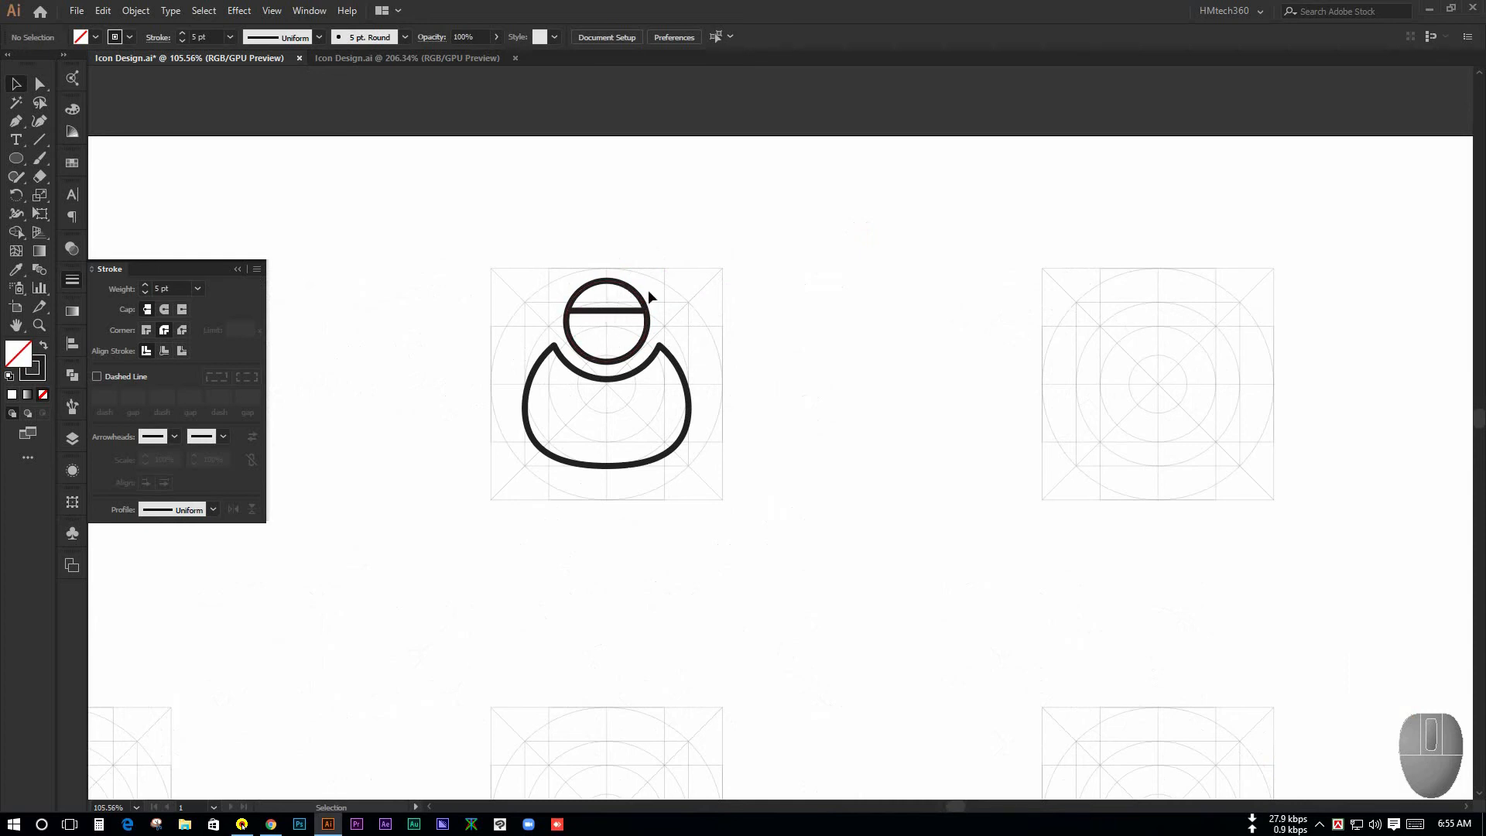
Group the head circle, its horizontal line and the body shape into one user icon
{"action": "key", "text": "ctrl+space"}
{"action": "mouse_move", "coordinate": [814, 313]}
{"action": "left_mouse_down"}
{"action": "mouse_move", "coordinate": [574, 286]}
{"action": "mouse_move", "coordinate": [902, 508]}
{"action": "mouse_move", "coordinate": [650, 358]}
{"action": "mouse_move", "coordinate": [528, 338]}
{"action": "left_mouse_up"}
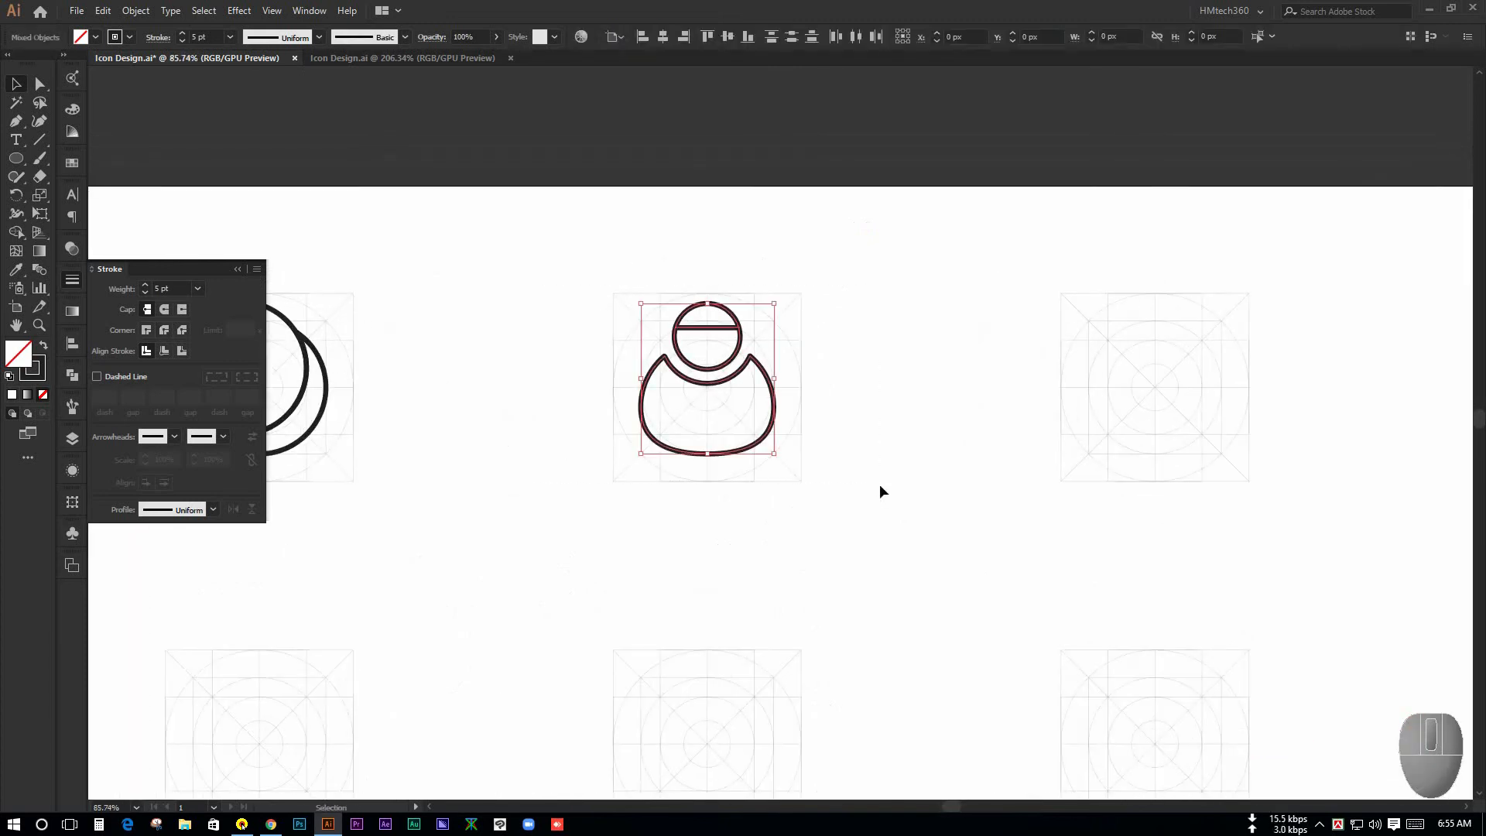
{"action": "left_click", "coordinate": [594, 305]}
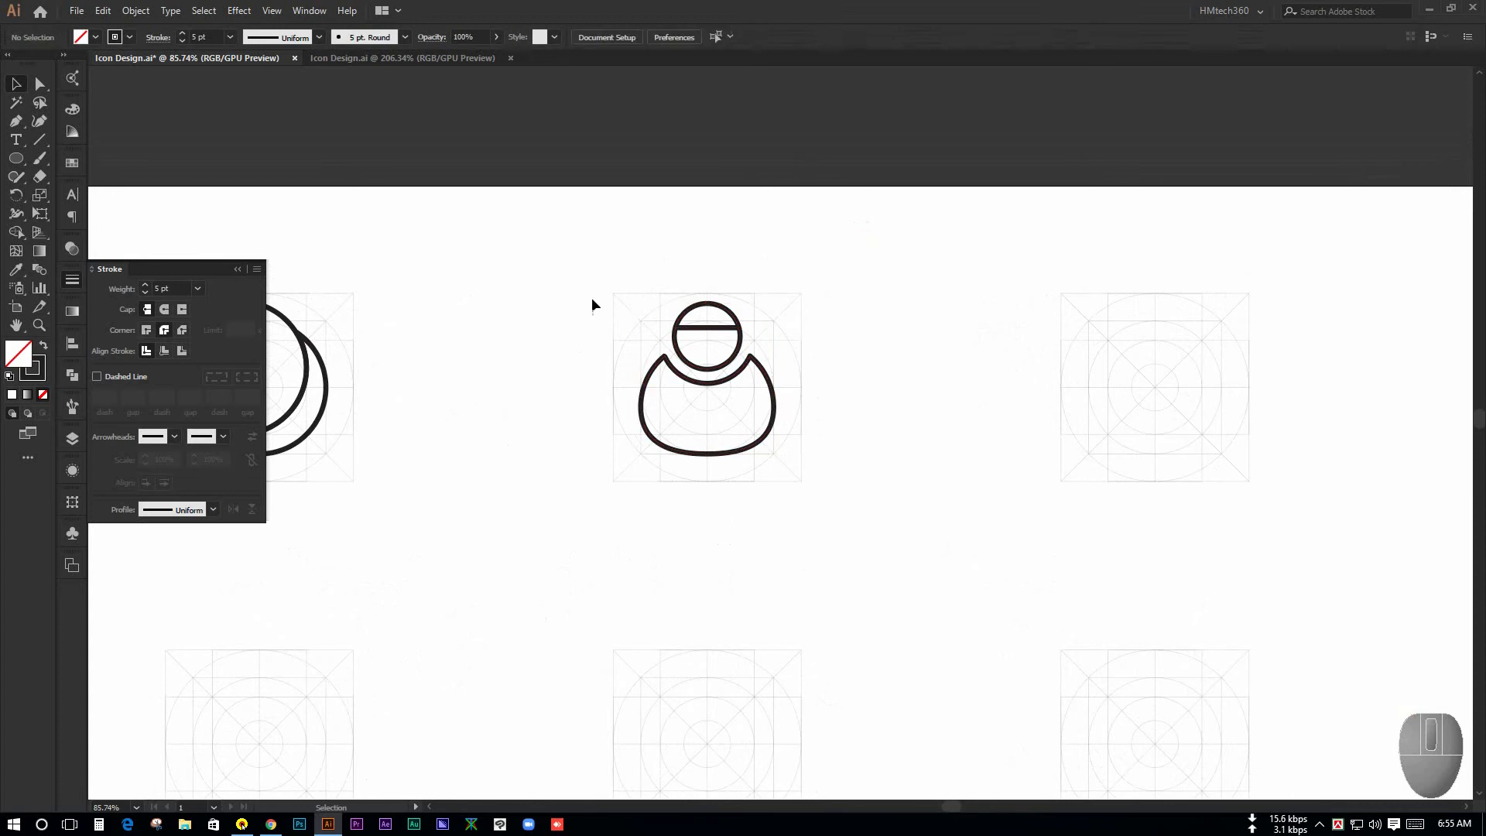
{"action": "left_click_drag", "start_coordinate": [606, 256], "coordinate": [896, 386]}
{"action": "key", "text": "ctrl+g"}
{"action": "left_click", "coordinate": [861, 455]}
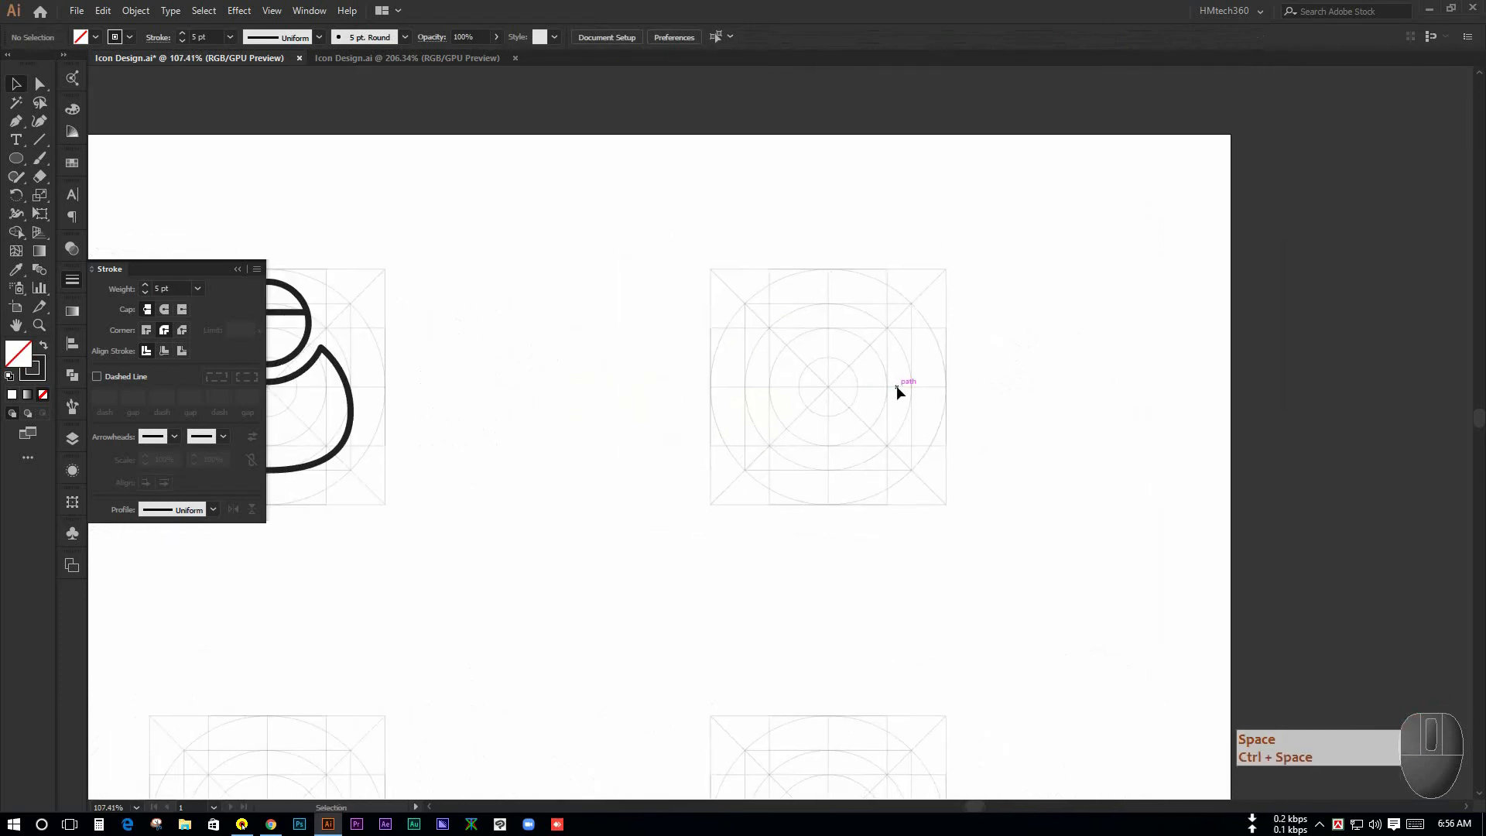
Draw a circle about 141 px in diameter centred on the third construction grid of the upper row
{"action": "left_click_drag", "start_coordinate": [15, 158], "coordinate": [129, 209]}
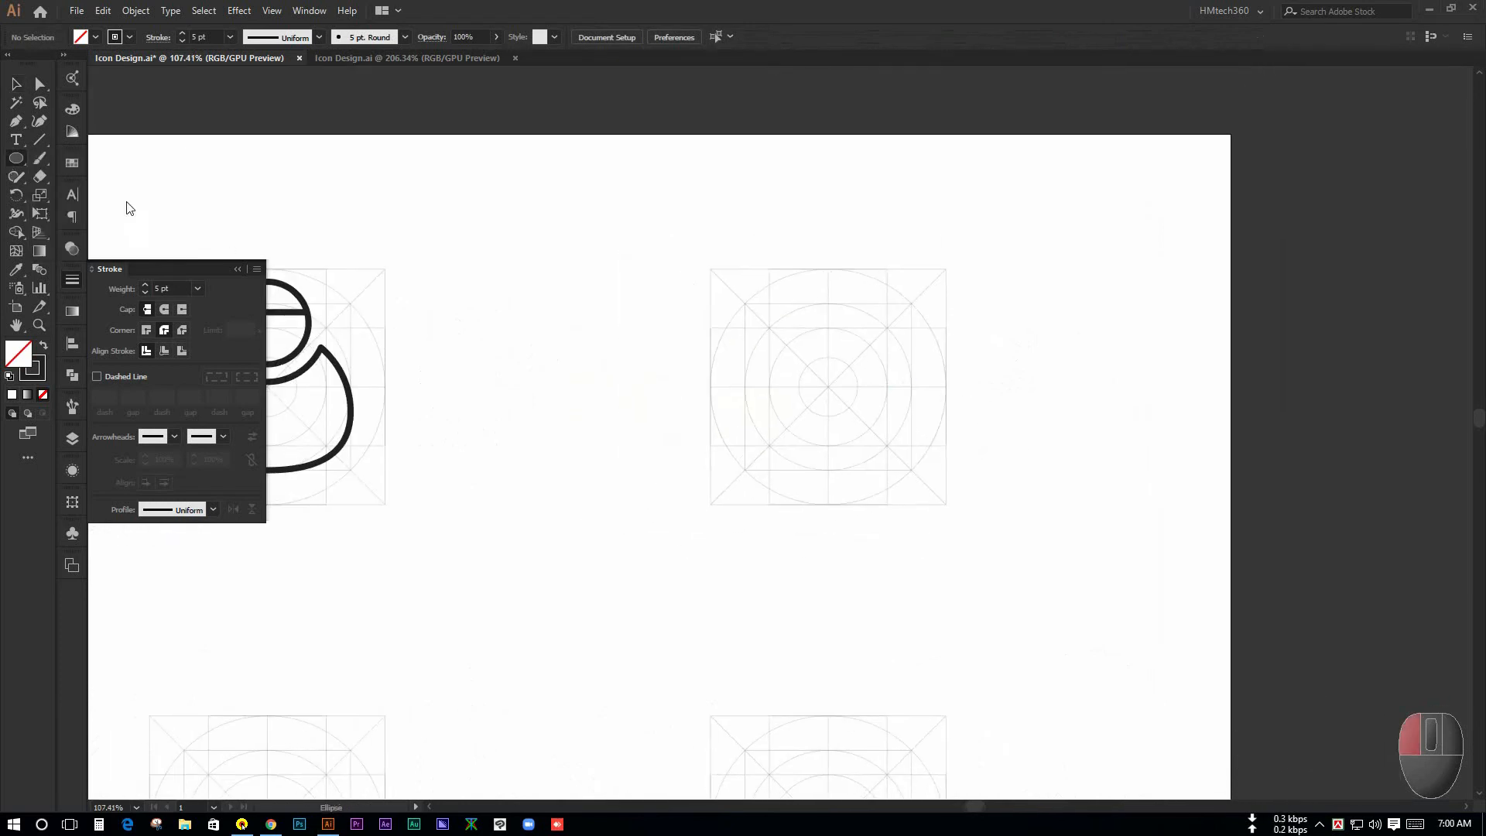
{"action": "left_click_drag", "start_coordinate": [814, 387], "coordinate": [889, 476]}
{"action": "left_click", "coordinate": [17, 85]}
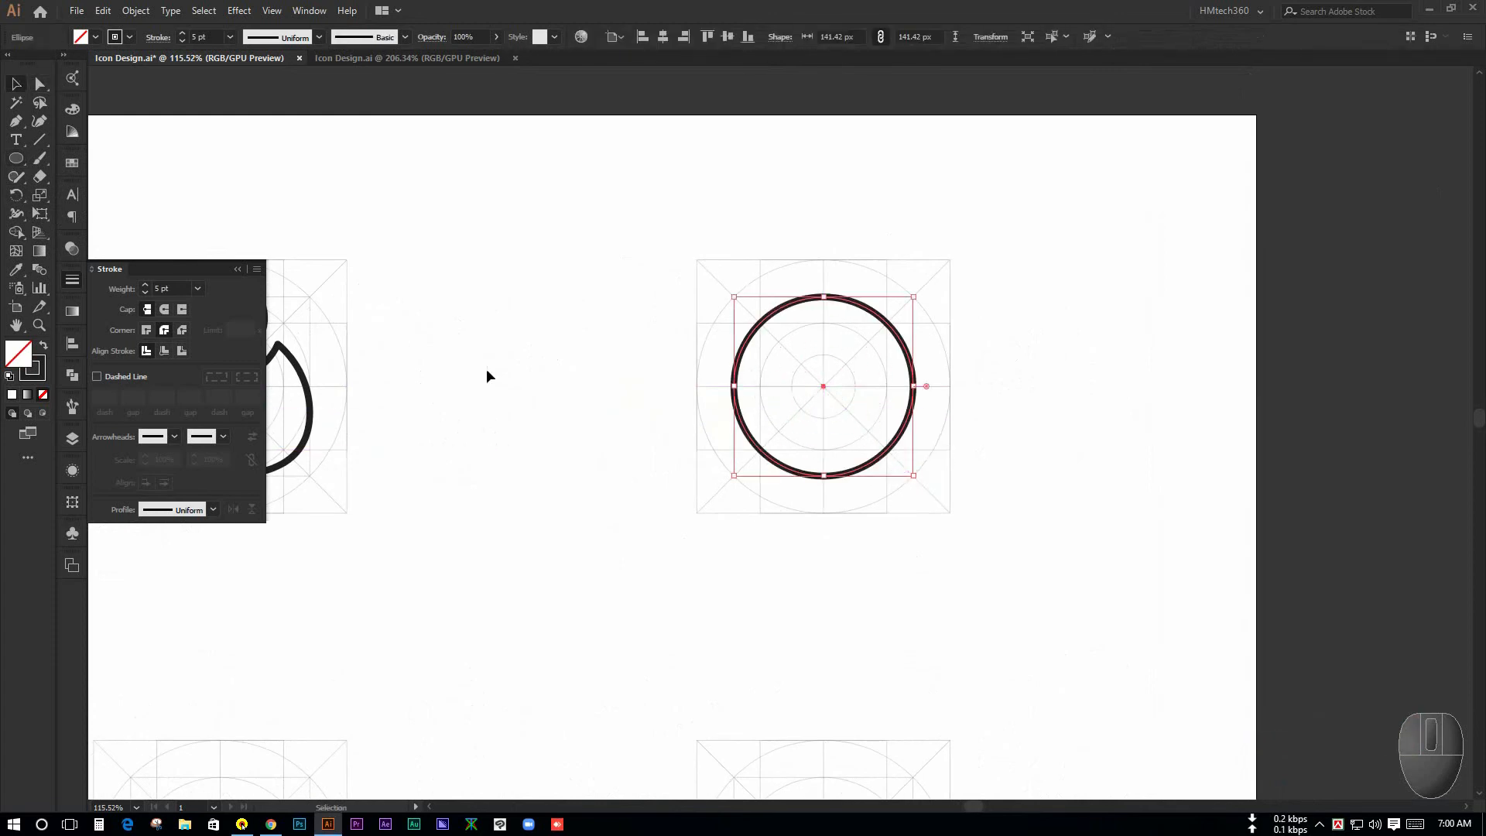
{"action": "left_click", "coordinate": [40, 83]}
{"action": "left_click", "coordinate": [696, 424]}
{"action": "left_click_drag", "start_coordinate": [814, 391], "coordinate": [736, 398]}
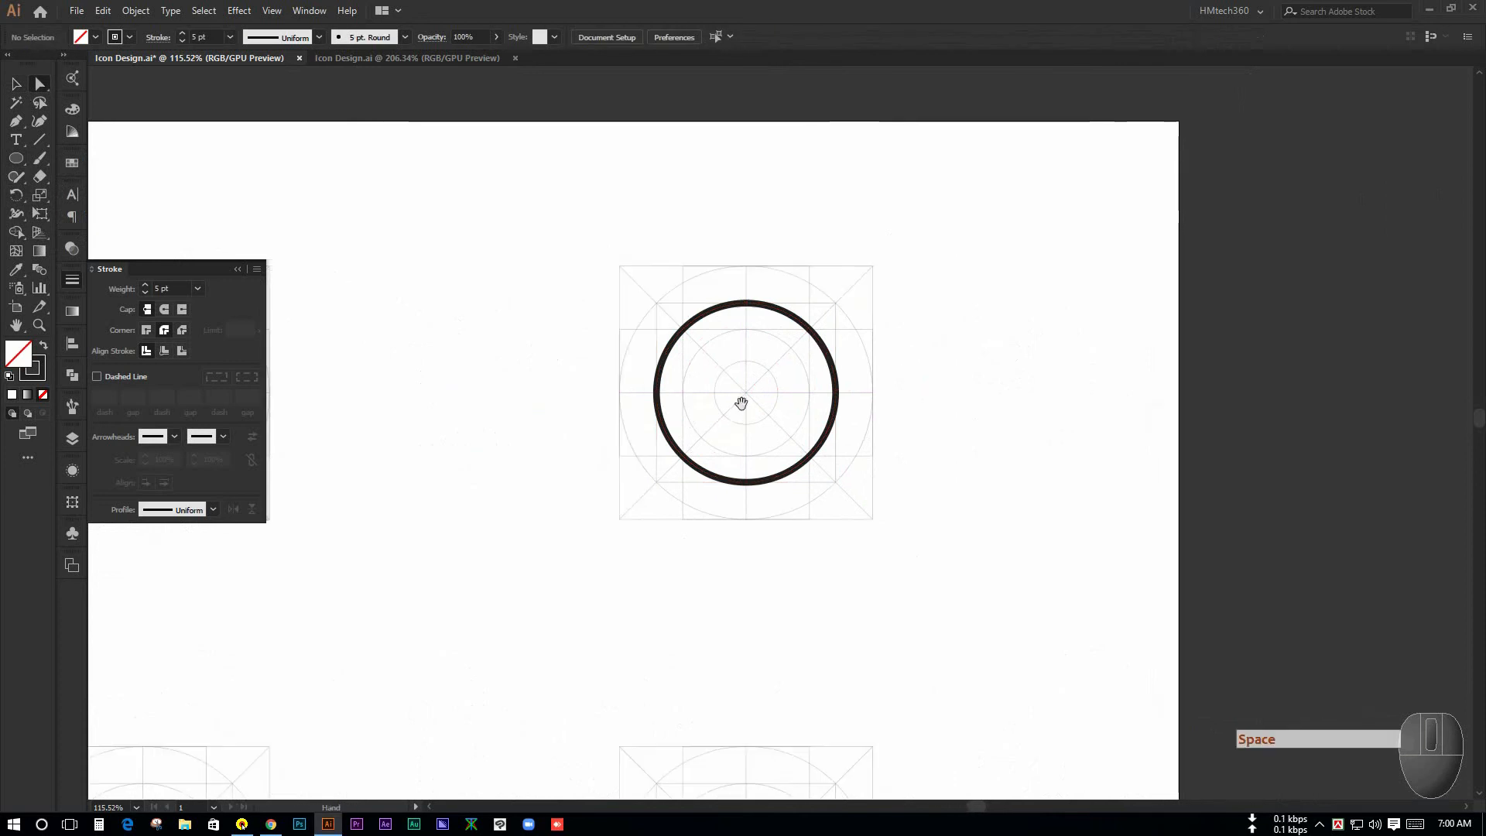
Nudge the new circle's left anchor point 10 px inward
{"action": "left_click", "coordinate": [656, 393]}
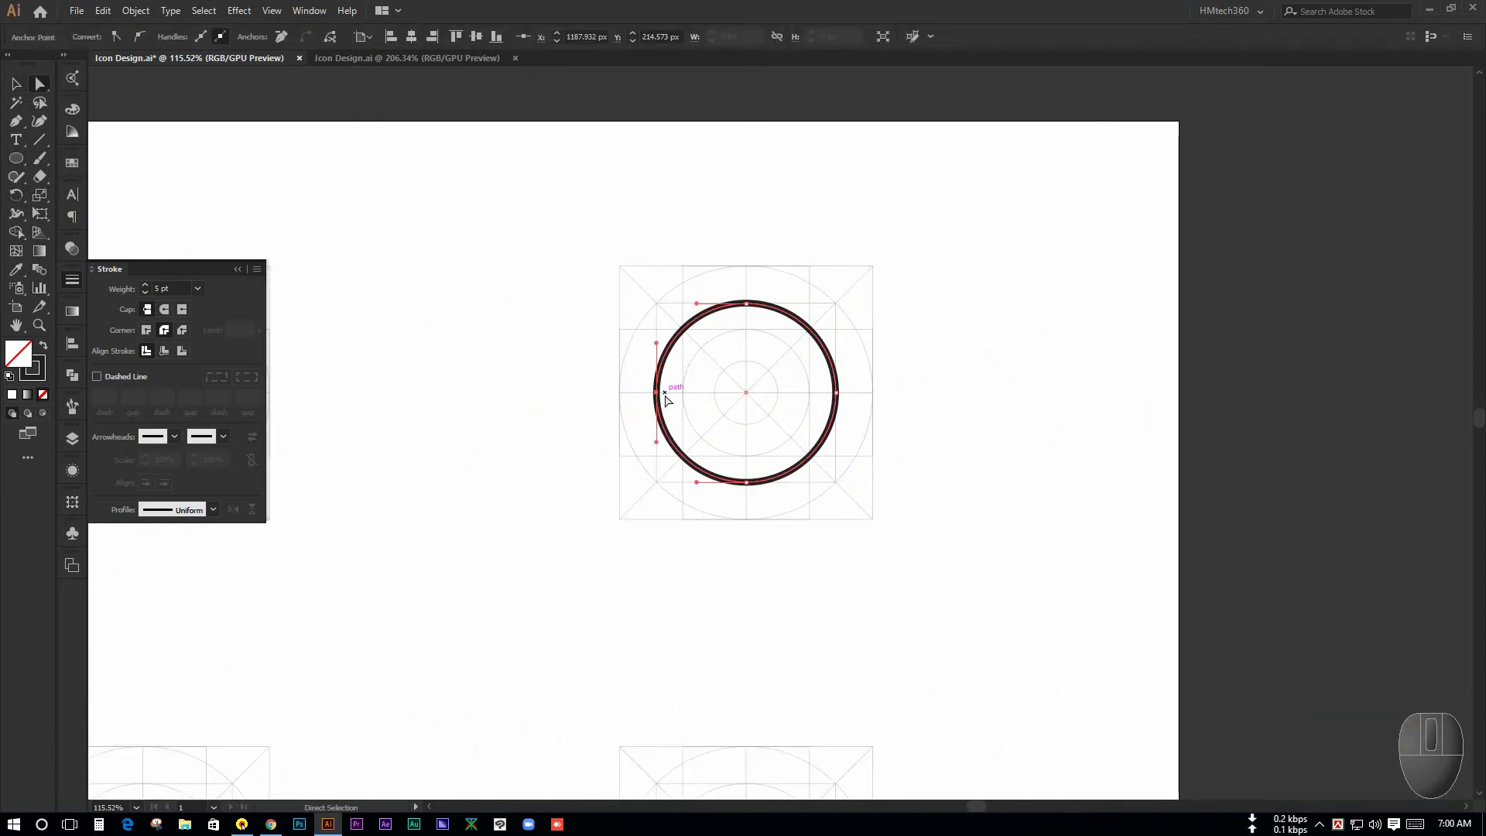
{"action": "key", "text": "F1"}
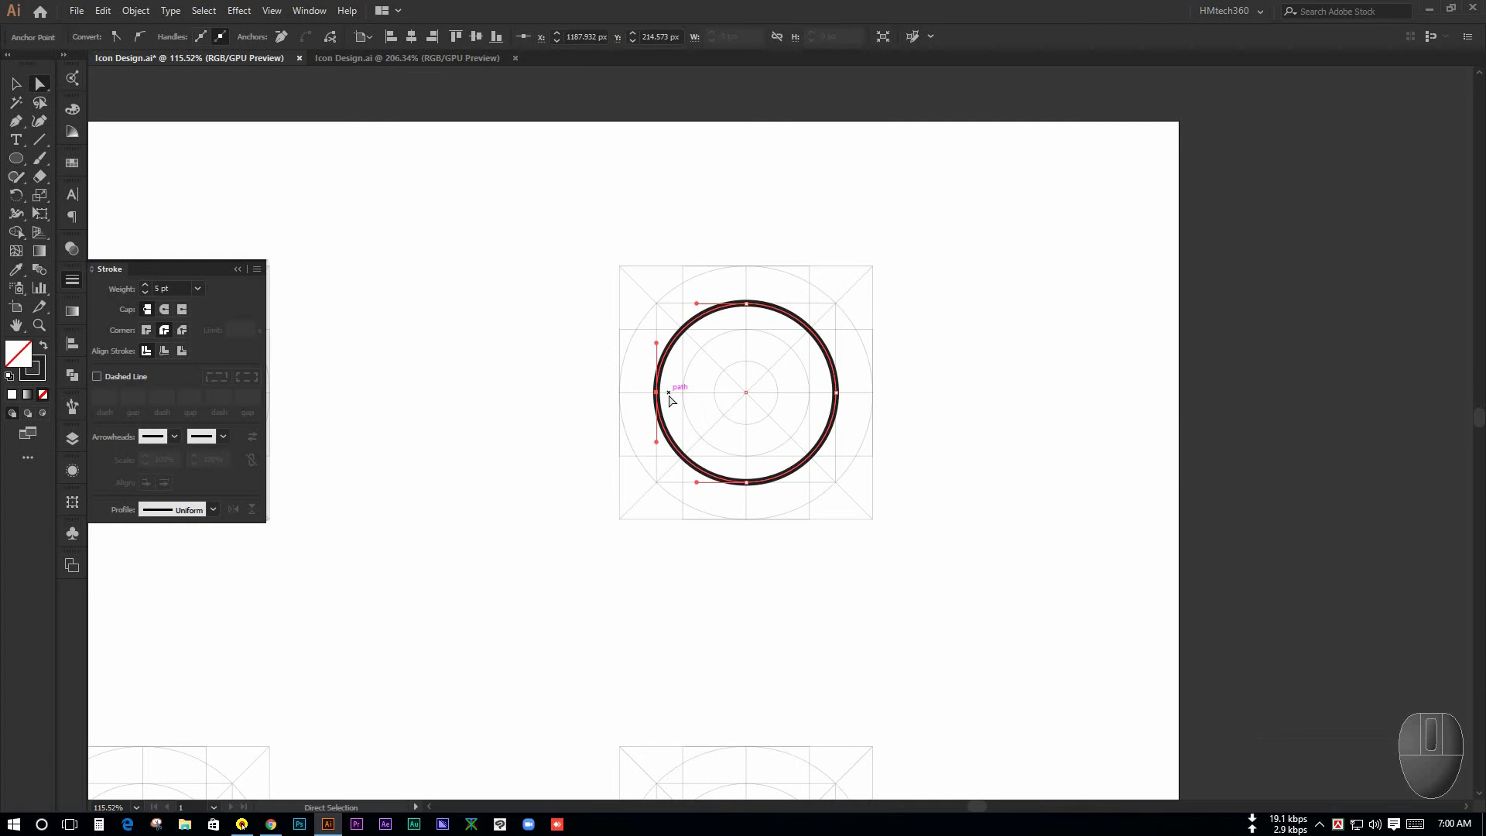
{"action": "left_click", "coordinate": [696, 411]}
{"action": "key", "text": "ctrl+z"}
{"action": "key", "text": "ctrl+shift+z"}
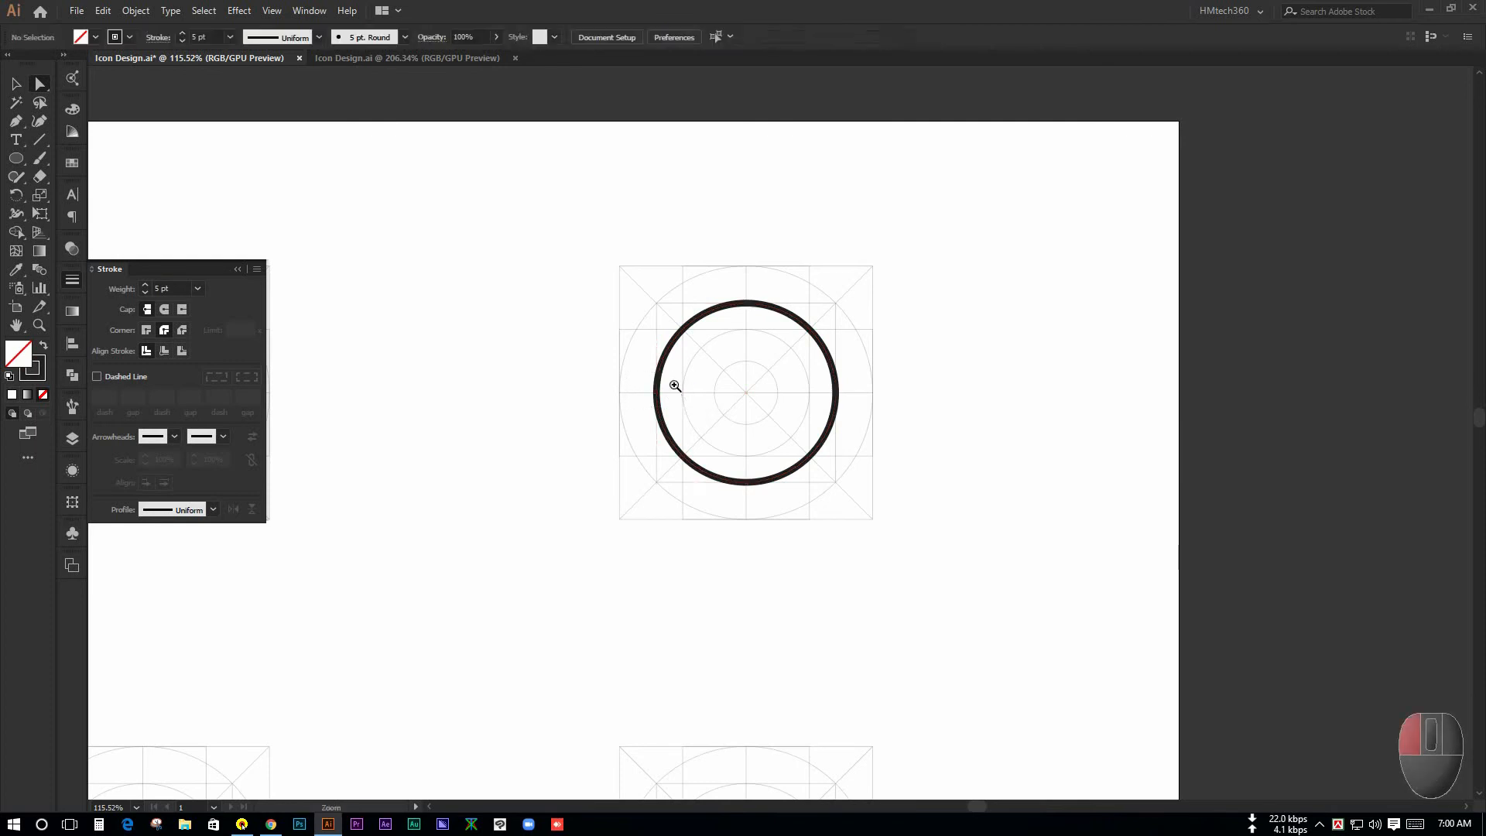
{"action": "left_click", "coordinate": [674, 386], "text": "ctrl"}
{"action": "left_click", "coordinate": [652, 394]}
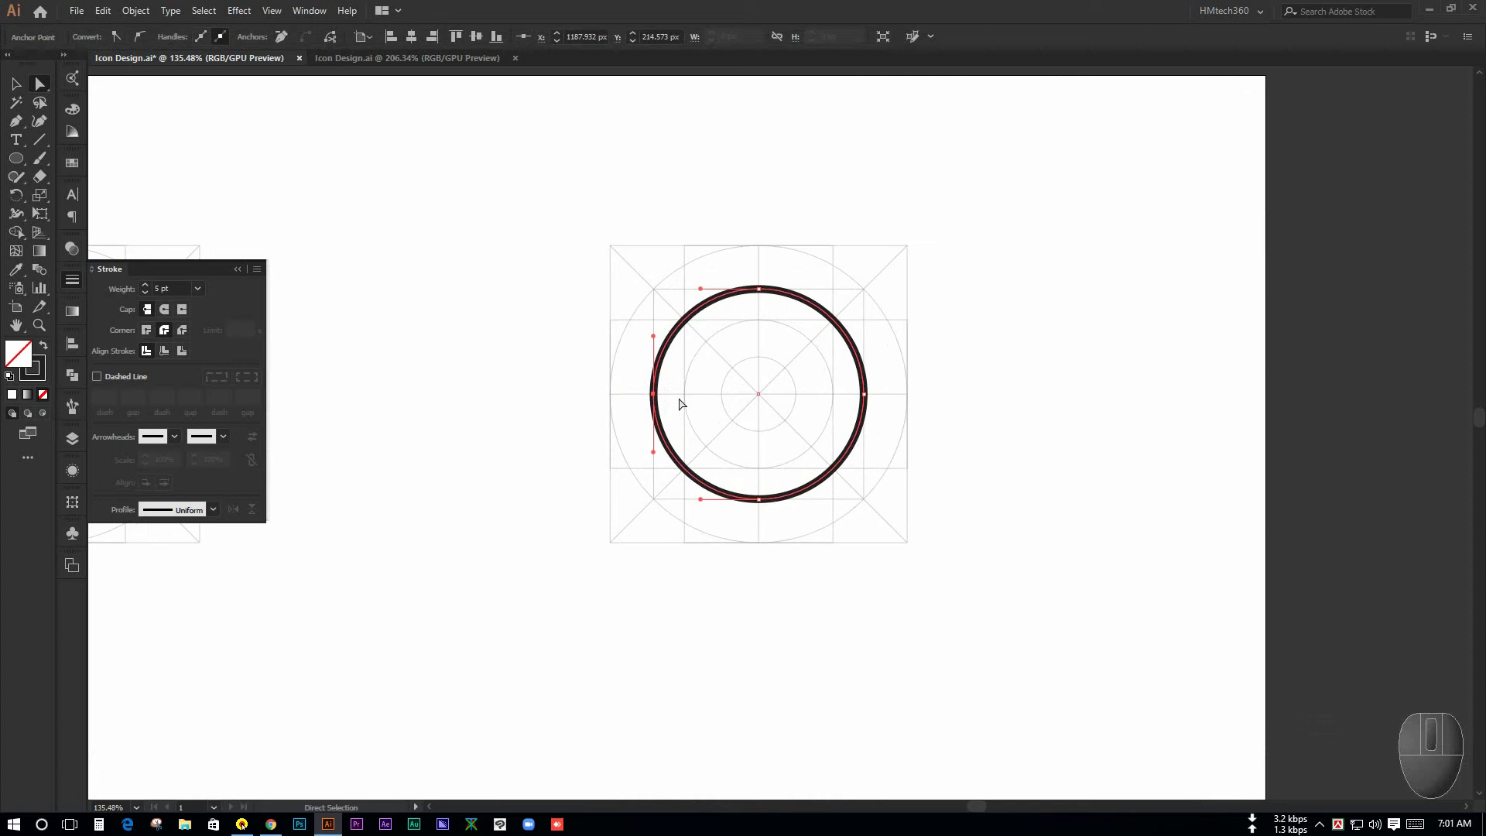
{"action": "key", "text": "shift"}
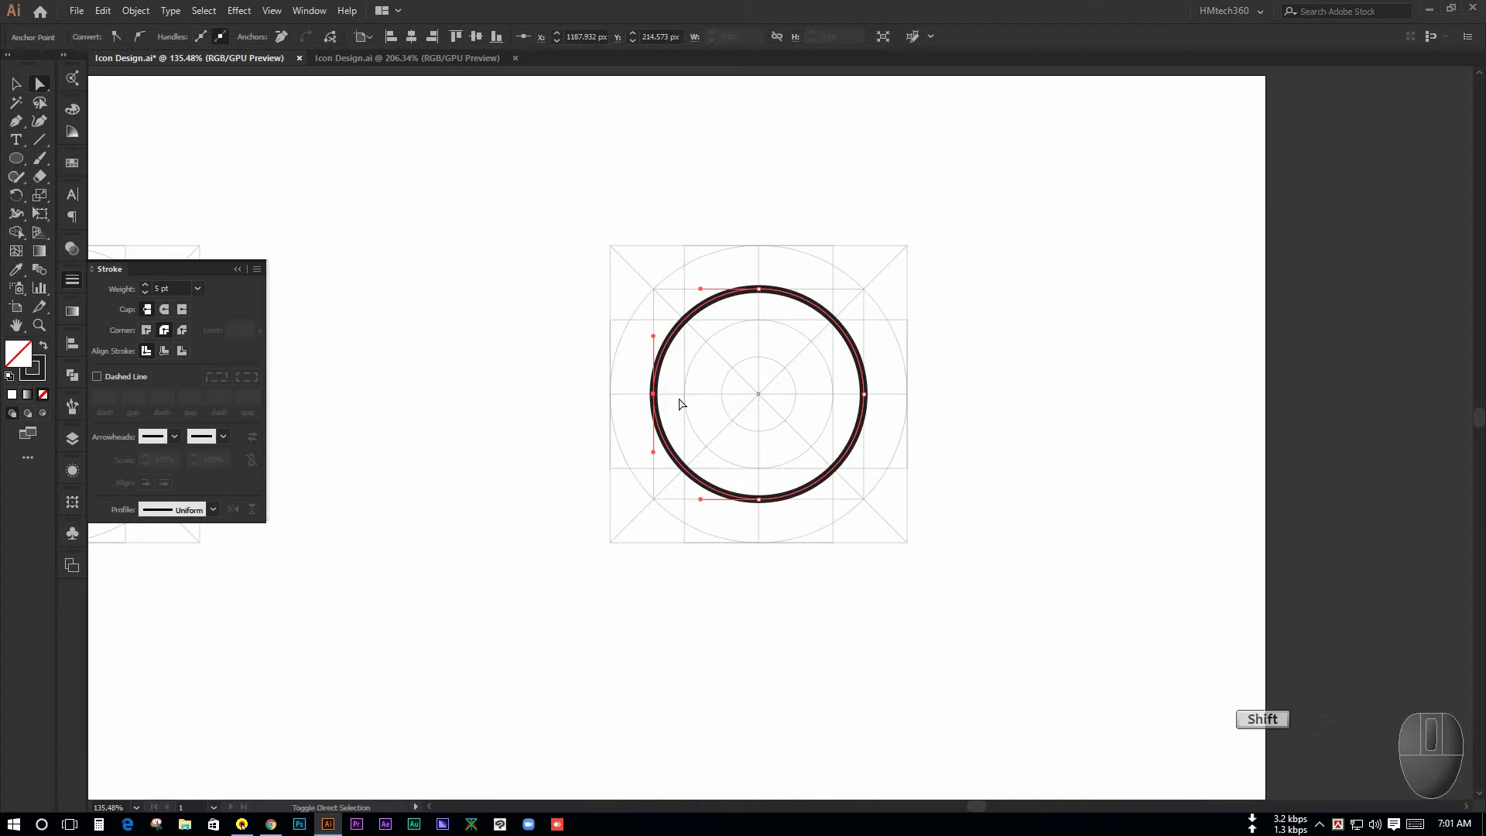
{"action": "key", "text": "shift+Right"}
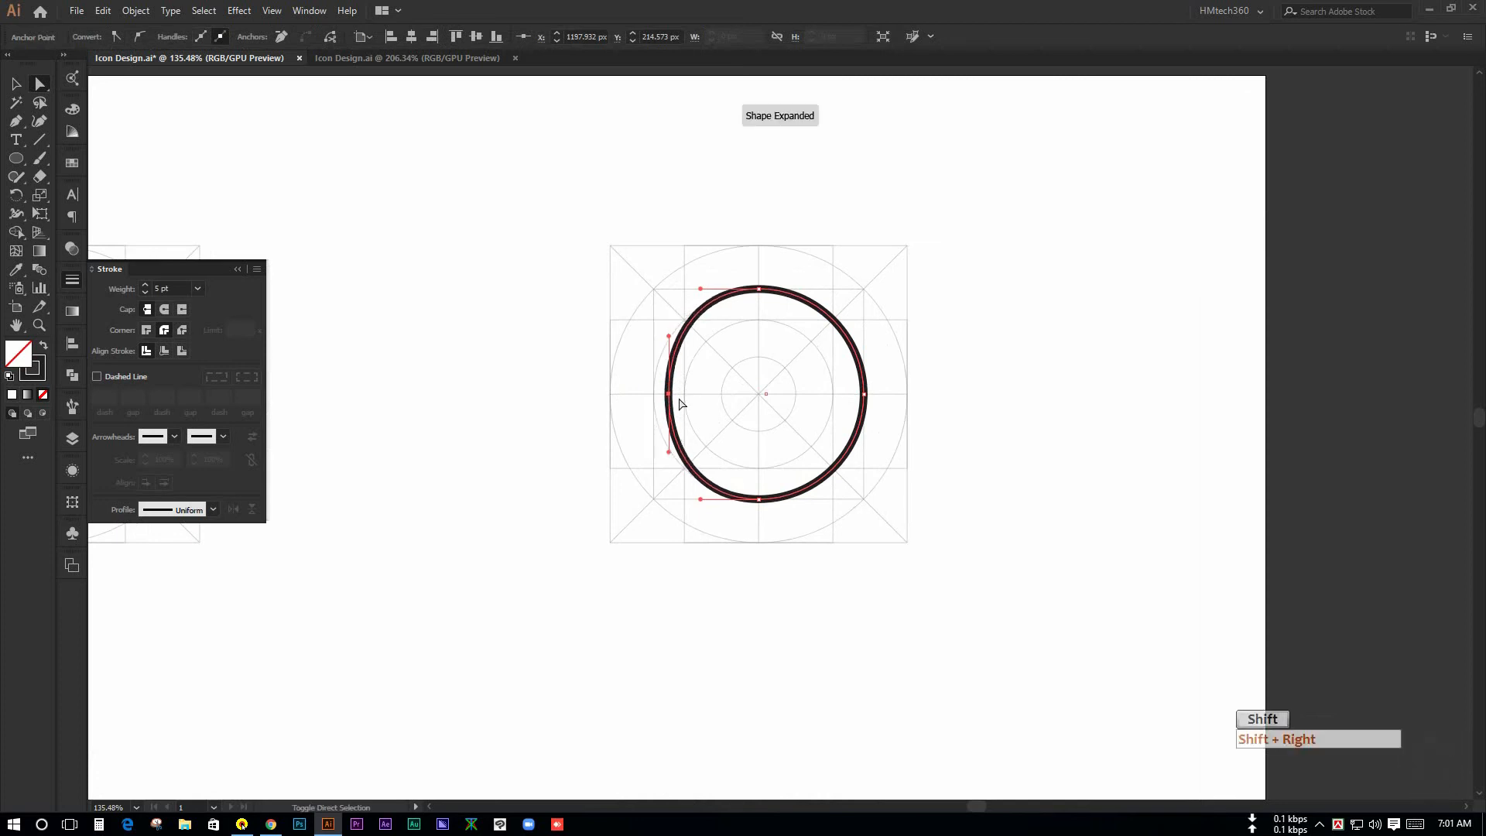
Nudge the circle's right anchor point 10 px inward, and lower both side anchors about 45 px to form a bell shape
{"action": "left_click_drag", "start_coordinate": [948, 373], "coordinate": [851, 423]}
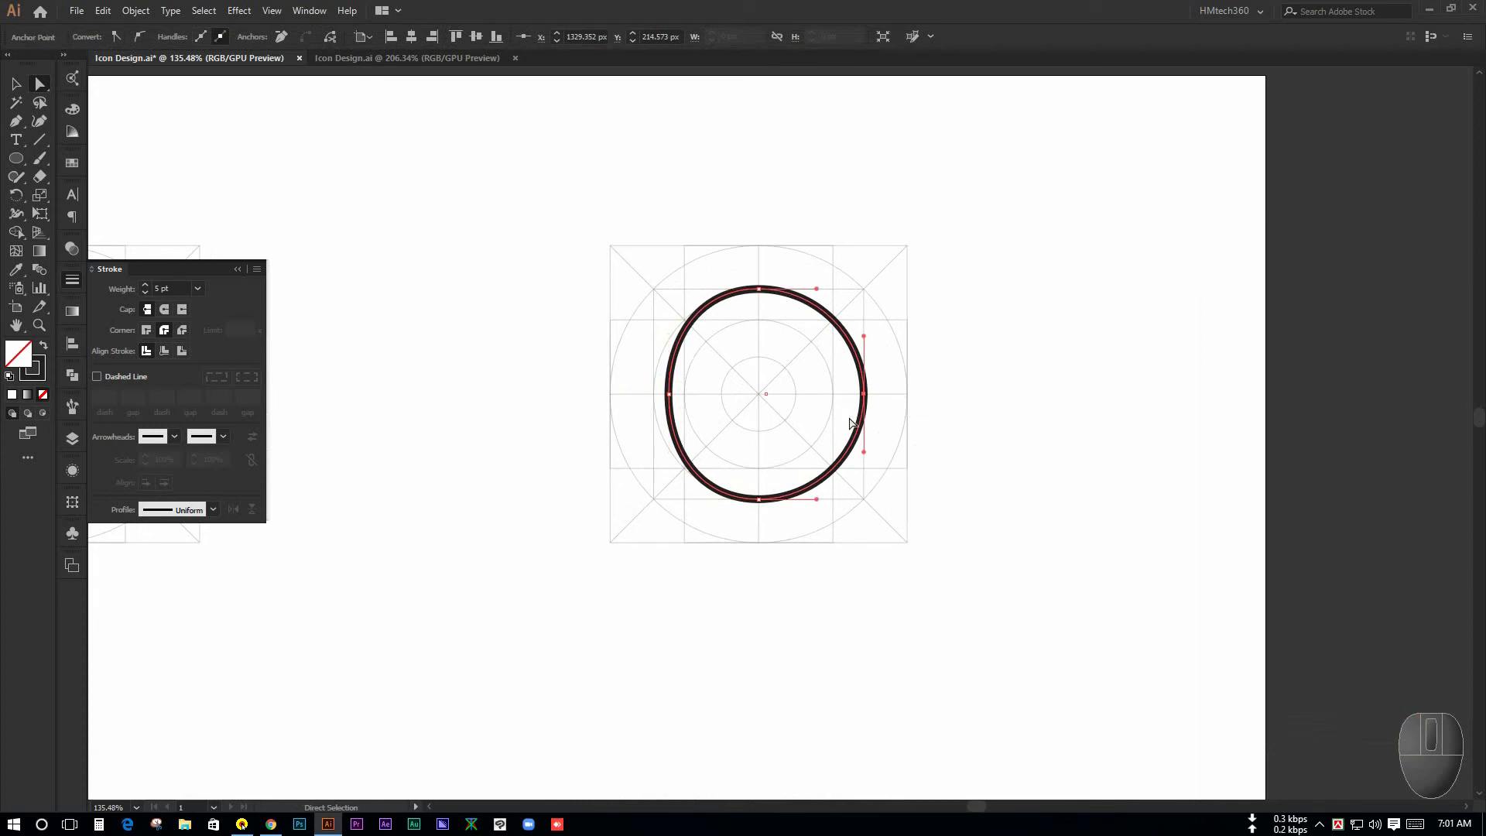
{"action": "key", "text": "shift+Left"}
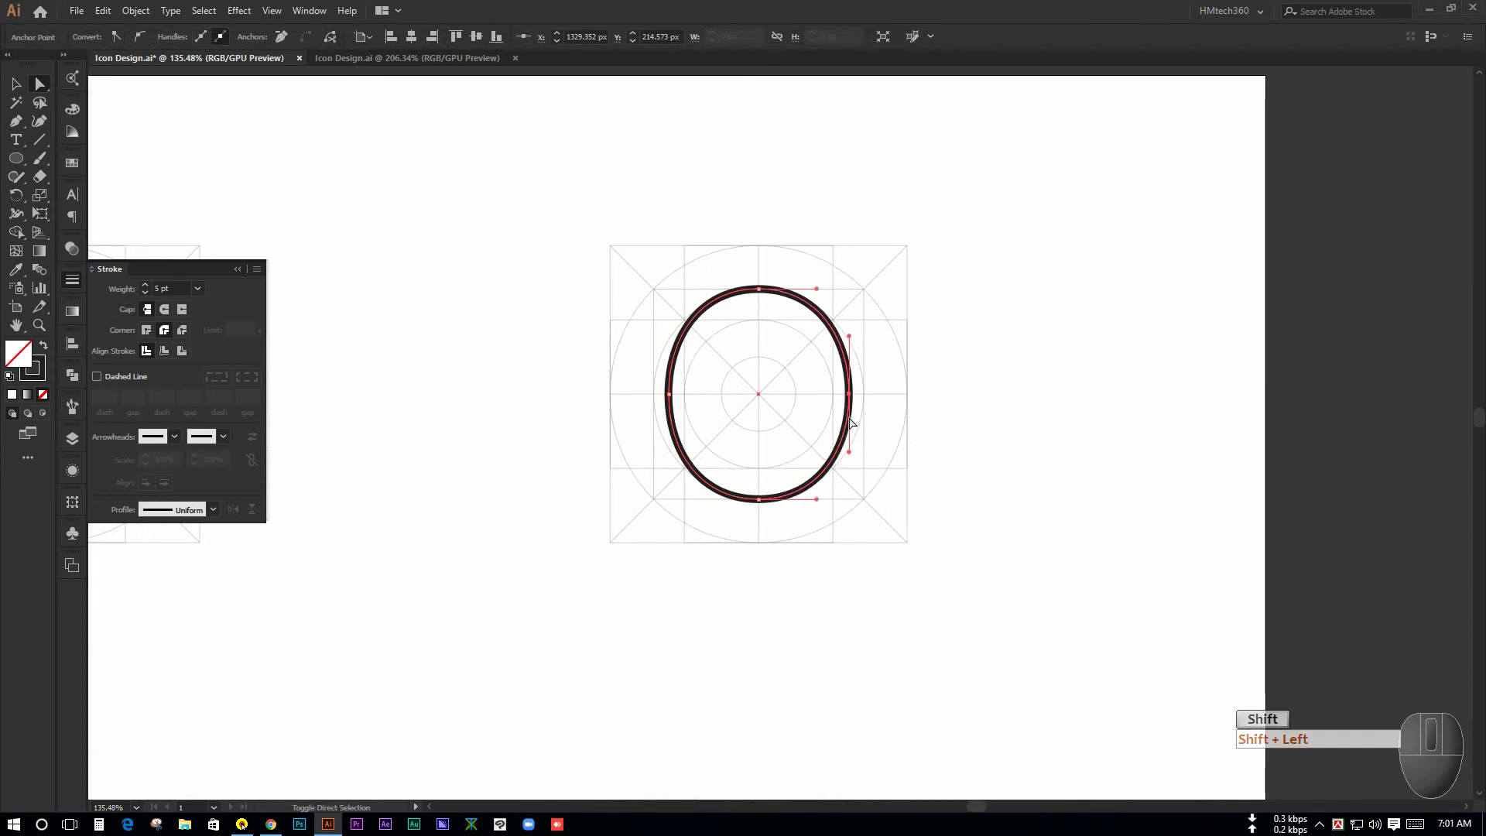
{"action": "left_click", "coordinate": [887, 428]}
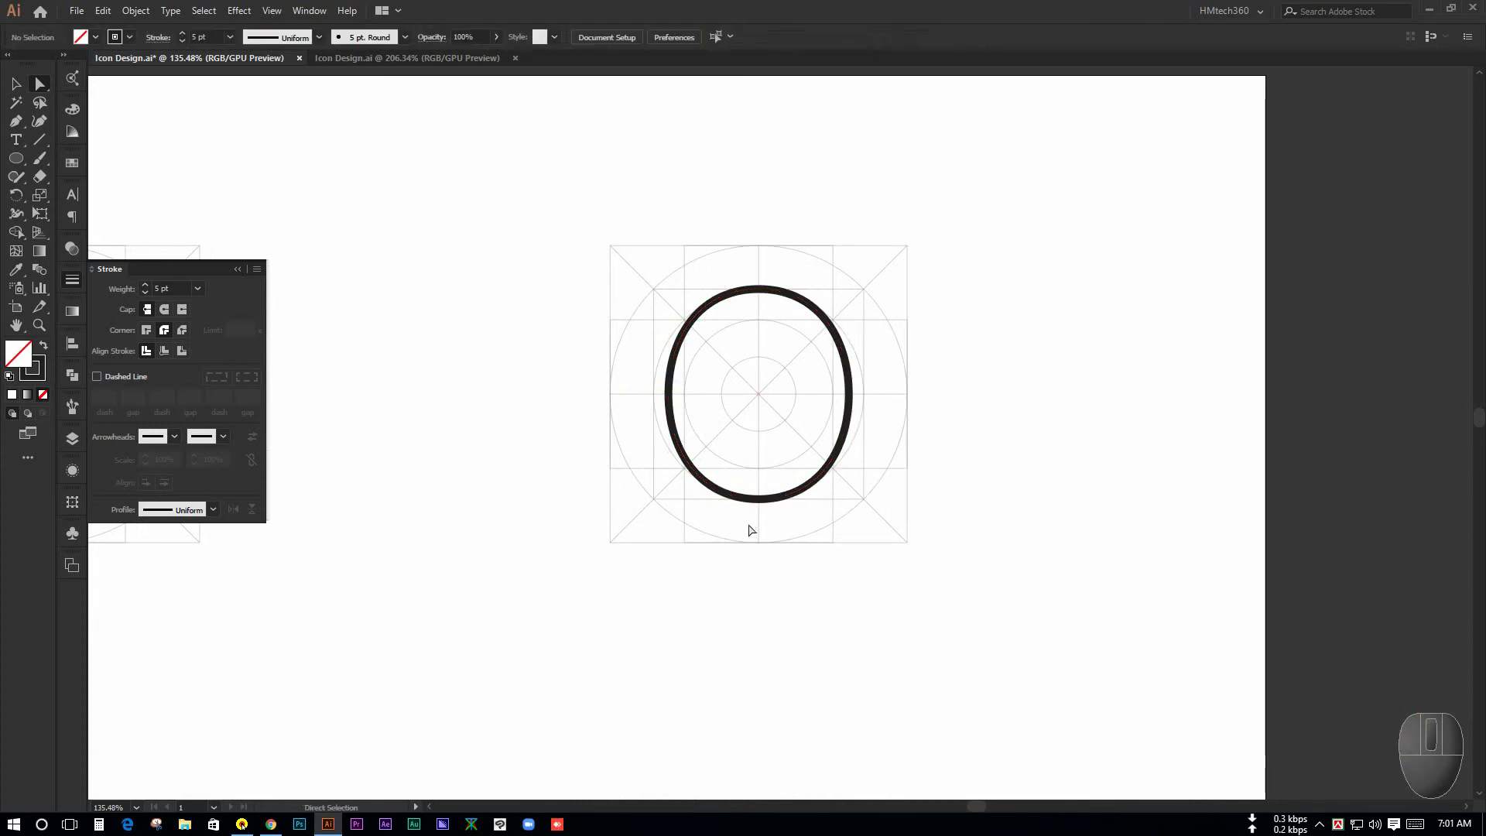
{"action": "left_click_drag", "start_coordinate": [635, 378], "coordinate": [851, 462]}
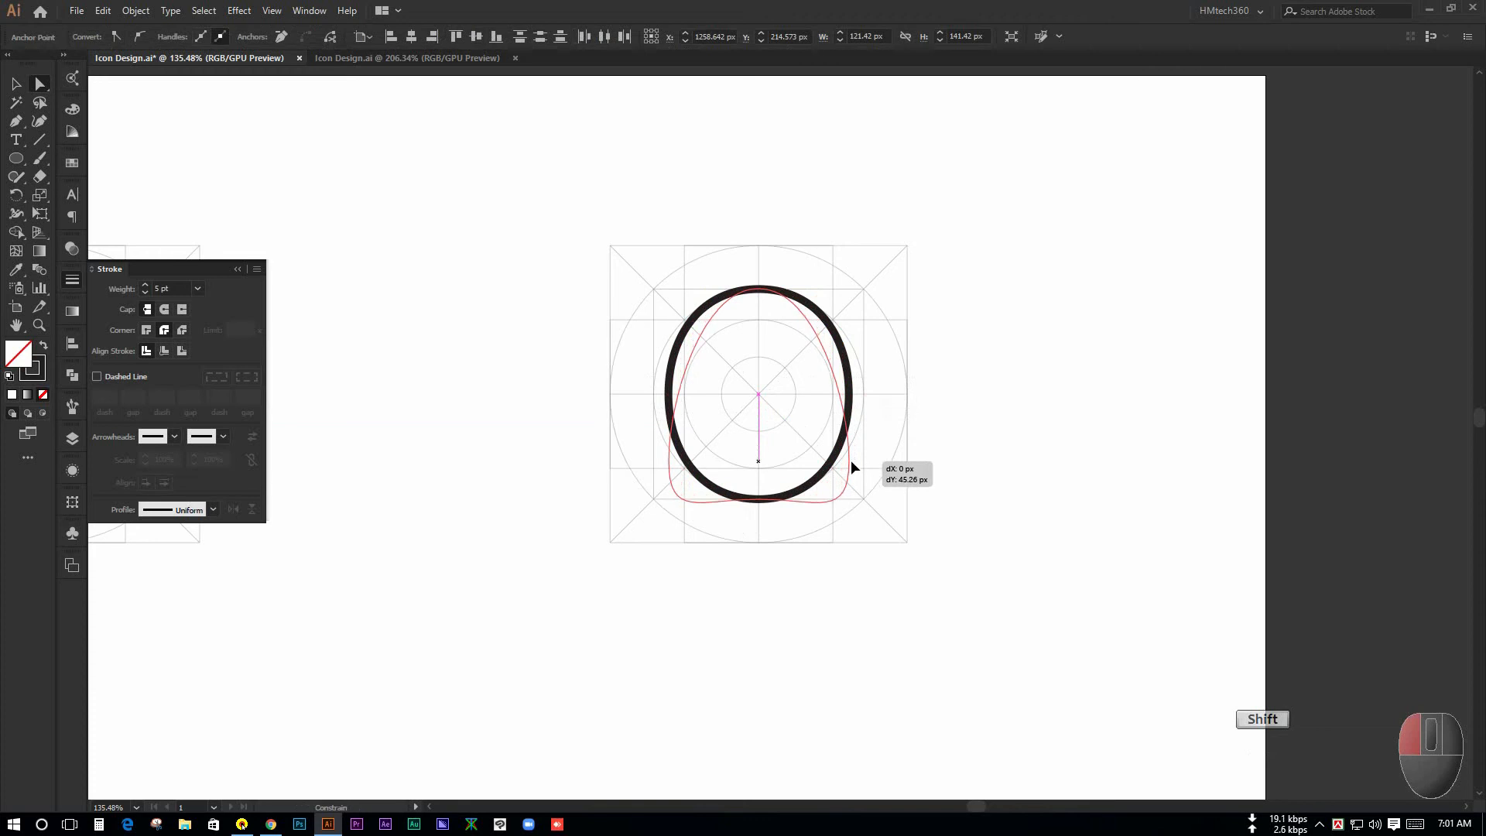
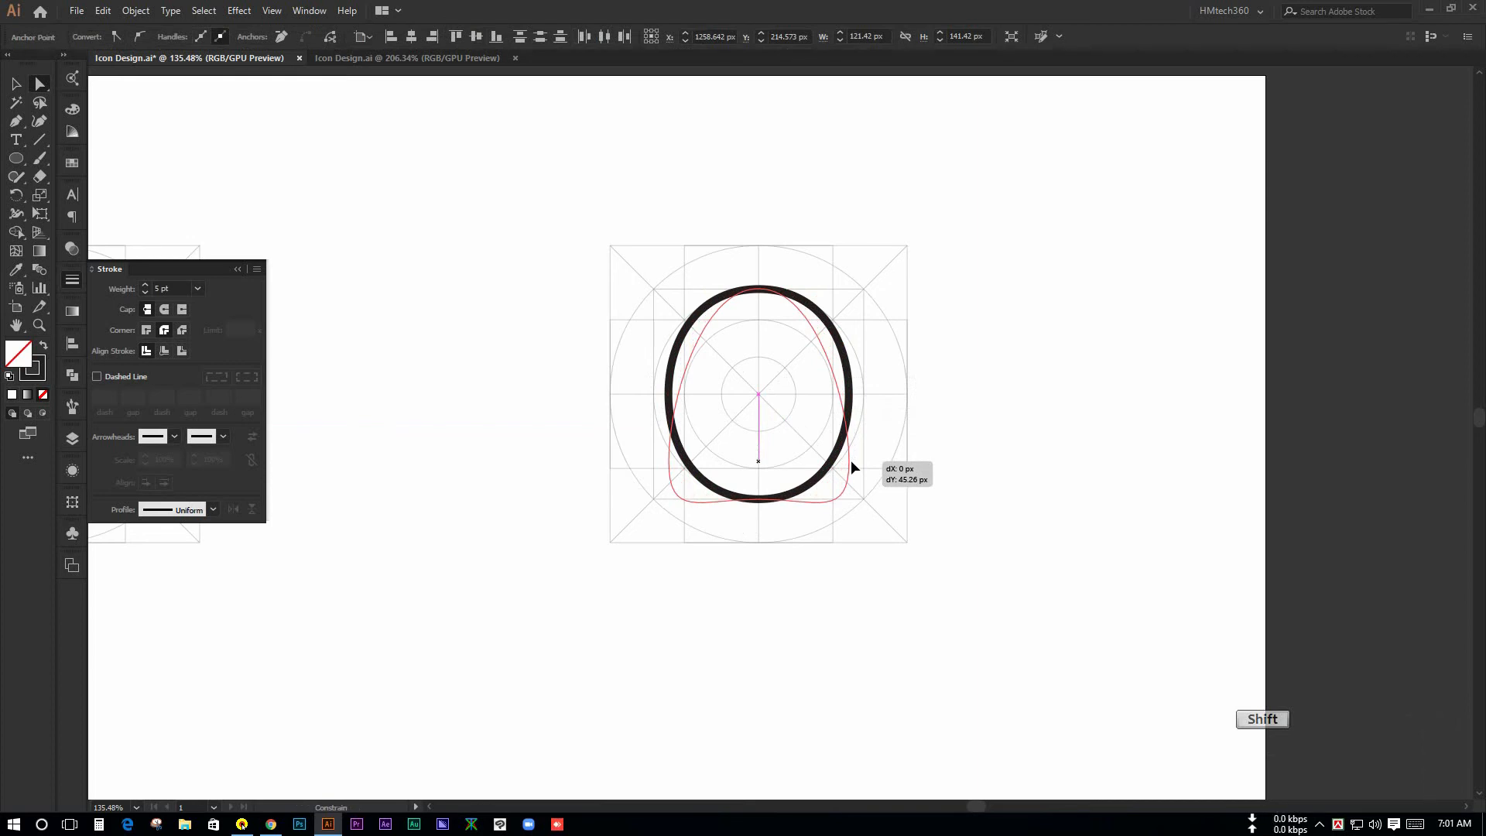
{"action": "left_click_drag", "start_coordinate": [852, 460], "coordinate": [852, 461]}
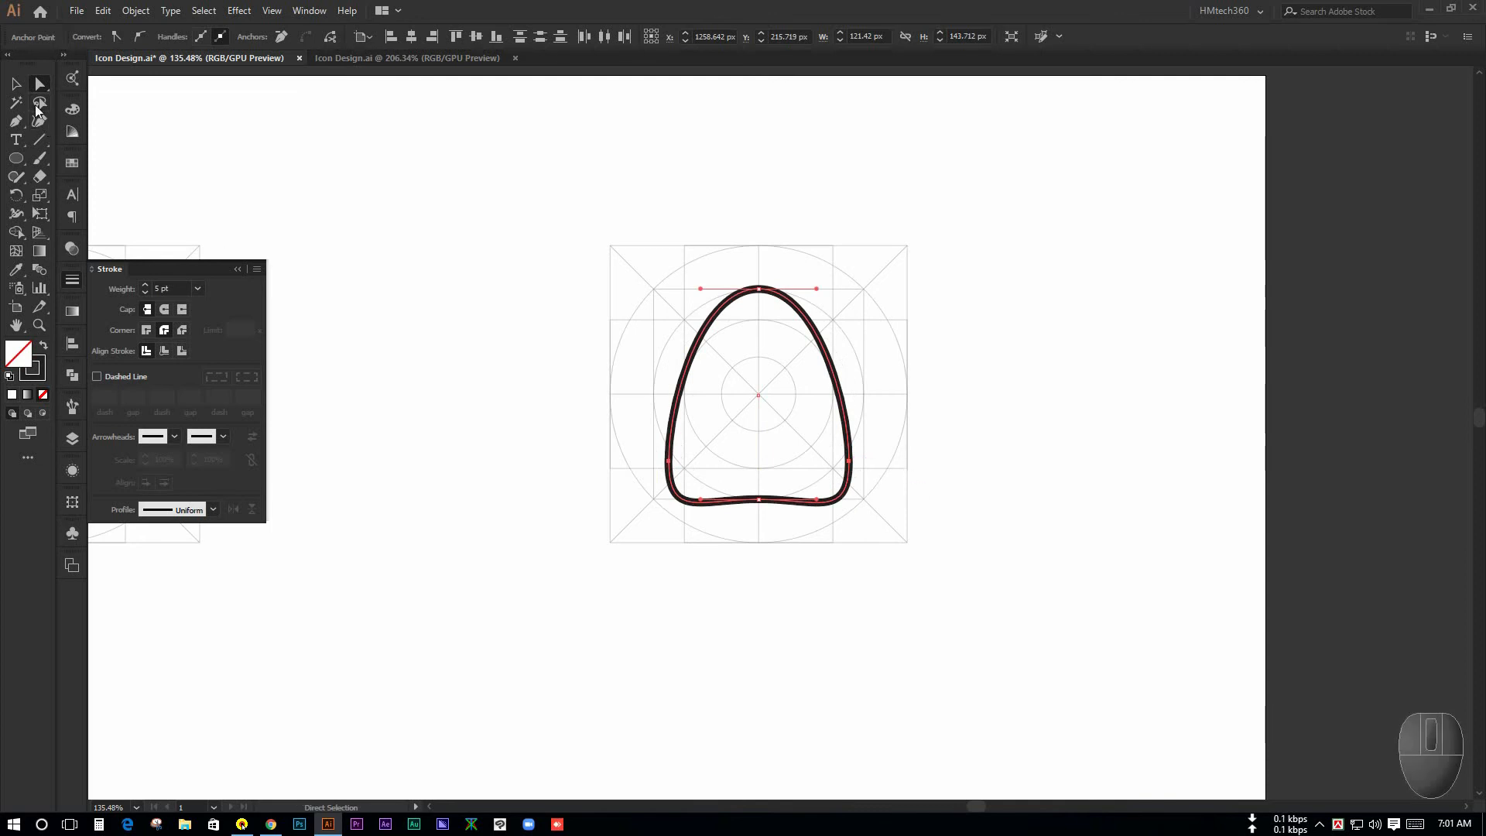
Draw a small circle about 22 px in diameter at the centre of the bell shape's grid
{"action": "left_click", "coordinate": [18, 159]}
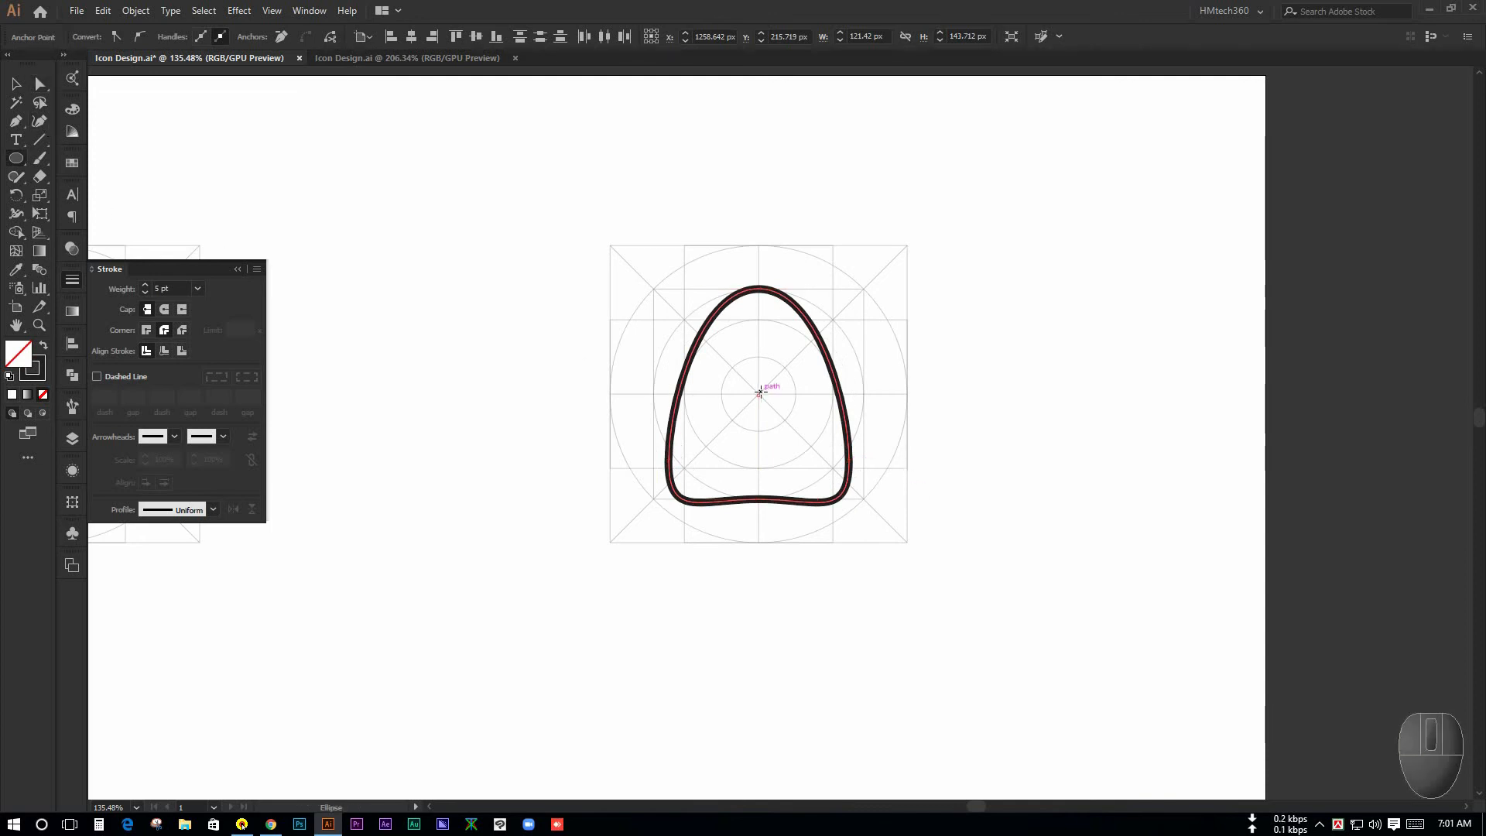
{"action": "left_click_drag", "start_coordinate": [758, 393], "coordinate": [771, 411]}
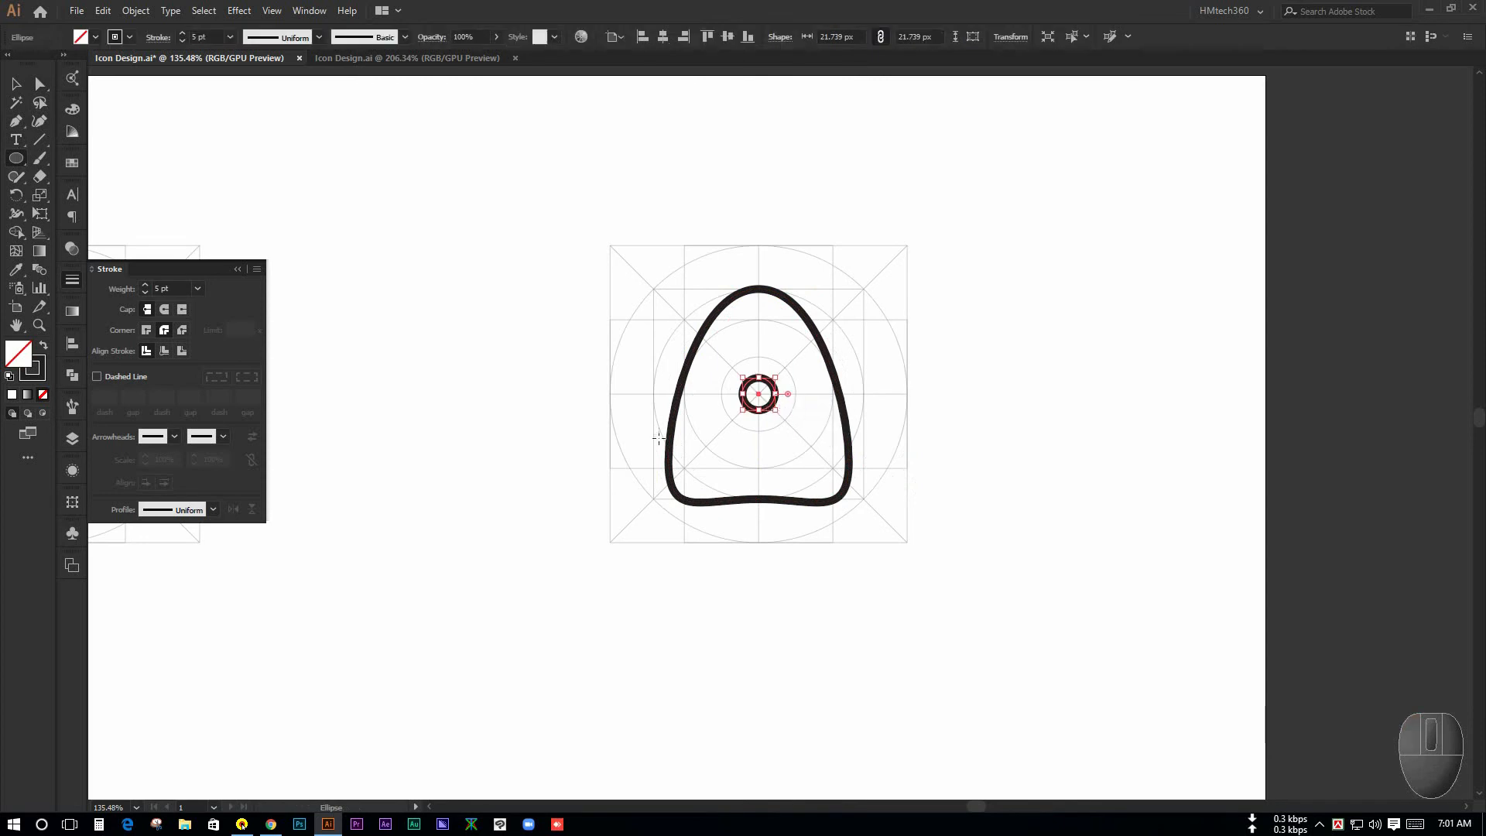
{"action": "left_click", "coordinate": [17, 85]}
{"action": "left_click", "coordinate": [722, 416]}
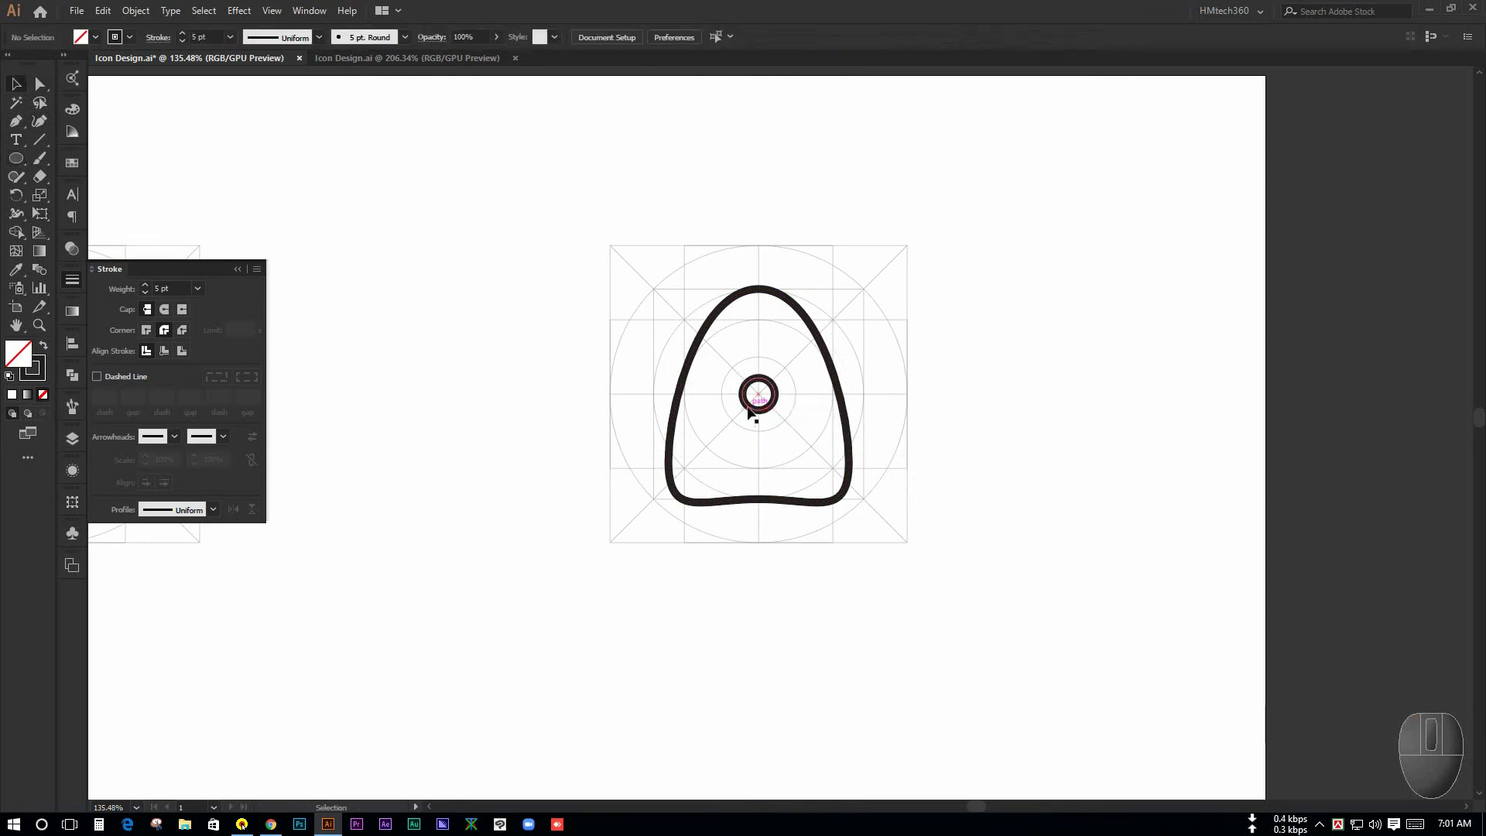
Set the small circle's height to 21 px
{"action": "left_click", "coordinate": [751, 413]}
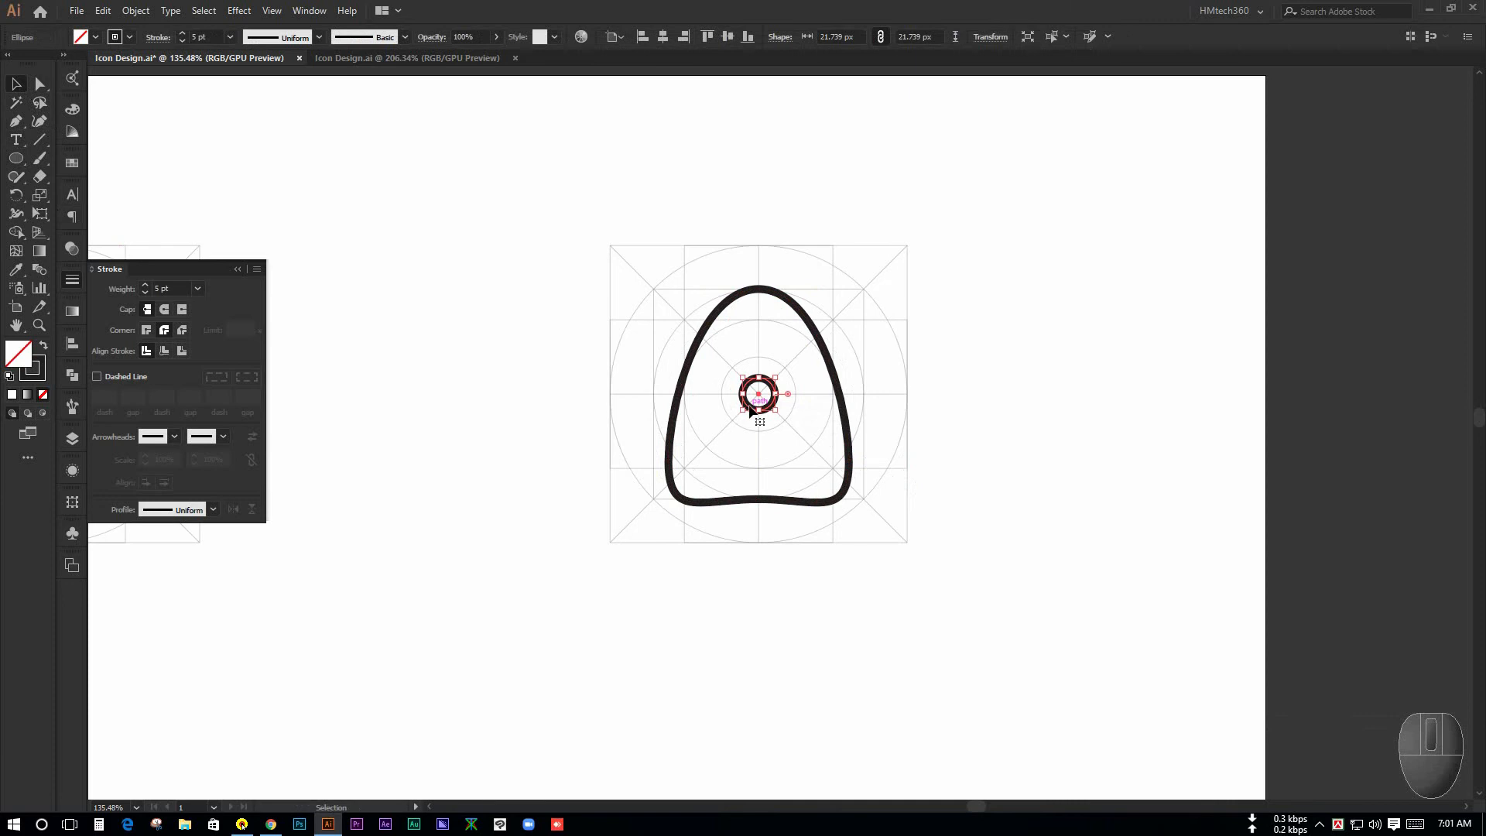
{"action": "left_click", "coordinate": [71, 503]}
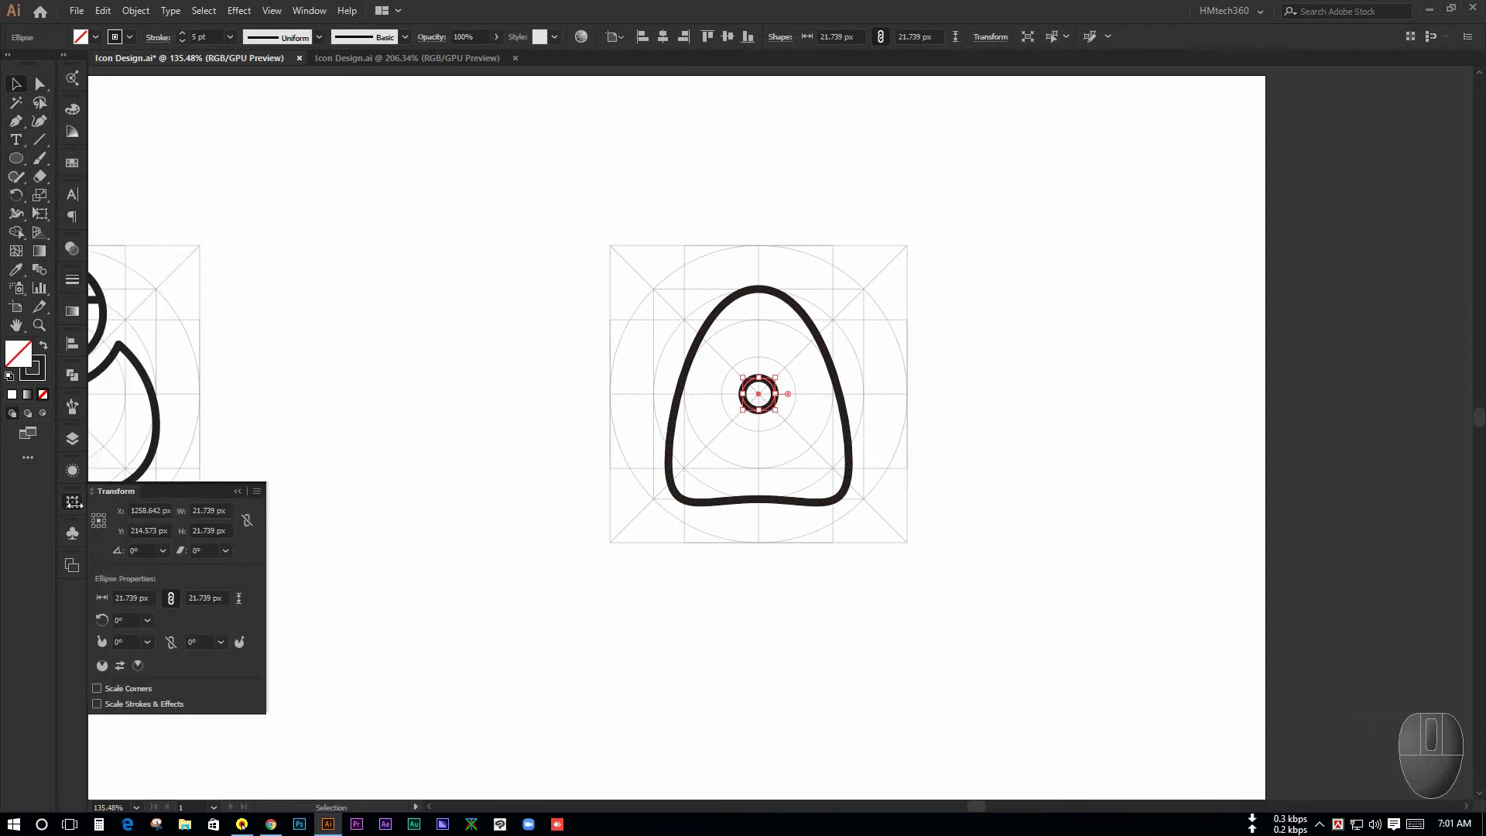
{"action": "left_click", "coordinate": [220, 511]}
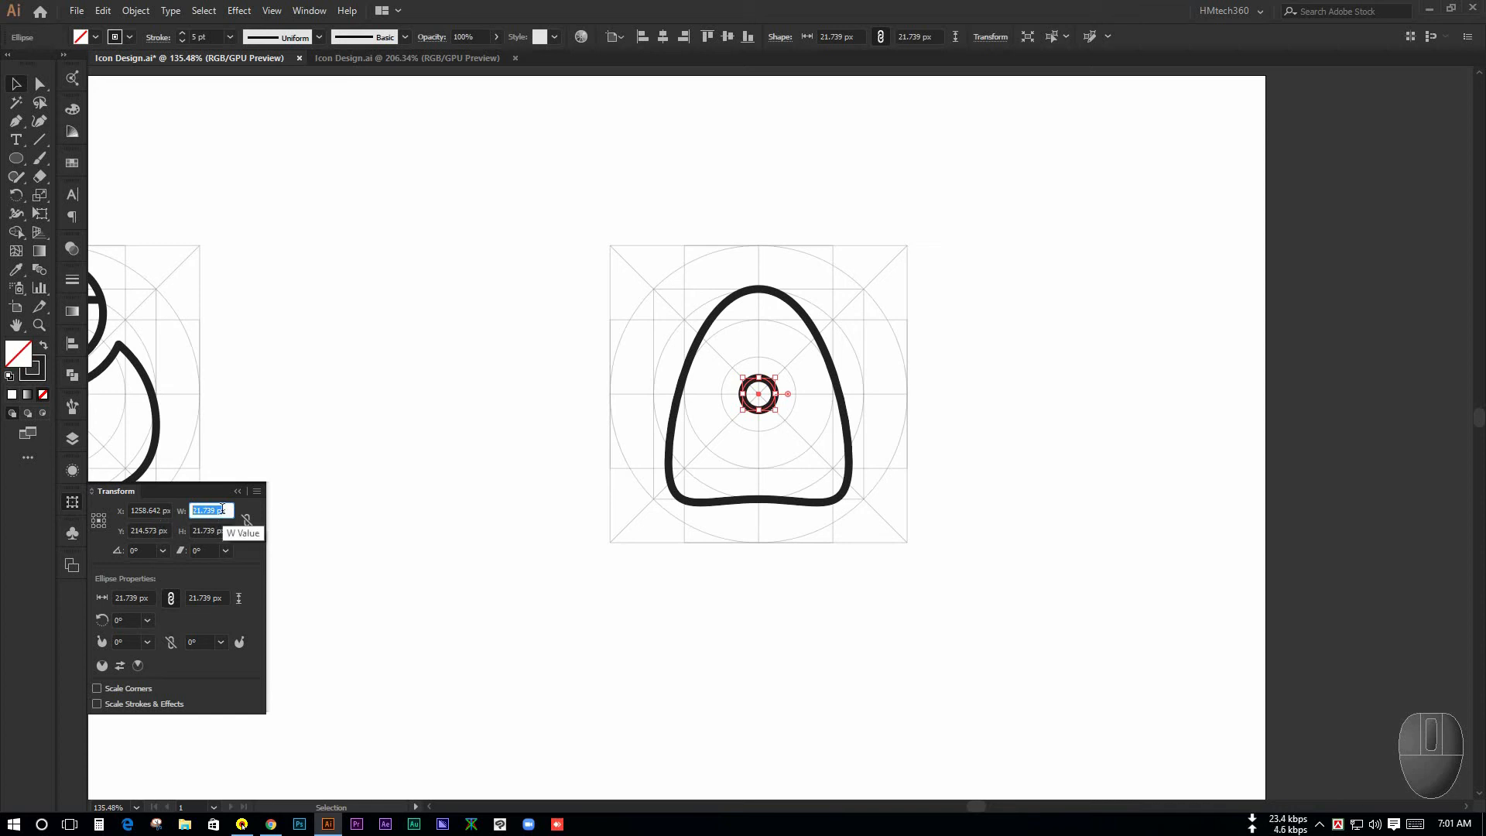
{"action": "type", "text": "2"}
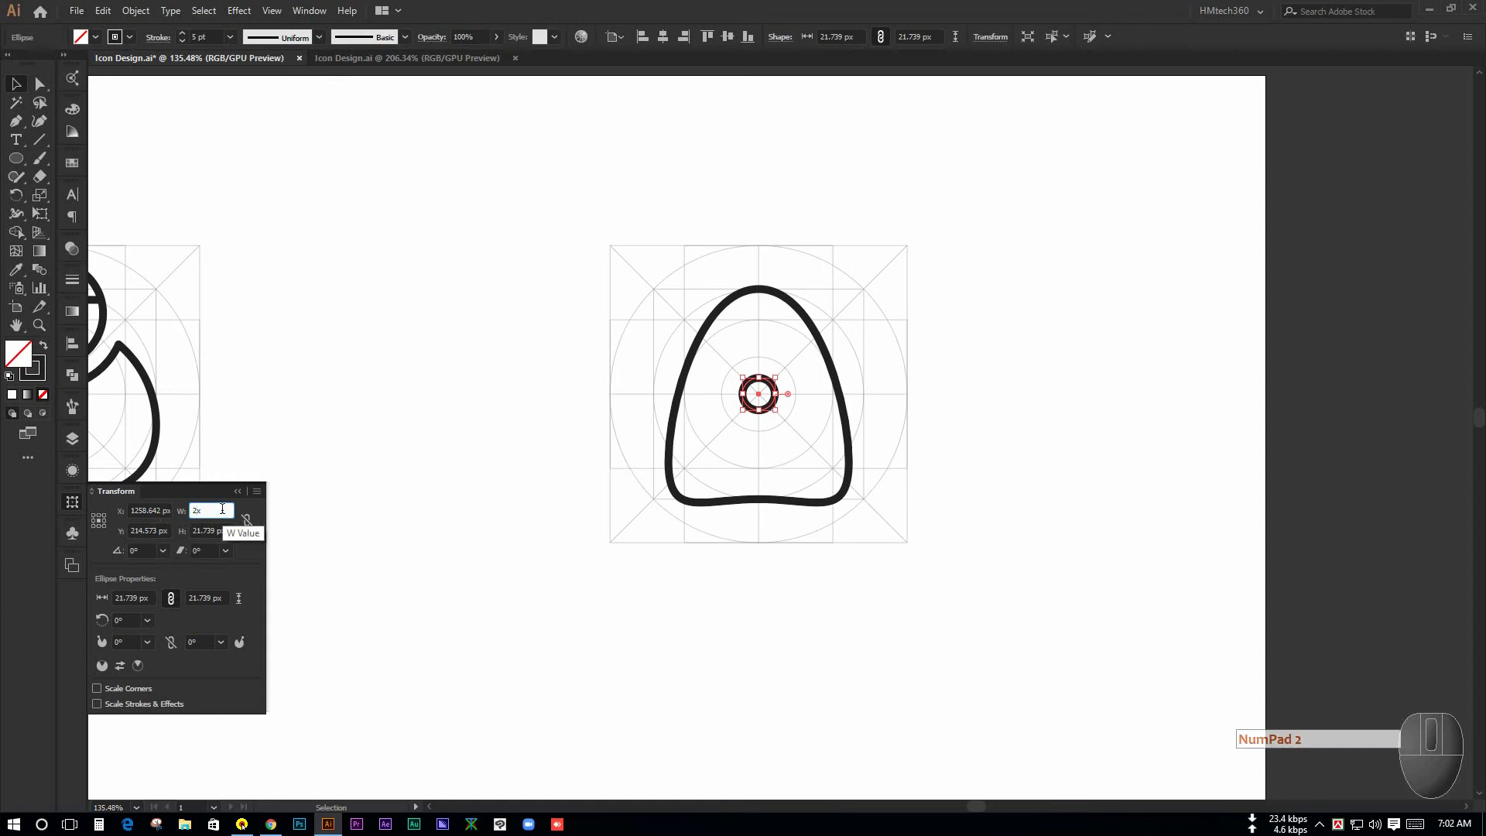
{"action": "type", "text": "1"}
{"action": "key", "text": "Tab"}
{"action": "type", "text": "21"}
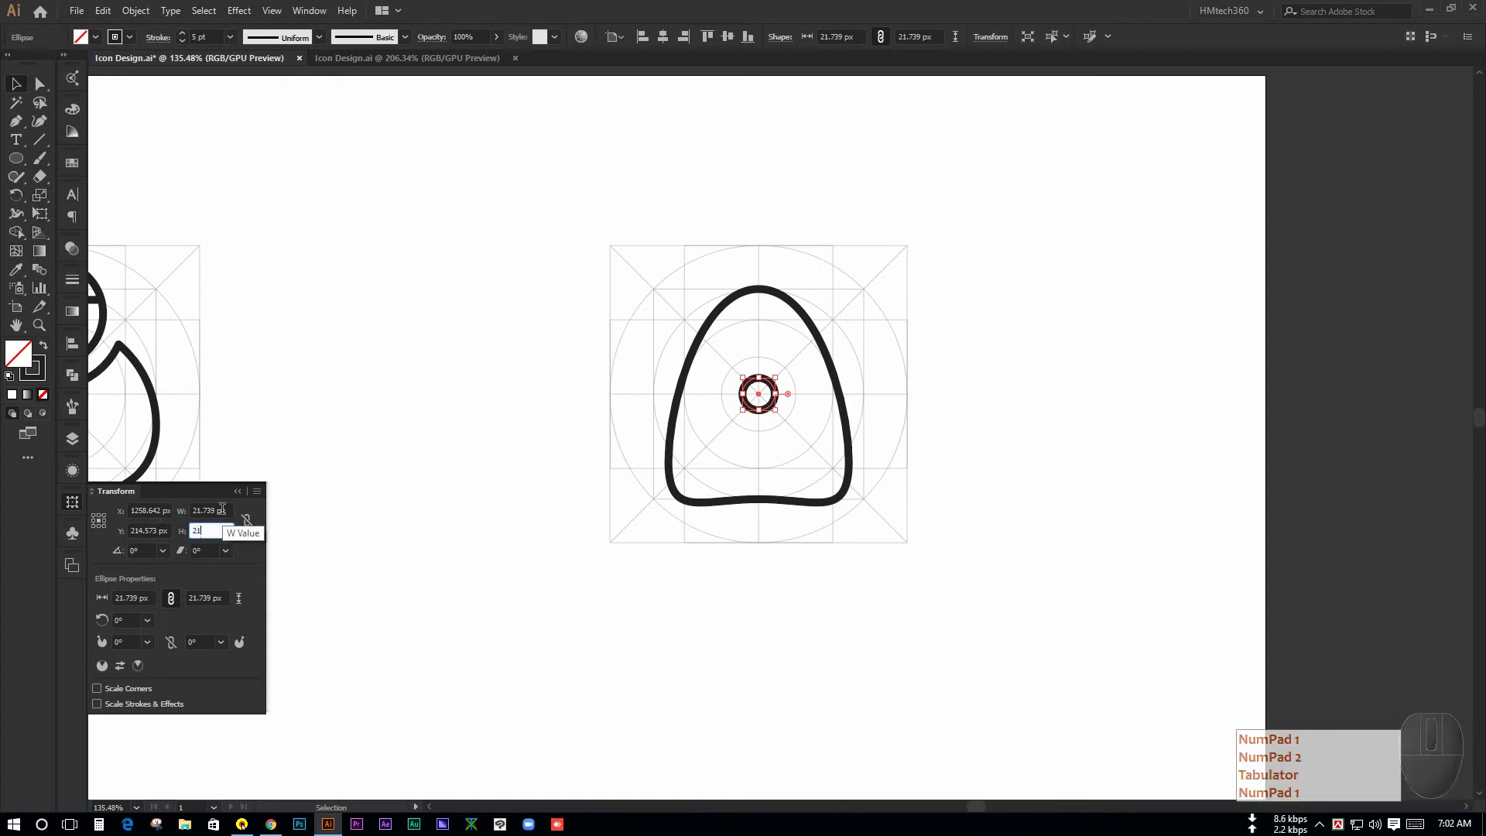
{"action": "key", "text": "Tab"}
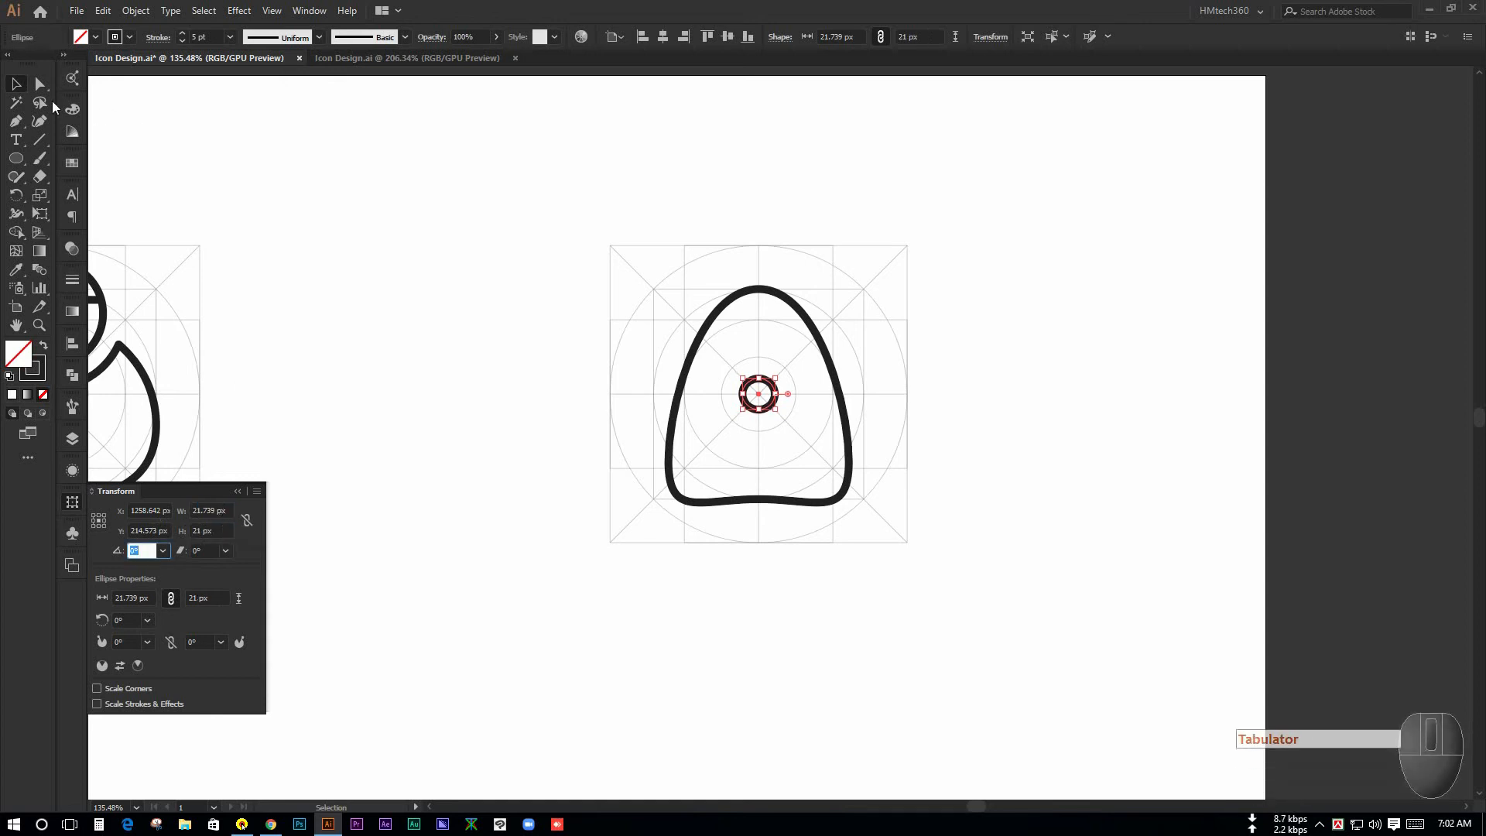
{"action": "left_click", "coordinate": [16, 87]}
{"action": "left_click", "coordinate": [531, 305]}
Move the small circle straight down about 87 px to sit just below the bell shape's base
{"action": "left_click_drag", "start_coordinate": [812, 392], "coordinate": [905, 425]}
{"action": "left_click_drag", "start_coordinate": [783, 464], "coordinate": [763, 587]}
{"action": "left_click", "coordinate": [790, 389]}
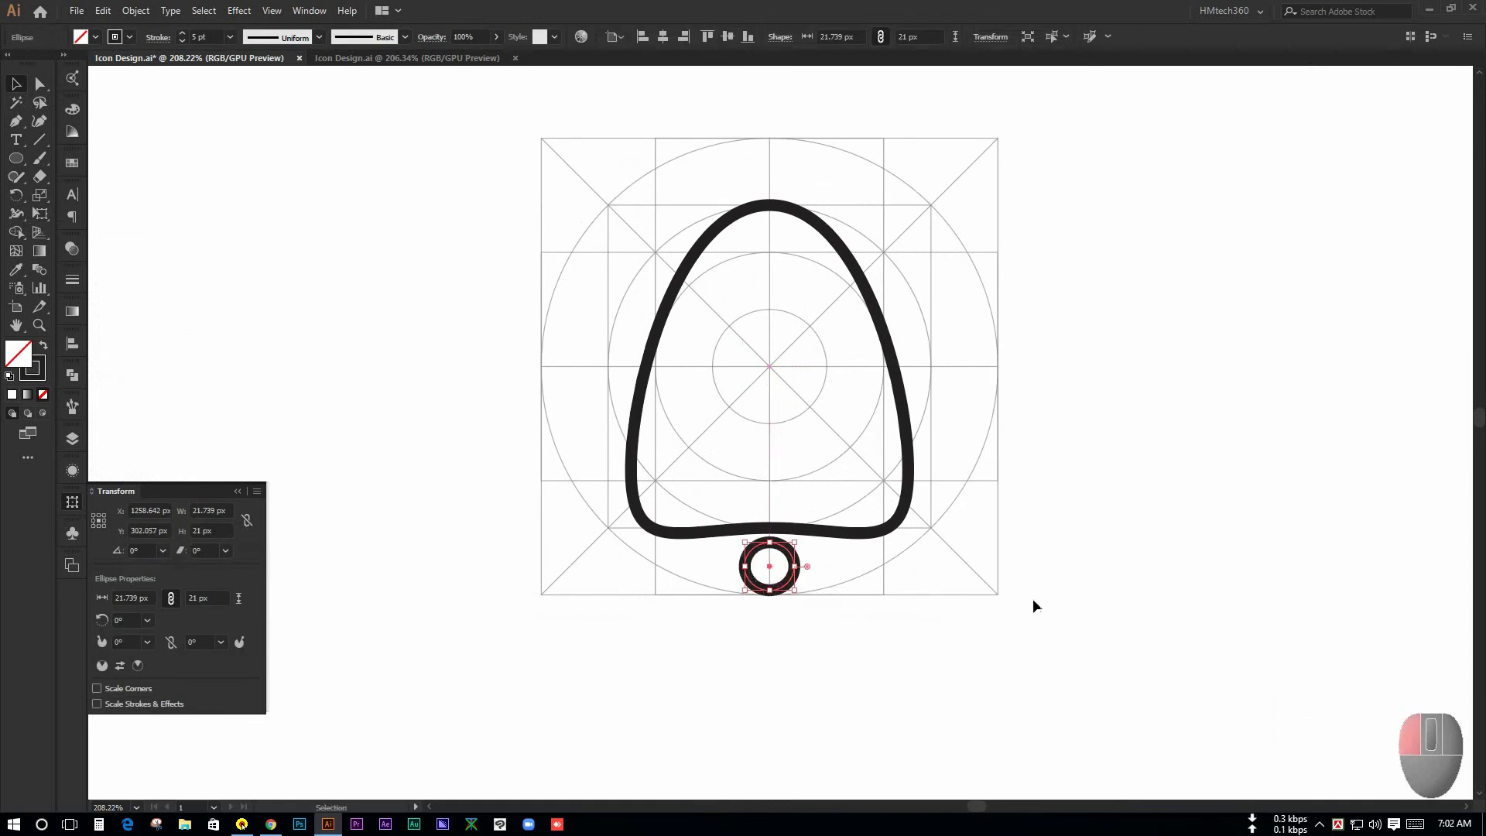
Move the bell's side and bottom anchor points straight up about 20 px, leaving the top anchor in place
{"action": "left_click", "coordinate": [1033, 600]}
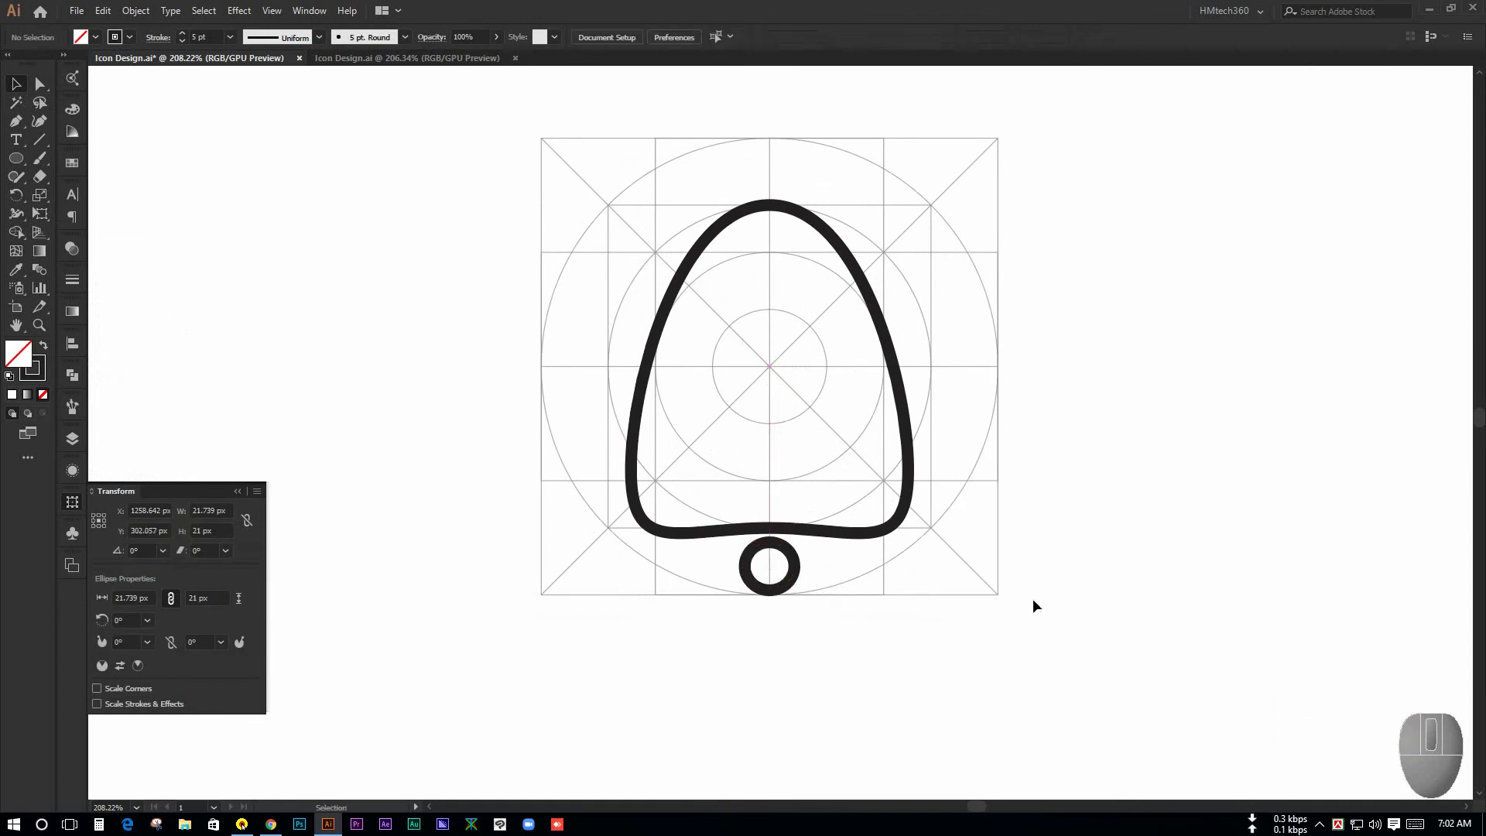
{"action": "left_click", "coordinate": [40, 84]}
{"action": "left_click_drag", "start_coordinate": [555, 451], "coordinate": [961, 537]}
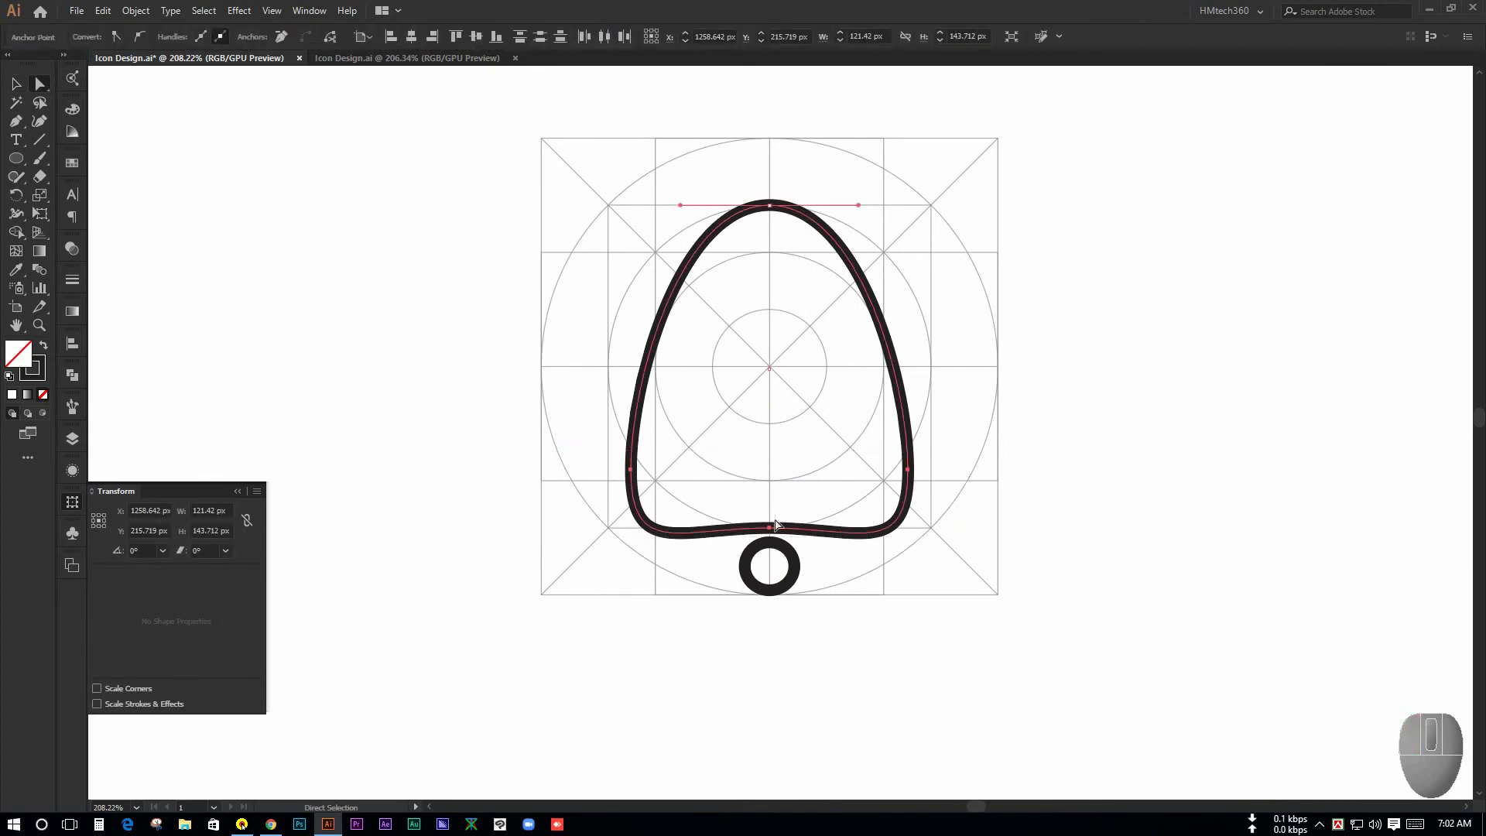
{"action": "left_click_drag", "start_coordinate": [909, 477], "coordinate": [910, 424]}
{"action": "left_click", "coordinate": [864, 552]}
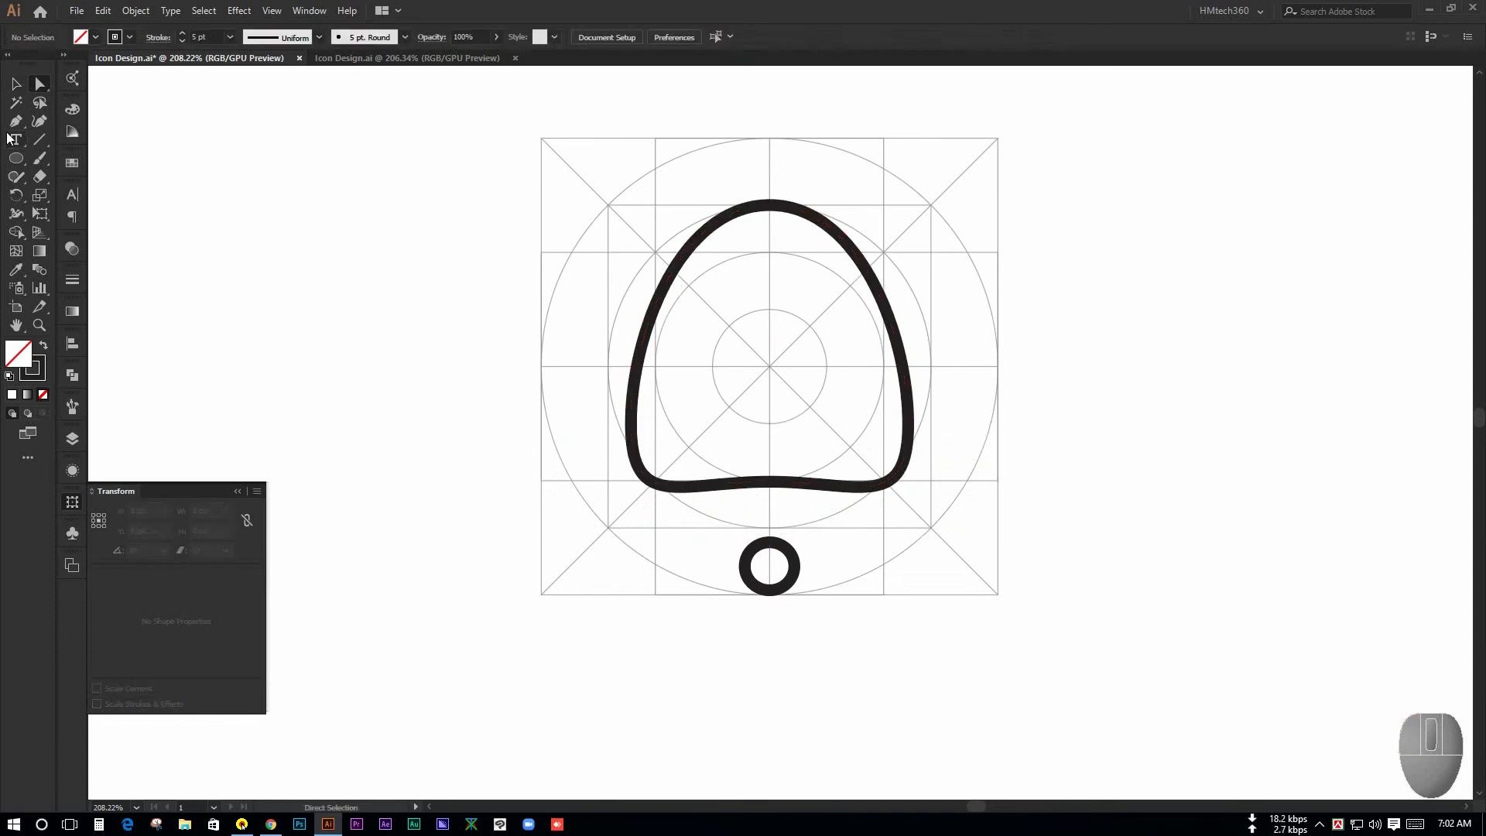
Move the small circle straight up about 17 px, closer to the bell's base
{"action": "left_click", "coordinate": [16, 84]}
{"action": "left_click_drag", "start_coordinate": [789, 557], "coordinate": [793, 515]}
{"action": "key", "text": "space"}
{"action": "left_click_drag", "start_coordinate": [913, 523], "coordinate": [881, 555]}
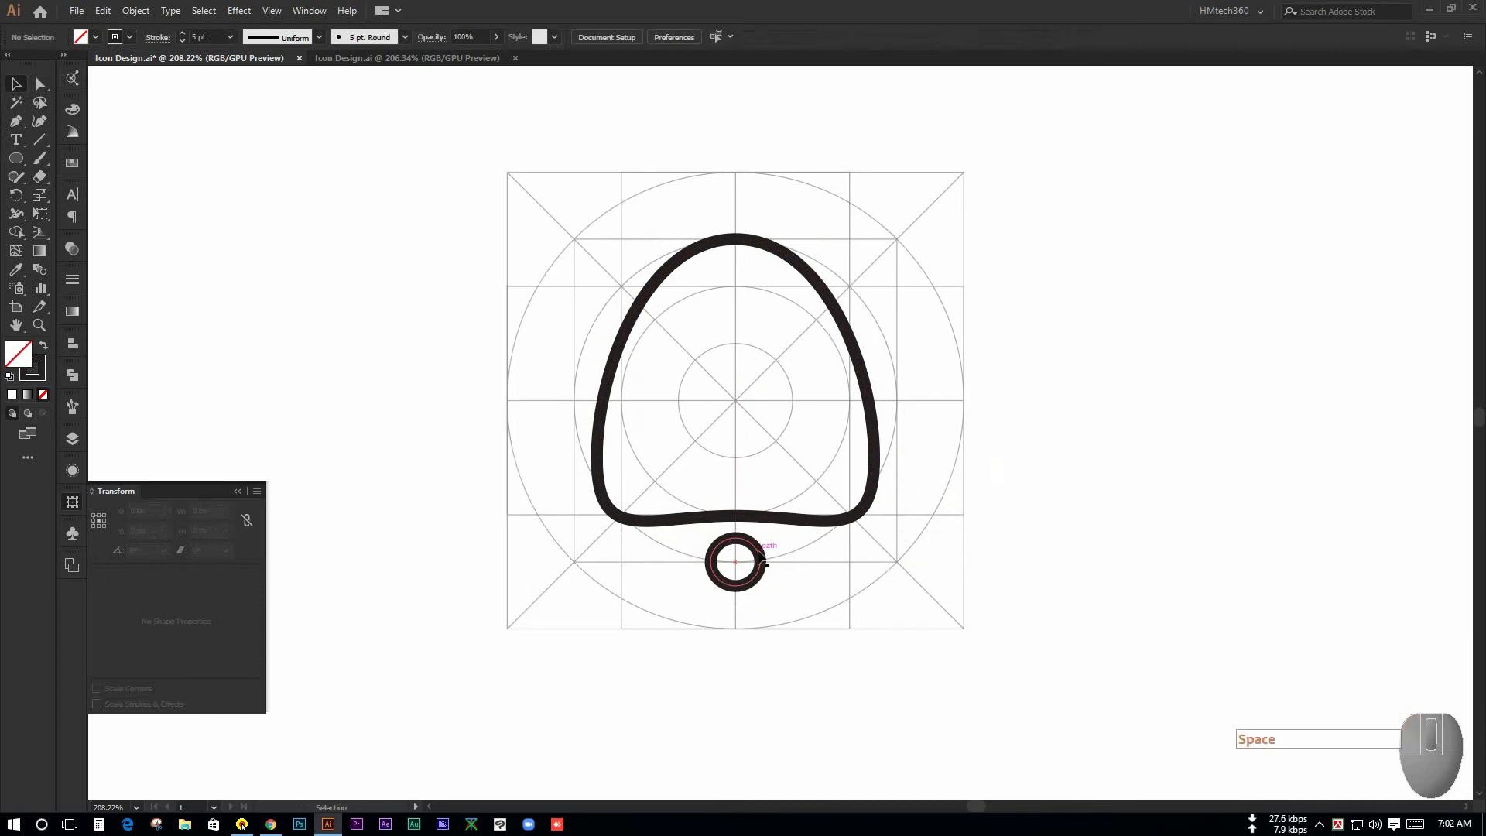
Place a copy of the small circle centred on the bell's top anchor point
{"action": "left_click_drag", "start_coordinate": [750, 551], "coordinate": [750, 228]}
{"action": "left_click", "coordinate": [884, 207]}
{"action": "key", "text": "ctrl+space"}
{"action": "left_click", "coordinate": [873, 234]}
Merge the top circle's overlapping lower half into the bell with Shape Builder, leaving a half ring as the handle
{"action": "left_click_drag", "start_coordinate": [839, 281], "coordinate": [720, 232]}
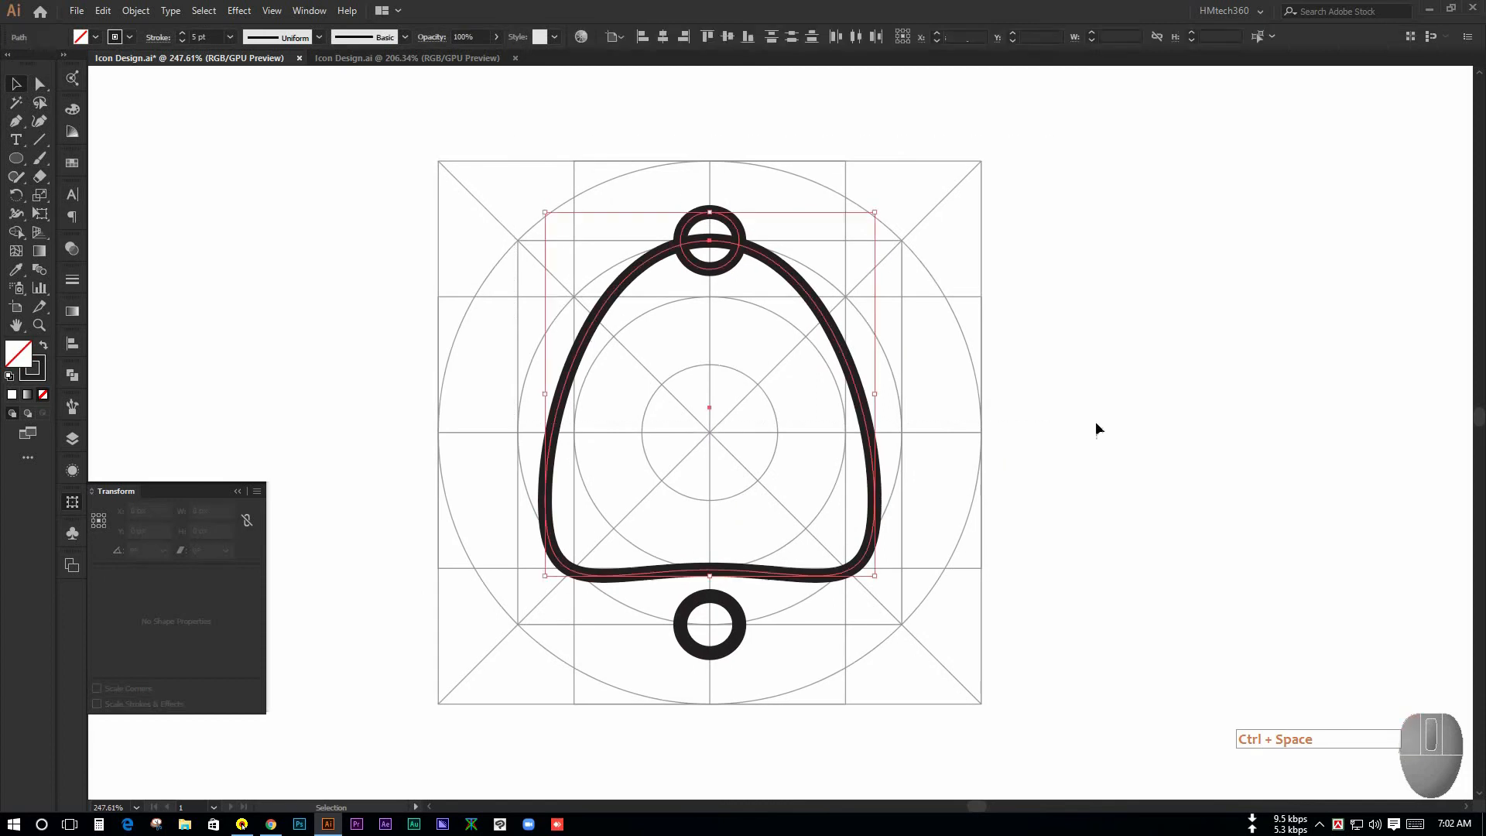
{"action": "left_click", "coordinate": [1099, 430]}
{"action": "left_click_drag", "start_coordinate": [601, 242], "coordinate": [973, 410]}
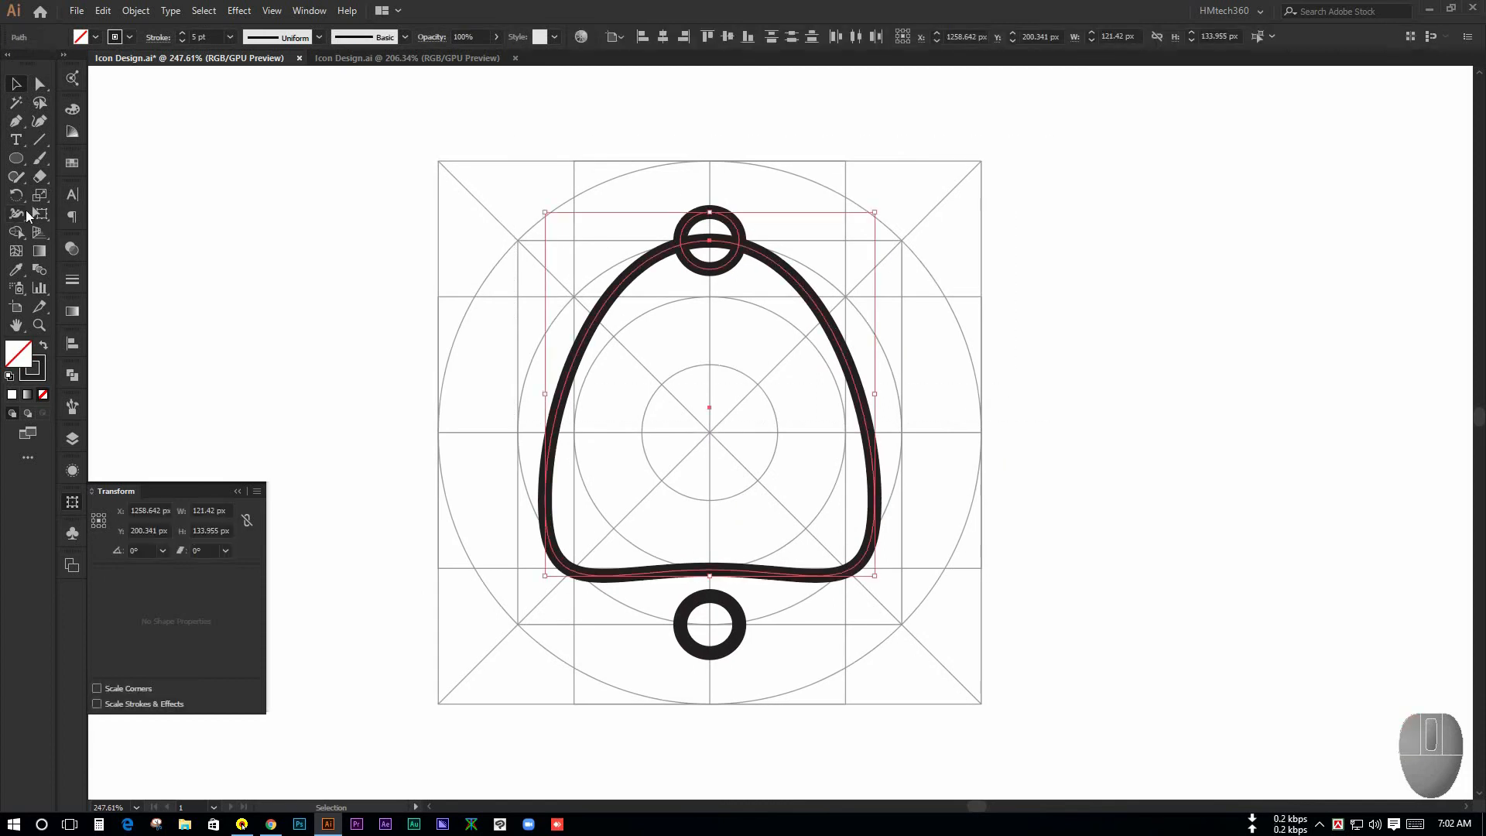
{"action": "left_click", "coordinate": [22, 232]}
{"action": "left_click_drag", "start_coordinate": [697, 333], "coordinate": [706, 259]}
{"action": "left_click", "coordinate": [18, 85]}
{"action": "left_click", "coordinate": [364, 255]}
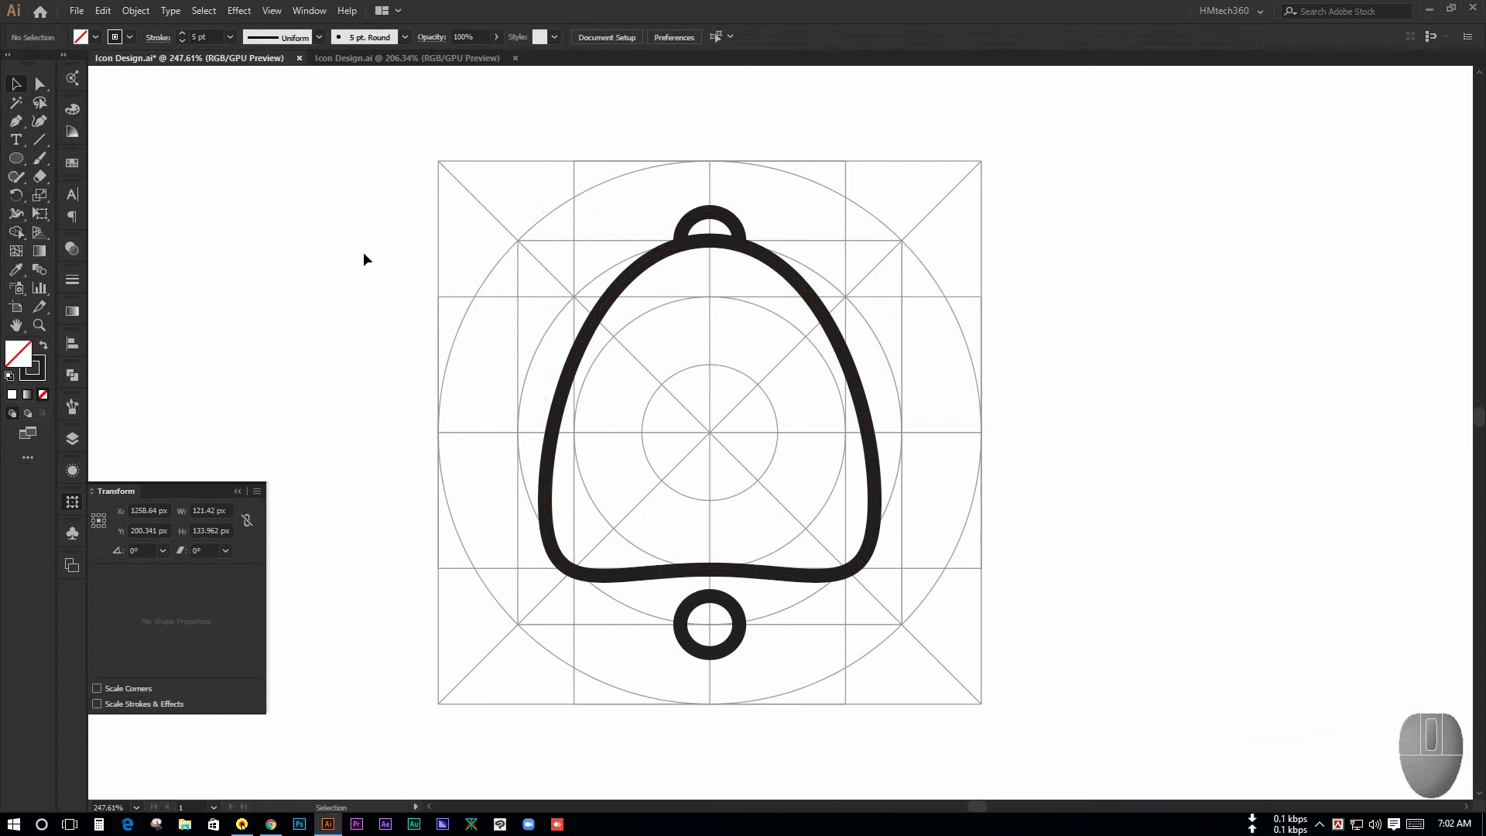
Raise the bell's bottom centre anchor about 6 px to curve the base more deeply inward
{"action": "key", "text": "ctrl+space"}
{"action": "left_click_drag", "start_coordinate": [1105, 387], "coordinate": [797, 313]}
{"action": "key", "text": "space"}
{"action": "left_click_drag", "start_coordinate": [1049, 385], "coordinate": [1167, 464]}
{"action": "key", "text": "ctrl+space"}
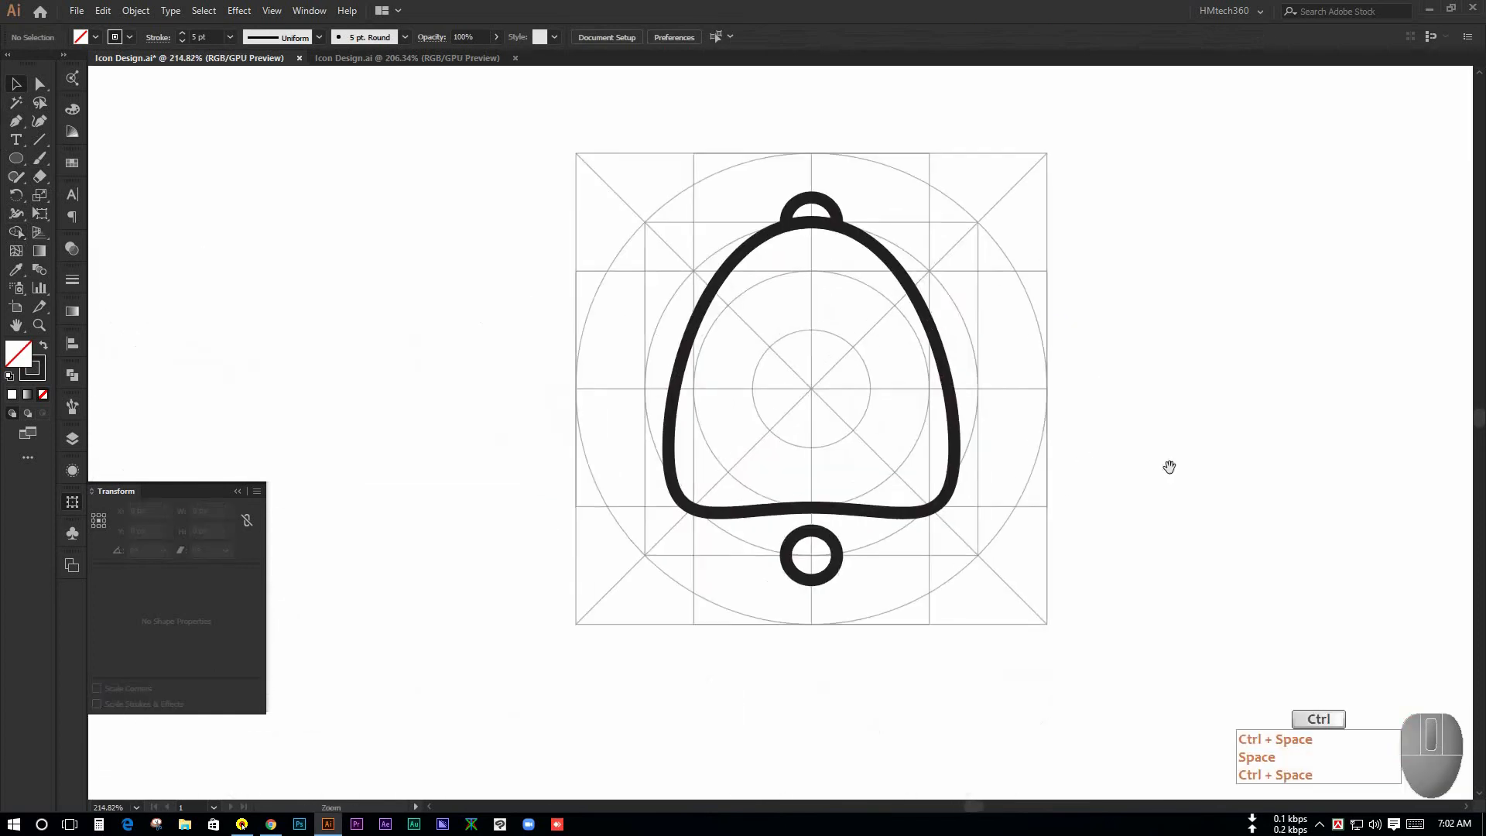
{"action": "key", "text": "space"}
{"action": "left_click_drag", "start_coordinate": [871, 483], "coordinate": [836, 517]}
{"action": "left_click", "coordinate": [40, 84]}
{"action": "key", "text": "space"}
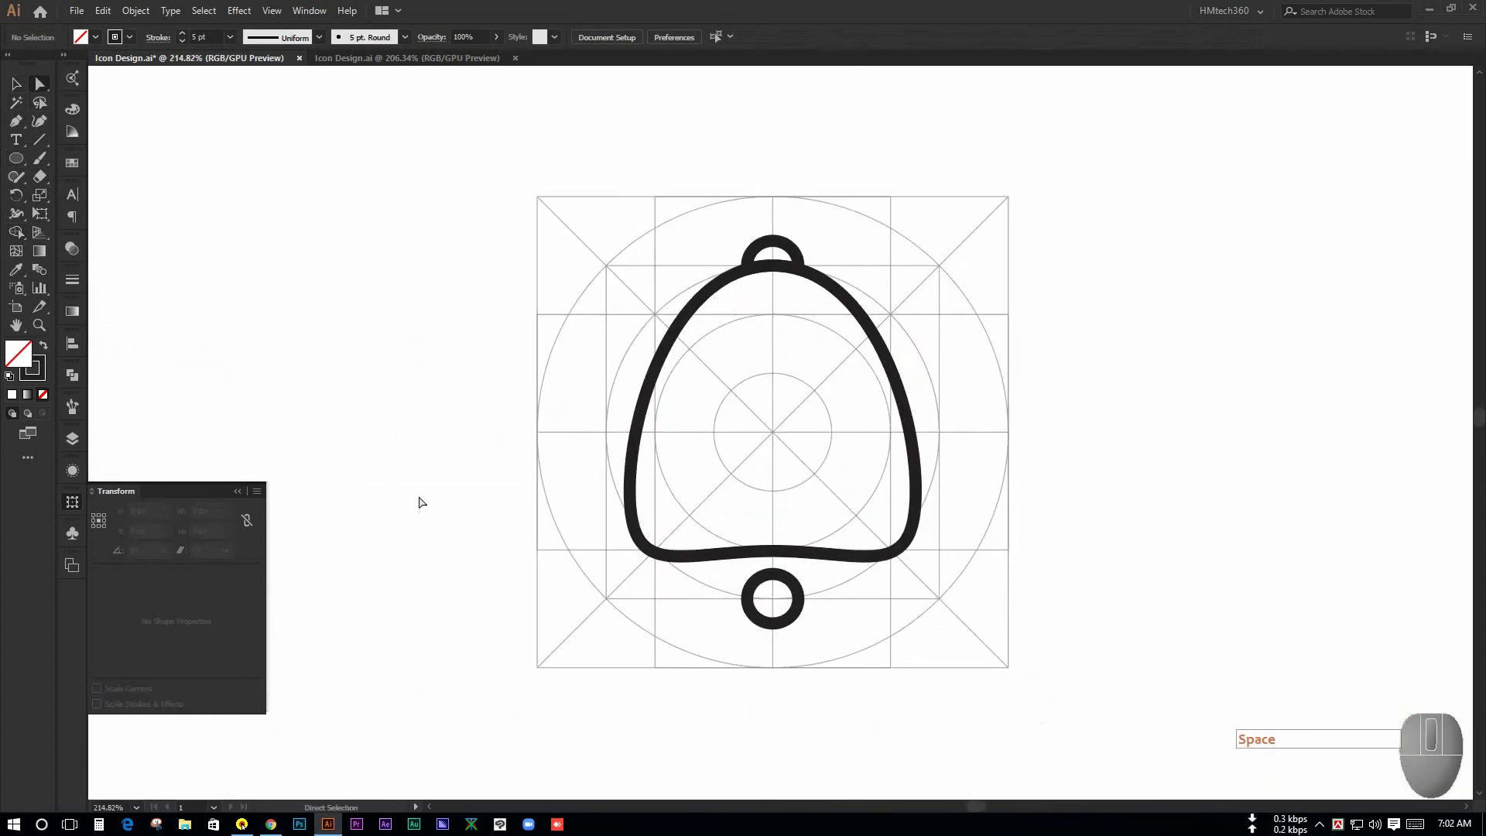
{"action": "left_click_drag", "start_coordinate": [741, 506], "coordinate": [712, 533]}
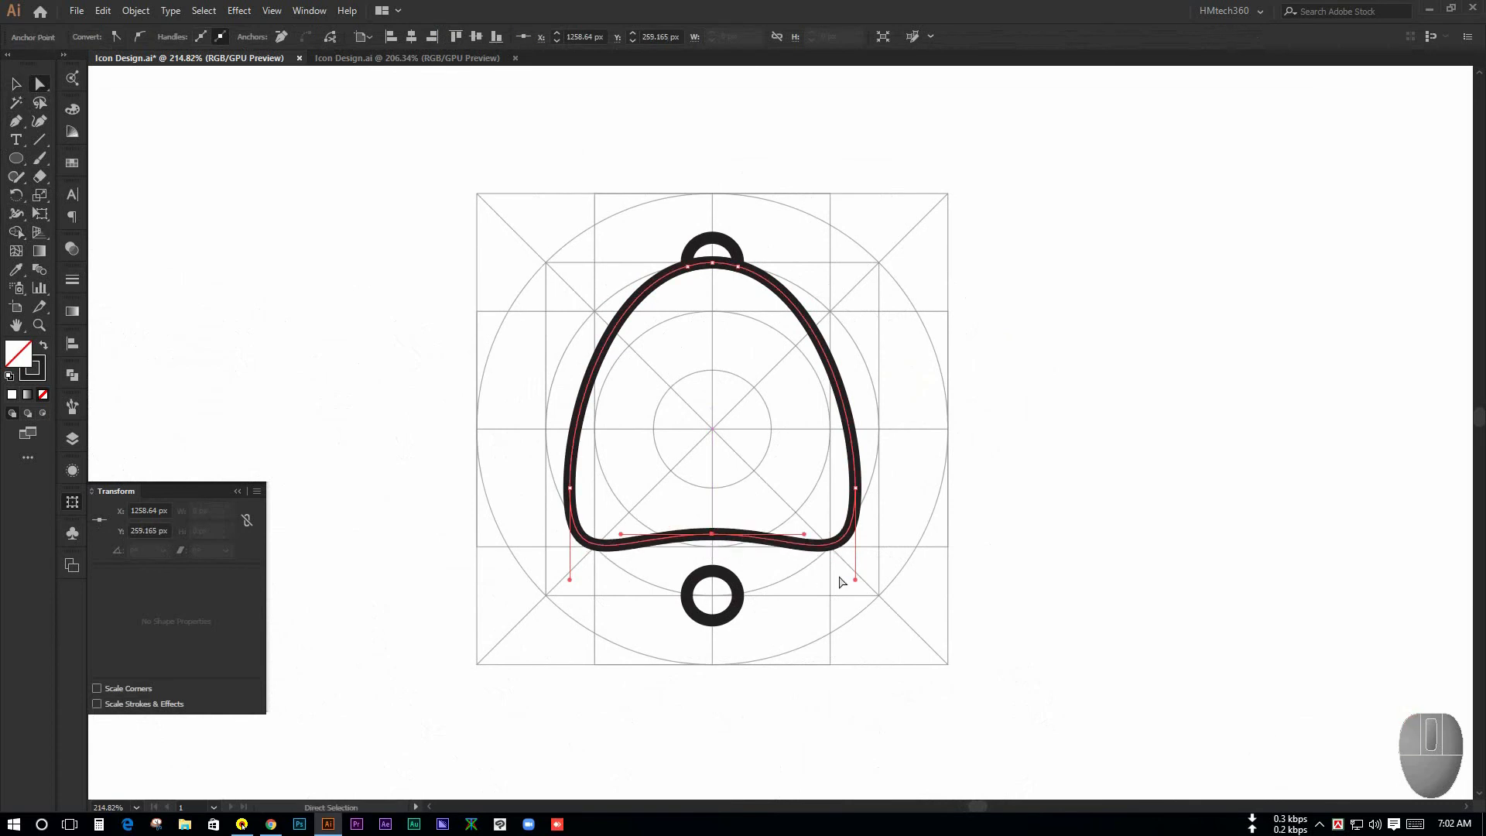
{"action": "left_click", "coordinate": [843, 582]}
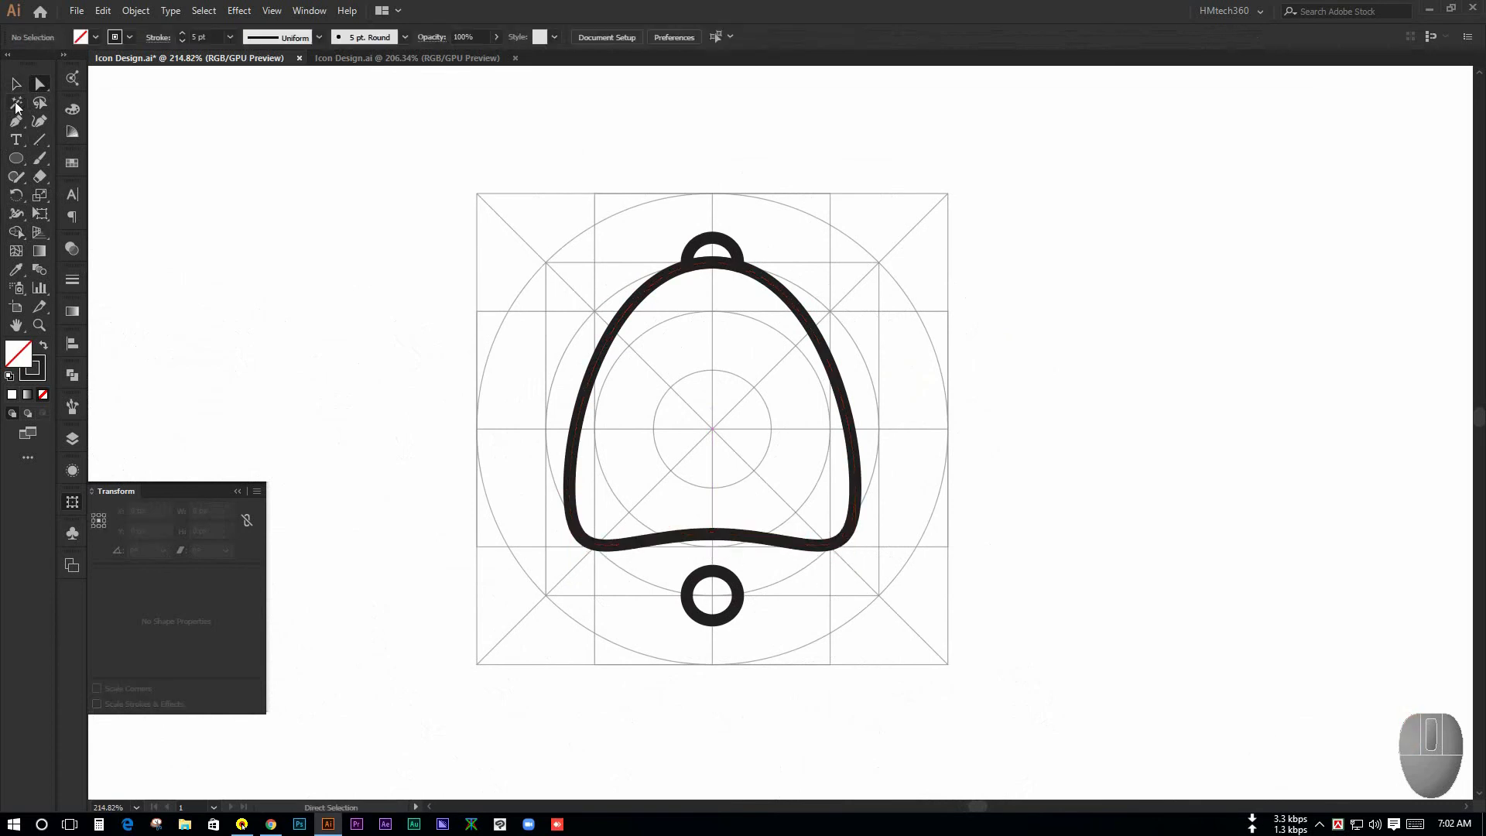
Enlarge the small circle below the bell slightly
{"action": "left_click", "coordinate": [15, 82]}
{"action": "left_click", "coordinate": [691, 615]}
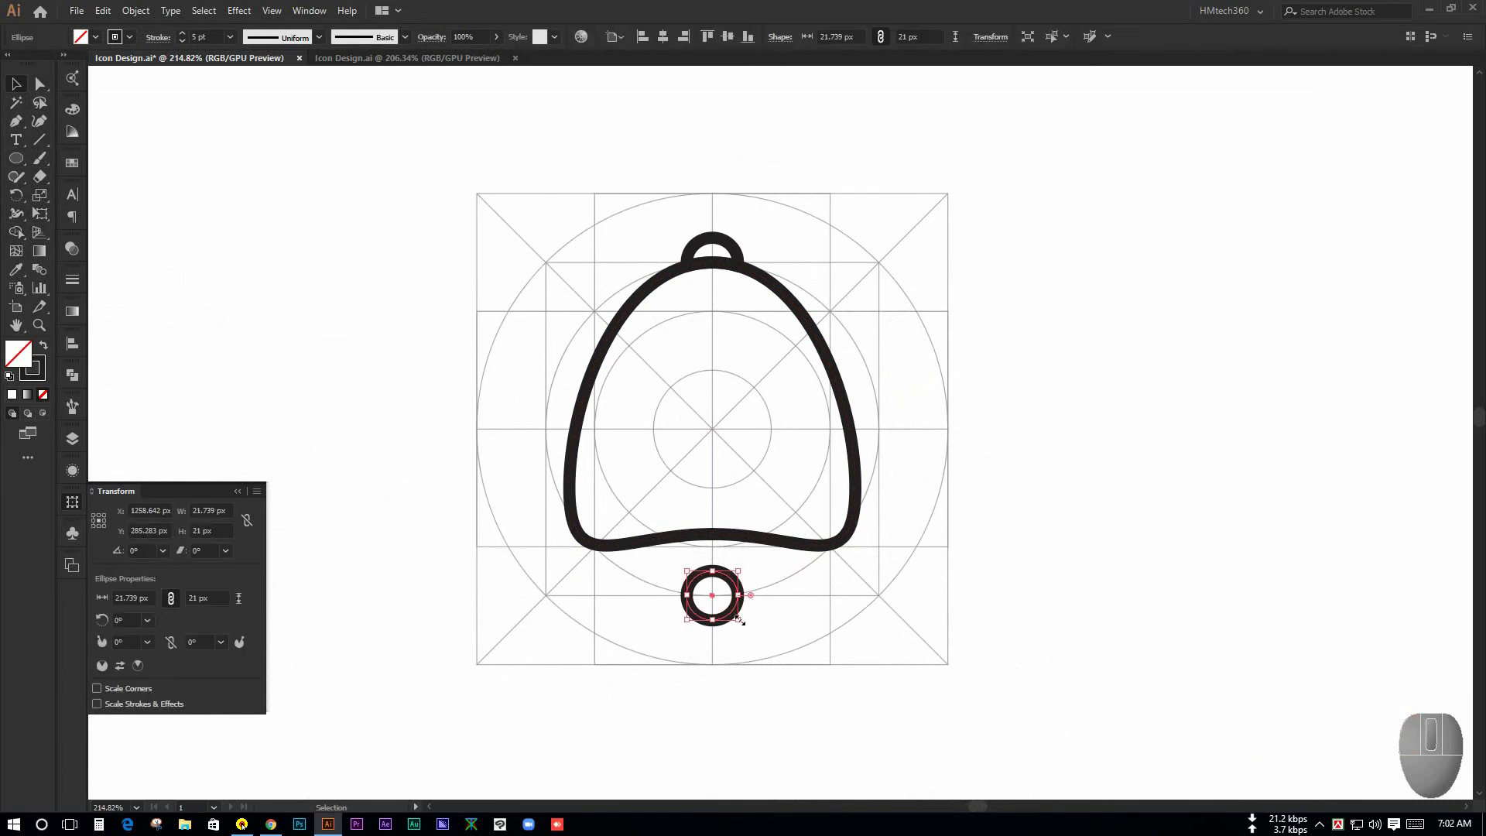
{"action": "left_click_drag", "start_coordinate": [739, 619], "coordinate": [660, 528]}
{"action": "left_click", "coordinate": [796, 624]}
{"action": "left_click", "coordinate": [806, 600]}
Review the button, user and bell icons together across the artboard's first row
{"action": "key", "text": "ctrl+space"}
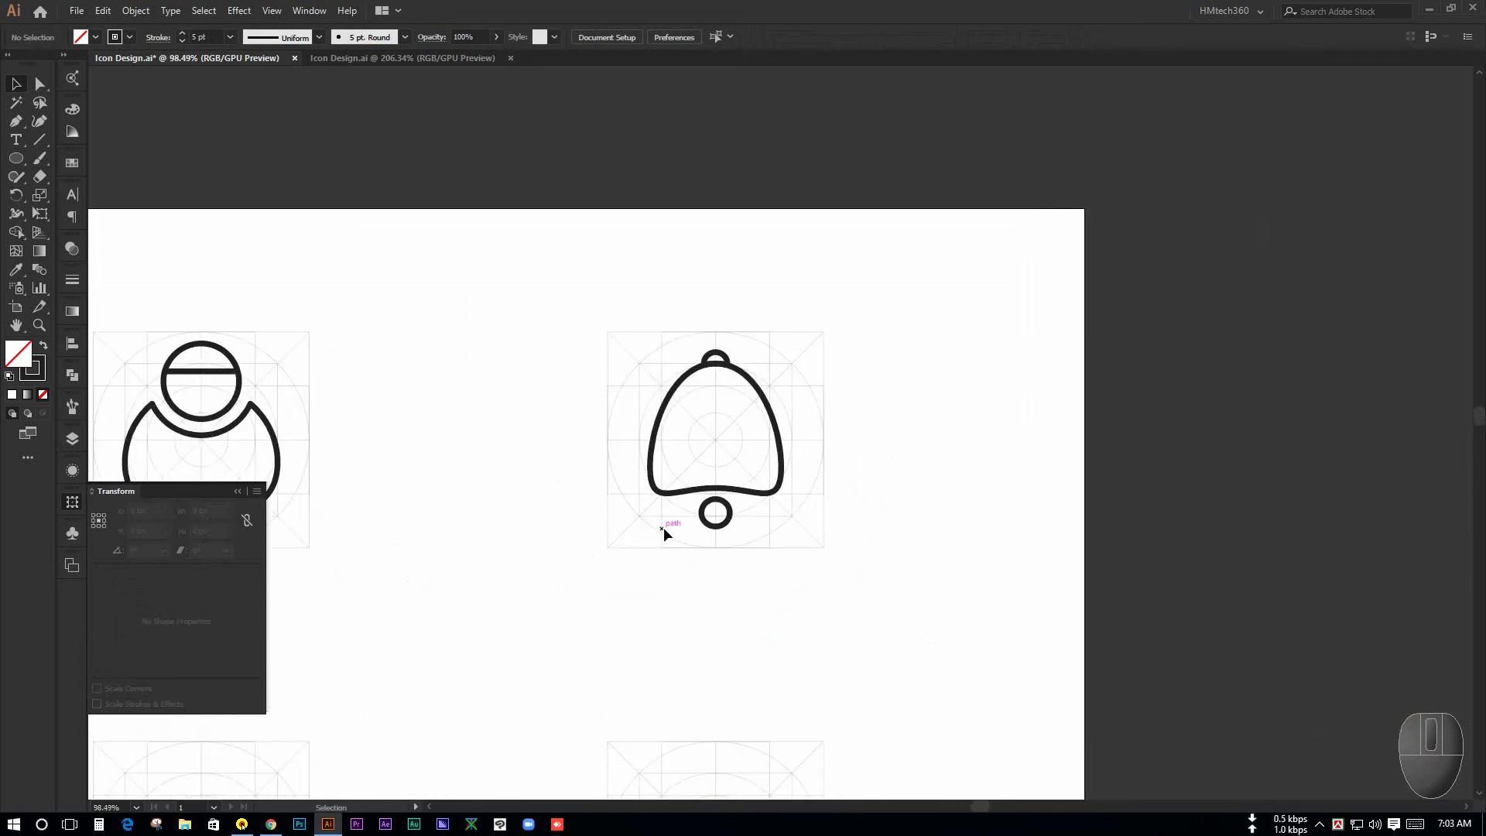
{"action": "left_click_drag", "start_coordinate": [680, 578], "coordinate": [814, 509]}
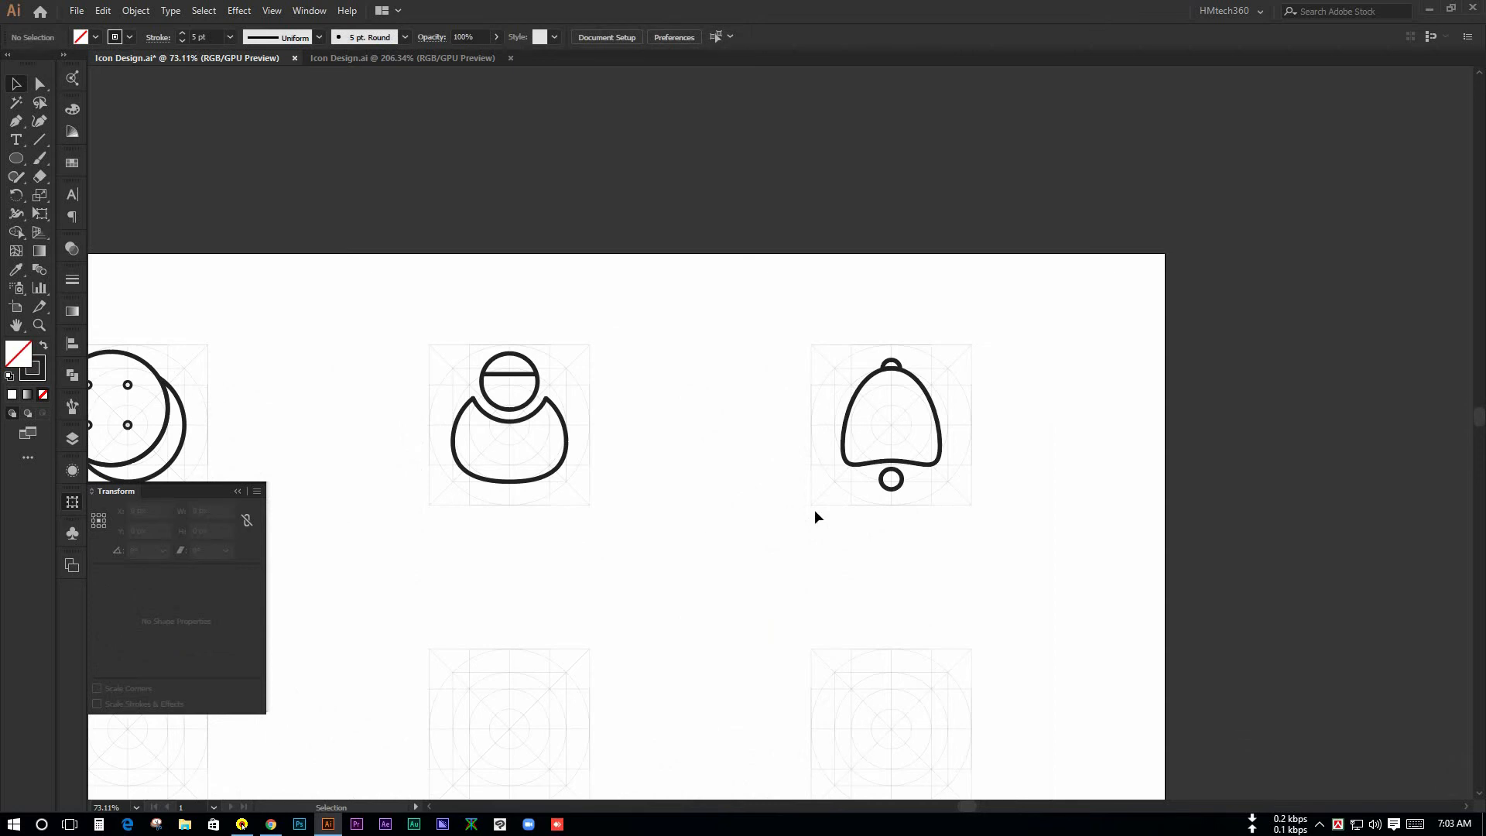
{"action": "key", "text": "ctrl+space"}
{"action": "left_click_drag", "start_coordinate": [896, 516], "coordinate": [695, 568]}
{"action": "key", "text": "ctrl+space"}
{"action": "key", "text": "space"}
{"action": "left_click_drag", "start_coordinate": [625, 488], "coordinate": [572, 497]}
{"action": "key", "text": "ctrl+space"}
{"action": "left_click_drag", "start_coordinate": [692, 487], "coordinate": [651, 479]}
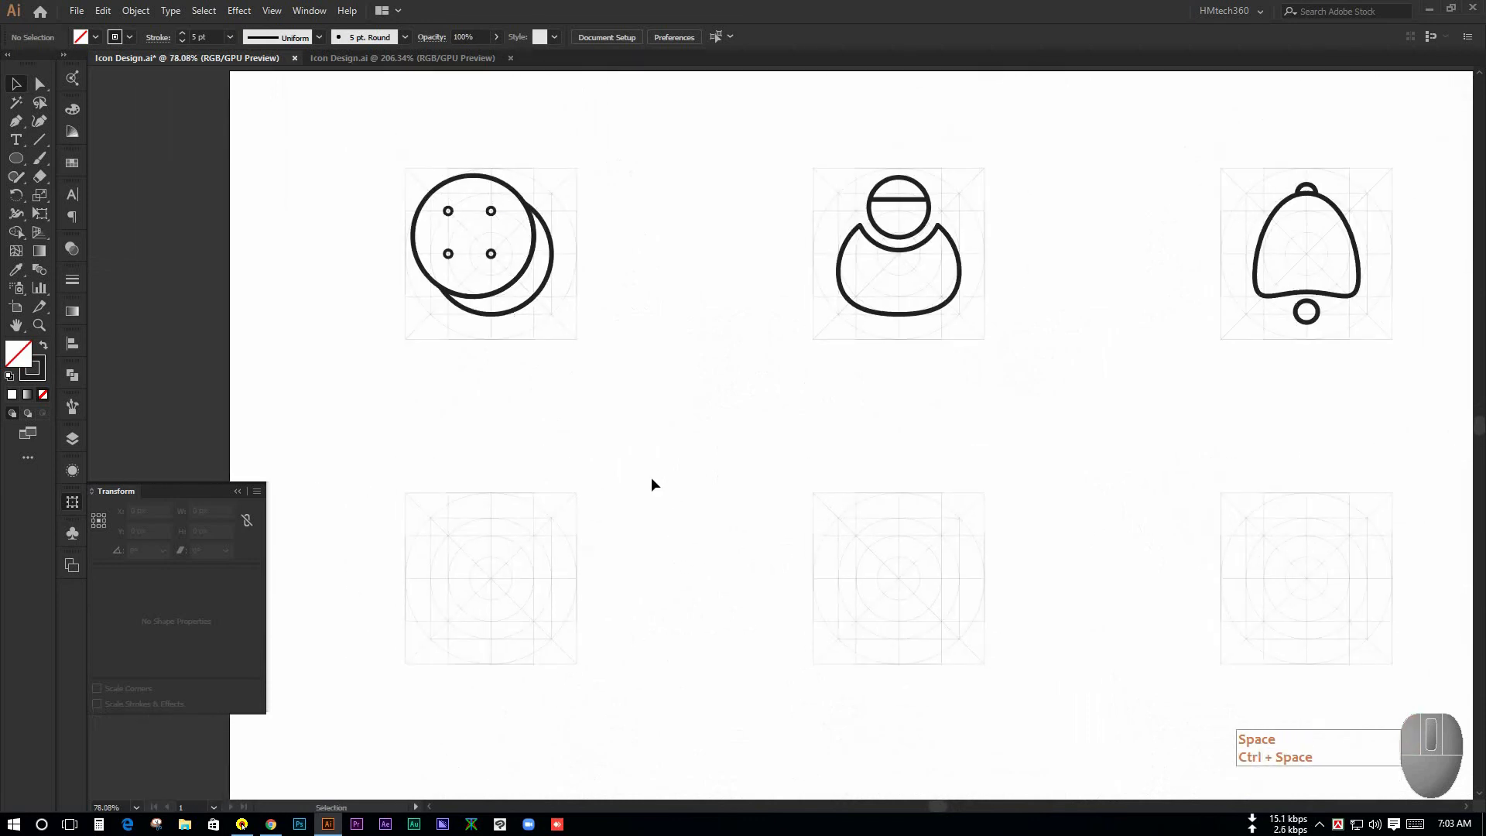
{"action": "key", "text": "space"}
{"action": "left_click_drag", "start_coordinate": [647, 531], "coordinate": [690, 514]}
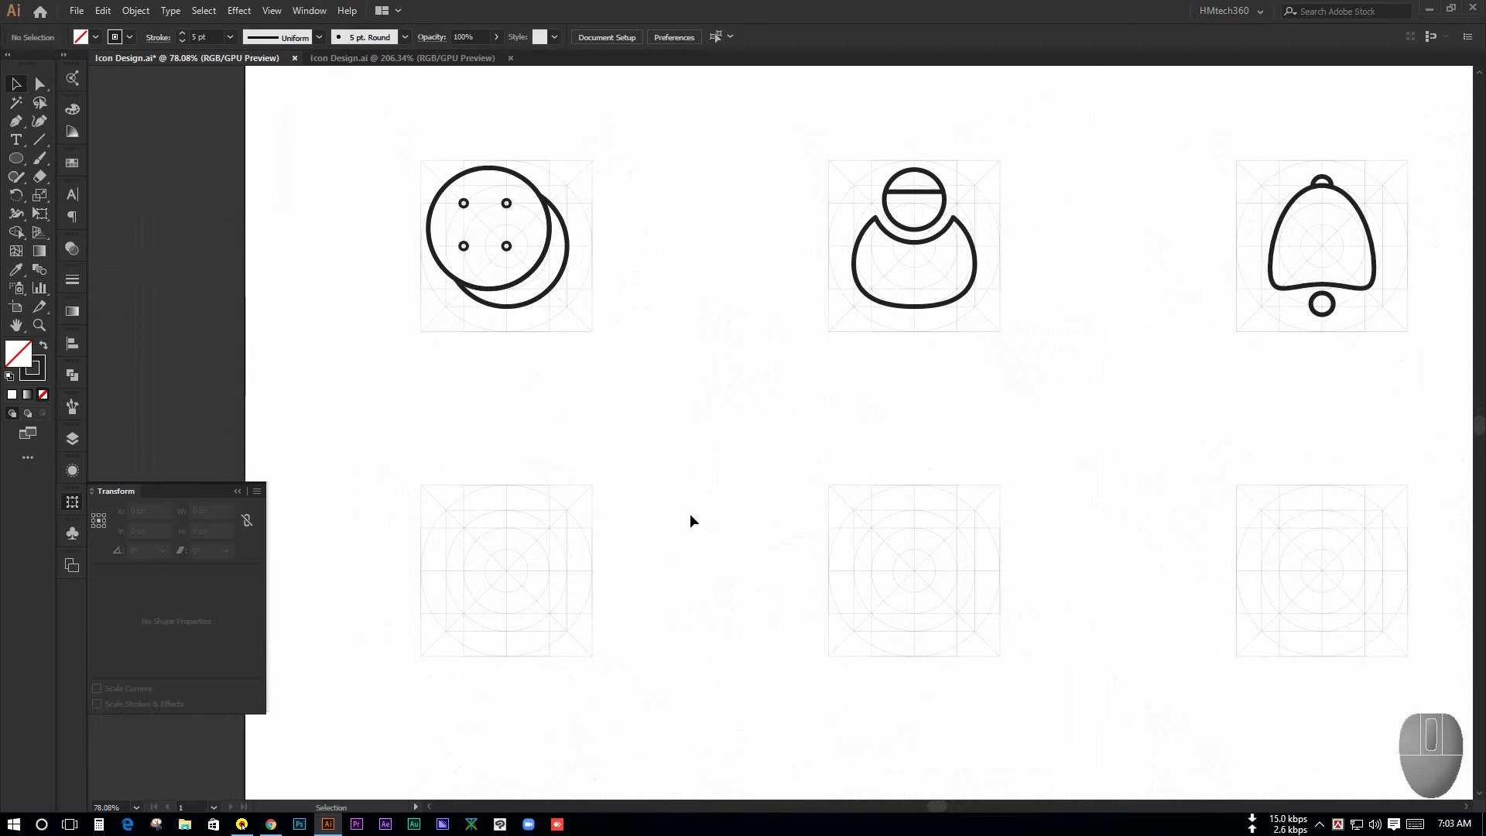
{"action": "key", "text": "space"}
{"action": "left_click_drag", "start_coordinate": [690, 523], "coordinate": [685, 527]}
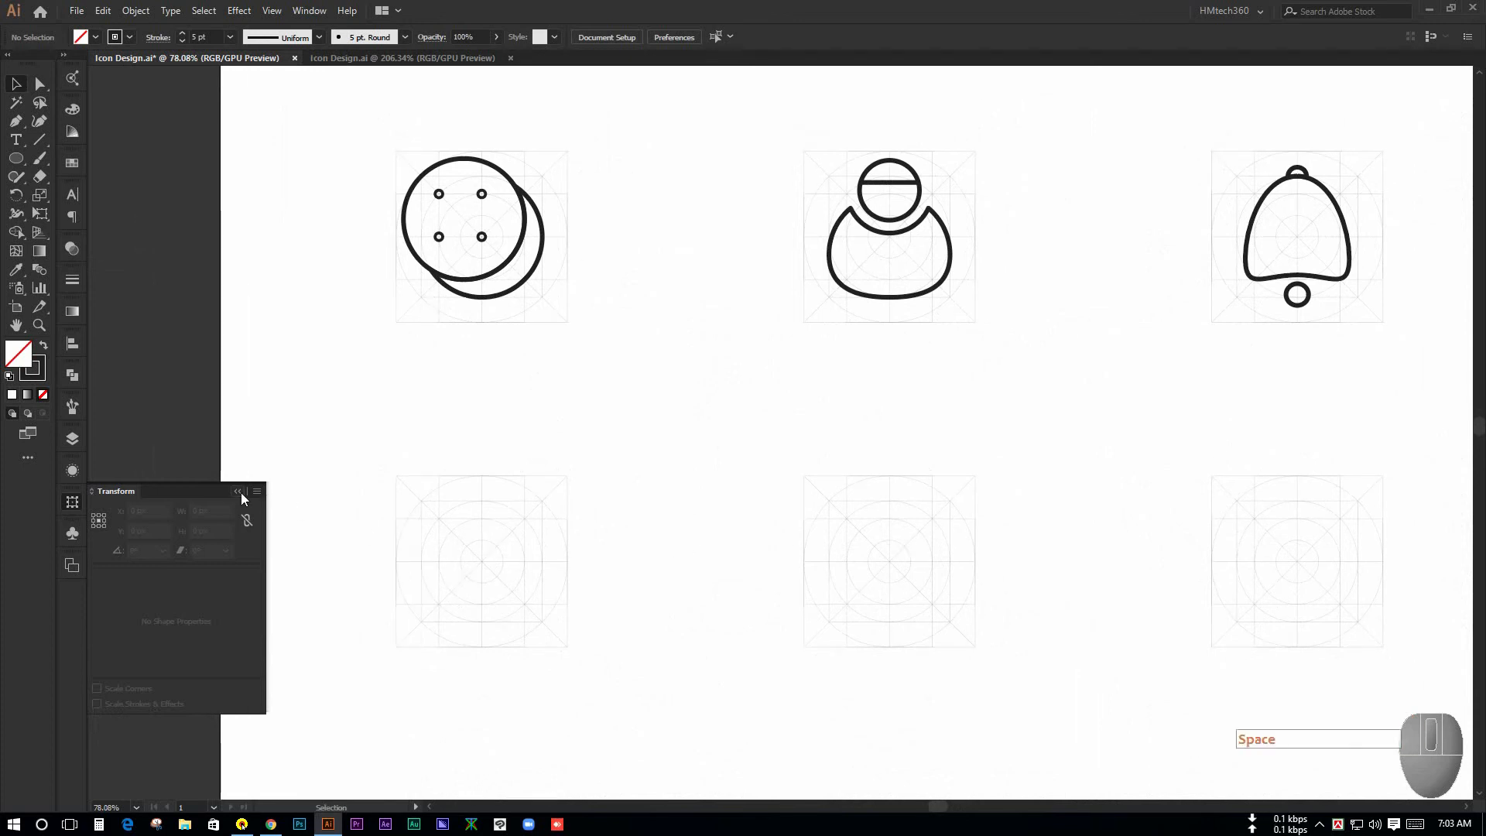
Collapse the Transform panel
{"action": "left_click", "coordinate": [239, 491]}
{"action": "key", "text": "space"}
{"action": "left_click_drag", "start_coordinate": [564, 520], "coordinate": [645, 499]}
{"action": "key", "text": "space"}
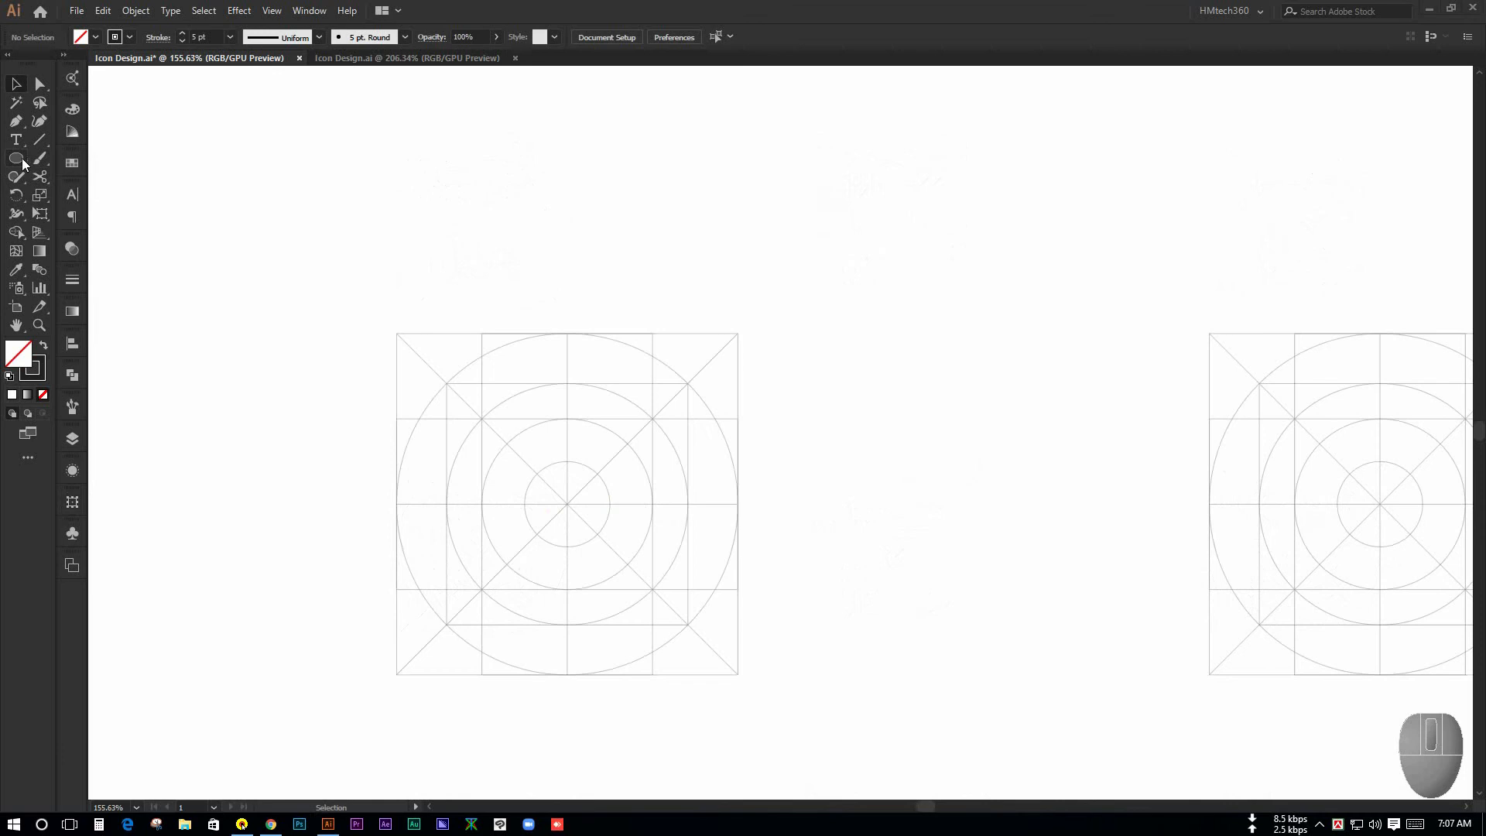
Draw a circle about 141 px in diameter centred on the first grid of the second row
{"action": "left_click", "coordinate": [21, 160]}
{"action": "left_click_drag", "start_coordinate": [18, 160], "coordinate": [103, 196]}
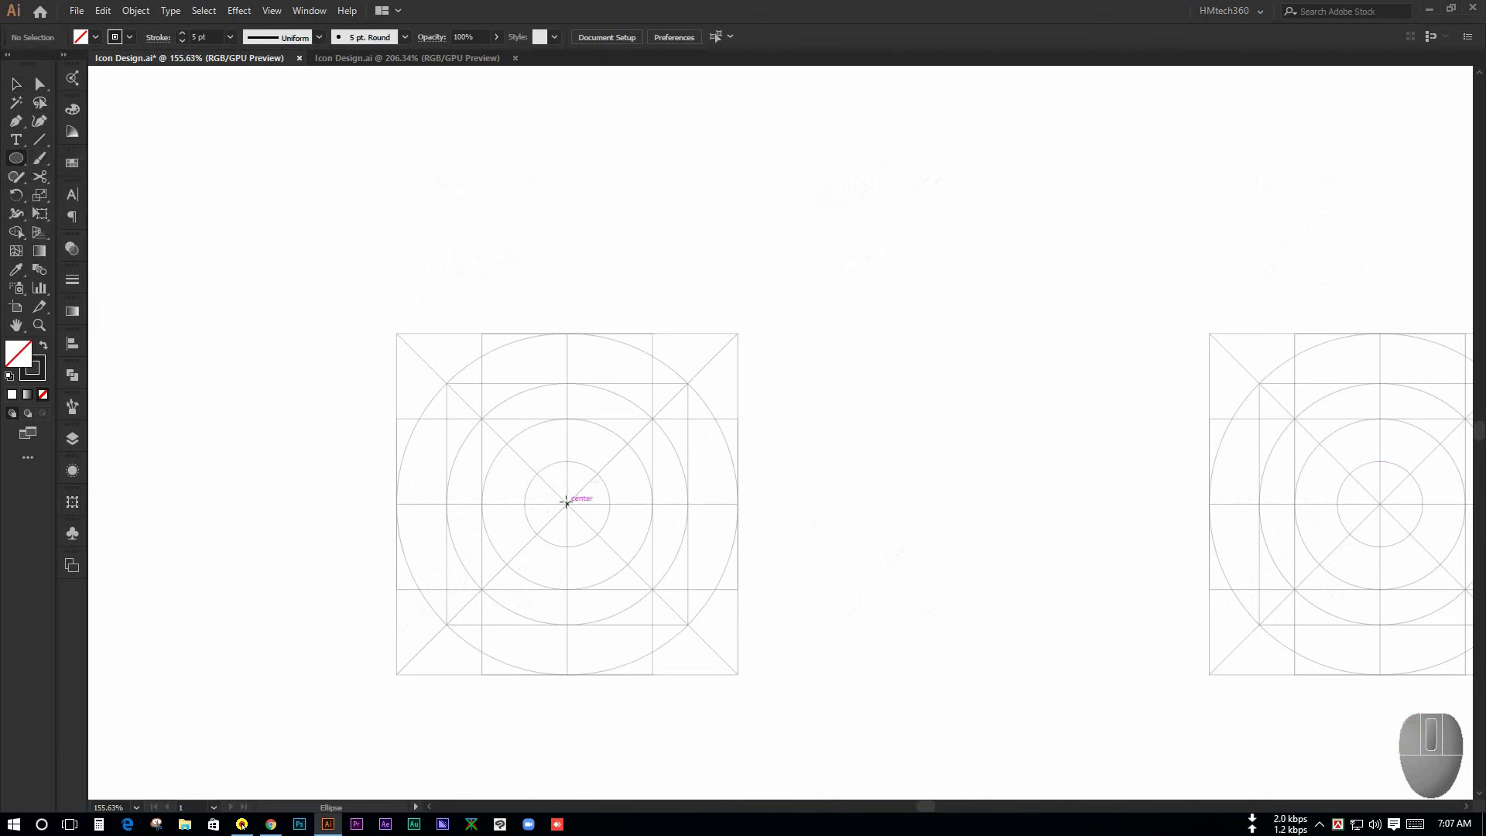
{"action": "left_click_drag", "start_coordinate": [567, 503], "coordinate": [658, 623]}
{"action": "left_click_drag", "start_coordinate": [613, 451], "coordinate": [630, 461]}
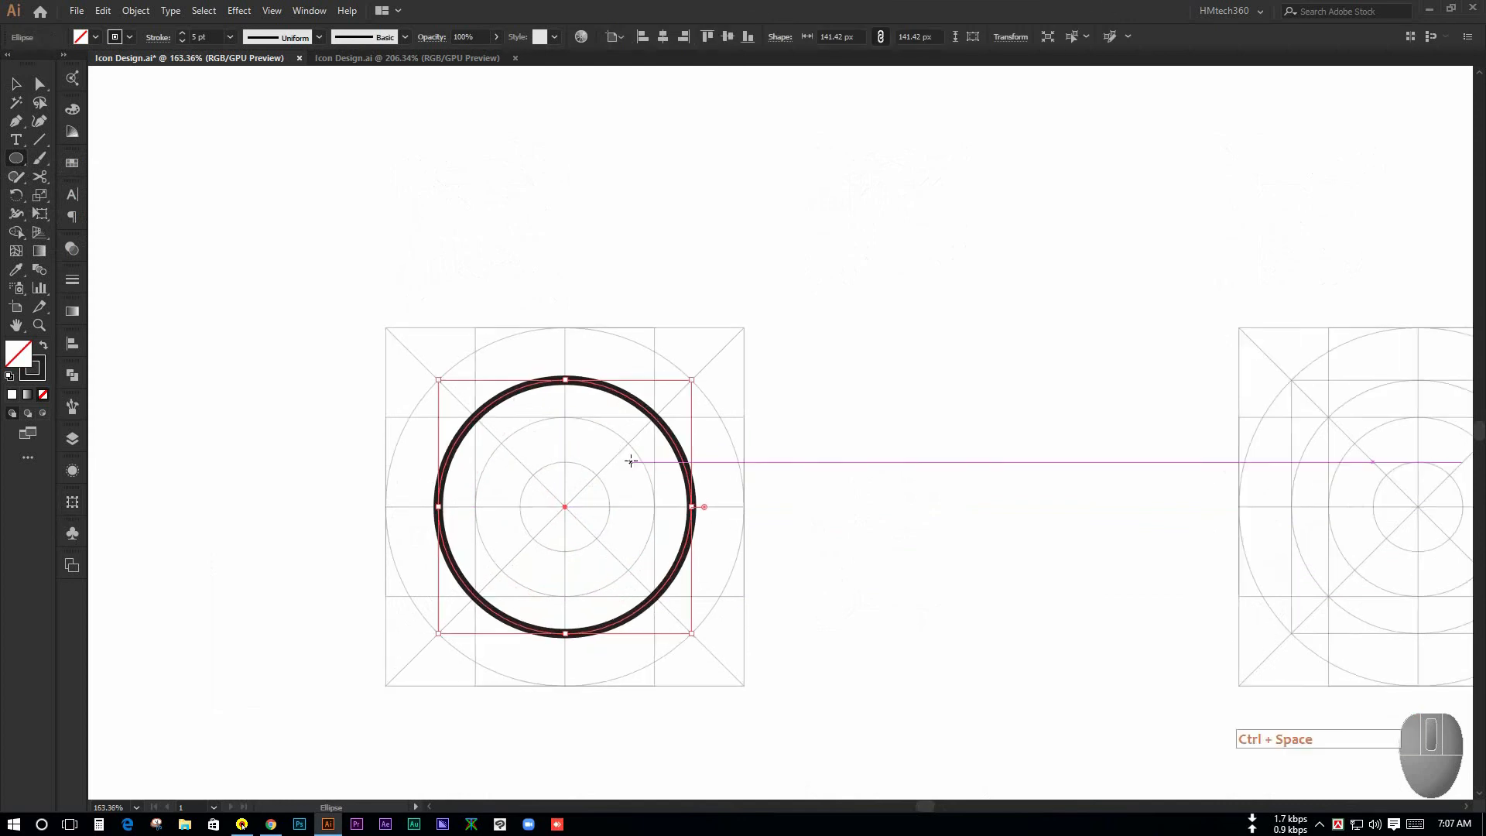
Move the circle's top anchor straight down about 37 px to flatten the upper edge into a padlock body
{"action": "left_click", "coordinate": [40, 83]}
{"action": "left_click", "coordinate": [673, 346]}
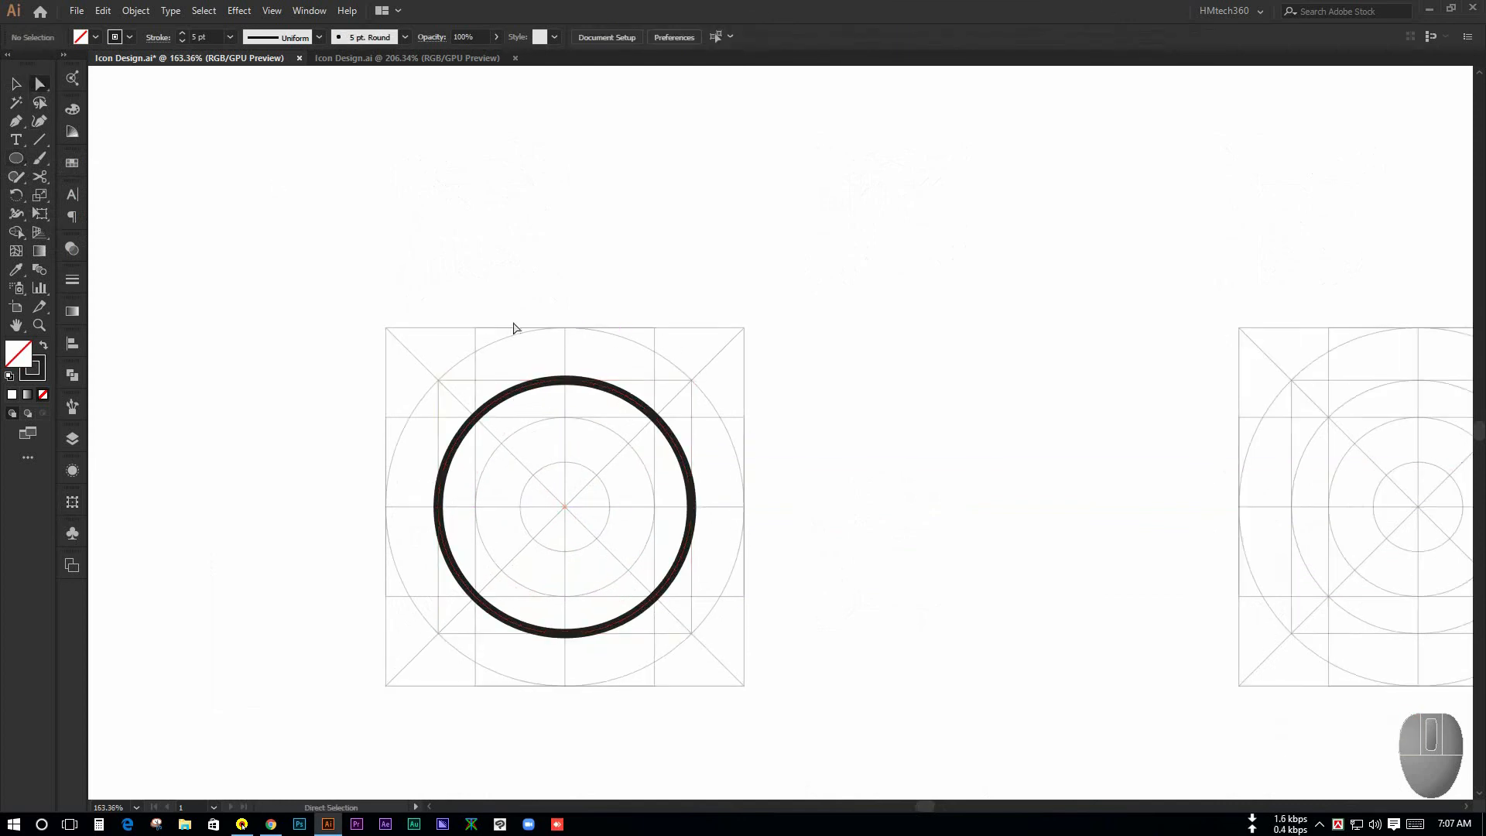
{"action": "left_click", "coordinate": [564, 381]}
{"action": "left_click_drag", "start_coordinate": [565, 380], "coordinate": [568, 448]}
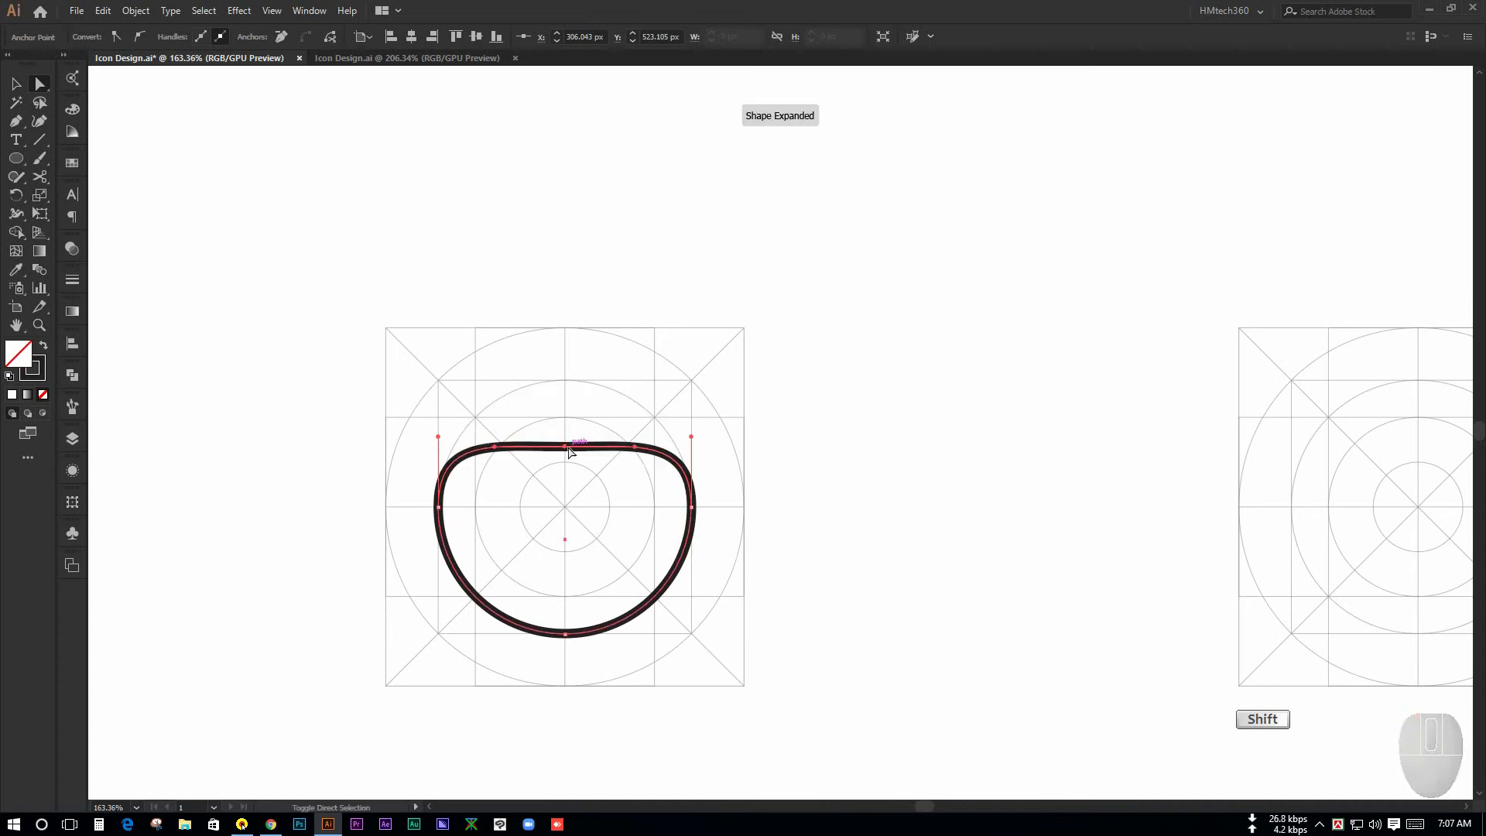
{"action": "left_click", "coordinate": [827, 469]}
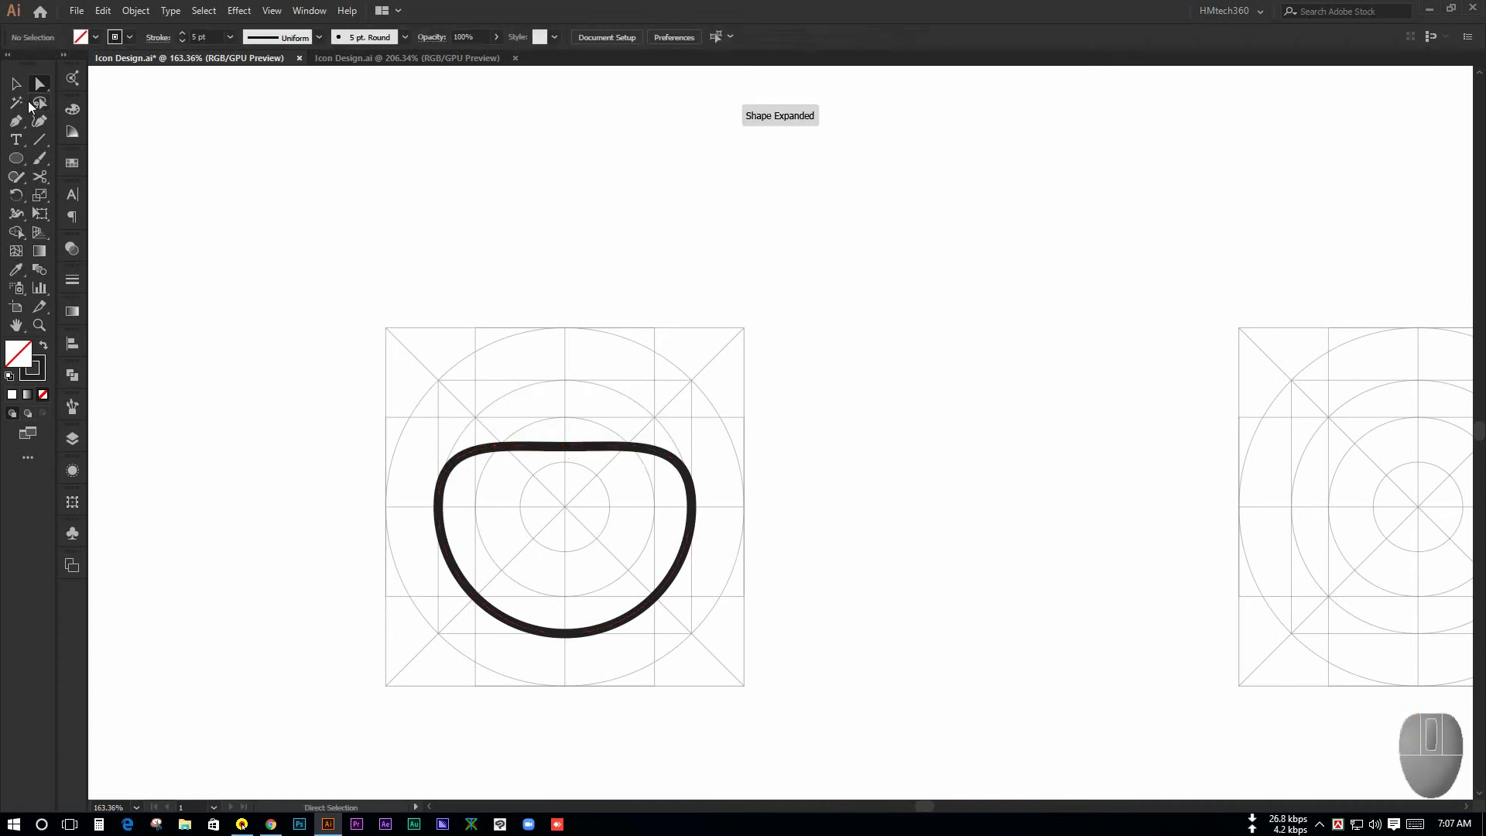
Draw a circle about 104 px in diameter centred on the middle of the padlock body's flattened upper edge
{"action": "key", "text": "l"}
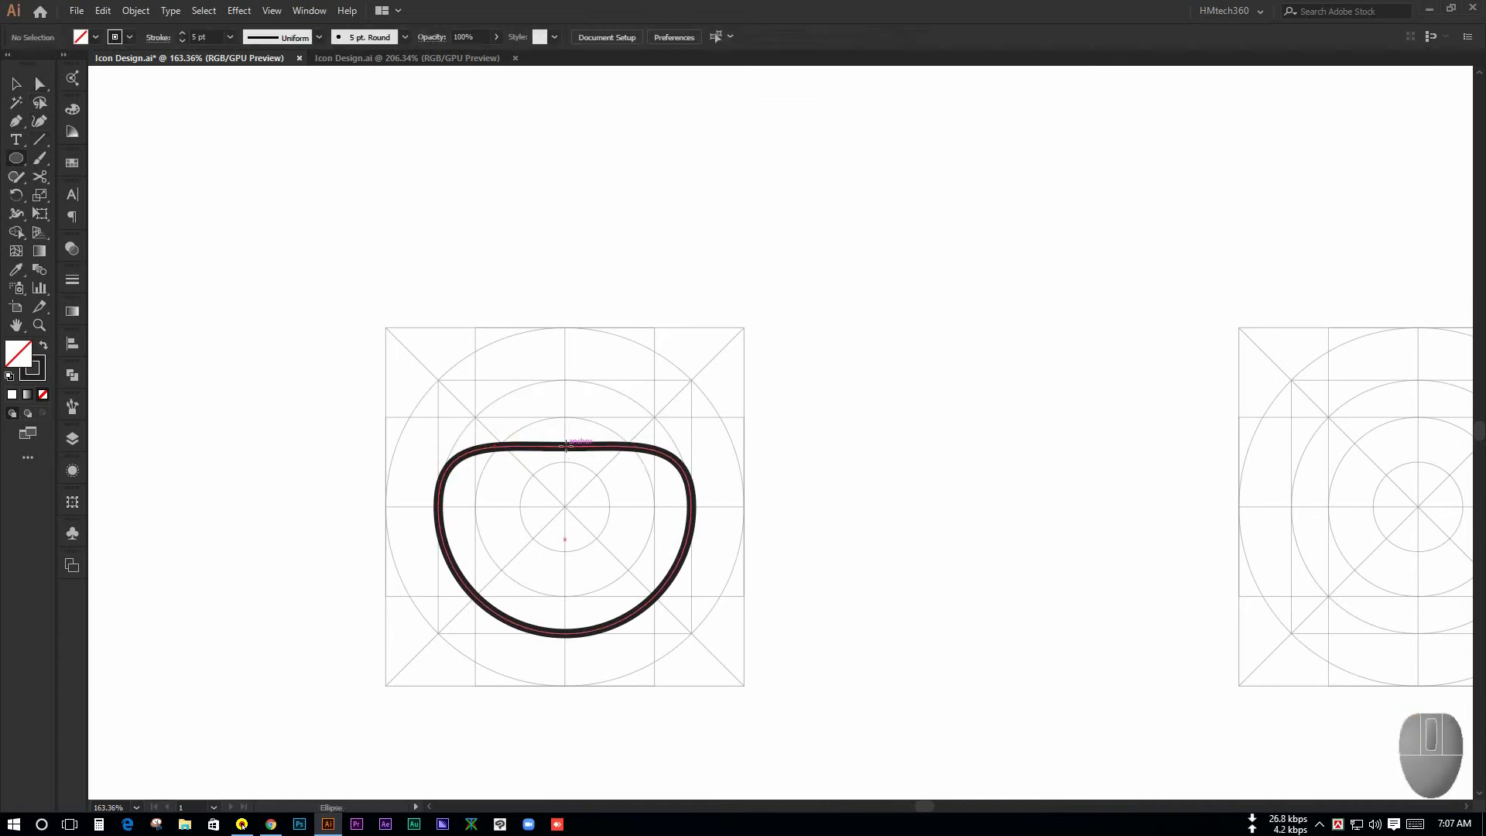
{"action": "mouse_move", "coordinate": [566, 446]}
{"action": "left_mouse_down"}
{"action": "mouse_move", "coordinate": [640, 510]}
{"action": "mouse_move", "coordinate": [650, 530]}
{"action": "mouse_move", "coordinate": [637, 538]}
{"action": "left_mouse_up"}
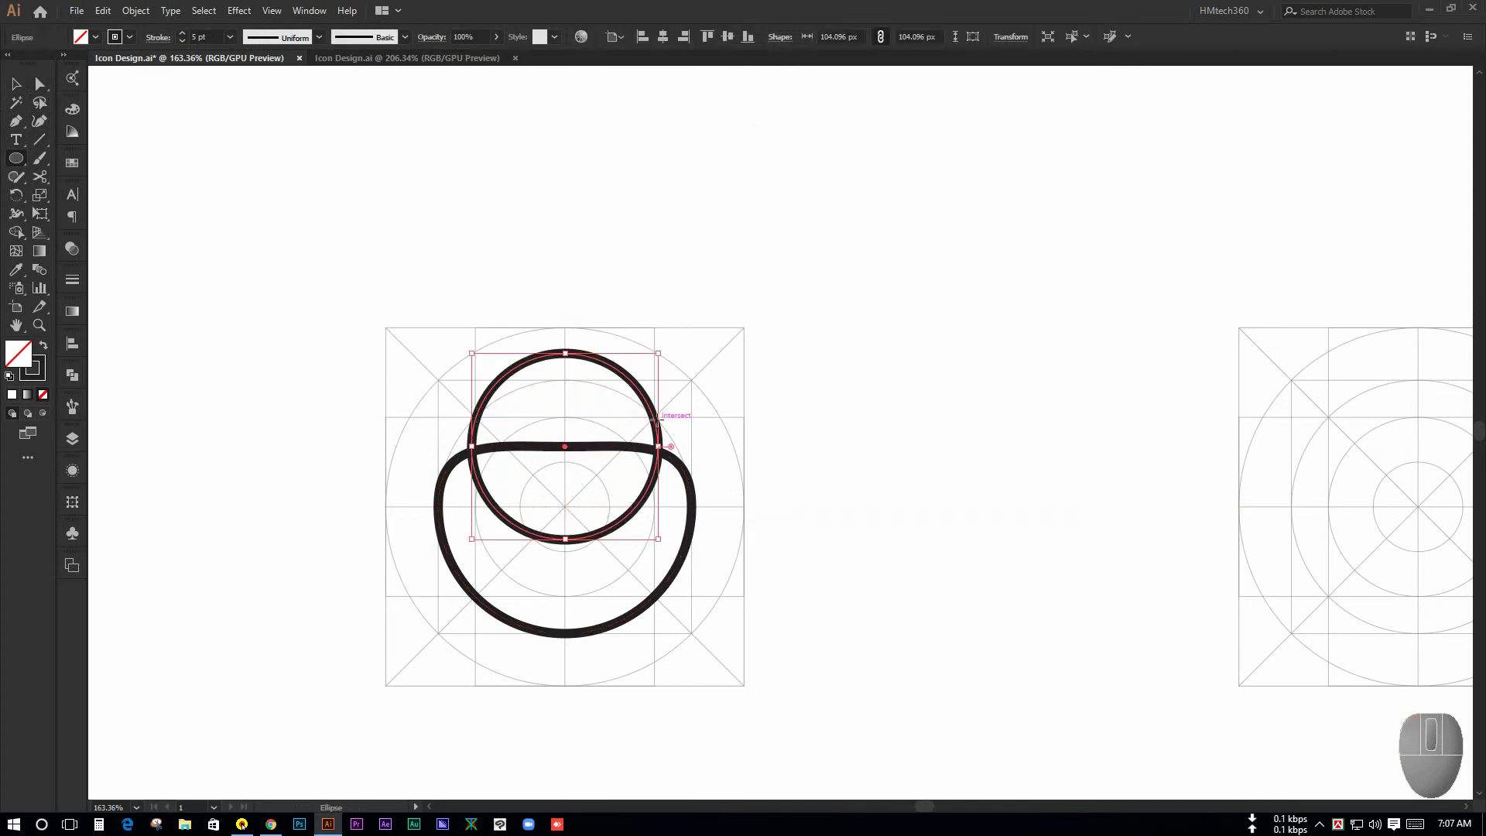
{"action": "left_click", "coordinate": [13, 82]}
{"action": "left_click", "coordinate": [372, 289]}
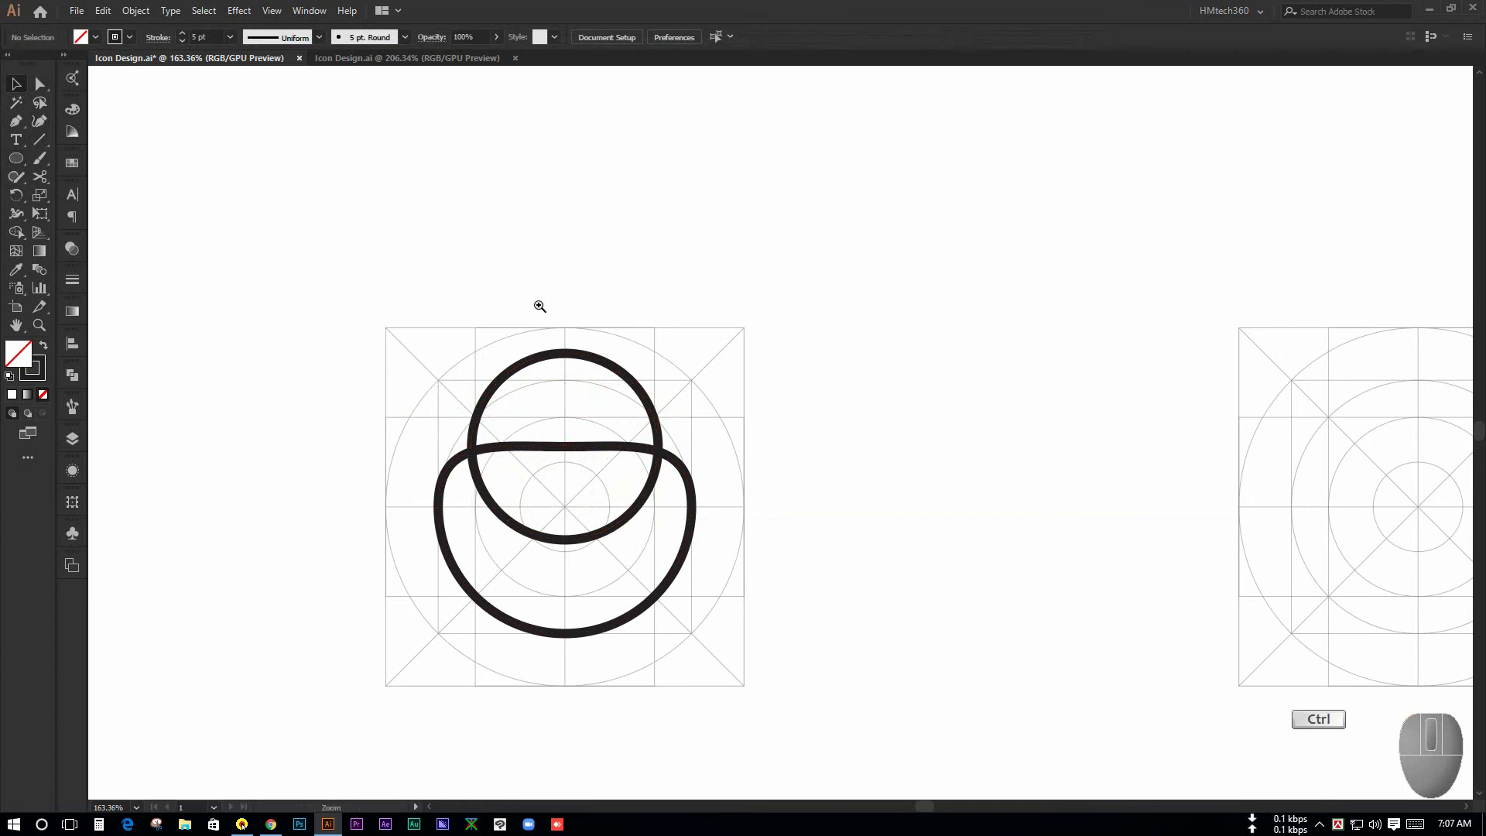
Merge the circle's overlapping lower part into the padlock body with Shape Builder, leaving the upper arc as the shackle
{"action": "left_click", "coordinate": [541, 301], "text": "ctrl+space"}
{"action": "left_click_drag", "start_coordinate": [719, 397], "coordinate": [814, 235]}
{"action": "left_click_drag", "start_coordinate": [484, 532], "coordinate": [217, 542]}
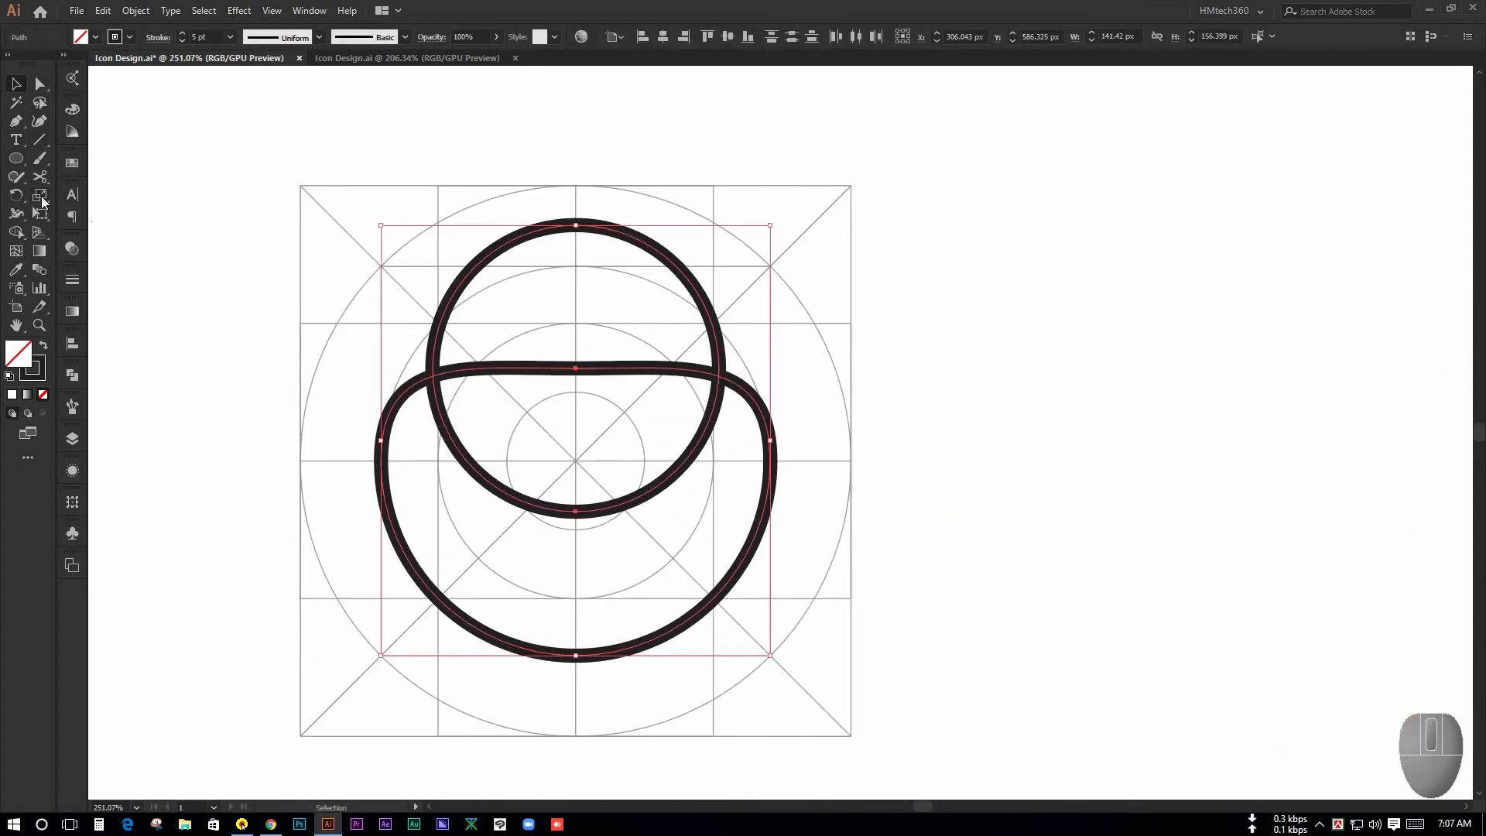
{"action": "left_click", "coordinate": [19, 234]}
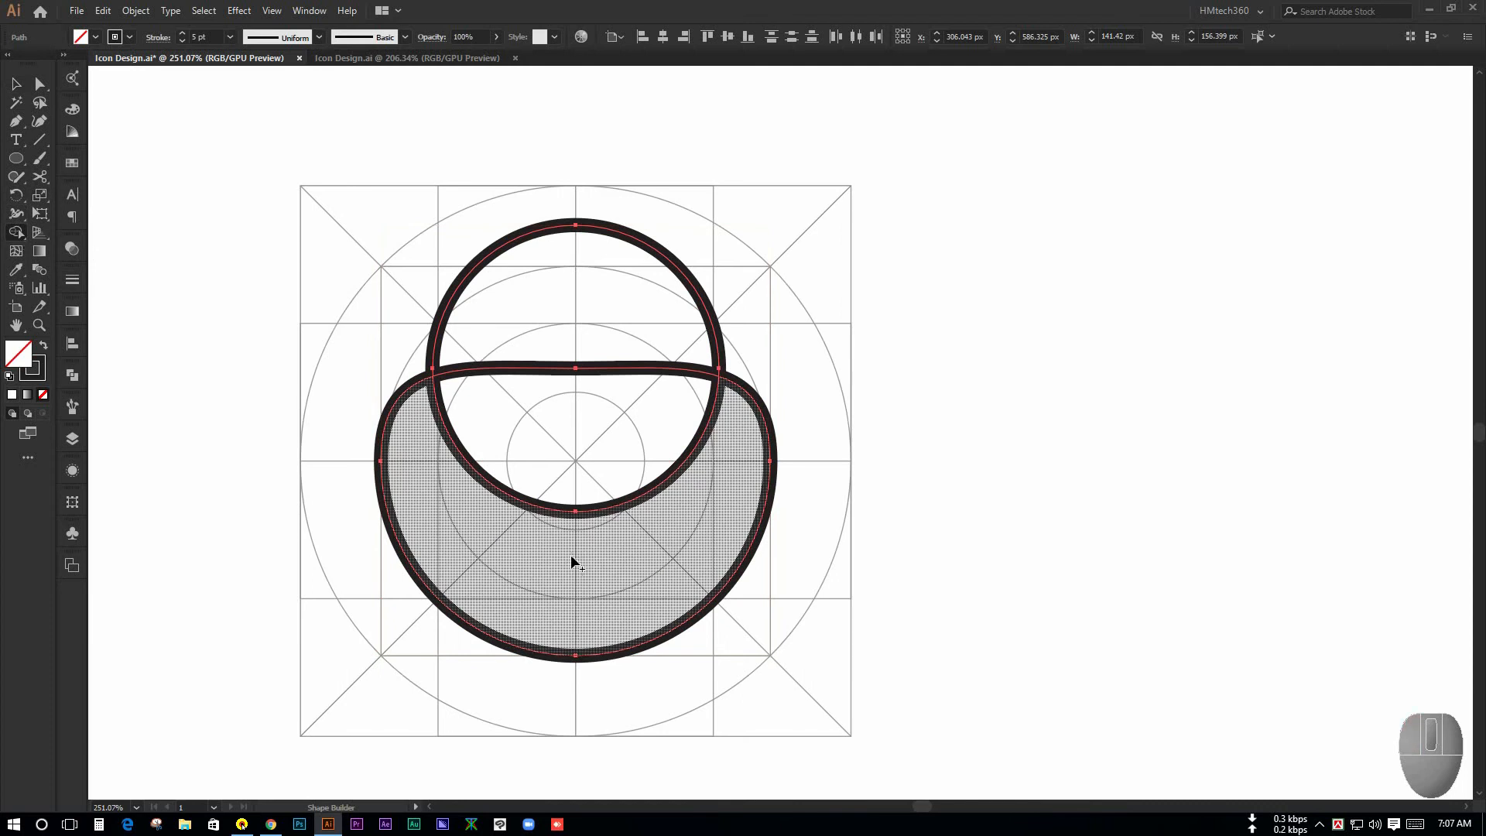
{"action": "left_click_drag", "start_coordinate": [571, 557], "coordinate": [577, 405]}
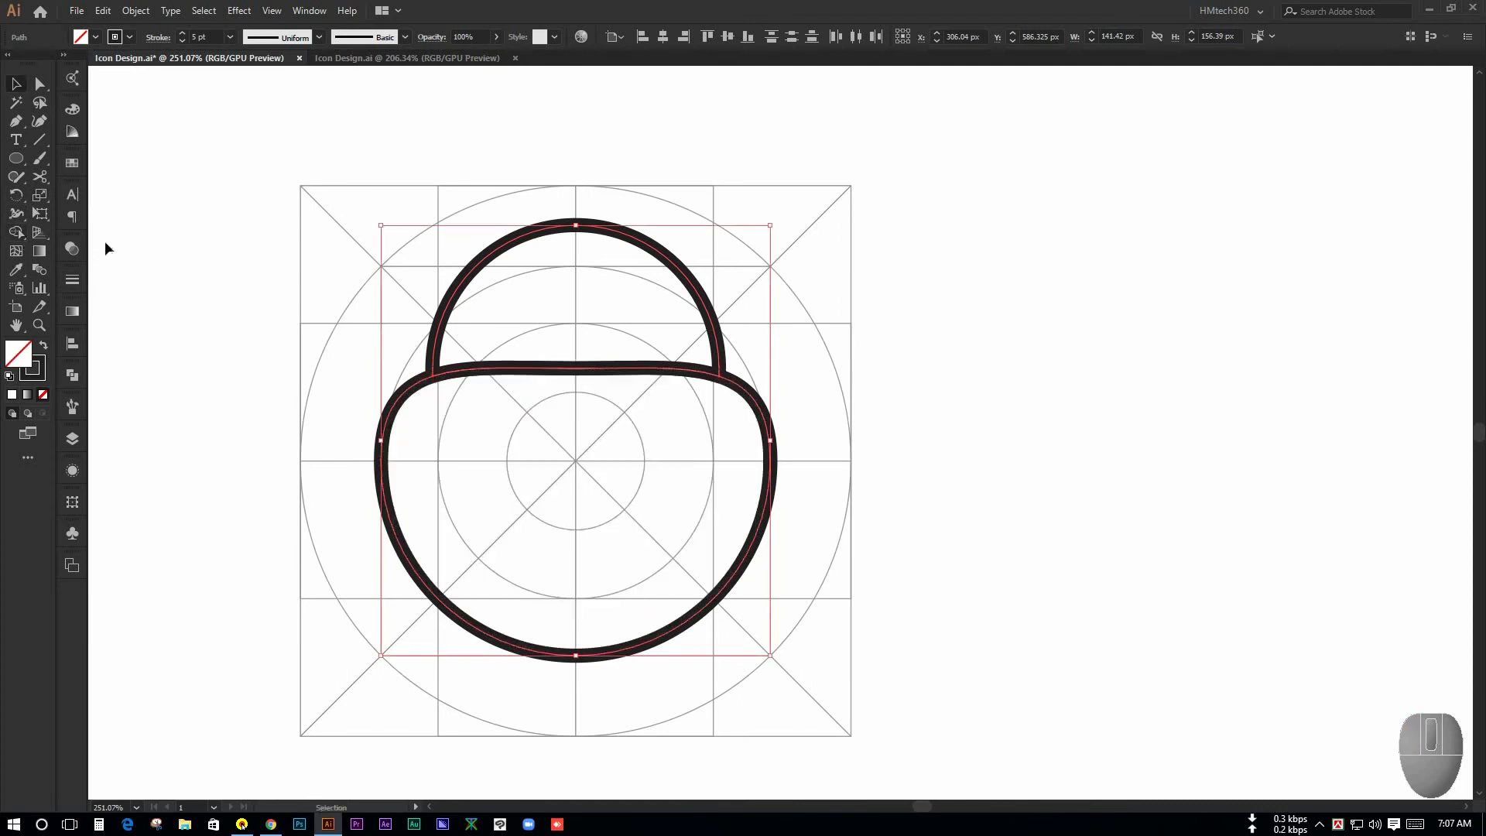
{"action": "left_click", "coordinate": [322, 412]}
Draw a keyhole circle about 12 px in diameter on the padlock's vertical axis, at the foot of the innermost grid circle
{"action": "left_click_drag", "start_coordinate": [918, 451], "coordinate": [782, 448]}
{"action": "left_click", "coordinate": [15, 160]}
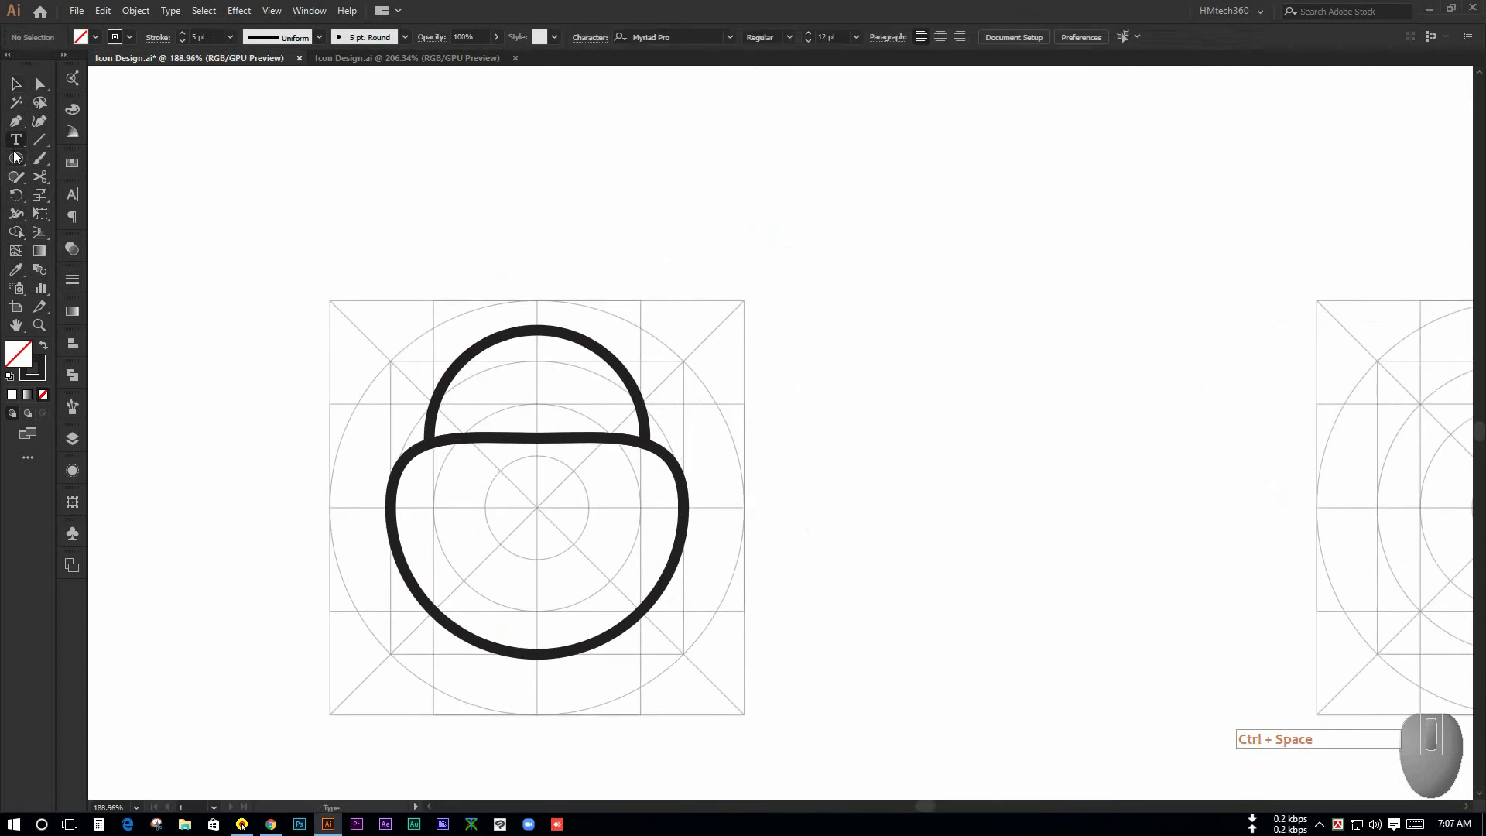
{"action": "mouse_move", "coordinate": [541, 557]}
{"action": "left_mouse_down"}
{"action": "mouse_move", "coordinate": [541, 574]}
{"action": "mouse_move", "coordinate": [580, 591]}
{"action": "mouse_move", "coordinate": [542, 557]}
{"action": "mouse_move", "coordinate": [558, 573]}
{"action": "left_mouse_up"}
{"action": "key", "text": "ctrl+z"}
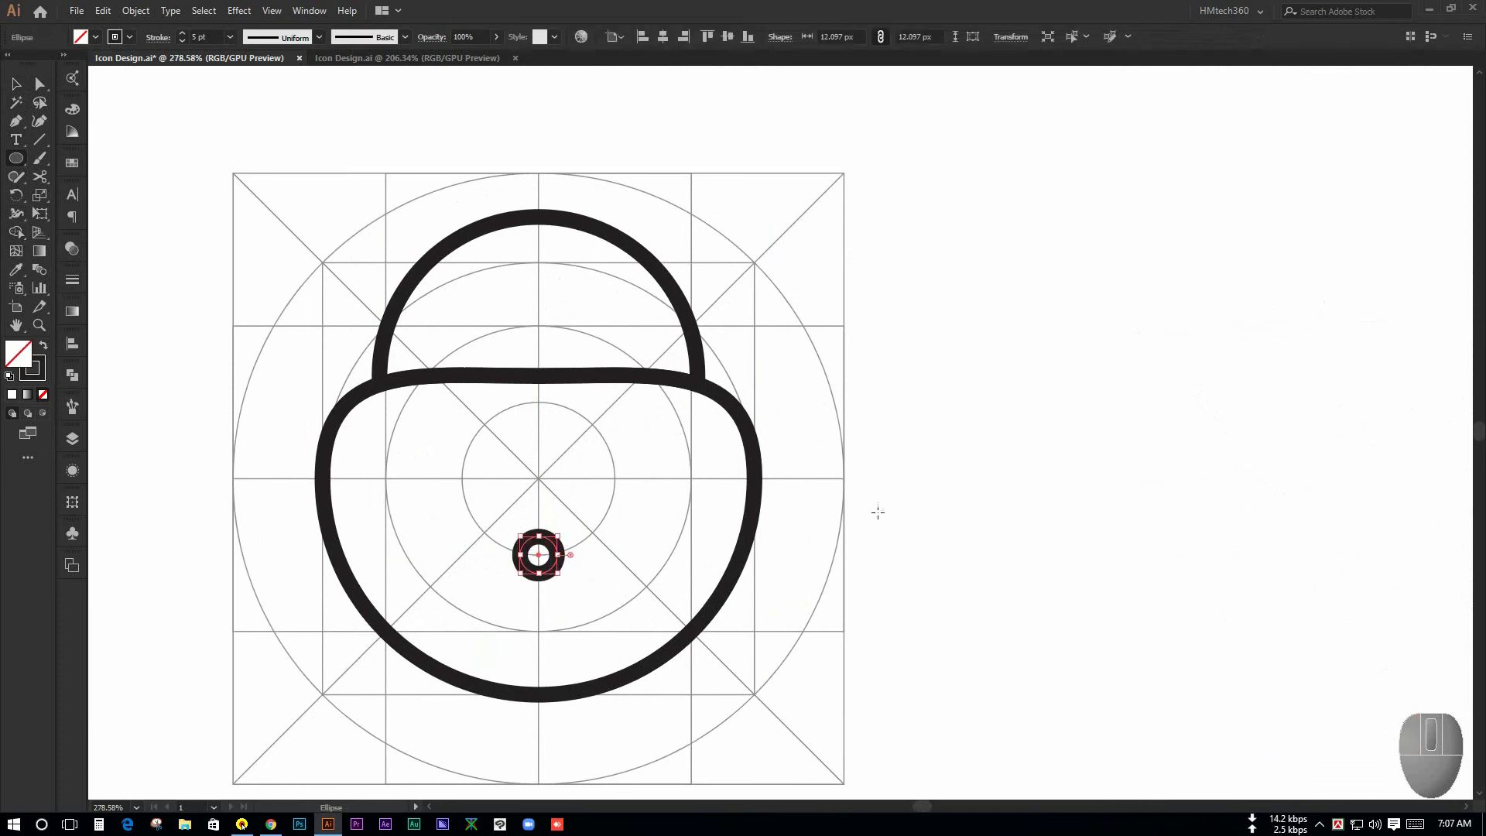
Set the keyhole circle's stroke weight to 3 pt
{"action": "left_click", "coordinate": [15, 83]}
{"action": "left_click", "coordinate": [225, 420]}
{"action": "left_click", "coordinate": [560, 547]}
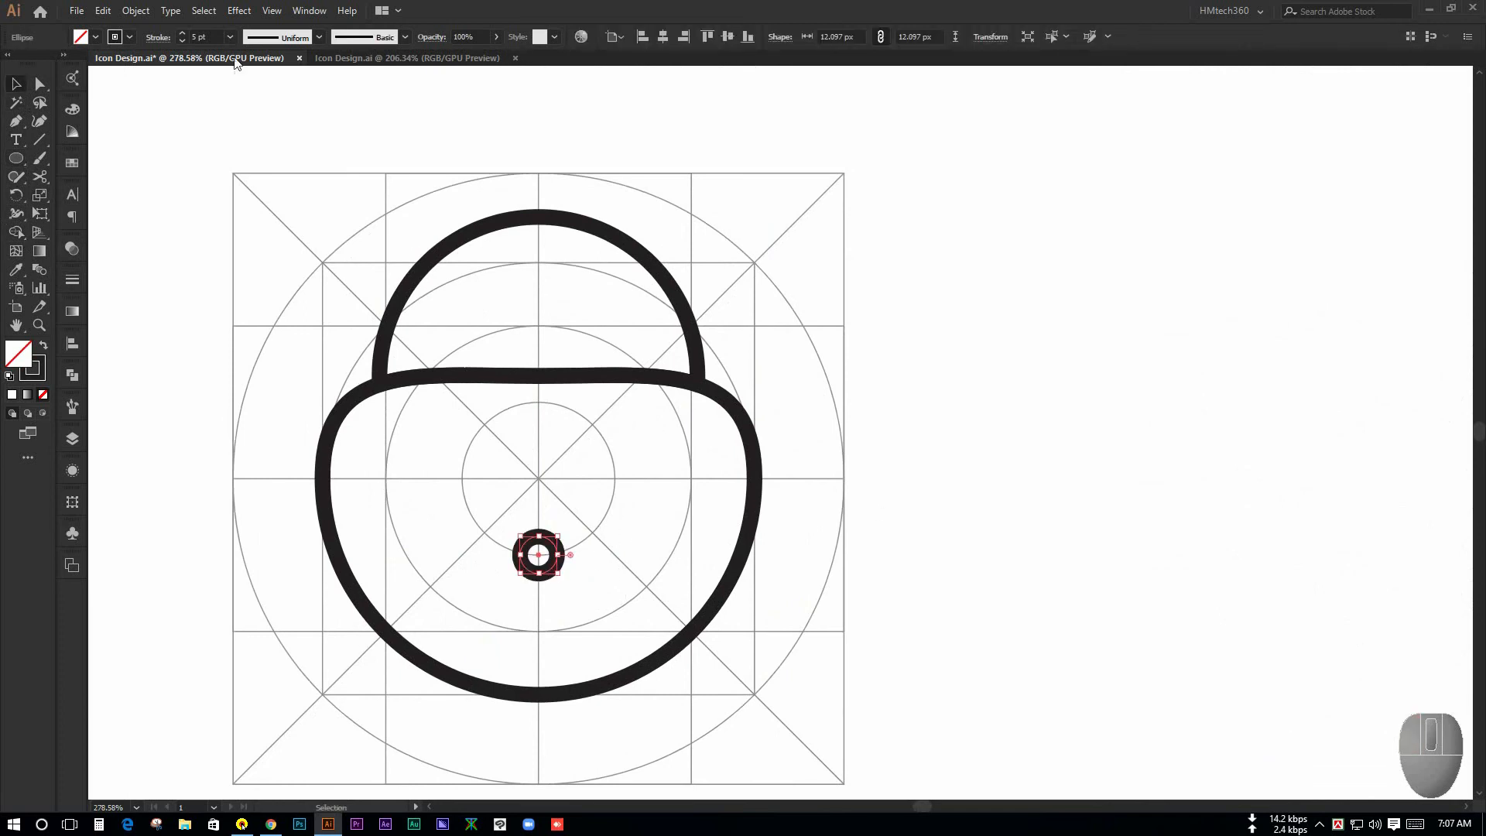
{"action": "left_click", "coordinate": [229, 37]}
{"action": "left_click", "coordinate": [242, 141]}
{"action": "left_click", "coordinate": [902, 408]}
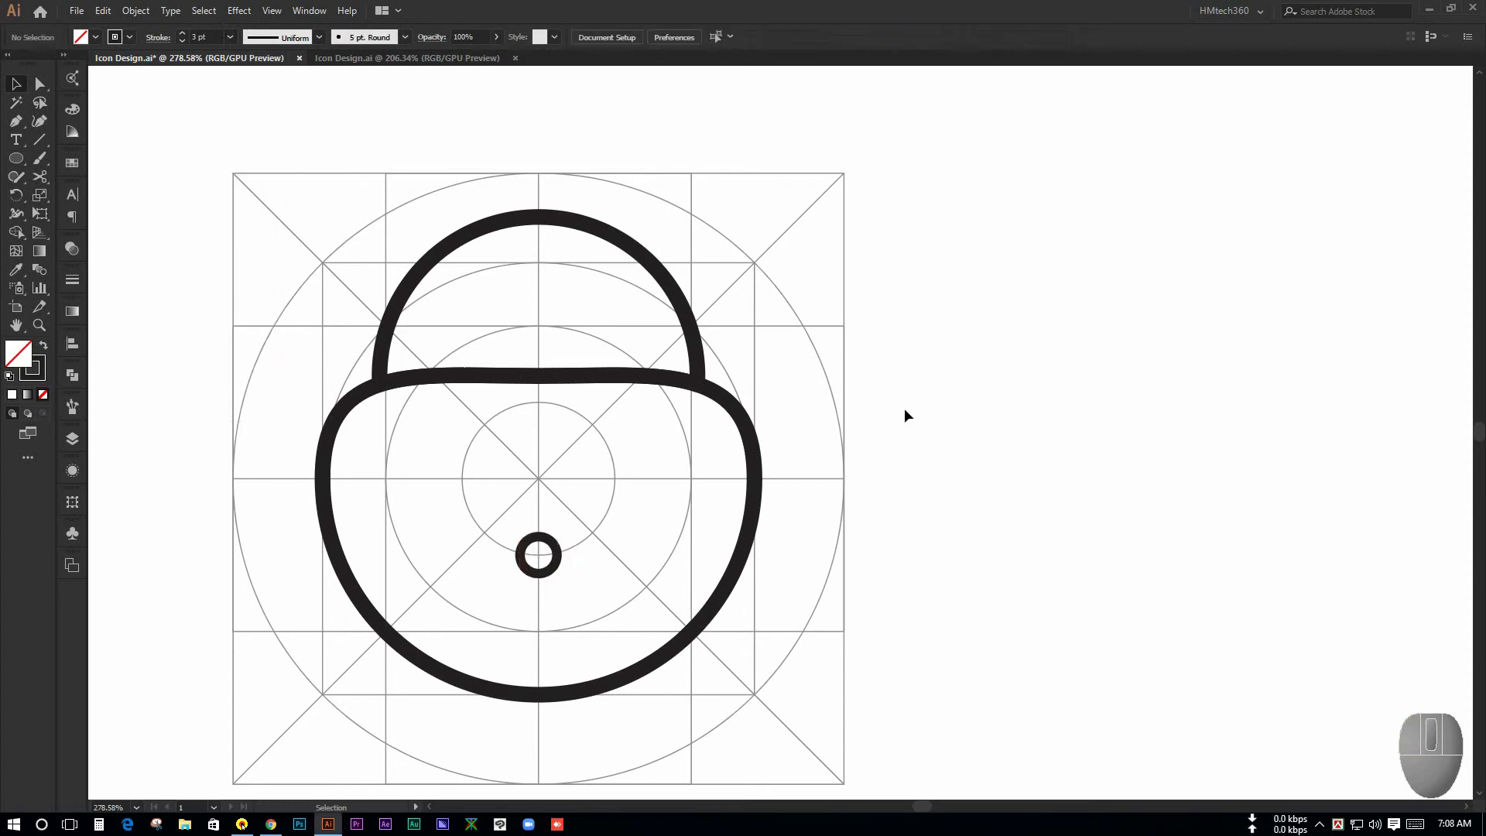
Place the padlock icon on the middle grid of the second row
{"action": "mouse_move", "coordinate": [902, 409]}
{"action": "left_mouse_down"}
{"action": "mouse_move", "coordinate": [633, 318]}
{"action": "mouse_move", "coordinate": [335, 346]}
{"action": "left_mouse_up"}
{"action": "left_click_drag", "start_coordinate": [687, 316], "coordinate": [279, 634]}
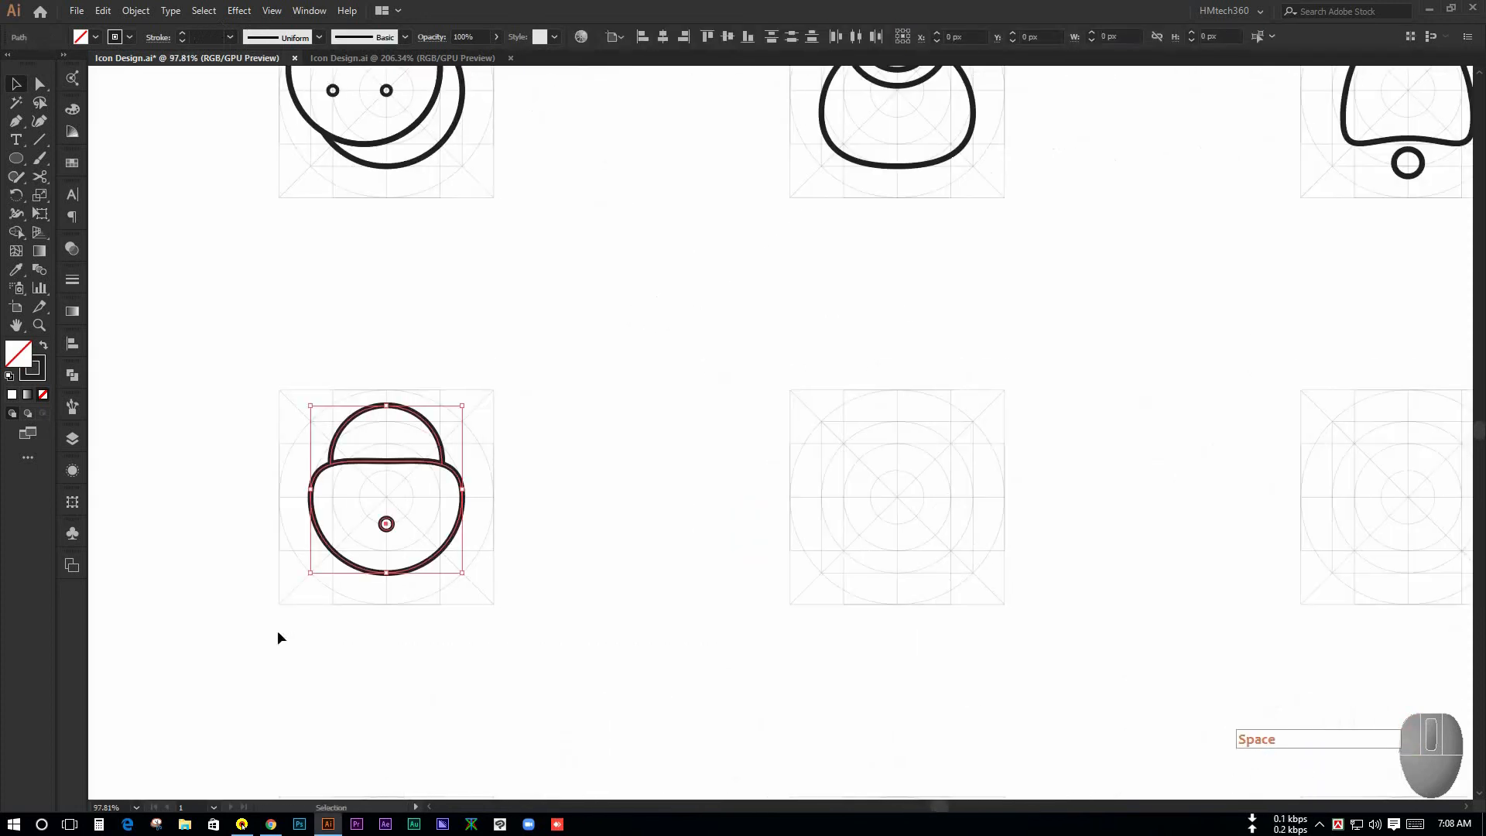
{"action": "left_click", "coordinate": [631, 300]}
{"action": "left_click", "coordinate": [384, 462]}
{"action": "left_click_drag", "start_coordinate": [384, 463], "coordinate": [889, 523]}
{"action": "left_click", "coordinate": [1037, 529]}
Cut the middle padlock's shackle on its right side with Scissors, at the horizontal grid line and where it meets the body
{"action": "left_click_drag", "start_coordinate": [1037, 530], "coordinate": [686, 601]}
{"action": "left_click", "coordinate": [766, 552]}
{"action": "left_click_drag", "start_coordinate": [828, 455], "coordinate": [749, 443]}
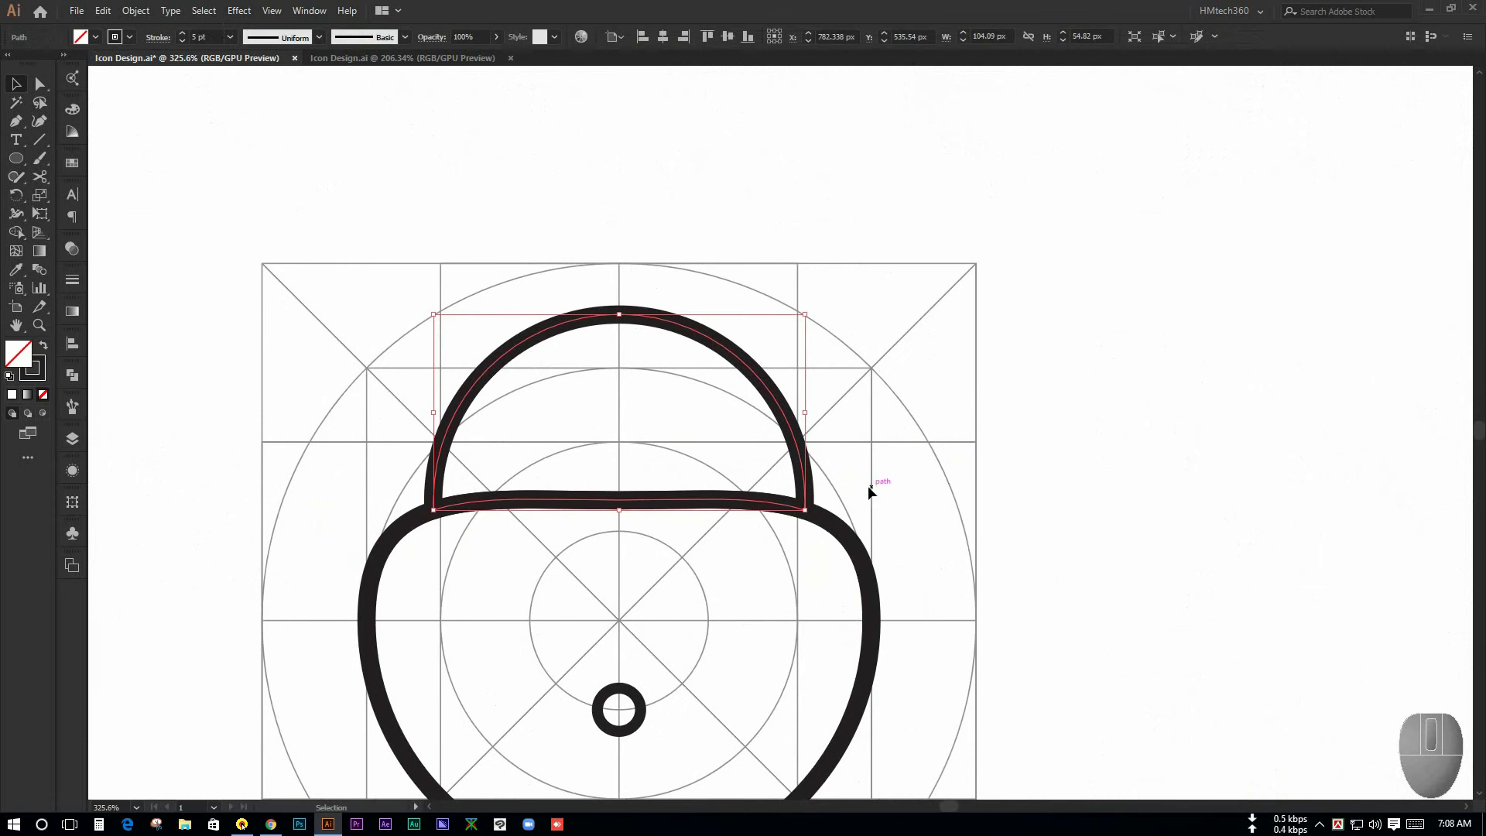
{"action": "left_click", "coordinate": [902, 507]}
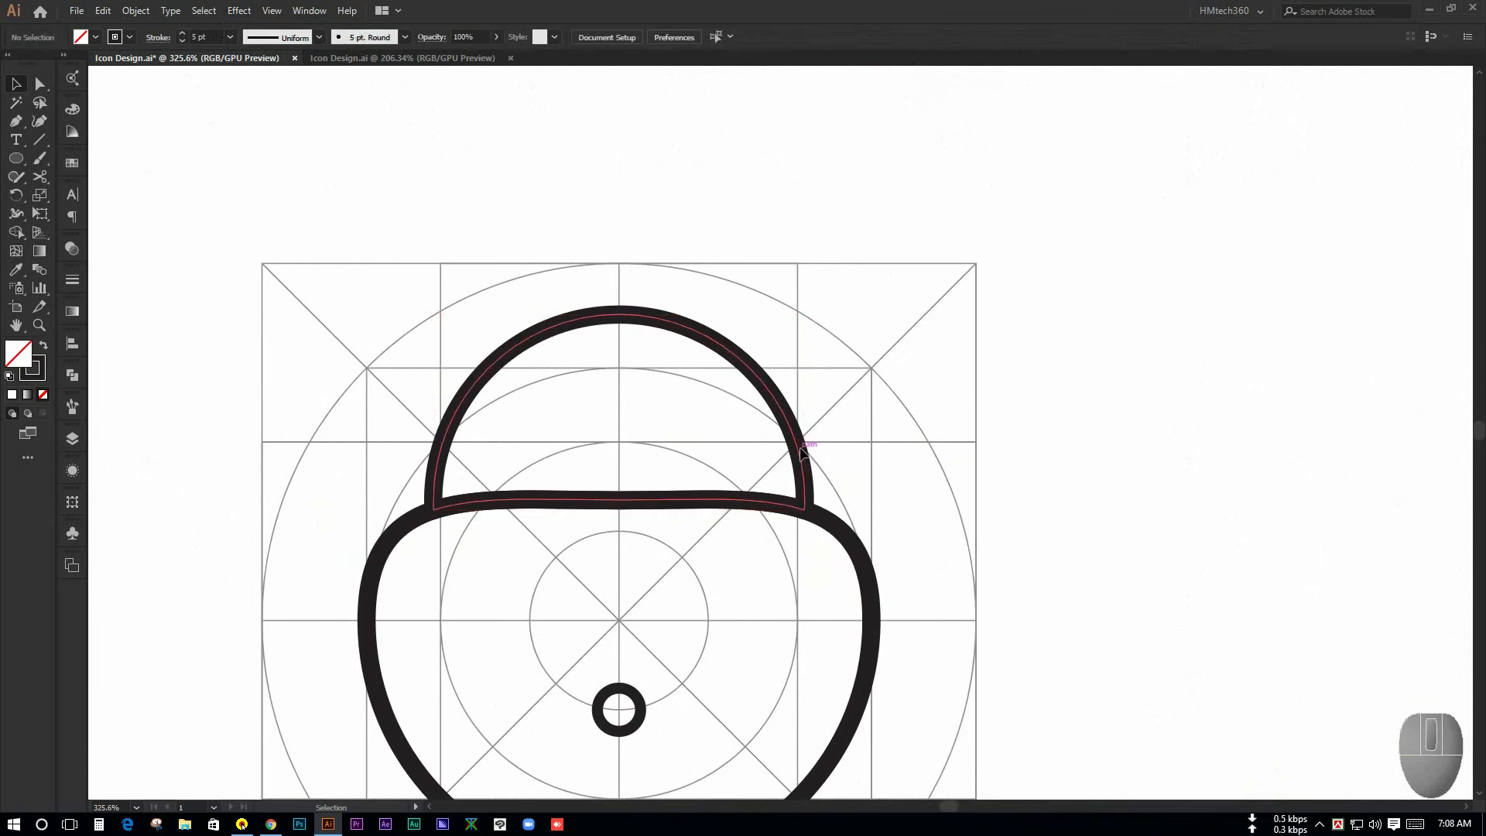
{"action": "left_click", "coordinate": [796, 440]}
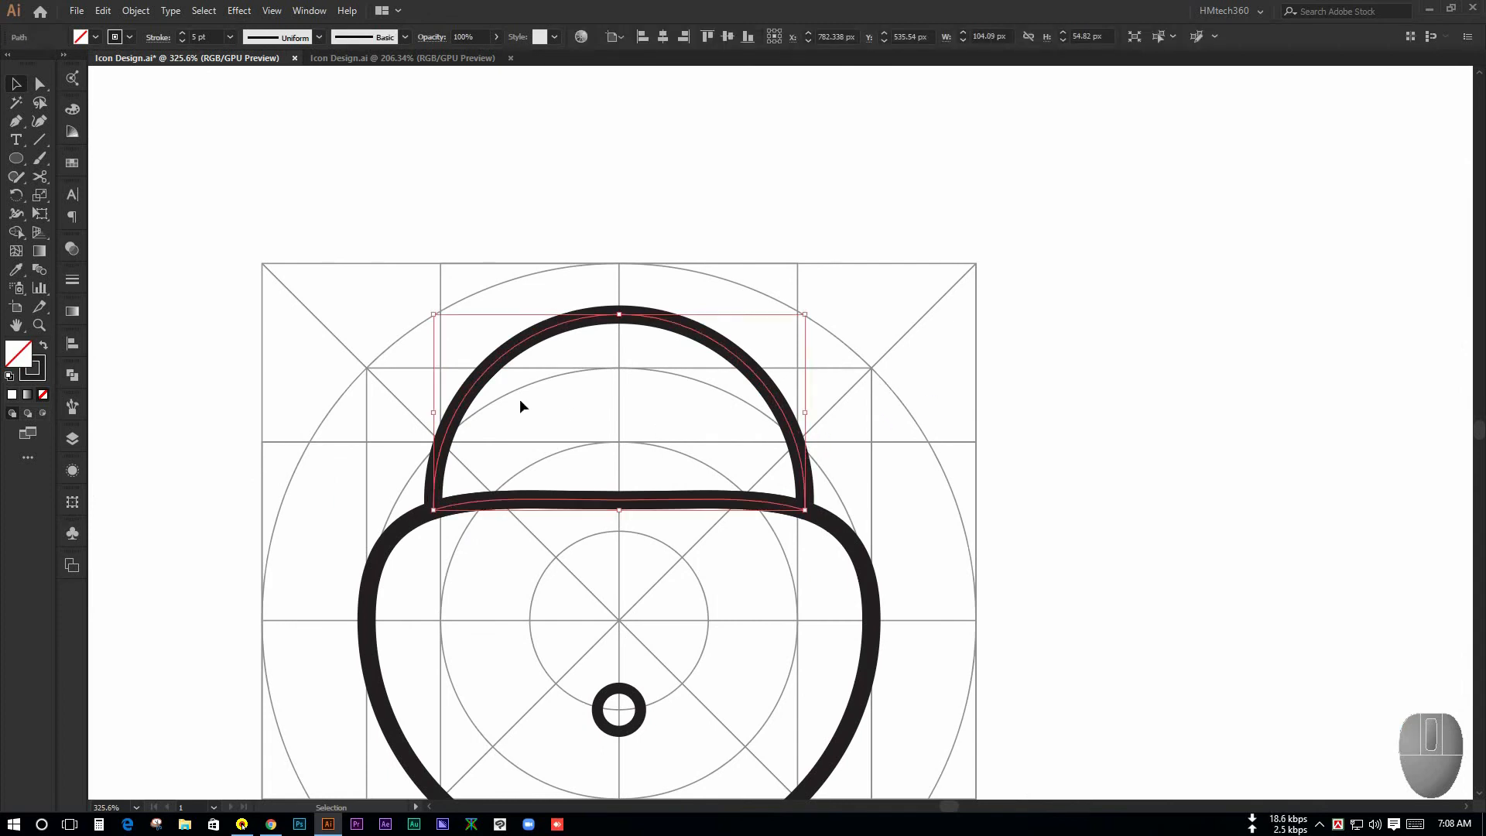
{"action": "left_click_drag", "start_coordinate": [35, 178], "coordinate": [135, 198]}
{"action": "key", "text": "ctrl+space"}
{"action": "left_click", "coordinate": [839, 447]}
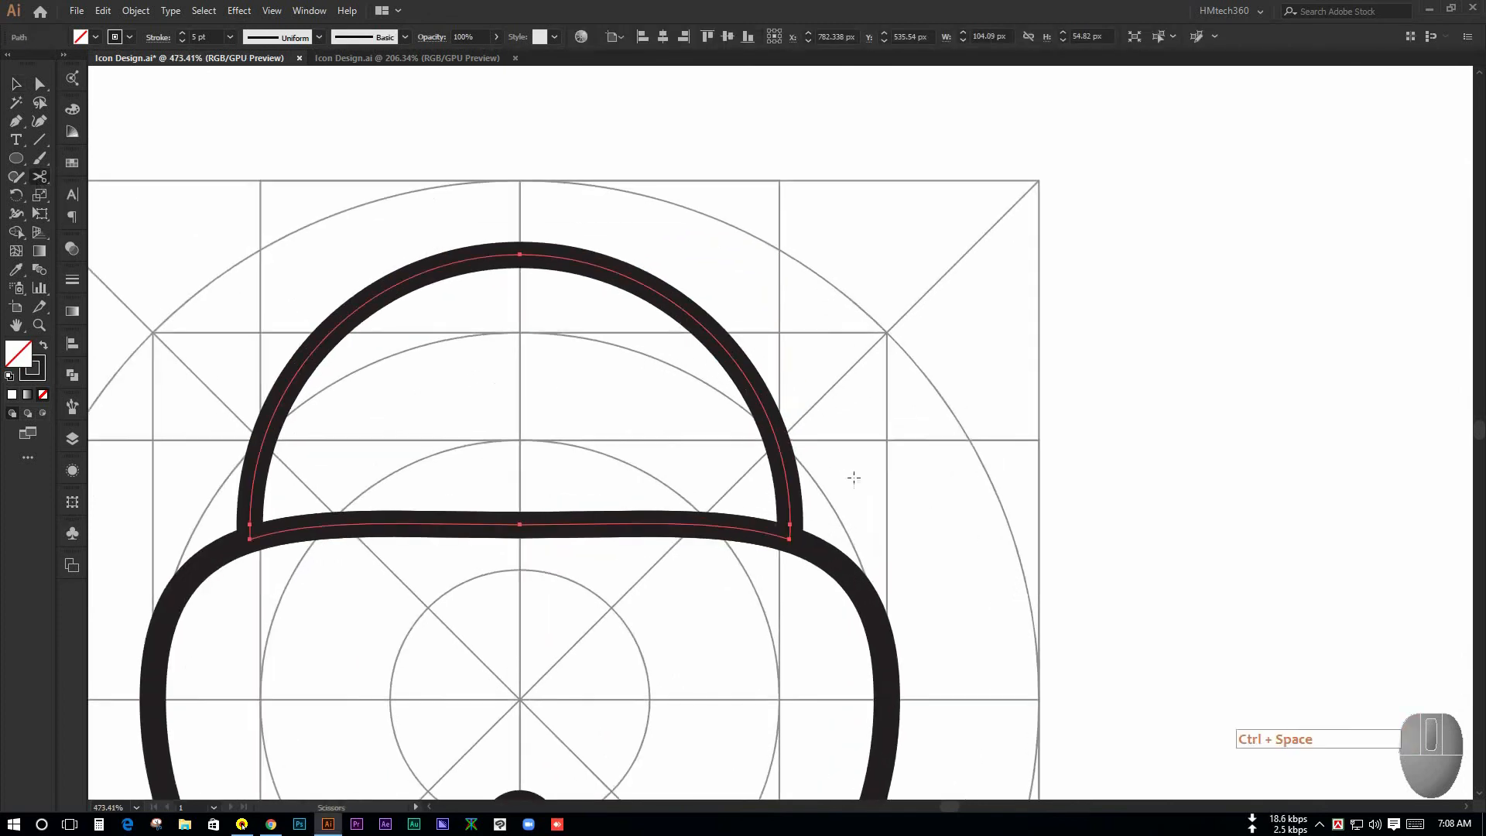
{"action": "left_click", "coordinate": [777, 440]}
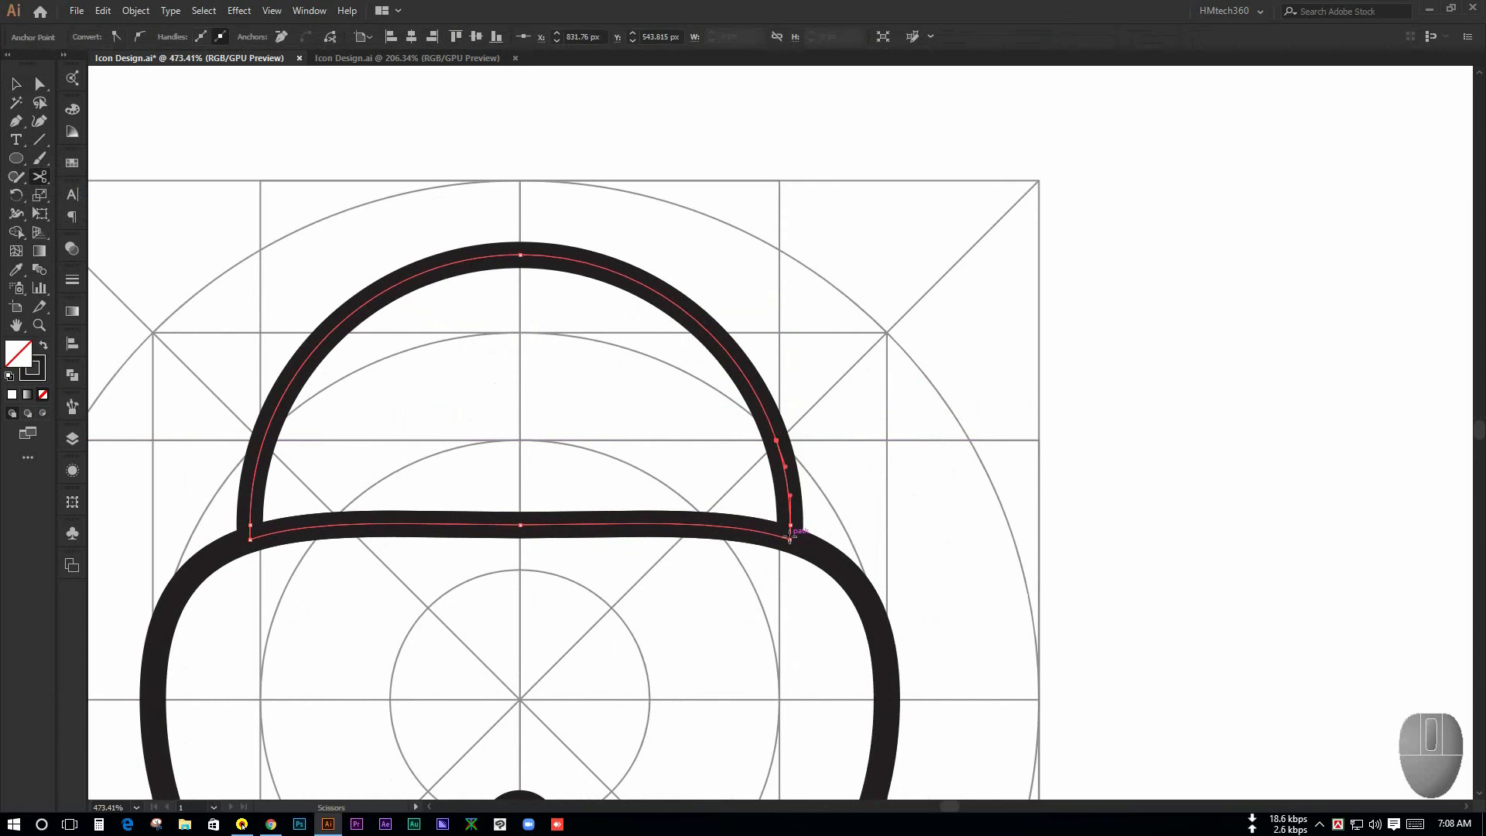
{"action": "left_click", "coordinate": [789, 538]}
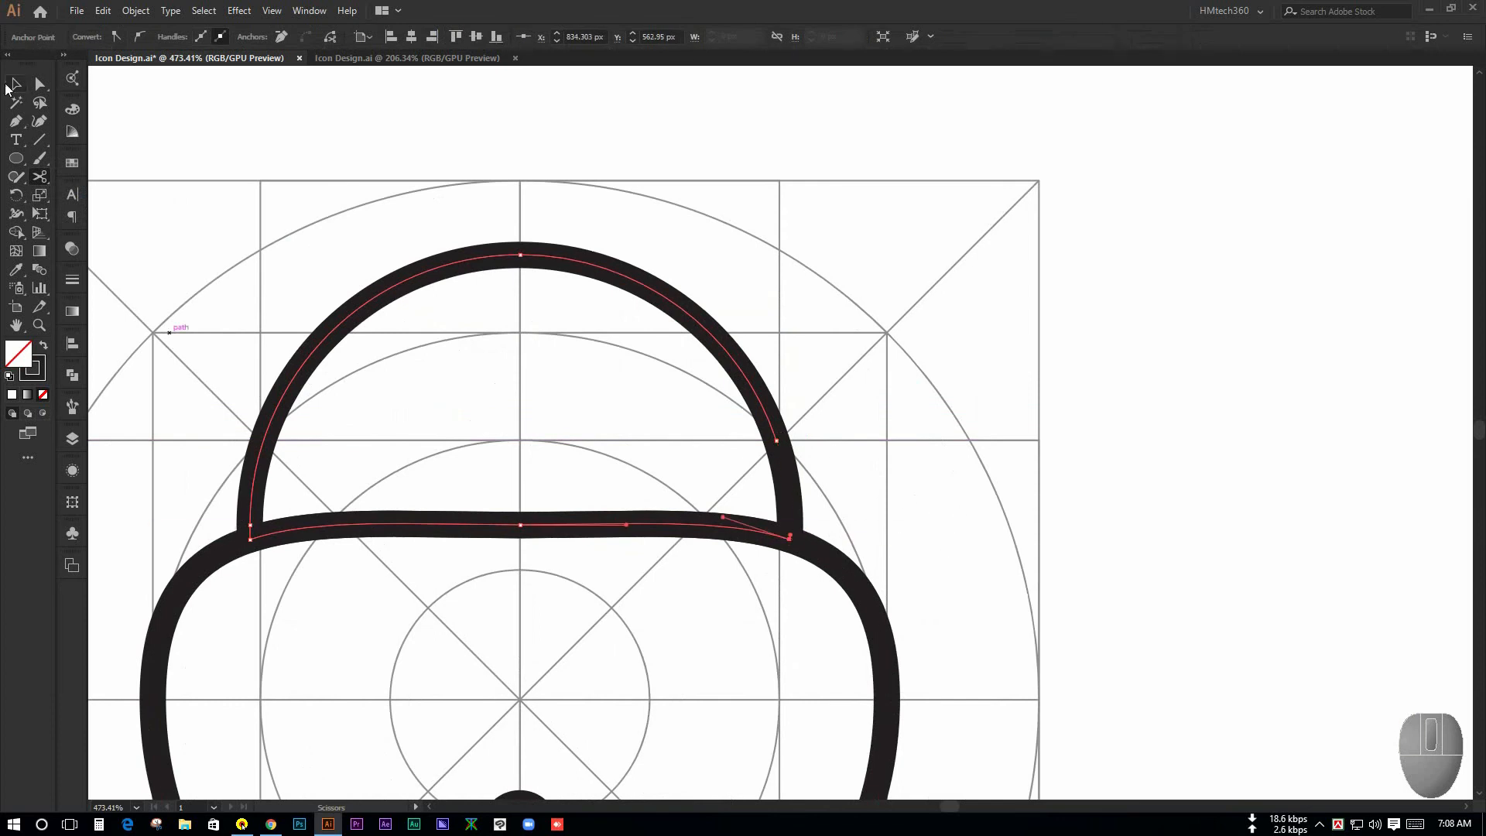
Move the cut shackle segment away from the padlock and delete it, leaving the shackle open on the right
{"action": "left_click", "coordinate": [15, 83]}
{"action": "left_click", "coordinate": [776, 456]}
{"action": "left_click_drag", "start_coordinate": [789, 481], "coordinate": [1001, 473]}
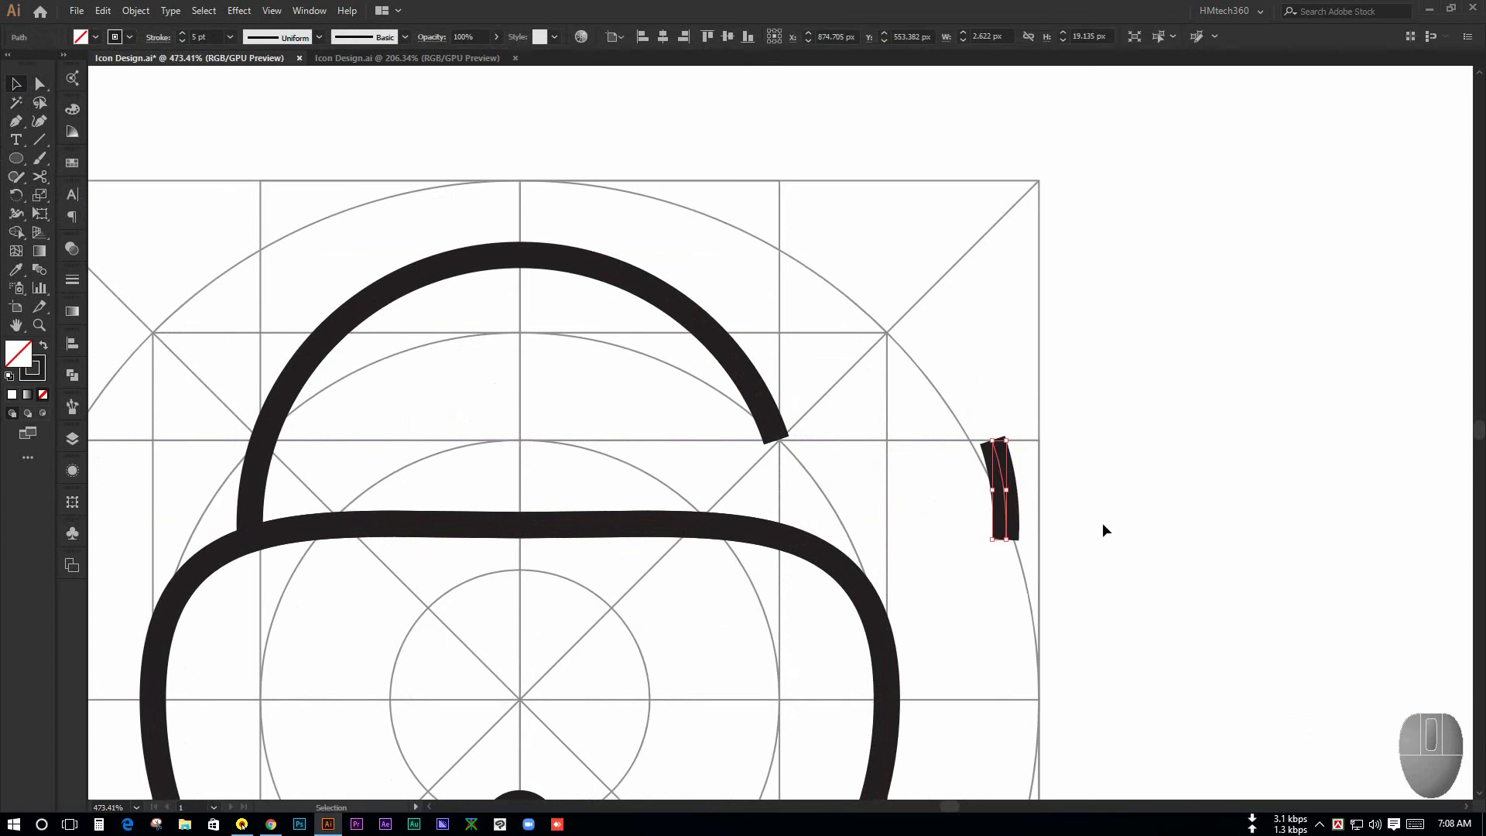
{"action": "key", "text": "Delete"}
Apply round caps to the open shackle's stroke
{"action": "left_click_drag", "start_coordinate": [760, 304], "coordinate": [391, 398]}
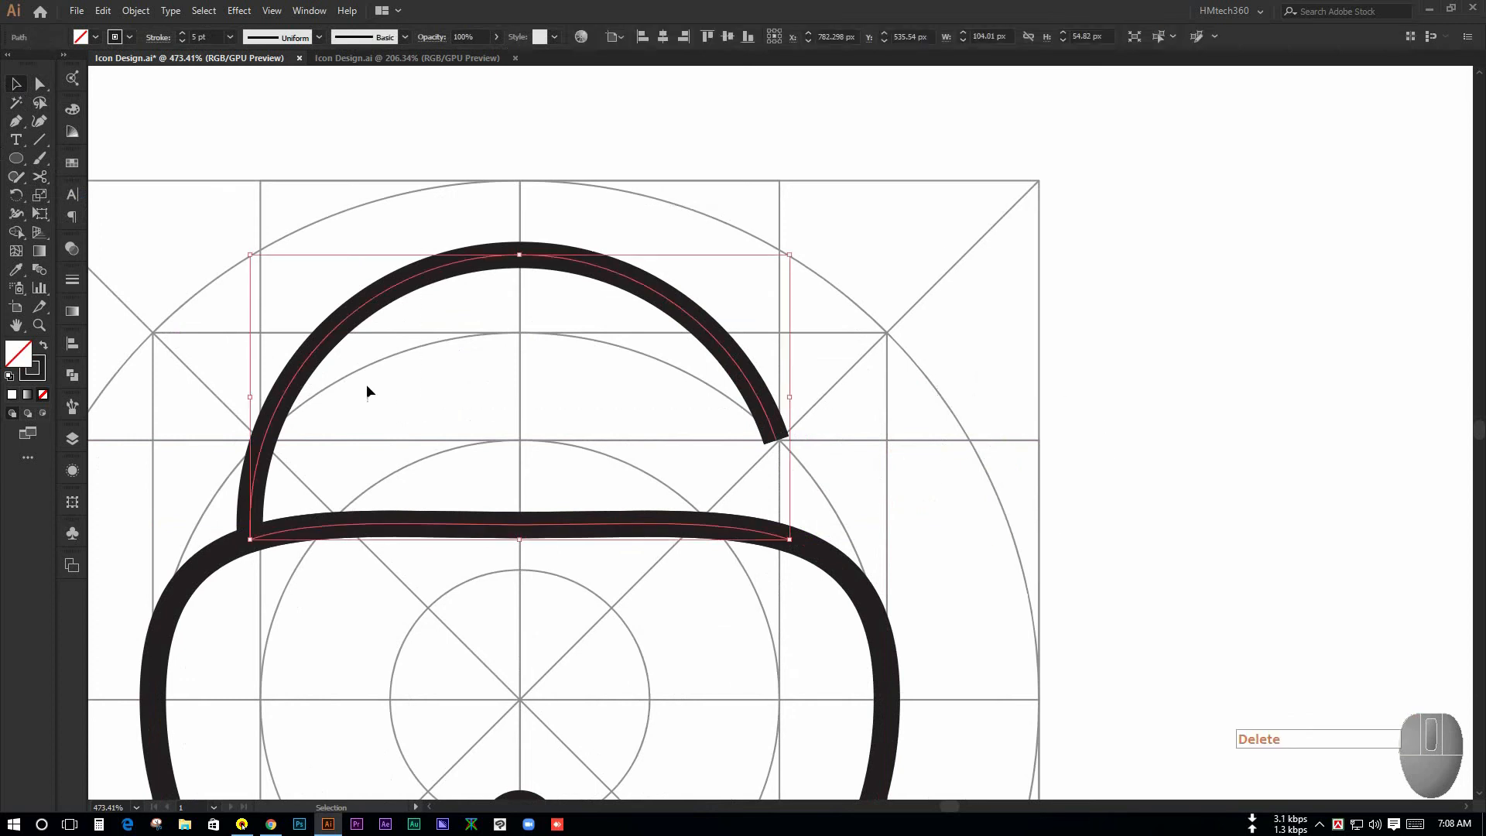
{"action": "left_click", "coordinate": [74, 284]}
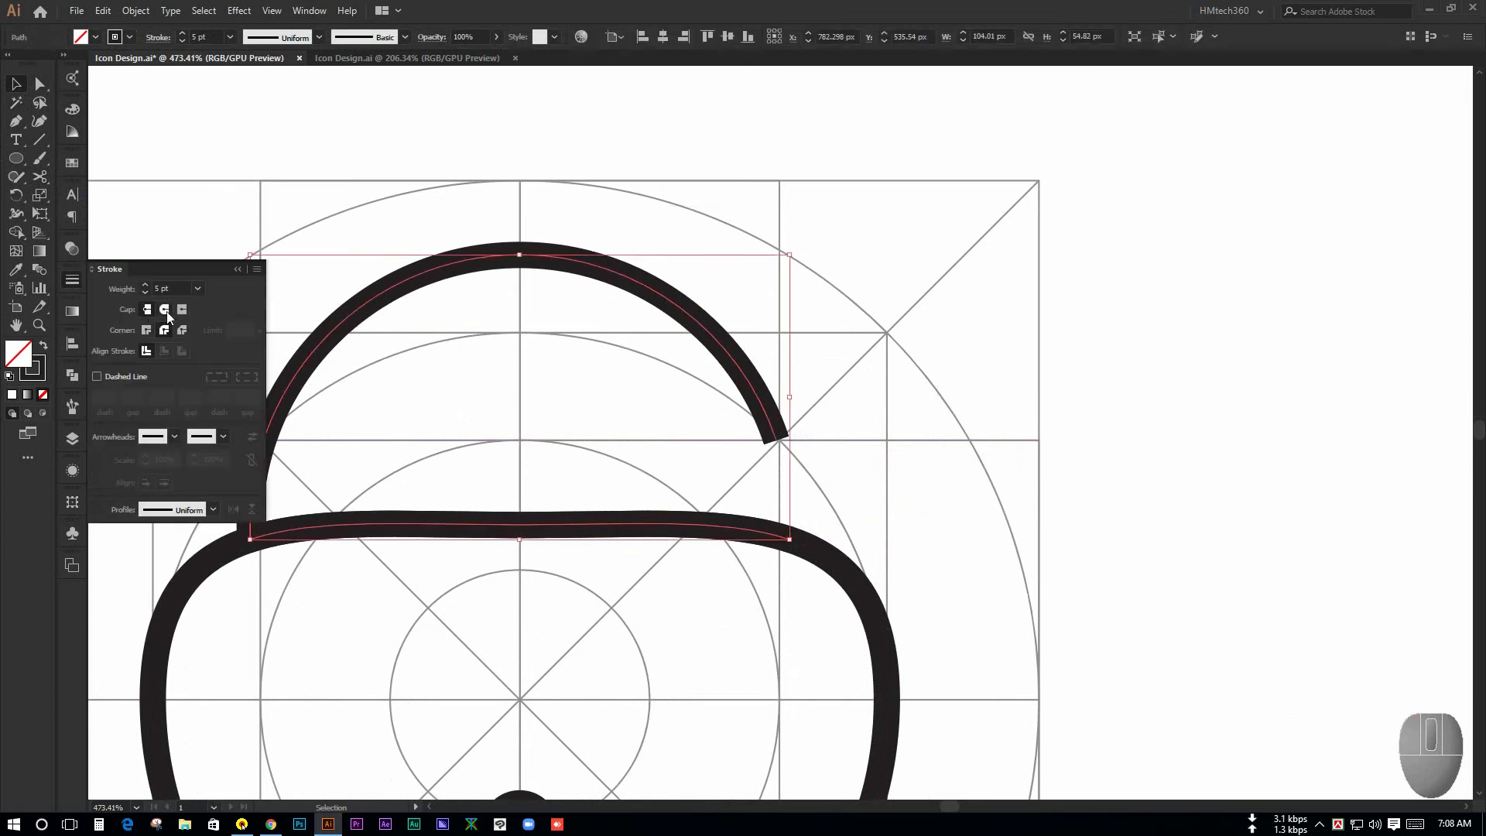
{"action": "left_click", "coordinate": [165, 310]}
{"action": "left_click", "coordinate": [613, 429]}
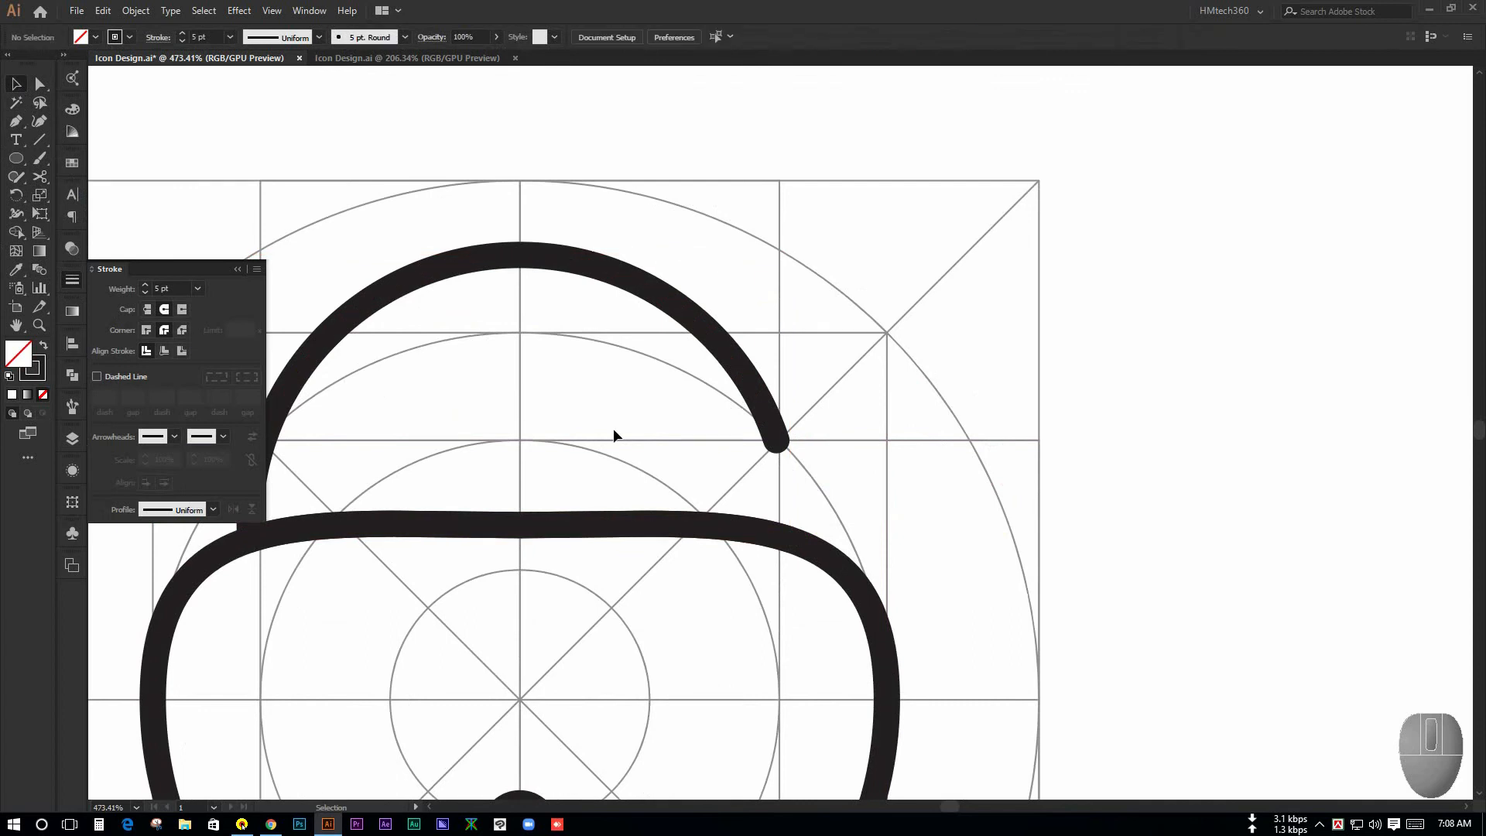
Draw a 141.42 px circle from the centre of the right-hand grid in the second row
{"action": "left_click_drag", "start_coordinate": [820, 481], "coordinate": [632, 411]}
{"action": "left_click", "coordinate": [632, 411]}
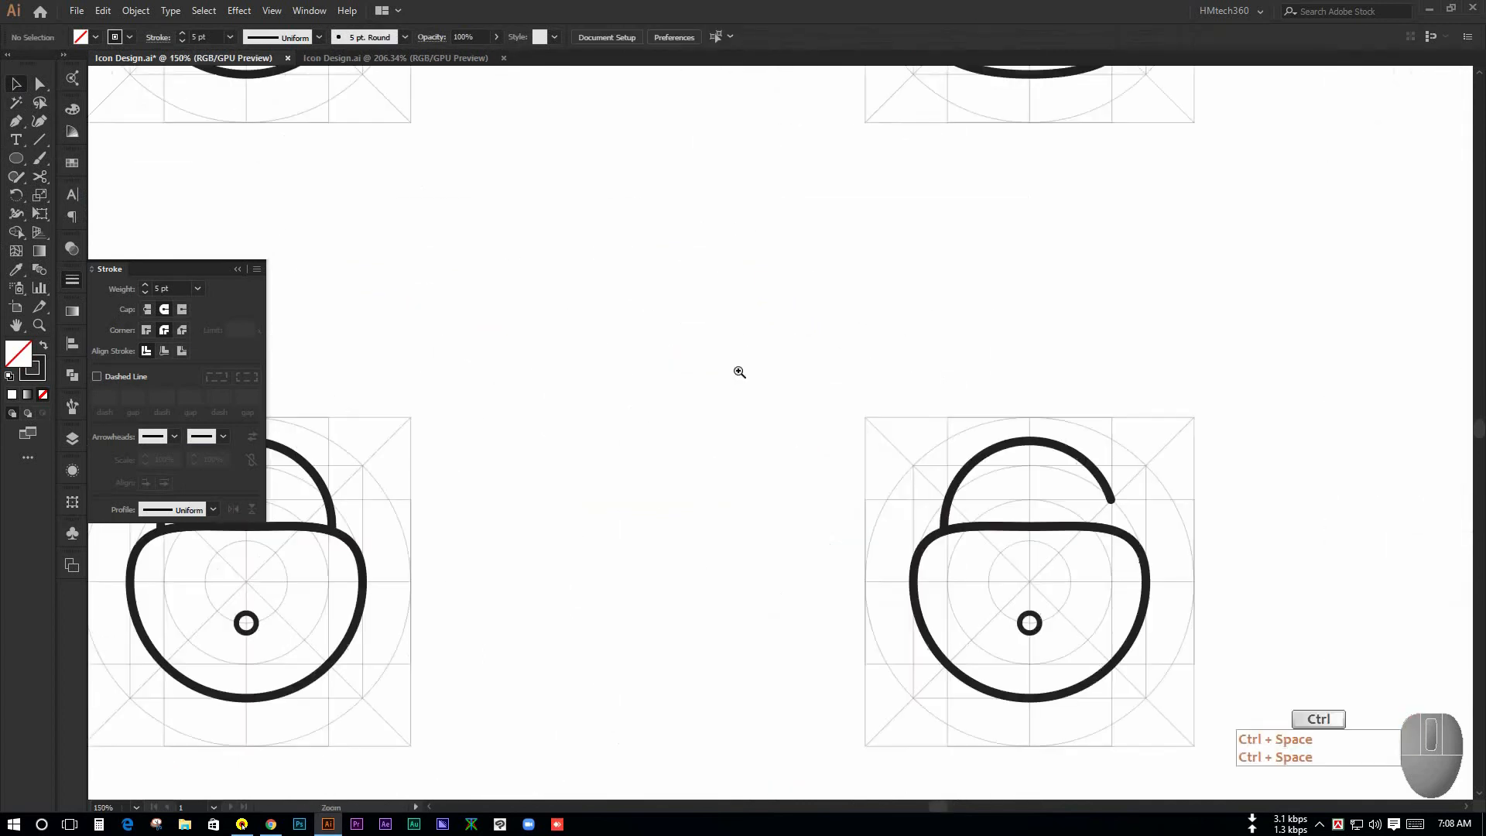
{"action": "left_click_drag", "start_coordinate": [800, 371], "coordinate": [643, 320]}
{"action": "left_click_drag", "start_coordinate": [799, 345], "coordinate": [650, 332]}
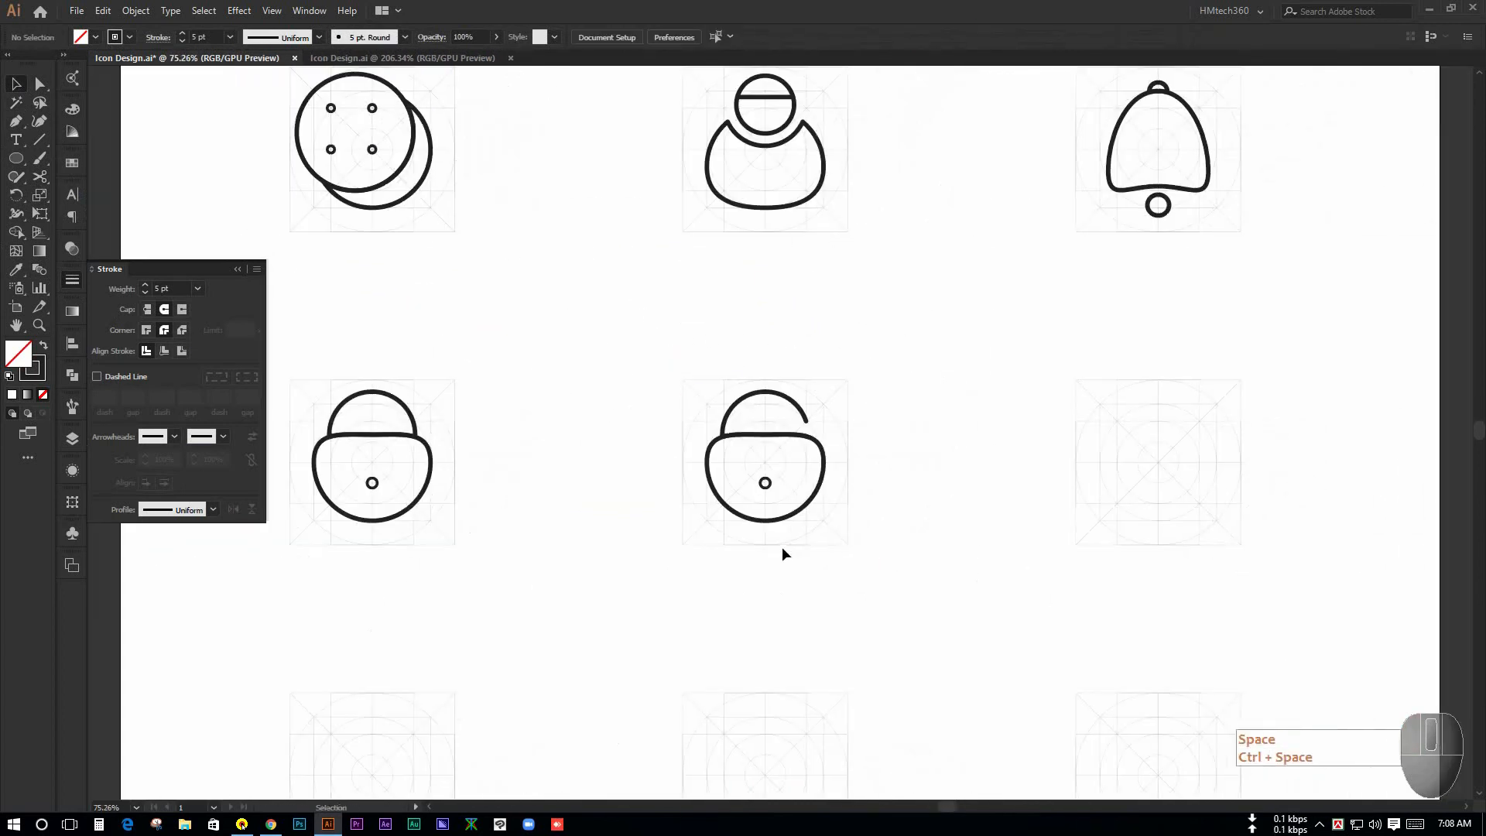
{"action": "left_click_drag", "start_coordinate": [1034, 405], "coordinate": [918, 457]}
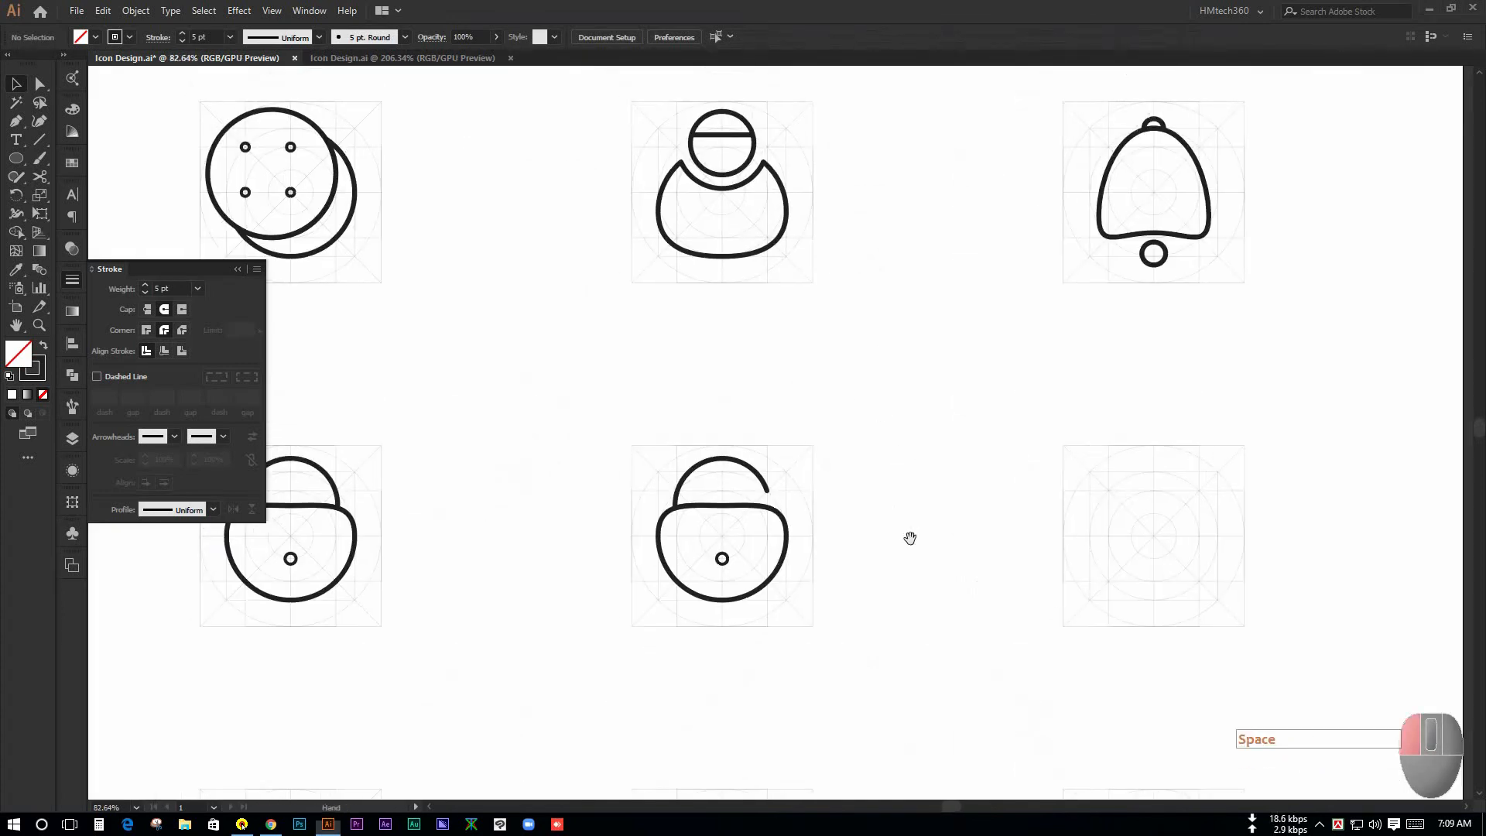
{"action": "mouse_move", "coordinate": [1048, 564]}
{"action": "left_mouse_down"}
{"action": "mouse_move", "coordinate": [805, 503]}
{"action": "mouse_move", "coordinate": [1082, 637]}
{"action": "mouse_move", "coordinate": [1035, 564]}
{"action": "left_mouse_up"}
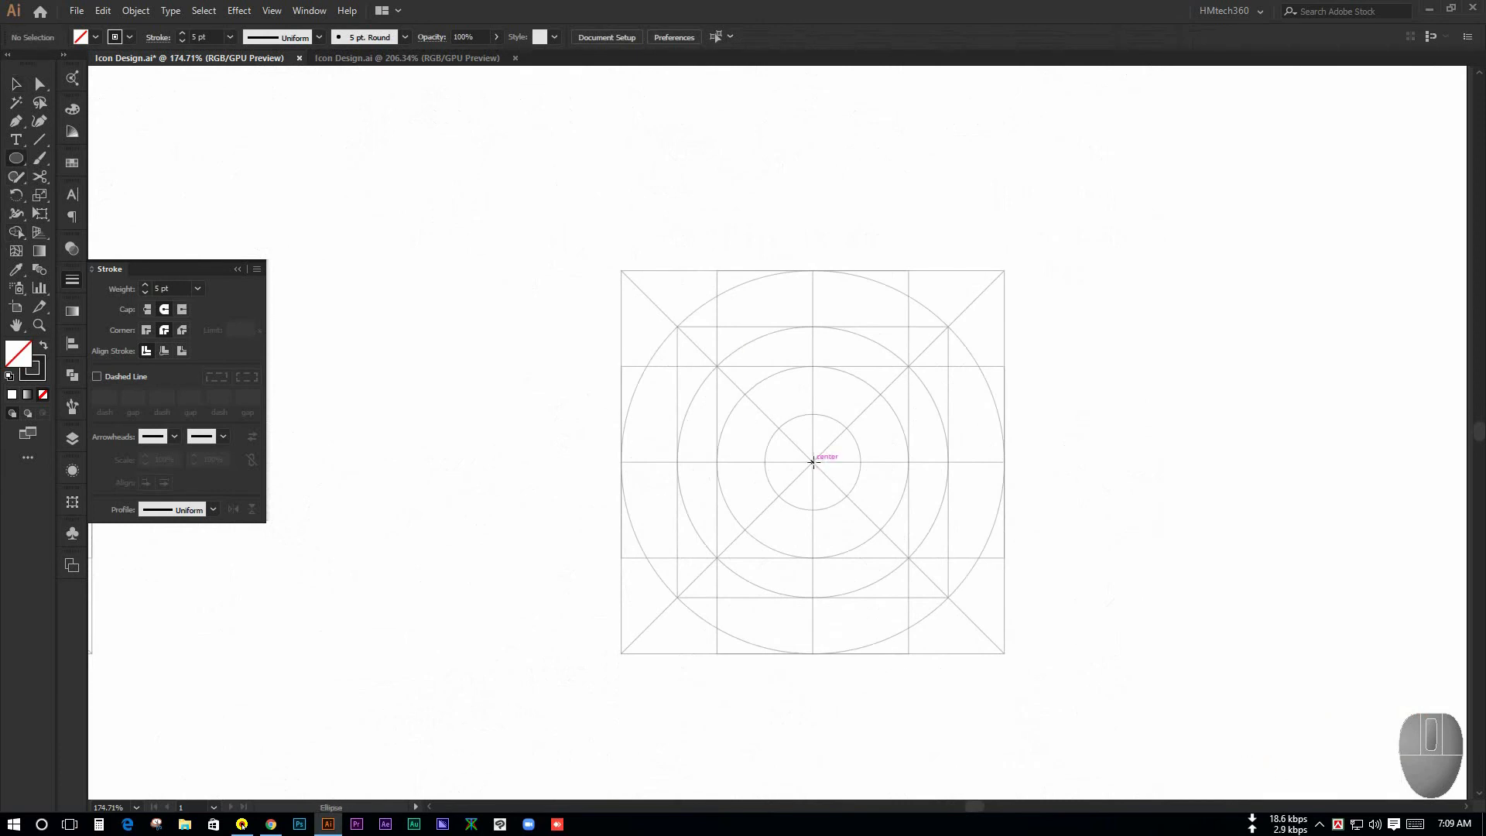
{"action": "left_click_drag", "start_coordinate": [812, 462], "coordinate": [883, 597]}
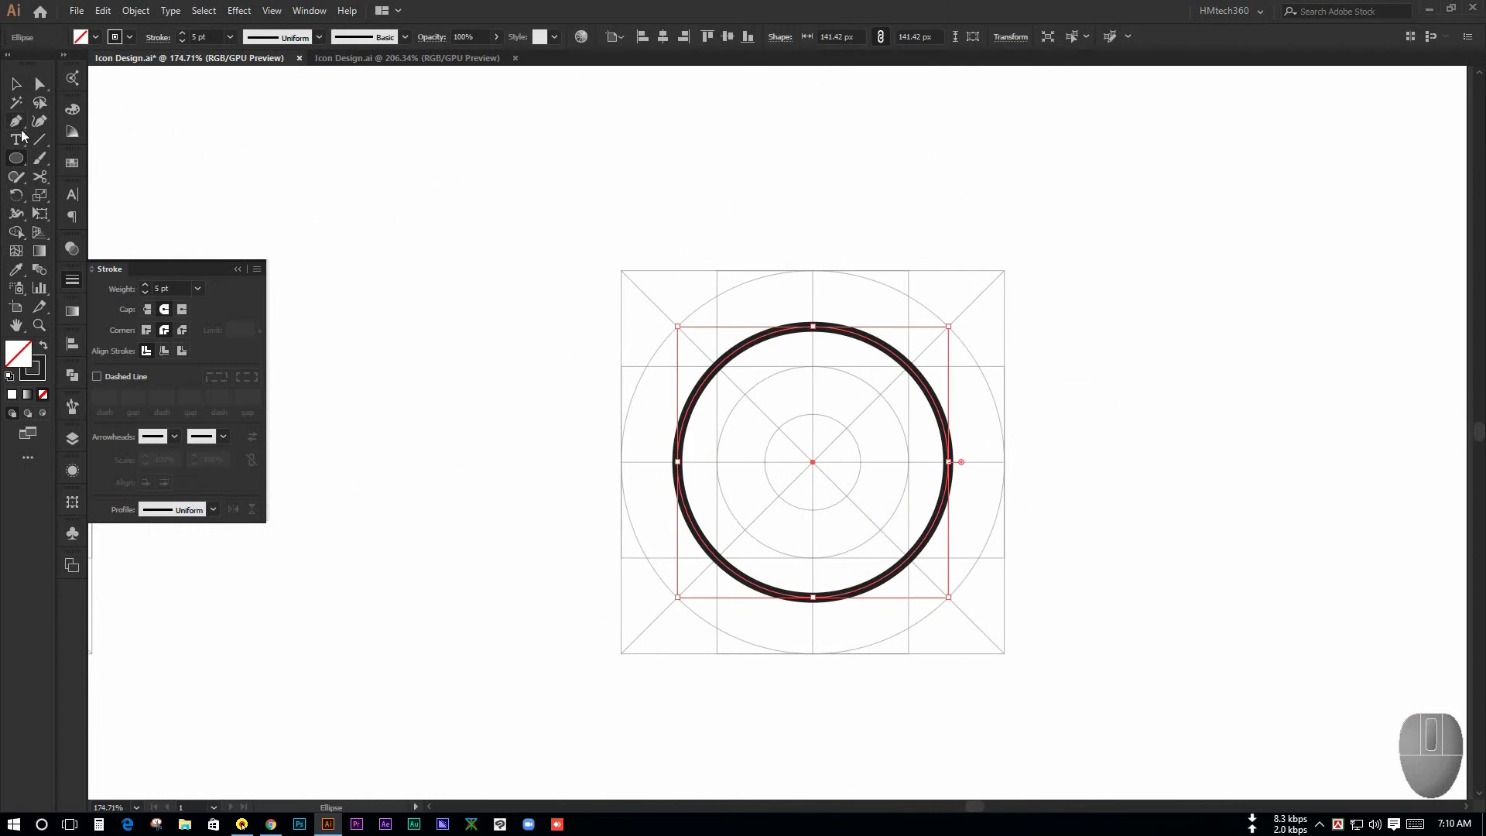
Draw a wavy Curvature path about 200 px wide from the grid's upper left edge through its centre to the right edge's midpoint
{"action": "left_click", "coordinate": [39, 122]}
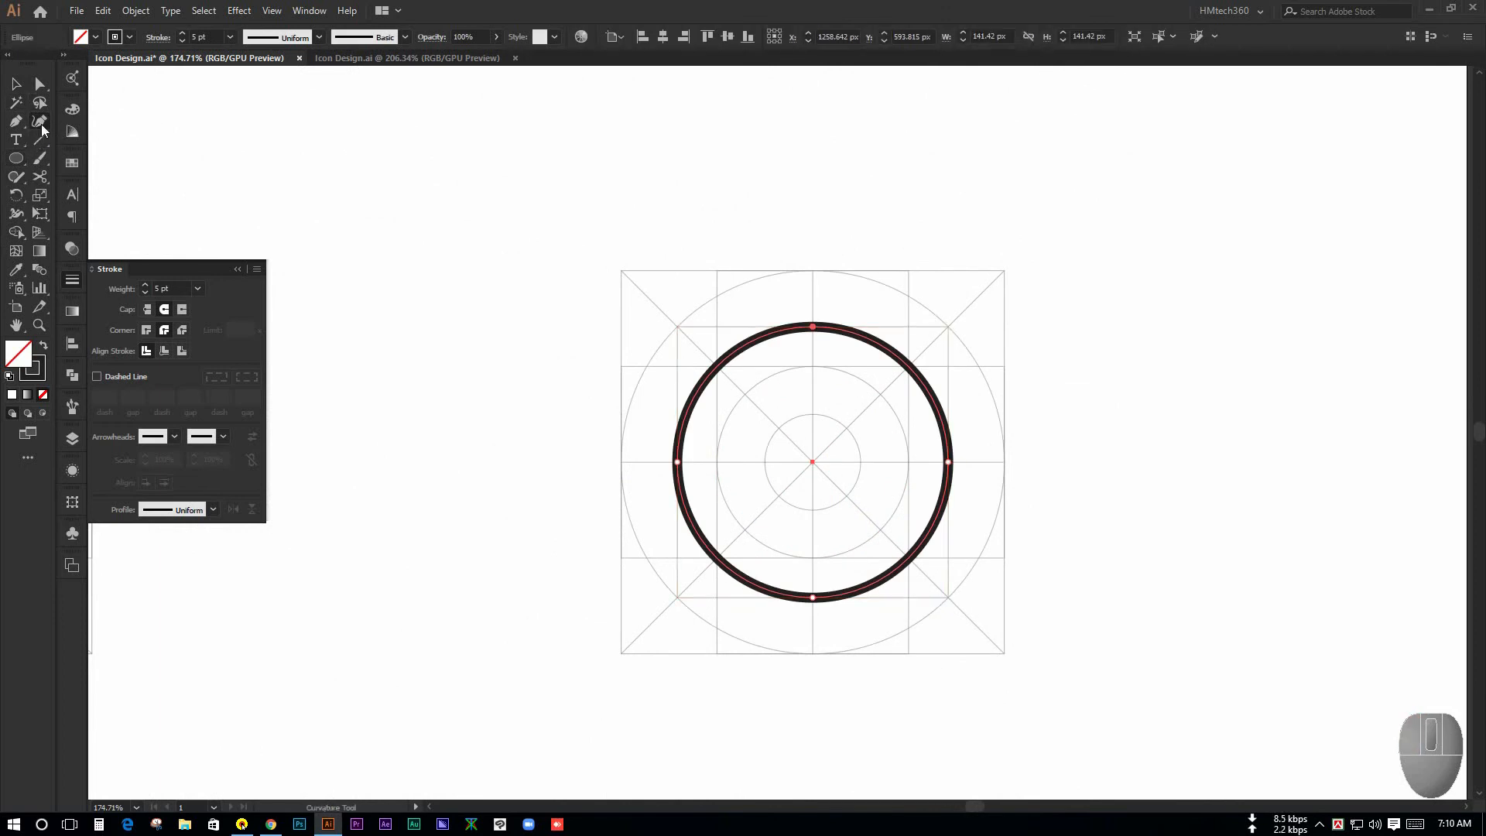
{"action": "key", "text": "v"}
{"action": "left_click", "coordinate": [39, 123]}
{"action": "left_click", "coordinate": [622, 365]}
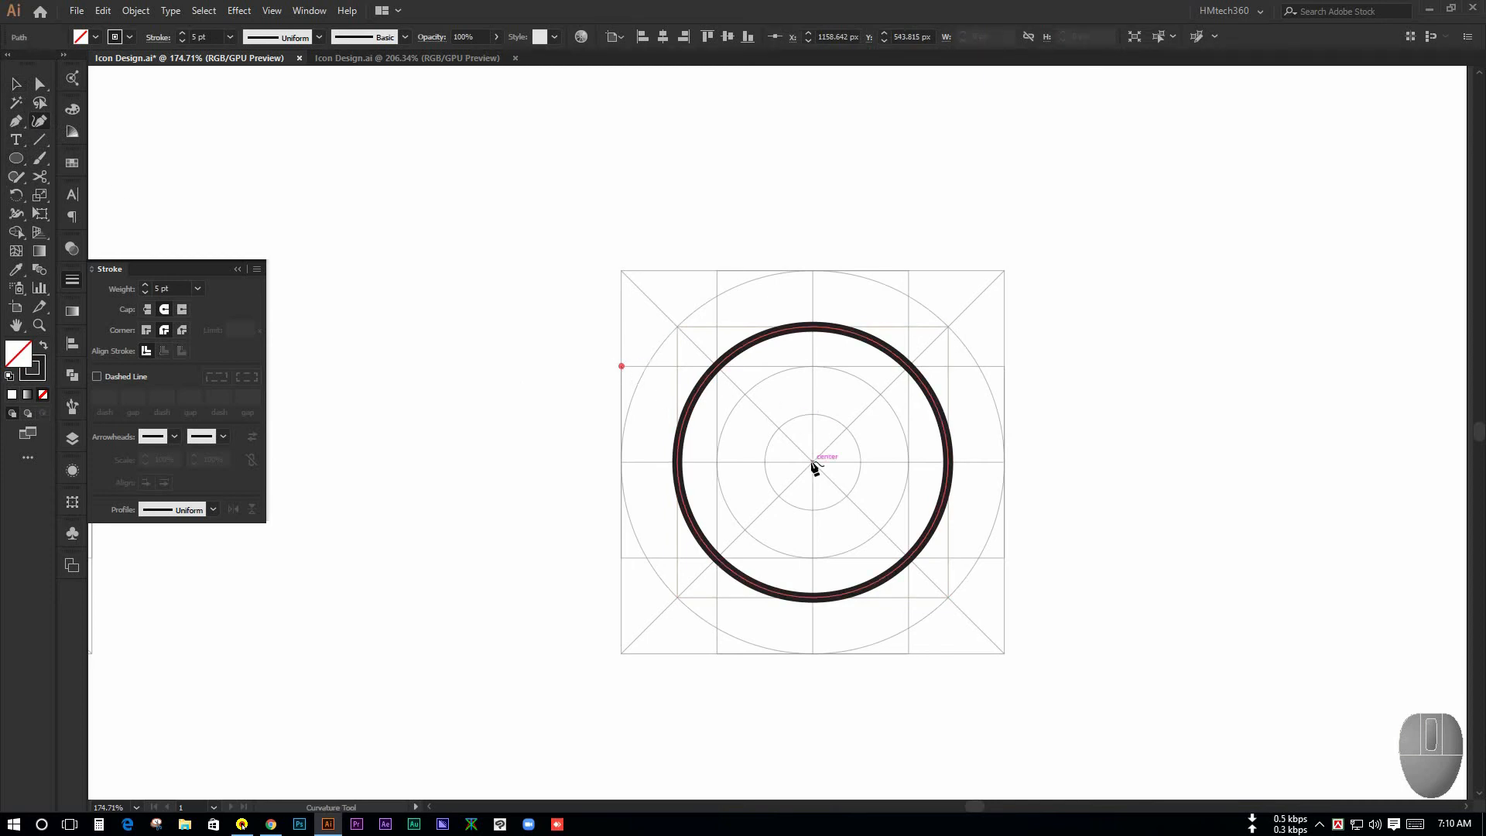
{"action": "left_click", "coordinate": [813, 462]}
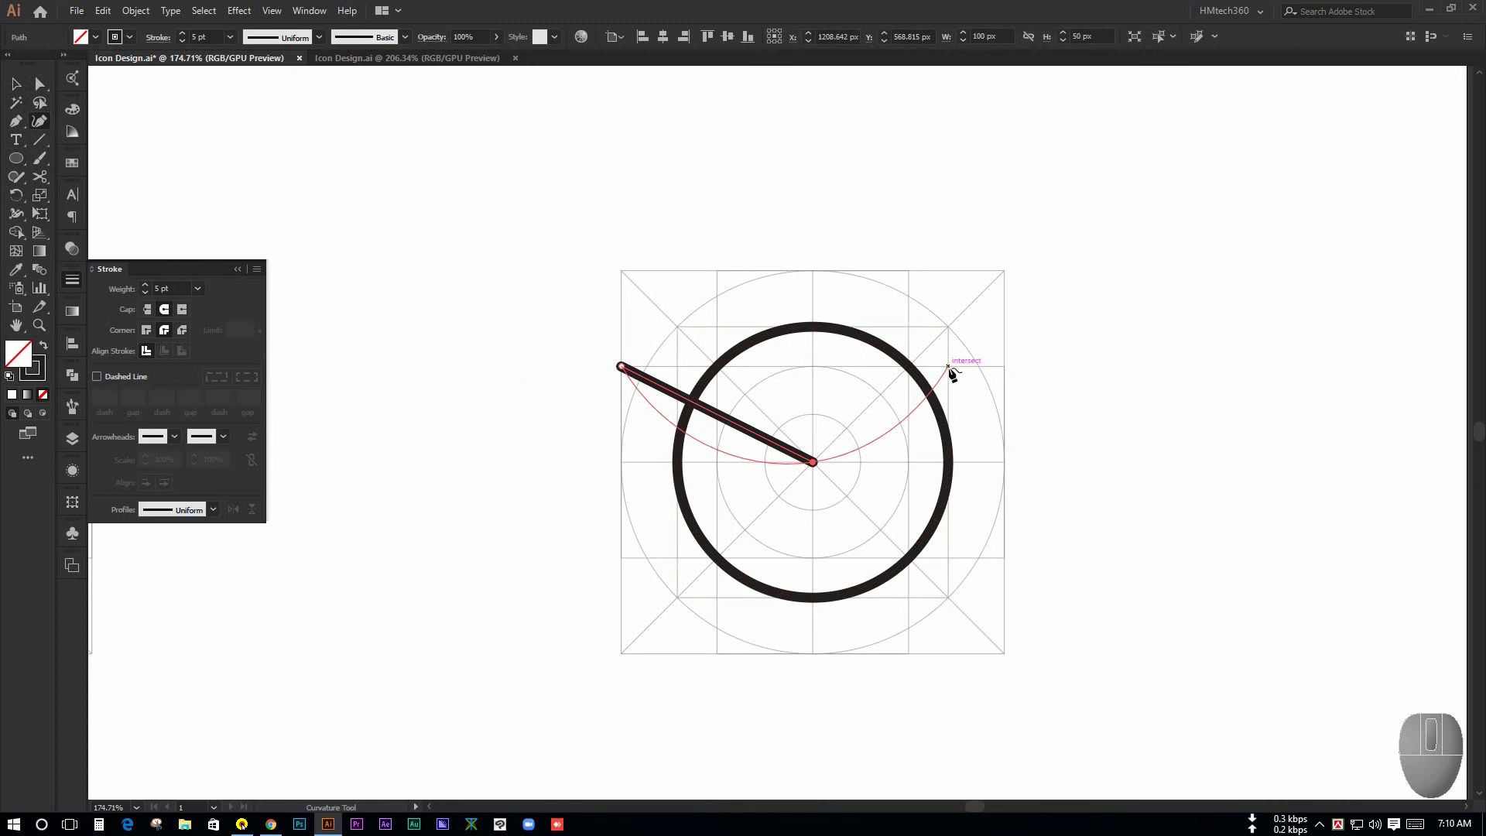
{"action": "left_click", "coordinate": [948, 366]}
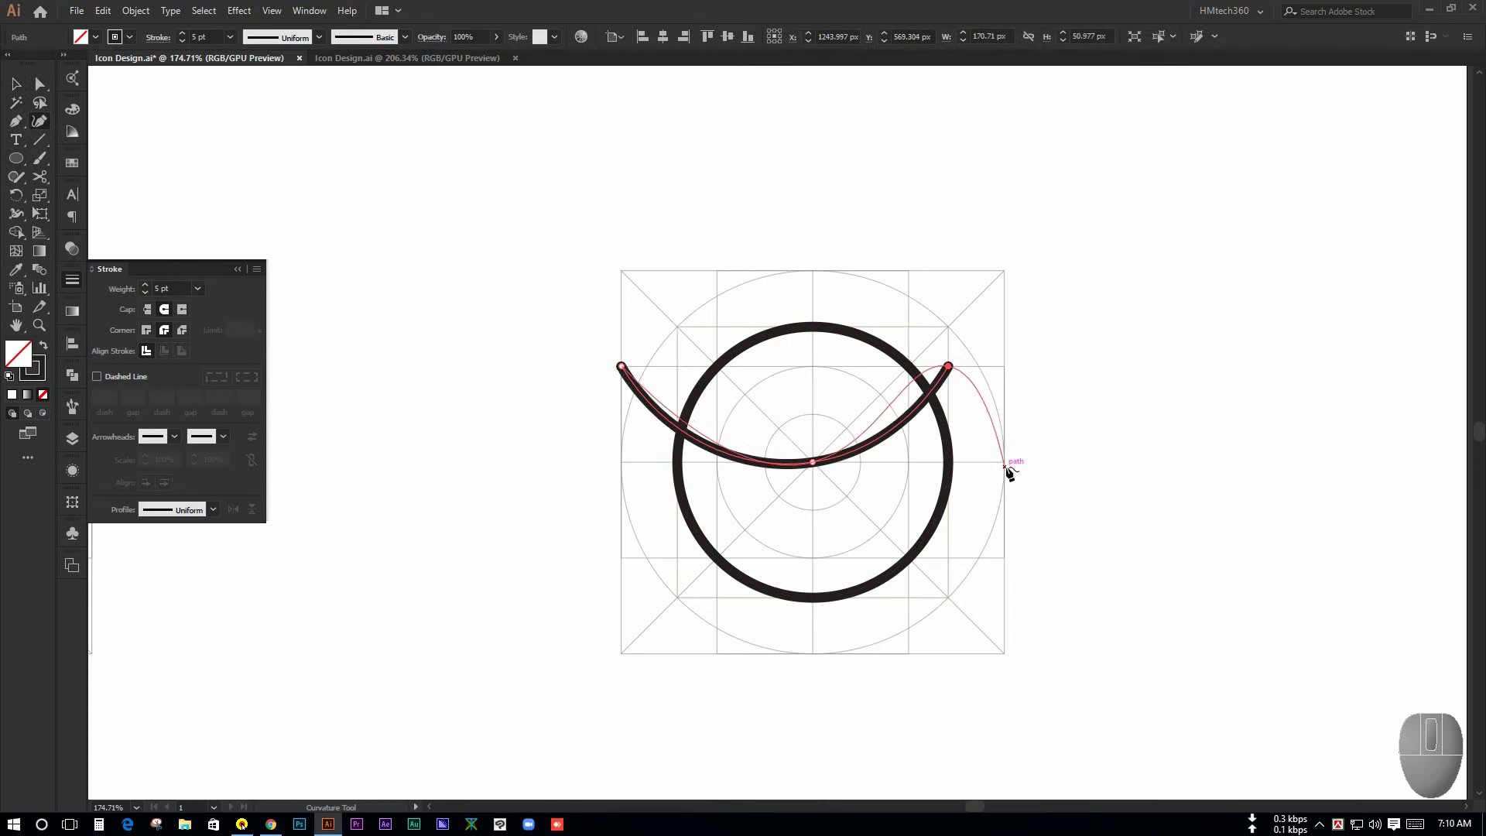
{"action": "left_click", "coordinate": [1004, 464]}
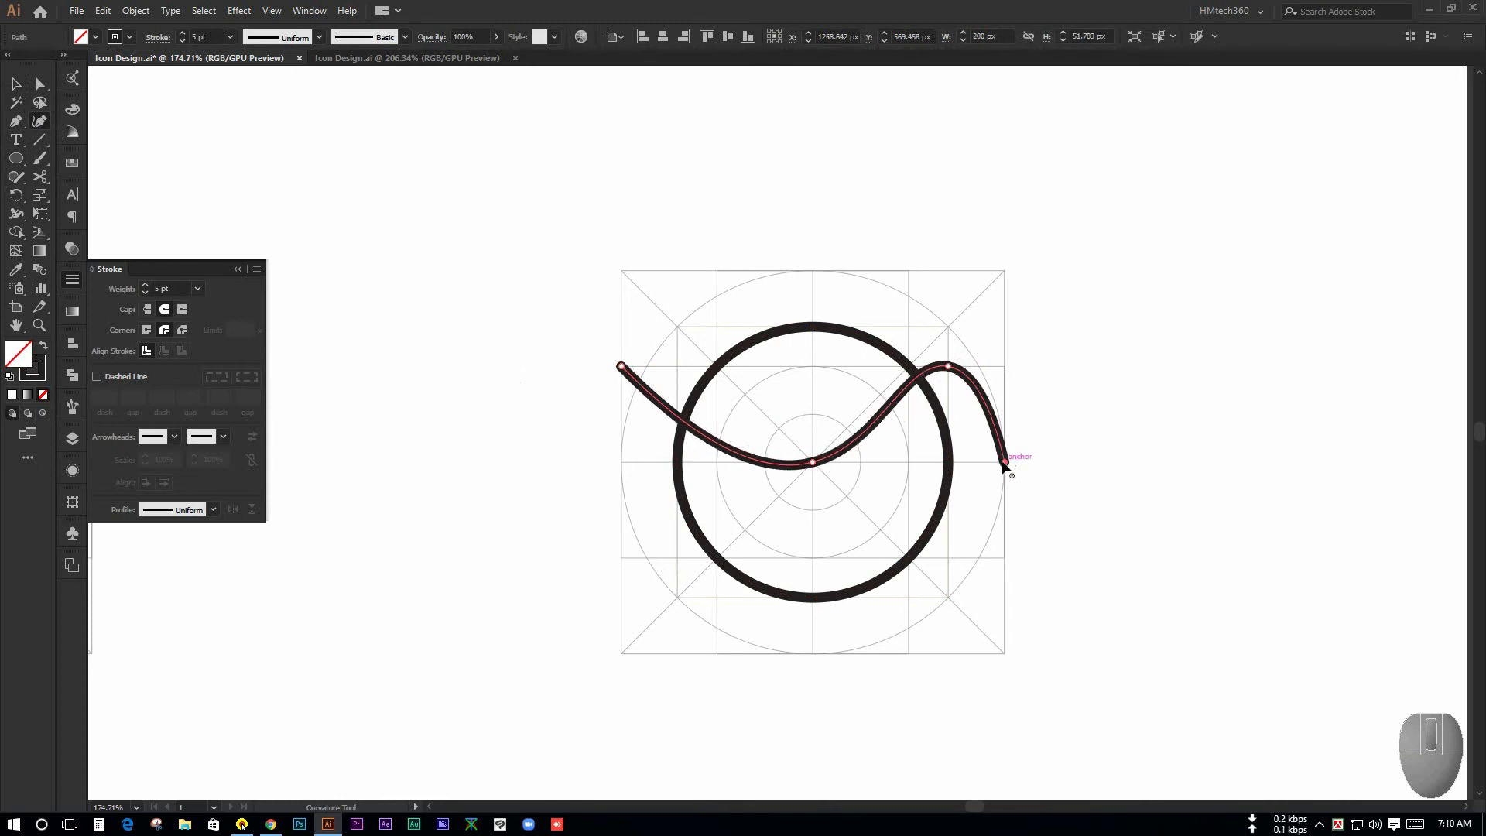
Trim the wavy path's two ends outside the circle with Shape Builder
{"action": "left_click", "coordinate": [17, 84]}
{"action": "left_click_drag", "start_coordinate": [564, 228], "coordinate": [981, 586]}
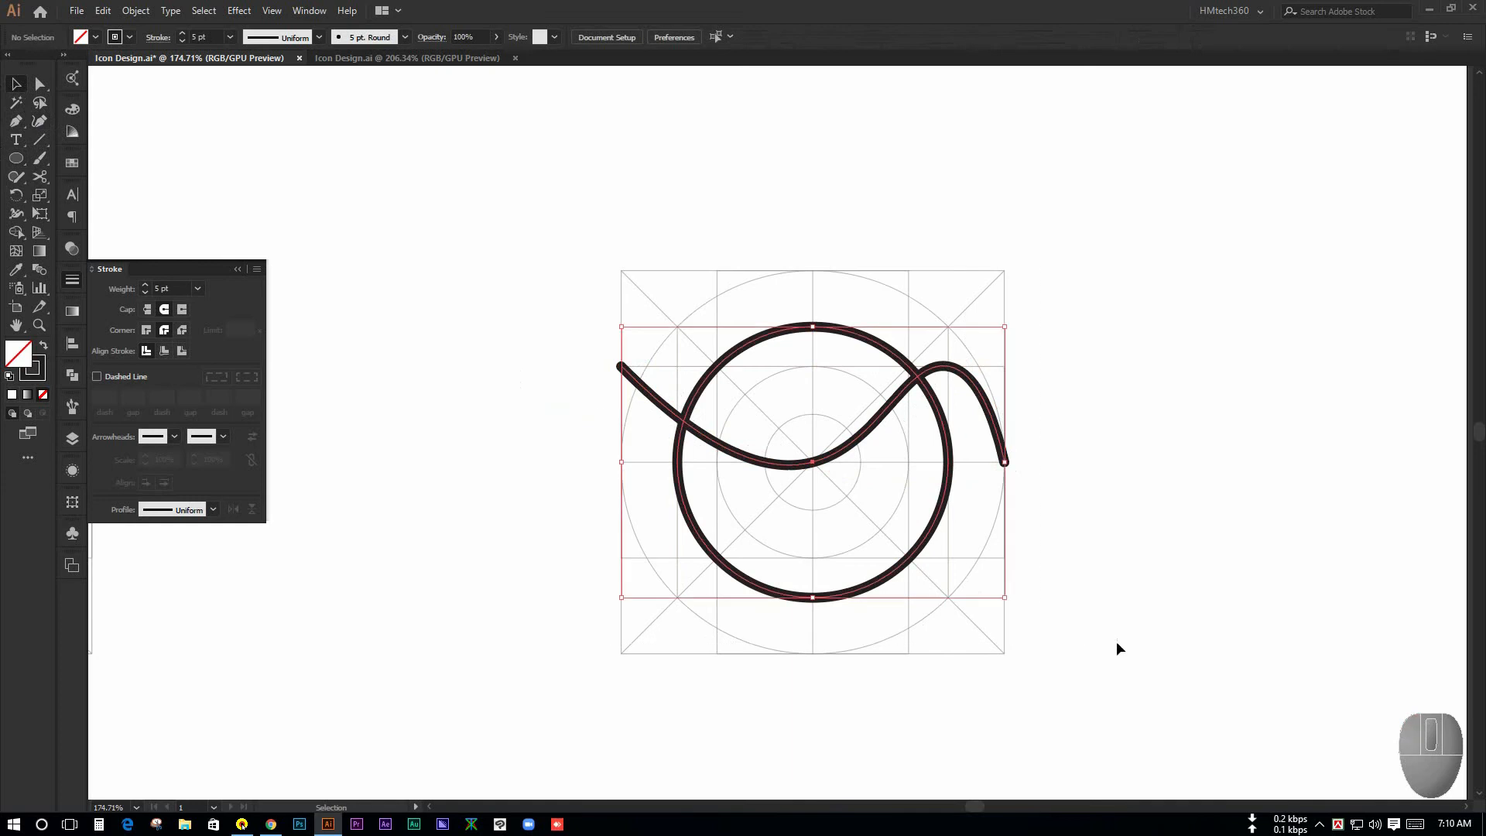
{"action": "left_click", "coordinate": [20, 233]}
{"action": "left_click_drag", "start_coordinate": [633, 357], "coordinate": [616, 426], "text": "alt"}
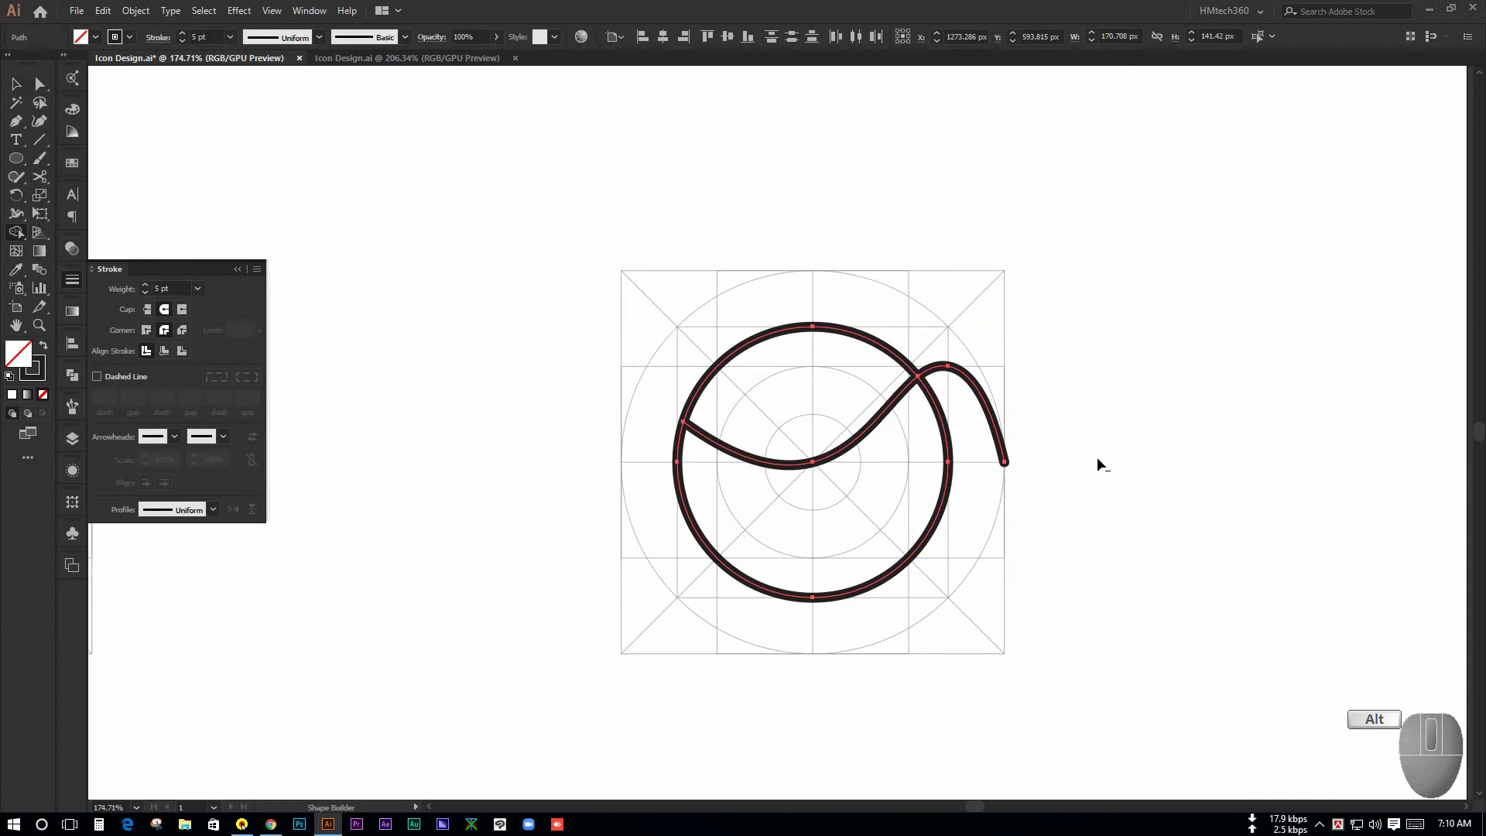
{"action": "mouse_move", "coordinate": [1022, 426]}
{"action": "left_mouse_down", "text": "alt"}
{"action": "mouse_move", "coordinate": [1002, 385]}
{"action": "mouse_move", "coordinate": [976, 449]}
{"action": "left_mouse_up", "text": "alt"}
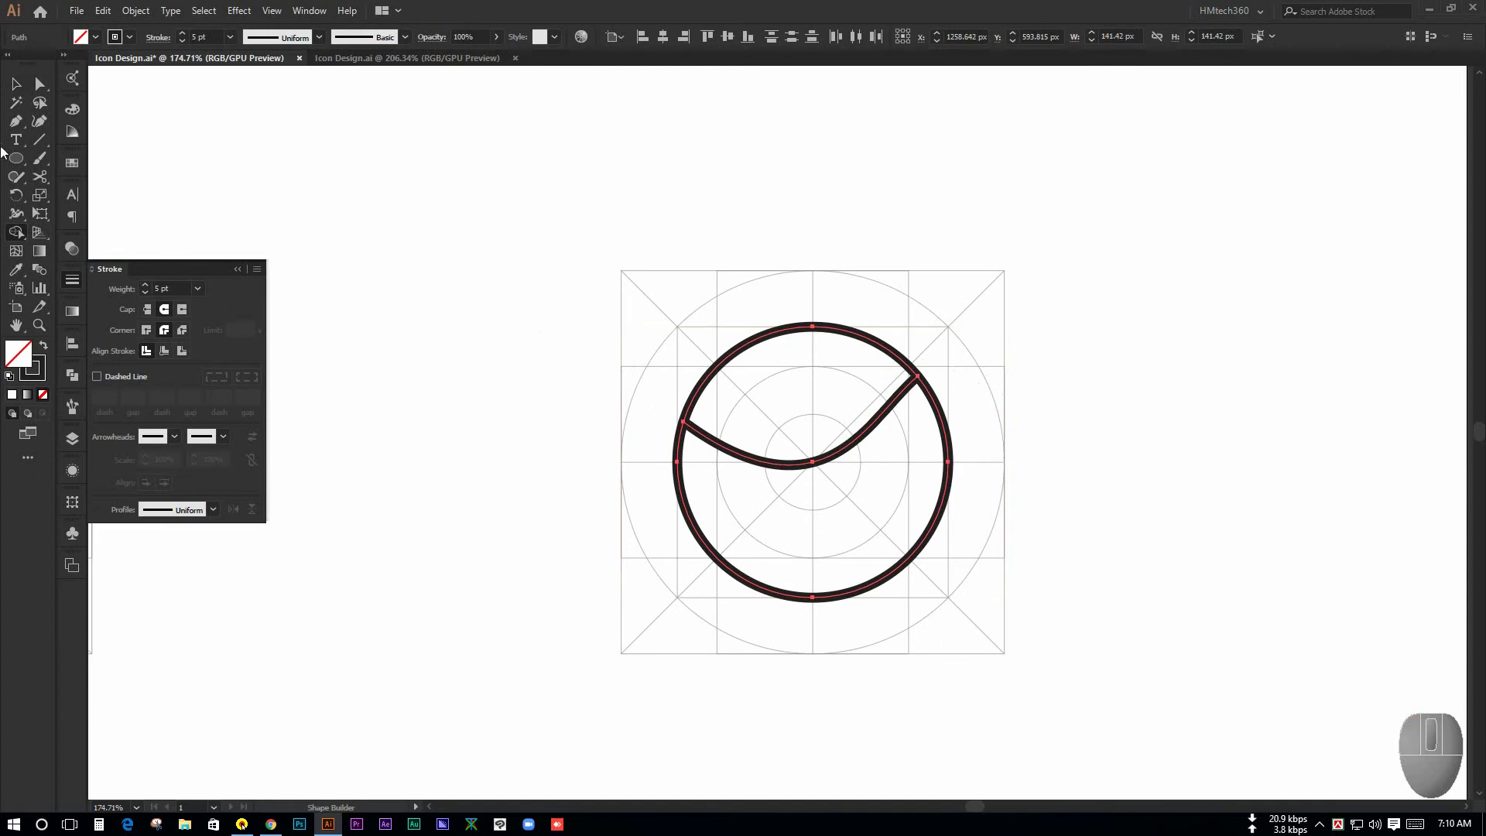
{"action": "left_click", "coordinate": [16, 83]}
{"action": "left_click", "coordinate": [411, 438]}
Draw a circle about 17 px in diameter where the upper-left diagonal crosses the second-smallest grid circle
{"action": "left_click_drag", "start_coordinate": [558, 441], "coordinate": [623, 471], "text": "ctrl"}
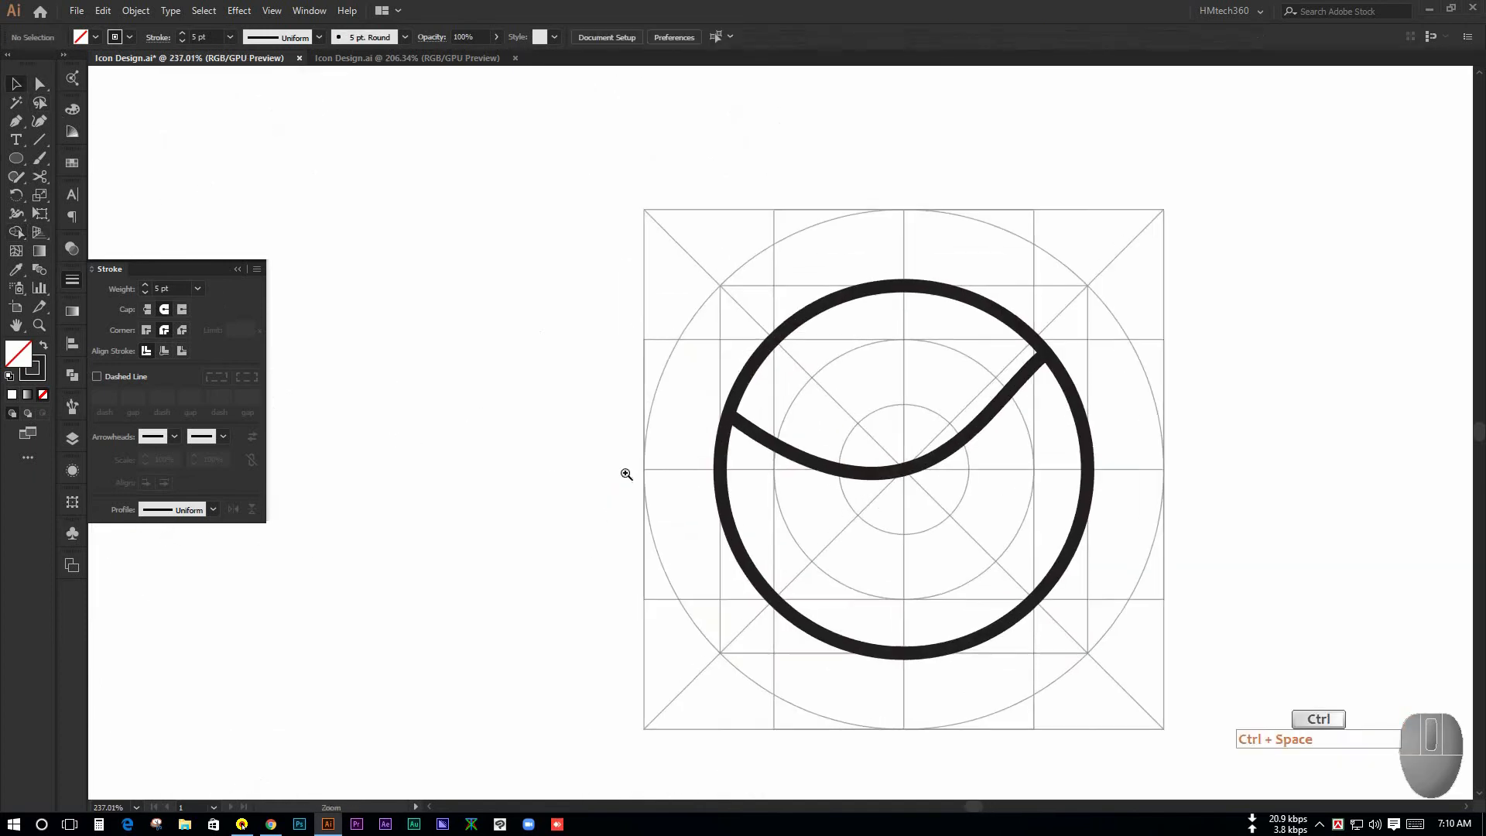
{"action": "left_click", "coordinate": [12, 159]}
{"action": "mouse_move", "coordinate": [812, 378]}
{"action": "left_mouse_down", "text": "alt+shift"}
{"action": "mouse_move", "coordinate": [838, 385]}
{"action": "mouse_move", "coordinate": [833, 398]}
{"action": "left_mouse_up", "text": "alt+shift"}
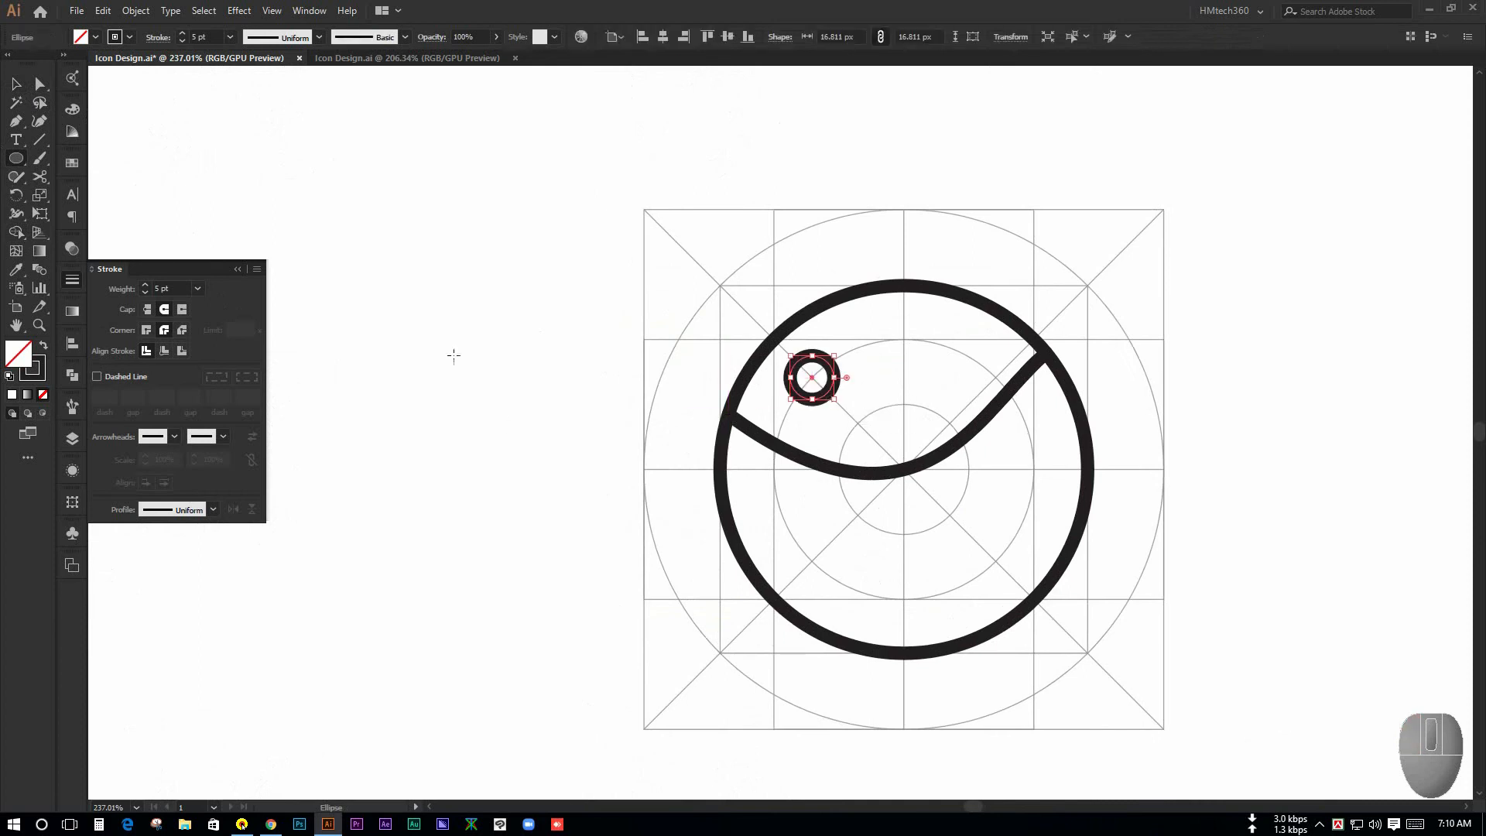
Move the large circle's bottom anchor up to the foot of the second-smallest grid circle, flattening its base
{"action": "left_click_drag", "start_coordinate": [752, 218], "coordinate": [550, 514], "text": "ctrl"}
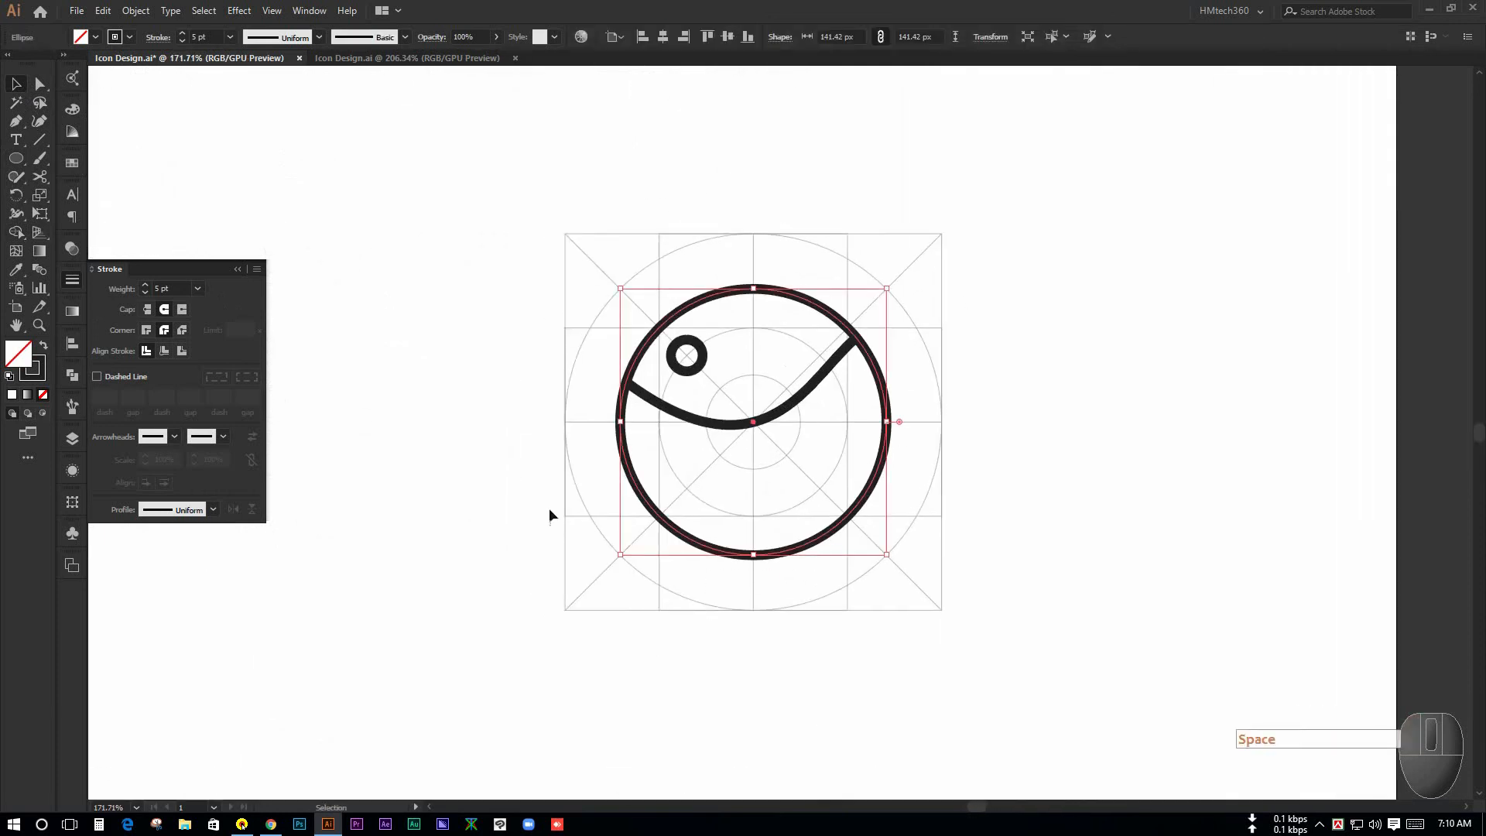
{"action": "left_click", "coordinate": [40, 84]}
{"action": "left_click", "coordinate": [647, 623]}
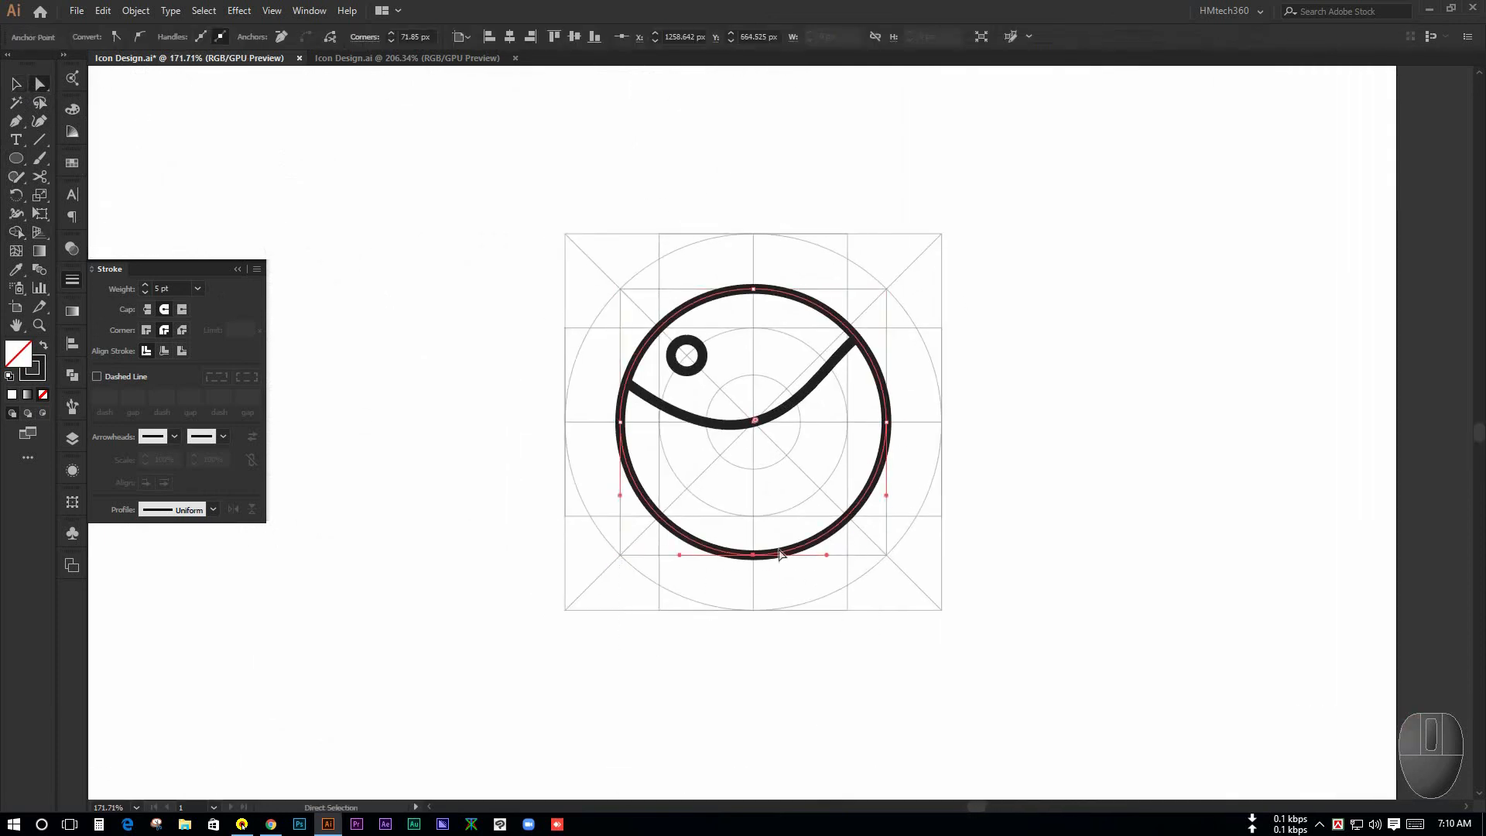
{"action": "left_click", "coordinate": [752, 555]}
{"action": "left_click_drag", "start_coordinate": [753, 555], "coordinate": [751, 515]}
{"action": "left_click", "coordinate": [745, 569]}
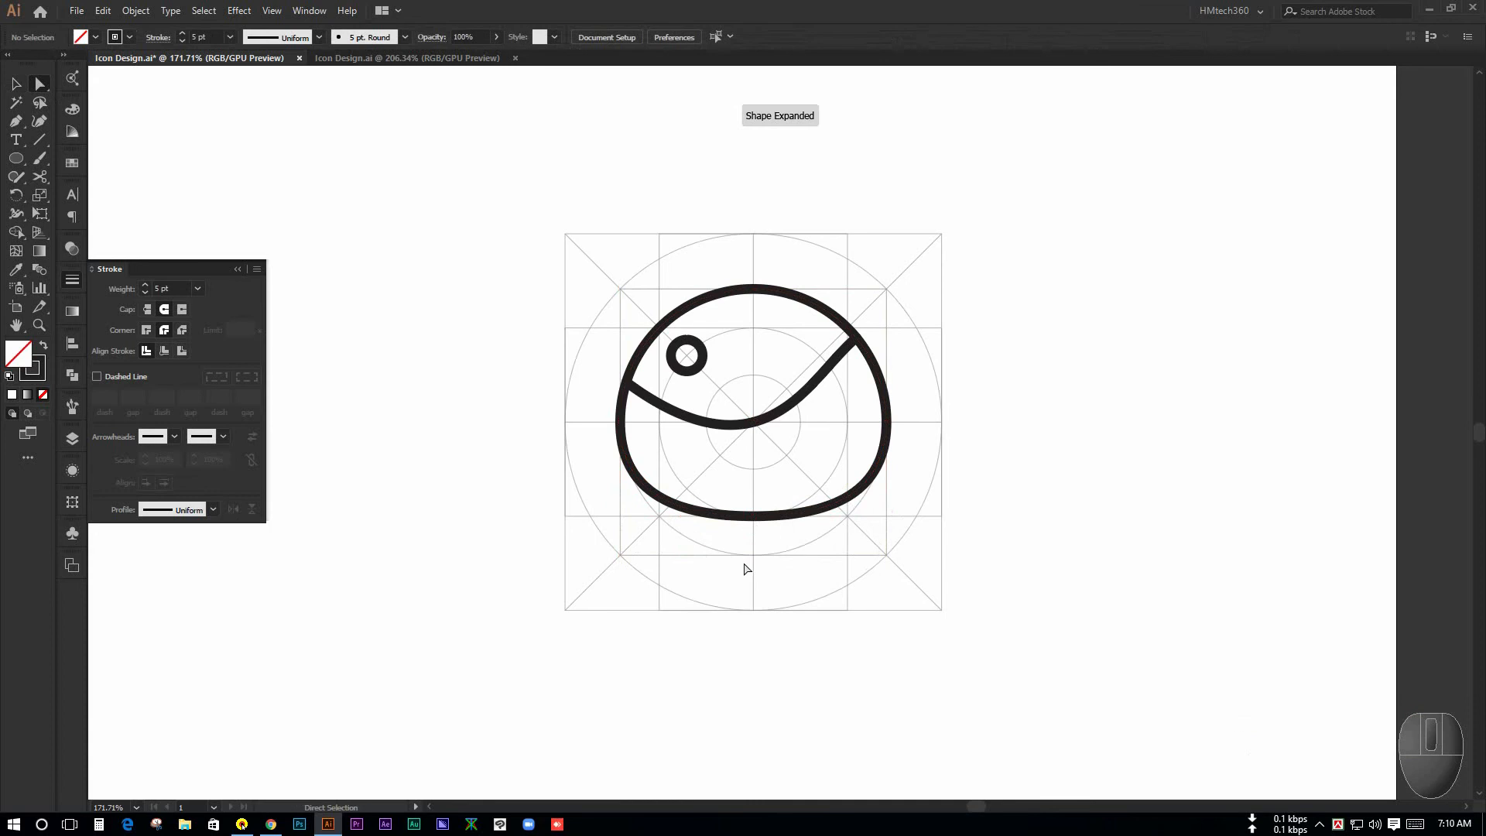
{"action": "left_click", "coordinate": [744, 563]}
{"action": "left_click", "coordinate": [744, 563]}
{"action": "left_click_drag", "start_coordinate": [790, 562], "coordinate": [783, 563]}
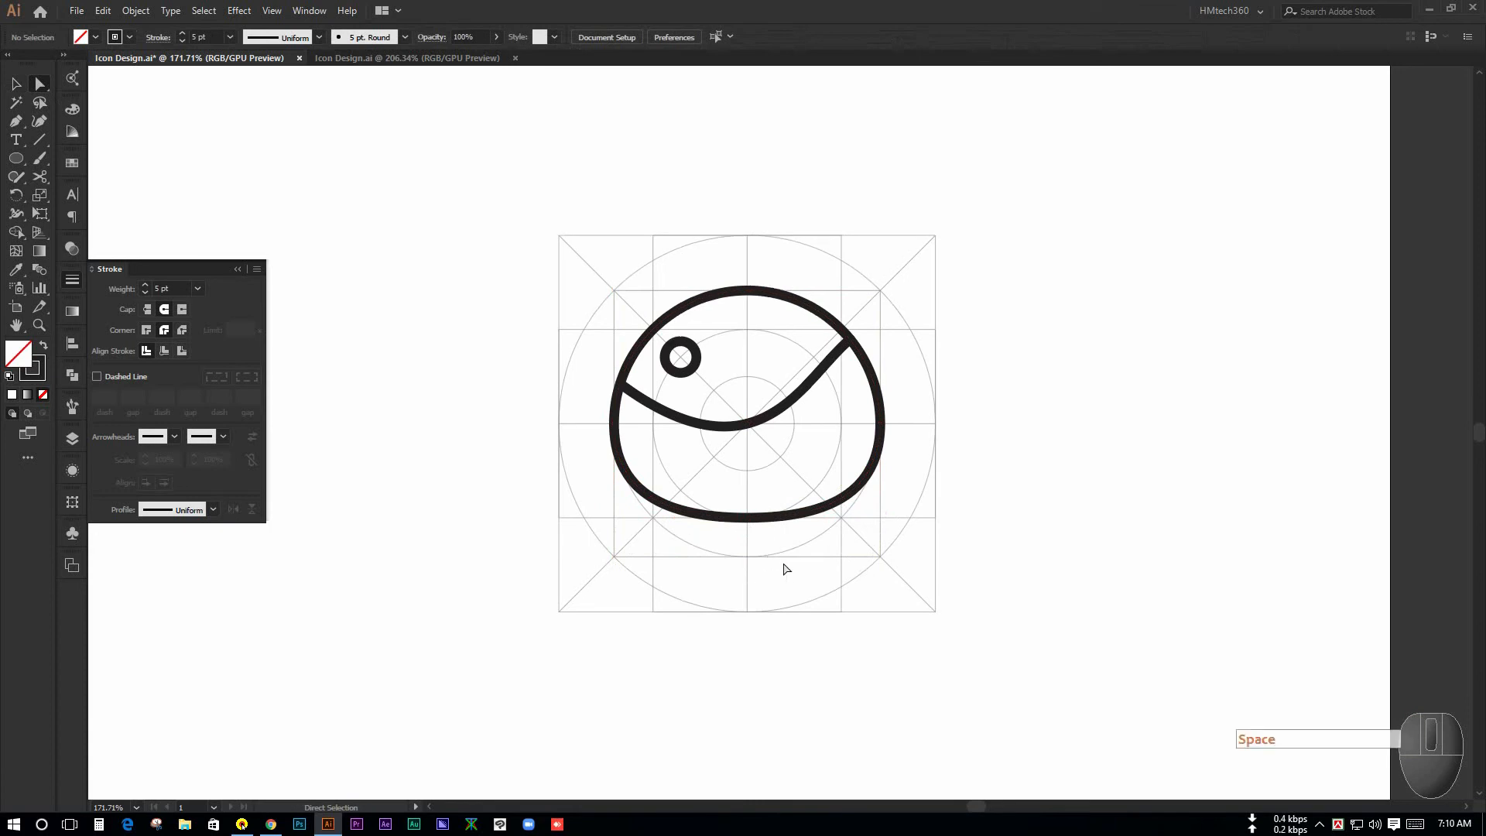
Stretch the whole picture icon downward to the foot of the second-largest grid circle
{"action": "key", "text": "v"}
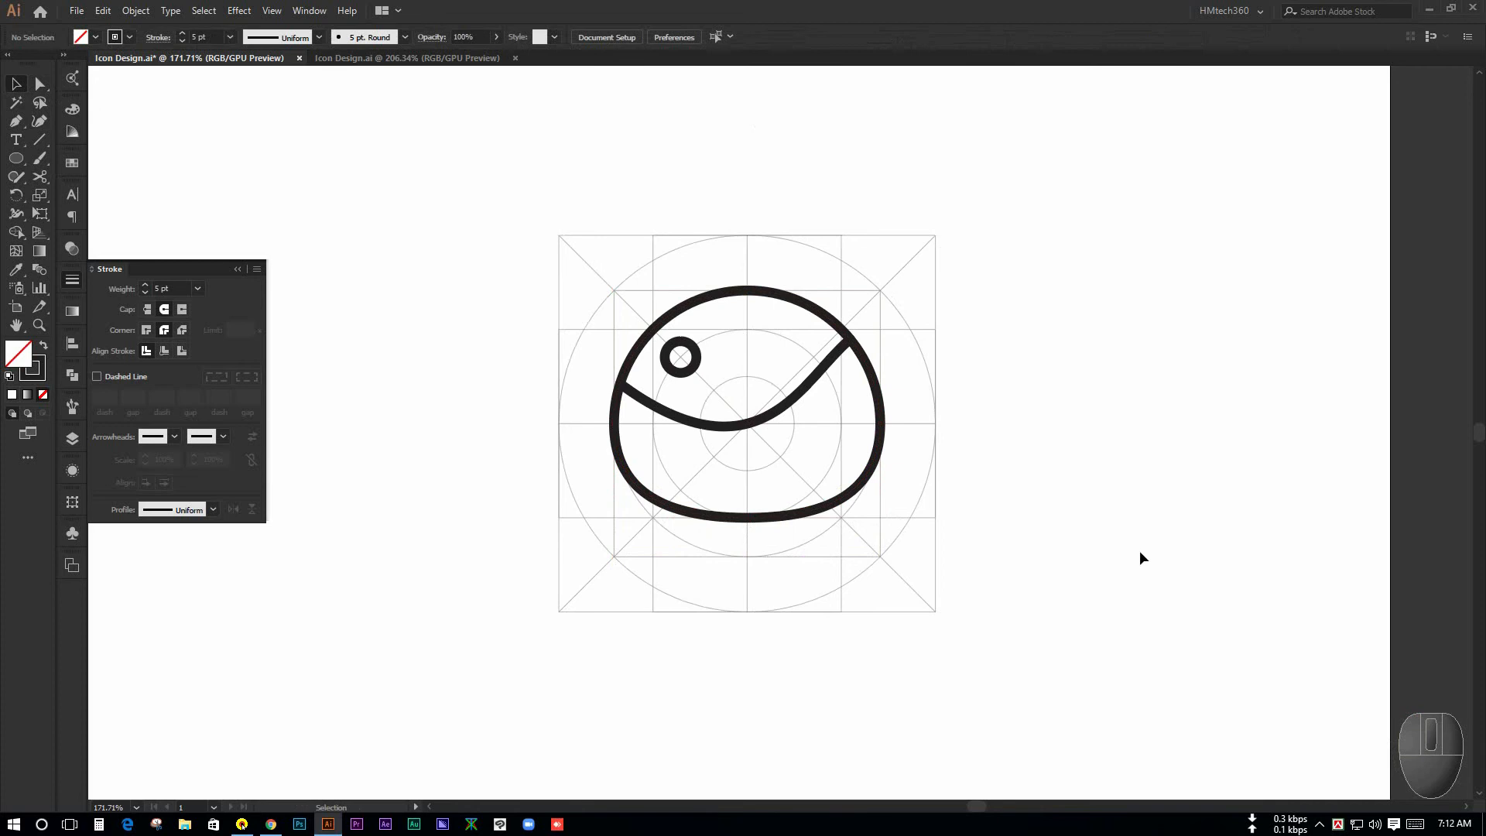
{"action": "left_click_drag", "start_coordinate": [569, 234], "coordinate": [1084, 580]}
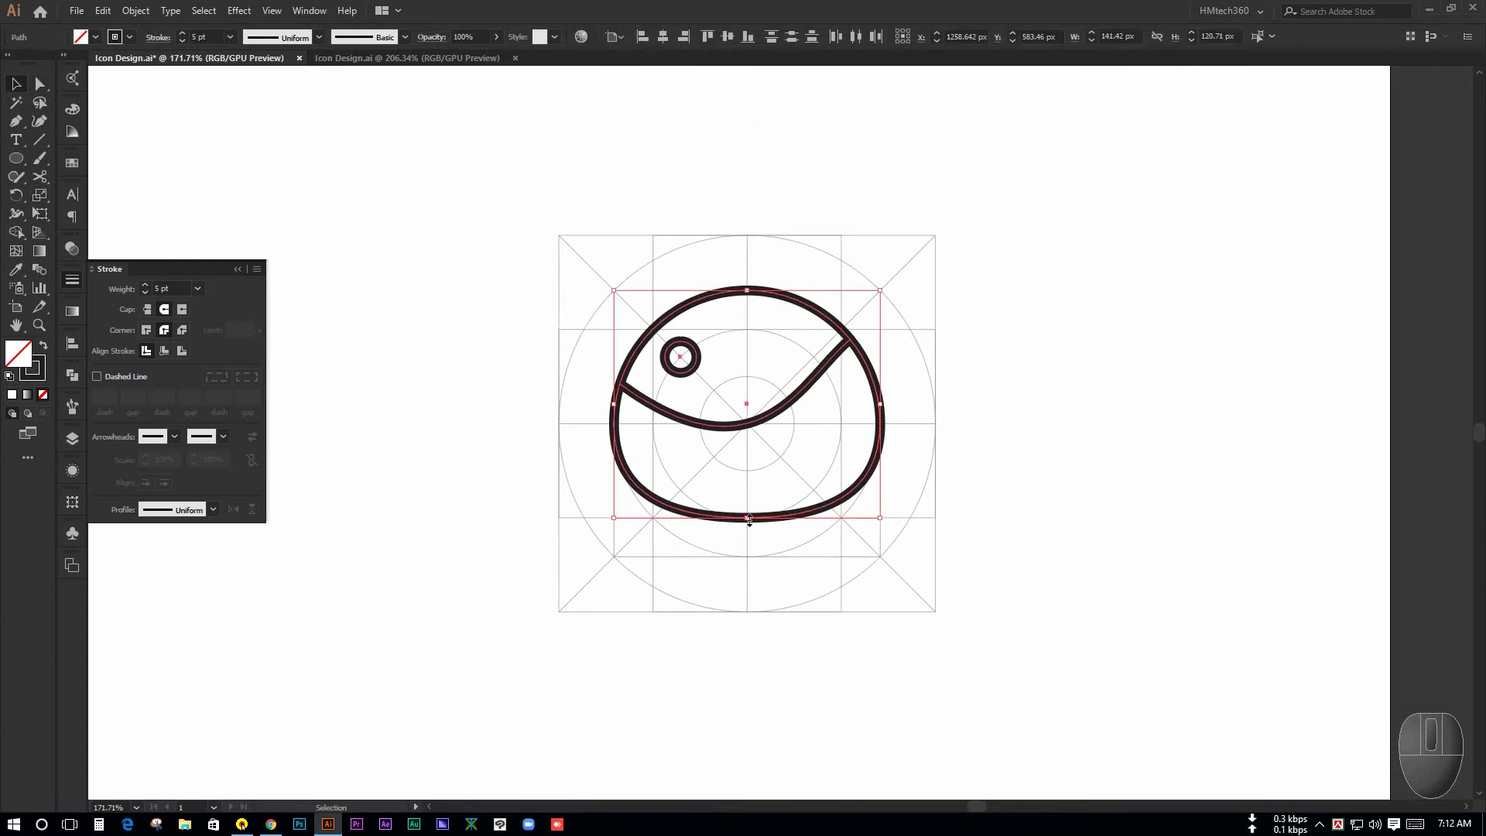
{"action": "left_click_drag", "start_coordinate": [749, 519], "coordinate": [748, 557]}
{"action": "left_click", "coordinate": [780, 616]}
{"action": "left_click_drag", "start_coordinate": [946, 615], "coordinate": [813, 524]}
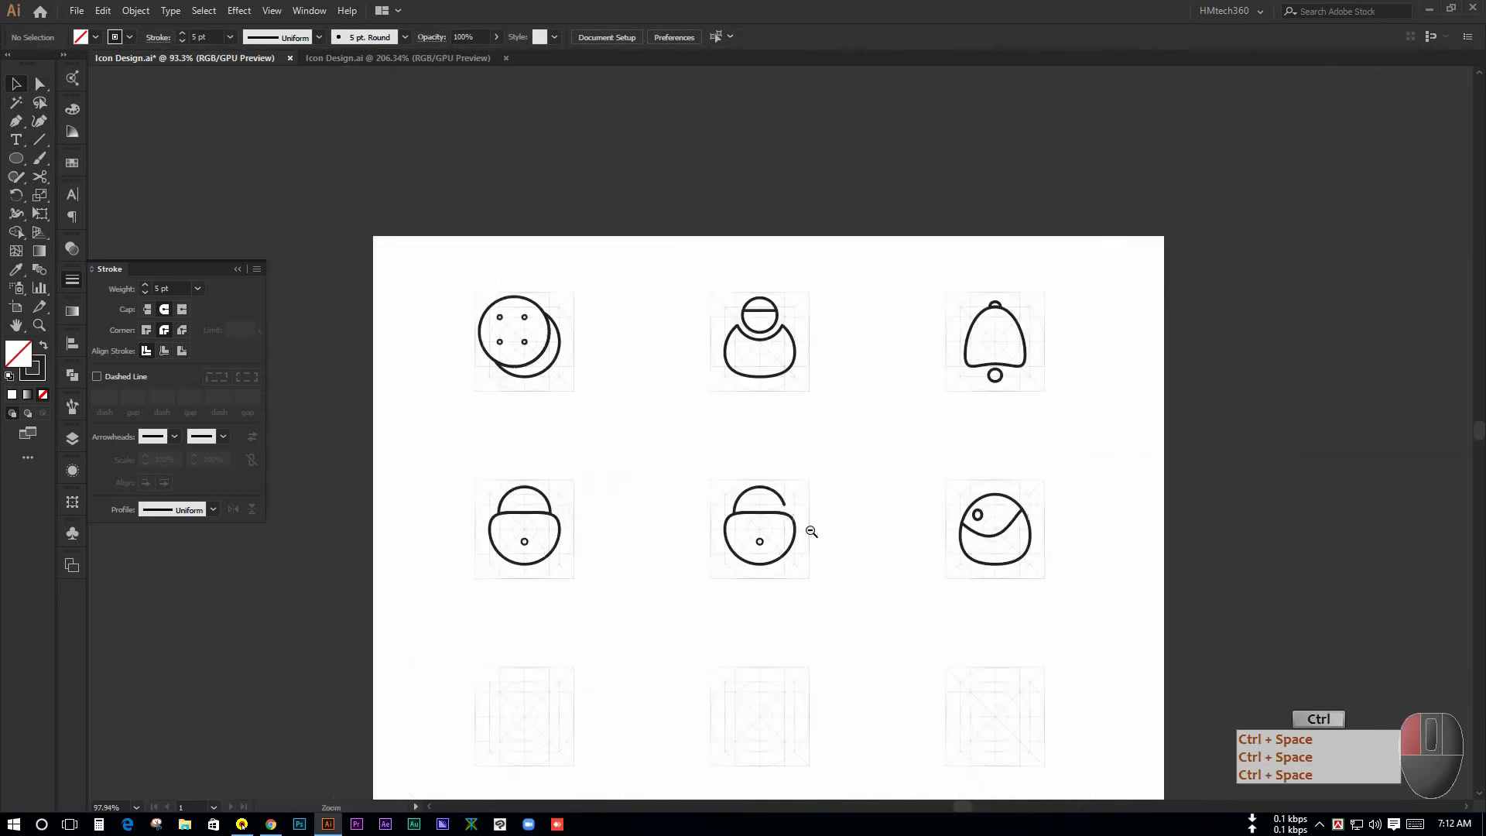
{"action": "left_click_drag", "start_coordinate": [882, 557], "coordinate": [880, 452]}
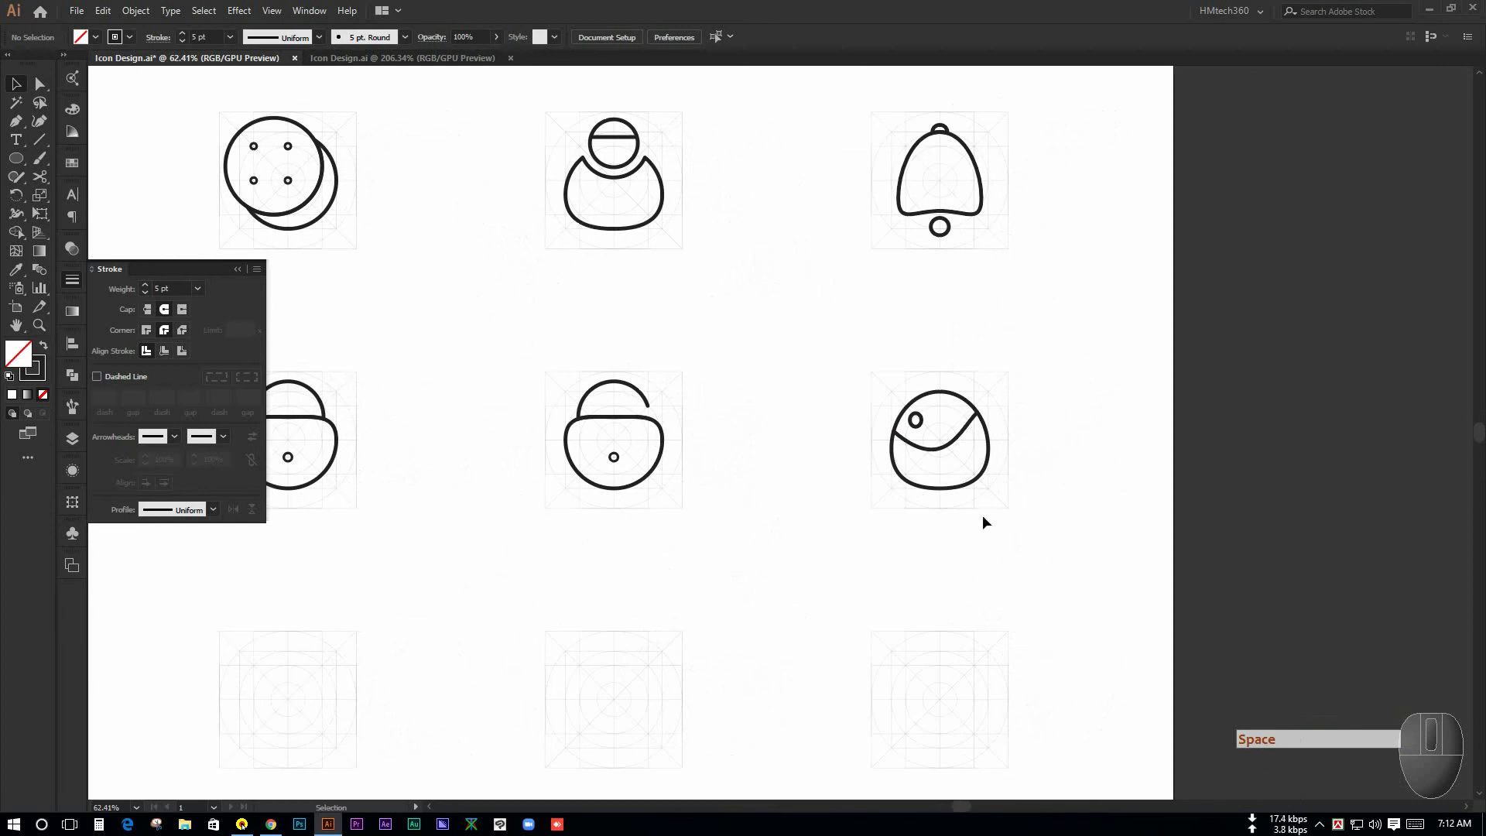
{"action": "left_click_drag", "start_coordinate": [965, 531], "coordinate": [782, 539]}
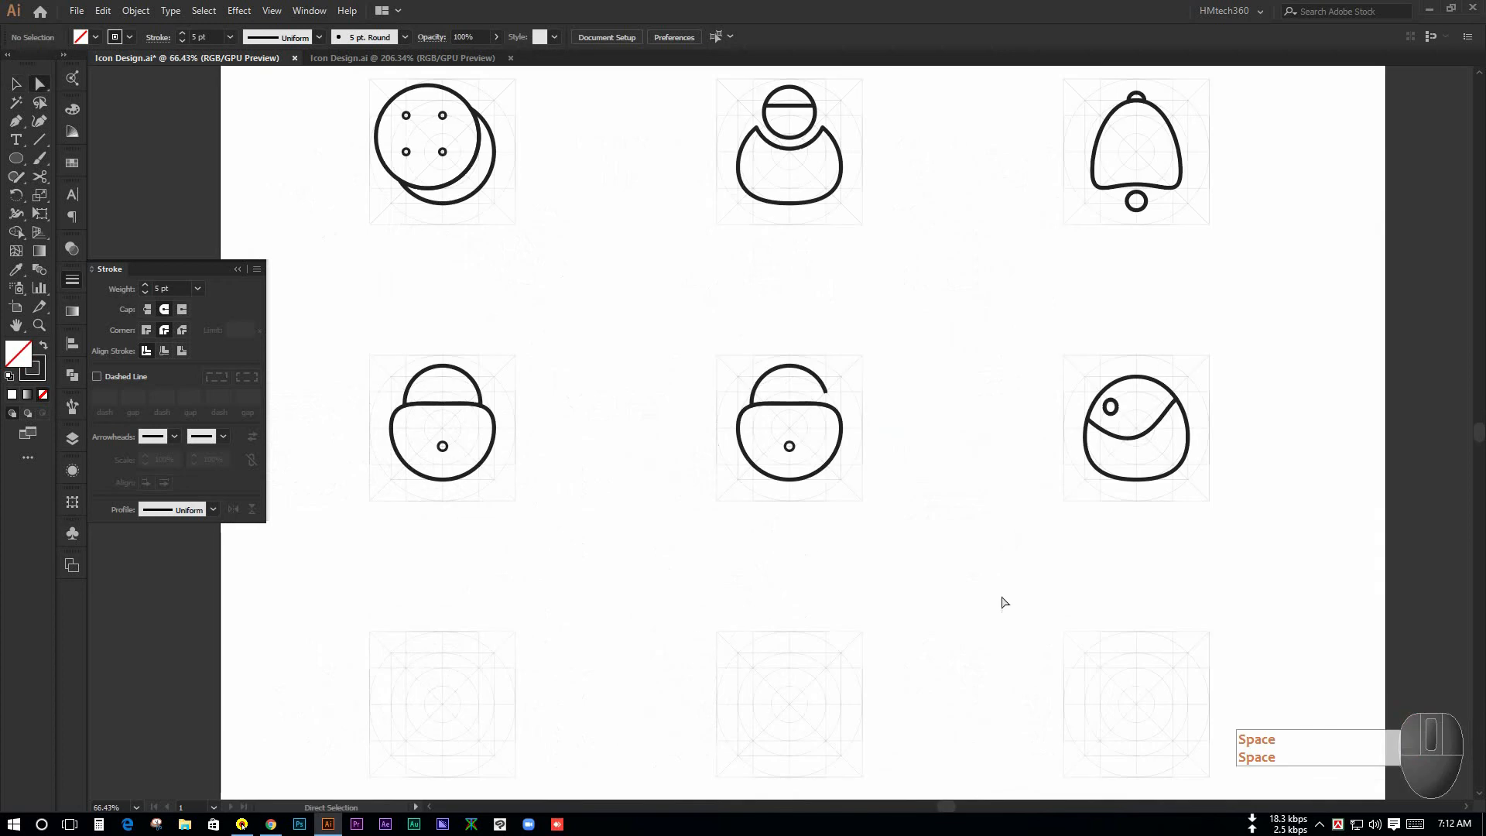
{"action": "left_click_drag", "start_coordinate": [1044, 548], "coordinate": [726, 604]}
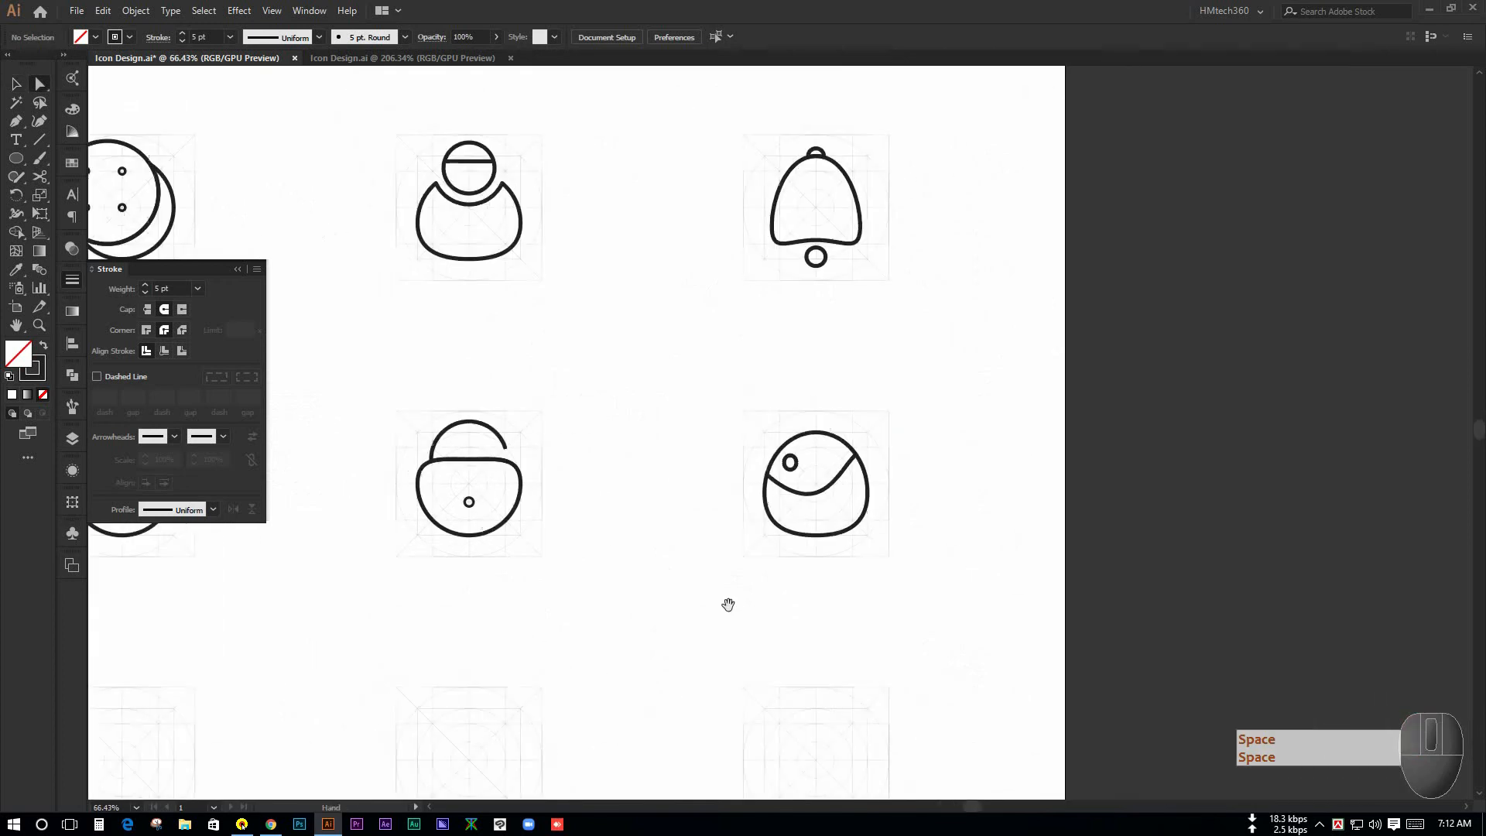
Reshape the picture icon's wavy line into two dips by raising its middle anchor near the grid centre and pulling the right end's handle leftward
{"action": "left_click_drag", "start_coordinate": [758, 548], "coordinate": [953, 672]}
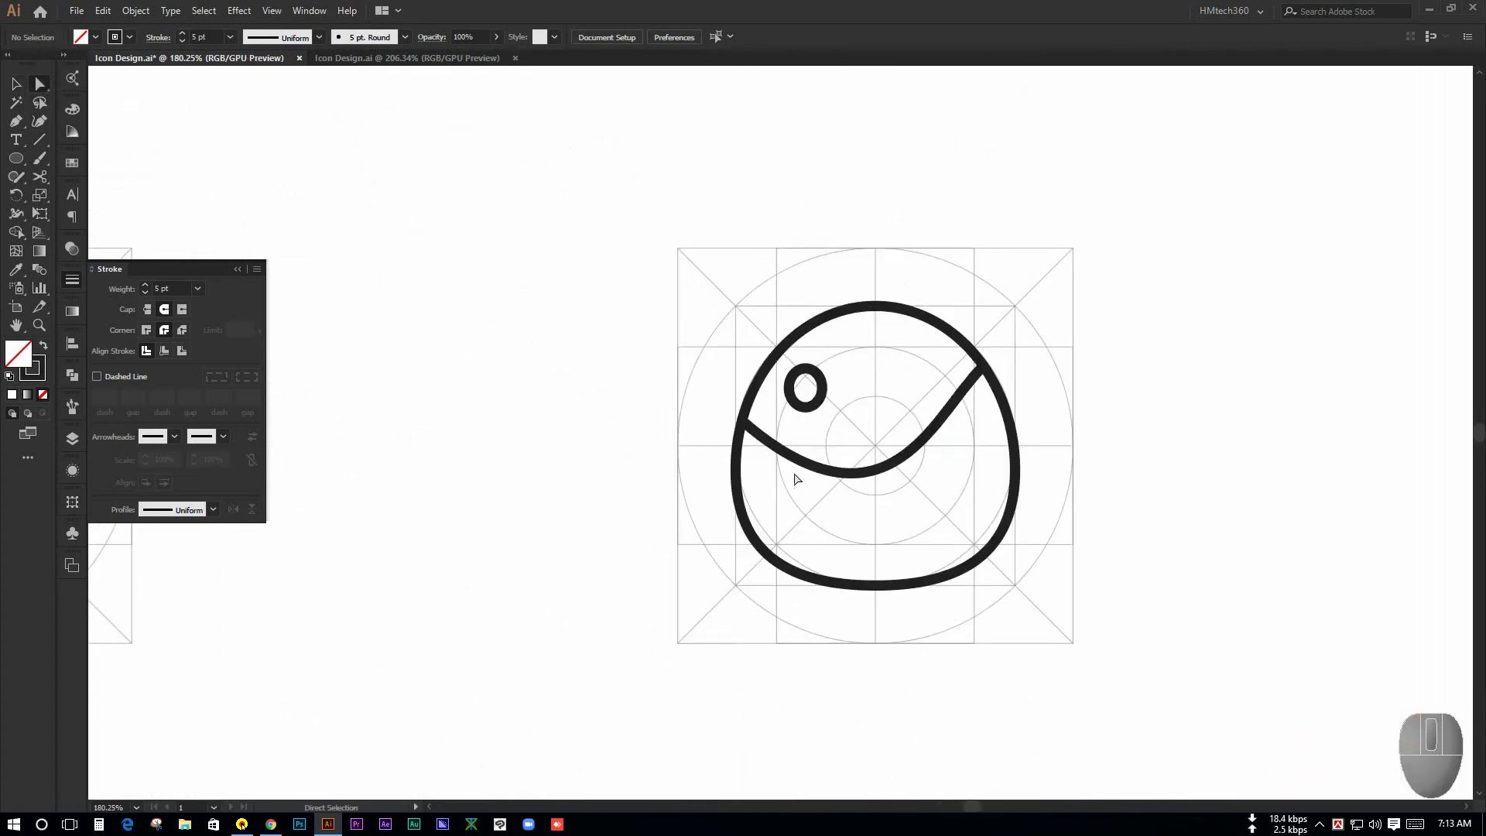
{"action": "left_click", "coordinate": [894, 462]}
{"action": "left_click_drag", "start_coordinate": [891, 478], "coordinate": [958, 458]}
{"action": "key", "text": "ctrl+z"}
{"action": "left_click", "coordinate": [905, 499]}
{"action": "left_click", "coordinate": [878, 470]}
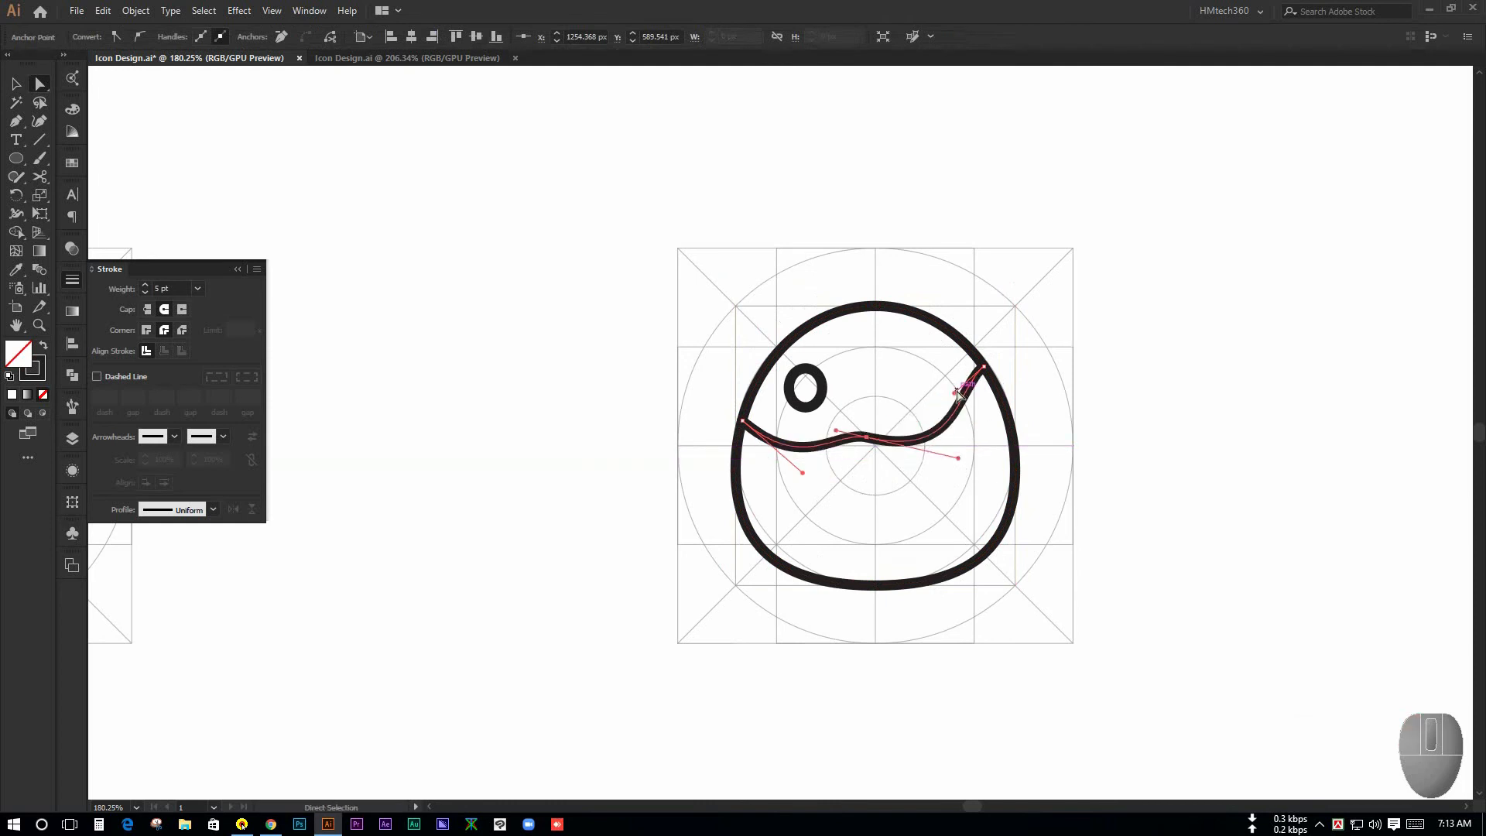
{"action": "left_click_drag", "start_coordinate": [958, 394], "coordinate": [943, 393]}
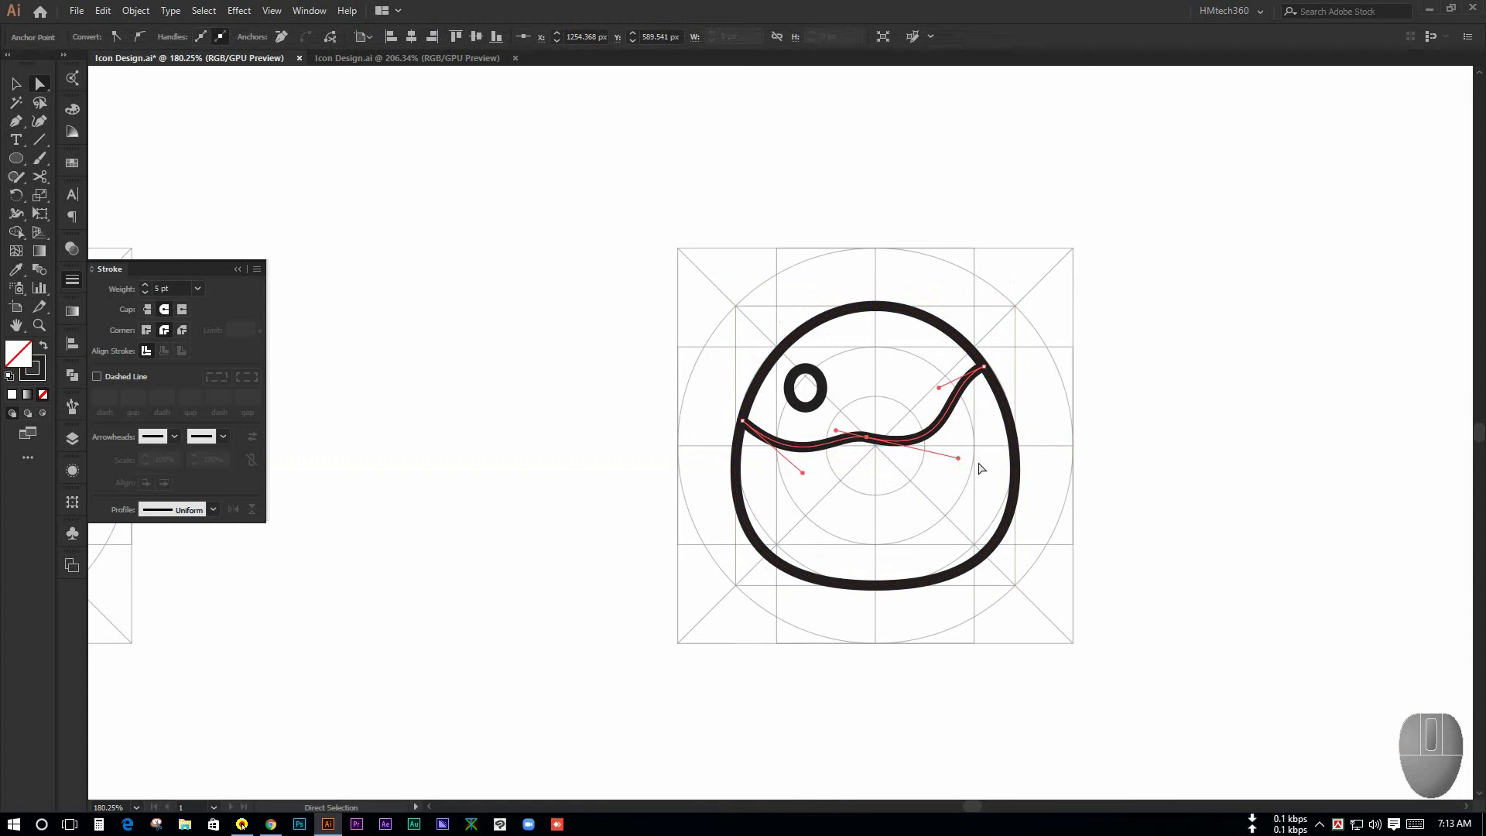
{"action": "left_click", "coordinate": [979, 467]}
{"action": "key", "text": "ctrl+space"}
{"action": "mouse_move", "coordinate": [929, 484]}
{"action": "left_mouse_down"}
{"action": "mouse_move", "coordinate": [756, 444]}
{"action": "mouse_move", "coordinate": [936, 499]}
{"action": "left_mouse_up"}
{"action": "left_click", "coordinate": [872, 443]}
{"action": "left_click_drag", "start_coordinate": [875, 447], "coordinate": [867, 427]}
{"action": "key", "text": "ctrl+z"}
{"action": "left_click", "coordinate": [905, 489]}
Move the wavy line's right end anchor slightly down along the picture icon's round outline
{"action": "key", "text": "ctrl+space"}
{"action": "left_click_drag", "start_coordinate": [905, 489], "coordinate": [1118, 486]}
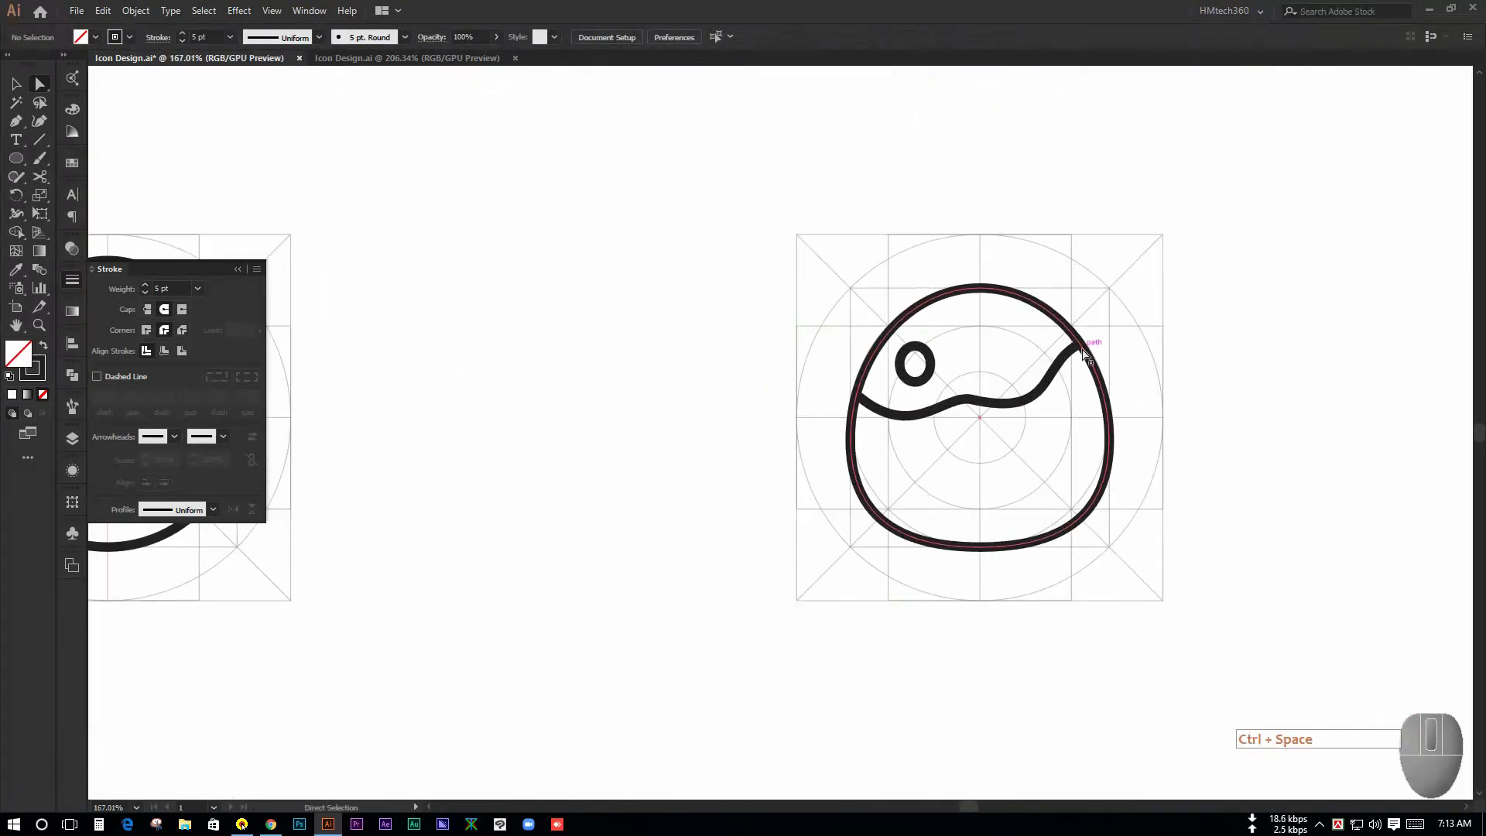
{"action": "left_click_drag", "start_coordinate": [1083, 353], "coordinate": [1111, 365]}
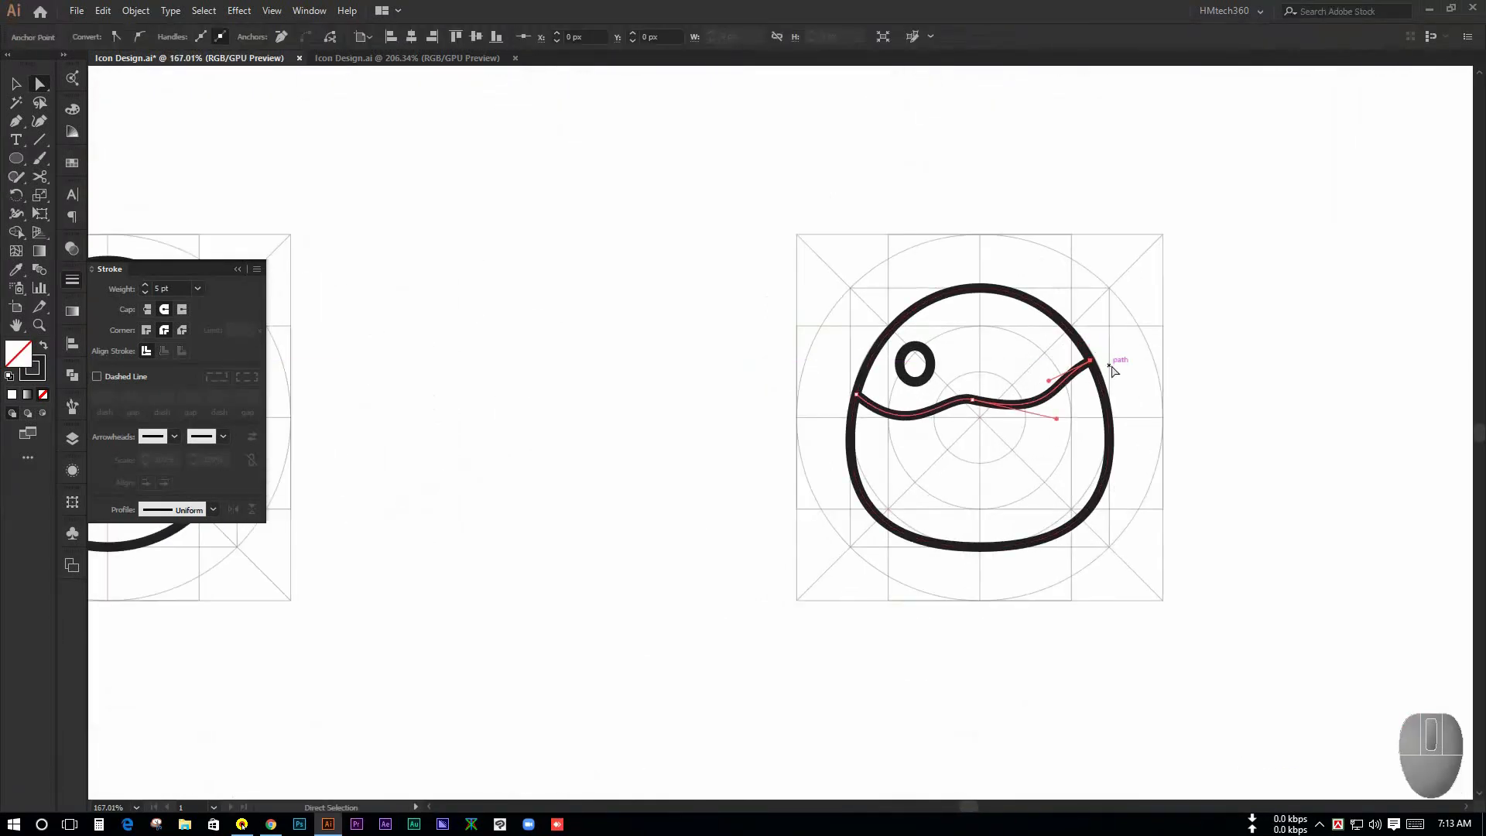
{"action": "left_click", "coordinate": [1138, 364]}
{"action": "key", "text": "ctrl+space"}
{"action": "left_click_drag", "start_coordinate": [1184, 332], "coordinate": [891, 319]}
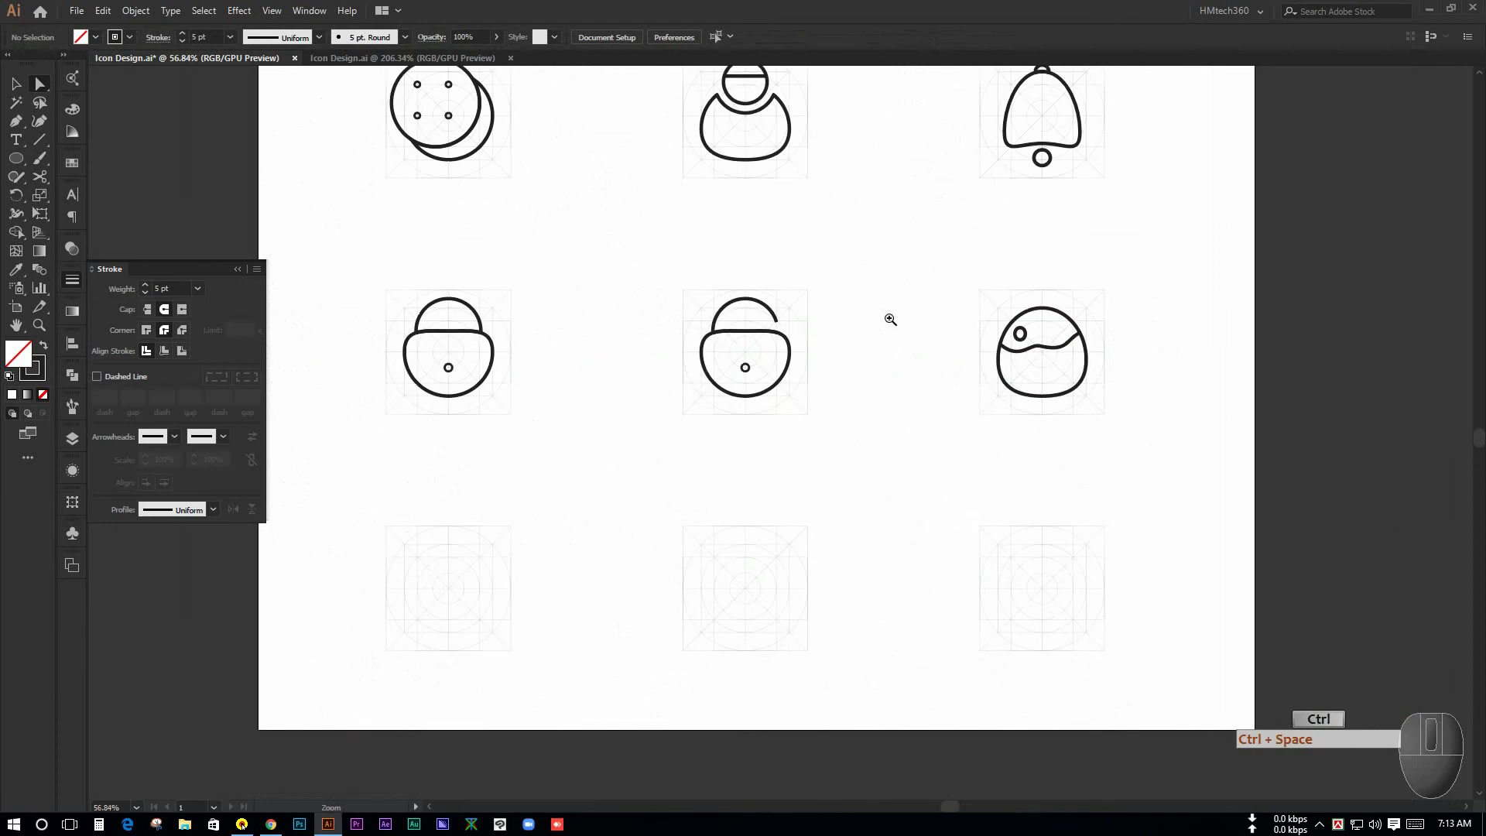
{"action": "left_click_drag", "start_coordinate": [945, 408], "coordinate": [905, 501]}
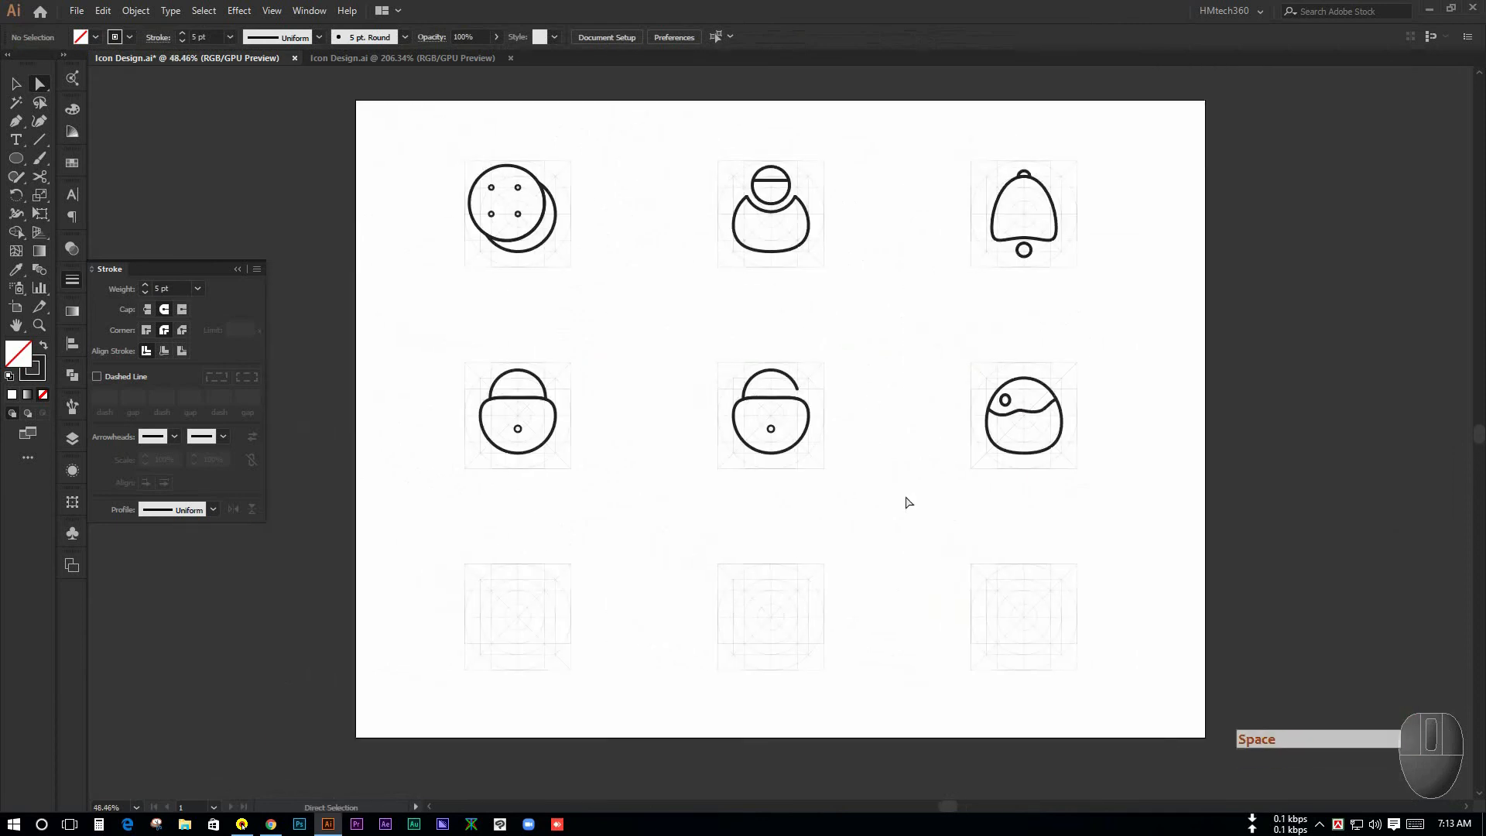
Draw a circle 141.42 px in diameter from the centre of the lower-left icon grid, matching the second-largest grid circle
{"action": "scroll", "coordinate": [908, 502], "scroll_direction": "down", "scroll_amount": 3}
{"action": "left_click_drag", "start_coordinate": [653, 531], "coordinate": [698, 530]}
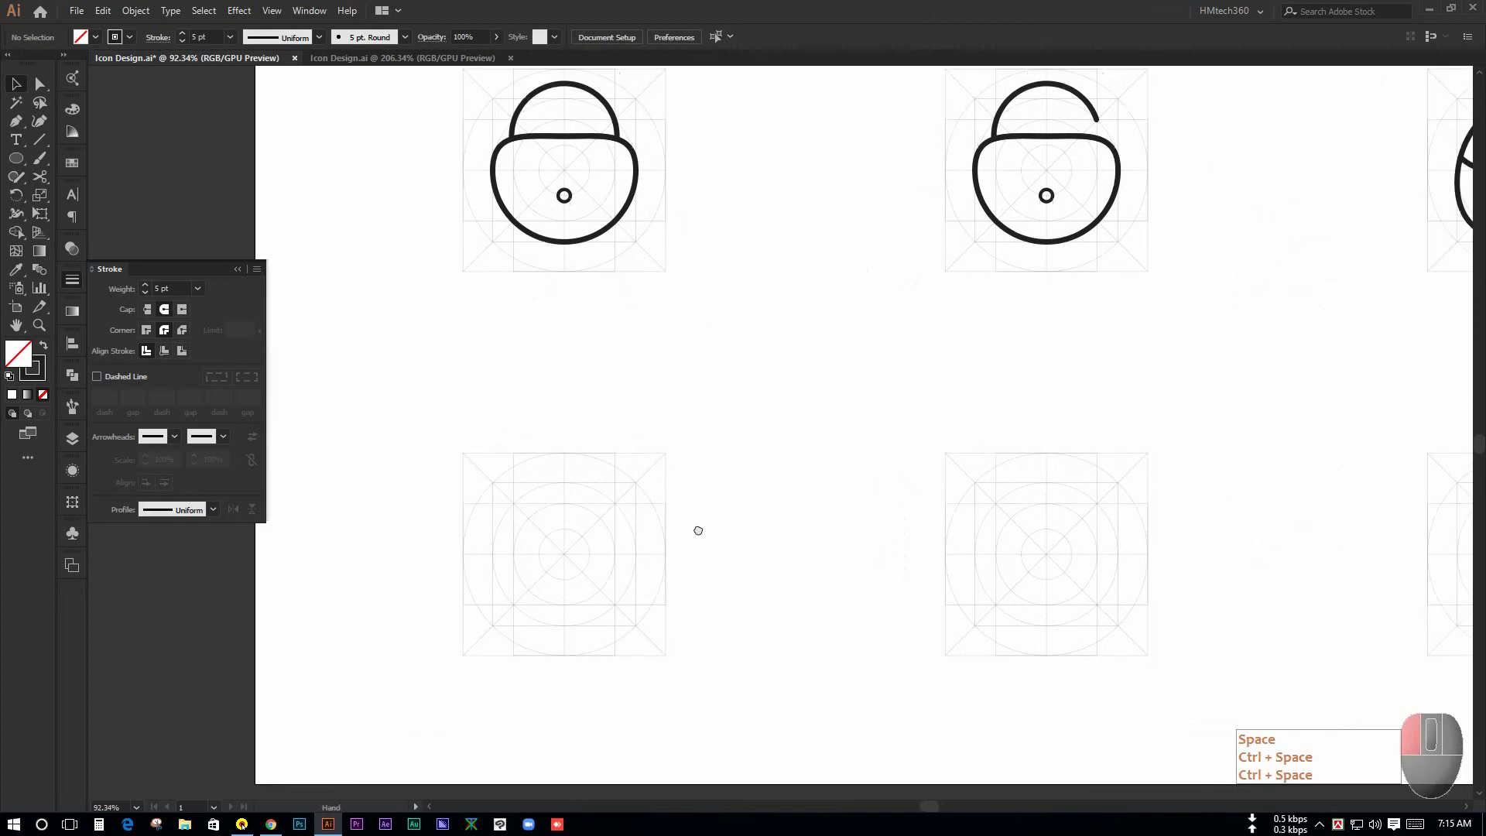
{"action": "left_click", "coordinate": [16, 158]}
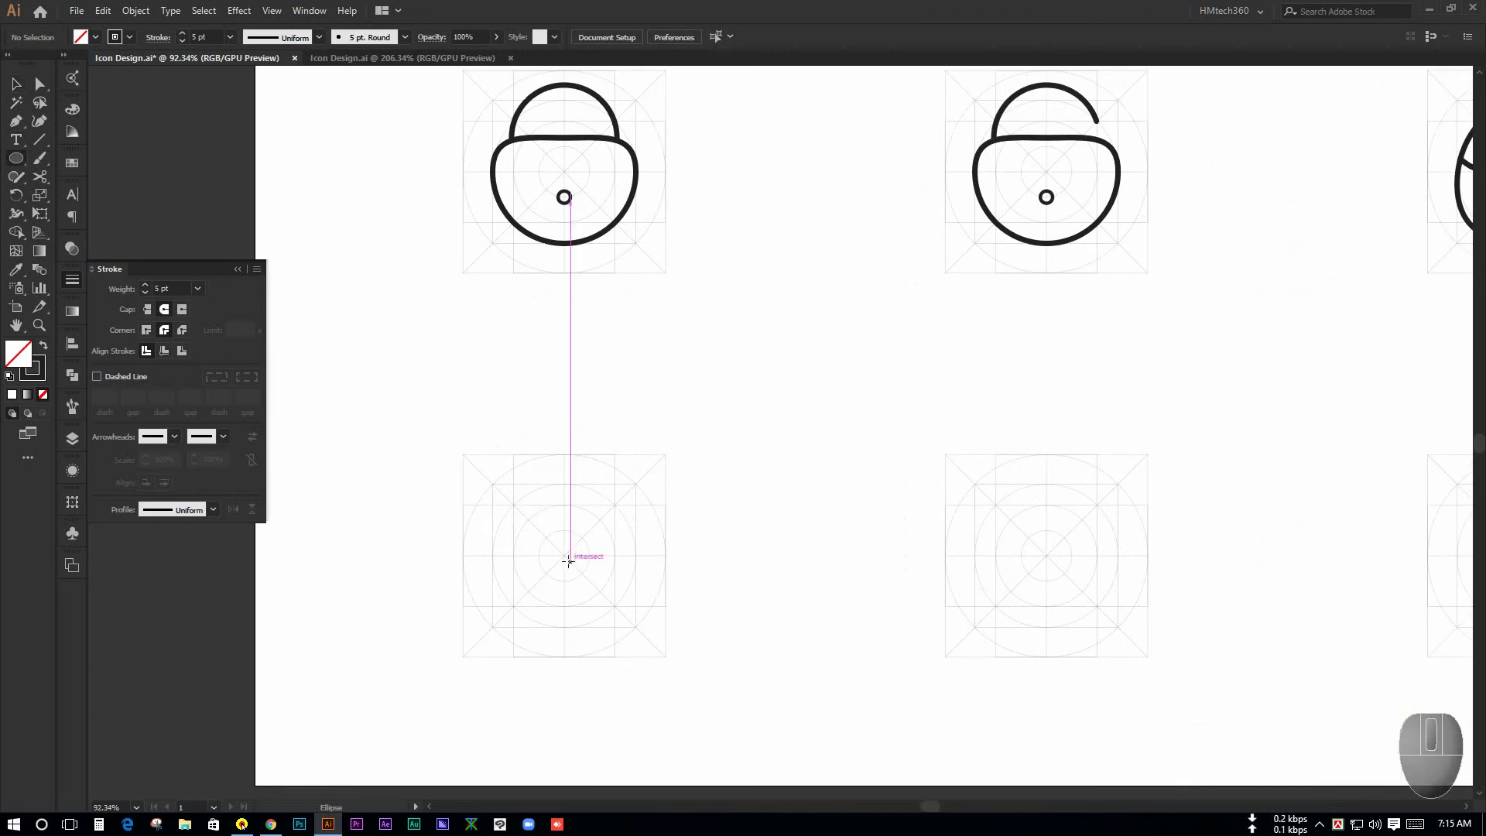
{"action": "left_click_drag", "start_coordinate": [564, 556], "coordinate": [616, 626]}
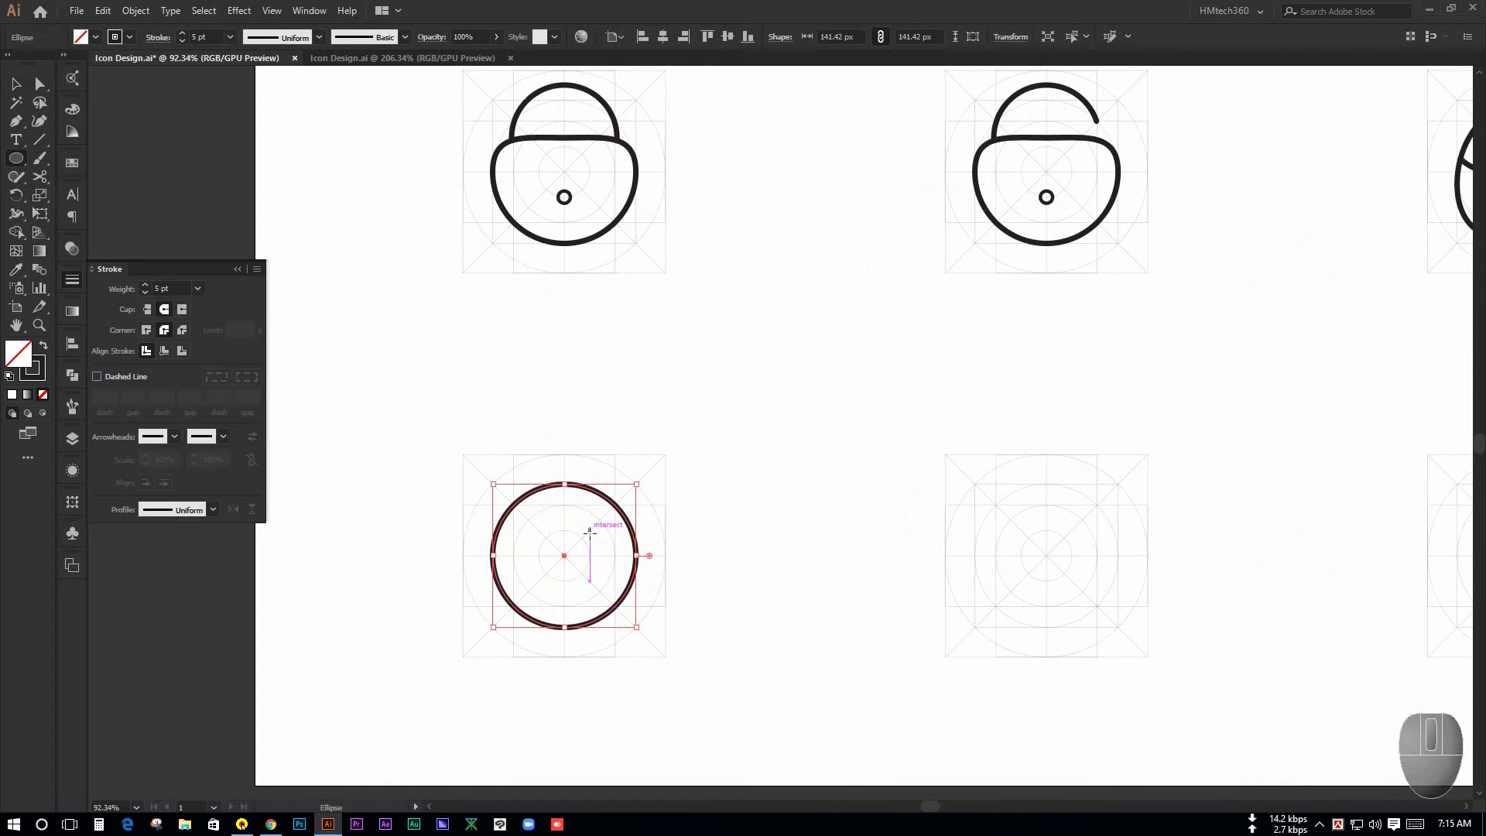
{"action": "left_click", "coordinate": [17, 84]}
{"action": "left_click", "coordinate": [442, 360]}
{"action": "key", "text": "ctrl+space"}
{"action": "left_click_drag", "start_coordinate": [691, 421], "coordinate": [848, 508]}
{"action": "key", "text": "ctrl+space"}
{"action": "left_click_drag", "start_coordinate": [637, 546], "coordinate": [713, 522]}
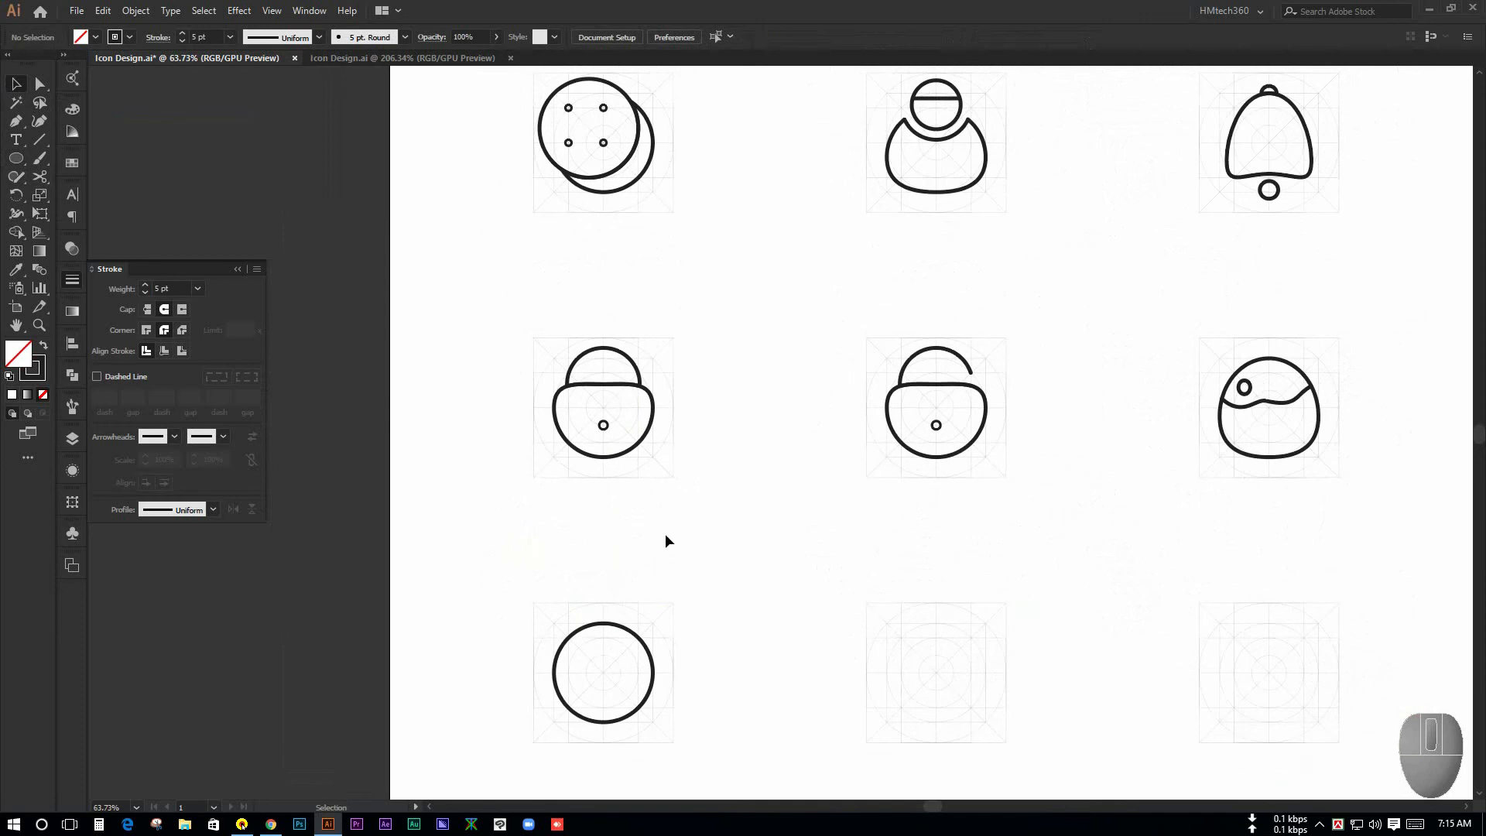
{"action": "key", "text": "ctrl+space"}
{"action": "left_click_drag", "start_coordinate": [666, 541], "coordinate": [720, 568]}
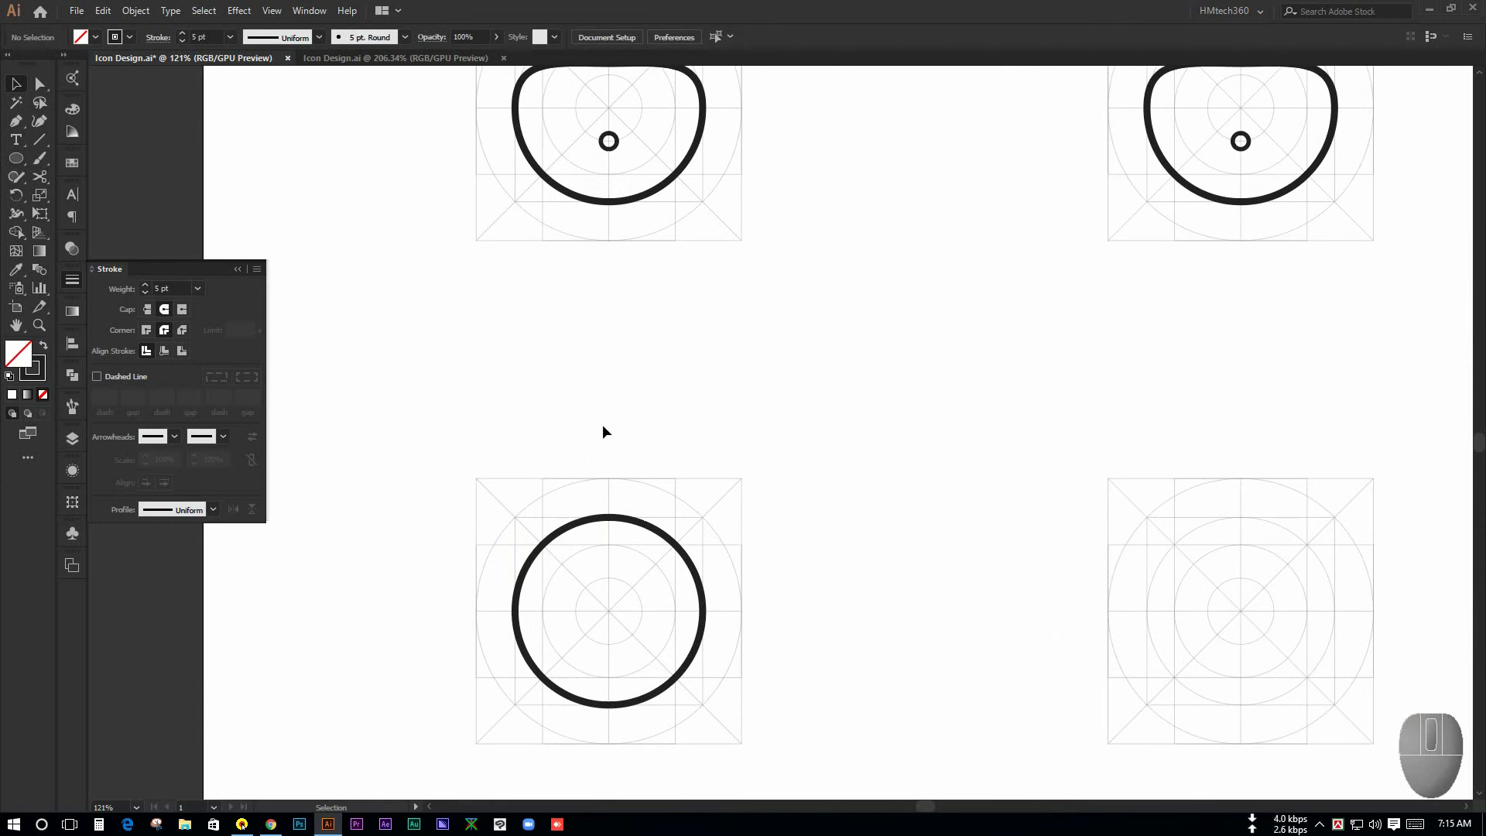
{"action": "key", "text": "ctrl+space"}
{"action": "left_click", "coordinate": [630, 600]}
{"action": "key", "text": "ctrl+space"}
{"action": "left_click_drag", "start_coordinate": [643, 588], "coordinate": [692, 470]}
{"action": "key", "text": "space"}
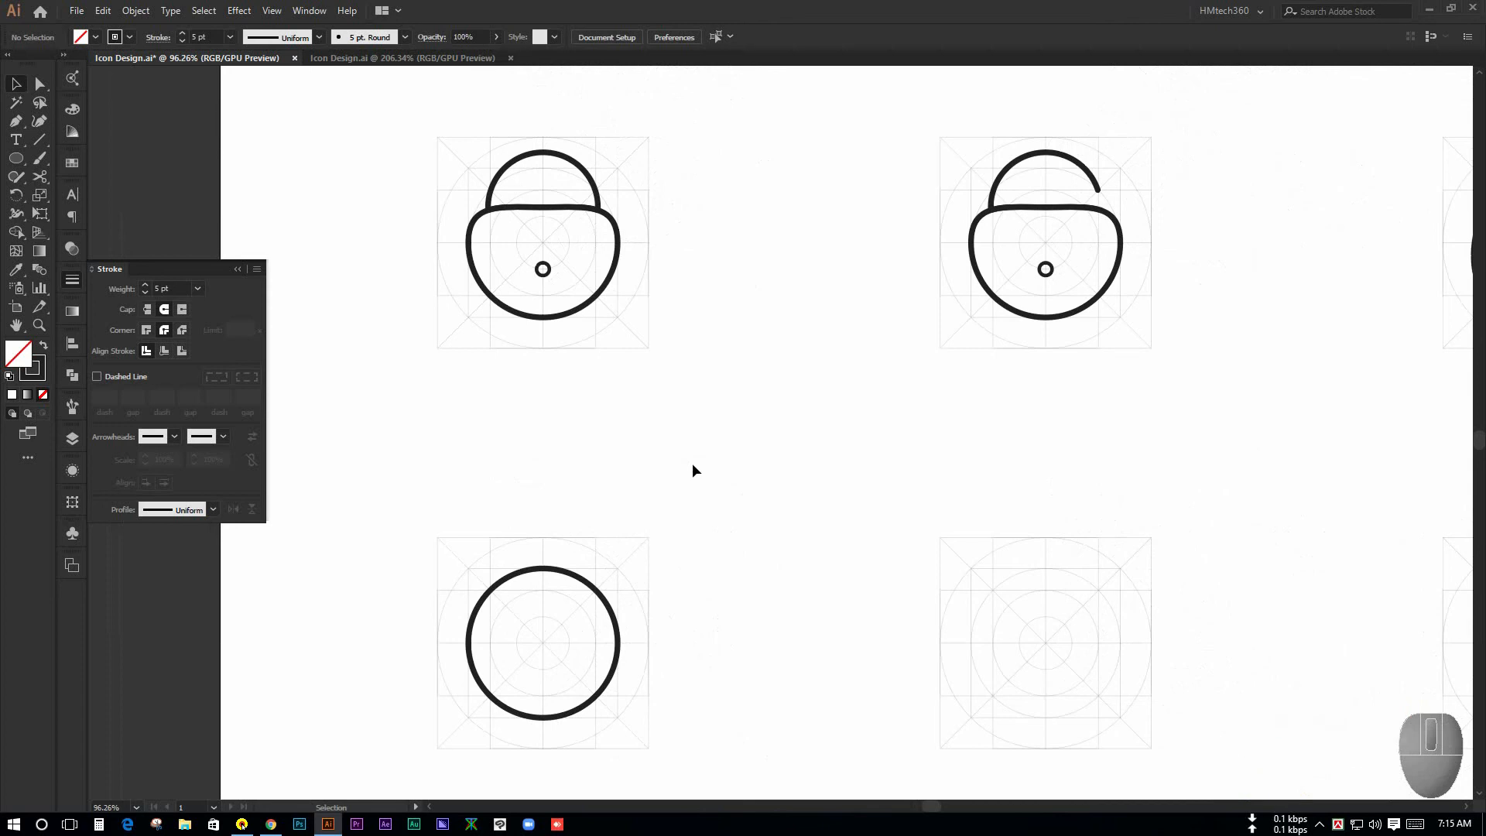
{"action": "key", "text": "ctrl+space"}
{"action": "left_click", "coordinate": [652, 548]}
{"action": "key", "text": "space"}
{"action": "left_click_drag", "start_coordinate": [652, 548], "coordinate": [673, 550]}
{"action": "left_click", "coordinate": [599, 610]}
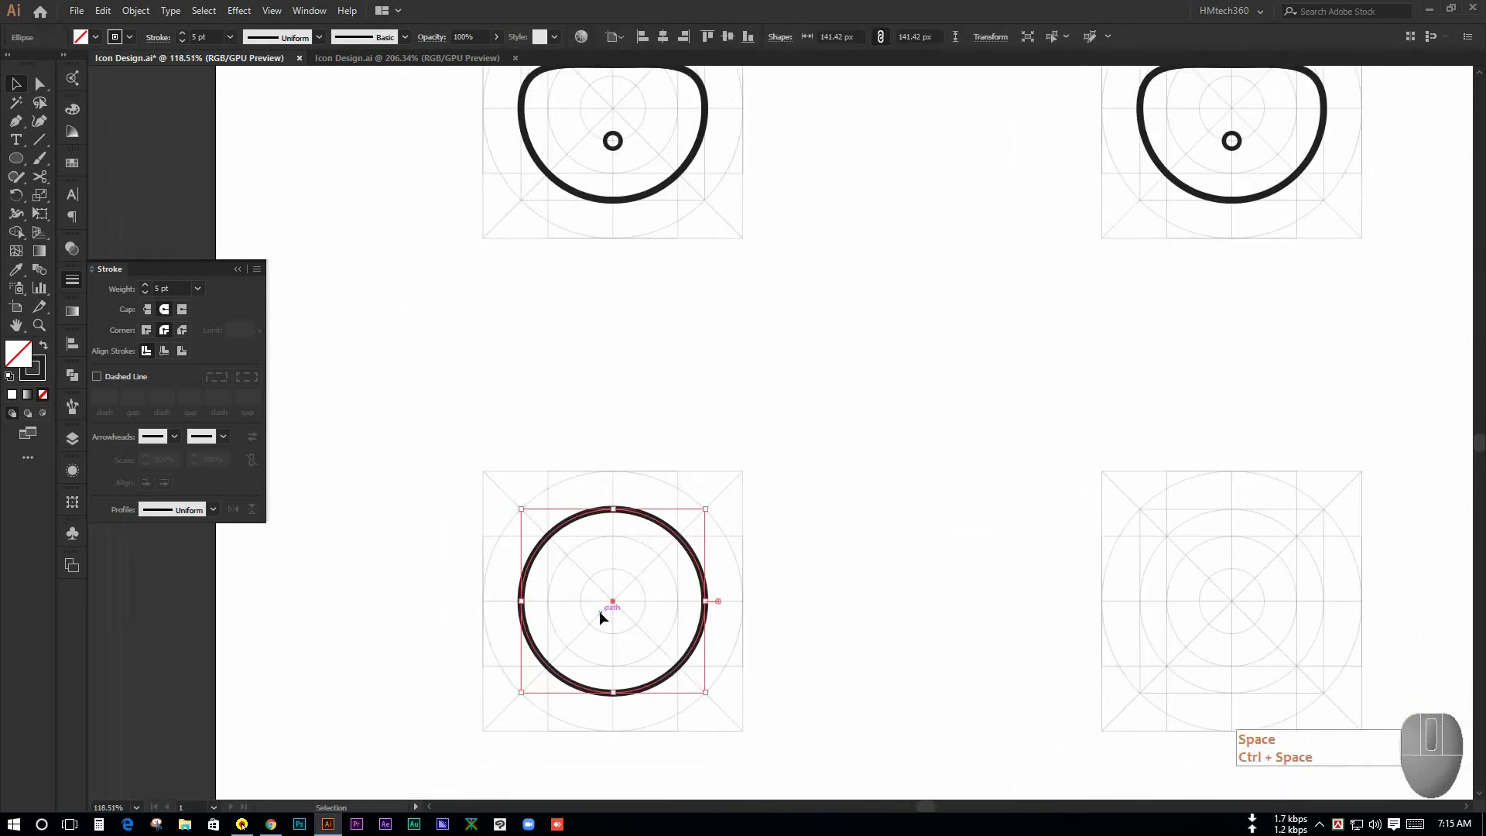
{"action": "key", "text": "ctrl+space"}
{"action": "left_click_drag", "start_coordinate": [599, 610], "coordinate": [647, 530]}
{"action": "key", "text": "space"}
{"action": "left_click_drag", "start_coordinate": [562, 583], "coordinate": [688, 492]}
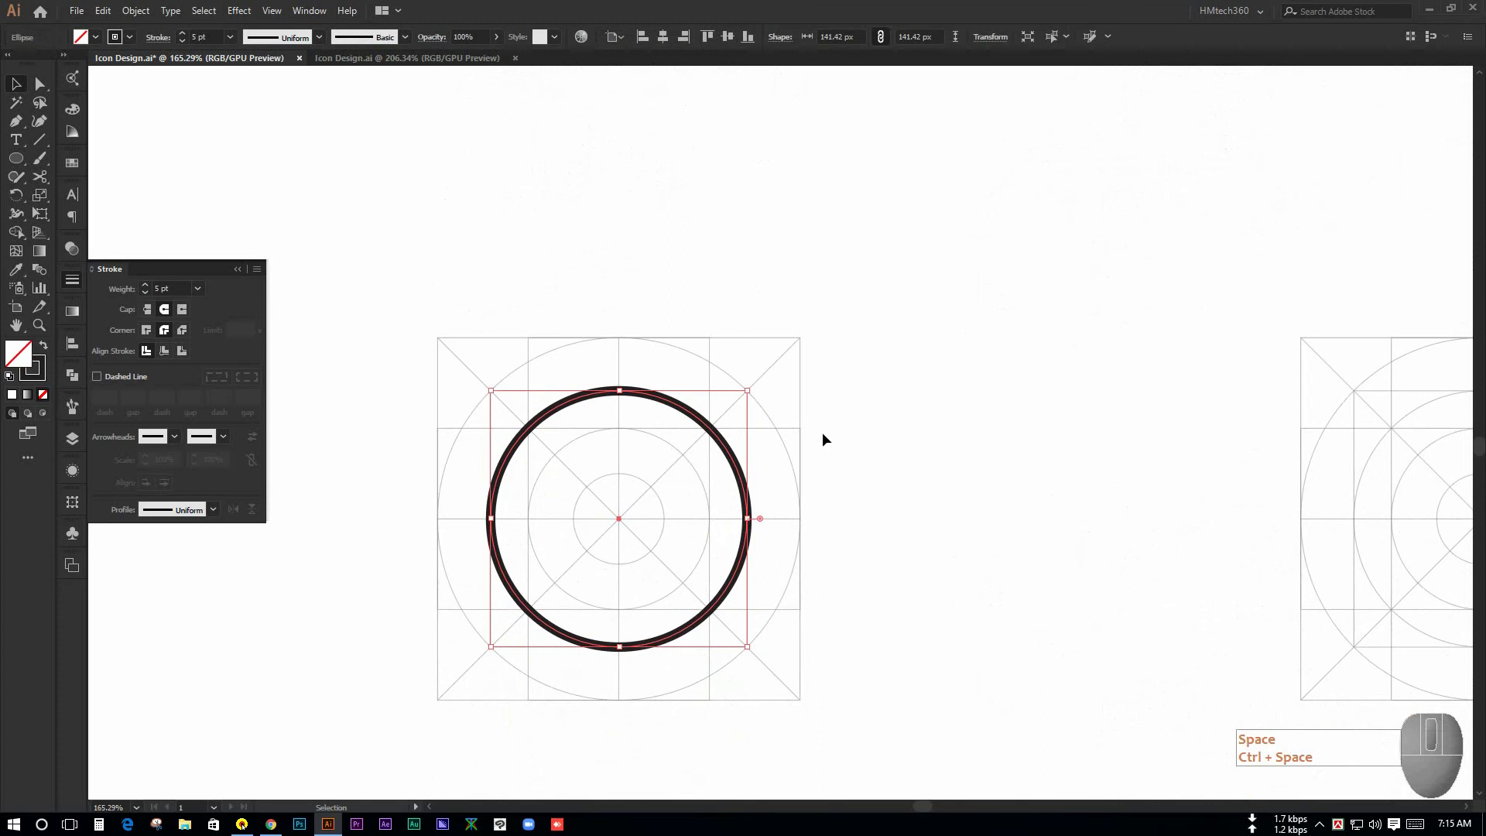
{"action": "left_click", "coordinate": [913, 390]}
{"action": "left_click", "coordinate": [586, 537]}
{"action": "key", "text": "space"}
{"action": "left_click_drag", "start_coordinate": [792, 394], "coordinate": [889, 345]}
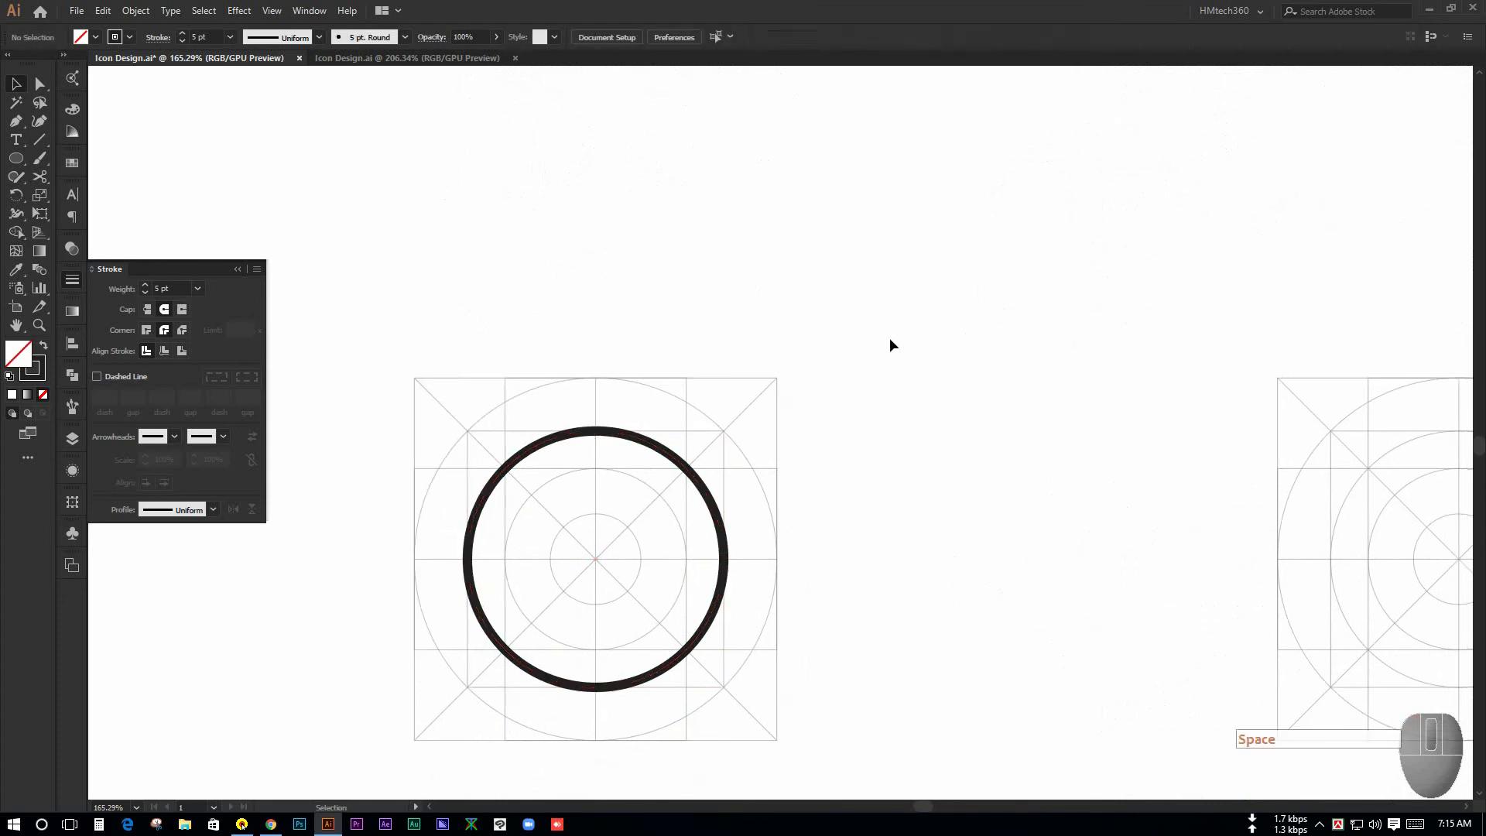
{"action": "left_click", "coordinate": [588, 560]}
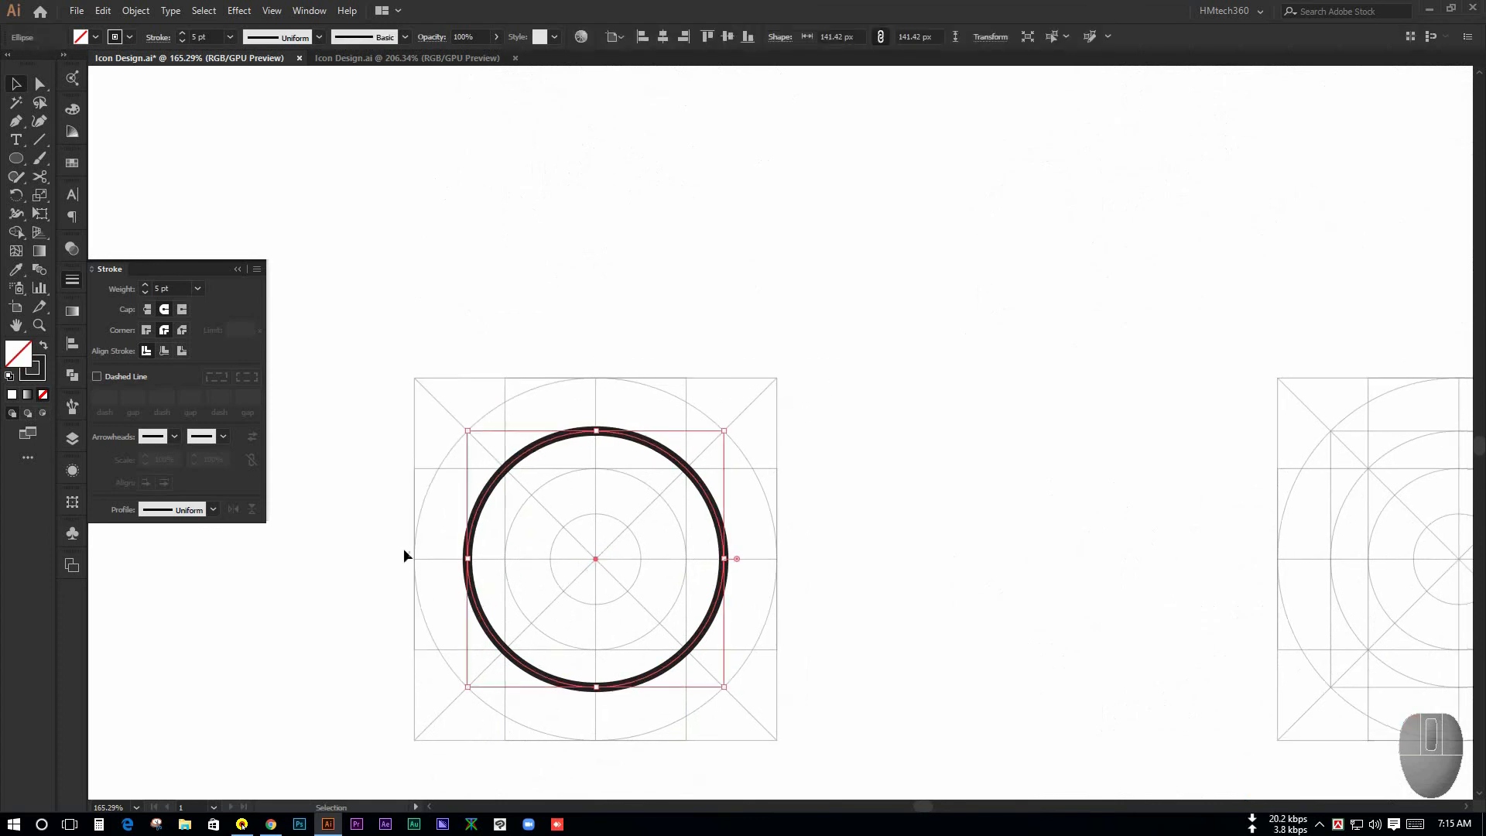
{"action": "left_click", "coordinate": [514, 537]}
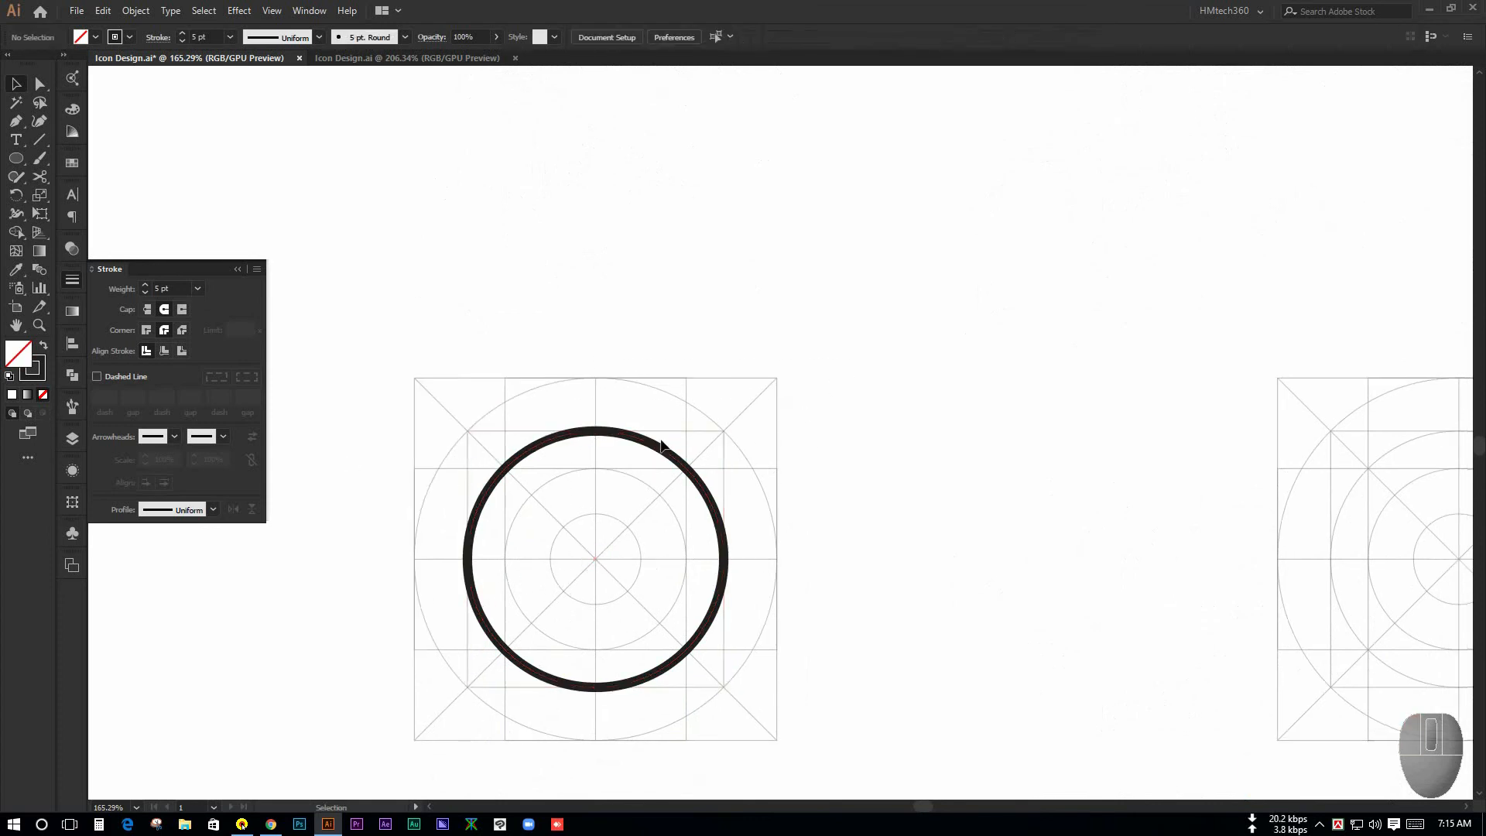
Duplicate the large circle in place and scale the copy concentrically to 100 × 100 px
{"action": "left_click_drag", "start_coordinate": [732, 437], "coordinate": [620, 521]}
{"action": "left_click", "coordinate": [634, 504]}
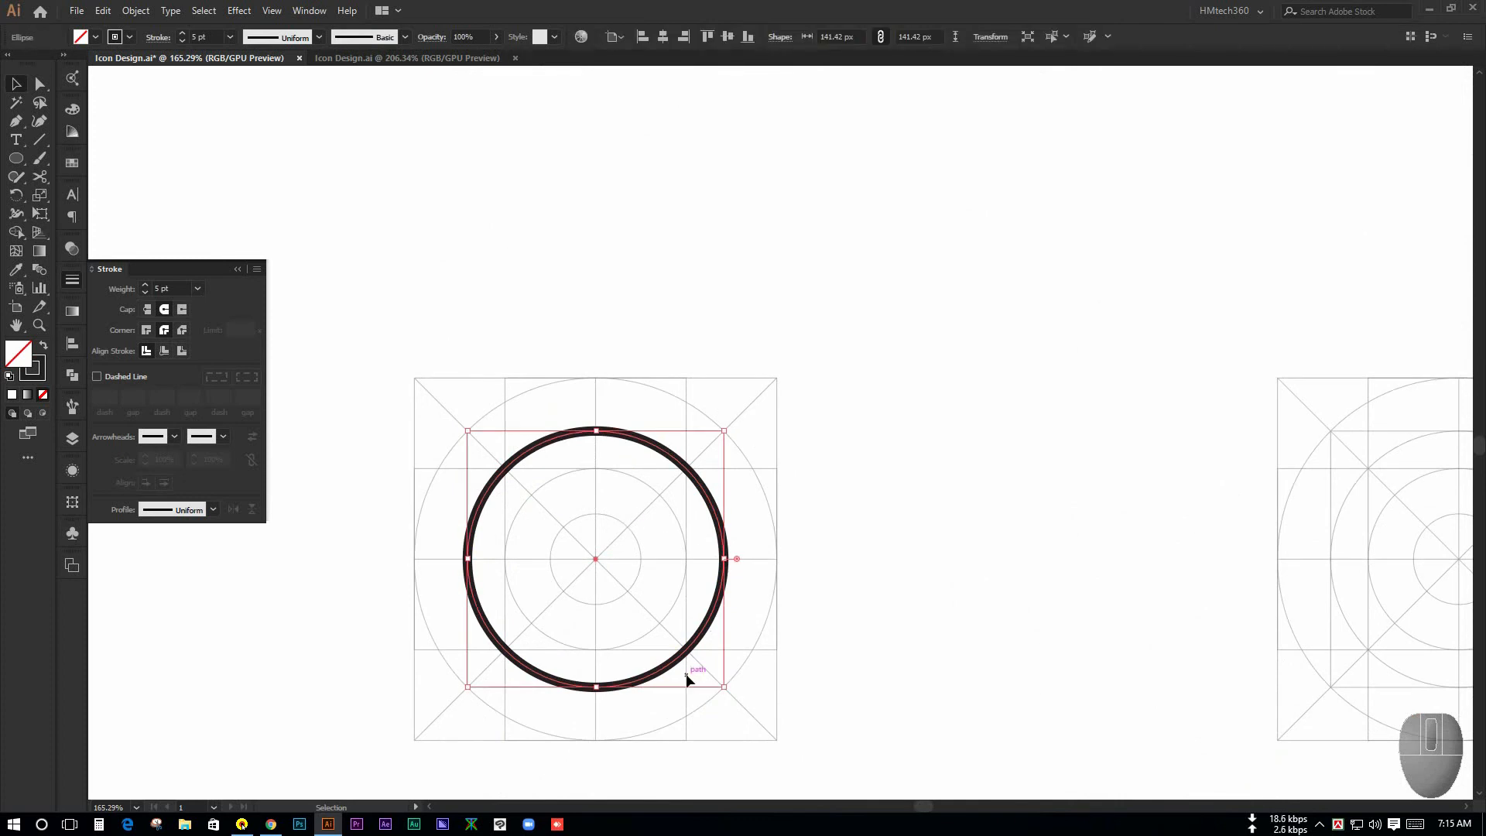
{"action": "key", "text": "ctrl+c"}
{"action": "key", "text": "ctrl+f"}
{"action": "left_click_drag", "start_coordinate": [724, 686], "coordinate": [690, 652]}
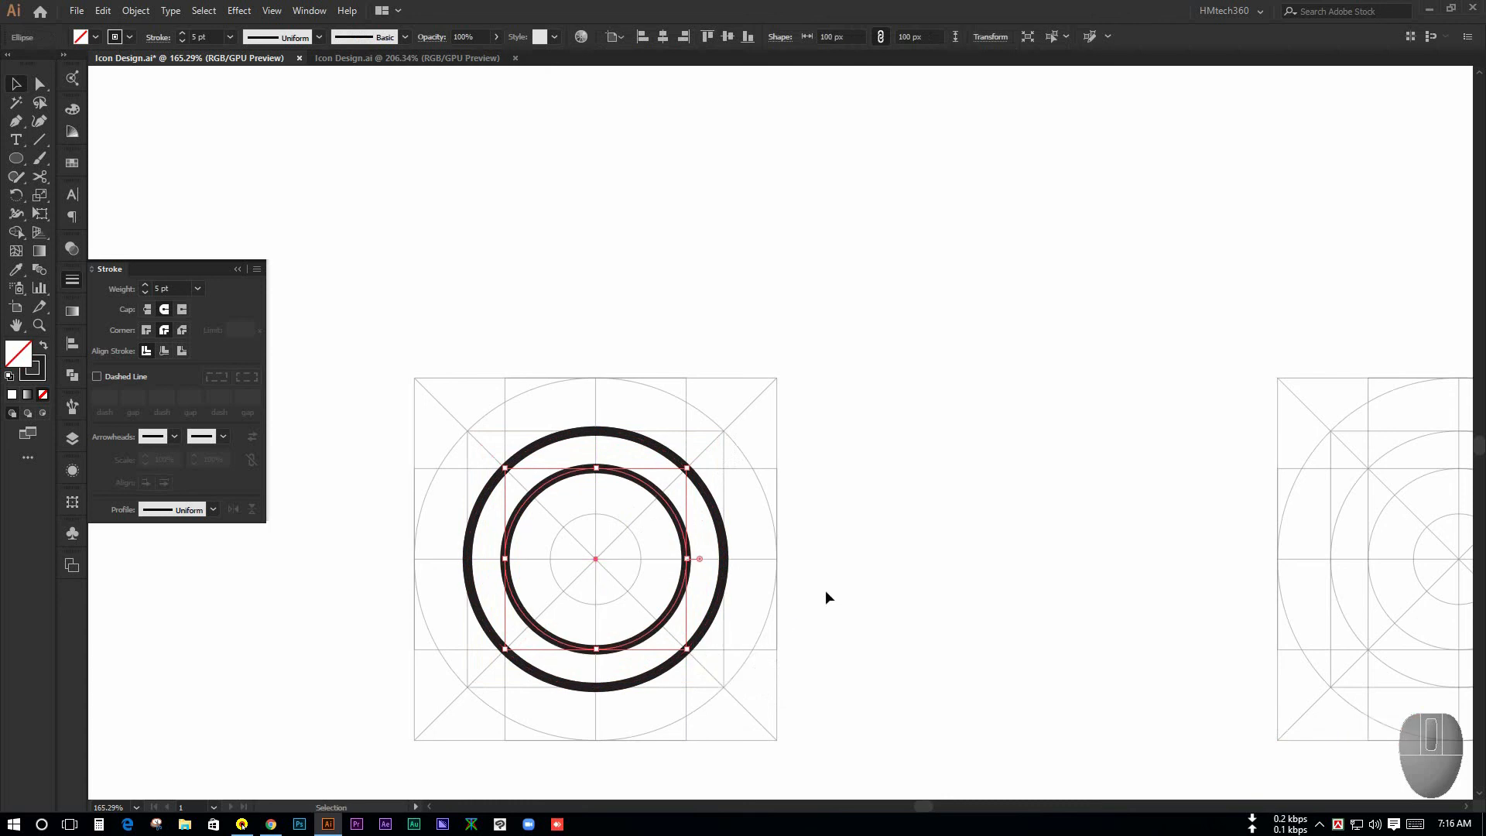
{"action": "left_click", "coordinate": [808, 601]}
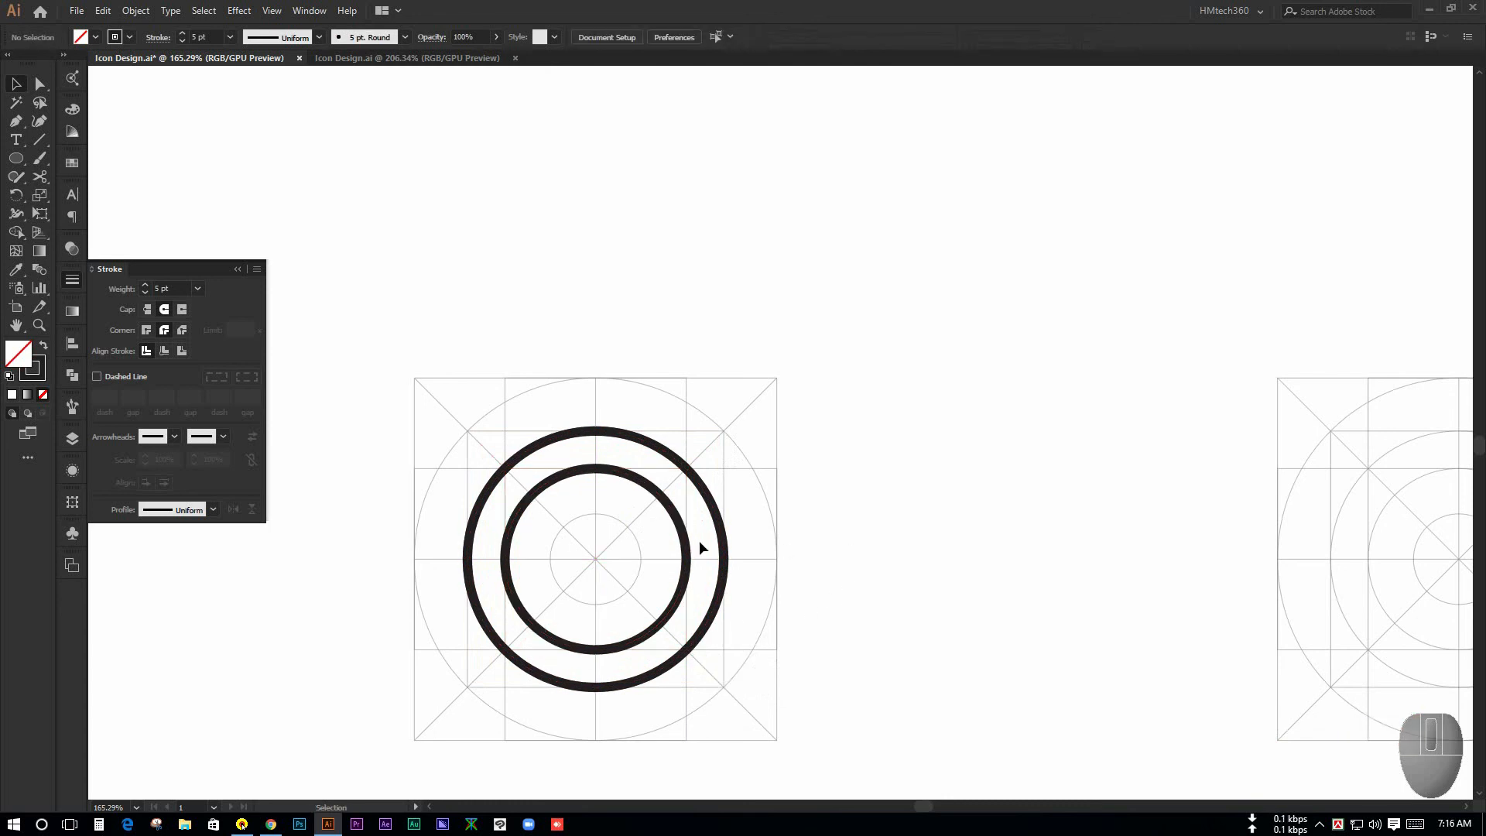
Move the inner circle up to the grid's upper edge and flatten it to half its height
{"action": "left_click_drag", "start_coordinate": [657, 496], "coordinate": [650, 396]}
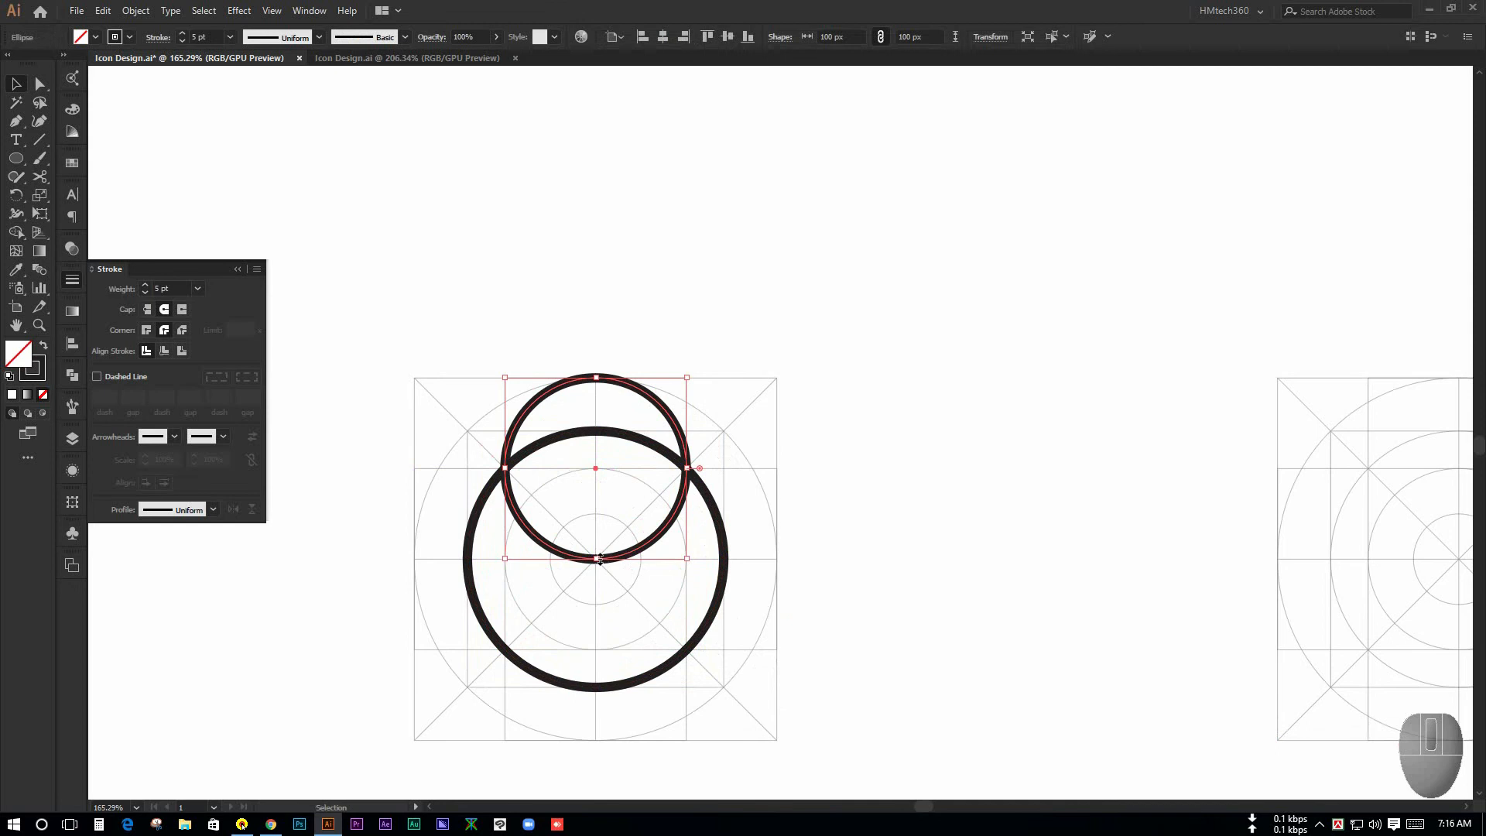
{"action": "left_click_drag", "start_coordinate": [599, 559], "coordinate": [597, 470]}
Try to merge the ellipse with its overlap on the circle using Shape Builder, and undo the merge
{"action": "left_click_drag", "start_coordinate": [824, 420], "coordinate": [407, 609]}
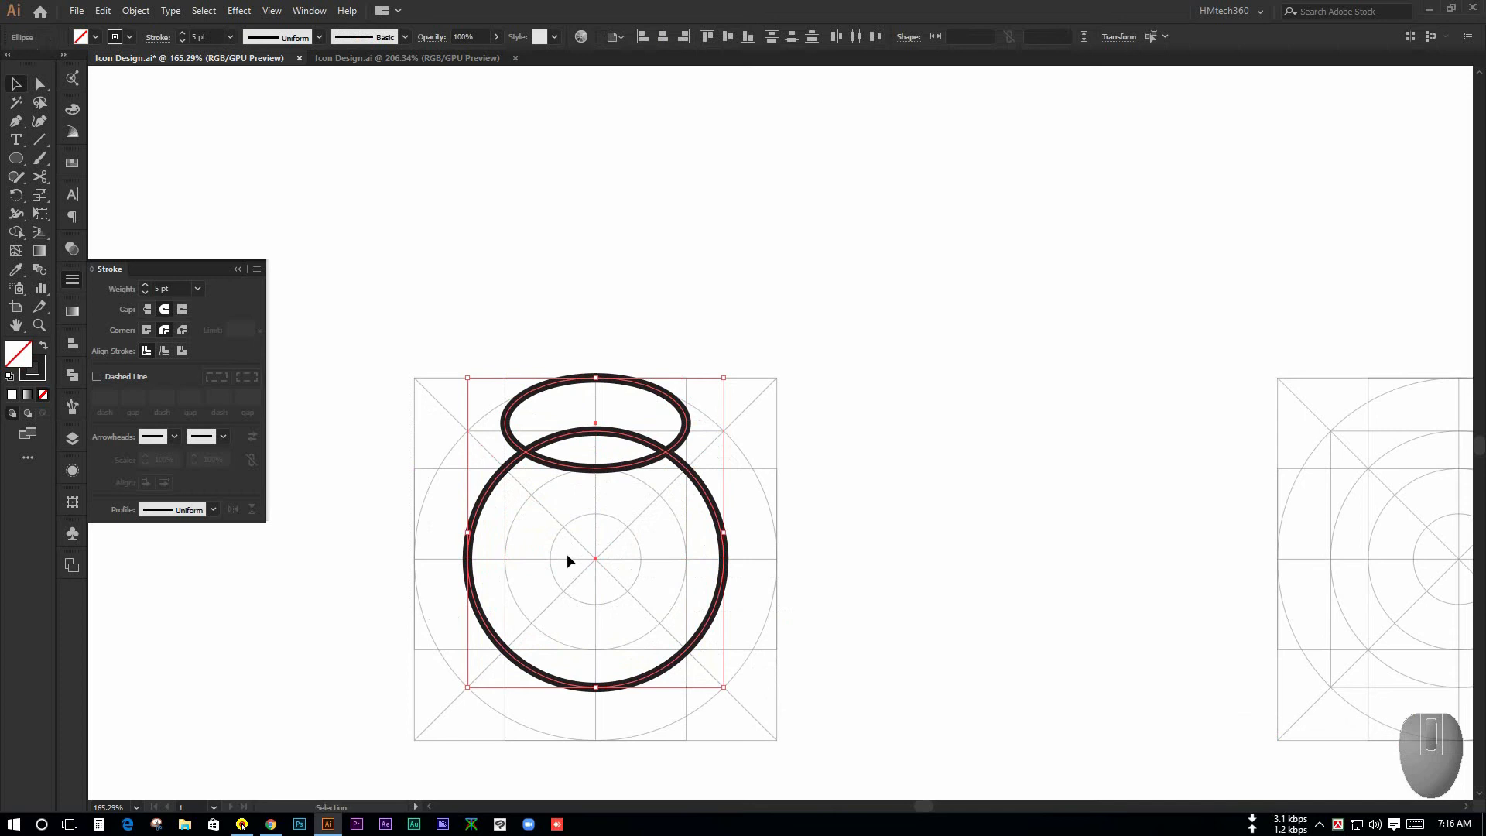
{"action": "left_click", "coordinate": [22, 233]}
{"action": "left_click", "coordinate": [614, 423]}
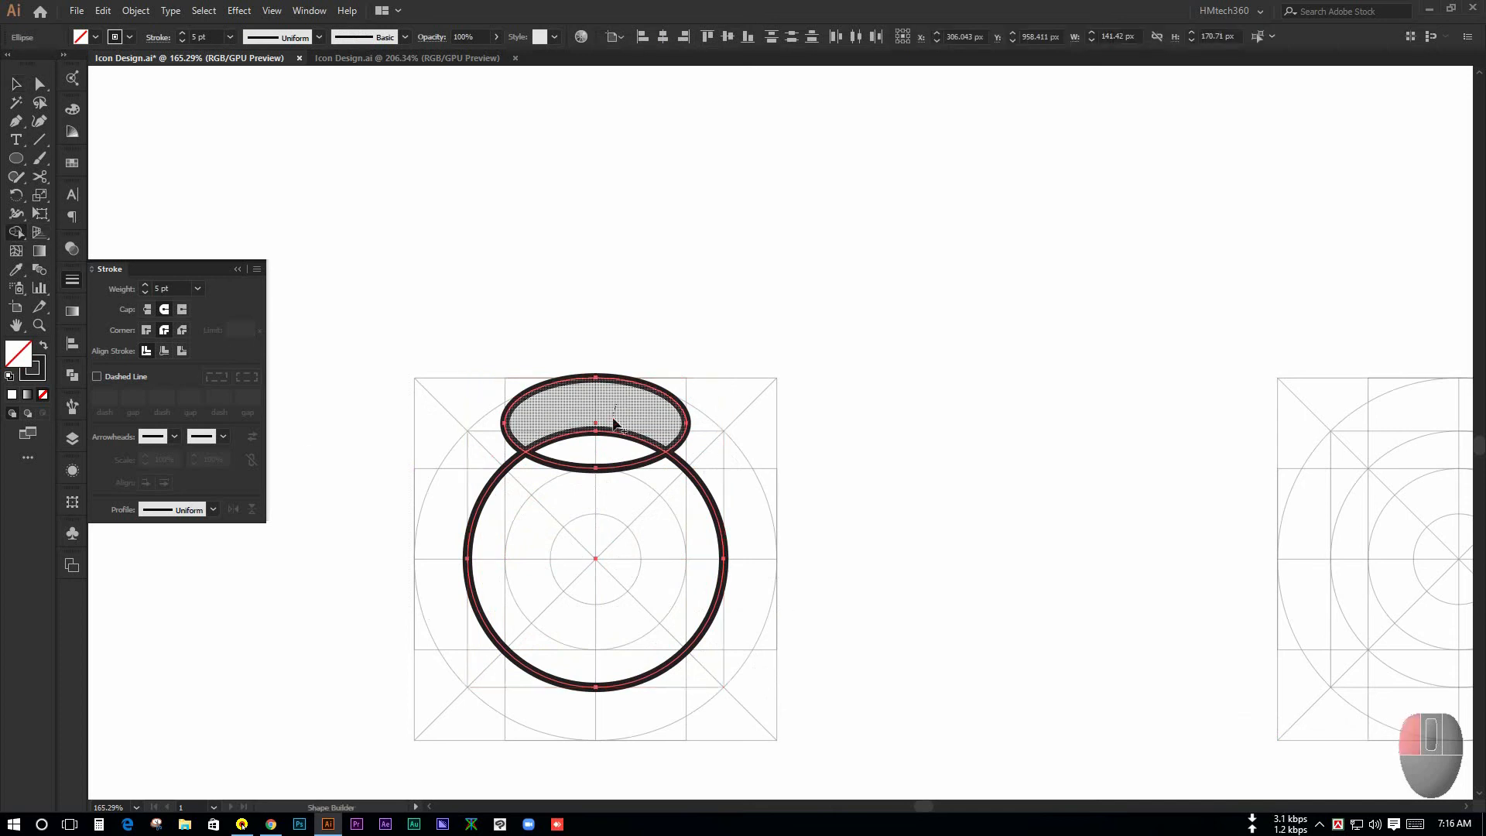
{"action": "left_click_drag", "start_coordinate": [613, 423], "coordinate": [597, 454]}
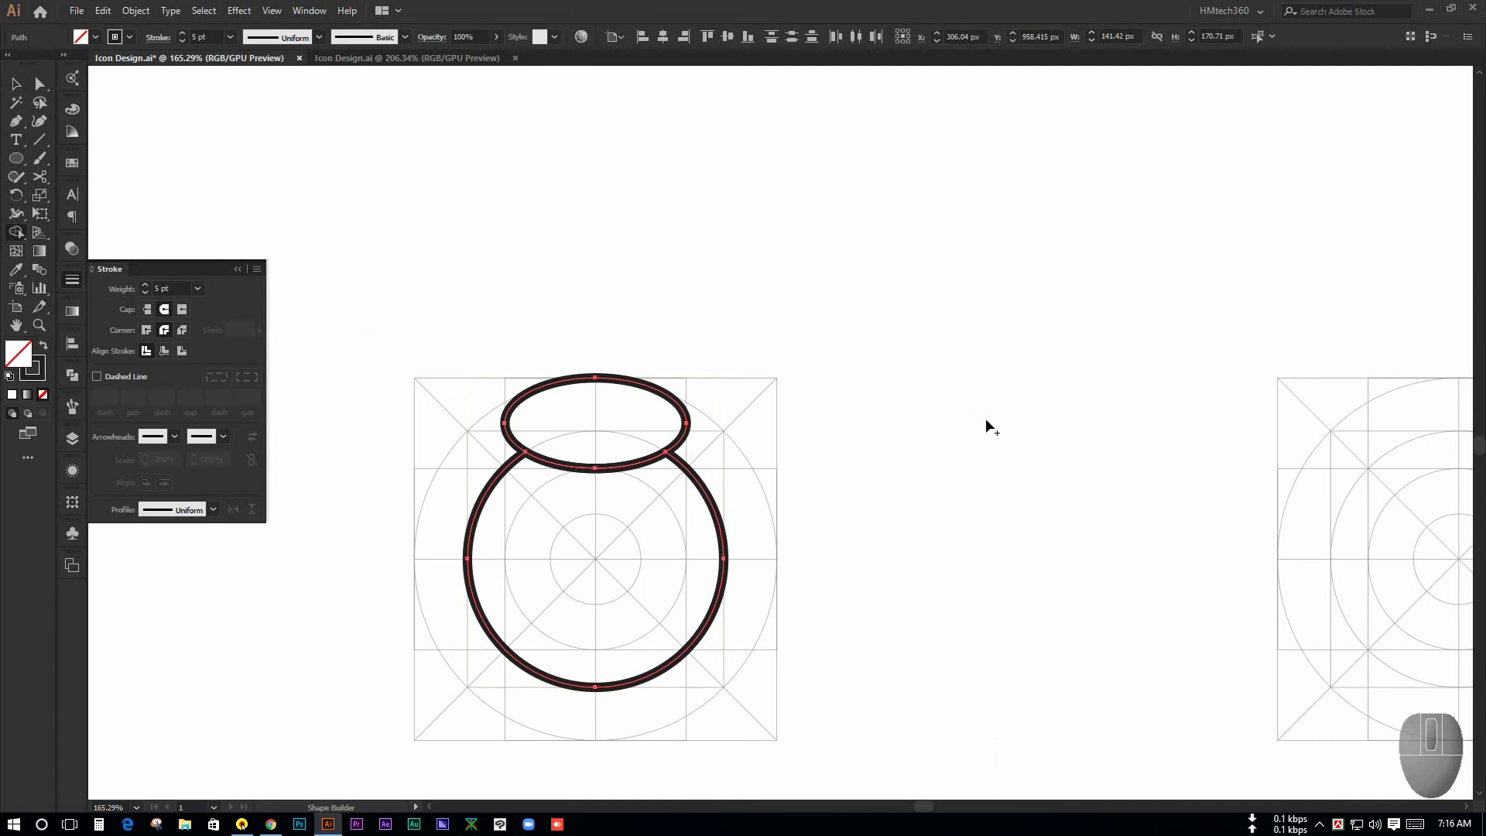
{"action": "key", "text": "ctrl+z"}
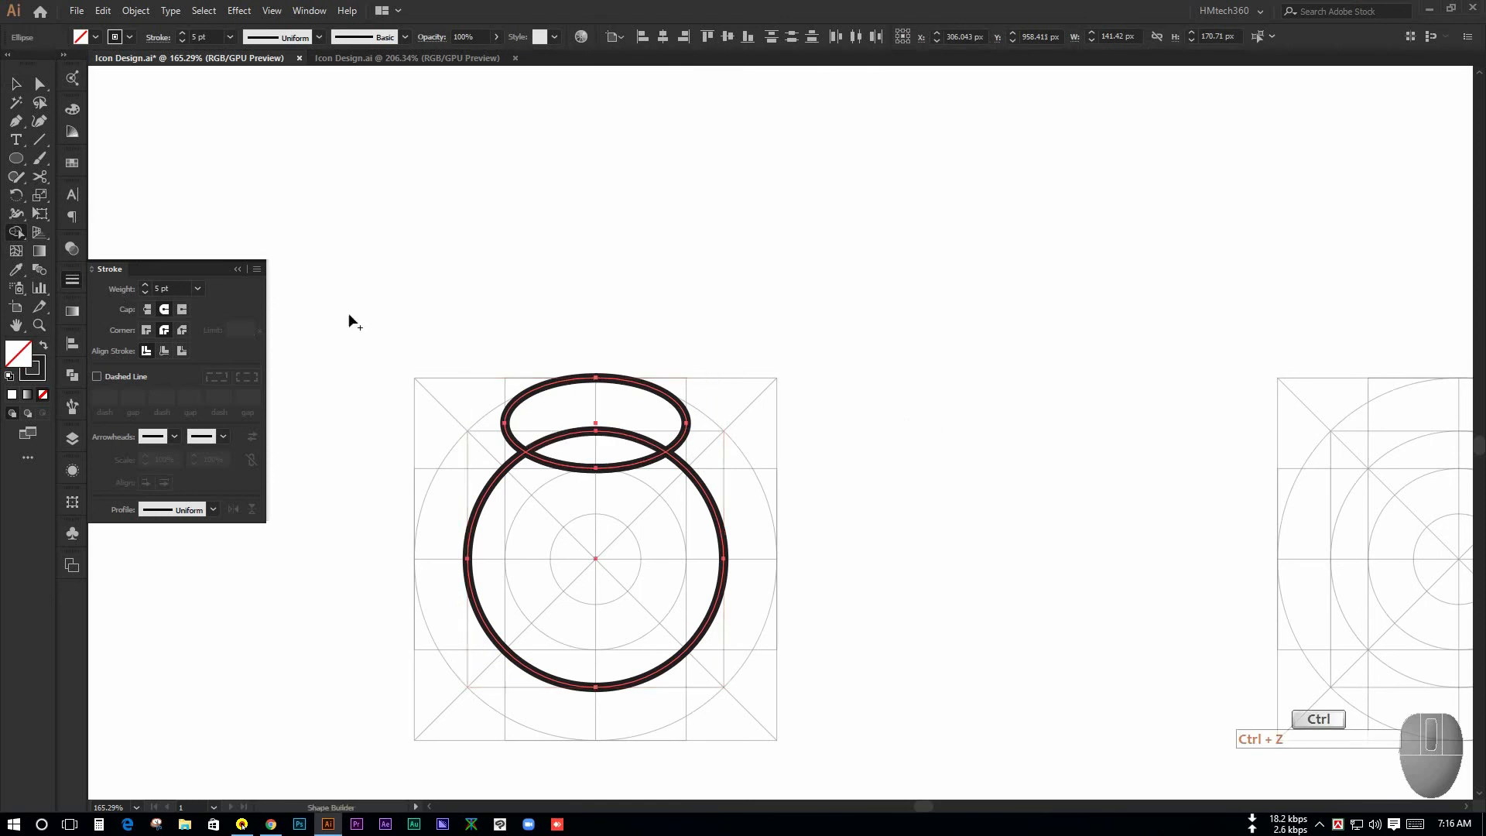
Scale the ellipse proportionally to about 83 × 41 px and place it centred over the circle's upper edge
{"action": "left_click", "coordinate": [12, 87]}
{"action": "left_click", "coordinate": [694, 246]}
{"action": "left_click_drag", "start_coordinate": [631, 273], "coordinate": [805, 373]}
{"action": "left_click", "coordinate": [633, 503]}
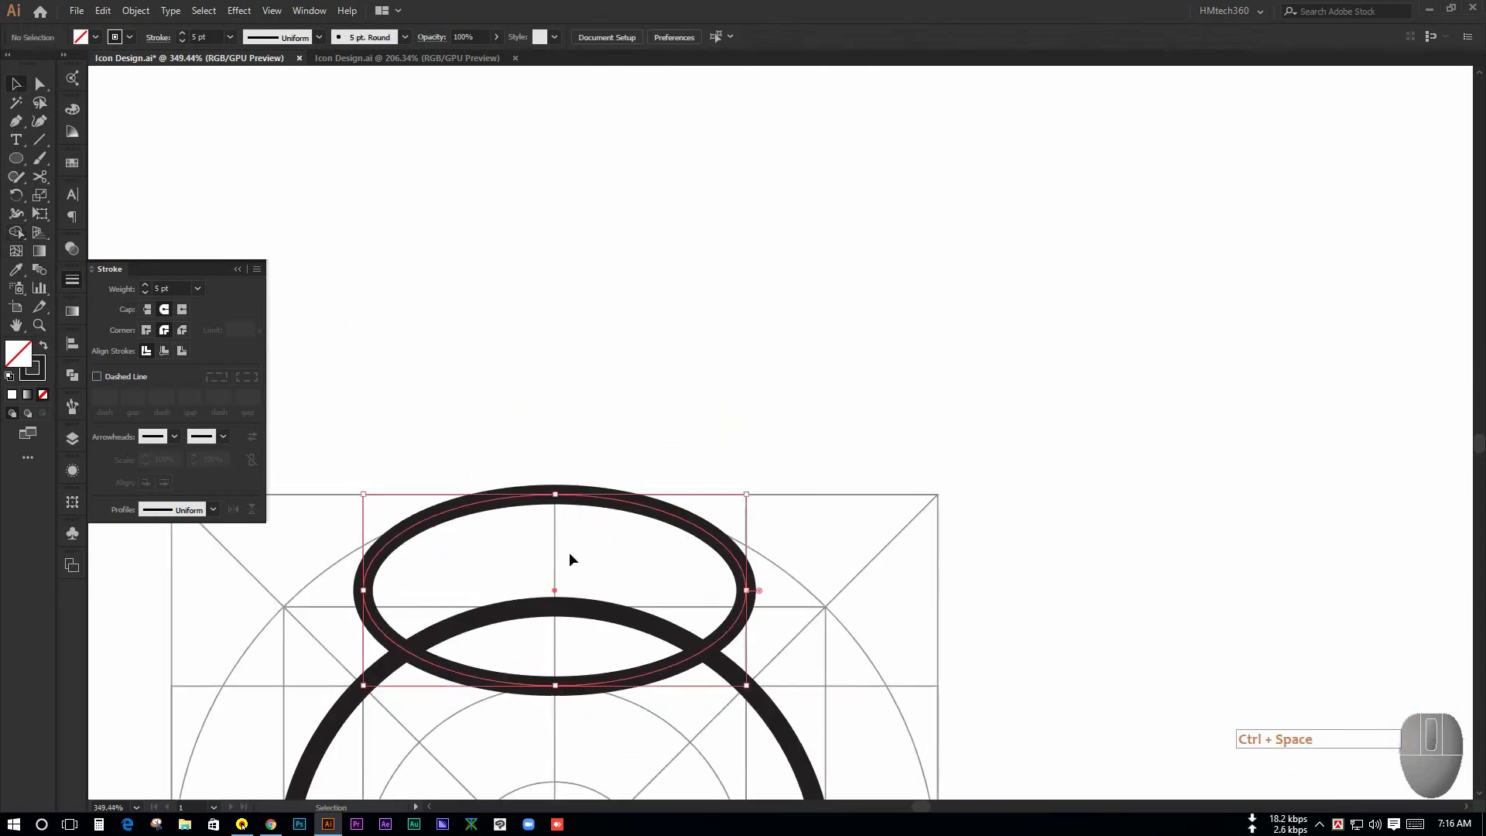
{"action": "left_click_drag", "start_coordinate": [711, 560], "coordinate": [786, 422]}
{"action": "mouse_move", "coordinate": [821, 547]}
{"action": "left_mouse_down"}
{"action": "mouse_move", "coordinate": [795, 521]}
{"action": "mouse_move", "coordinate": [811, 535]}
{"action": "left_mouse_up"}
{"action": "left_click", "coordinate": [848, 381]}
{"action": "left_click", "coordinate": [761, 410]}
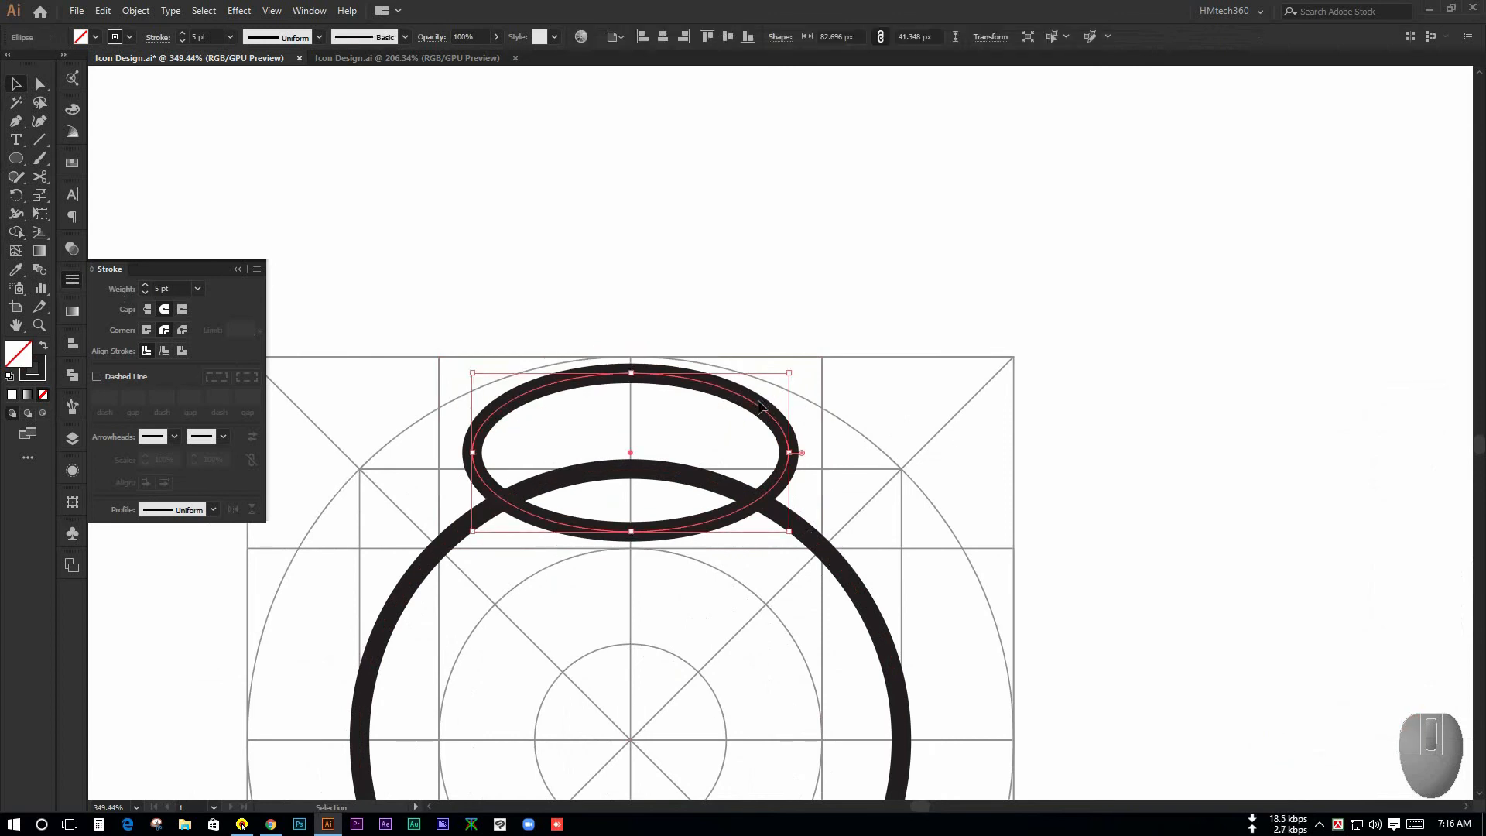
{"action": "left_click", "coordinate": [741, 401], "text": "shift"}
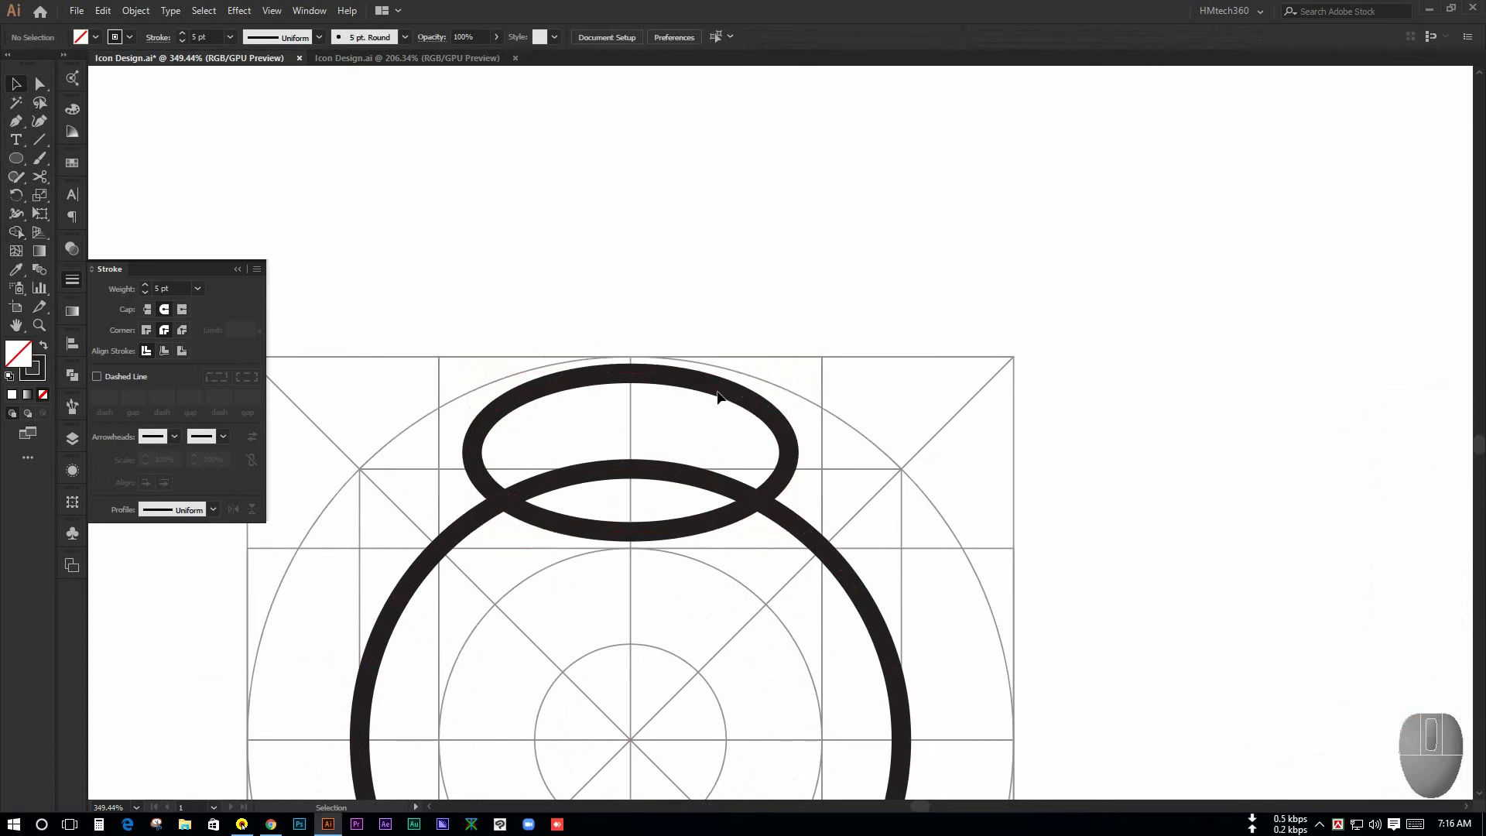
{"action": "left_click_drag", "start_coordinate": [718, 393], "coordinate": [721, 408]}
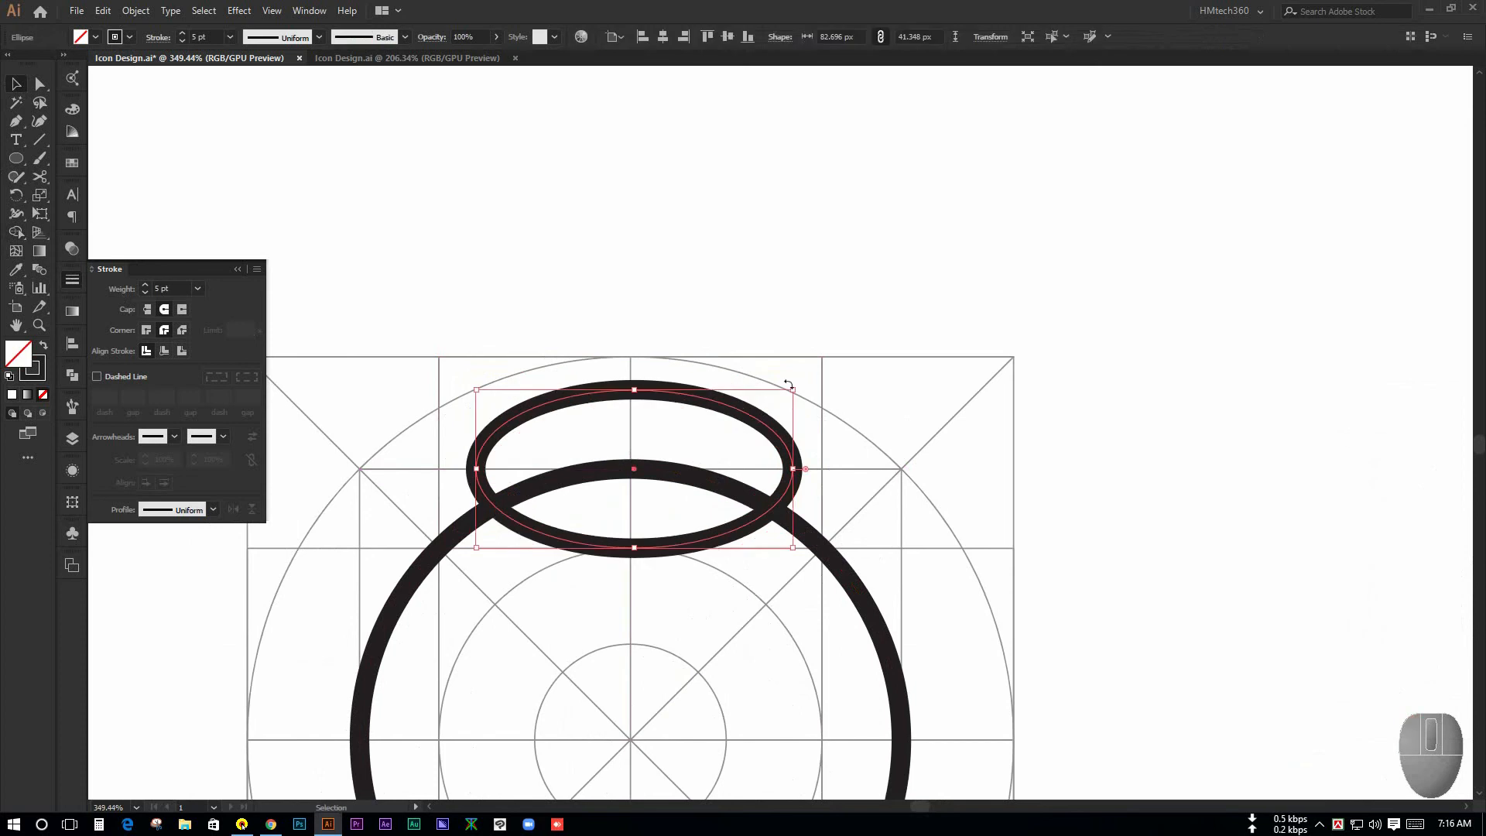
{"action": "left_click", "coordinate": [882, 348]}
Flatten the ellipse slightly by lowering its upper edge, and nudge it up over the circle
{"action": "left_click", "coordinate": [366, 663]}
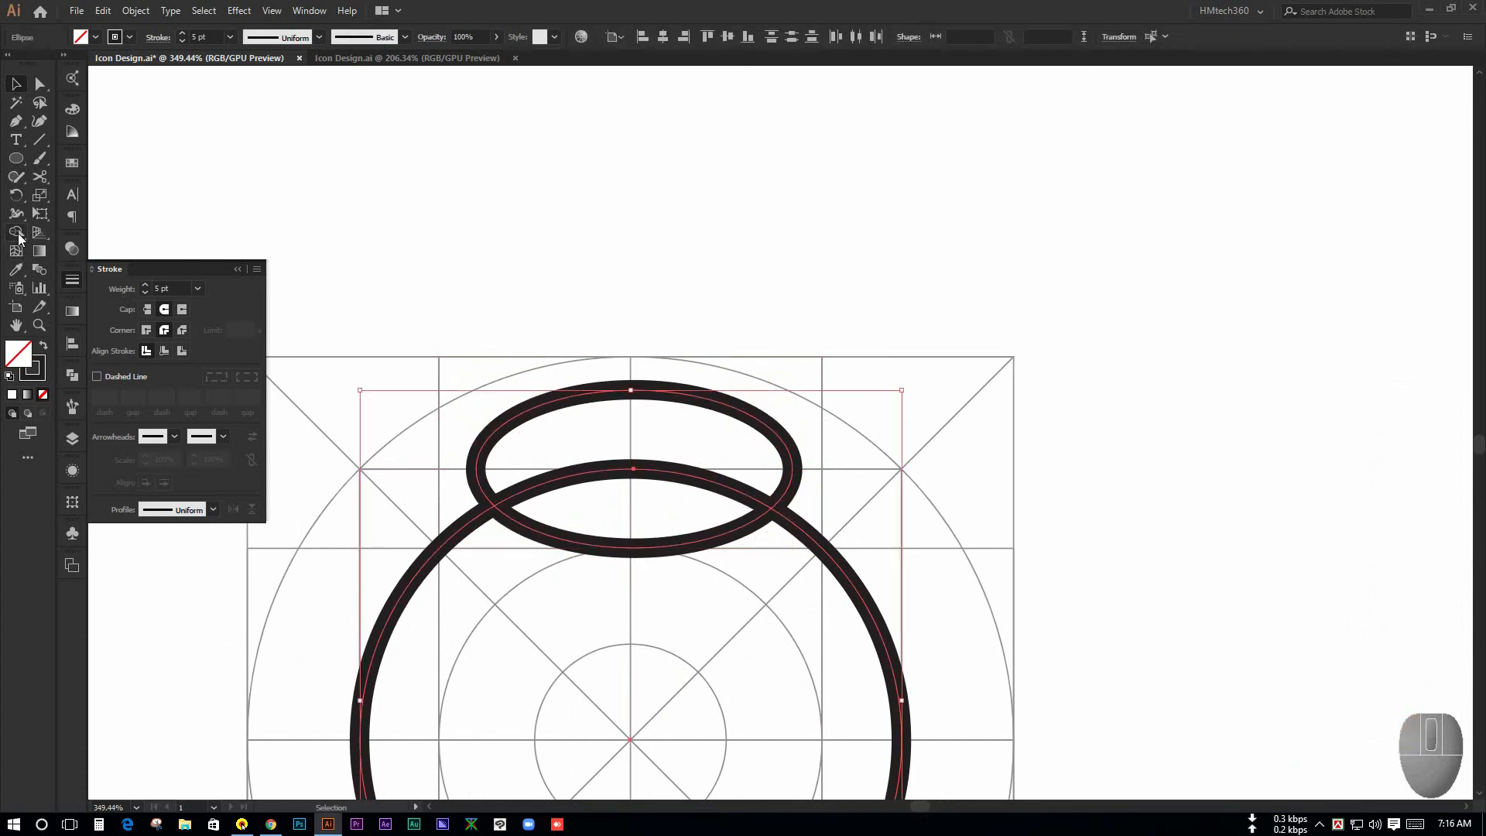
{"action": "left_click", "coordinate": [650, 360]}
{"action": "left_click", "coordinate": [636, 389]}
{"action": "left_click_drag", "start_coordinate": [636, 390], "coordinate": [639, 407]}
{"action": "left_click", "coordinate": [720, 384]}
{"action": "left_click_drag", "start_coordinate": [733, 425], "coordinate": [727, 406]}
{"action": "left_click", "coordinate": [942, 351]}
Merge the ellipse's upper region with its overlap on the circle using Shape Builder to form the jar's rim
{"action": "left_click", "coordinate": [372, 641]}
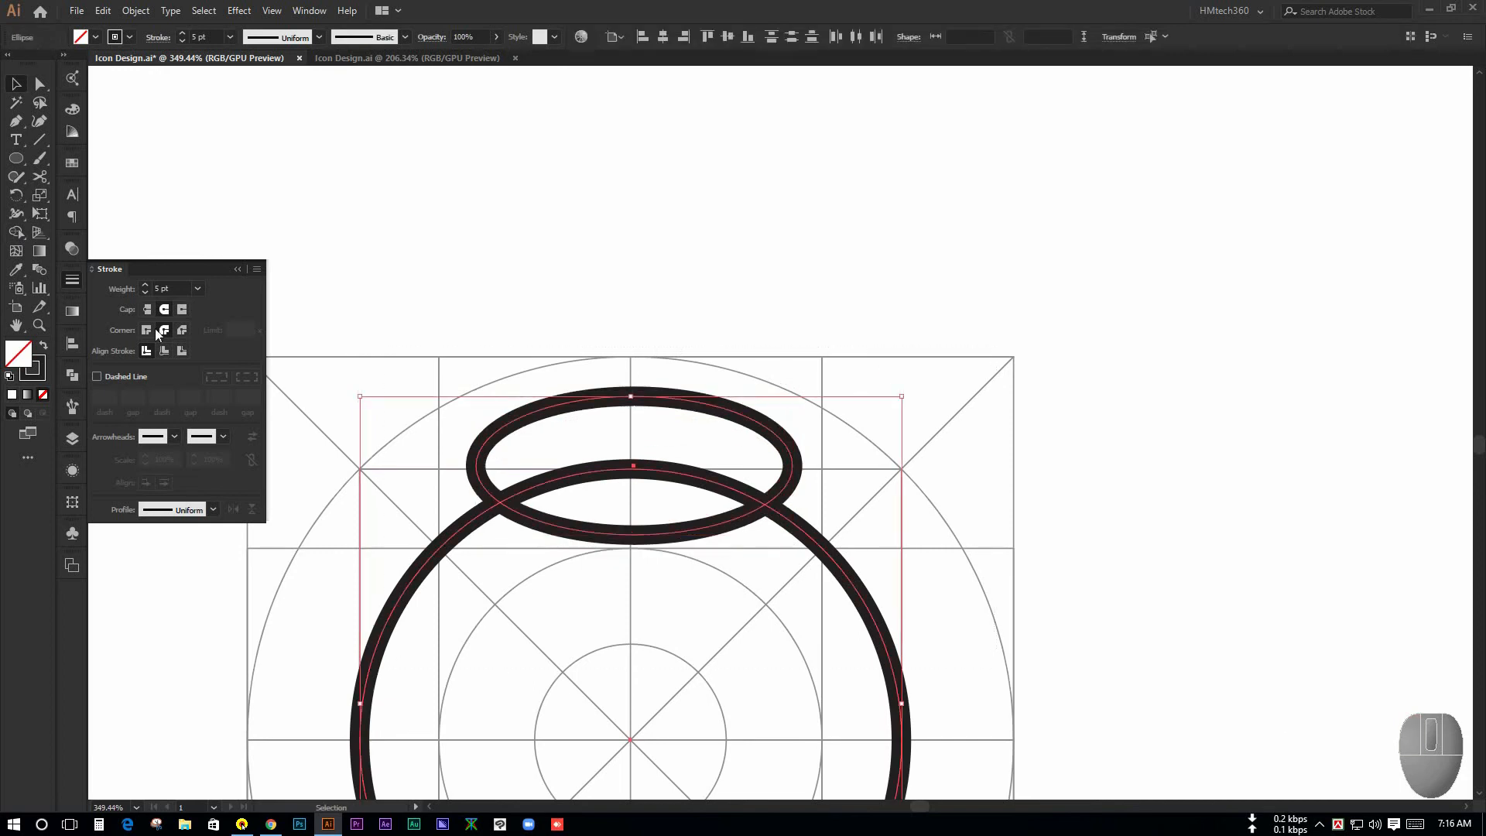
{"action": "left_click", "coordinate": [16, 232]}
{"action": "mouse_move", "coordinate": [597, 425]}
{"action": "left_mouse_down"}
{"action": "mouse_move", "coordinate": [640, 442]}
{"action": "mouse_move", "coordinate": [652, 508]}
{"action": "left_mouse_up"}
{"action": "left_click", "coordinate": [20, 90]}
{"action": "left_click", "coordinate": [1058, 361]}
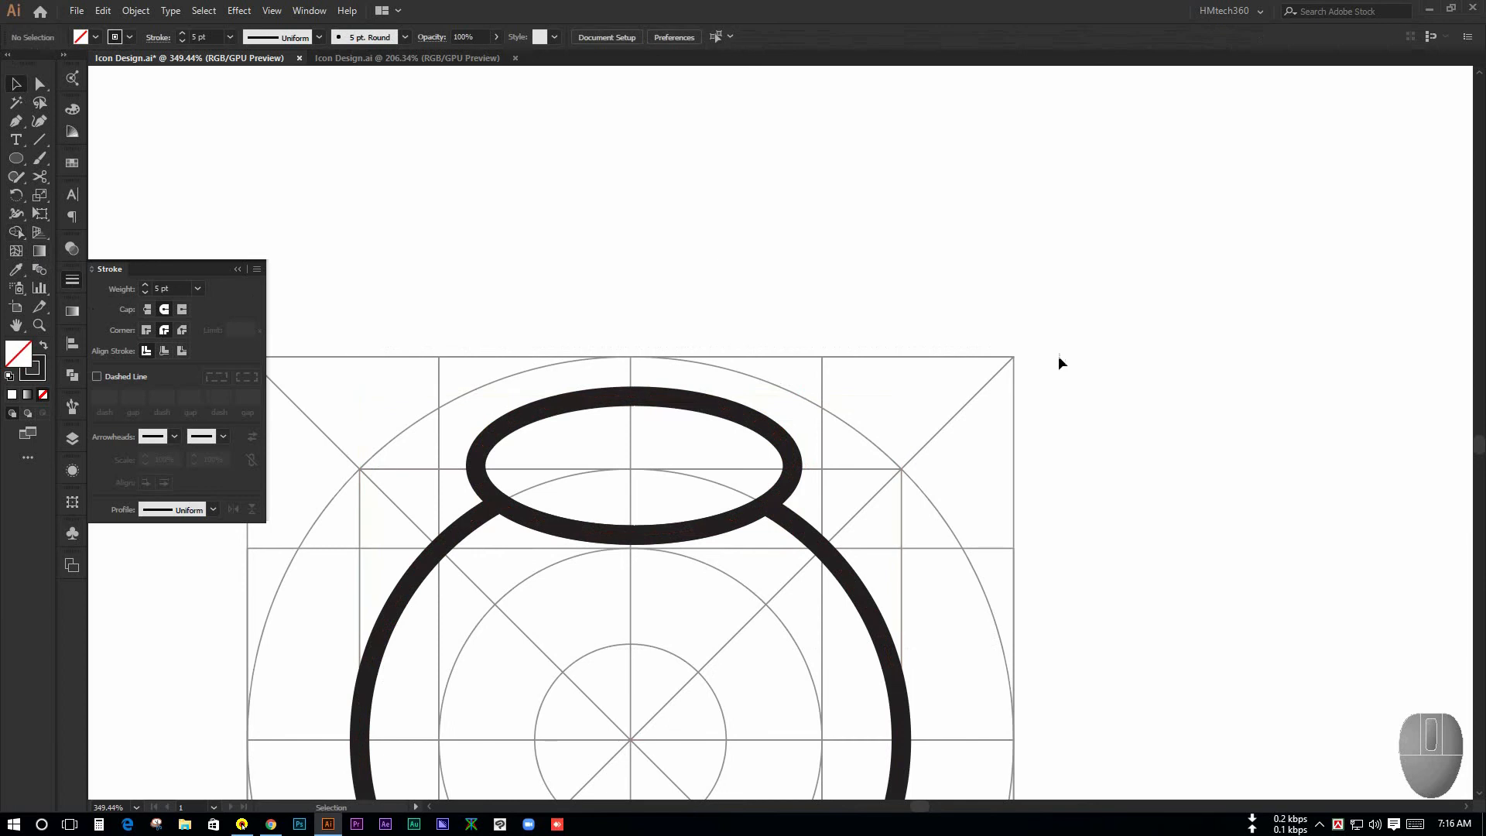
Draw five small circles inside the jar on the grid intersections, two at mid-height, one below centre and two on the lower diagonals
{"action": "left_click_drag", "start_coordinate": [1009, 319], "coordinate": [979, 325]}
{"action": "left_click_drag", "start_coordinate": [936, 334], "coordinate": [820, 198]}
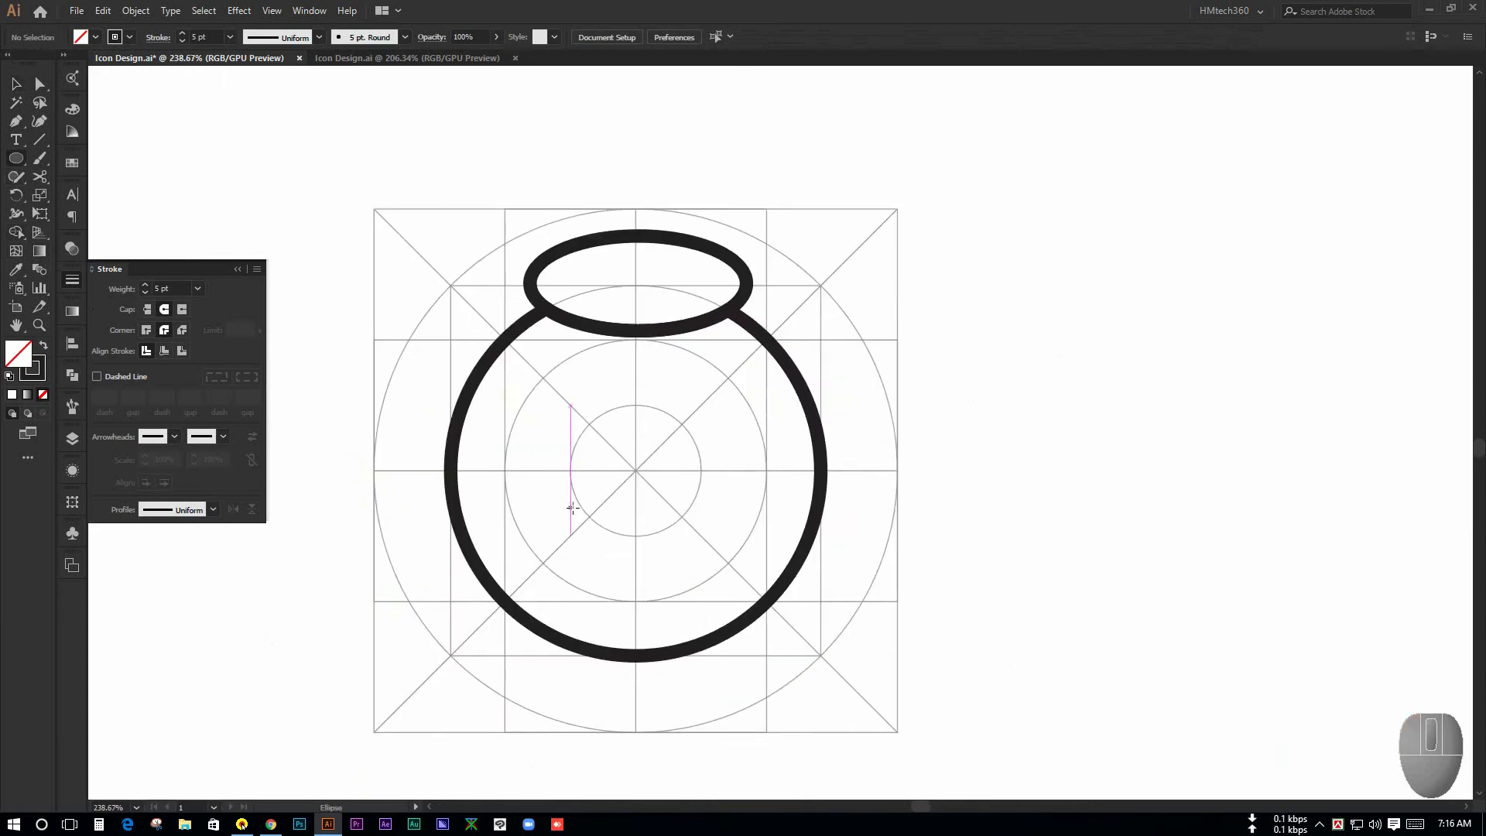
{"action": "left_click_drag", "start_coordinate": [570, 470], "coordinate": [586, 485]}
{"action": "left_click_drag", "start_coordinate": [700, 470], "coordinate": [718, 486]}
{"action": "left_click_drag", "start_coordinate": [636, 535], "coordinate": [649, 548]}
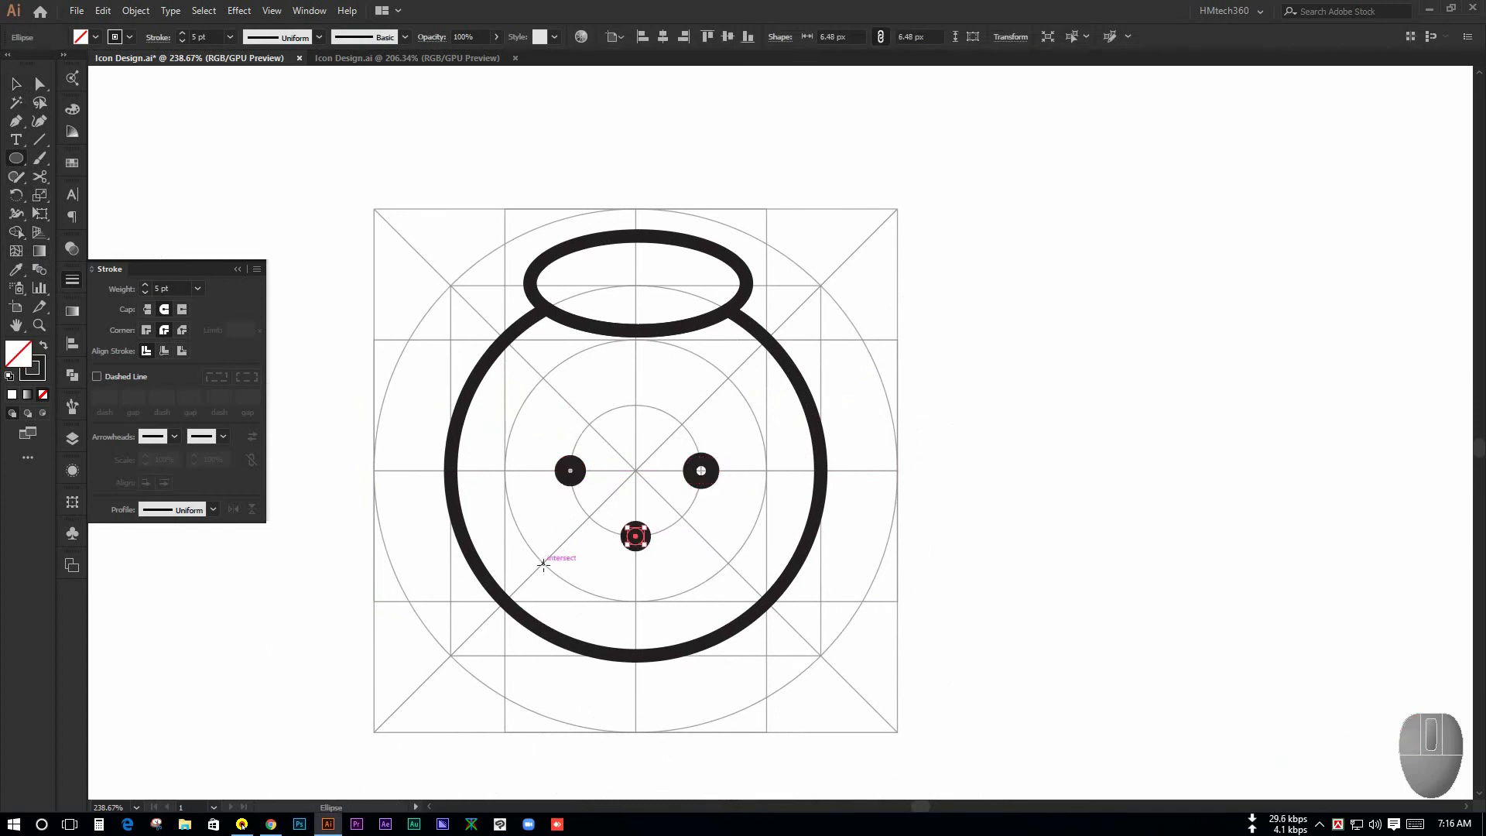
{"action": "left_click_drag", "start_coordinate": [543, 565], "coordinate": [555, 576]}
{"action": "left_click_drag", "start_coordinate": [730, 563], "coordinate": [741, 576]}
Set the stroke weight of the five small circles to 3 pt
{"action": "key", "text": "v"}
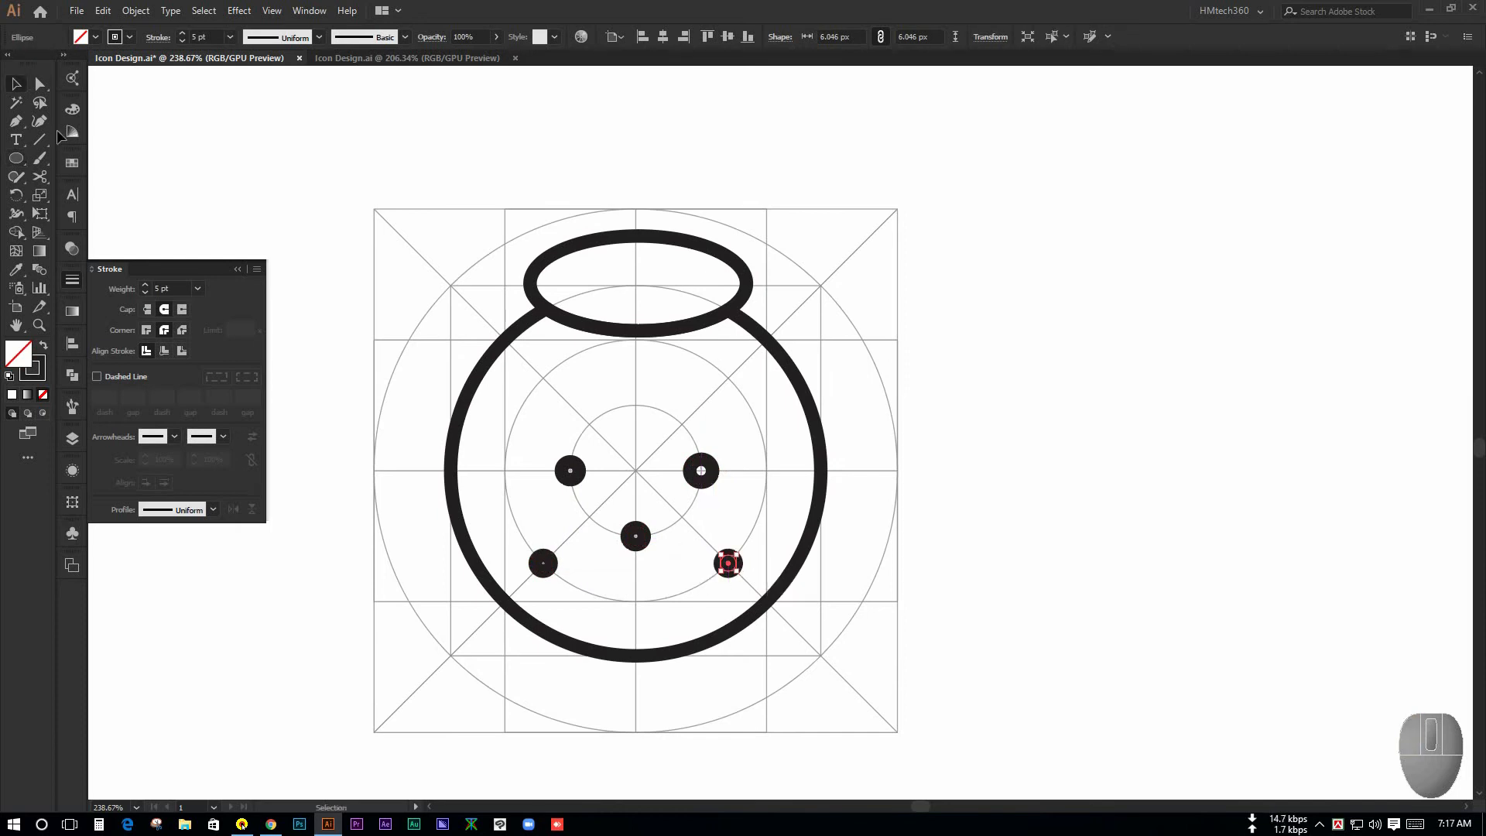
{"action": "left_click", "coordinate": [548, 405]}
{"action": "mouse_move", "coordinate": [642, 427]}
{"action": "left_mouse_down"}
{"action": "mouse_move", "coordinate": [677, 428]}
{"action": "mouse_move", "coordinate": [620, 410]}
{"action": "left_mouse_up"}
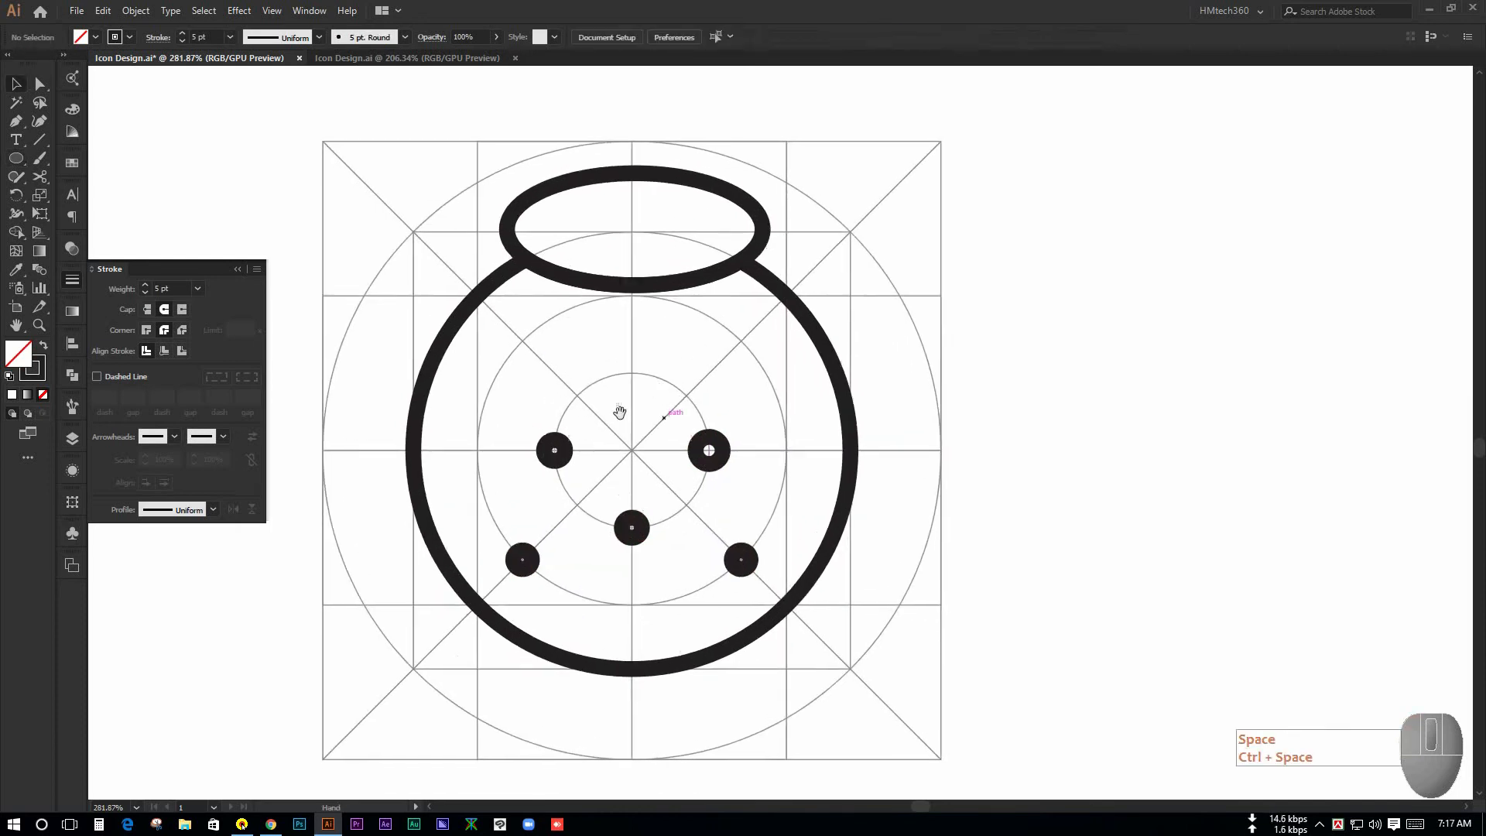
{"action": "mouse_move", "coordinate": [469, 393]}
{"action": "left_mouse_down"}
{"action": "mouse_move", "coordinate": [747, 583]}
{"action": "mouse_move", "coordinate": [758, 574]}
{"action": "left_mouse_up"}
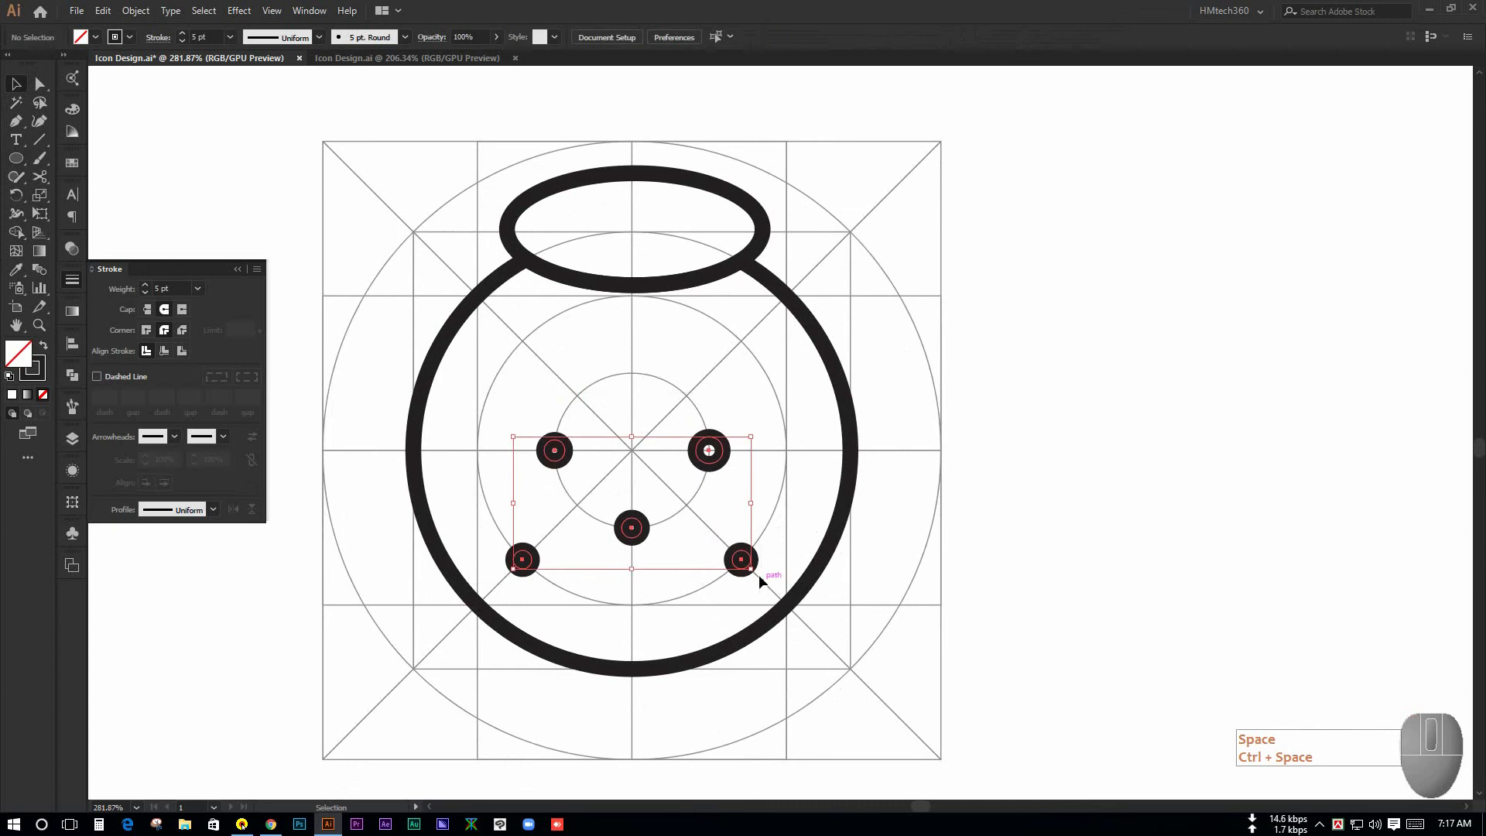
{"action": "left_click", "coordinate": [230, 38]}
{"action": "left_click", "coordinate": [250, 138]}
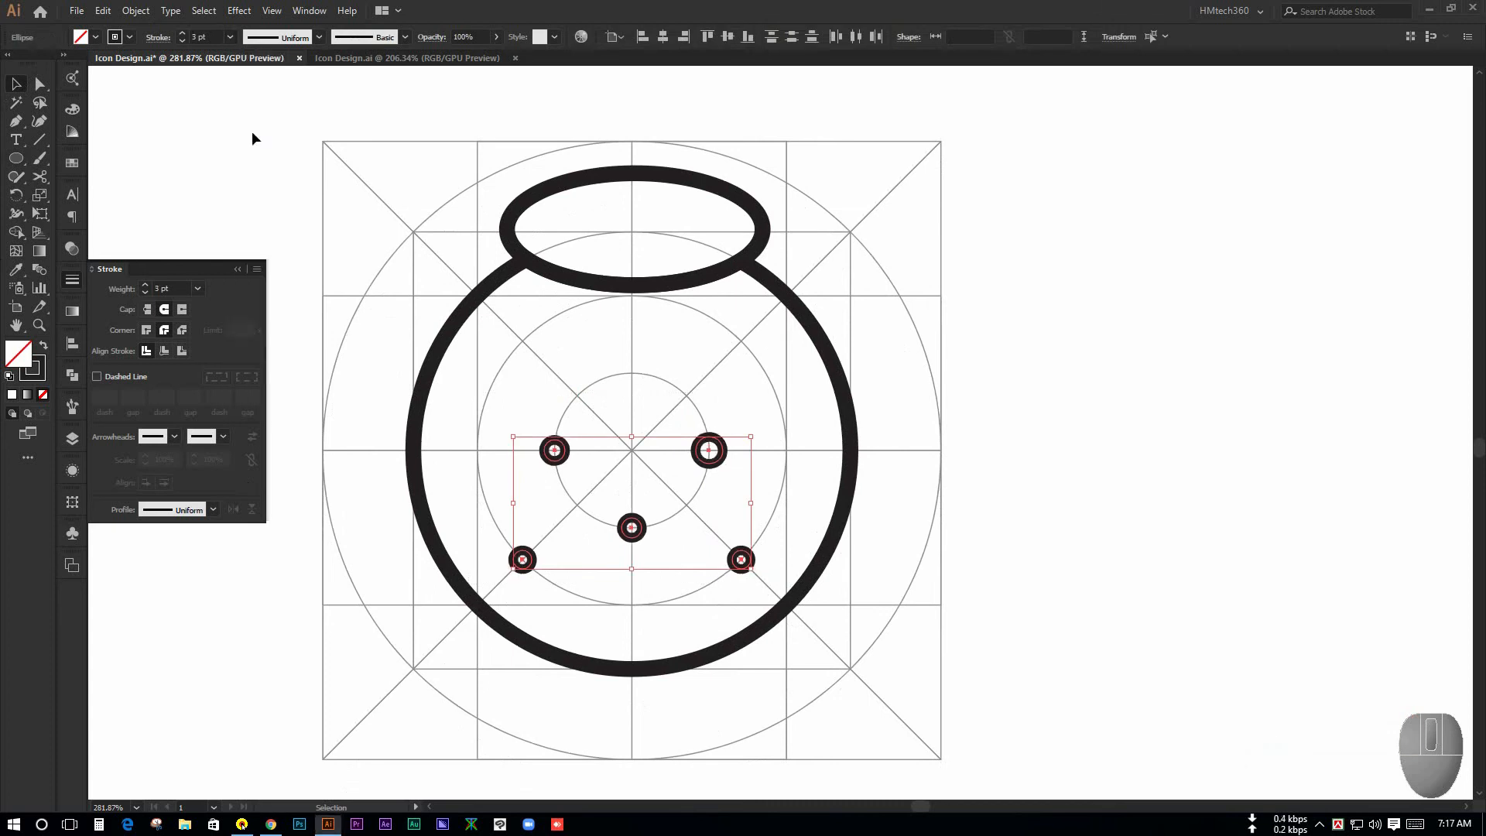
{"action": "left_click", "coordinate": [1005, 445]}
Delete four of the small circles, keeping only the one at the right of the inner guide circle
{"action": "left_click_drag", "start_coordinate": [1004, 445], "coordinate": [739, 398]}
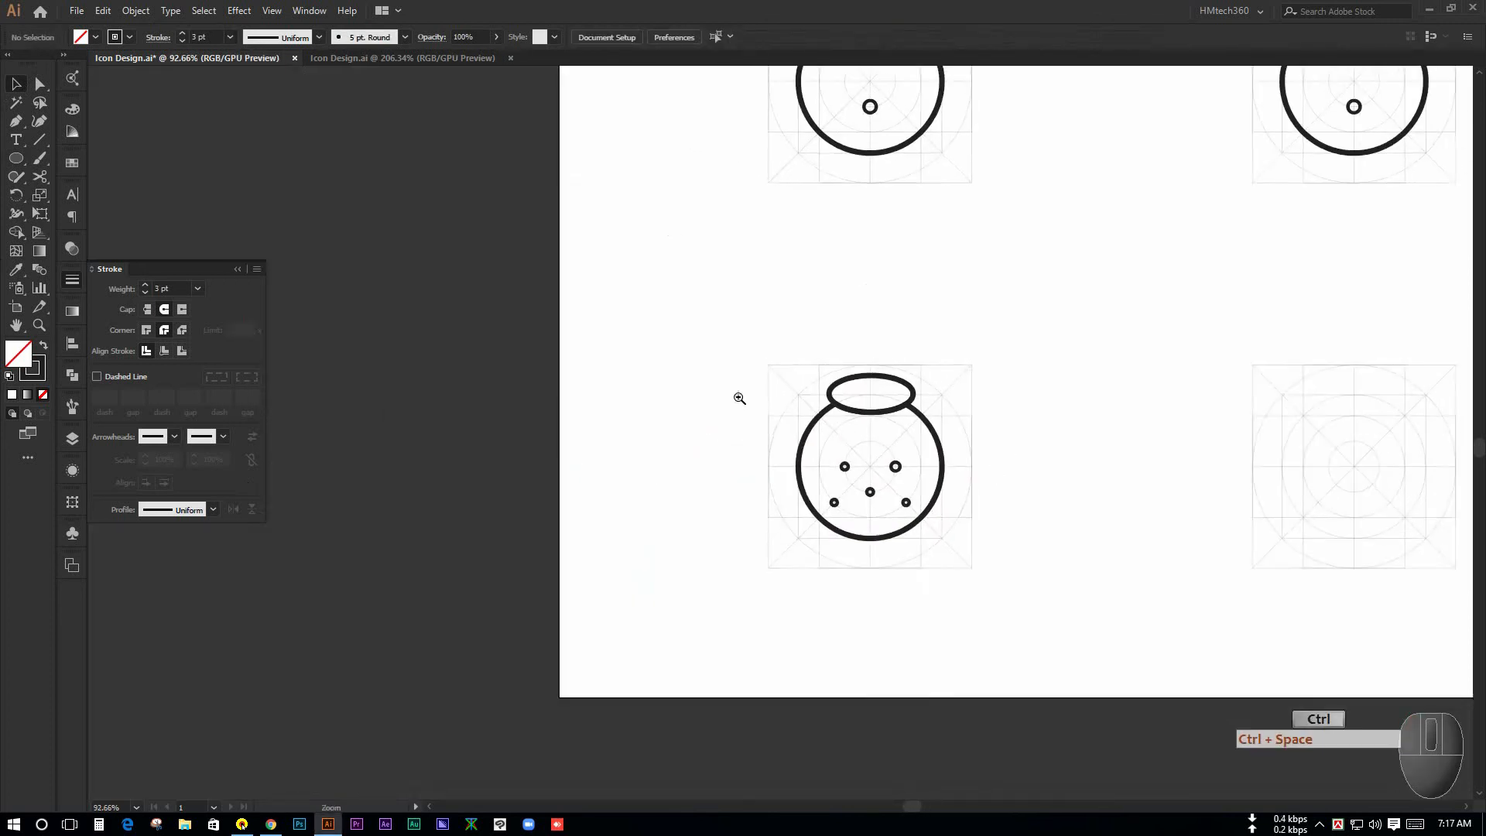
{"action": "left_click_drag", "start_coordinate": [975, 320], "coordinate": [719, 322]}
{"action": "left_click_drag", "start_coordinate": [701, 474], "coordinate": [886, 511]}
{"action": "left_click_drag", "start_coordinate": [766, 499], "coordinate": [829, 503]}
{"action": "left_click_drag", "start_coordinate": [540, 506], "coordinate": [733, 537]}
{"action": "left_click_drag", "start_coordinate": [632, 514], "coordinate": [748, 504]}
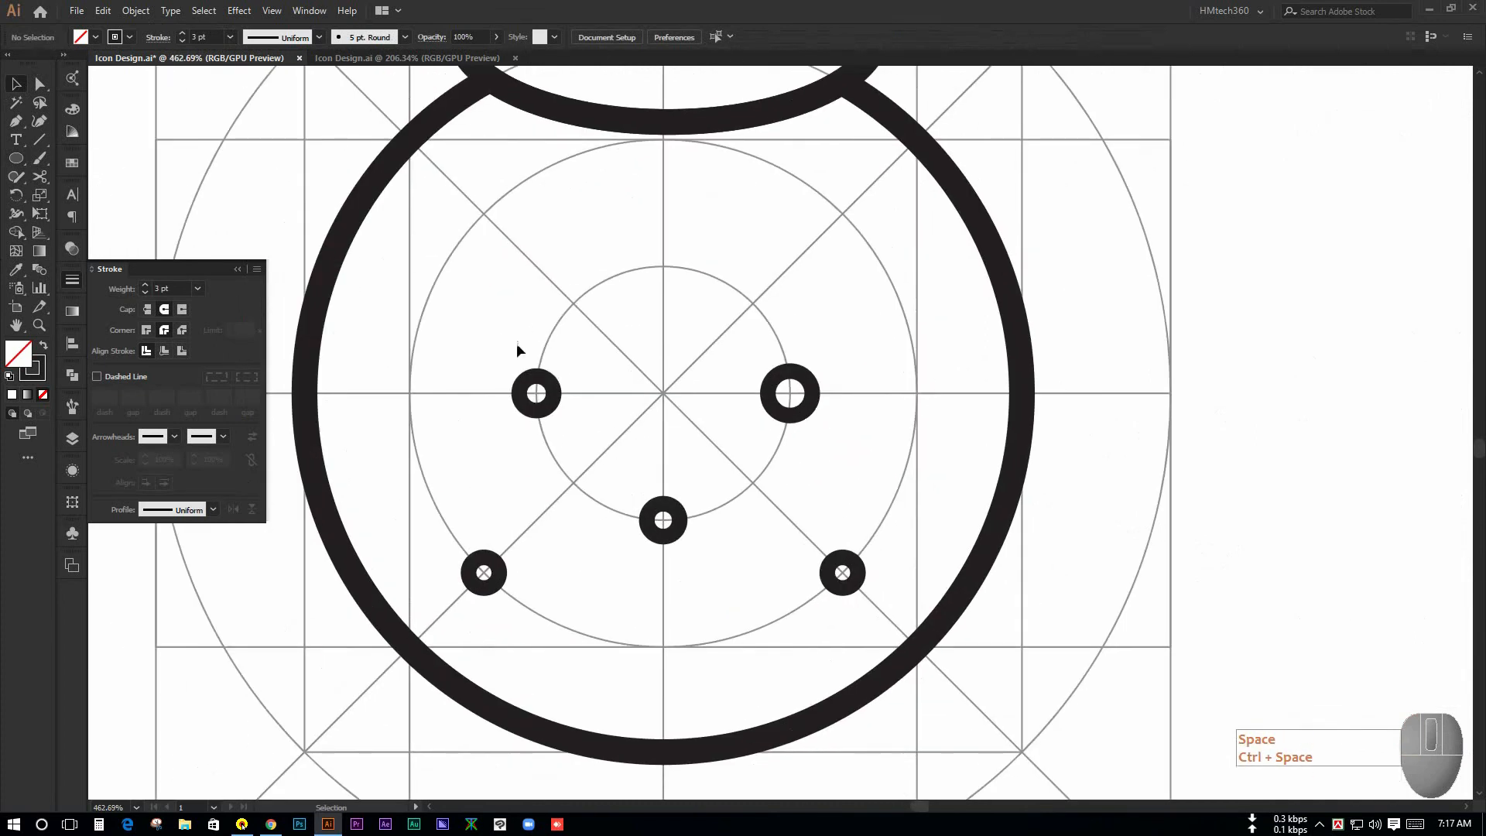
{"action": "left_click_drag", "start_coordinate": [476, 325], "coordinate": [701, 603]}
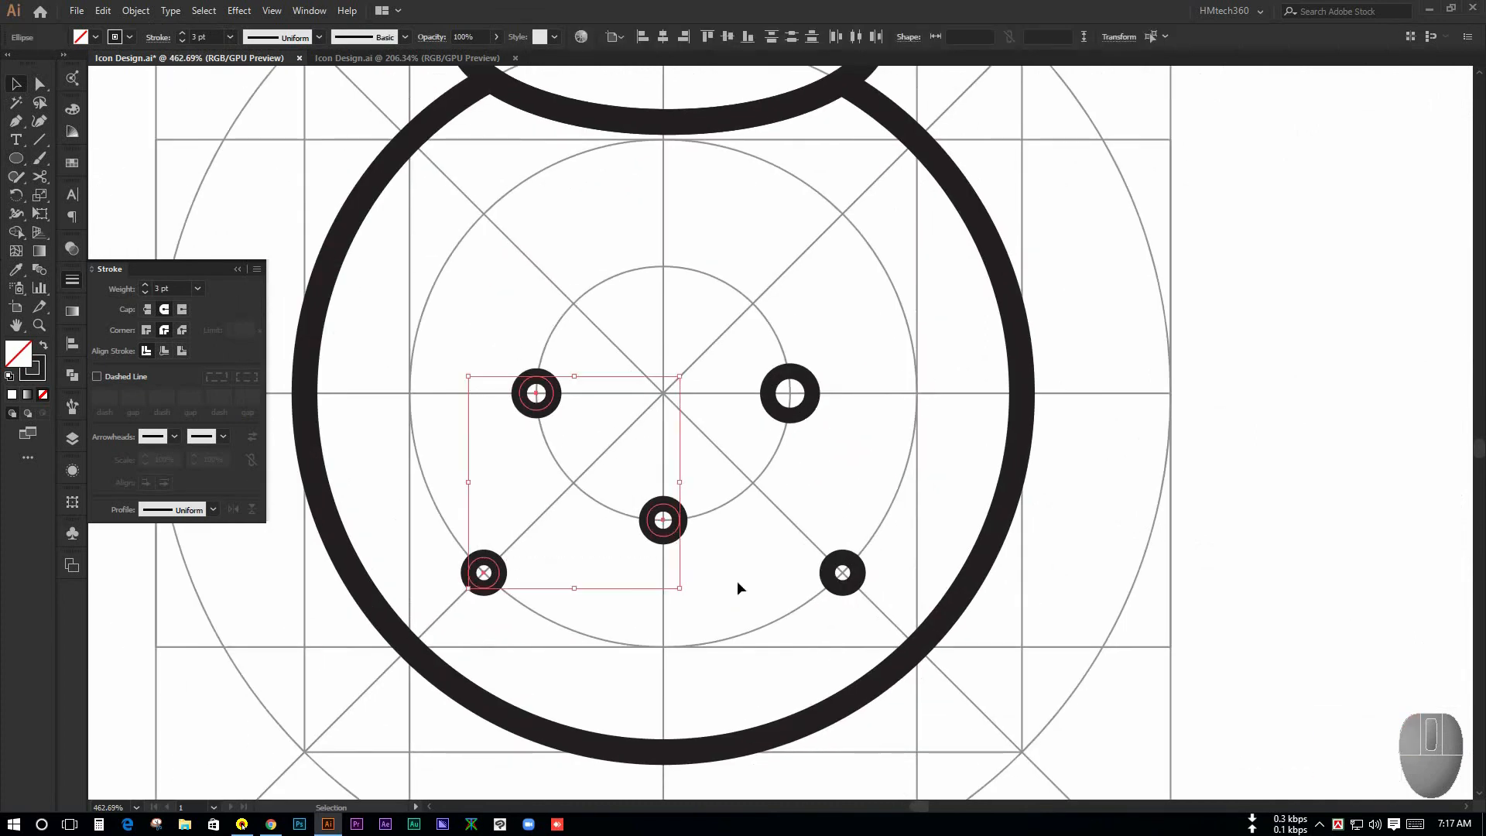
{"action": "key", "text": "Delete"}
{"action": "left_click", "coordinate": [841, 571]}
{"action": "key", "text": "Delete"}
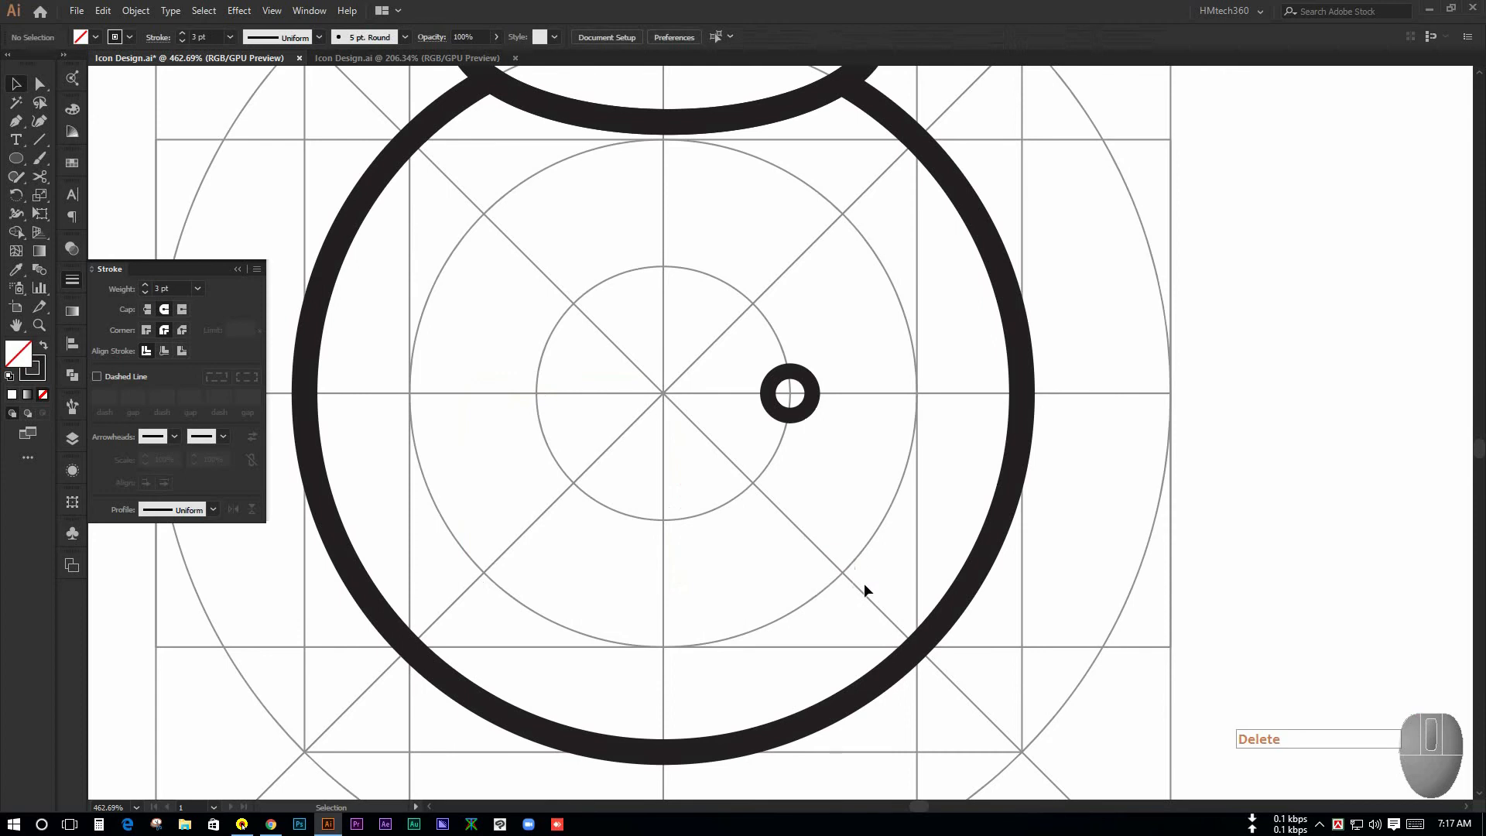
Duplicate the remaining small circle onto the four other grid intersections so that all five dots have the same size
{"action": "left_click_drag", "start_coordinate": [797, 418], "coordinate": [665, 540]}
{"action": "left_click", "coordinate": [517, 616]}
{"action": "left_click", "coordinate": [716, 610]}
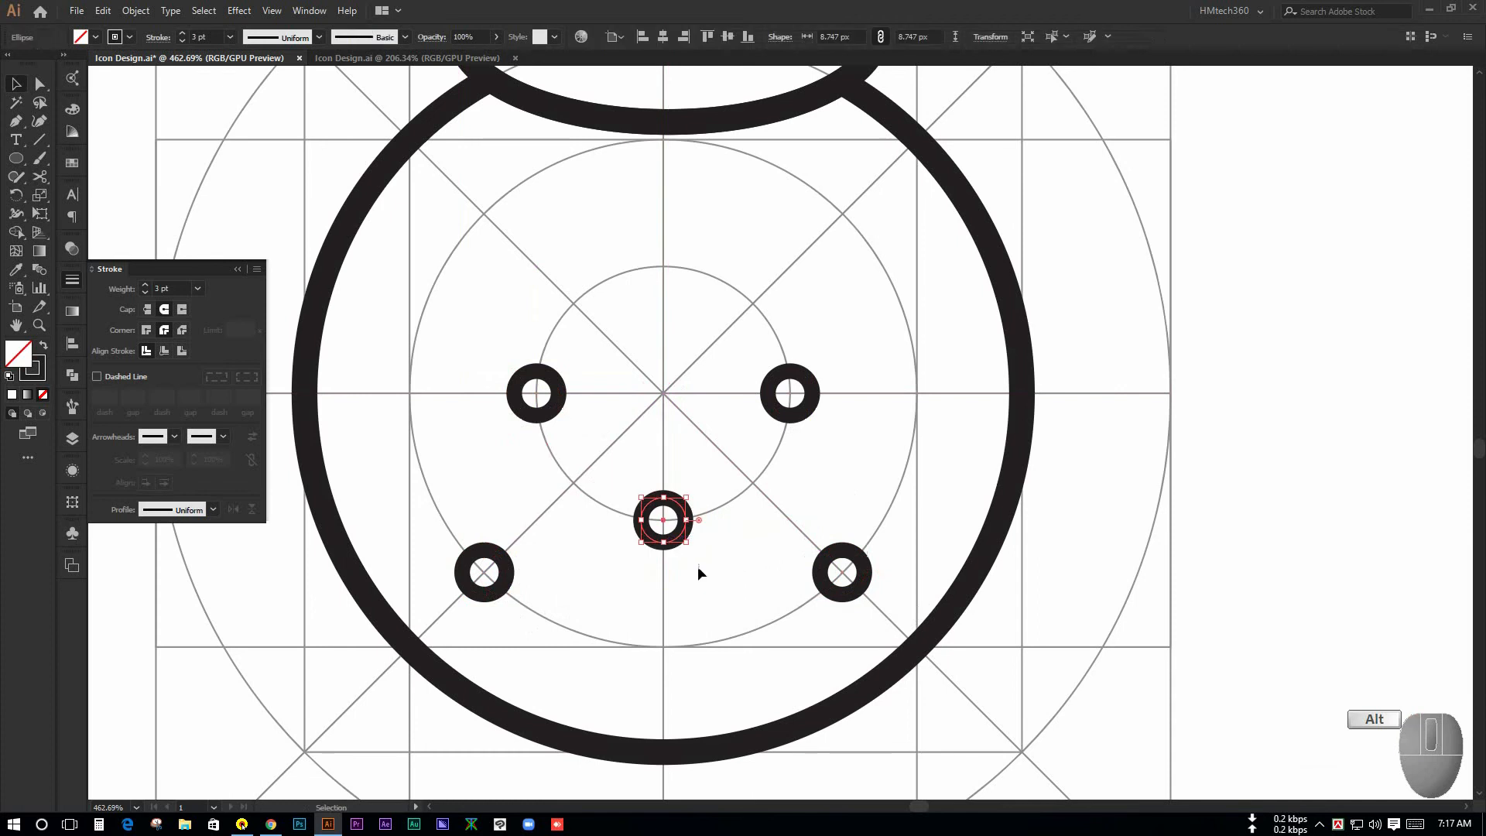
{"action": "left_click", "coordinate": [719, 580]}
Examine the jar icon's proportions next to the other icons on the artboard
{"action": "left_click_drag", "start_coordinate": [735, 591], "coordinate": [508, 517]}
{"action": "left_click_drag", "start_coordinate": [486, 453], "coordinate": [477, 448]}
{"action": "left_click_drag", "start_coordinate": [565, 321], "coordinate": [495, 301]}
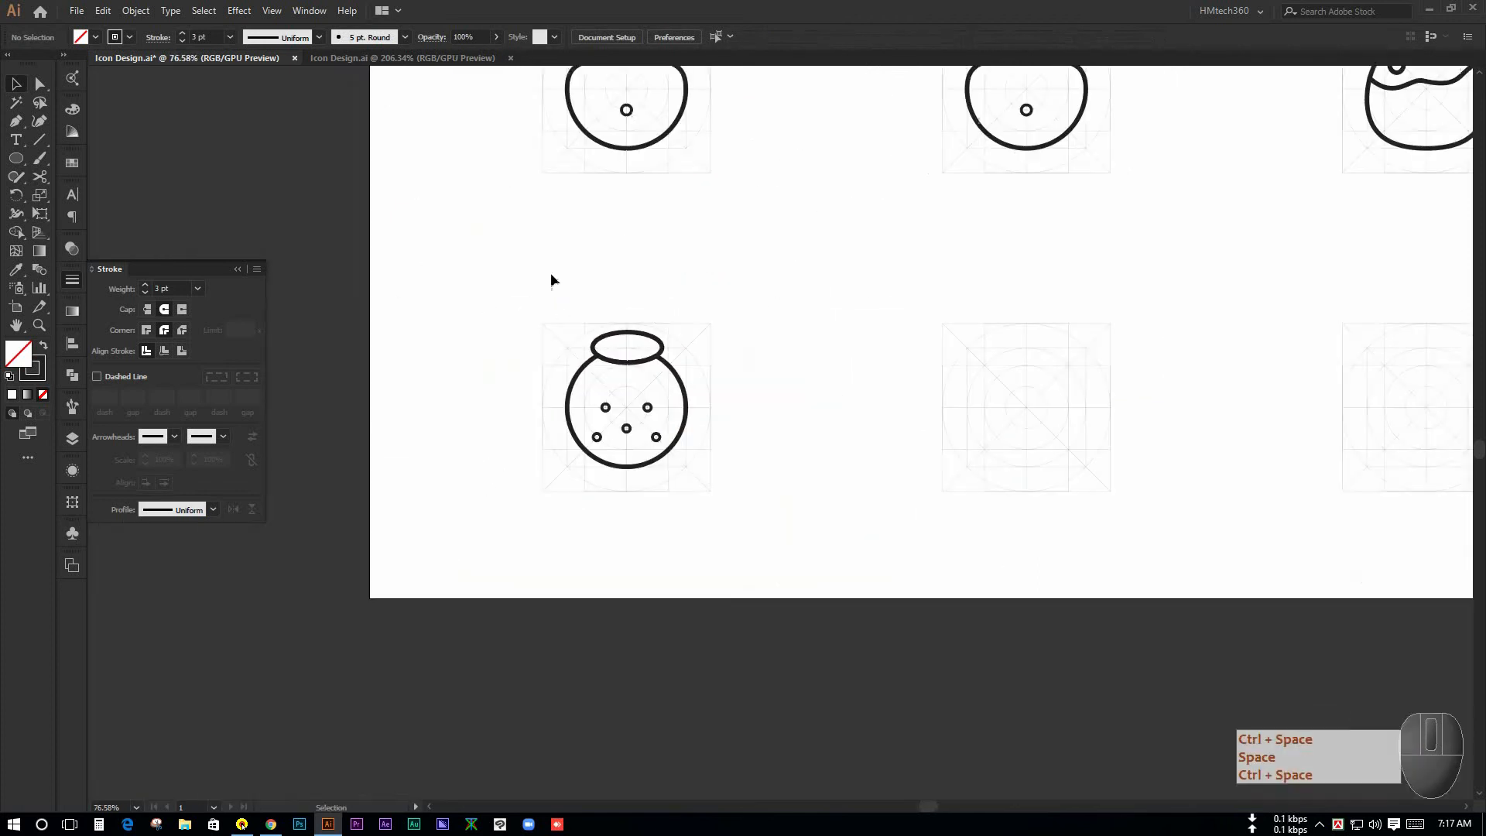
{"action": "left_click_drag", "start_coordinate": [684, 265], "coordinate": [701, 379]}
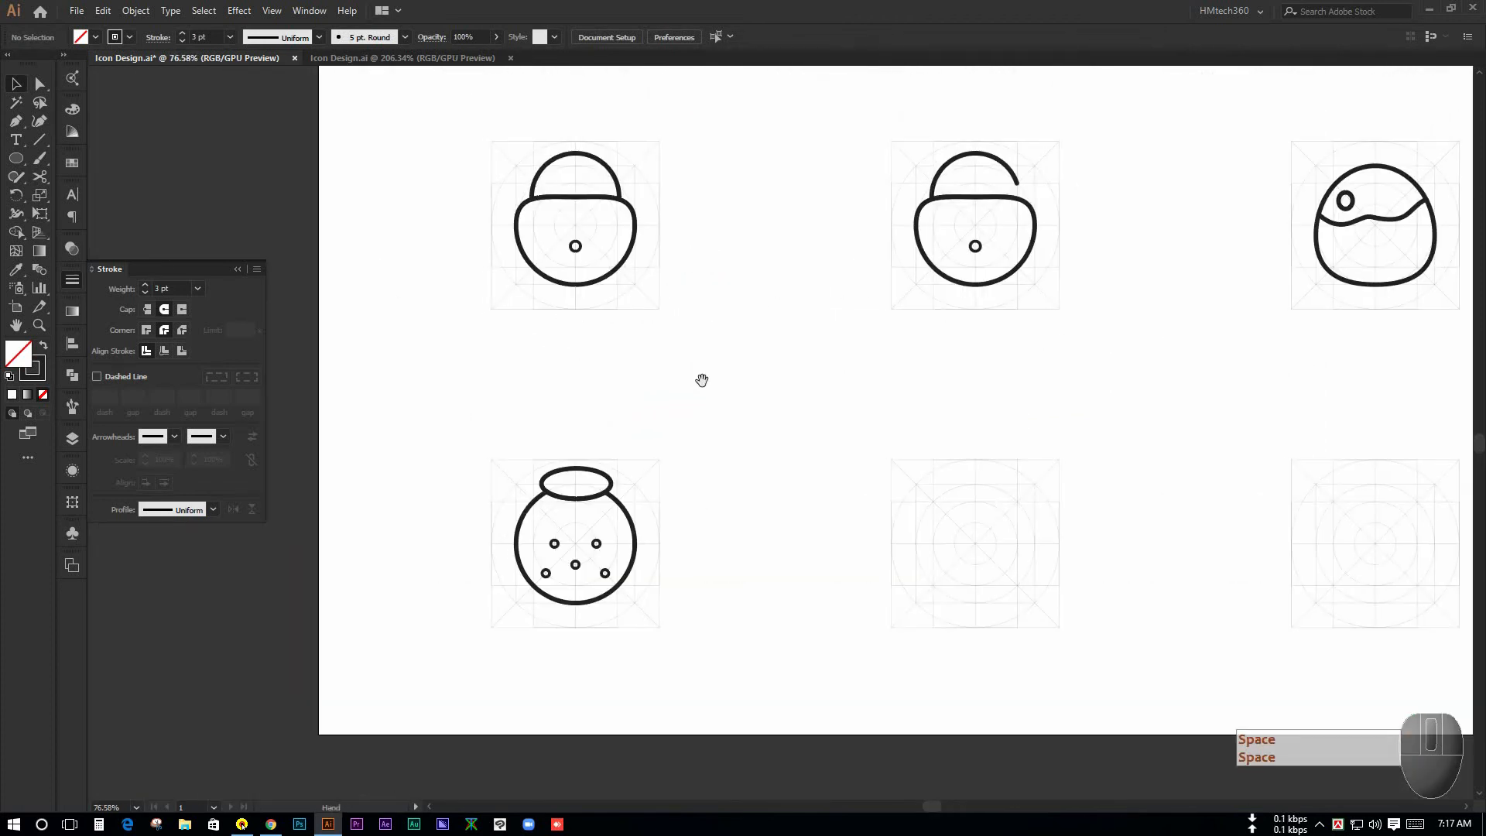
{"action": "left_click_drag", "start_coordinate": [633, 449], "coordinate": [626, 387]}
{"action": "left_click_drag", "start_coordinate": [860, 381], "coordinate": [619, 381]}
{"action": "left_click_drag", "start_coordinate": [783, 376], "coordinate": [672, 378]}
{"action": "left_click_drag", "start_coordinate": [503, 472], "coordinate": [579, 478]}
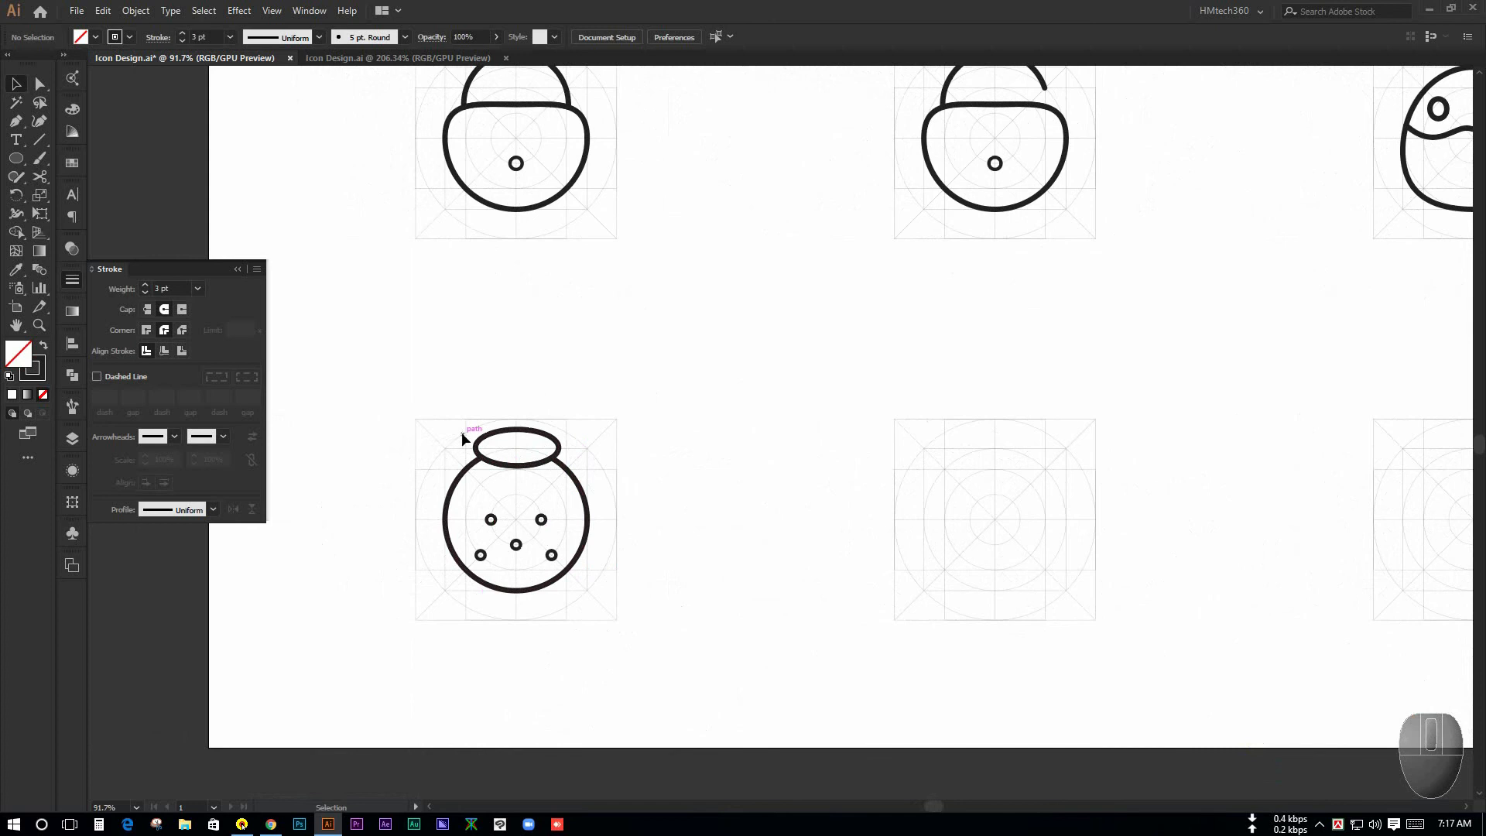
{"action": "key", "text": "ctrl+space"}
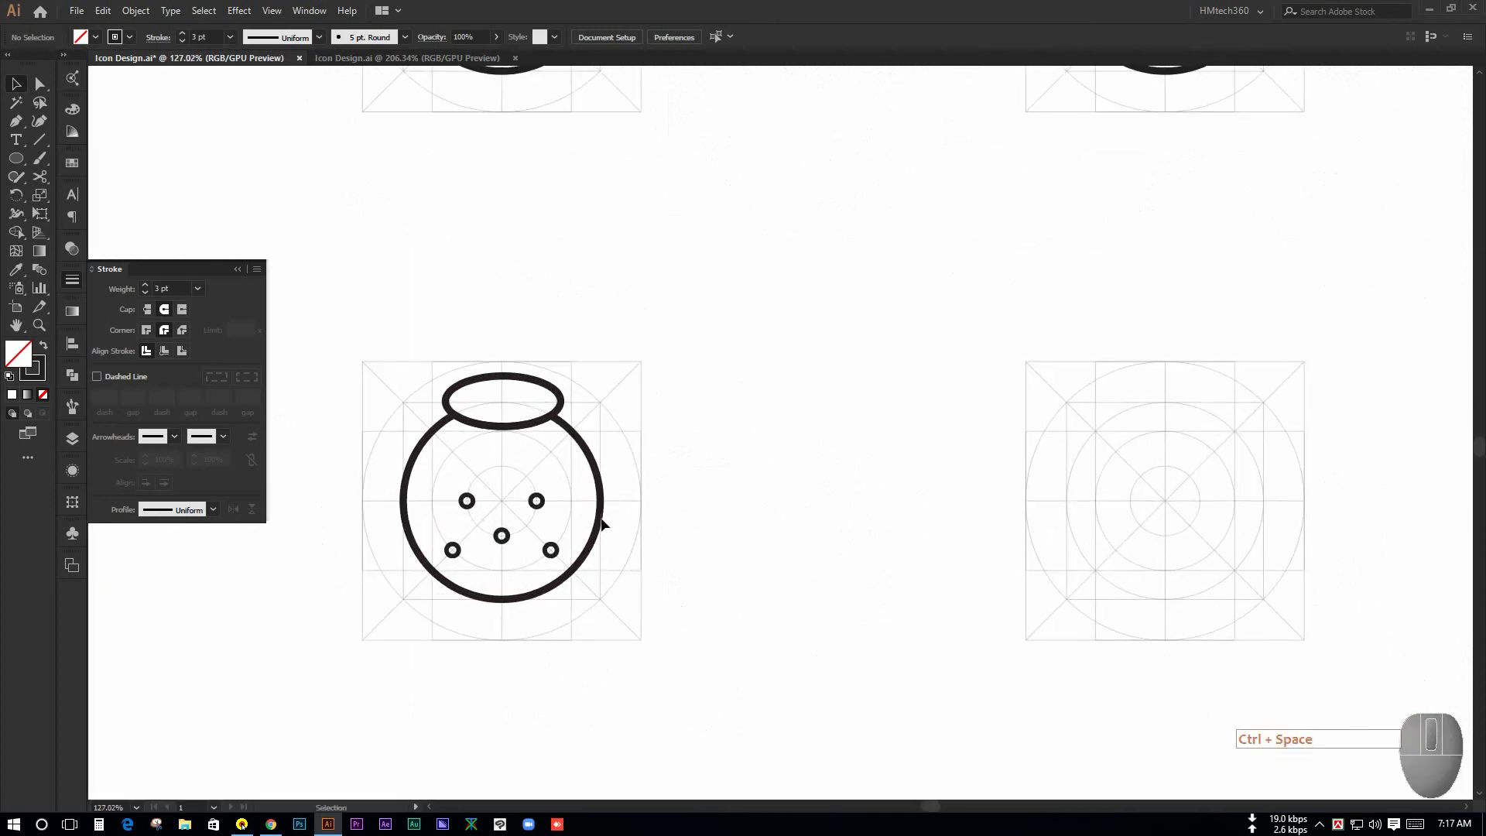
{"action": "left_click", "coordinate": [604, 521]}
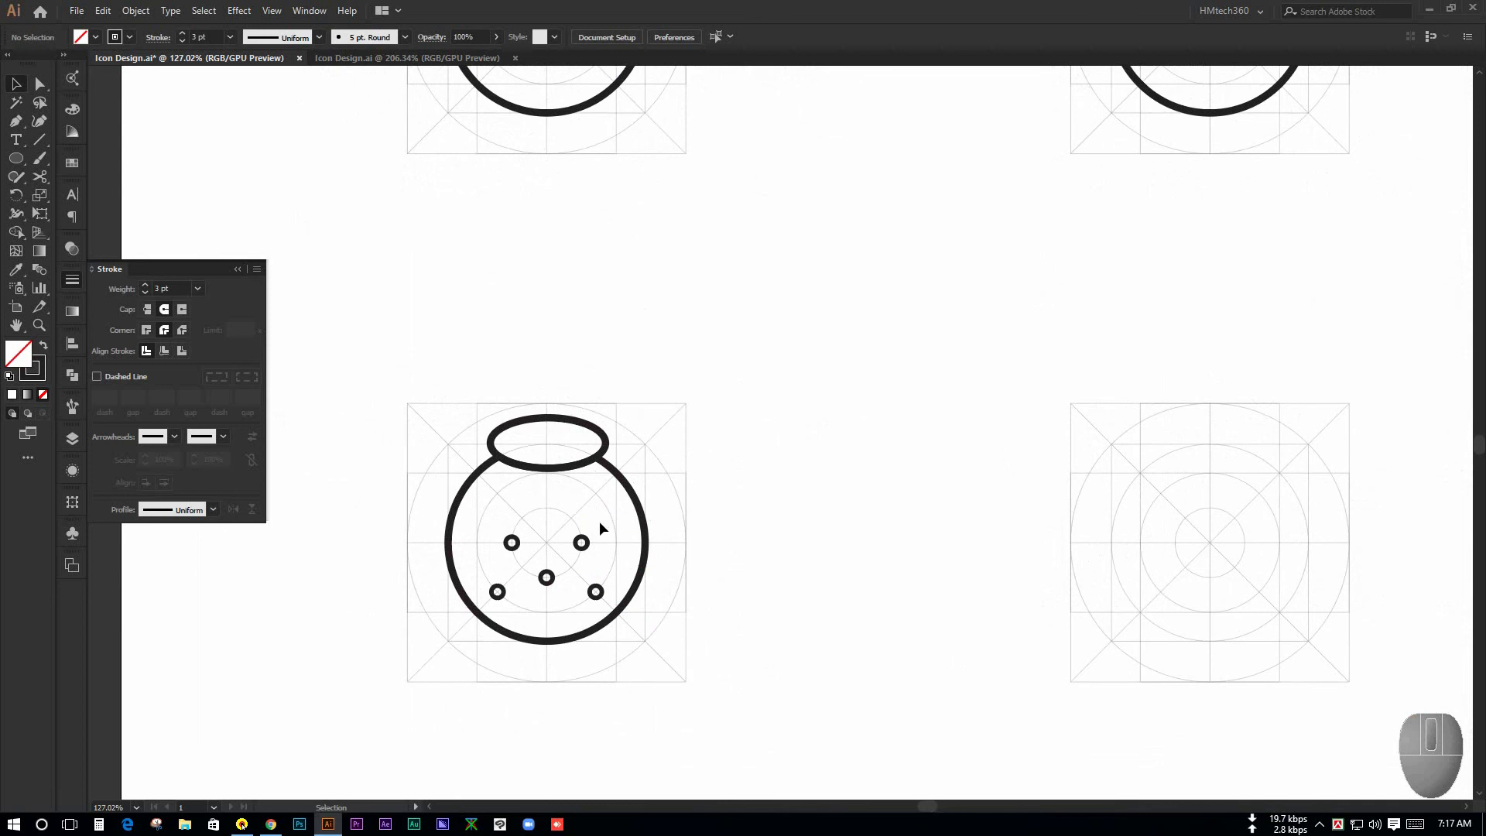
{"action": "key", "text": "space"}
{"action": "left_click_drag", "start_coordinate": [610, 540], "coordinate": [663, 491]}
Raise the bottom anchor point of the jar's body slightly with Direct Selection to flatten its base
{"action": "key", "text": "ctrl+z"}
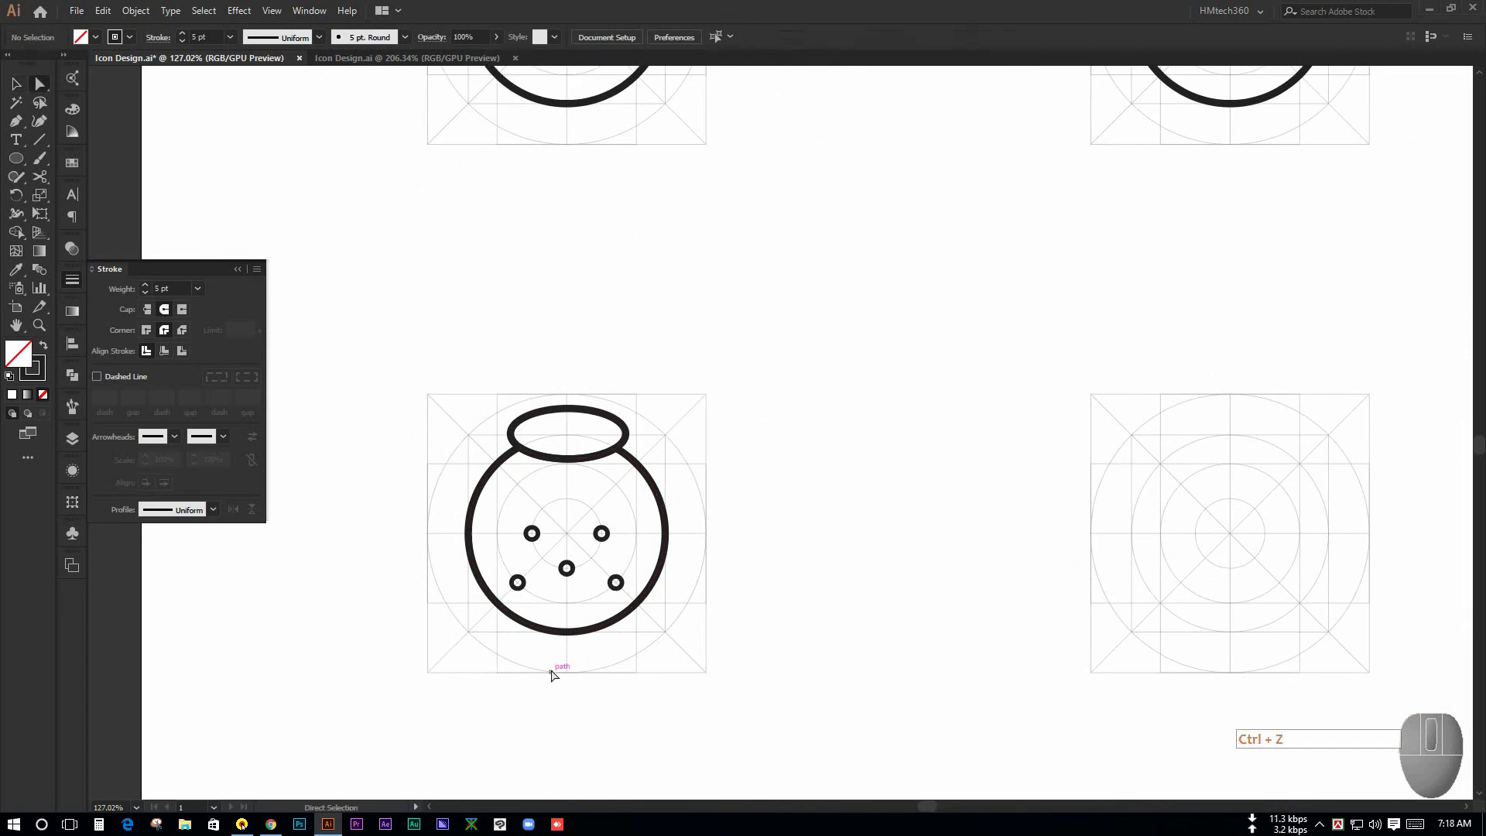
{"action": "left_click_drag", "start_coordinate": [549, 670], "coordinate": [586, 625]}
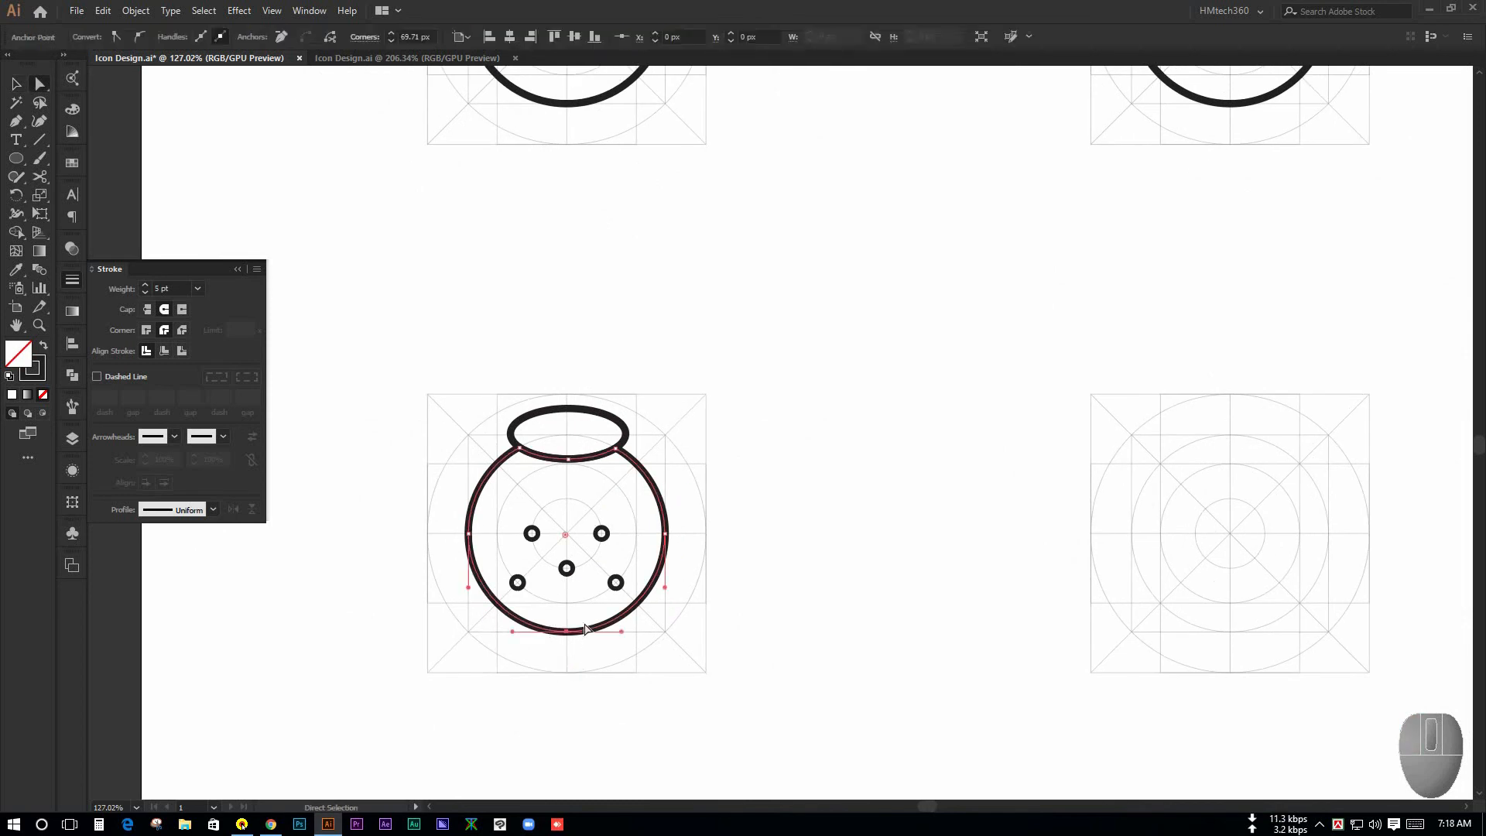
{"action": "left_click", "coordinate": [583, 675]}
{"action": "left_click_drag", "start_coordinate": [545, 670], "coordinate": [569, 627]}
{"action": "left_click", "coordinate": [531, 650]}
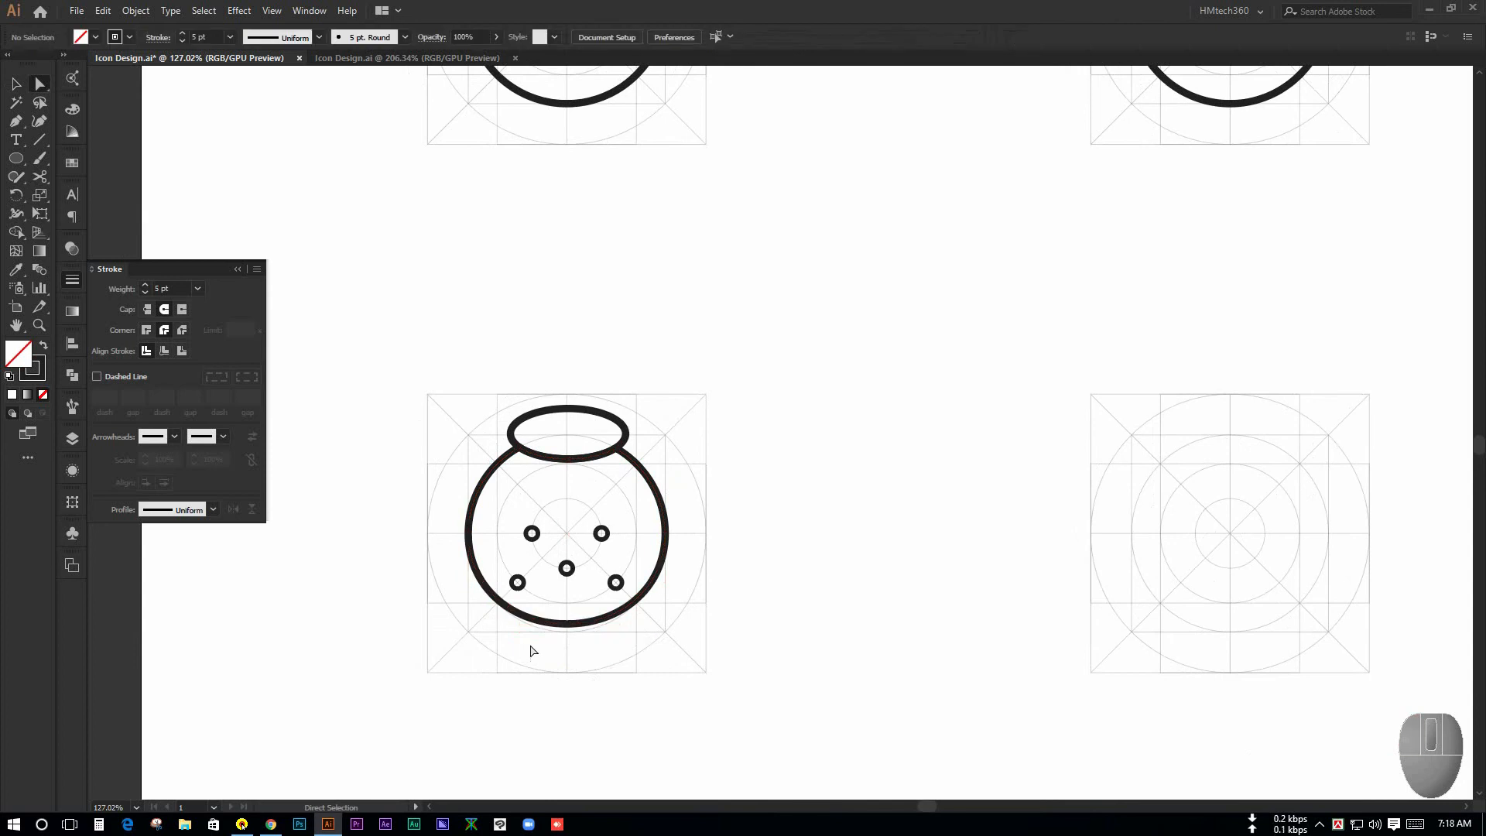
Try to squash the jar's rim and body downward together to lower the jar's height, and undo that resize
{"action": "left_click", "coordinate": [15, 84]}
{"action": "left_click_drag", "start_coordinate": [391, 311], "coordinate": [727, 495]}
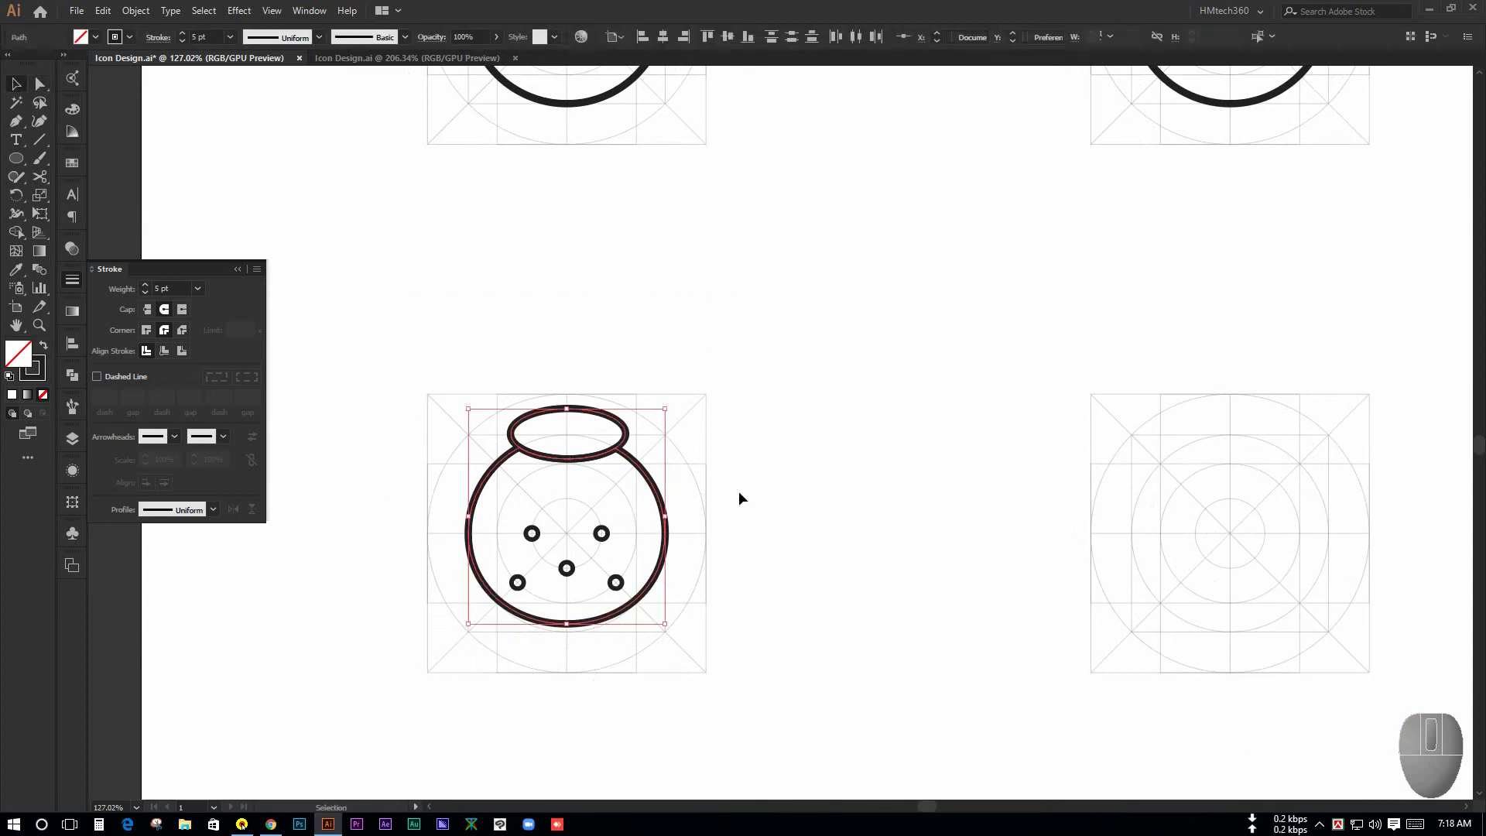
{"action": "left_click_drag", "start_coordinate": [571, 409], "coordinate": [570, 440]}
{"action": "left_click", "coordinate": [756, 416]}
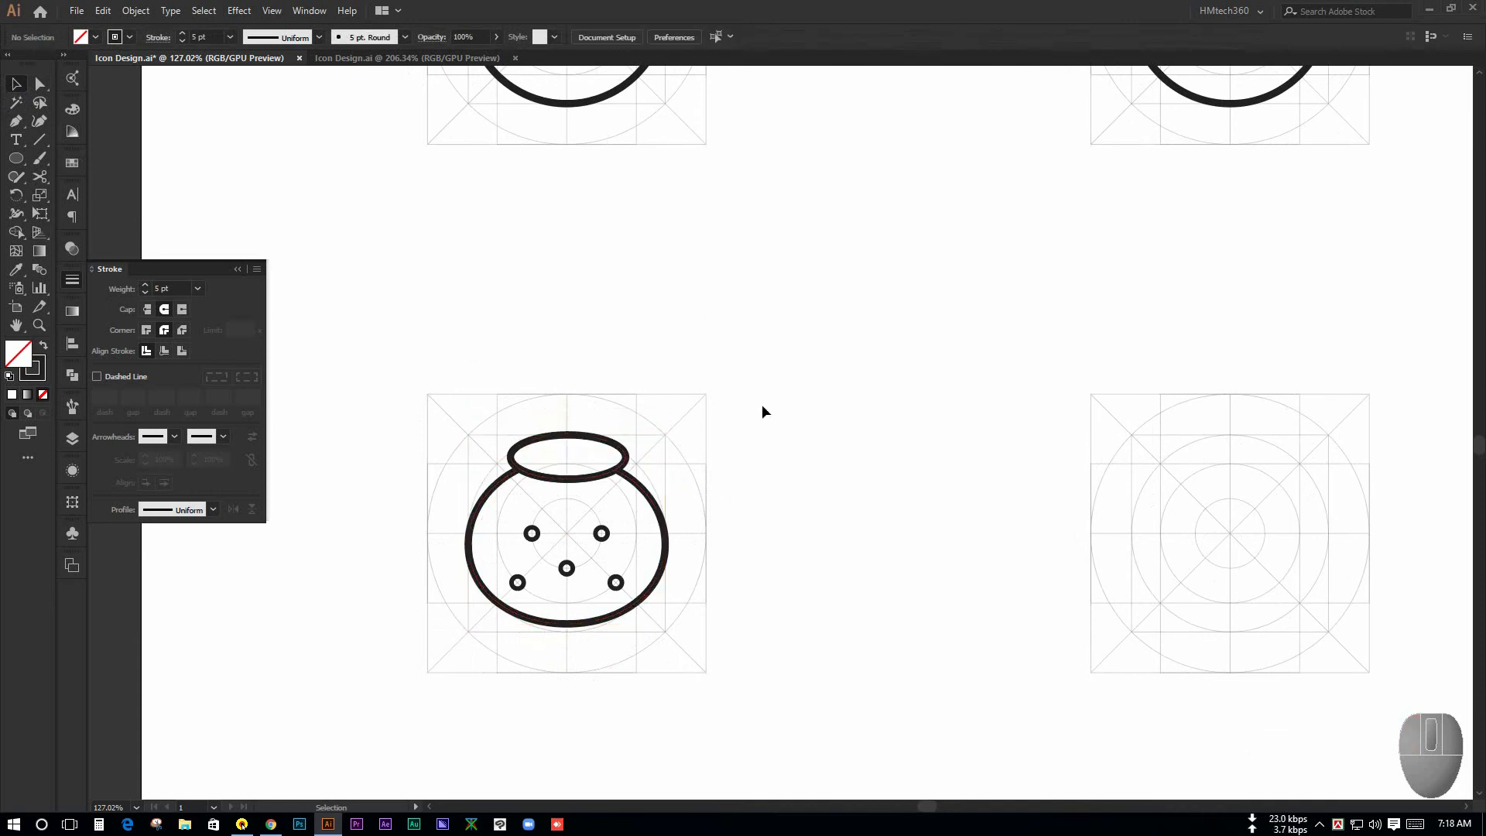
{"action": "left_click", "coordinate": [592, 664]}
{"action": "left_click_drag", "start_coordinate": [785, 457], "coordinate": [743, 457]}
{"action": "left_click_drag", "start_coordinate": [816, 393], "coordinate": [660, 392]}
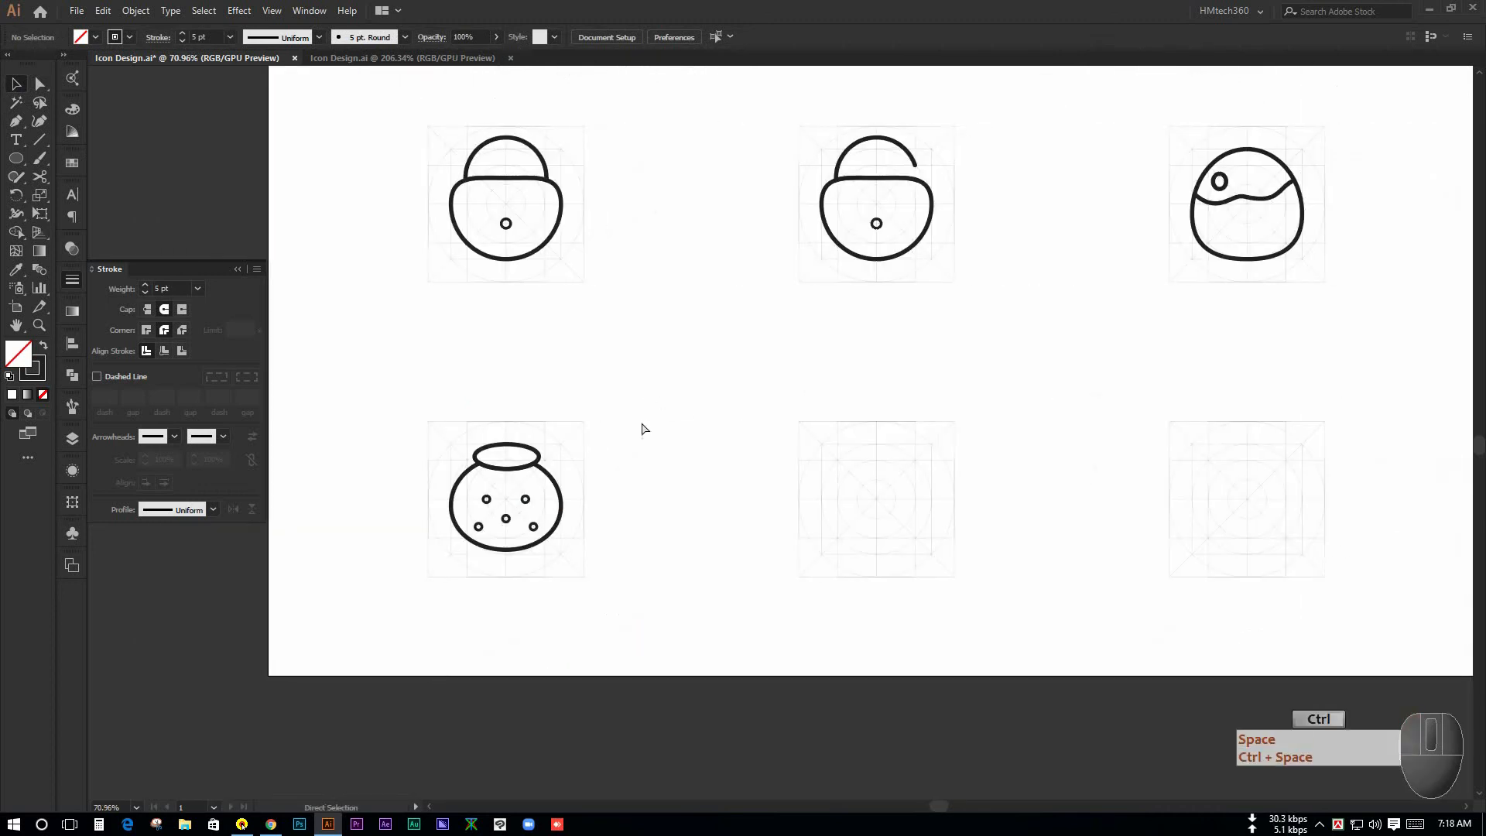
{"action": "key", "text": "ctrl+z"}
{"action": "left_click", "coordinate": [640, 425]}
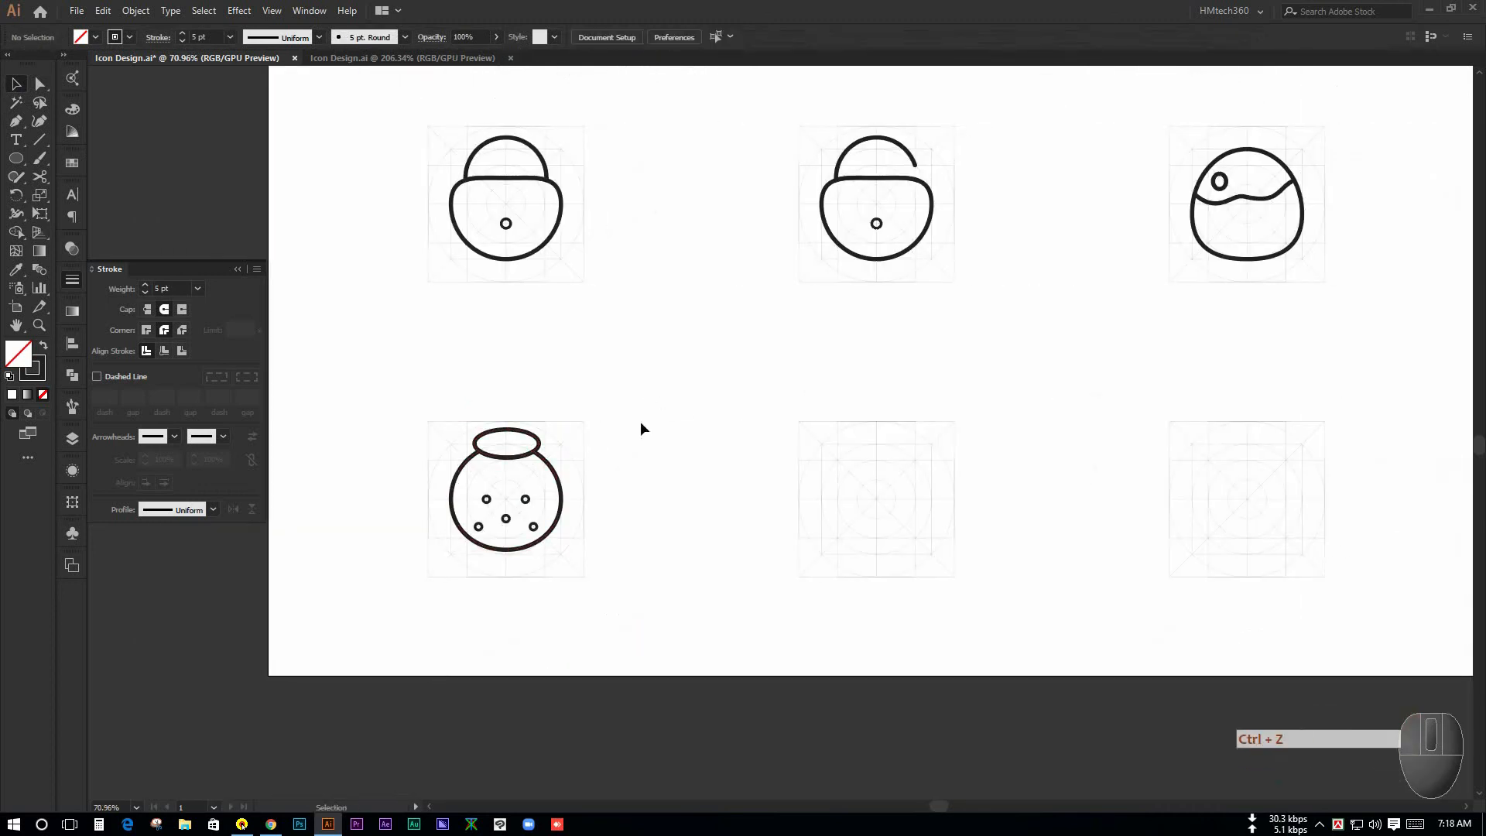
Draw a 100 px circle centred on the empty grid beside the jar icon, matching a guide circle
{"action": "mouse_move", "coordinate": [575, 437]}
{"action": "left_mouse_down"}
{"action": "mouse_move", "coordinate": [665, 442]}
{"action": "mouse_move", "coordinate": [680, 467]}
{"action": "mouse_move", "coordinate": [699, 441]}
{"action": "mouse_move", "coordinate": [601, 387]}
{"action": "mouse_move", "coordinate": [650, 372]}
{"action": "mouse_move", "coordinate": [513, 398]}
{"action": "mouse_move", "coordinate": [596, 424]}
{"action": "left_mouse_up"}
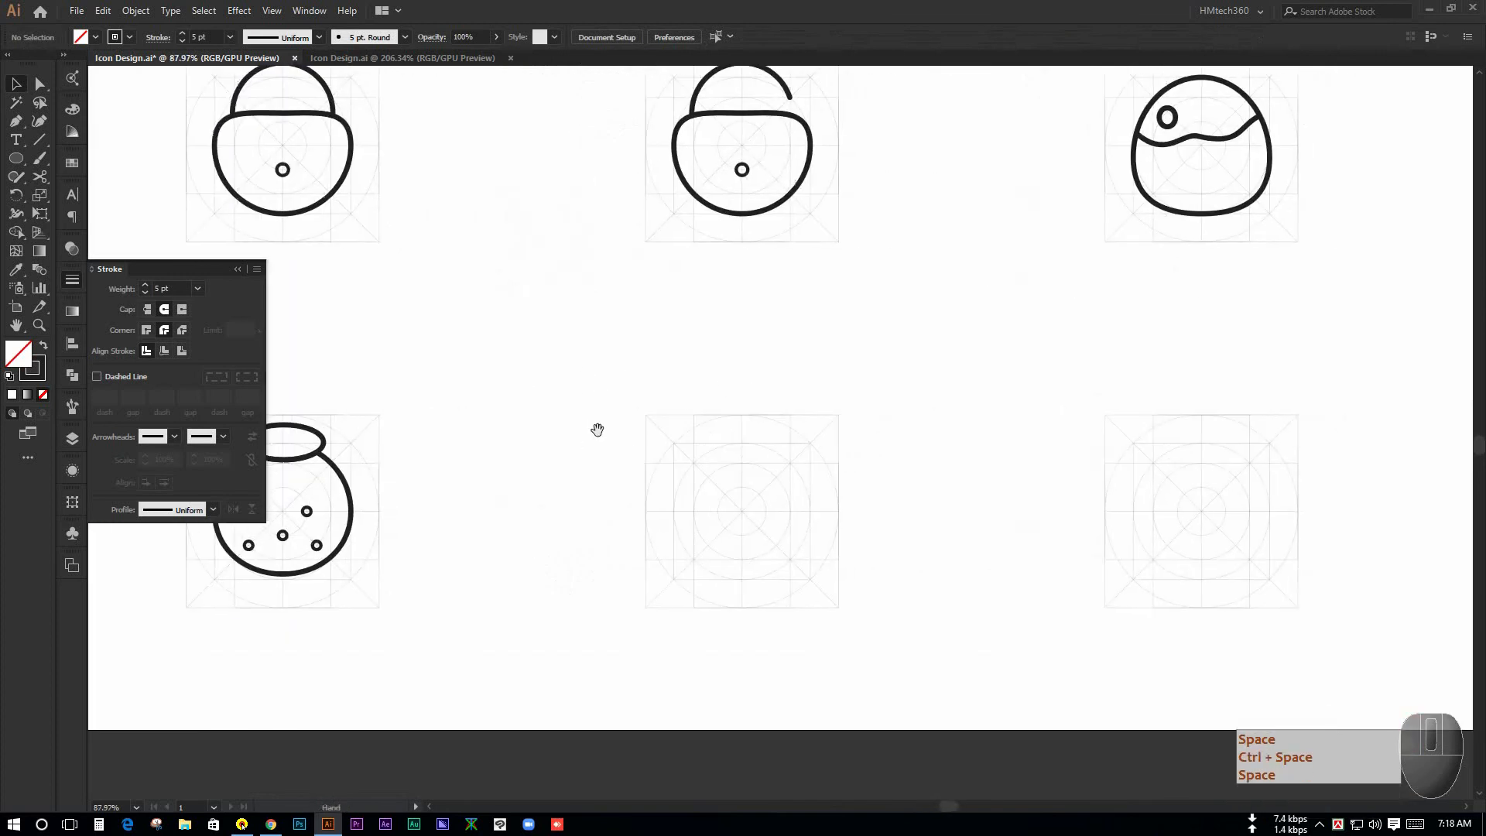
{"action": "left_click_drag", "start_coordinate": [788, 451], "coordinate": [627, 468]}
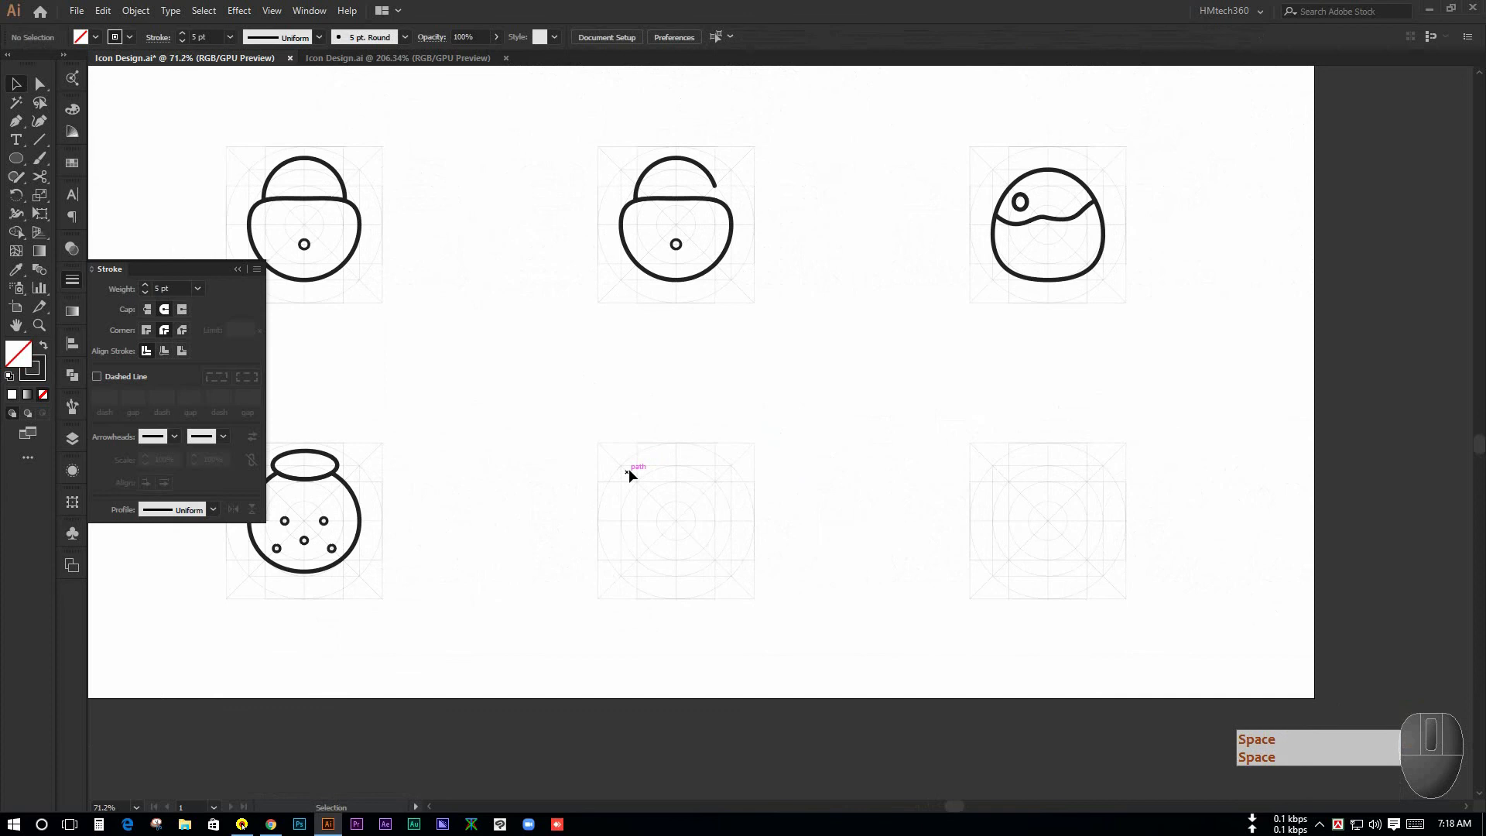
{"action": "left_click_drag", "start_coordinate": [693, 557], "coordinate": [766, 557]}
{"action": "left_click", "coordinate": [17, 162]}
{"action": "left_click_drag", "start_coordinate": [789, 460], "coordinate": [672, 482]}
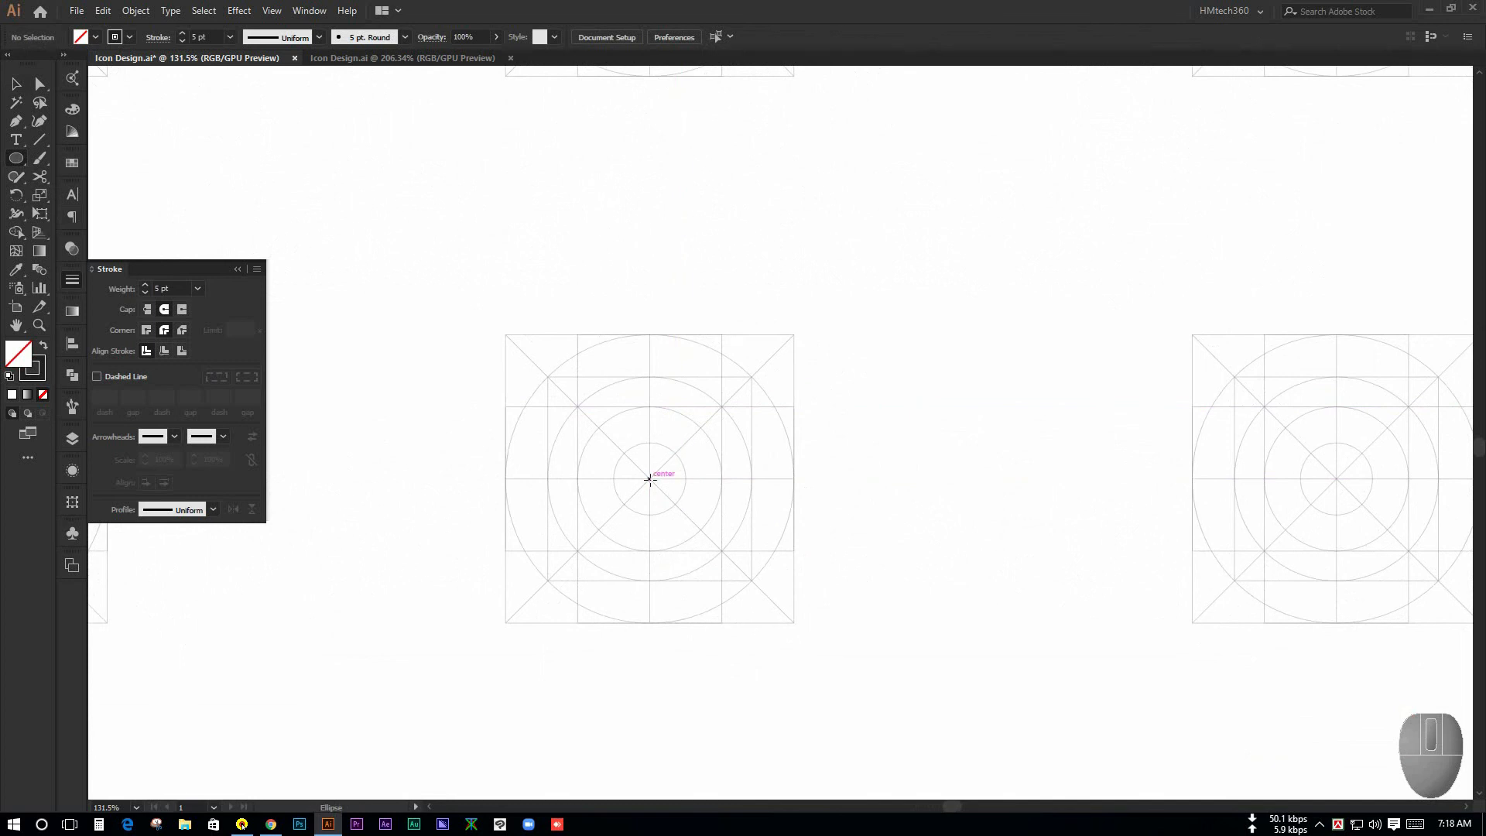
{"action": "left_click_drag", "start_coordinate": [649, 479], "coordinate": [707, 550]}
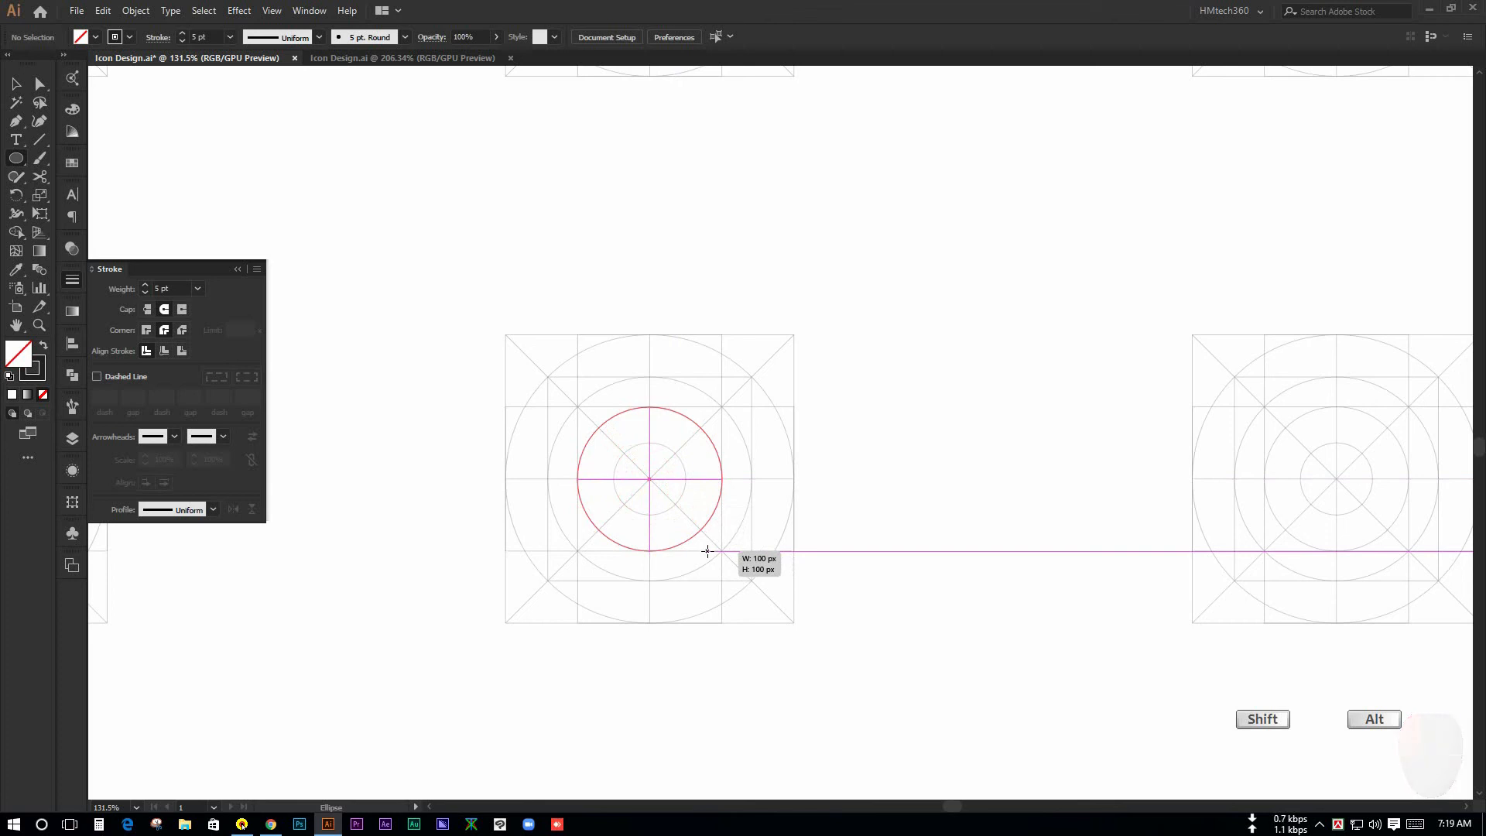
{"action": "left_click_drag", "start_coordinate": [706, 550], "coordinate": [706, 550]}
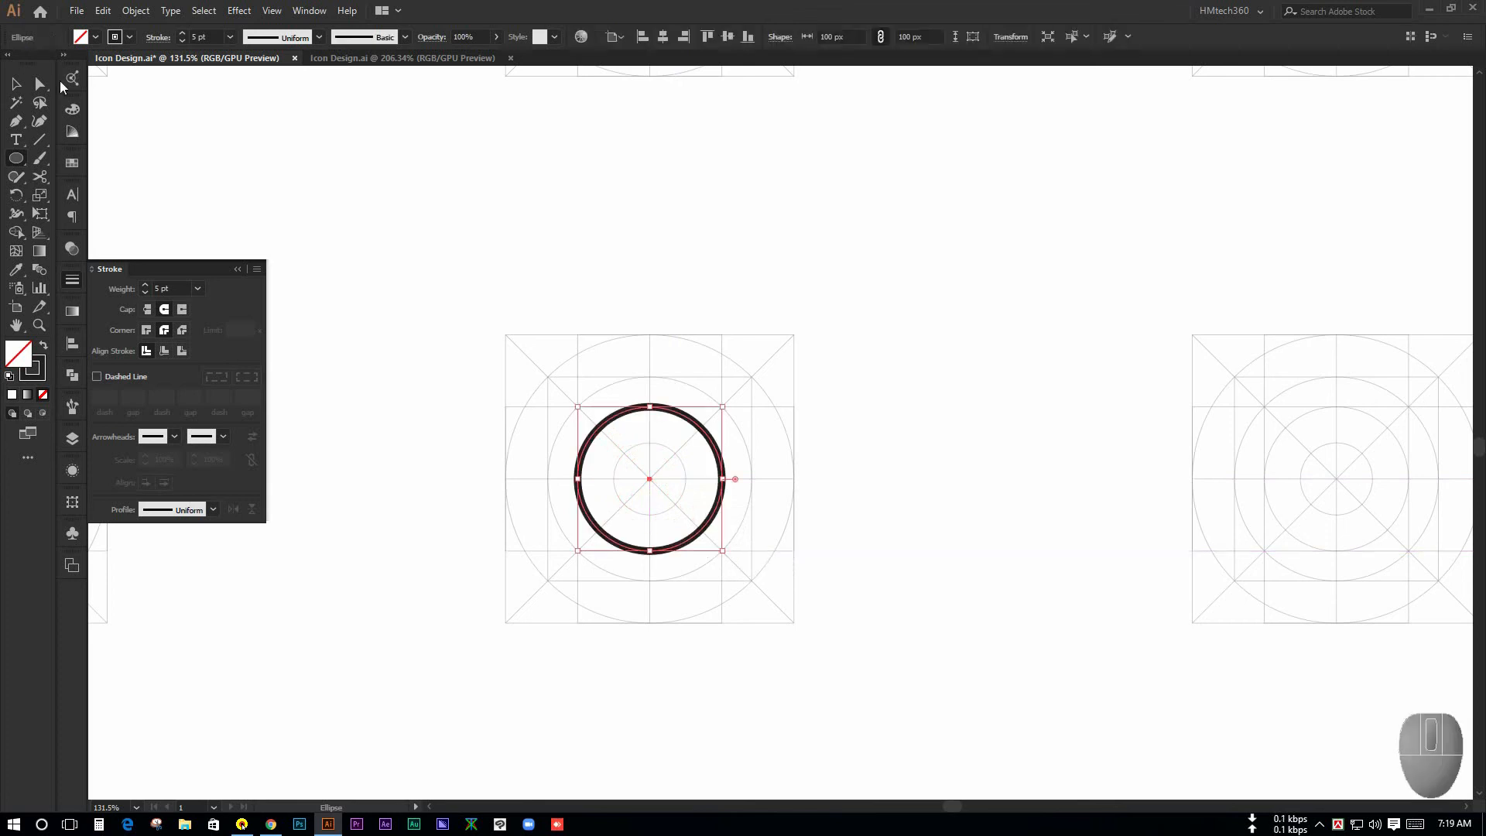
Pull the circle's bottom anchor point straight down to the lower edge of the next larger guide circle
{"action": "key", "text": "a"}
{"action": "left_click", "coordinate": [605, 283]}
{"action": "key", "text": "space"}
{"action": "left_click_drag", "start_coordinate": [701, 354], "coordinate": [700, 285]}
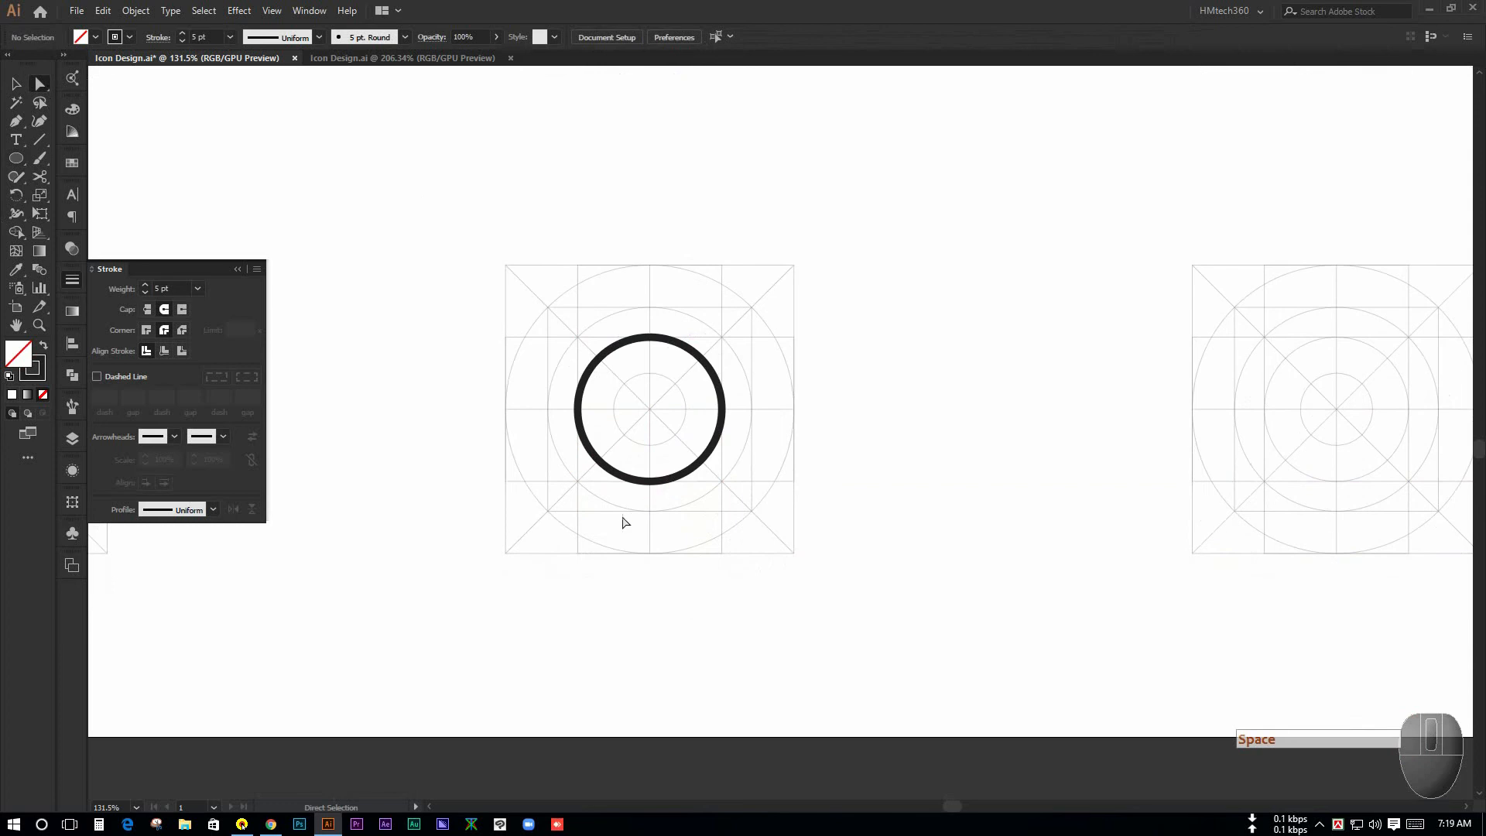
{"action": "left_click_drag", "start_coordinate": [684, 482], "coordinate": [651, 517]}
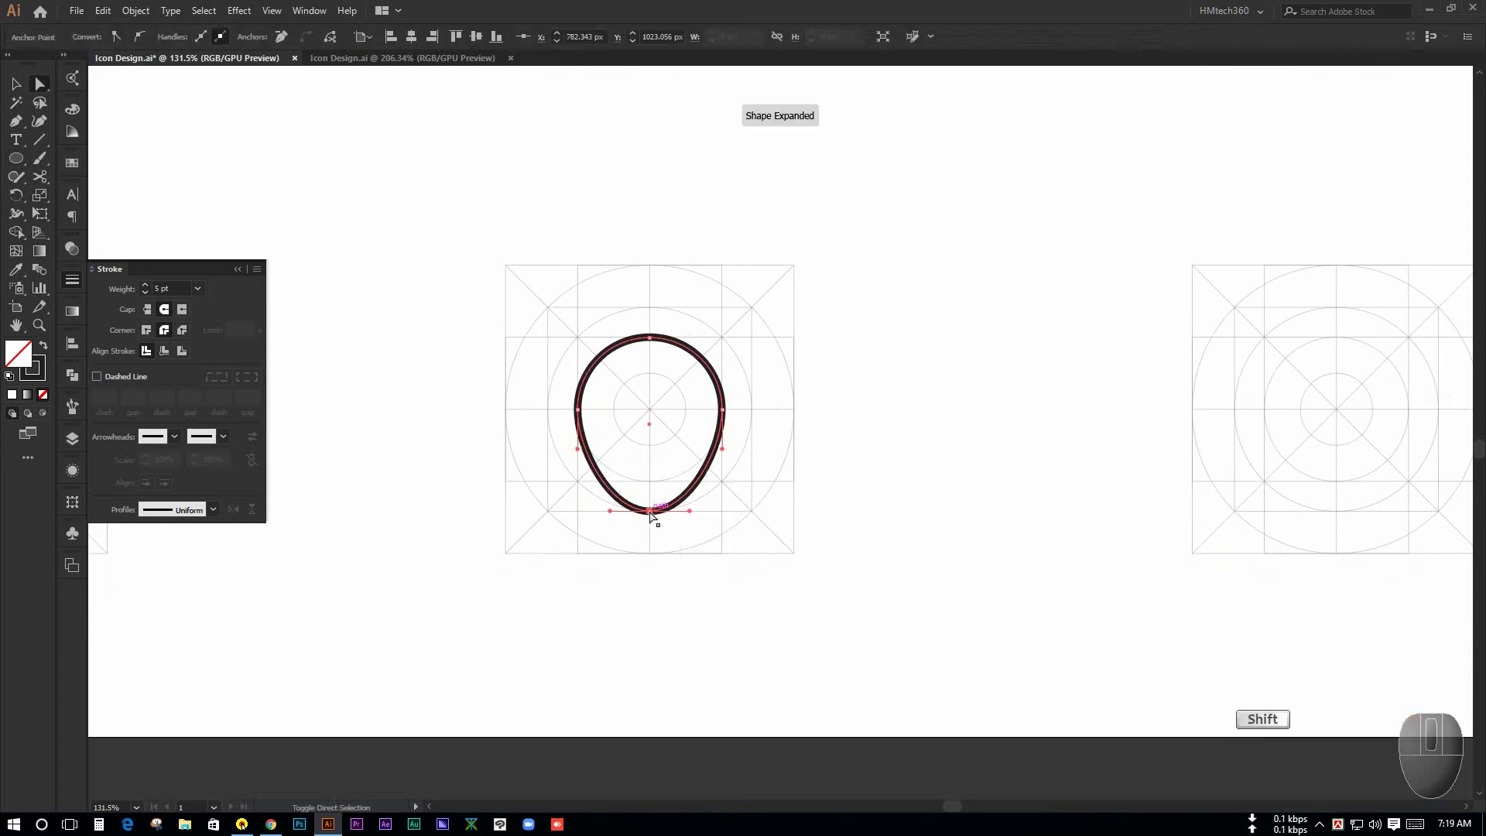
Convert the shape's bottom anchor point to a corner so it forms a pointed map pin
{"action": "left_click", "coordinate": [628, 564]}
{"action": "left_click", "coordinate": [684, 493]}
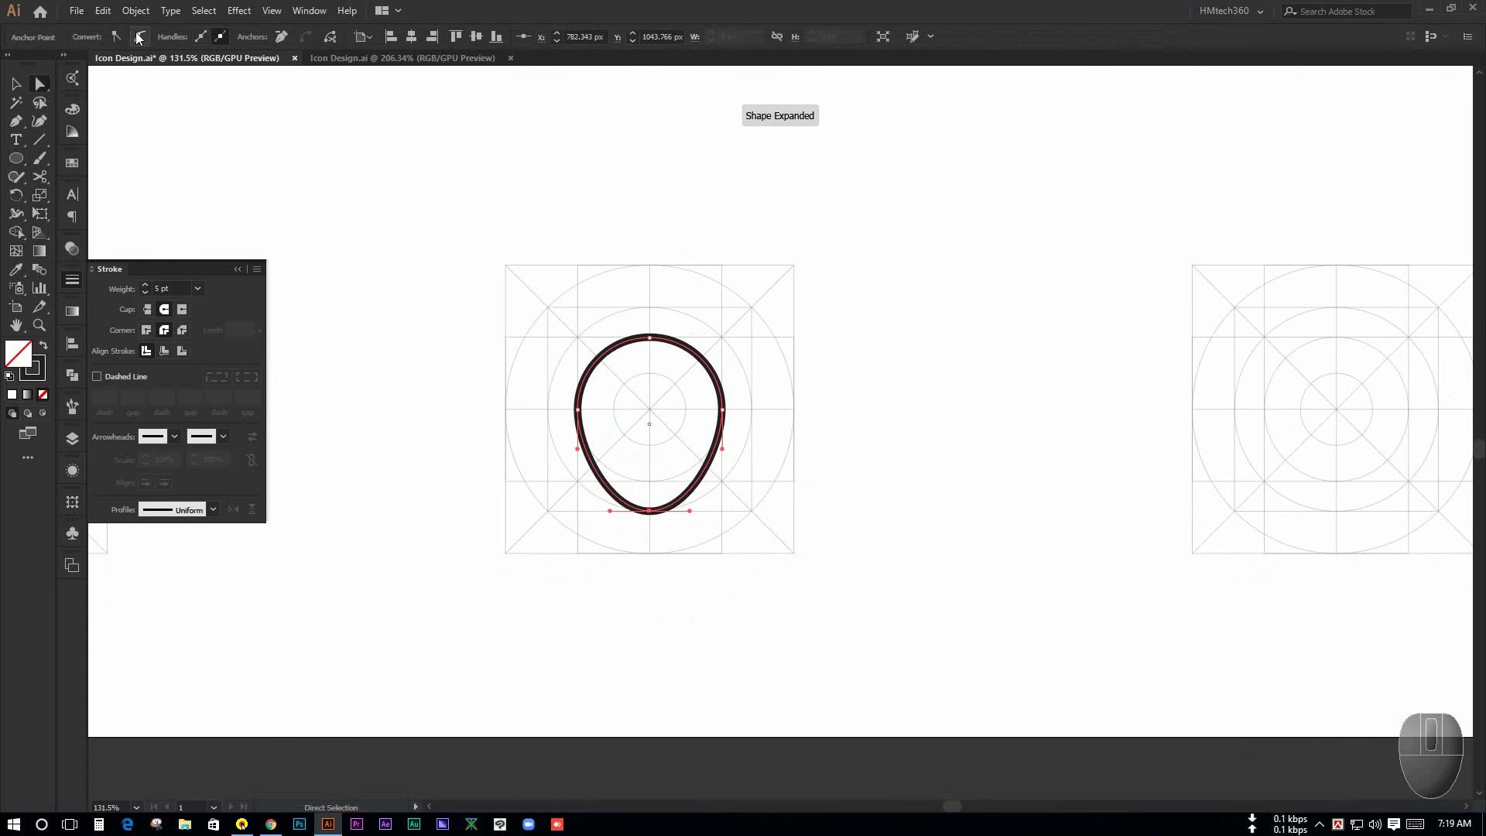
{"action": "left_click", "coordinate": [625, 565]}
{"action": "left_click", "coordinate": [700, 480]}
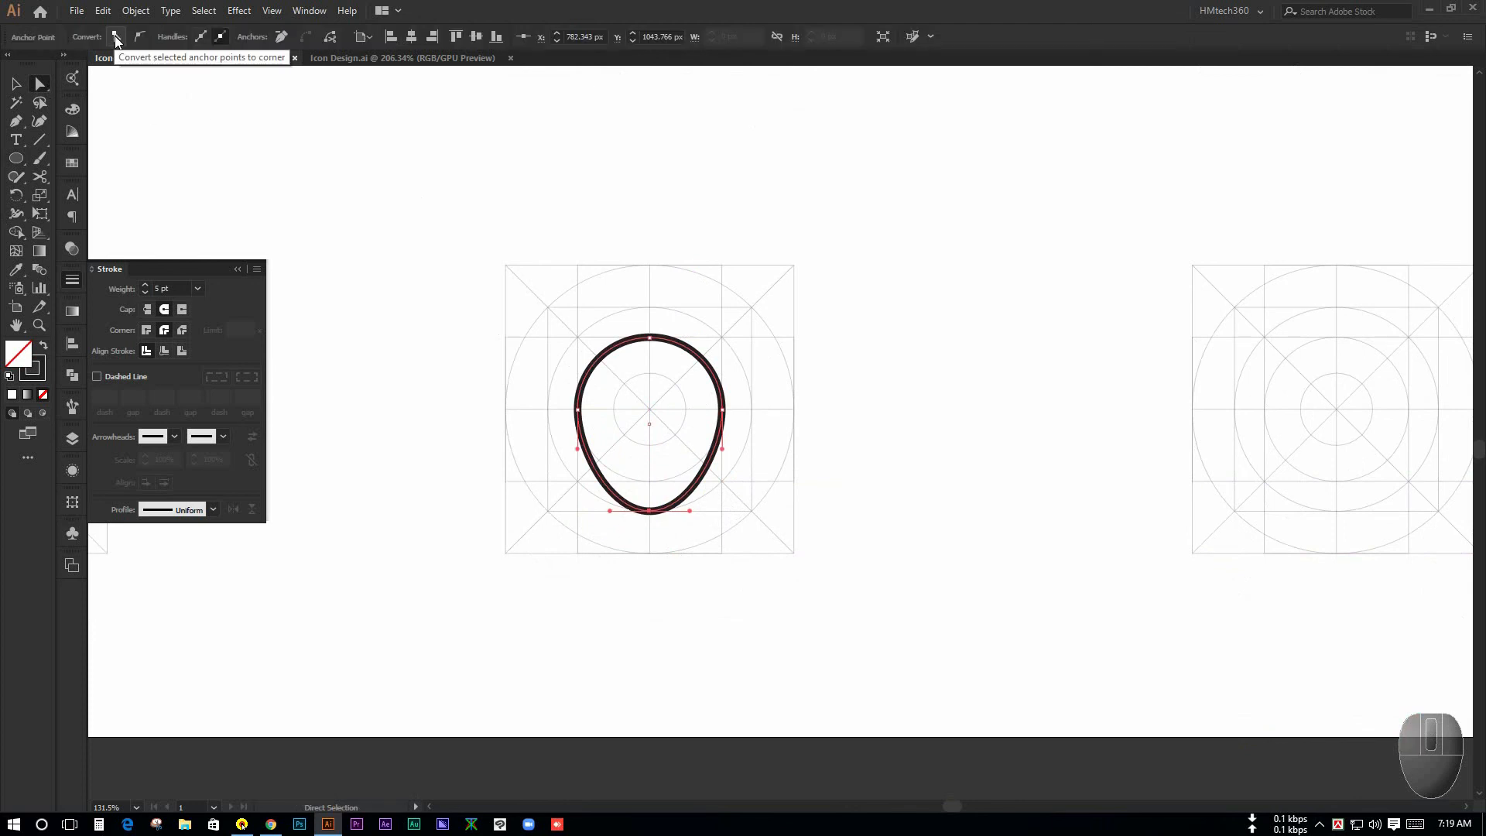
{"action": "left_click", "coordinate": [114, 36]}
{"action": "left_click", "coordinate": [802, 363]}
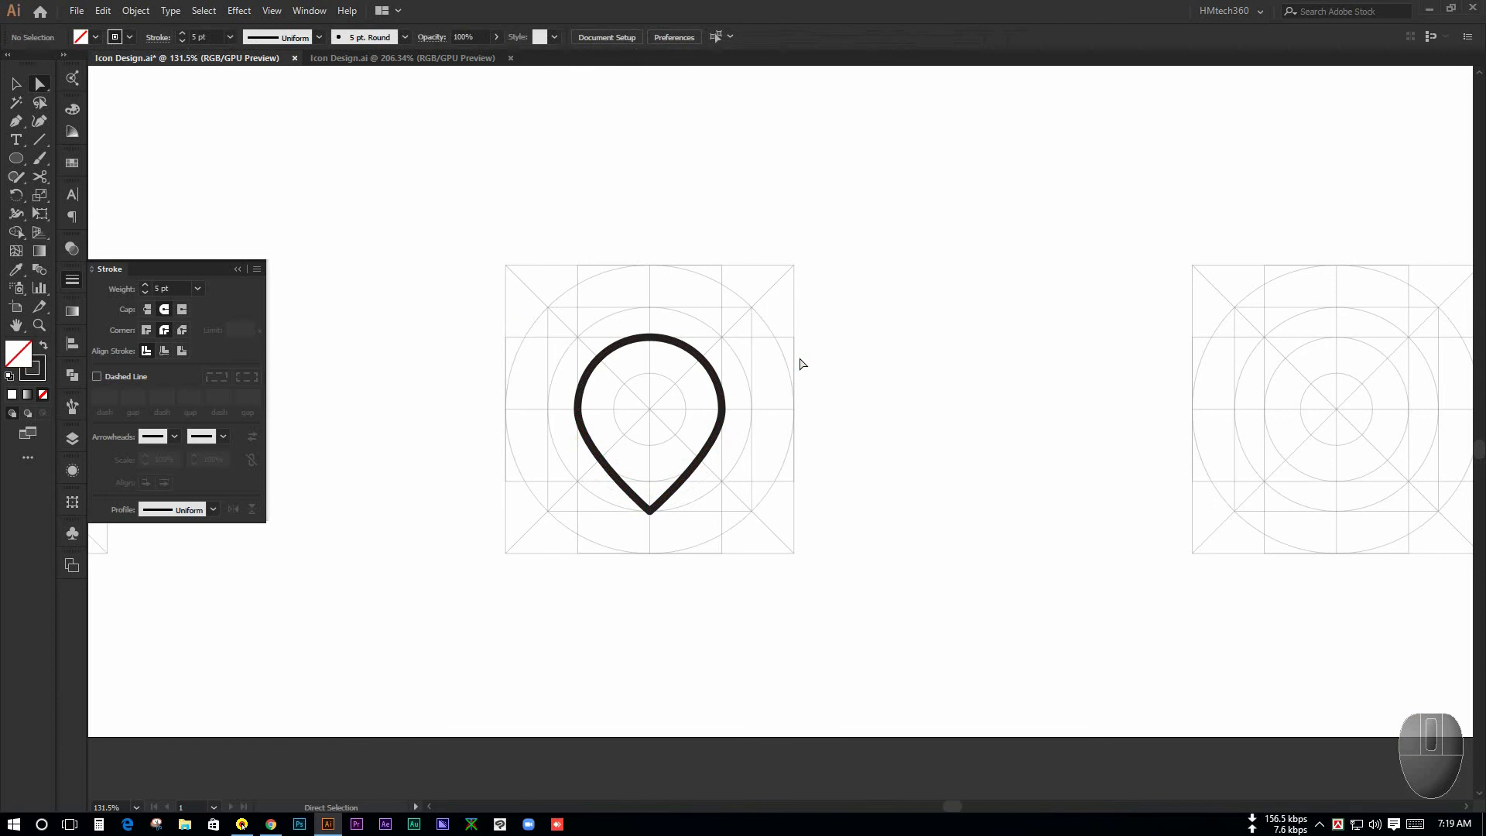
Move the pin shape straight up until its top meets the upper edge of the next larger guide circle
{"action": "left_click", "coordinate": [15, 83]}
{"action": "key", "text": "ctrl+space"}
{"action": "left_click_drag", "start_coordinate": [783, 455], "coordinate": [796, 441]}
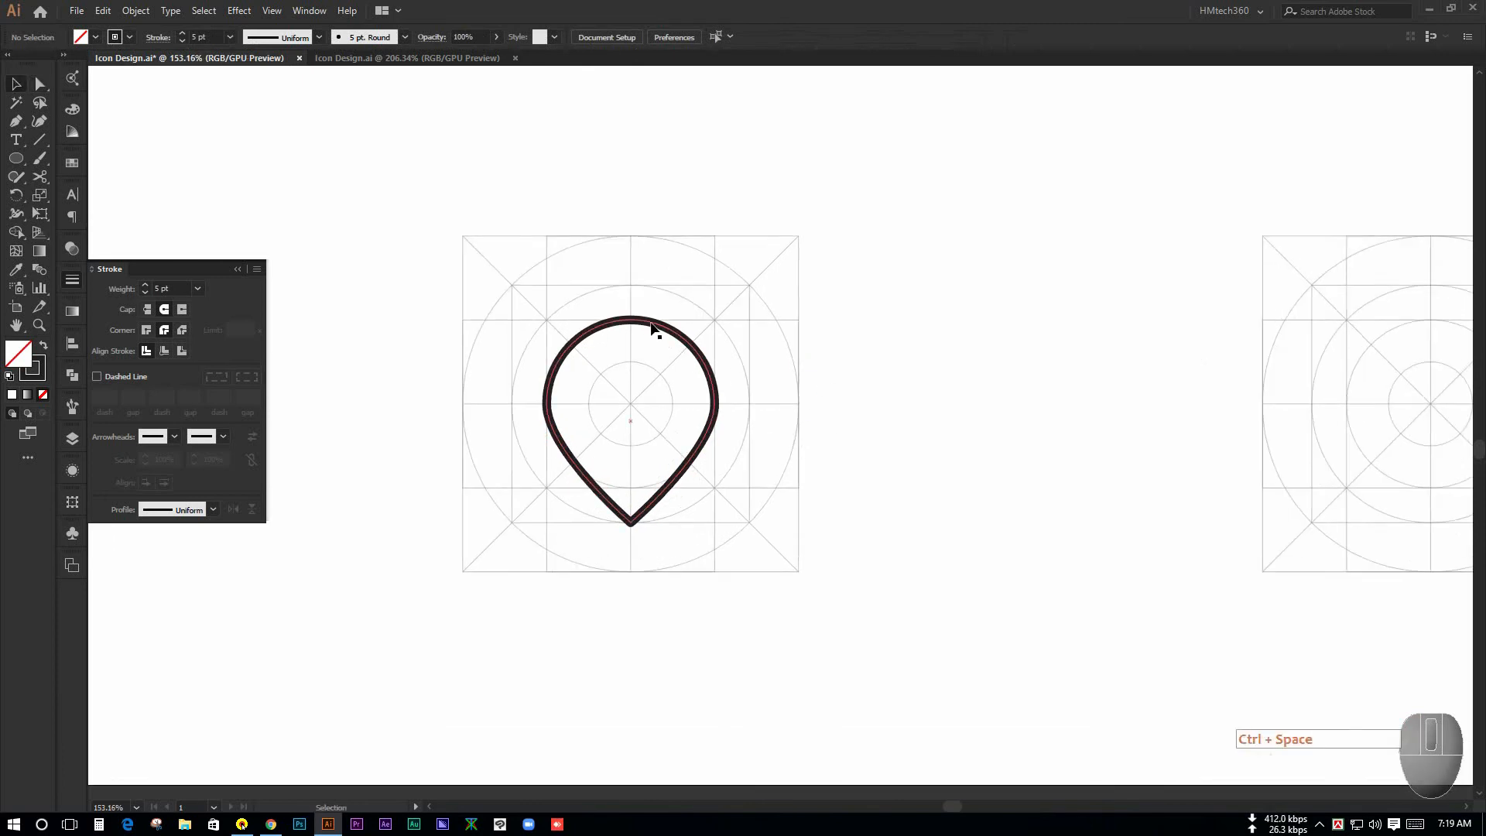
{"action": "left_click_drag", "start_coordinate": [654, 321], "coordinate": [650, 286]}
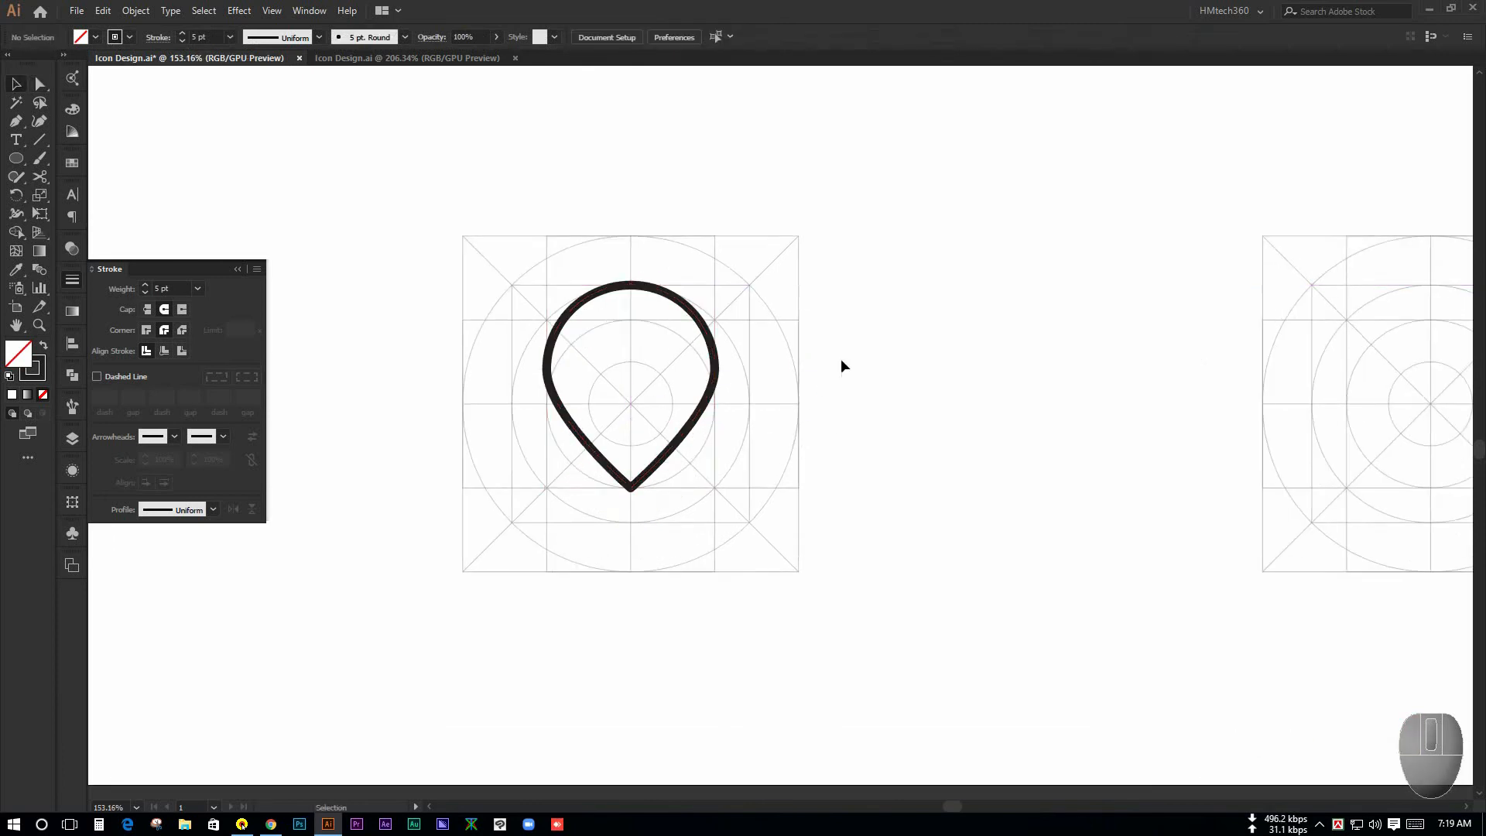
Draw a circle about 43 px across centred on the pin's tip and flatten it into an ellipse just below the tip
{"action": "left_click", "coordinate": [16, 160]}
{"action": "left_click_drag", "start_coordinate": [631, 488], "coordinate": [666, 510]}
{"action": "left_click", "coordinate": [22, 86]}
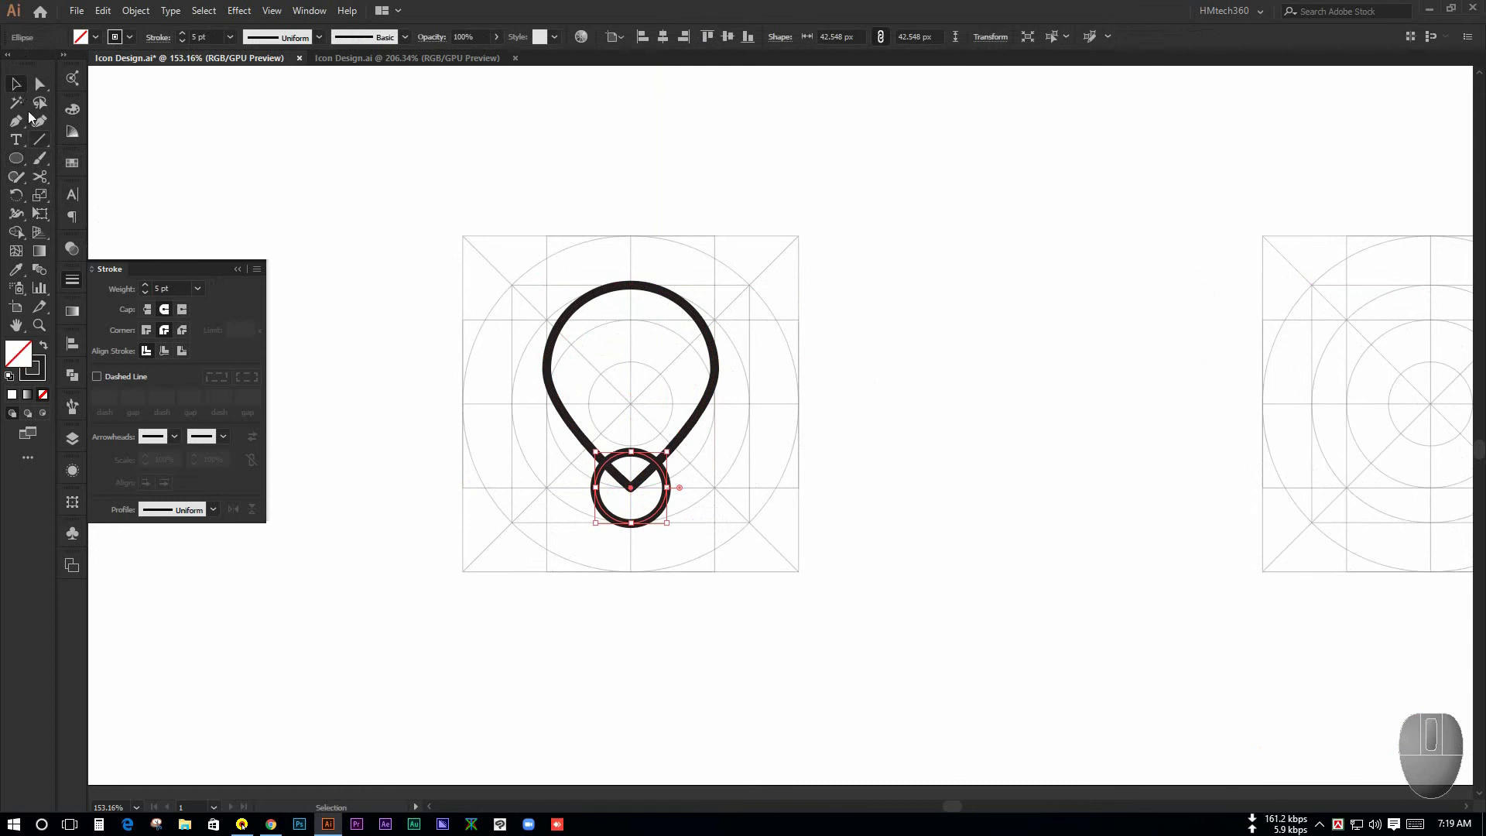
{"action": "left_click", "coordinate": [642, 550]}
{"action": "left_click", "coordinate": [633, 526]}
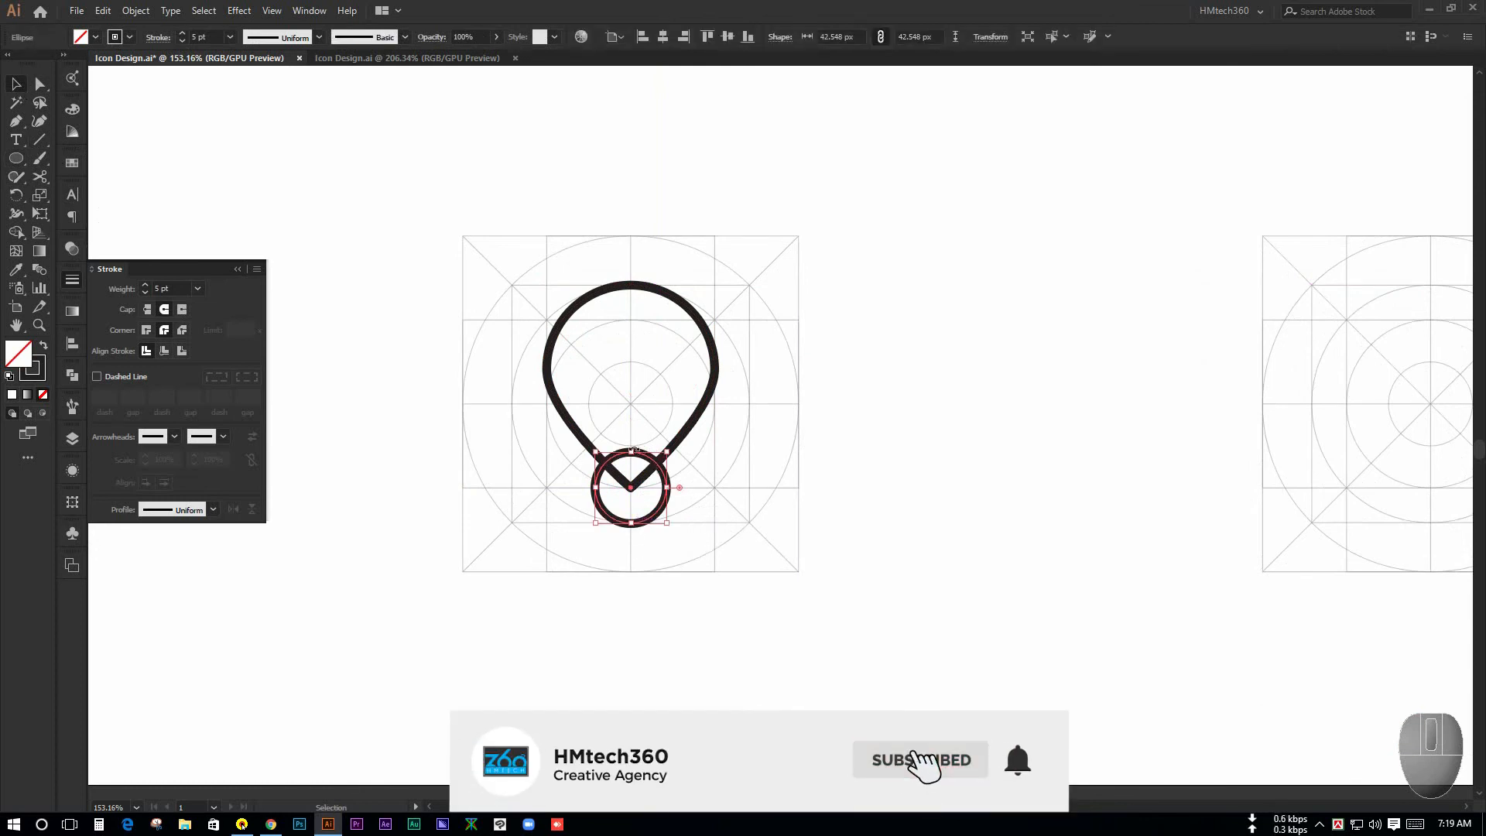
{"action": "left_click_drag", "start_coordinate": [632, 450], "coordinate": [638, 526]}
{"action": "left_click", "coordinate": [749, 477]}
{"action": "key", "text": "ctrl+space"}
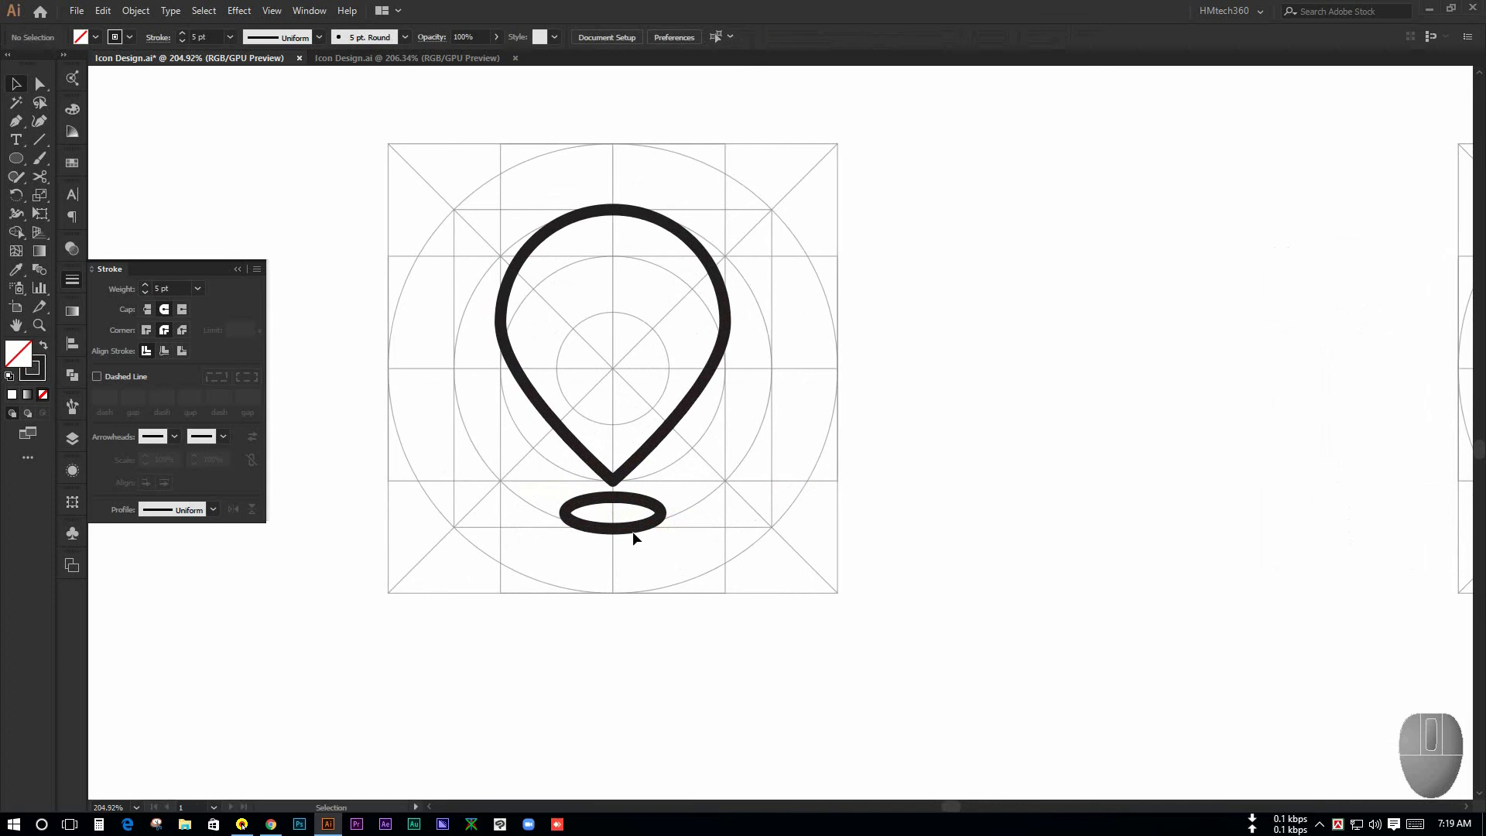
Draw a 50 px circle inside the pin's head, centred on the top point of the smallest guide circle
{"action": "key", "text": "ctrl+space"}
{"action": "left_click_drag", "start_coordinate": [739, 531], "coordinate": [584, 445]}
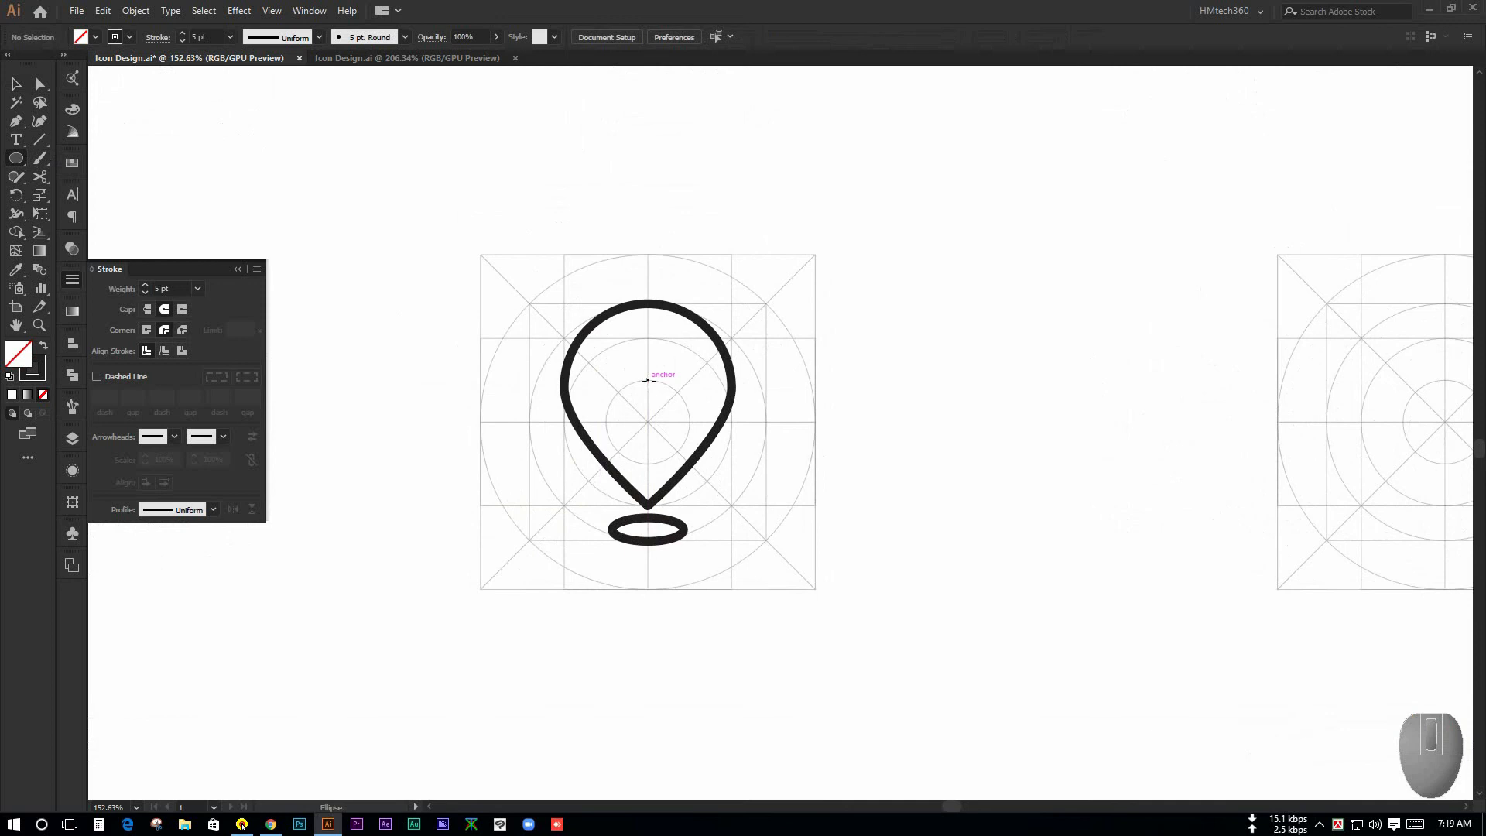
{"action": "left_click_drag", "start_coordinate": [647, 379], "coordinate": [663, 413]}
{"action": "left_click_drag", "start_coordinate": [663, 413], "coordinate": [665, 423]}
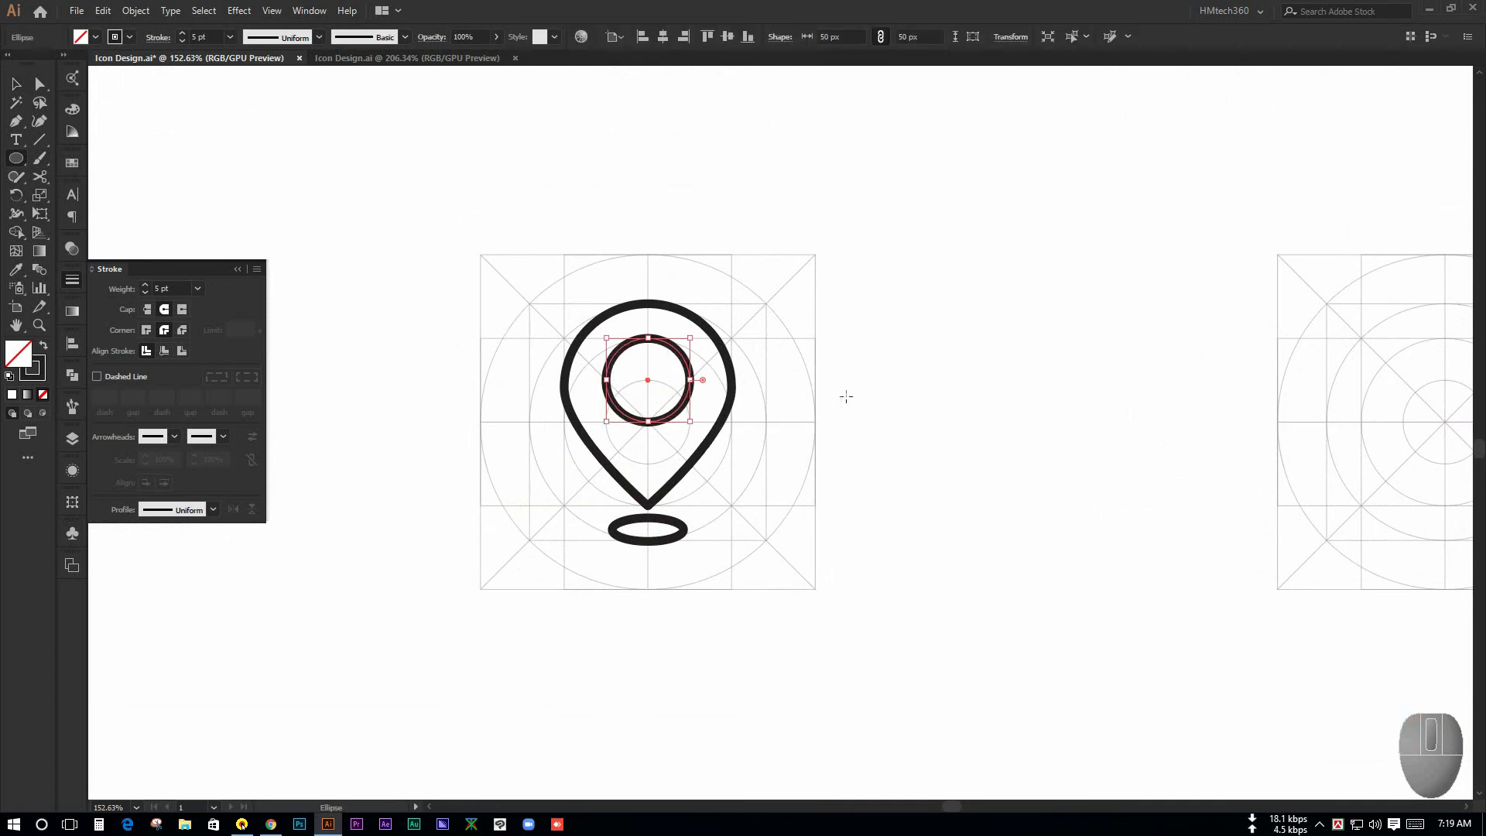
{"action": "left_click", "coordinate": [15, 84]}
{"action": "left_click", "coordinate": [545, 526]}
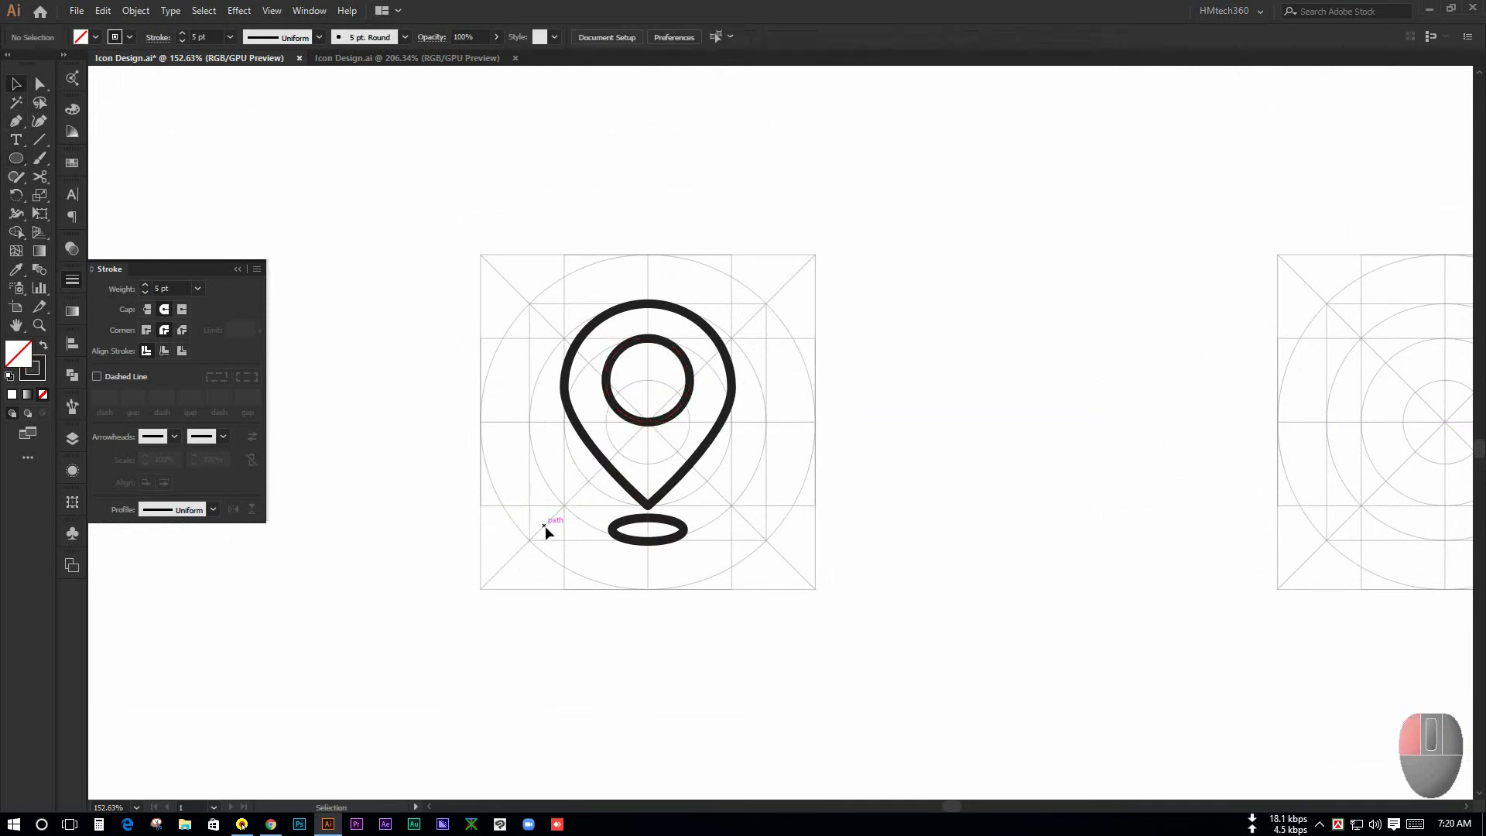
Draw a circle about 141 px across centred on the last empty grid, on the second-largest guide circle
{"action": "left_click_drag", "start_coordinate": [835, 617], "coordinate": [604, 579]}
{"action": "left_click_drag", "start_coordinate": [696, 562], "coordinate": [776, 587]}
{"action": "left_click_drag", "start_coordinate": [915, 648], "coordinate": [672, 564]}
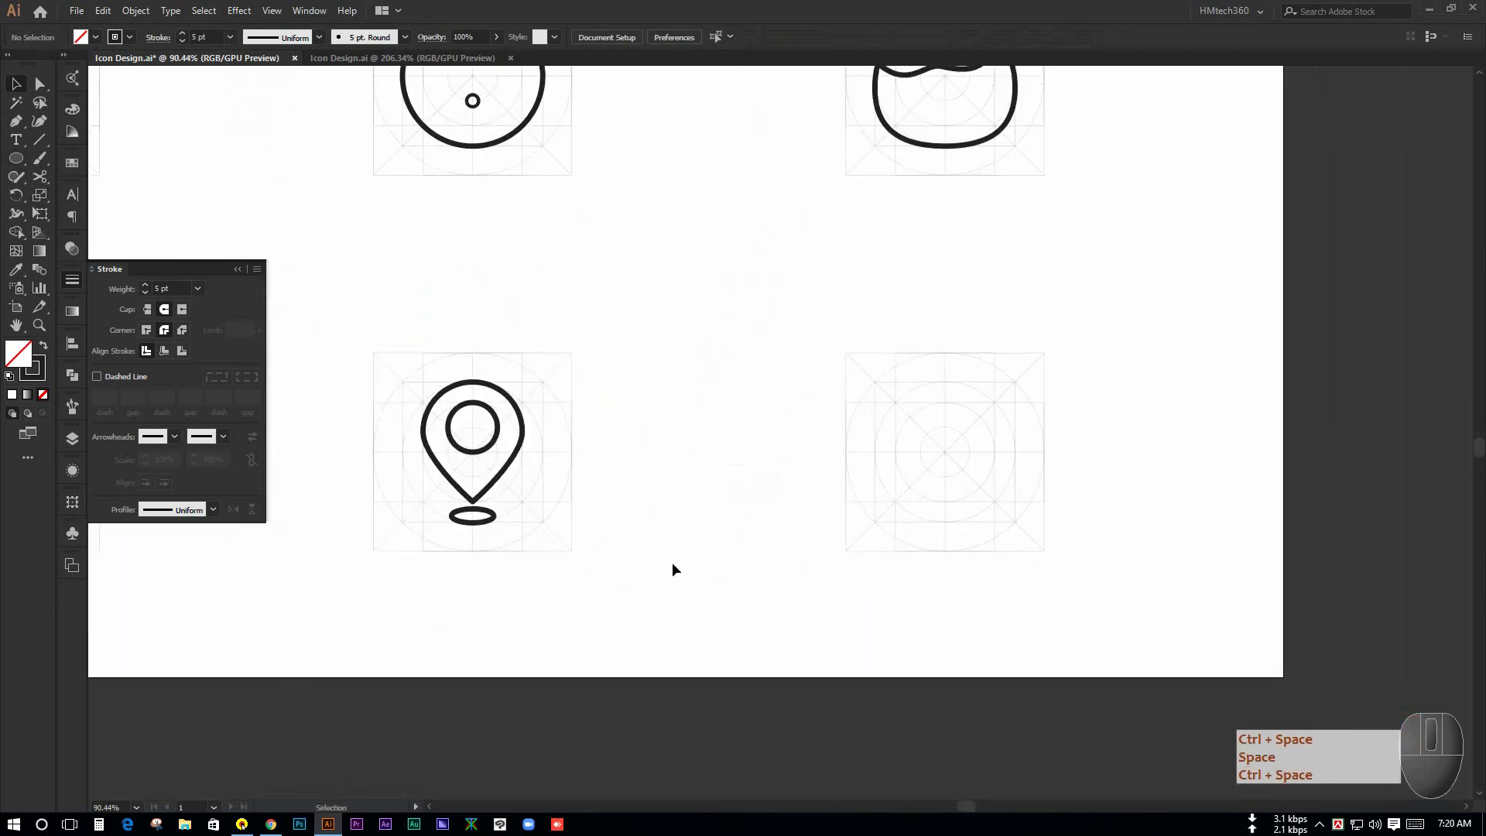
{"action": "left_click_drag", "start_coordinate": [670, 487], "coordinate": [595, 461]}
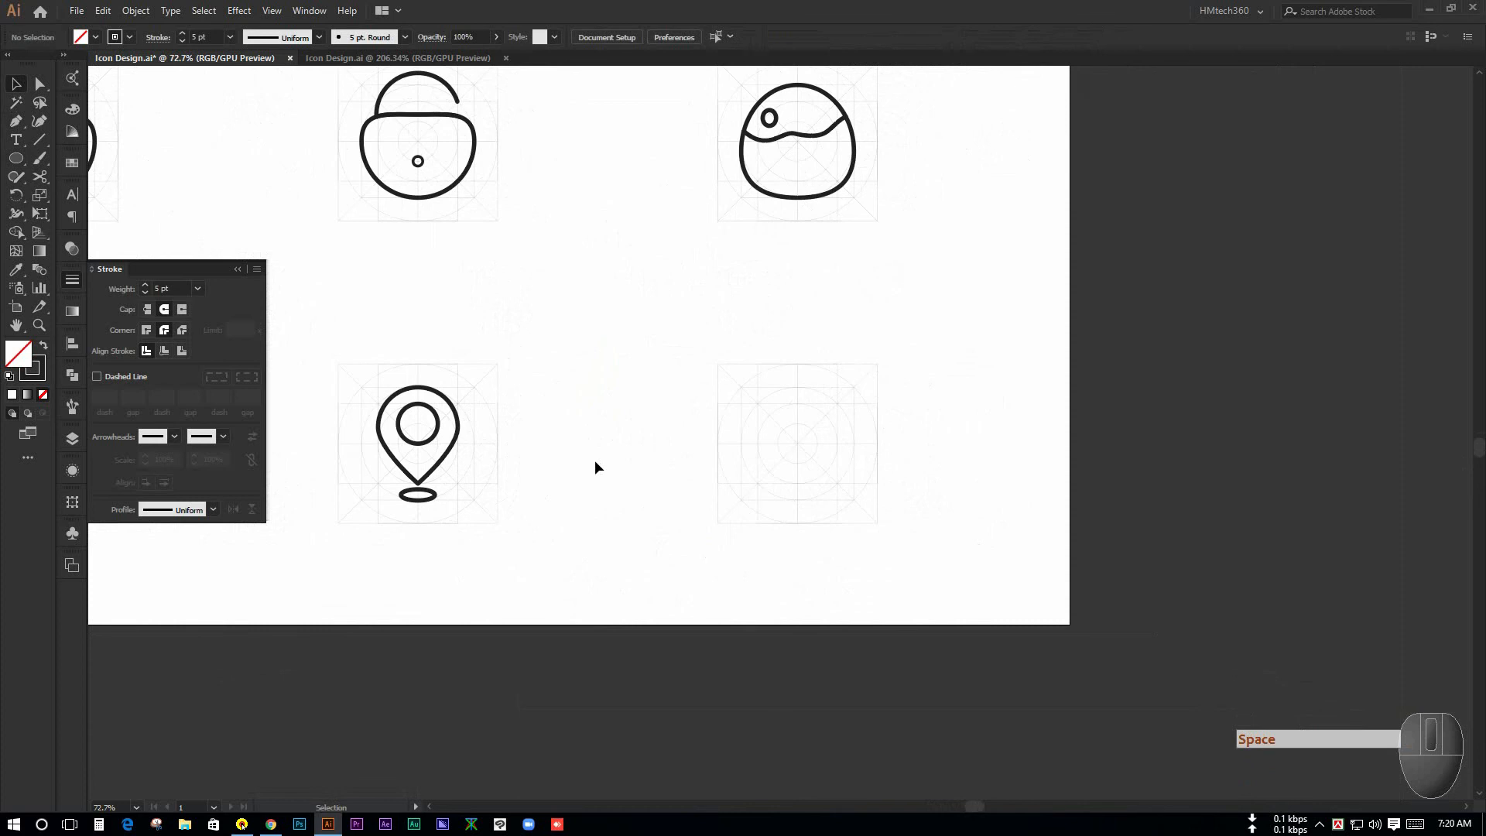
{"action": "left_click_drag", "start_coordinate": [879, 481], "coordinate": [796, 382]}
{"action": "key", "text": "l"}
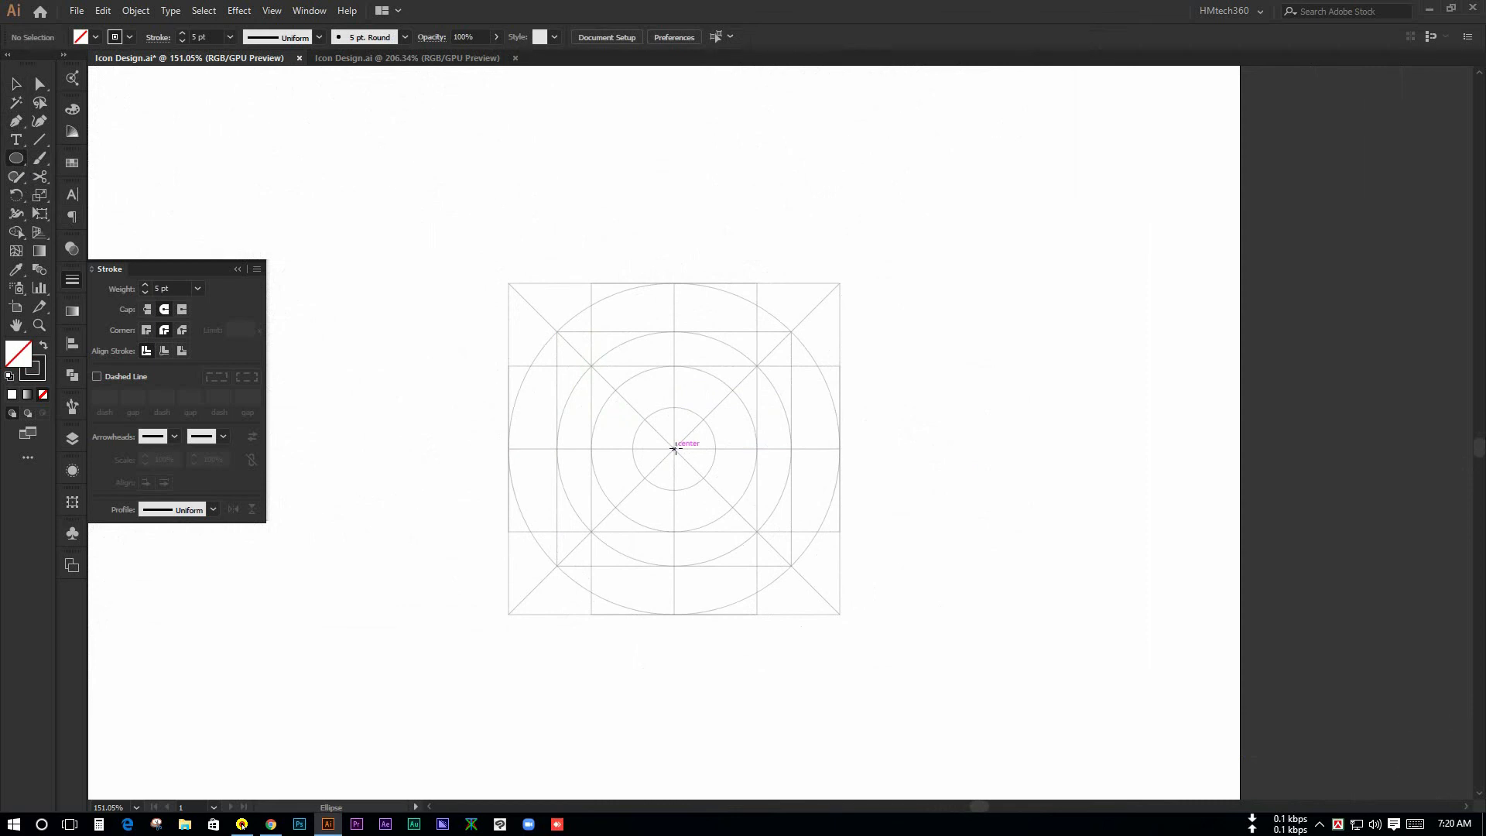
{"action": "left_click_drag", "start_coordinate": [674, 449], "coordinate": [760, 565]}
{"action": "left_click", "coordinate": [39, 83]}
{"action": "left_click", "coordinate": [431, 431]}
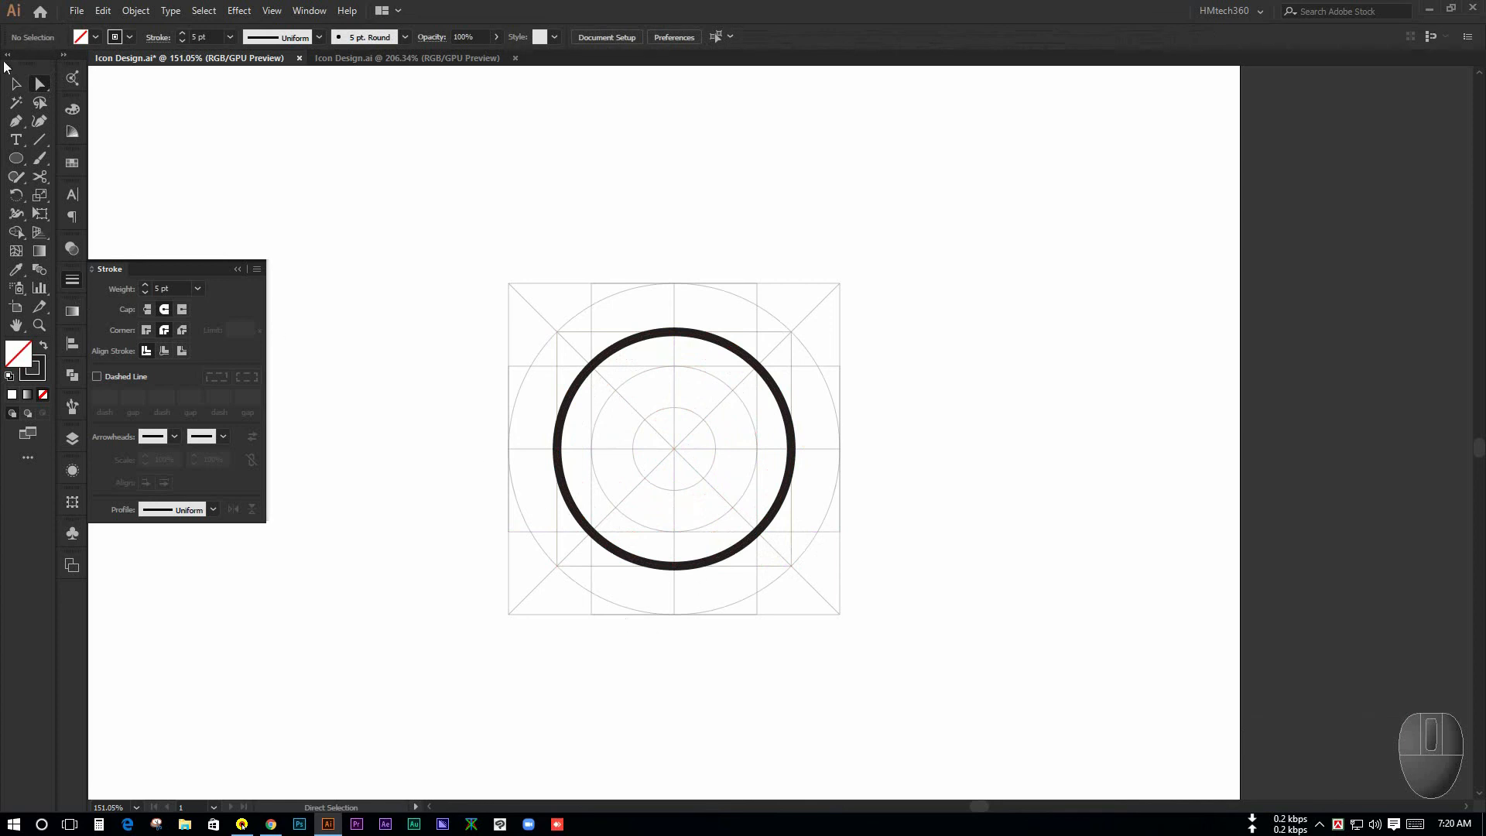
Scale the circle down about its centre to match the next smaller guide circle
{"action": "left_click", "coordinate": [15, 83]}
{"action": "left_click_drag", "start_coordinate": [431, 276], "coordinate": [735, 440]}
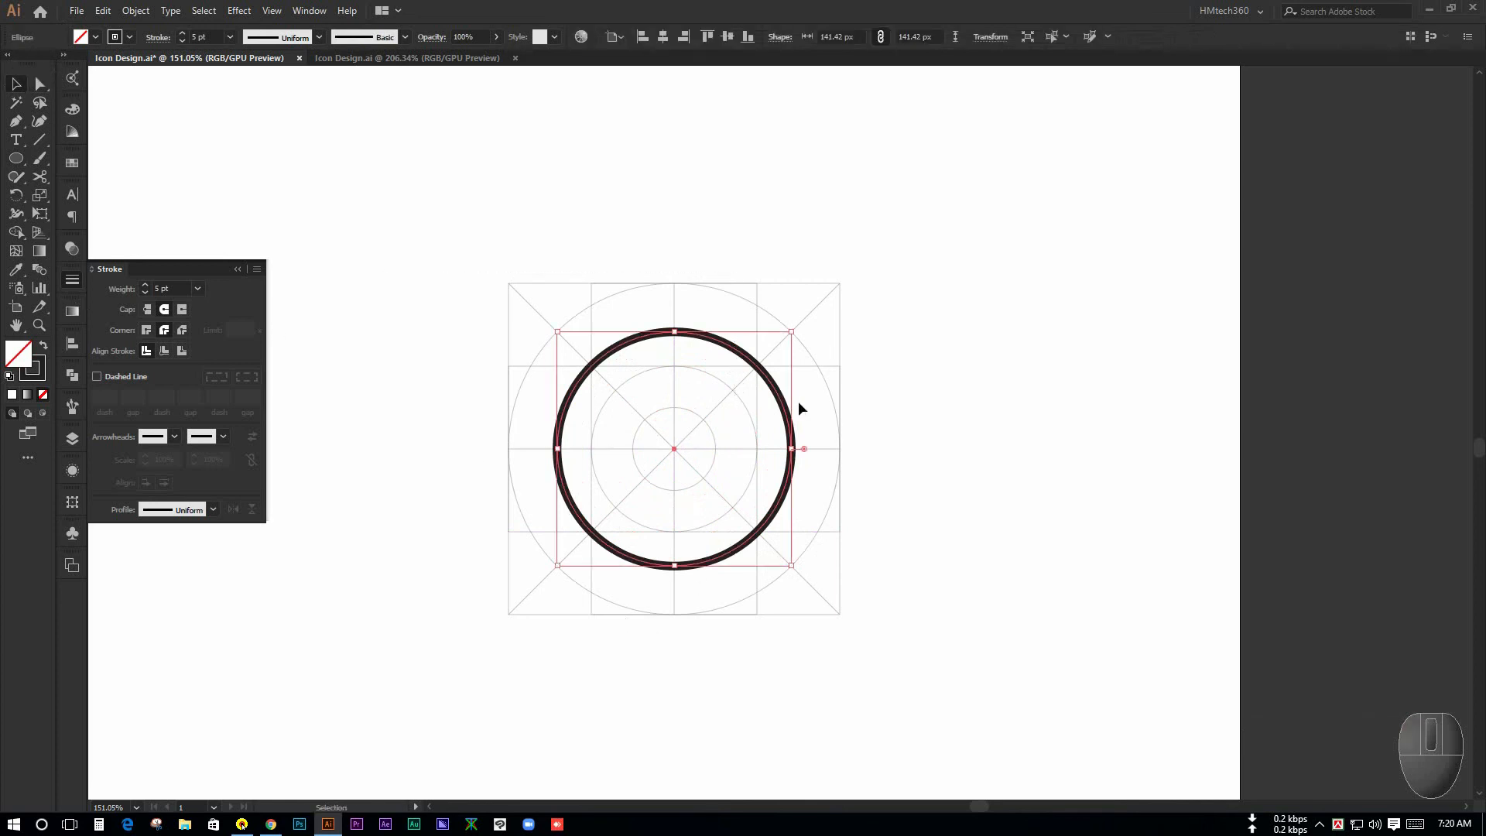
{"action": "left_click_drag", "start_coordinate": [790, 331], "coordinate": [778, 366]}
{"action": "left_click", "coordinate": [852, 339]}
Pull the circle's bottom anchor point down to the next larger guide circle and tilt its handles steeply to form a curved tail
{"action": "key", "text": "ctrl+space"}
{"action": "left_click_drag", "start_coordinate": [674, 450], "coordinate": [689, 451]}
{"action": "left_click", "coordinate": [672, 539]}
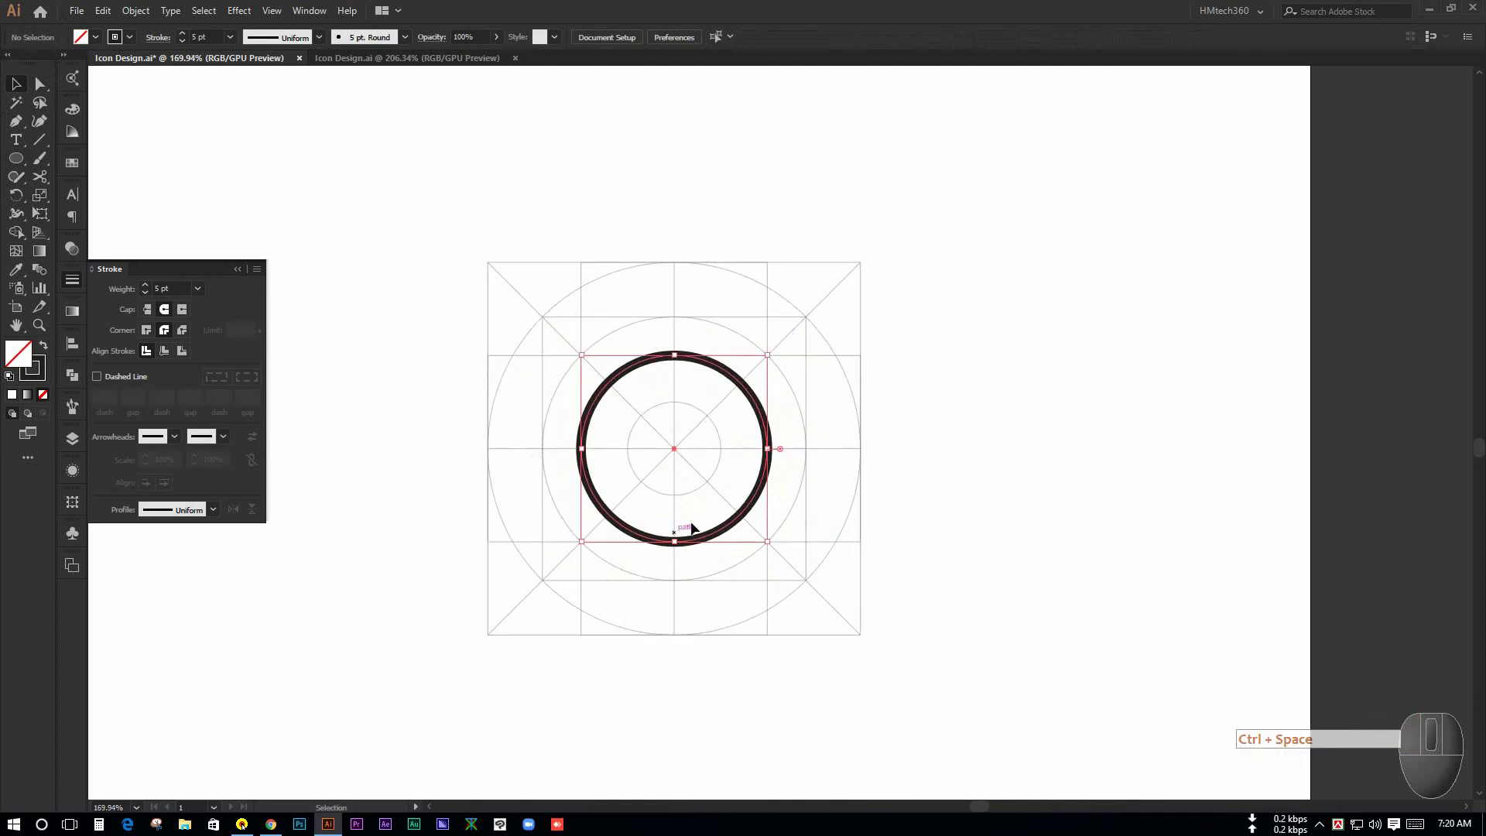
{"action": "key", "text": "a"}
{"action": "left_click", "coordinate": [674, 539]}
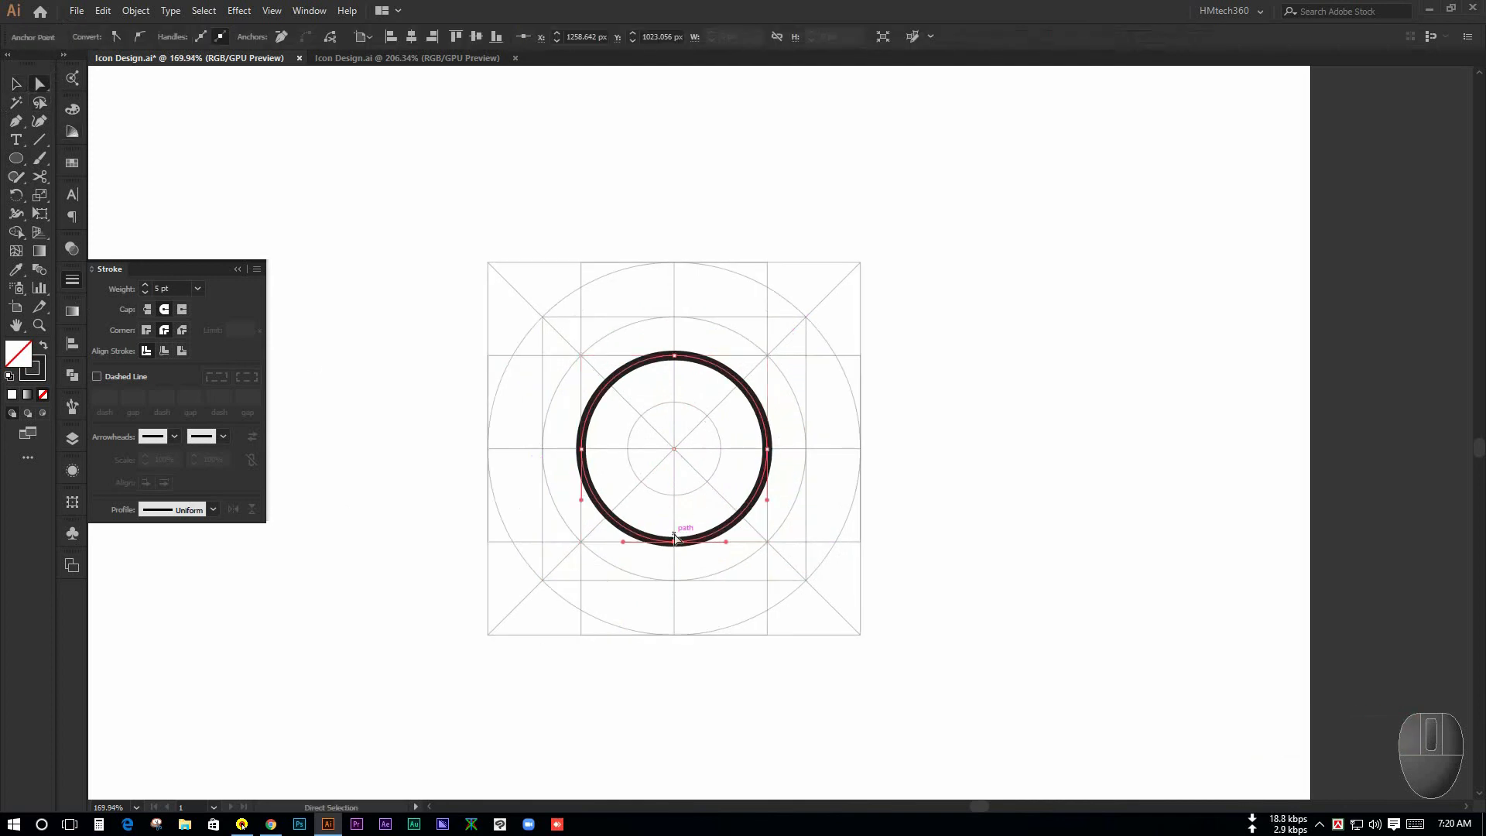
{"action": "mouse_move", "coordinate": [674, 542]}
{"action": "left_mouse_down"}
{"action": "mouse_move", "coordinate": [681, 579]}
{"action": "mouse_move", "coordinate": [620, 581]}
{"action": "mouse_move", "coordinate": [673, 523]}
{"action": "mouse_move", "coordinate": [664, 499]}
{"action": "mouse_move", "coordinate": [650, 517]}
{"action": "mouse_move", "coordinate": [648, 503]}
{"action": "left_mouse_up"}
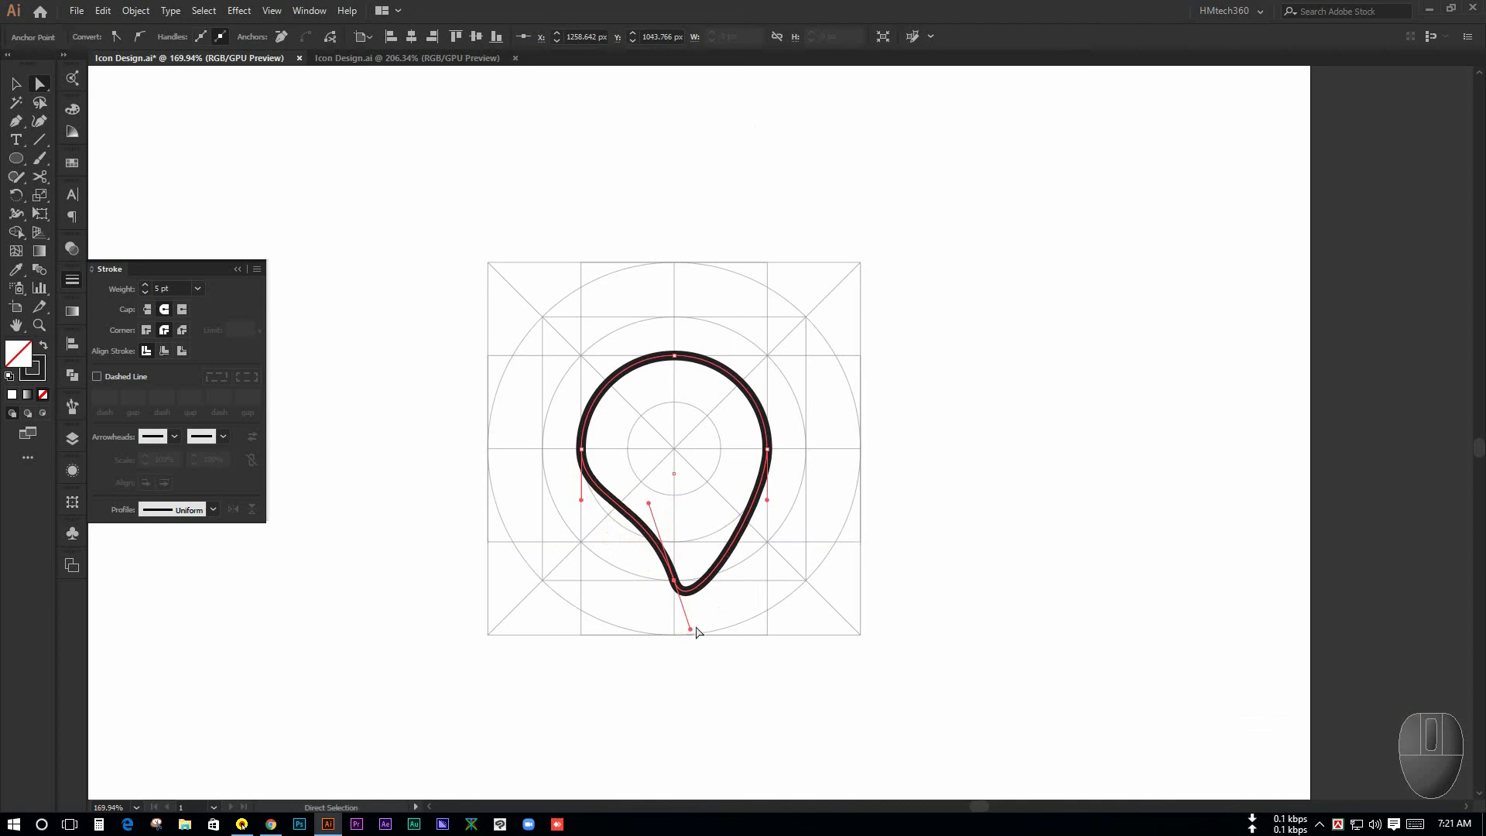
{"action": "left_click_drag", "start_coordinate": [691, 631], "coordinate": [685, 629]}
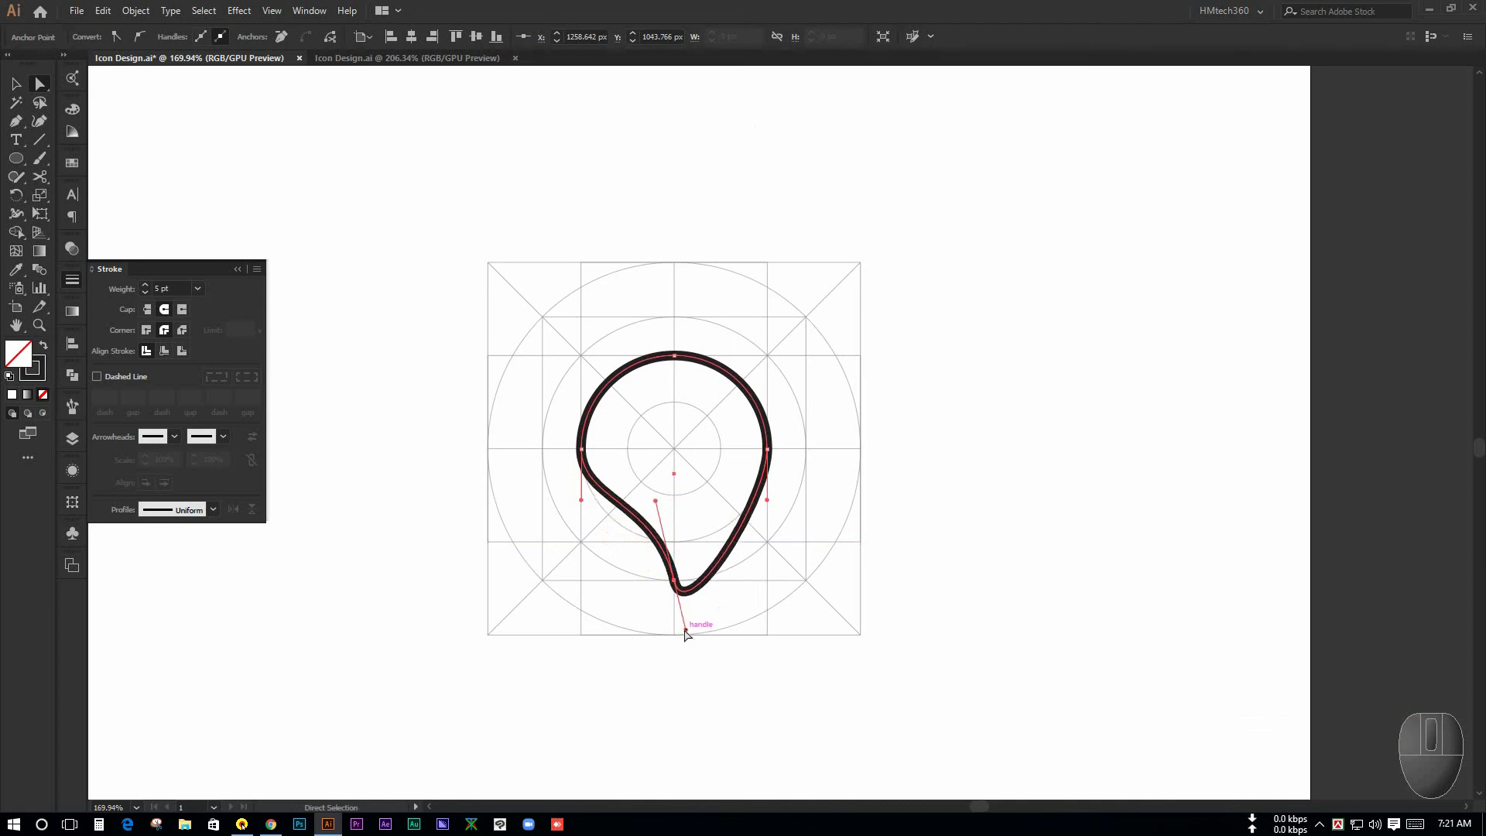
{"action": "left_click", "coordinate": [760, 607]}
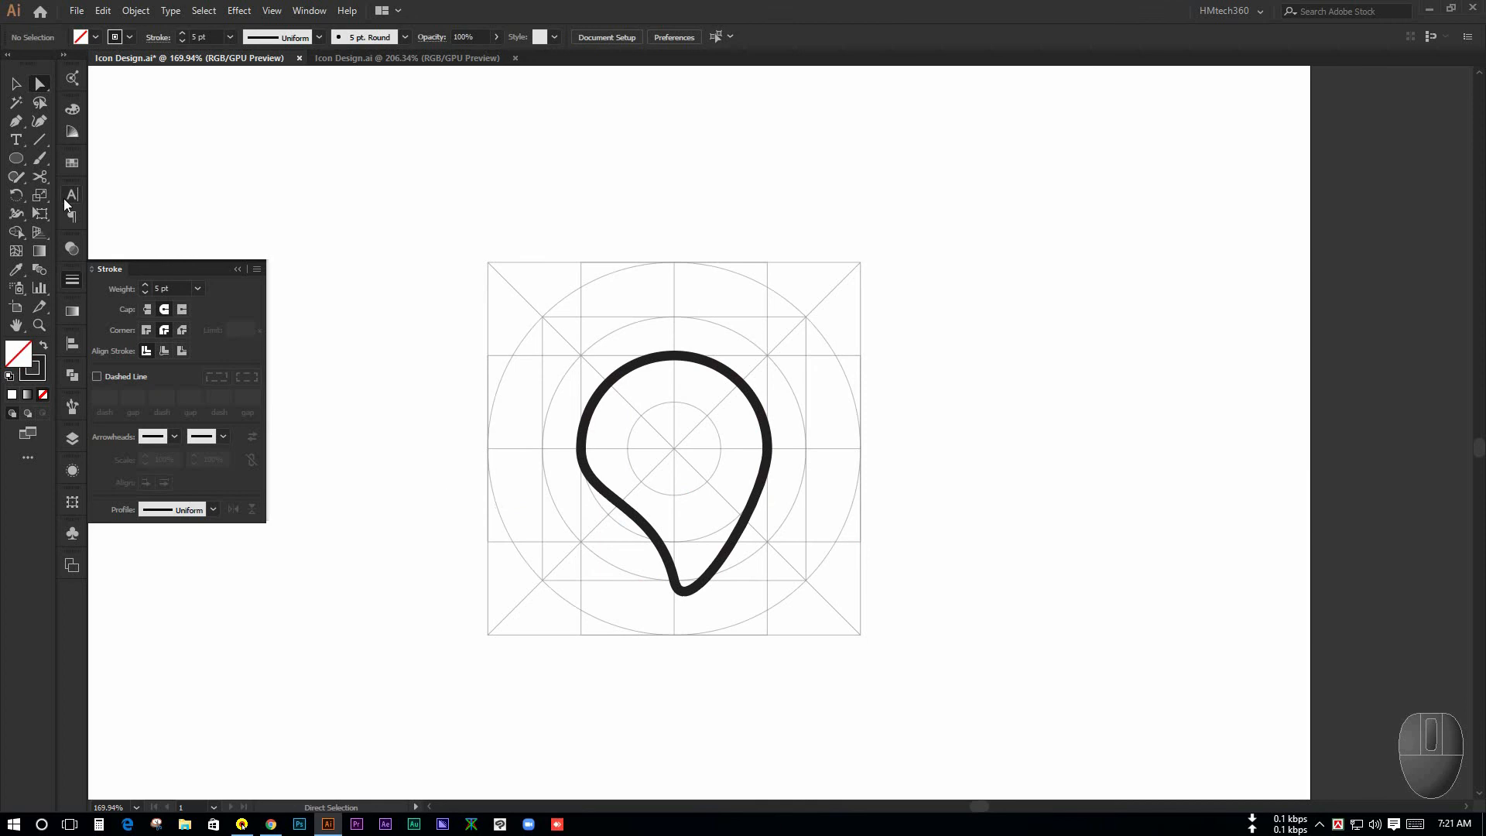
Move the tailed shape straight up until its top meets the upper edge of the second-largest guide circle
{"action": "left_click", "coordinate": [15, 86]}
{"action": "left_click_drag", "start_coordinate": [655, 536], "coordinate": [654, 495]}
{"action": "left_click", "coordinate": [805, 511]}
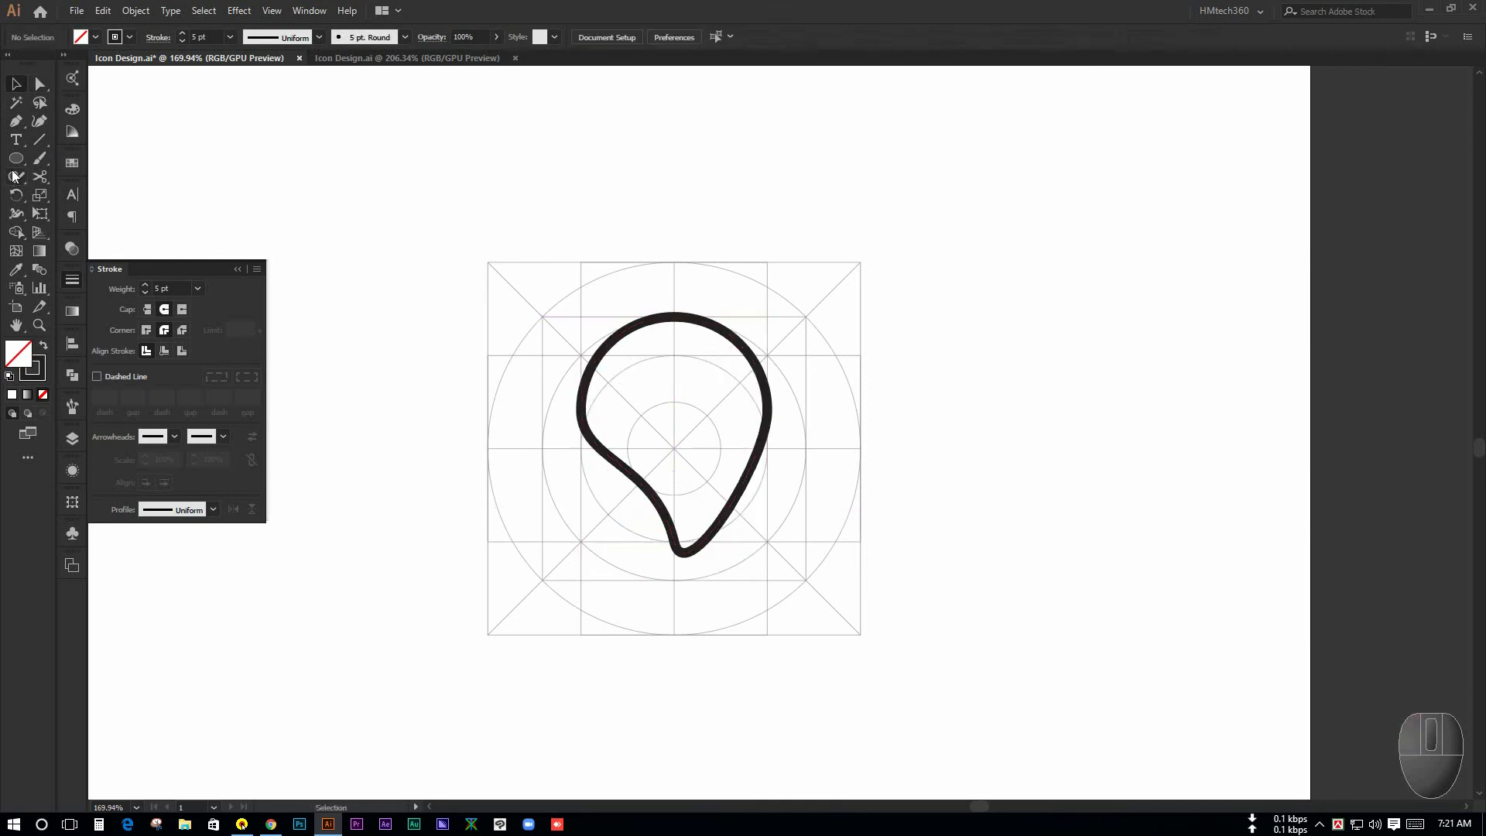
Draw a circle about 19 px across on the grid's vertical centre line just below the shape's tail
{"action": "left_click_drag", "start_coordinate": [674, 586], "coordinate": [687, 601]}
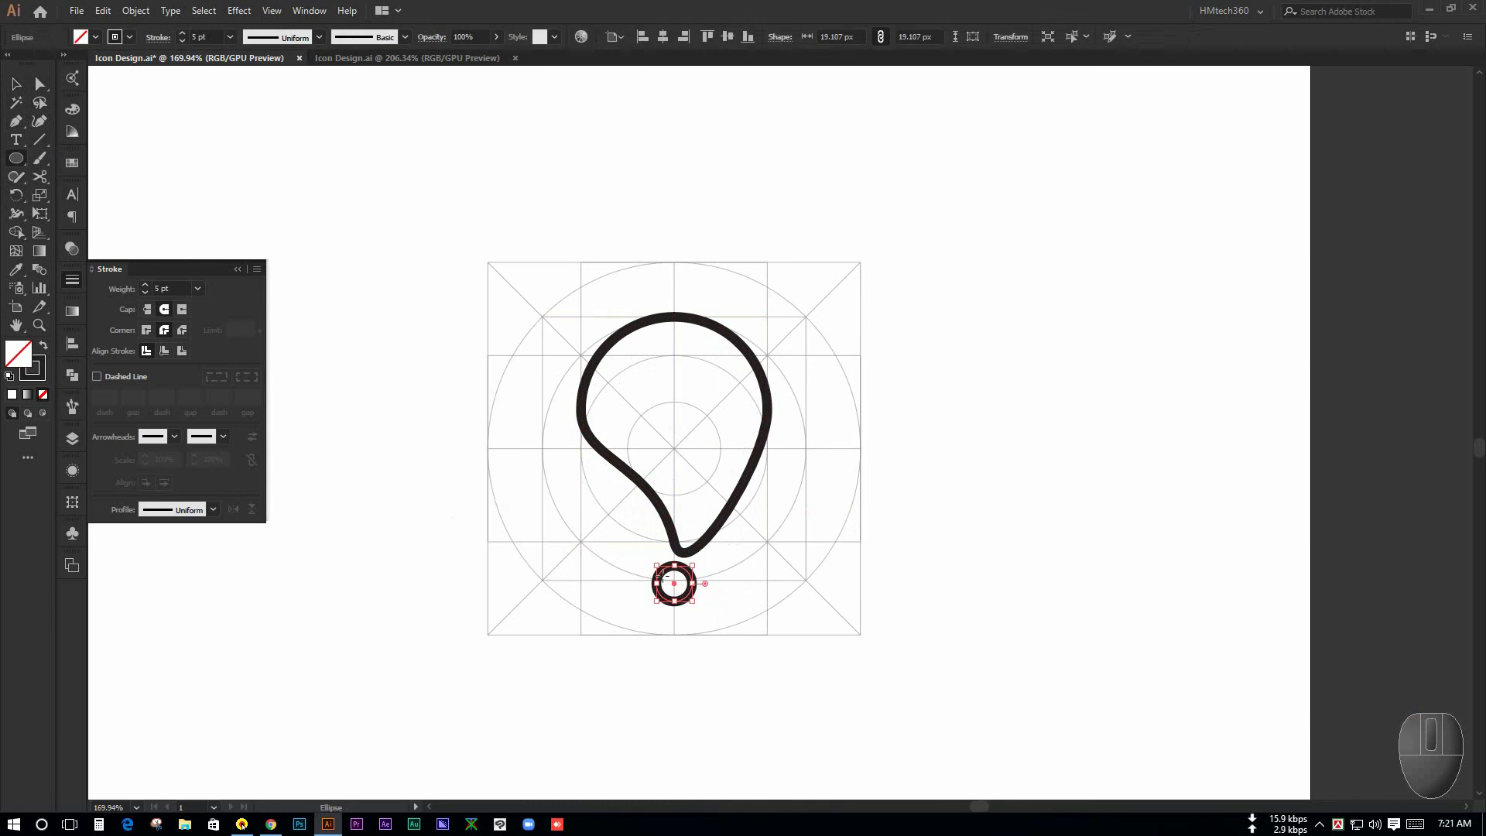
{"action": "left_click", "coordinate": [15, 84]}
{"action": "left_click", "coordinate": [568, 628]}
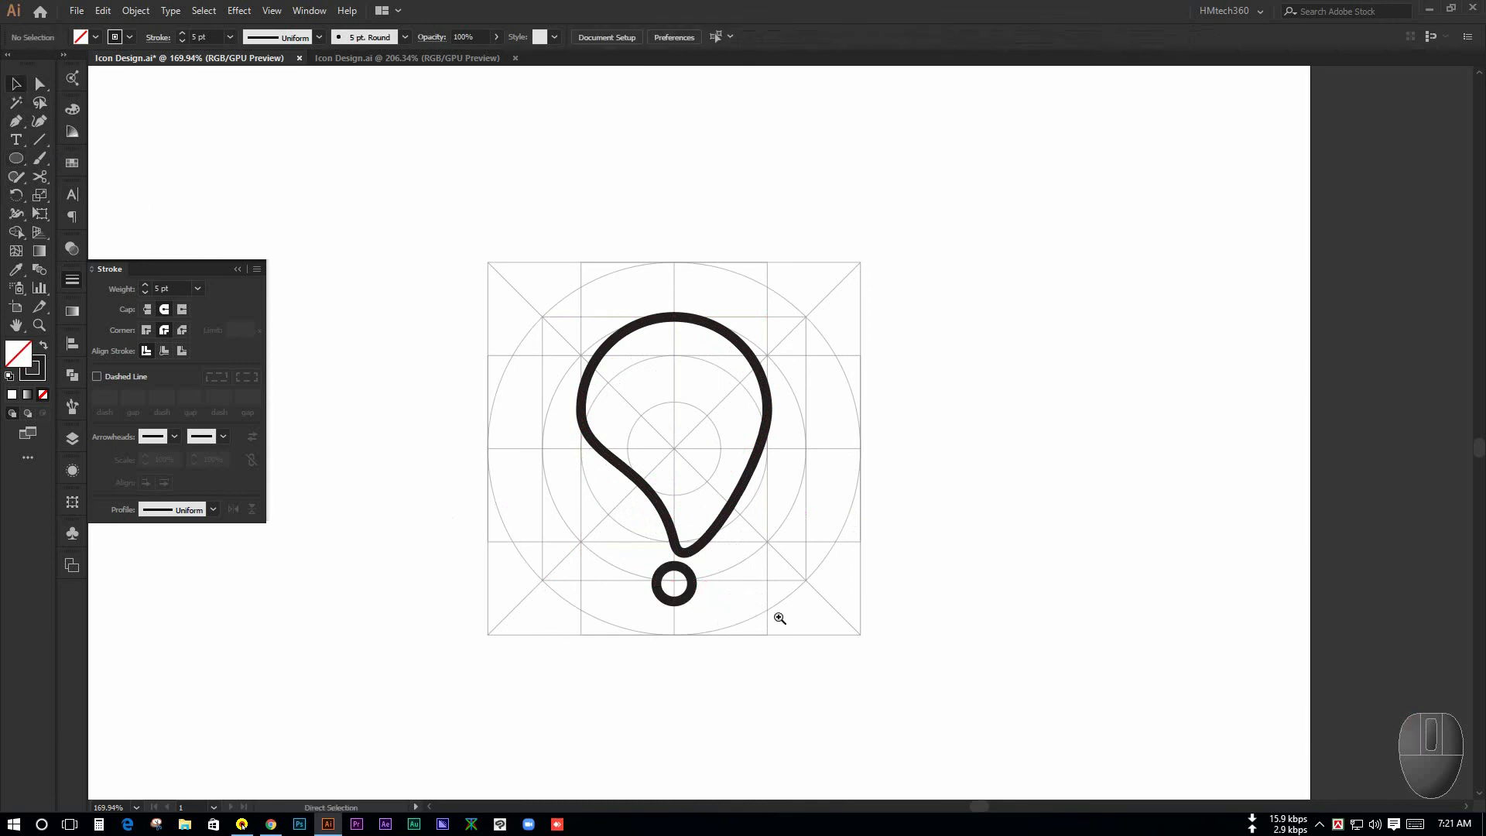
Try to bulge the right side of the question-mark shape outward by pulling the lower handle of its right anchor point
{"action": "key", "text": "ctrl+space"}
{"action": "mouse_move", "coordinate": [779, 614]}
{"action": "left_mouse_down"}
{"action": "mouse_move", "coordinate": [594, 601]}
{"action": "mouse_move", "coordinate": [603, 570]}
{"action": "mouse_move", "coordinate": [704, 534]}
{"action": "mouse_move", "coordinate": [736, 501]}
{"action": "mouse_move", "coordinate": [657, 540]}
{"action": "mouse_move", "coordinate": [763, 593]}
{"action": "left_mouse_up"}
{"action": "key", "text": "ctrl+space"}
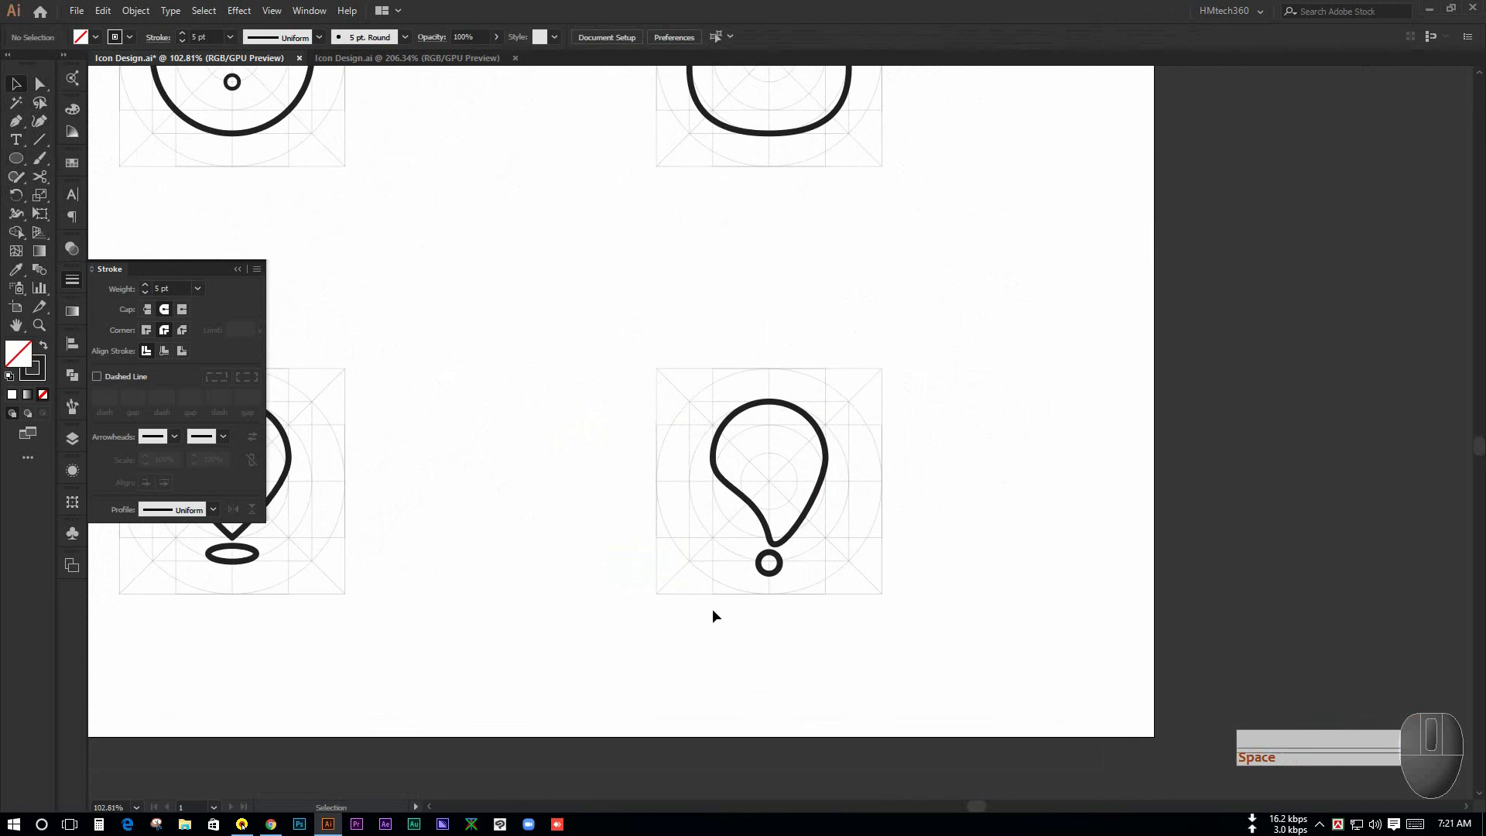
{"action": "key", "text": "ctrl+space"}
{"action": "left_click_drag", "start_coordinate": [829, 537], "coordinate": [869, 571]}
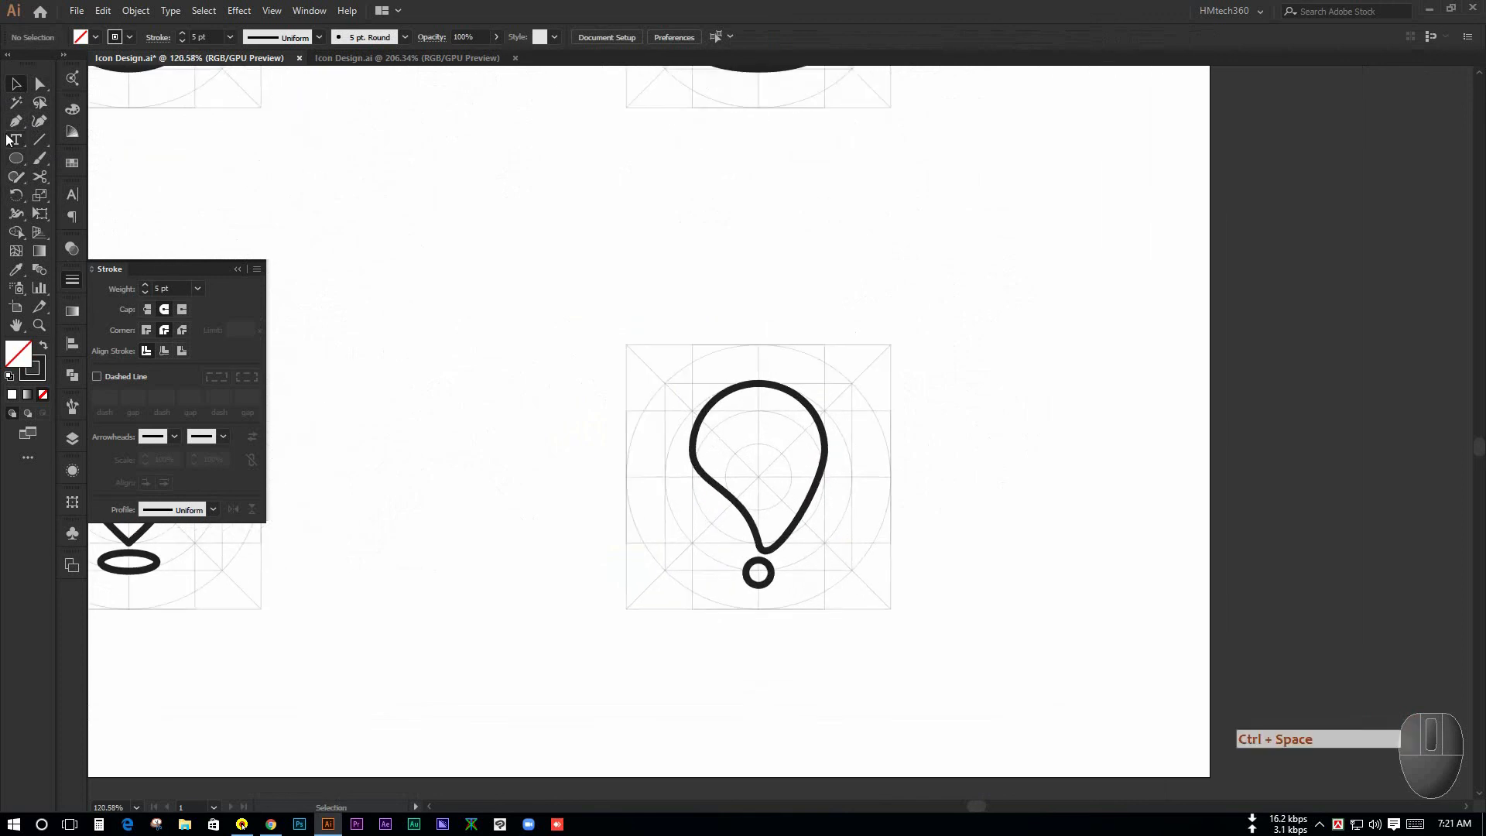
{"action": "left_click", "coordinate": [40, 84]}
{"action": "left_click", "coordinate": [810, 503]}
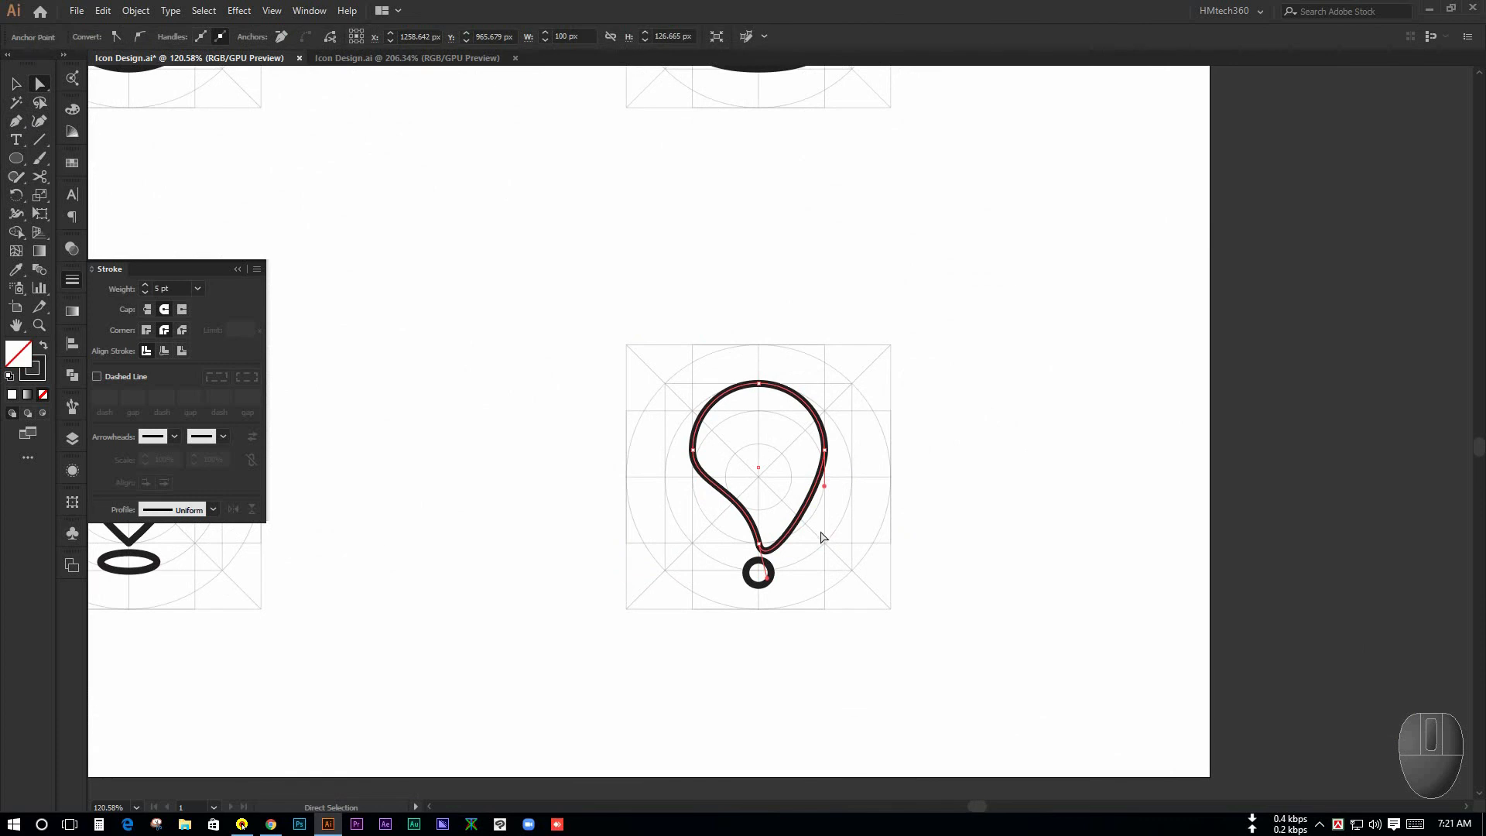
{"action": "left_click_drag", "start_coordinate": [824, 486], "coordinate": [872, 494]}
{"action": "left_click", "coordinate": [855, 496]}
{"action": "key", "text": "ctrl+z"}
{"action": "key", "text": "ctrl+space"}
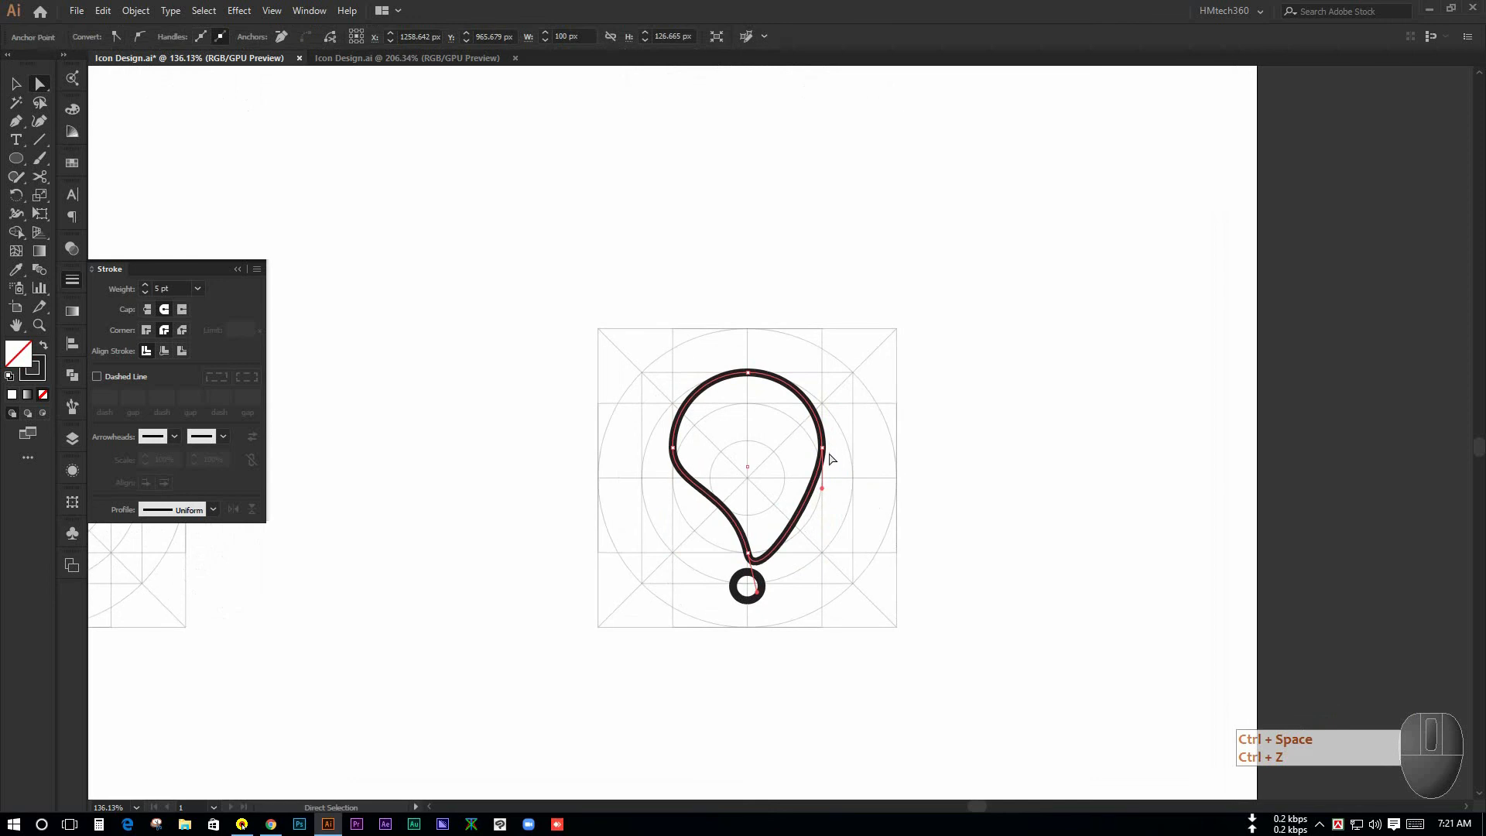
{"action": "left_click", "coordinate": [823, 452]}
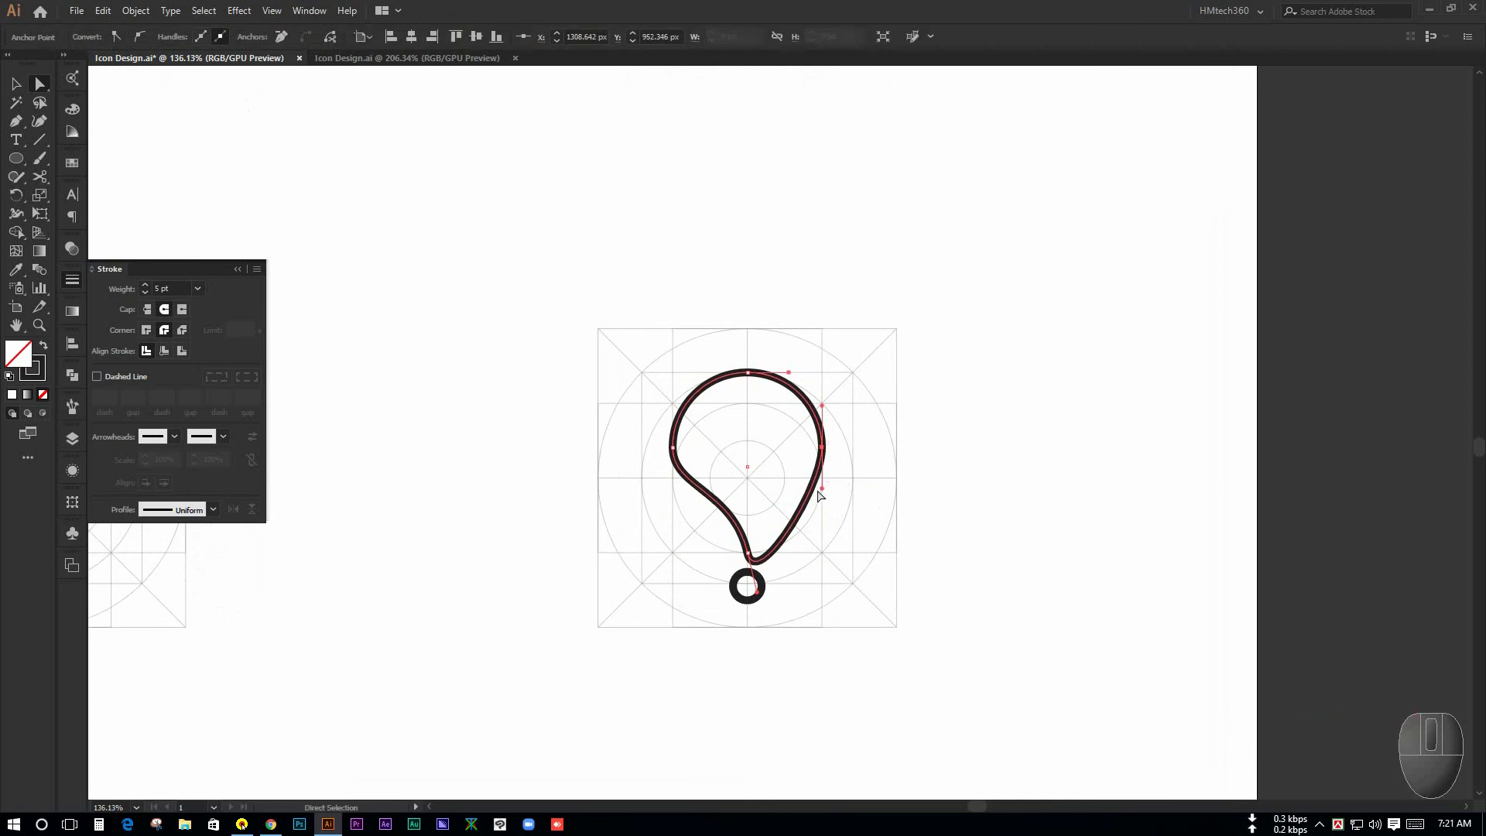
{"action": "left_click", "coordinate": [847, 489]}
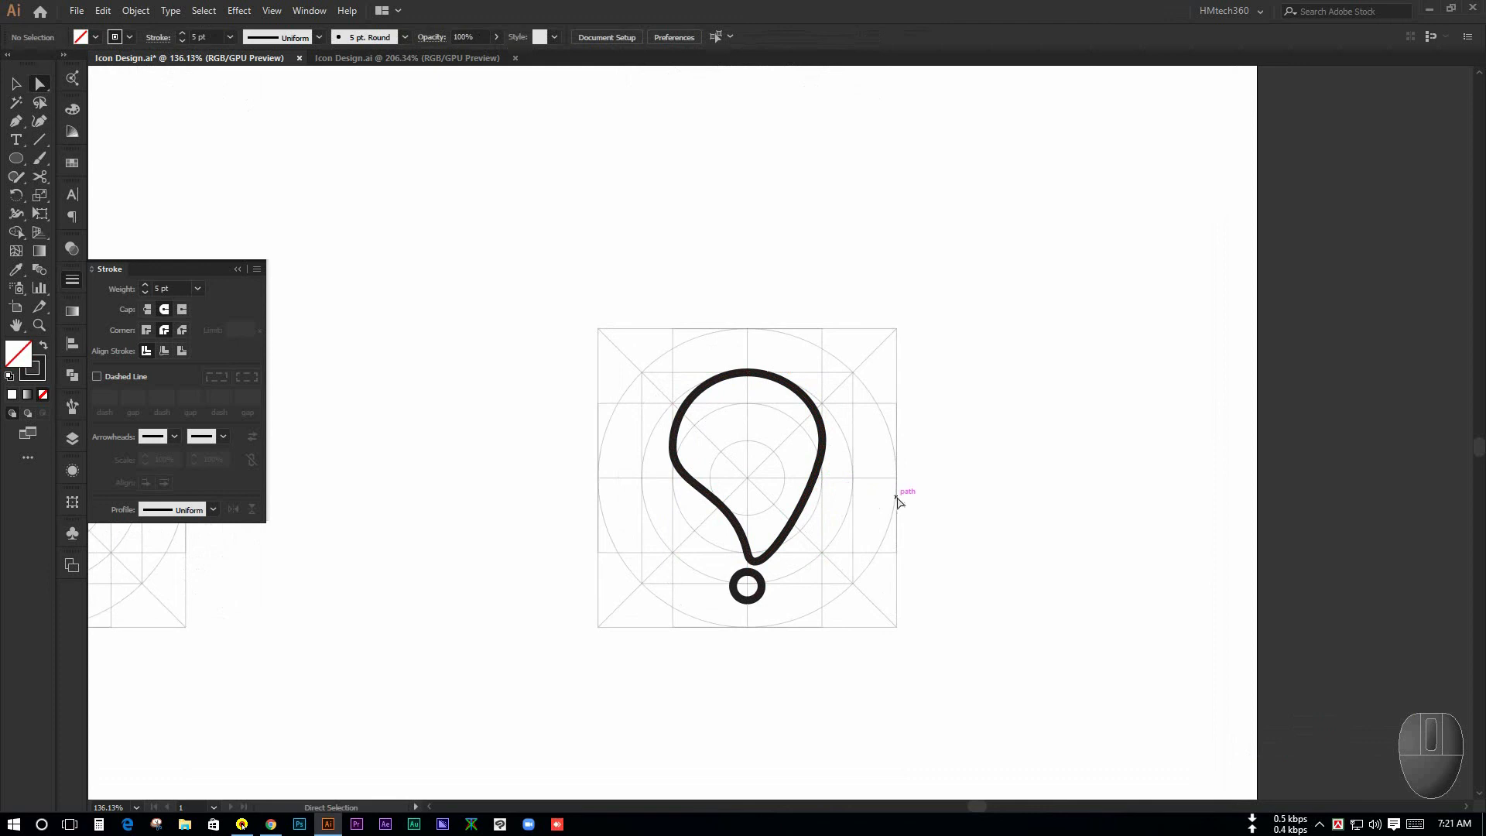
Examine the complete set of icons across the whole artboard
{"action": "key", "text": "ctrl+space"}
{"action": "left_click_drag", "start_coordinate": [897, 497], "coordinate": [718, 447]}
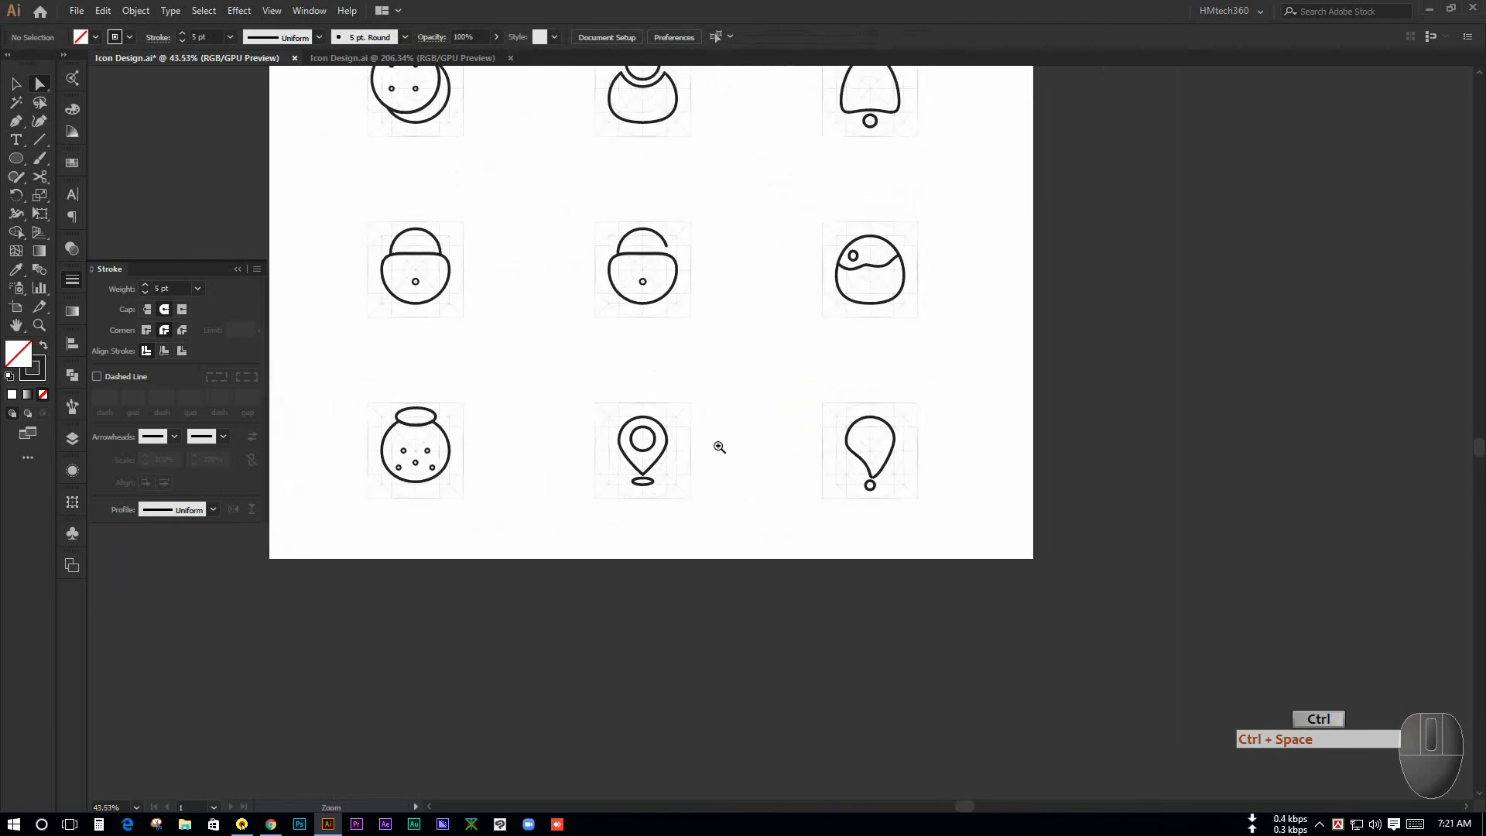
{"action": "key", "text": "ctrl+space"}
{"action": "left_click_drag", "start_coordinate": [809, 471], "coordinate": [805, 524]}
{"action": "key", "text": "space"}
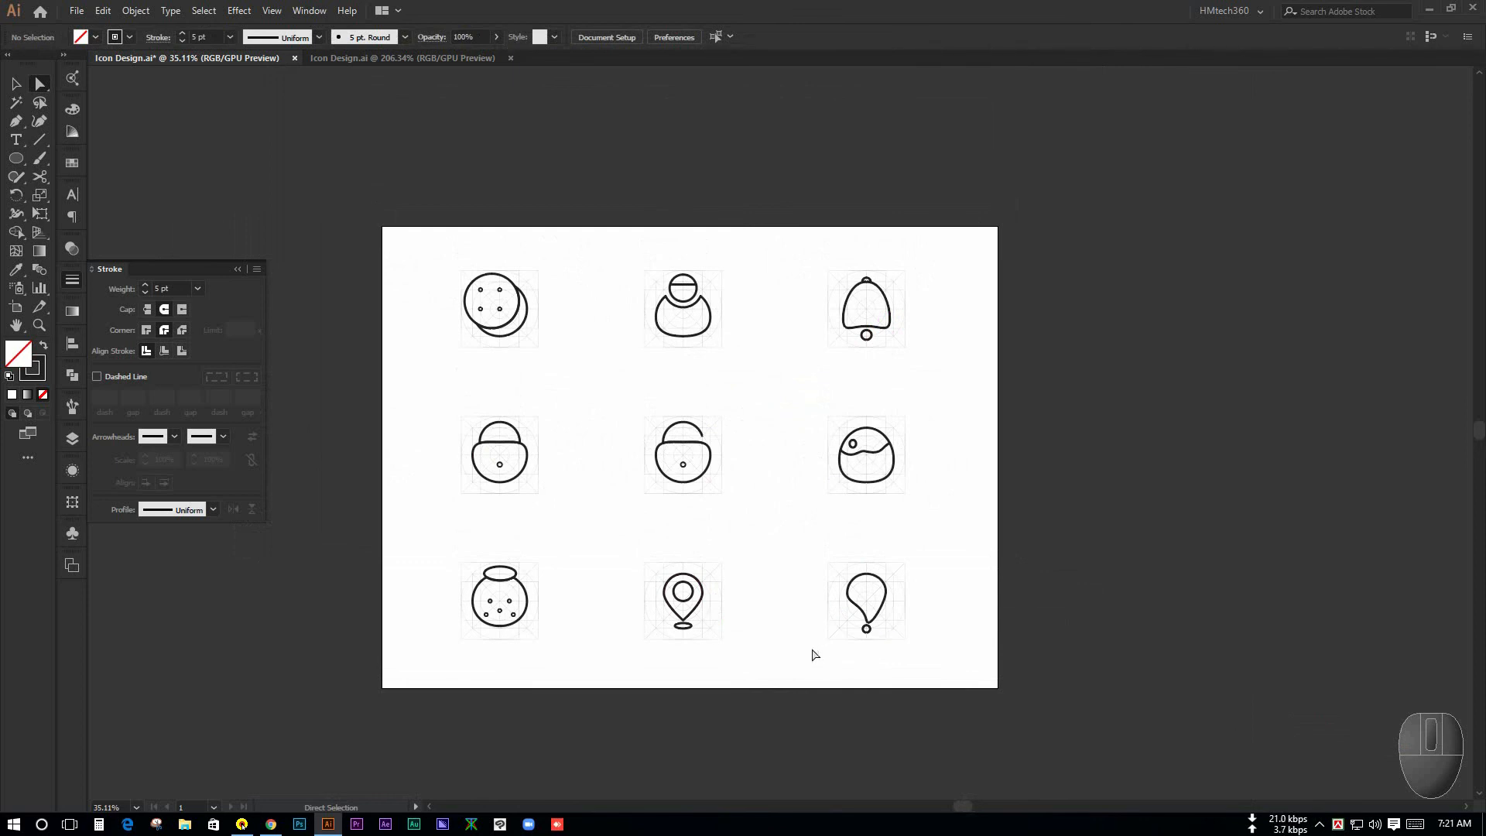
{"action": "key", "text": "space"}
{"action": "left_click_drag", "start_coordinate": [769, 659], "coordinate": [784, 645]}
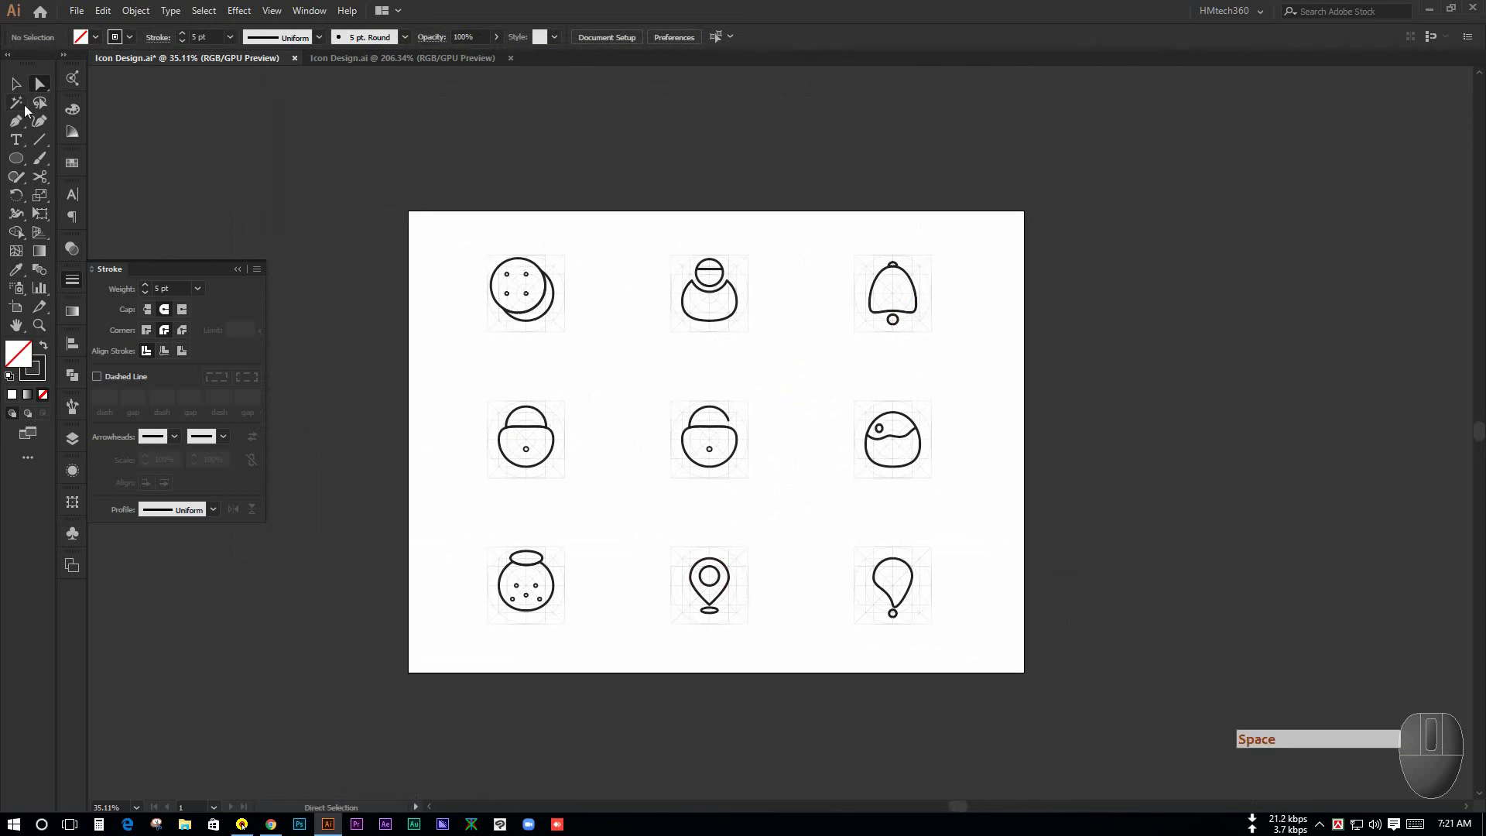
{"action": "left_click", "coordinate": [16, 83]}
{"action": "left_click_drag", "start_coordinate": [387, 216], "coordinate": [1068, 681]}
{"action": "left_click", "coordinate": [1070, 664]}
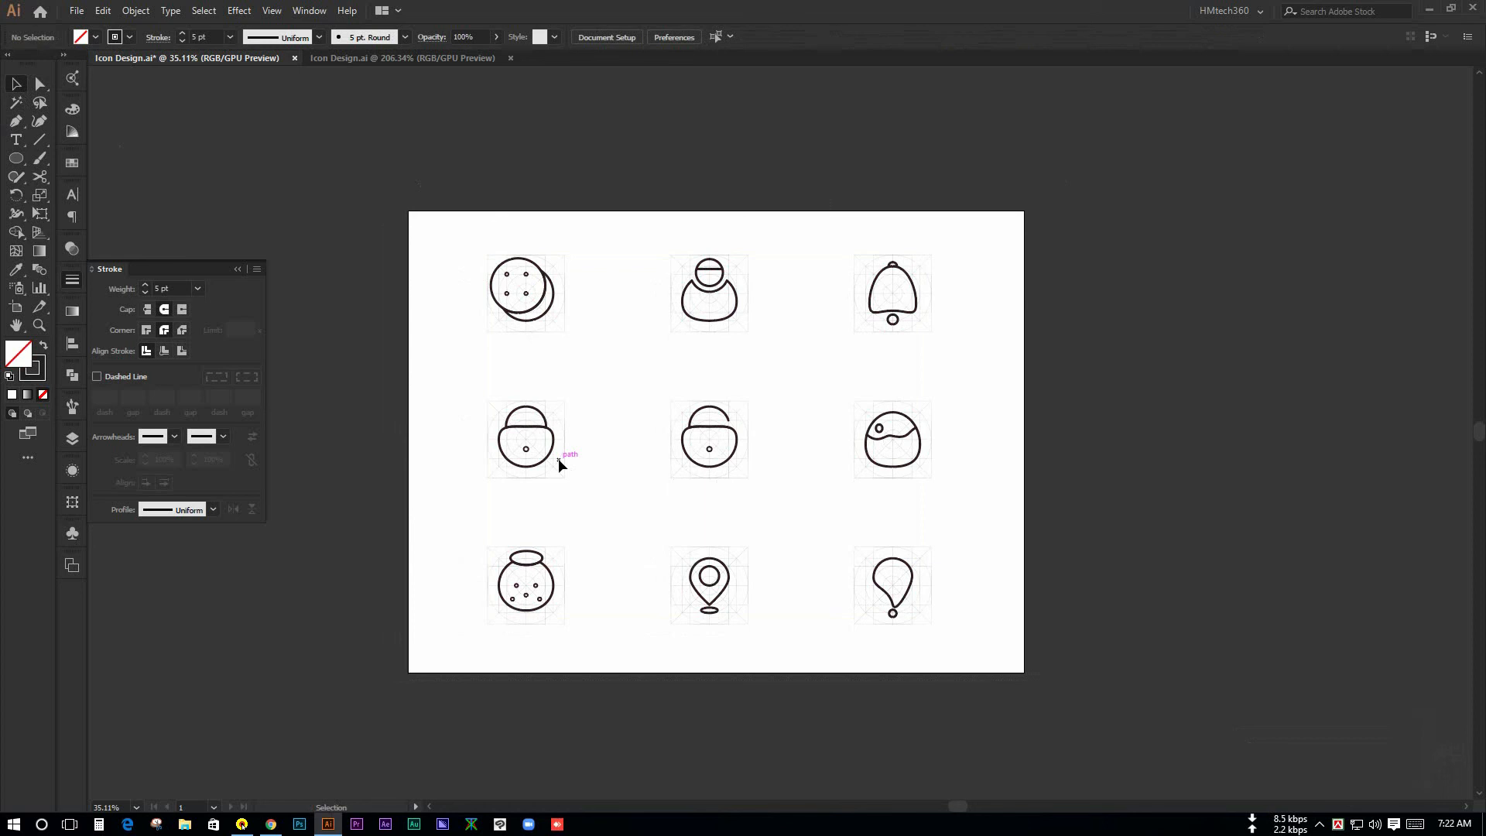
Draw a circle about 97 px across over the artboard's left edge, filled with #32bea6 and without a stroke, and display its colour values
{"action": "key", "text": "comma"}
{"action": "left_click_drag", "start_coordinate": [503, 371], "coordinate": [630, 341]}
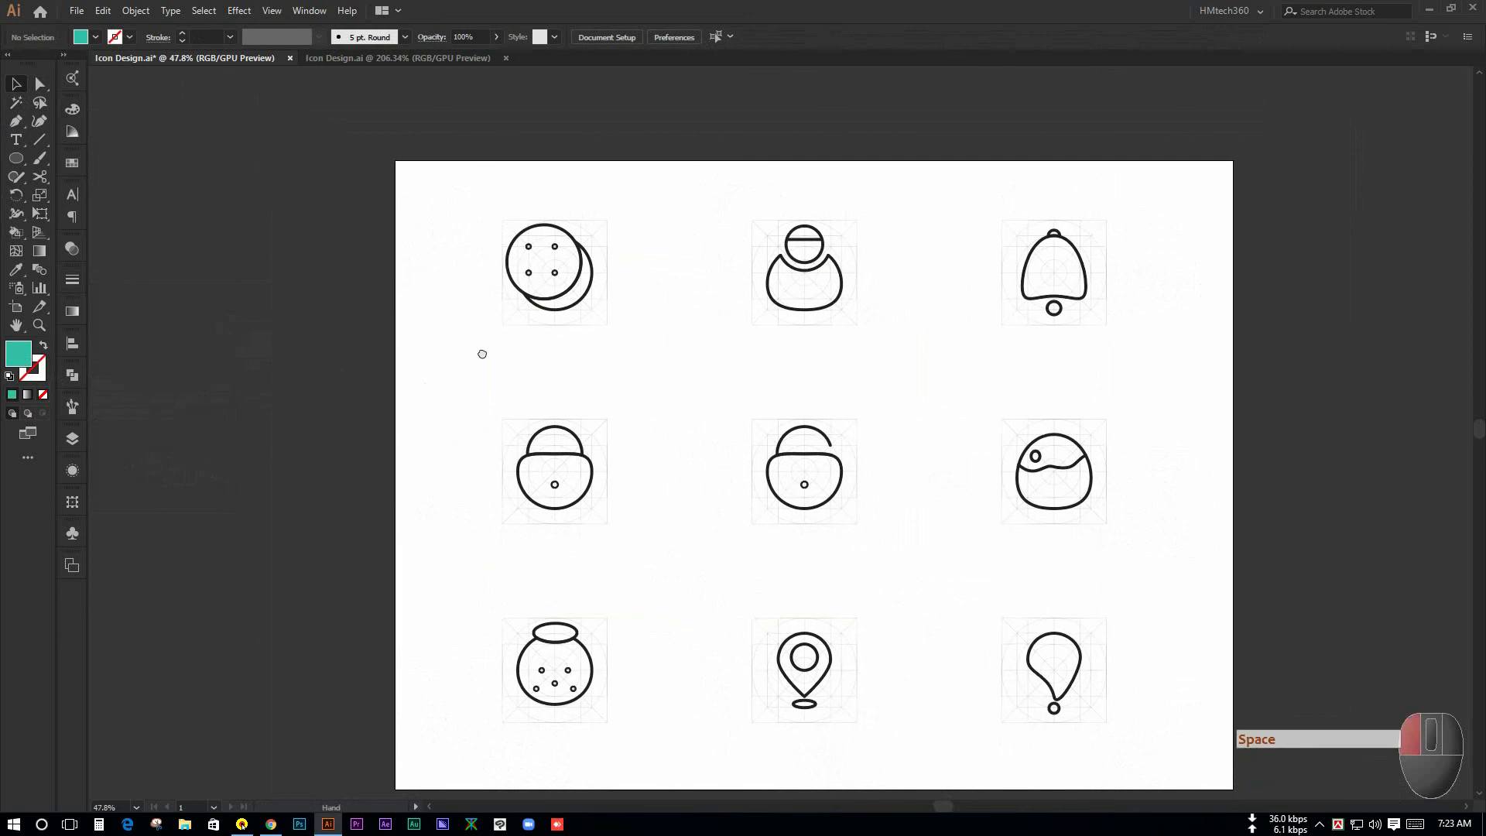
{"action": "left_click_drag", "start_coordinate": [480, 351], "coordinate": [478, 374]}
{"action": "key", "text": "l"}
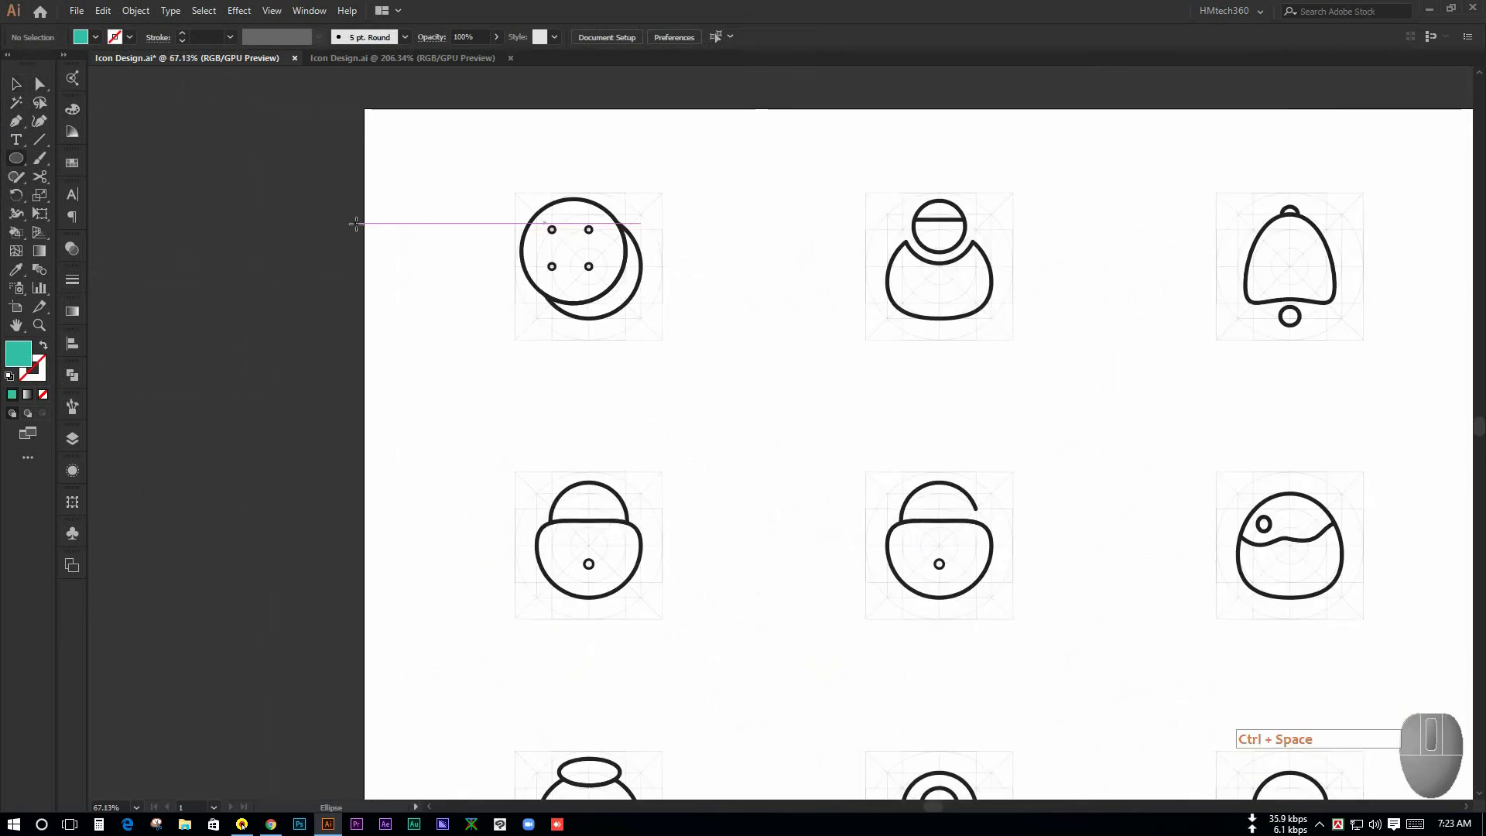
{"action": "left_click_drag", "start_coordinate": [356, 222], "coordinate": [418, 288]}
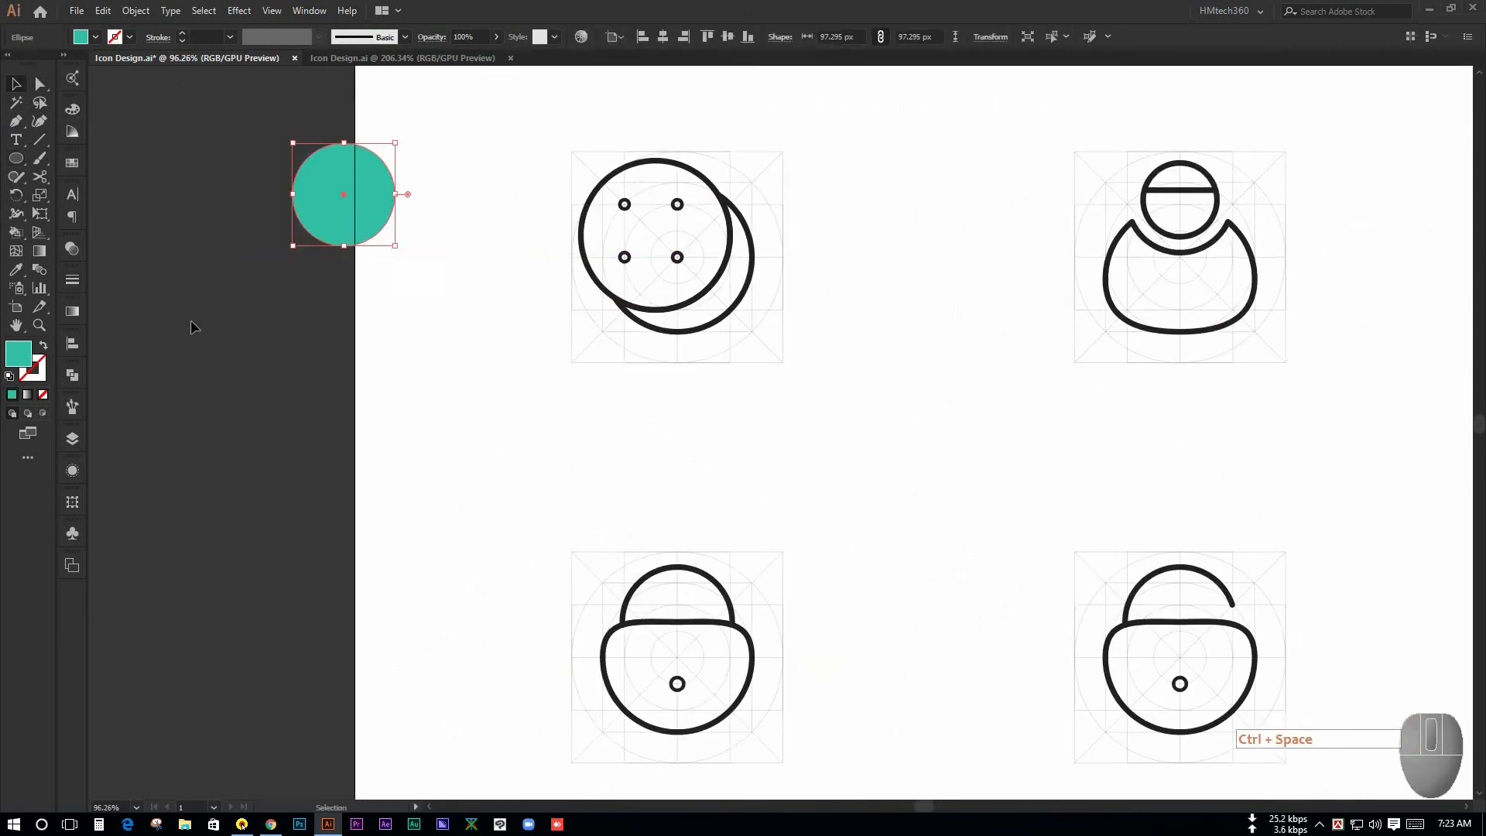
{"action": "left_click_drag", "start_coordinate": [338, 252], "coordinate": [396, 346]}
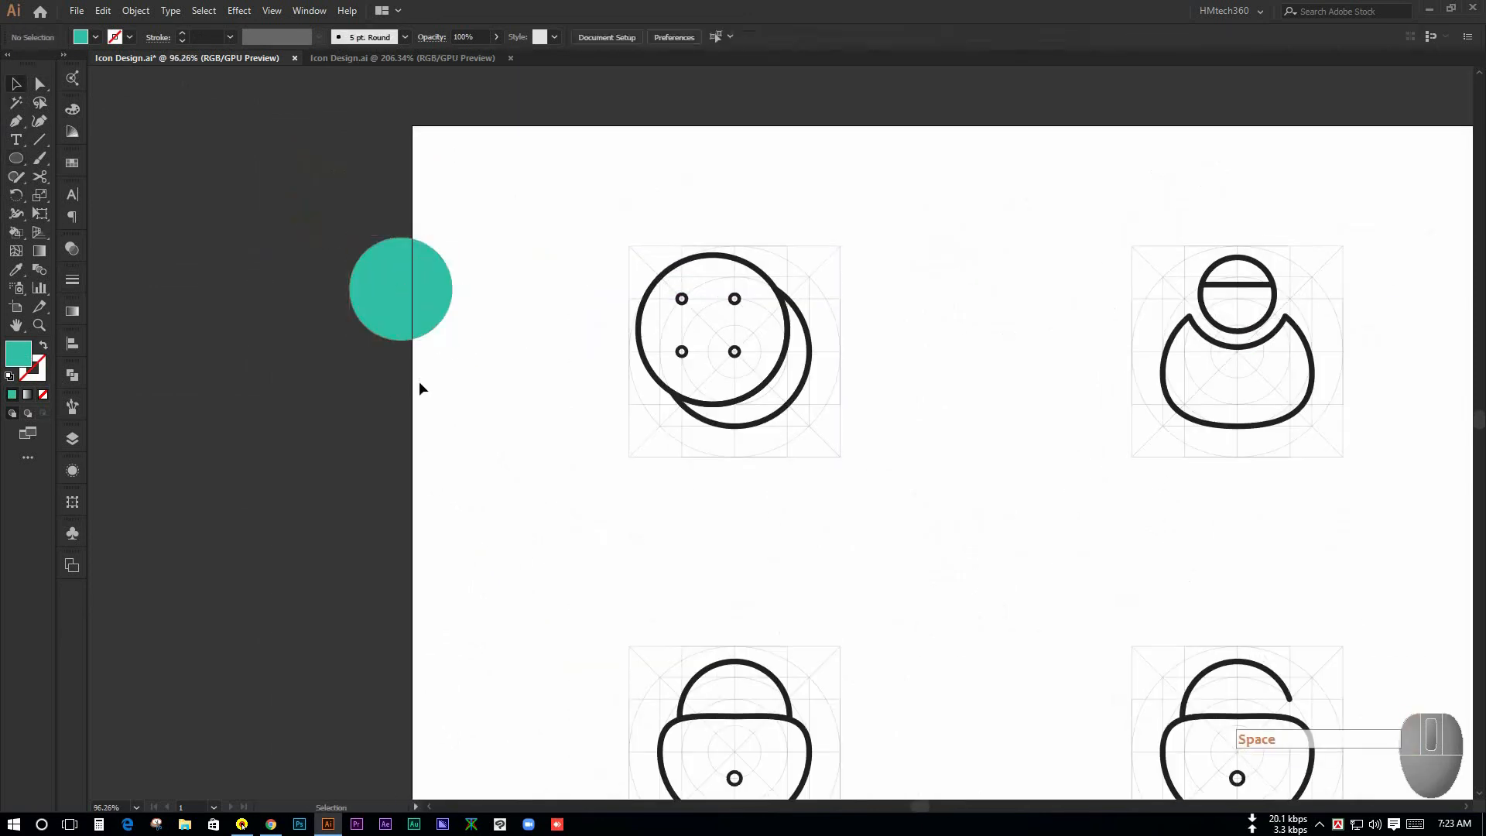
{"action": "left_click", "coordinate": [78, 109]}
{"action": "left_click", "coordinate": [242, 144]}
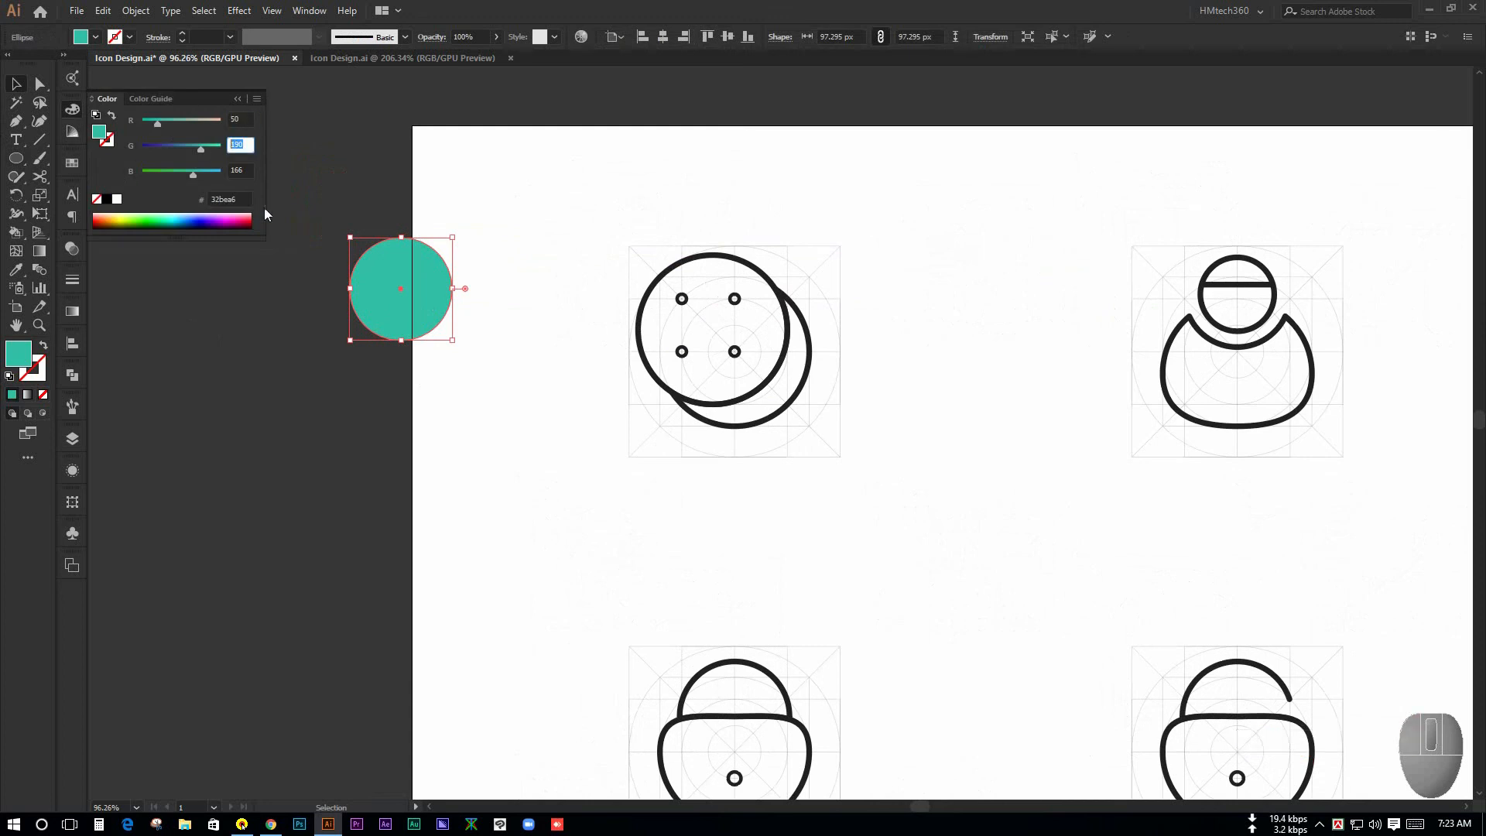
{"action": "left_click", "coordinate": [304, 411]}
Turn the overlapping-circles icon into a Live Paint group and fill its crescent with the teal sampled from the reference circle
{"action": "left_click_drag", "start_coordinate": [550, 403], "coordinate": [389, 350]}
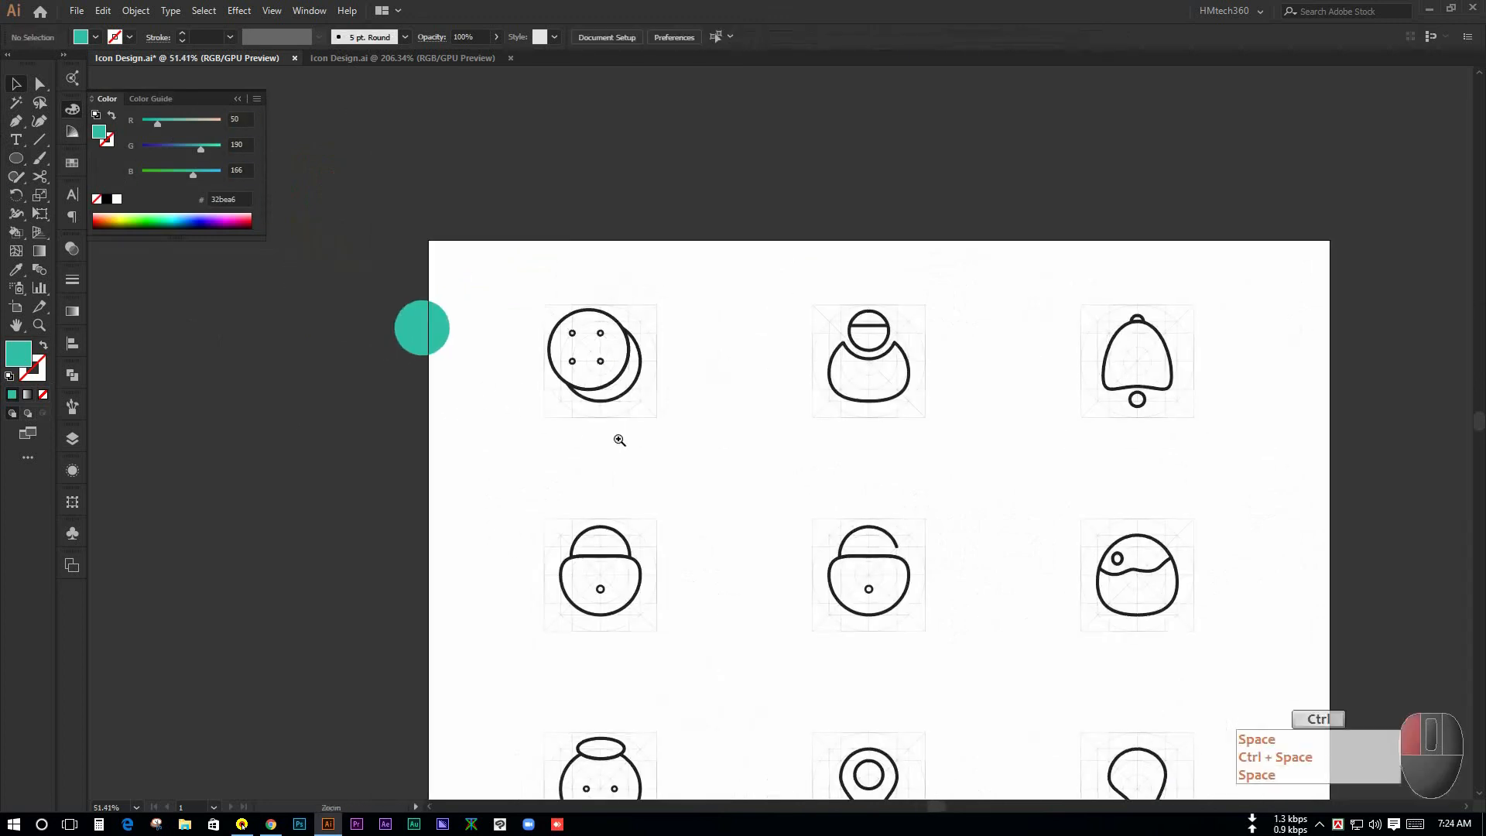
{"action": "left_click_drag", "start_coordinate": [617, 434], "coordinate": [386, 332]}
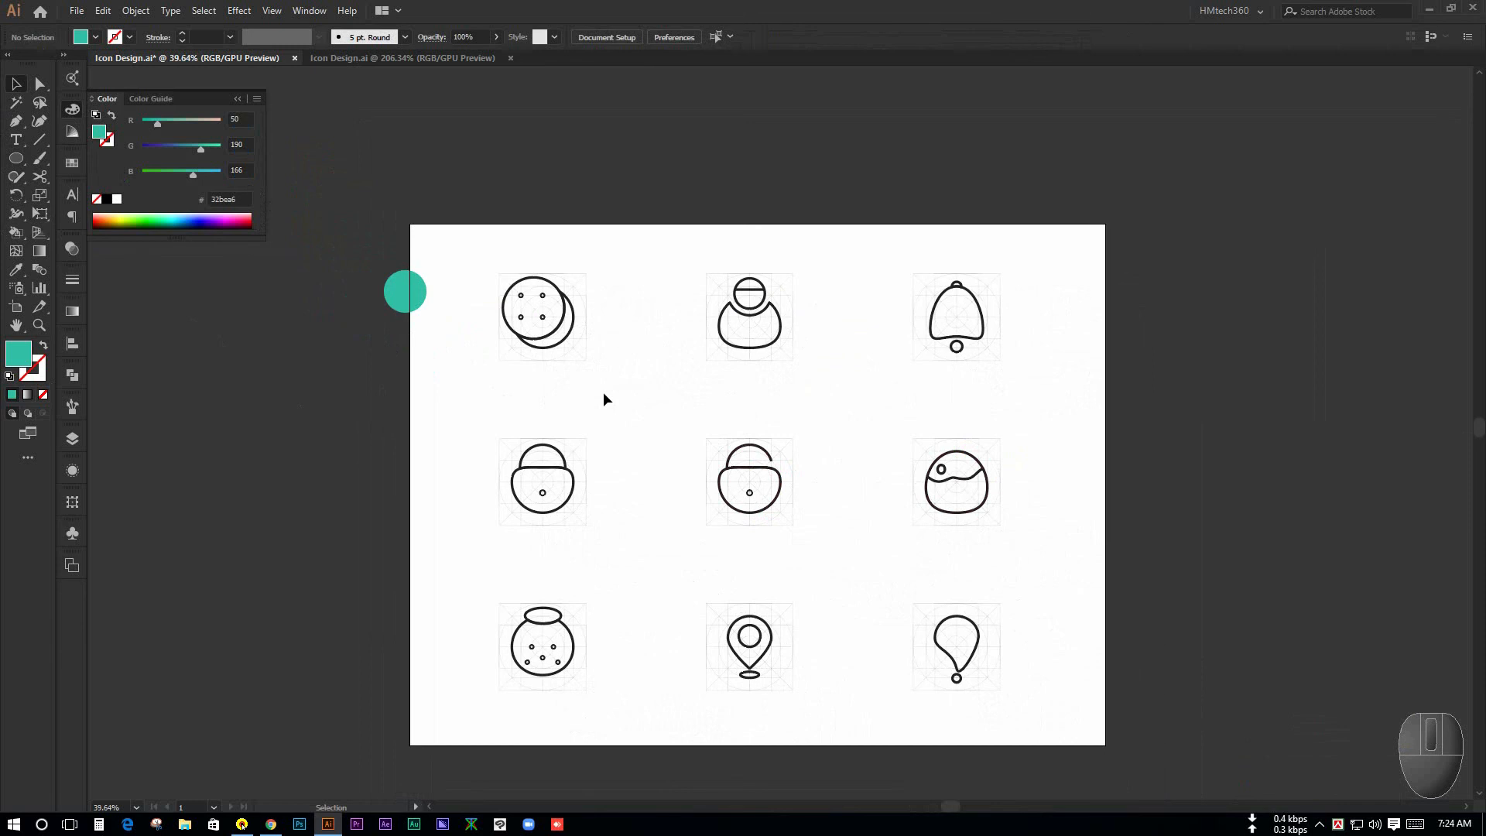
{"action": "left_click_drag", "start_coordinate": [574, 391], "coordinate": [884, 367]}
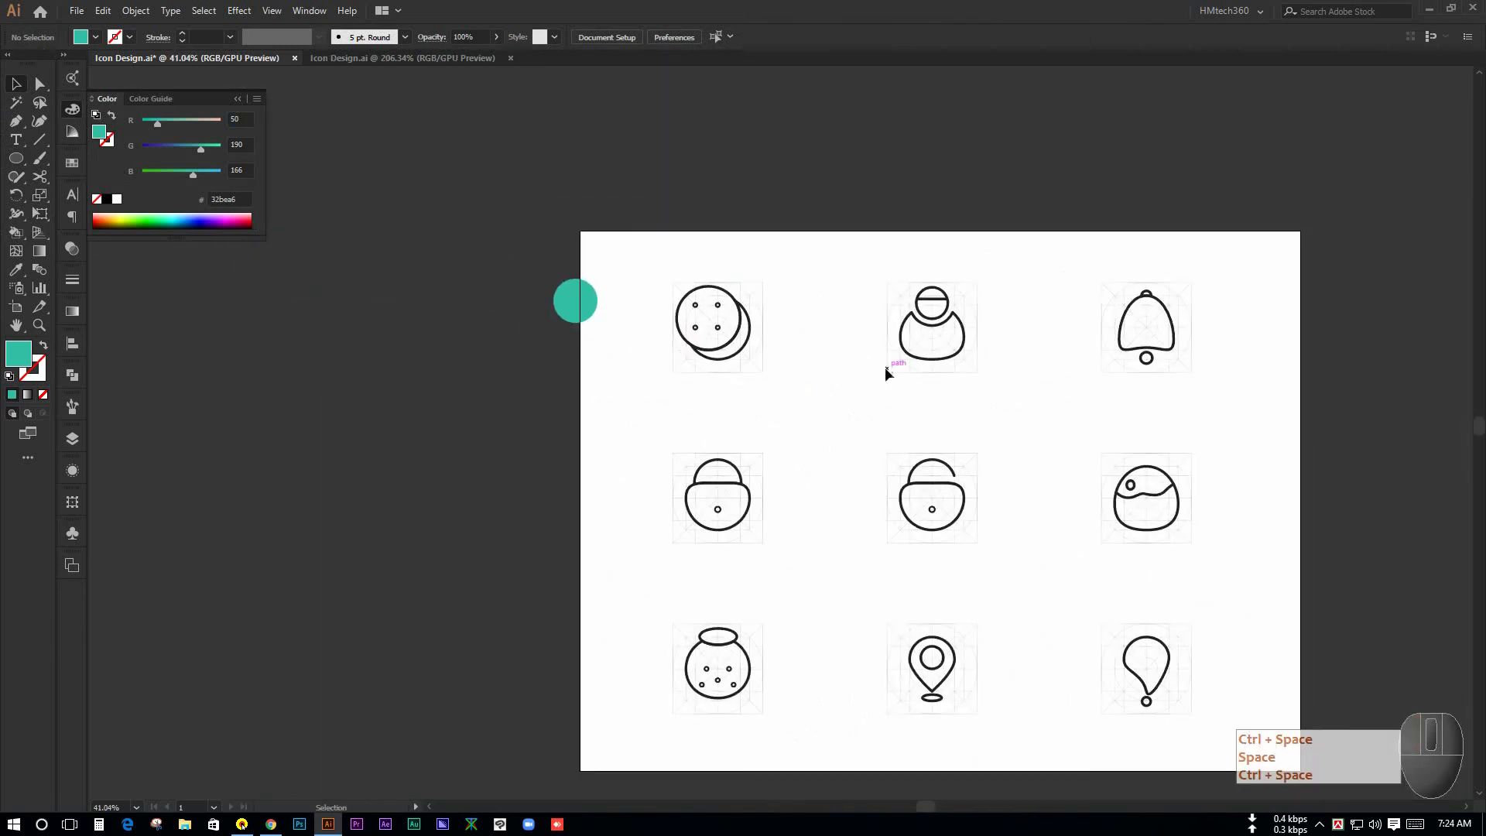
{"action": "left_click", "coordinate": [737, 305]}
{"action": "left_click_drag", "start_coordinate": [737, 305], "coordinate": [945, 392]}
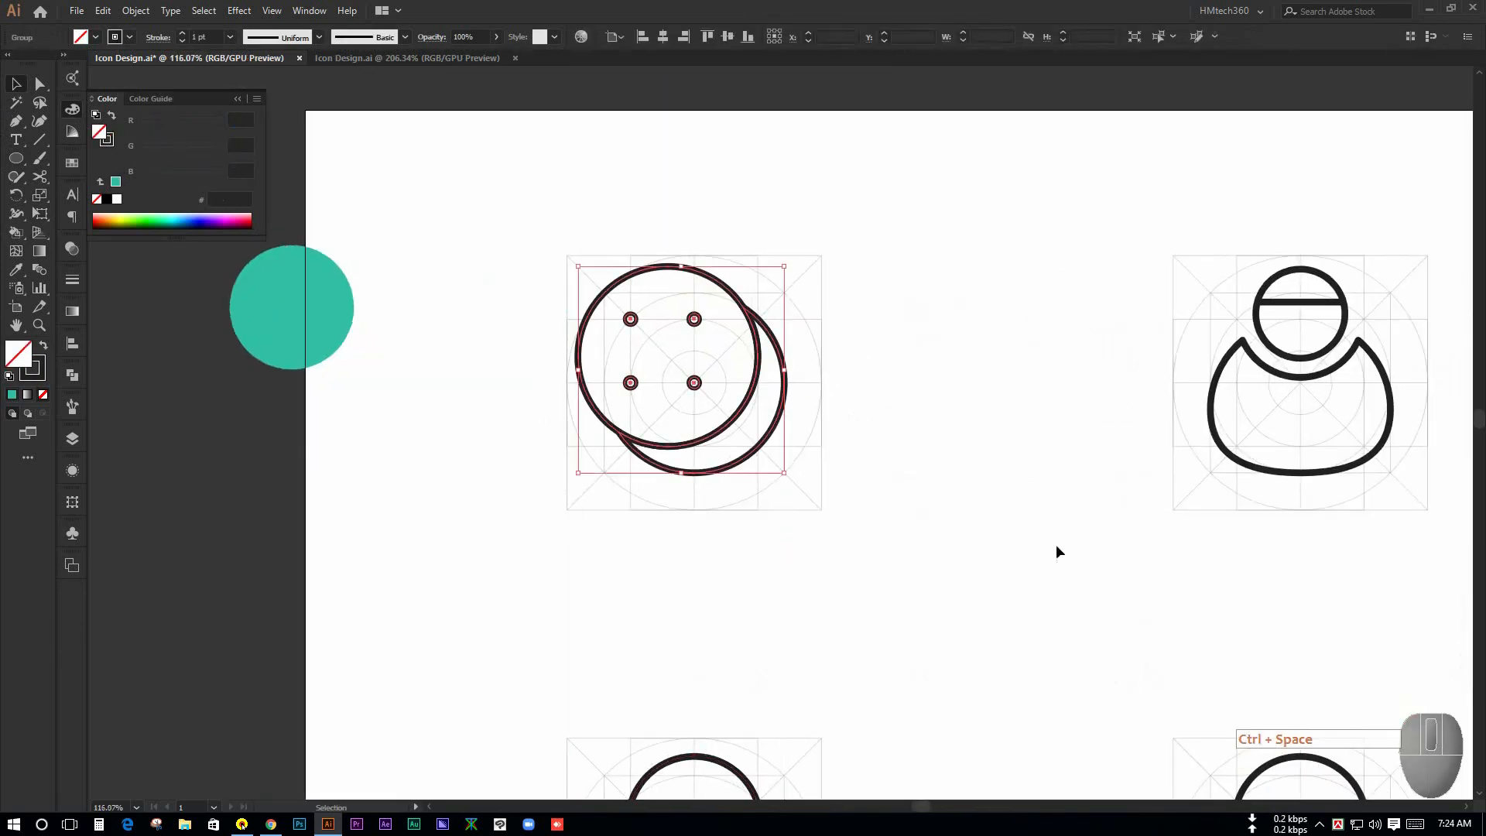
{"action": "left_click", "coordinate": [20, 235]}
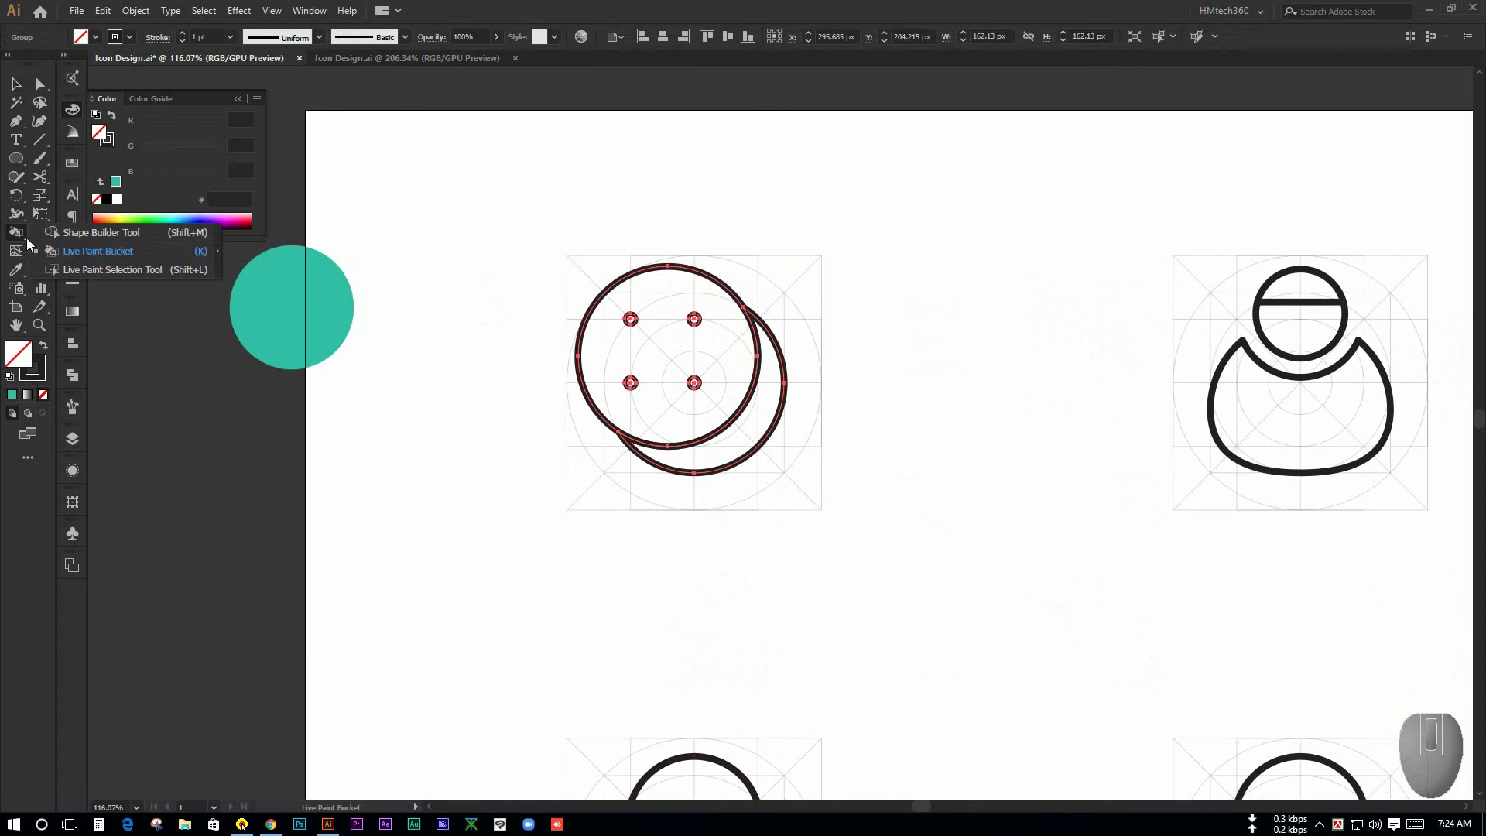
{"action": "left_click", "coordinate": [85, 253]}
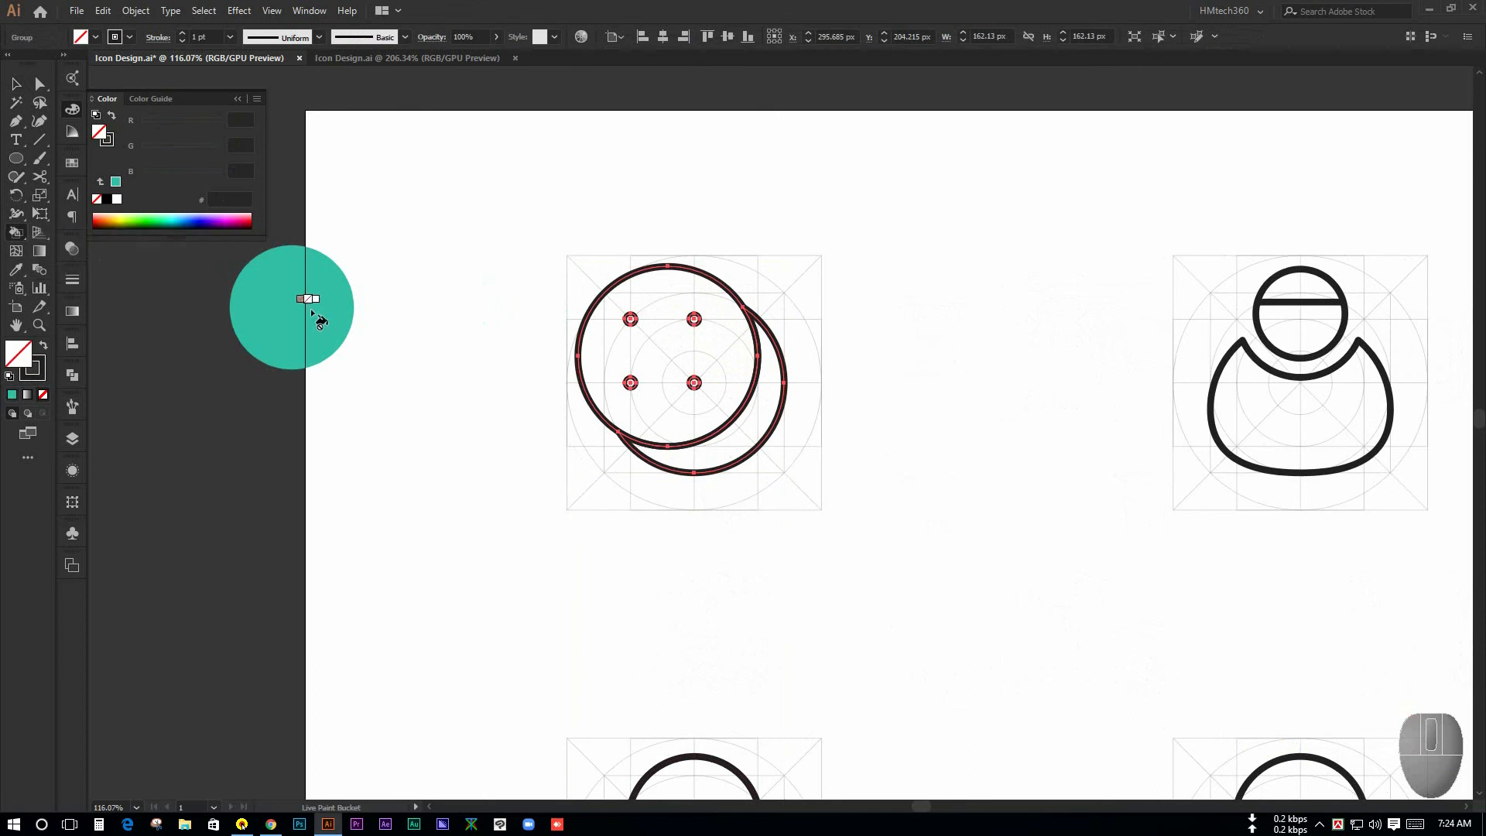
{"action": "left_click", "coordinate": [315, 302], "text": "alt"}
{"action": "left_click", "coordinate": [707, 336], "text": "ctrl"}
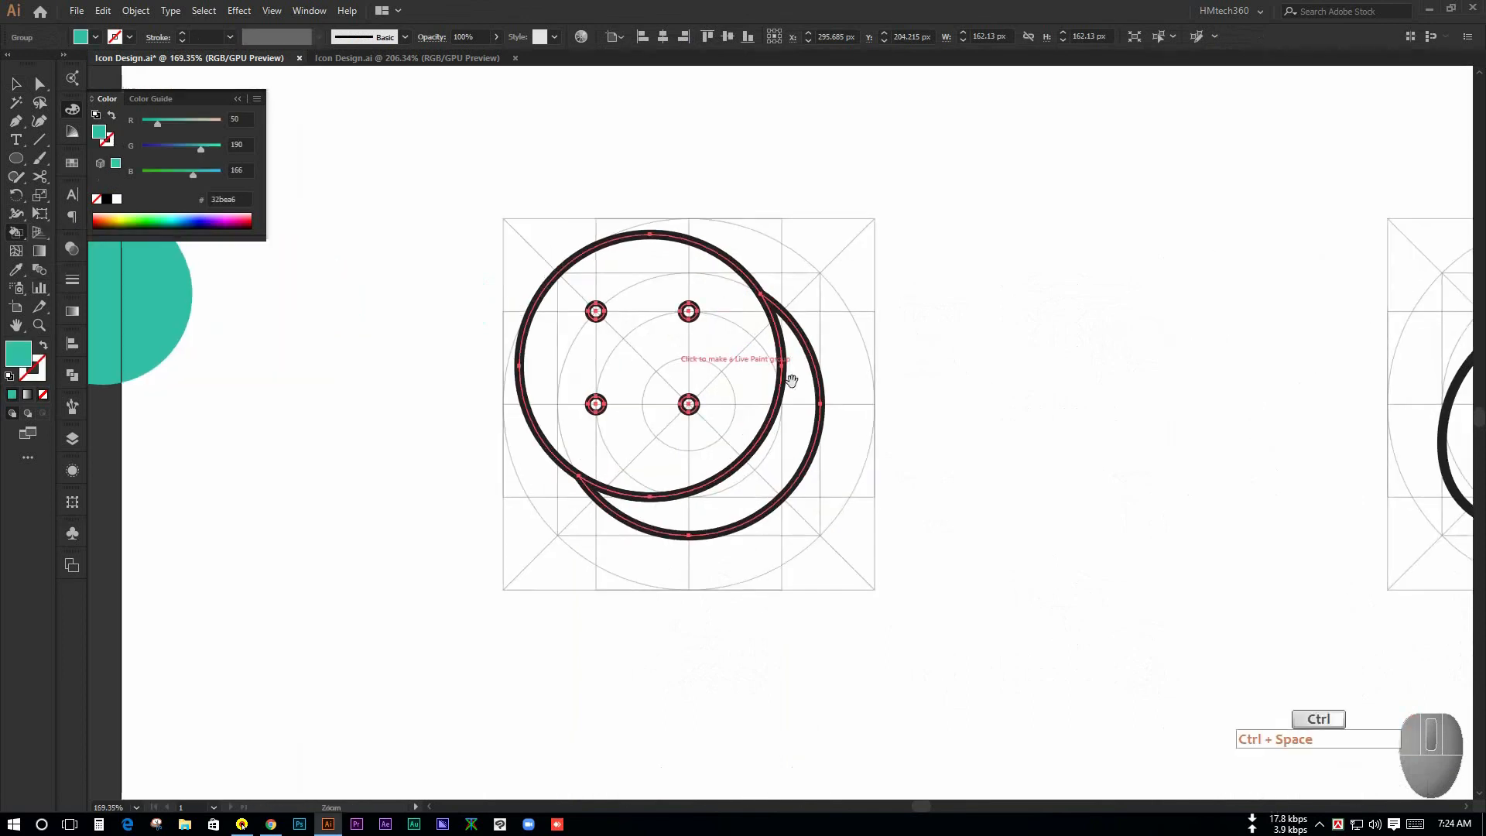
{"action": "left_click", "coordinate": [750, 482]}
{"action": "left_click_drag", "start_coordinate": [962, 431], "coordinate": [851, 431]}
{"action": "left_click_drag", "start_coordinate": [974, 314], "coordinate": [743, 298]}
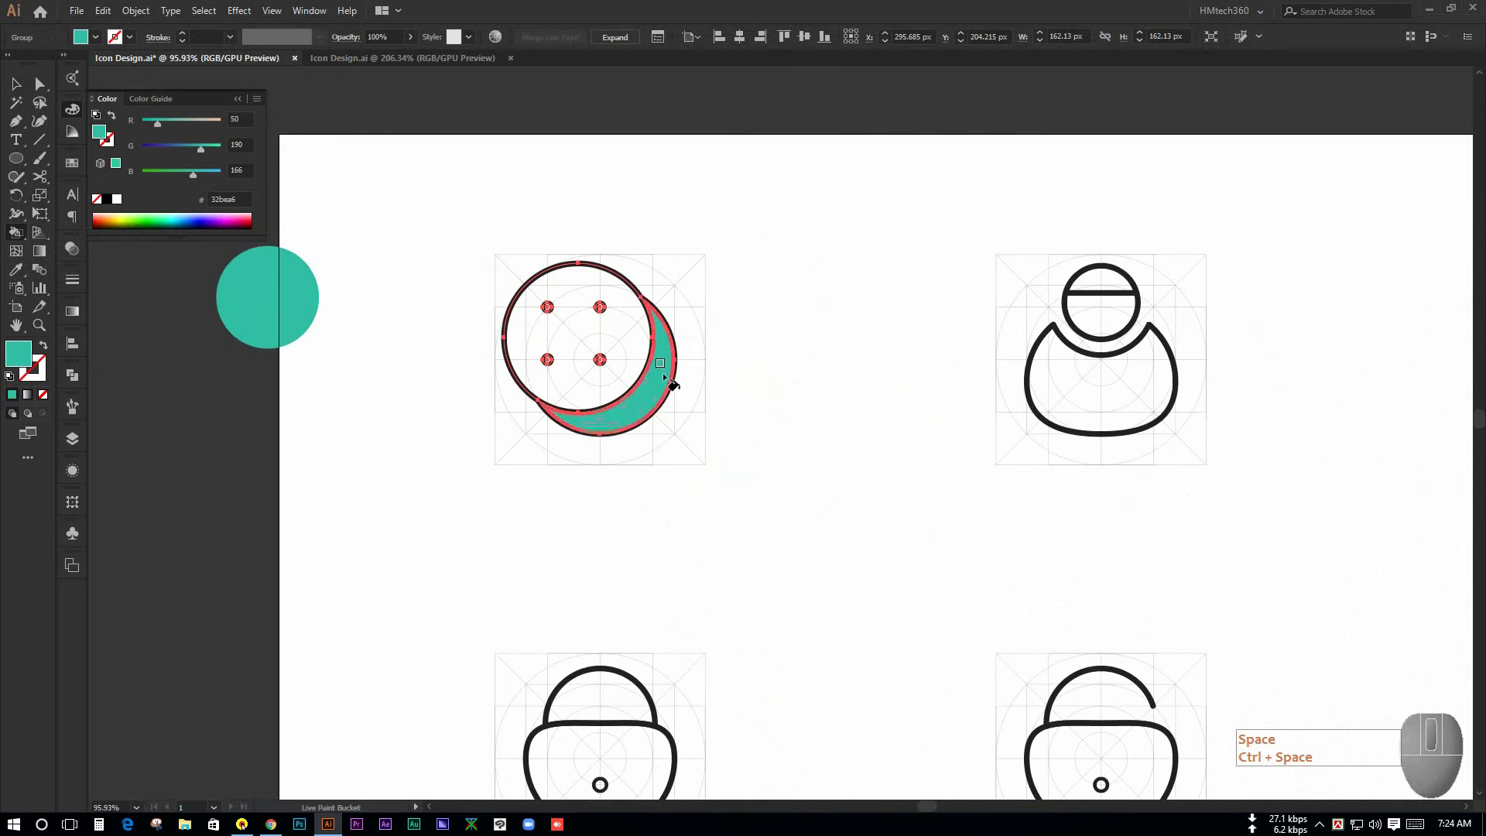
Fill the four small dots inside the overlapping-circles icon with the same teal
{"action": "left_click_drag", "start_coordinate": [665, 379], "coordinate": [802, 408]}
{"action": "left_click_drag", "start_coordinate": [454, 260], "coordinate": [665, 355]}
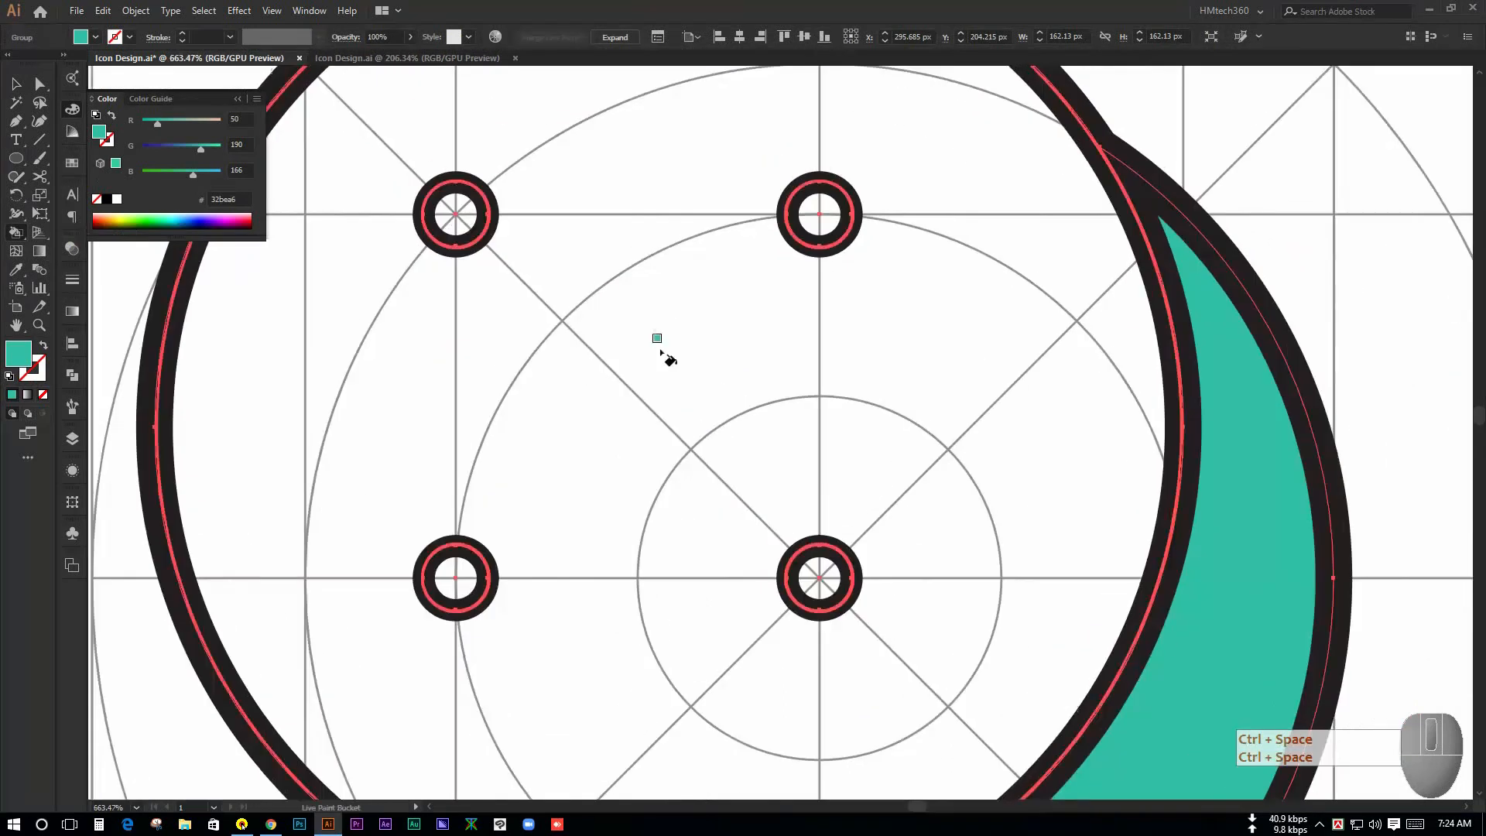
{"action": "left_click", "coordinate": [453, 214]}
{"action": "left_click", "coordinate": [452, 580]}
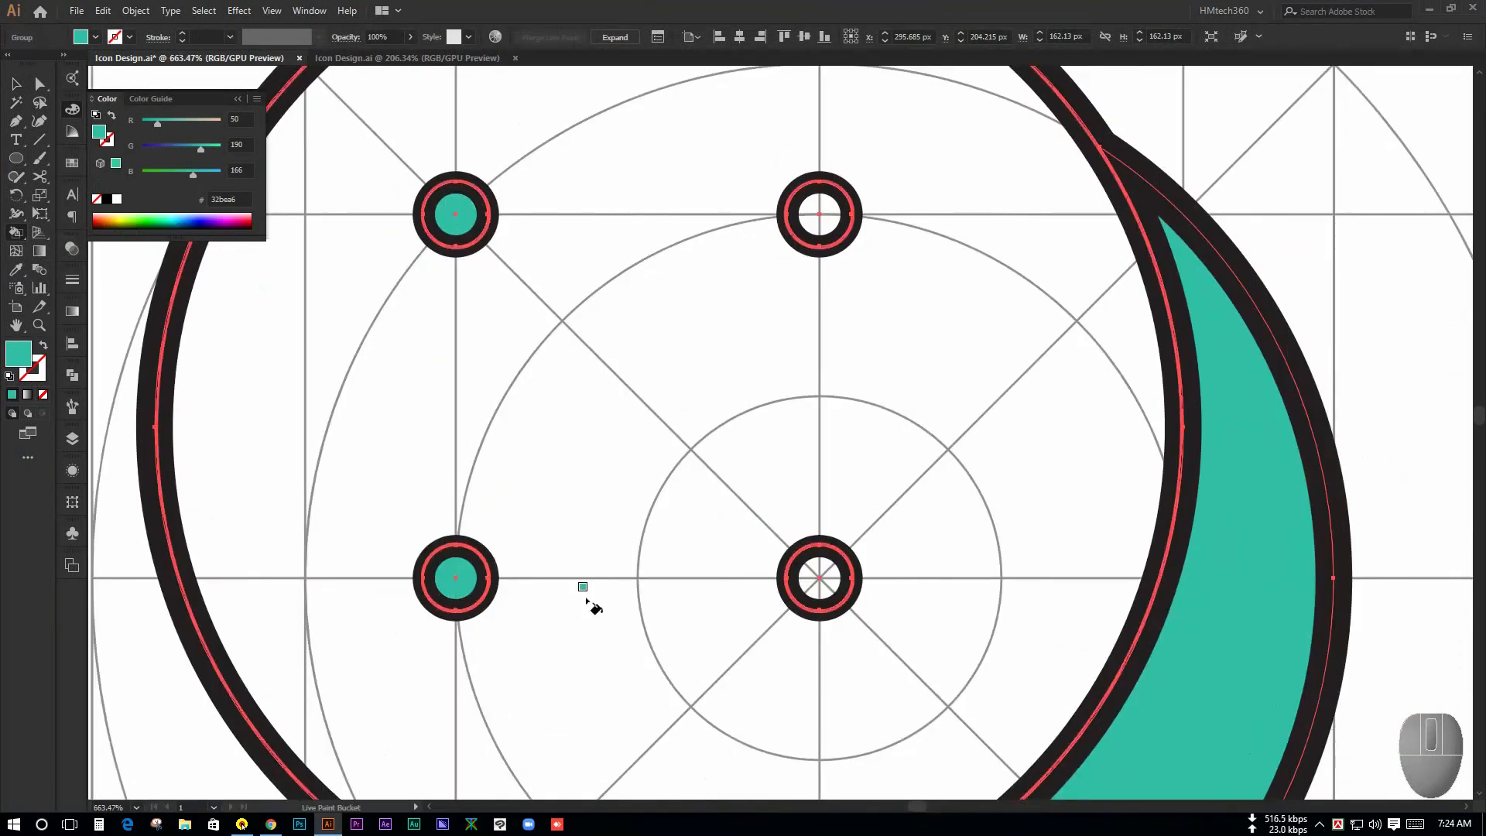
{"action": "left_click", "coordinate": [817, 578]}
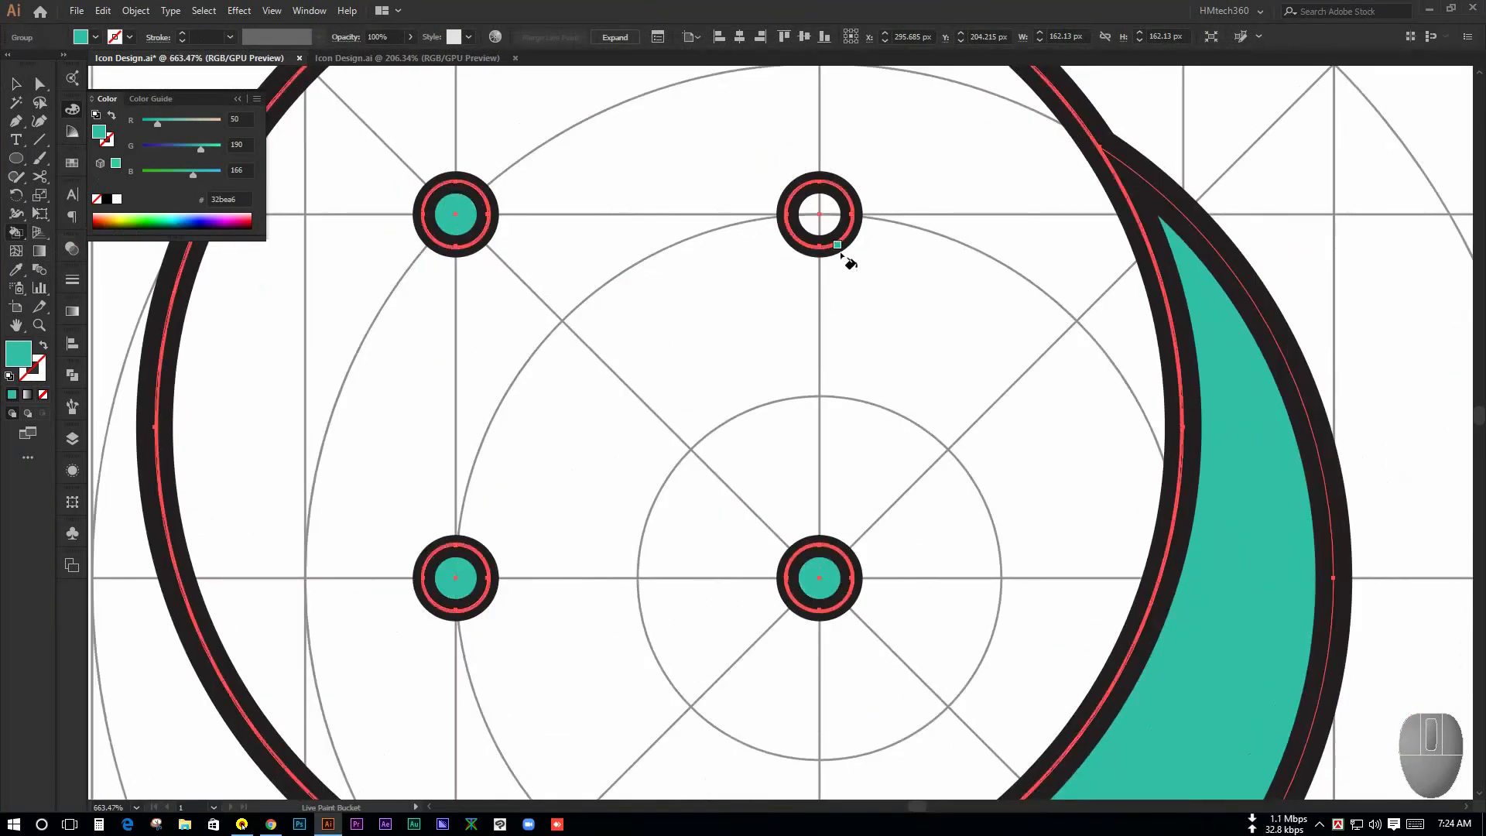
{"action": "left_click", "coordinate": [823, 214]}
Merge all the icons on the artboard into one Live Paint group, with the reference circle's teal sampled as the bucket colour
{"action": "left_click_drag", "start_coordinate": [823, 215], "coordinate": [407, 192]}
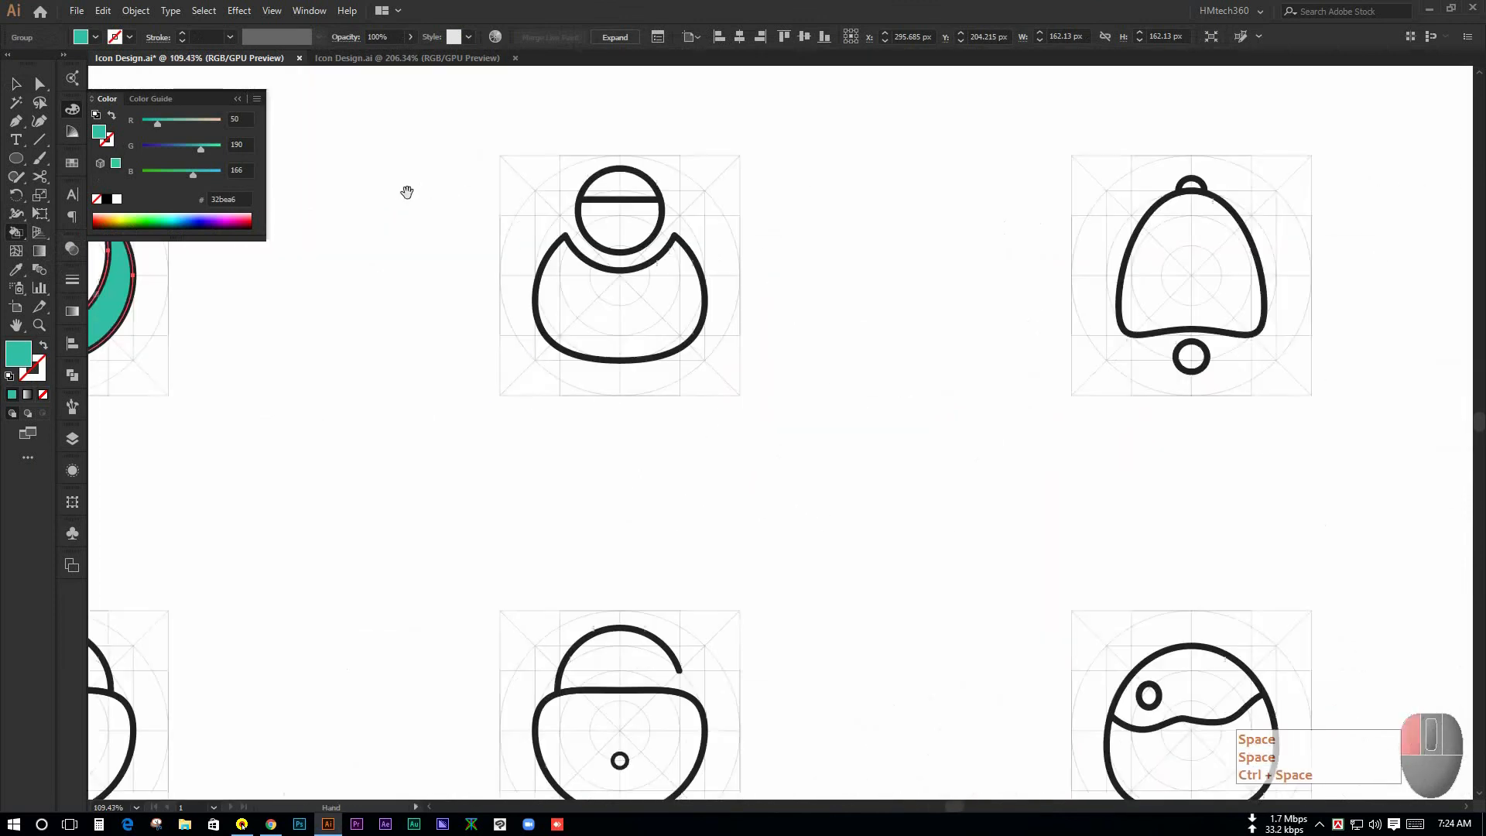
{"action": "mouse_move", "coordinate": [759, 232]}
{"action": "left_mouse_down"}
{"action": "mouse_move", "coordinate": [800, 306]}
{"action": "mouse_move", "coordinate": [663, 226]}
{"action": "mouse_move", "coordinate": [710, 232]}
{"action": "left_mouse_up"}
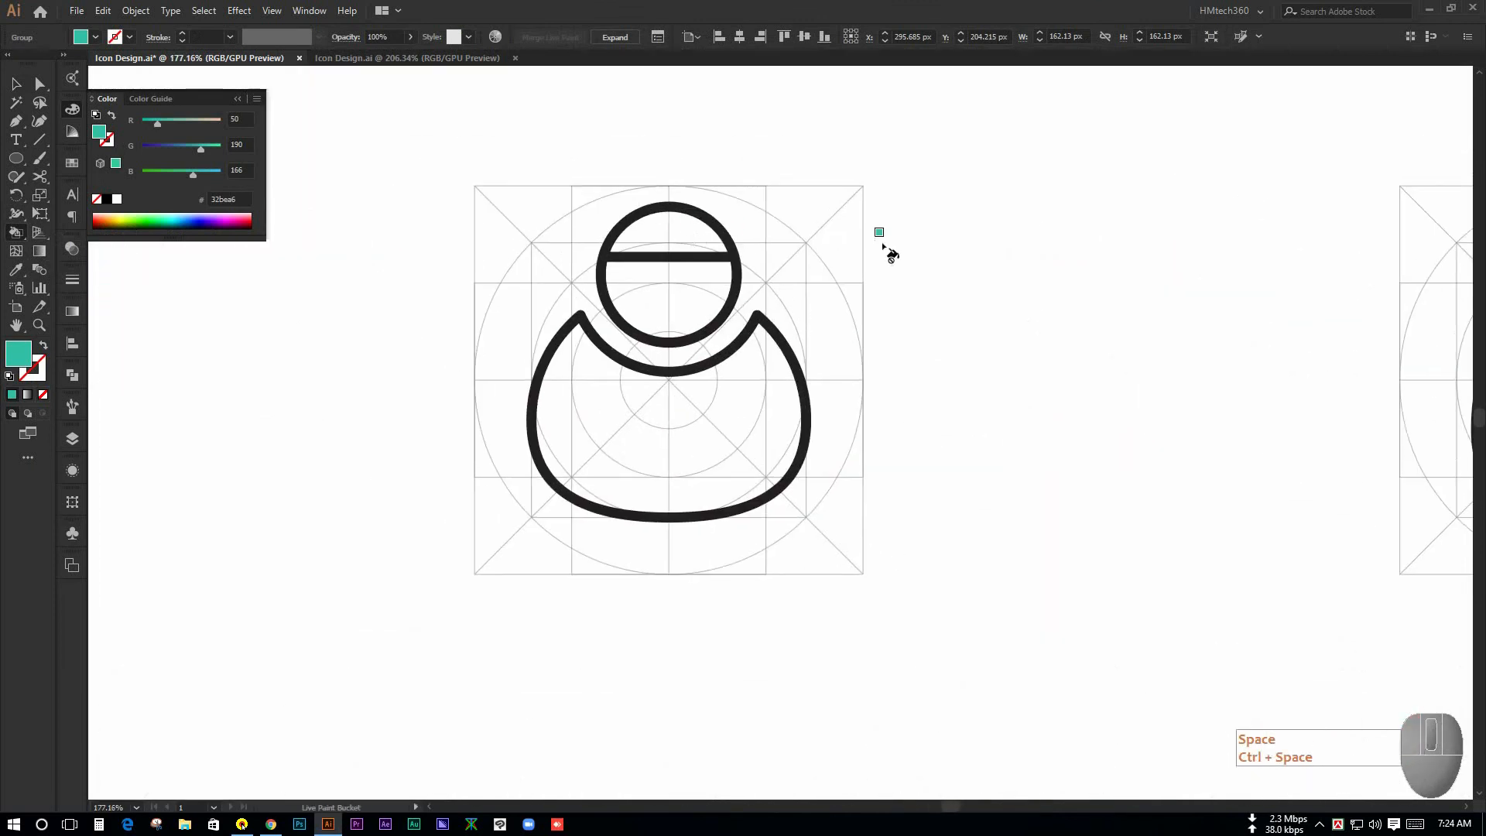
{"action": "left_click", "coordinate": [16, 83]}
{"action": "mouse_move", "coordinate": [292, 185]}
{"action": "left_mouse_down"}
{"action": "mouse_move", "coordinate": [948, 570]}
{"action": "mouse_move", "coordinate": [821, 420]}
{"action": "mouse_move", "coordinate": [639, 250]}
{"action": "left_mouse_up"}
{"action": "left_click_drag", "start_coordinate": [459, 218], "coordinate": [1021, 708]}
{"action": "key", "text": "ctrl+space"}
{"action": "left_click", "coordinate": [843, 441]}
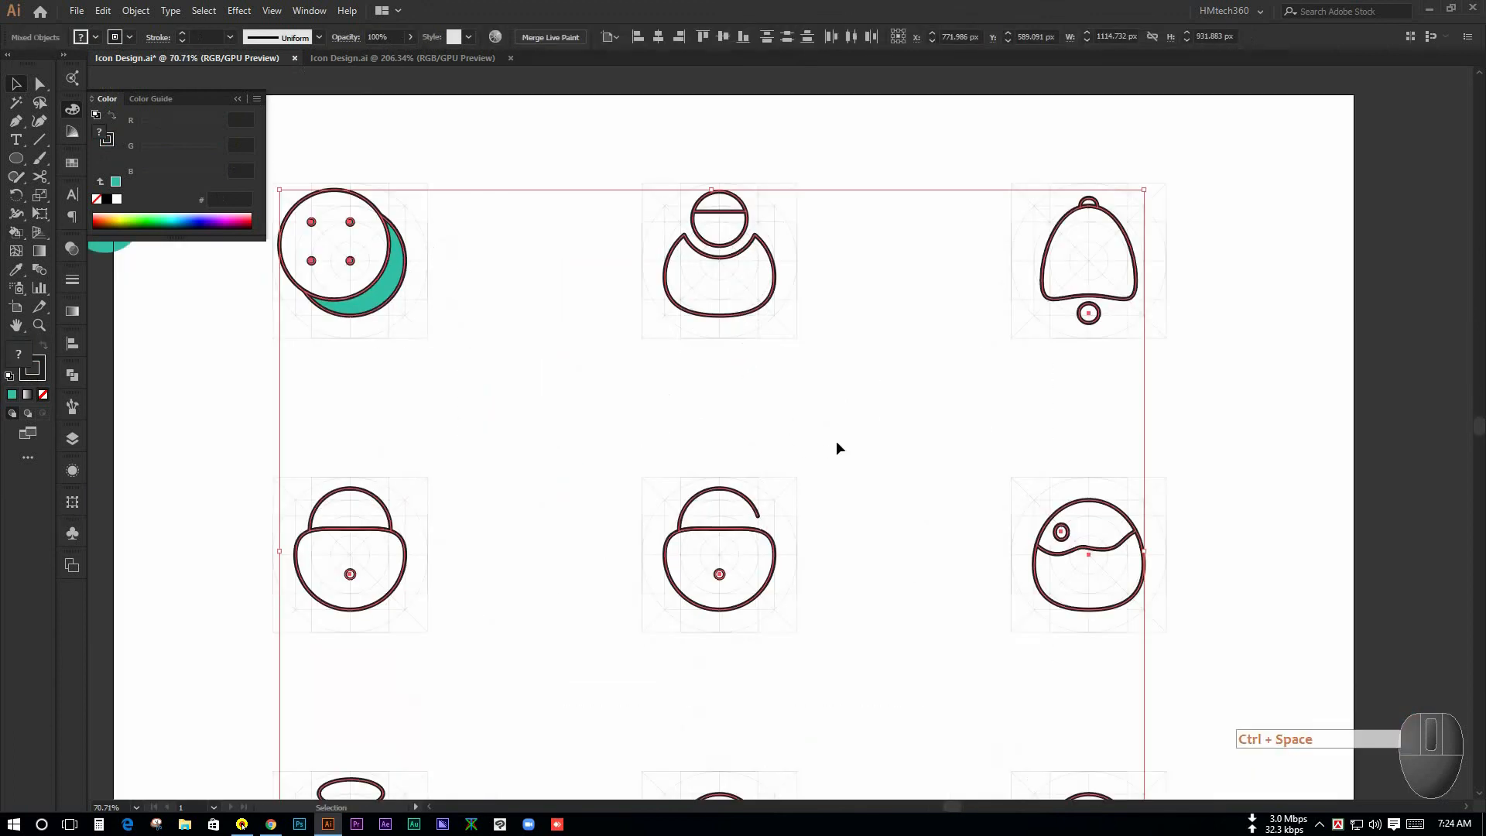
{"action": "left_click_drag", "start_coordinate": [16, 232], "coordinate": [68, 253]}
{"action": "left_click_drag", "start_coordinate": [352, 345], "coordinate": [441, 299]}
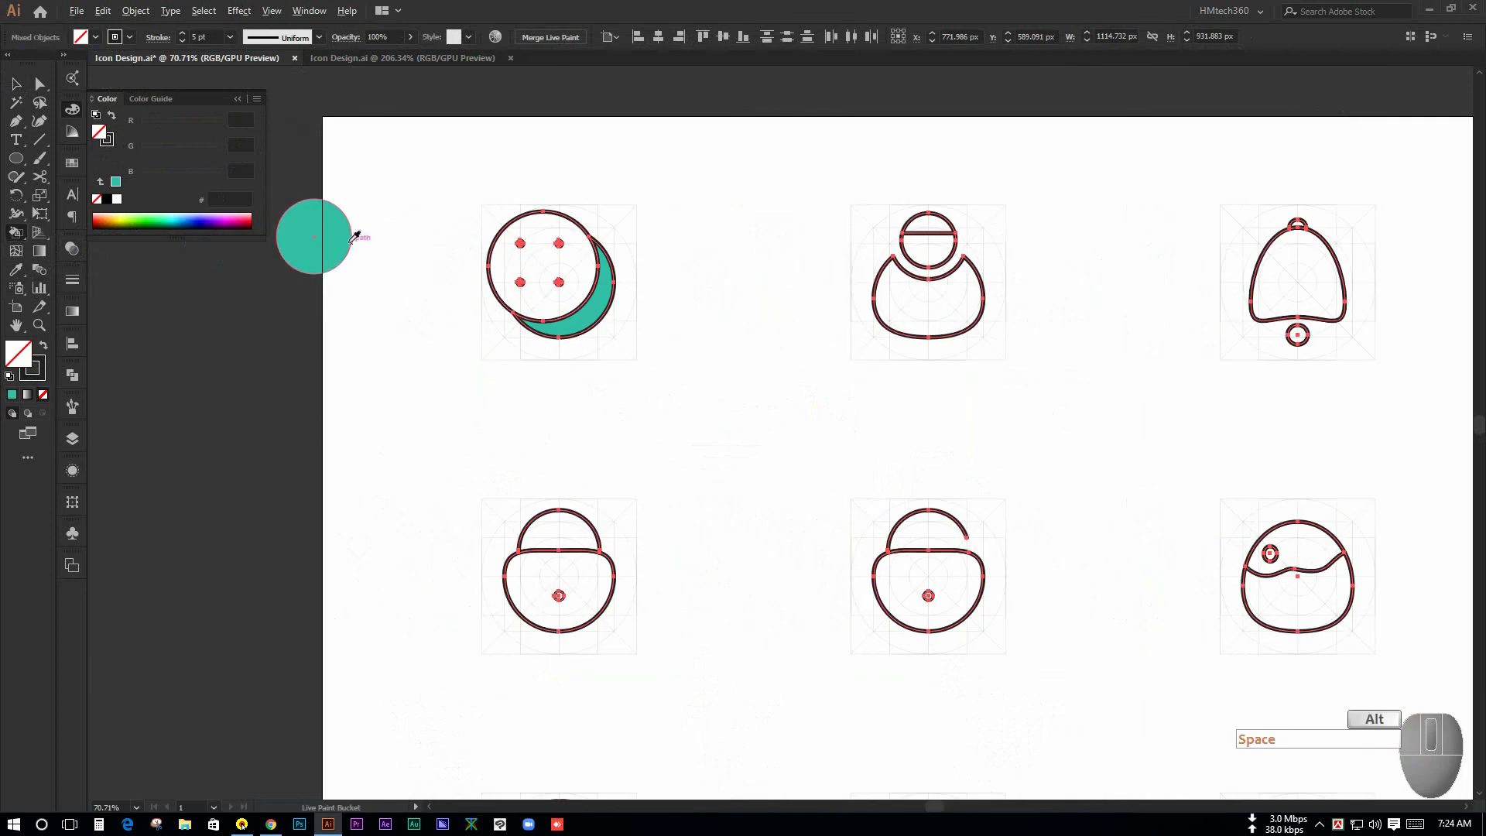
{"action": "key", "text": "ctrl+space"}
{"action": "mouse_move", "coordinate": [862, 323]}
{"action": "left_mouse_down"}
{"action": "mouse_move", "coordinate": [988, 451]}
{"action": "mouse_move", "coordinate": [913, 418]}
{"action": "mouse_move", "coordinate": [953, 523]}
{"action": "mouse_move", "coordinate": [931, 457]}
{"action": "left_mouse_up"}
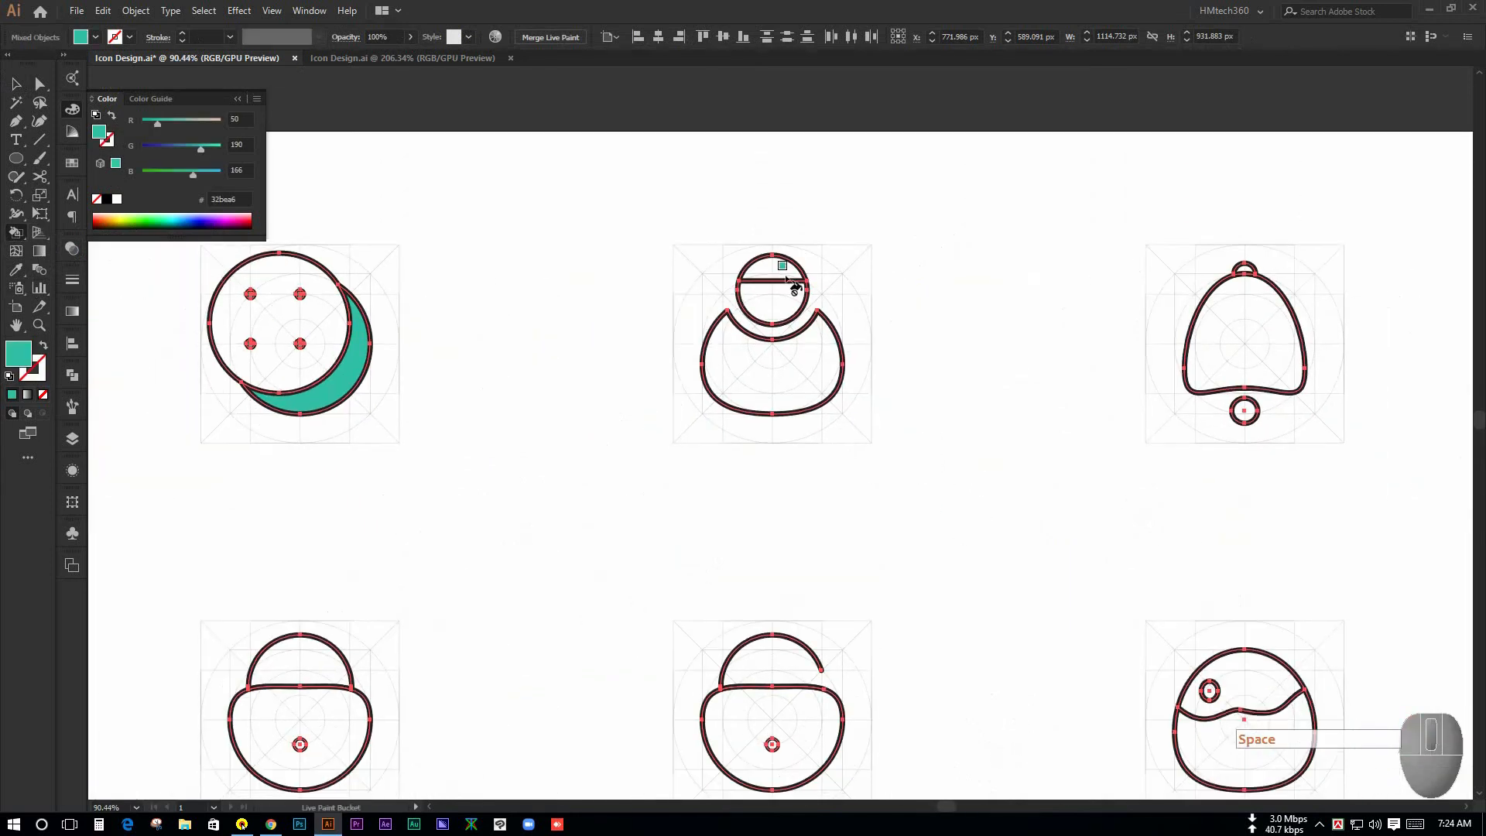
{"action": "left_click", "coordinate": [796, 280]}
{"action": "left_click", "coordinate": [893, 435]}
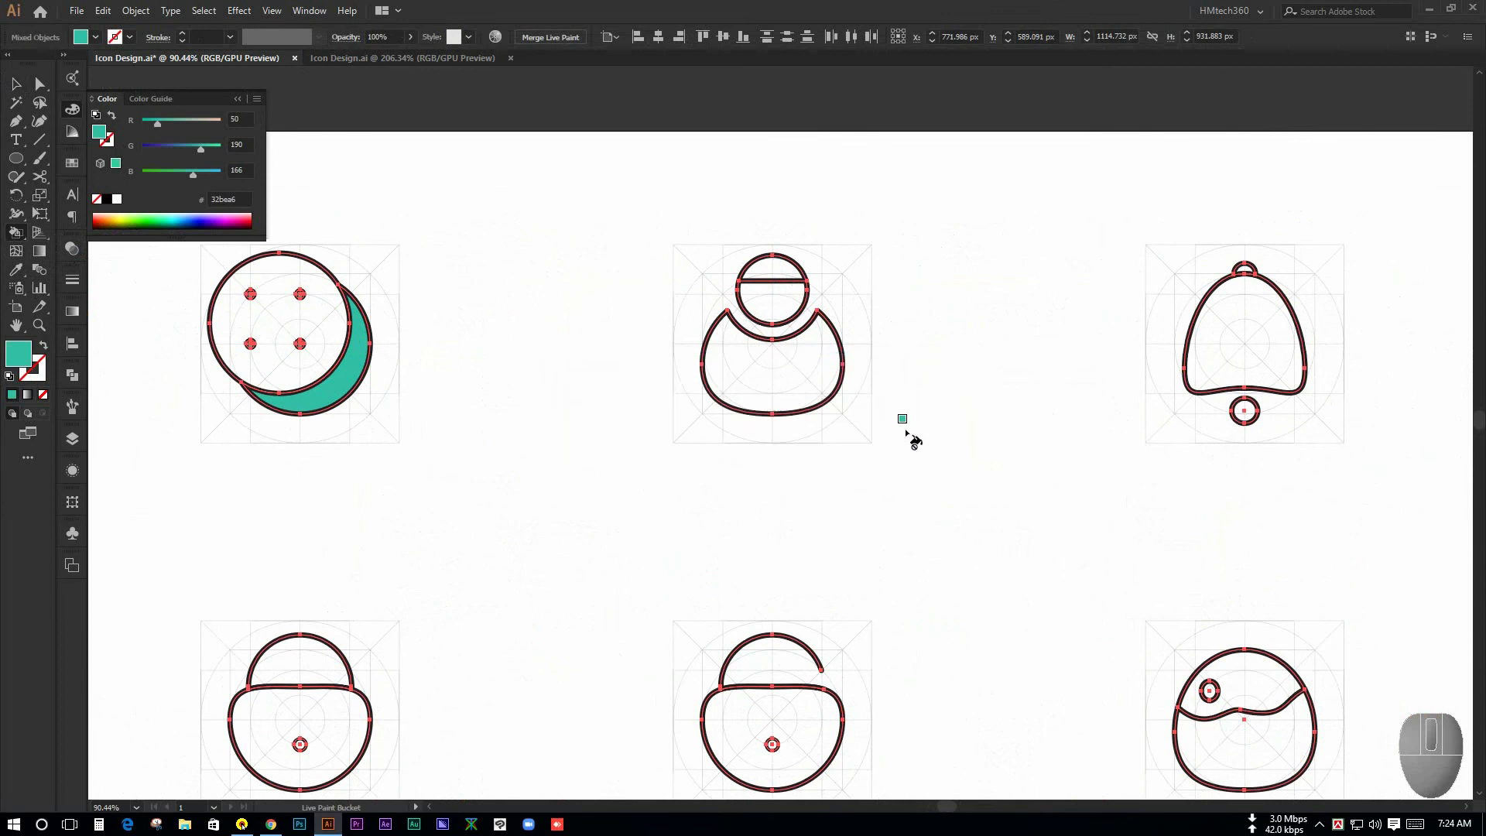
{"action": "left_click", "coordinate": [540, 35]}
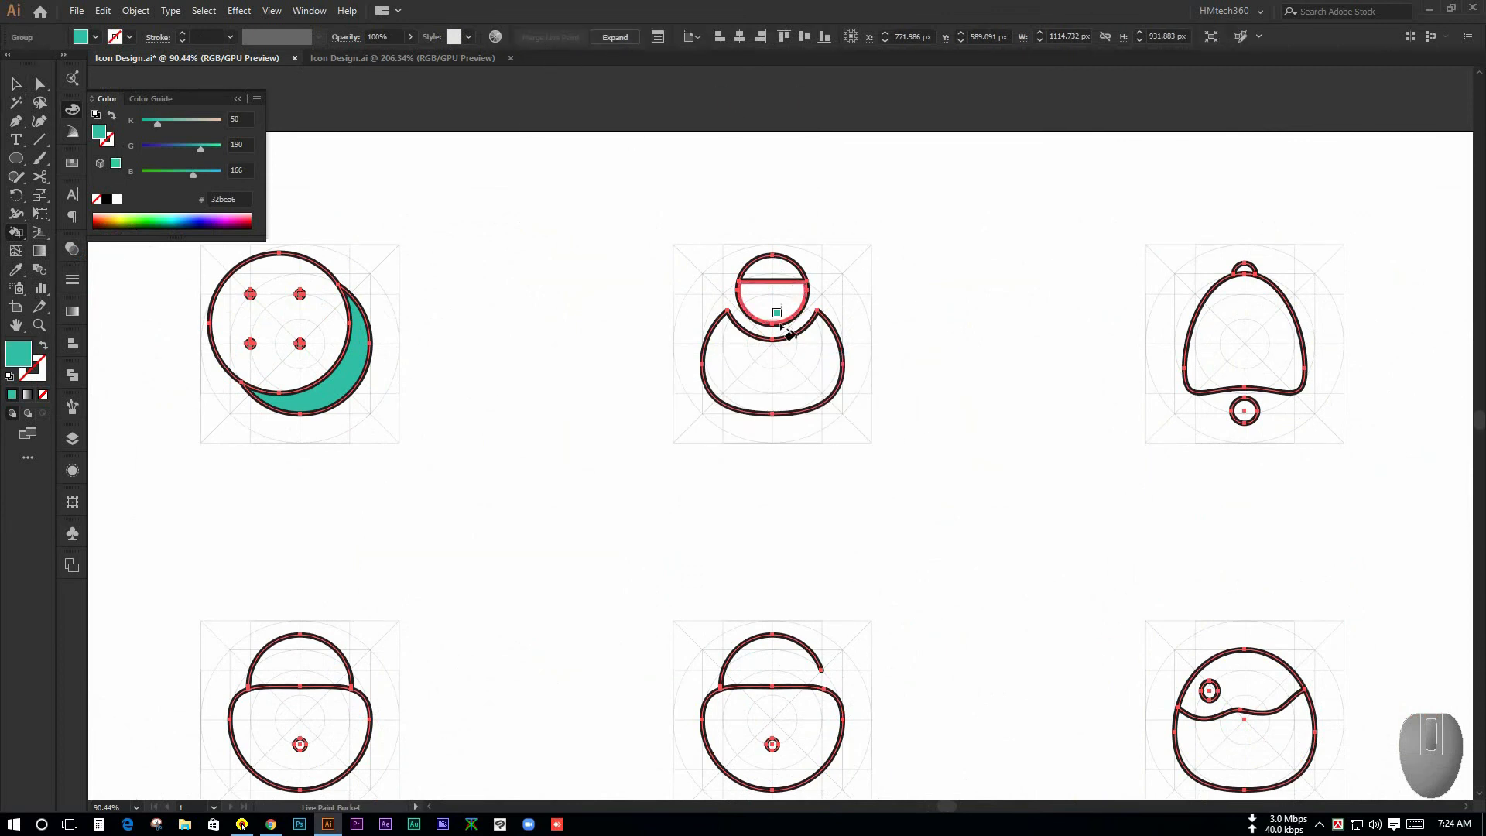
Fill the top segment of the person icon's head and its whole body with teal
{"action": "left_click", "coordinate": [776, 270]}
{"action": "left_click_drag", "start_coordinate": [1021, 489], "coordinate": [967, 455]}
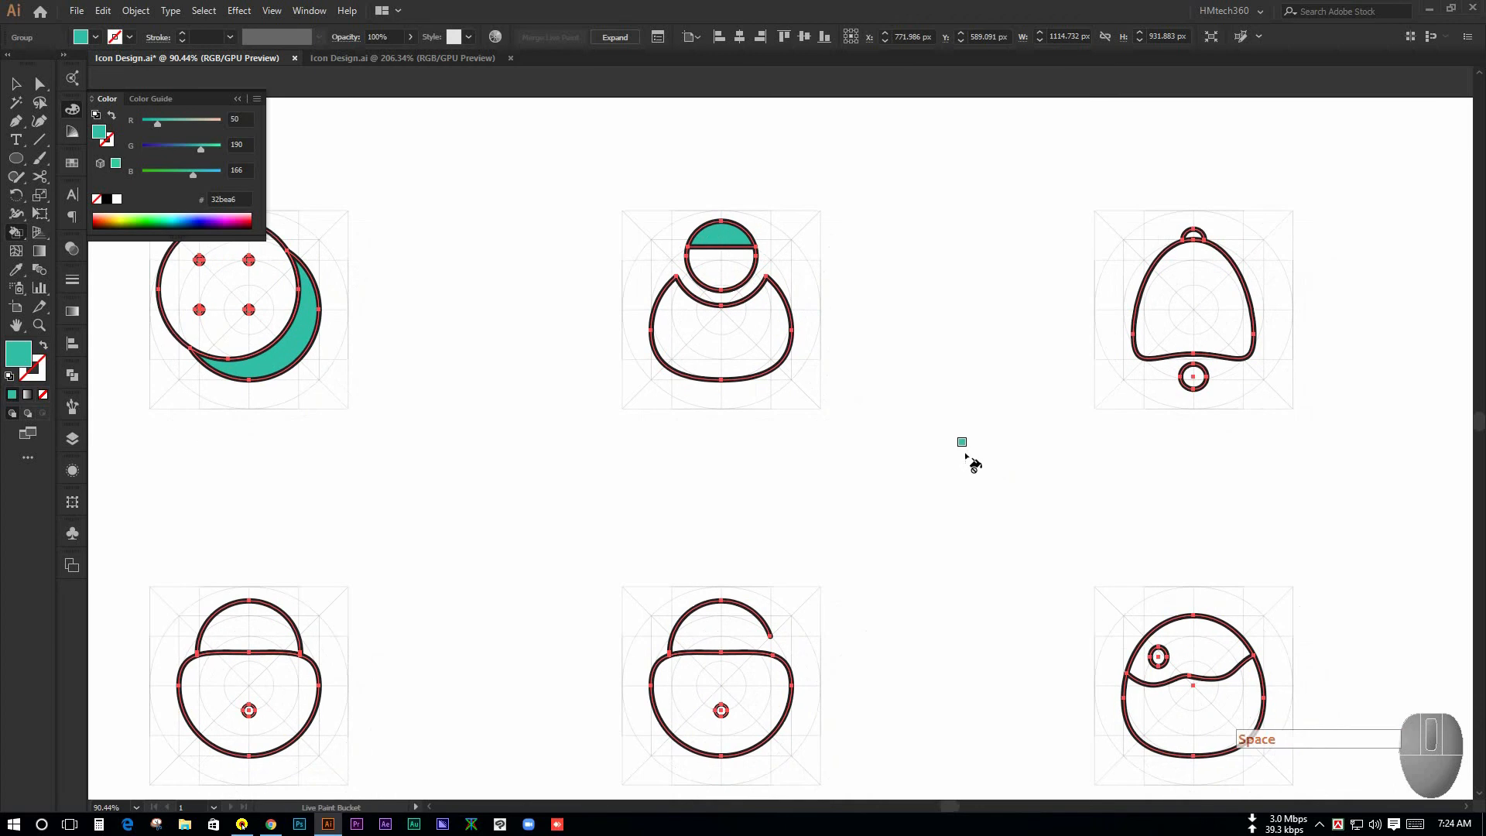
{"action": "left_click", "coordinate": [740, 337]}
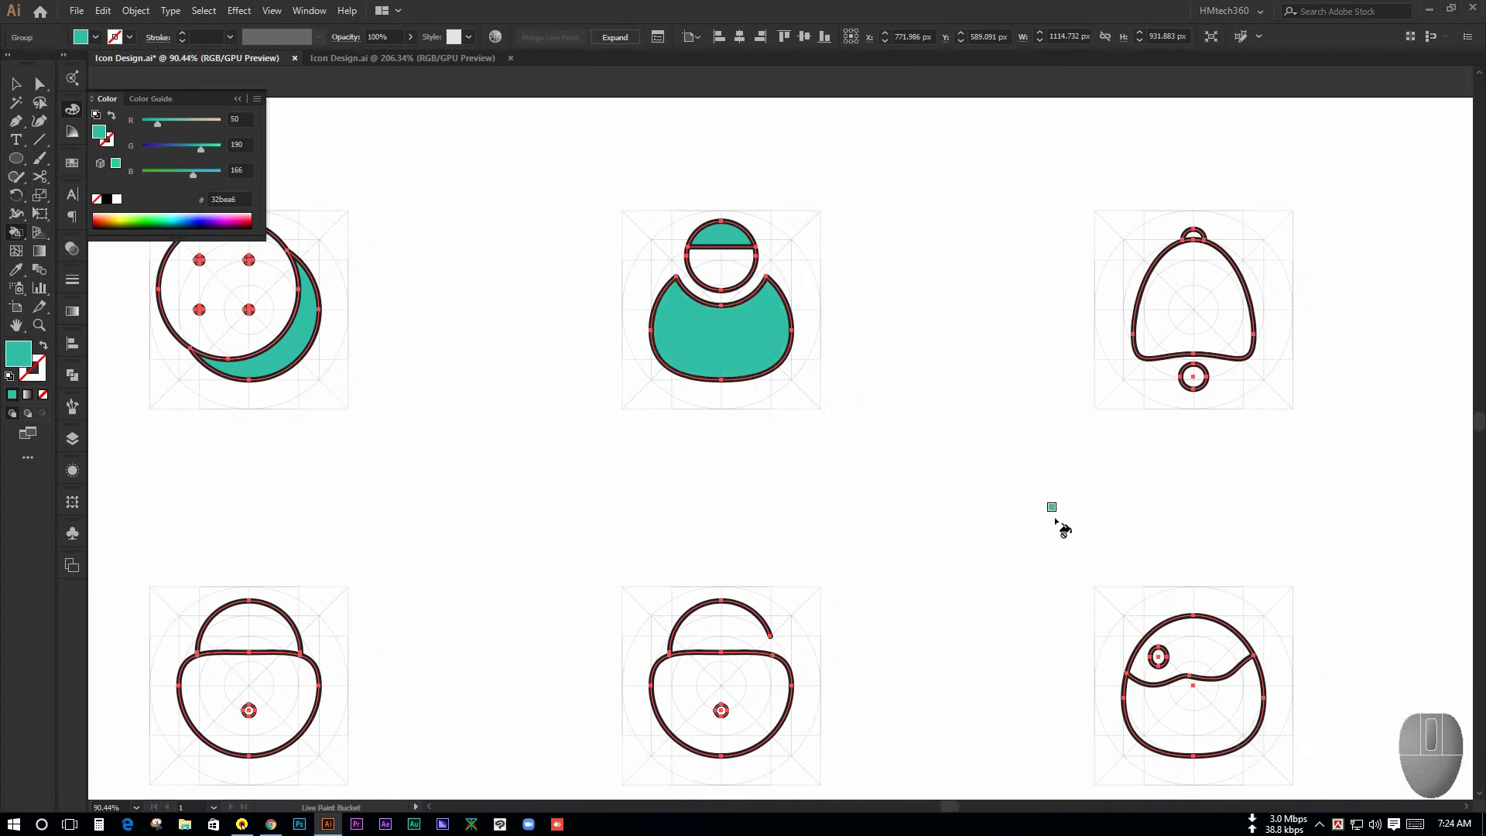
Fill the bell icon's body and the small circle below it with teal
{"action": "left_click_drag", "start_coordinate": [972, 528], "coordinate": [955, 496]}
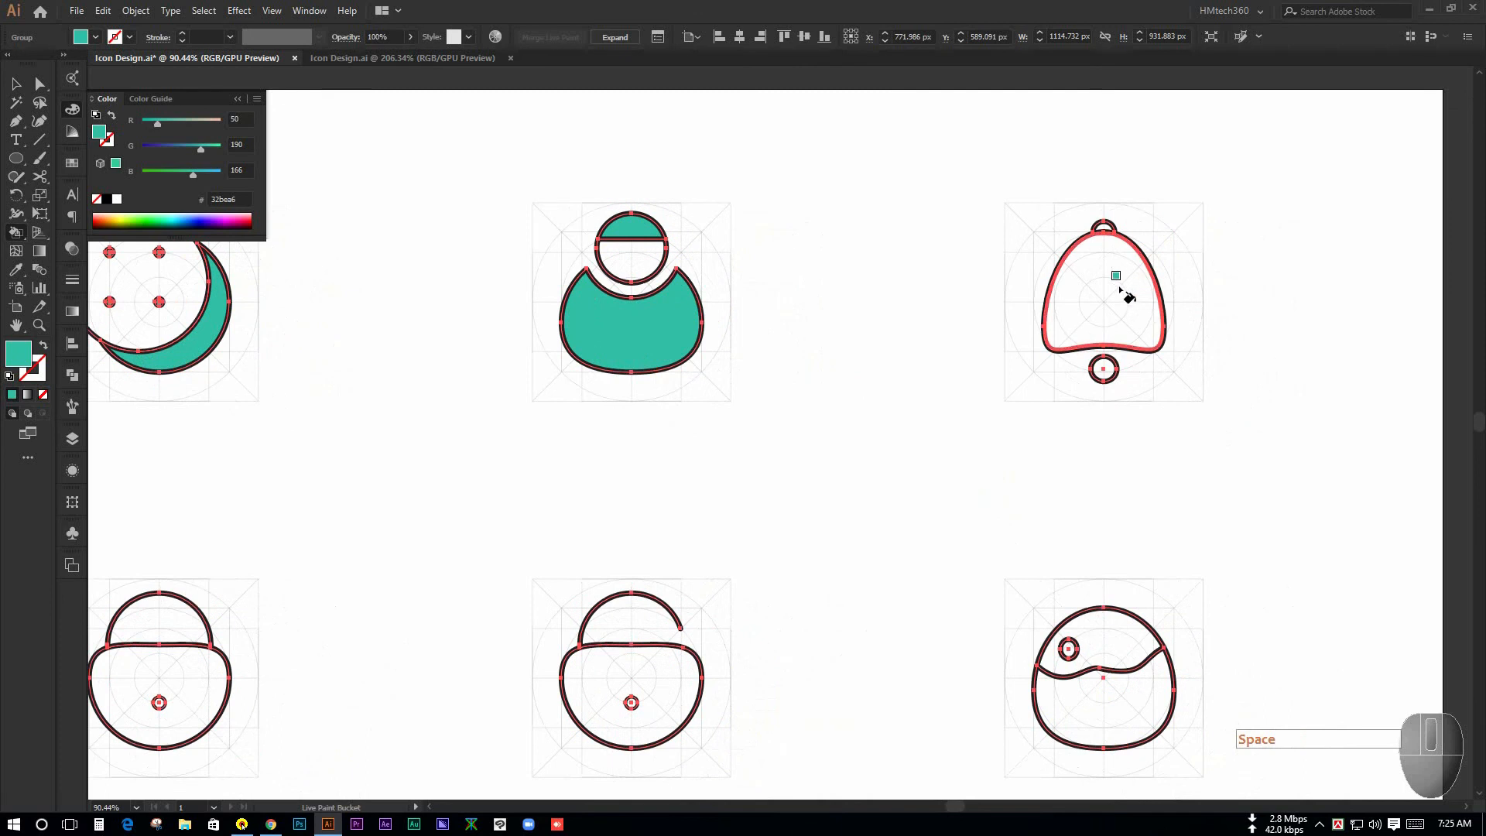
{"action": "key", "text": "ctrl+space"}
{"action": "left_click", "coordinate": [1130, 331]}
{"action": "left_click", "coordinate": [1137, 315]}
{"action": "key", "text": "ctrl+space"}
{"action": "mouse_move", "coordinate": [1270, 364]}
{"action": "left_mouse_down"}
{"action": "mouse_move", "coordinate": [1184, 371]}
{"action": "mouse_move", "coordinate": [1167, 399]}
{"action": "mouse_move", "coordinate": [1094, 411]}
{"action": "mouse_move", "coordinate": [984, 323]}
{"action": "left_mouse_up"}
{"action": "key", "text": "ctrl+space"}
{"action": "left_click", "coordinate": [1167, 398]}
Fill the bodies of the closed-lock and open-lock icons with teal, leaving their keyhole circles unfilled
{"action": "key", "text": "ctrl+space"}
{"action": "scroll", "coordinate": [998, 428], "scroll_direction": "down", "scroll_amount": 2}
{"action": "key", "text": "ctrl+space"}
{"action": "left_click", "coordinate": [503, 480]}
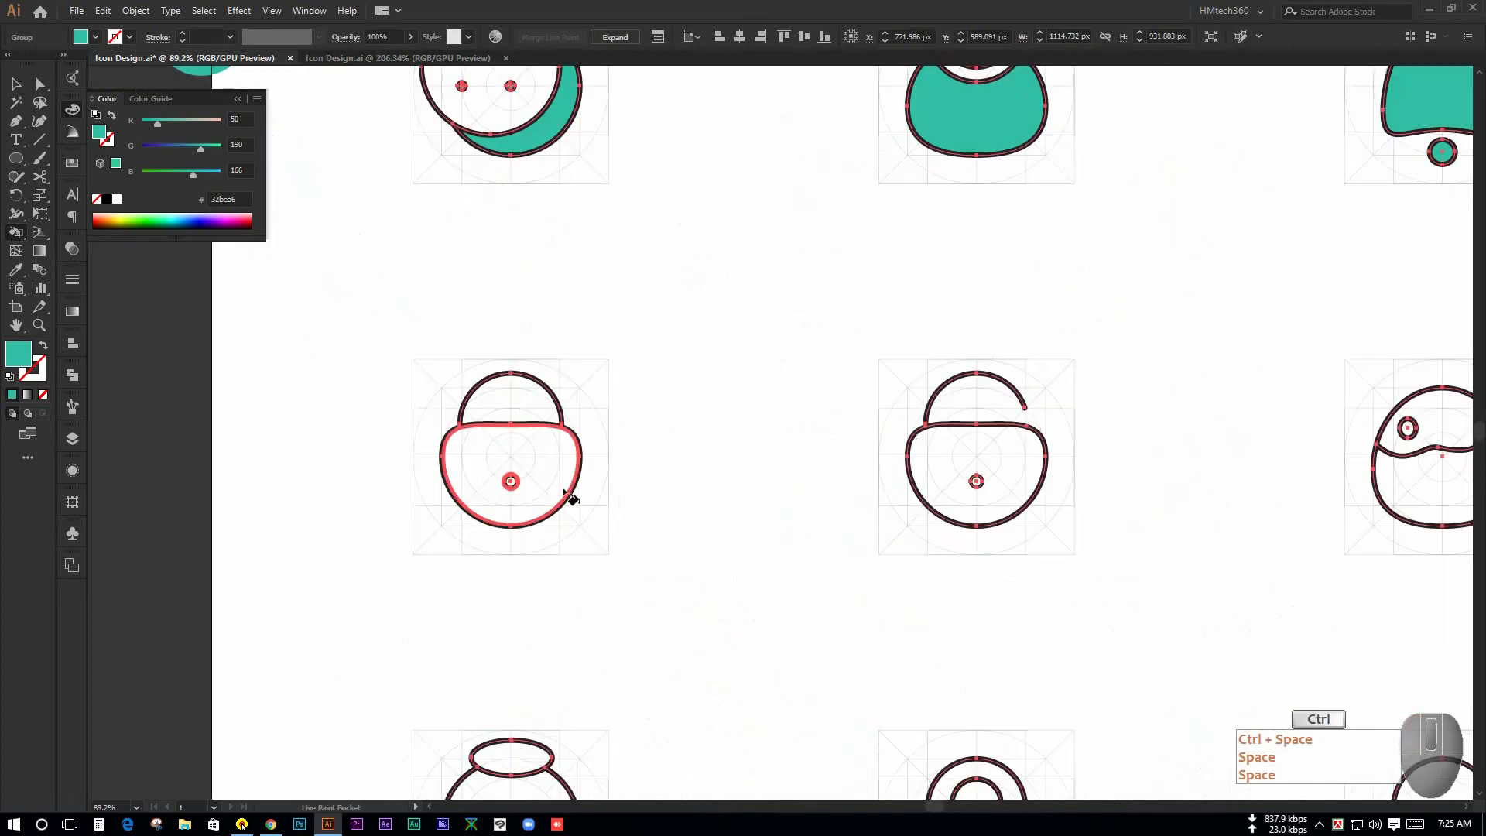
{"action": "left_click", "coordinate": [571, 496]}
{"action": "left_click_drag", "start_coordinate": [950, 497], "coordinate": [710, 472]}
{"action": "left_click_drag", "start_coordinate": [951, 458], "coordinate": [633, 440]}
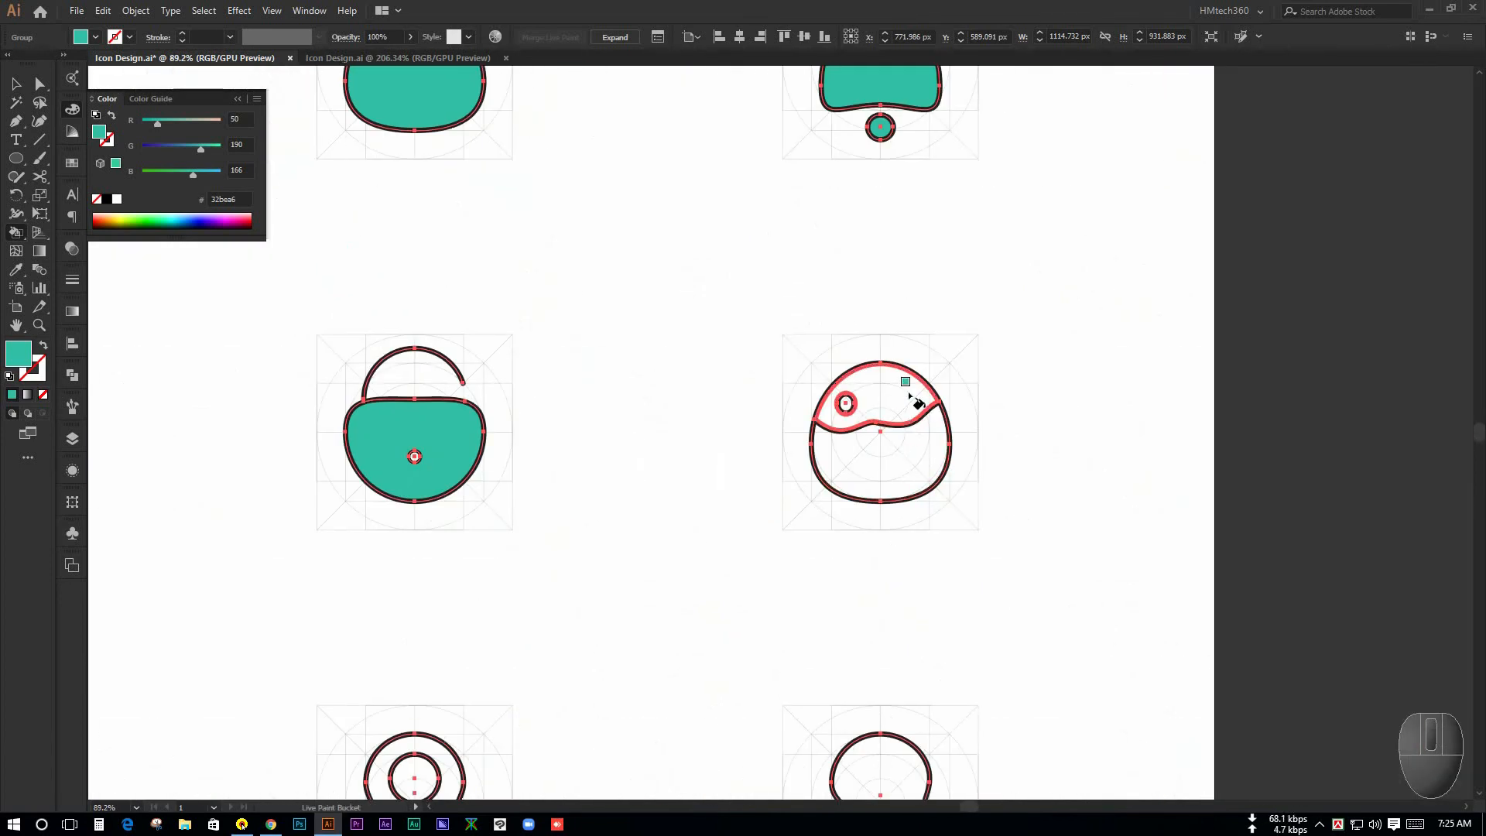
Try teal on the lower section of the rounded icon with the wavy line, then on its upper section, and undo both fills
{"action": "left_click", "coordinate": [921, 463]}
{"action": "mouse_move", "coordinate": [995, 475]}
{"action": "left_mouse_down"}
{"action": "mouse_move", "coordinate": [968, 466]}
{"action": "mouse_move", "coordinate": [1038, 480]}
{"action": "left_mouse_up"}
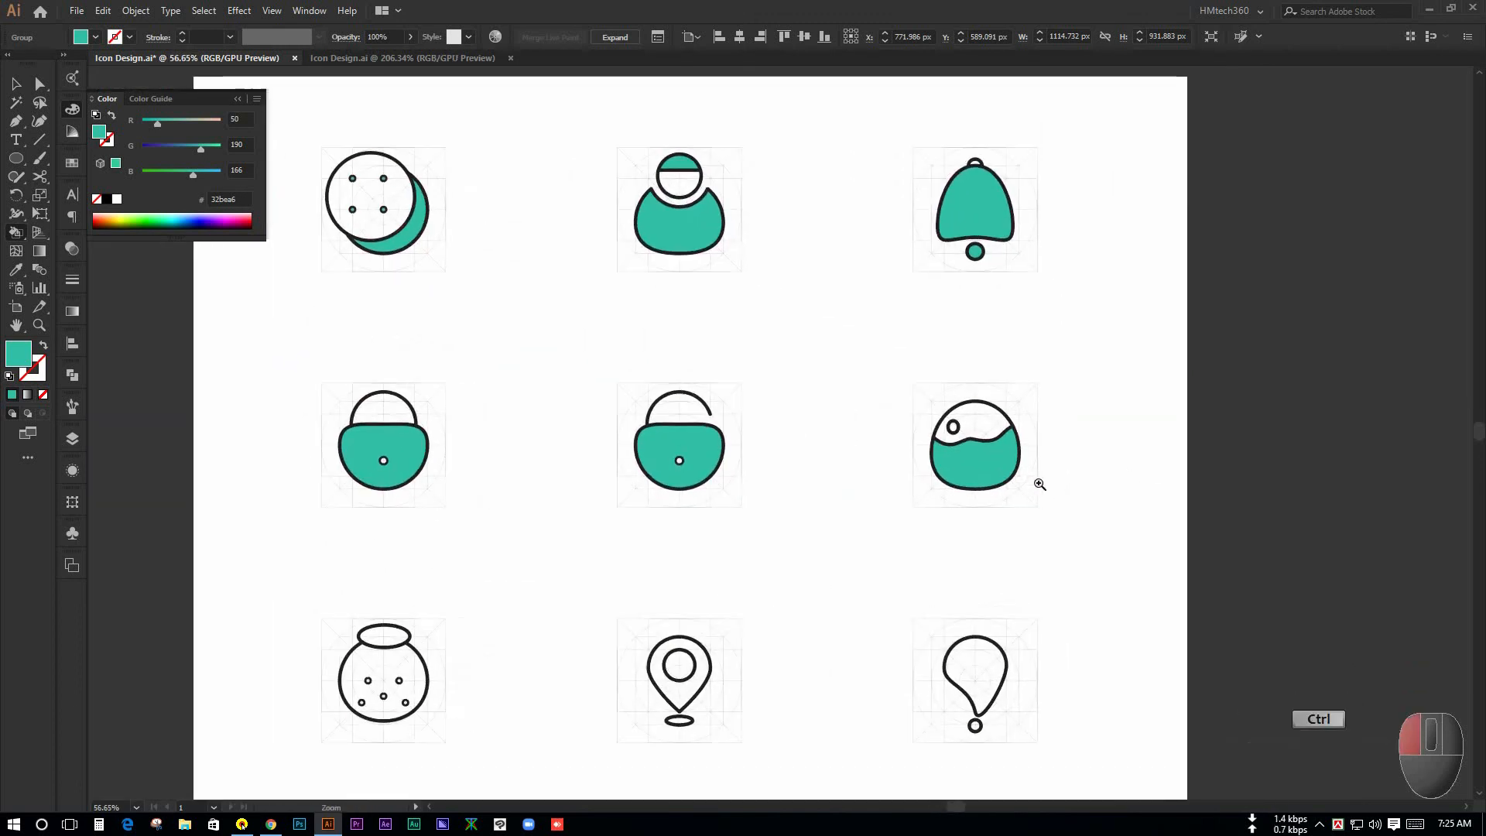
{"action": "key", "text": "ctrl+z"}
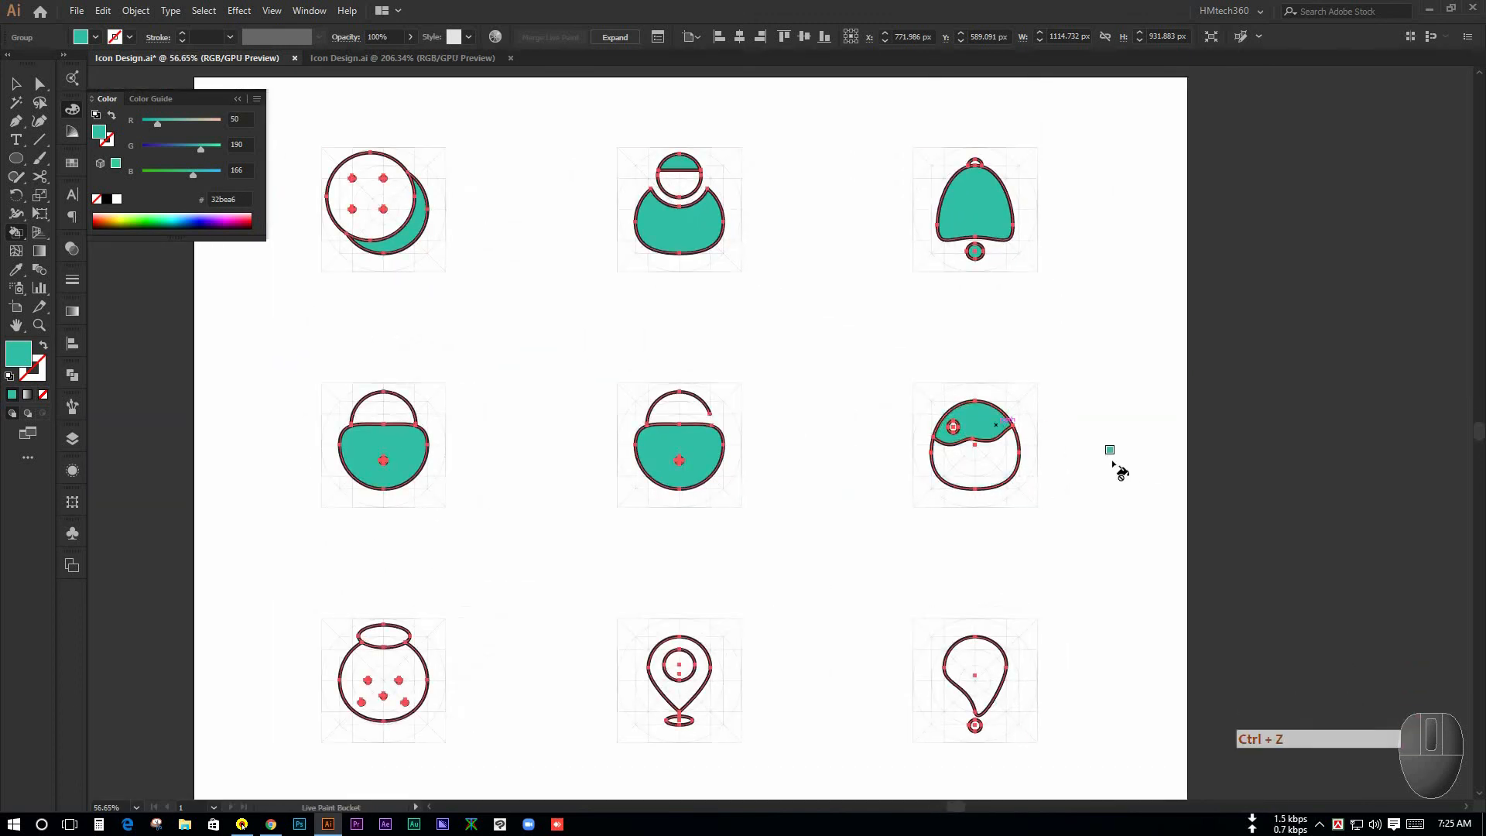
{"action": "key", "text": "ctrl+x"}
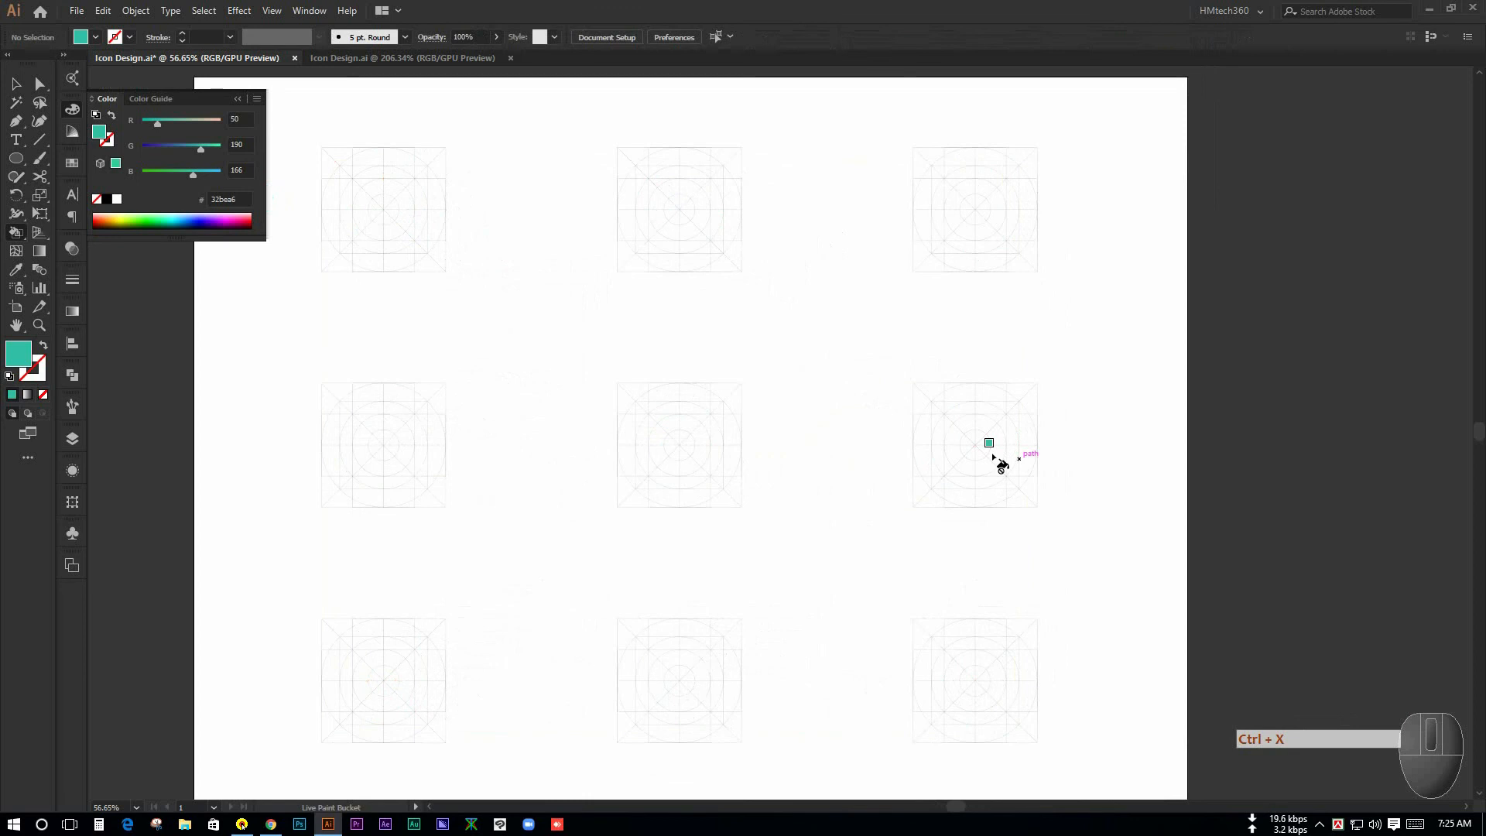
{"action": "key", "text": "ctrl+z"}
{"action": "key", "text": "ctrl+z"}
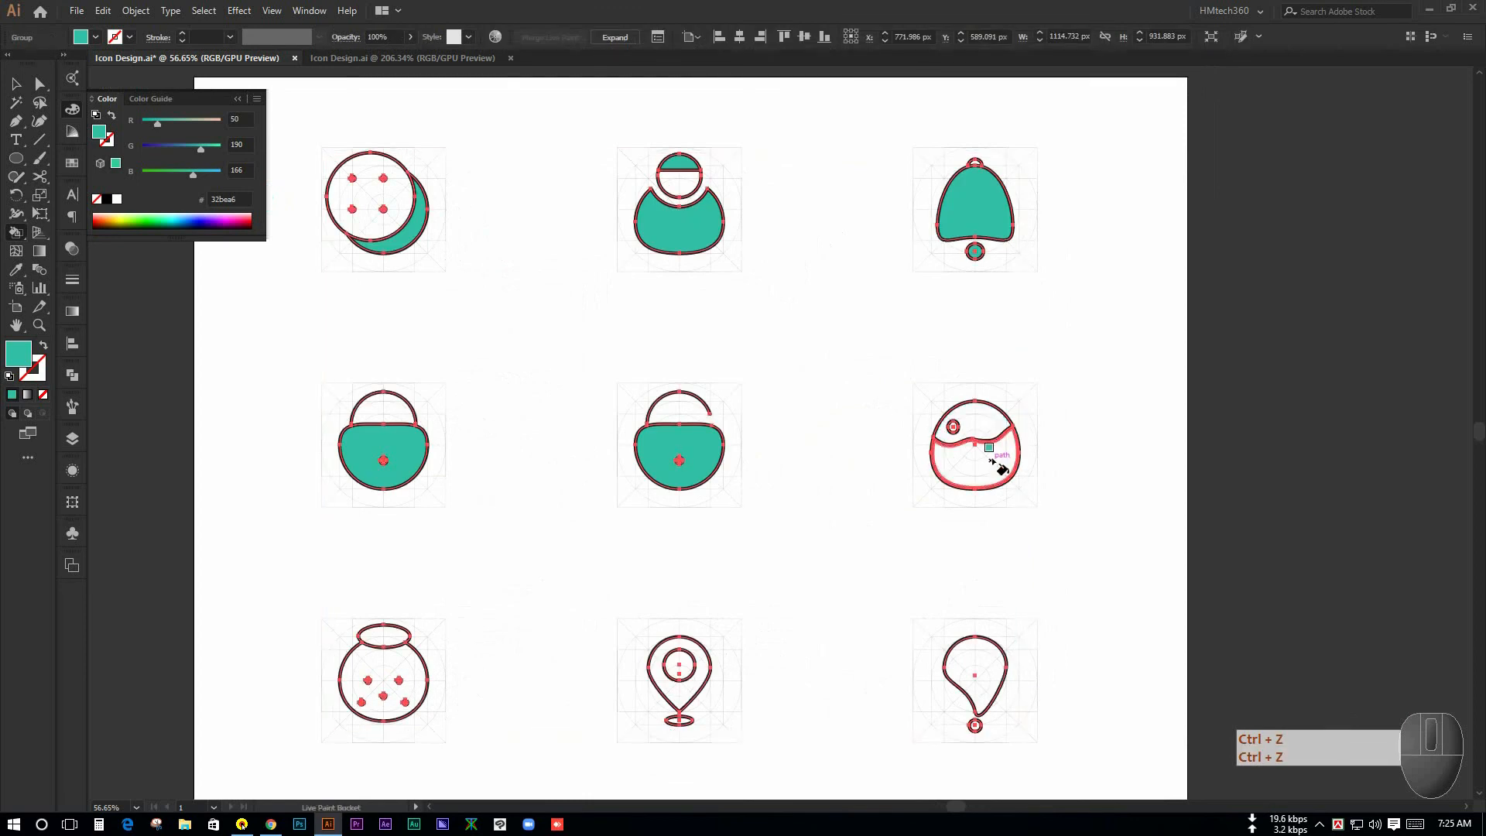
Fill the wavy-line icon's lower section and the oval lid of the jar icon with teal
{"action": "left_click", "coordinate": [992, 461]}
{"action": "left_click_drag", "start_coordinate": [825, 514], "coordinate": [896, 425]}
{"action": "left_click_drag", "start_coordinate": [574, 543], "coordinate": [735, 553]}
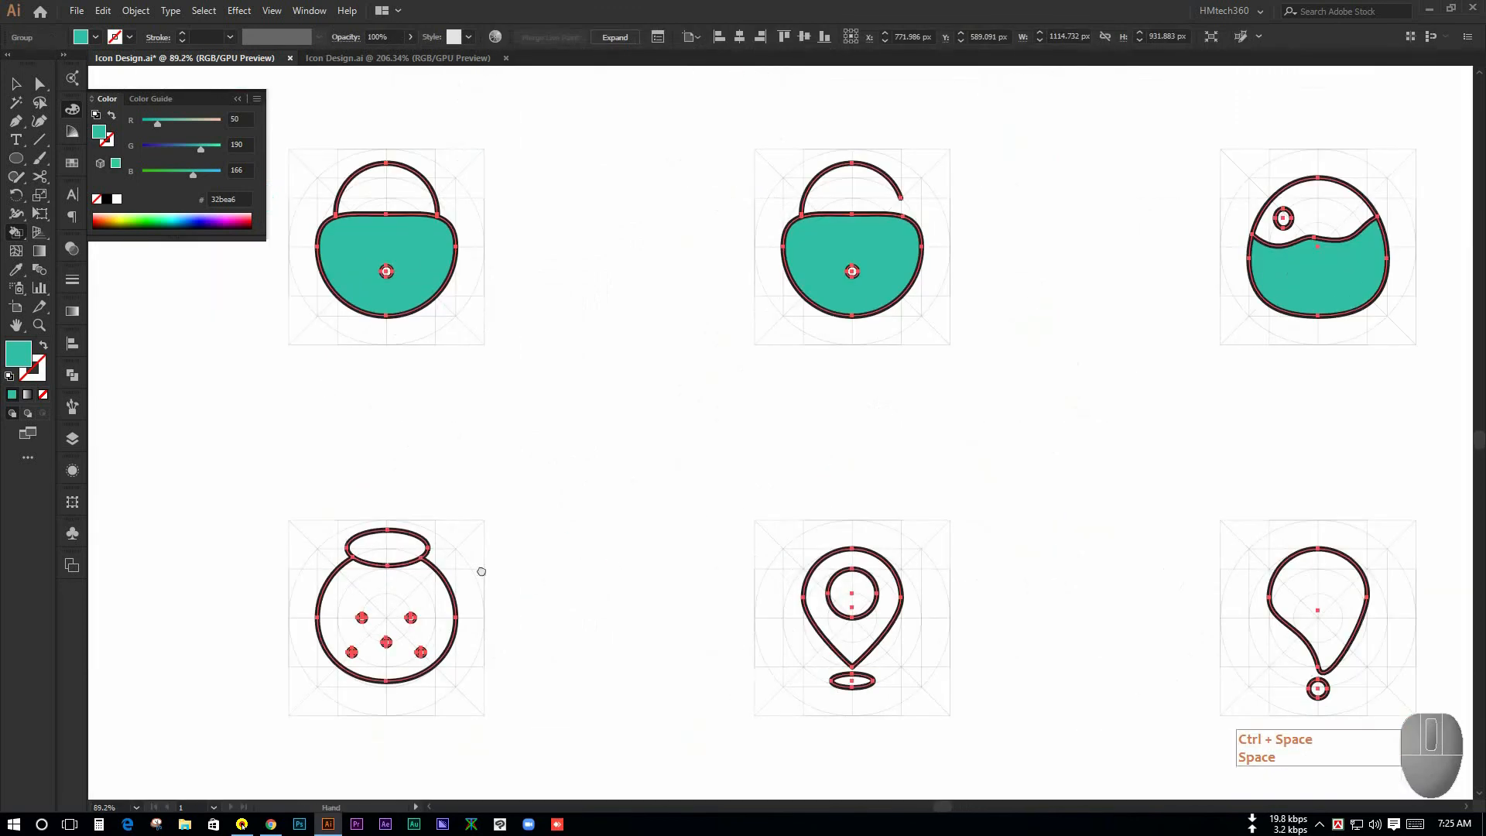
{"action": "left_click_drag", "start_coordinate": [481, 571], "coordinate": [538, 509]}
{"action": "left_click", "coordinate": [467, 484]}
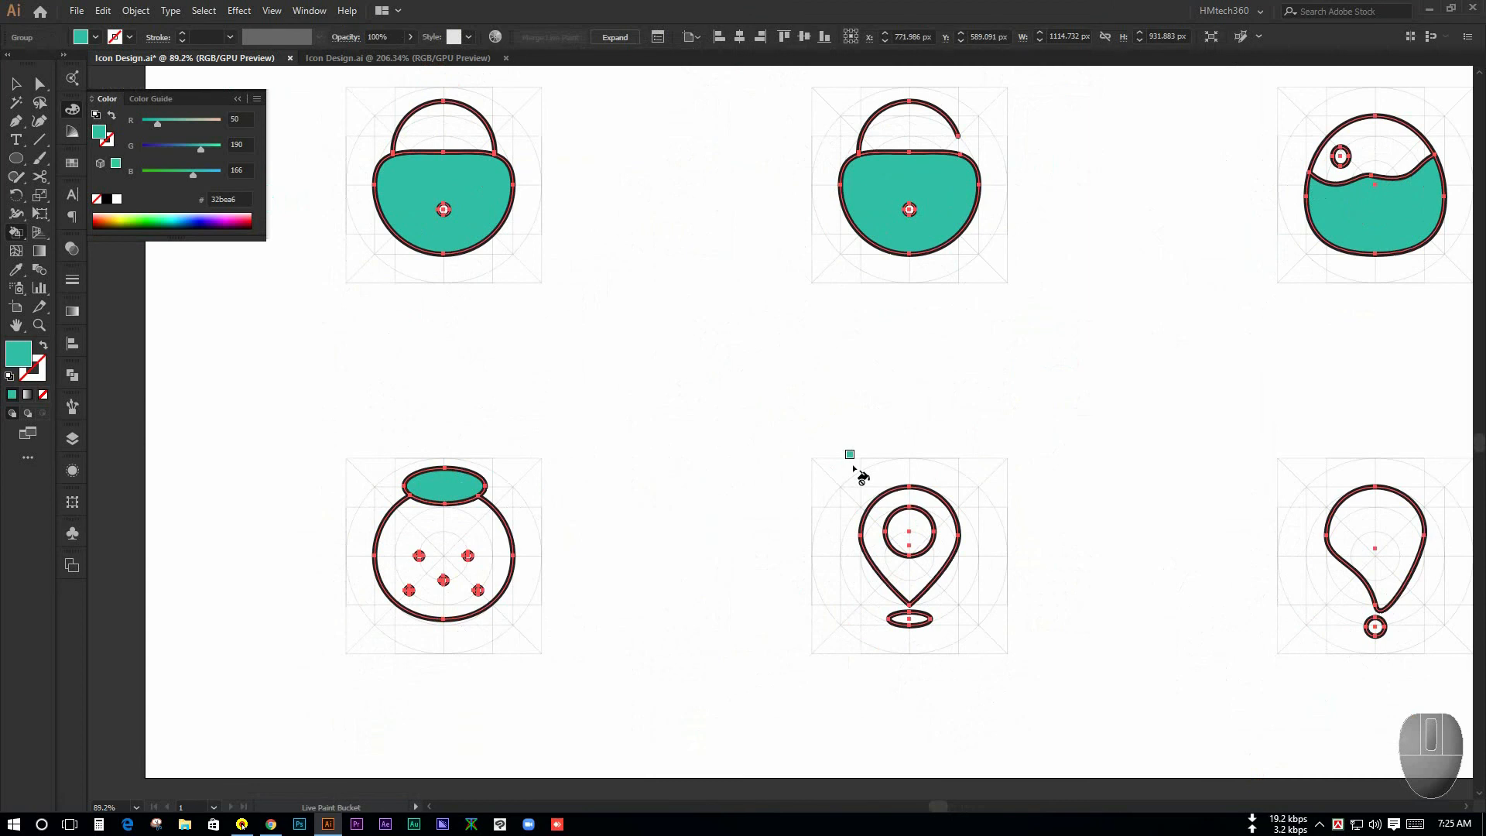
Fill the inner circle of the location pin icon and the flat ellipse beneath the pin with teal
{"action": "left_click_drag", "start_coordinate": [832, 468], "coordinate": [758, 470]}
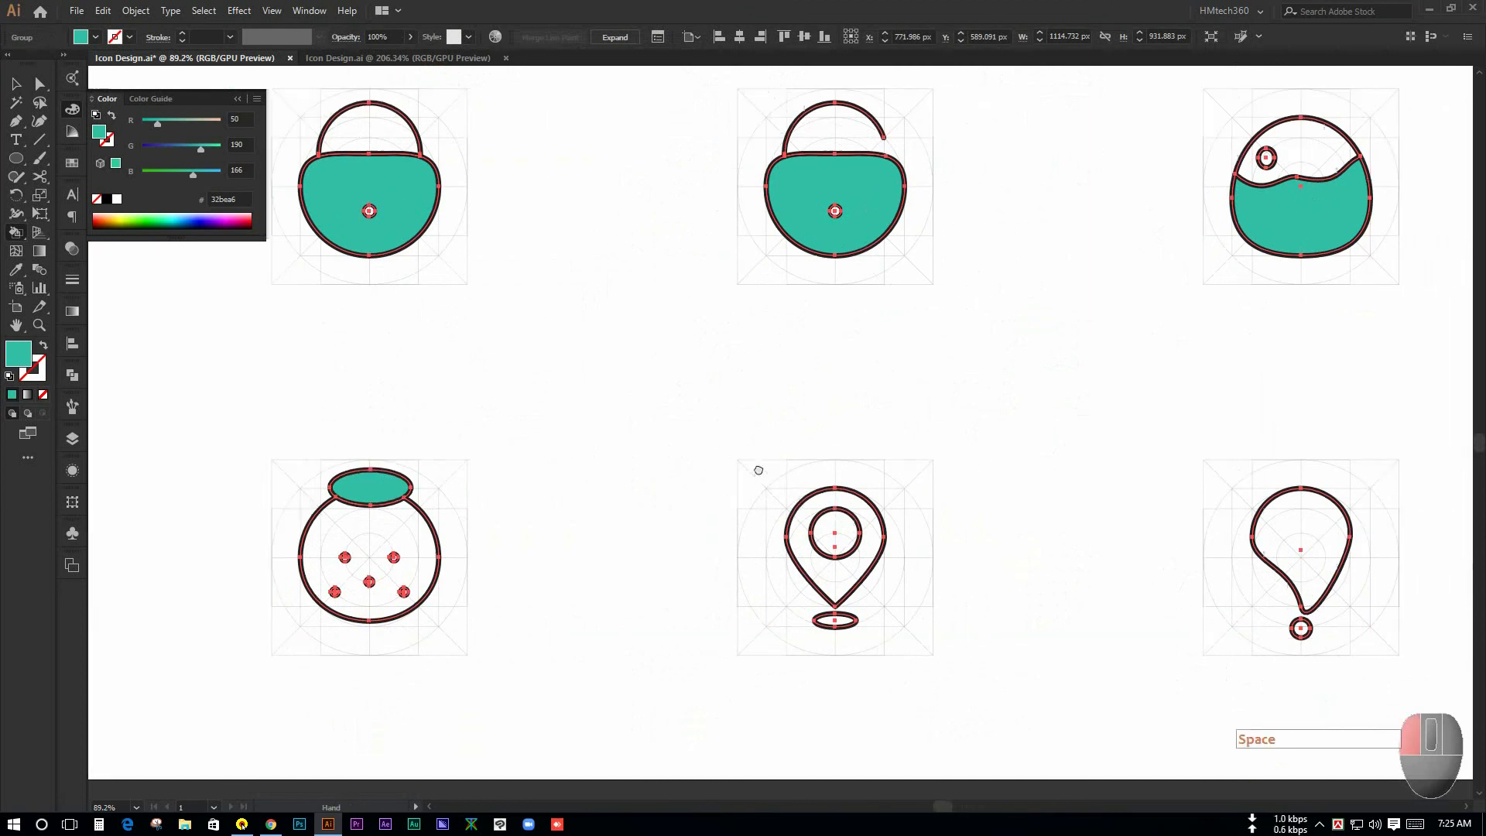
{"action": "left_click_drag", "start_coordinate": [926, 557], "coordinate": [995, 544]}
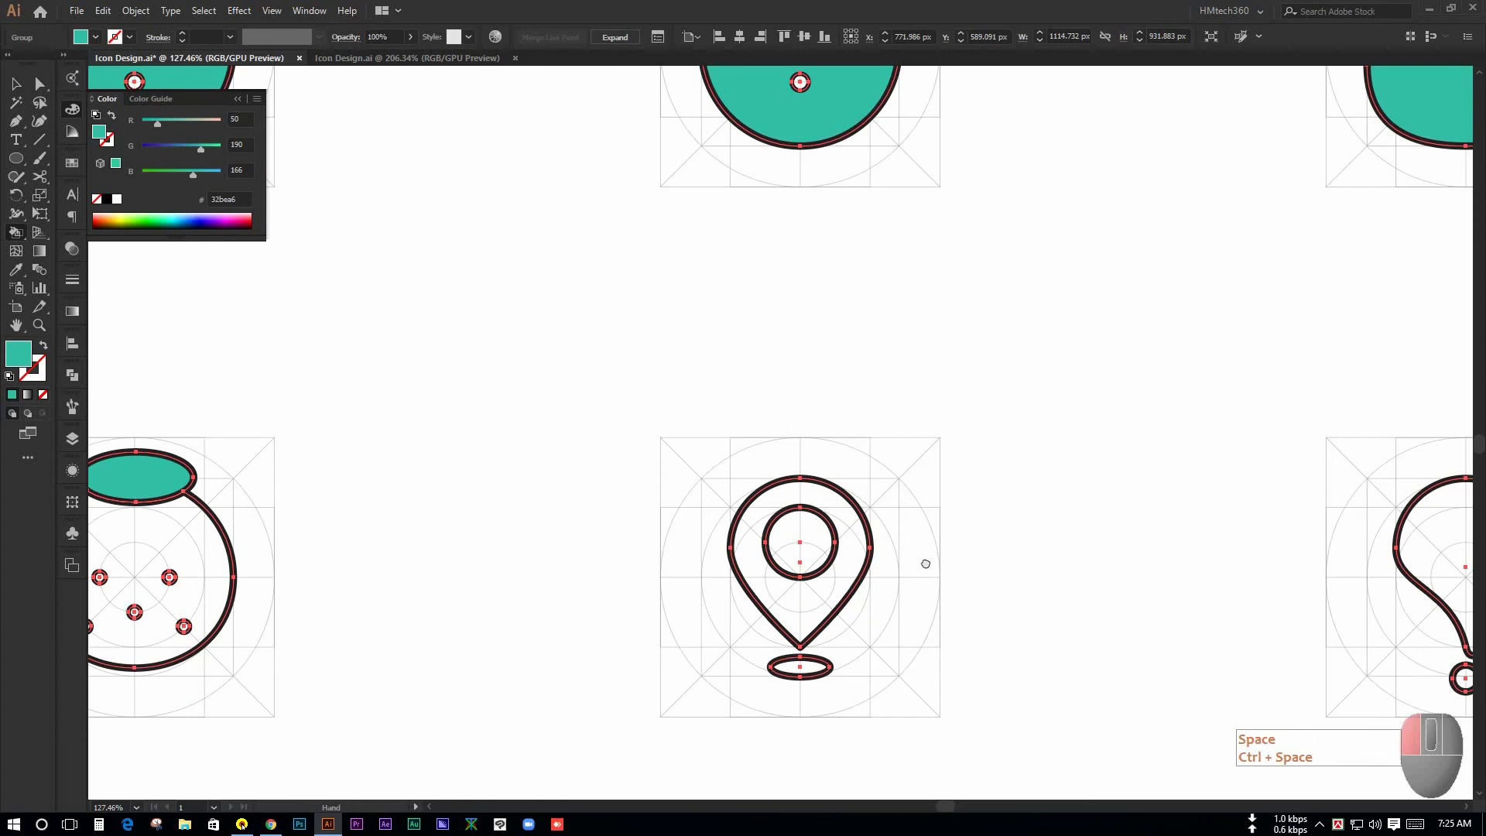
{"action": "left_click_drag", "start_coordinate": [821, 552], "coordinate": [789, 510]}
{"action": "left_click", "coordinate": [789, 511]}
{"action": "left_click_drag", "start_coordinate": [998, 547], "coordinate": [865, 490]}
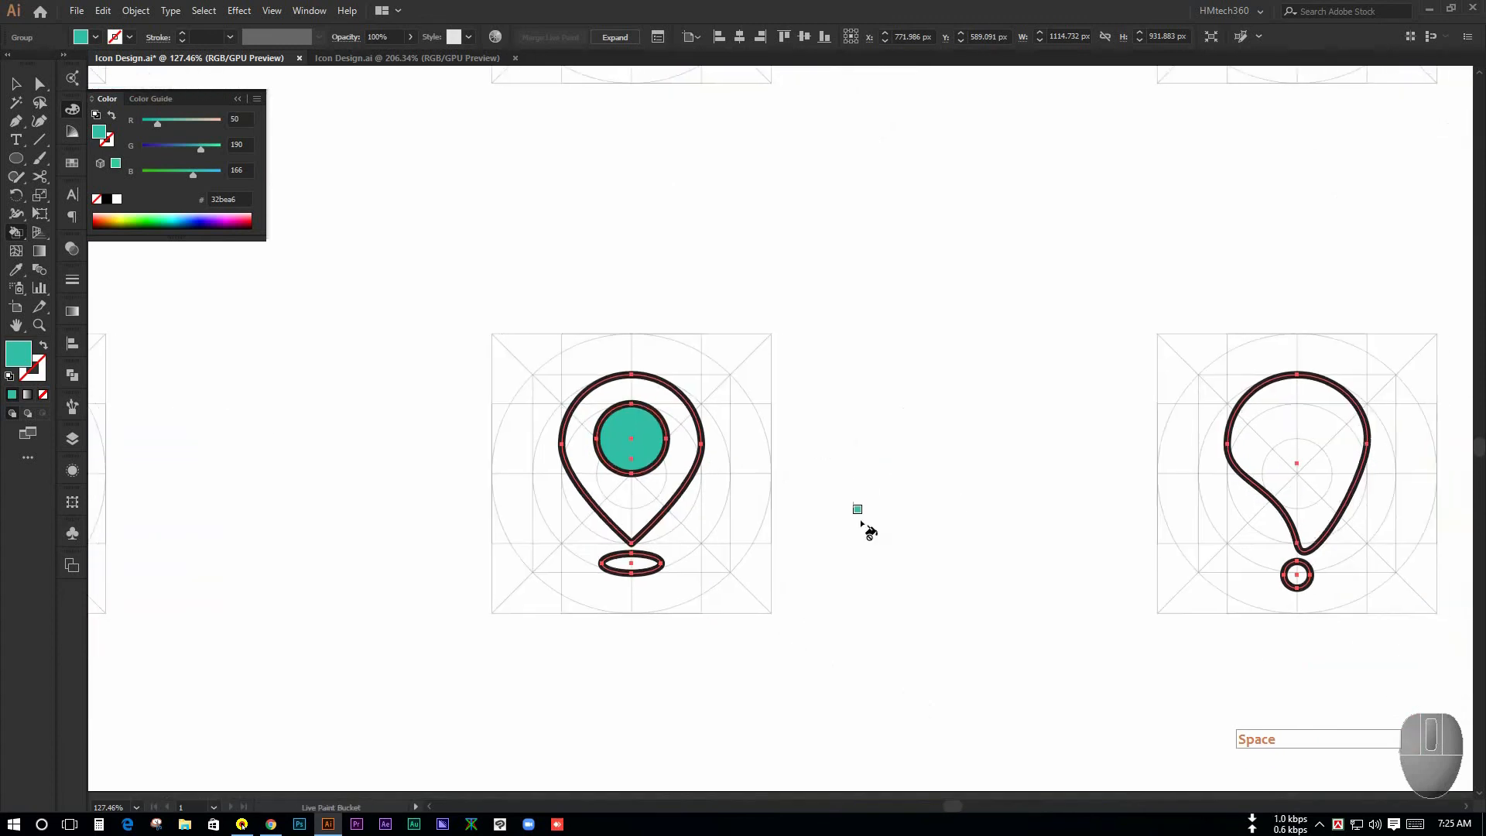
{"action": "left_click_drag", "start_coordinate": [708, 547], "coordinate": [813, 561]}
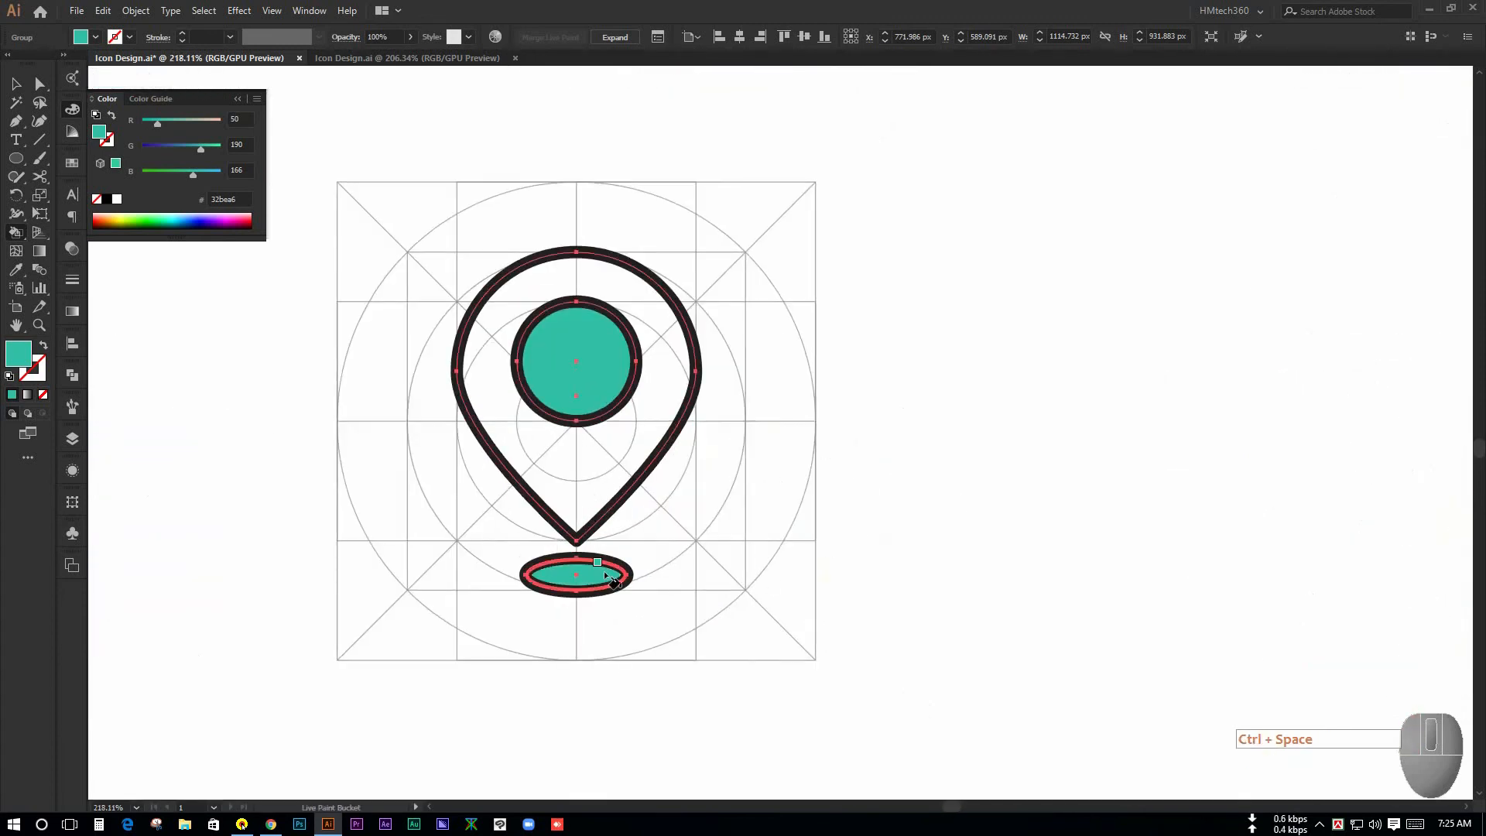
{"action": "left_click_drag", "start_coordinate": [934, 518], "coordinate": [746, 484]}
Try filling the small circle below the teardrop-shaped icon with teal
{"action": "left_click_drag", "start_coordinate": [992, 483], "coordinate": [670, 458]}
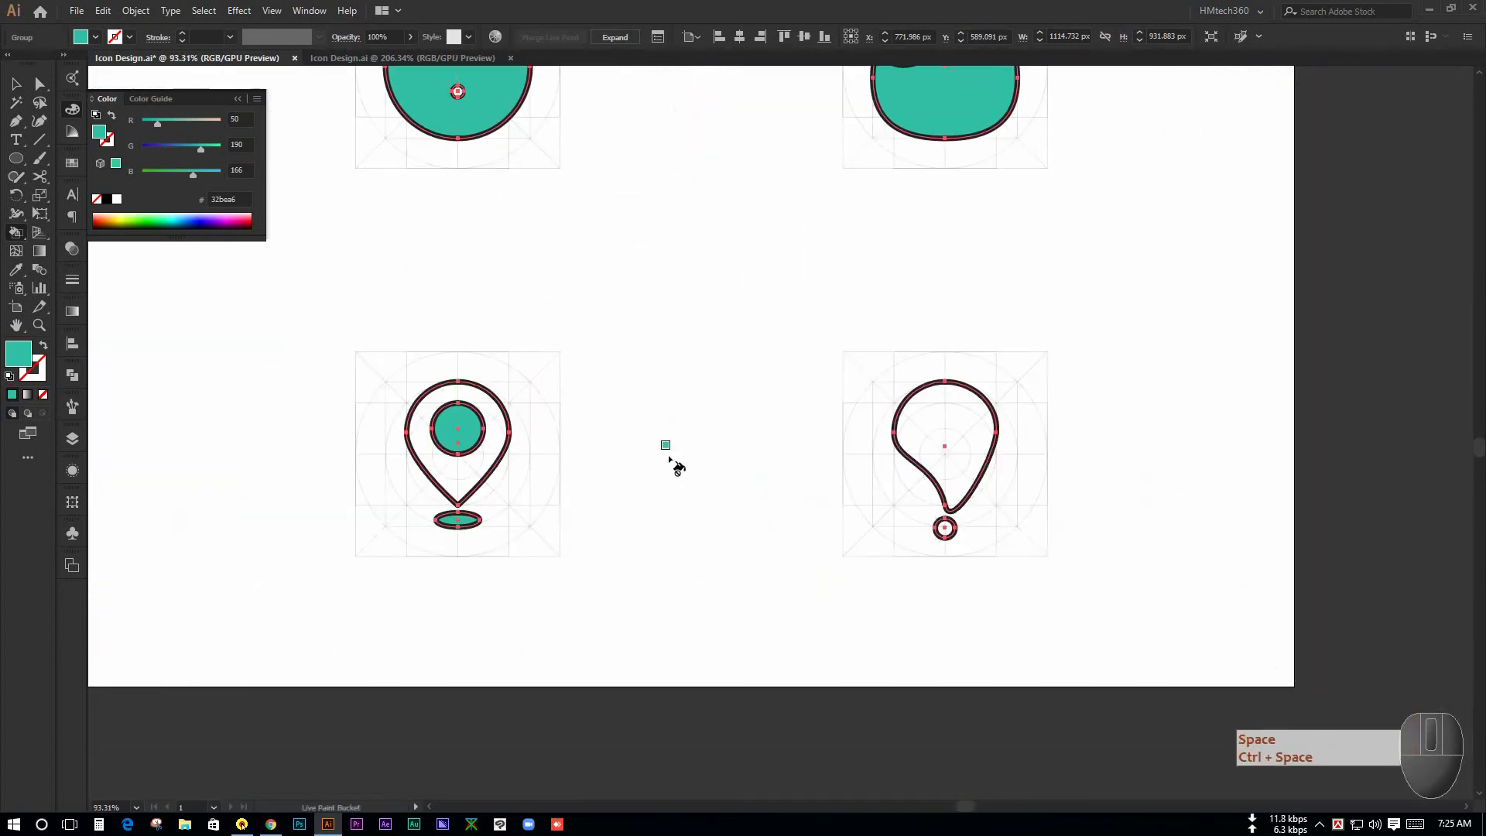
{"action": "left_click_drag", "start_coordinate": [780, 451], "coordinate": [755, 511]}
{"action": "left_click", "coordinate": [894, 588]}
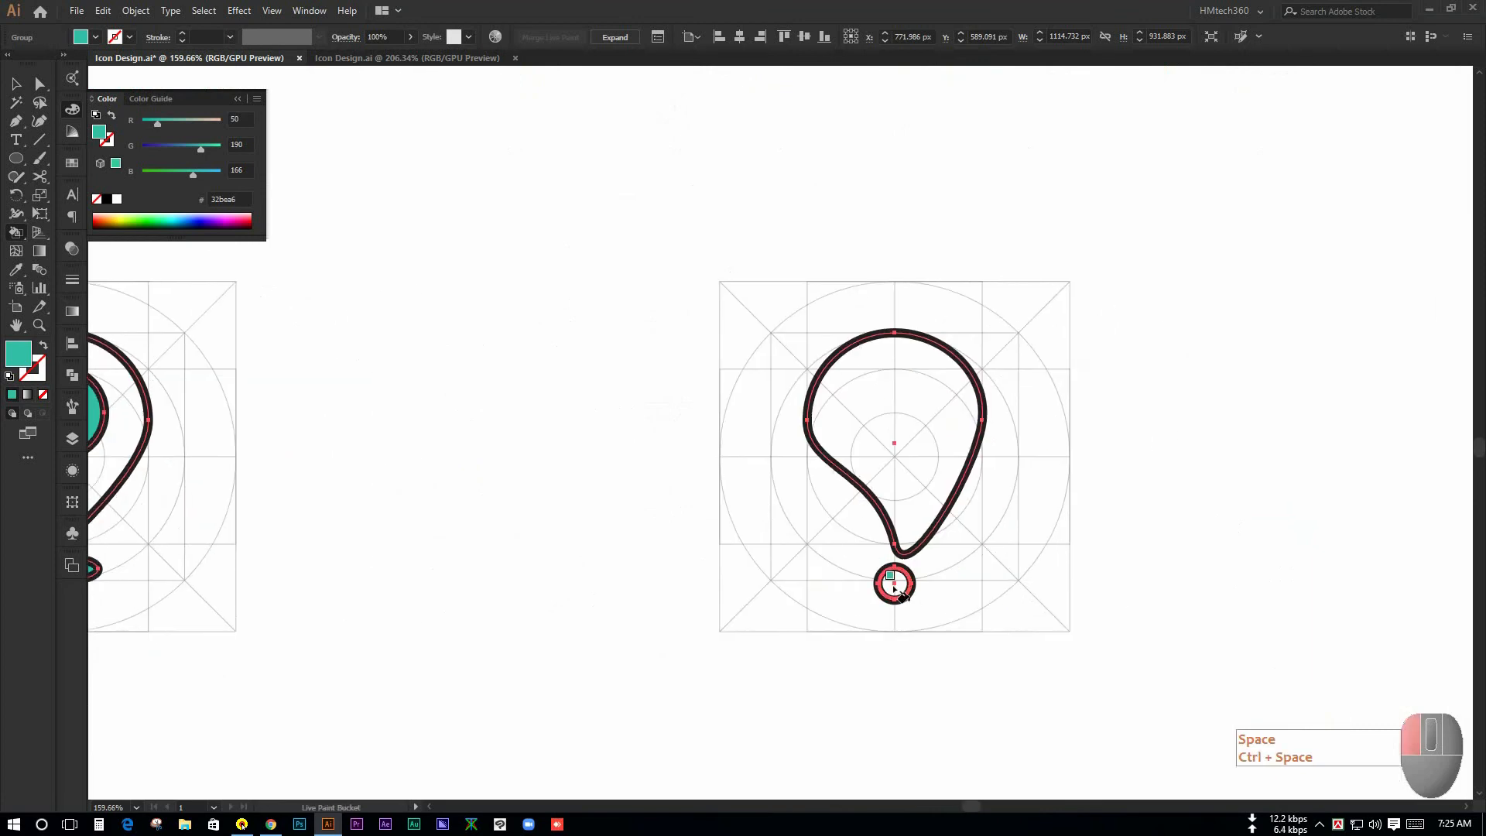
{"action": "left_click_drag", "start_coordinate": [893, 588], "coordinate": [1070, 499]}
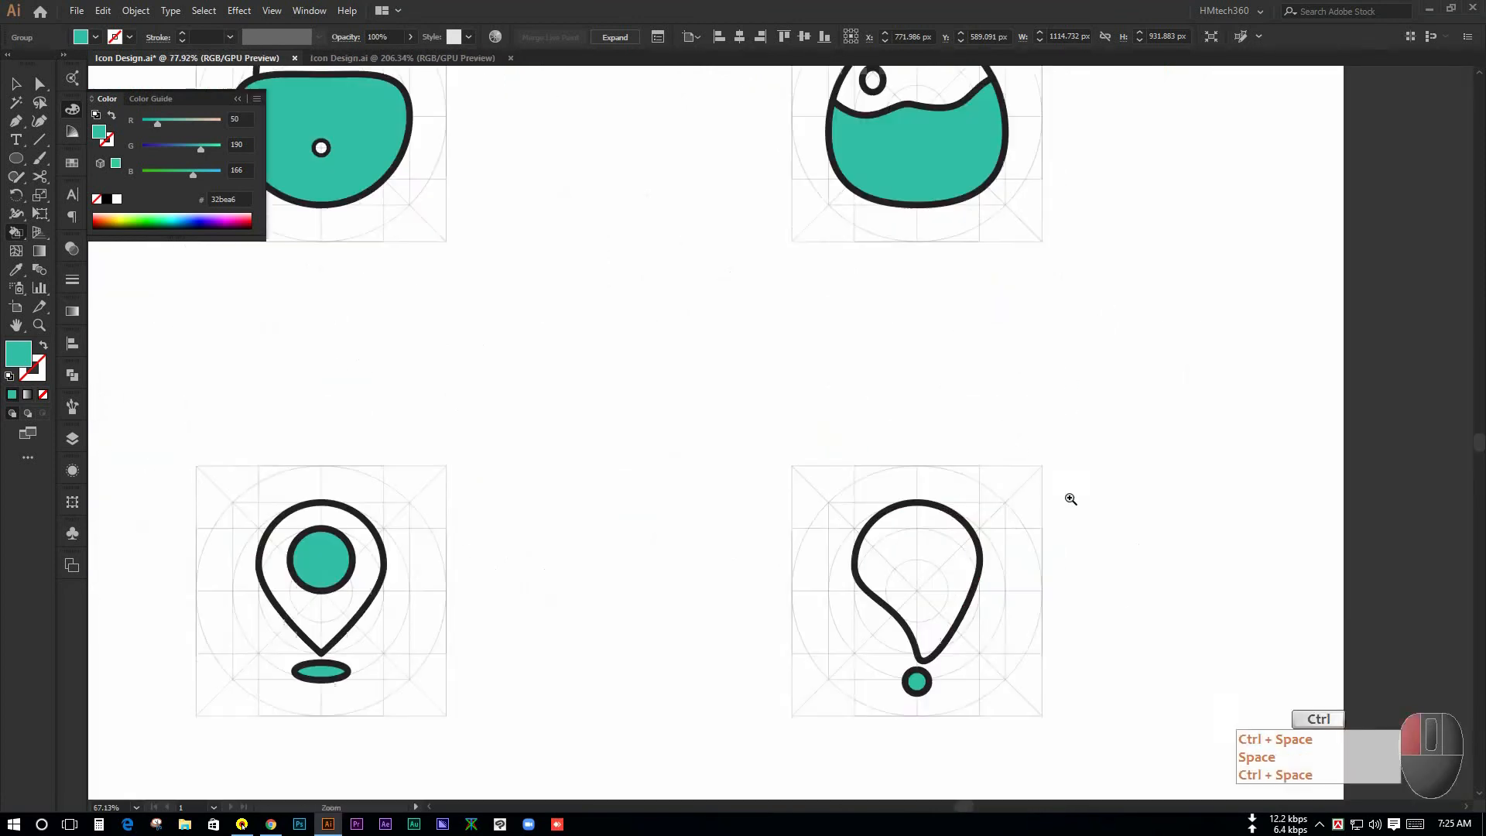
Undo the small circle's fill and fill the teardrop body above it with teal instead
{"action": "key", "text": "ctrl+z"}
{"action": "left_click", "coordinate": [950, 574]}
{"action": "left_click_drag", "start_coordinate": [1026, 584], "coordinate": [908, 493]}
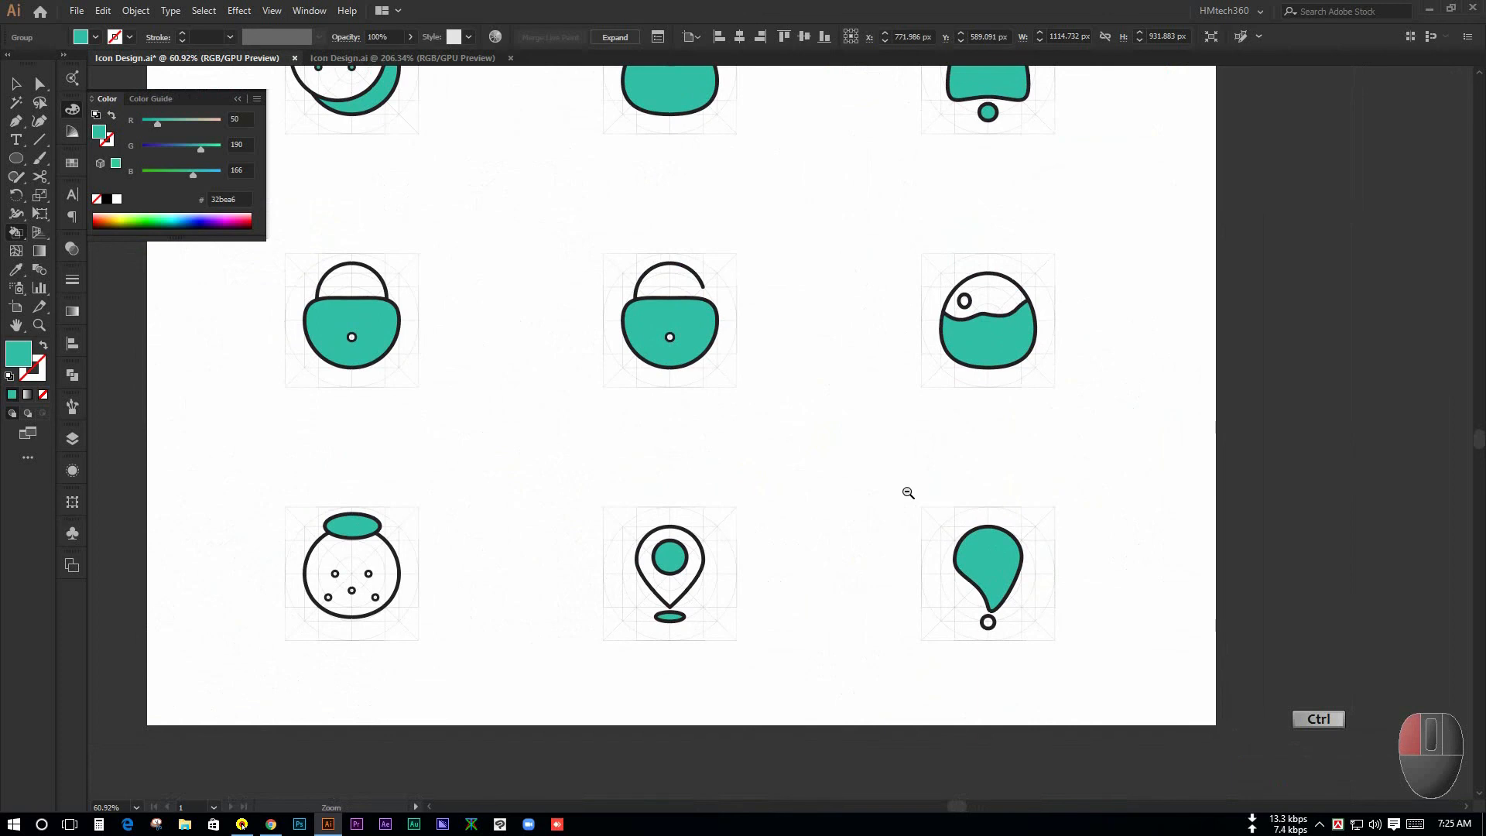
{"action": "left_click_drag", "start_coordinate": [703, 627], "coordinate": [740, 571]}
{"action": "left_click_drag", "start_coordinate": [729, 484], "coordinate": [752, 567]}
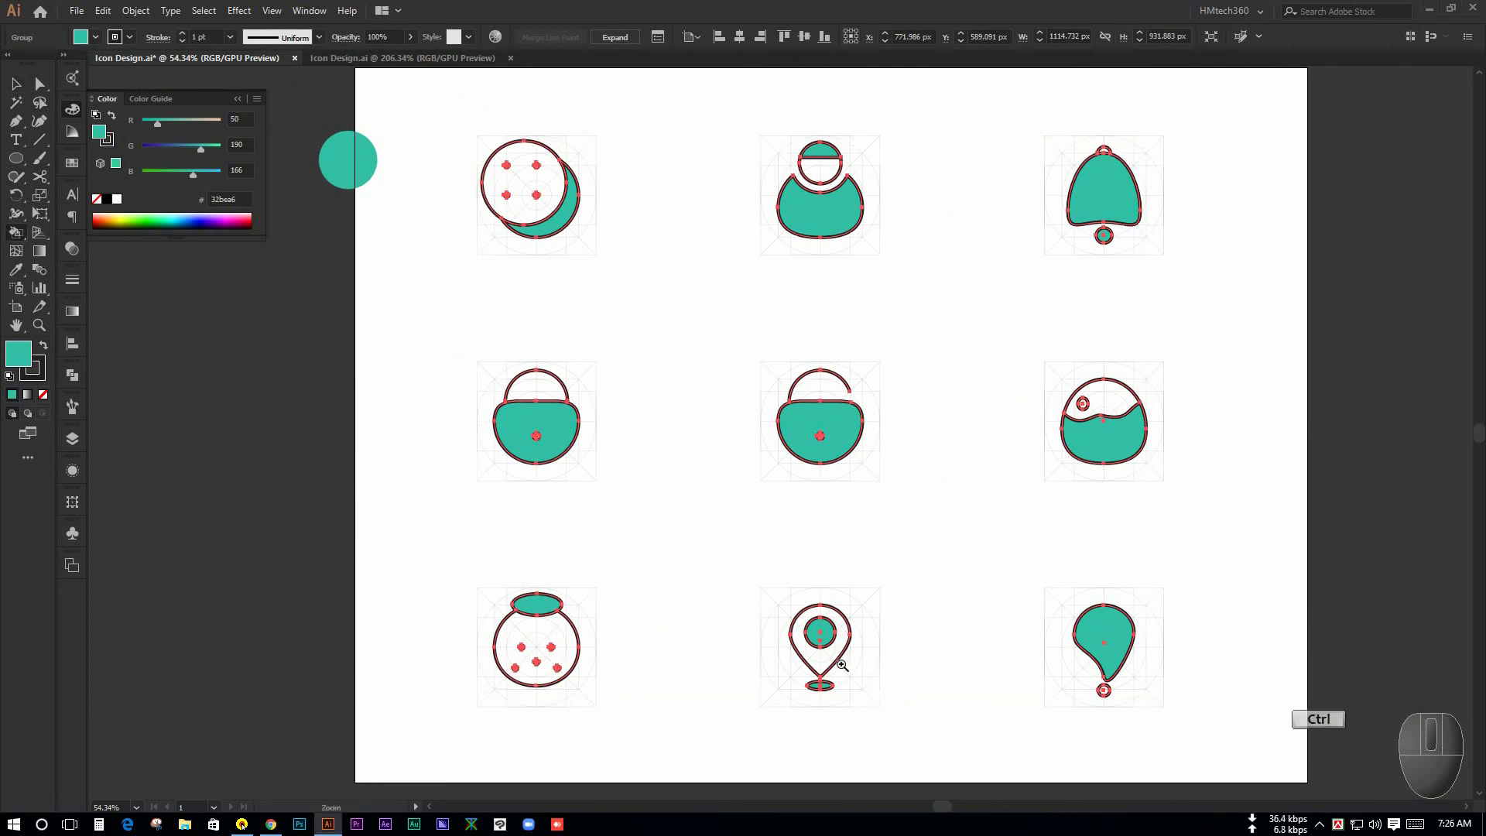
Try the location pin with a teal body and base ellipse around an unfilled inner circle, then undo that variant
{"action": "left_click_drag", "start_coordinate": [876, 682], "coordinate": [881, 610]}
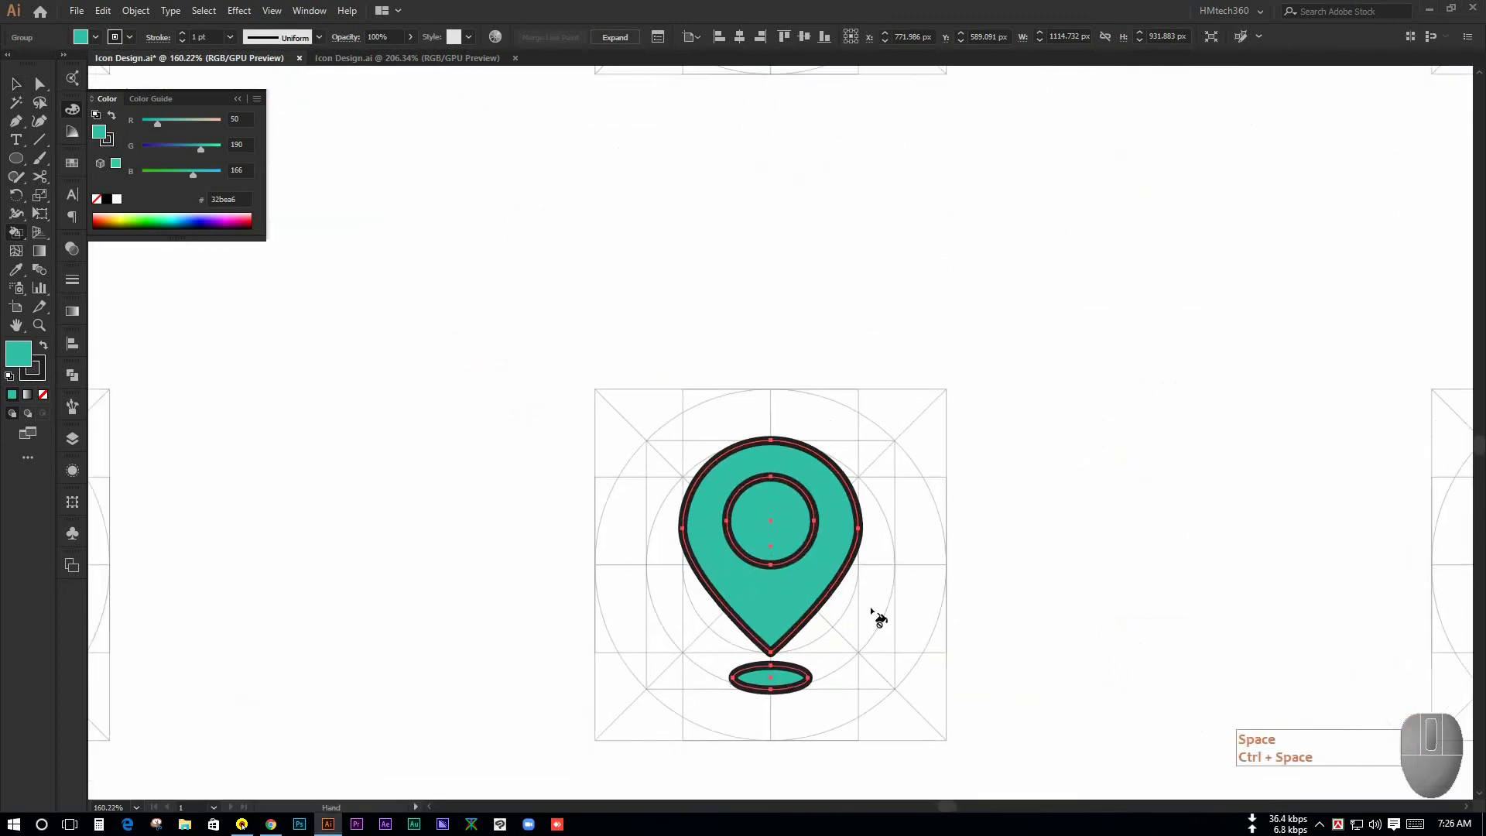
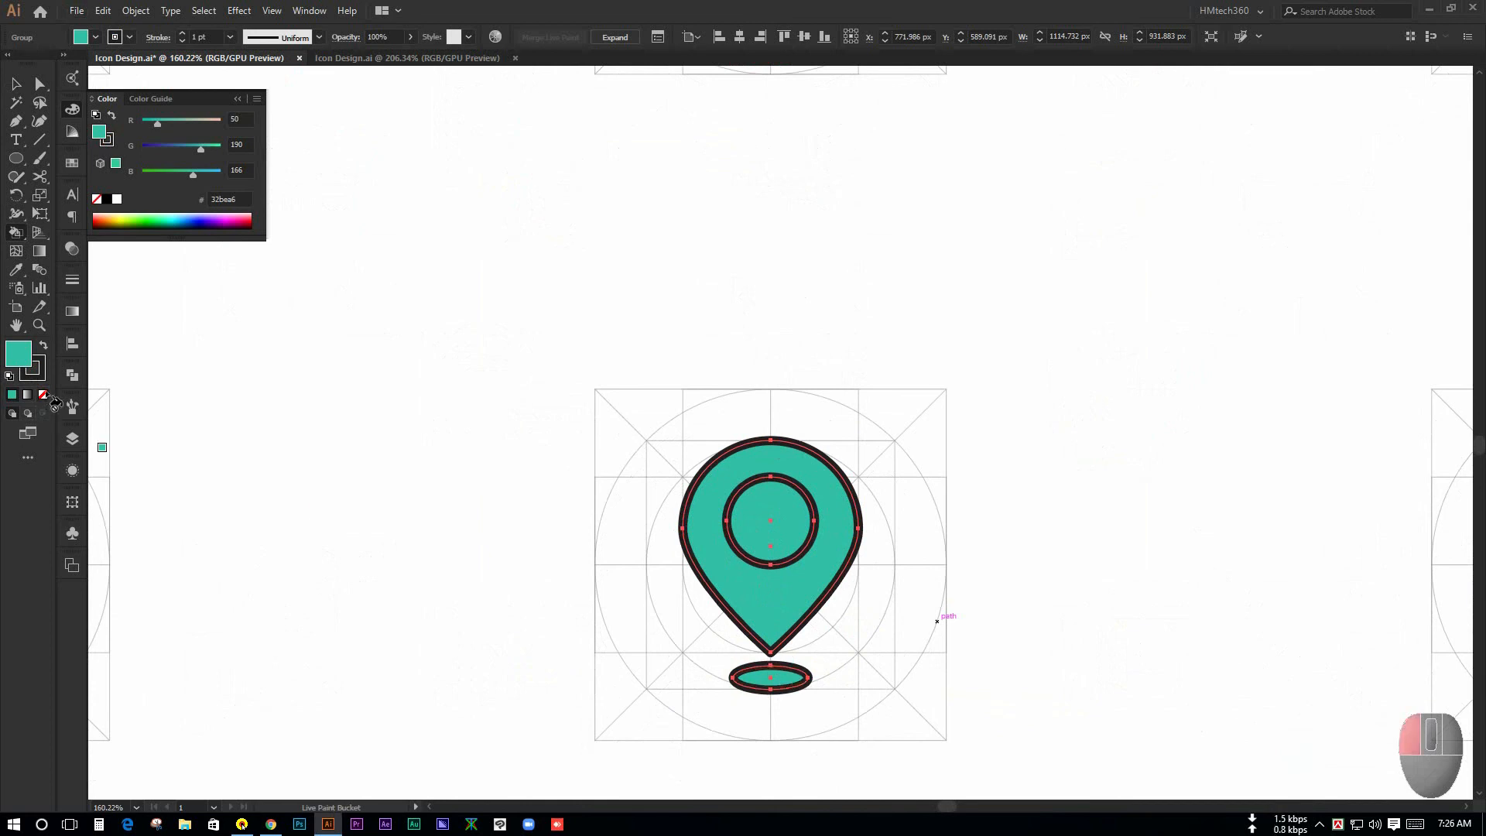
{"action": "left_click", "coordinate": [45, 396]}
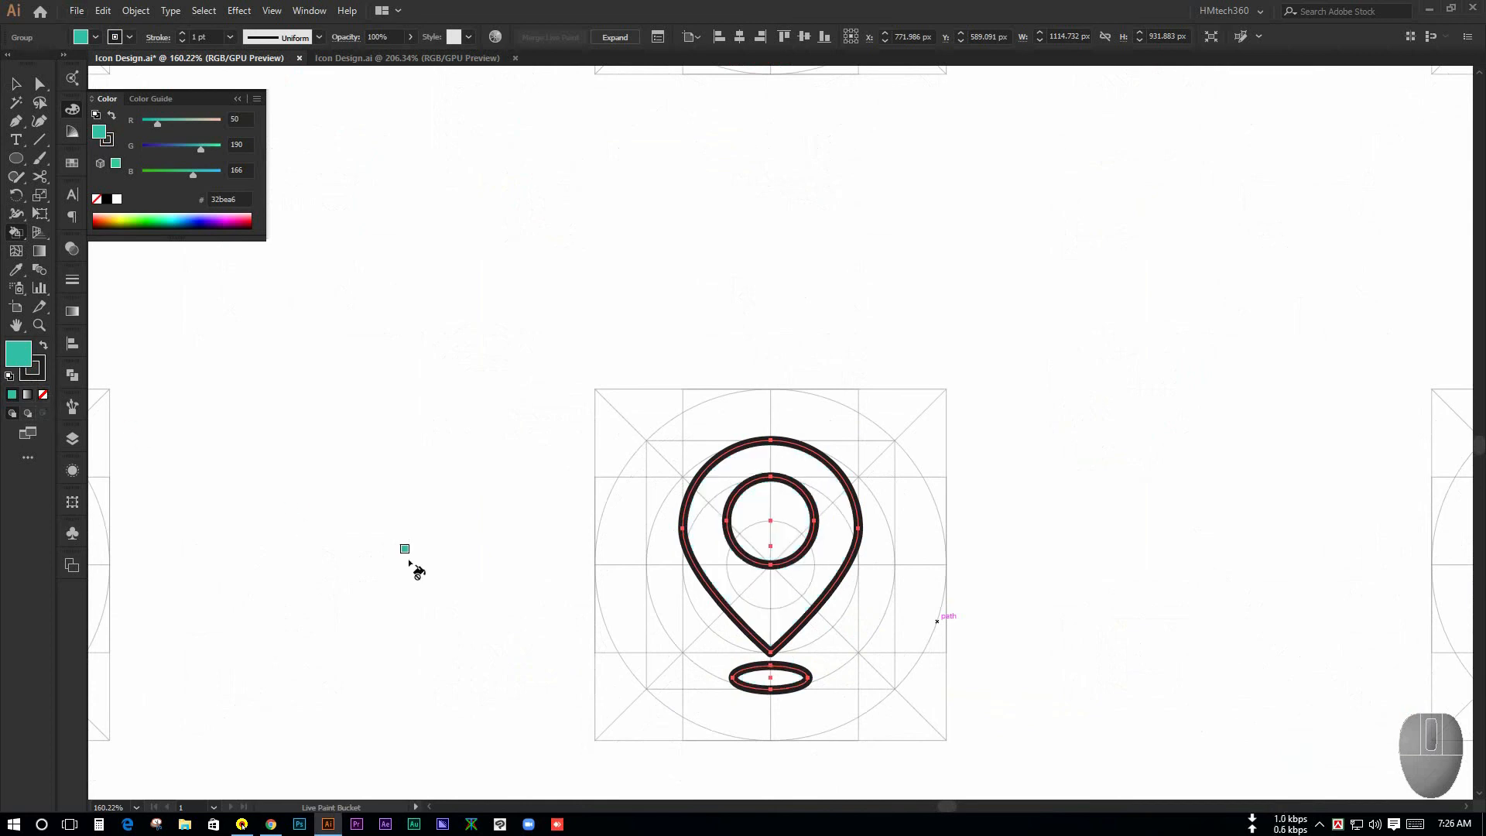
{"action": "left_click", "coordinate": [788, 597]}
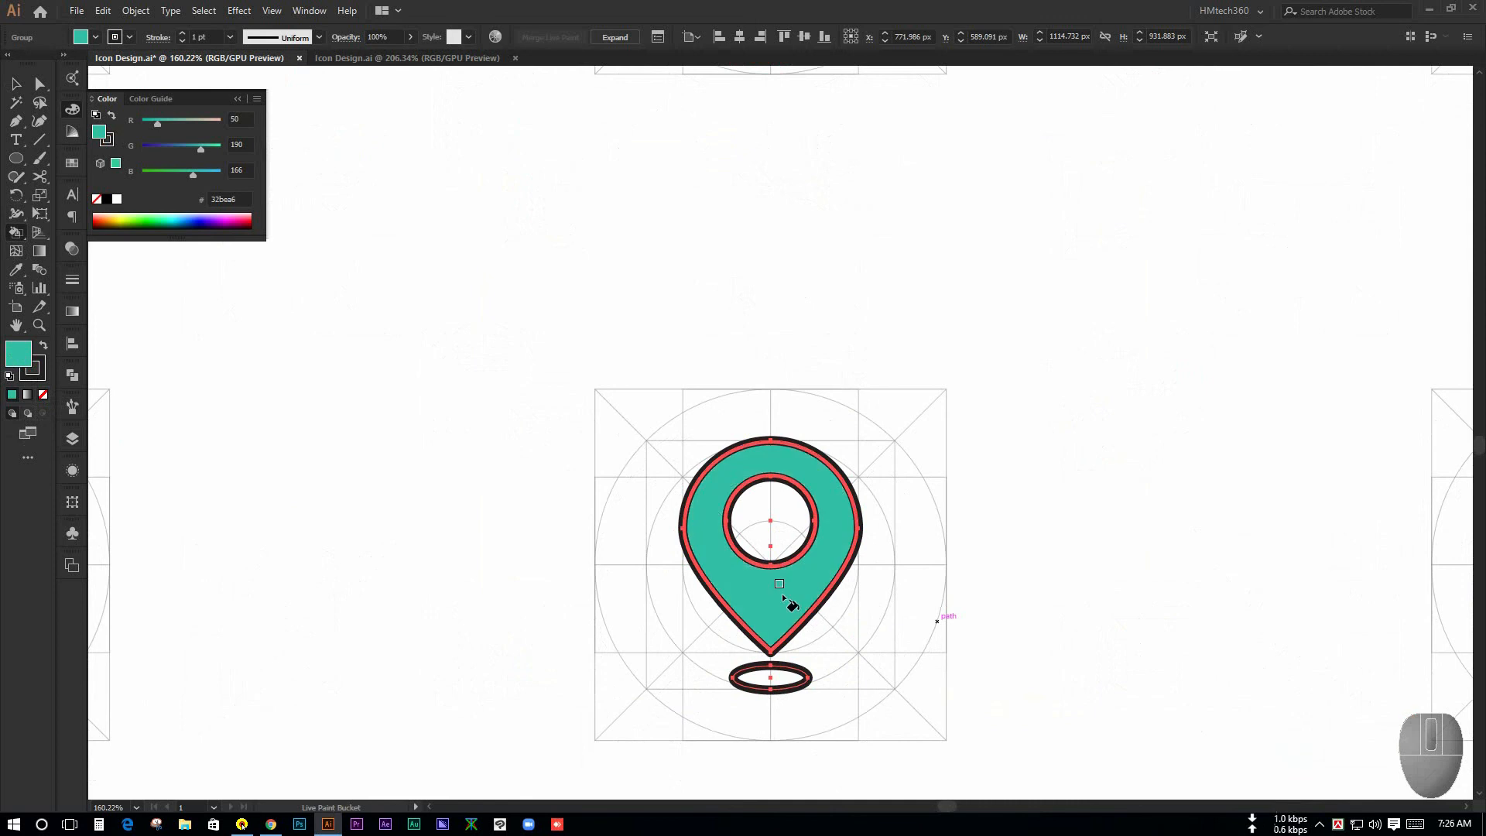
{"action": "left_click", "coordinate": [789, 679]}
{"action": "left_click_drag", "start_coordinate": [978, 653], "coordinate": [787, 584]}
{"action": "key", "text": "ctrl+z"}
{"action": "key", "text": "ctrl+z"}
{"action": "key", "text": "ctrl+z"}
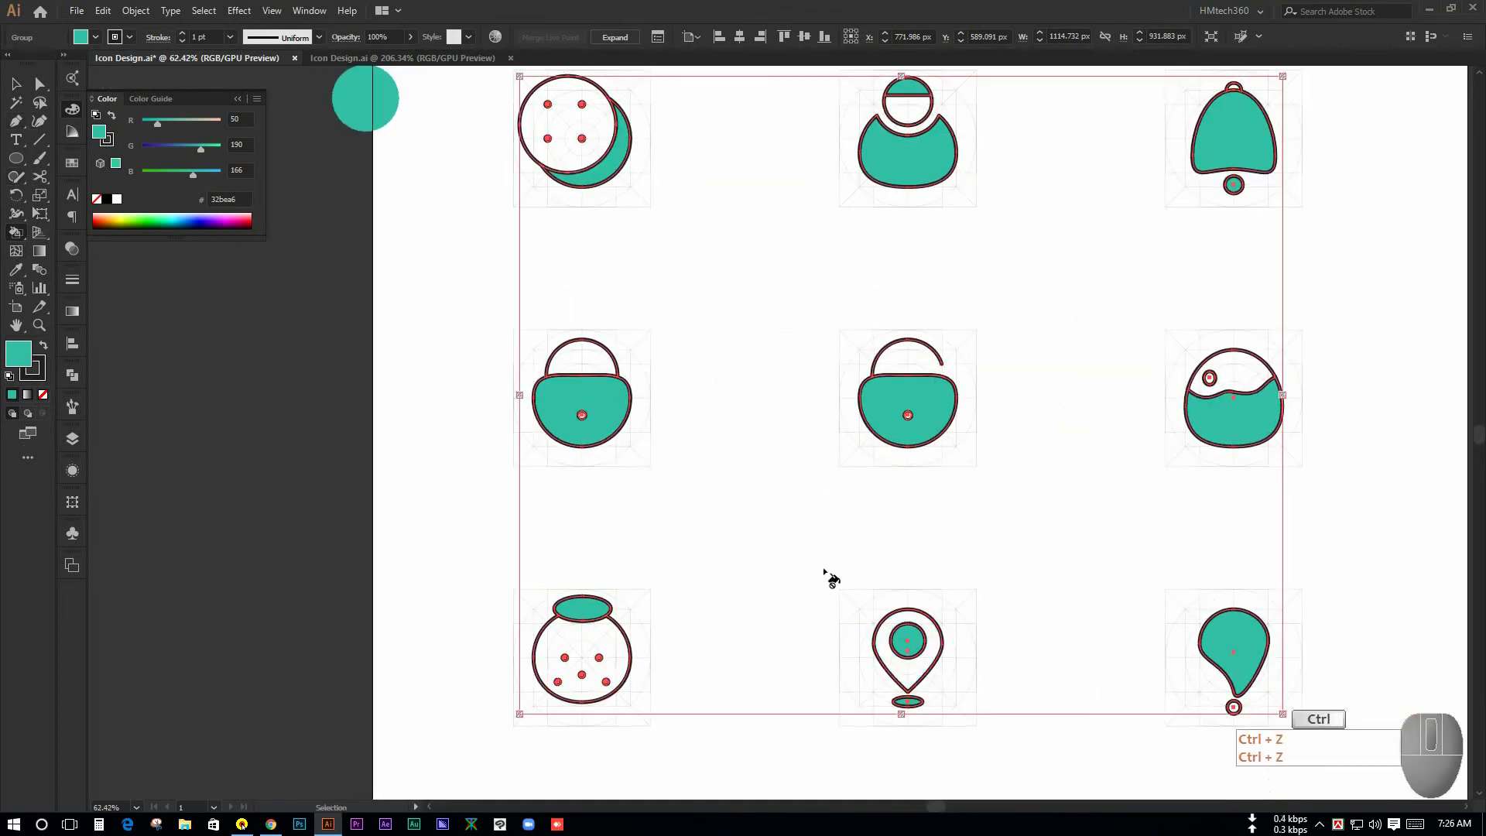
Try filling the jar icon's body with a pale teal tint
{"action": "left_click_drag", "start_coordinate": [859, 551], "coordinate": [670, 503]}
{"action": "left_click", "coordinate": [569, 450]}
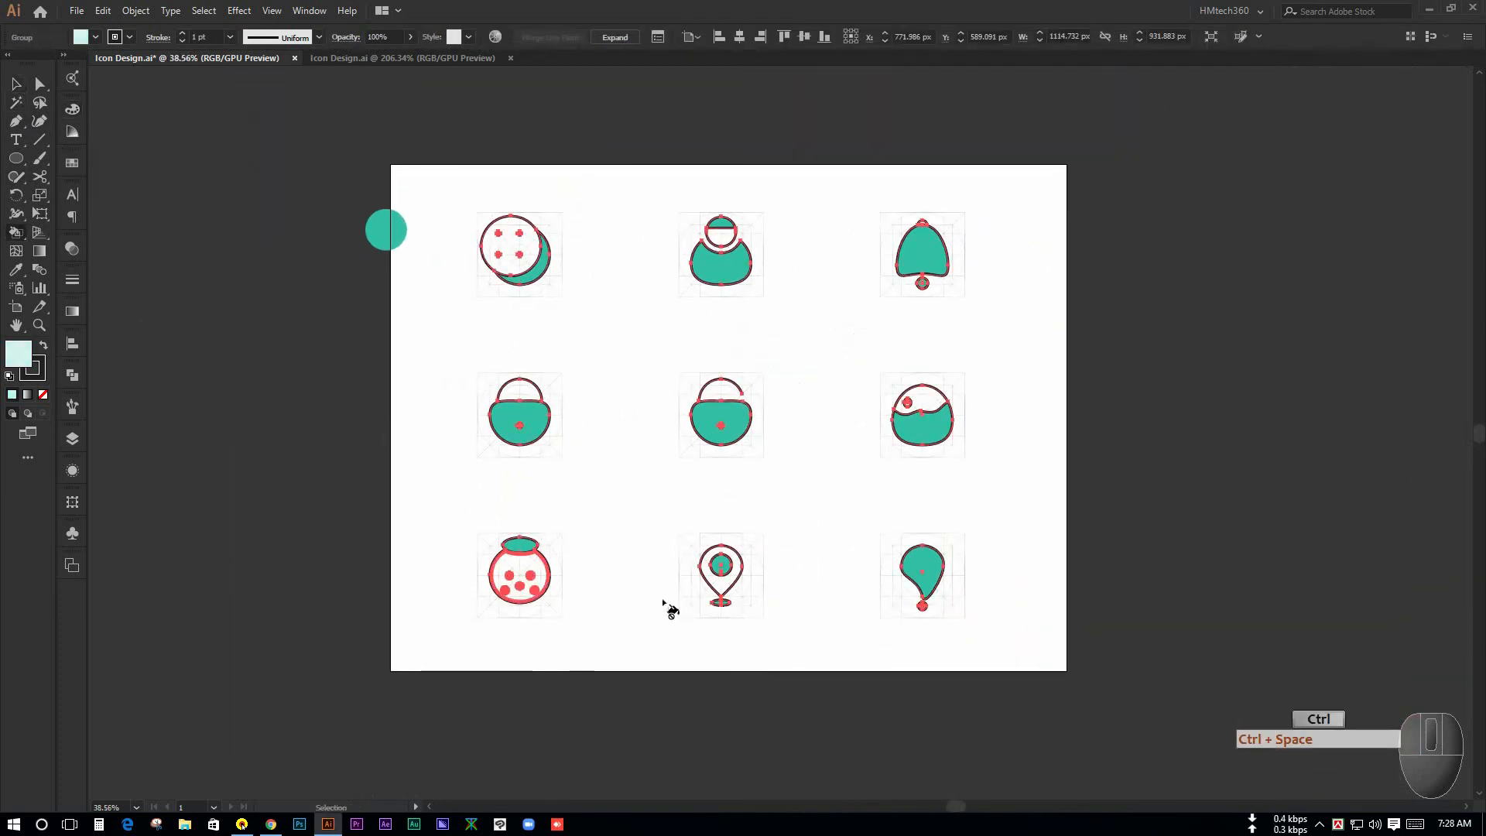
{"action": "mouse_move", "coordinate": [670, 609]}
{"action": "left_mouse_down"}
{"action": "mouse_move", "coordinate": [660, 578]}
{"action": "mouse_move", "coordinate": [513, 590]}
{"action": "left_mouse_up"}
{"action": "left_click", "coordinate": [521, 586]}
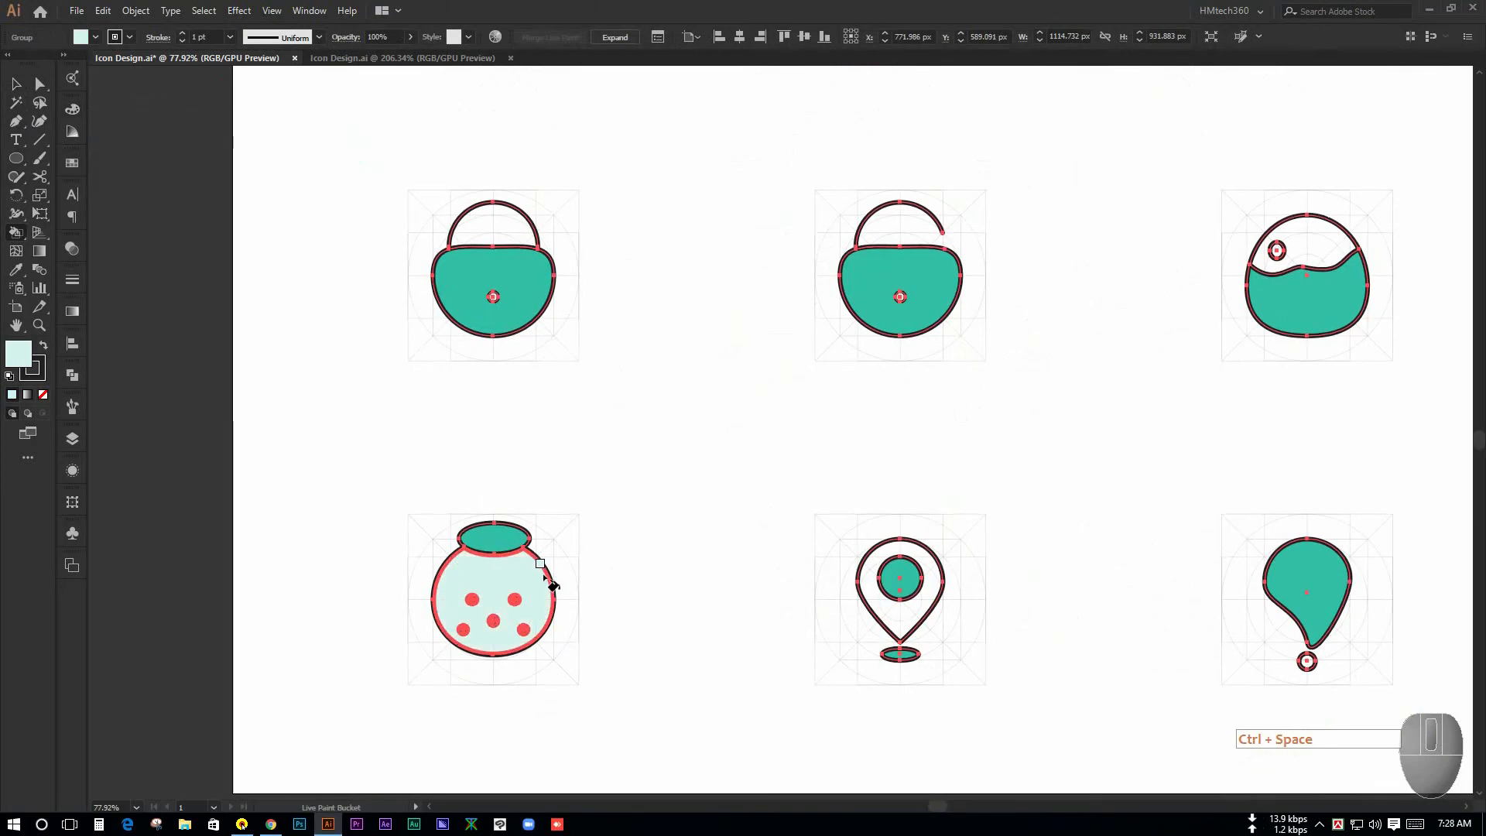
Fill the jar's body with the teal sampled from its lid, and its lid with white sampled from the blank artboard
{"action": "left_click", "coordinate": [506, 543], "text": "alt"}
{"action": "left_click", "coordinate": [514, 577]}
{"action": "left_click_drag", "start_coordinate": [703, 516], "coordinate": [623, 554]}
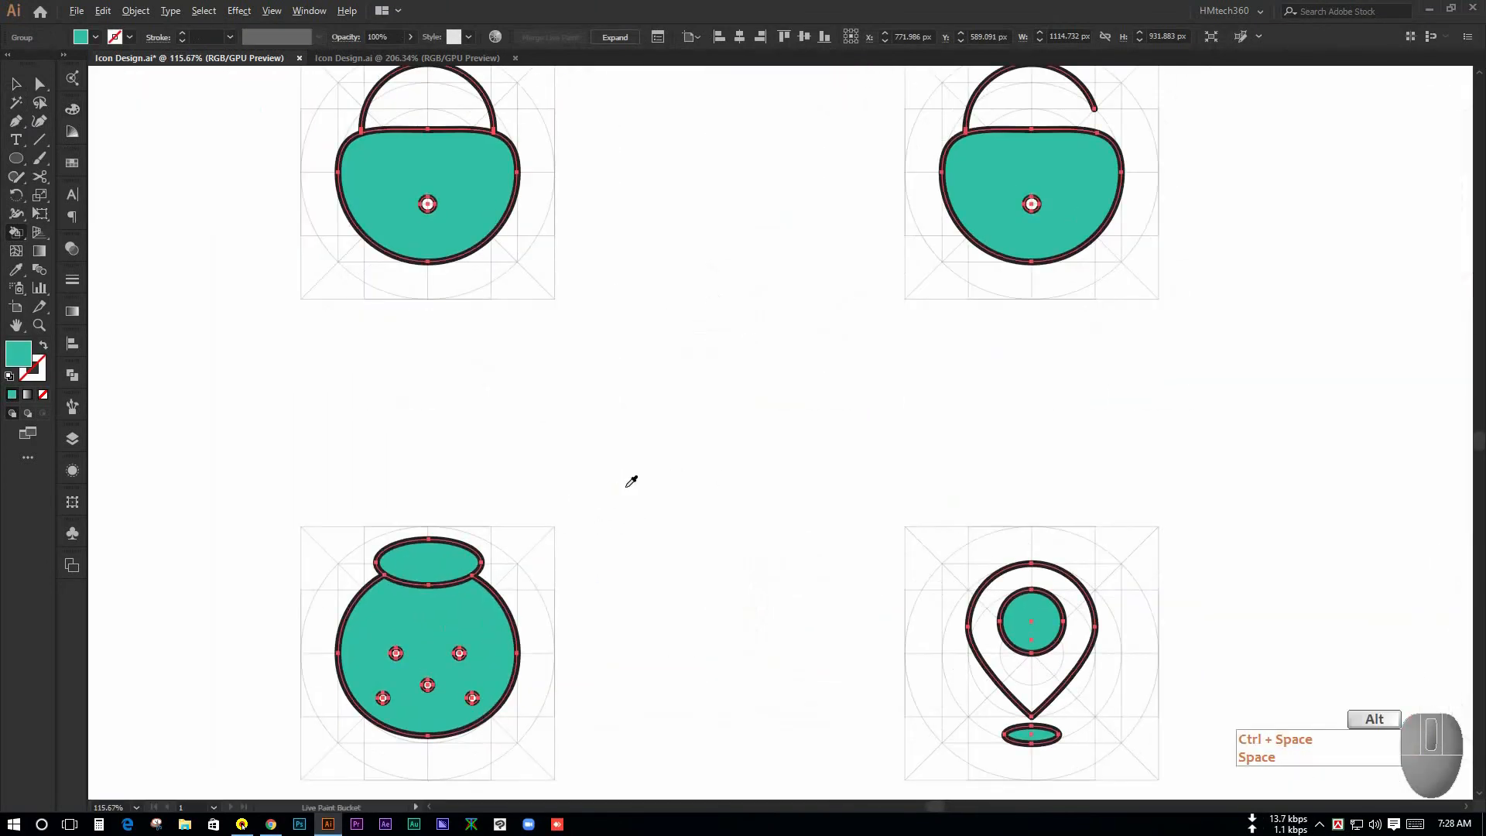
{"action": "left_click", "coordinate": [631, 481], "text": "alt"}
{"action": "left_click", "coordinate": [428, 563]}
{"action": "left_click_drag", "start_coordinate": [718, 491], "coordinate": [604, 487]}
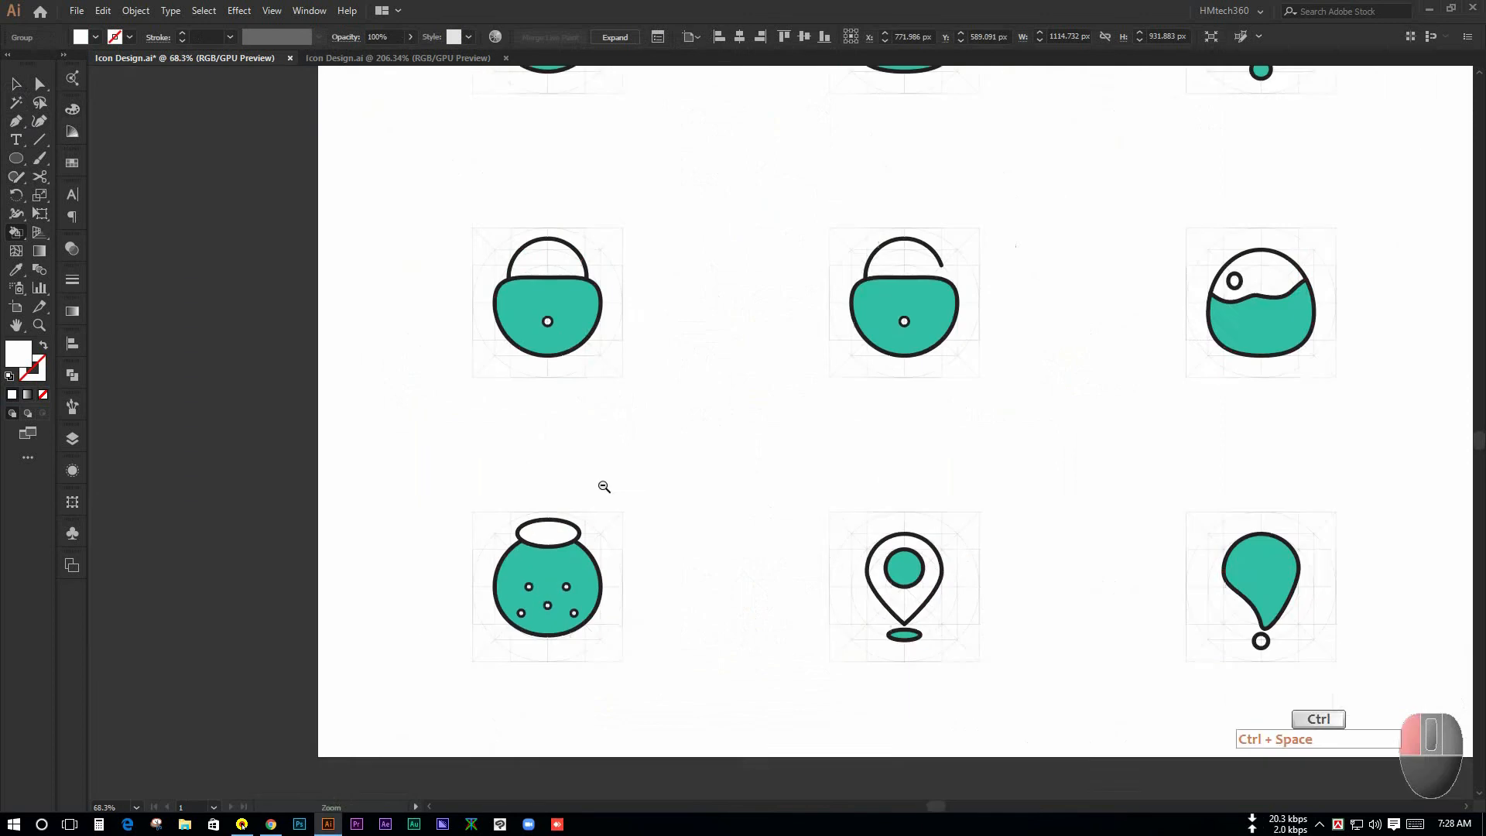
Fill the small oval in the wavy-line icon's upper section with the teal sampled from its lower section
{"action": "left_click_drag", "start_coordinate": [799, 464], "coordinate": [547, 464]}
{"action": "left_click_drag", "start_coordinate": [676, 465], "coordinate": [580, 471]}
{"action": "left_click_drag", "start_coordinate": [772, 467], "coordinate": [752, 537]}
{"action": "left_click_drag", "start_coordinate": [851, 529], "coordinate": [1070, 570]}
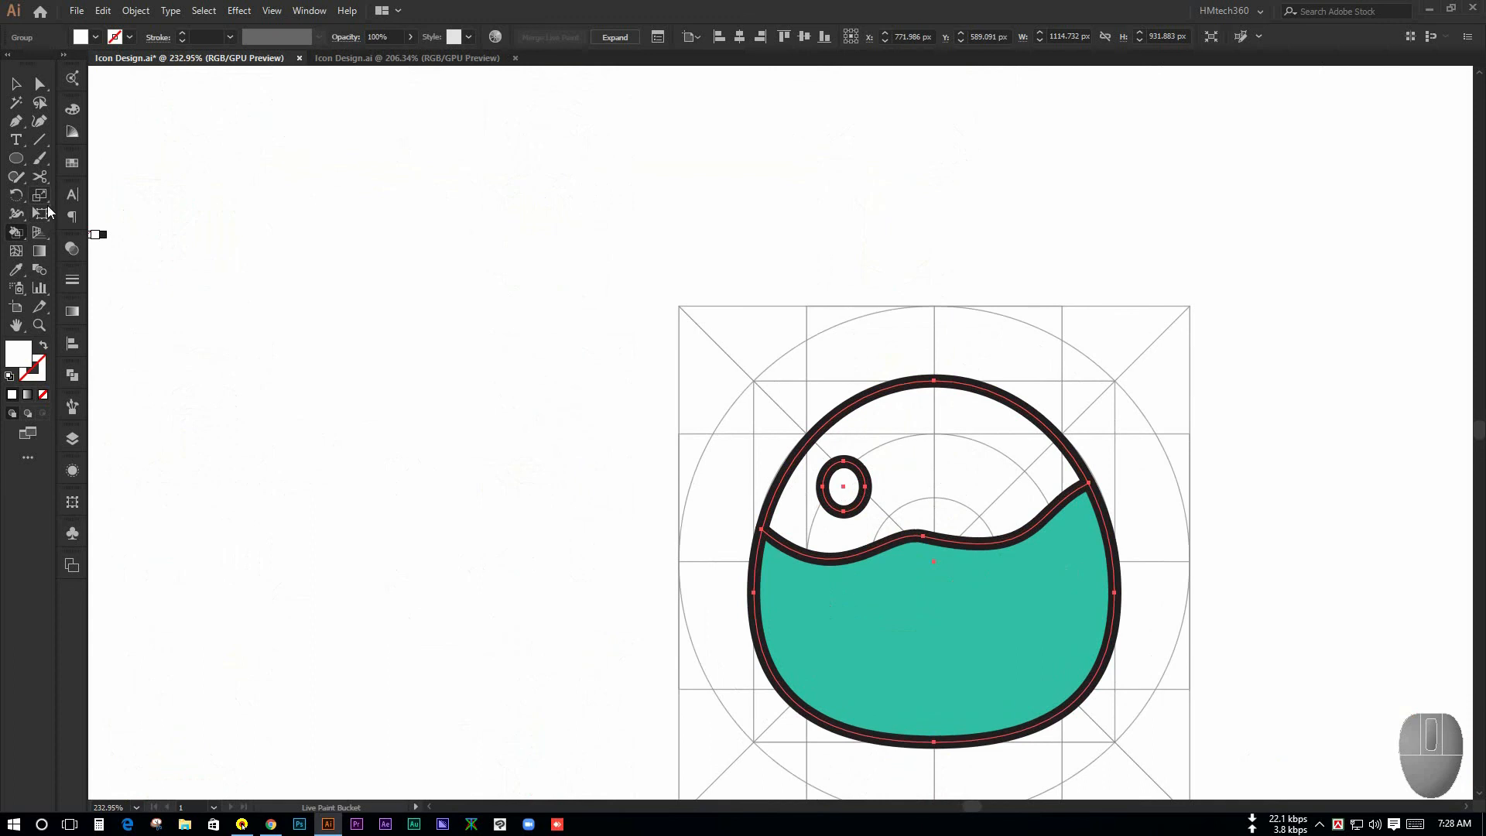
{"action": "left_click", "coordinate": [812, 557], "text": "alt"}
{"action": "left_click", "coordinate": [845, 485]}
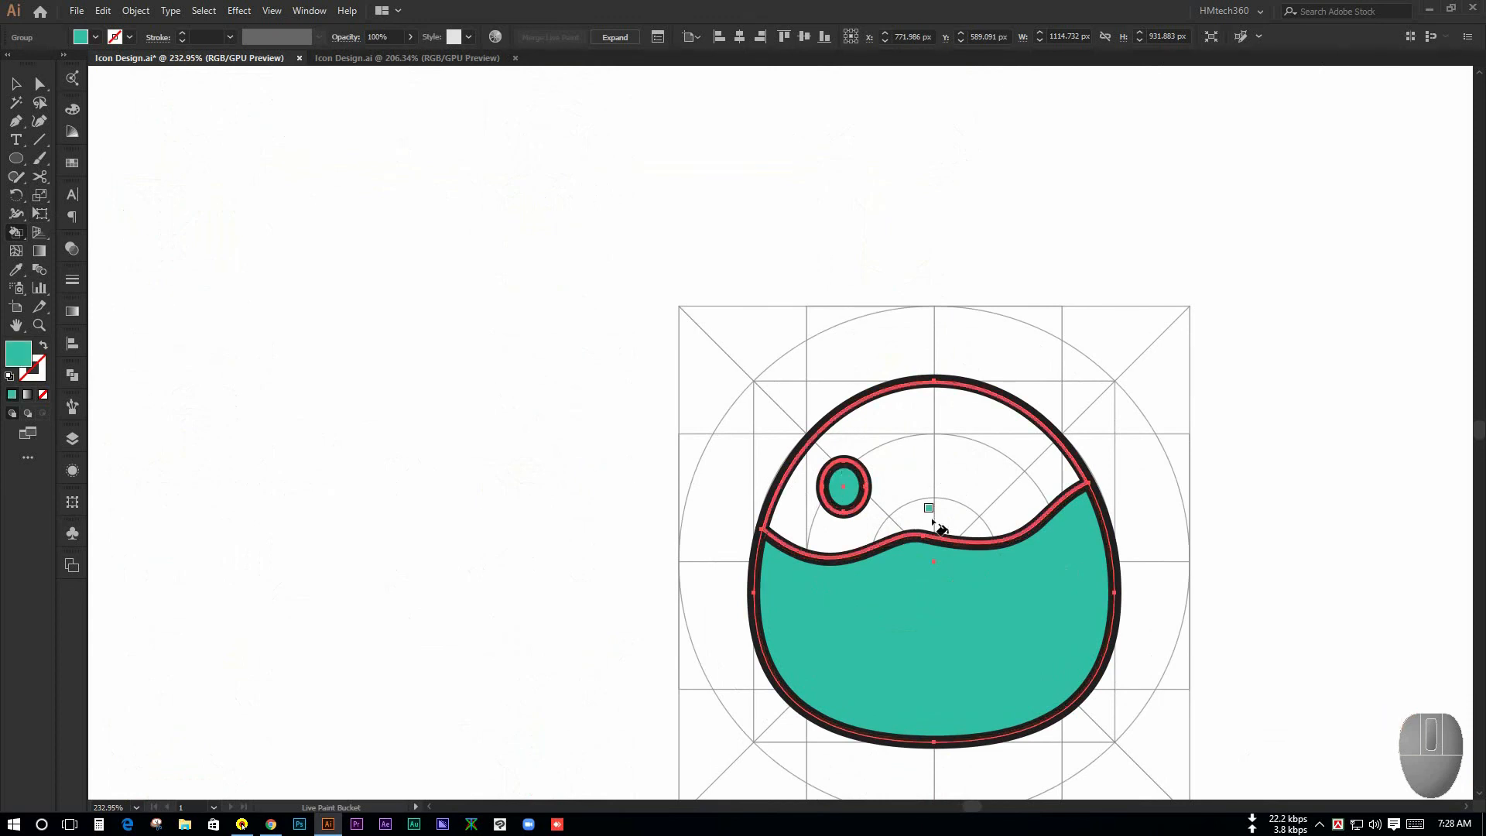
{"action": "left_click_drag", "start_coordinate": [936, 515], "coordinate": [589, 457]}
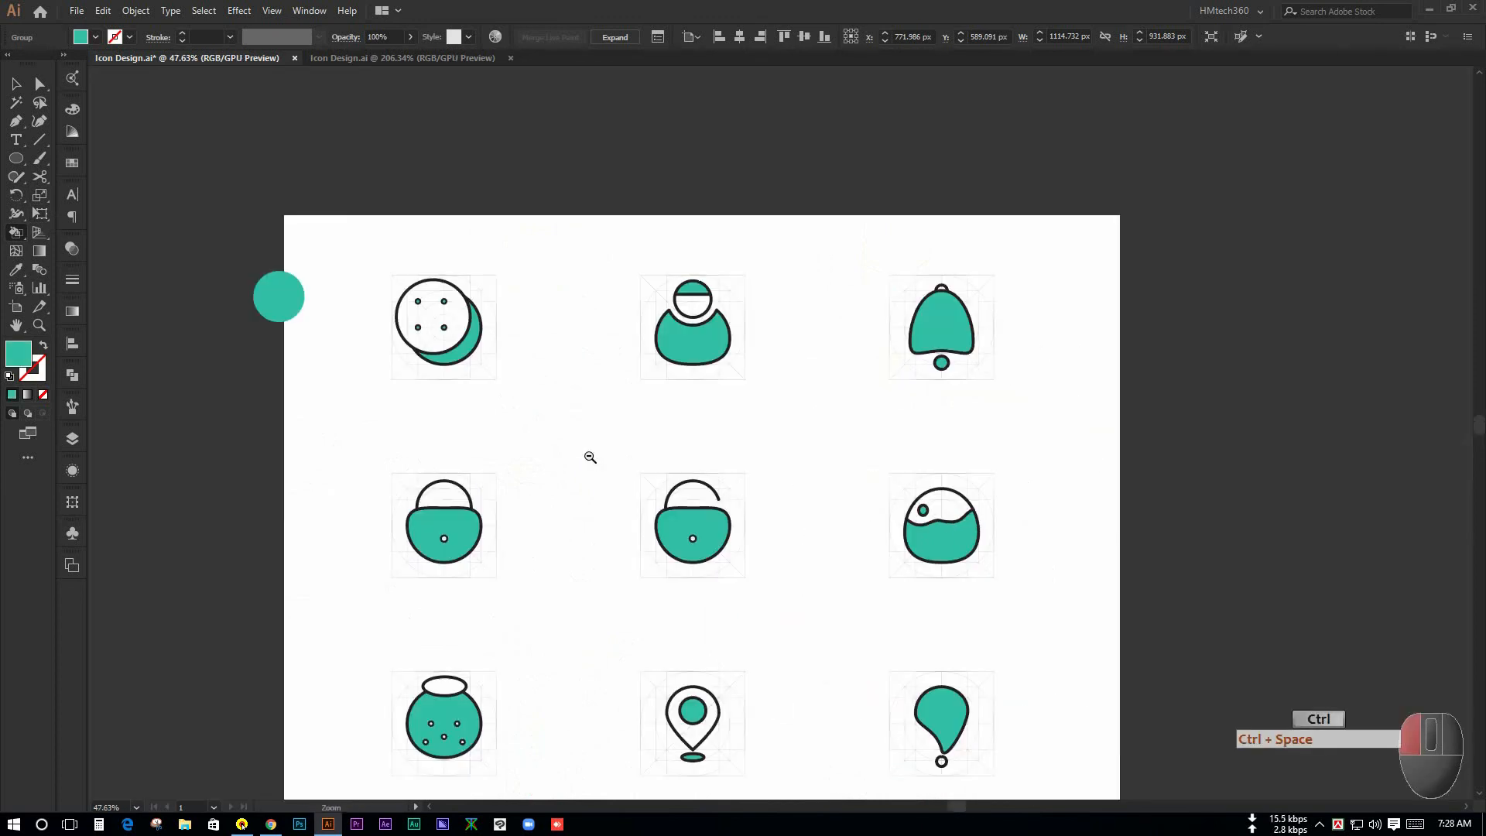
Deselect the icons and delete the teal reference circle at the artboard's edge
{"action": "left_click_drag", "start_coordinate": [763, 570], "coordinate": [650, 458]}
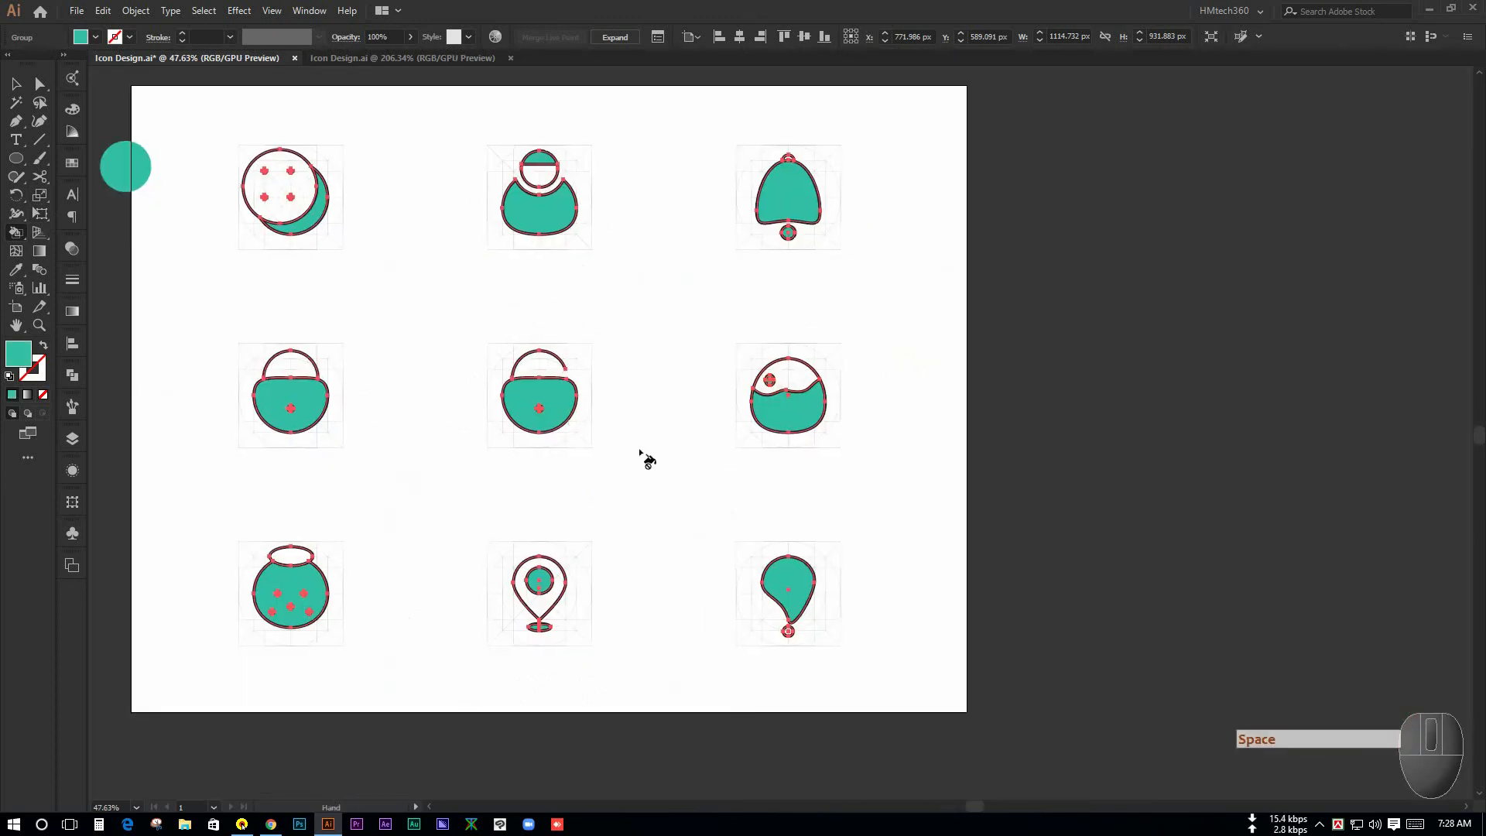
{"action": "left_click", "coordinate": [619, 551], "text": "ctrl"}
{"action": "left_click_drag", "start_coordinate": [684, 566], "coordinate": [608, 540]}
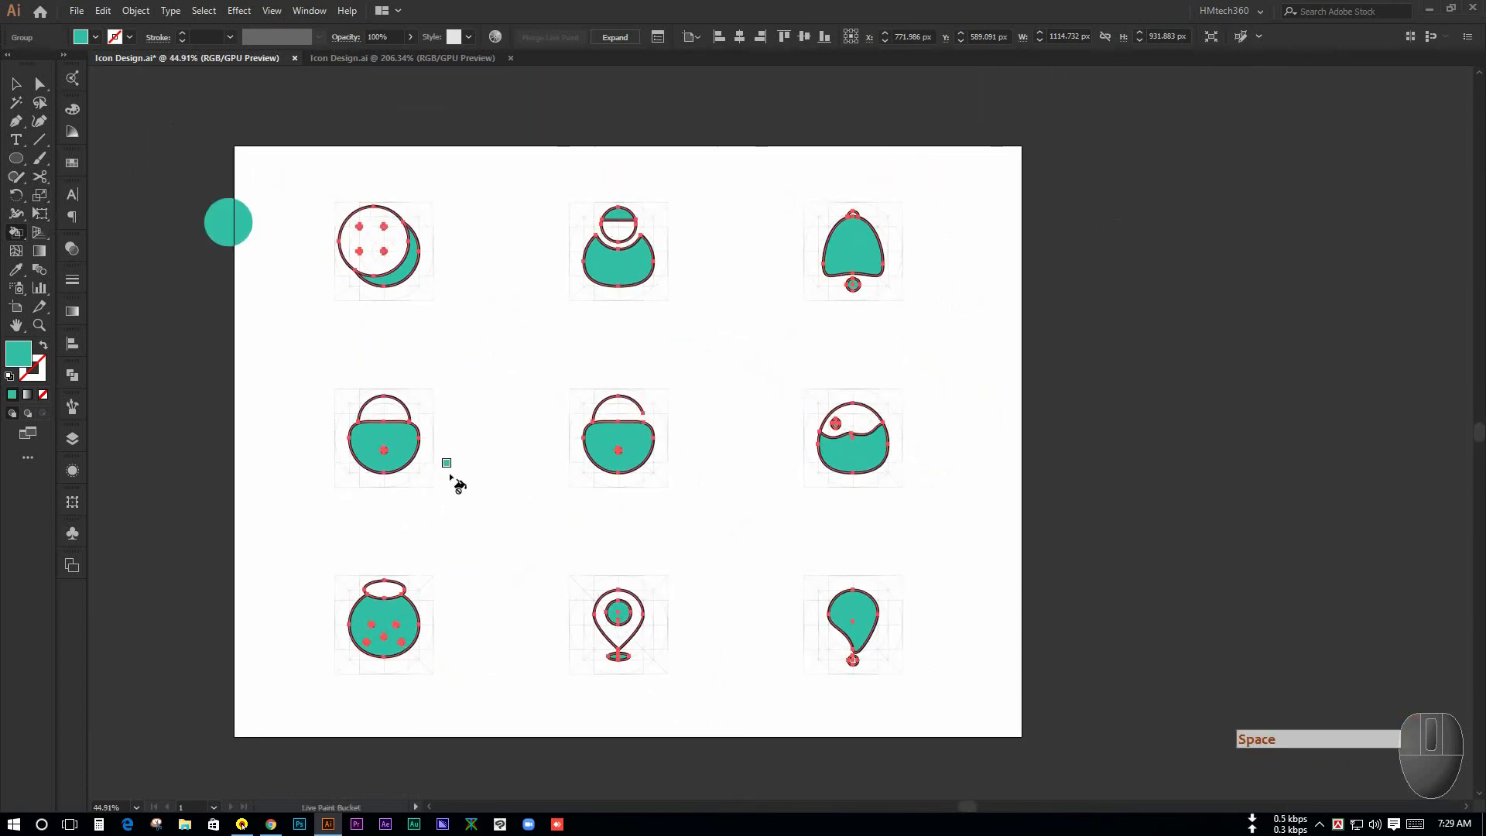
{"action": "left_click", "coordinate": [15, 83]}
{"action": "left_click", "coordinate": [247, 345]}
{"action": "left_click_drag", "start_coordinate": [247, 345], "coordinate": [320, 351]}
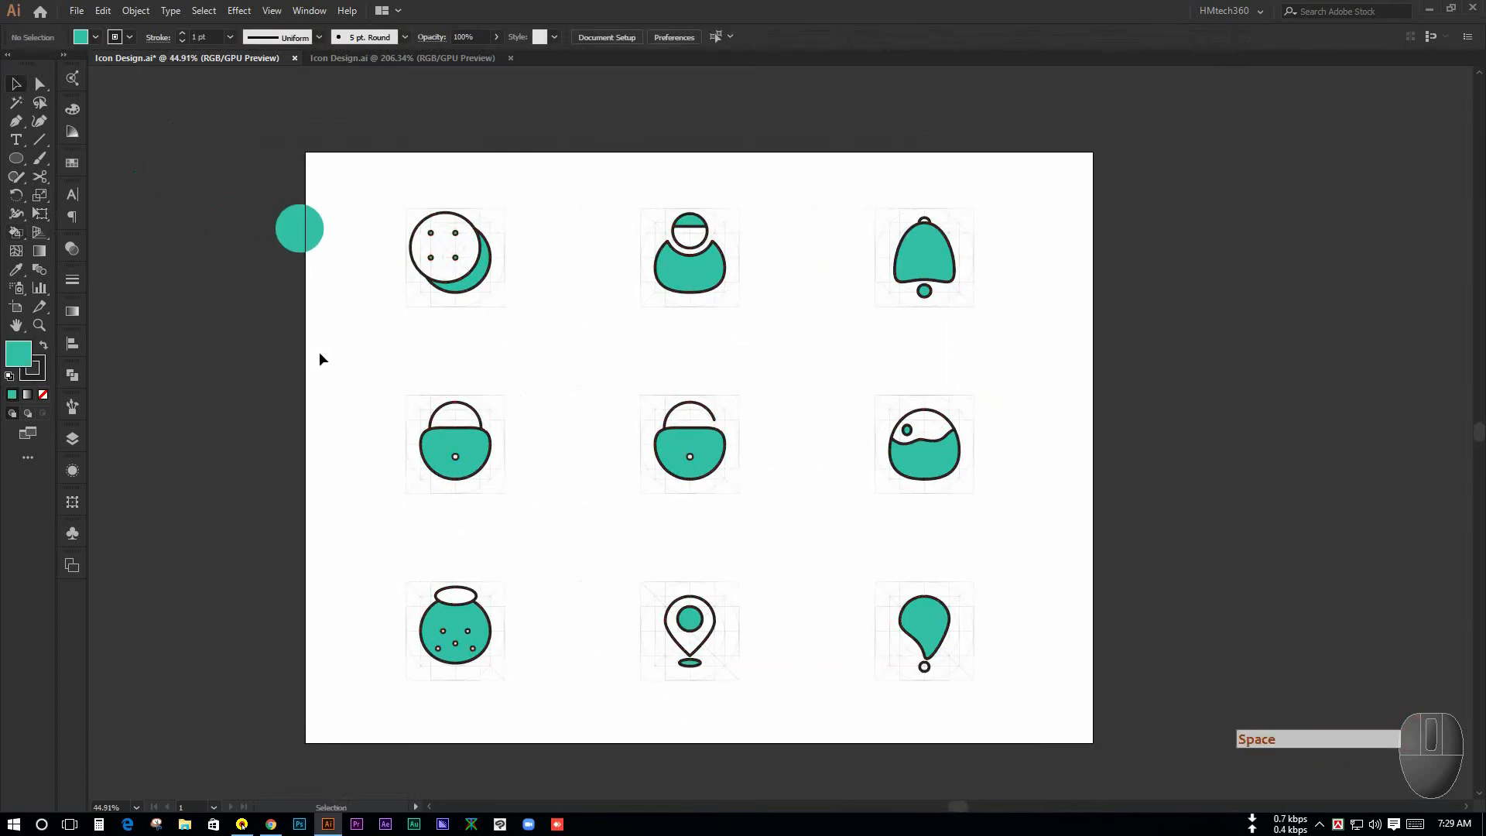
{"action": "key", "text": "space"}
{"action": "left_click_drag", "start_coordinate": [607, 341], "coordinate": [622, 338]}
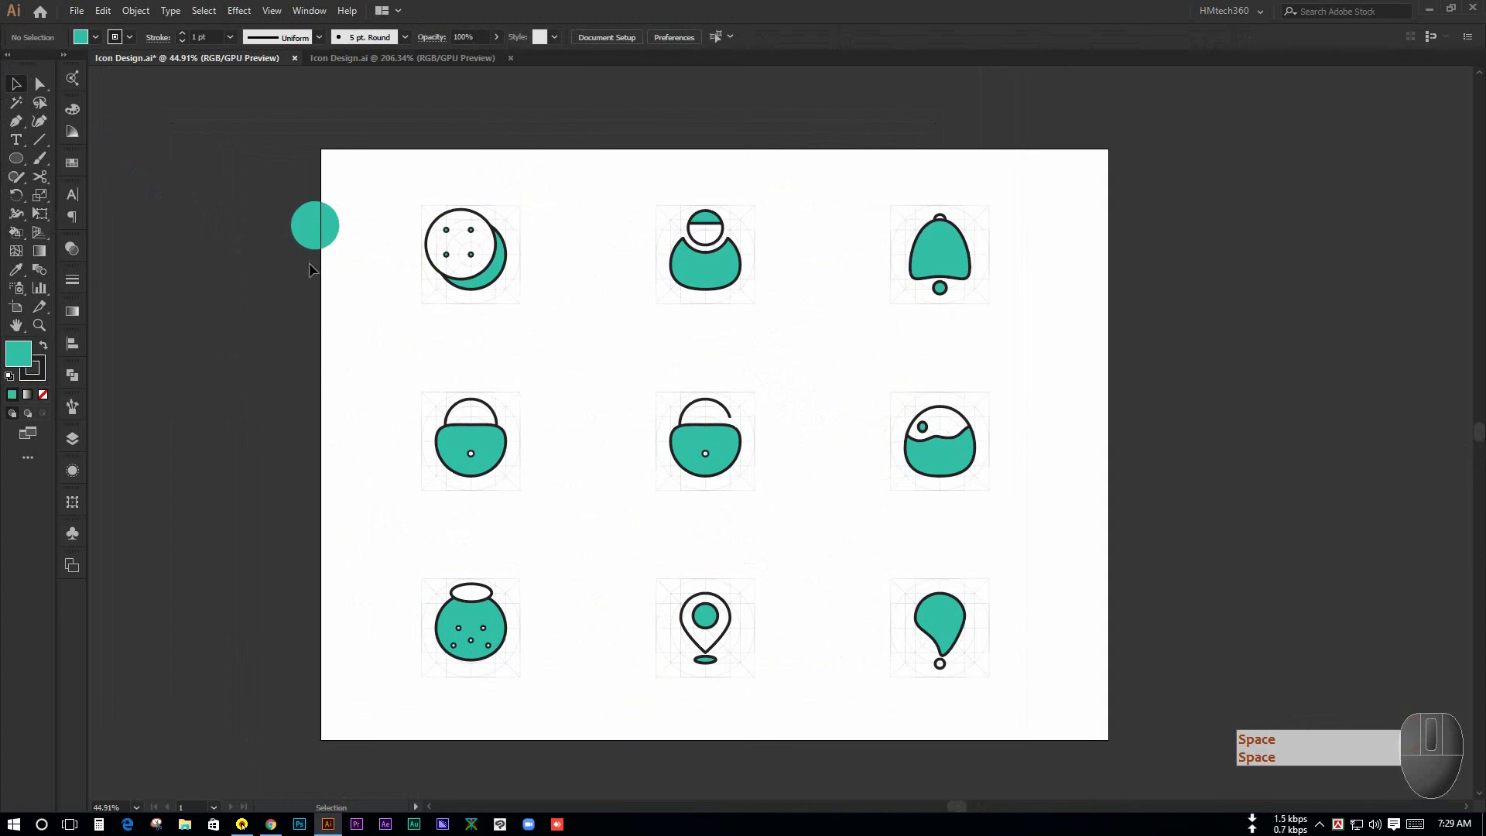
{"action": "left_click_drag", "start_coordinate": [273, 198], "coordinate": [336, 297]}
{"action": "key", "text": "Delete"}
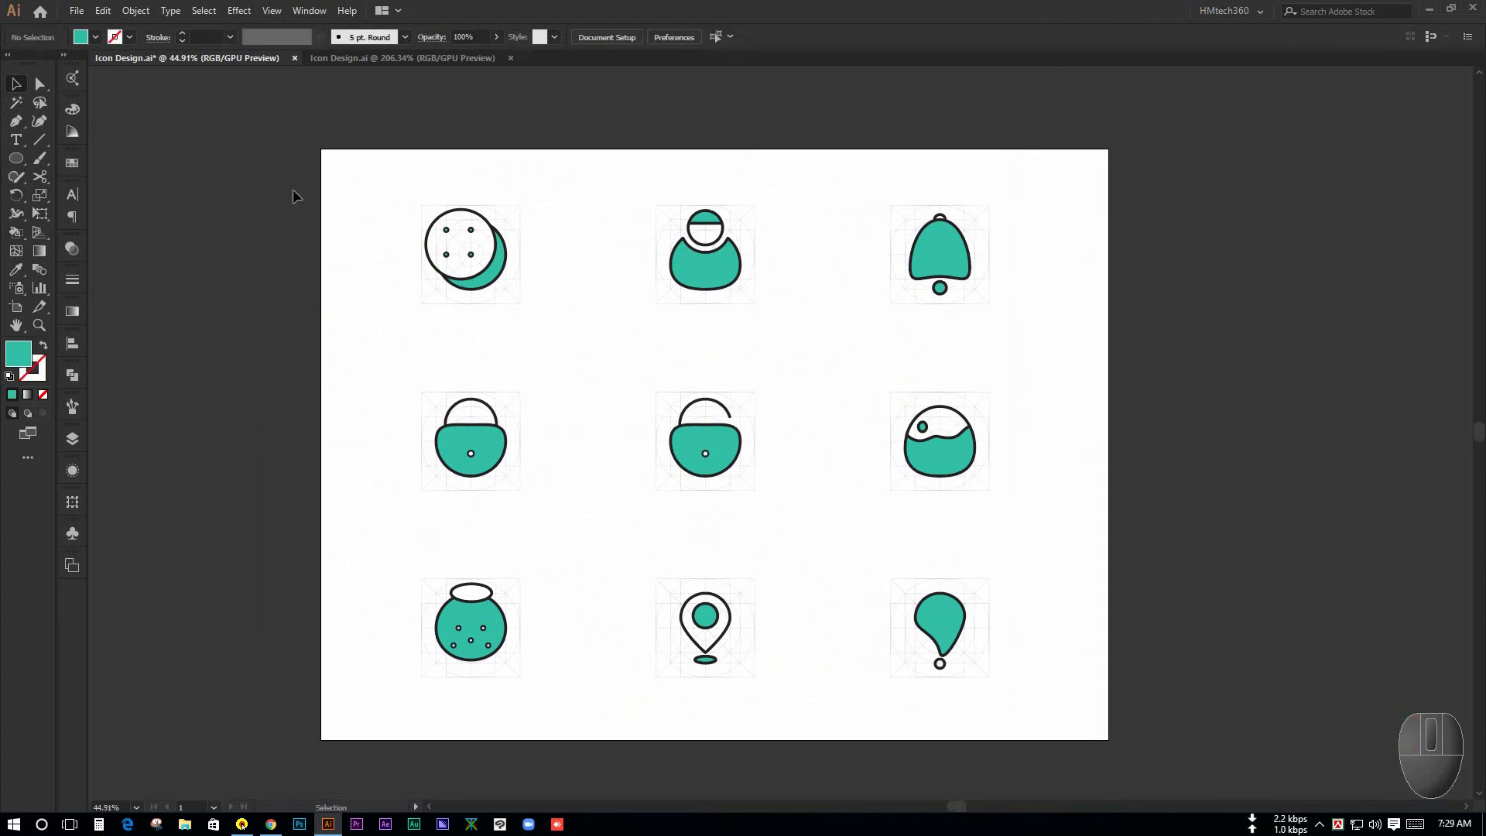
Select all nine icons and check their cap and corner styles in the stroke settings
{"action": "left_click_drag", "start_coordinate": [292, 182], "coordinate": [1061, 719]}
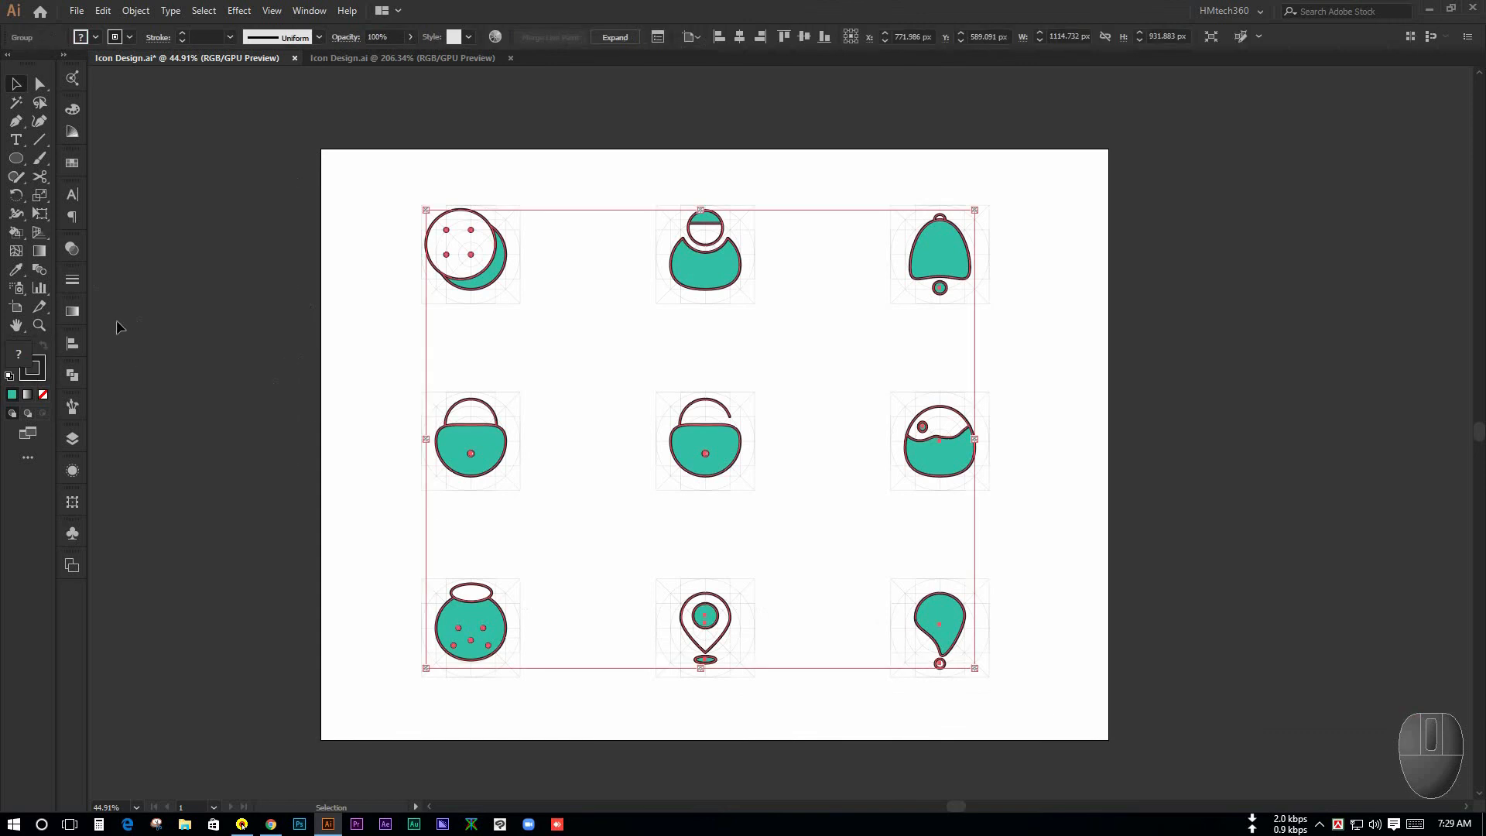
{"action": "left_click", "coordinate": [71, 280]}
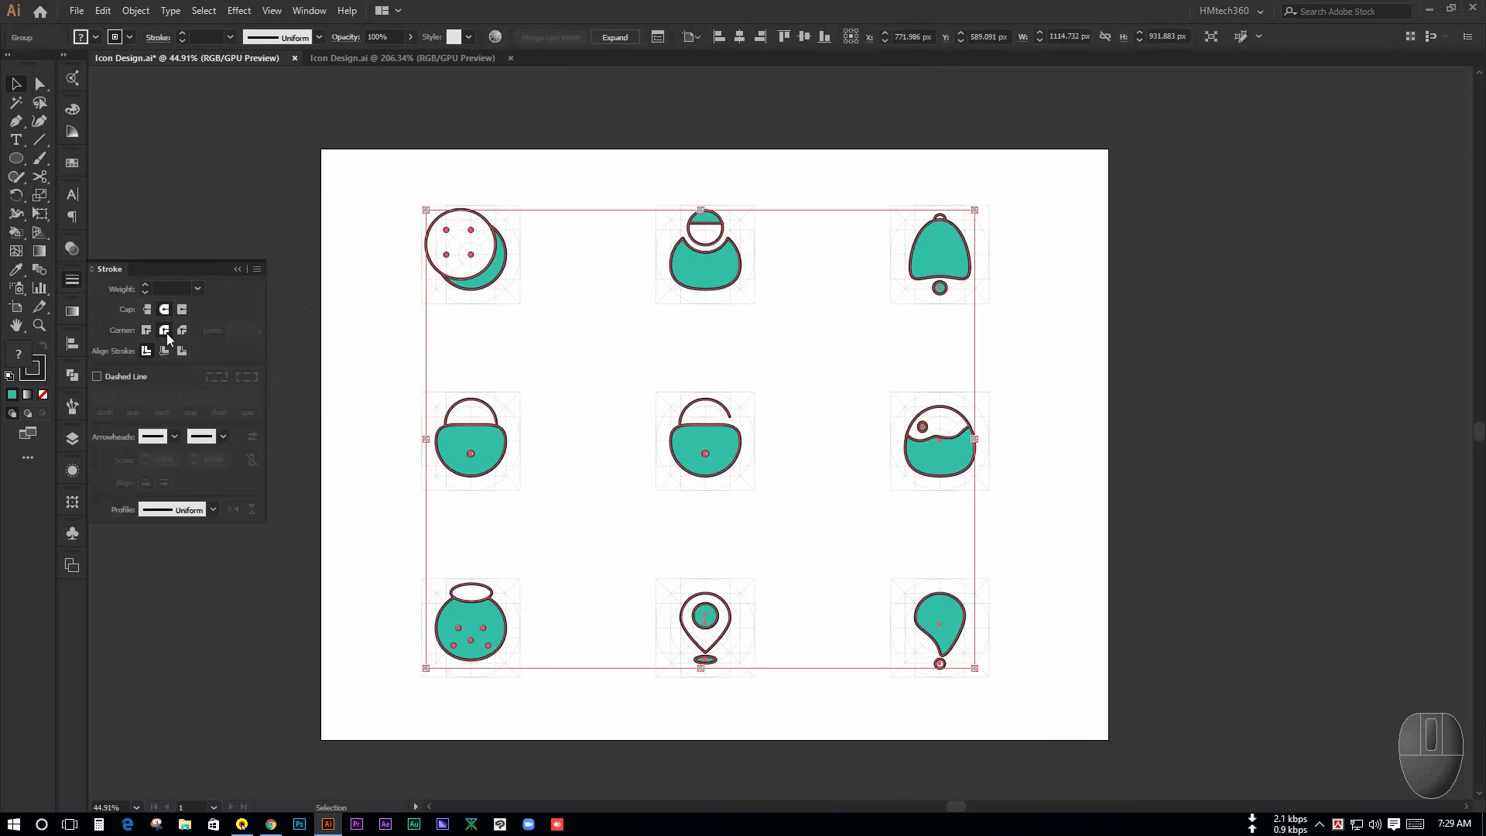
{"action": "left_click", "coordinate": [238, 268]}
{"action": "left_click", "coordinate": [520, 346]}
Select all nine icons and expand their Live Paint groups into regular paths
{"action": "key", "text": "ctrl+space"}
{"action": "mouse_move", "coordinate": [465, 309]}
{"action": "left_mouse_down"}
{"action": "mouse_move", "coordinate": [634, 377]}
{"action": "mouse_move", "coordinate": [650, 484]}
{"action": "mouse_move", "coordinate": [581, 371]}
{"action": "mouse_move", "coordinate": [599, 352]}
{"action": "mouse_move", "coordinate": [700, 385]}
{"action": "mouse_move", "coordinate": [699, 405]}
{"action": "mouse_move", "coordinate": [627, 345]}
{"action": "left_mouse_up"}
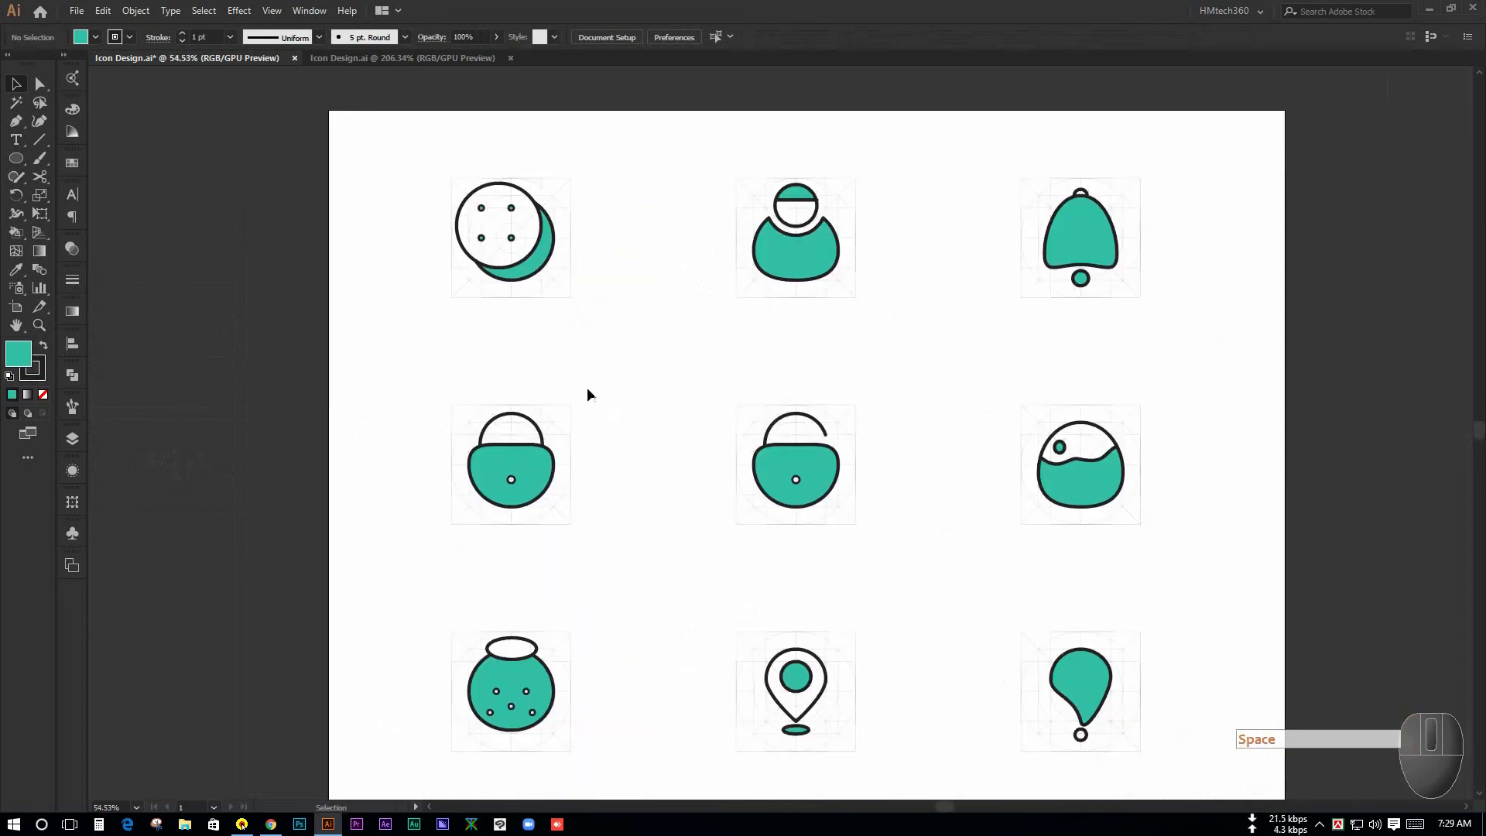
{"action": "key", "text": "ctrl+space"}
{"action": "left_click_drag", "start_coordinate": [587, 394], "coordinate": [370, 183]}
{"action": "key", "text": "space"}
{"action": "key", "text": "ctrl+space"}
{"action": "left_click_drag", "start_coordinate": [451, 225], "coordinate": [1032, 614]}
{"action": "key", "text": "ctrl+space"}
{"action": "left_click_drag", "start_coordinate": [1032, 614], "coordinate": [1000, 506]}
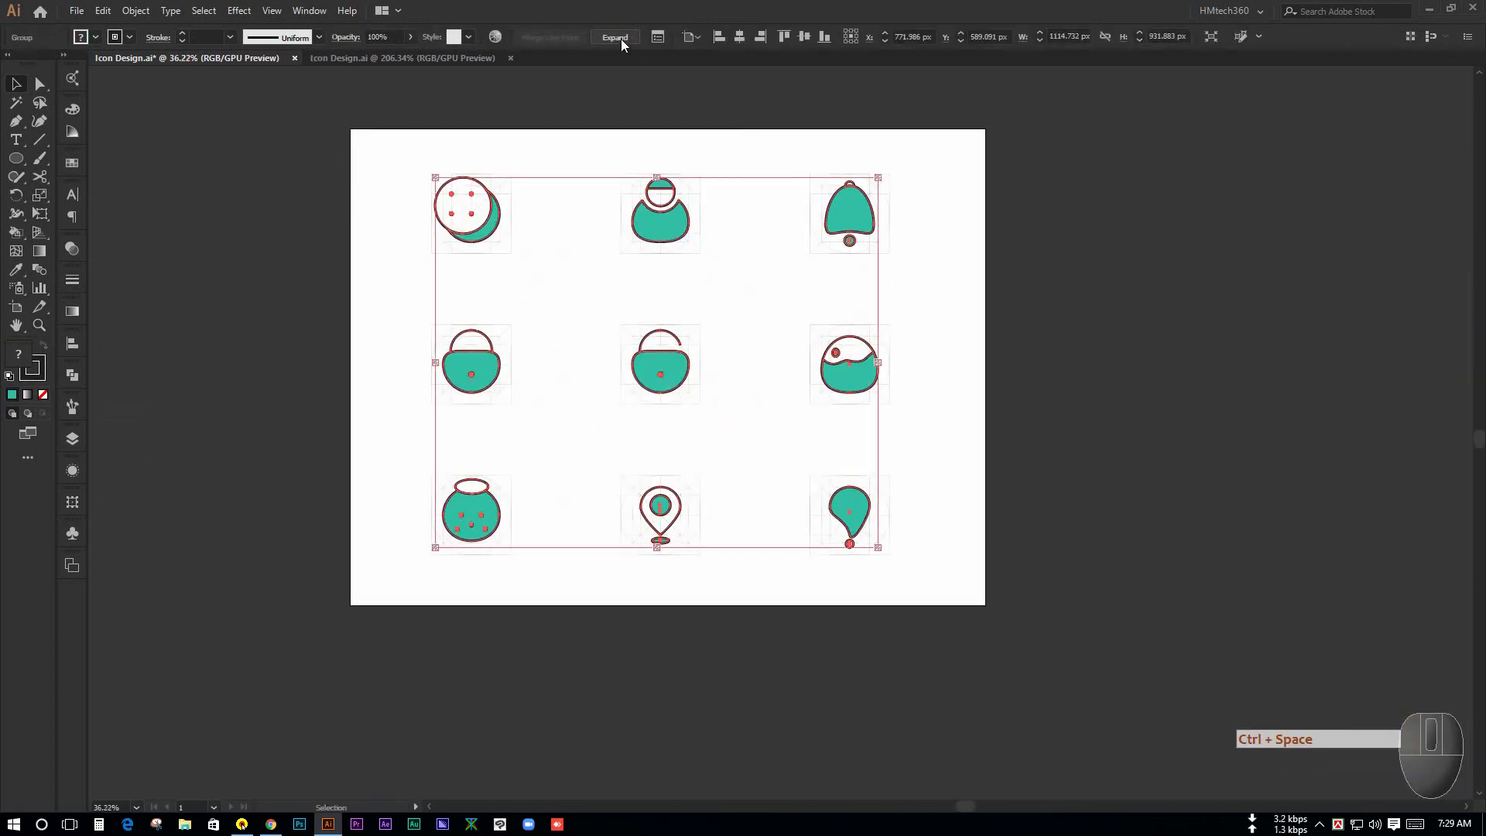
{"action": "left_click", "coordinate": [550, 233]}
Ungroup the expanded icons three times until a single outline ring in the four-dot circle icon can be selected
{"action": "key", "text": "ctrl+space"}
{"action": "left_click_drag", "start_coordinate": [550, 232], "coordinate": [758, 290]}
{"action": "key", "text": "space"}
{"action": "left_click", "coordinate": [630, 501]}
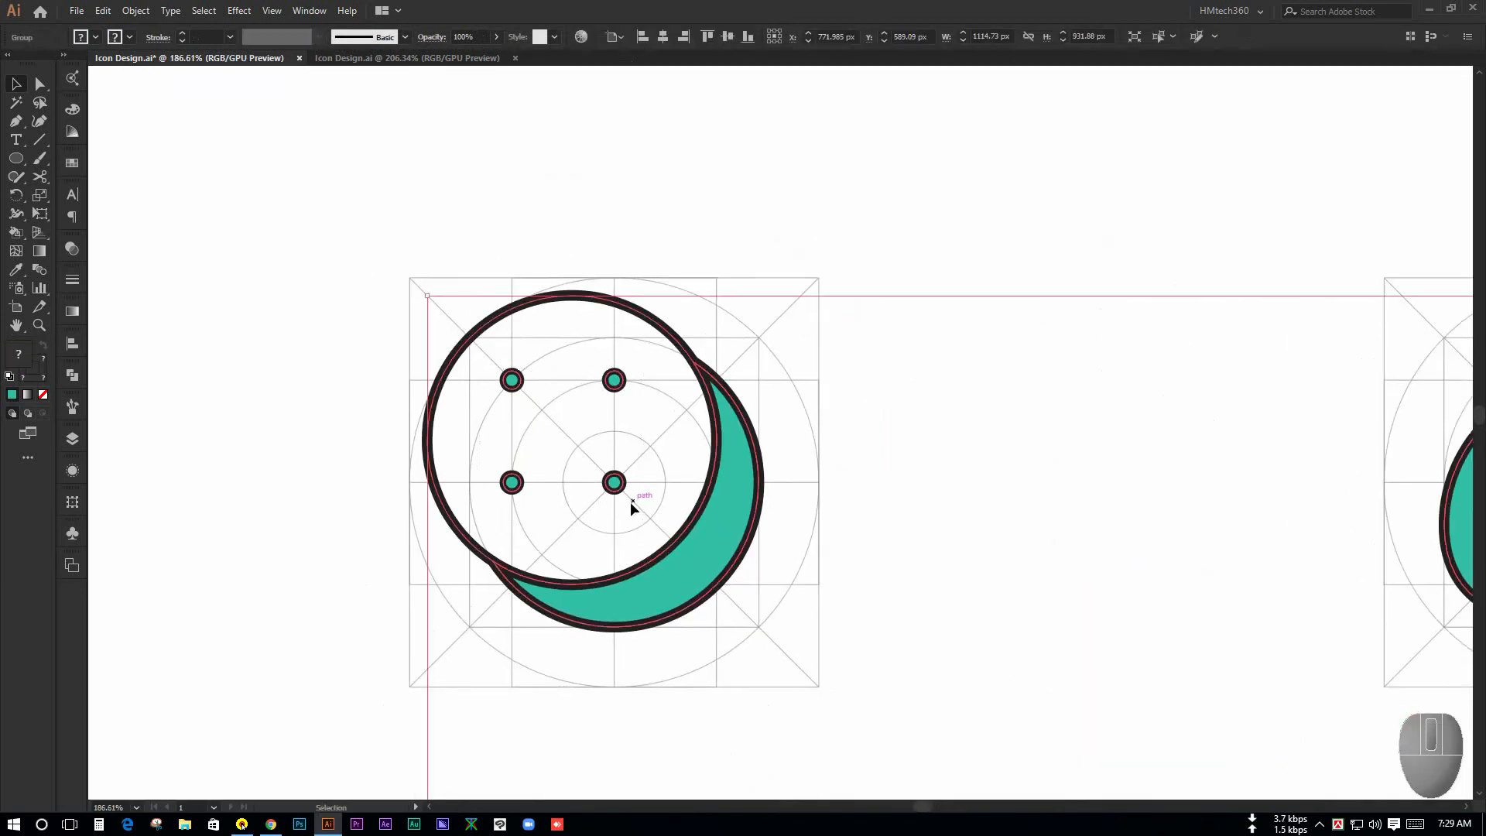
{"action": "right_click", "coordinate": [620, 381]}
{"action": "left_click", "coordinate": [670, 509]}
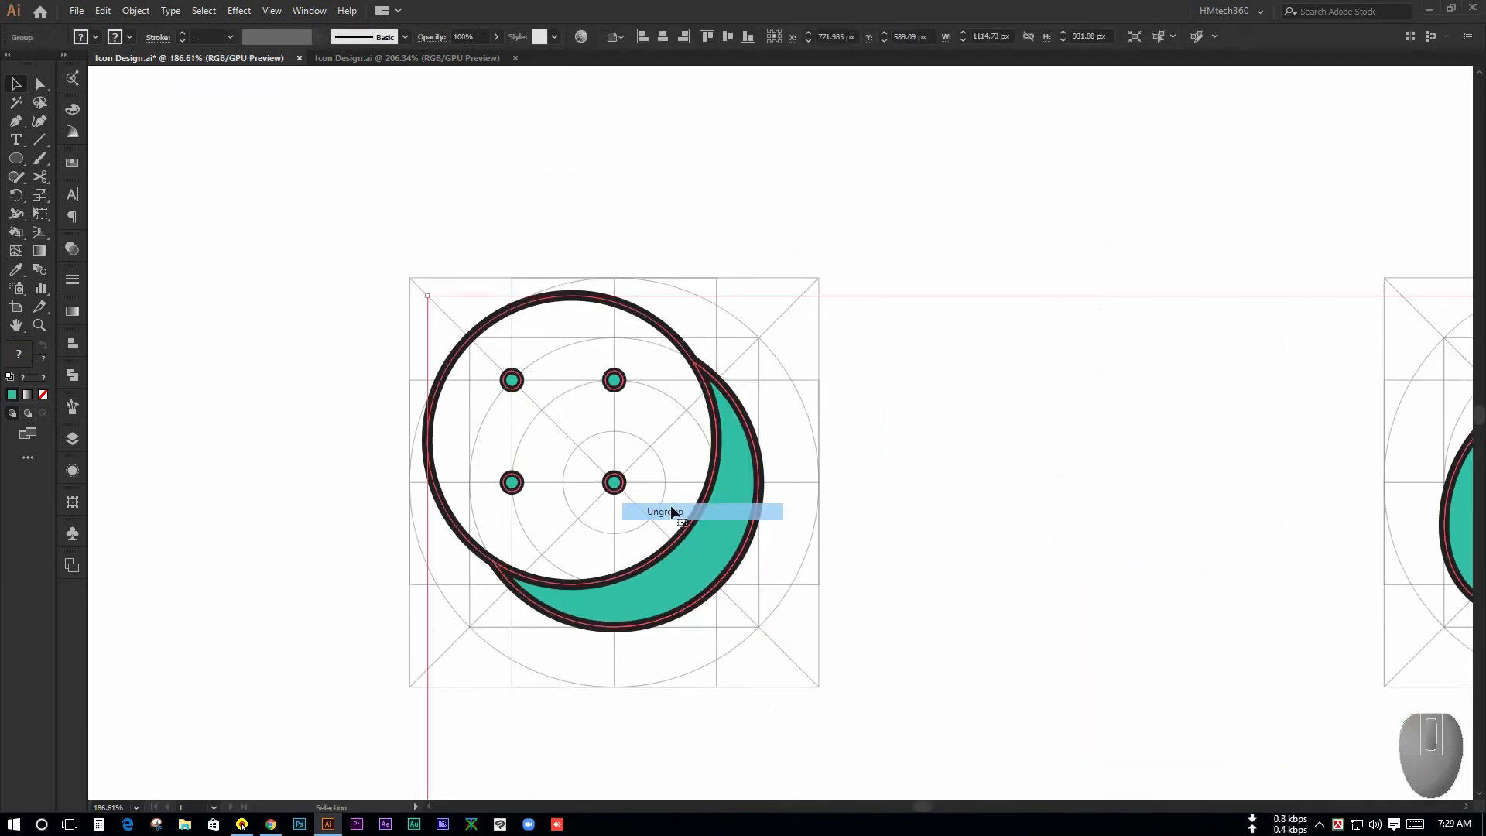
{"action": "left_click", "coordinate": [616, 381]}
{"action": "right_click", "coordinate": [618, 379]}
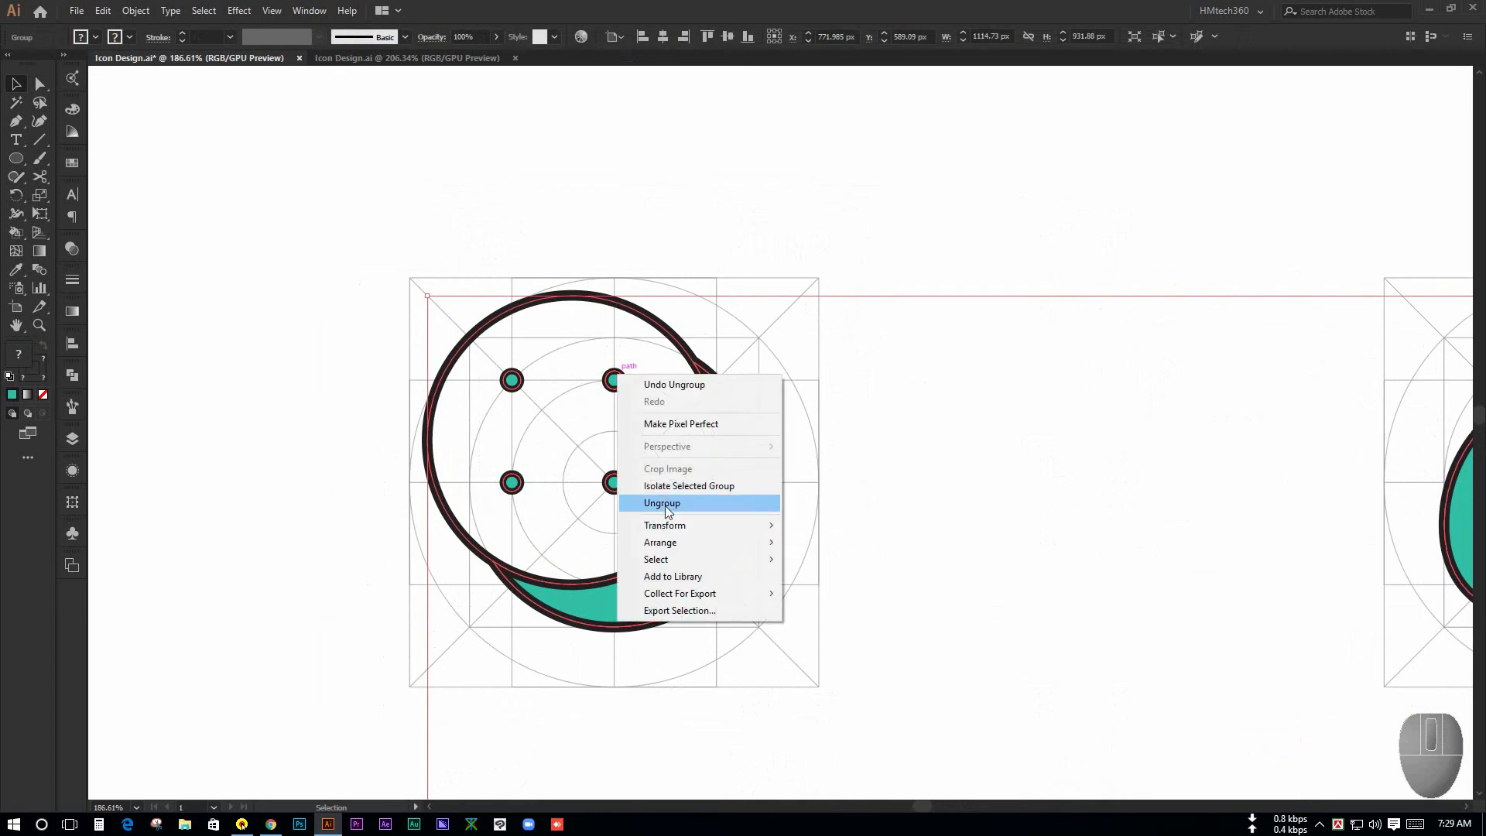
{"action": "left_click", "coordinate": [670, 503]}
{"action": "left_click", "coordinate": [962, 451]}
{"action": "left_click", "coordinate": [621, 382]}
{"action": "right_click", "coordinate": [620, 380]}
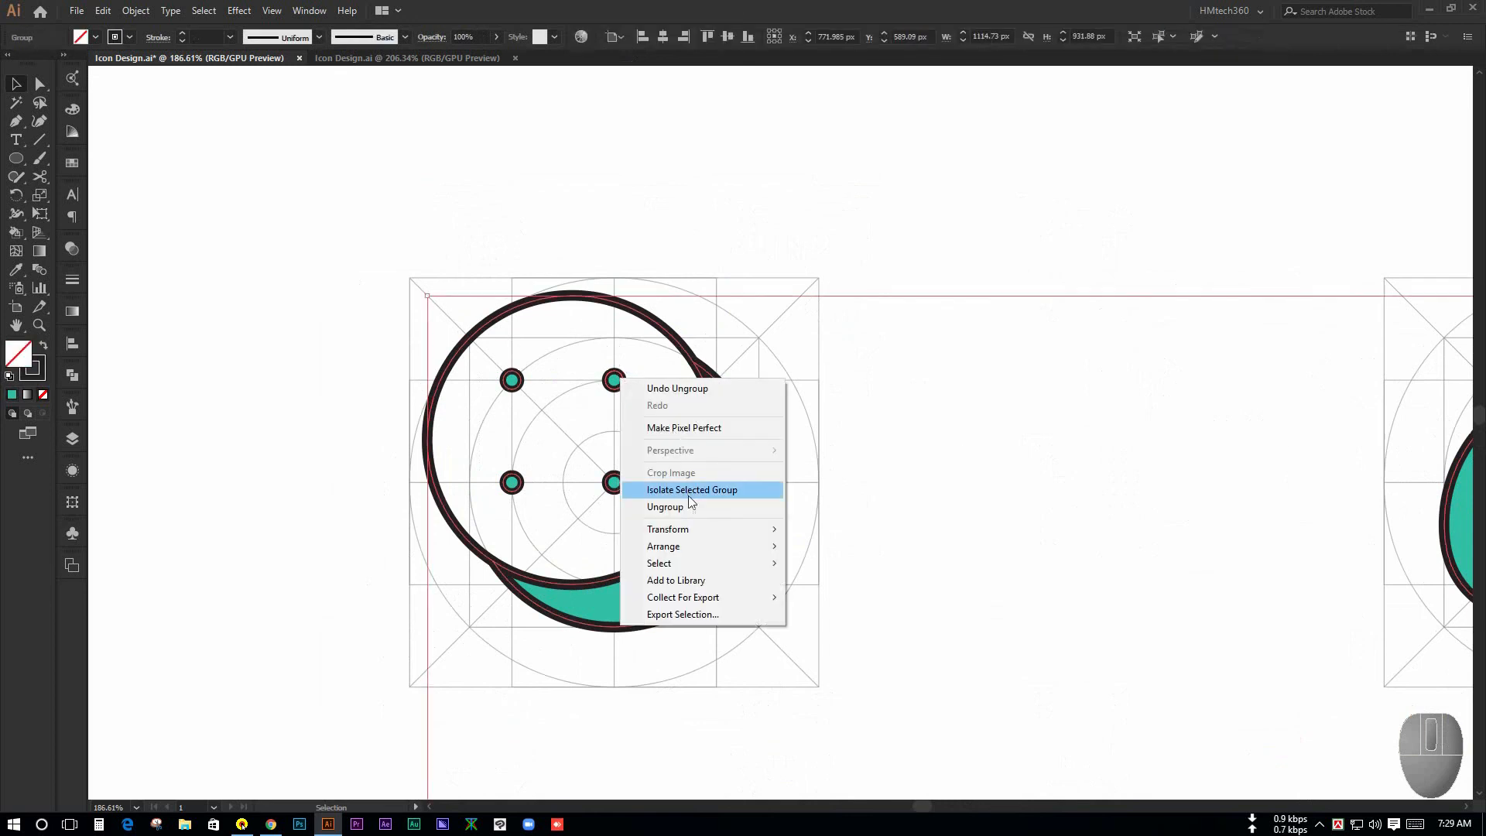
{"action": "left_click", "coordinate": [687, 500]}
{"action": "left_click", "coordinate": [839, 486]}
{"action": "left_click", "coordinate": [618, 383]}
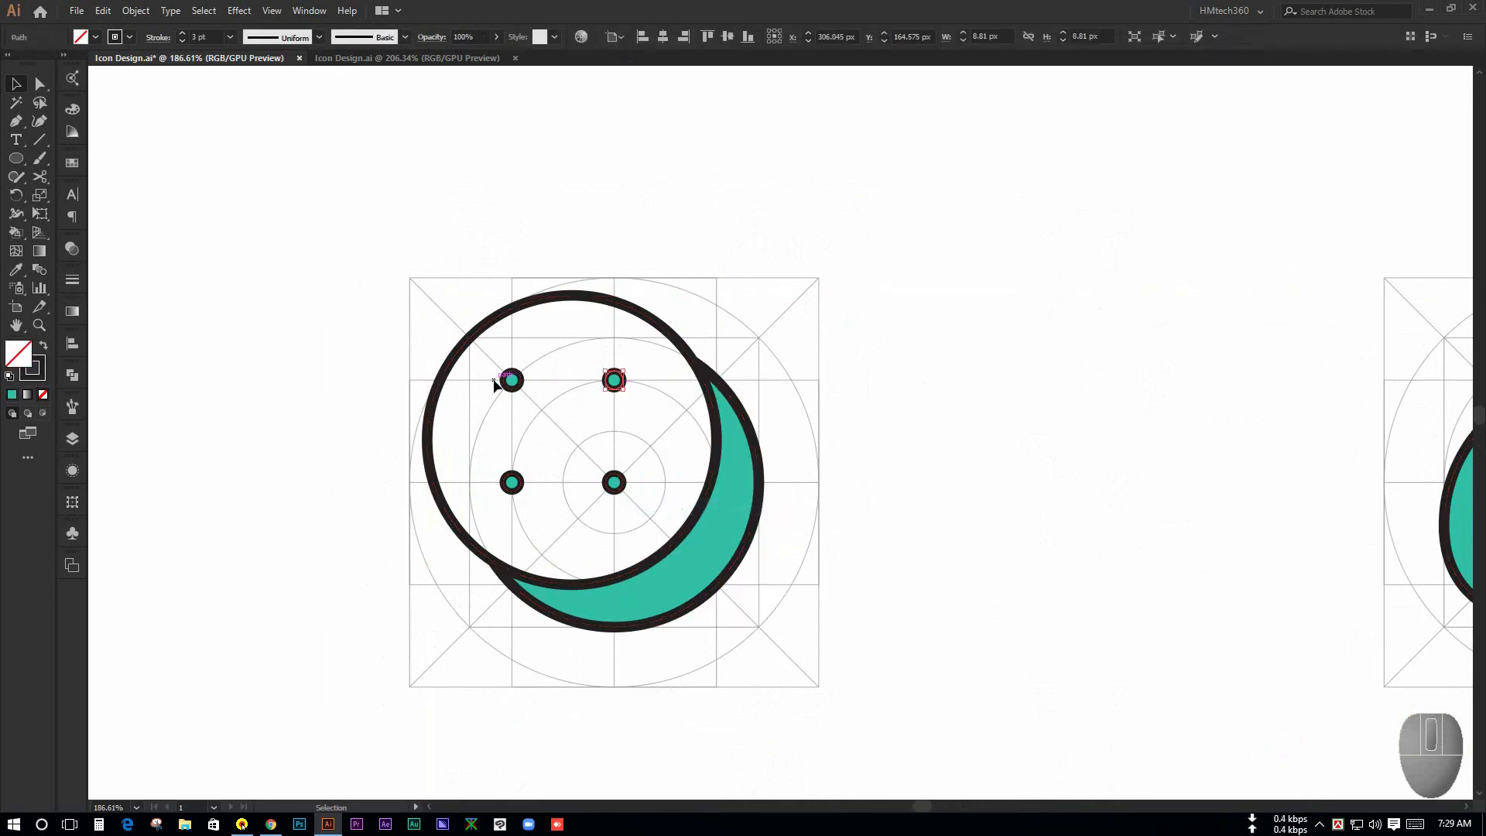
Ungroup the expanded fill shapes and select the lower-left dot of the four-dot circle icon on its own
{"action": "left_click_drag", "start_coordinate": [630, 491], "coordinate": [633, 495]}
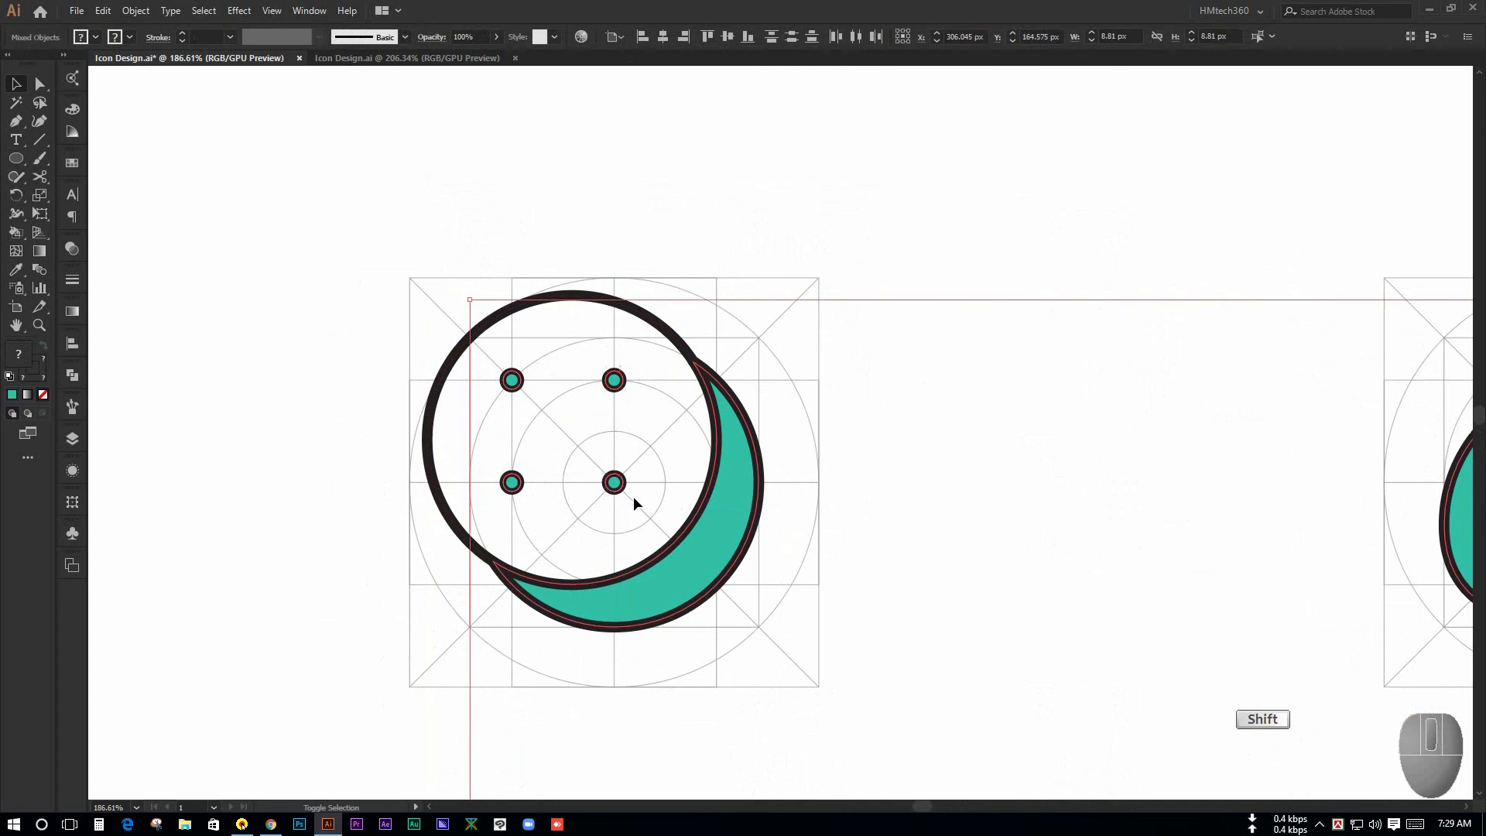
{"action": "left_click", "coordinate": [588, 469]}
{"action": "left_click", "coordinate": [513, 484]}
{"action": "right_click", "coordinate": [517, 485]}
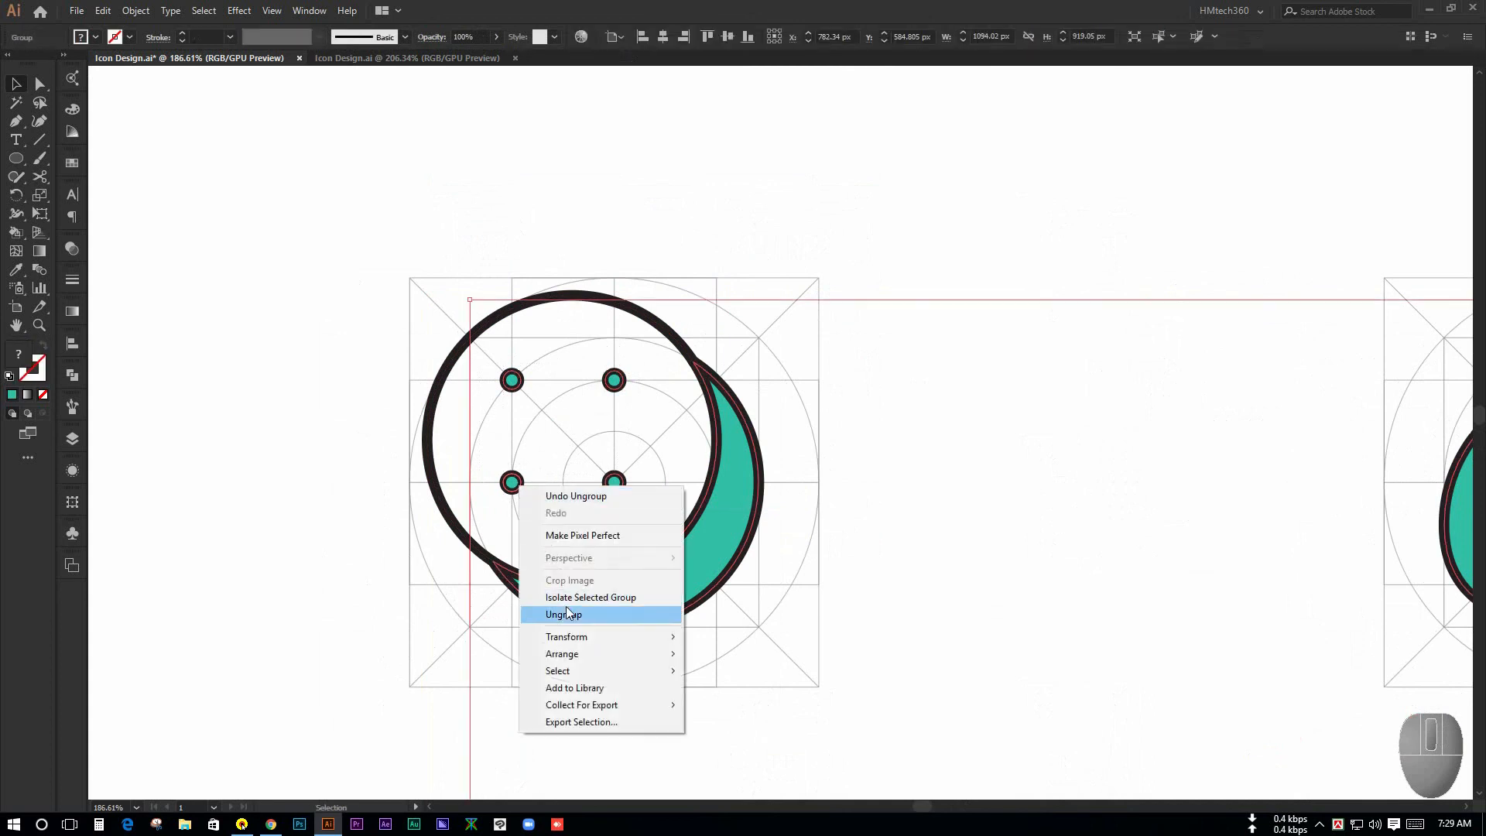
{"action": "left_click", "coordinate": [550, 612]}
{"action": "left_click", "coordinate": [845, 578]}
{"action": "left_click", "coordinate": [511, 485]}
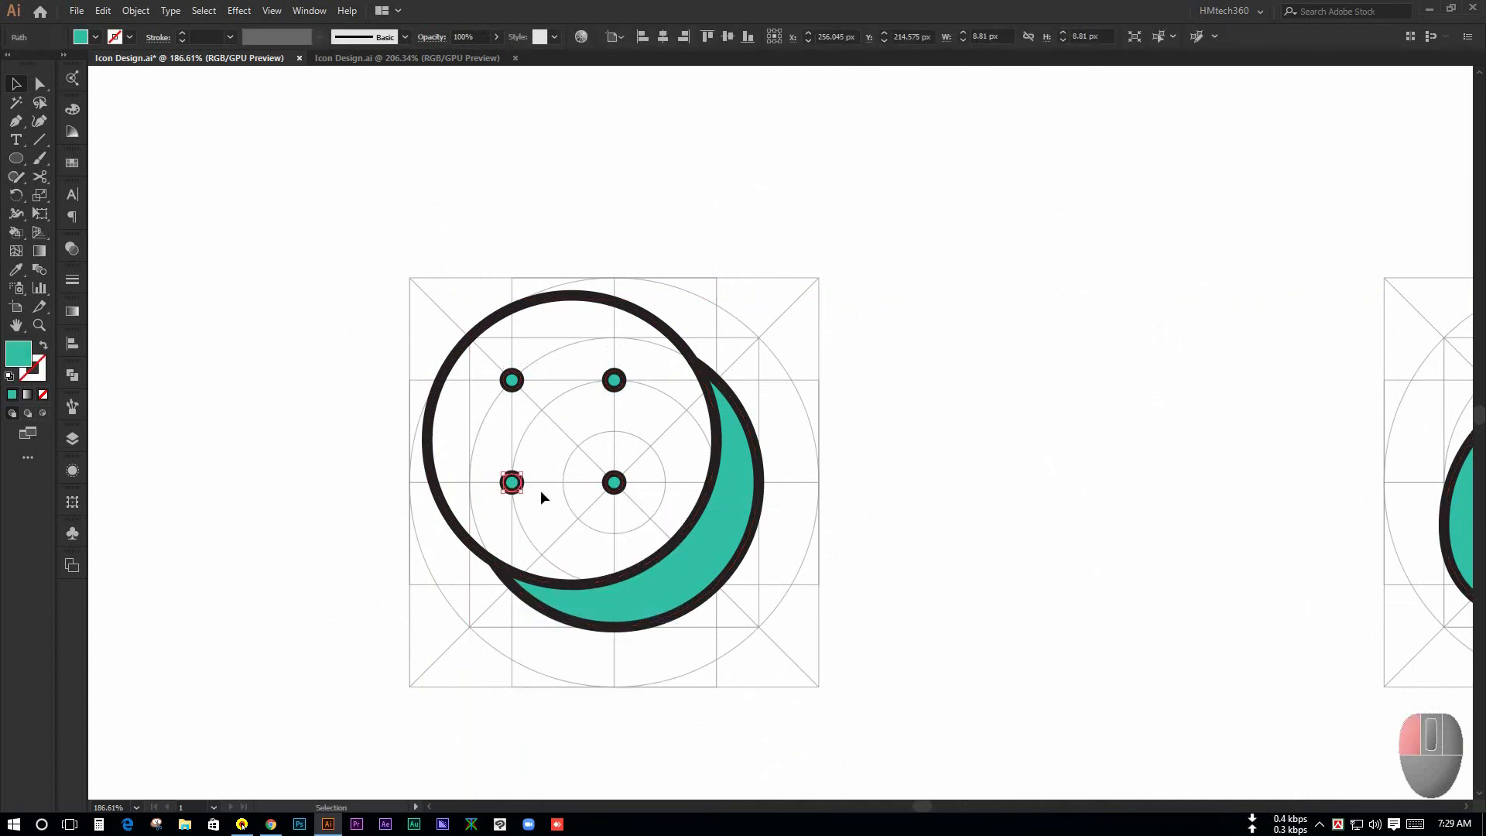
Remove the teal fill from the four small dots in the circle icon
{"action": "left_click", "coordinate": [541, 492]}
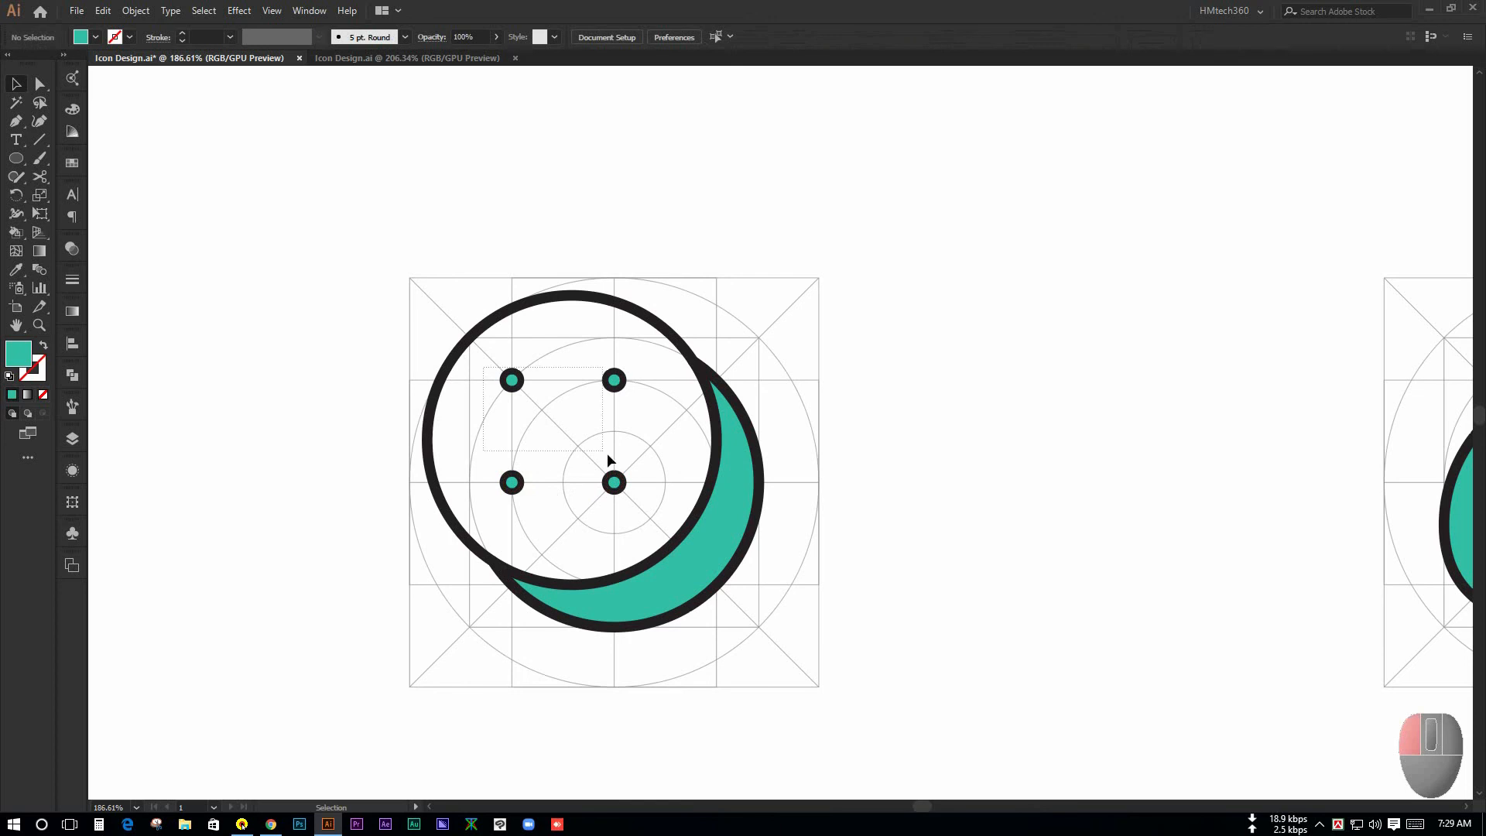
{"action": "left_click_drag", "start_coordinate": [607, 460], "coordinate": [639, 500]}
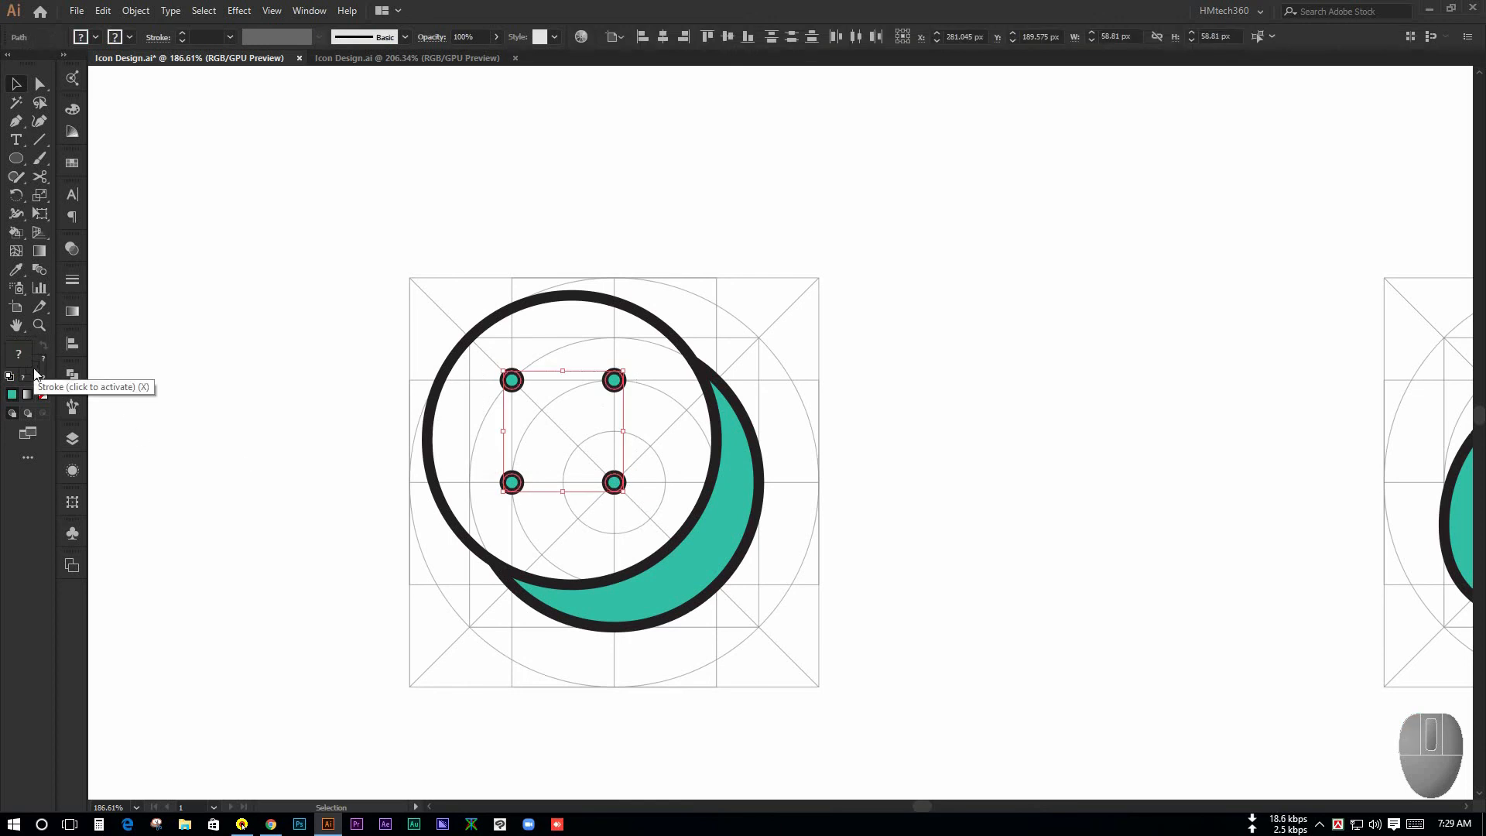
{"action": "left_click", "coordinate": [42, 393]}
{"action": "left_click", "coordinate": [262, 411]}
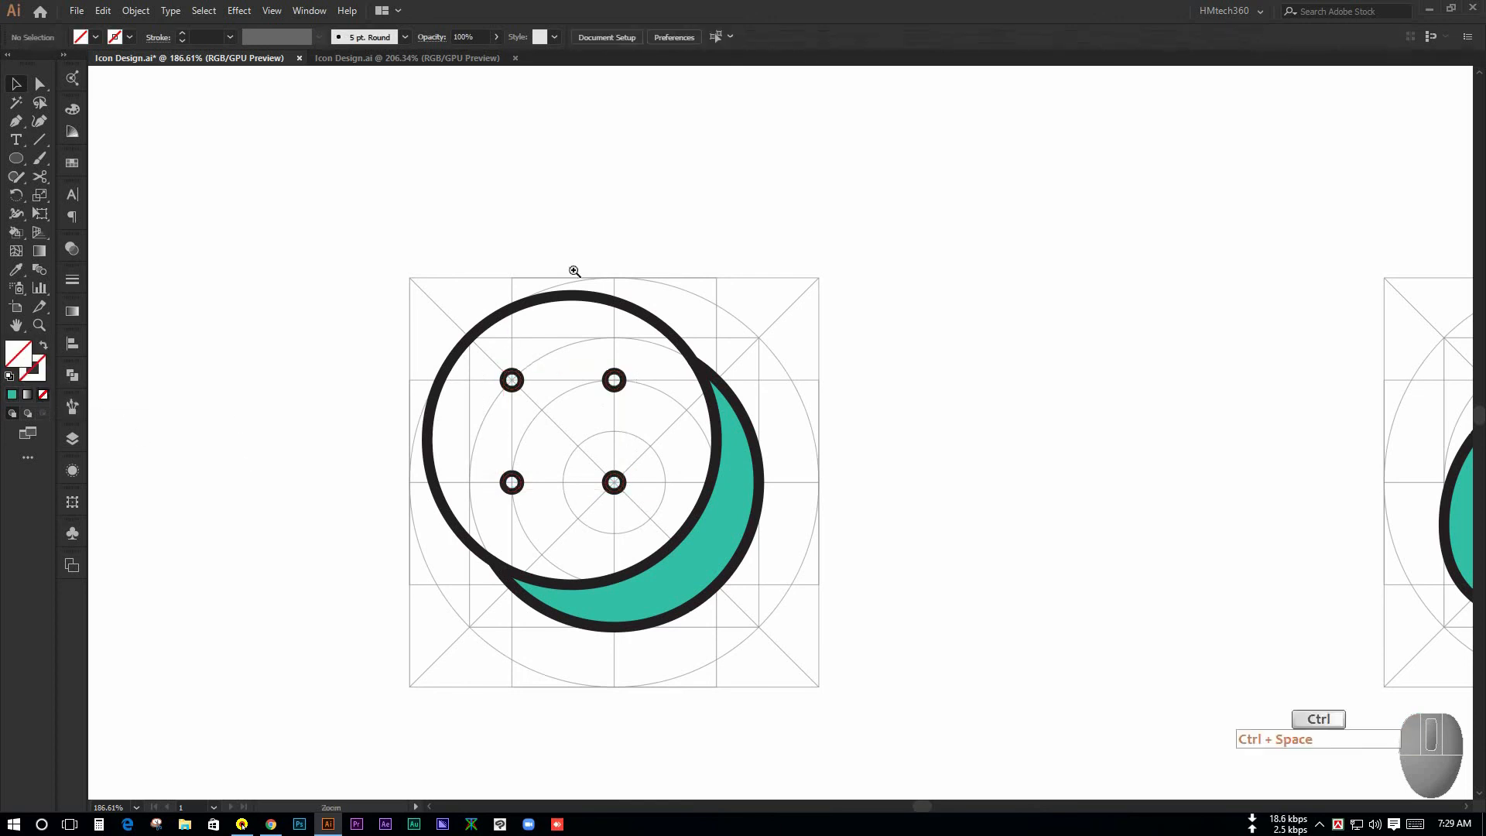
Remove the teal fill from the small circle beneath the bell icon
{"action": "left_click_drag", "start_coordinate": [574, 275], "coordinate": [348, 232]}
{"action": "left_click_drag", "start_coordinate": [828, 358], "coordinate": [622, 357]}
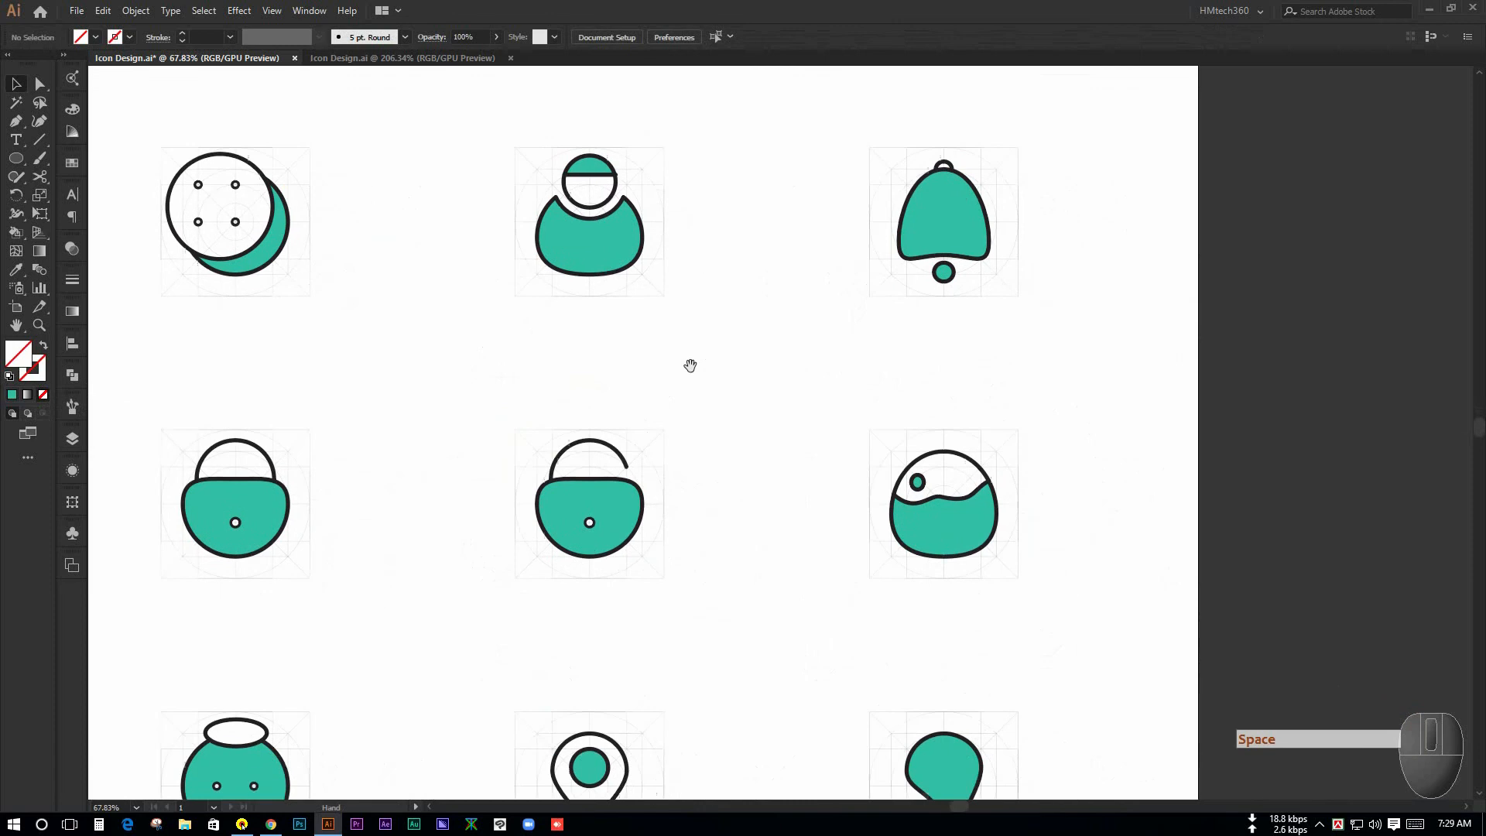
{"action": "left_click_drag", "start_coordinate": [915, 451], "coordinate": [1009, 427]}
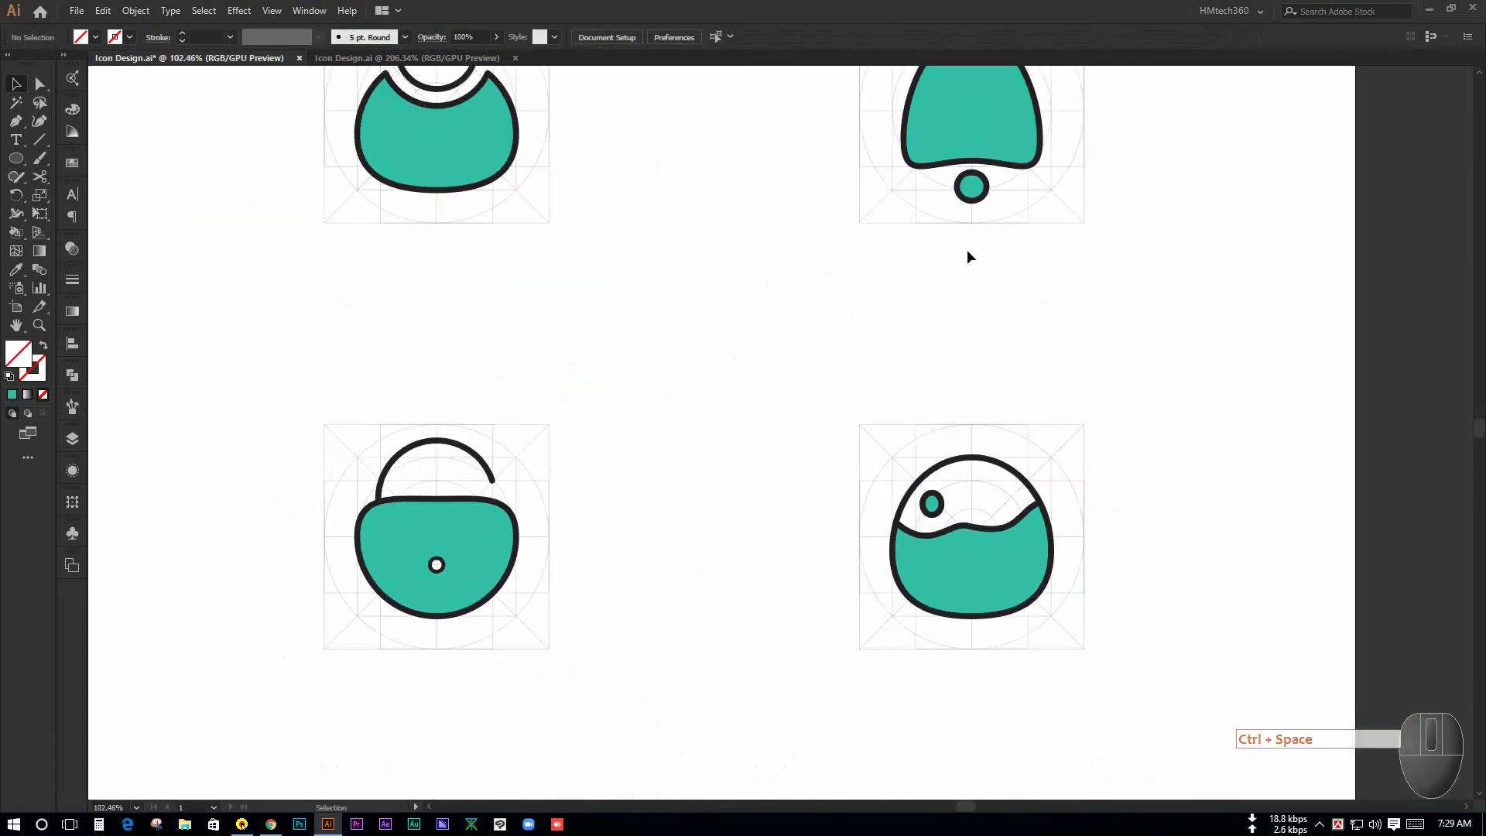
{"action": "left_click_drag", "start_coordinate": [968, 256], "coordinate": [975, 325]}
{"action": "left_click", "coordinate": [978, 311]}
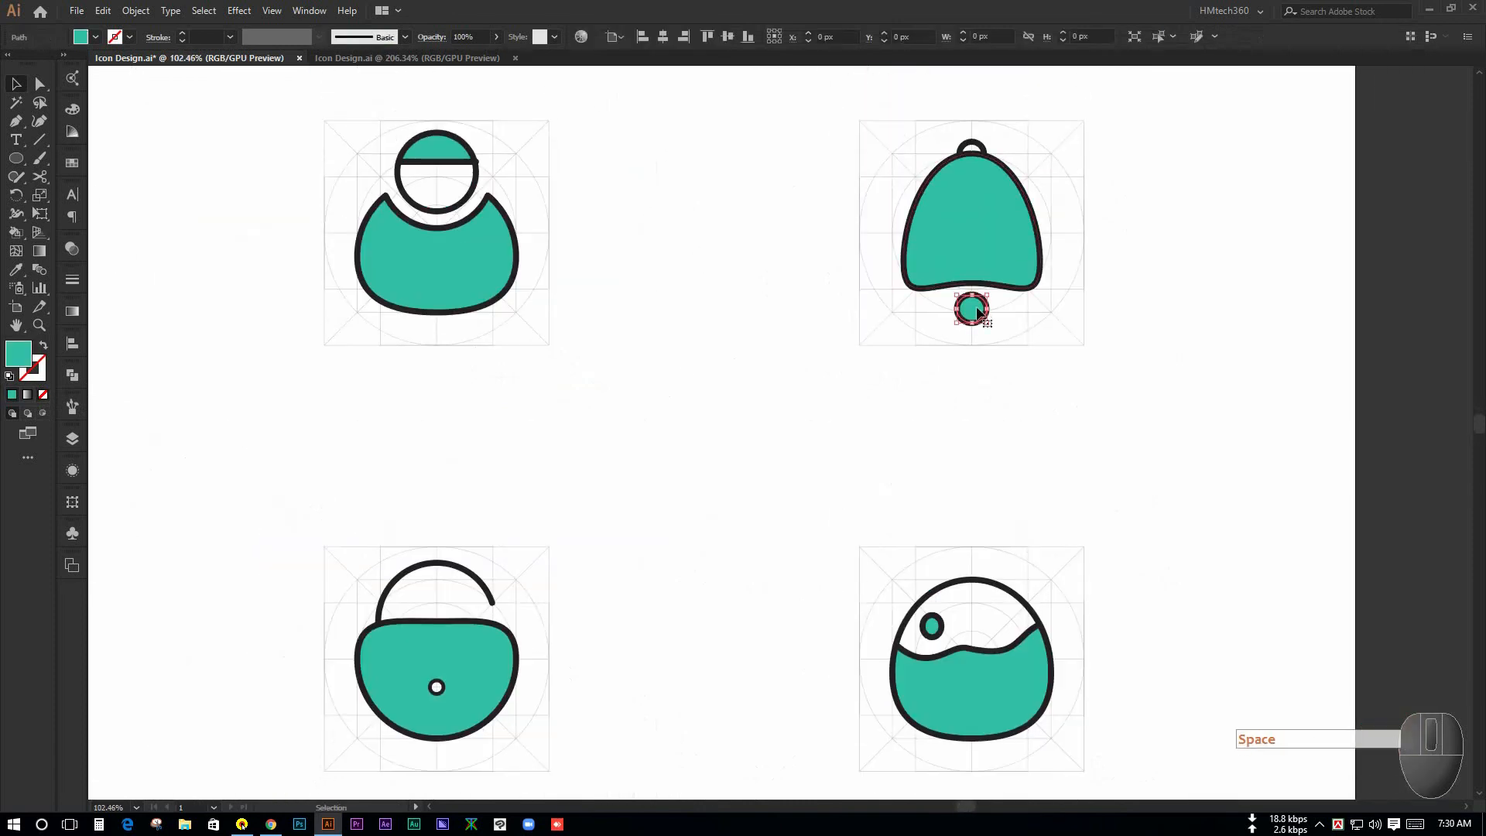
{"action": "left_click", "coordinate": [43, 394]}
{"action": "left_click", "coordinate": [653, 391]}
Remove the teal fill from the small oval in the wavy-line icon
{"action": "left_click_drag", "start_coordinate": [783, 405], "coordinate": [834, 295]}
{"action": "left_click_drag", "start_coordinate": [852, 587], "coordinate": [813, 355]}
{"action": "left_click_drag", "start_coordinate": [1037, 348], "coordinate": [1155, 442]}
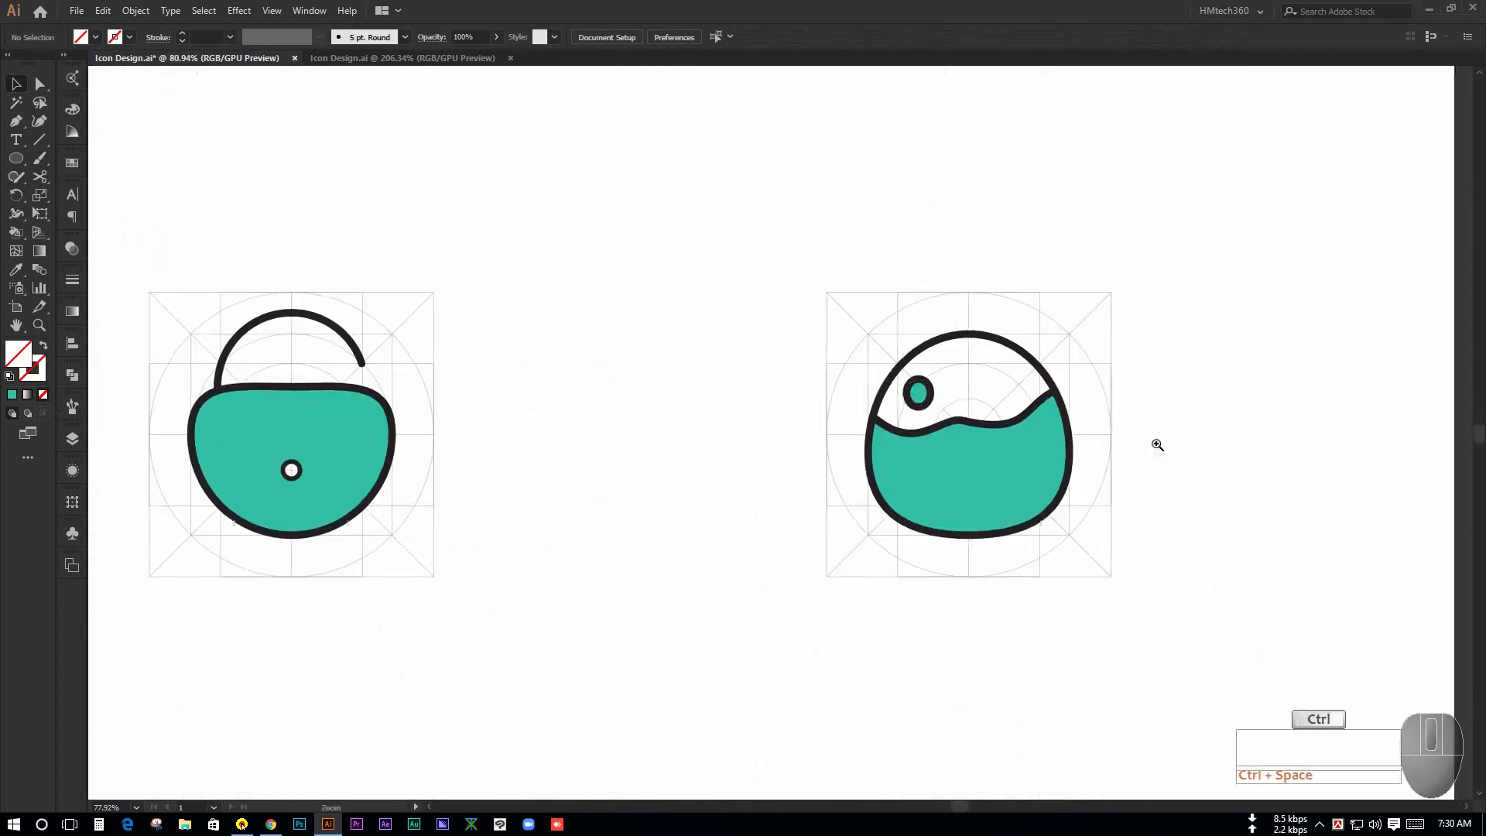
{"action": "left_click", "coordinate": [921, 402]}
{"action": "left_click", "coordinate": [43, 394]}
{"action": "left_click", "coordinate": [716, 498]}
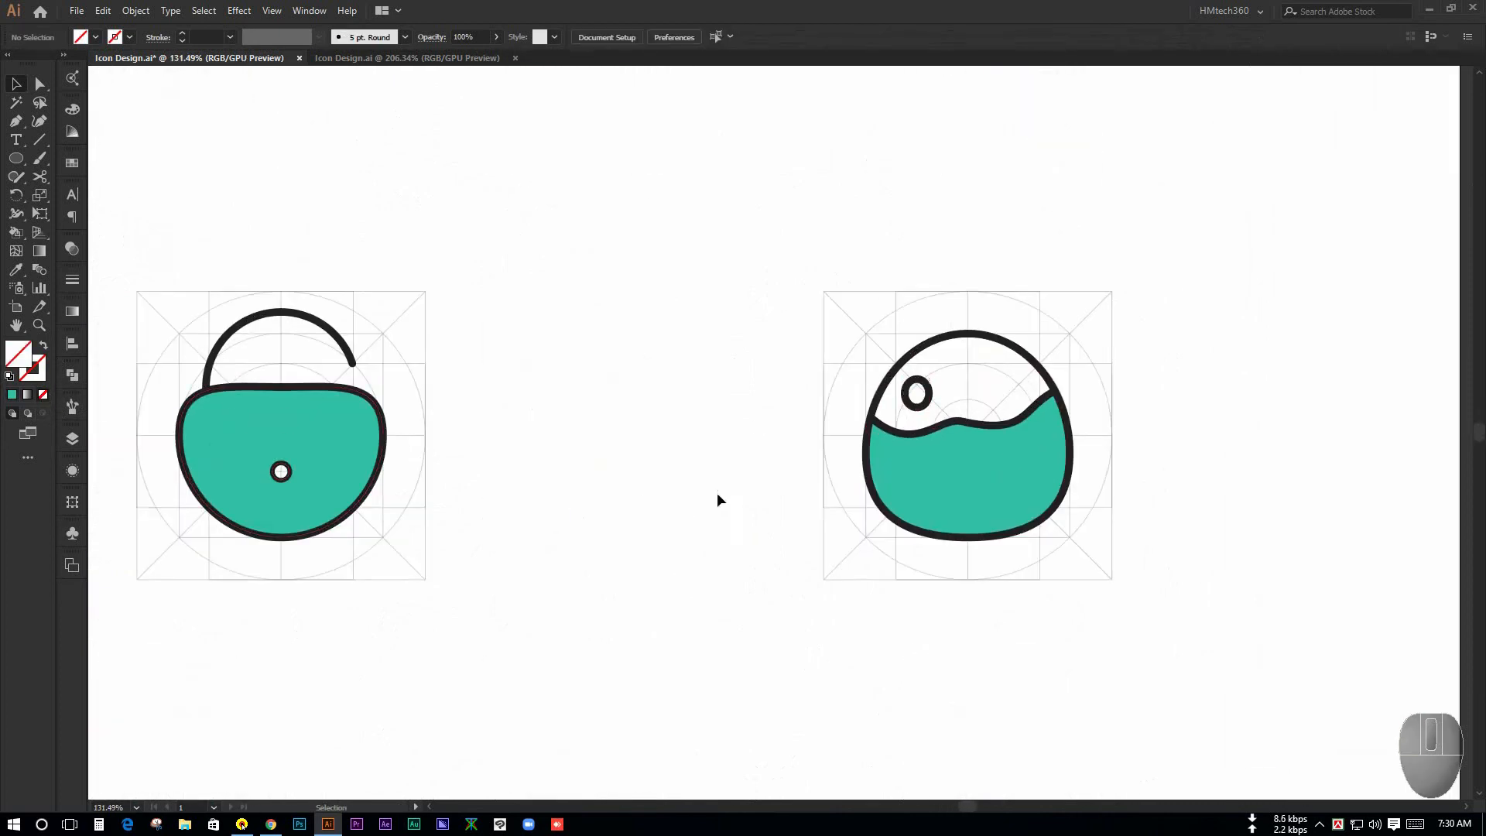
Remove the teal fill from the flat ellipse beneath the location pin
{"action": "left_click_drag", "start_coordinate": [716, 498], "coordinate": [697, 570]}
{"action": "left_click", "coordinate": [657, 554]}
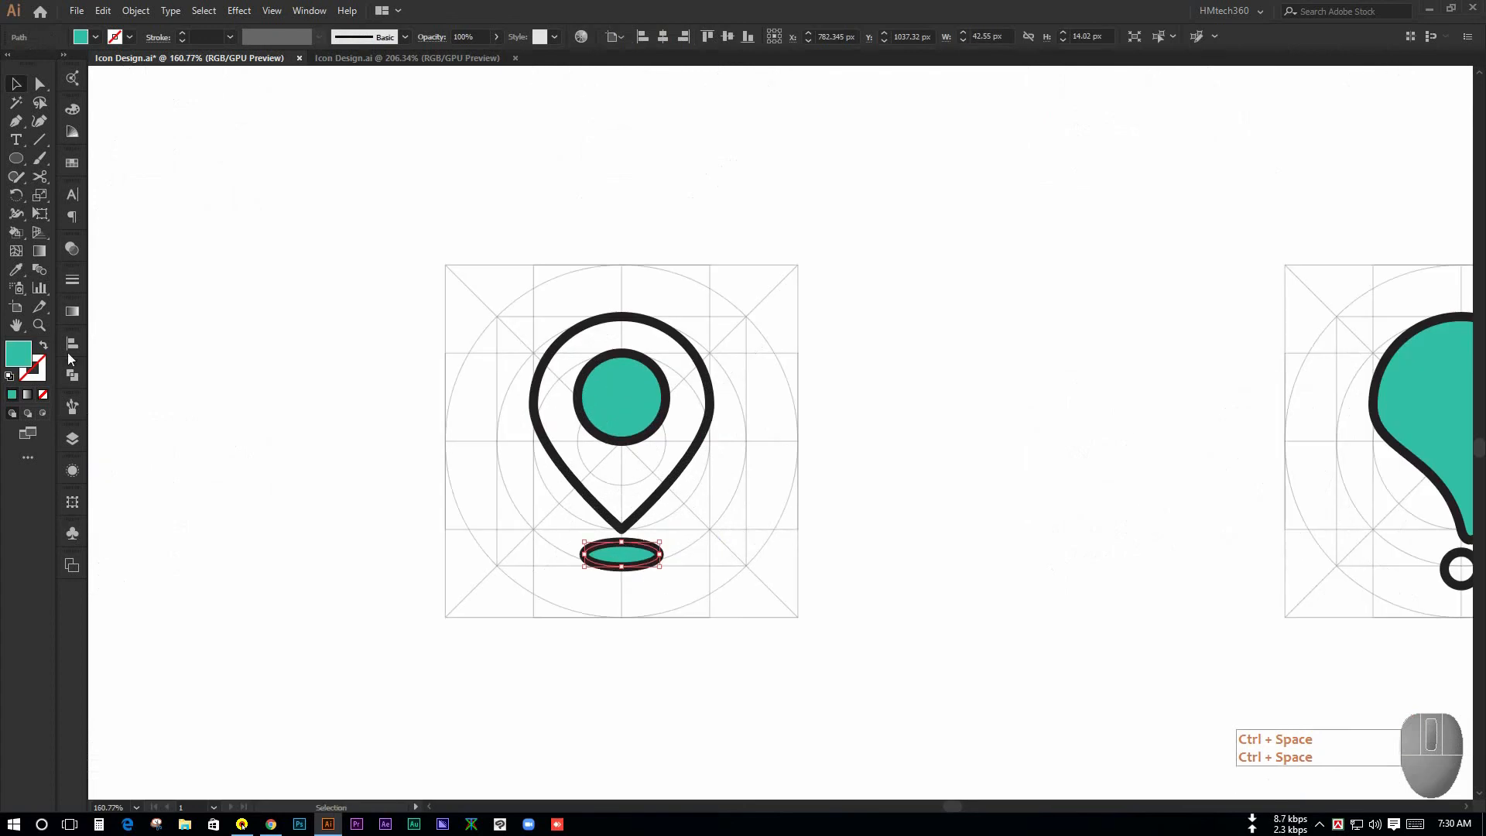
{"action": "left_click", "coordinate": [43, 395]}
{"action": "left_click", "coordinate": [663, 572]}
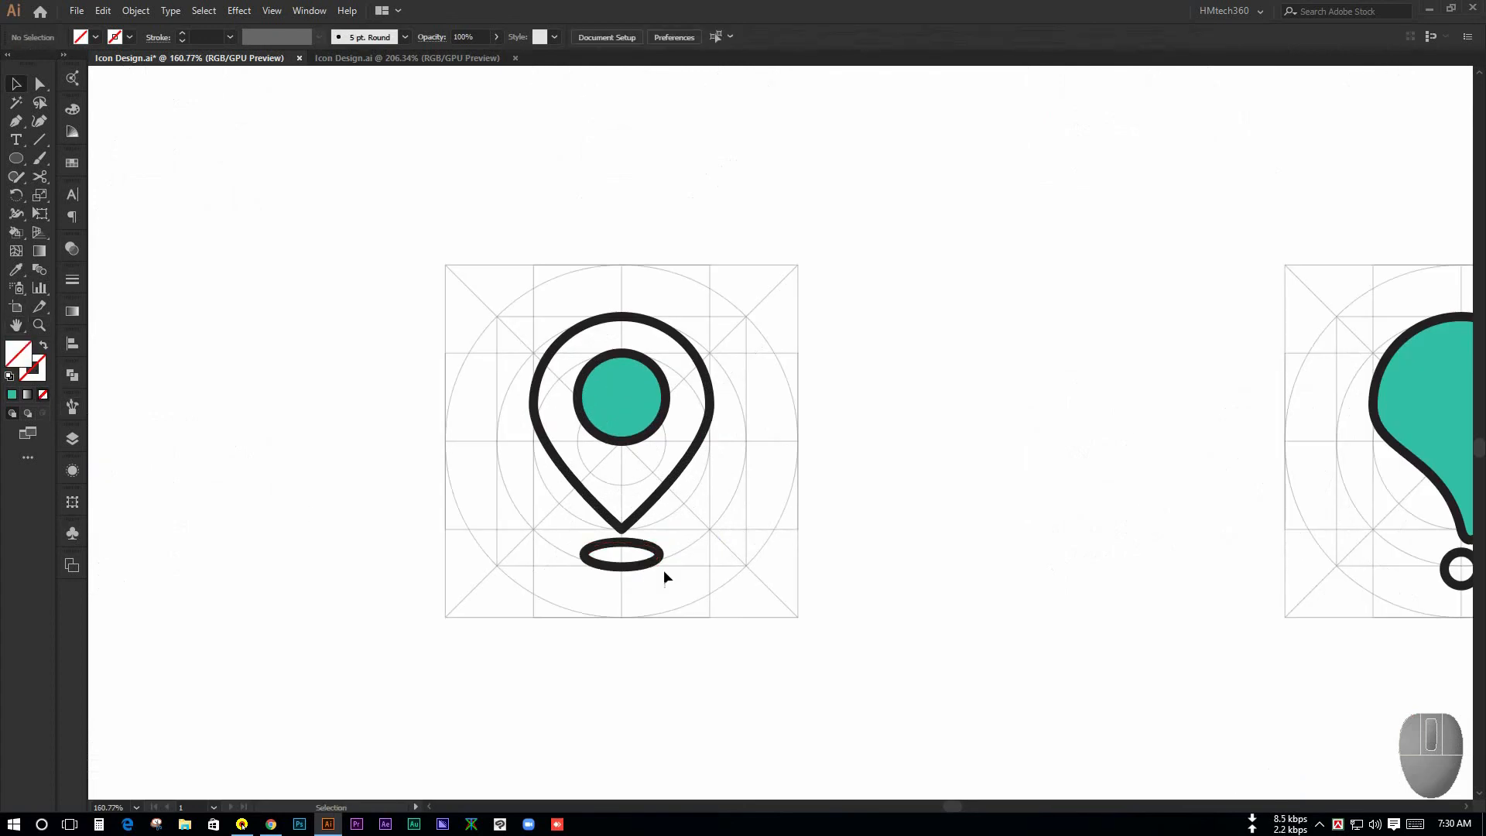
{"action": "left_click_drag", "start_coordinate": [663, 573], "coordinate": [581, 500]}
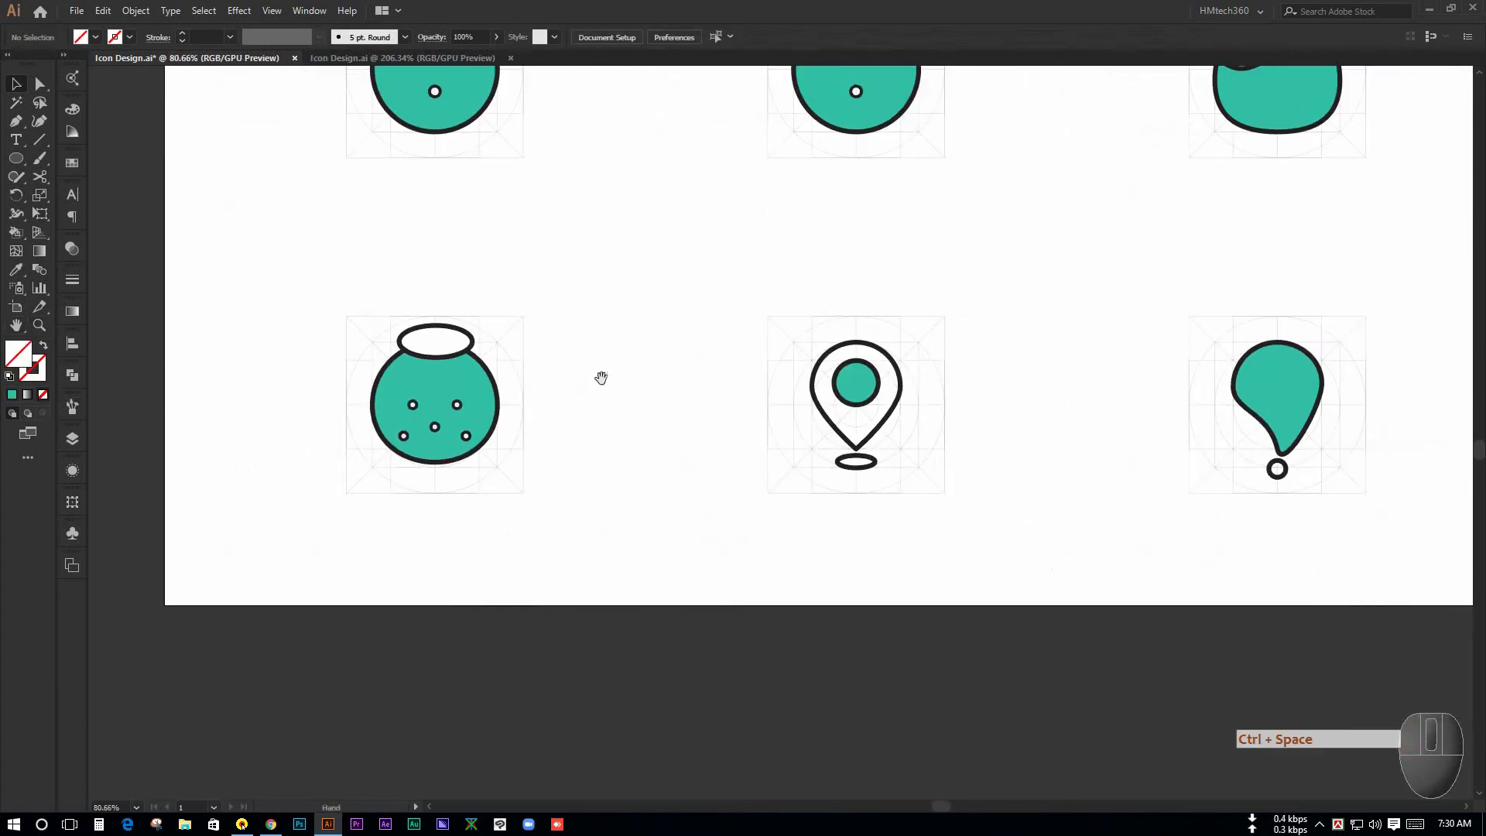
{"action": "left_click_drag", "start_coordinate": [601, 375], "coordinate": [519, 441]}
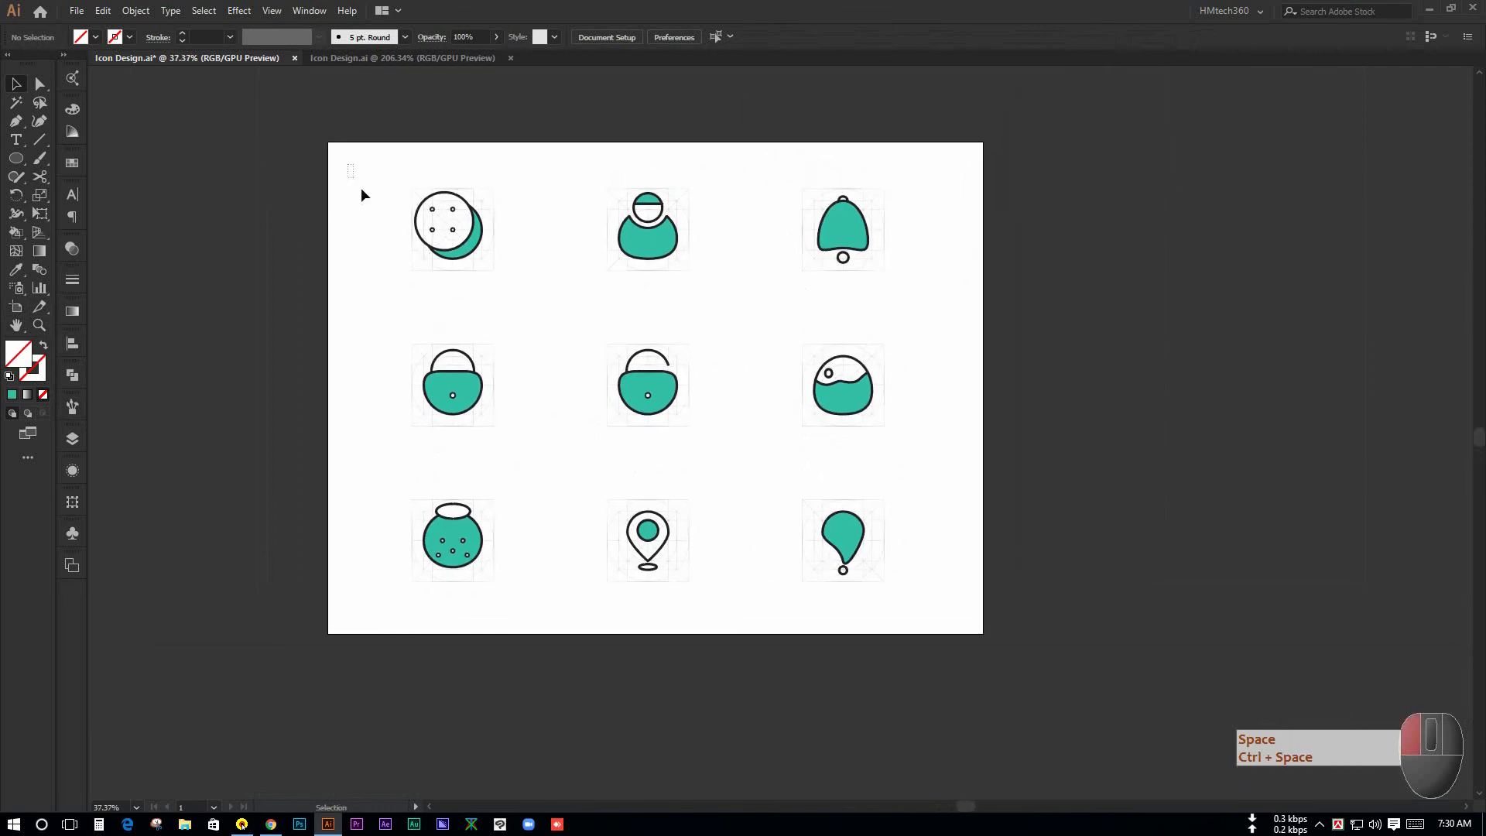
{"action": "left_click_drag", "start_coordinate": [361, 195], "coordinate": [978, 642]}
{"action": "left_click", "coordinate": [978, 642]}
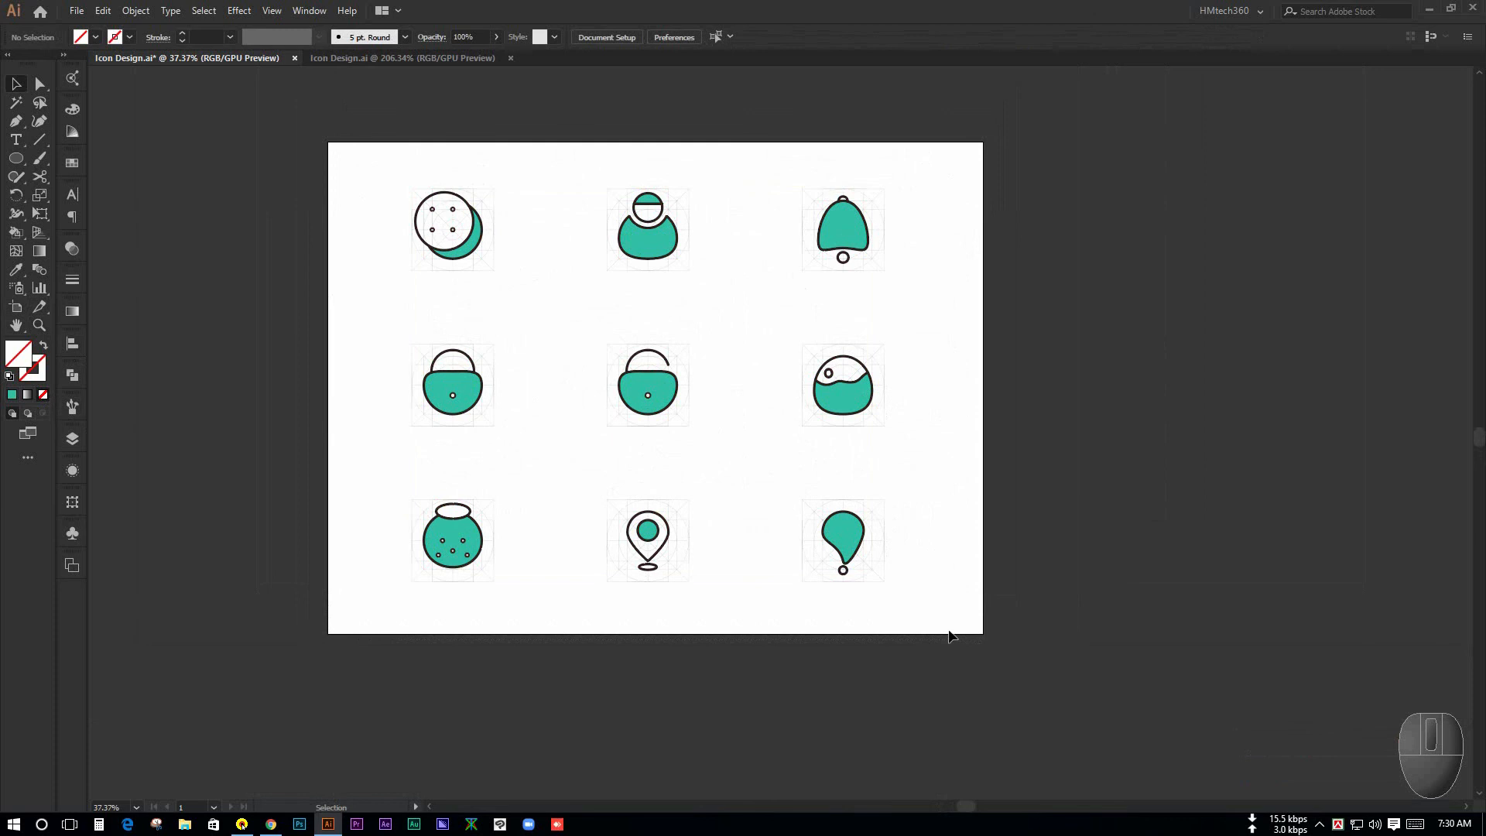
{"action": "left_click_drag", "start_coordinate": [925, 607], "coordinate": [940, 622]}
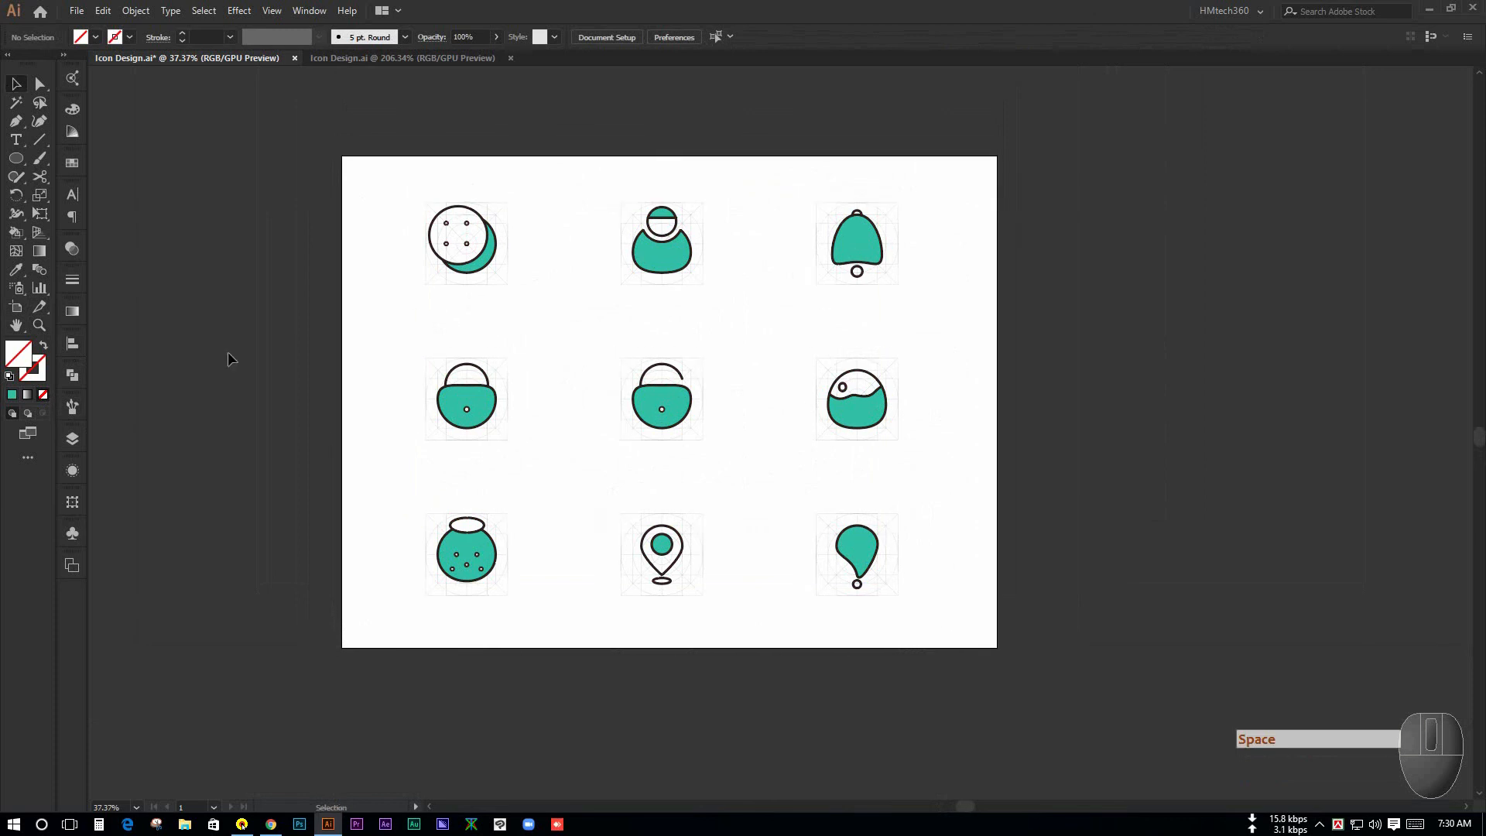
{"action": "left_click", "coordinate": [534, 504], "text": "ctrl"}
{"action": "left_click", "coordinate": [550, 474], "text": "ctrl+alt"}
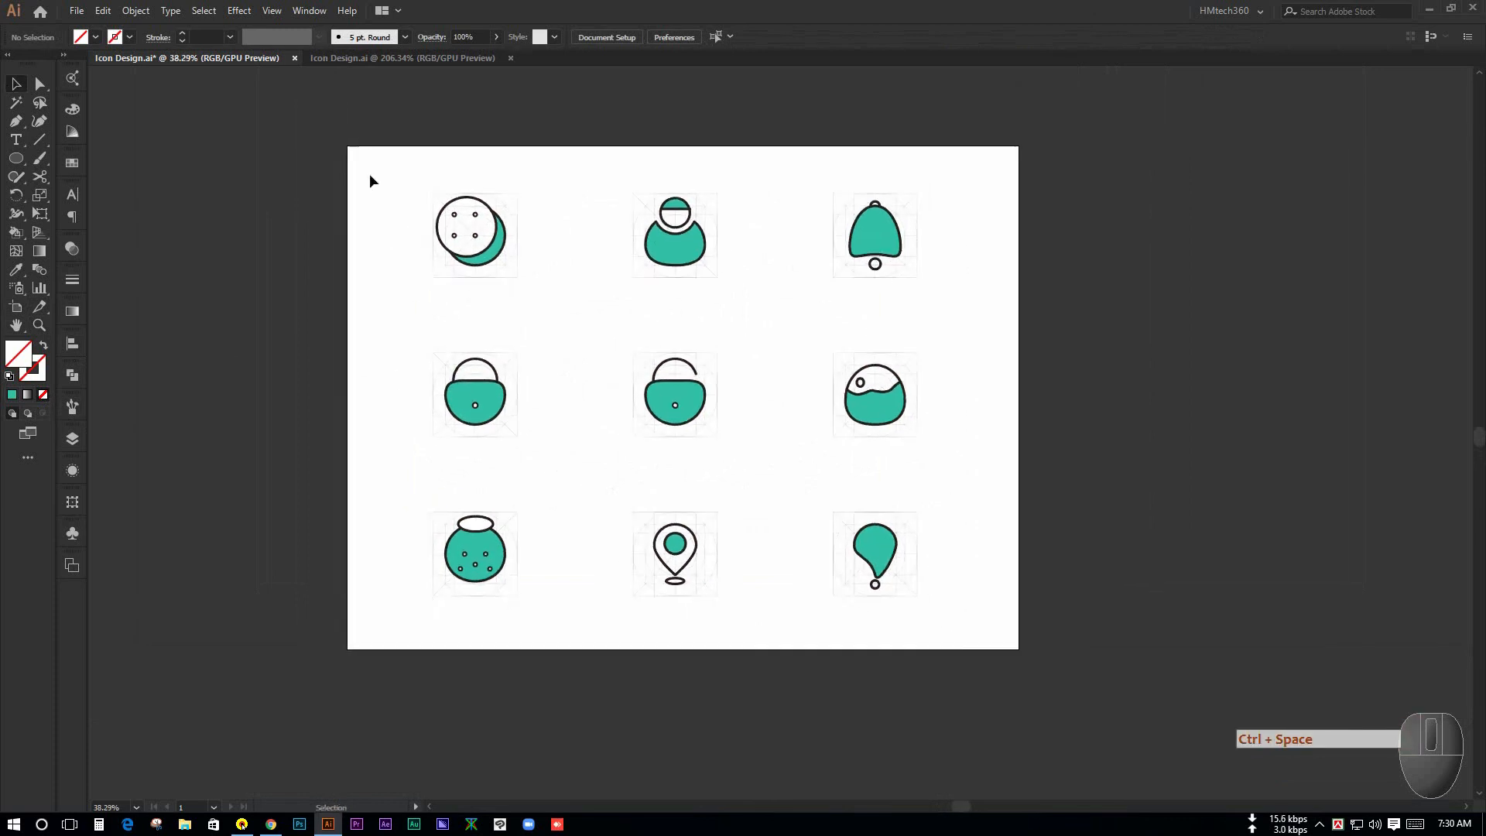
{"action": "left_click_drag", "start_coordinate": [371, 165], "coordinate": [992, 630]}
{"action": "left_click", "coordinate": [441, 167]}
Group the parts of each top-row icon separately: the four-dot circle, the person and the bell
{"action": "left_click", "coordinate": [476, 224]}
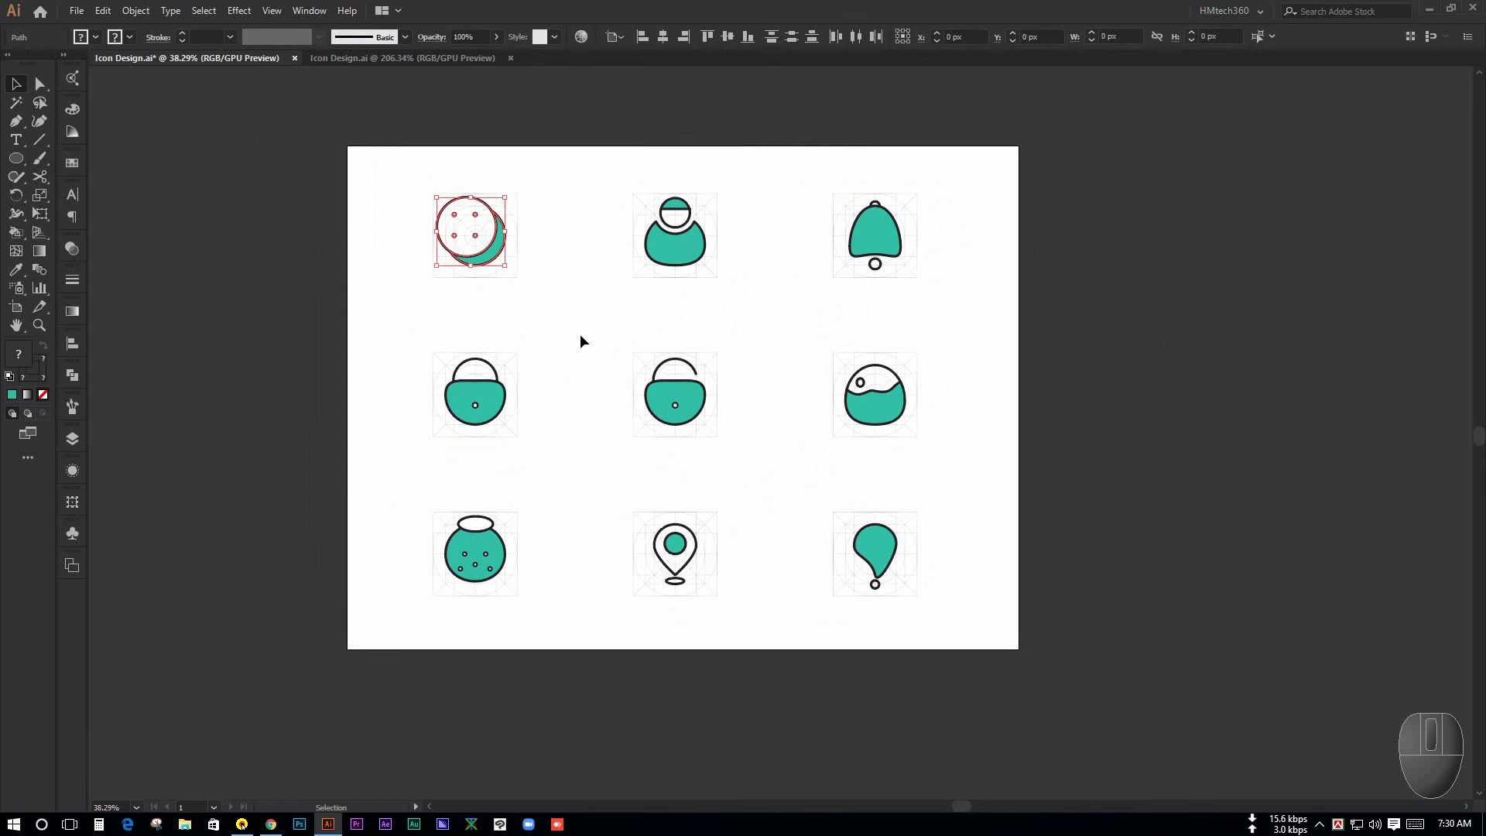
{"action": "key", "text": "ctrl+g"}
{"action": "left_click_drag", "start_coordinate": [621, 297], "coordinate": [731, 182]}
{"action": "key", "text": "ctrl+g"}
{"action": "left_click_drag", "start_coordinate": [827, 182], "coordinate": [951, 304]}
{"action": "key", "text": "ctrl+g"}
Group the parts of each middle-row icon separately: the closed lock, the open lock and the wavy-line icon
{"action": "left_click_drag", "start_coordinate": [399, 350], "coordinate": [568, 456]}
{"action": "key", "text": "ctrl+g"}
{"action": "left_click_drag", "start_coordinate": [611, 338], "coordinate": [758, 455]}
{"action": "key", "text": "ctrl+g"}
{"action": "left_click_drag", "start_coordinate": [820, 333], "coordinate": [925, 449]}
Group the parts of each bottom-row icon separately: the jar, the location pin and the drop shape
{"action": "left_click_drag", "start_coordinate": [421, 503], "coordinate": [587, 618]}
{"action": "left_click_drag", "start_coordinate": [640, 500], "coordinate": [735, 611]}
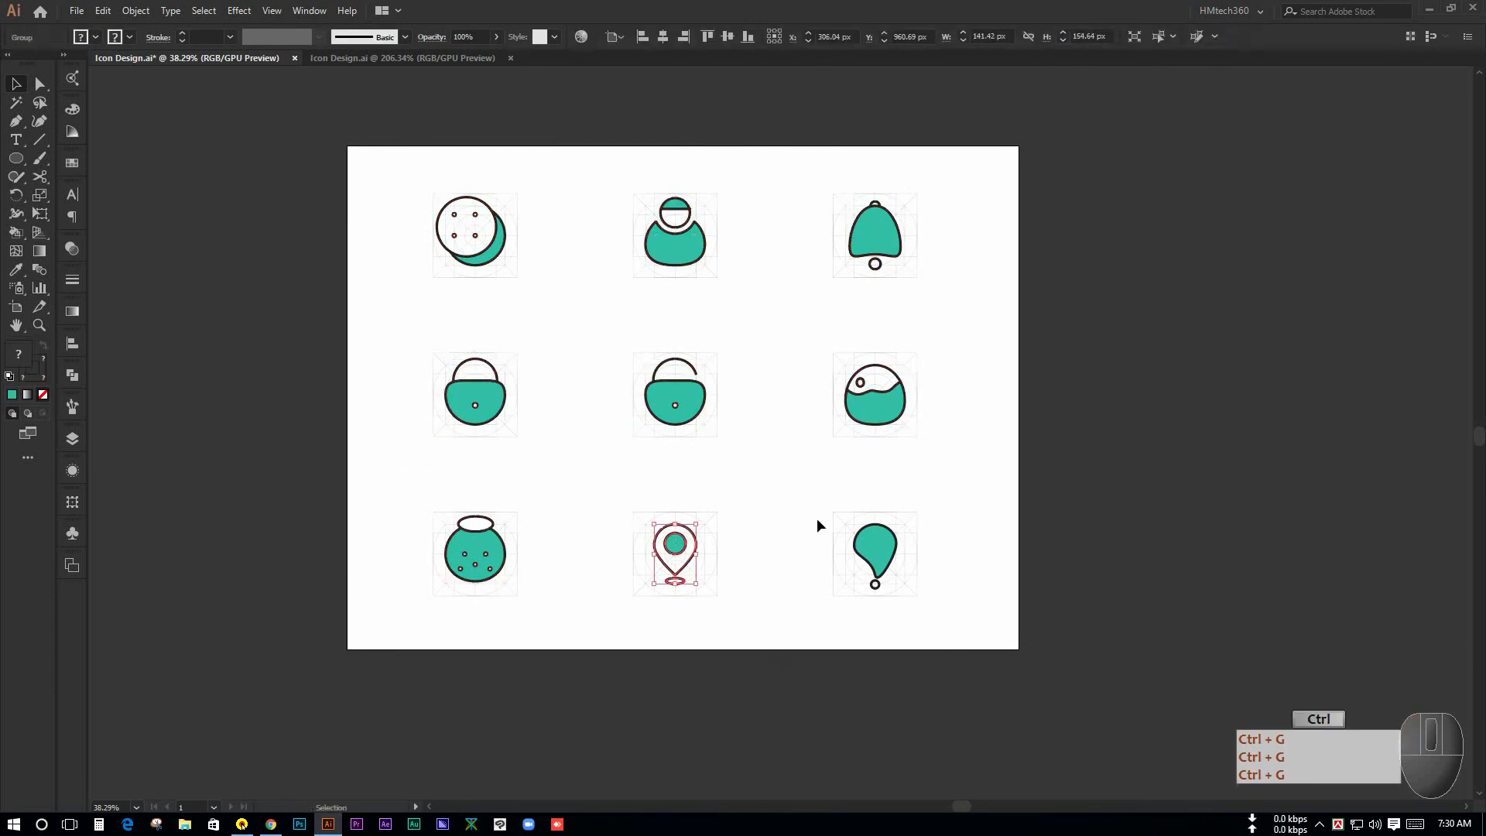
{"action": "left_click_drag", "start_coordinate": [815, 517], "coordinate": [954, 659]}
{"action": "key", "text": "ctrl+g"}
{"action": "left_click", "coordinate": [940, 601]}
Hide Layer 1, which holds the construction grids behind the icons
{"action": "key", "text": "space"}
{"action": "left_click_drag", "start_coordinate": [745, 569], "coordinate": [761, 584]}
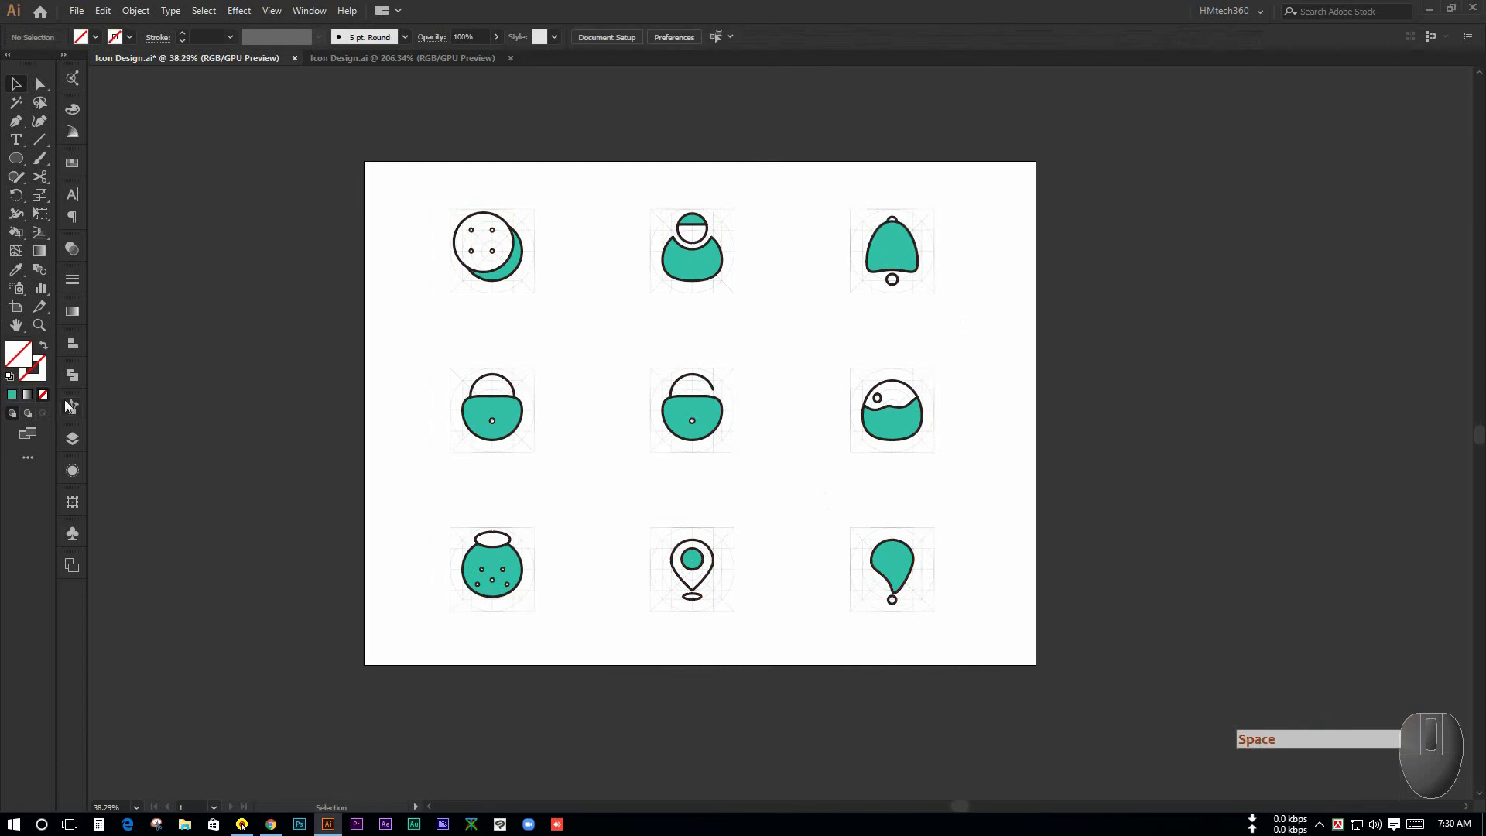
{"action": "left_click", "coordinate": [72, 440]}
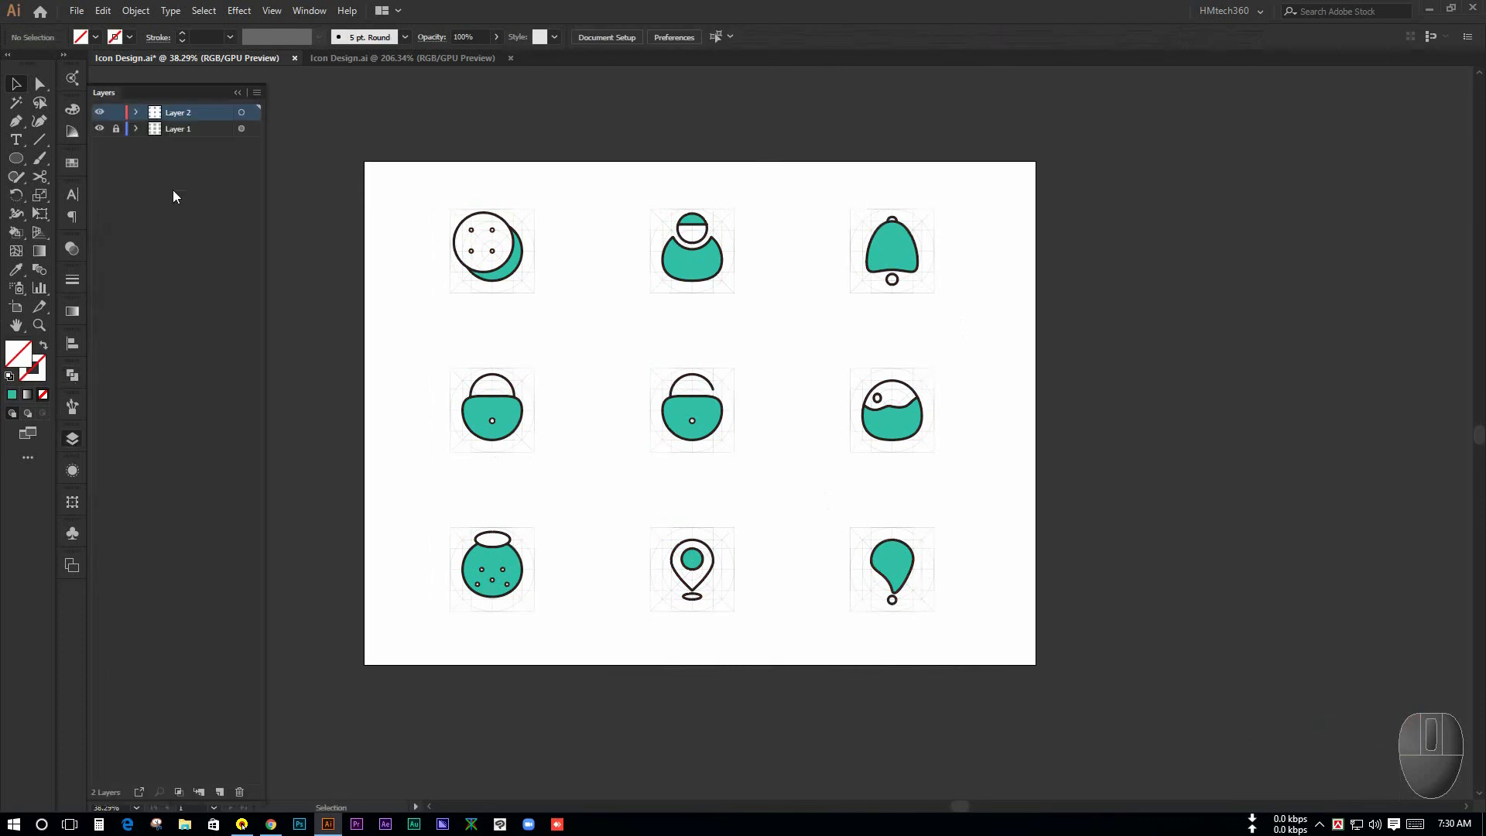
{"action": "left_click", "coordinate": [176, 130]}
{"action": "left_click", "coordinate": [99, 130]}
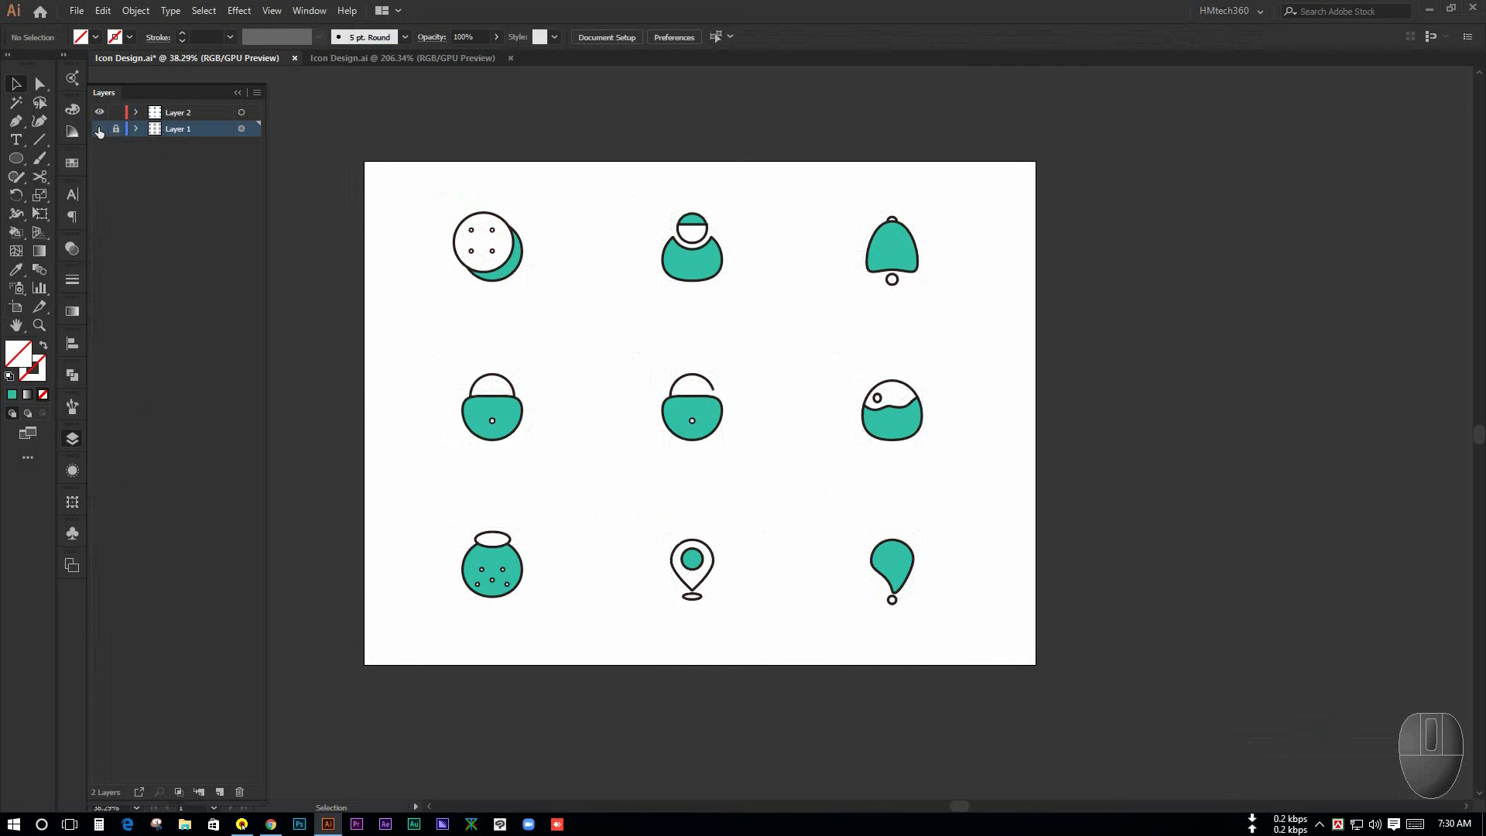
{"action": "left_click_drag", "start_coordinate": [441, 311], "coordinate": [497, 318]}
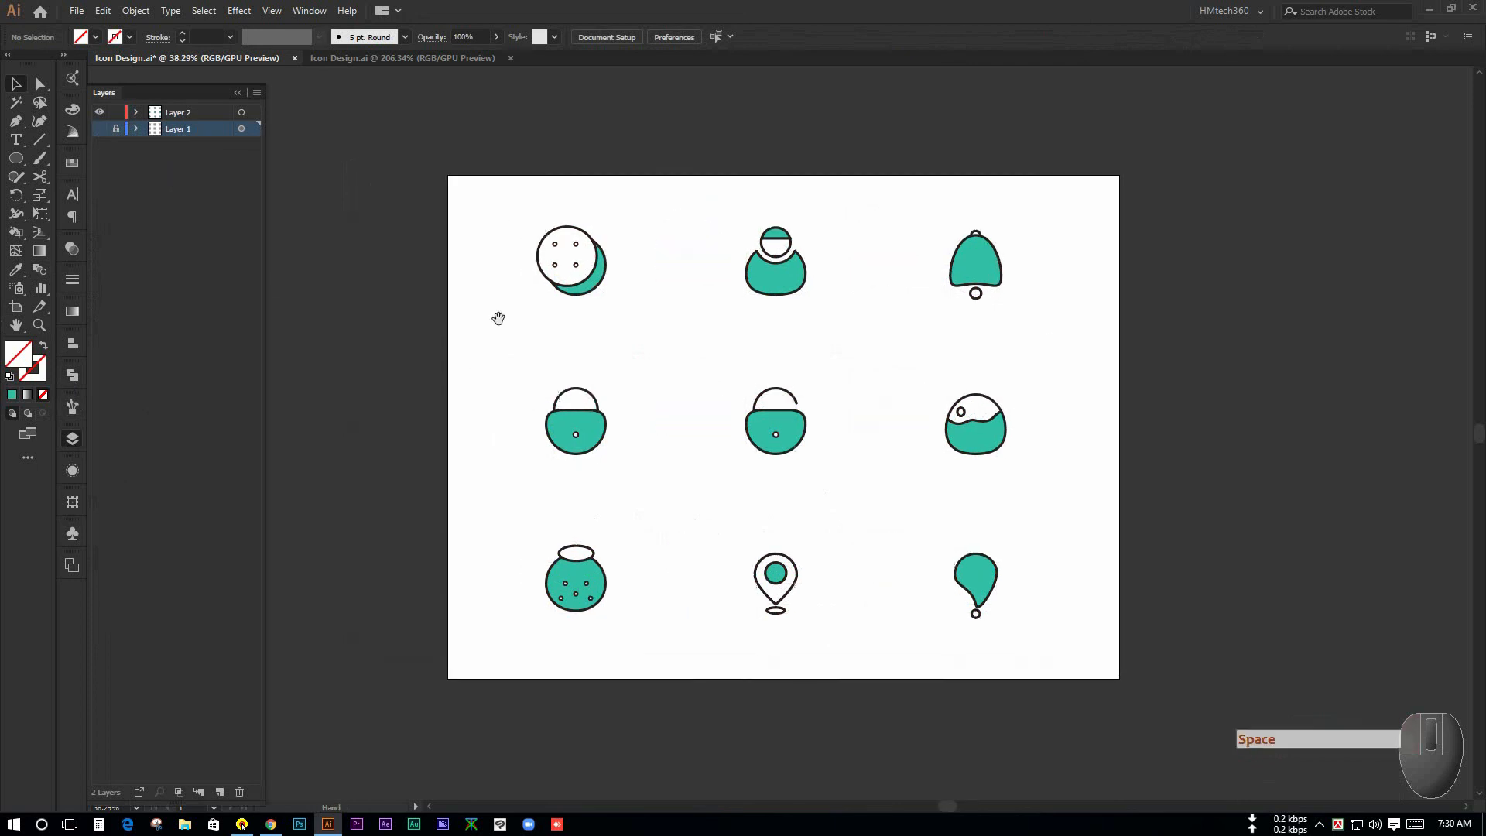
{"action": "left_click_drag", "start_coordinate": [642, 269], "coordinate": [1190, 368]}
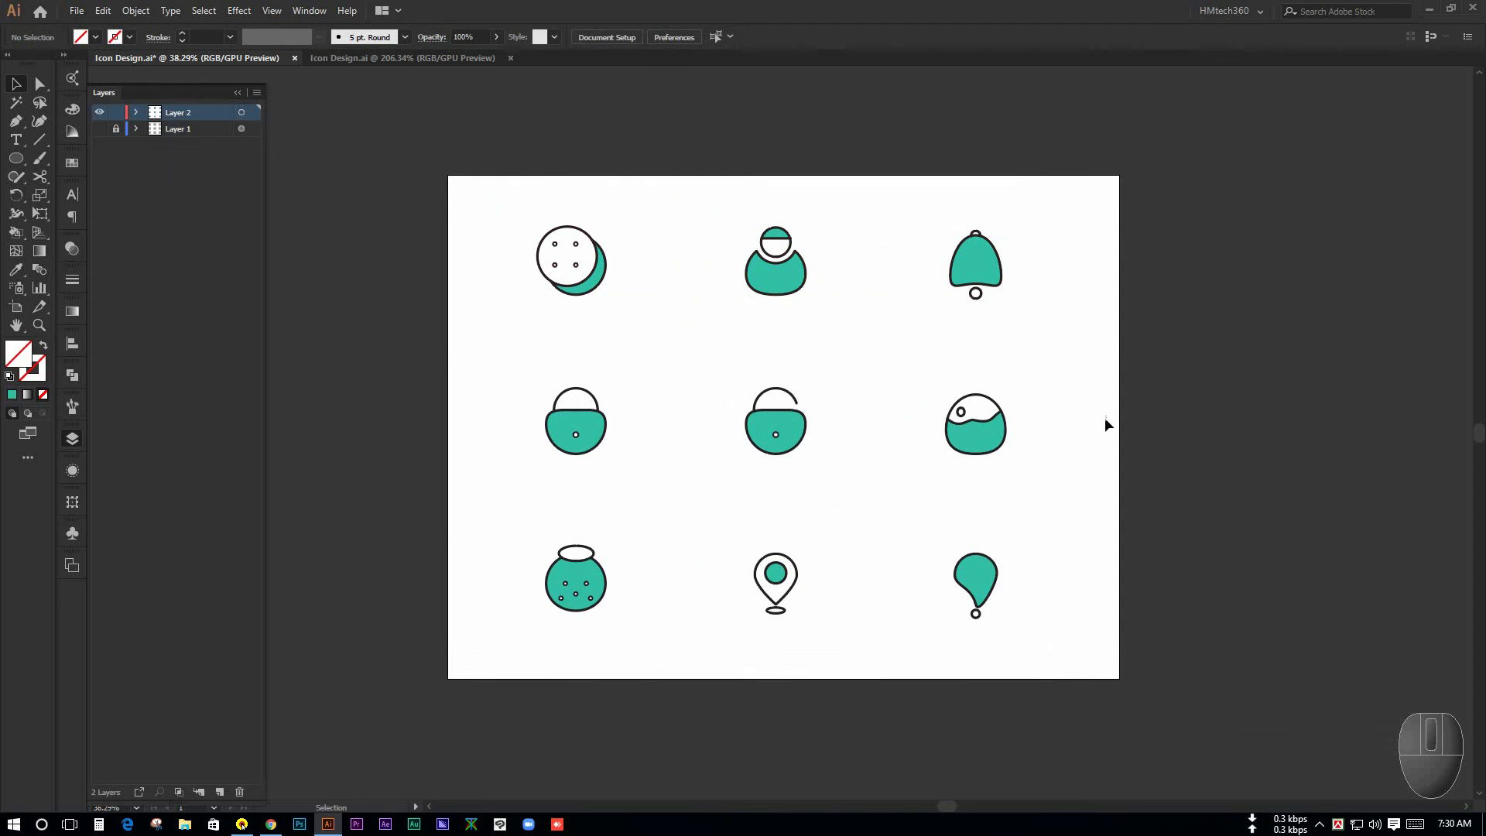
{"action": "key", "text": "space"}
{"action": "left_click_drag", "start_coordinate": [656, 344], "coordinate": [670, 370]}
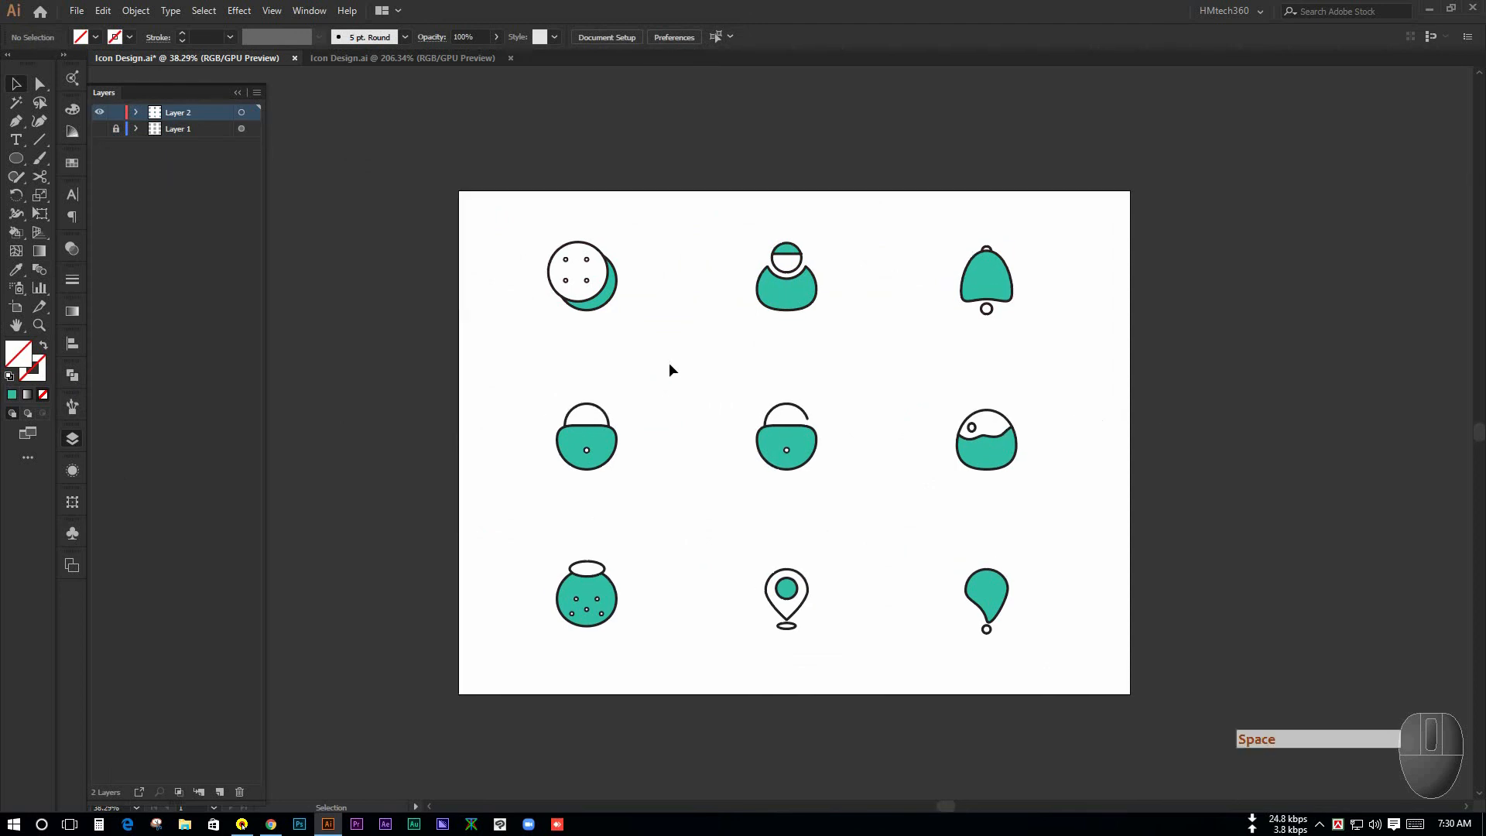
Show the document grid behind the icons
{"action": "left_click", "coordinate": [277, 11]}
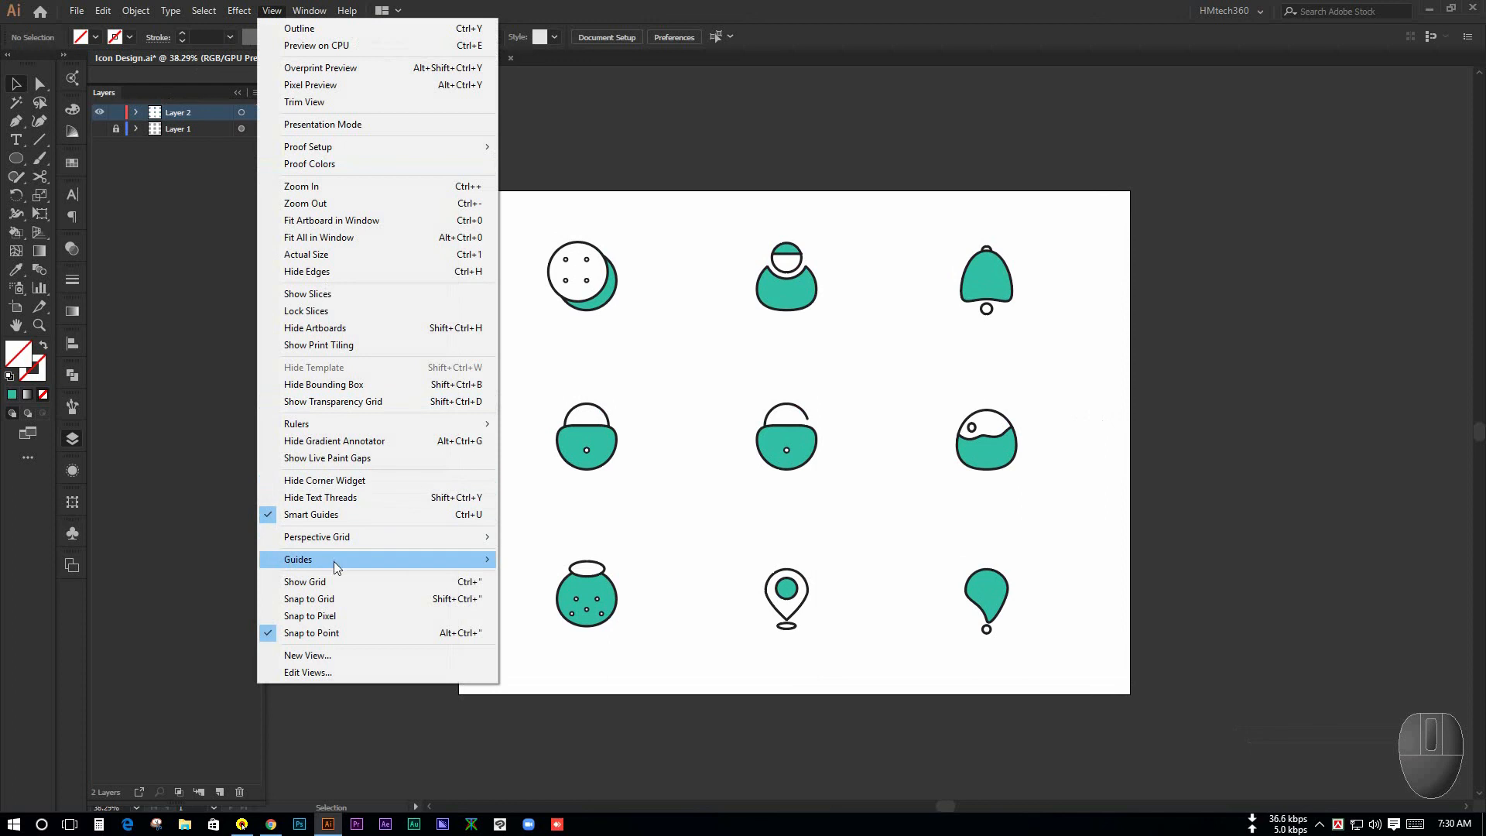
{"action": "mouse_move", "coordinate": [333, 560]}
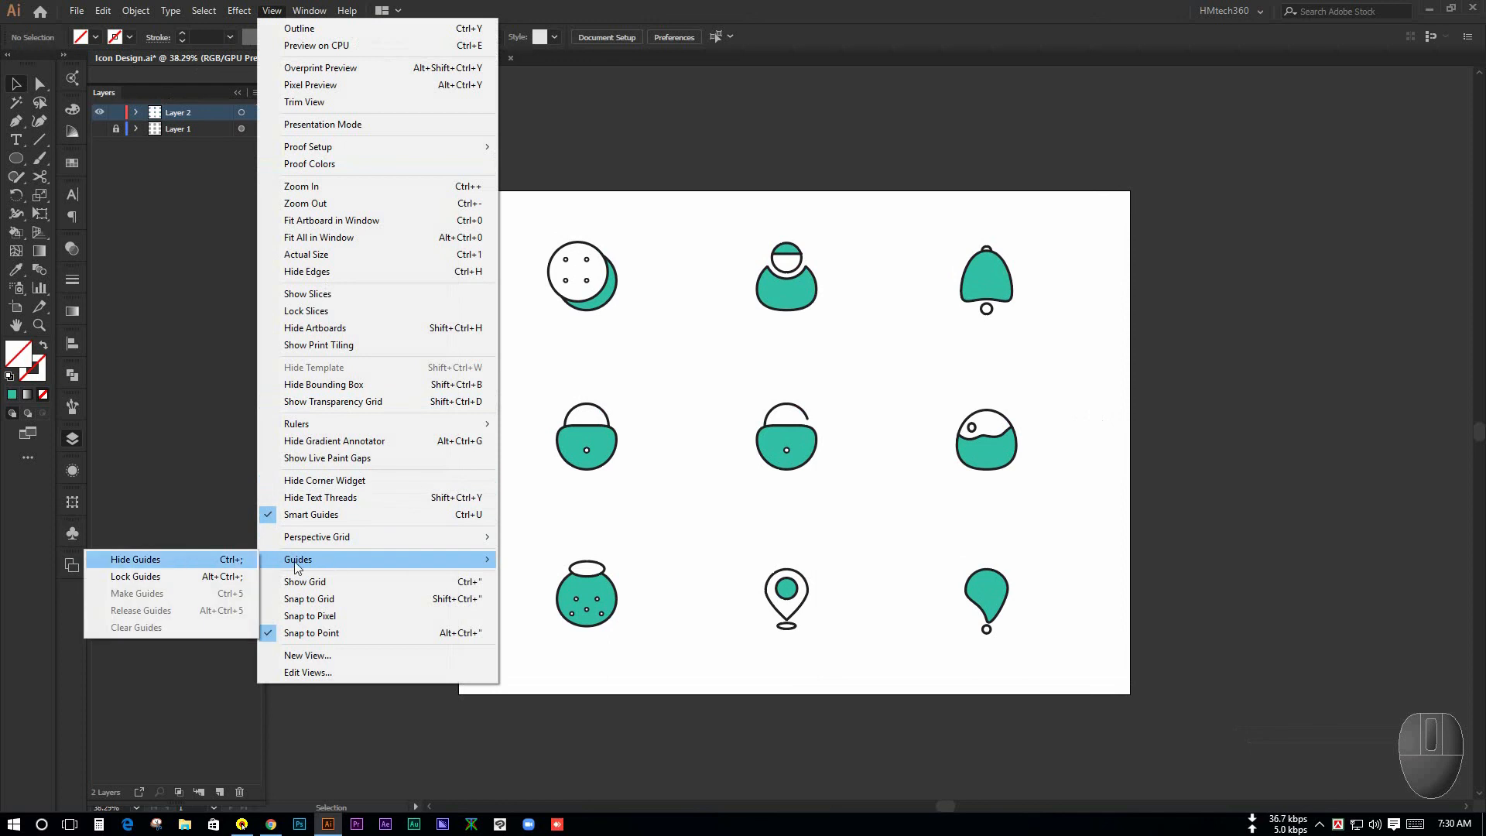
{"action": "left_click", "coordinate": [333, 585]}
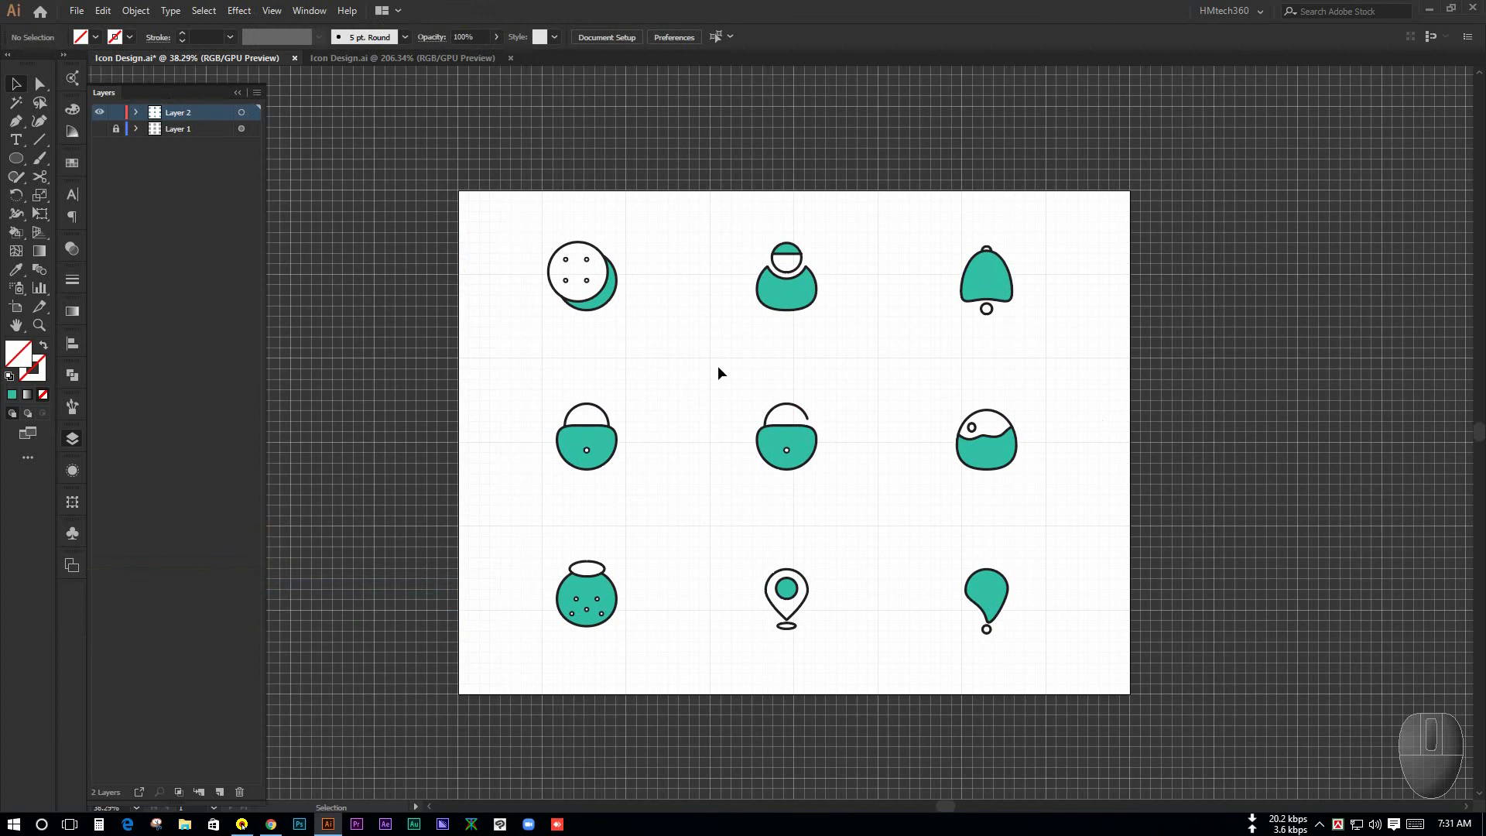
Check the gridline spacing and subdivisions in the Guides & Grid preferences, leaving the settings as they are
{"action": "left_click_drag", "start_coordinate": [652, 263], "coordinate": [773, 332]}
{"action": "left_click_drag", "start_coordinate": [678, 263], "coordinate": [596, 219]}
{"action": "mouse_move", "coordinate": [610, 401]}
{"action": "left_mouse_down"}
{"action": "mouse_move", "coordinate": [673, 445]}
{"action": "mouse_move", "coordinate": [594, 394]}
{"action": "left_mouse_up"}
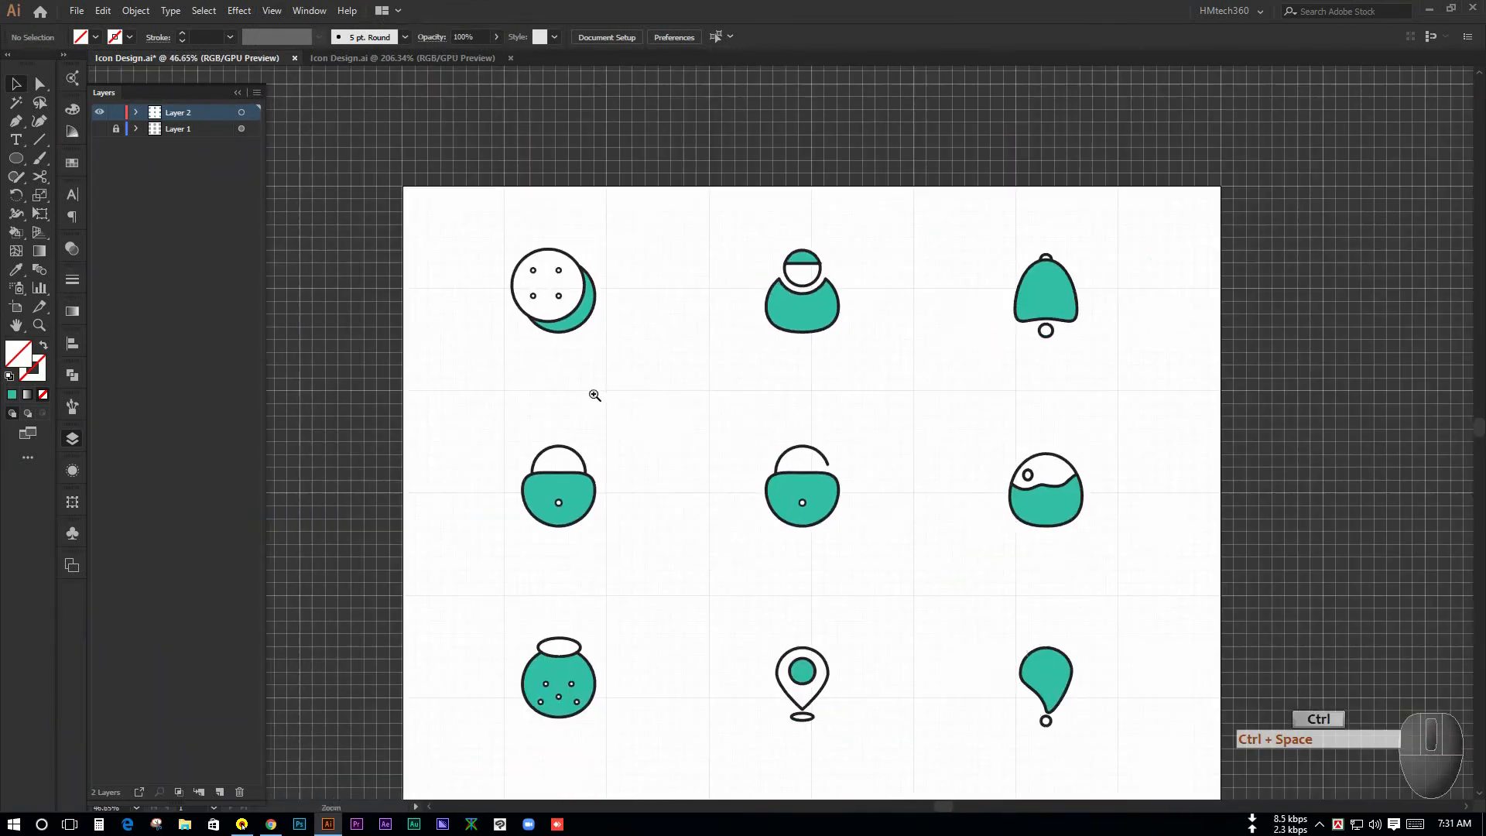
{"action": "left_click_drag", "start_coordinate": [802, 391], "coordinate": [712, 335]}
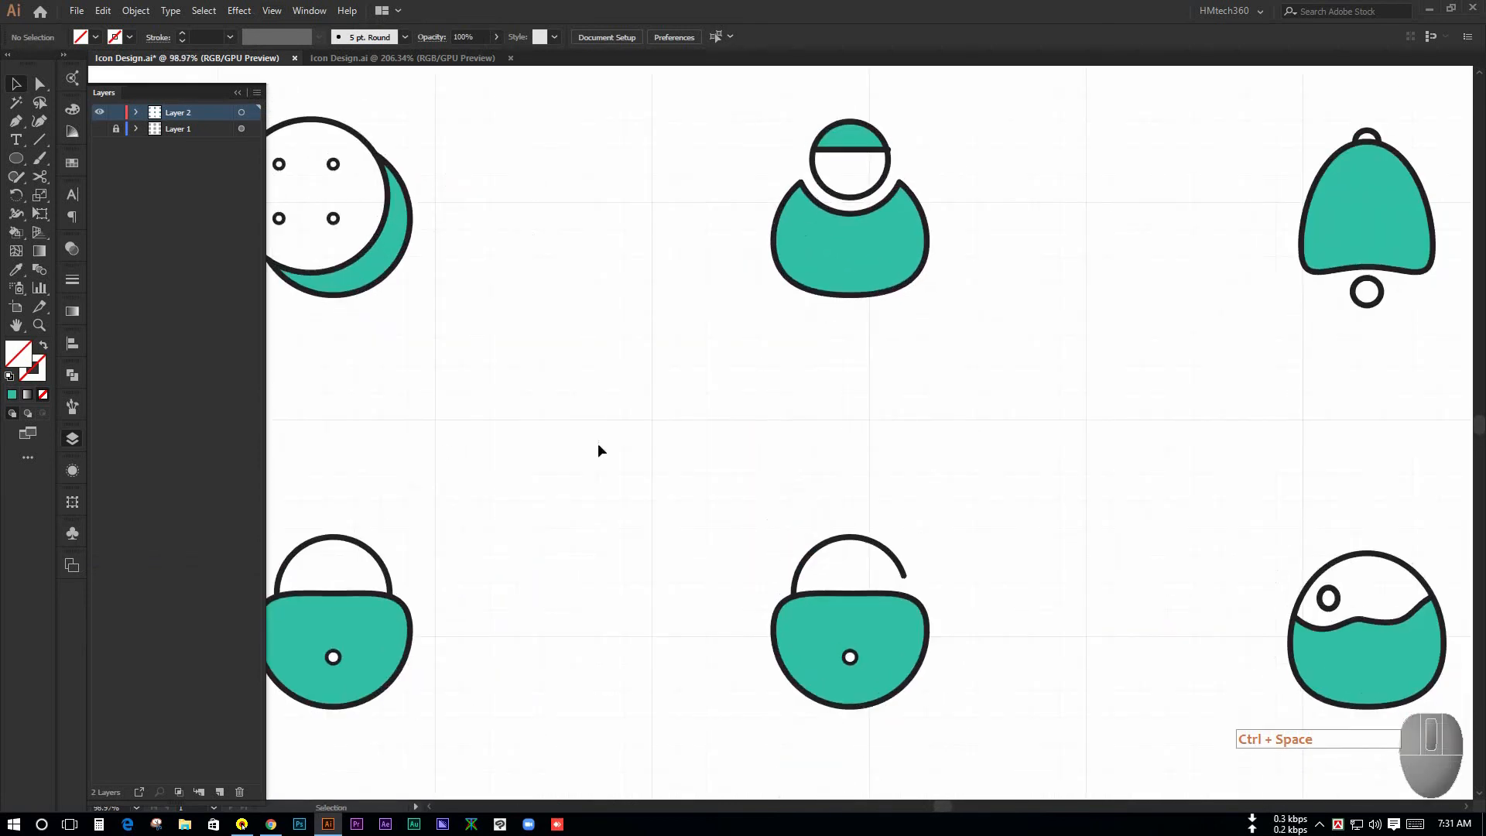
{"action": "left_click_drag", "start_coordinate": [648, 386], "coordinate": [584, 370]}
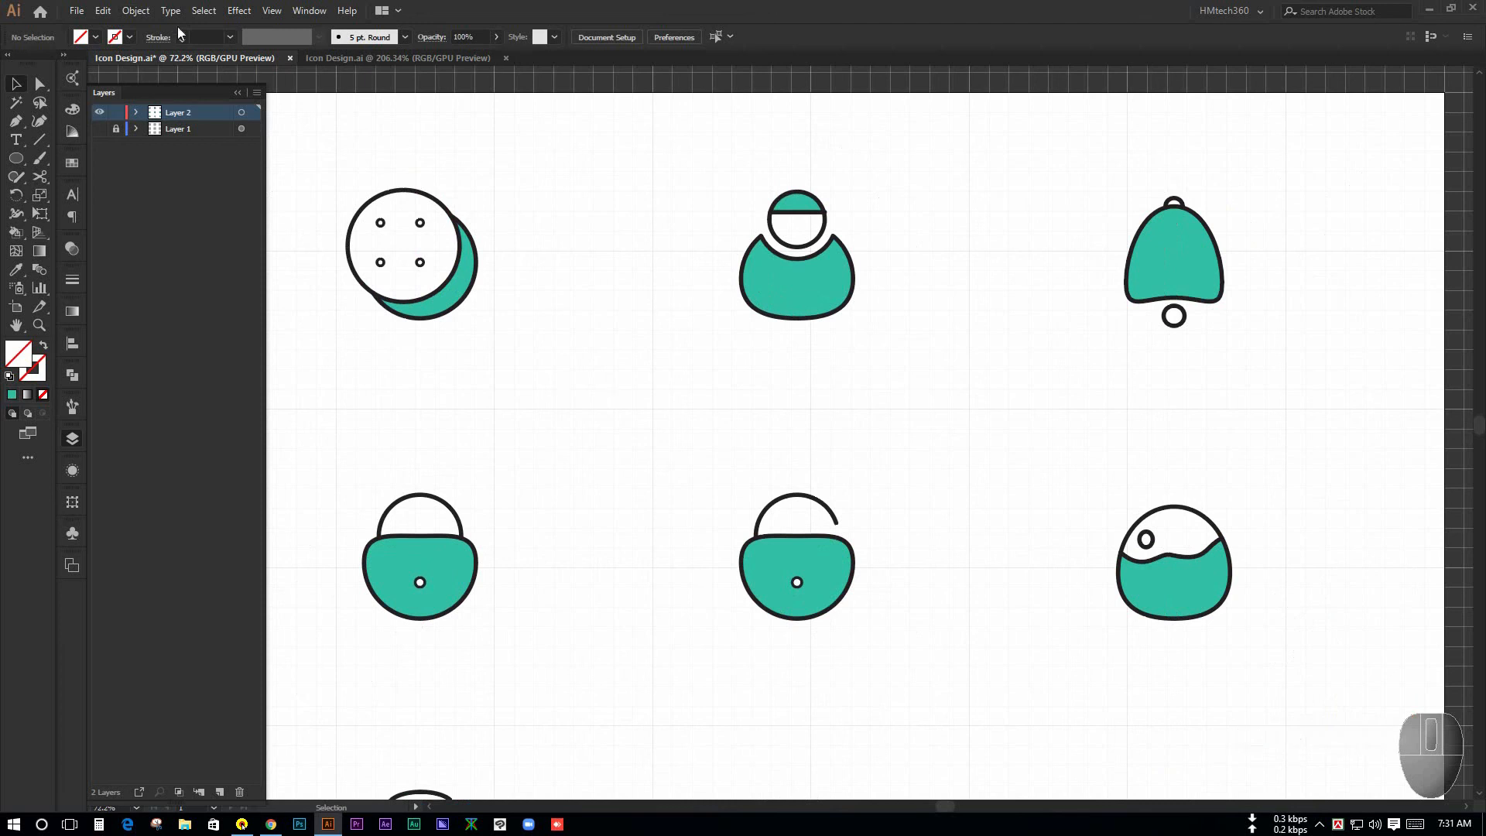
{"action": "left_click", "coordinate": [116, 10]}
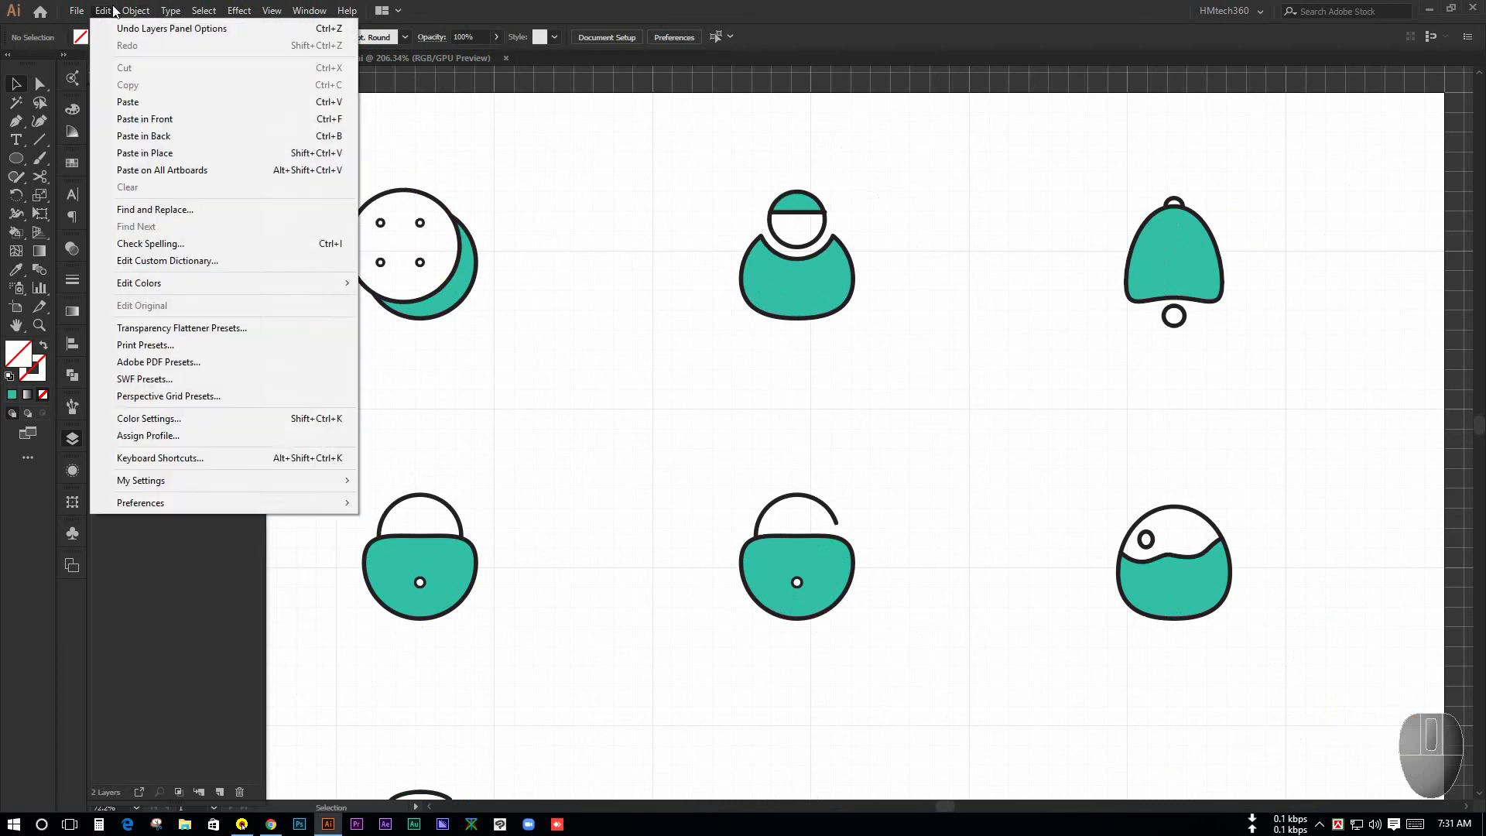
{"action": "mouse_move", "coordinate": [226, 502]}
{"action": "left_click", "coordinate": [410, 503]}
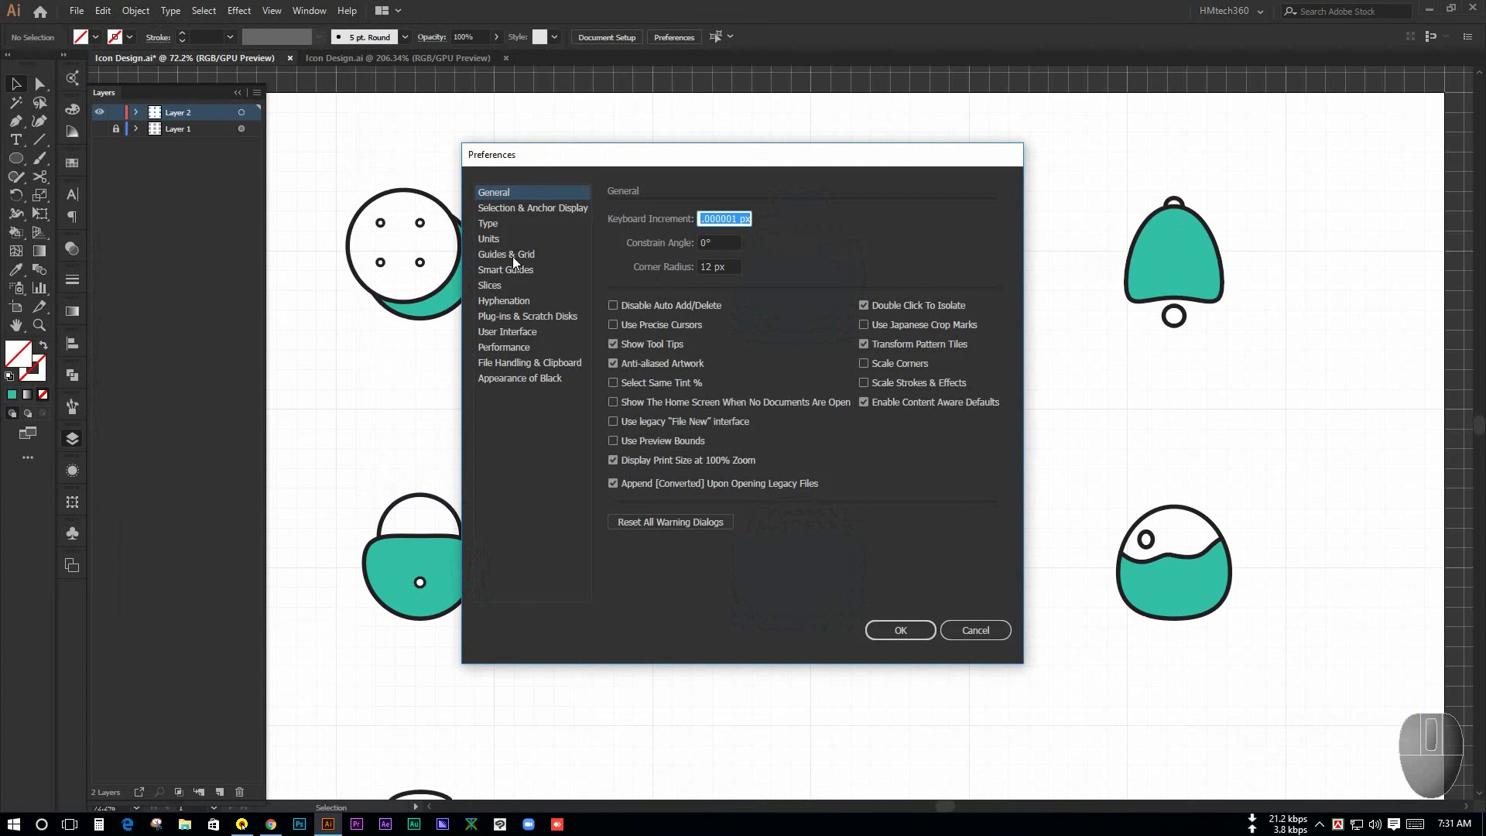
{"action": "left_click", "coordinate": [512, 256]}
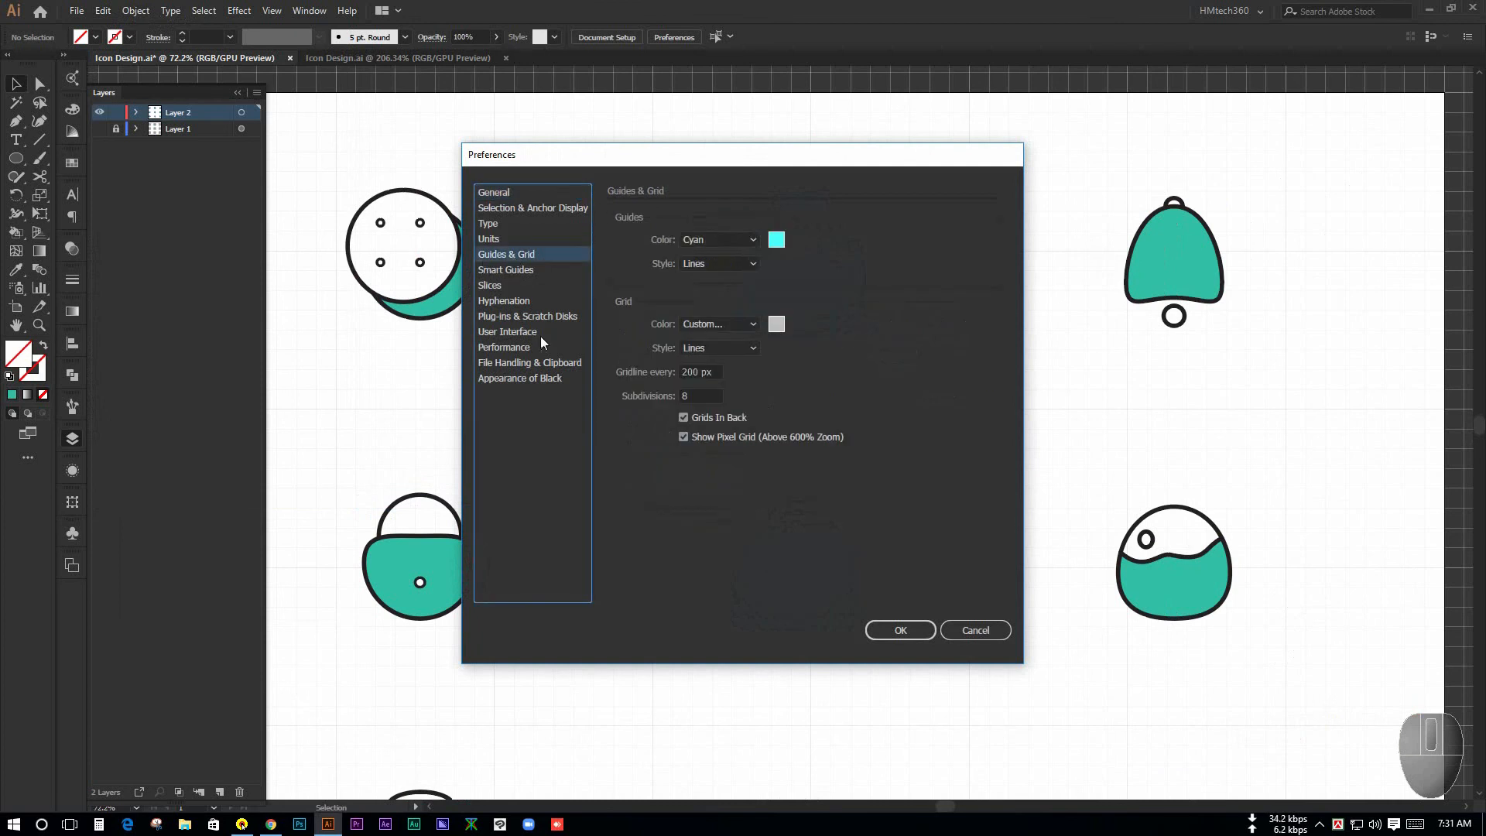
{"action": "left_click", "coordinate": [715, 372]}
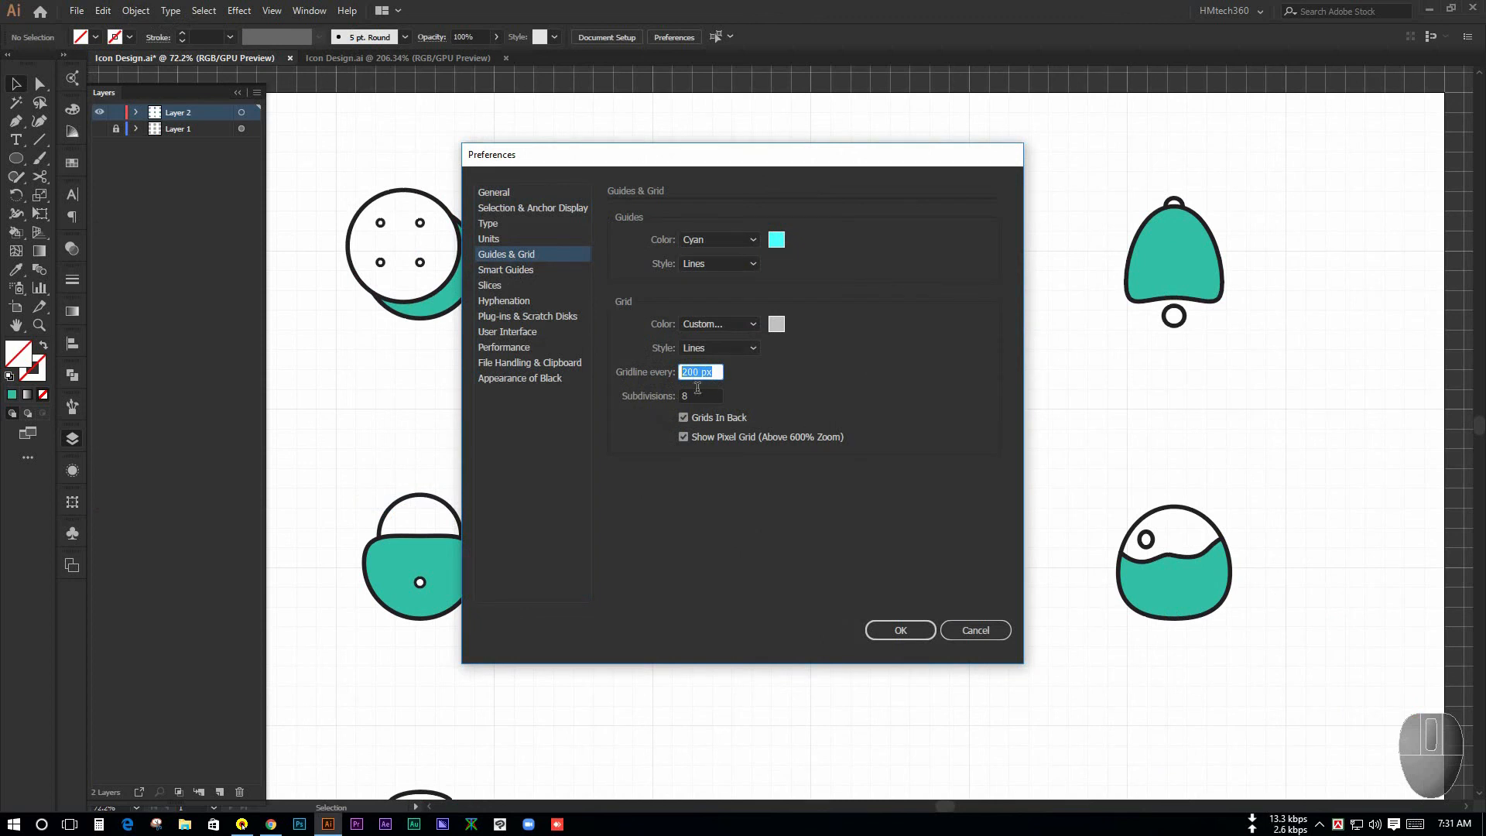
{"action": "left_click", "coordinate": [897, 629]}
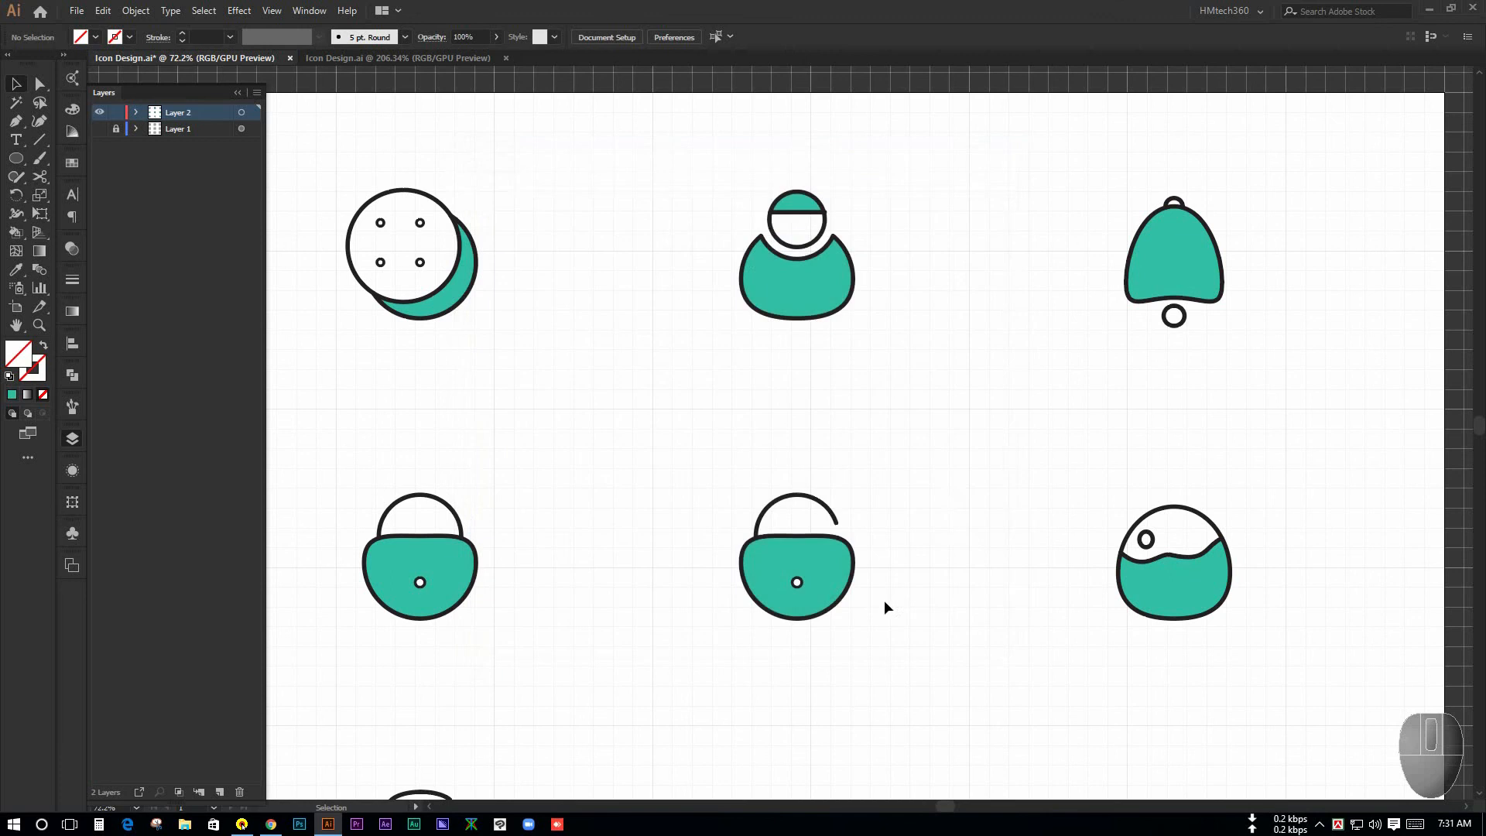
Try to align the three top-row icons by their vertical centres
{"action": "left_click_drag", "start_coordinate": [971, 432], "coordinate": [876, 419]}
{"action": "left_click_drag", "start_coordinate": [735, 393], "coordinate": [611, 350]}
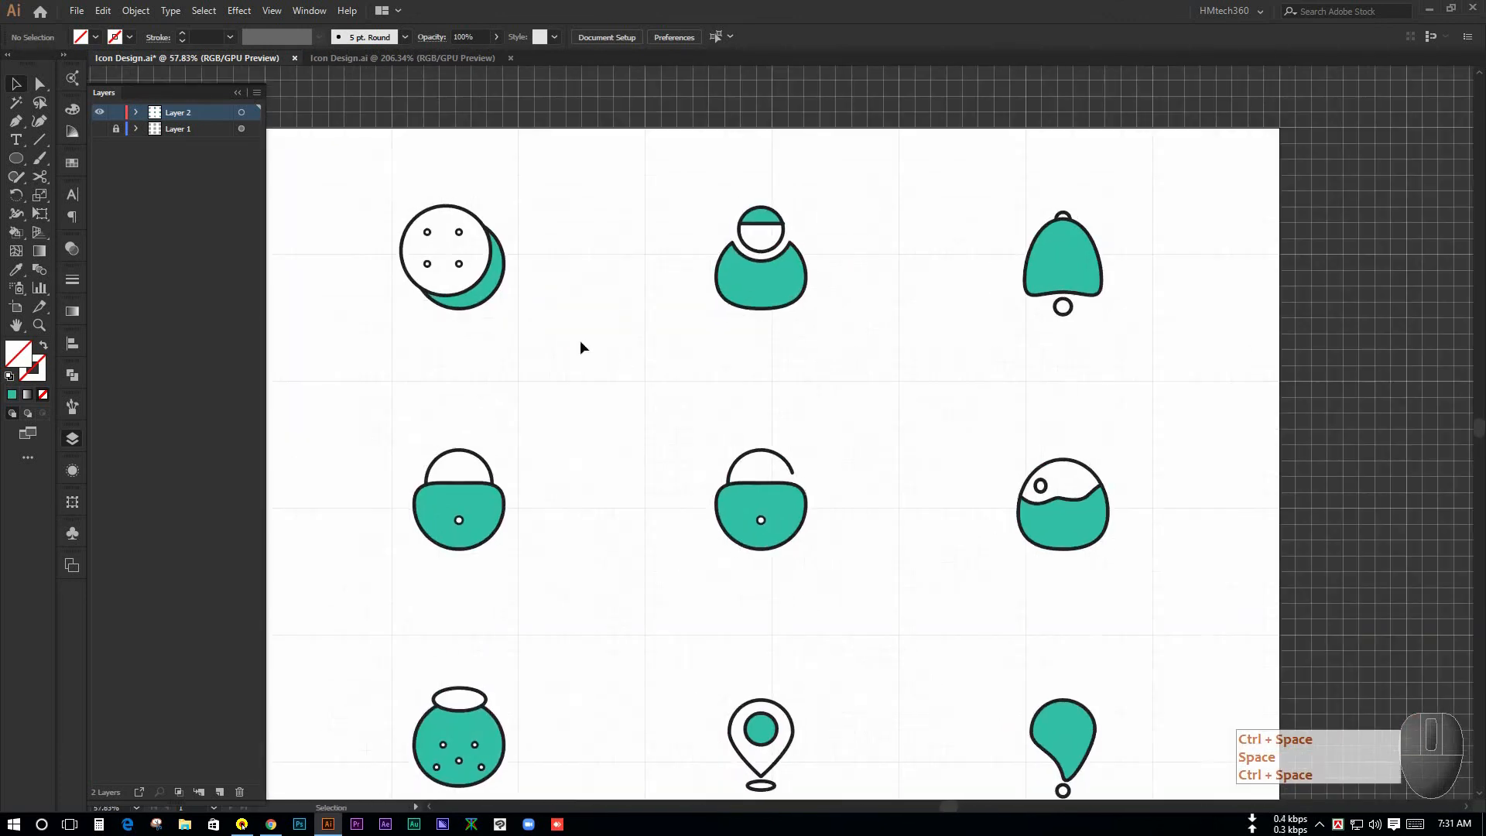
{"action": "left_click", "coordinate": [458, 275]}
{"action": "left_click", "coordinate": [591, 331]}
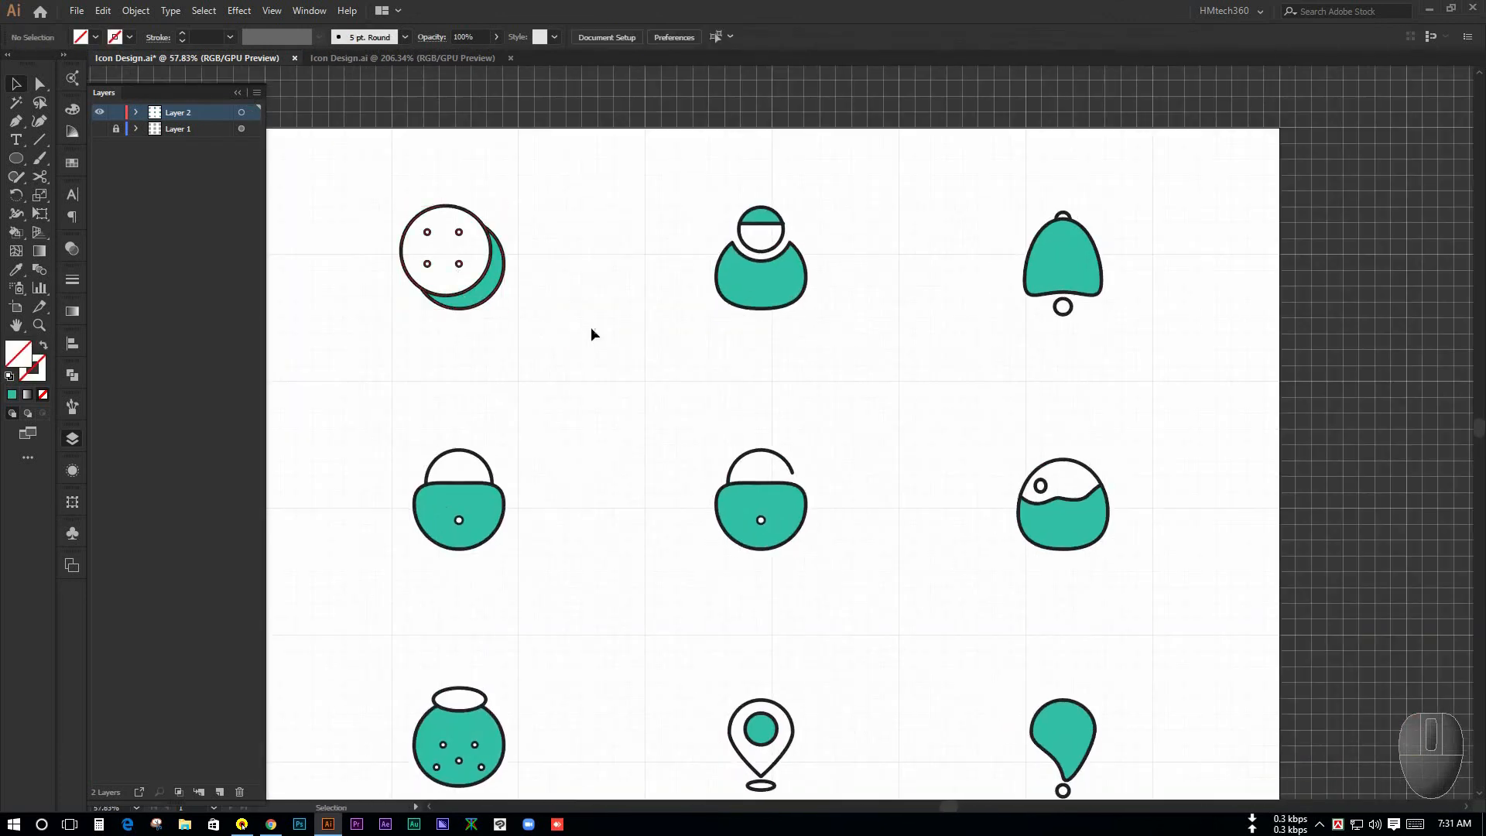
{"action": "left_click_drag", "start_coordinate": [466, 276], "coordinate": [513, 315]}
{"action": "left_click_drag", "start_coordinate": [628, 342], "coordinate": [488, 286], "text": "ctrl+space"}
{"action": "left_click_drag", "start_coordinate": [438, 228], "coordinate": [579, 347]}
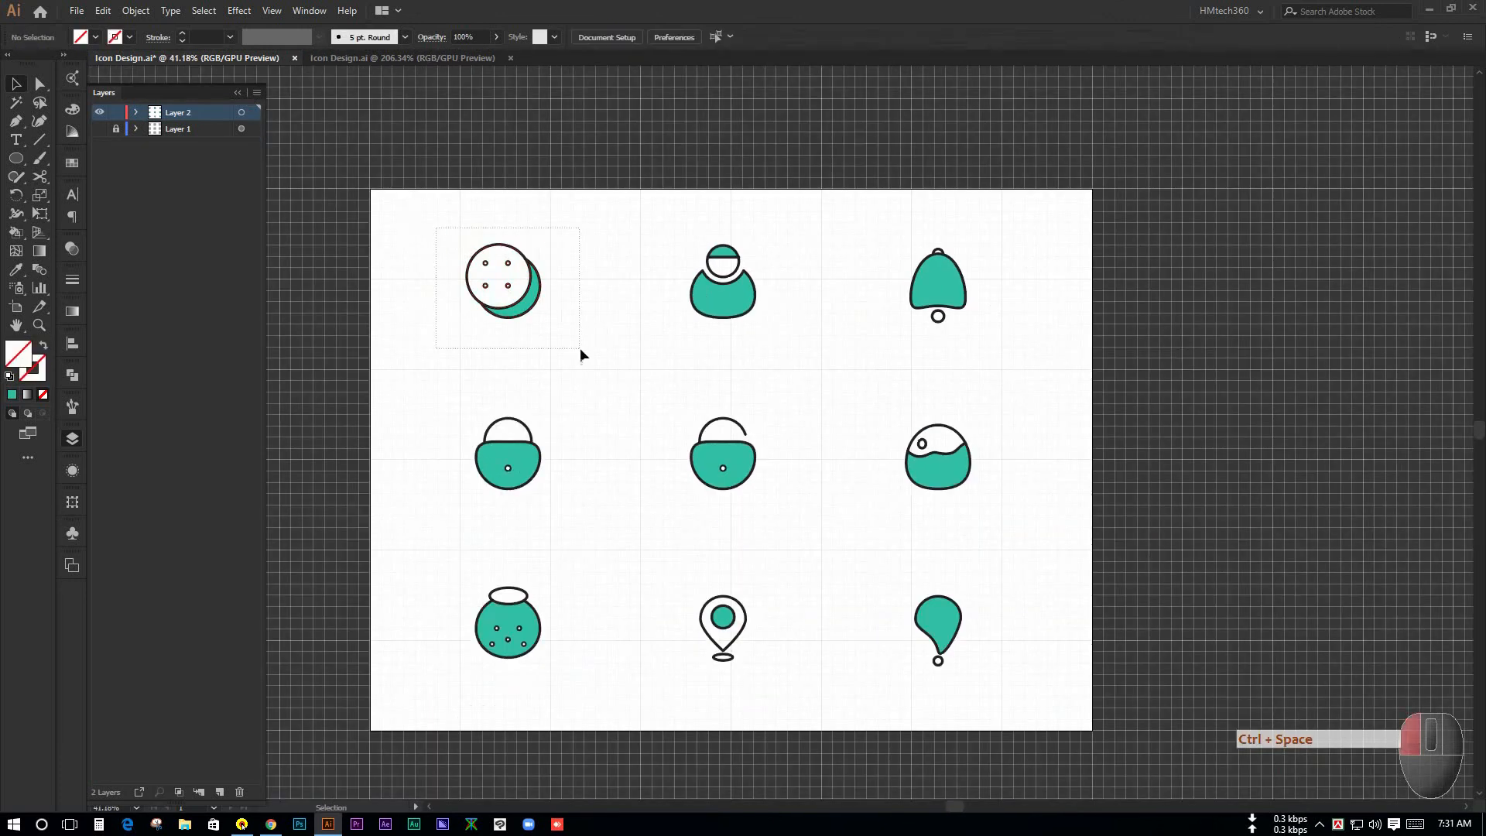
{"action": "left_click_drag", "start_coordinate": [428, 213], "coordinate": [1050, 354]}
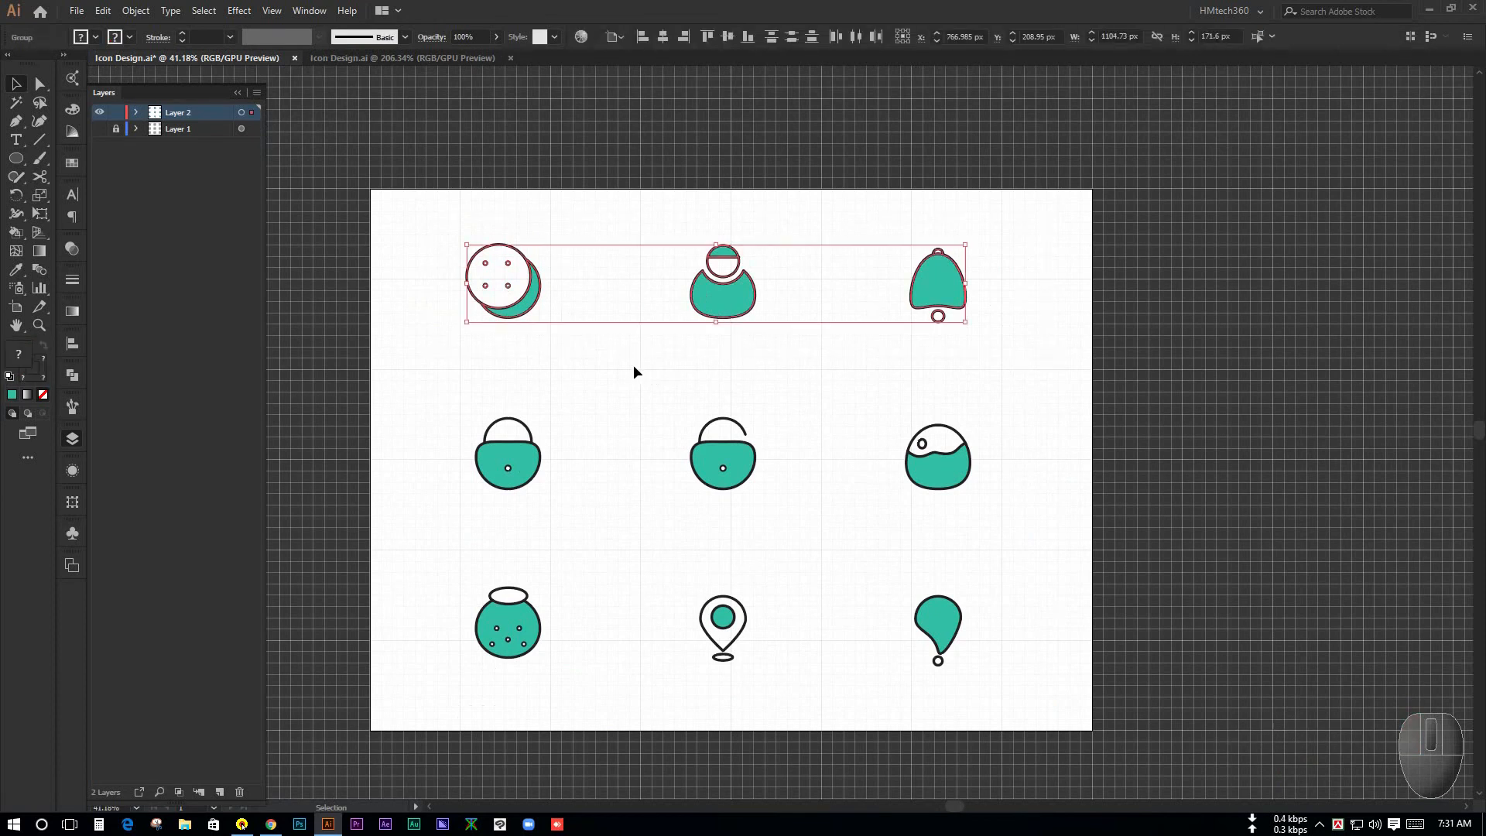
{"action": "left_click_drag", "start_coordinate": [449, 219], "coordinate": [1004, 338]}
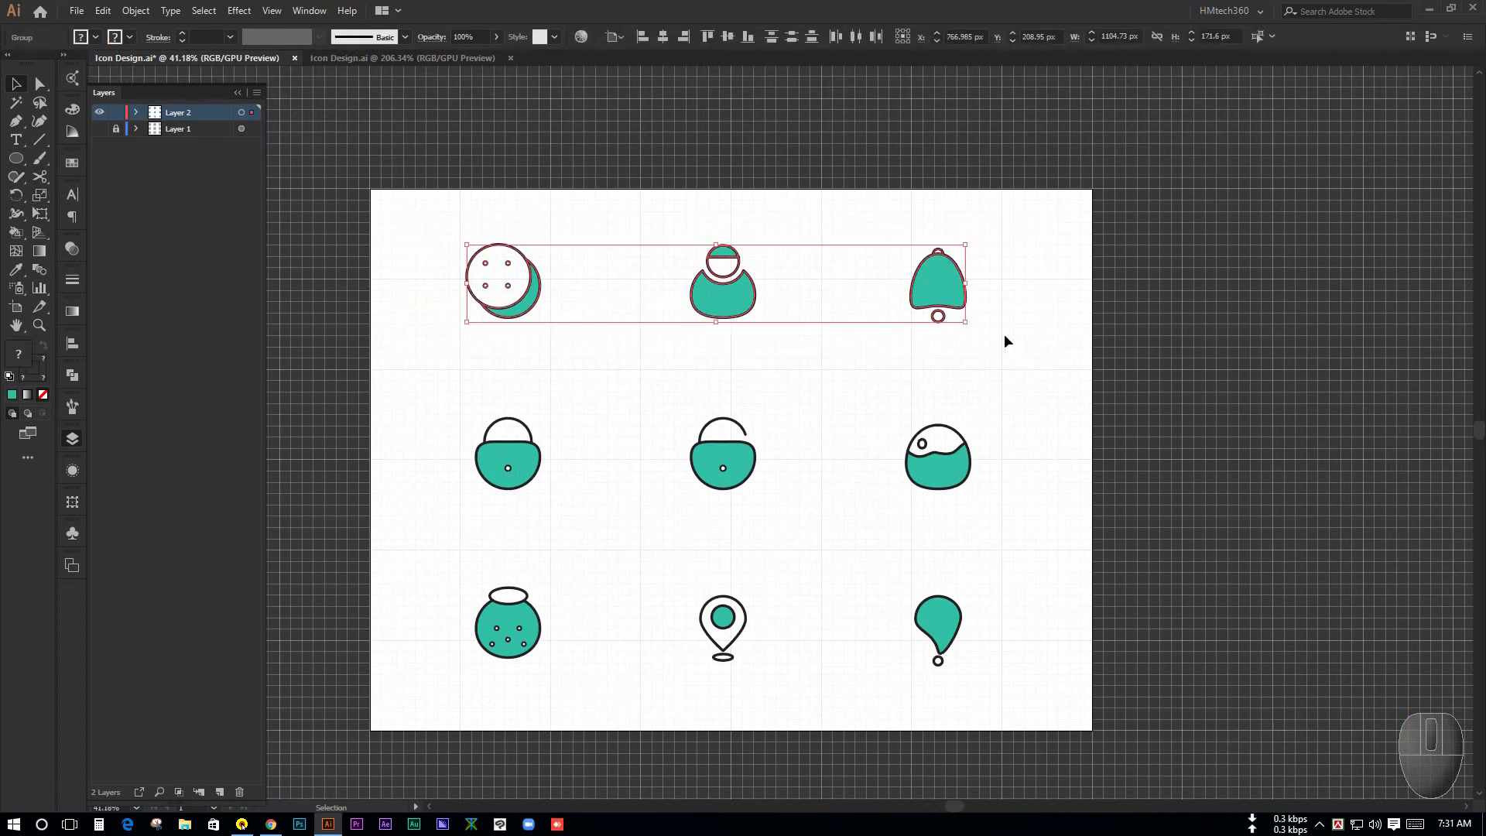
{"action": "left_click", "coordinate": [724, 36]}
{"action": "key", "text": "ctrl+z"}
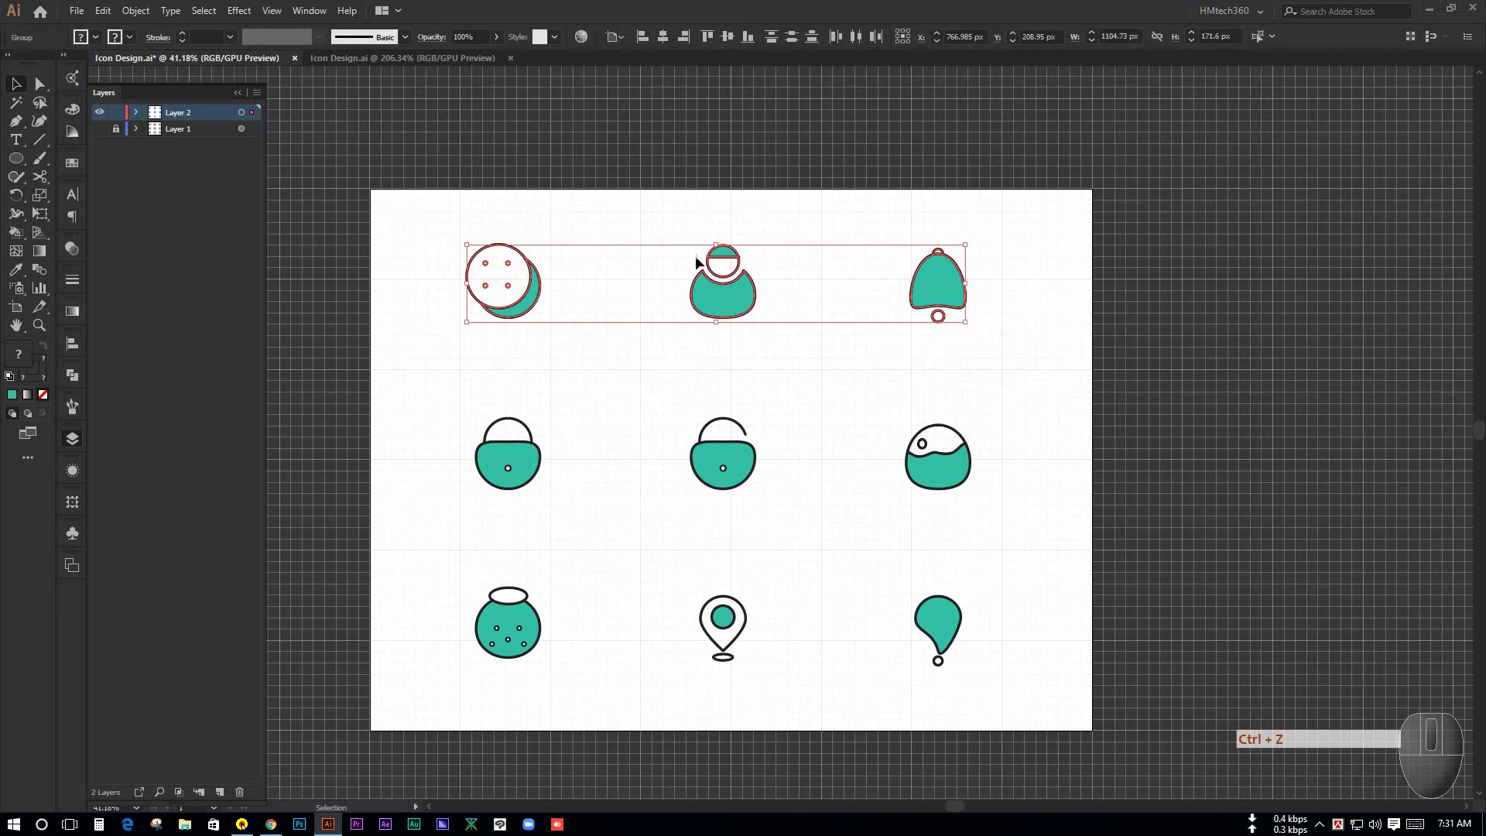
Set alignment to Align to Selection and align the circle, person and bell icons by their vertical centres
{"action": "left_click", "coordinate": [72, 343]}
{"action": "left_click", "coordinate": [244, 462]}
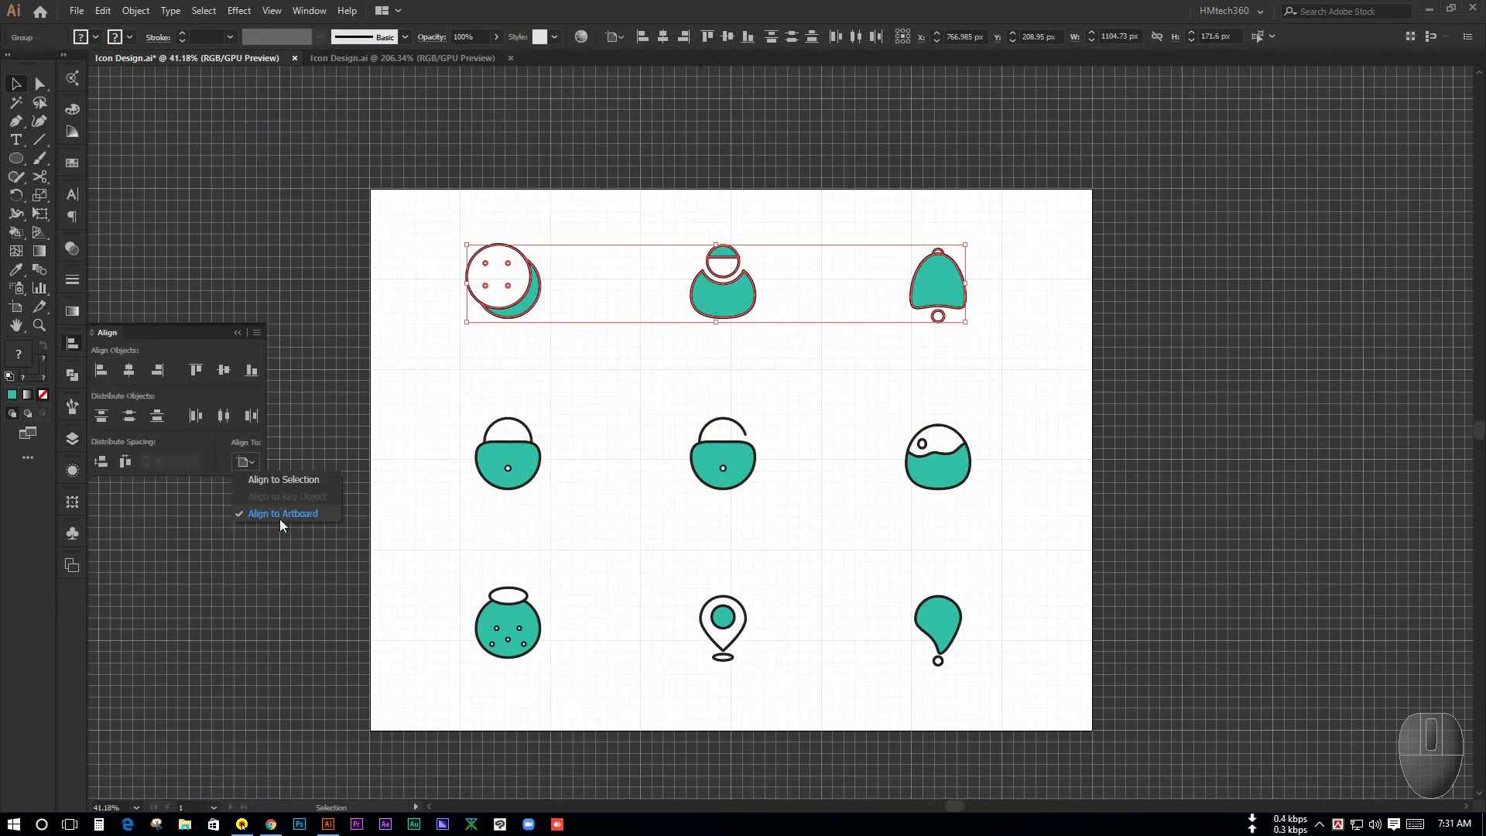
{"action": "left_click", "coordinate": [281, 479]}
{"action": "left_click_drag", "start_coordinate": [445, 216], "coordinate": [987, 308]}
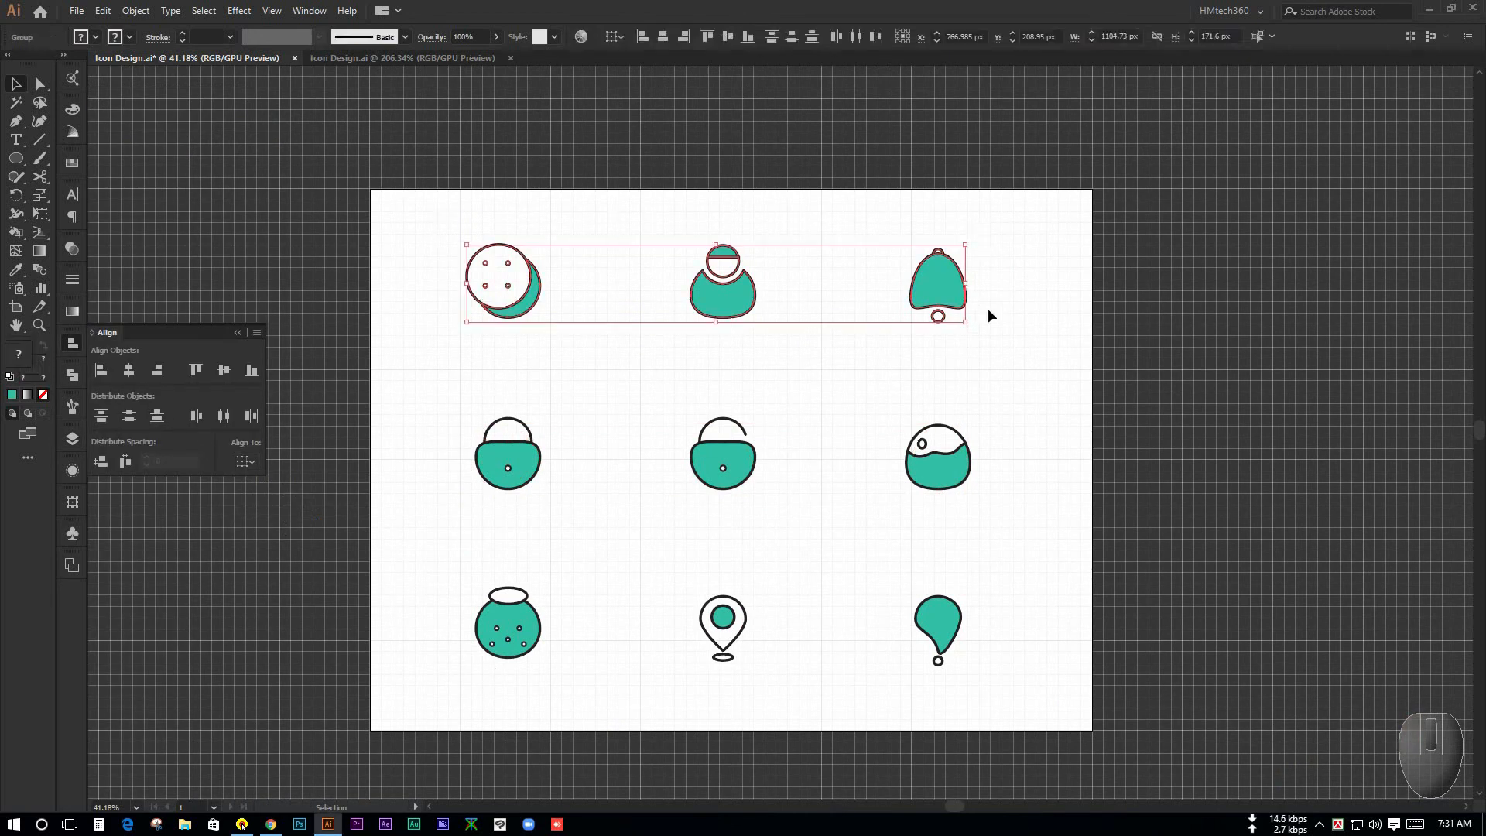
{"action": "left_click_drag", "start_coordinate": [427, 198], "coordinate": [1002, 292]}
{"action": "left_click", "coordinate": [727, 42]}
Align the three middle-row icons by their vertical centres, and do the same for the three bottom-row icons
{"action": "left_click_drag", "start_coordinate": [464, 371], "coordinate": [1071, 541]}
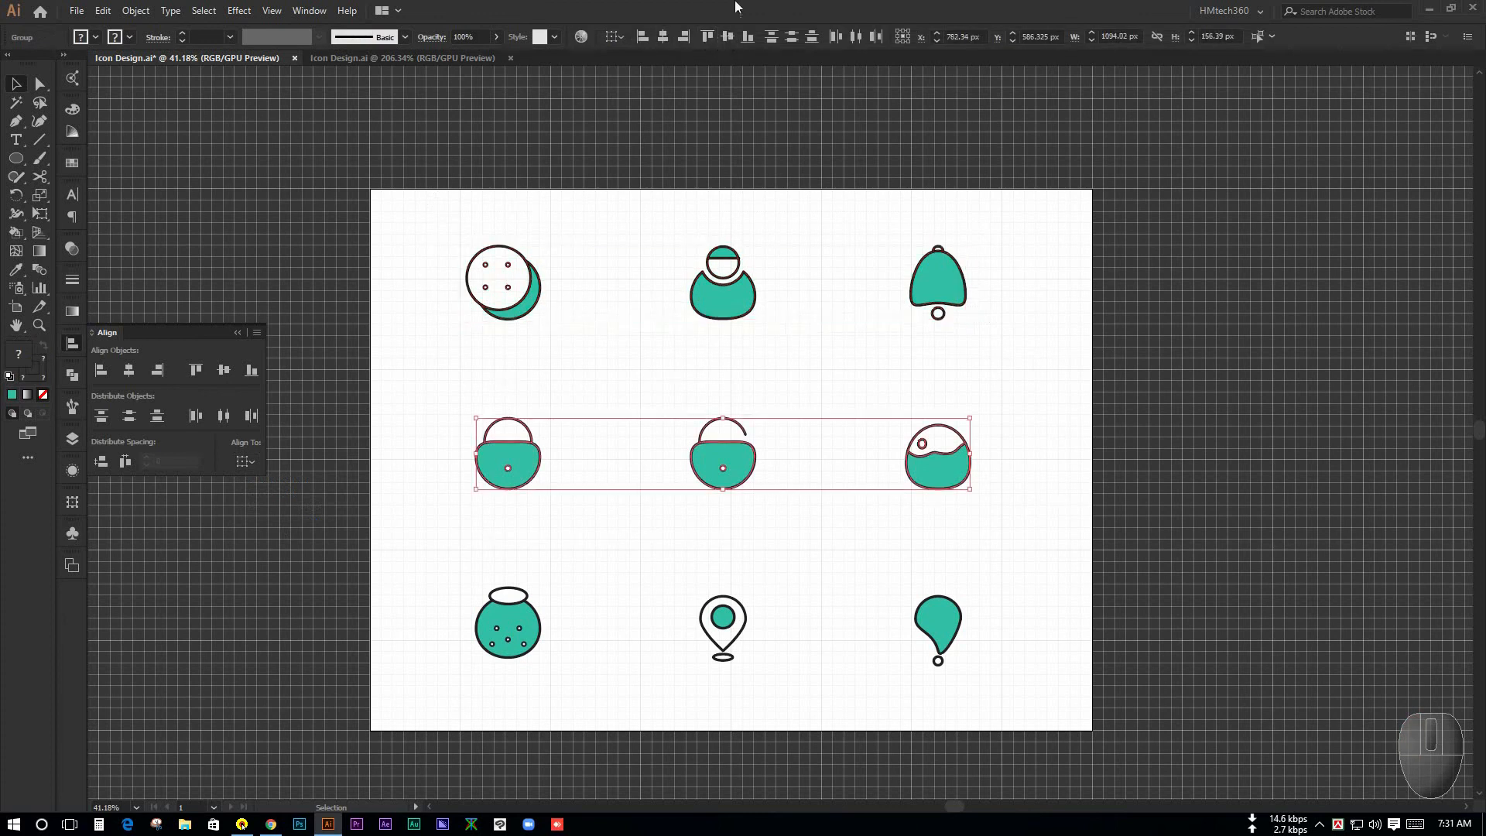
{"action": "left_click", "coordinate": [727, 43]}
{"action": "left_click_drag", "start_coordinate": [426, 547], "coordinate": [1056, 700]}
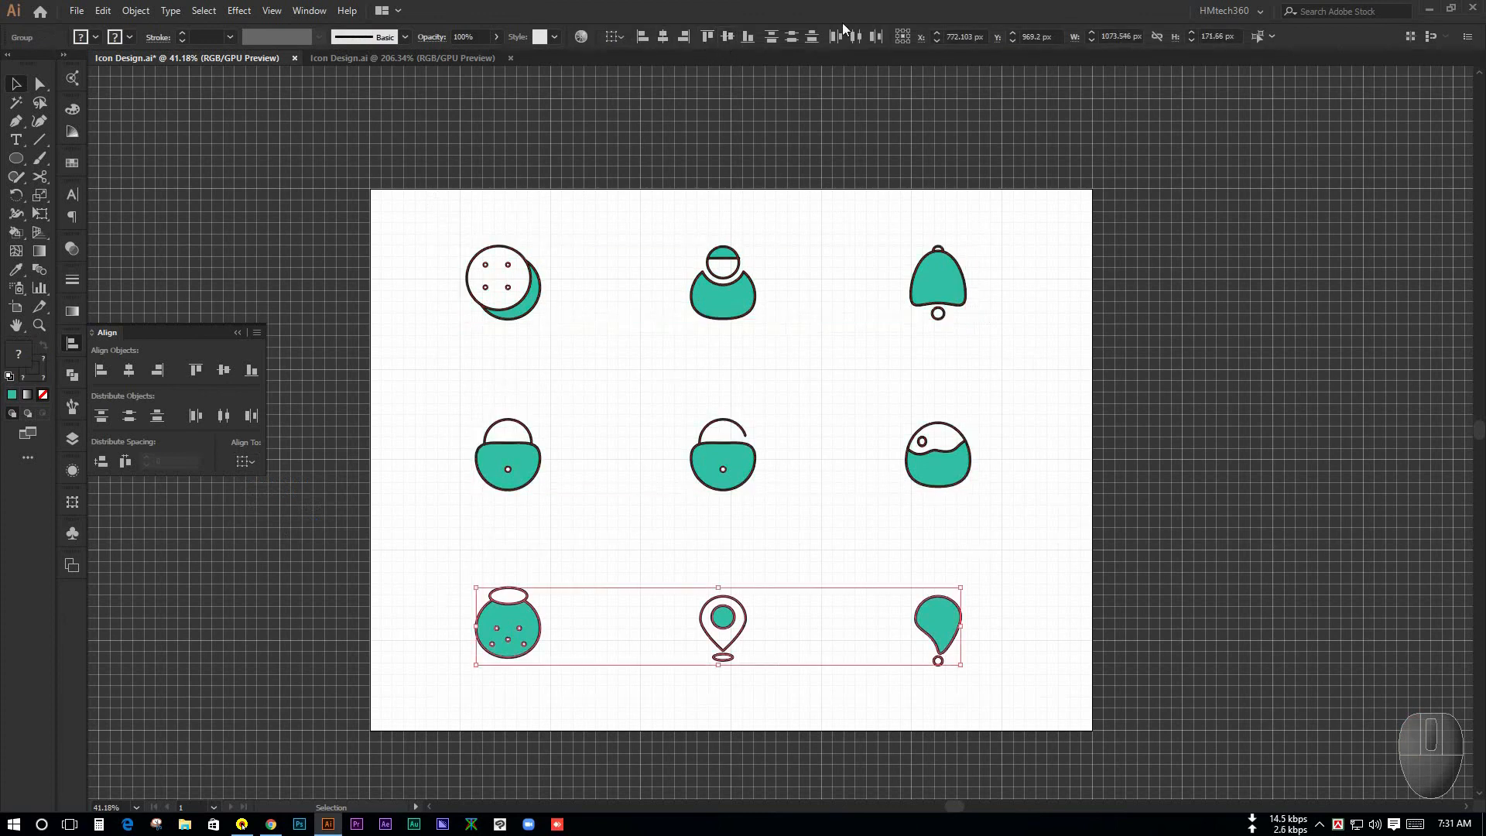
{"action": "left_click", "coordinate": [727, 39]}
{"action": "left_click", "coordinate": [990, 533]}
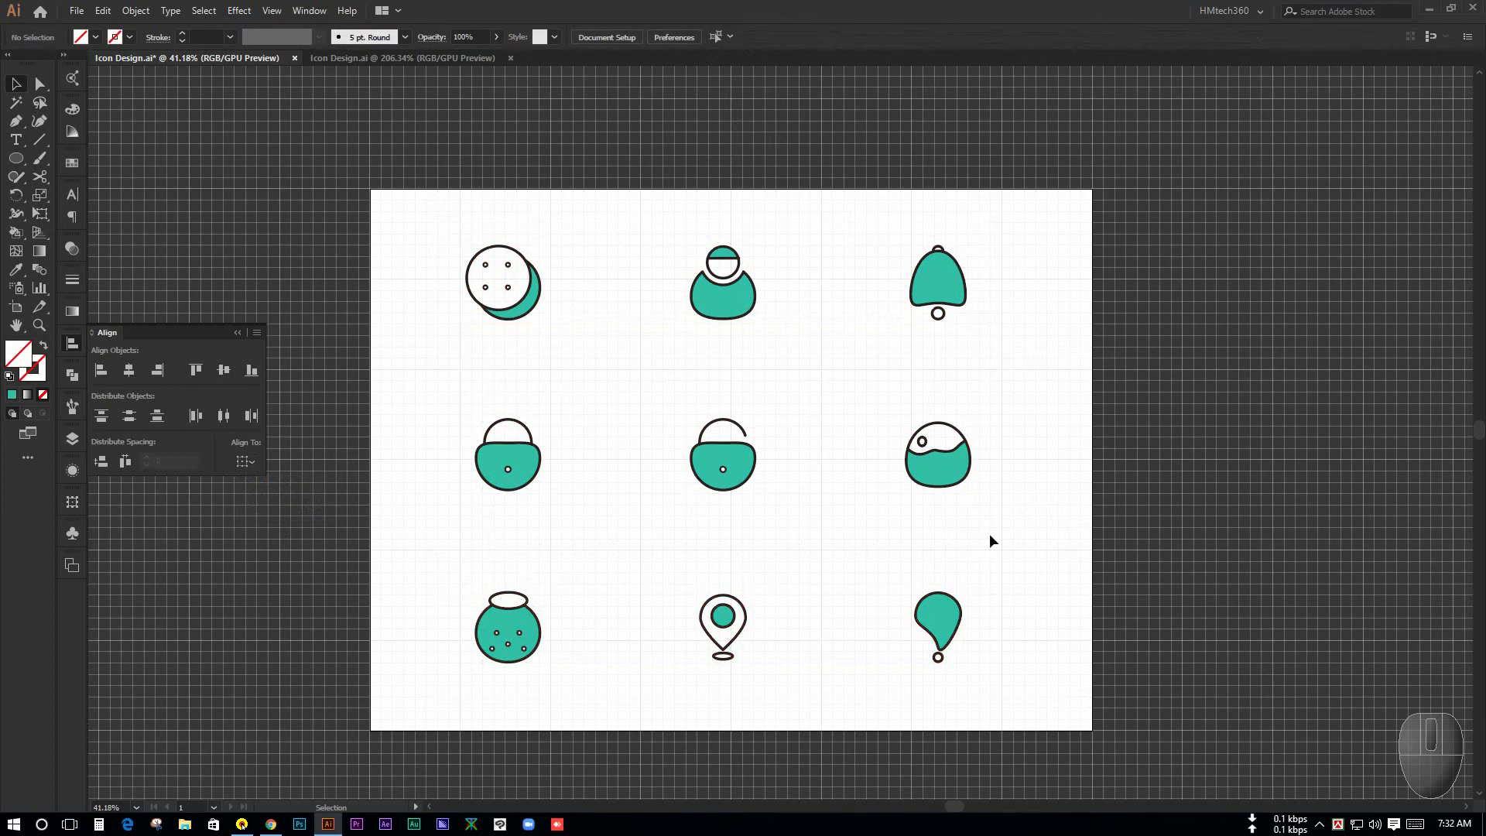
Move the four-dot circle icon so its left and top edges sit against the main grid lines
{"action": "mouse_move", "coordinate": [755, 547]}
{"action": "left_mouse_down"}
{"action": "mouse_move", "coordinate": [779, 547]}
{"action": "mouse_move", "coordinate": [767, 538]}
{"action": "left_mouse_up"}
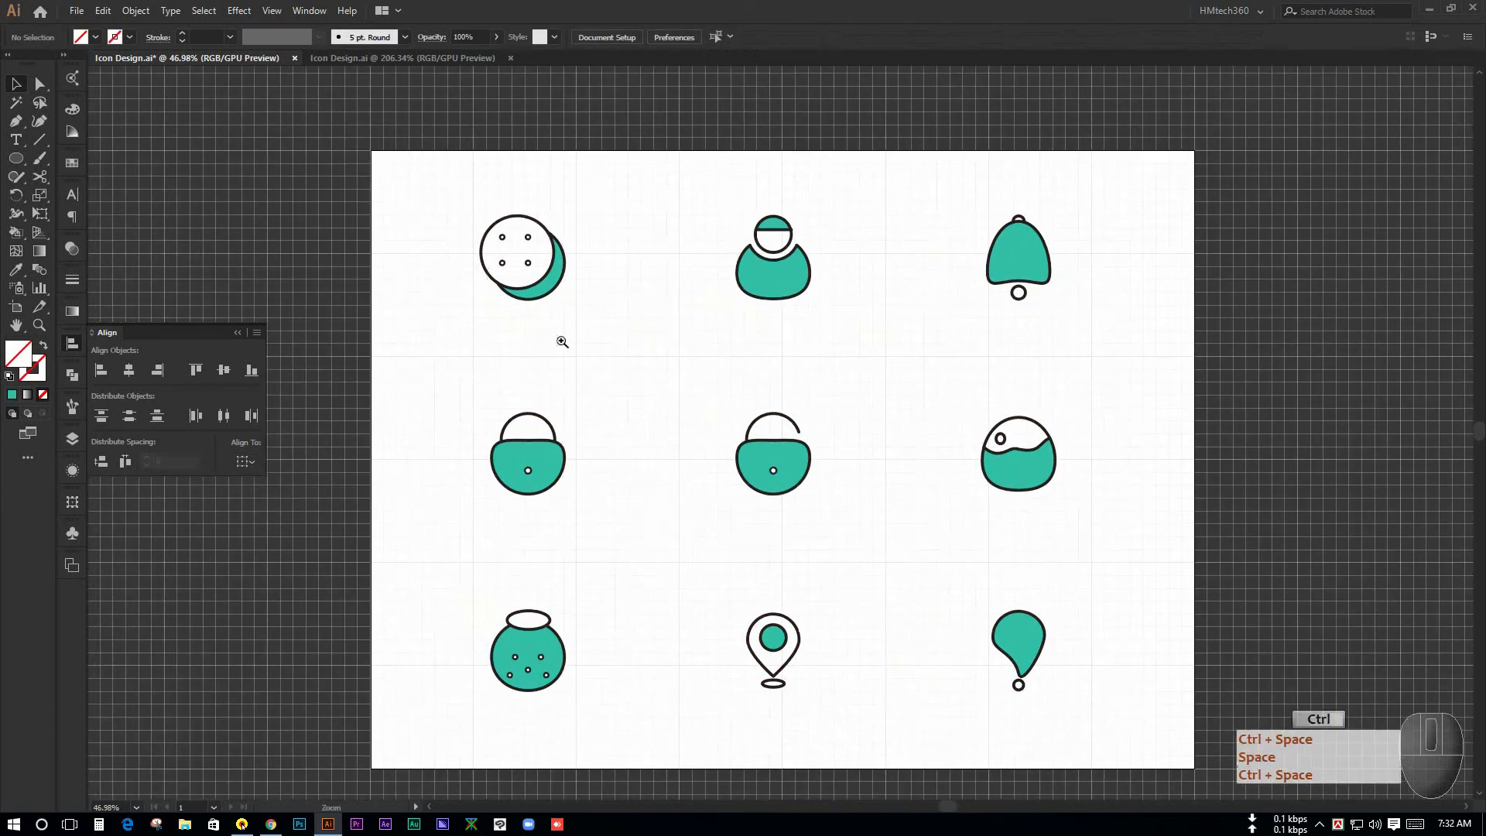
{"action": "left_click", "coordinate": [561, 341], "text": "ctrl"}
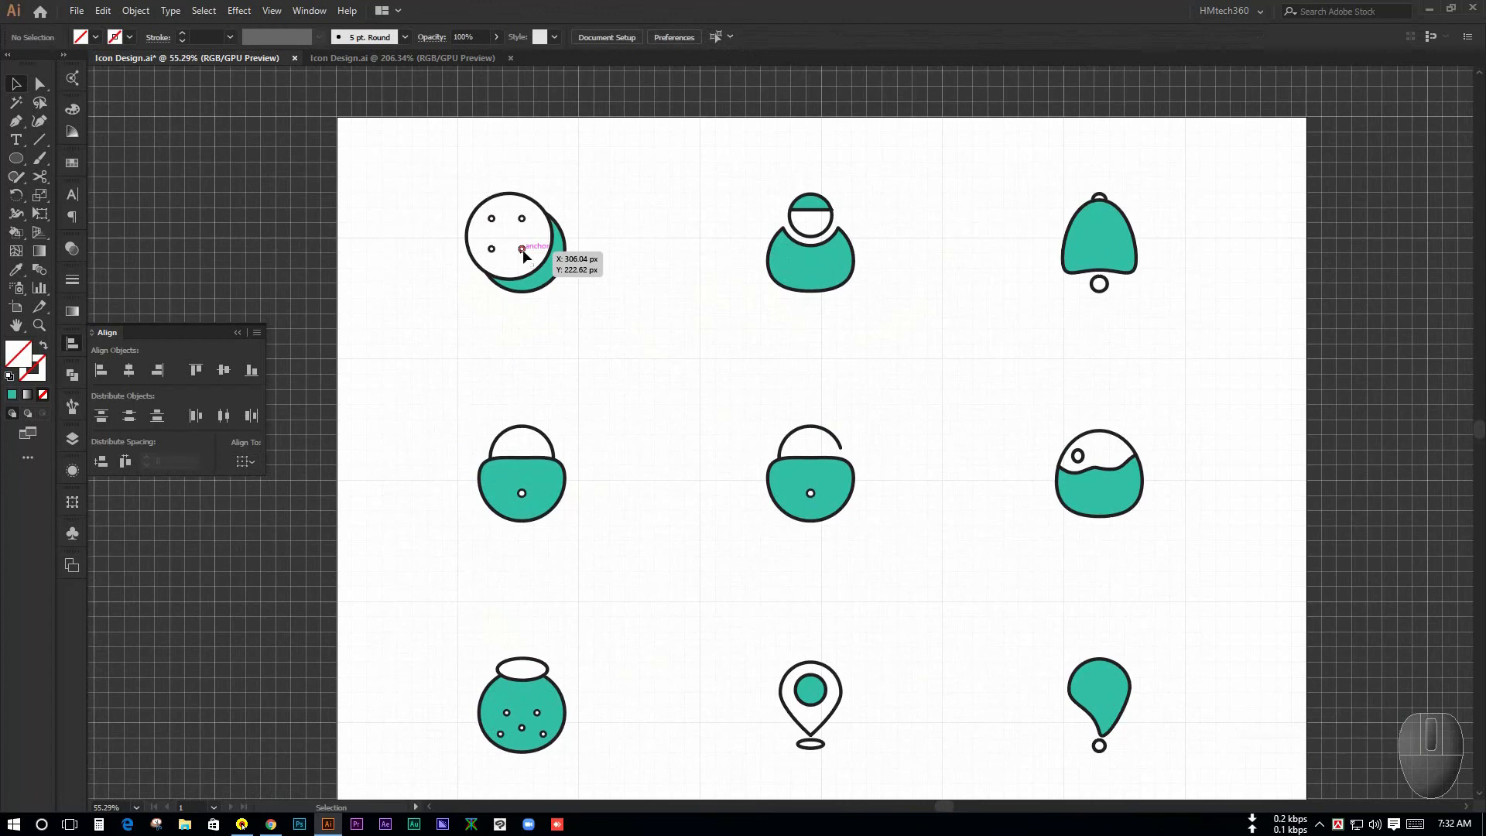
{"action": "left_click_drag", "start_coordinate": [523, 253], "coordinate": [514, 299]}
{"action": "left_click", "coordinate": [619, 217], "text": "ctrl"}
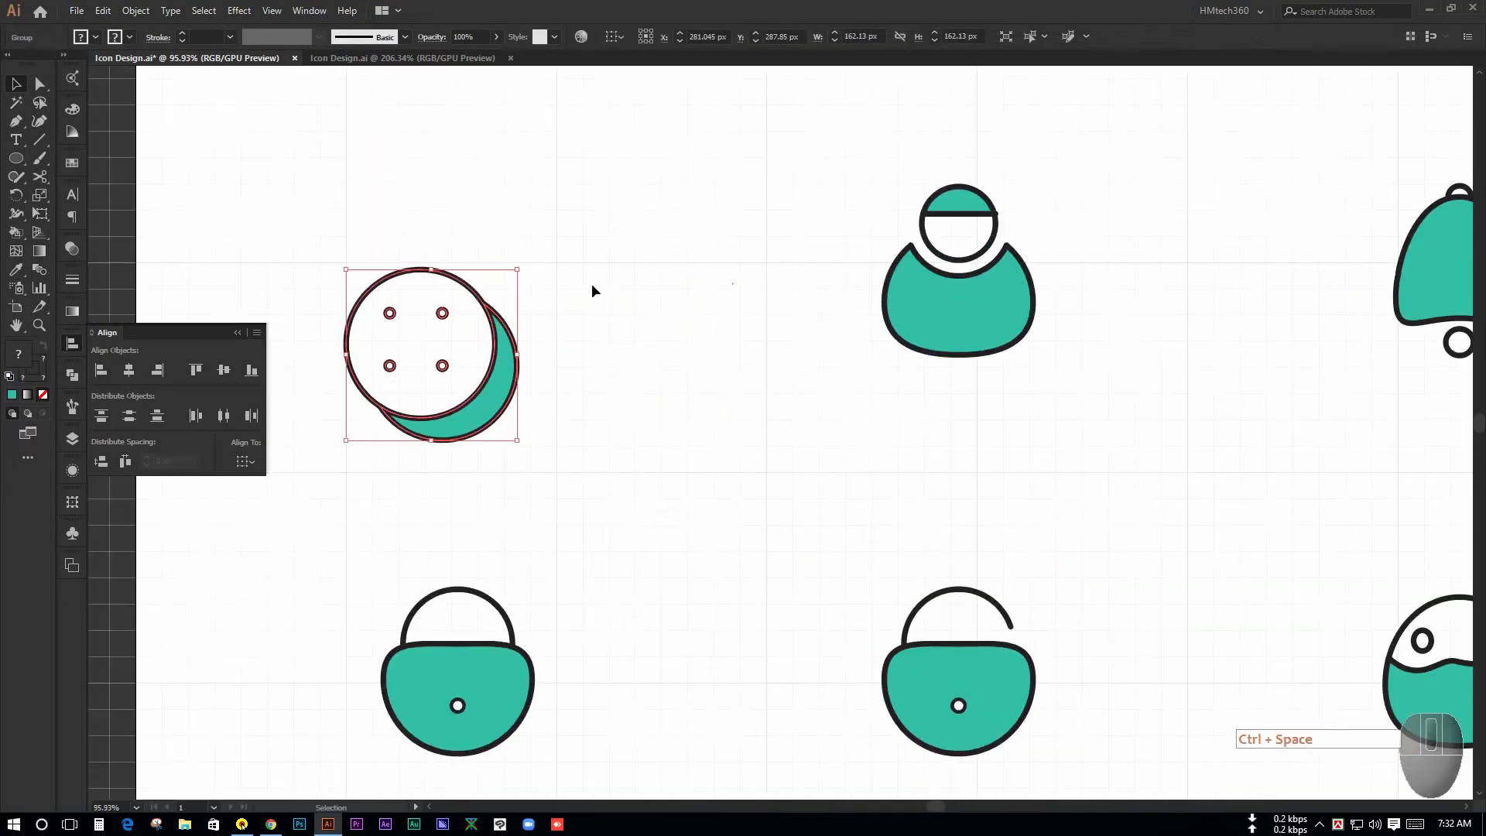
{"action": "left_click", "coordinate": [520, 281]}
{"action": "left_click", "coordinate": [351, 320], "text": "ctrl"}
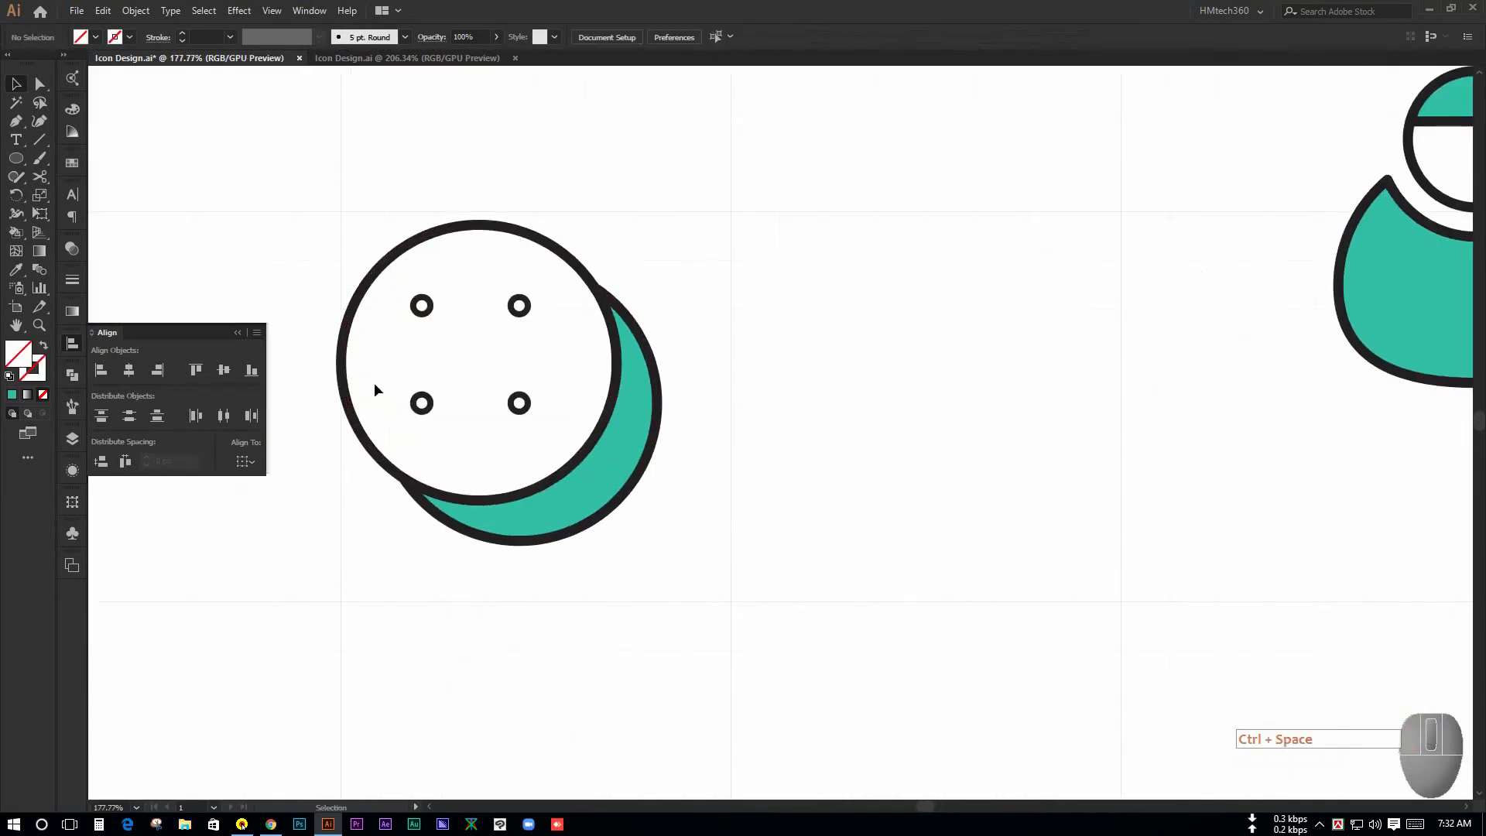
{"action": "left_click_drag", "start_coordinate": [356, 422], "coordinate": [357, 427]}
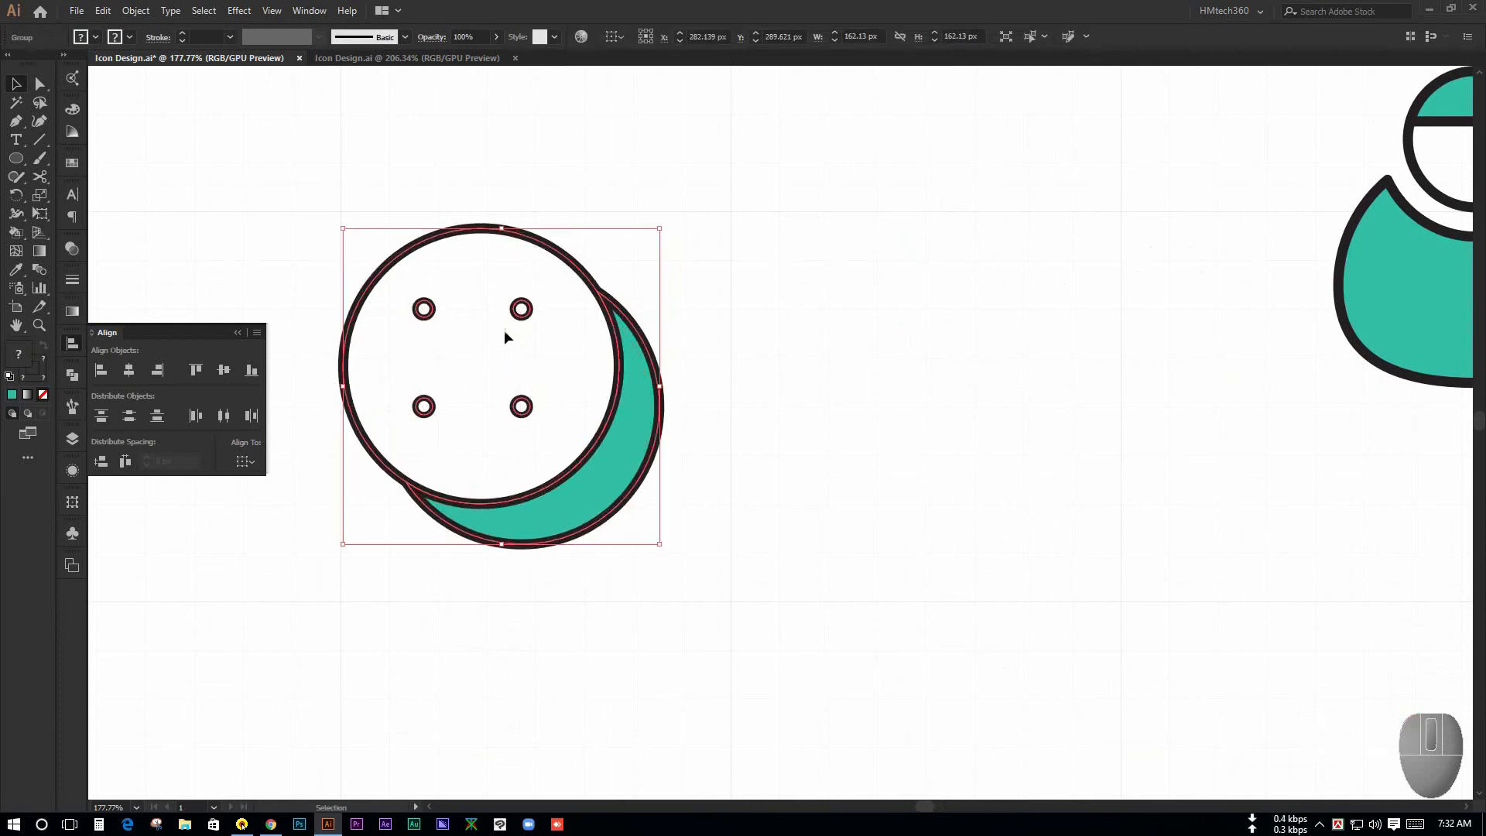
{"action": "left_click", "coordinate": [484, 229], "text": "shift"}
{"action": "left_click_drag", "start_coordinate": [492, 231], "coordinate": [493, 216]}
{"action": "left_click", "coordinate": [687, 260]}
Move the bell icon outward and down so its right and top edges sit against the main grid lines
{"action": "left_click_drag", "start_coordinate": [865, 221], "coordinate": [636, 225]}
{"action": "left_click_drag", "start_coordinate": [805, 185], "coordinate": [758, 182]}
{"action": "left_click_drag", "start_coordinate": [850, 147], "coordinate": [760, 142]}
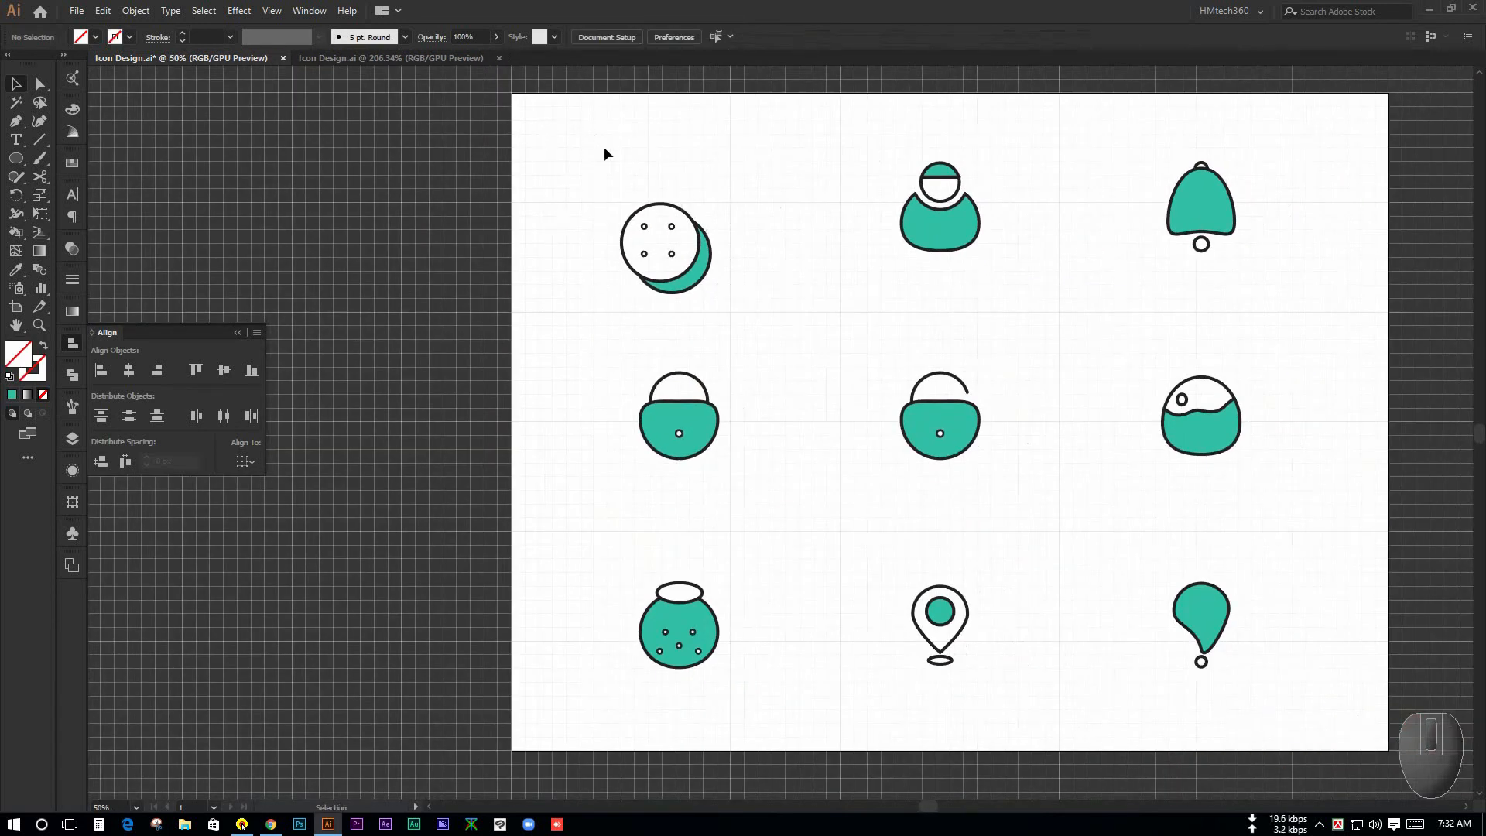
{"action": "left_click_drag", "start_coordinate": [643, 152], "coordinate": [581, 184]}
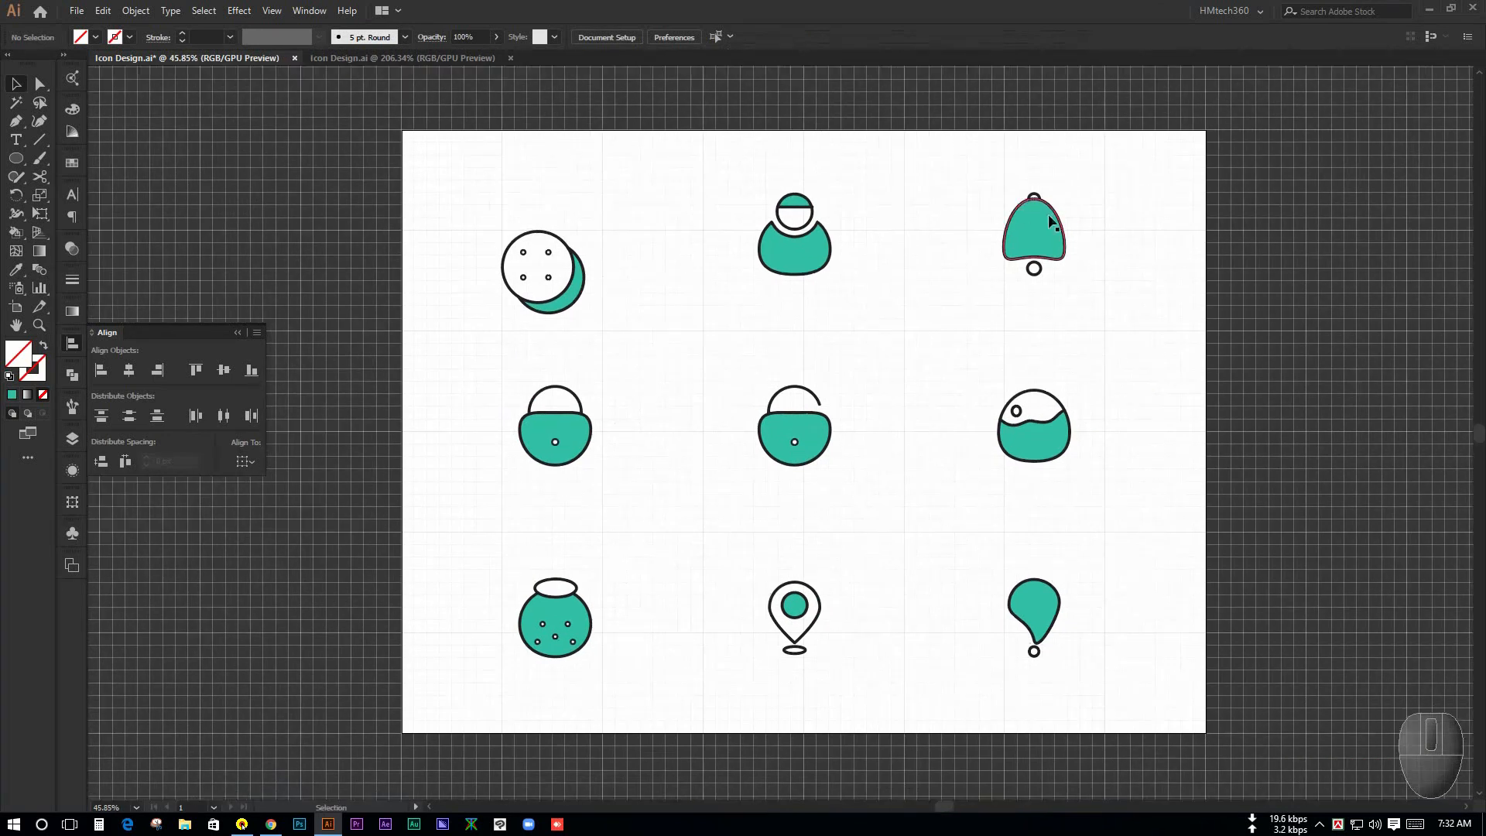
{"action": "left_click_drag", "start_coordinate": [1064, 232], "coordinate": [1214, 275]}
{"action": "left_click", "coordinate": [1136, 262]}
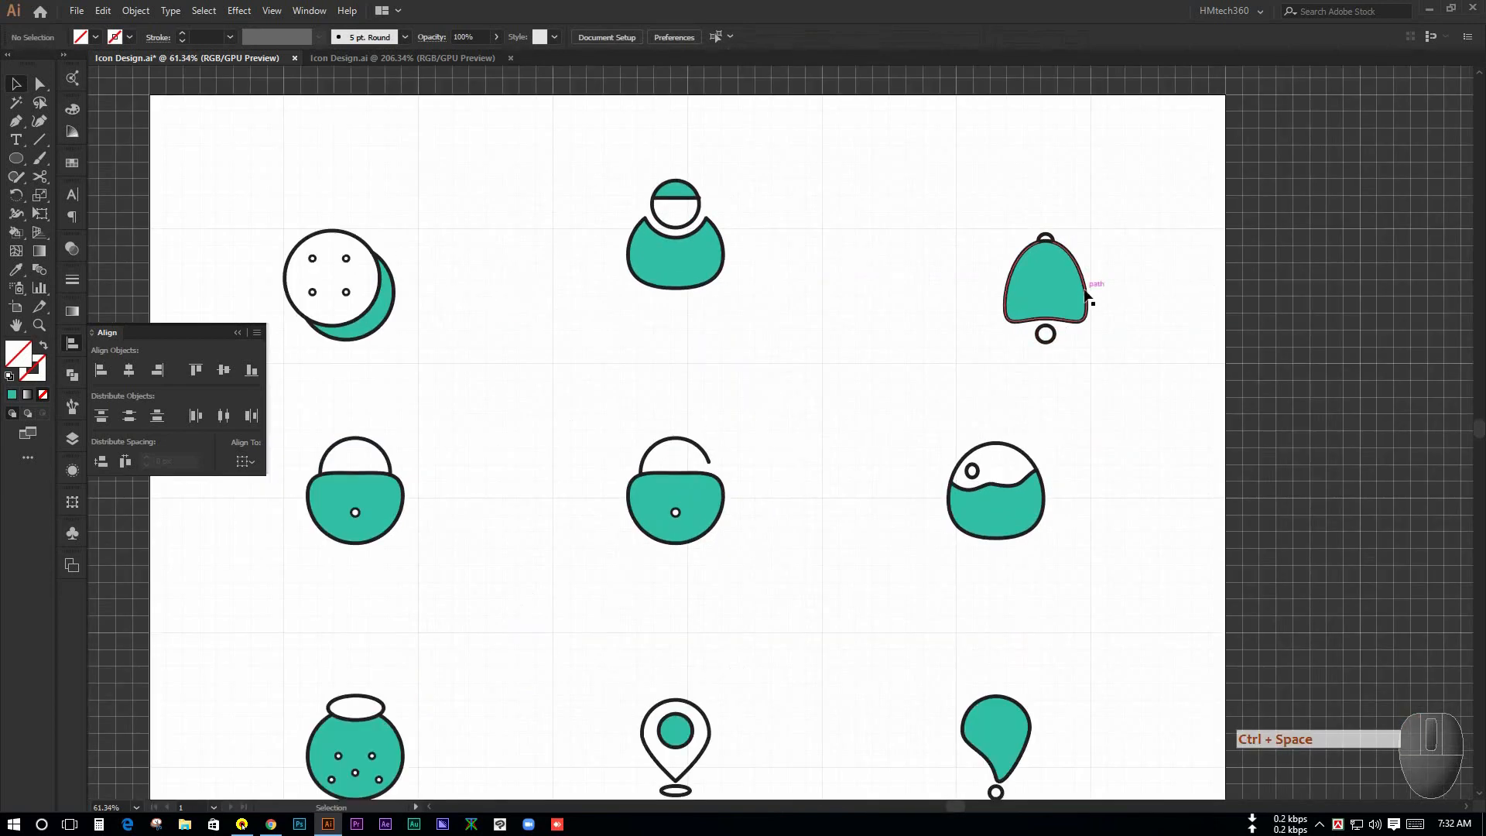
{"action": "left_click_drag", "start_coordinate": [1084, 292], "coordinate": [1045, 314]}
{"action": "left_click", "coordinate": [1130, 265]}
{"action": "scroll", "coordinate": [1071, 212], "scroll_direction": "up", "scroll_amount": 3}
{"action": "left_click_drag", "start_coordinate": [1044, 314], "coordinate": [875, 303]}
Align the top edges of the circle and person icons to the bell, using the bell as key object
{"action": "left_click_drag", "start_coordinate": [420, 225], "coordinate": [1180, 378]}
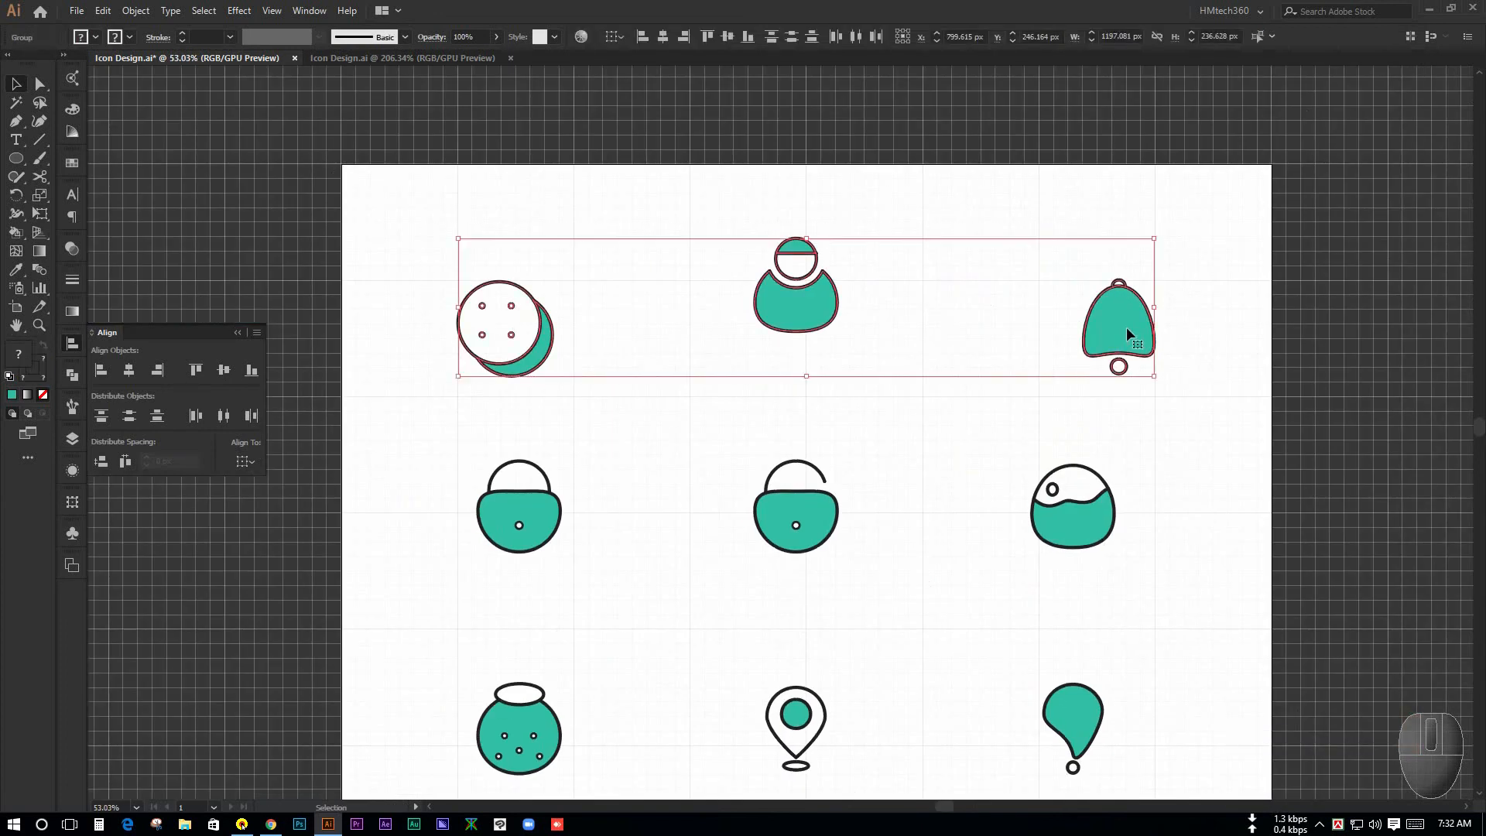
{"action": "left_click", "coordinate": [1126, 327]}
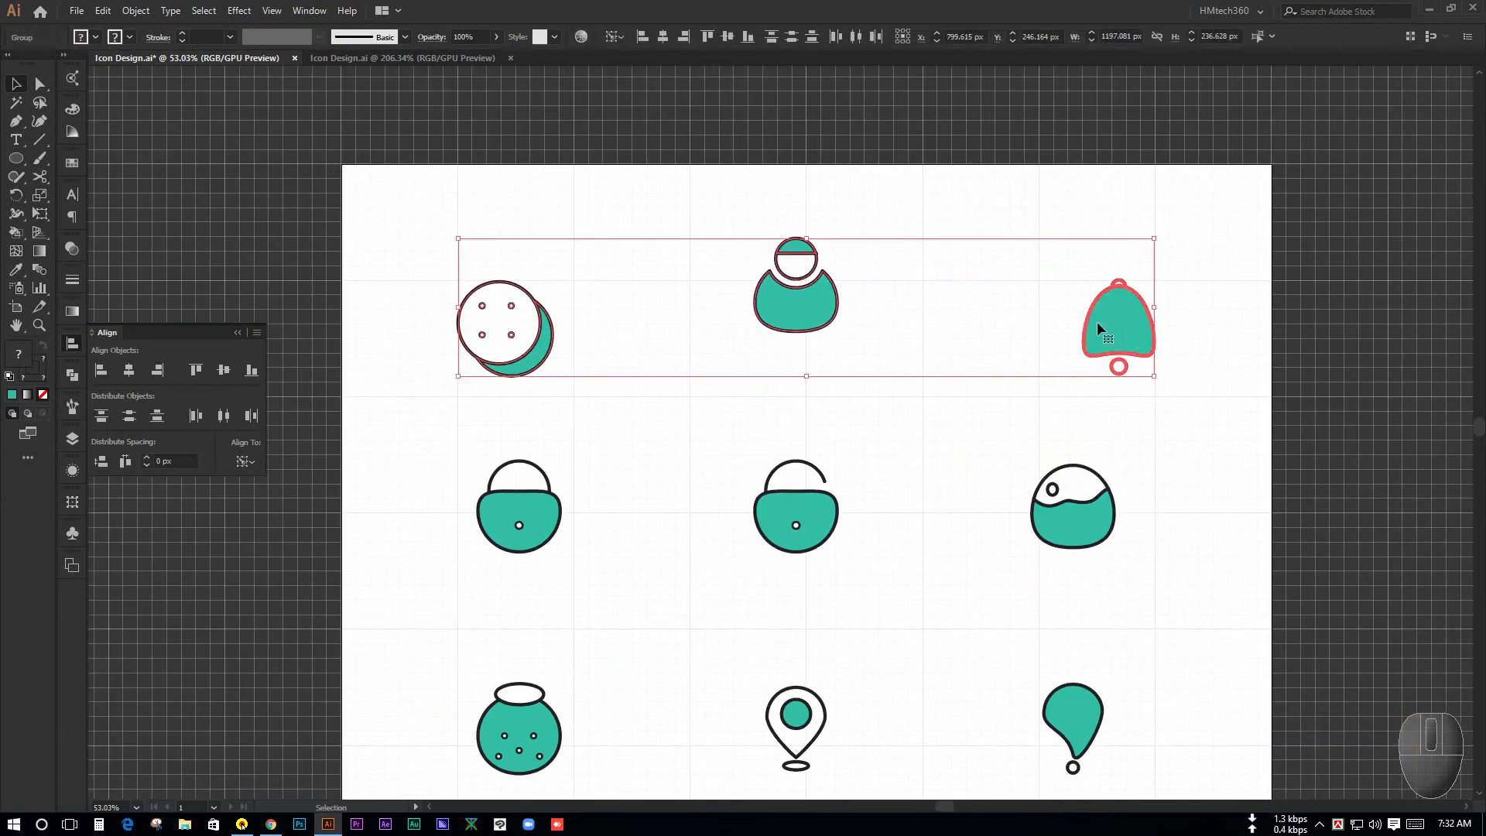
{"action": "left_click", "coordinate": [704, 36]}
{"action": "left_click", "coordinate": [754, 194]}
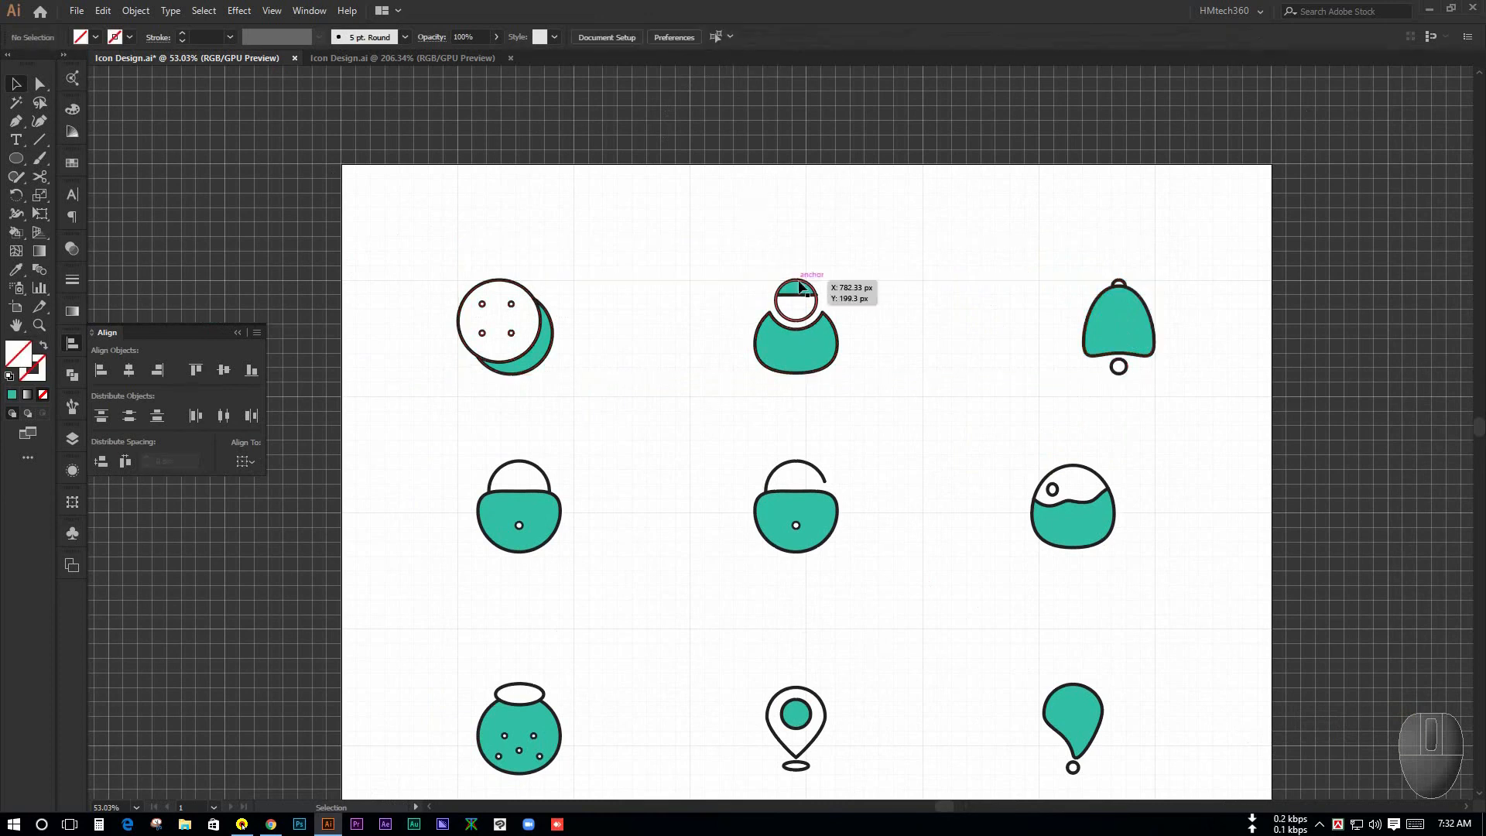
Select the repositioned top-row icons and align them again by their vertical centres
{"action": "left_click", "coordinate": [730, 291], "text": "ctrl"}
{"action": "left_click_drag", "start_coordinate": [747, 288], "coordinate": [1135, 322]}
{"action": "scroll", "coordinate": [1134, 321], "scroll_direction": "up", "scroll_amount": 2}
{"action": "left_click", "coordinate": [727, 36]}
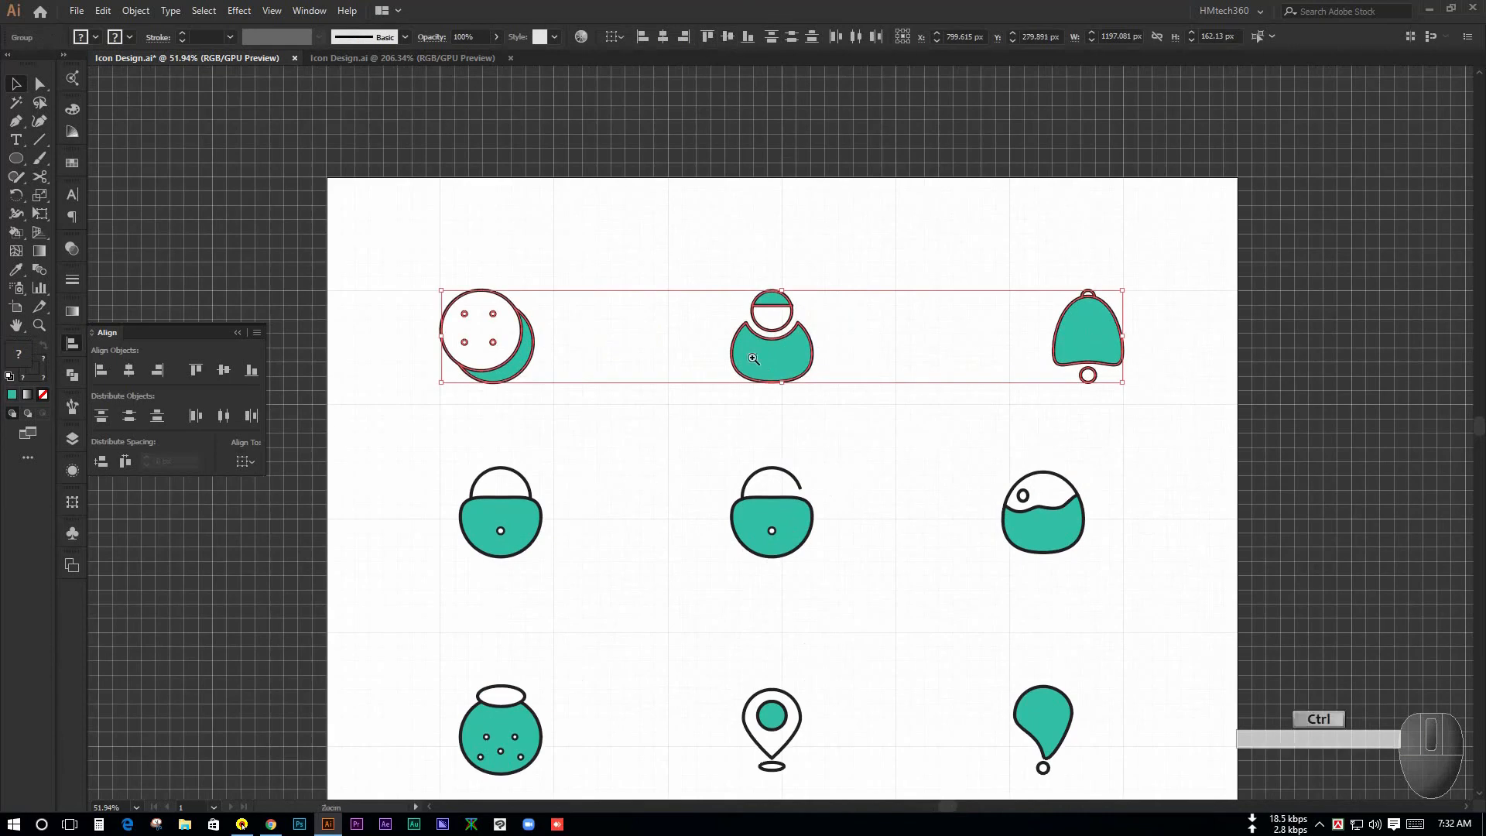
{"action": "left_click", "coordinate": [762, 352], "text": "ctrl"}
{"action": "left_click", "coordinate": [830, 337], "text": "ctrl+alt"}
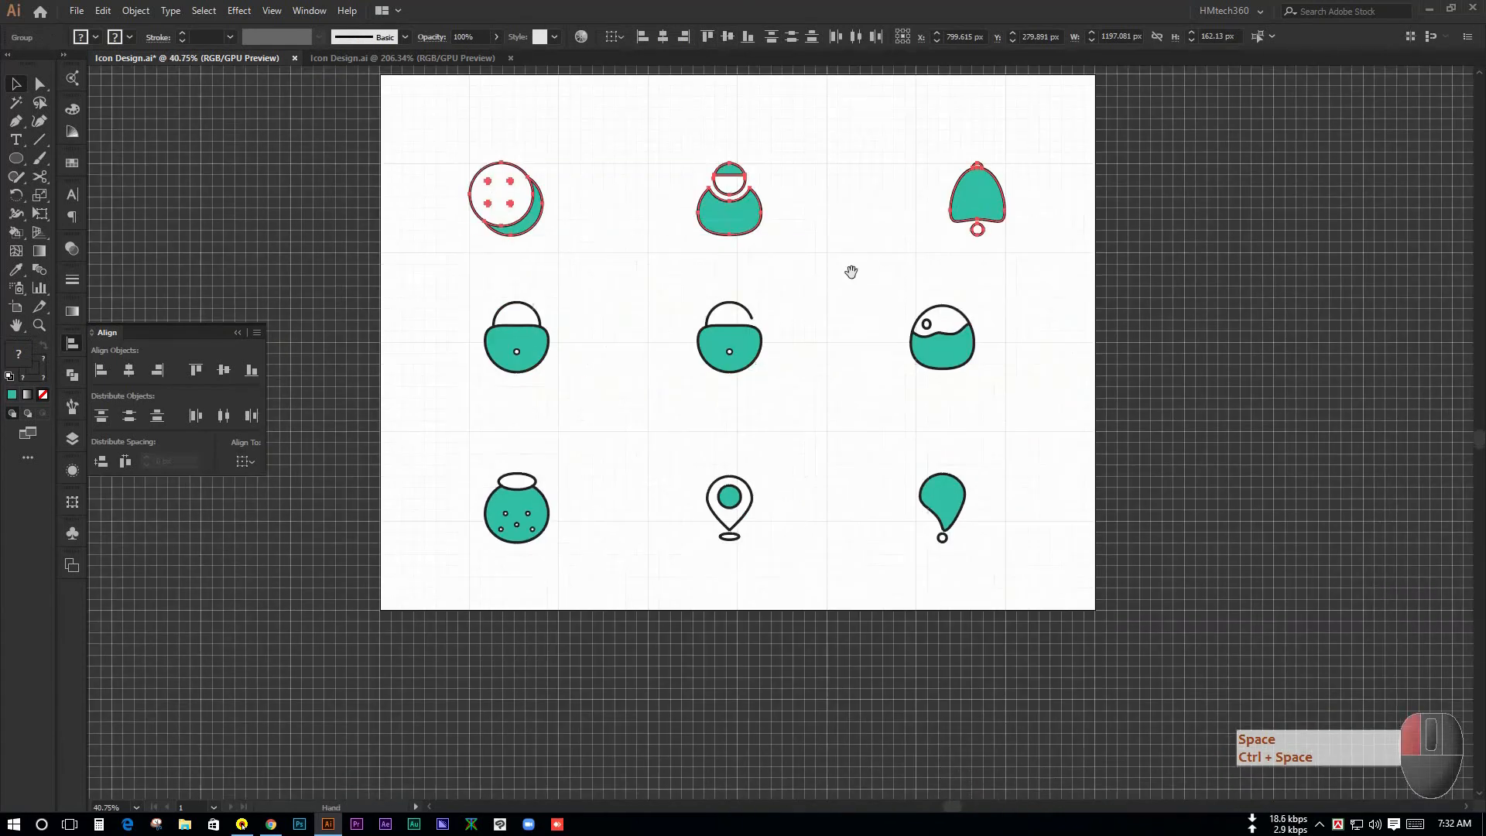
Move the jar icon straight up so its bottom edge sits on the main grid line below it
{"action": "left_click", "coordinate": [765, 547]}
{"action": "left_click_drag", "start_coordinate": [766, 547], "coordinate": [799, 550]}
{"action": "left_click", "coordinate": [474, 487]}
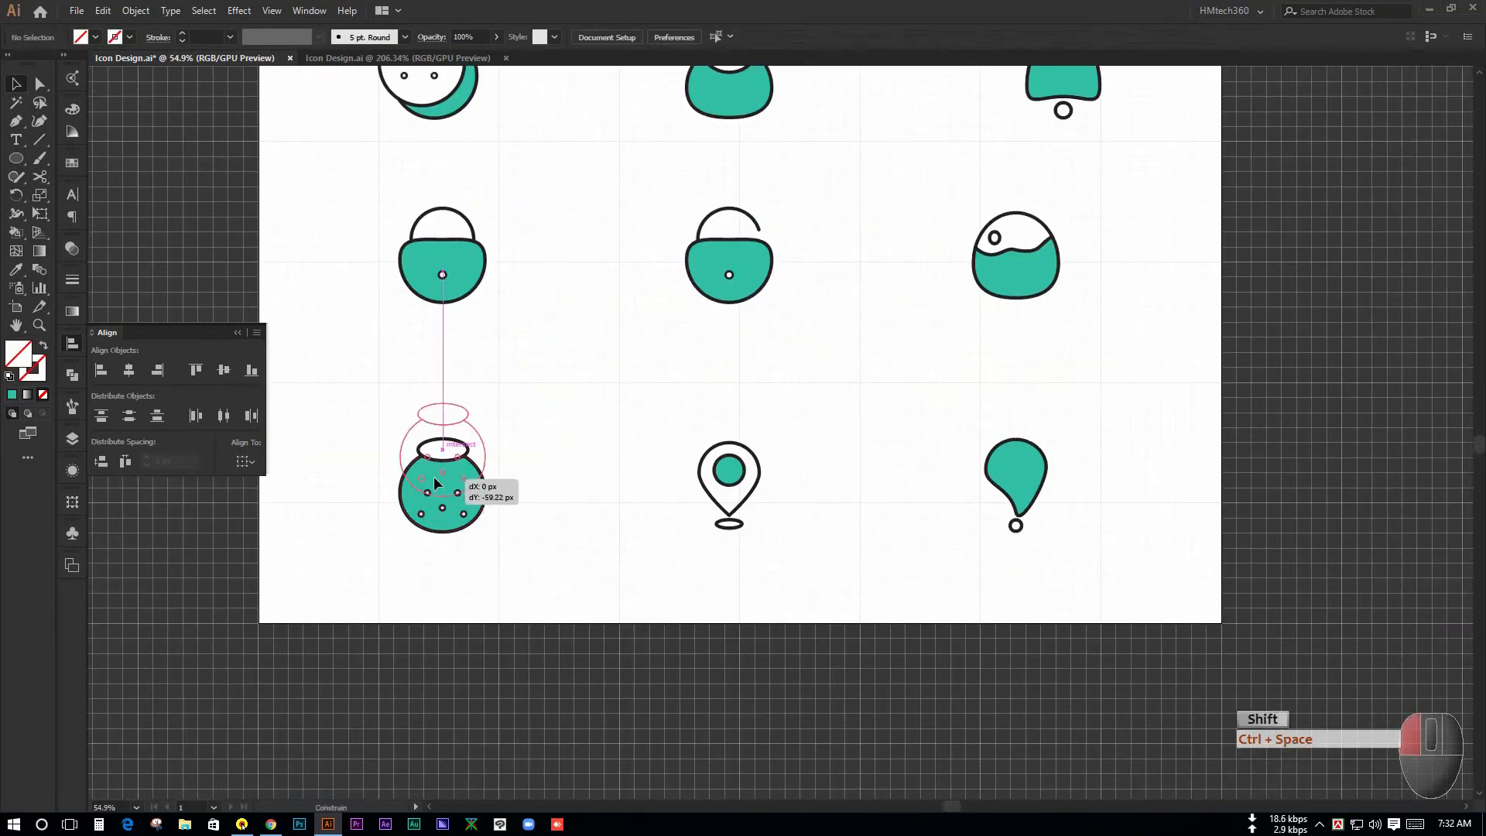
{"action": "key", "text": "ctrl+space"}
Align the bottom edges of the pin and drop icons to the jar icon, using the jar as key object
{"action": "left_click_drag", "start_coordinate": [479, 488], "coordinate": [1230, 524]}
{"action": "key", "text": "ctrl+space"}
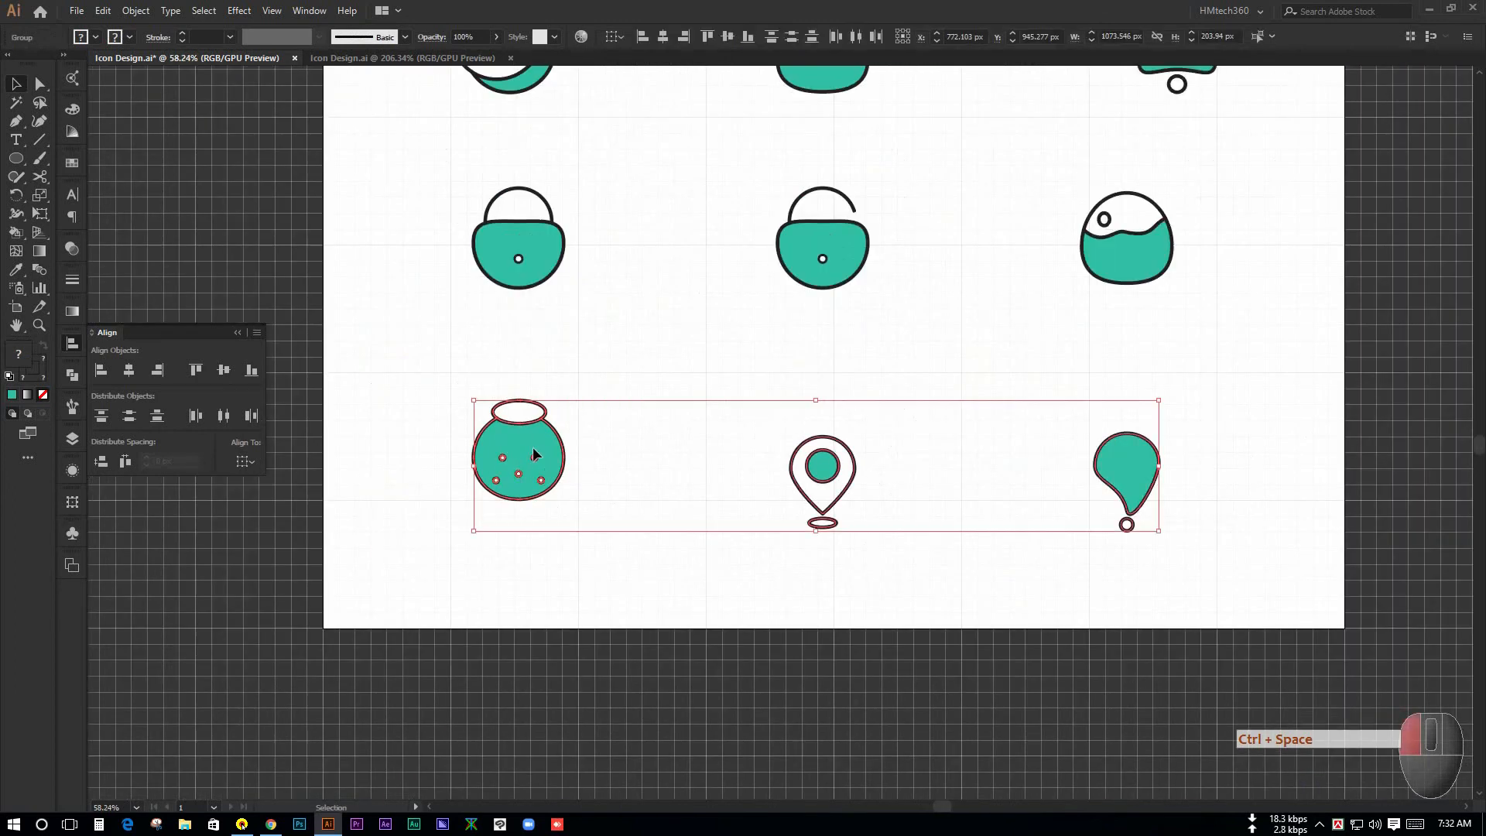
{"action": "left_click", "coordinate": [534, 457]}
{"action": "left_click", "coordinate": [747, 36]}
{"action": "left_click", "coordinate": [743, 570]}
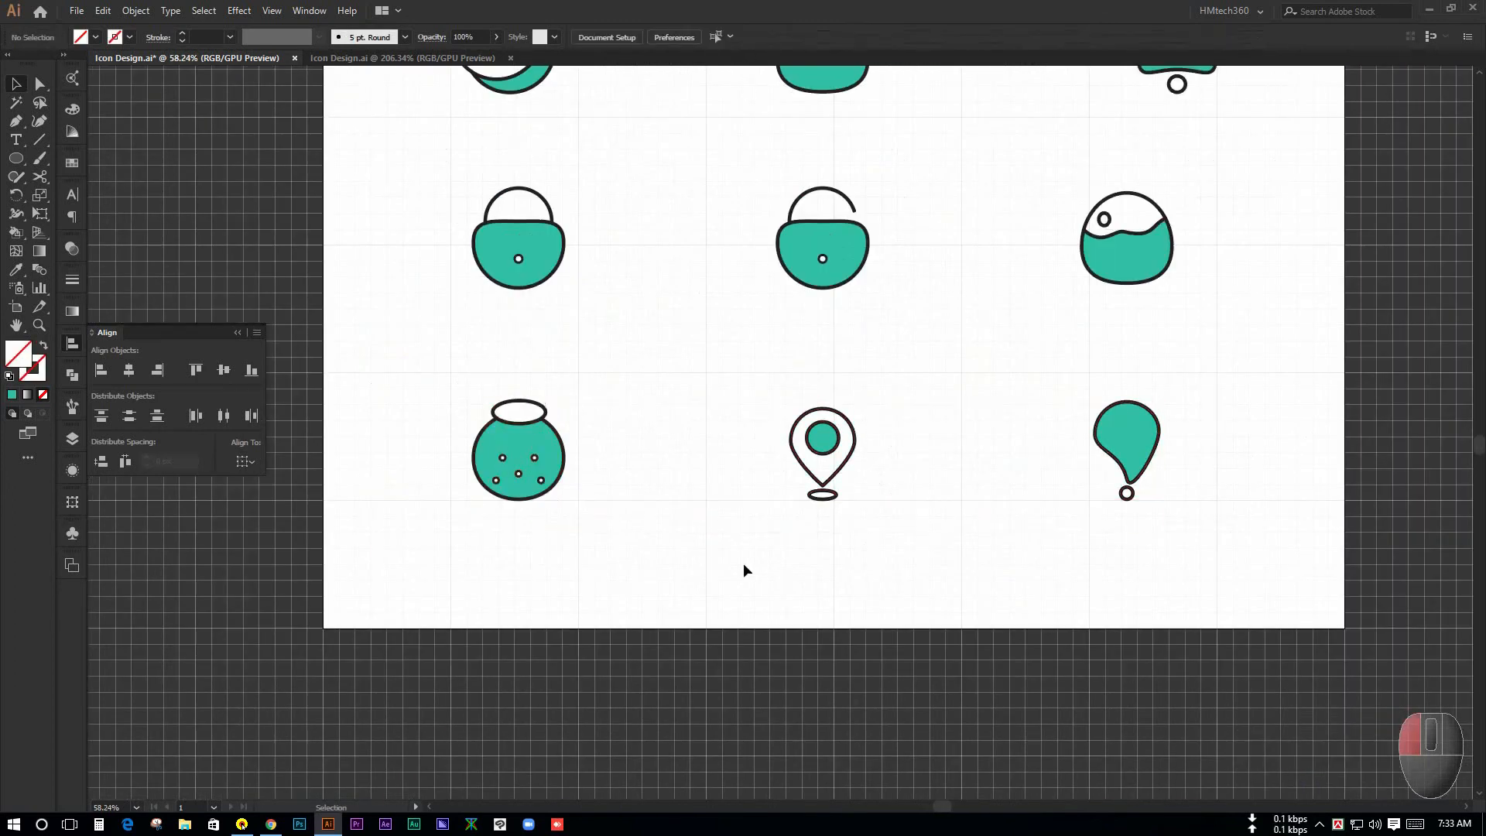
Check how the bottom-row icons, especially the location pin, sit against the main grid lines
{"action": "key", "text": "ctrl+space"}
{"action": "left_click_drag", "start_coordinate": [742, 570], "coordinate": [792, 467]}
{"action": "key", "text": "space"}
{"action": "key", "text": "ctrl+space"}
{"action": "key", "text": "space"}
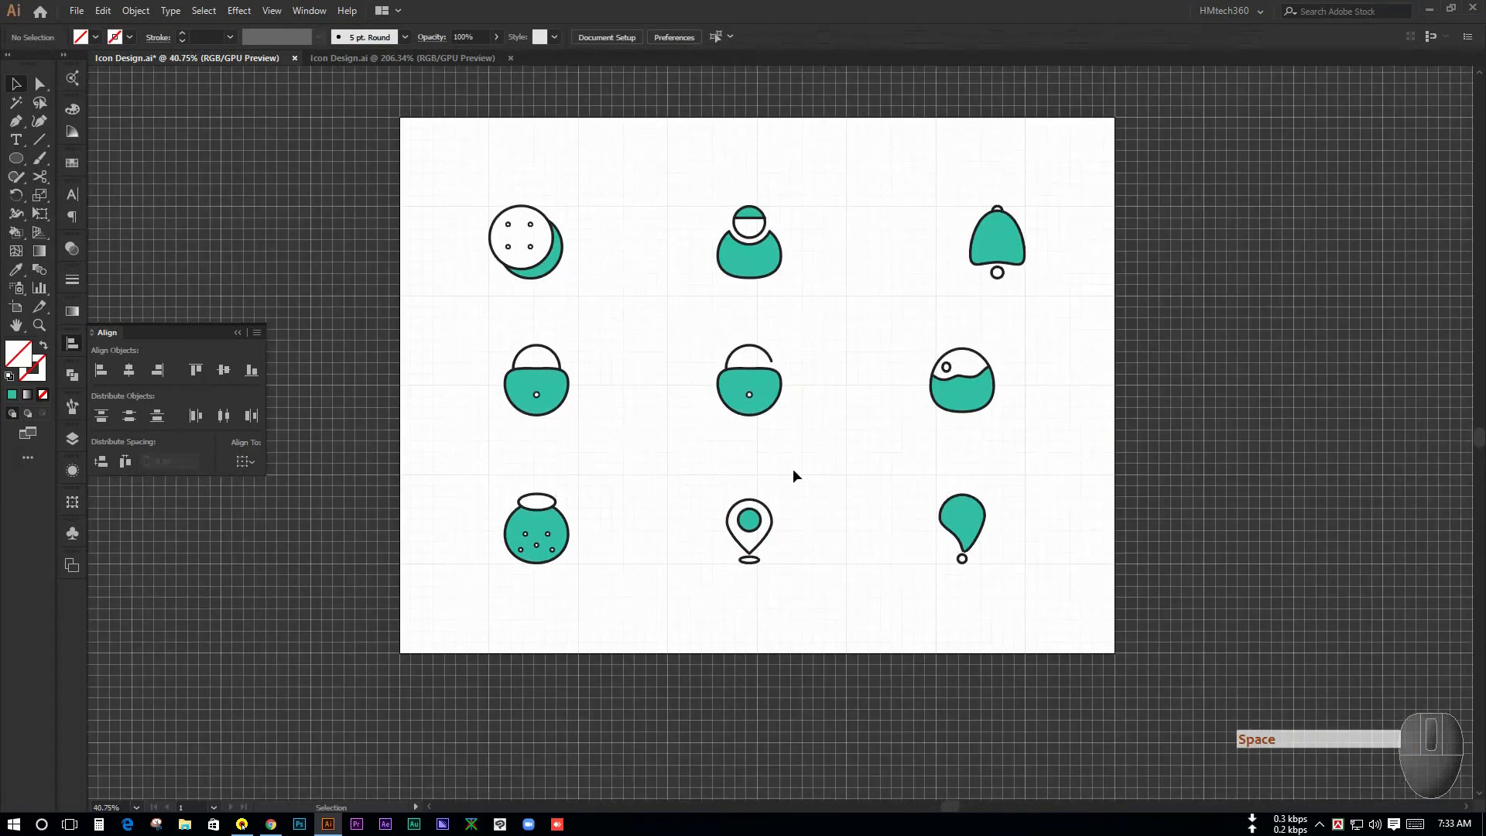
{"action": "key", "text": "ctrl+space"}
{"action": "left_click", "coordinate": [763, 541]}
{"action": "left_click", "coordinate": [754, 541]}
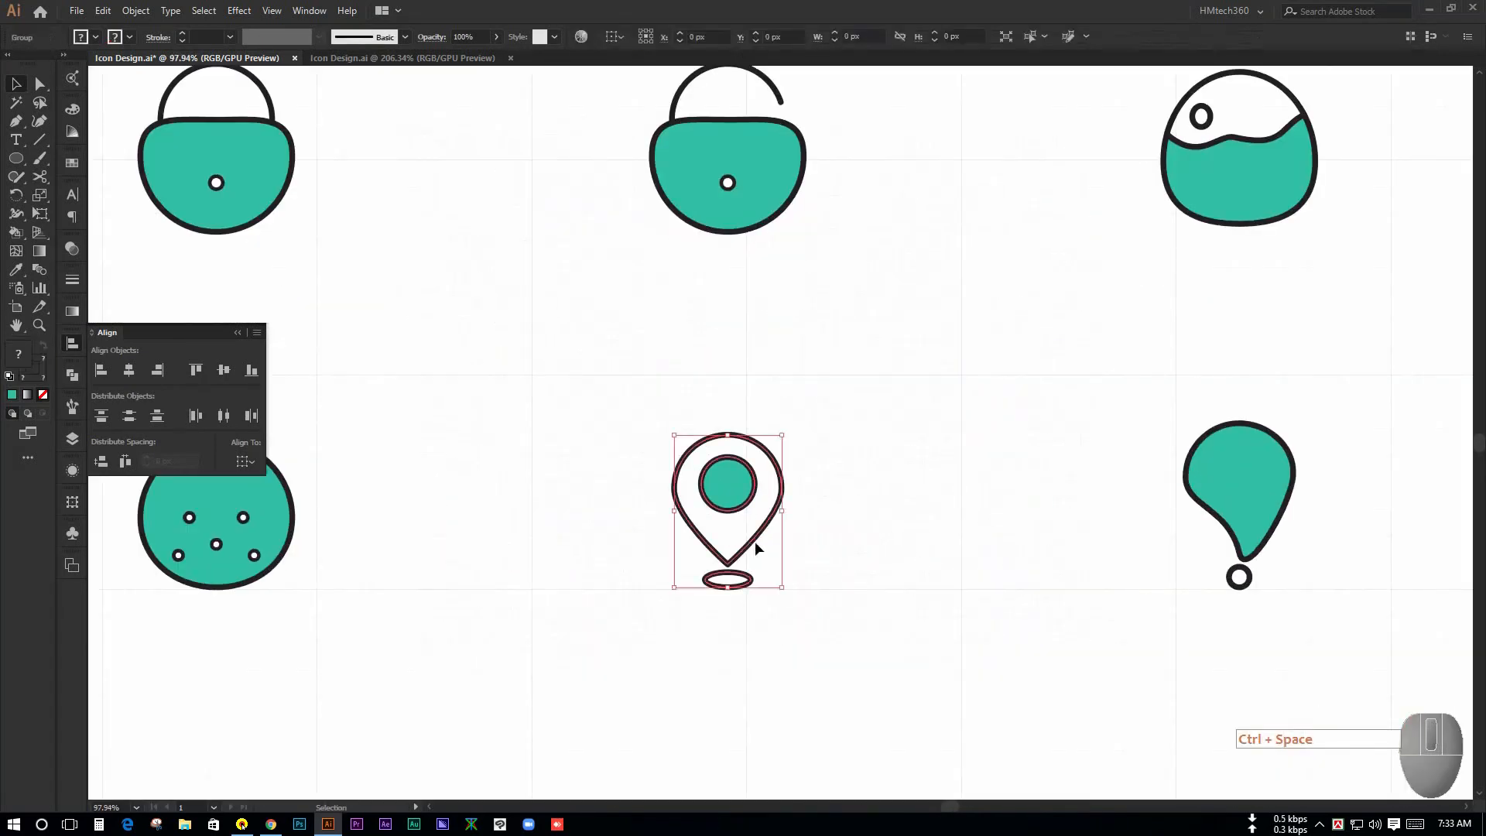
{"action": "left_click", "coordinate": [875, 511]}
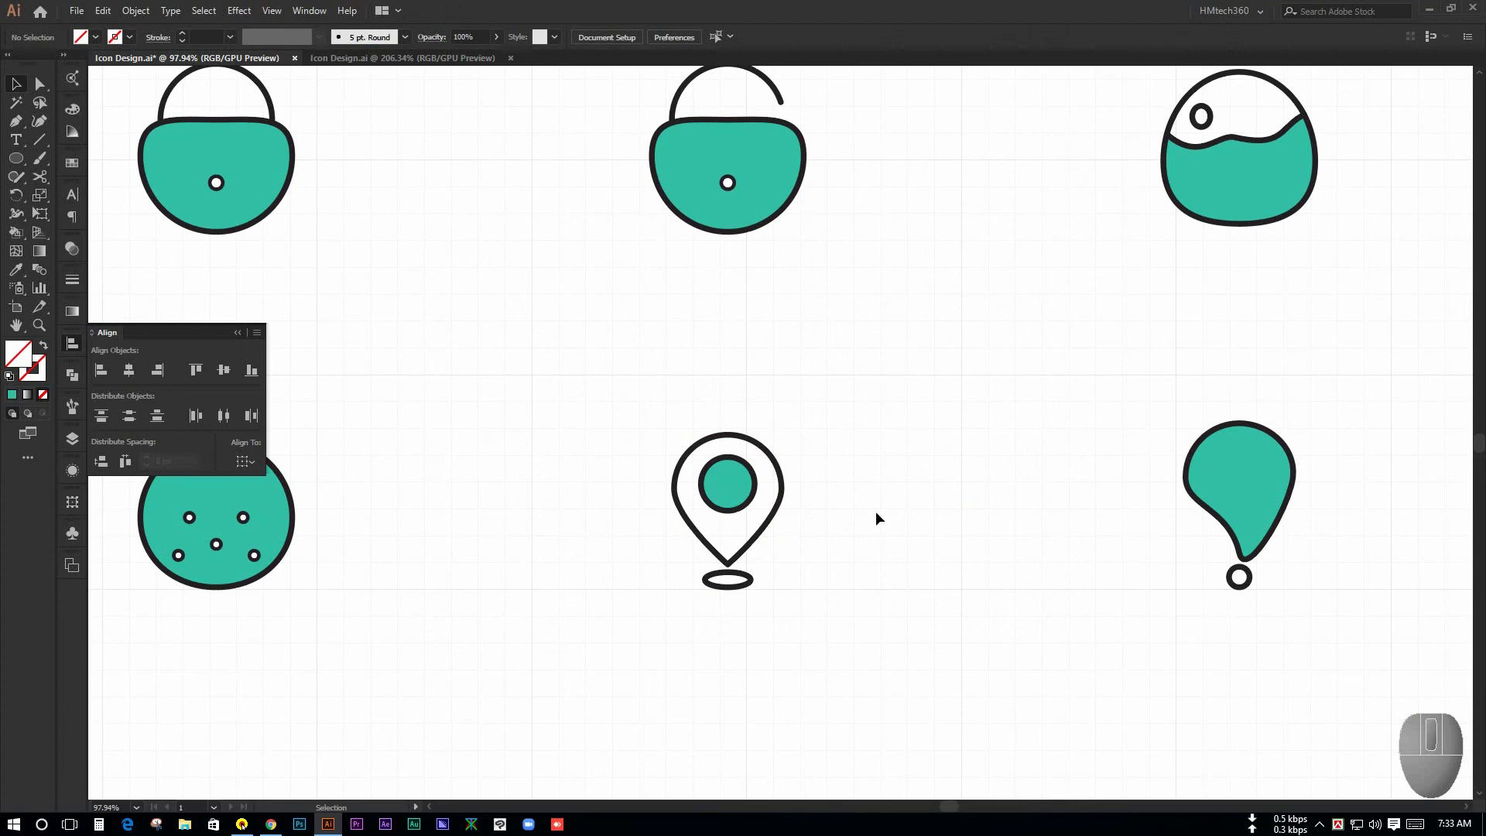
{"action": "key", "text": "ctrl+space"}
{"action": "left_click_drag", "start_coordinate": [880, 503], "coordinate": [723, 422]}
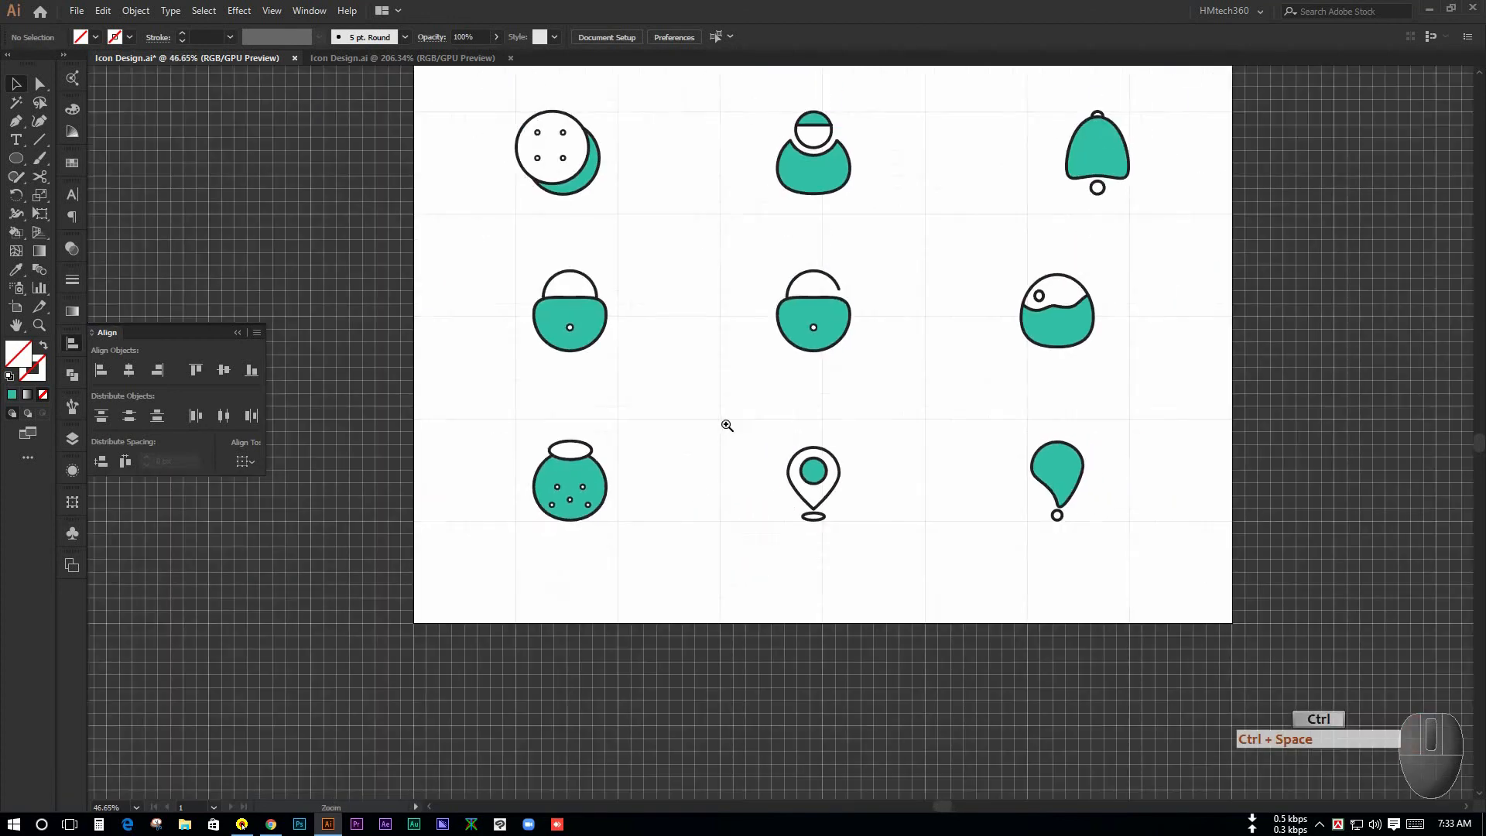
Align the left edges of the left-column icons to the four-dot circle icon, using the circle as key object
{"action": "left_click_drag", "start_coordinate": [909, 427], "coordinate": [780, 522]}
{"action": "left_click_drag", "start_coordinate": [349, 211], "coordinate": [541, 665]}
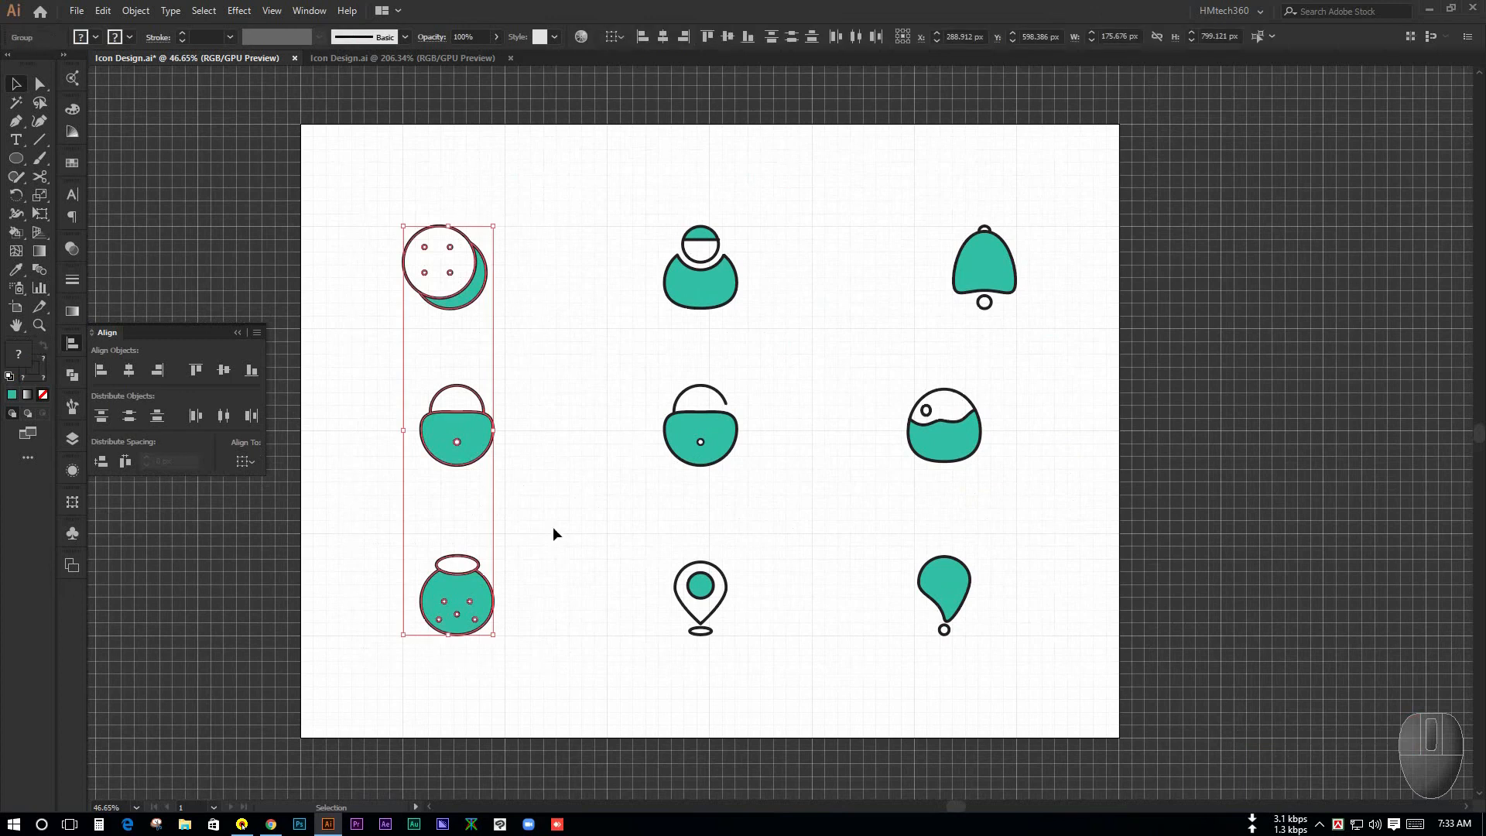
{"action": "key", "text": "ctrl+space"}
{"action": "left_click_drag", "start_coordinate": [552, 526], "coordinate": [703, 466]}
{"action": "left_click_drag", "start_coordinate": [504, 150], "coordinate": [736, 683]}
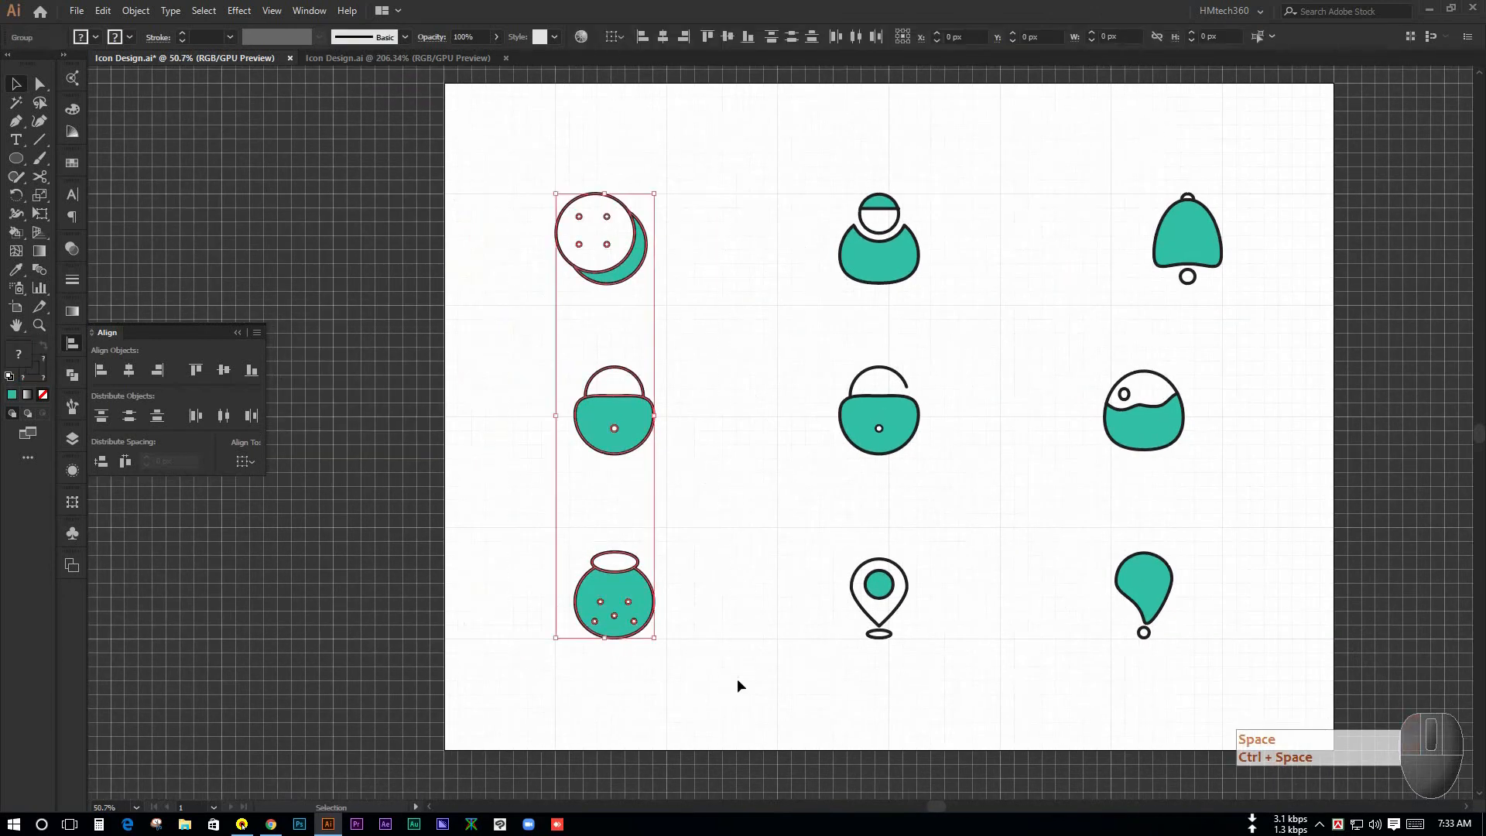
{"action": "key", "text": "ctrl+space"}
{"action": "left_click_drag", "start_coordinate": [660, 507], "coordinate": [723, 531]}
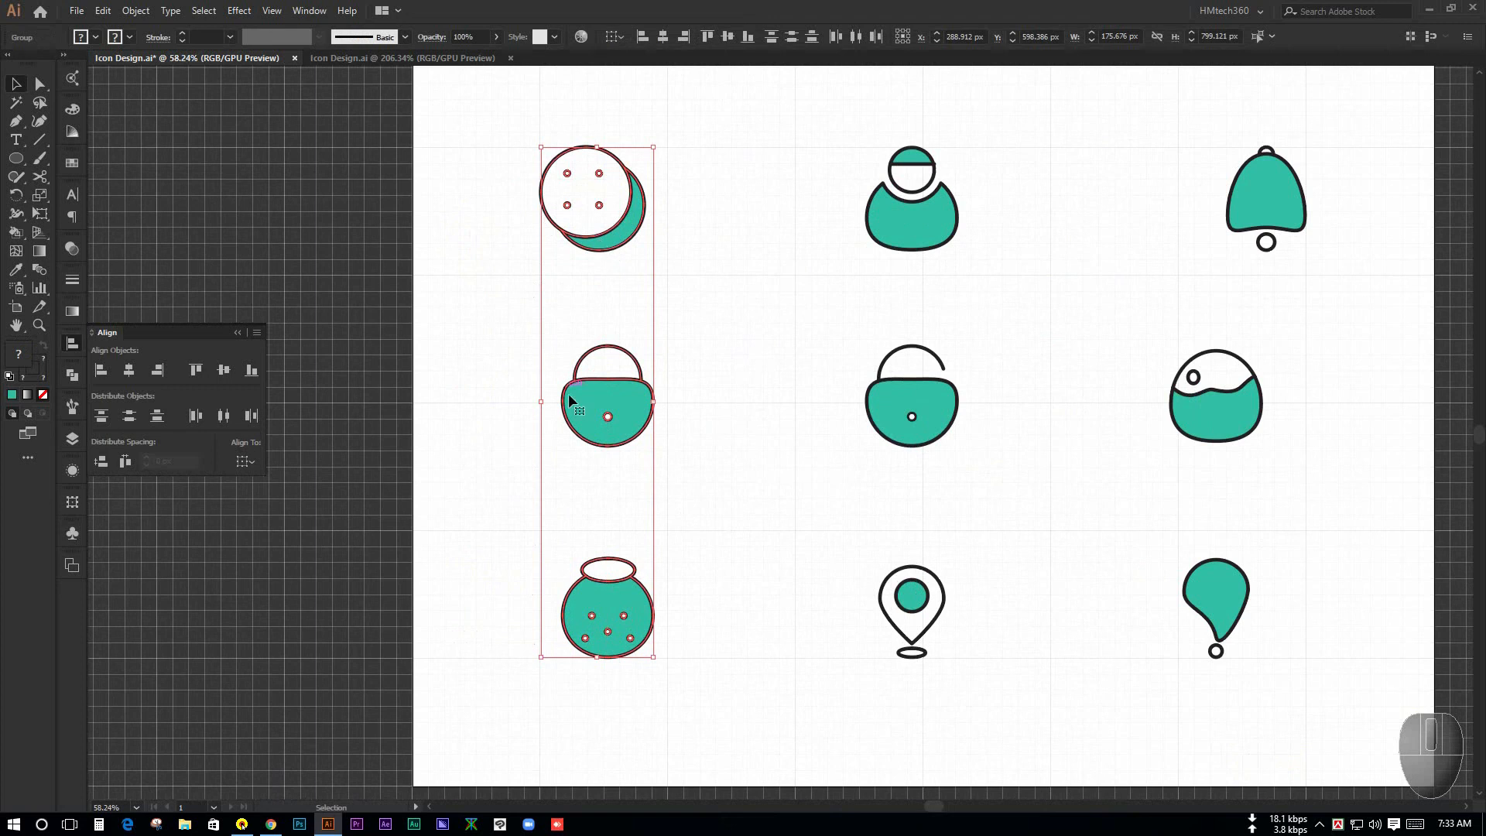
{"action": "left_click", "coordinate": [611, 238]}
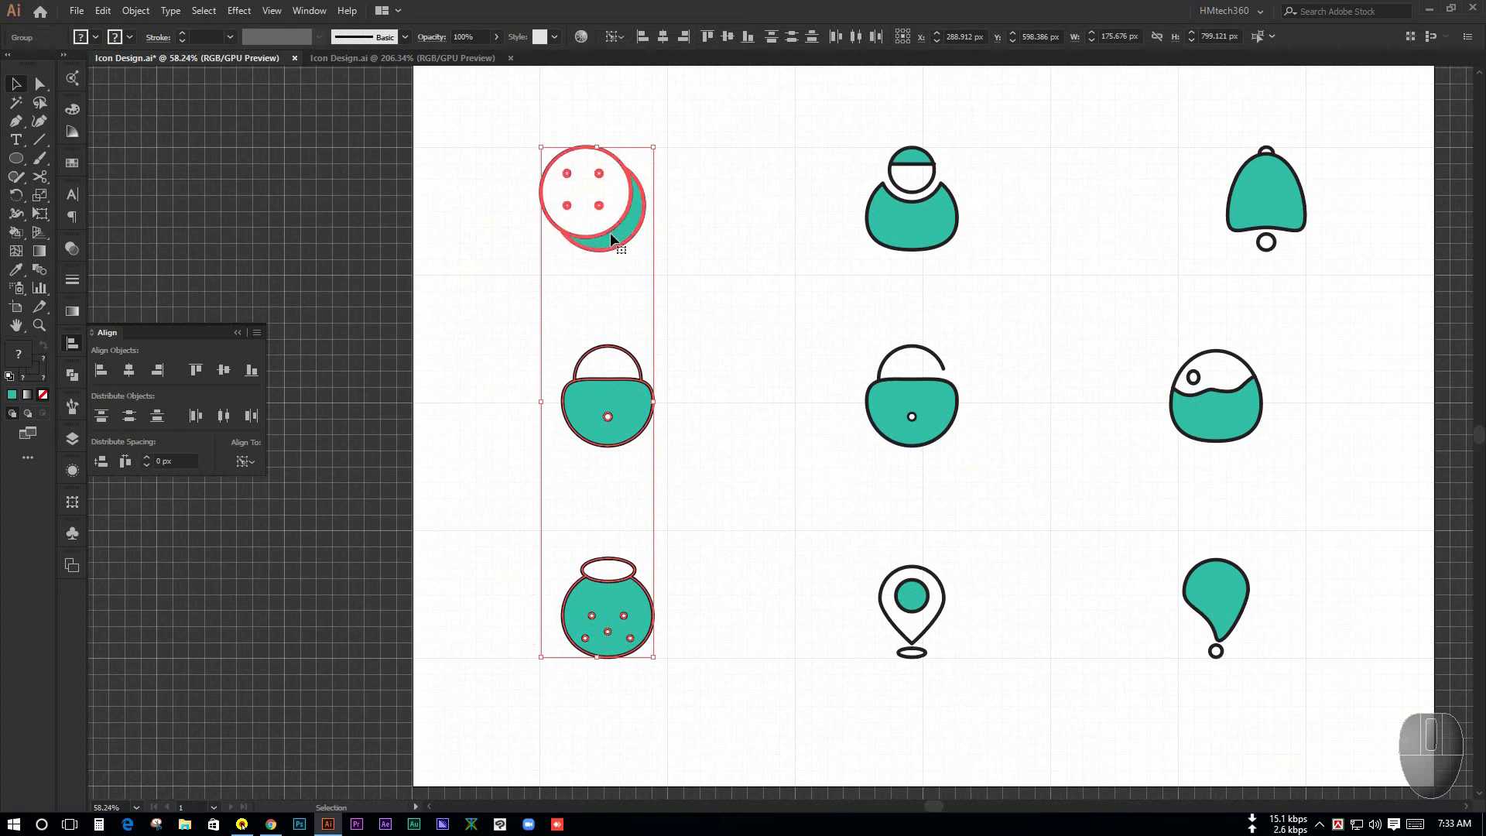
{"action": "left_click", "coordinate": [641, 36]}
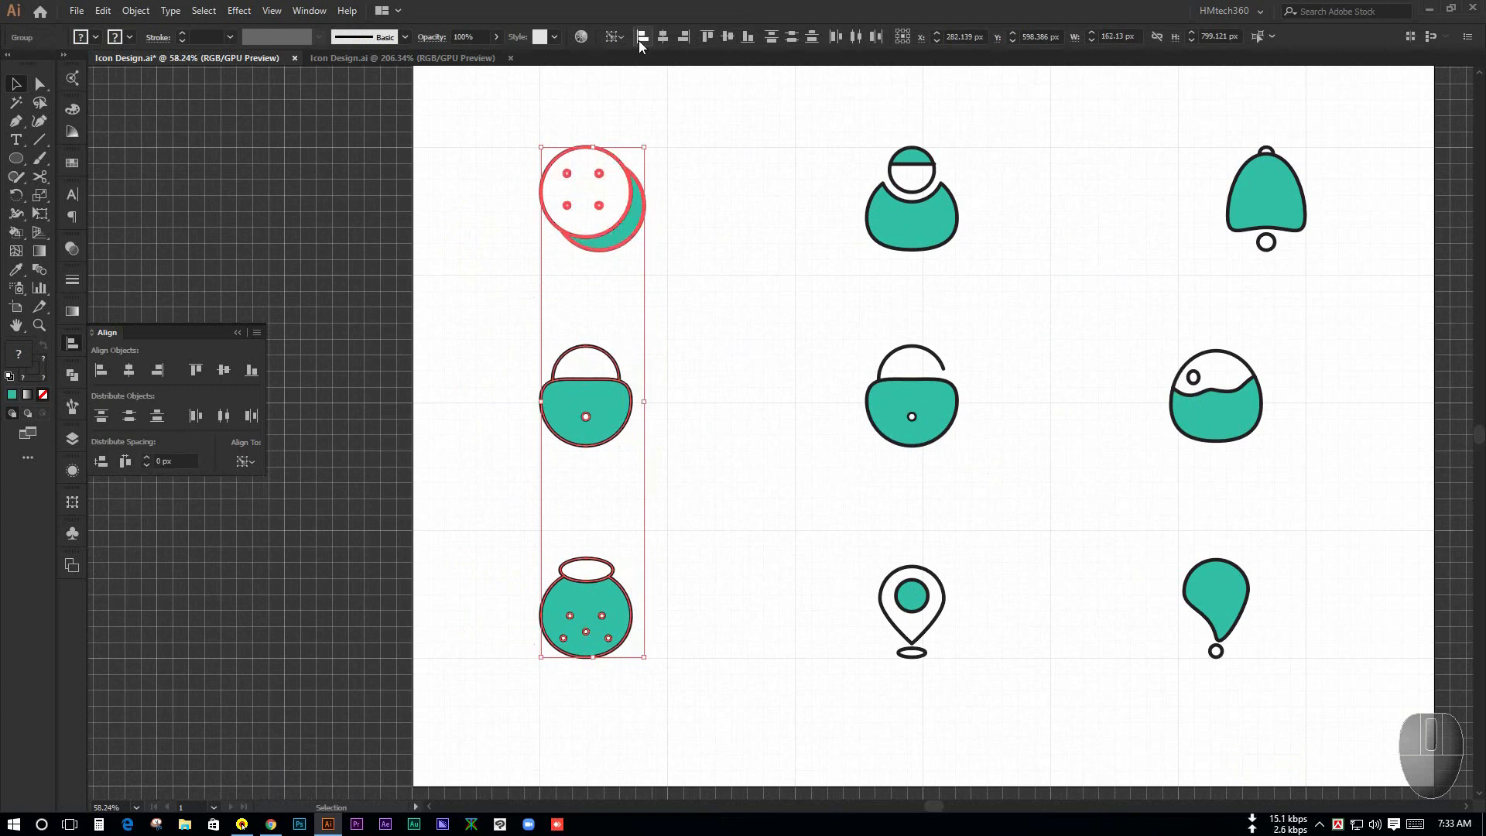
Align the right edges of the right-column icons to the bell, using the bell as key object
{"action": "key", "text": "space"}
{"action": "left_click_drag", "start_coordinate": [777, 165], "coordinate": [696, 159]}
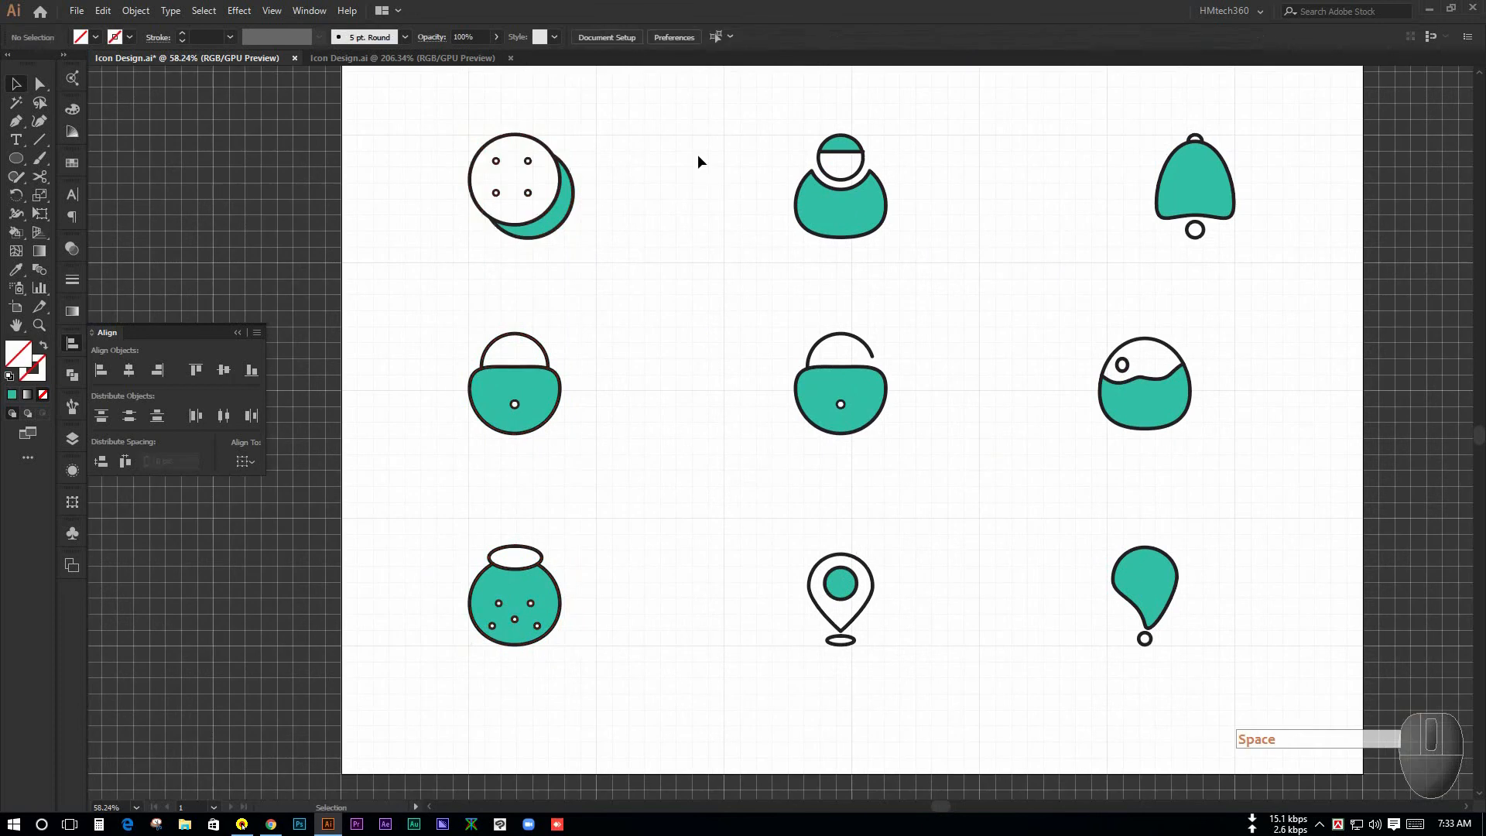
{"action": "left_click_drag", "start_coordinate": [750, 245], "coordinate": [876, 631]}
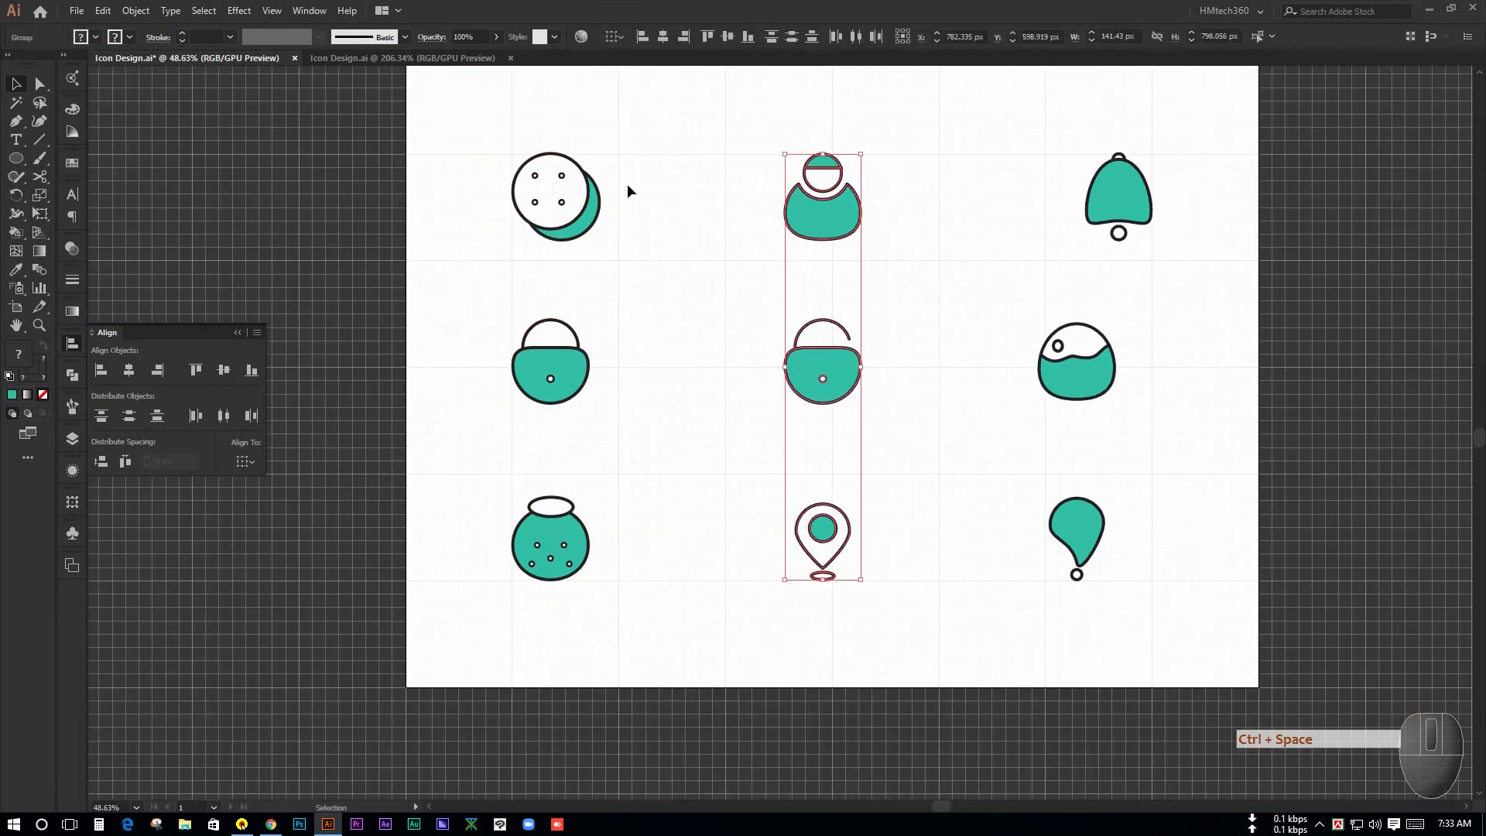
{"action": "scroll", "coordinate": [967, 276], "scroll_direction": "right", "scroll_amount": 5}
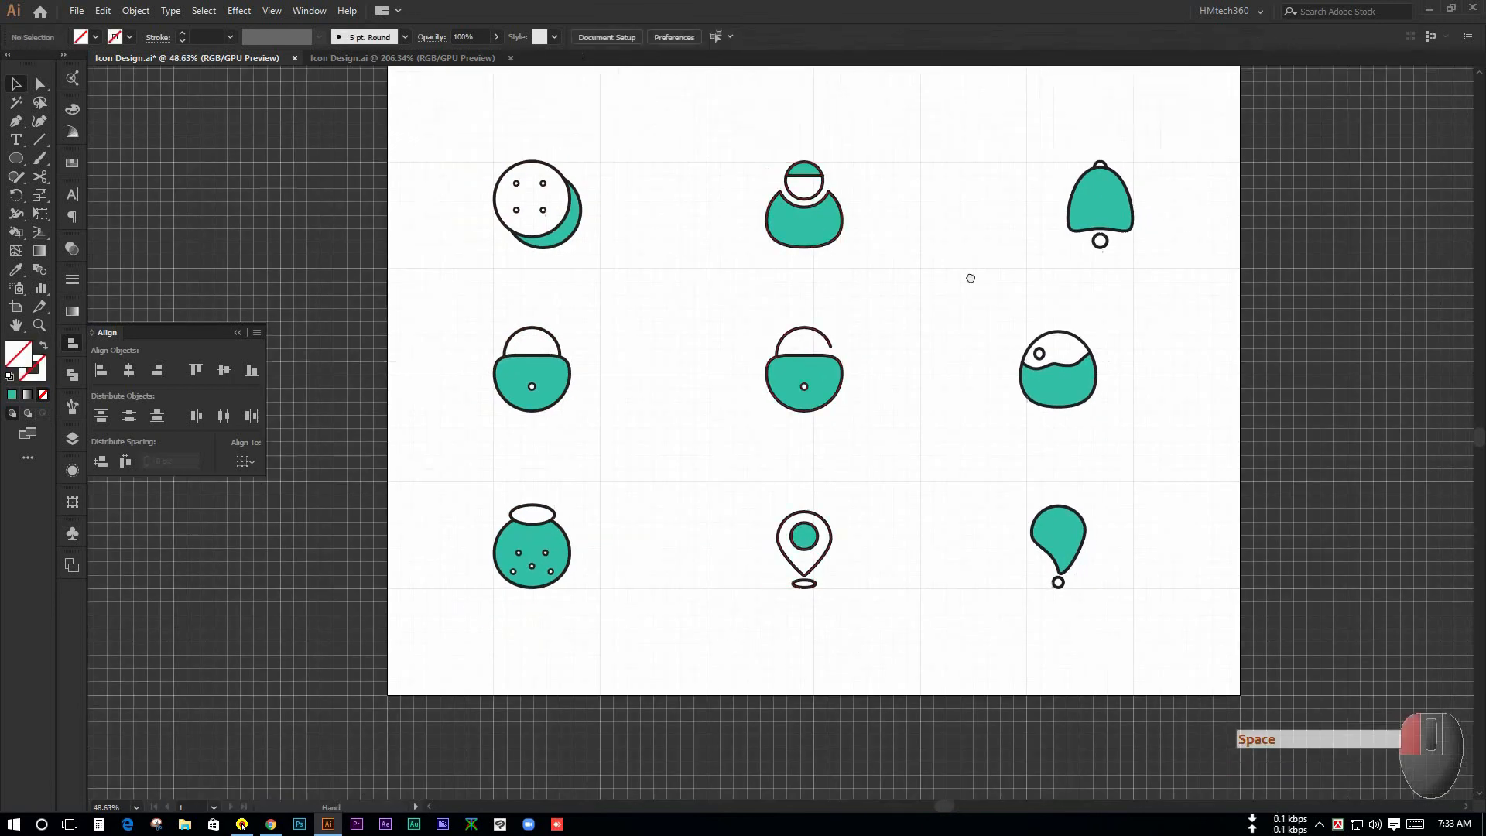
{"action": "left_click_drag", "start_coordinate": [921, 166], "coordinate": [1021, 675]}
{"action": "left_click", "coordinate": [1000, 224]}
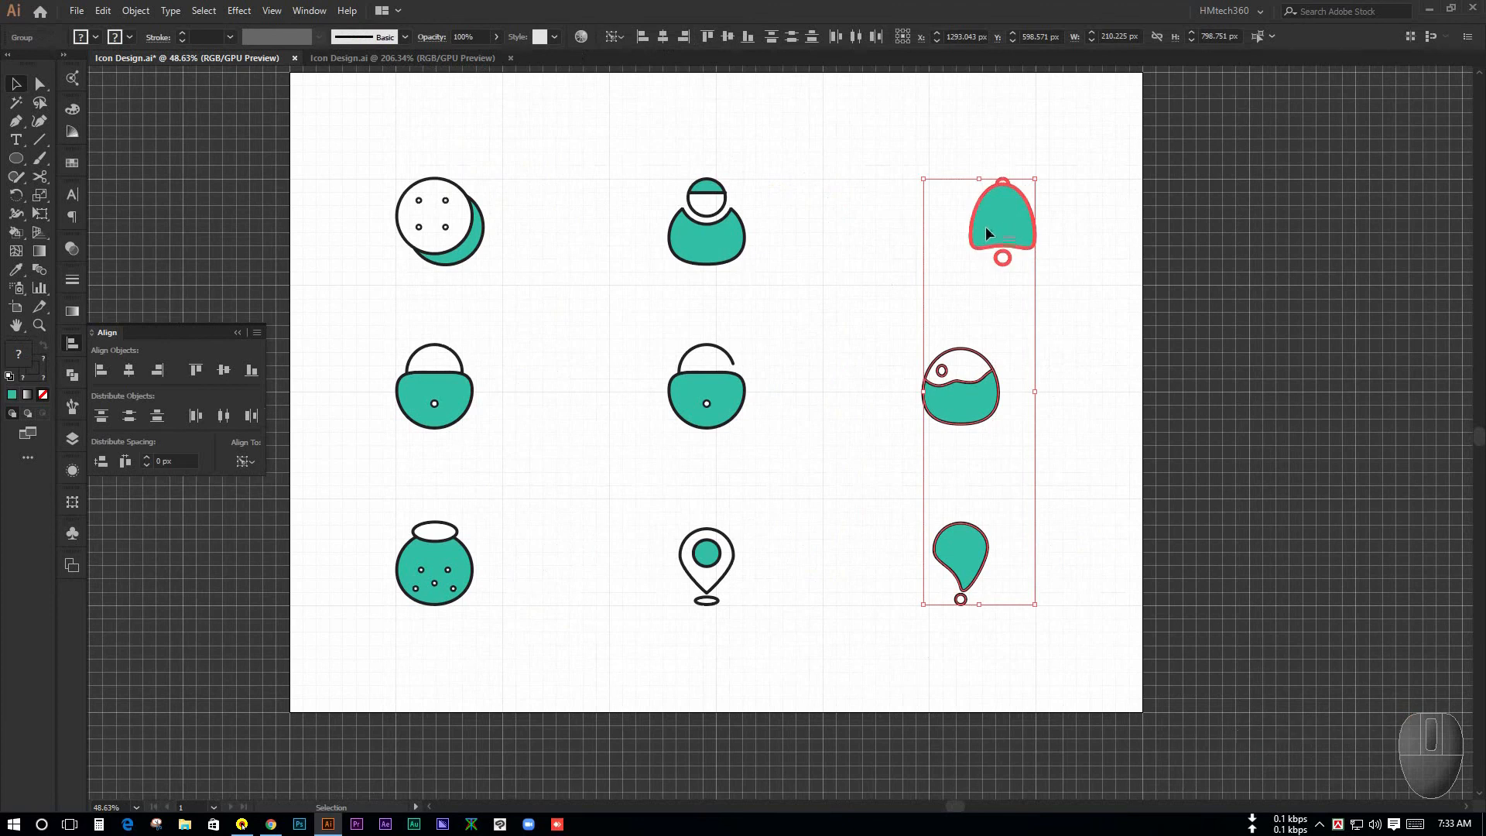
{"action": "left_click", "coordinate": [684, 37]}
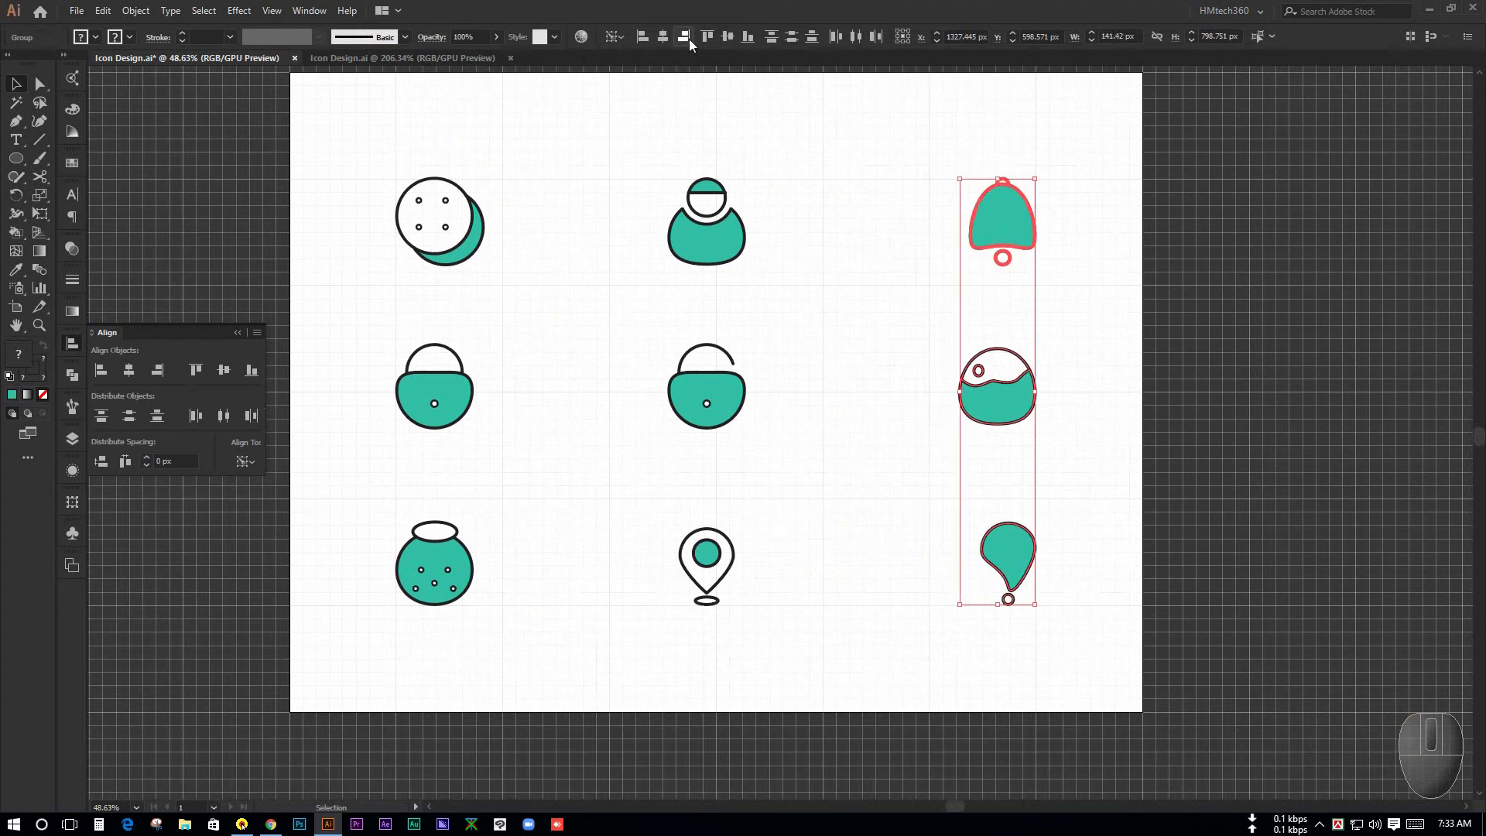
{"action": "left_click", "coordinate": [886, 364]}
Try to align the three top-row icons by their horizontal centres
{"action": "left_click_drag", "start_coordinate": [885, 360], "coordinate": [839, 335]}
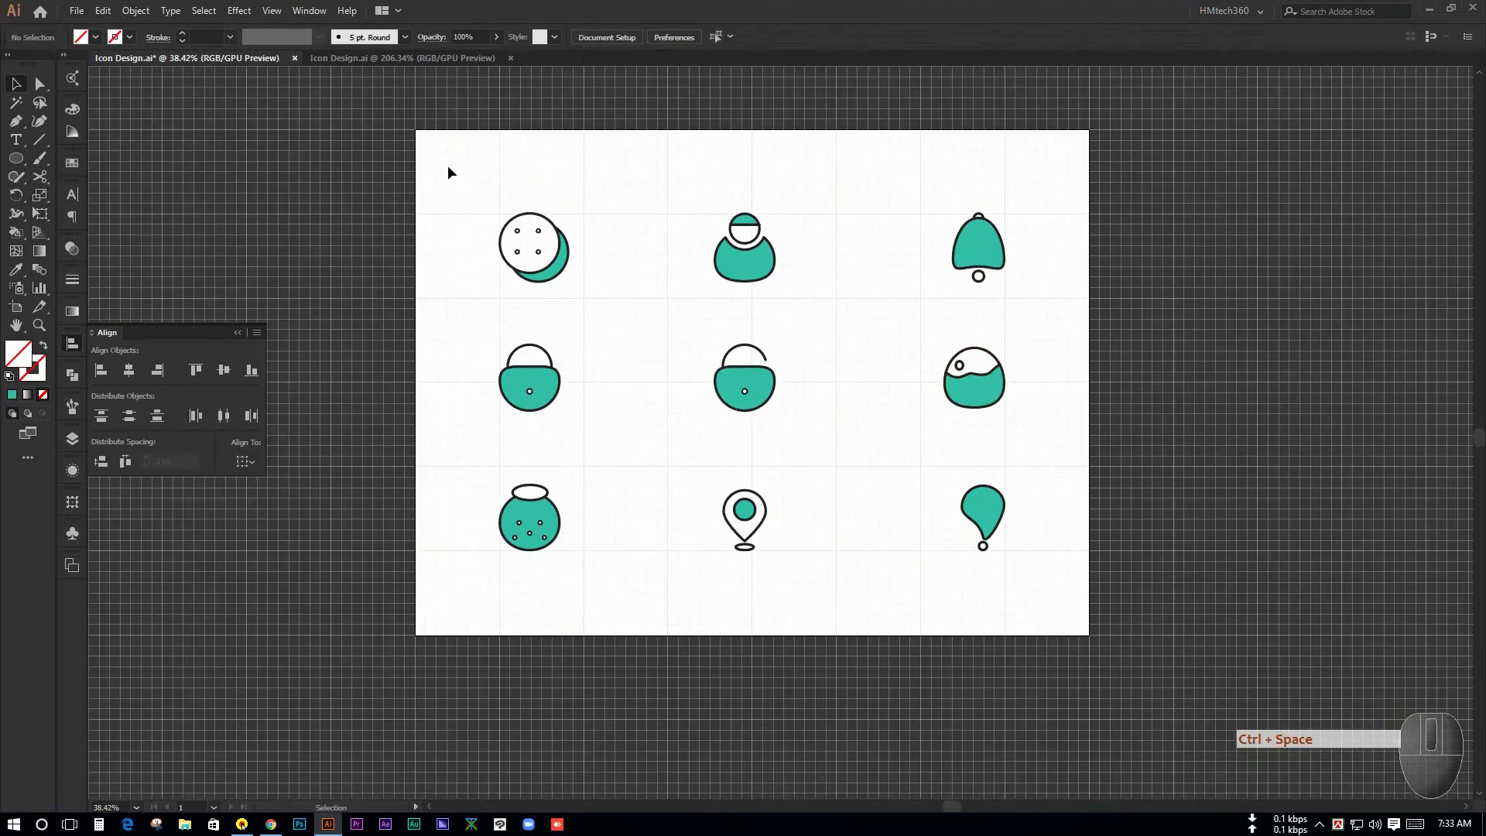
{"action": "left_click_drag", "start_coordinate": [447, 166], "coordinate": [1064, 302]}
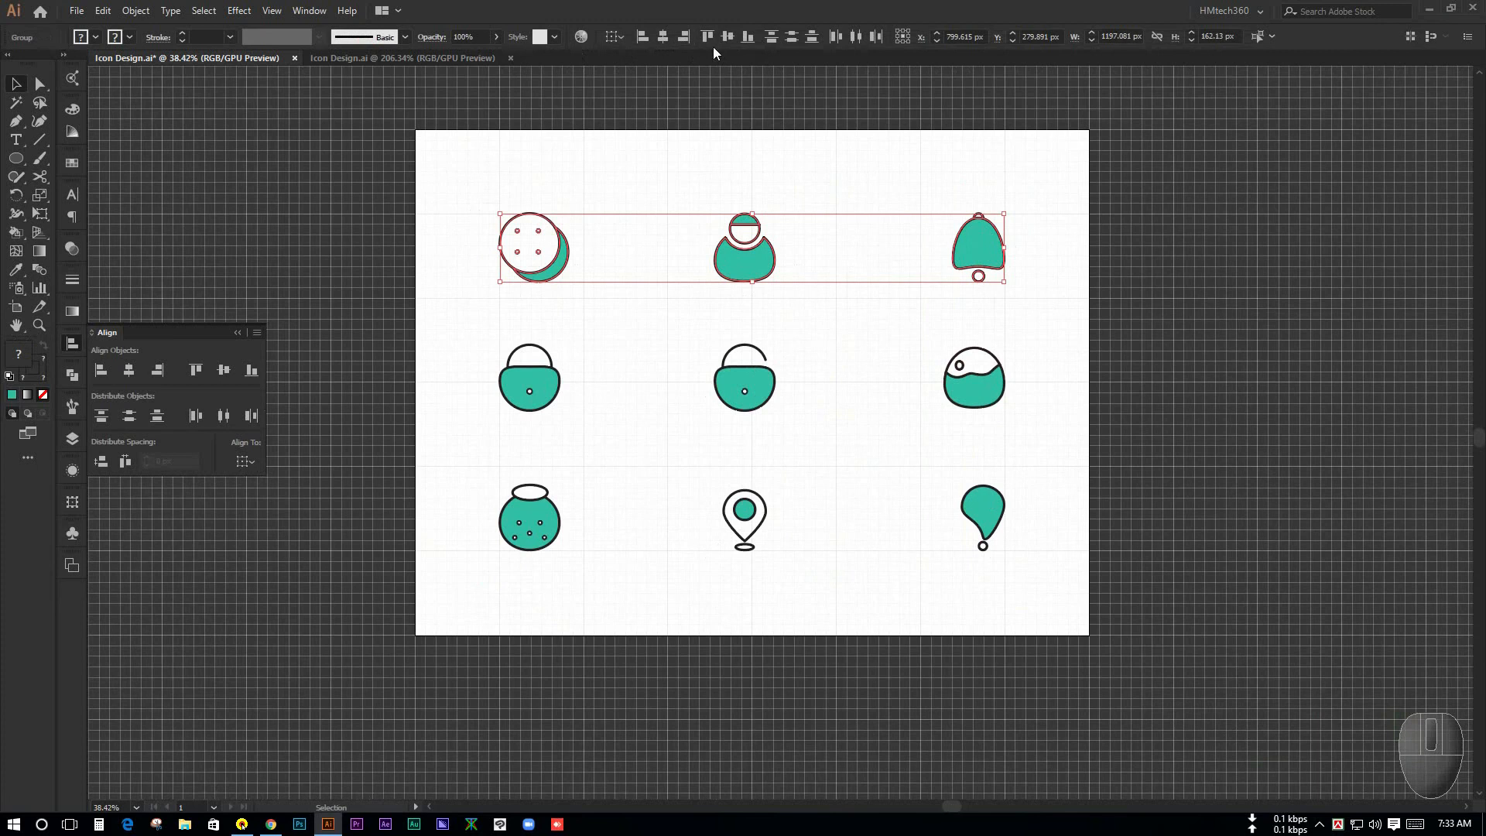
{"action": "left_click", "coordinate": [666, 35]}
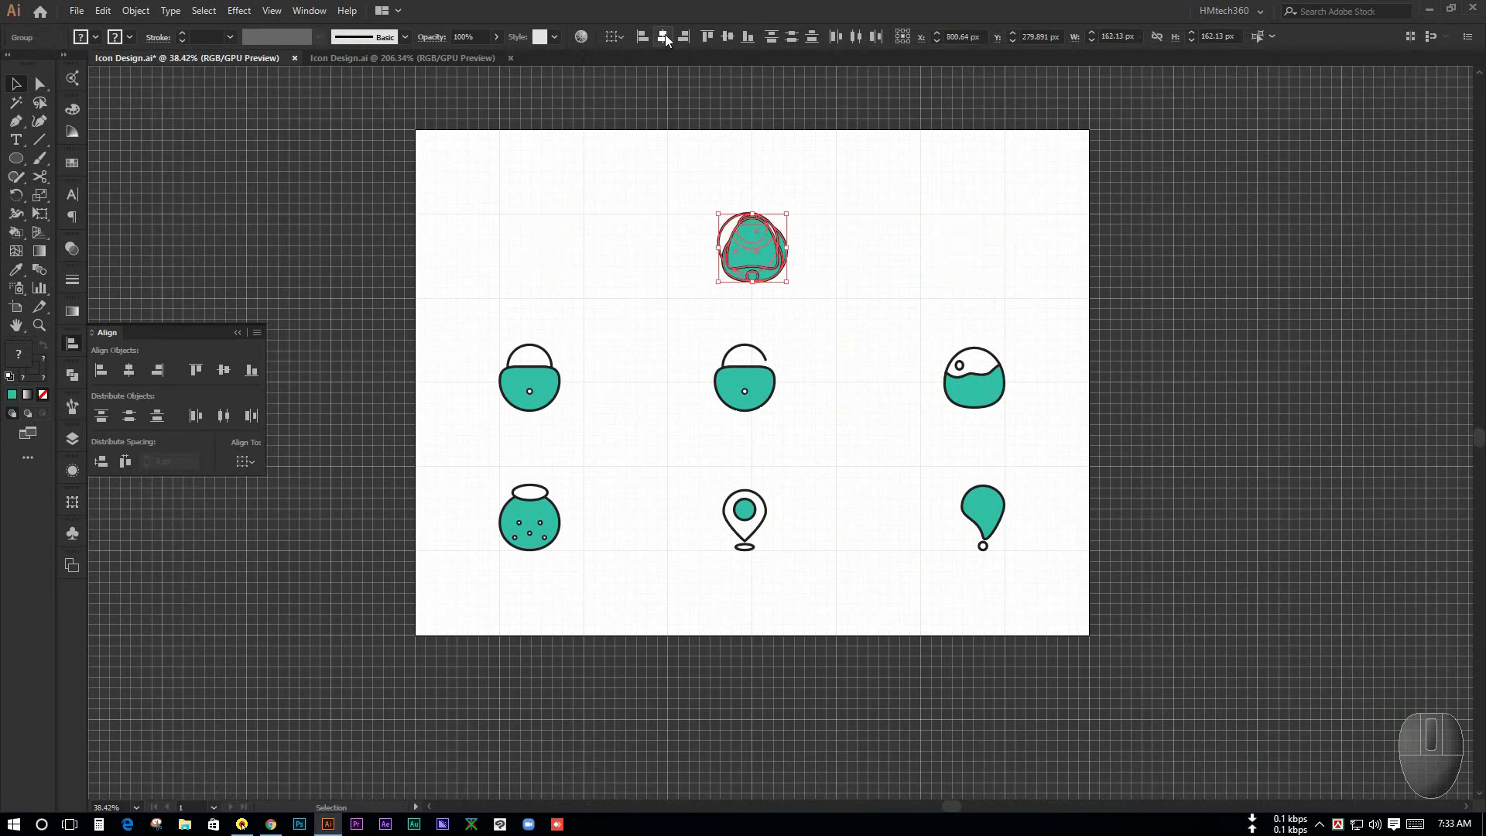
{"action": "key", "text": "ctrl+z"}
{"action": "left_click", "coordinate": [699, 288]}
Group the left-column and right-column icons together as one group, leaving out the middle column
{"action": "left_click_drag", "start_coordinate": [499, 175], "coordinate": [559, 316]}
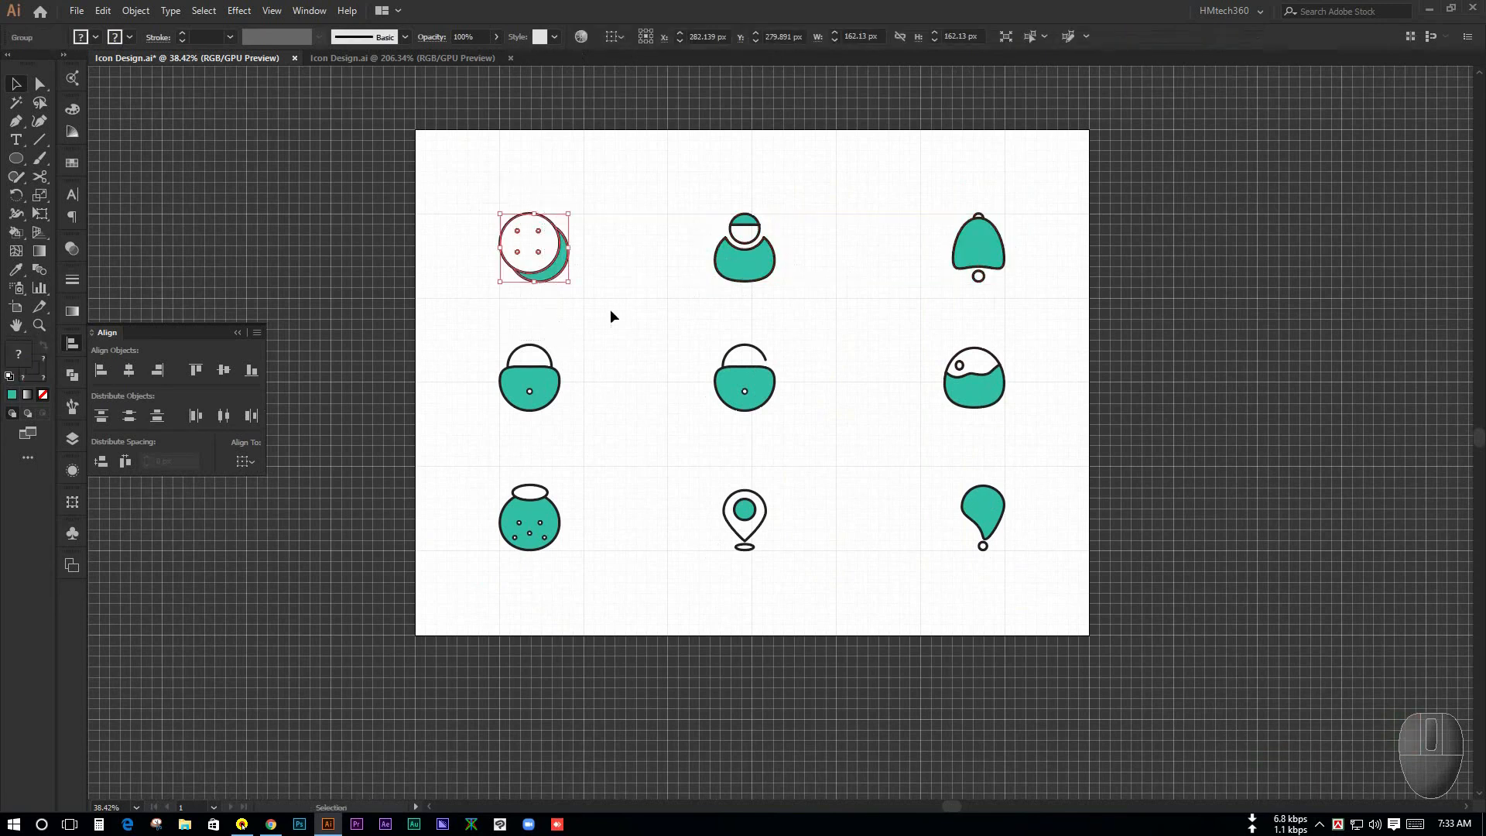
{"action": "left_click_drag", "start_coordinate": [446, 199], "coordinate": [585, 600]}
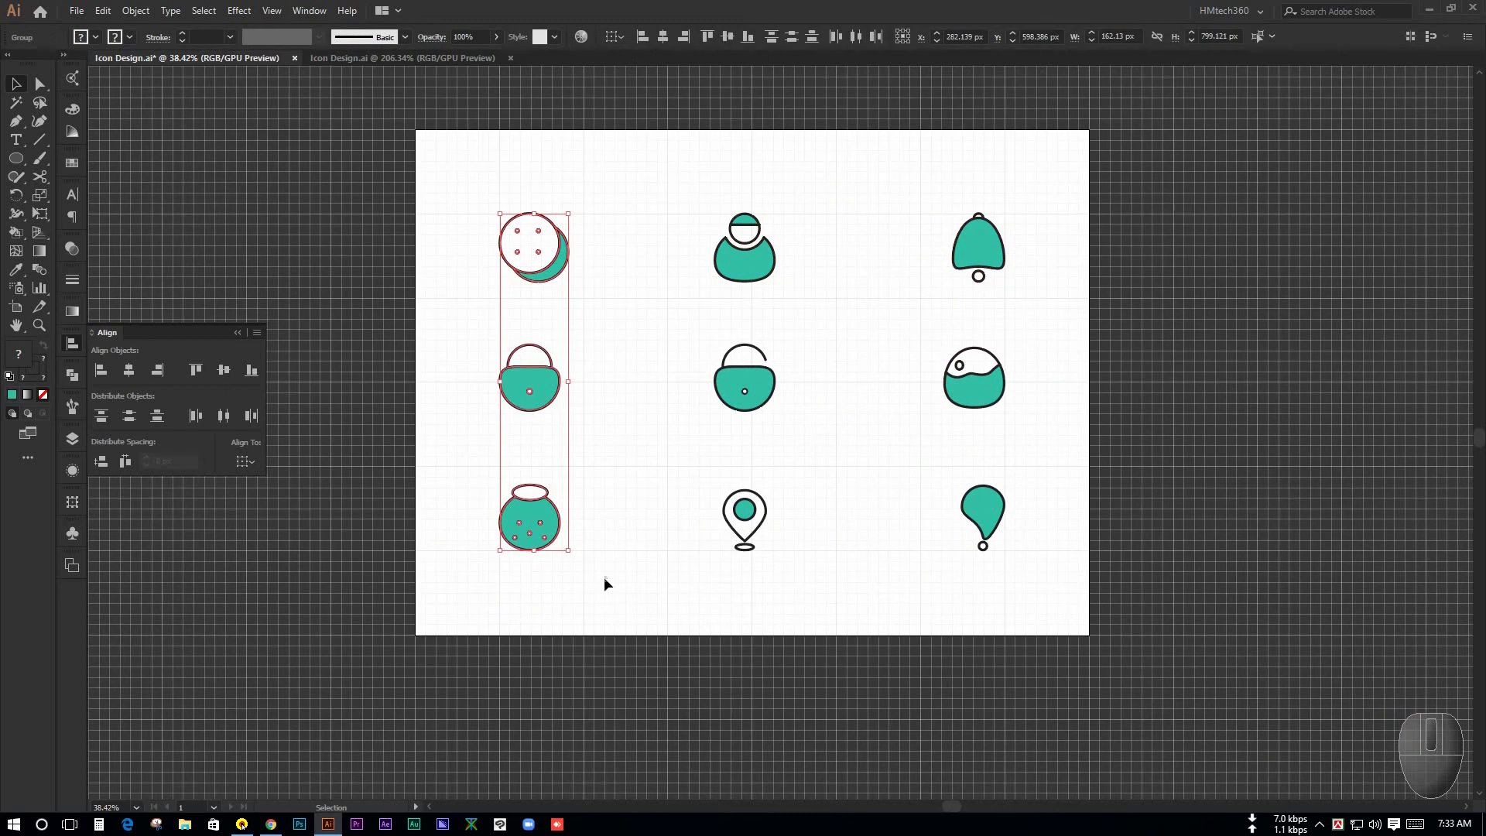
{"action": "key", "text": "ctrl"}
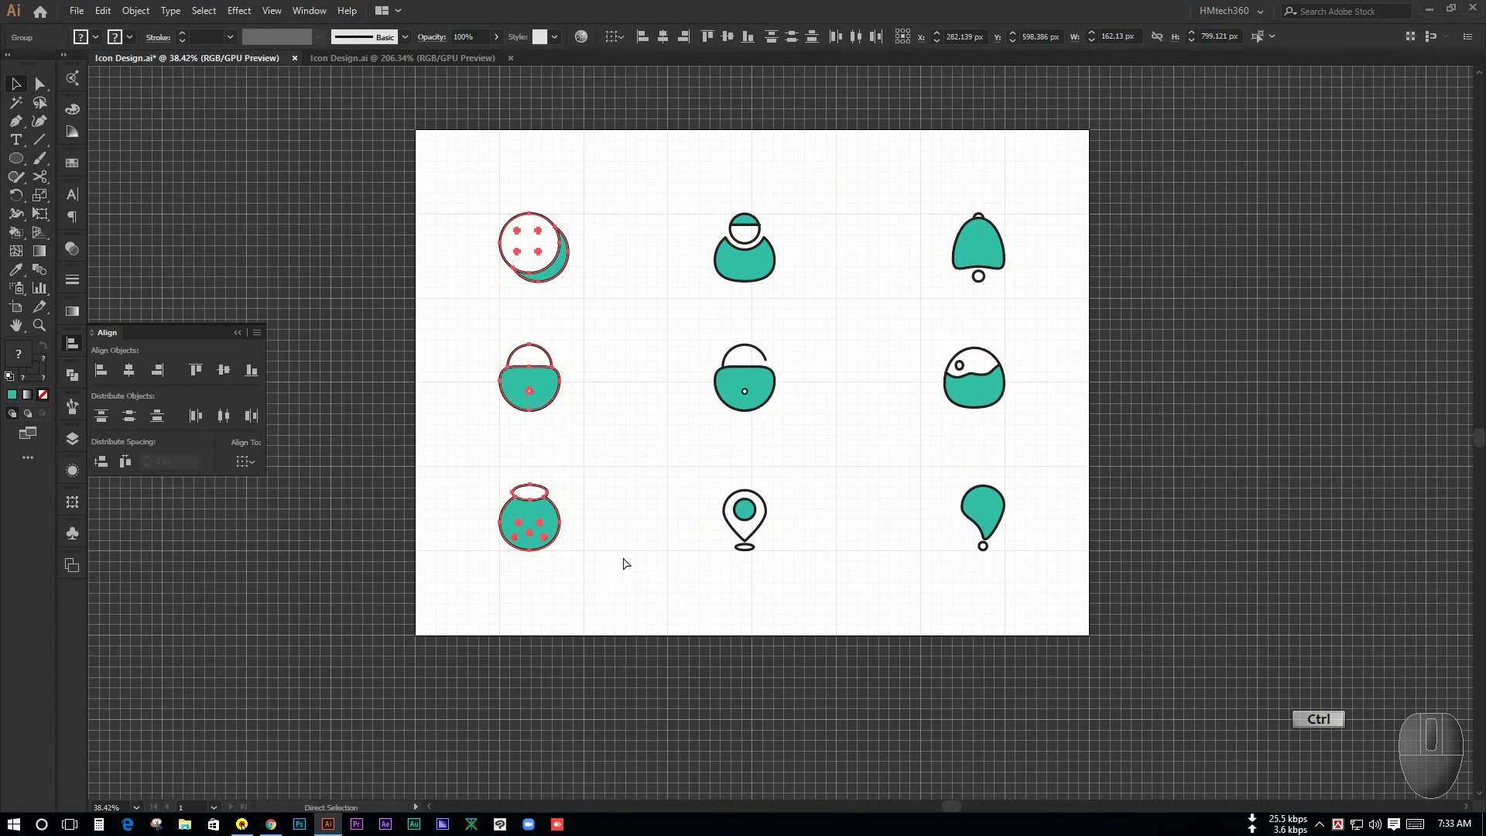
{"action": "key", "text": "ctrl+g"}
{"action": "left_click_drag", "start_coordinate": [1037, 190], "coordinate": [1029, 565]}
{"action": "key", "text": "ctrl+g"}
{"action": "left_click", "coordinate": [774, 449]}
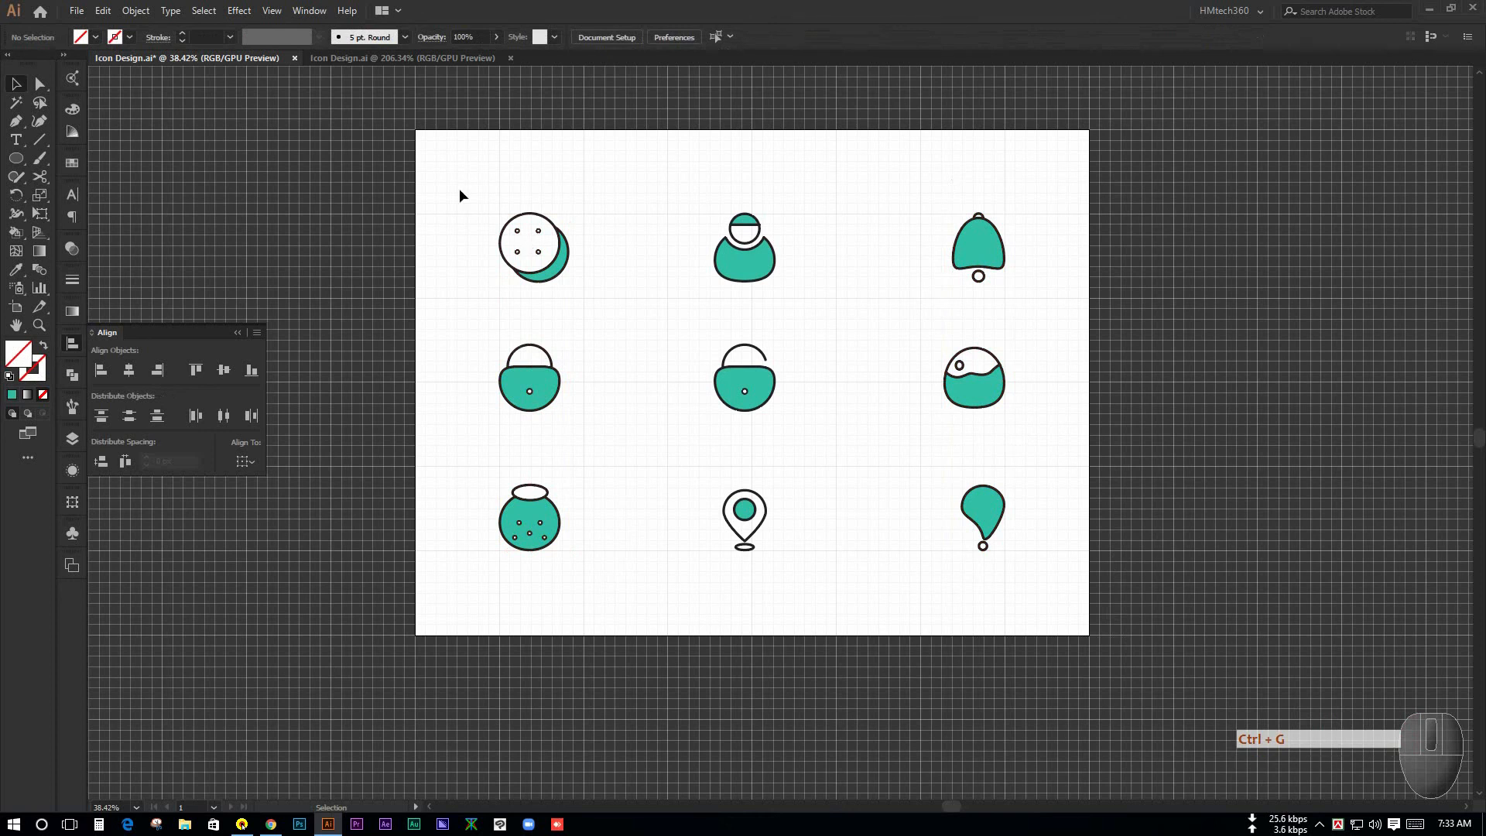
{"action": "left_click_drag", "start_coordinate": [464, 193], "coordinate": [654, 292]}
{"action": "left_click", "coordinate": [976, 379], "text": "shift"}
{"action": "key", "text": "ctrl+g"}
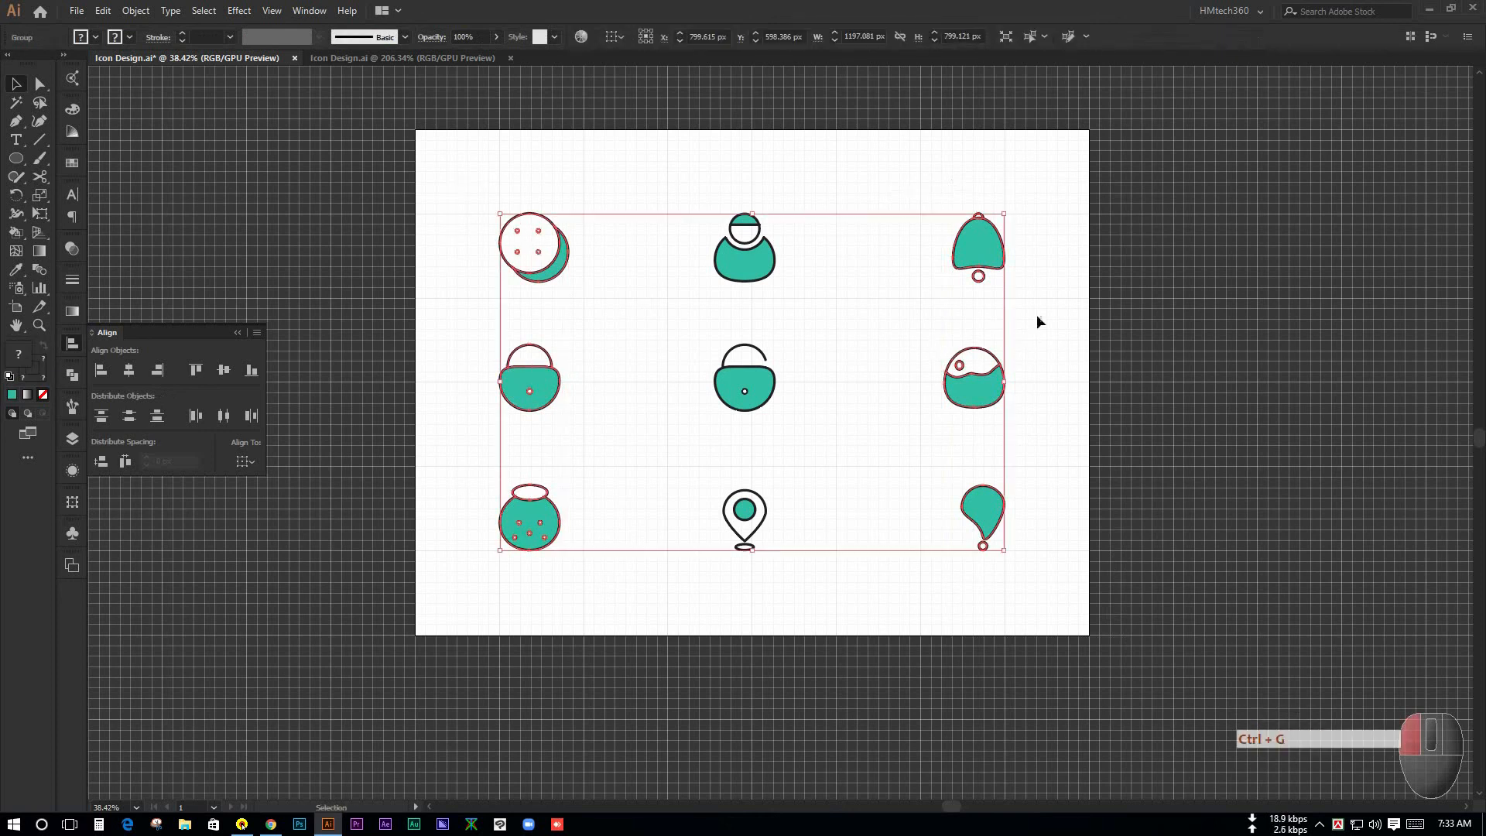
{"action": "left_click", "coordinate": [438, 185]}
Group the three middle-column icons: person, open-handled bowl and location pin
{"action": "left_click_drag", "start_coordinate": [438, 186], "coordinate": [1155, 333]}
{"action": "left_click_drag", "start_coordinate": [750, 198], "coordinate": [835, 641]}
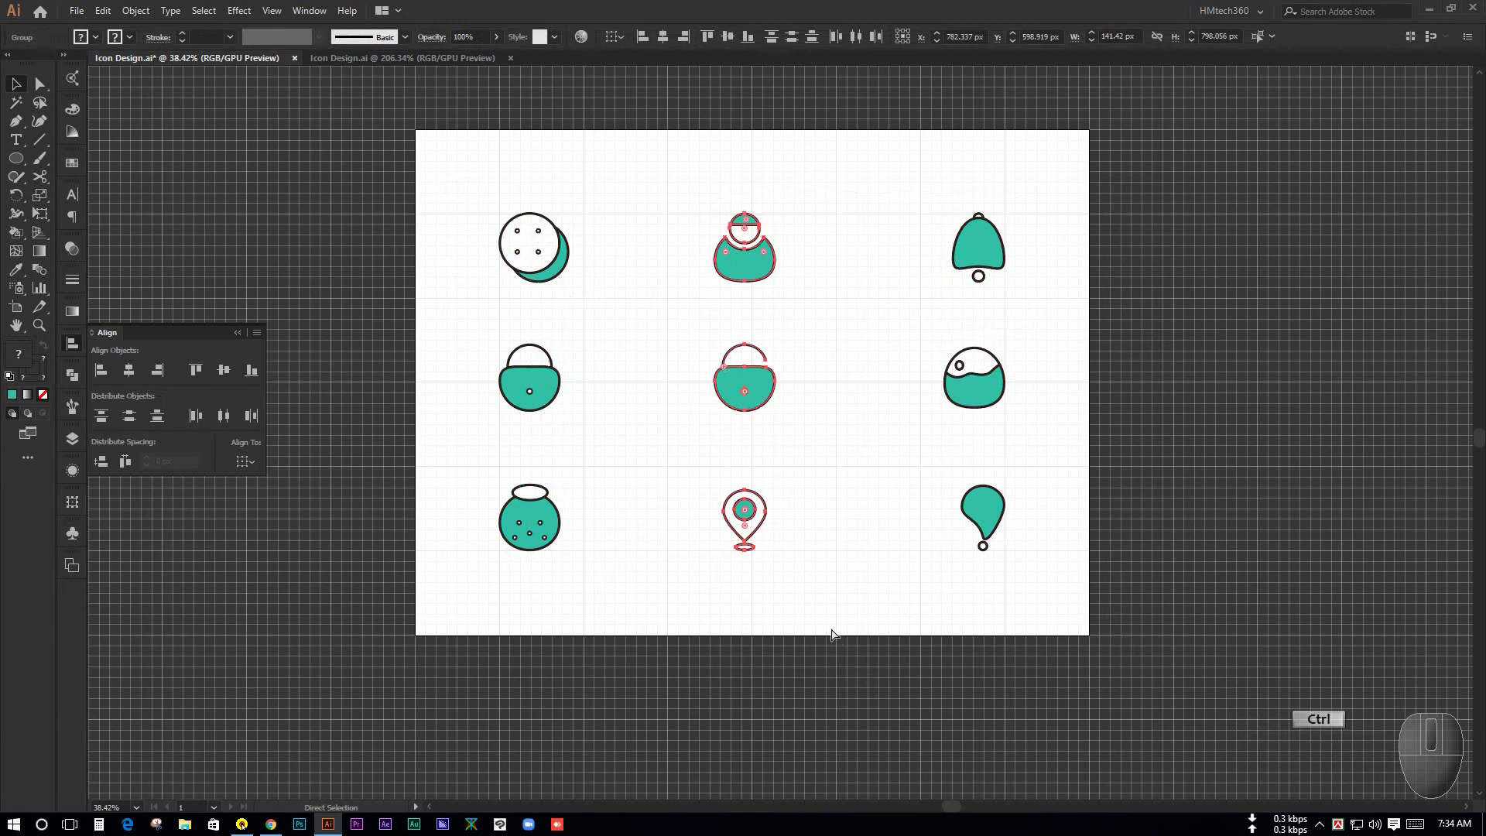
{"action": "key", "text": "ctrl+g"}
{"action": "left_click_drag", "start_coordinate": [424, 149], "coordinate": [847, 499]}
{"action": "left_click", "coordinate": [846, 499]}
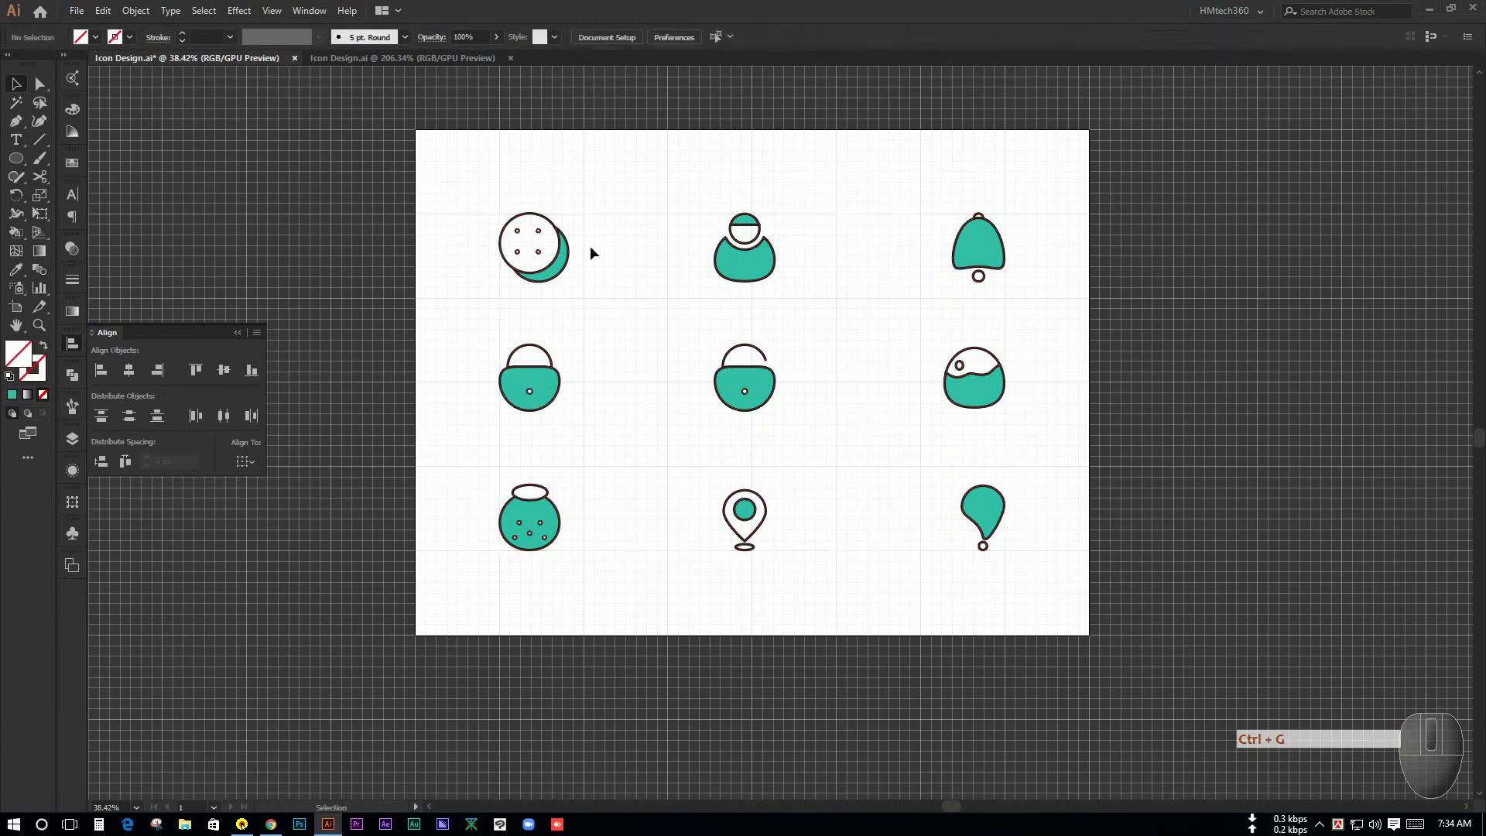
Try to align the outer-column group and the middle-column group by their horizontal centres
{"action": "left_click_drag", "start_coordinate": [591, 248], "coordinate": [1117, 272]}
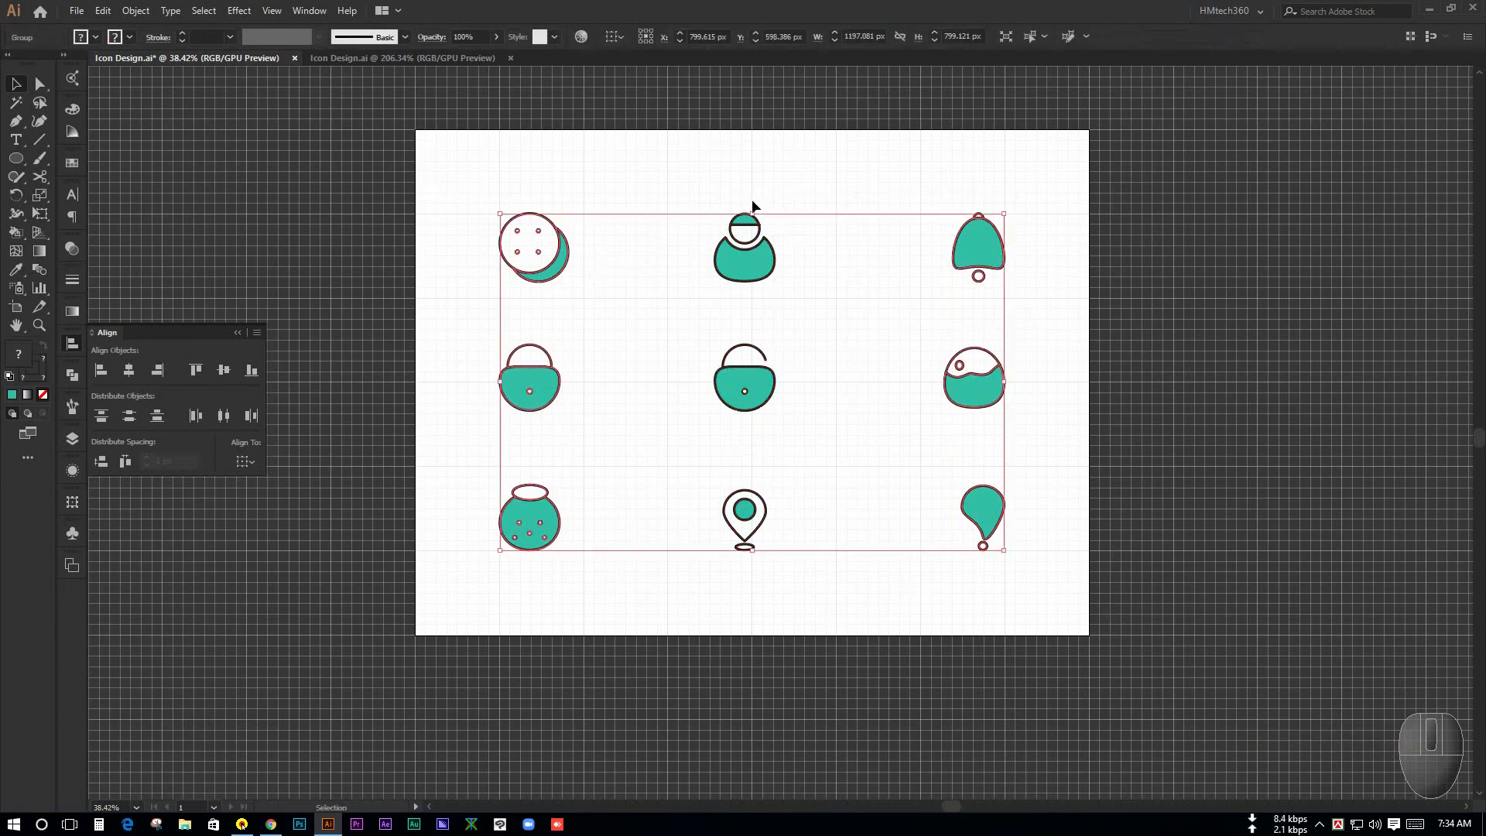
{"action": "left_click_drag", "start_coordinate": [406, 328], "coordinate": [1175, 420]}
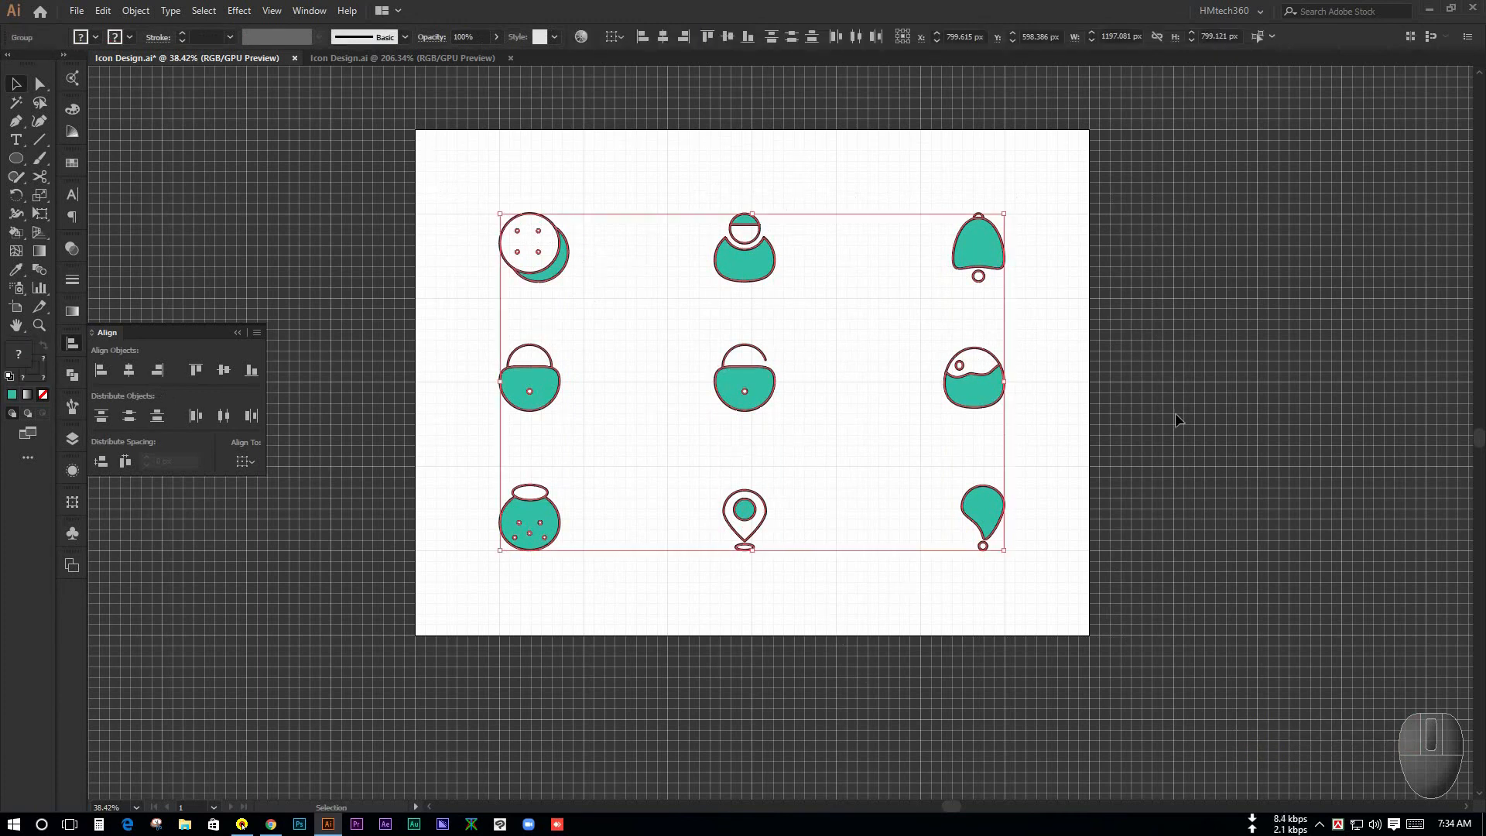
{"action": "left_click", "coordinate": [664, 38]}
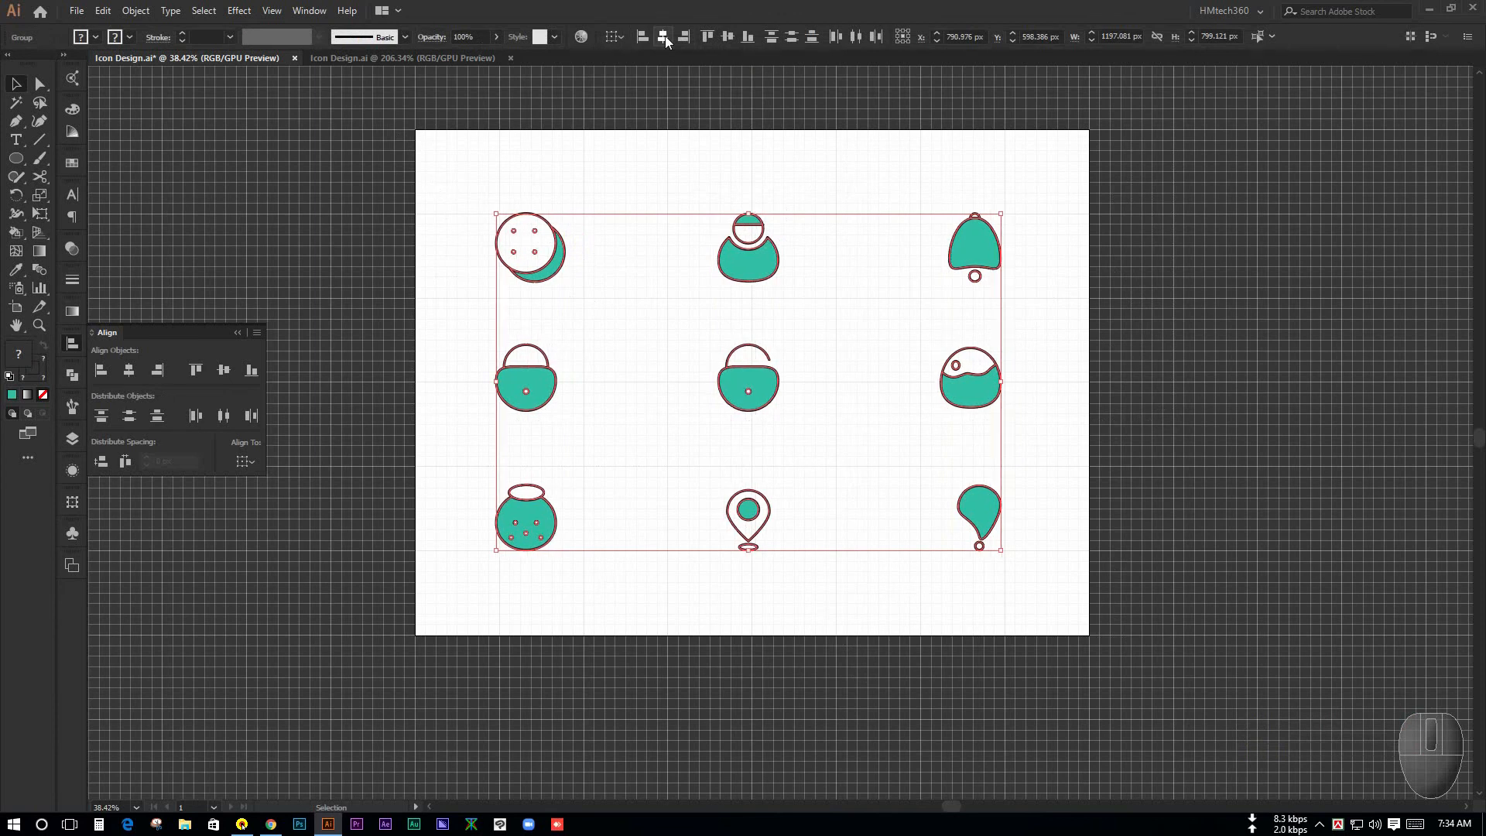
{"action": "left_click", "coordinate": [1061, 248]}
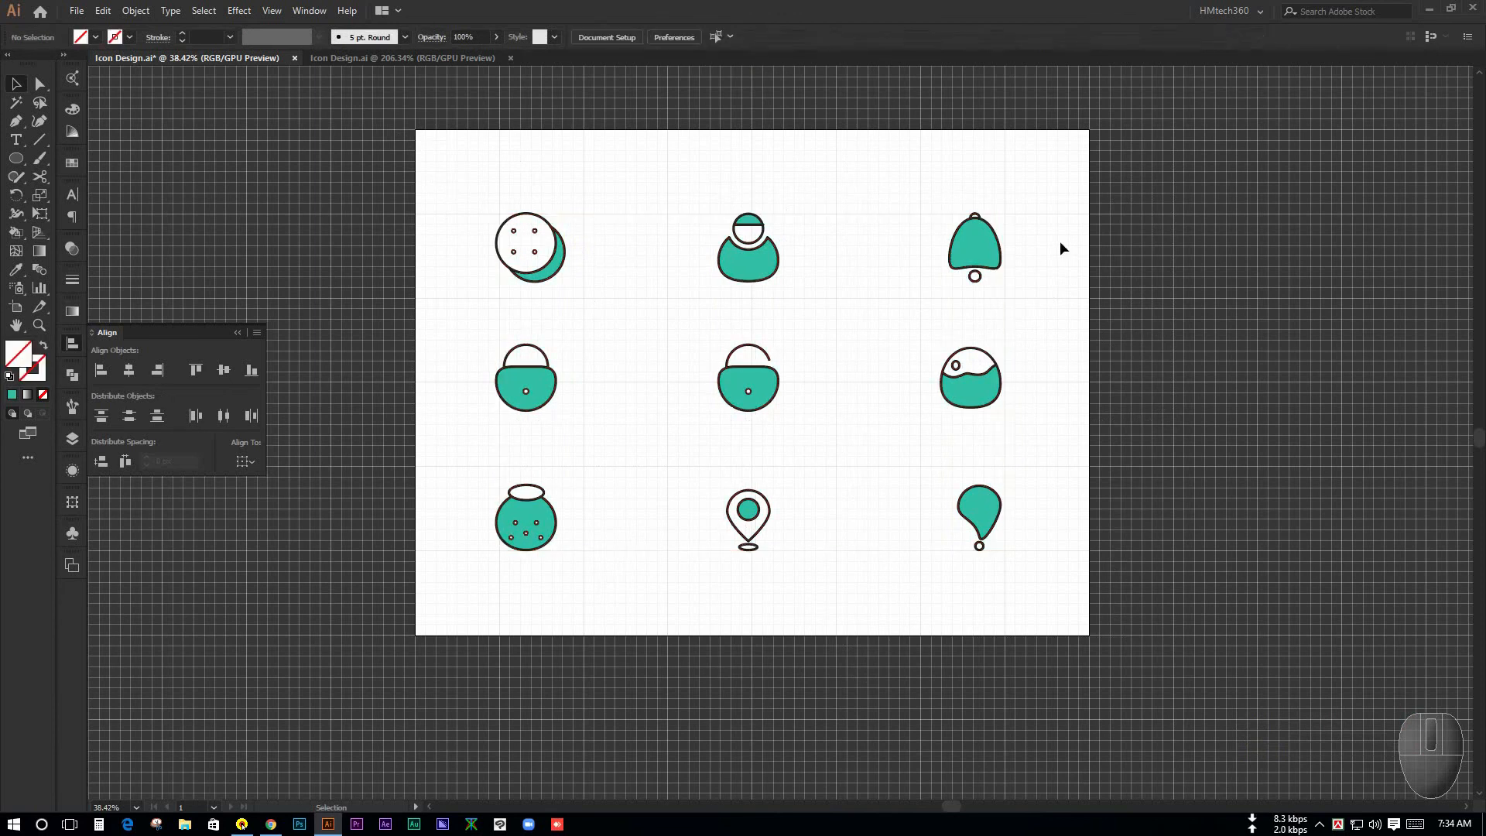
{"action": "key", "text": "ctrl+z"}
{"action": "key", "text": "ctrl+z"}
{"action": "key", "text": "ctrl+z"}
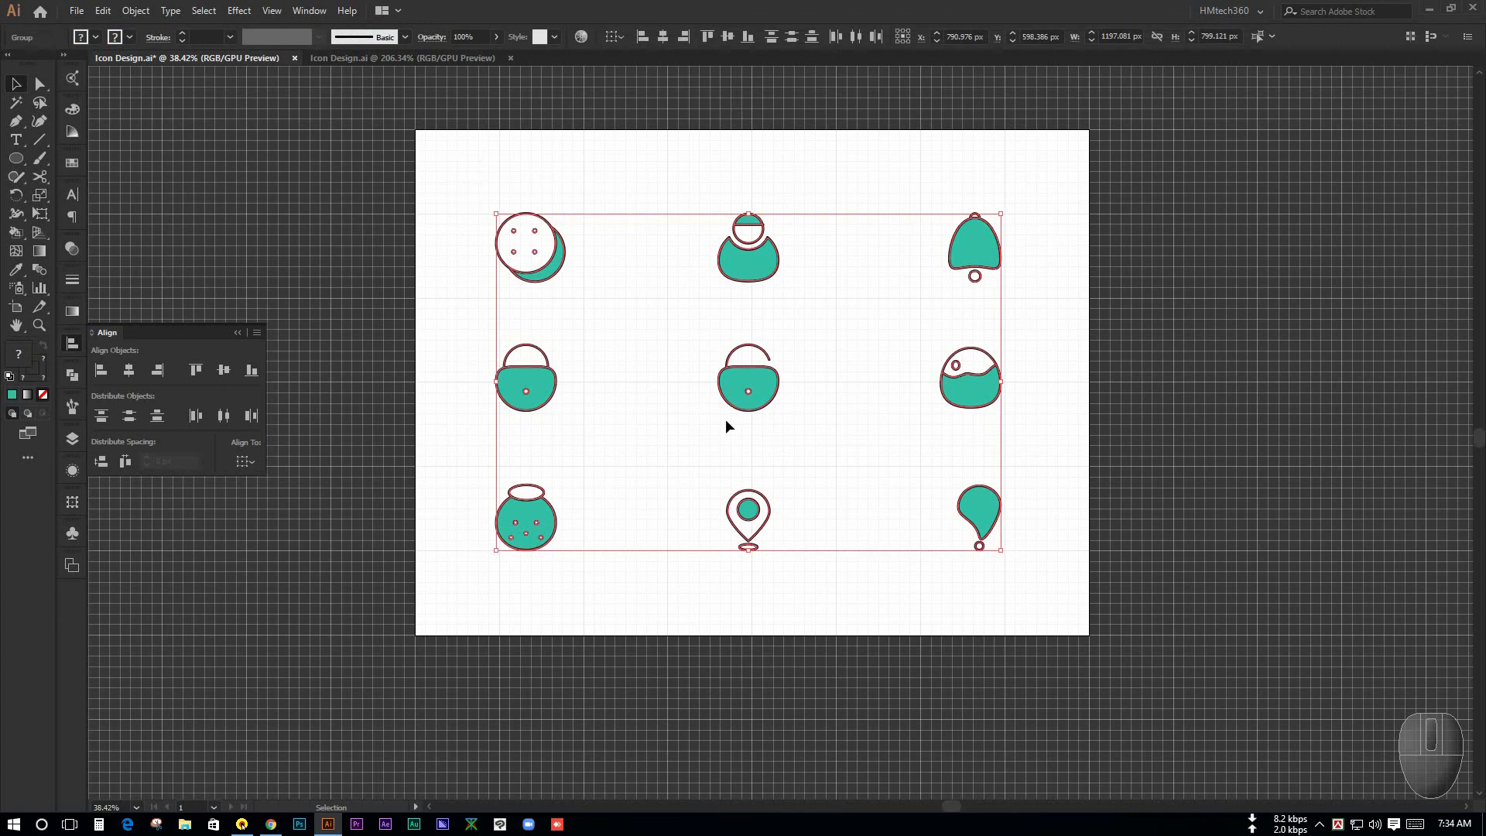
{"action": "key", "text": "ctrl+z"}
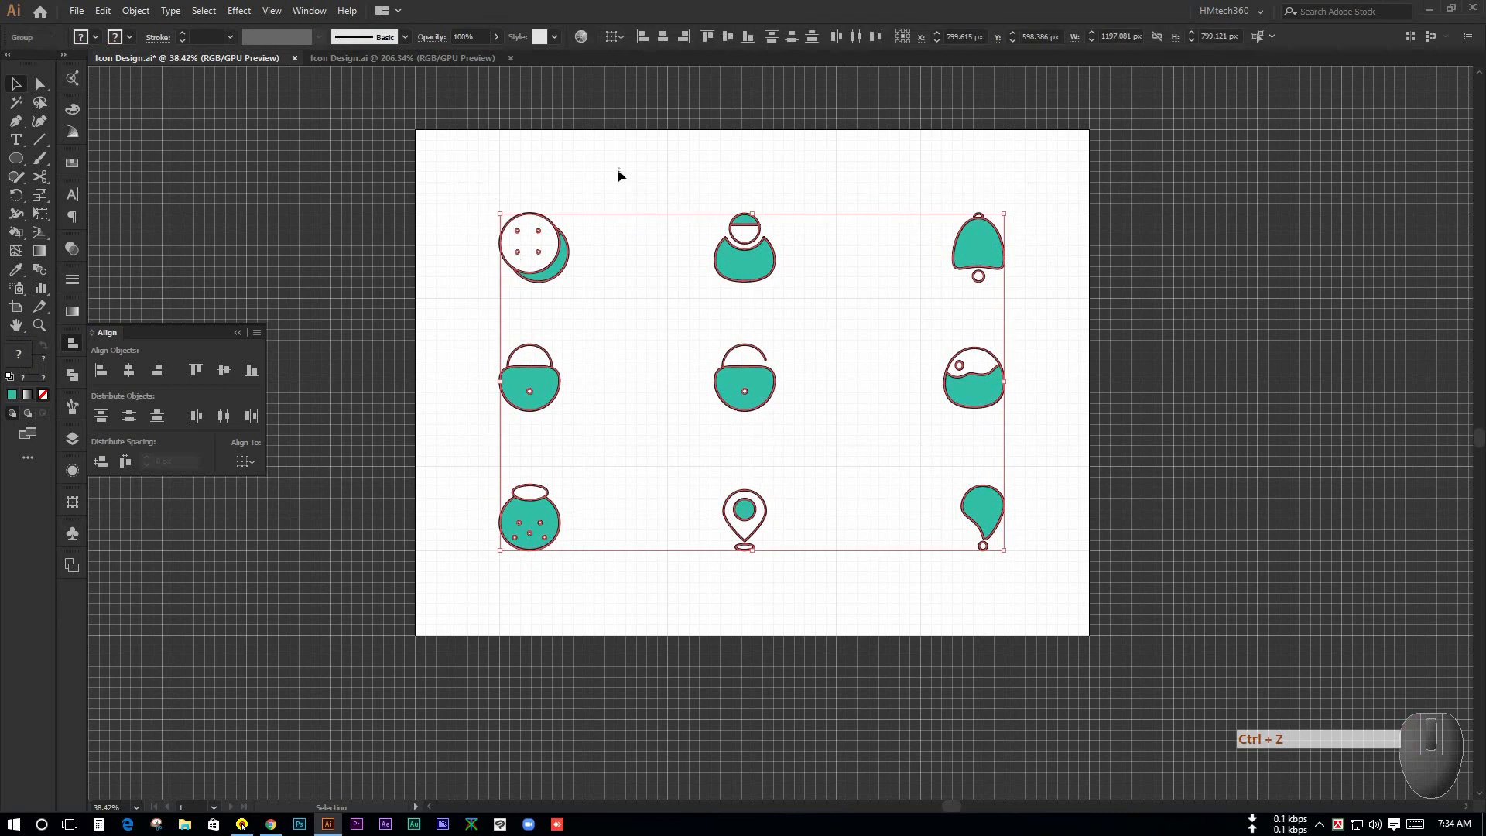
Align the middle-column group to the horizontal centre of the outer-column group, keeping the outer group in place
{"action": "left_click", "coordinate": [663, 37]}
{"action": "left_click", "coordinate": [688, 322]}
{"action": "key", "text": "ctrl+space"}
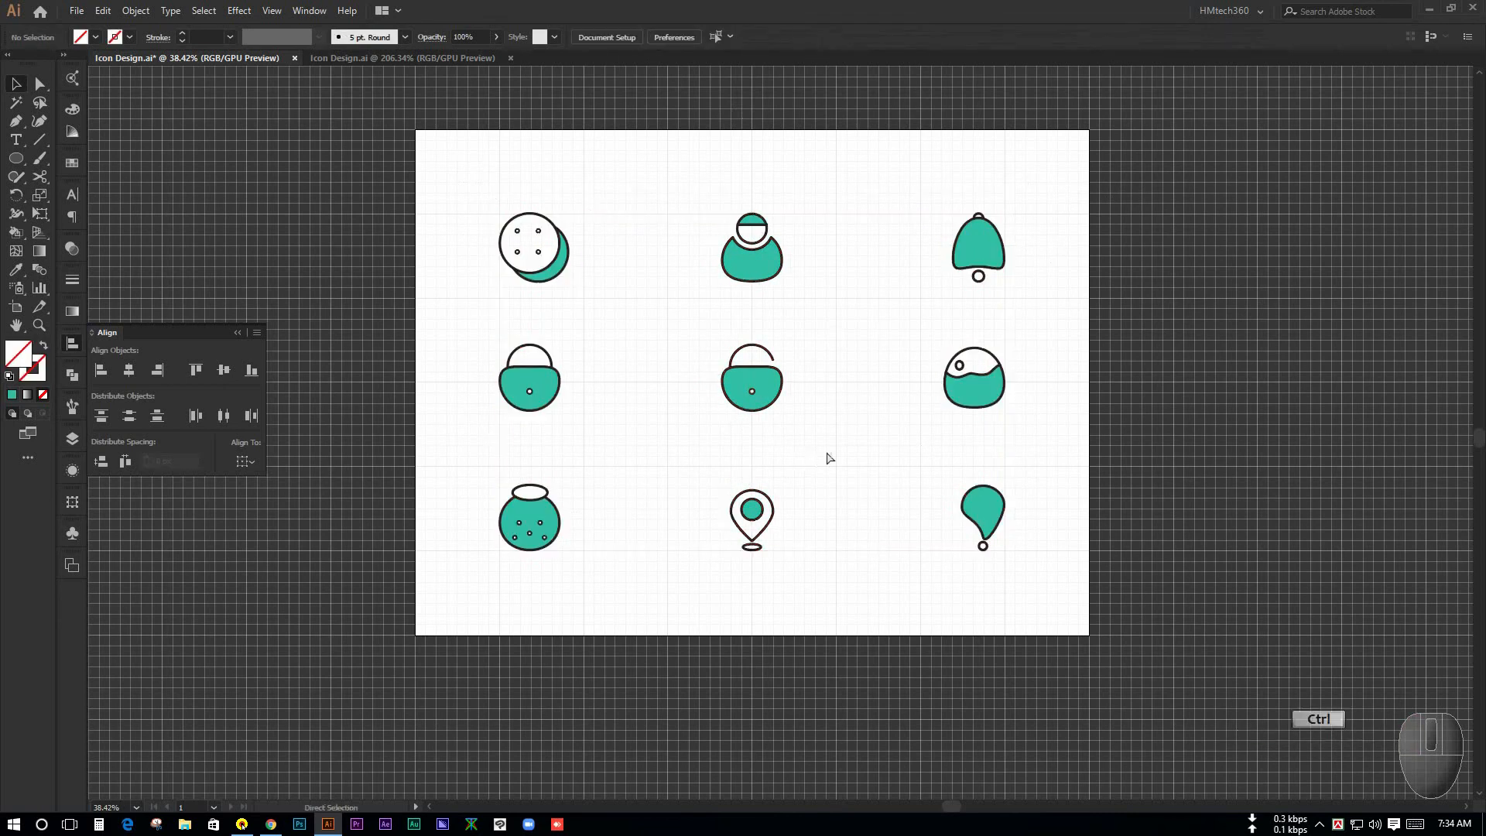
{"action": "left_click_drag", "start_coordinate": [845, 443], "coordinate": [833, 427]}
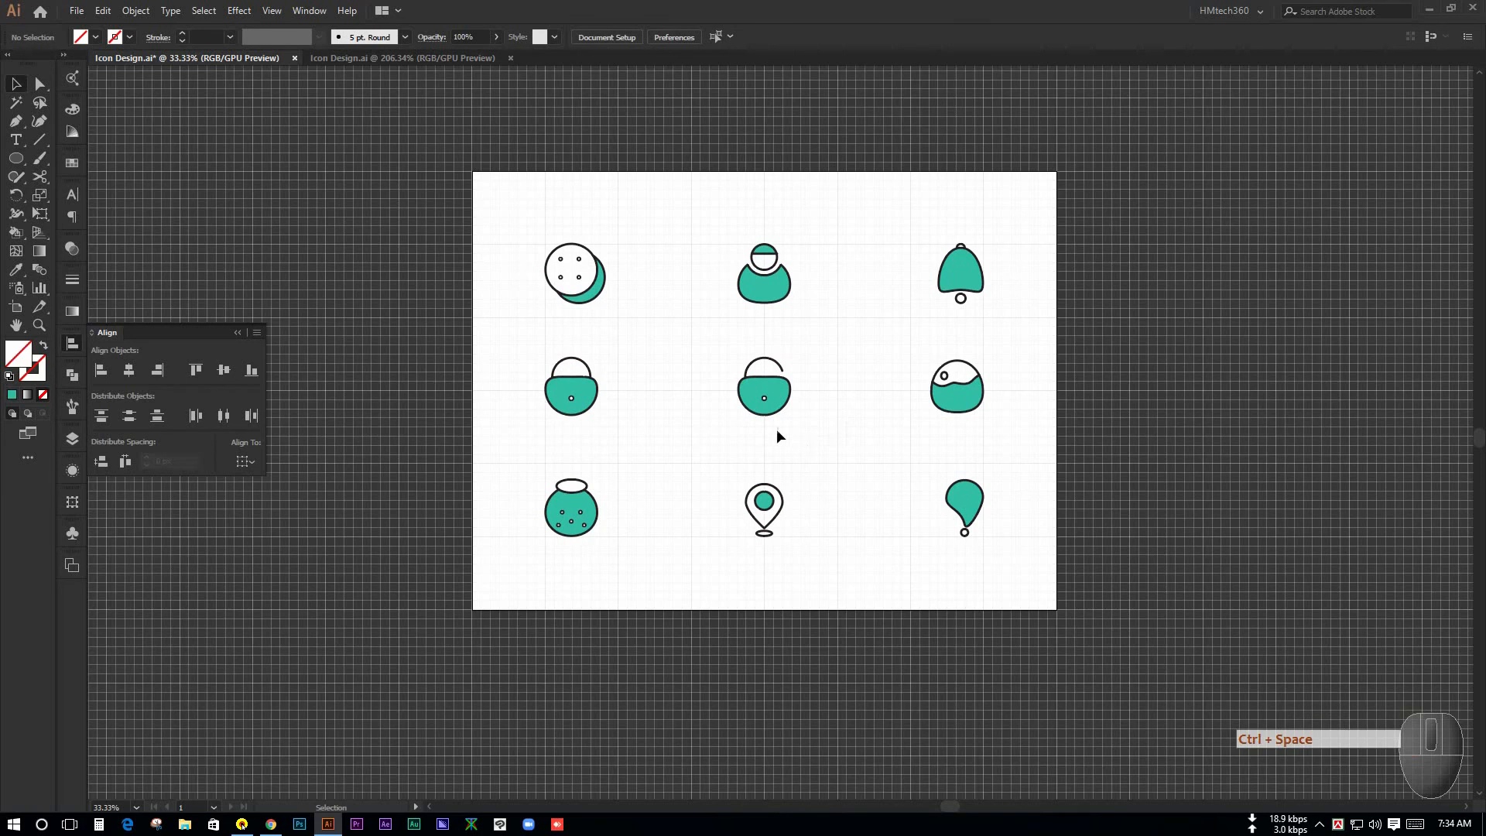
Hide the document grid to view the icons on a plain artboard
{"action": "left_click", "coordinate": [272, 10]}
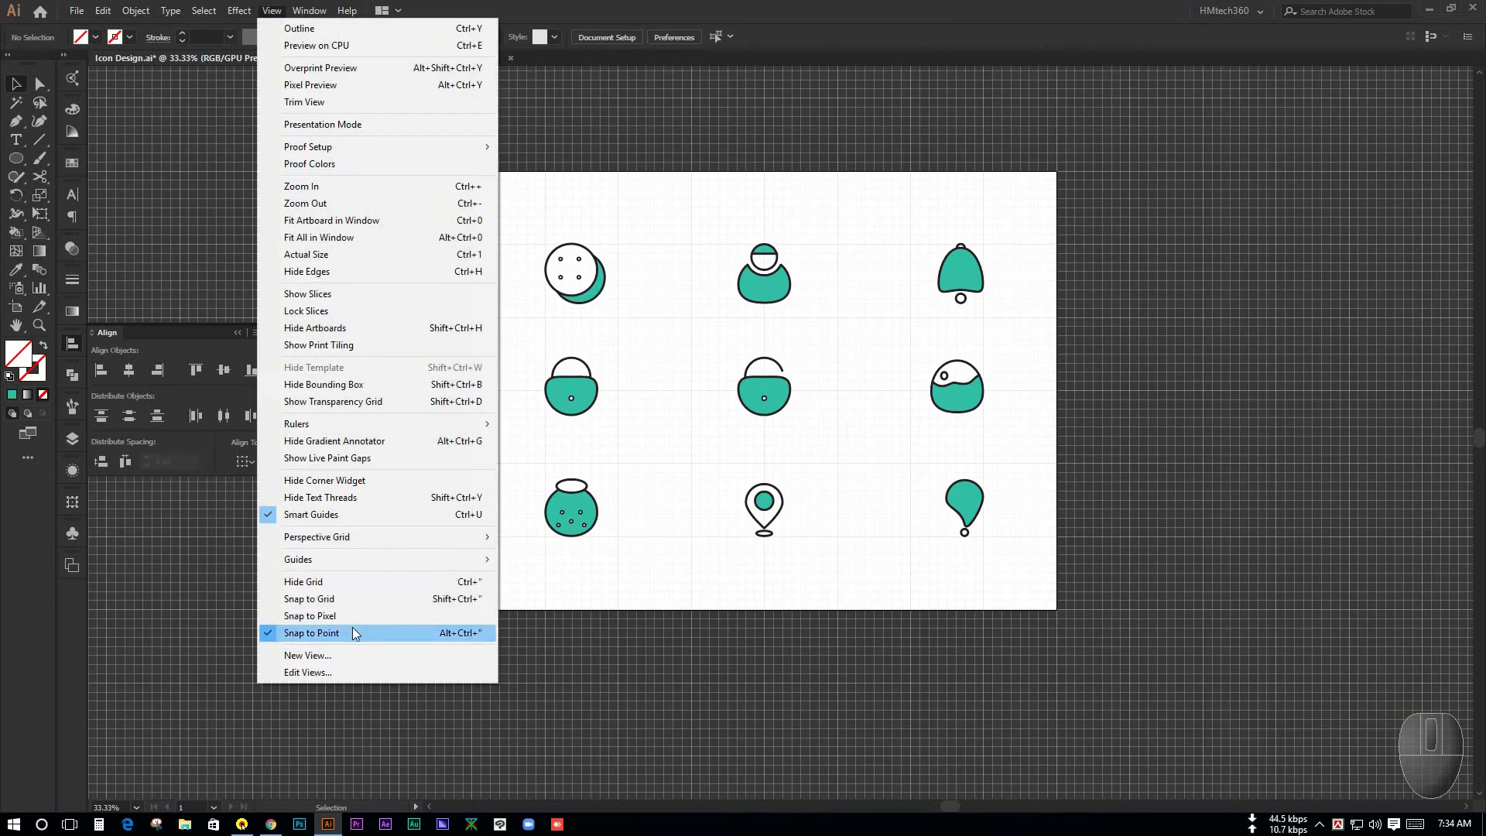
{"action": "left_click", "coordinate": [341, 581]}
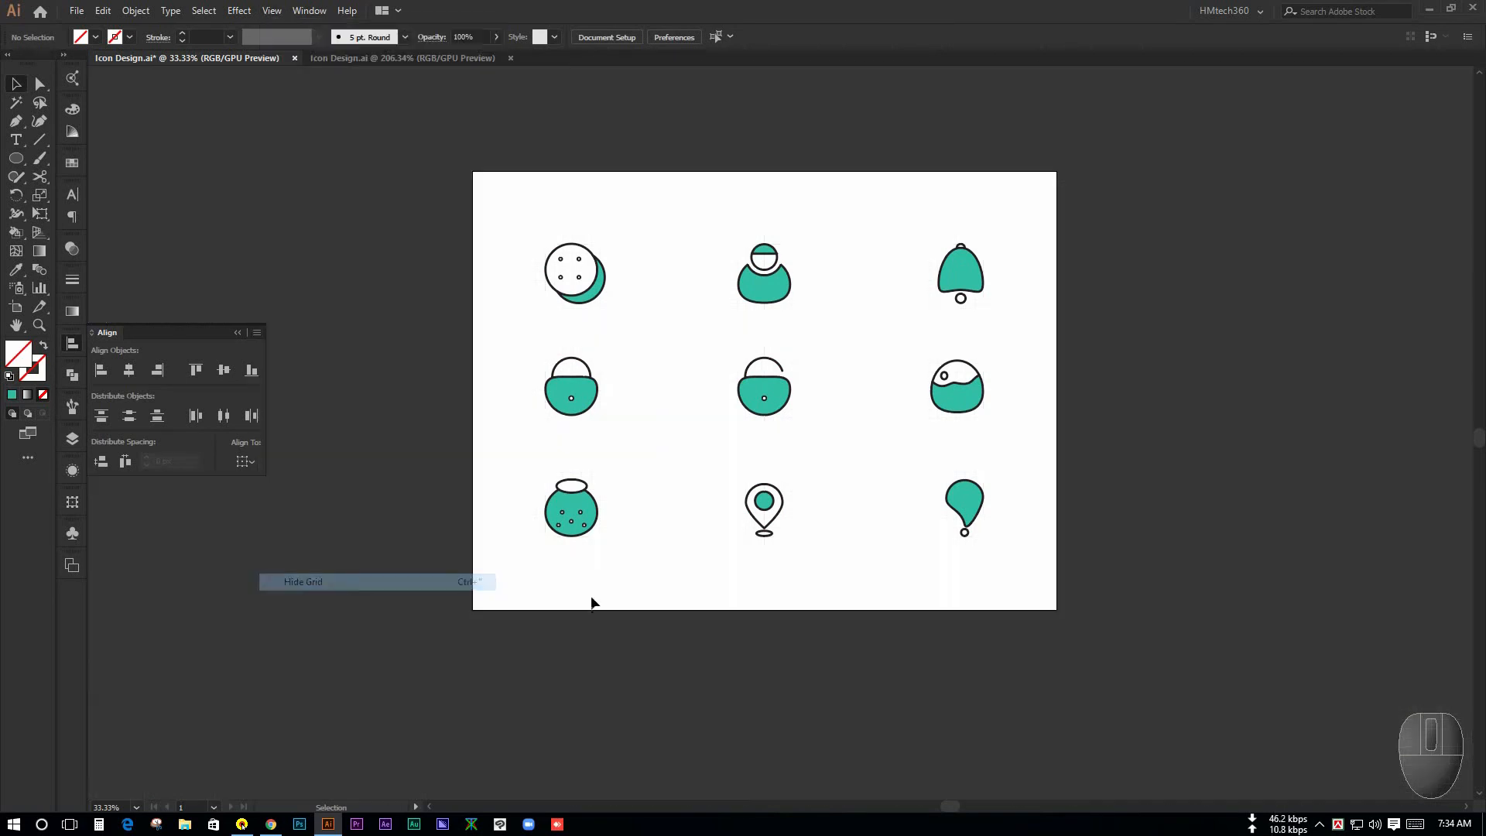
{"action": "key", "text": "ctrl+space"}
{"action": "mouse_move", "coordinate": [708, 587]}
{"action": "left_mouse_down"}
{"action": "mouse_move", "coordinate": [707, 564]}
{"action": "mouse_move", "coordinate": [691, 577]}
{"action": "left_mouse_up"}
{"action": "key", "text": "space"}
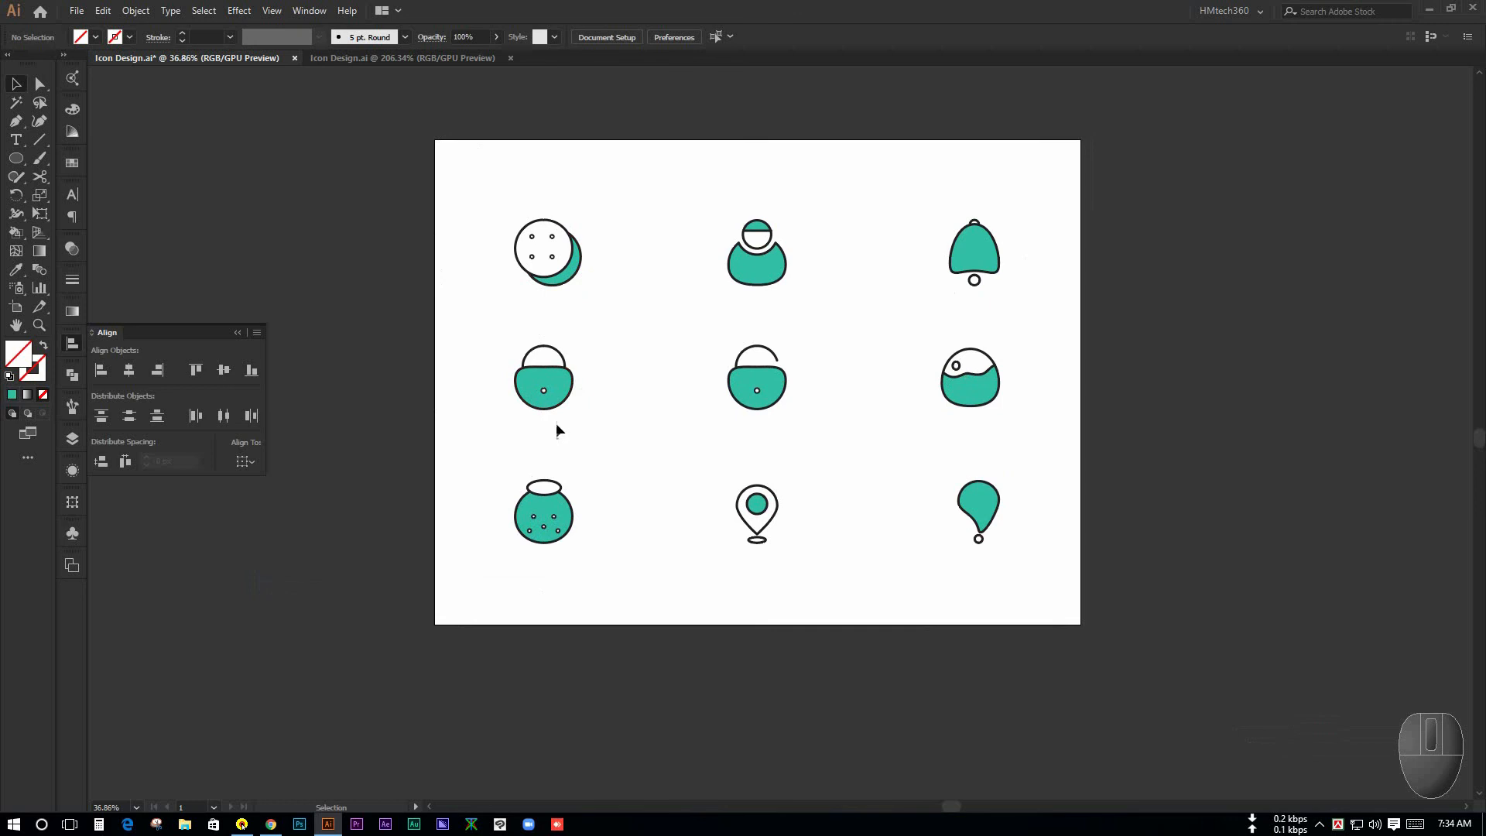
{"action": "left_click", "coordinate": [549, 388]}
{"action": "double_click", "coordinate": [549, 387]}
{"action": "left_click_drag", "start_coordinate": [473, 217], "coordinate": [632, 595]}
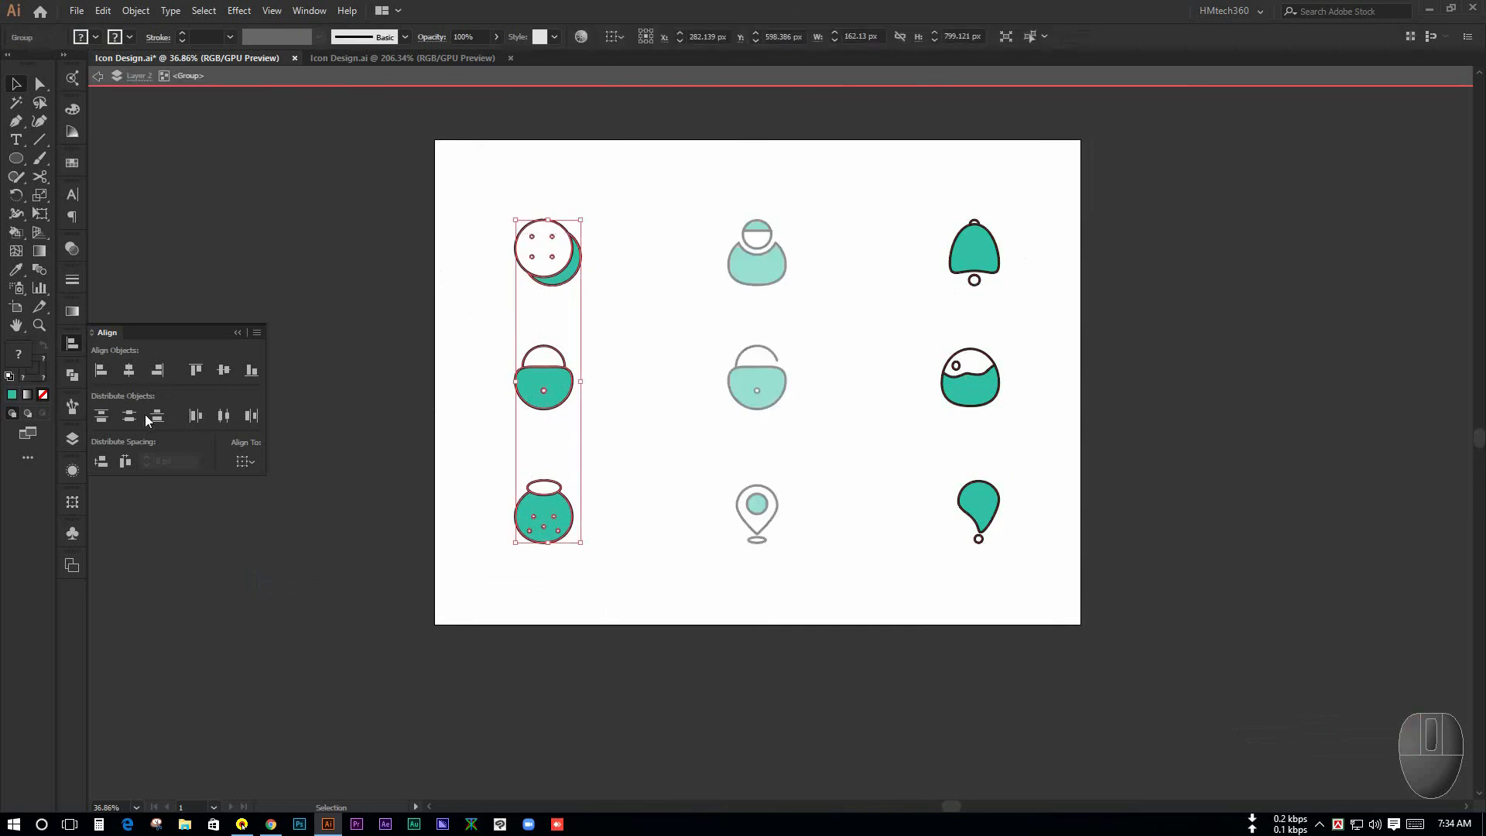
{"action": "double_click", "coordinate": [373, 496]}
{"action": "mouse_move", "coordinate": [582, 563]}
{"action": "left_mouse_down"}
{"action": "mouse_move", "coordinate": [503, 564]}
{"action": "mouse_move", "coordinate": [582, 561]}
{"action": "left_mouse_up"}
{"action": "key", "text": "F1"}
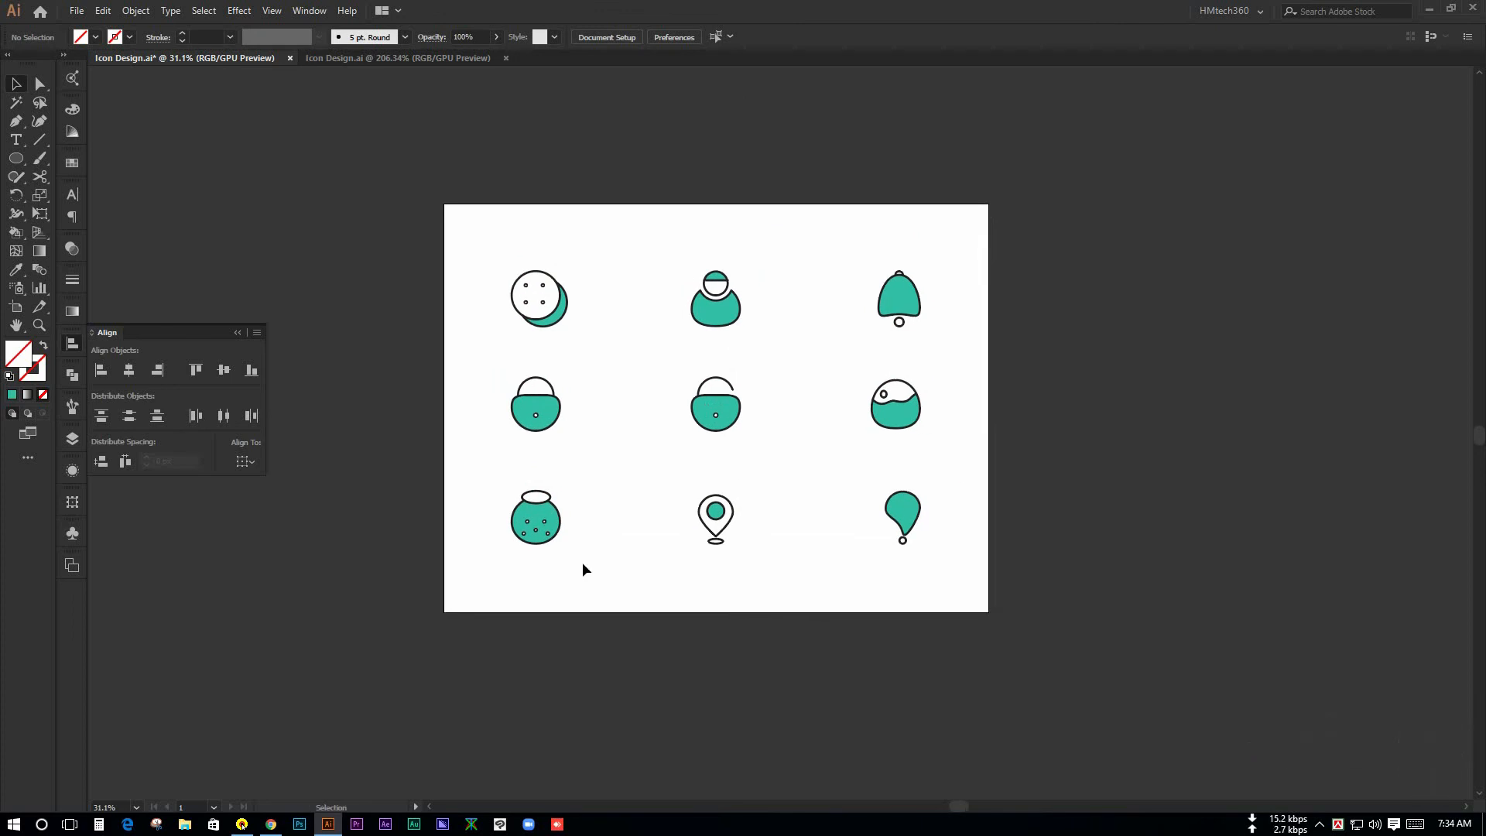
Shorten the horizontal line across the person icon's head so its protruding end stays within the circle's outline
{"action": "left_click_drag", "start_coordinate": [656, 421], "coordinate": [914, 432]}
{"action": "left_click_drag", "start_coordinate": [756, 368], "coordinate": [889, 410]}
{"action": "left_click", "coordinate": [690, 399]}
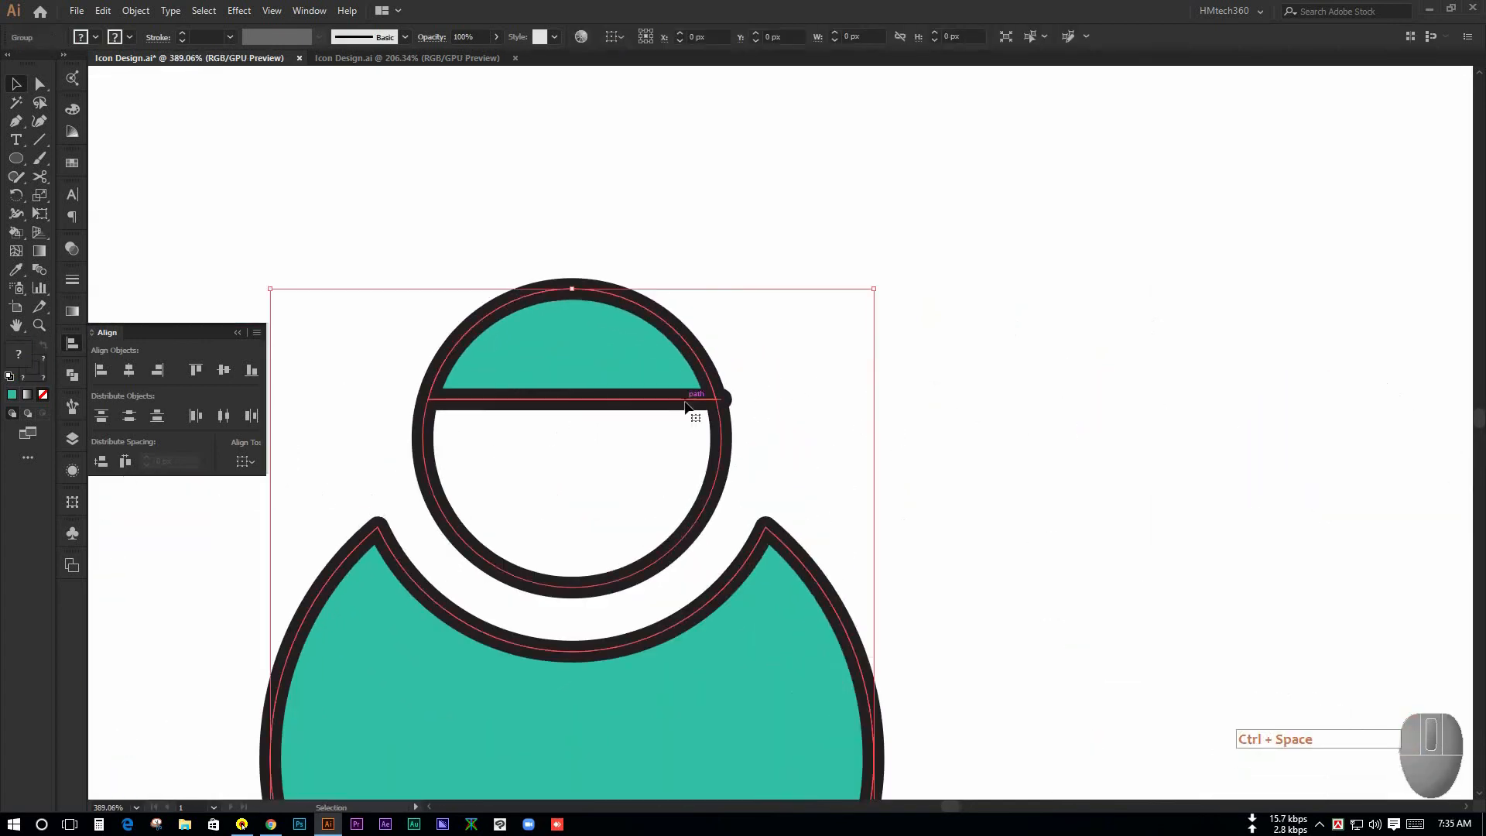
{"action": "left_click_drag", "start_coordinate": [783, 380], "coordinate": [874, 425]}
{"action": "left_click", "coordinate": [776, 419]}
{"action": "left_click", "coordinate": [601, 414]}
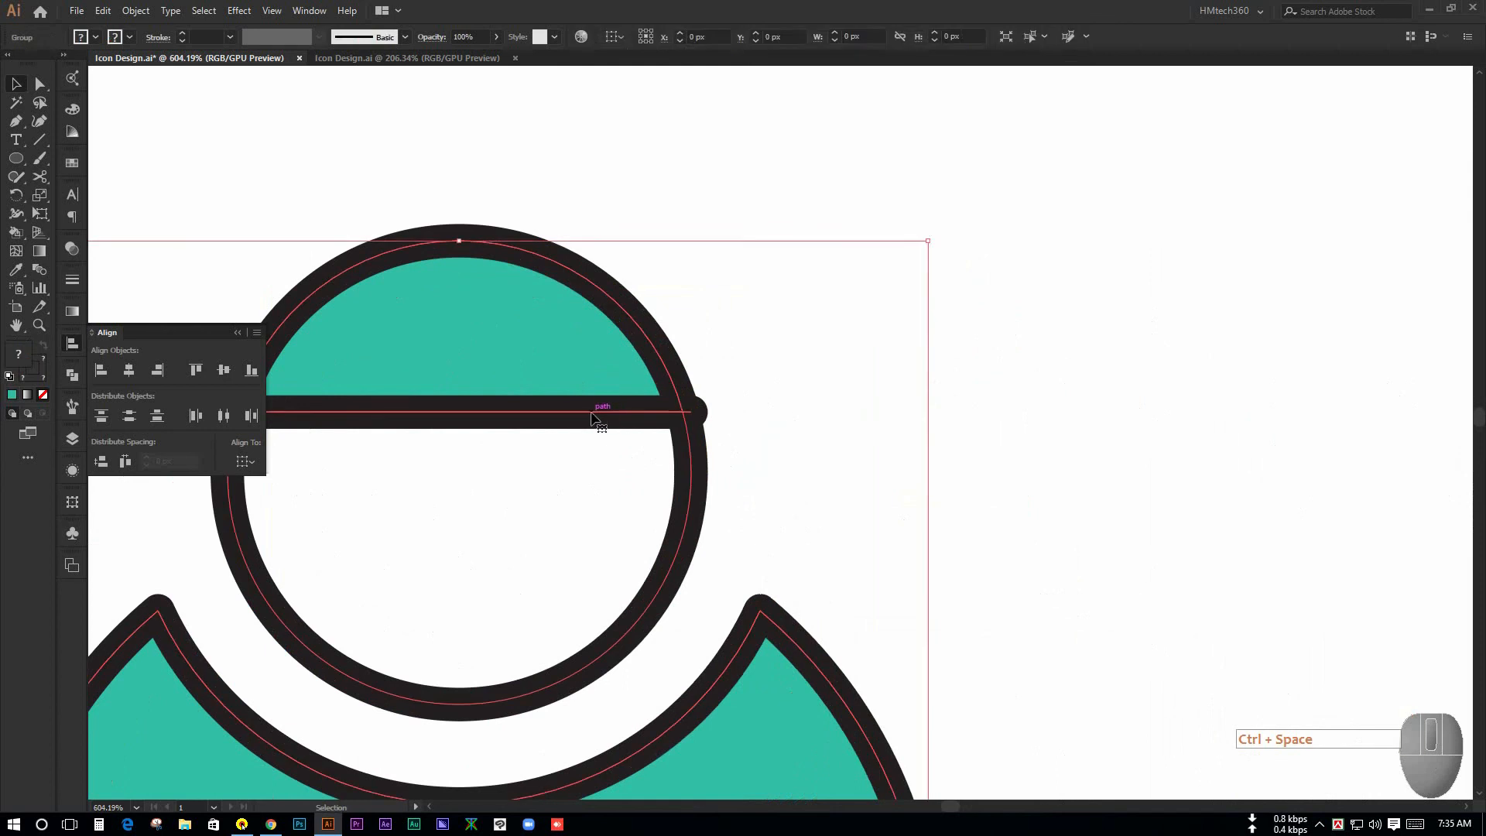
{"action": "left_click", "coordinate": [39, 83]}
{"action": "left_click", "coordinate": [718, 396]}
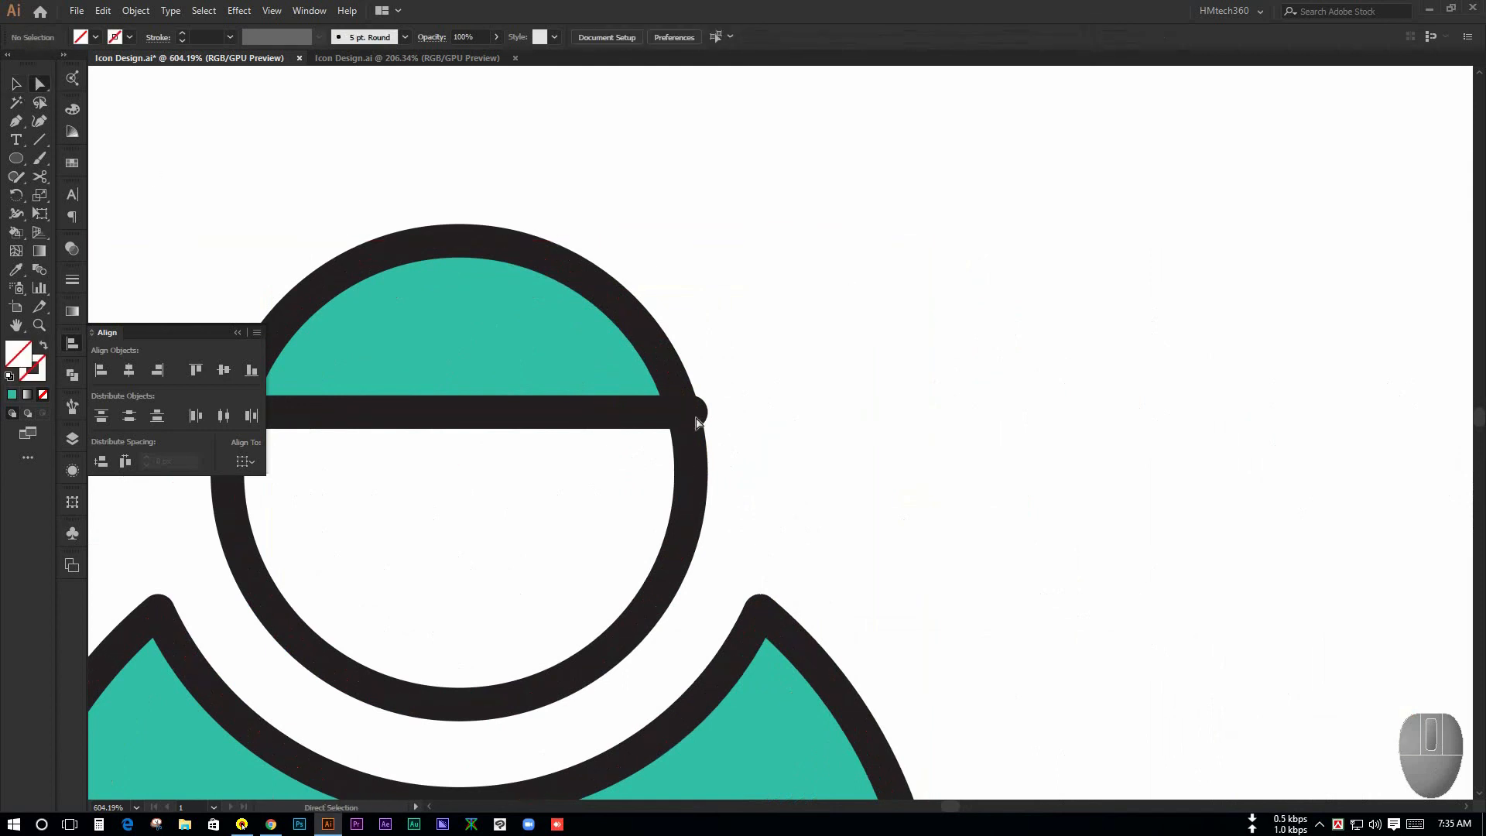
{"action": "left_click_drag", "start_coordinate": [694, 412], "coordinate": [665, 431]}
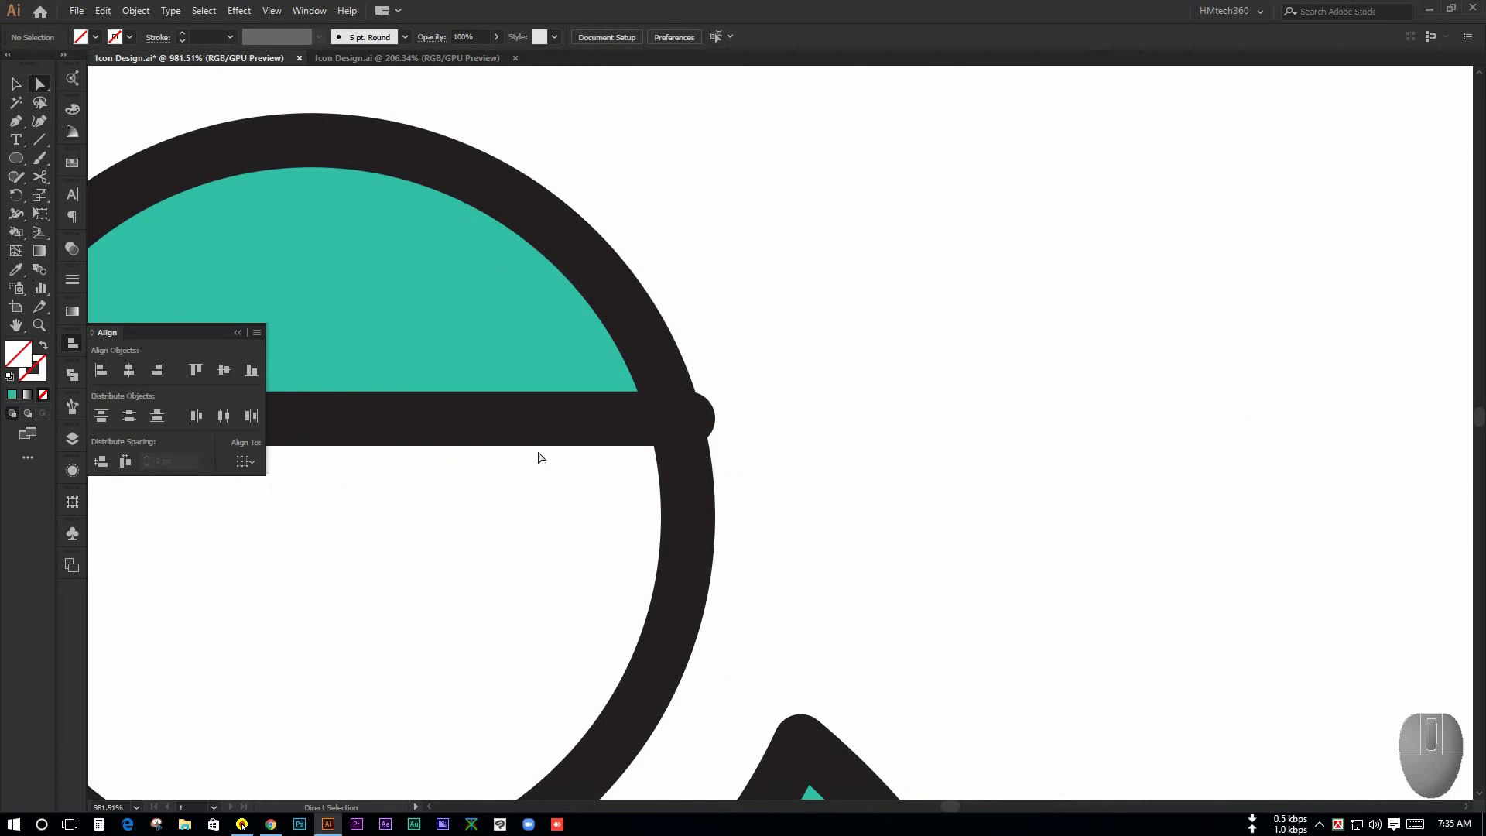
{"action": "left_click", "coordinate": [571, 417]}
{"action": "left_click_drag", "start_coordinate": [688, 419], "coordinate": [675, 419]}
{"action": "left_click", "coordinate": [786, 409]}
Look over all nine icons across the artboard to check their shapes and arrangement
{"action": "key", "text": "ctrl+space"}
{"action": "left_click_drag", "start_coordinate": [930, 383], "coordinate": [552, 349]}
{"action": "left_click_drag", "start_coordinate": [689, 454], "coordinate": [696, 523]}
{"action": "key", "text": "space"}
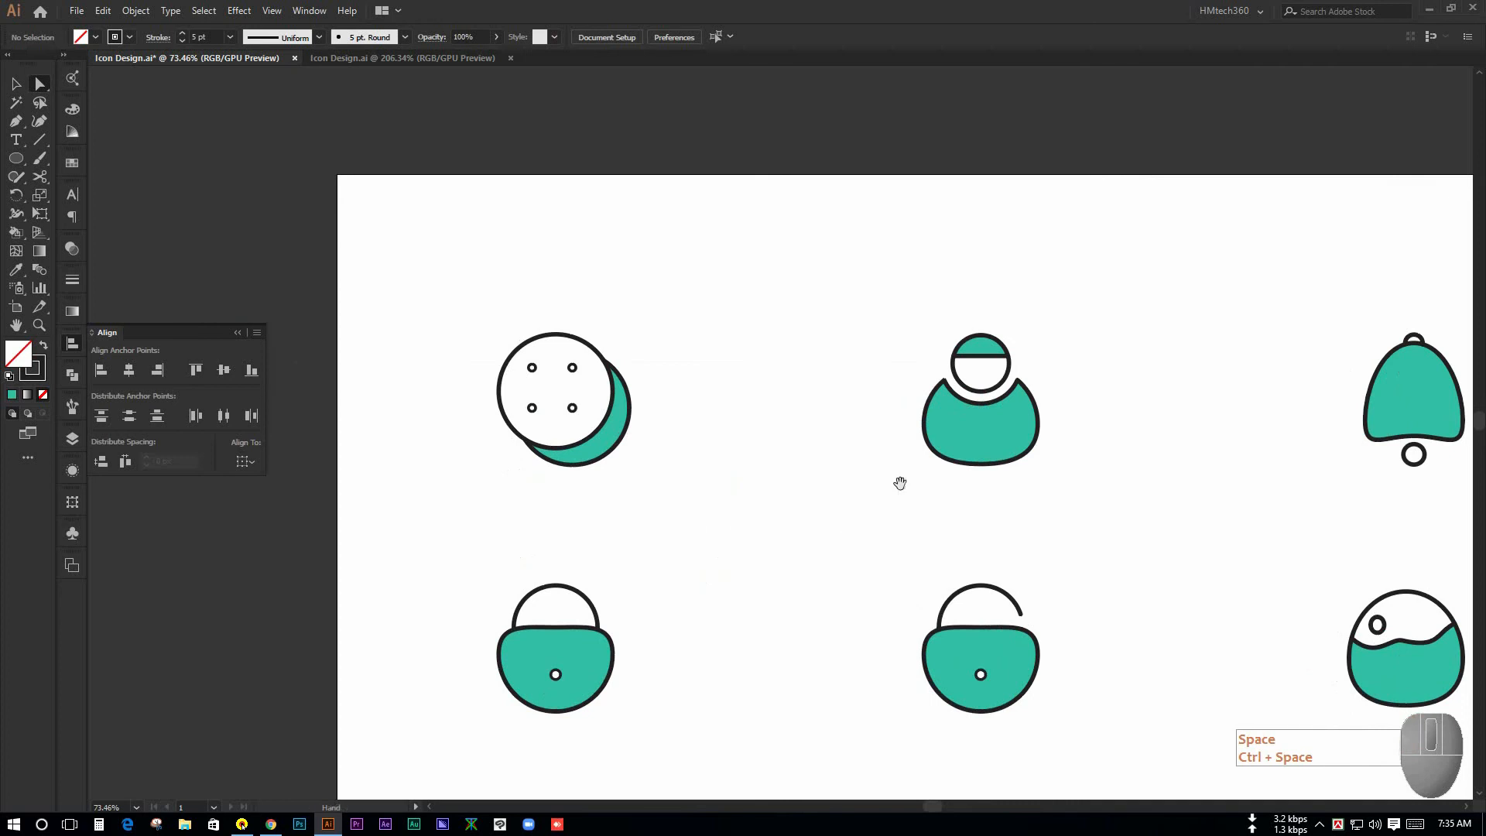
{"action": "left_click_drag", "start_coordinate": [898, 481], "coordinate": [972, 468]}
{"action": "key", "text": "space"}
{"action": "left_click_drag", "start_coordinate": [1045, 503], "coordinate": [1153, 144]}
{"action": "left_click_drag", "start_coordinate": [1079, 404], "coordinate": [922, 388]}
{"action": "key", "text": "ctrl+space"}
{"action": "key", "text": "space"}
{"action": "left_click_drag", "start_coordinate": [995, 292], "coordinate": [968, 442]}
{"action": "key", "text": "ctrl+space"}
{"action": "mouse_move", "coordinate": [737, 391]}
{"action": "left_mouse_down"}
{"action": "mouse_move", "coordinate": [813, 421]}
{"action": "mouse_move", "coordinate": [712, 378]}
{"action": "left_mouse_up"}
{"action": "key", "text": "space"}
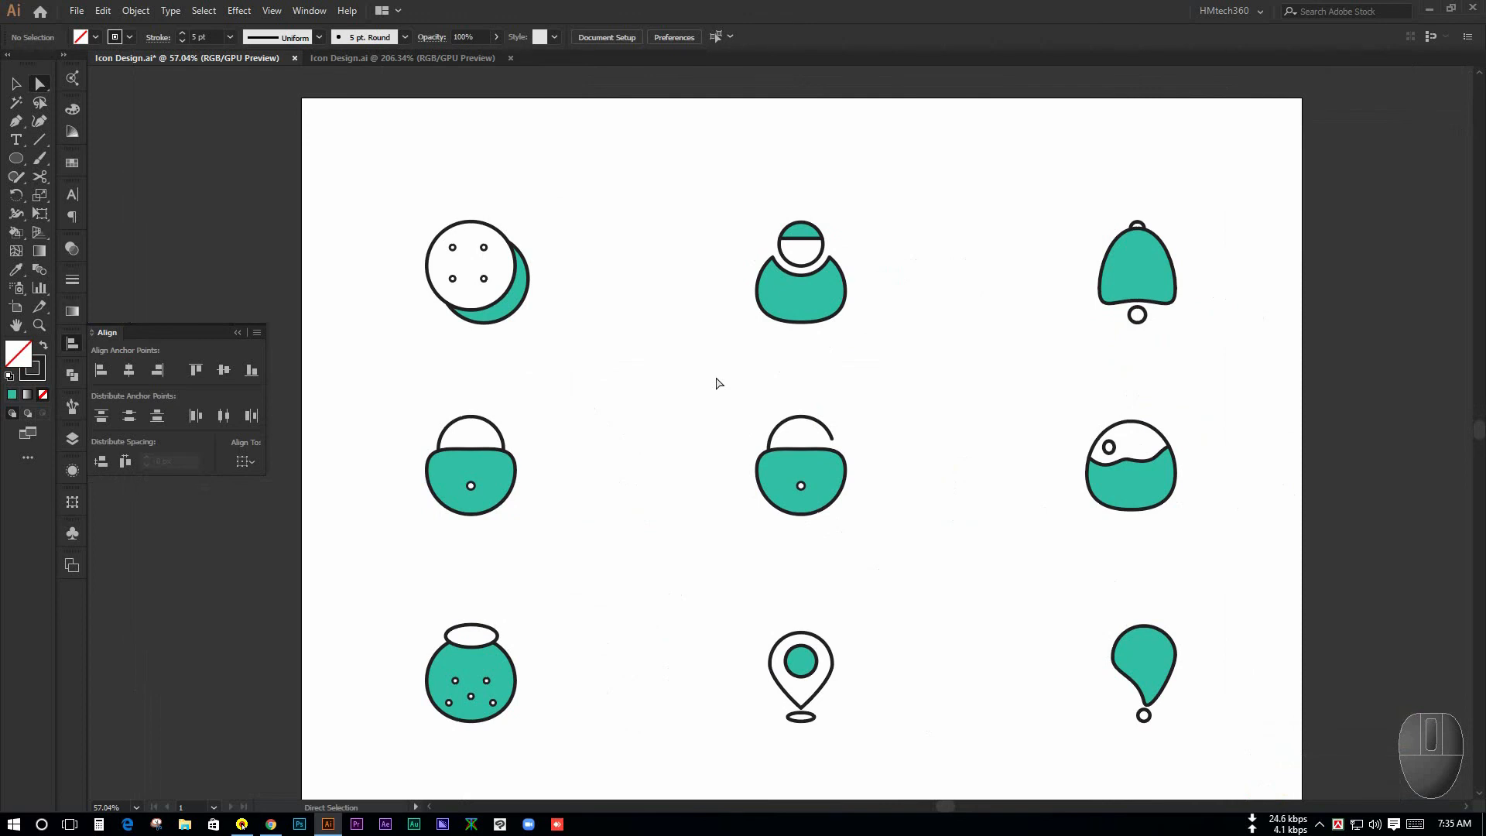
Show the document grid again over the artboard
{"action": "key", "text": "ctrl+space"}
{"action": "left_click_drag", "start_coordinate": [712, 384], "coordinate": [612, 334]}
{"action": "key", "text": "space"}
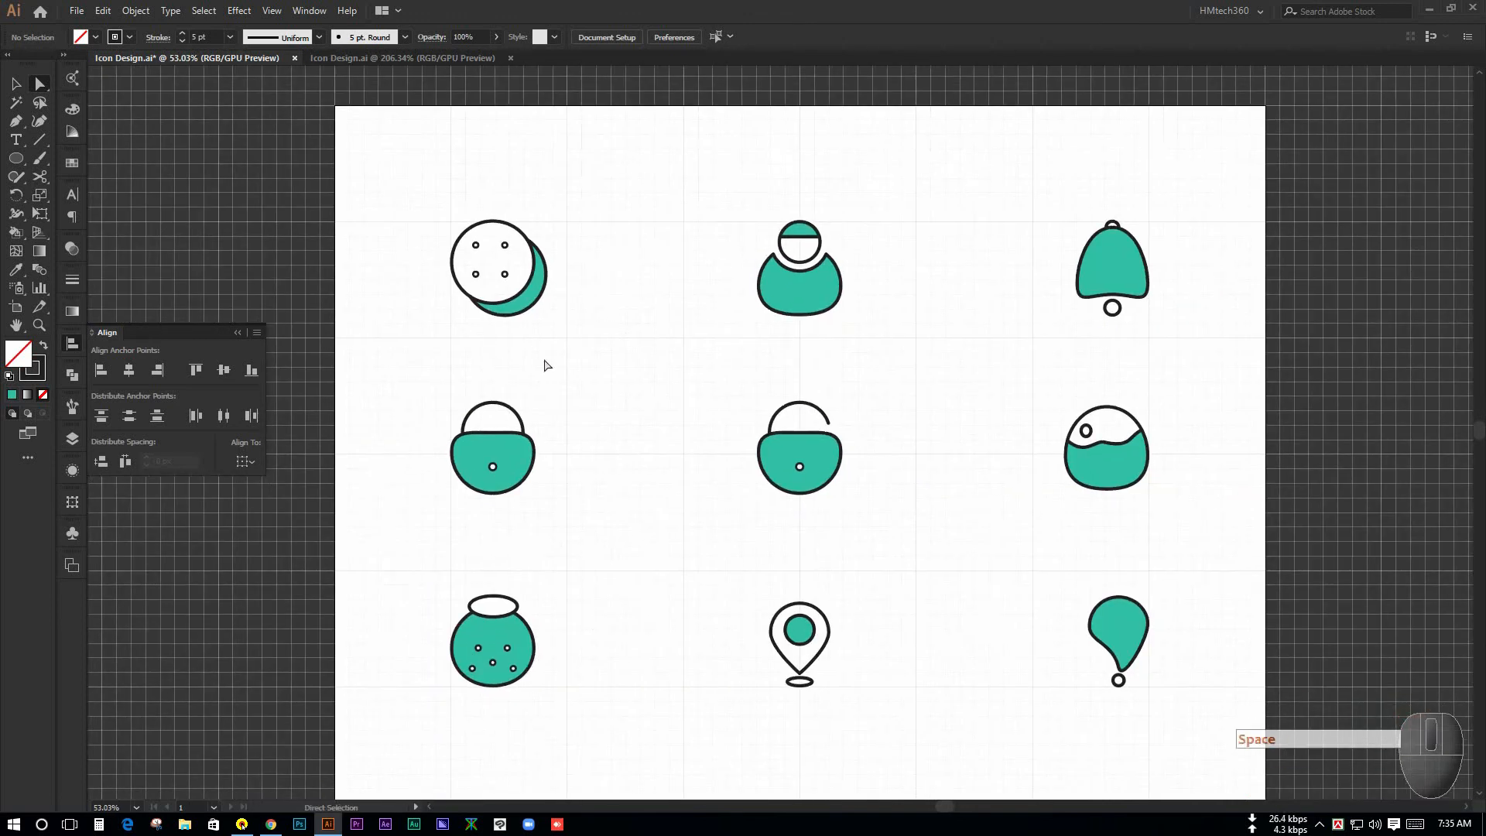
Place a new point text between the four-dot circle icon and the closed lock icon with the Type tool
{"action": "key", "text": "ctrl+space"}
{"action": "left_click_drag", "start_coordinate": [507, 334], "coordinate": [564, 348]}
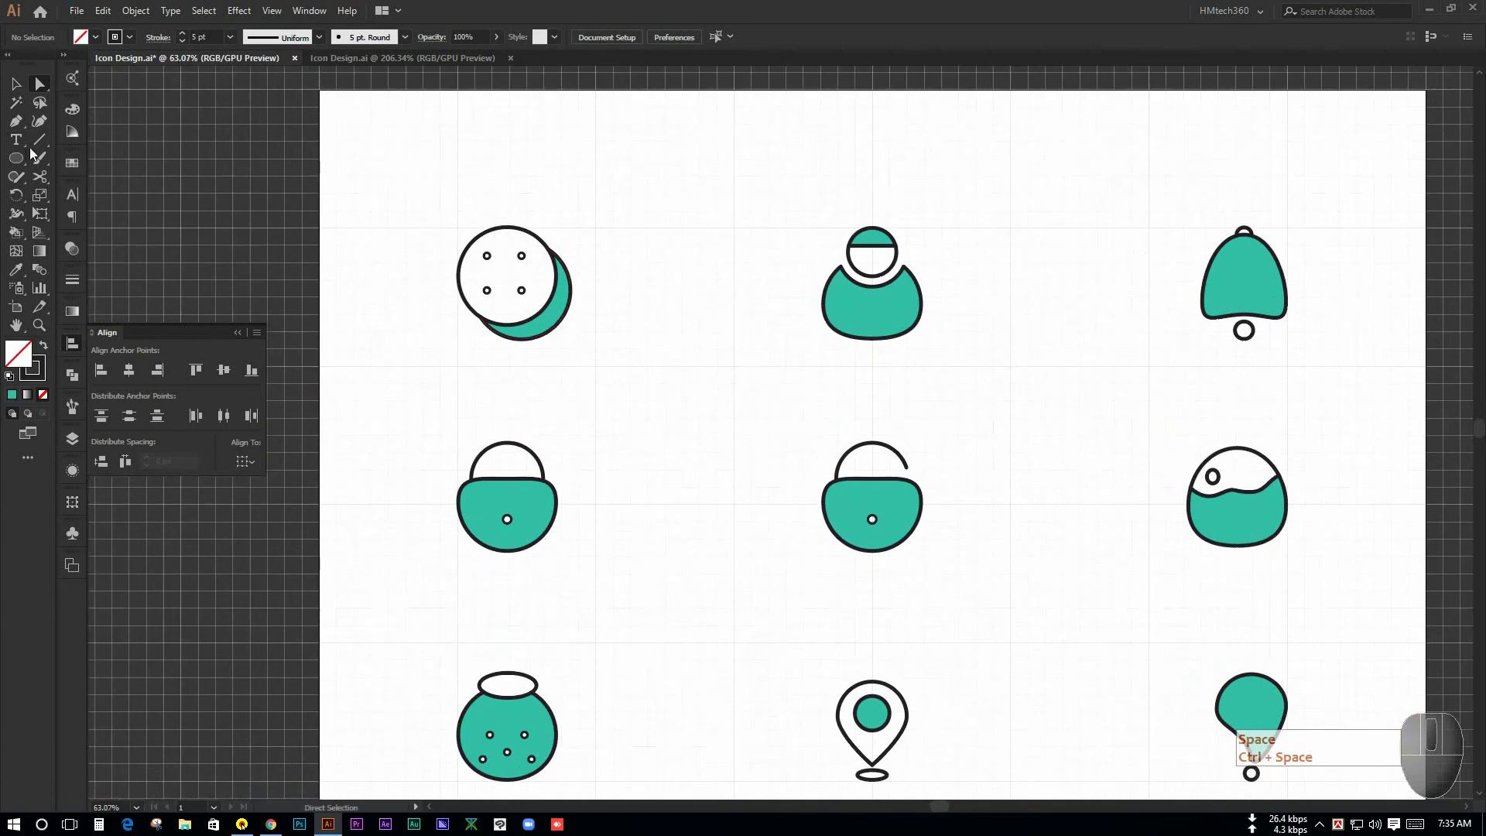
{"action": "left_click", "coordinate": [15, 140]}
{"action": "key", "text": "ctrl+space"}
{"action": "left_click_drag", "start_coordinate": [503, 413], "coordinate": [606, 408]}
{"action": "left_click", "coordinate": [531, 385]}
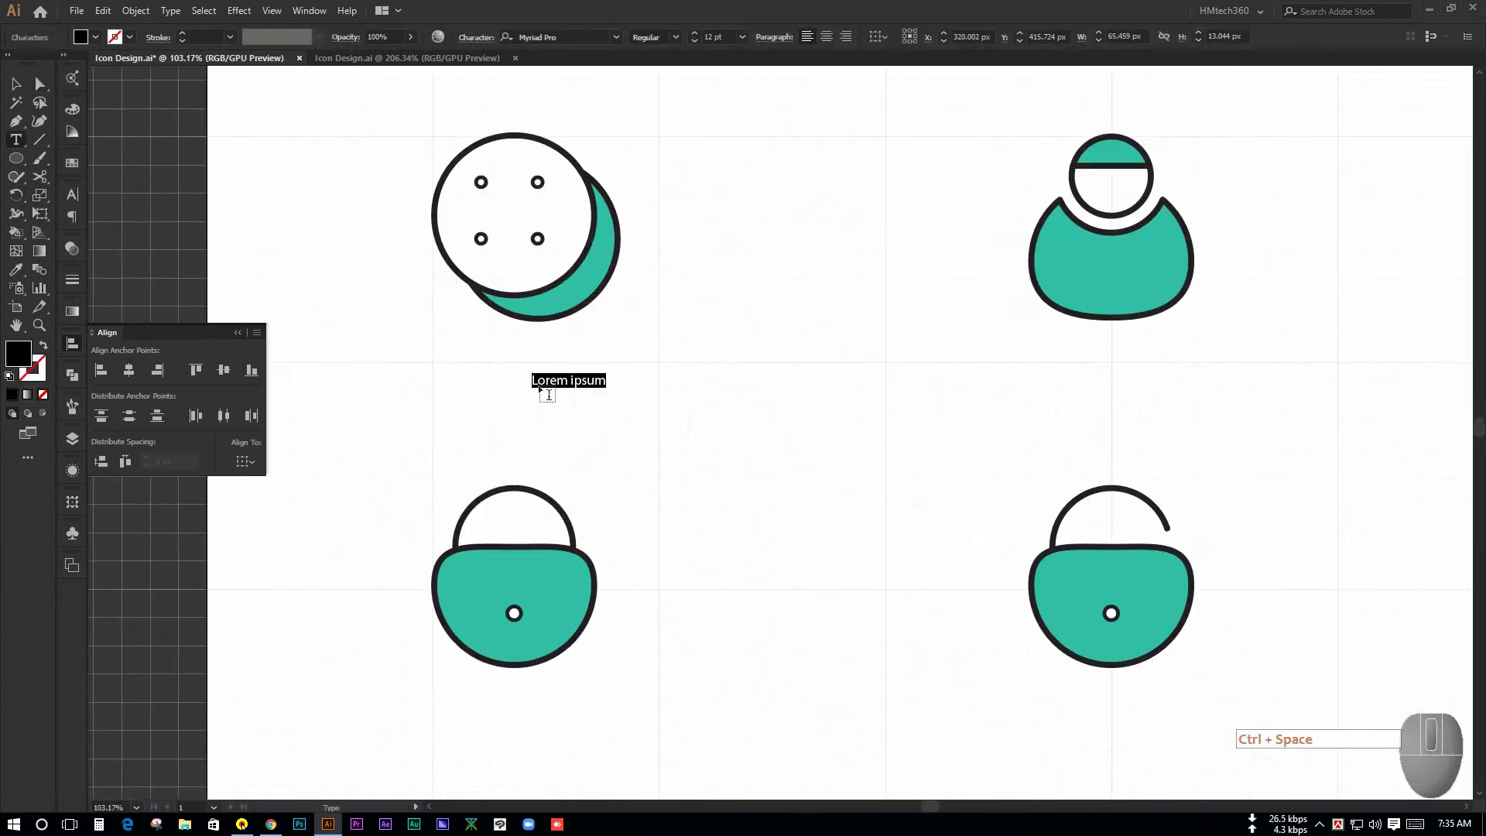
Replace the placeholder text with "Duplicate"
{"action": "left_click", "coordinate": [730, 36]}
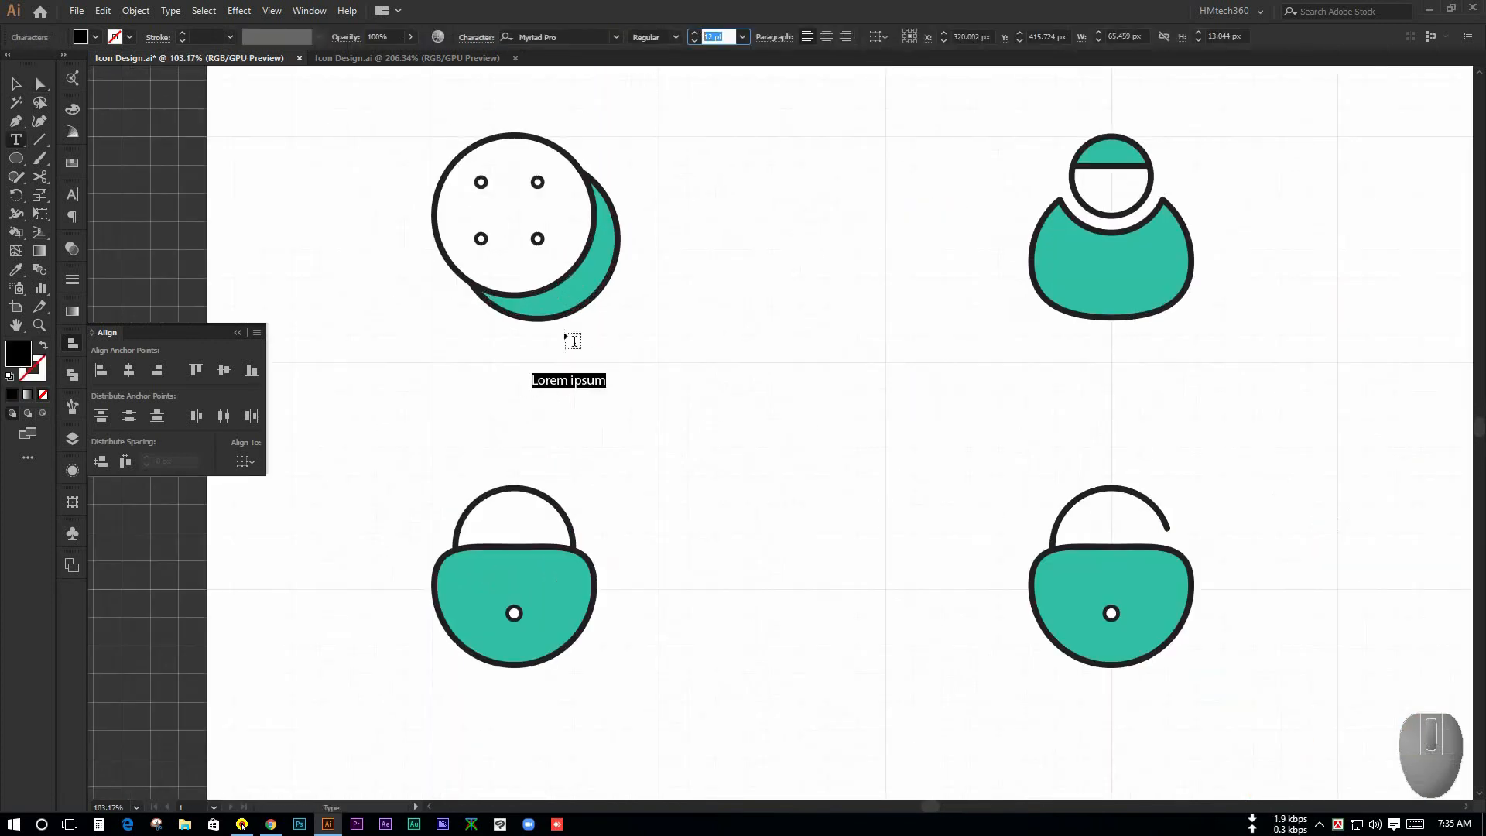
{"action": "left_click", "coordinate": [545, 380]}
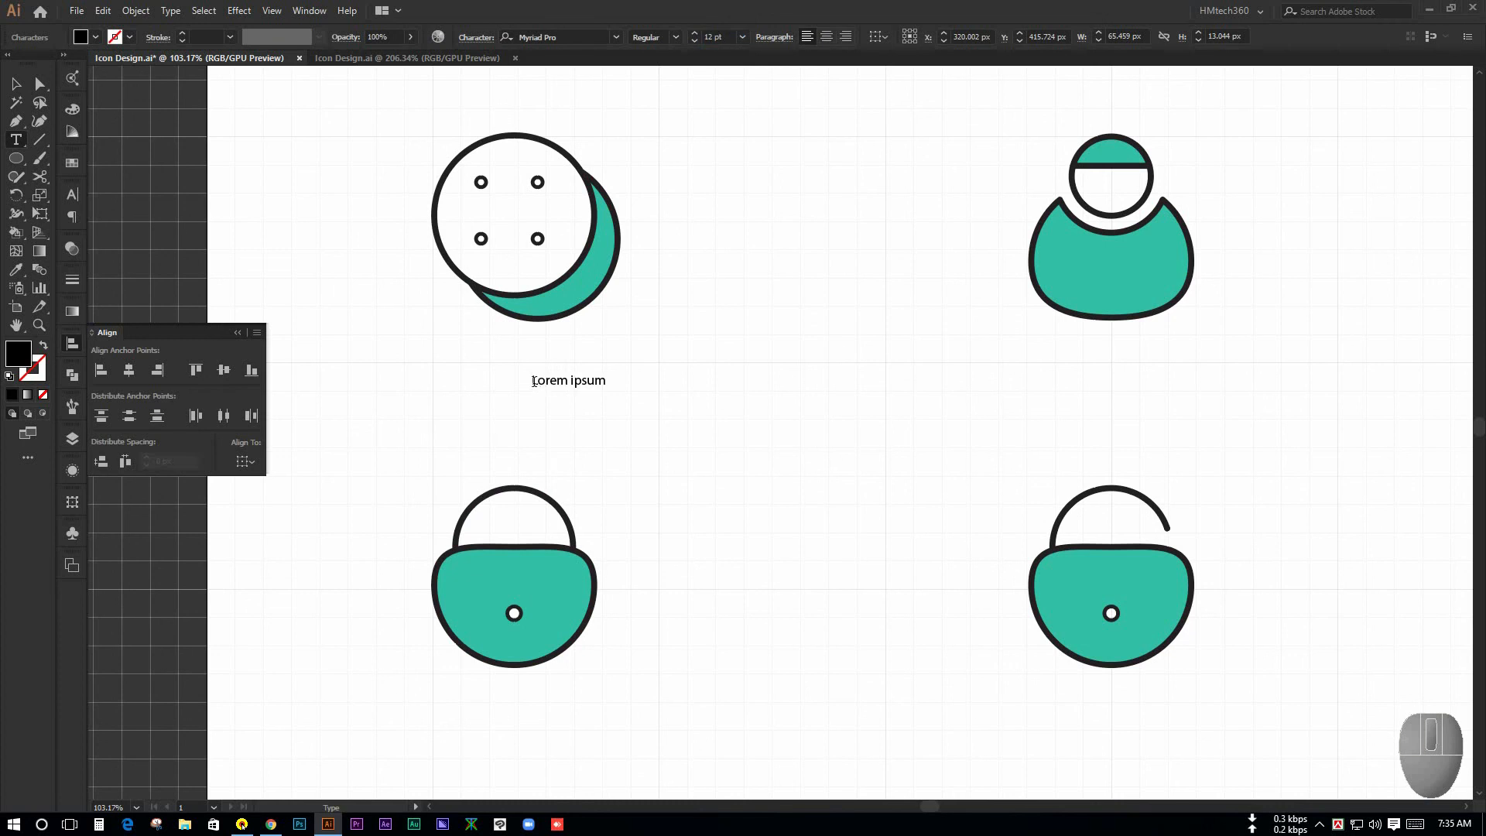
{"action": "left_click_drag", "start_coordinate": [533, 380], "coordinate": [697, 413]}
{"action": "type", "text": "DU"}
{"action": "key", "text": "BackSpace"}
{"action": "type", "text": "u"}
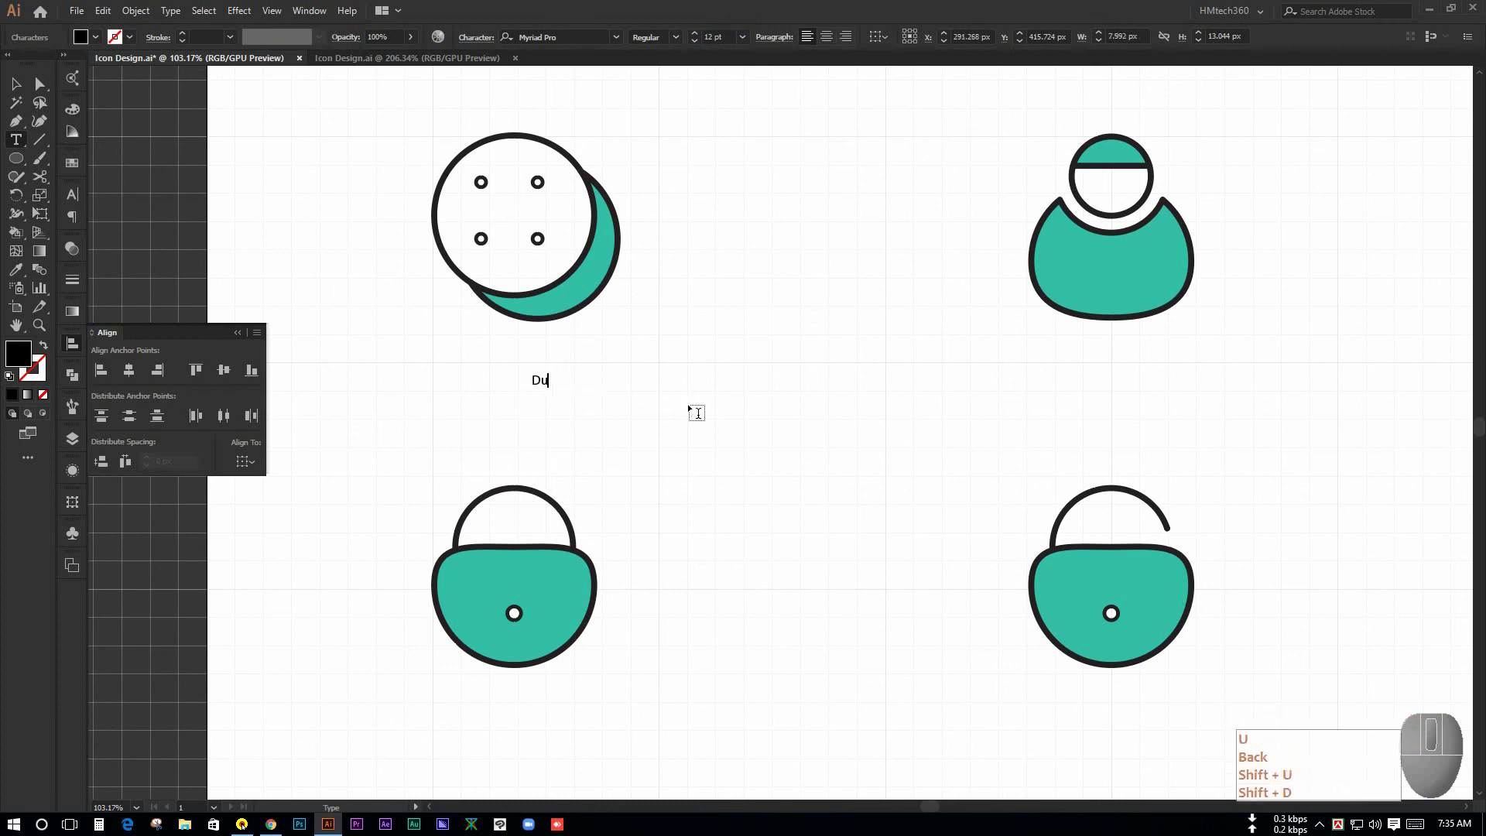
{"action": "type", "text": "plicate"}
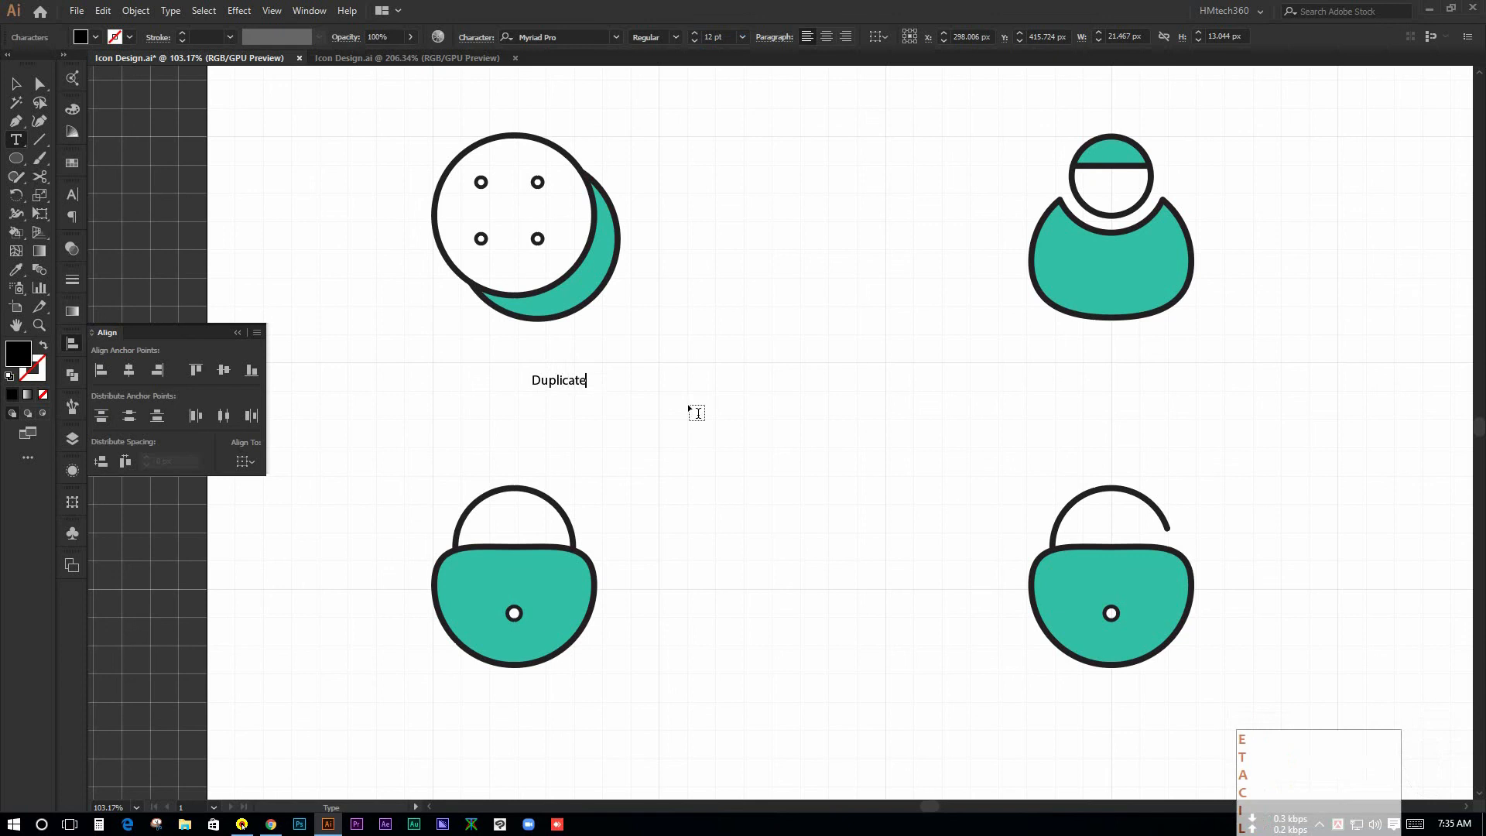
{"action": "key", "text": "Escape"}
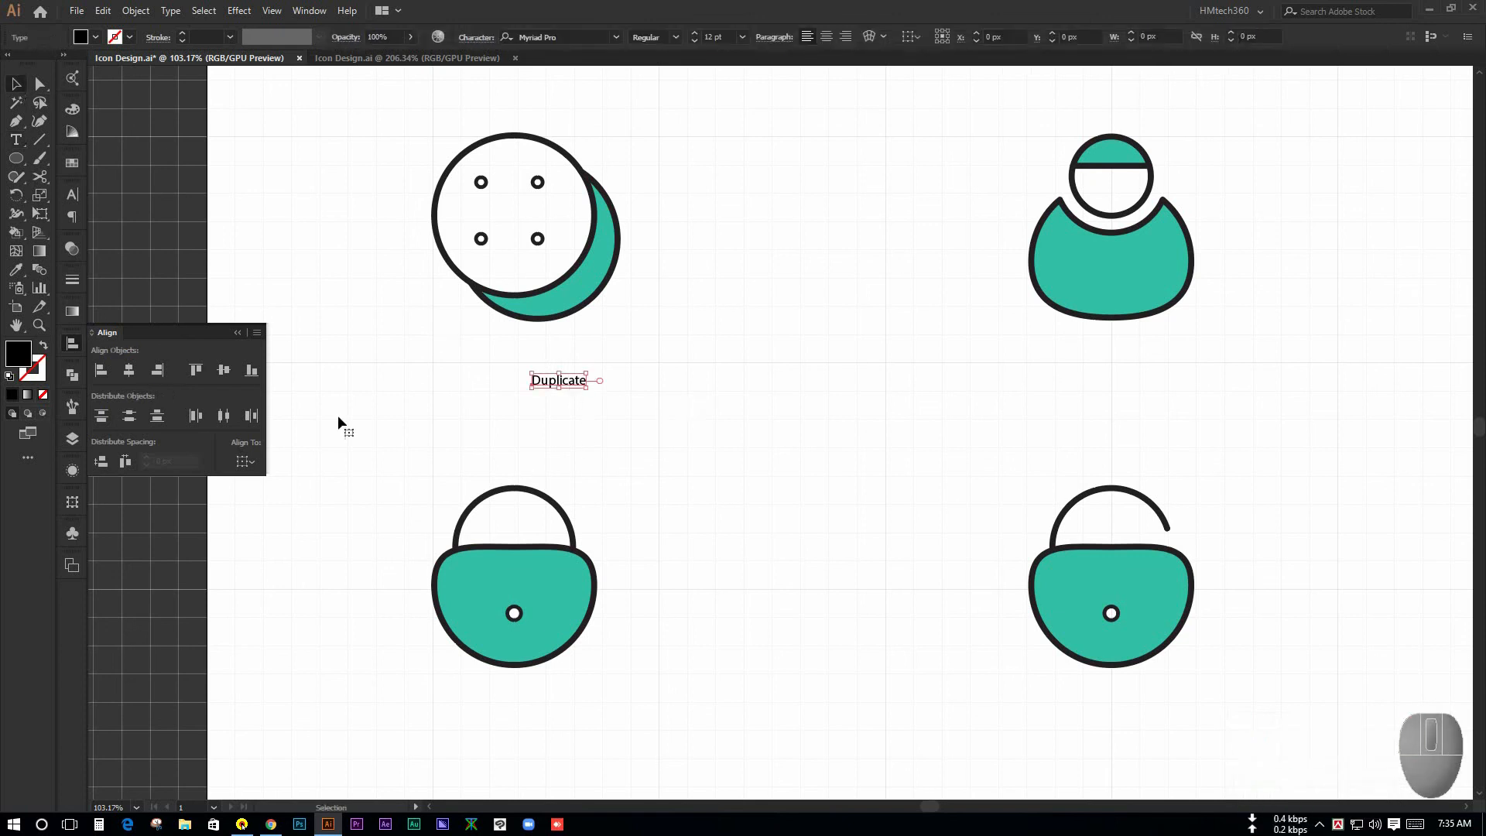
Try setting the "Duplicate" label in all caps
{"action": "left_click", "coordinate": [77, 197]}
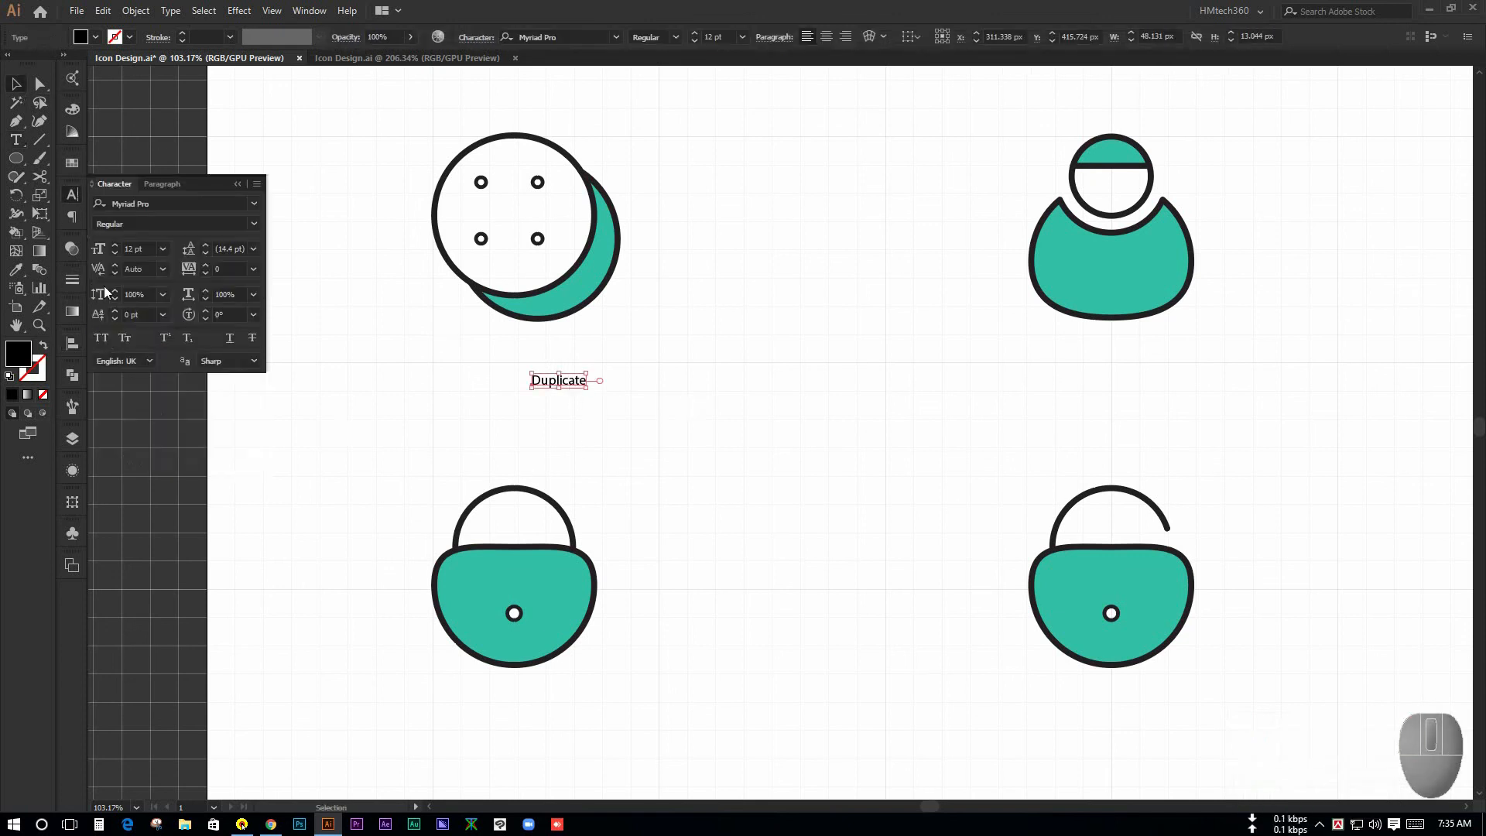
{"action": "left_click", "coordinate": [106, 337]}
{"action": "left_click", "coordinate": [355, 422]}
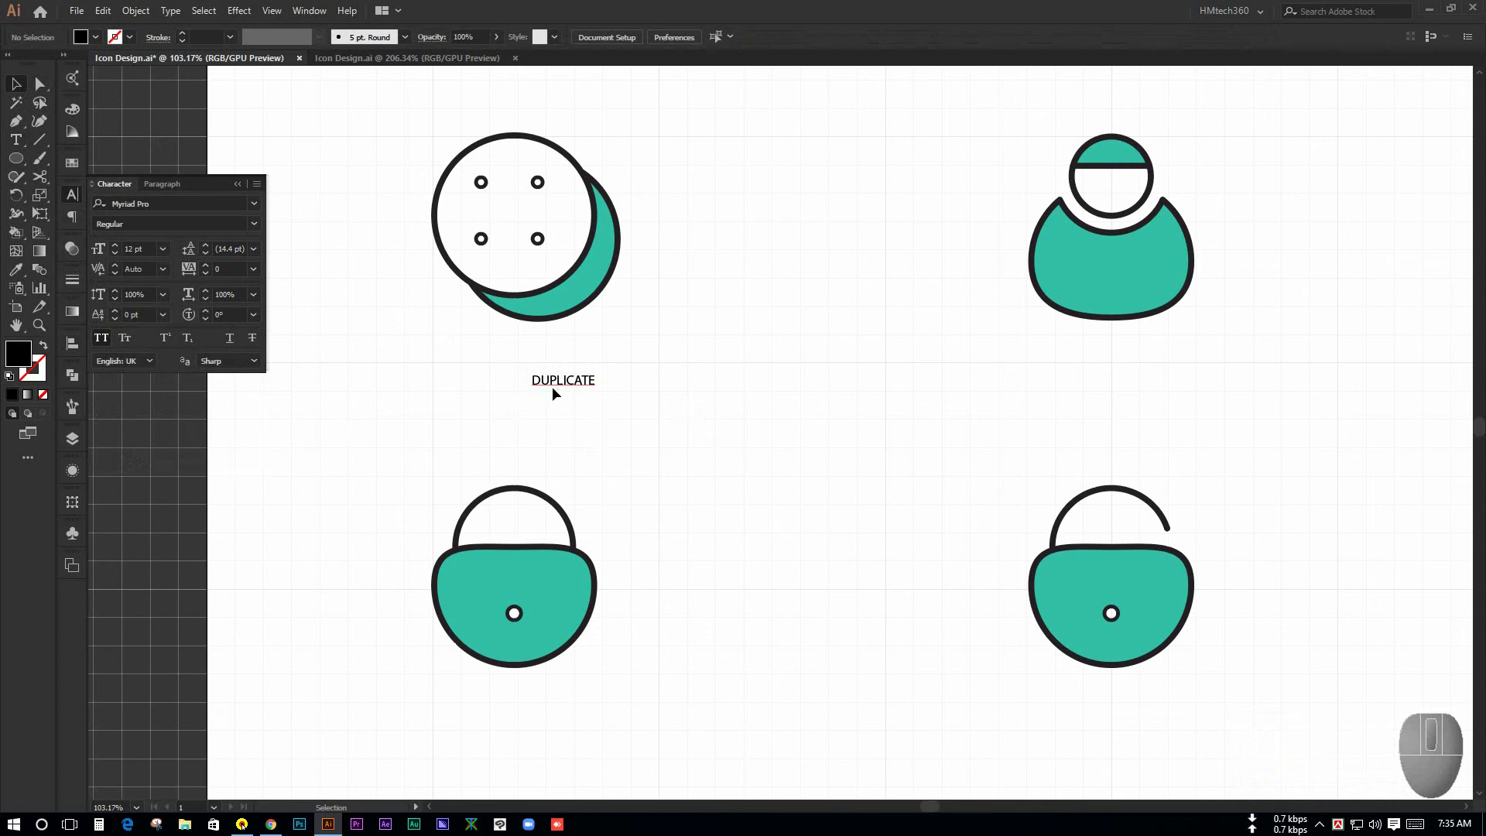
{"action": "key", "text": "ctrl+z"}
{"action": "left_click", "coordinate": [619, 402], "text": "ctrl"}
Move the "Duplicate" label close beneath the four-dot circle icon
{"action": "left_click_drag", "start_coordinate": [563, 381], "coordinate": [509, 359]}
{"action": "left_click", "coordinate": [642, 381]}
{"action": "key", "text": "ctrl+space"}
{"action": "left_click_drag", "start_coordinate": [687, 375], "coordinate": [635, 361]}
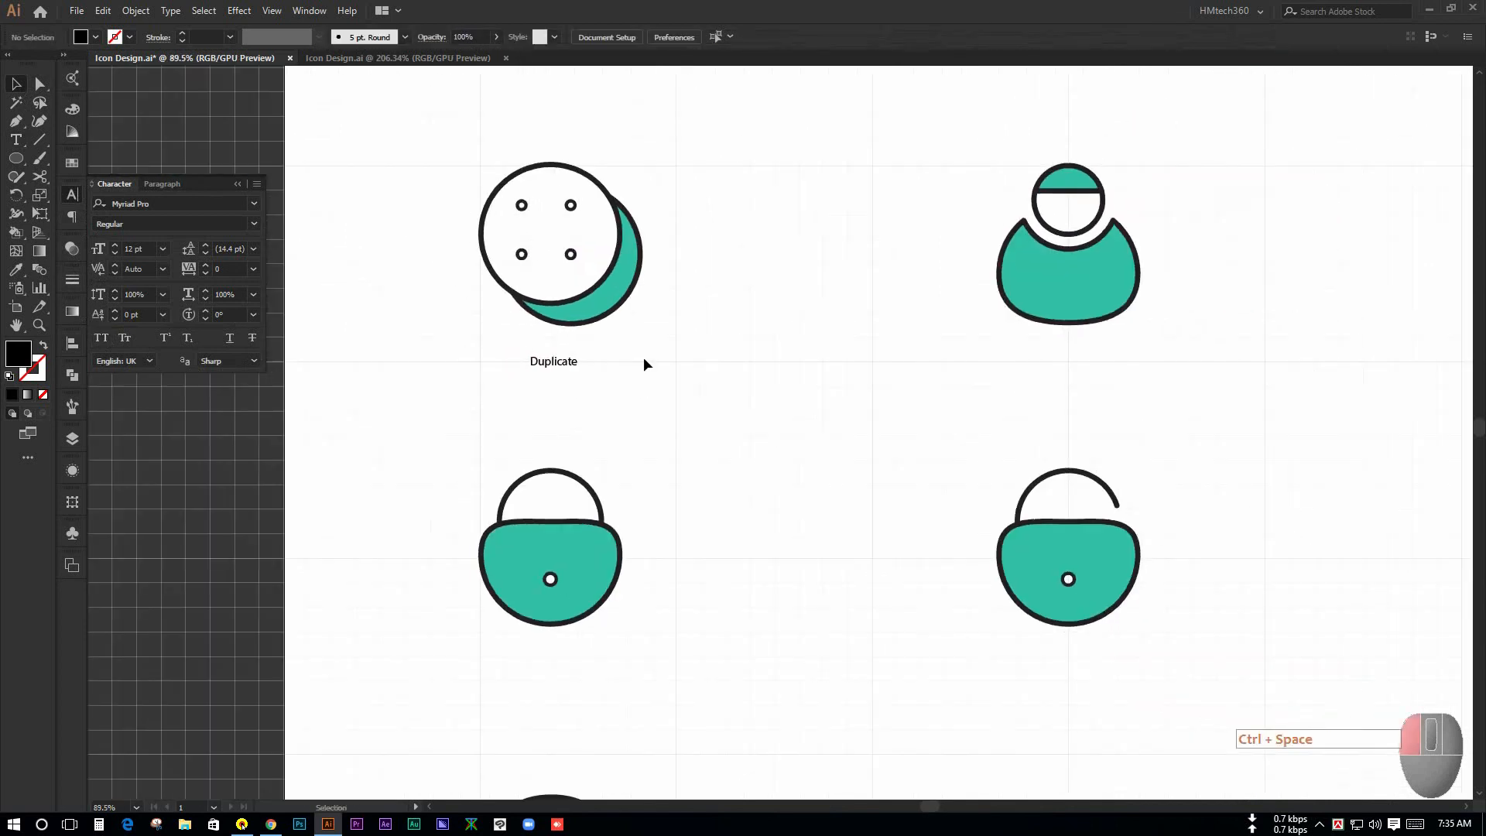
Set the "Duplicate" label's font size to 18 pt
{"action": "left_click", "coordinate": [531, 360]}
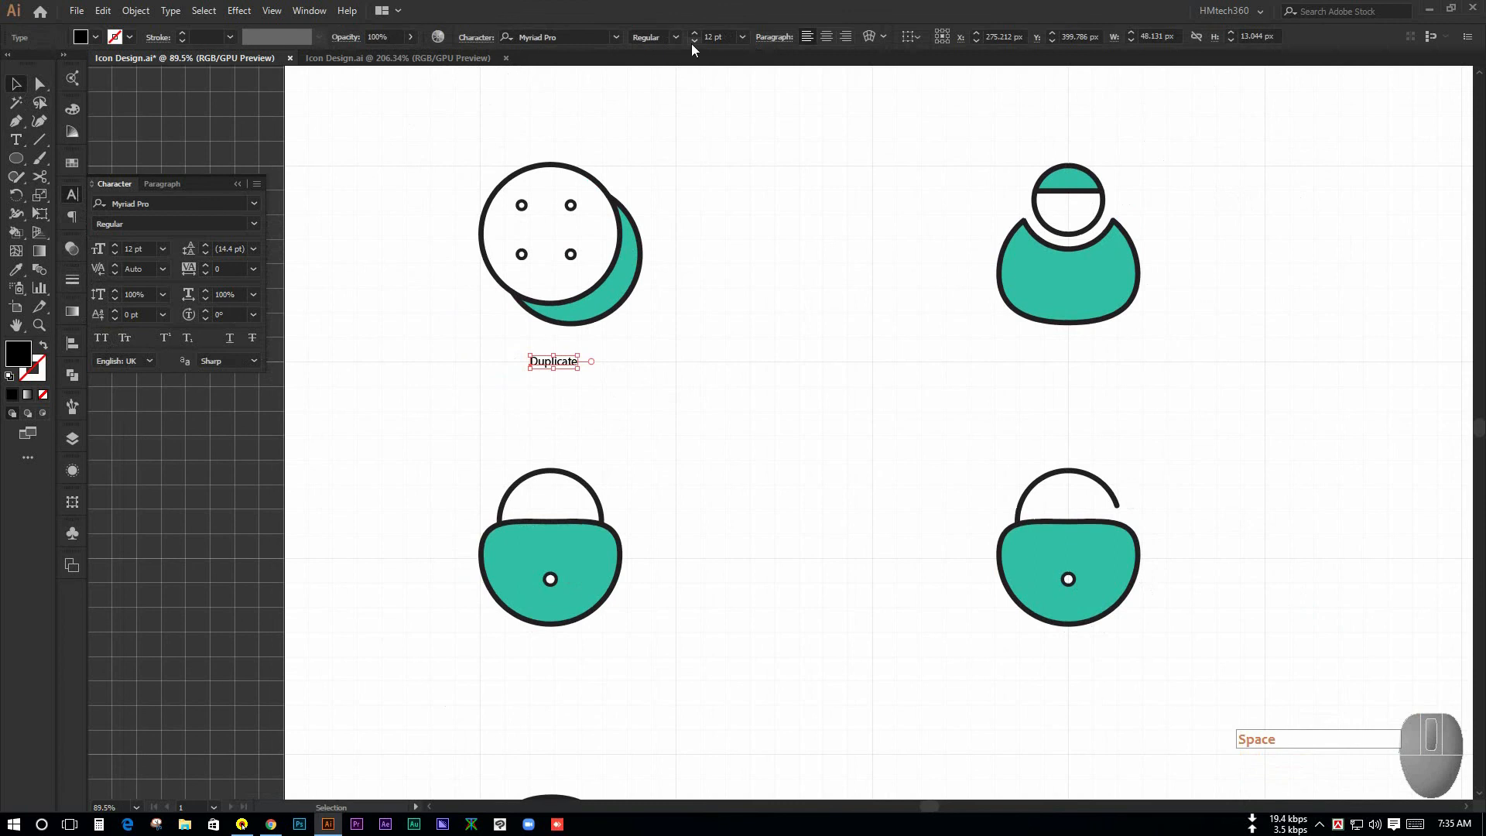
{"action": "left_click", "coordinate": [713, 37]}
{"action": "type", "text": "18"}
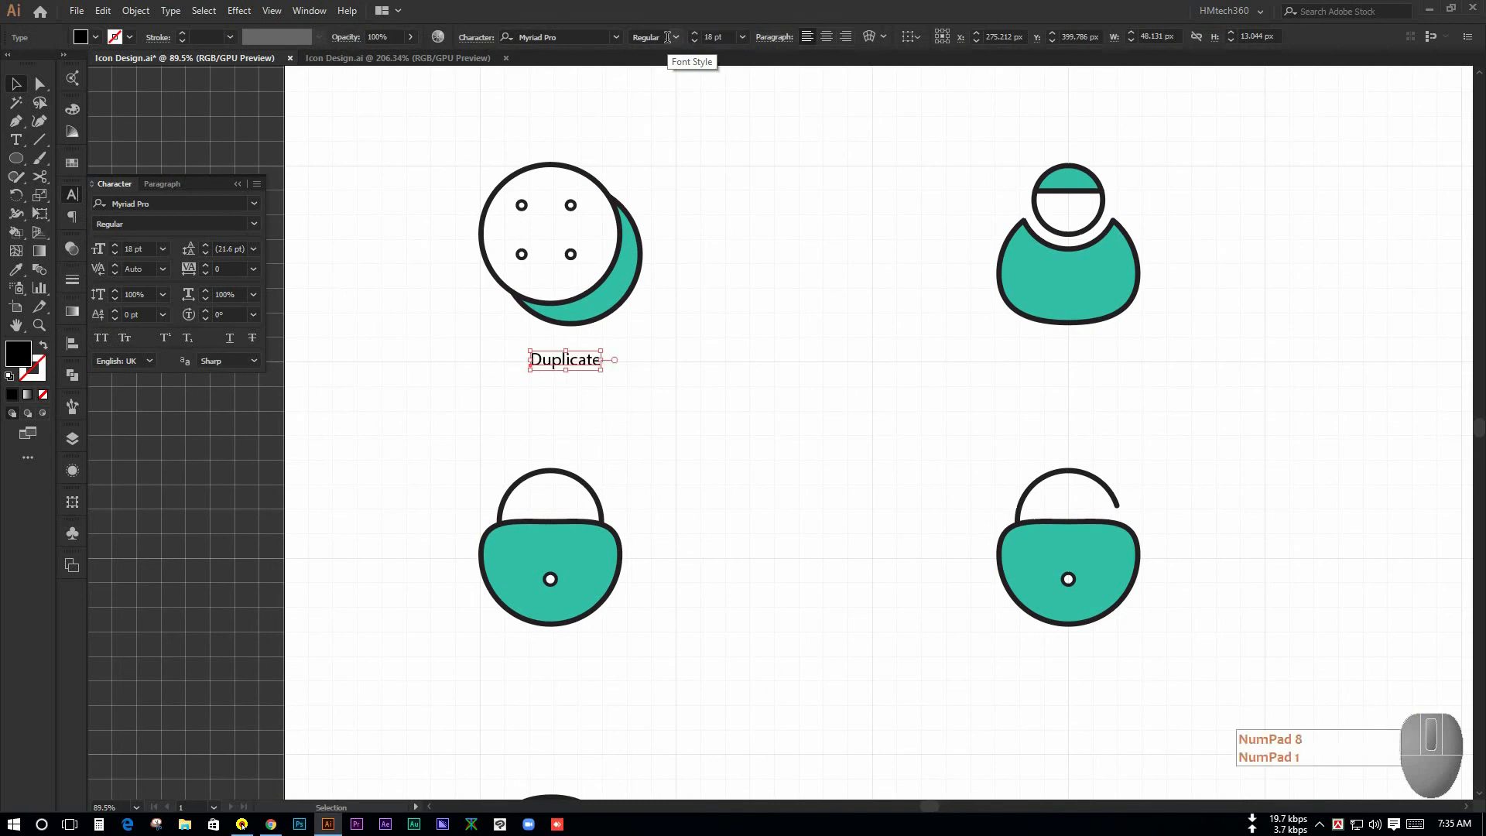
{"action": "key", "text": "Return"}
{"action": "left_click", "coordinate": [777, 388]}
Copy the "Duplicate" label across to beneath the person icon, keeping it level with the original
{"action": "key", "text": "ctrl+space"}
{"action": "left_click_drag", "start_coordinate": [777, 389], "coordinate": [504, 309]}
{"action": "left_click", "coordinate": [610, 368]}
{"action": "left_click", "coordinate": [640, 369]}
{"action": "key", "text": "ctrl+space"}
{"action": "key", "text": "space"}
{"action": "key", "text": "ctrl+space"}
{"action": "left_click", "coordinate": [504, 309]}
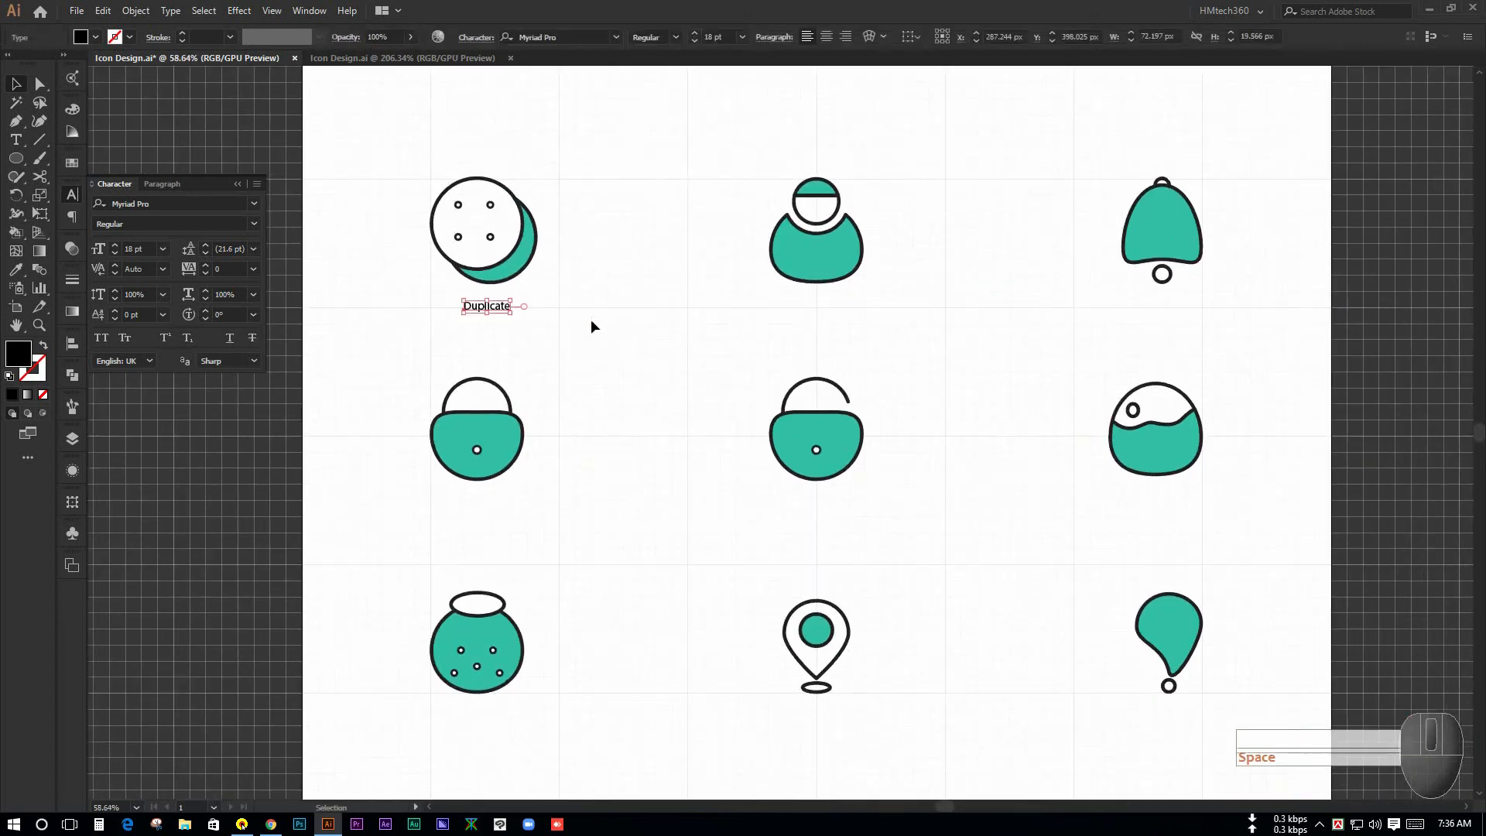
{"action": "left_click", "coordinate": [591, 319]}
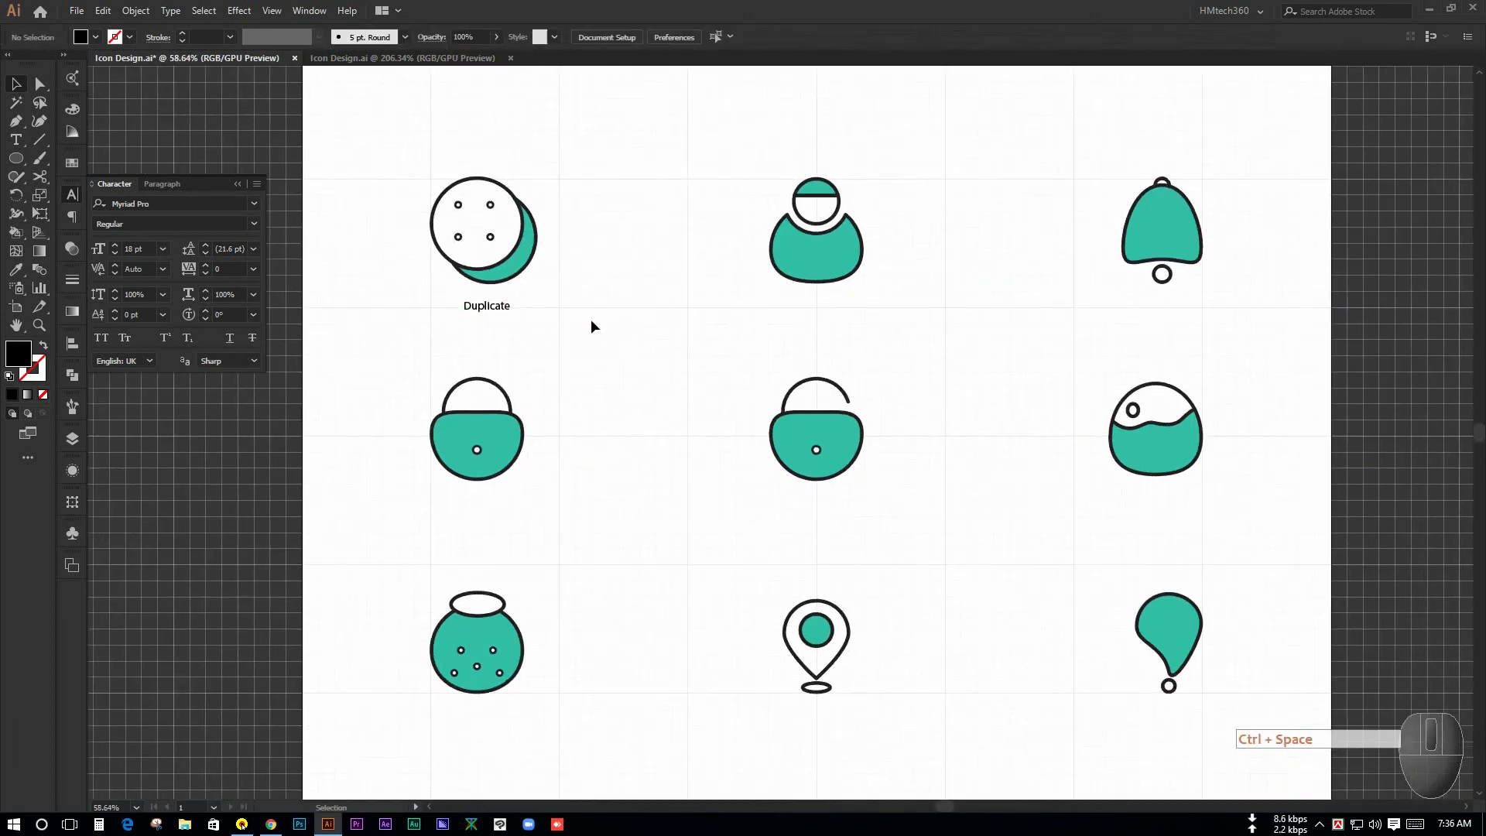
{"action": "left_click", "coordinate": [491, 309]}
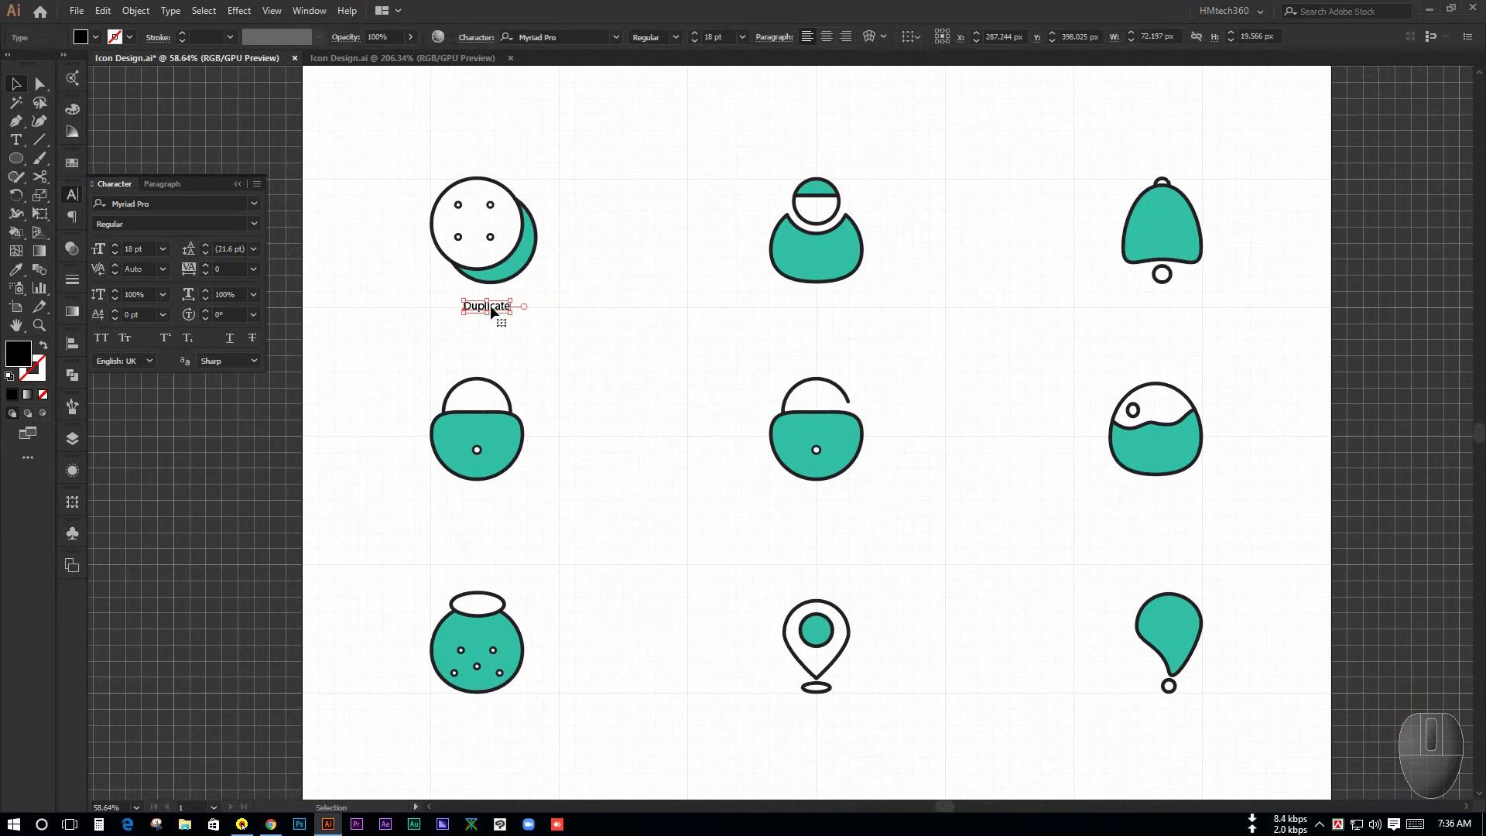
{"action": "left_click_drag", "start_coordinate": [492, 310], "coordinate": [826, 323]}
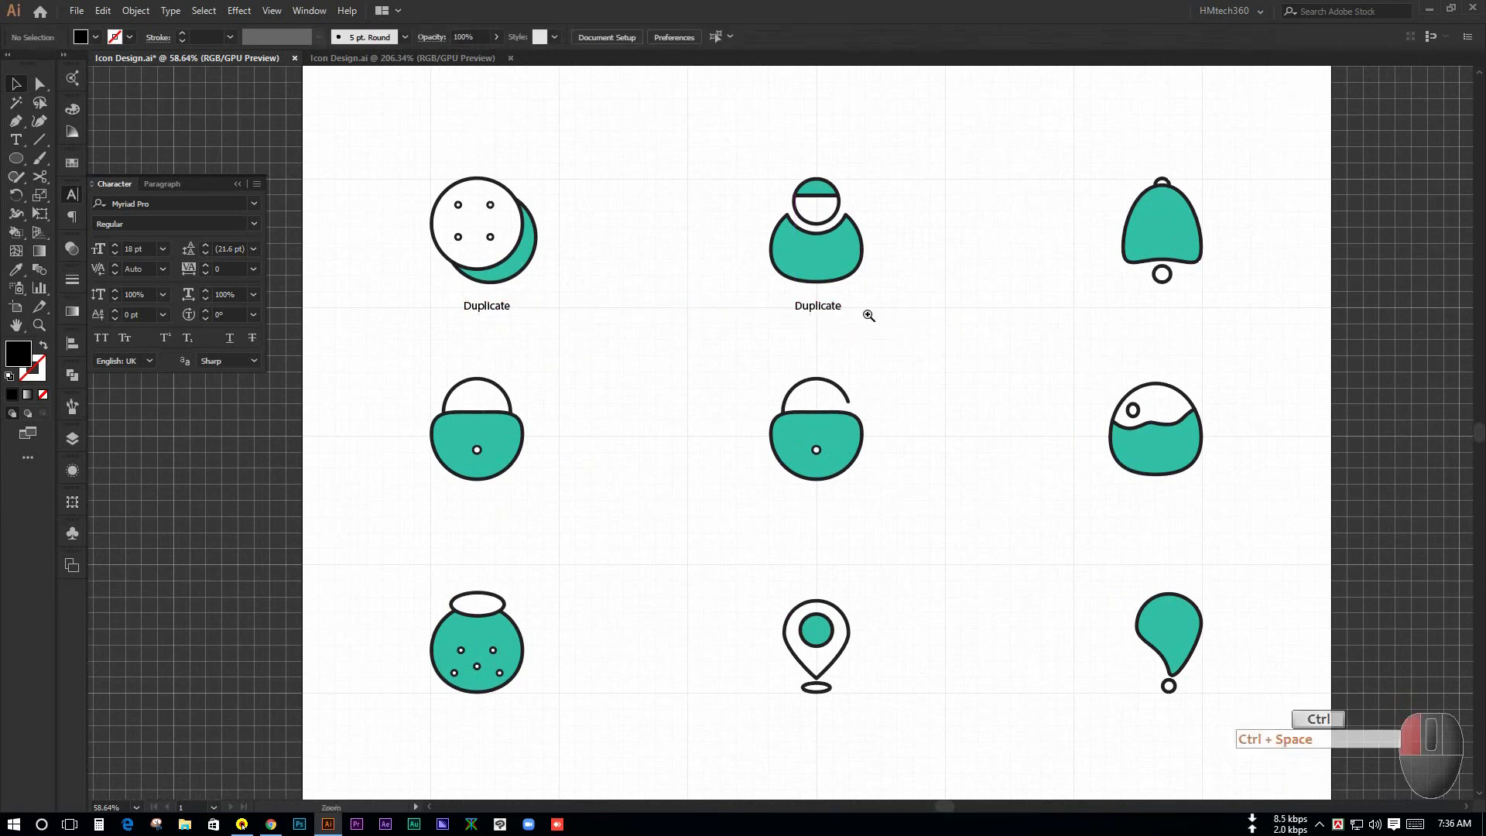
Change the text of the label beneath the person icon to "Profile"
{"action": "left_click", "coordinate": [867, 315], "text": "ctrl+space"}
{"action": "double_click", "coordinate": [789, 302]}
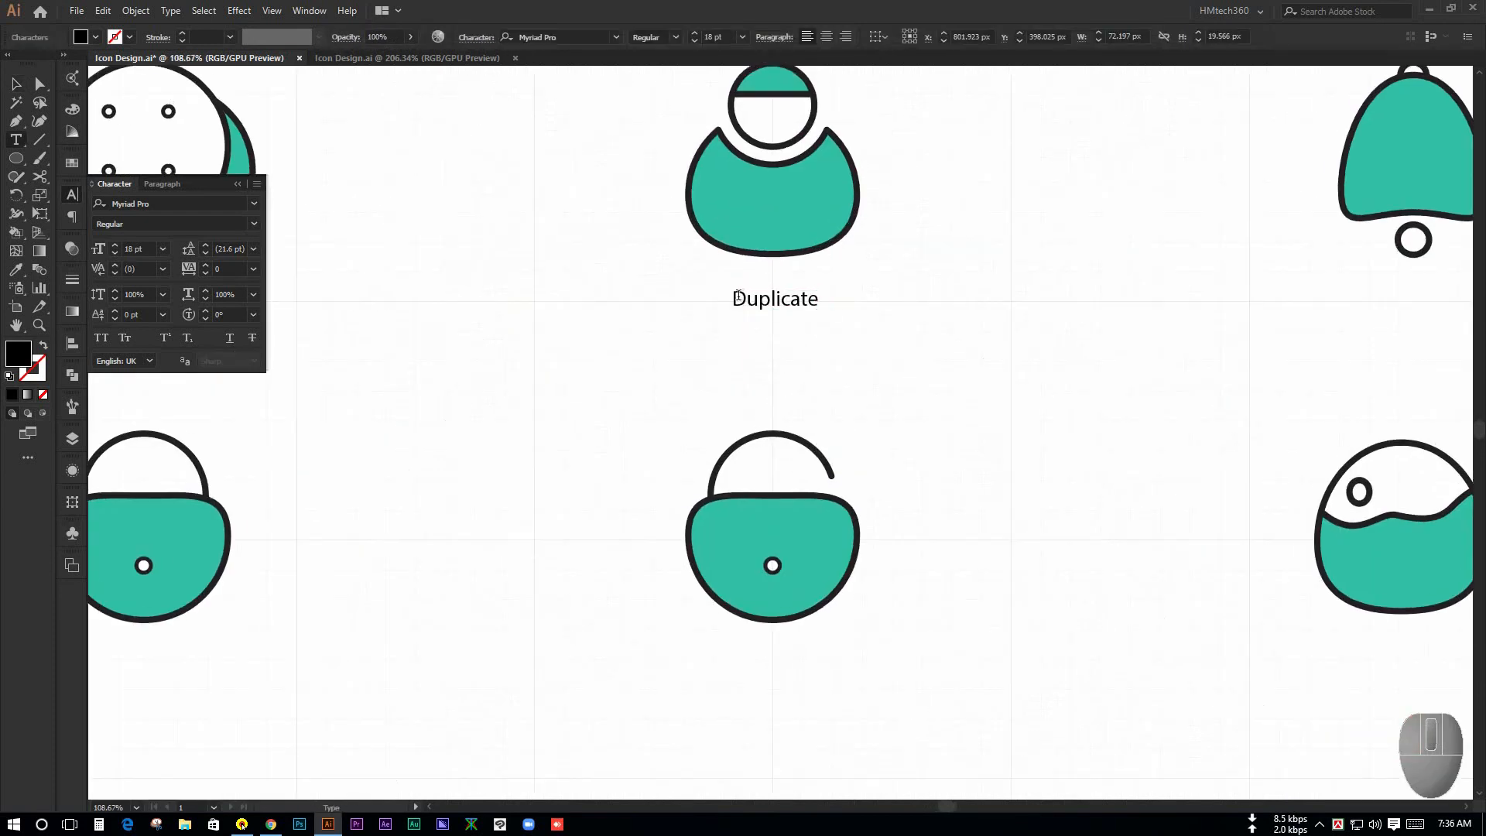
{"action": "key", "text": "ctrl+a"}
{"action": "type", "text": "Profile"}
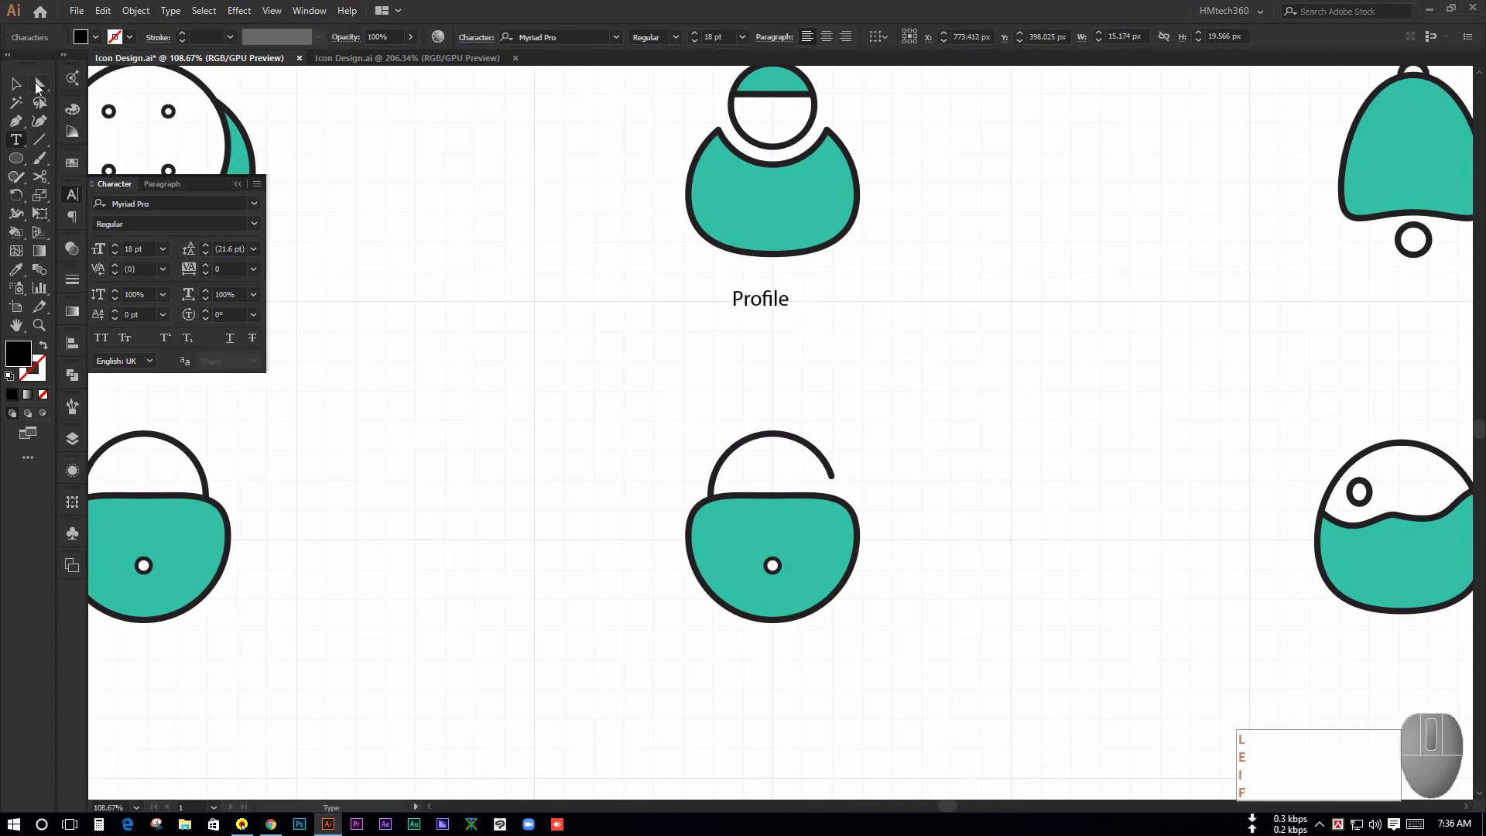
{"action": "key", "text": "Escape"}
{"action": "left_click", "coordinate": [898, 439]}
Copy the "Profile" label to beneath the bell icon and change the copy's text to "Notification"
{"action": "left_click", "coordinate": [898, 439], "text": "ctrl+alt"}
{"action": "left_click_drag", "start_coordinate": [789, 342], "coordinate": [1355, 337]}
{"action": "double_click", "coordinate": [1292, 332]}
{"action": "key", "text": "BackSpace"}
{"action": "type", "text": "No"}
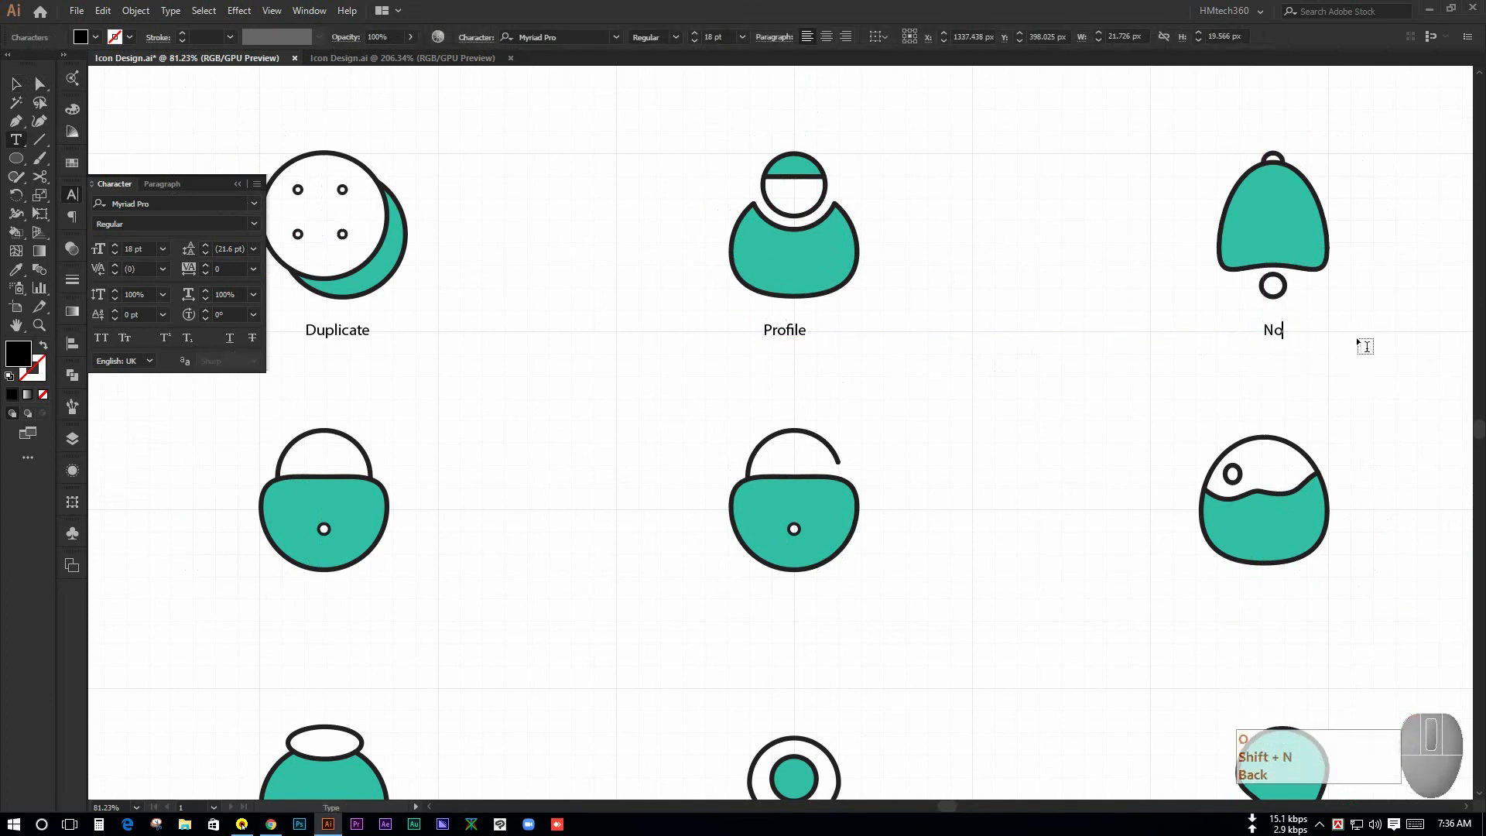
{"action": "type", "text": "tifica"}
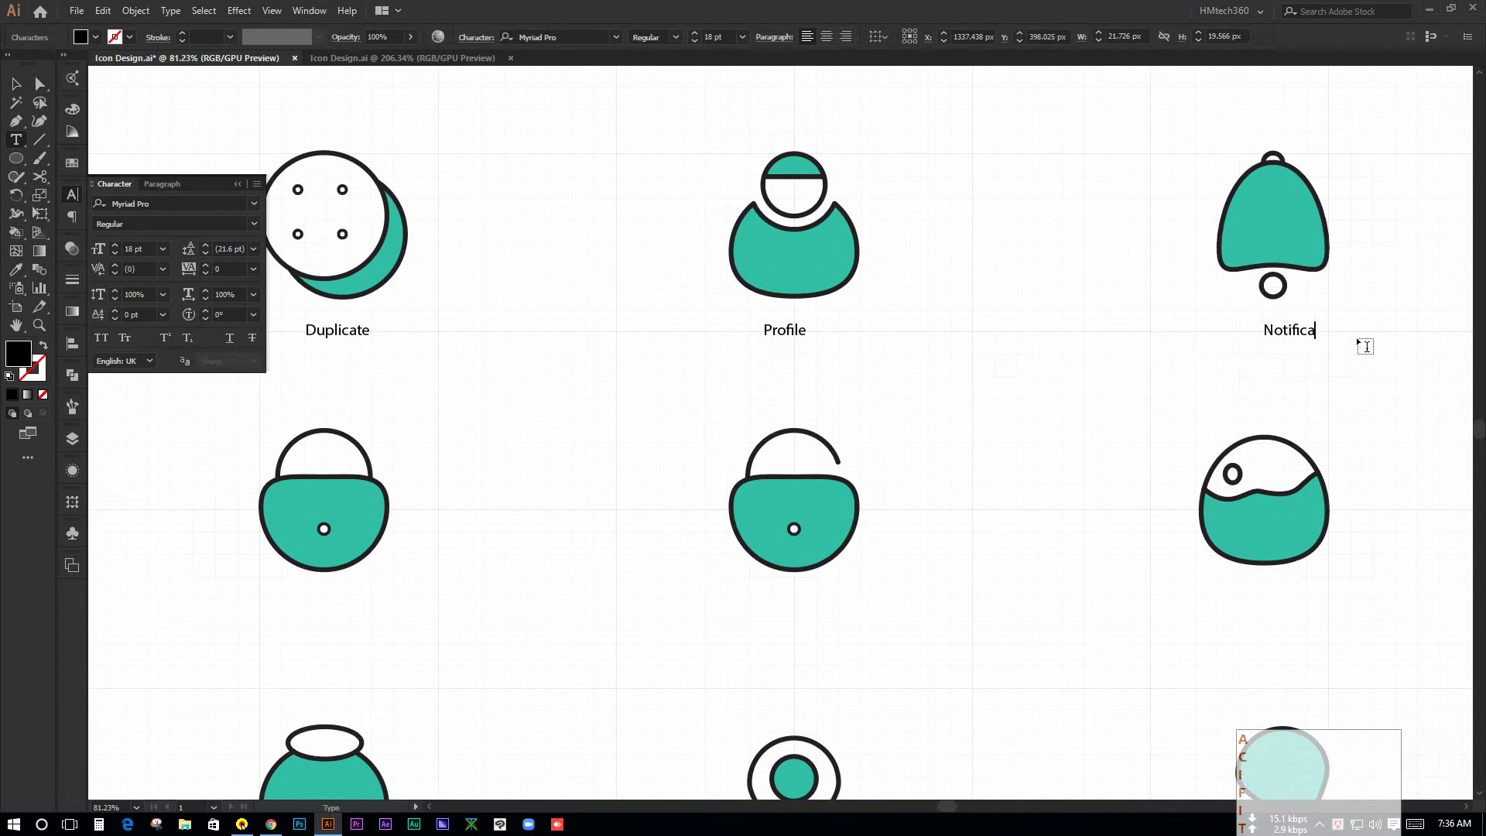
{"action": "type", "text": "tion"}
{"action": "left_click", "coordinate": [16, 83]}
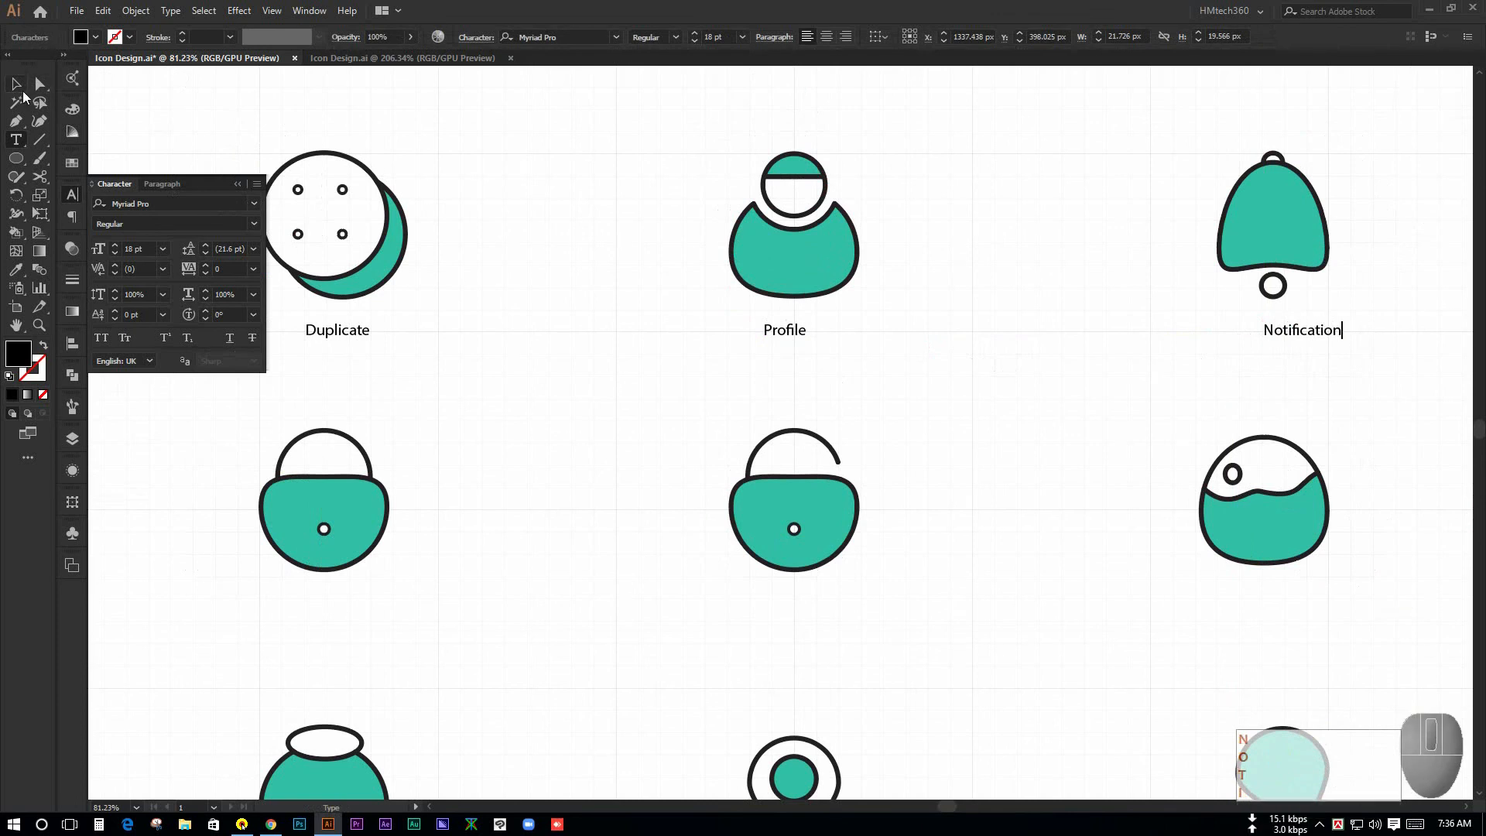
Copy the "Notification" label to beneath the closed lock icon and change the copy's text to "Lock"
{"action": "left_click_drag", "start_coordinate": [1277, 373], "coordinate": [441, 540]}
{"action": "double_click", "coordinate": [442, 541]}
{"action": "key", "text": "ctrl+a"}
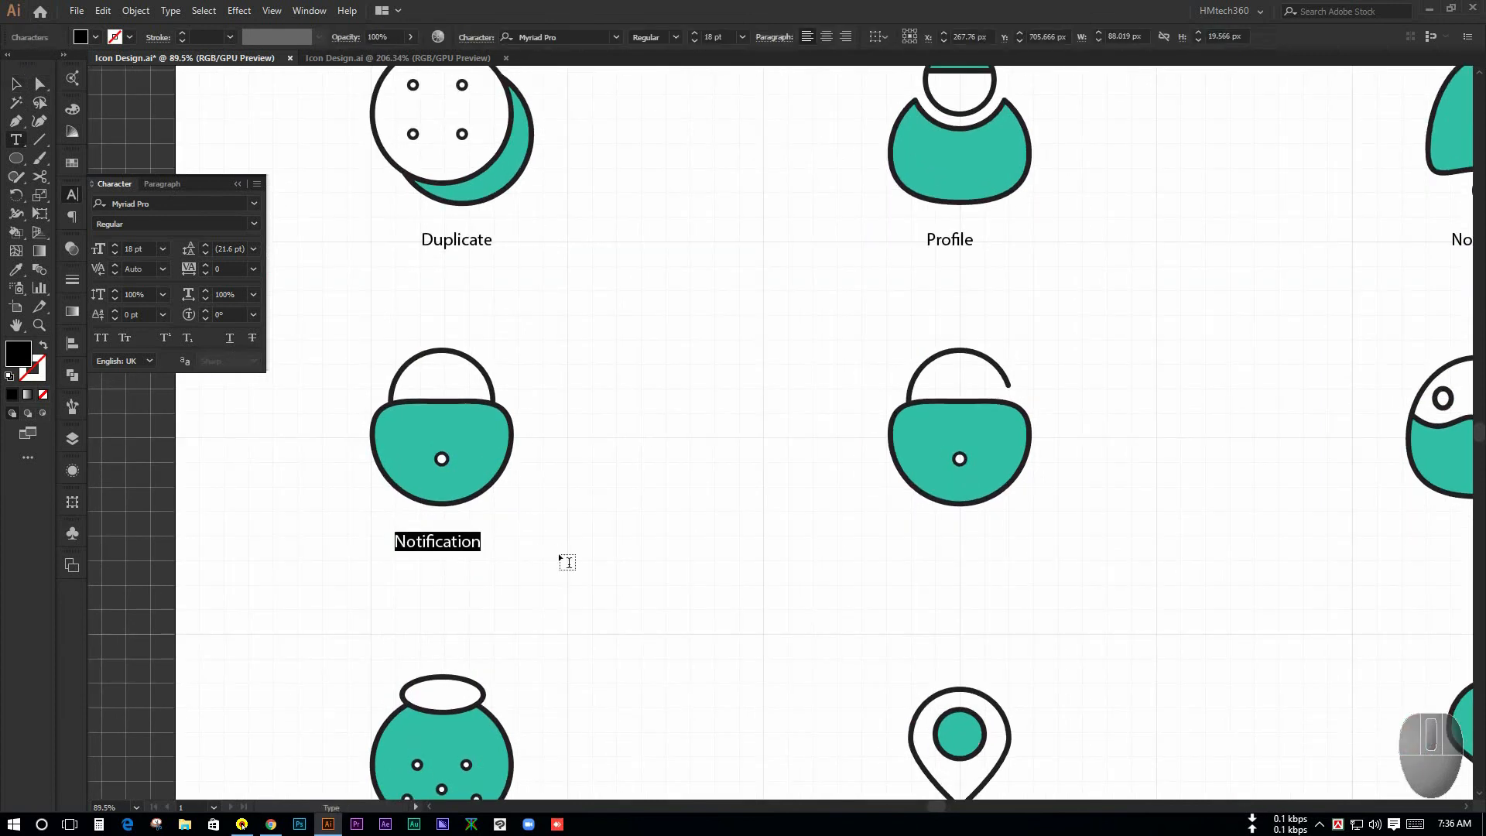
{"action": "type", "text": "Lock"}
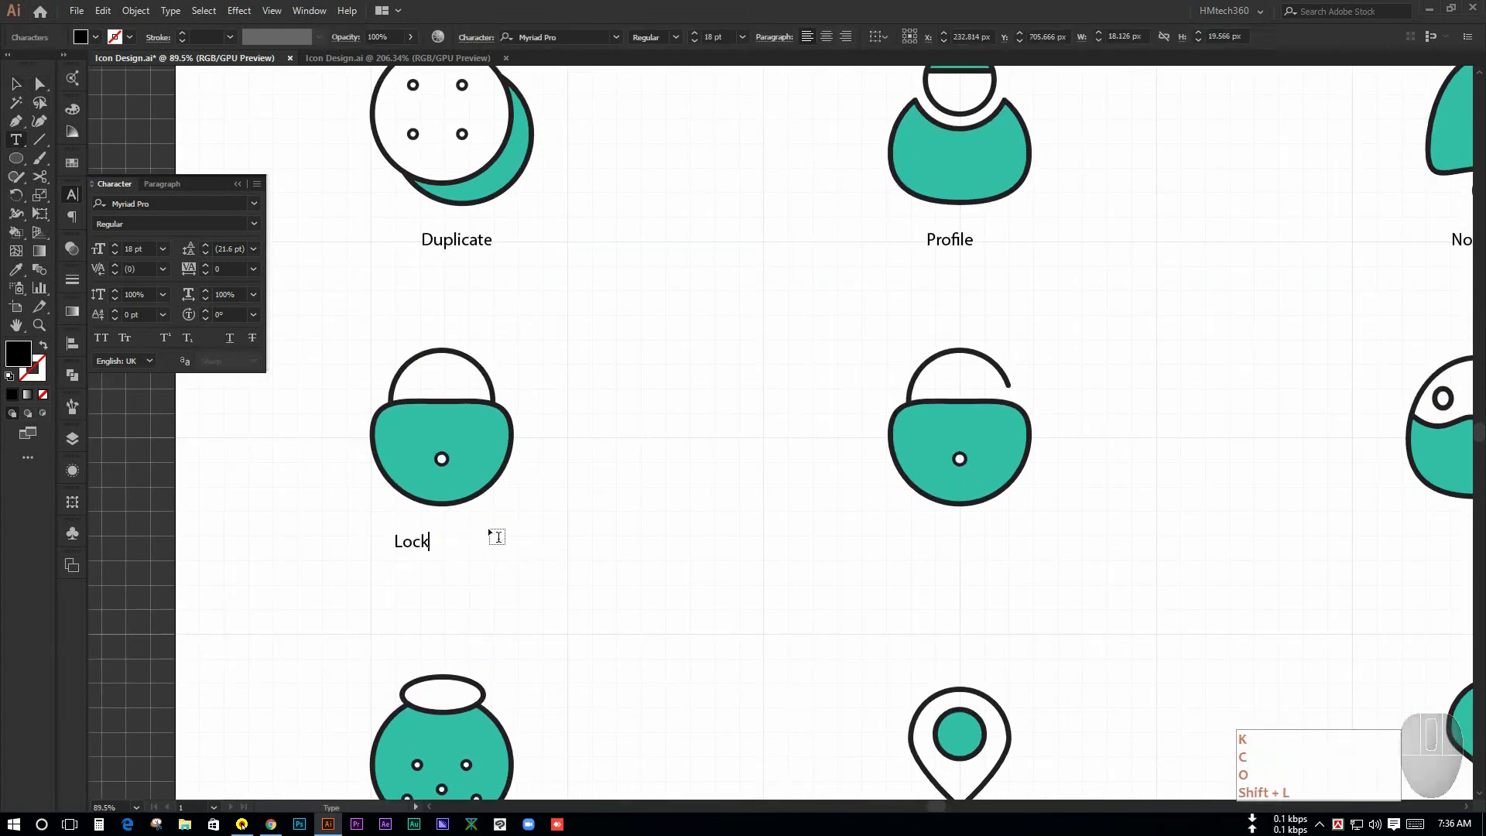
Move the "Lock" label so it sits closer to centred beneath the closed lock icon
{"action": "key", "text": "Escape"}
{"action": "left_click", "coordinate": [420, 554]}
{"action": "left_click_drag", "start_coordinate": [422, 546], "coordinate": [508, 576]}
Draw a vertical spacing line about 29 px long from the duplicate icon's bottom edge down to the top of the "Duplicate" label
{"action": "key", "text": "ctrl+space"}
{"action": "left_click_drag", "start_coordinate": [494, 508], "coordinate": [534, 495]}
{"action": "key", "text": "ctrl+space"}
{"action": "key", "text": "ctrl+space"}
{"action": "key", "text": "space"}
{"action": "left_click_drag", "start_coordinate": [673, 457], "coordinate": [551, 240]}
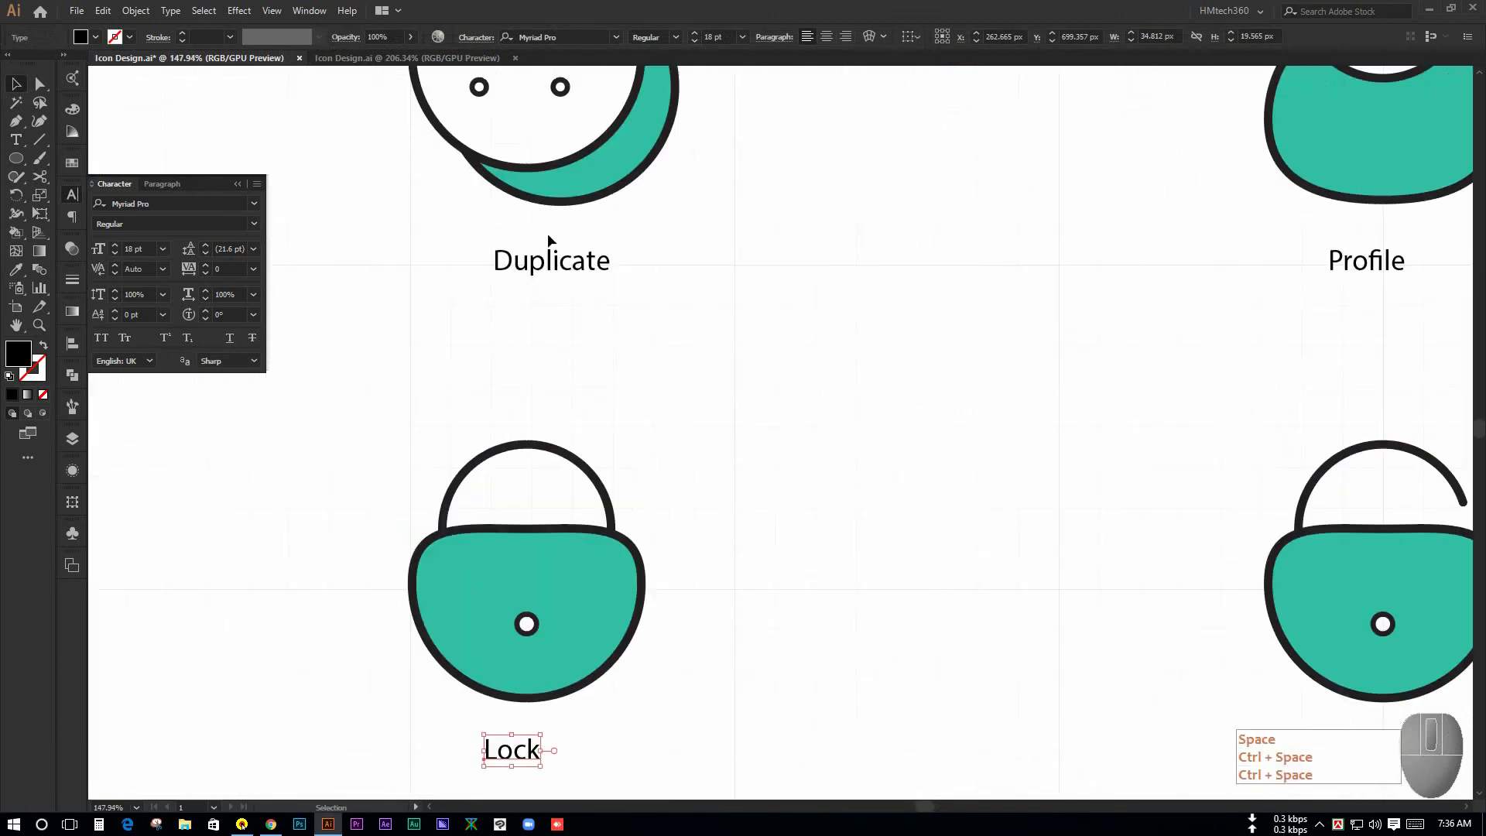
{"action": "key", "text": "ctrl+space"}
{"action": "left_click_drag", "start_coordinate": [665, 355], "coordinate": [696, 338]}
{"action": "key", "text": "ctrl+space"}
{"action": "left_click", "coordinate": [591, 287]}
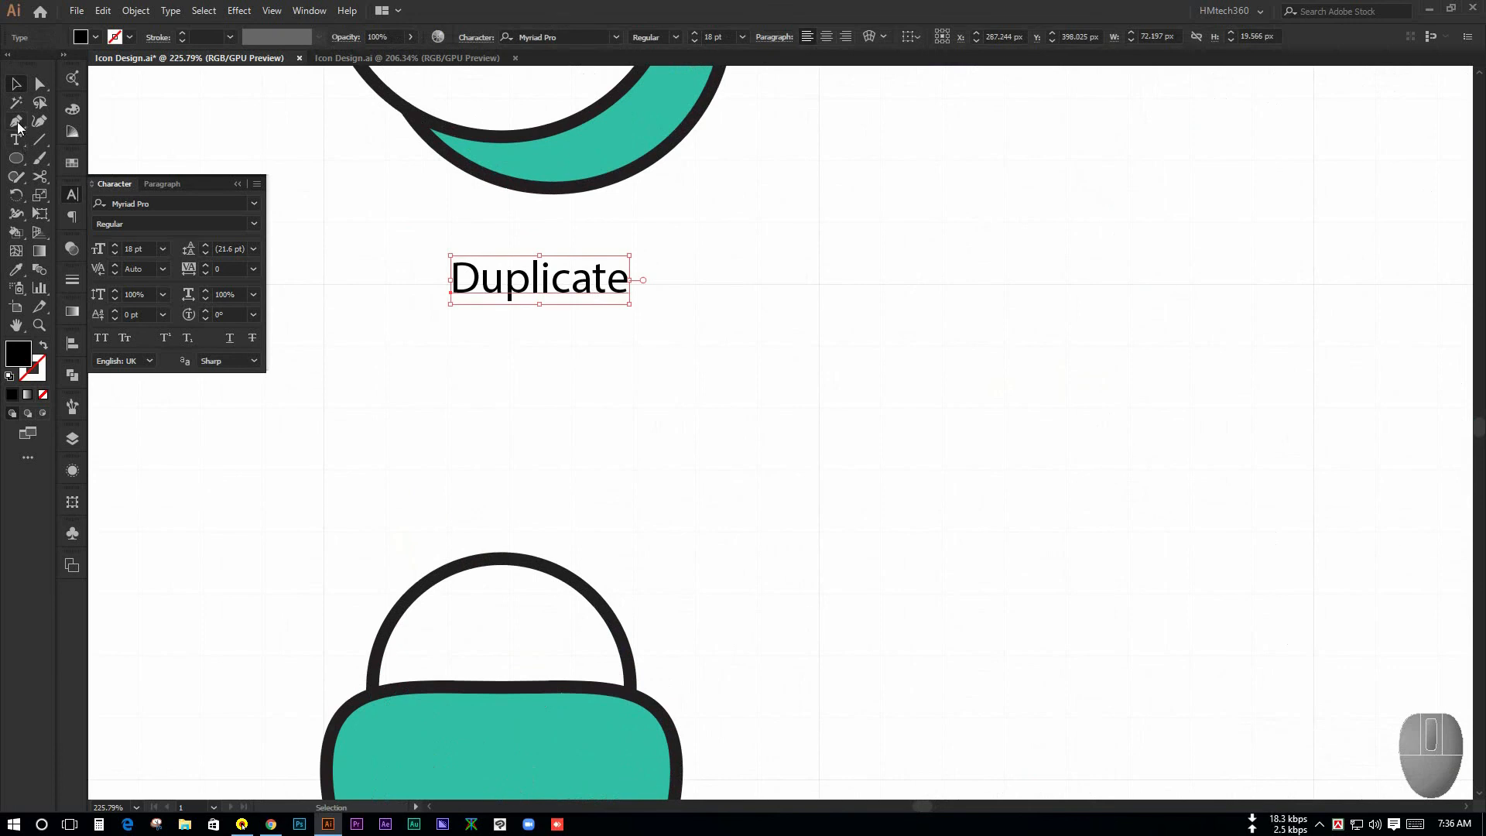
{"action": "left_click", "coordinate": [45, 139]}
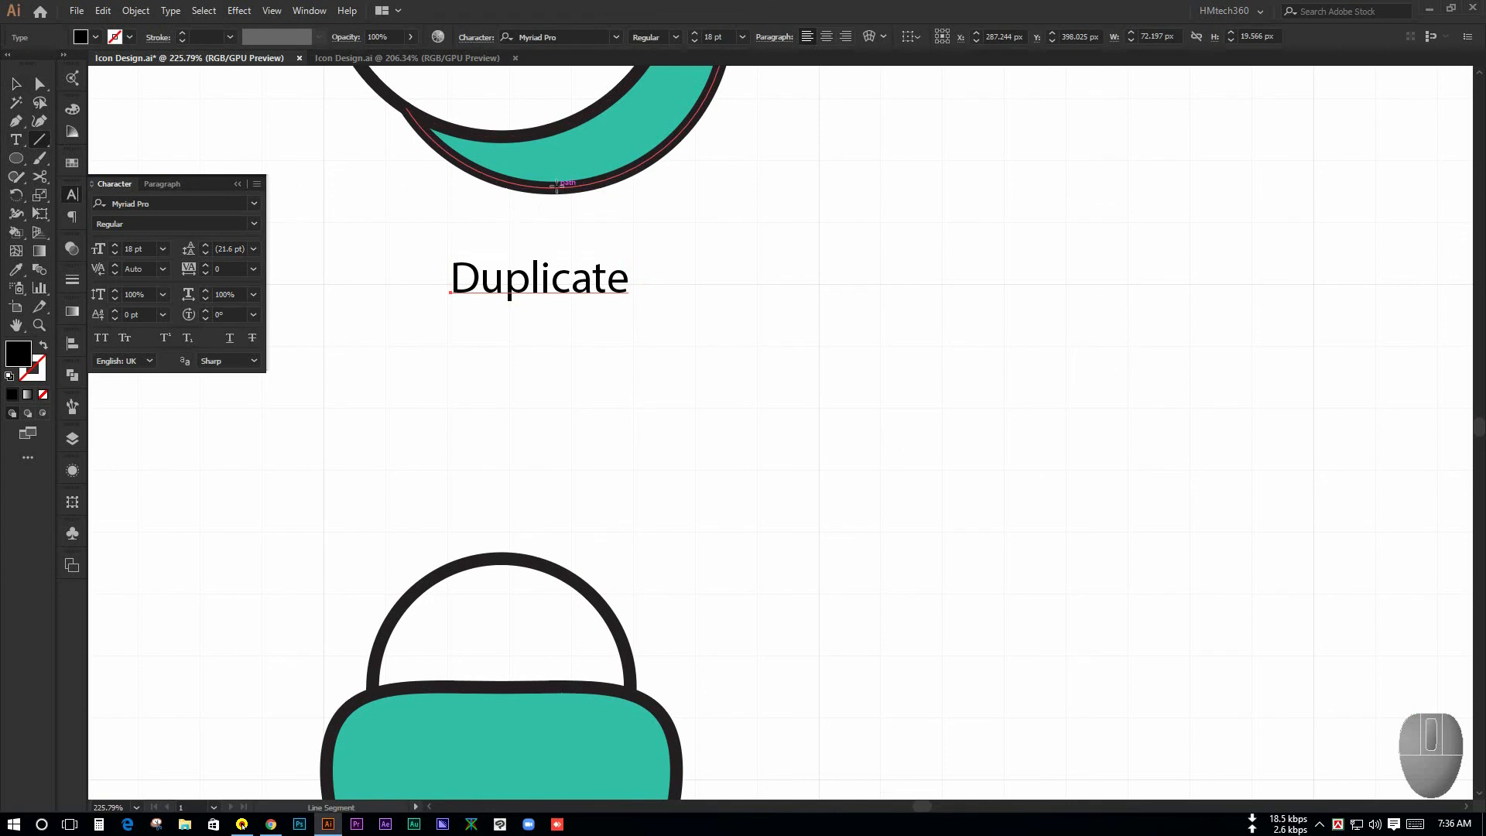
{"action": "left_click_drag", "start_coordinate": [556, 186], "coordinate": [559, 252]}
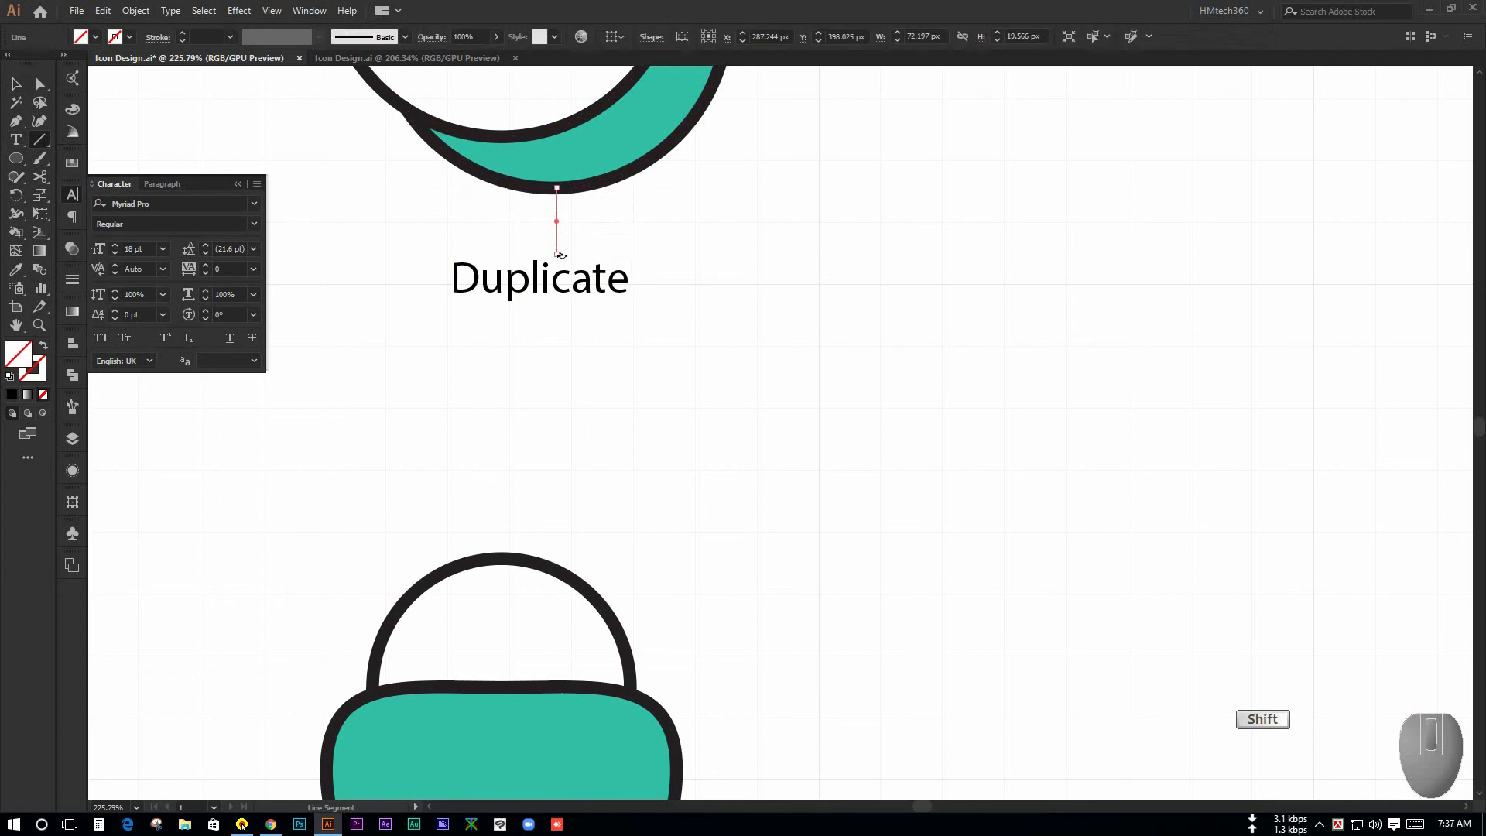
{"action": "key", "text": "ctrl+z"}
{"action": "left_click_drag", "start_coordinate": [539, 191], "coordinate": [538, 257]}
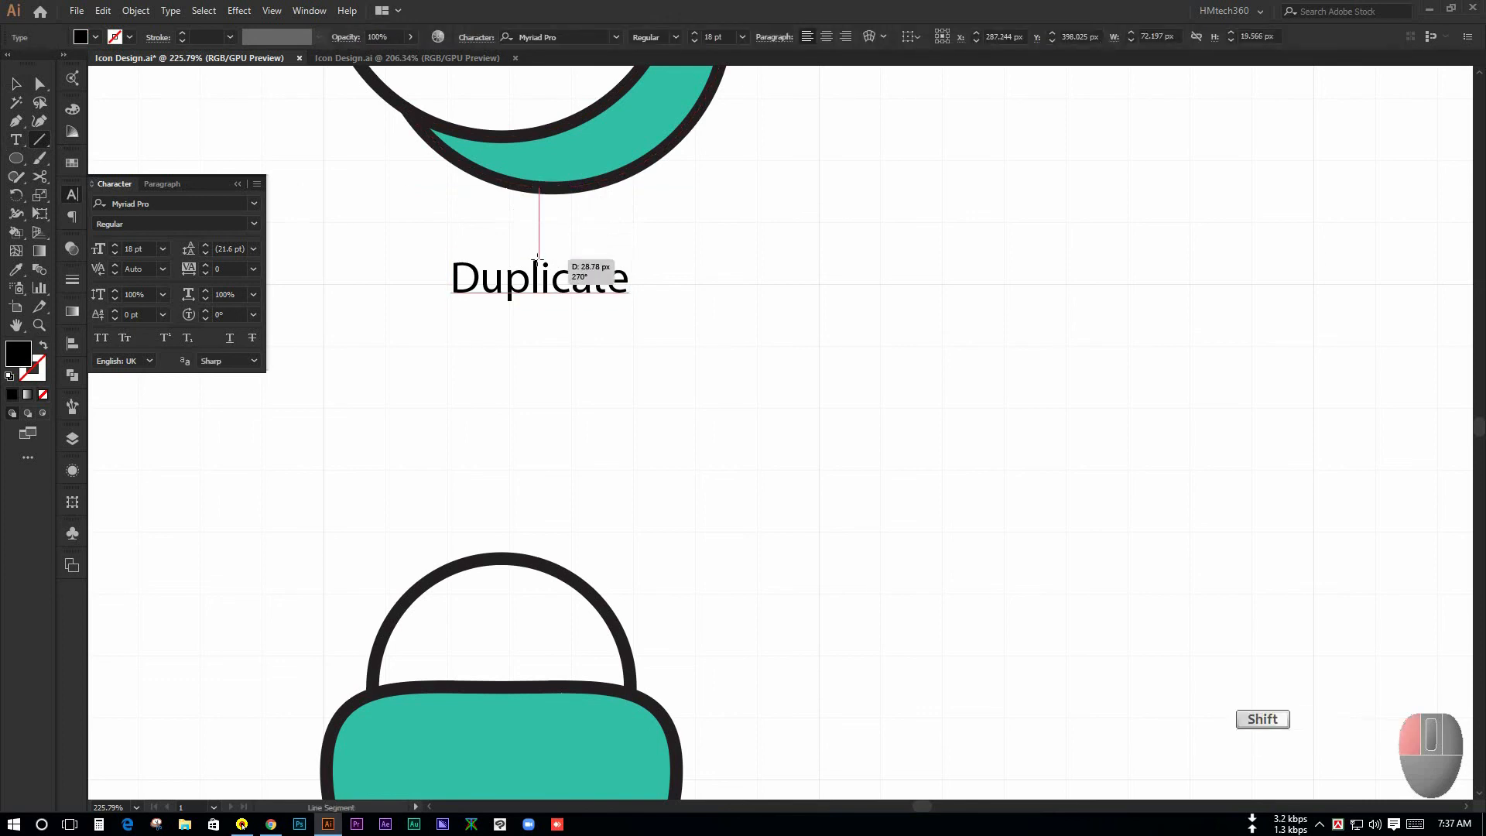
{"action": "left_click_drag", "start_coordinate": [538, 259], "coordinate": [538, 258]}
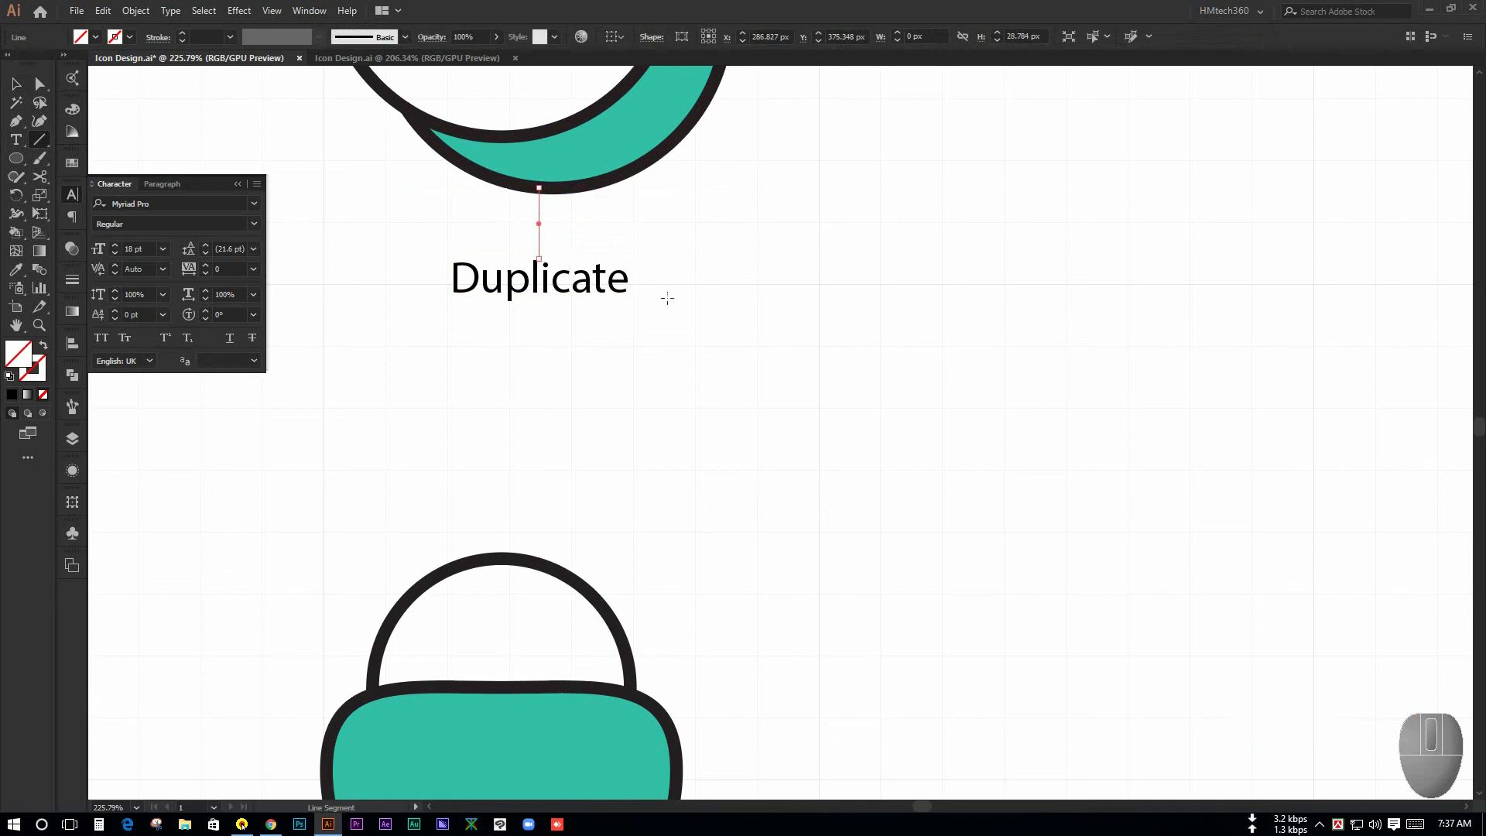
Give the spacing line a dark green stroke with colour #20423c, and deselect it
{"action": "double_click", "coordinate": [42, 369]}
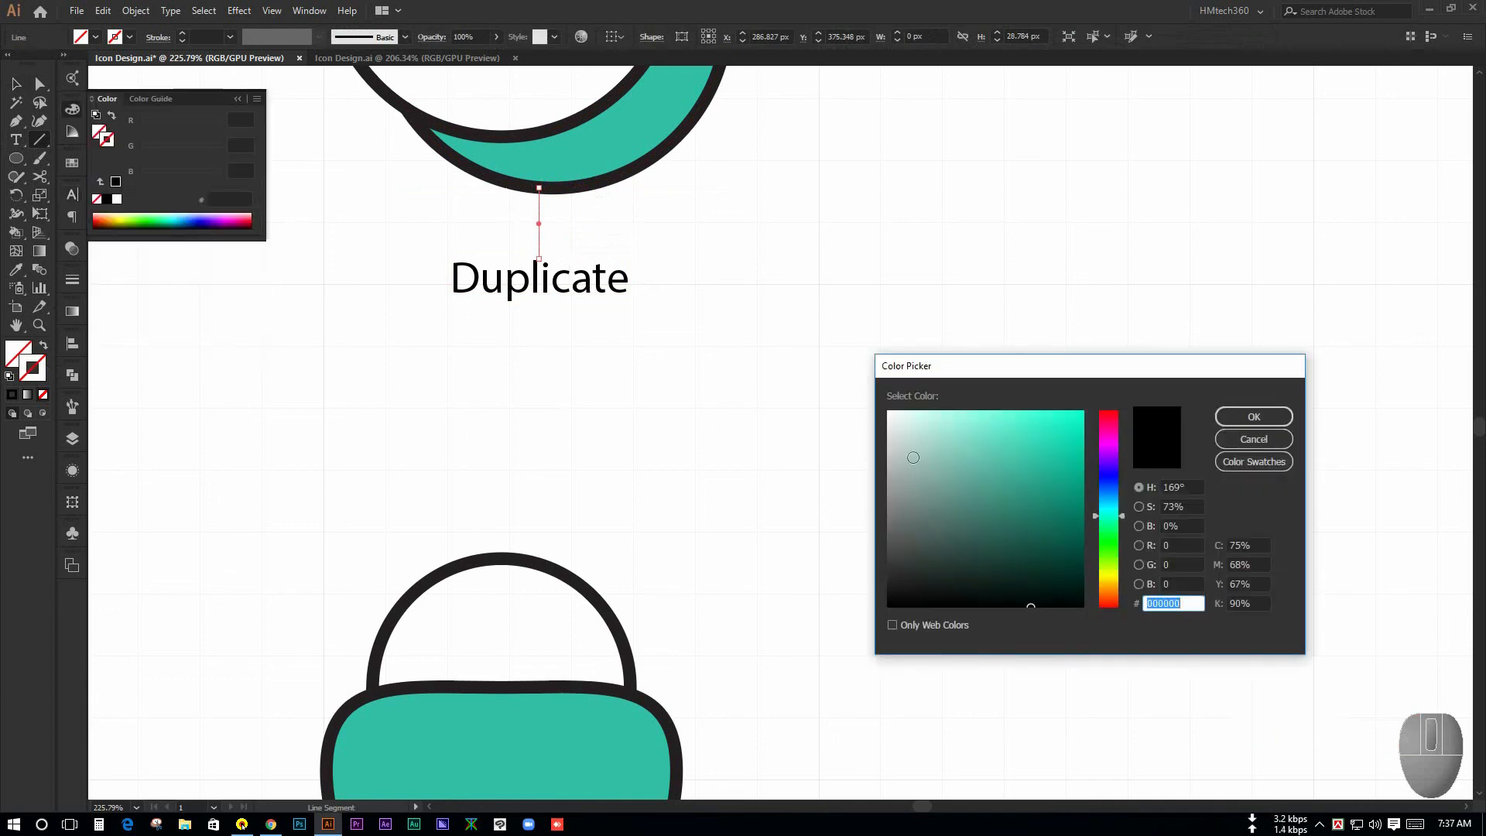
{"action": "left_click", "coordinate": [989, 557]}
{"action": "left_click", "coordinate": [1253, 418]}
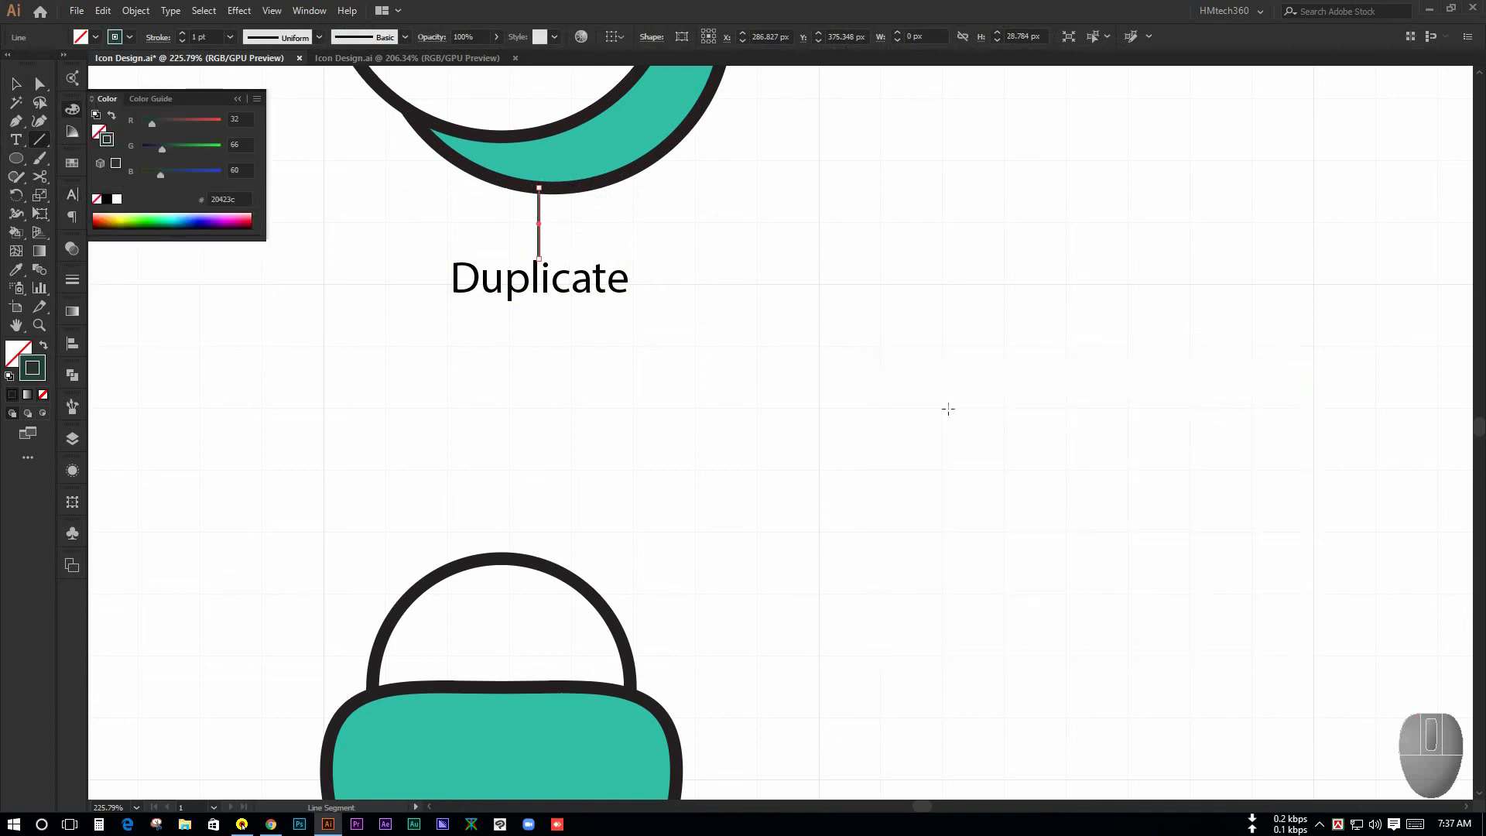
{"action": "left_click", "coordinate": [666, 315], "text": "ctrl"}
Move the spacing line to the bottom centre of the closed lock icon and shift the "Lock" label to the line's lower end
{"action": "scroll", "coordinate": [549, 179], "scroll_direction": "down", "scroll_amount": 2}
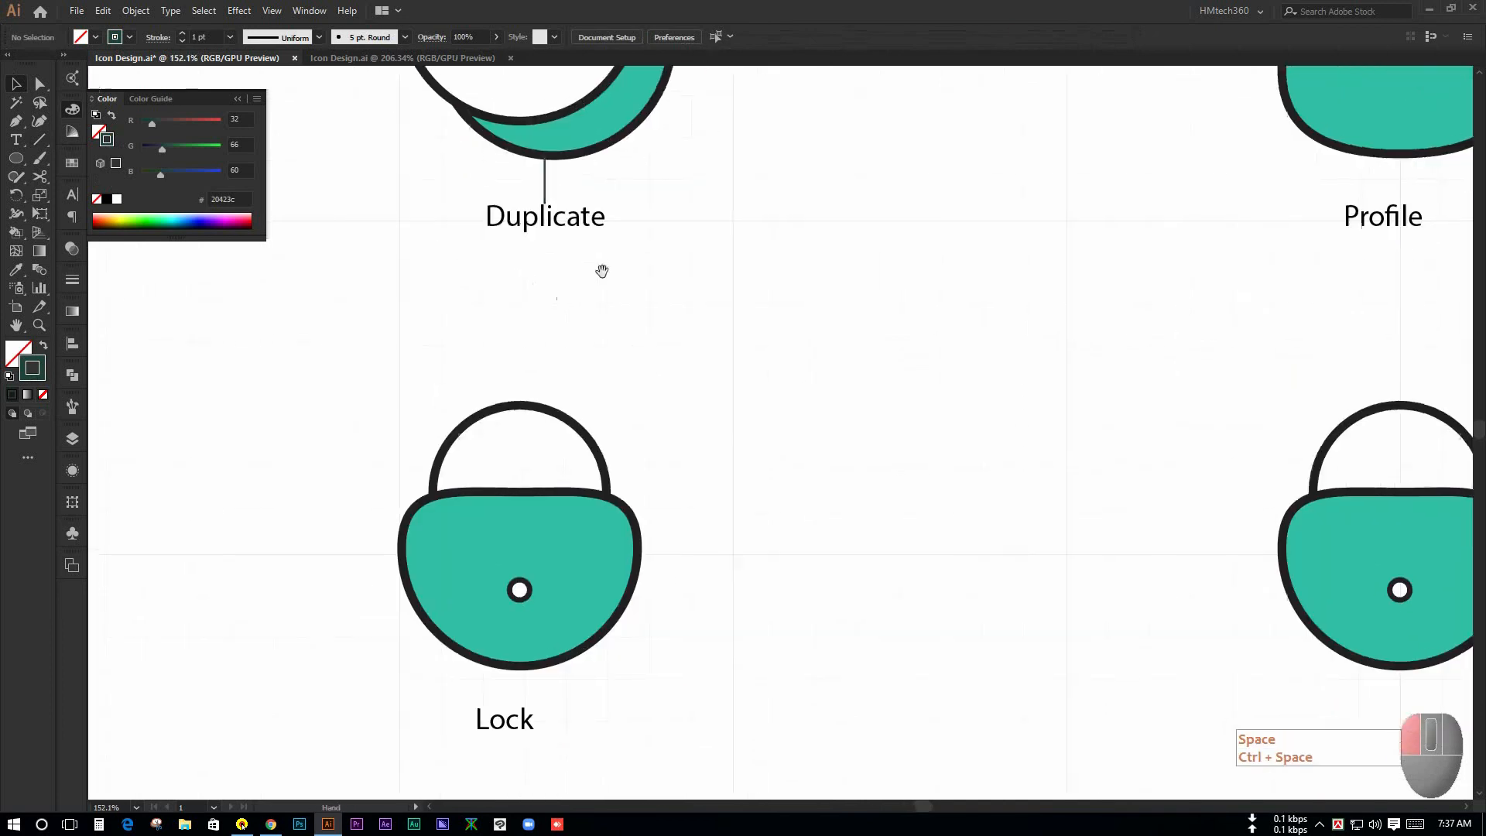
{"action": "left_click_drag", "start_coordinate": [544, 183], "coordinate": [500, 671]}
{"action": "key", "text": "ctrl+space"}
{"action": "left_click_drag", "start_coordinate": [647, 679], "coordinate": [746, 679]}
{"action": "left_click", "coordinate": [748, 685], "text": "ctrl"}
{"action": "left_click_drag", "start_coordinate": [621, 715], "coordinate": [773, 596]}
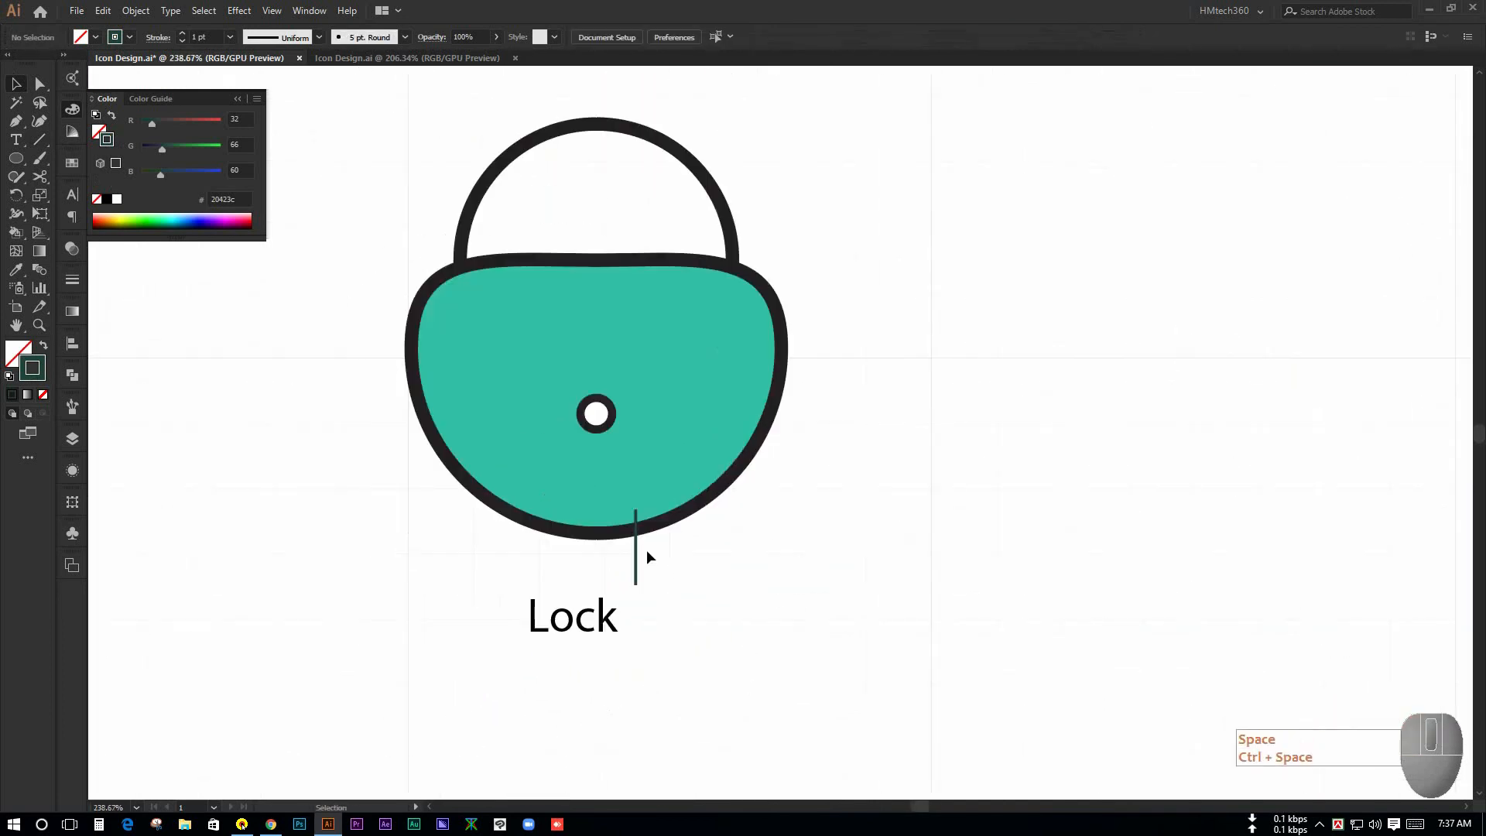
{"action": "left_click_drag", "start_coordinate": [636, 558], "coordinate": [596, 582]}
{"action": "left_click_drag", "start_coordinate": [602, 632], "coordinate": [588, 549]}
{"action": "left_click", "coordinate": [601, 543], "text": "ctrl"}
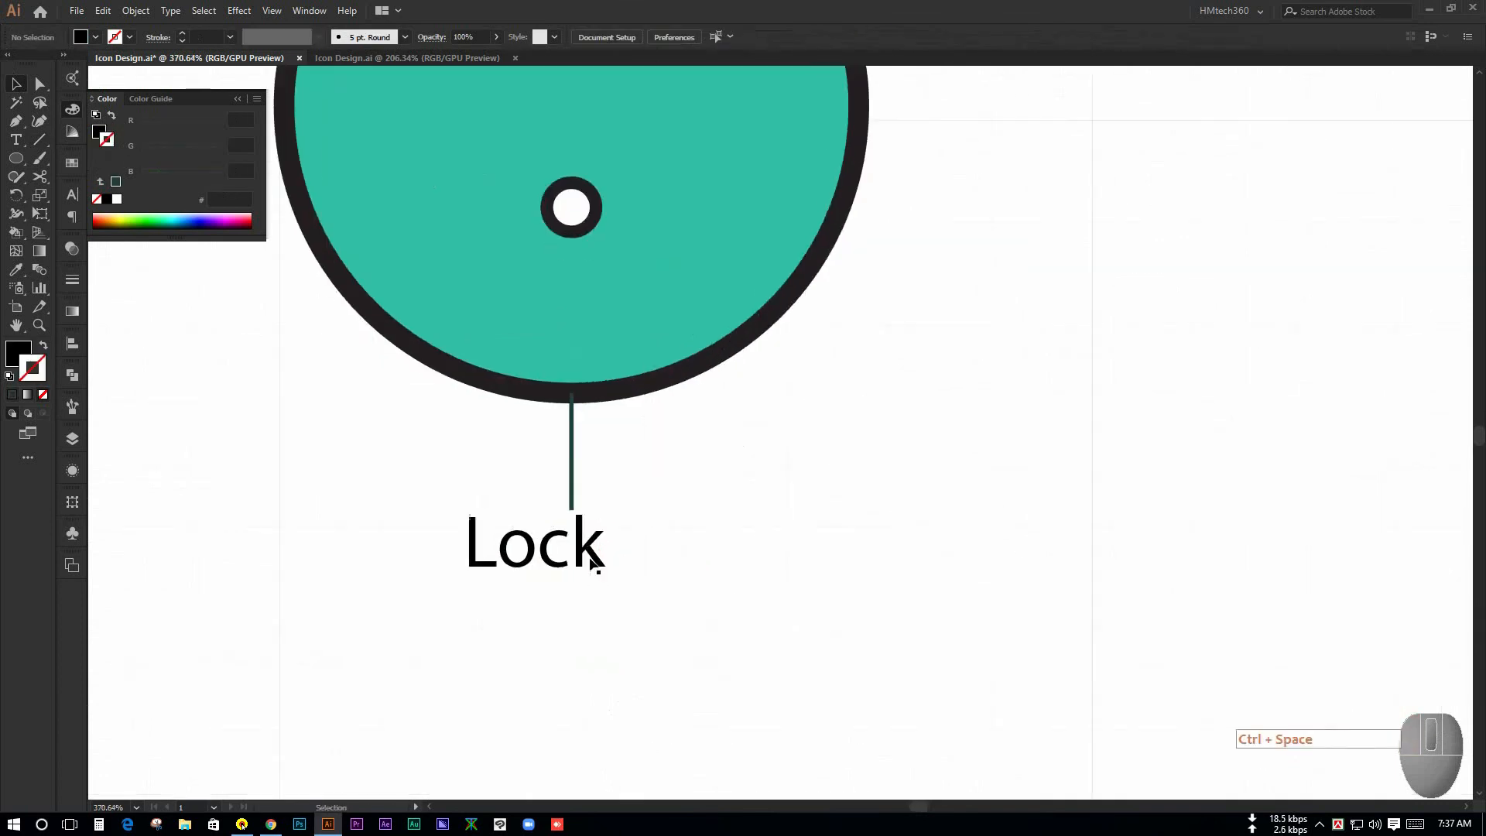
Move the spacing line beneath the jar icon so it runs down from the centre of the icon's bottom edge
{"action": "left_click_drag", "start_coordinate": [673, 491], "coordinate": [394, 447]}
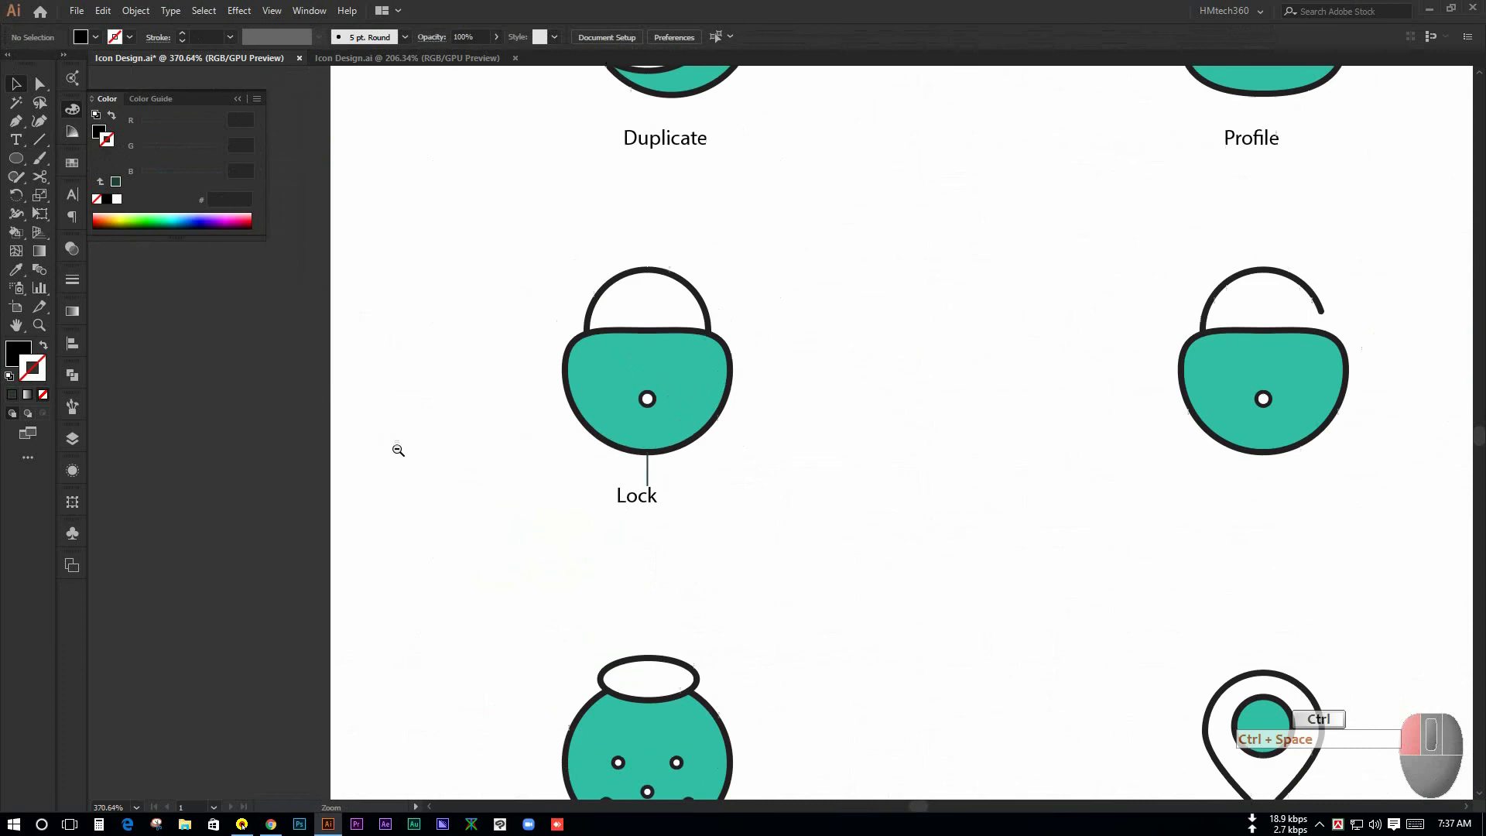
{"action": "left_click_drag", "start_coordinate": [649, 494], "coordinate": [549, 489]}
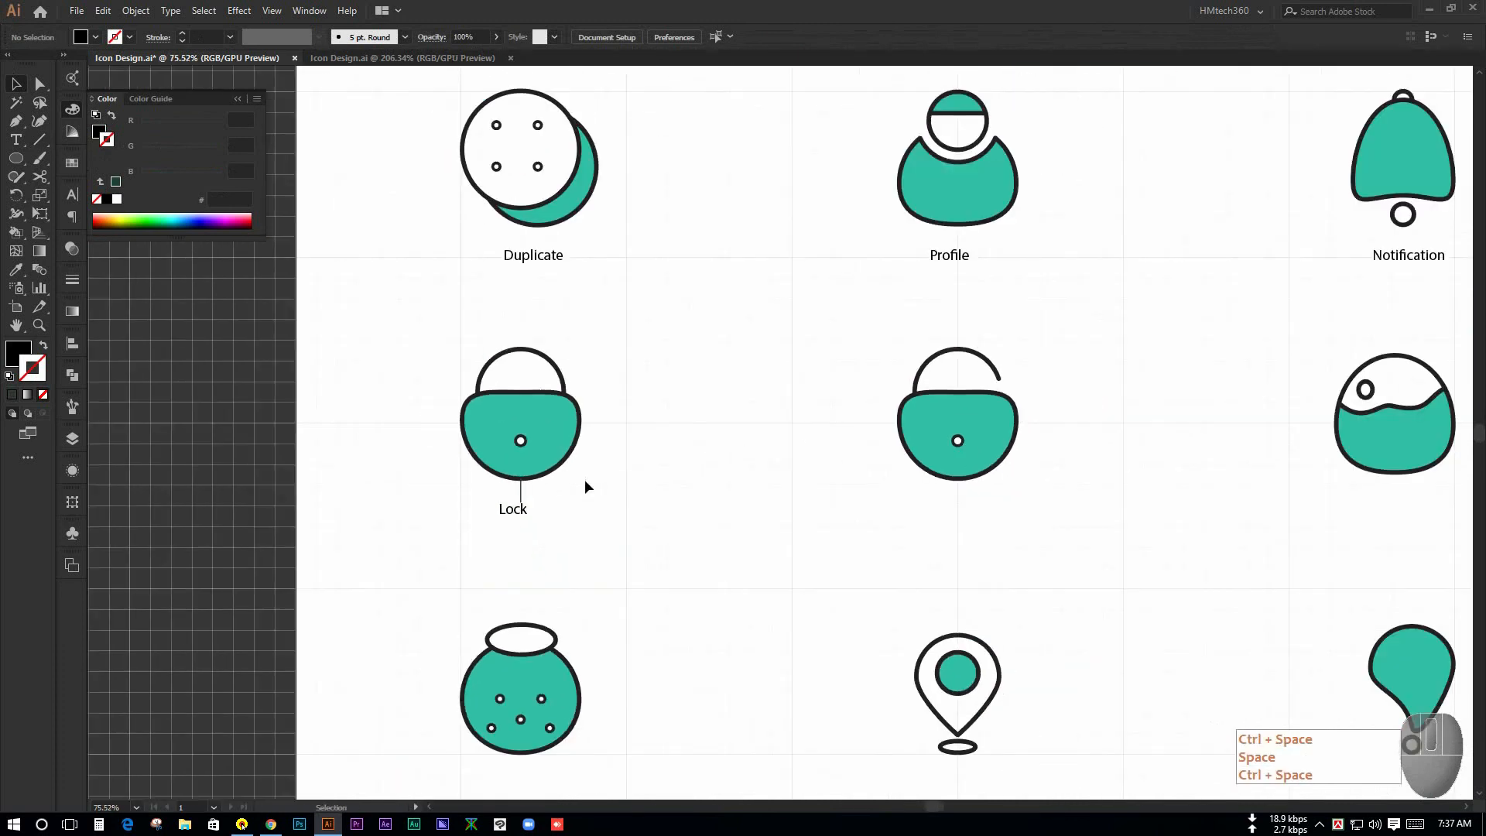
{"action": "left_click", "coordinate": [520, 491]}
{"action": "left_click", "coordinate": [604, 519]}
{"action": "key", "text": "space"}
{"action": "left_click_drag", "start_coordinate": [539, 482], "coordinate": [811, 642]}
{"action": "left_click", "coordinate": [544, 671]}
{"action": "key", "text": "ctrl+space"}
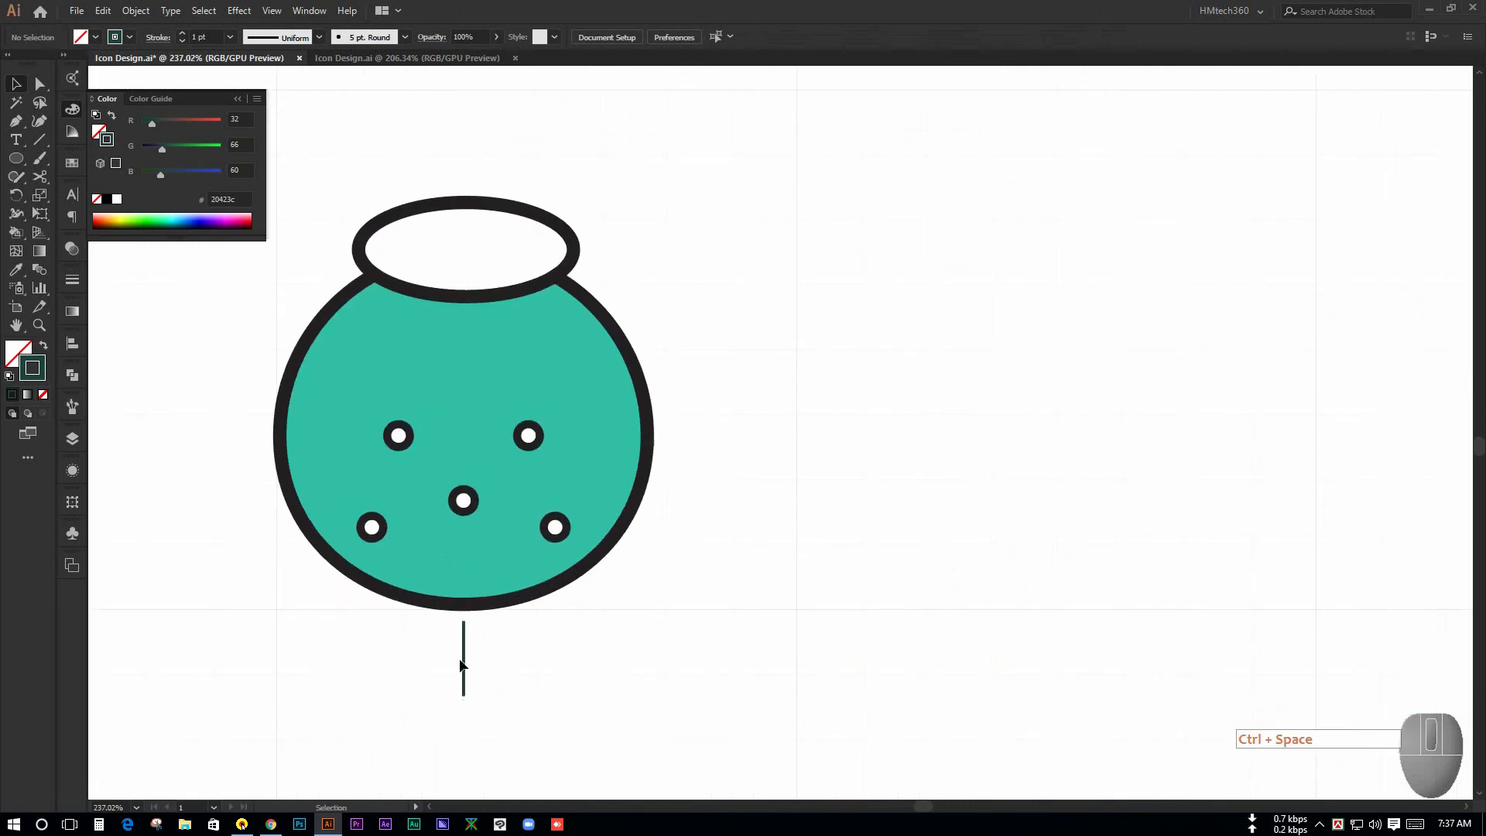
{"action": "left_click_drag", "start_coordinate": [464, 650], "coordinate": [464, 617]}
Copy the "Lock" label to beneath the jar icon, placing the copy at the lower end of the spacing line
{"action": "left_click", "coordinate": [585, 647]}
{"action": "key", "text": "ctrl+space"}
{"action": "left_click_drag", "start_coordinate": [732, 576], "coordinate": [392, 514]}
{"action": "left_click_drag", "start_coordinate": [682, 425], "coordinate": [749, 629]}
{"action": "key", "text": "ctrl+space"}
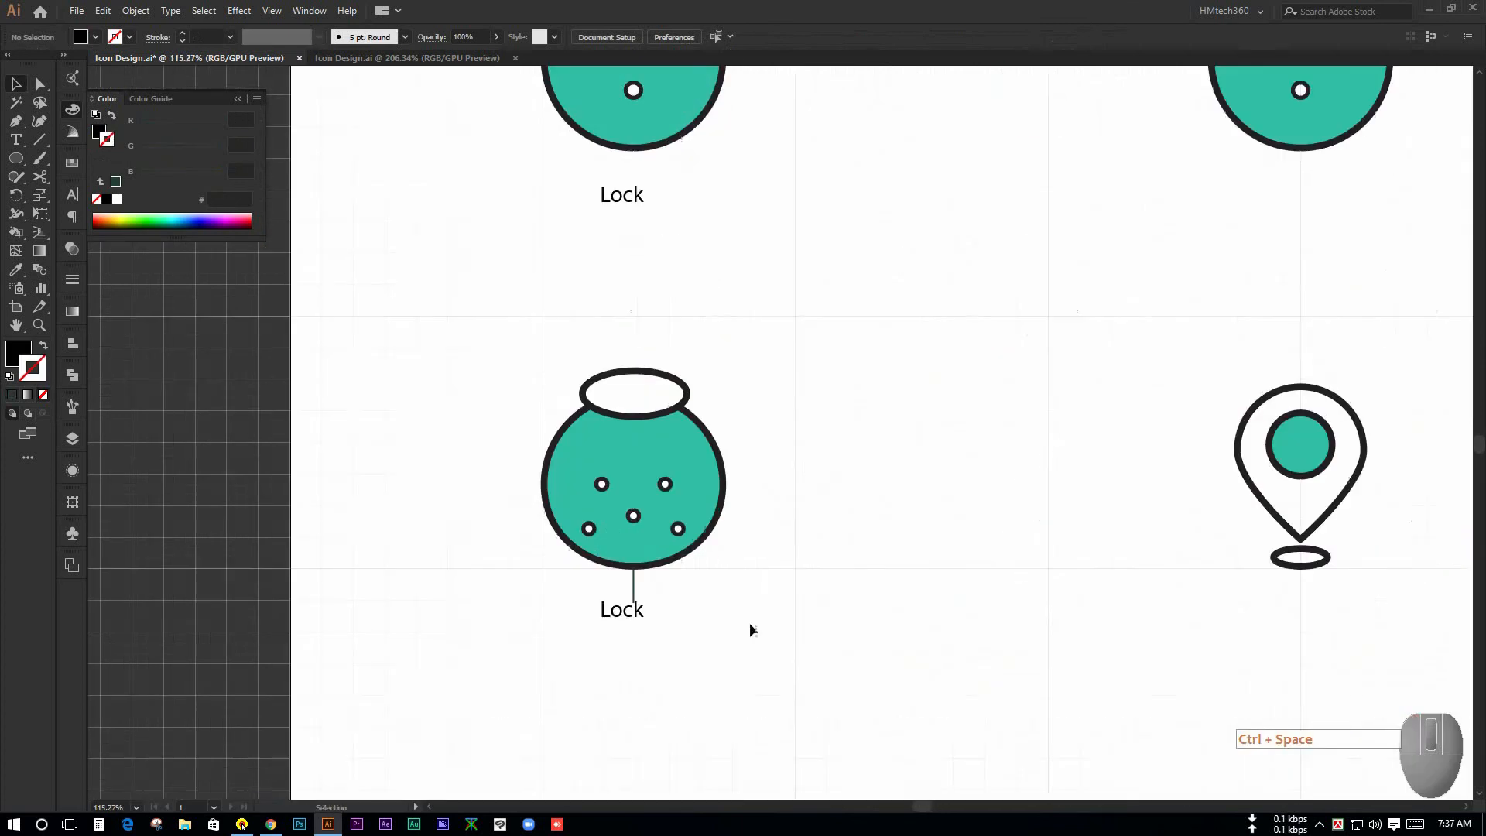
{"action": "key", "text": "ctrl+space"}
{"action": "left_click_drag", "start_coordinate": [657, 627], "coordinate": [631, 572]}
Change the text of the label beneath the jar icon to "Delete"
{"action": "key", "text": "ctrl+shift+a"}
{"action": "key", "text": "t"}
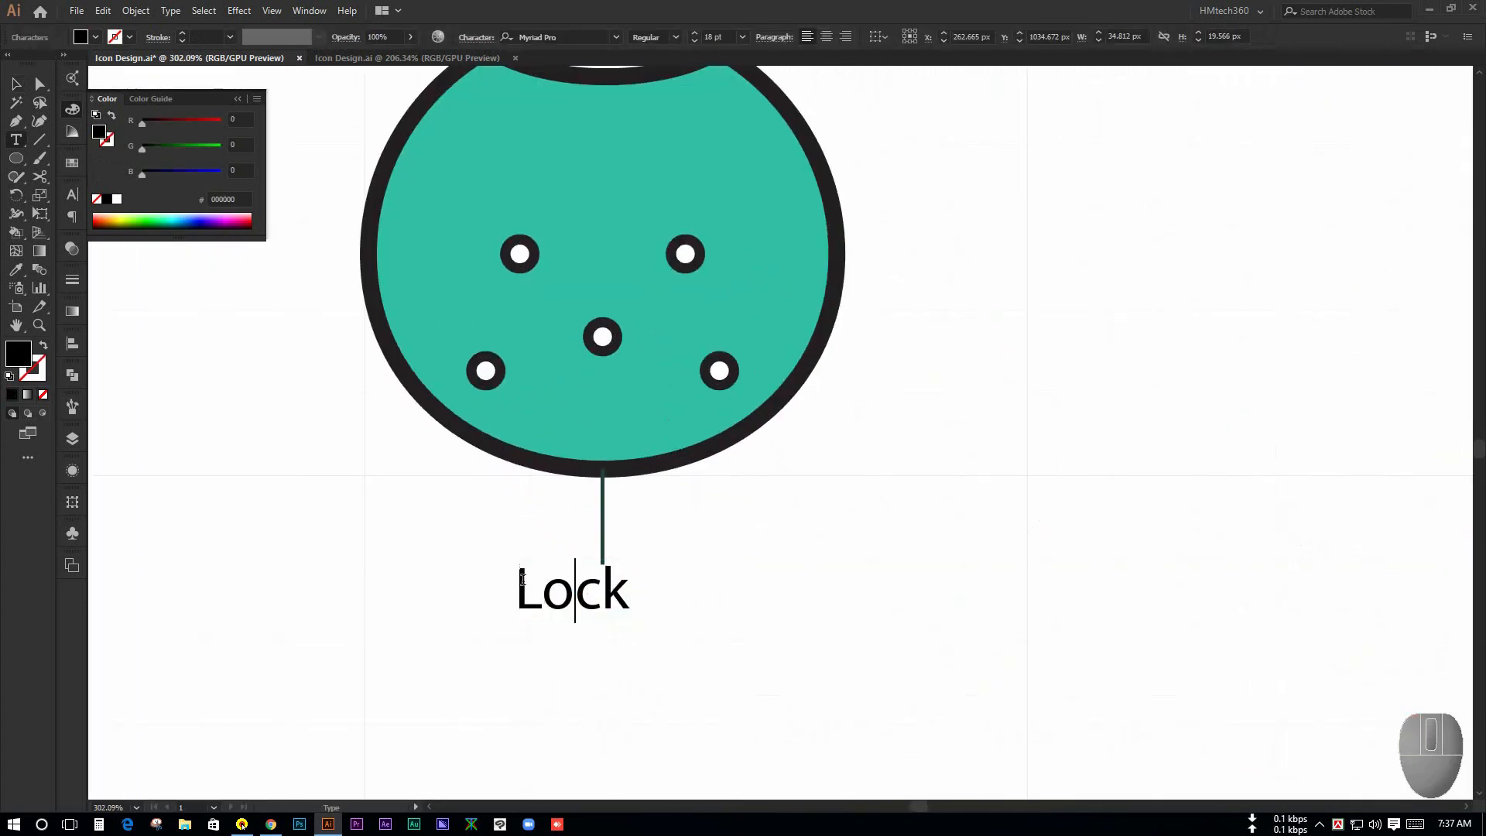
{"action": "key", "text": "ctrl+a"}
{"action": "type", "text": "DE"}
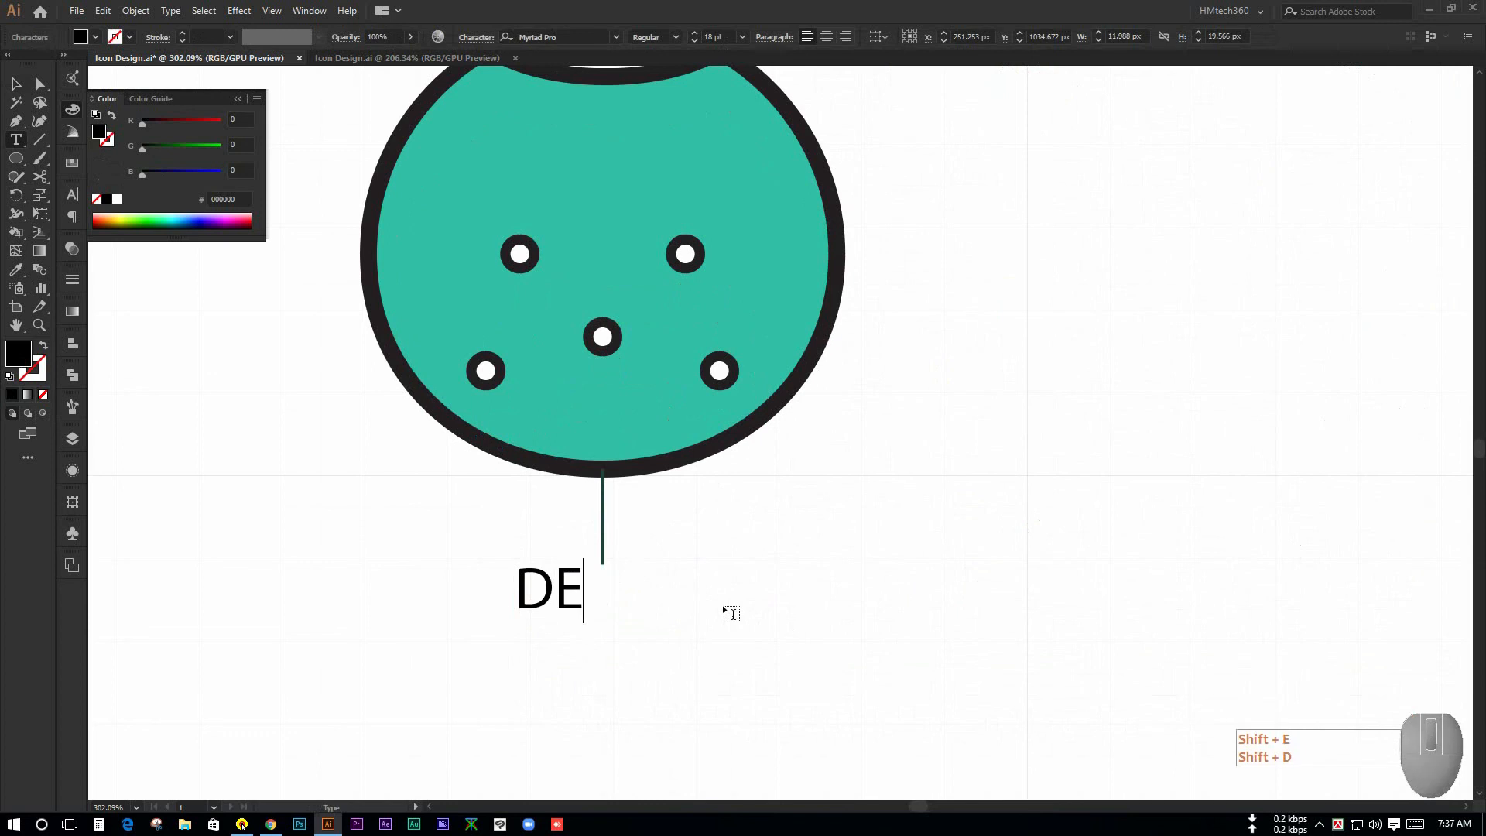
{"action": "key", "text": "BackSpace"}
{"action": "type", "text": "elete"}
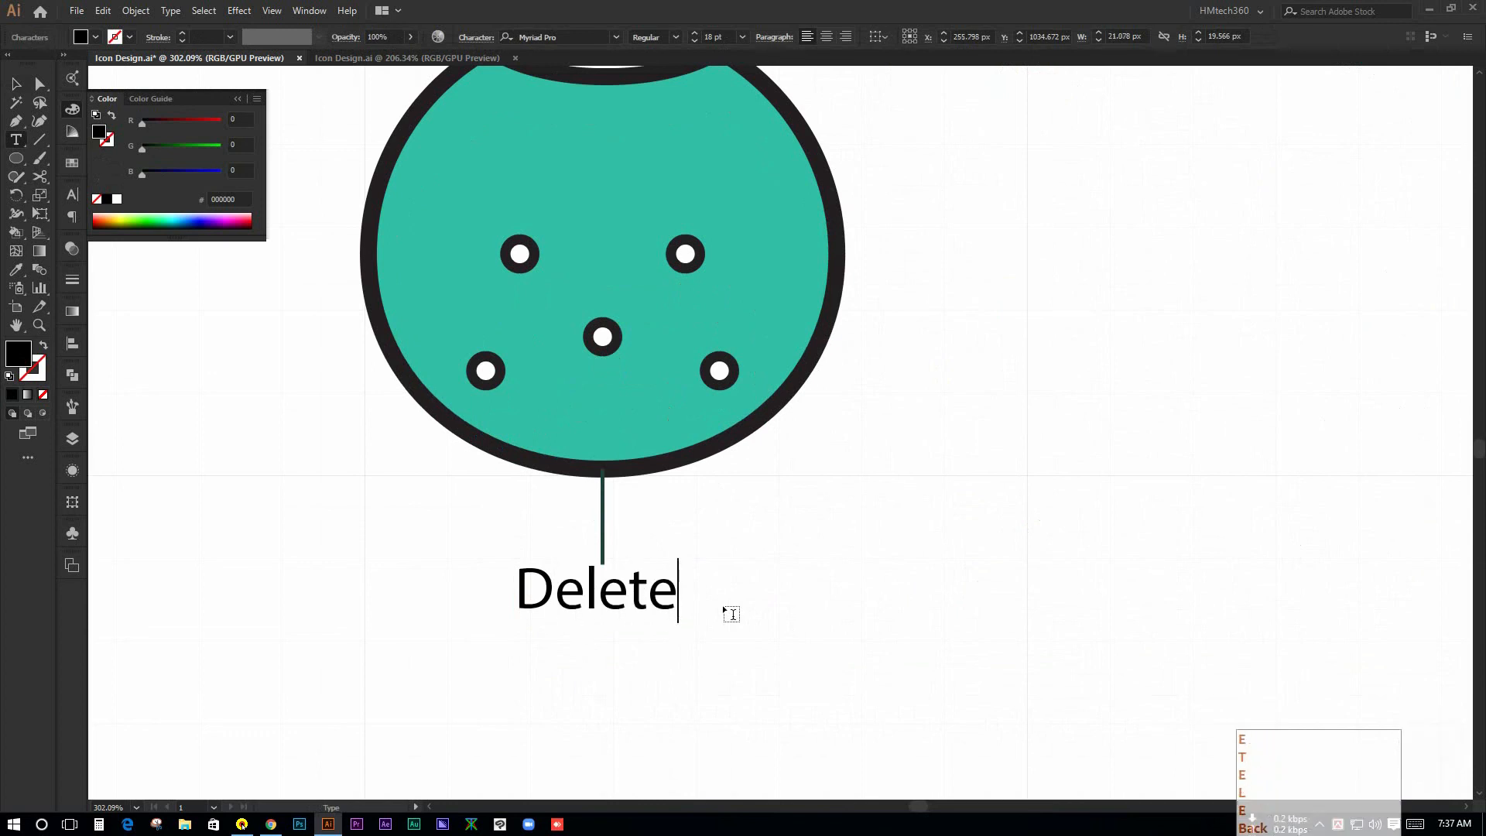
Delete the spacing line between the jar icon and its label
{"action": "left_click", "coordinate": [16, 82]}
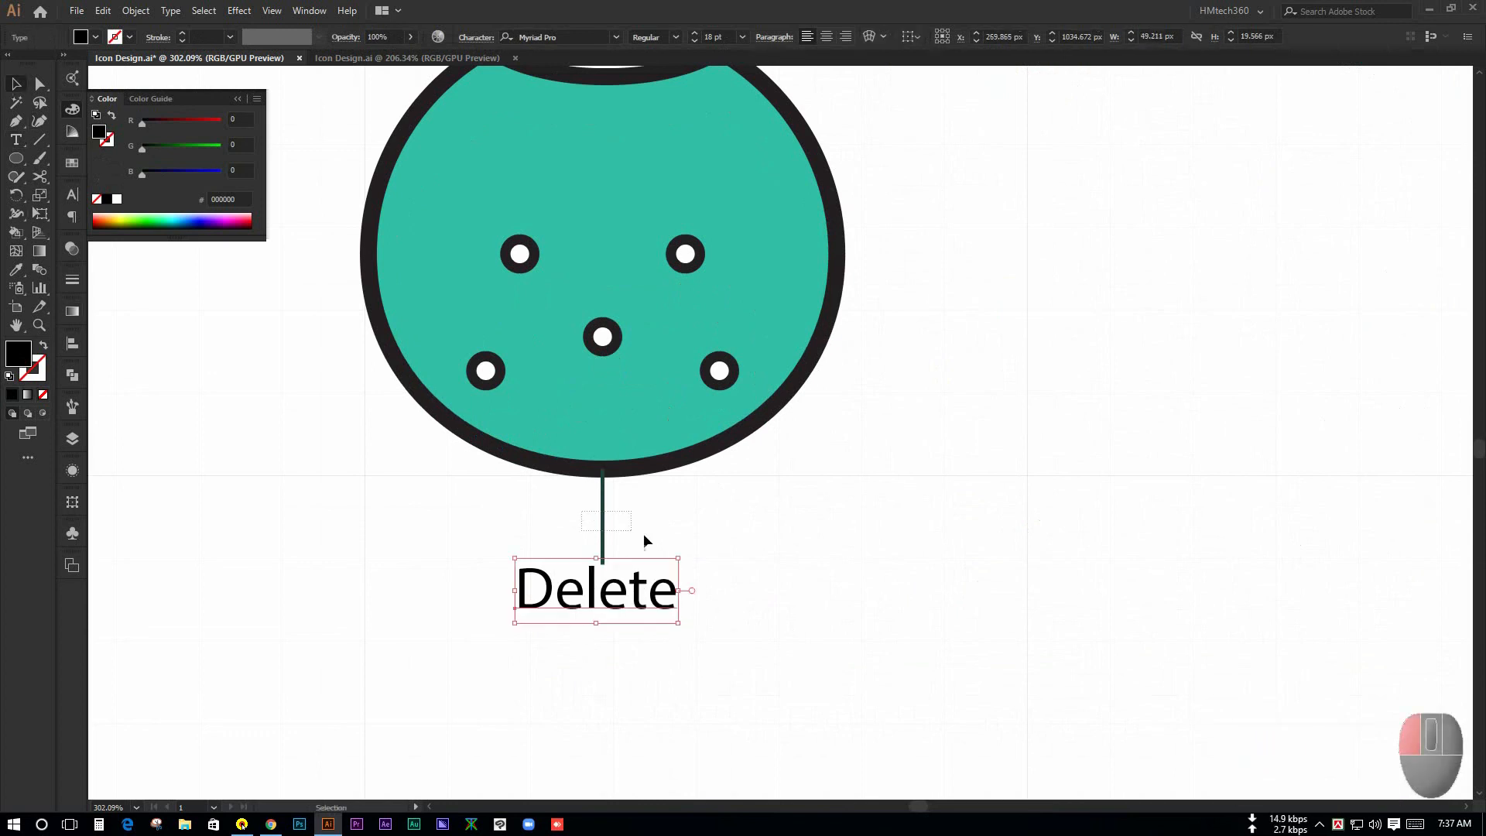
{"action": "left_click_drag", "start_coordinate": [644, 533], "coordinate": [650, 535]}
{"action": "key", "text": "Delete"}
Copy the "Lock" label across to beneath the open lock icon and change the copy's text to "Unlock"
{"action": "left_click_drag", "start_coordinate": [754, 517], "coordinate": [348, 441]}
{"action": "left_click_drag", "start_coordinate": [896, 404], "coordinate": [603, 488]}
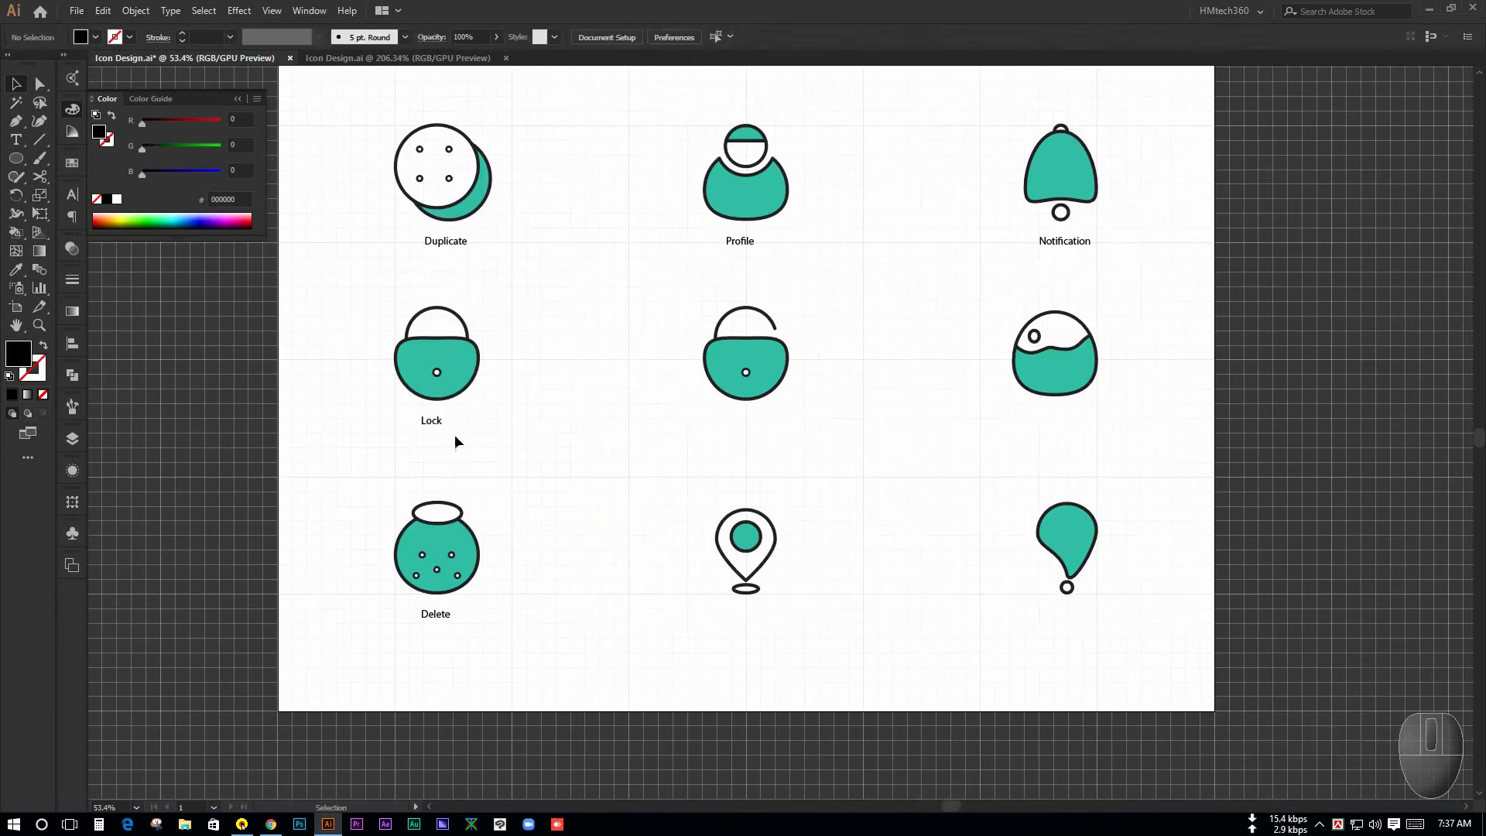
{"action": "left_click_drag", "start_coordinate": [438, 426], "coordinate": [750, 444]}
{"action": "double_click", "coordinate": [715, 446]}
{"action": "double_click", "coordinate": [715, 445]}
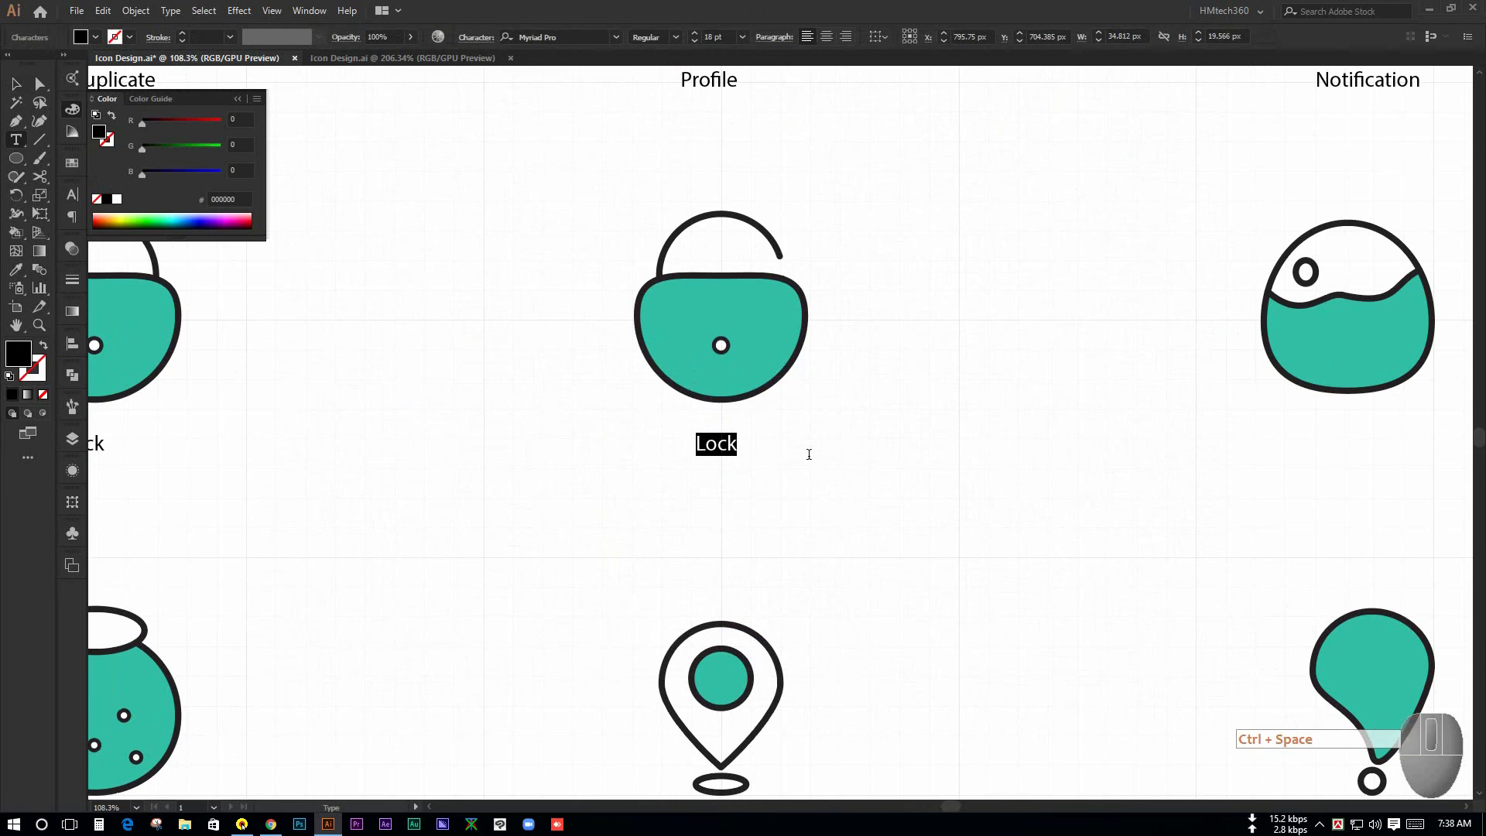
{"action": "type", "text": "Unlock"}
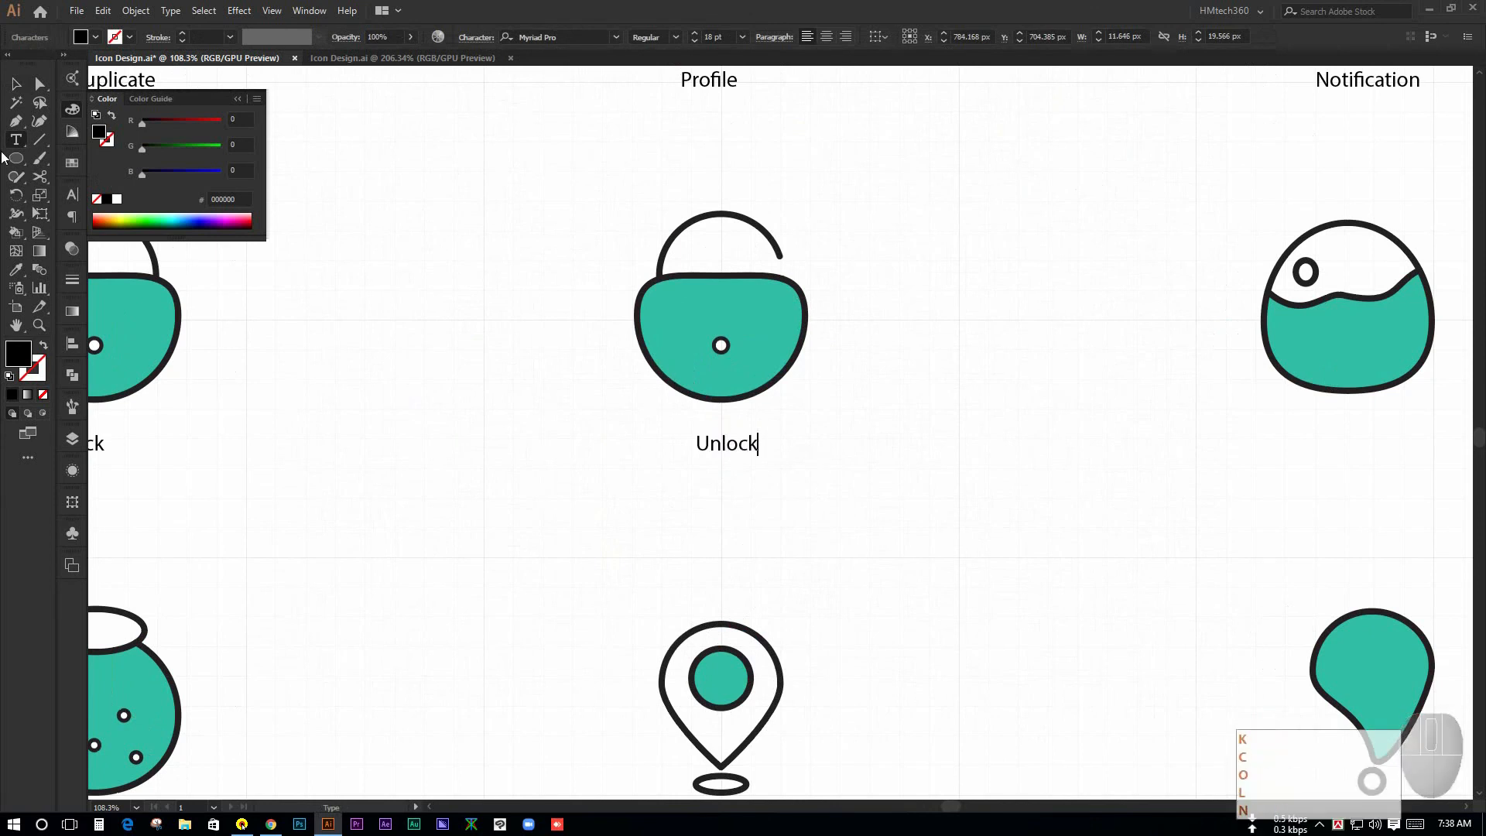
{"action": "key", "text": "Escape"}
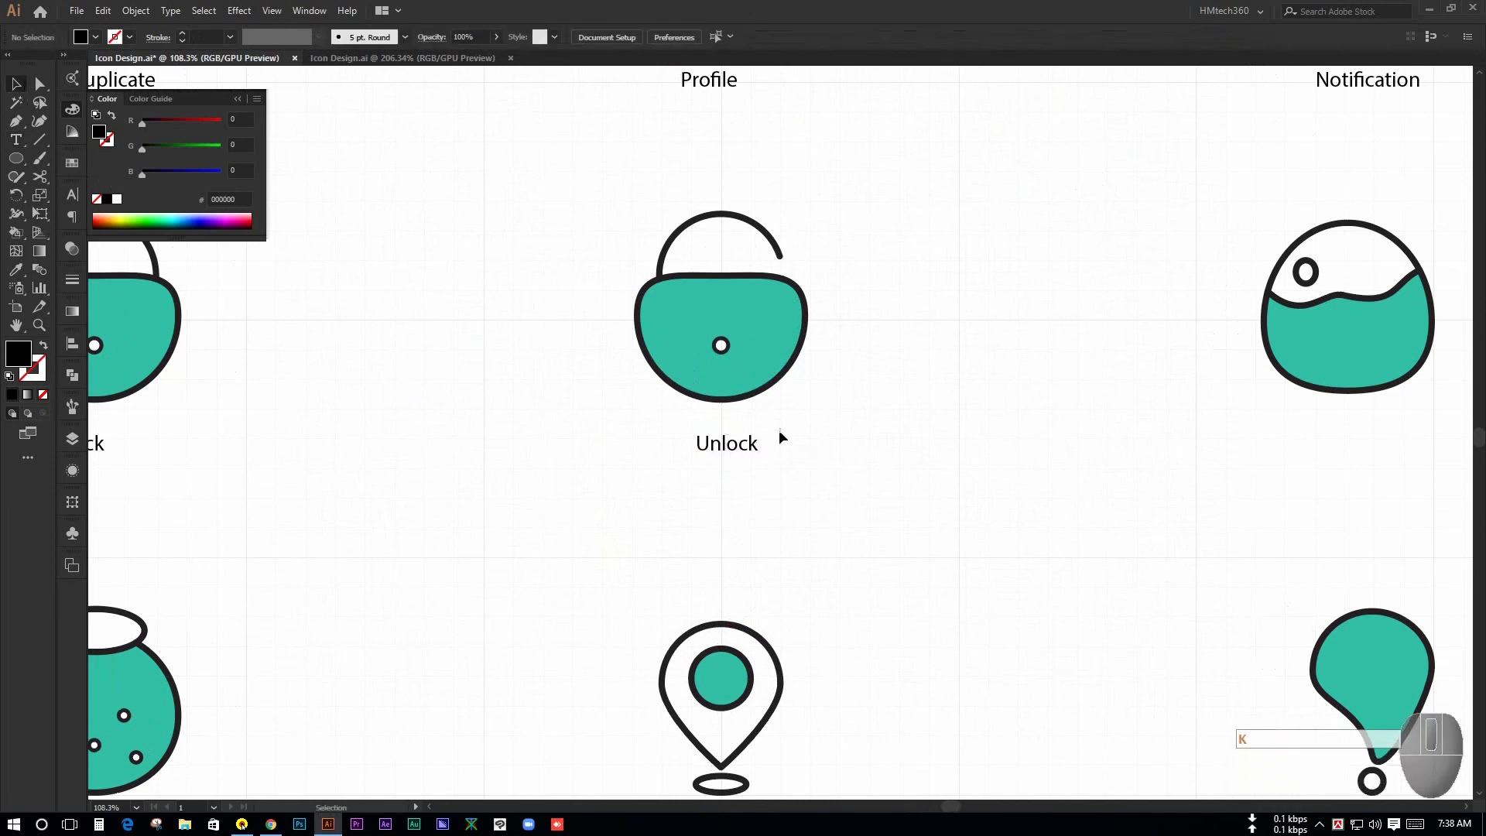
Copy the "Unlock" label across to beneath the picture icon and change the copy's text to "Image"
{"action": "left_click_drag", "start_coordinate": [736, 445], "coordinate": [1367, 485]}
{"action": "key", "text": "t"}
{"action": "left_click_drag", "start_coordinate": [1329, 438], "coordinate": [1418, 448]}
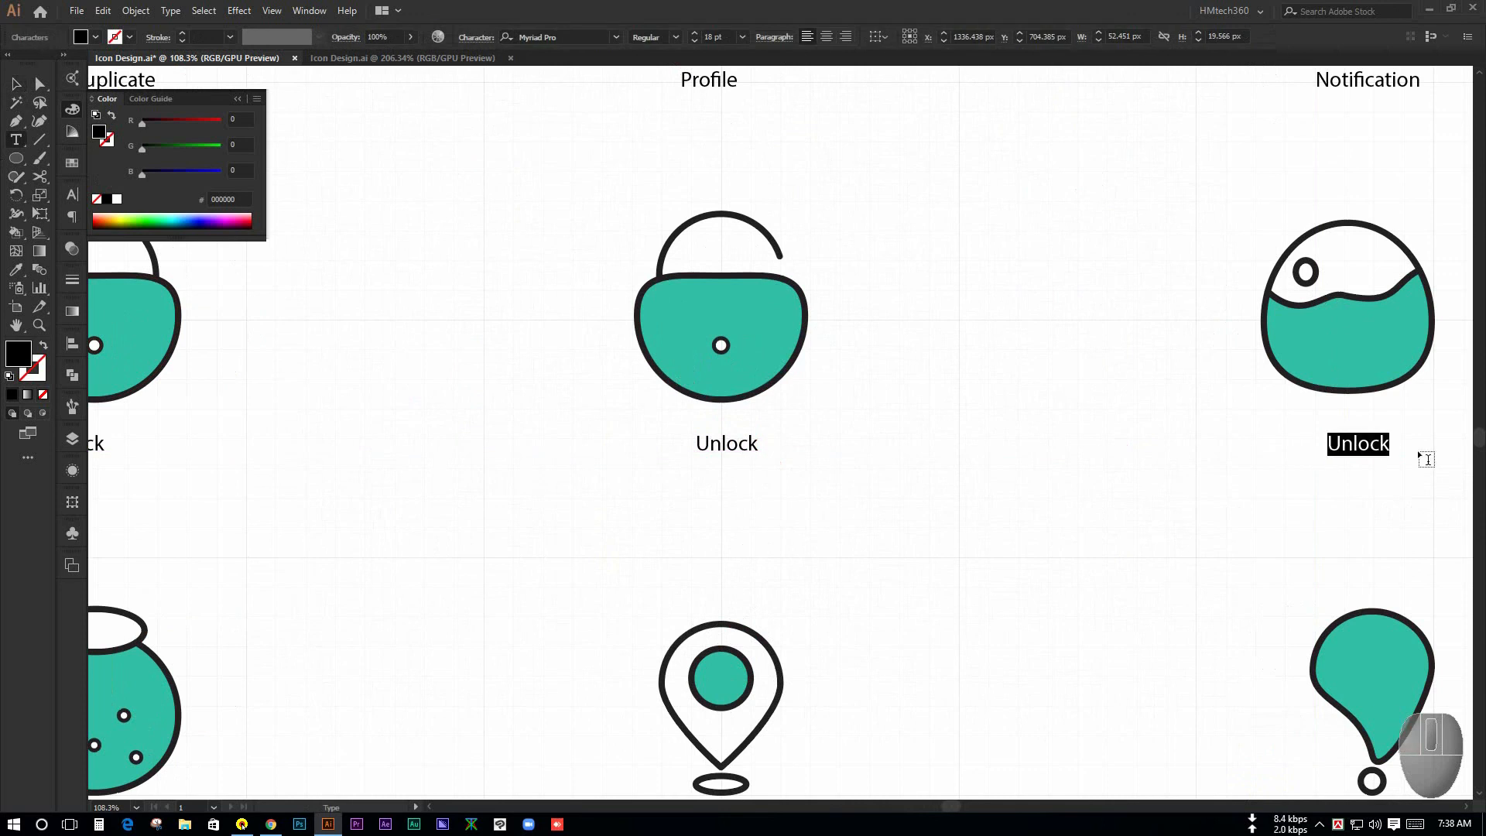
{"action": "type", "text": "Image"}
{"action": "key", "text": "Return"}
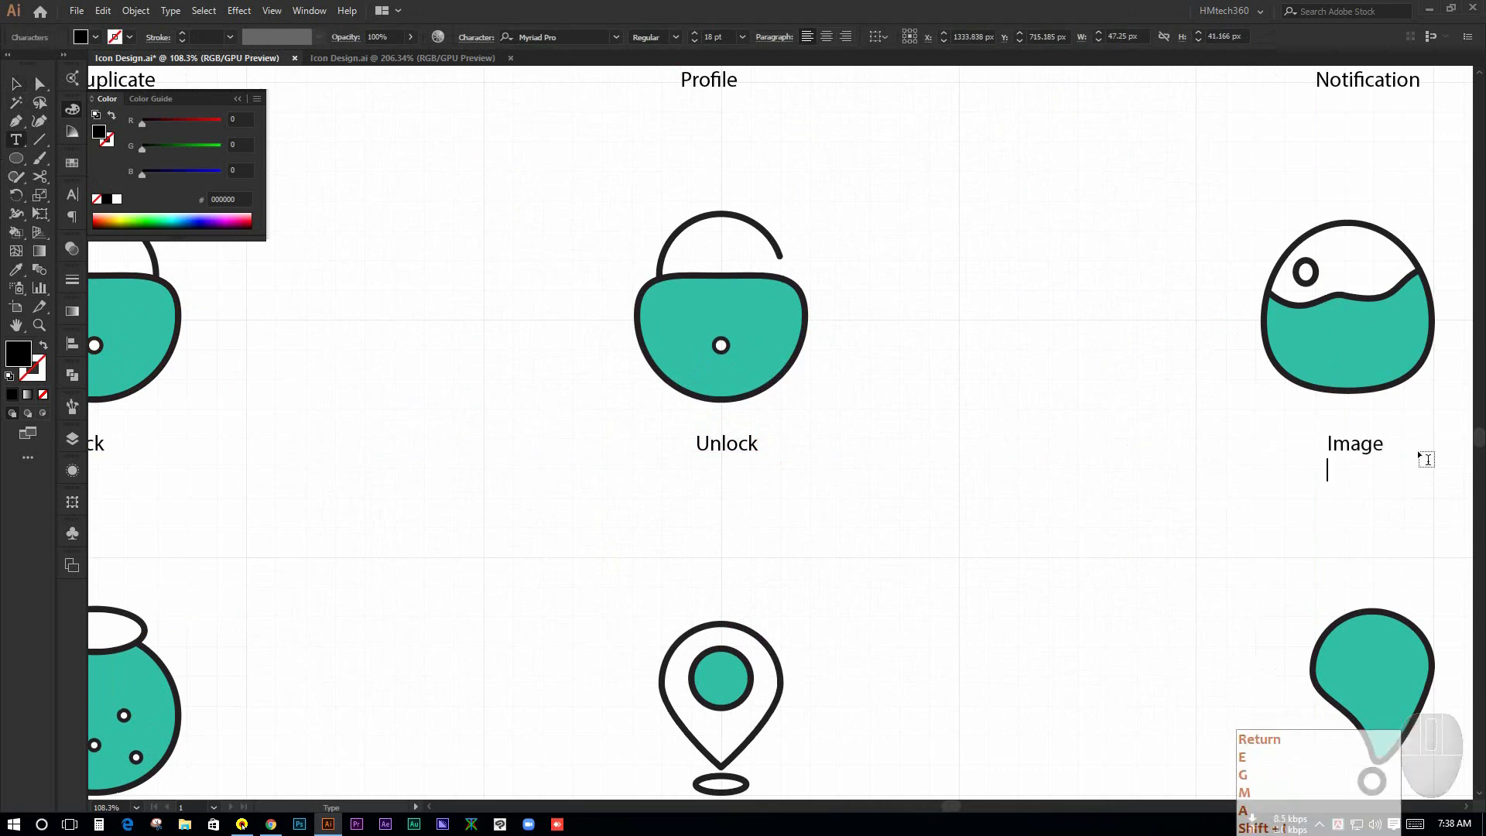
{"action": "key", "text": "BackSpace"}
{"action": "left_click", "coordinate": [17, 83]}
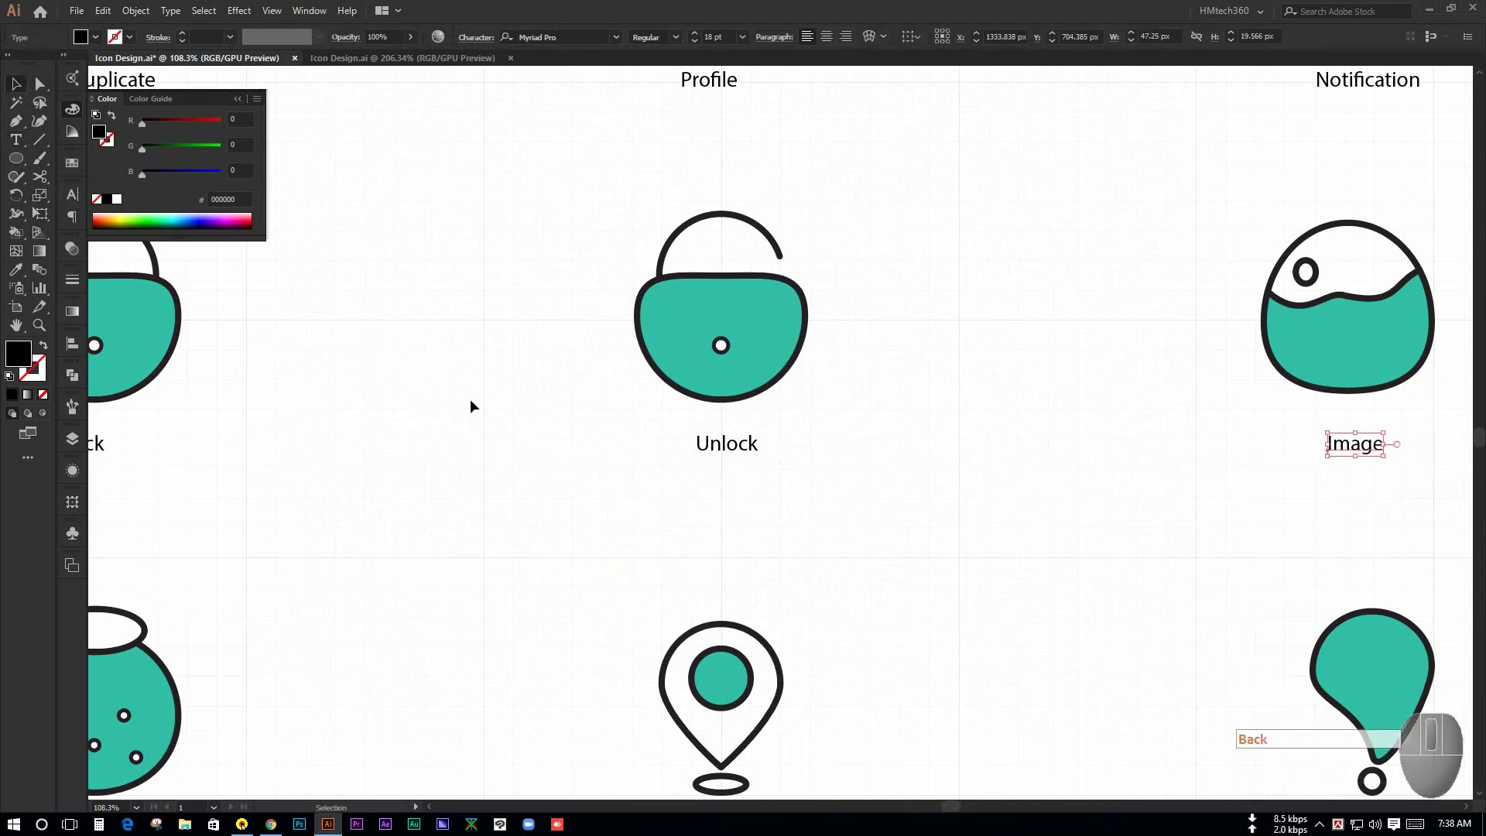
{"action": "left_click", "coordinate": [470, 398]}
Copy the "Delete" label across to beneath the map pin icon, keeping it level with the original
{"action": "left_click_drag", "start_coordinate": [883, 502], "coordinate": [679, 461]}
{"action": "left_click_drag", "start_coordinate": [800, 497], "coordinate": [811, 447]}
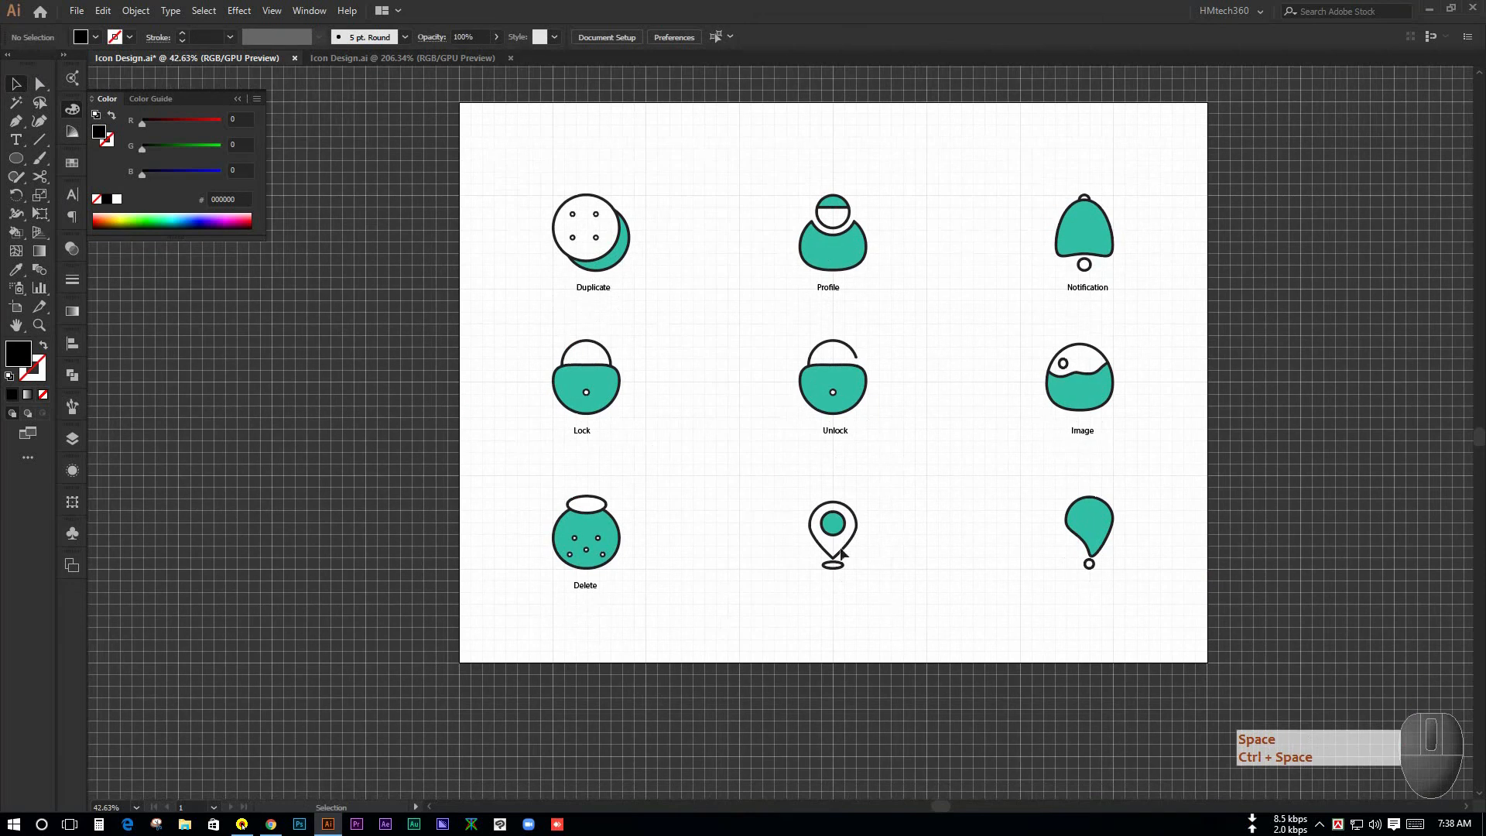
{"action": "left_click_drag", "start_coordinate": [588, 588], "coordinate": [814, 610]}
{"action": "key", "text": "ctrl+z"}
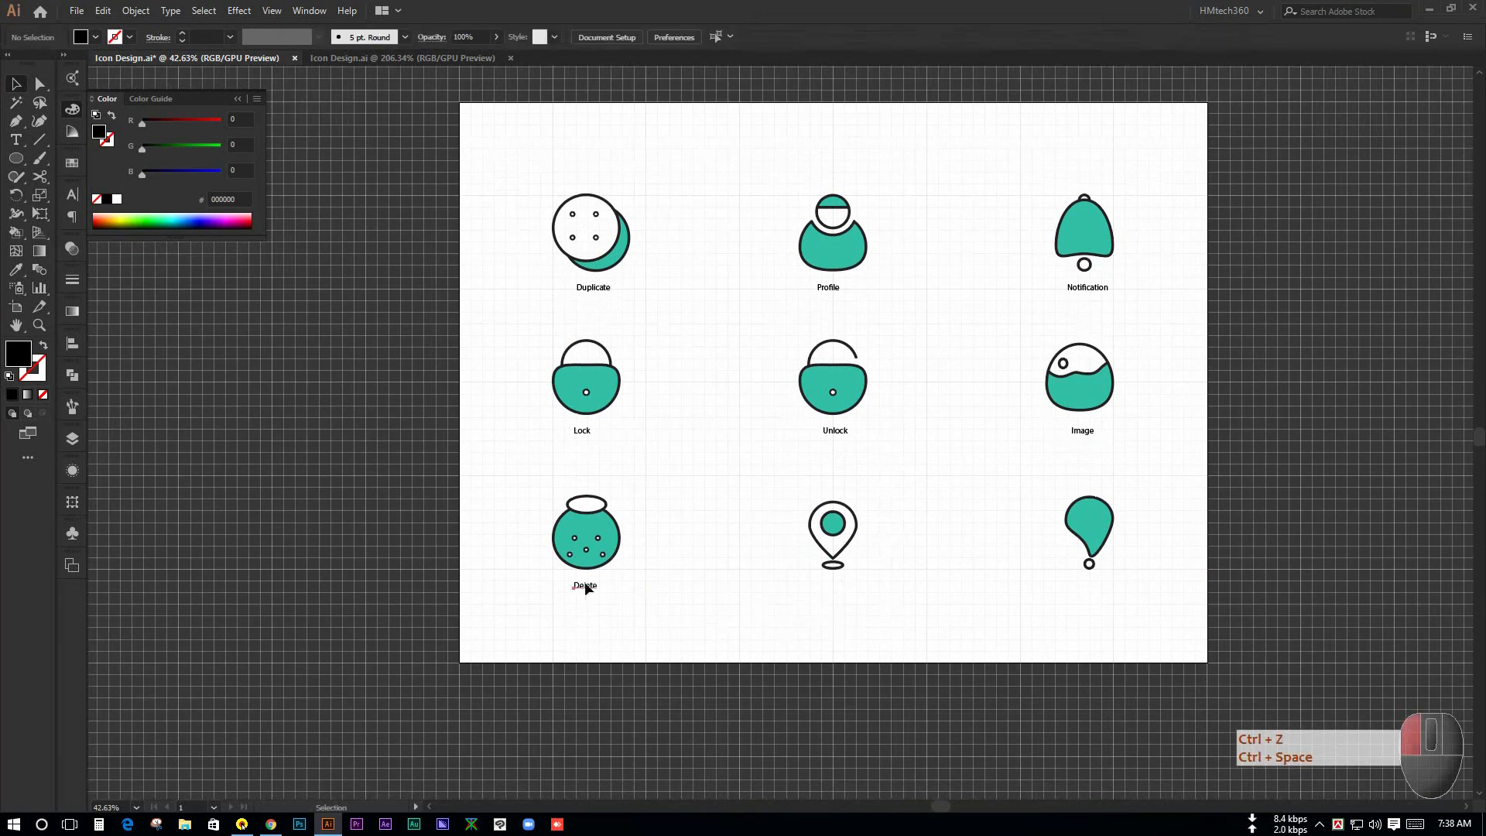
{"action": "left_click_drag", "start_coordinate": [585, 588], "coordinate": [829, 587]}
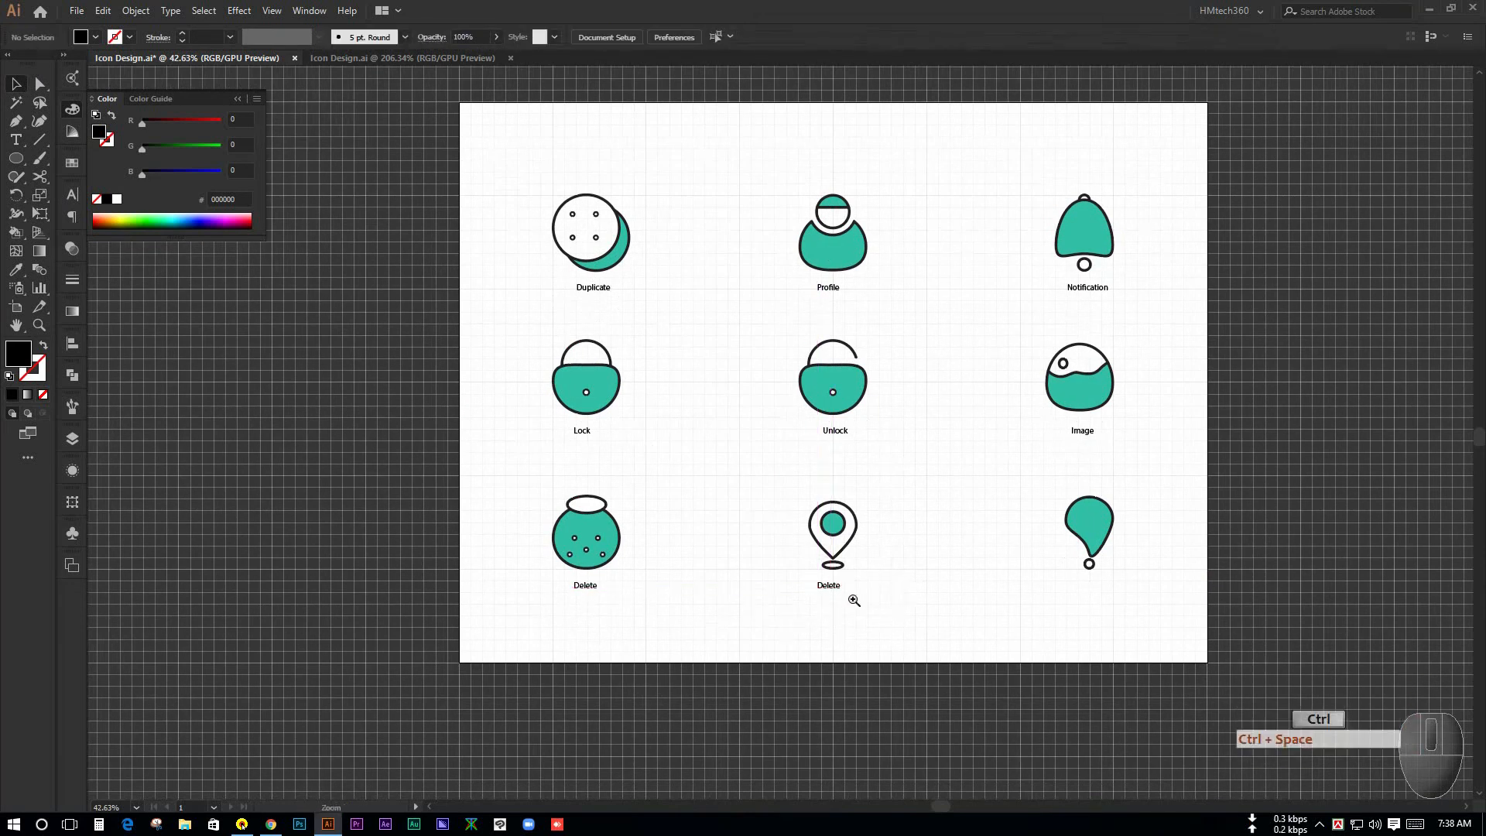
Change the text of the label beneath the map pin icon to "Location"
{"action": "left_click", "coordinate": [853, 601]}
{"action": "left_click_drag", "start_coordinate": [704, 510], "coordinate": [916, 535]}
{"action": "double_click", "coordinate": [716, 510]}
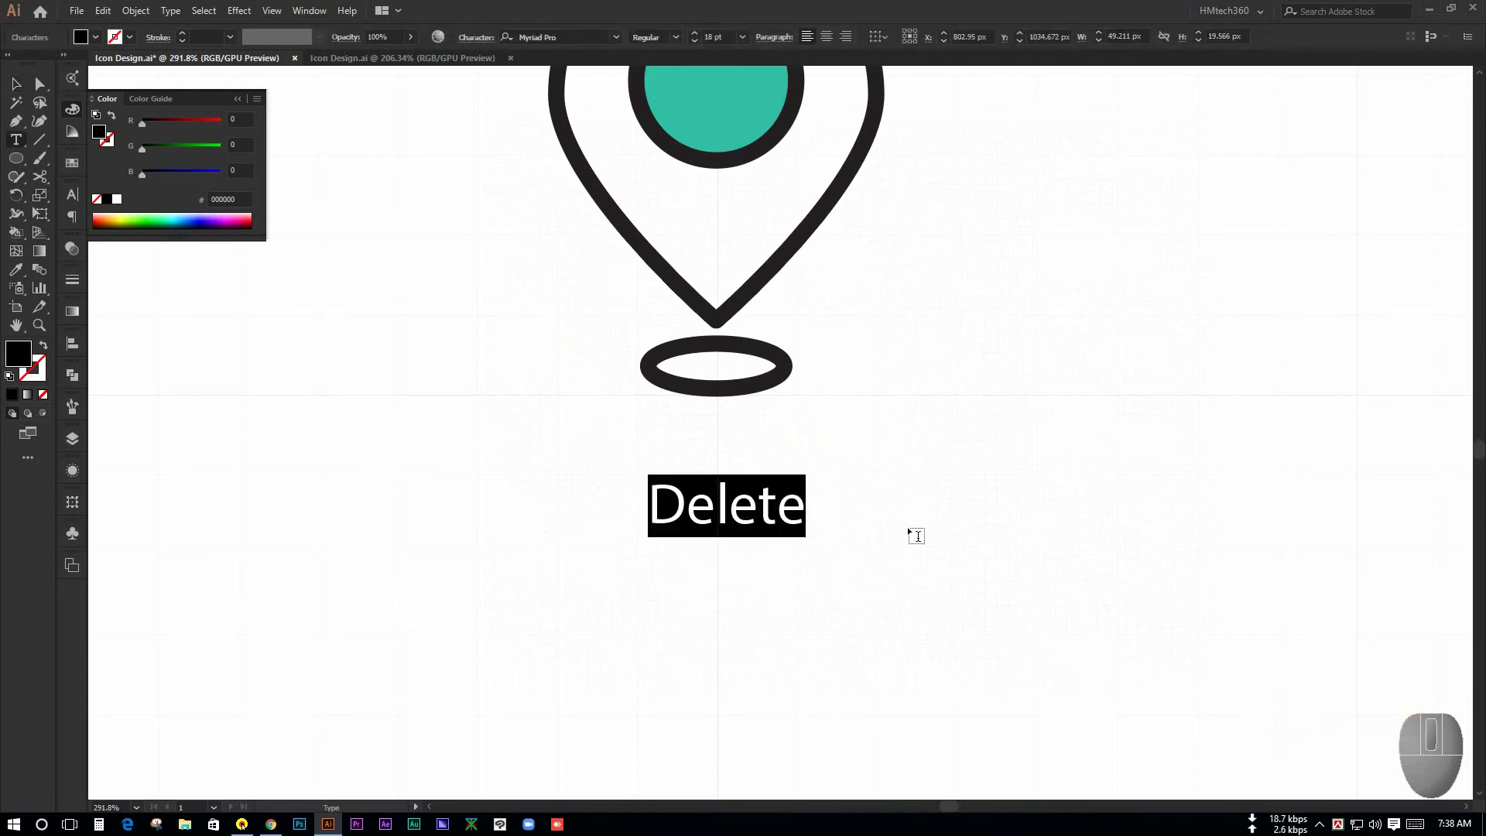
{"action": "type", "text": "Location"}
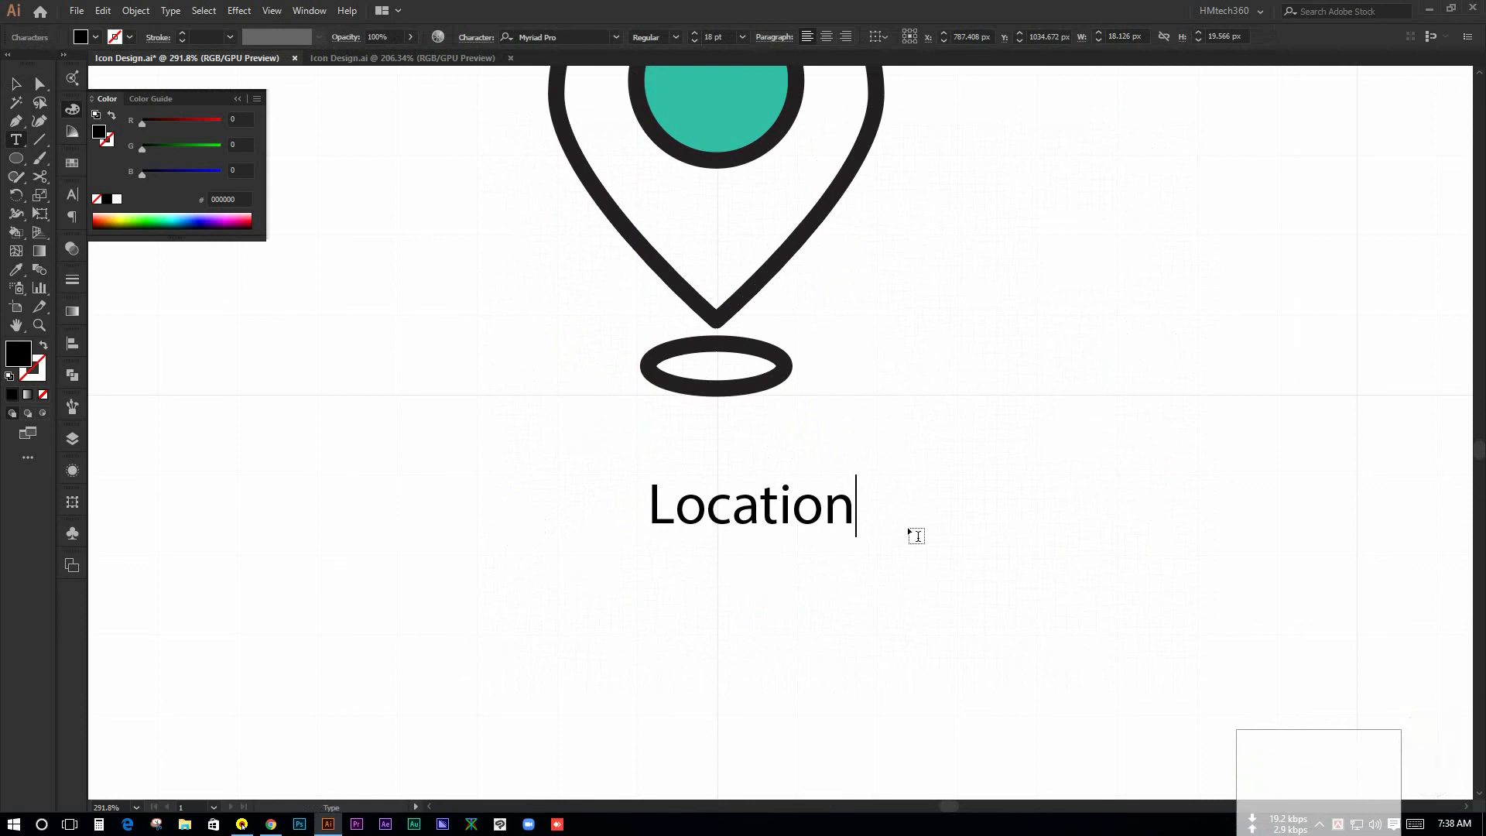
{"action": "key", "text": "Escape"}
{"action": "left_click", "coordinate": [476, 462]}
Copy the "Location" label across to beneath the drop icon, keeping it level with the original
{"action": "left_click_drag", "start_coordinate": [541, 429], "coordinate": [368, 397]}
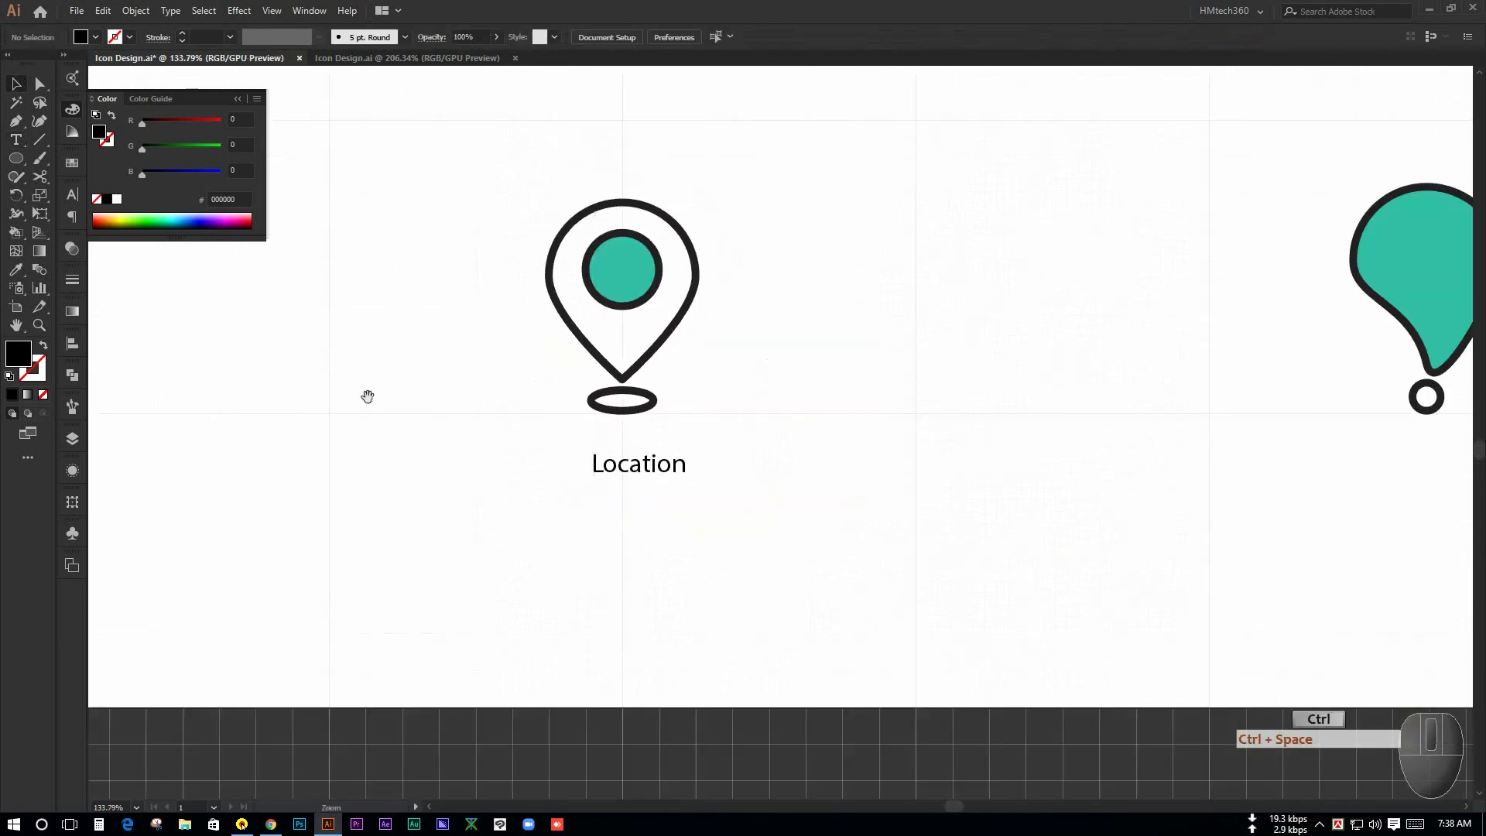
{"action": "left_click_drag", "start_coordinate": [806, 539], "coordinate": [654, 499]}
{"action": "left_click_drag", "start_coordinate": [900, 494], "coordinate": [707, 506]}
{"action": "left_click_drag", "start_coordinate": [537, 520], "coordinate": [1238, 619]}
Change the text of the label beneath the drop icon to "Water Drop"
{"action": "left_click", "coordinate": [974, 489]}
{"action": "double_click", "coordinate": [872, 550]}
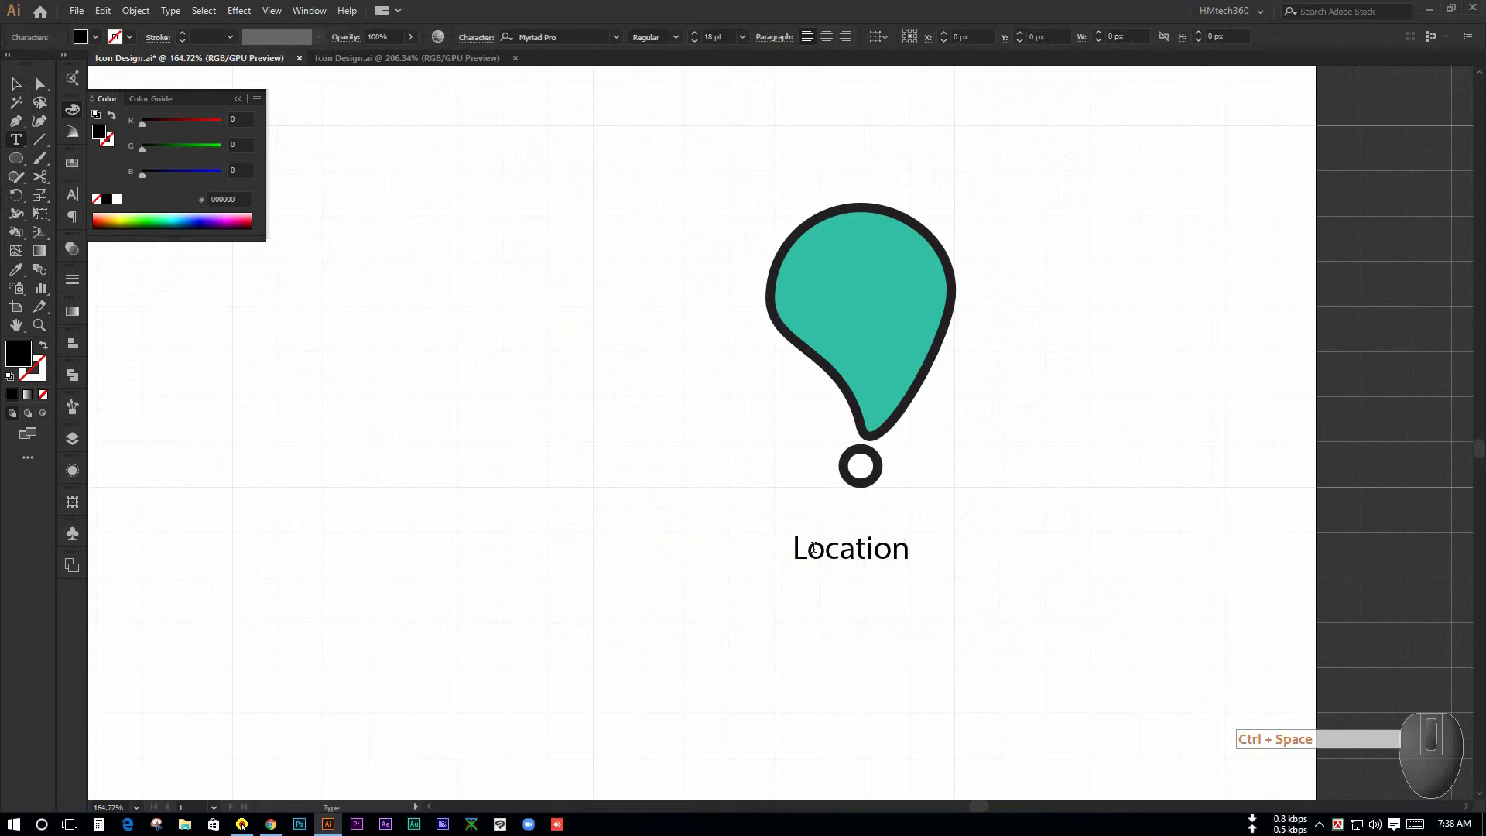
{"action": "double_click", "coordinate": [863, 548]}
{"action": "type", "text": "Water Drop"}
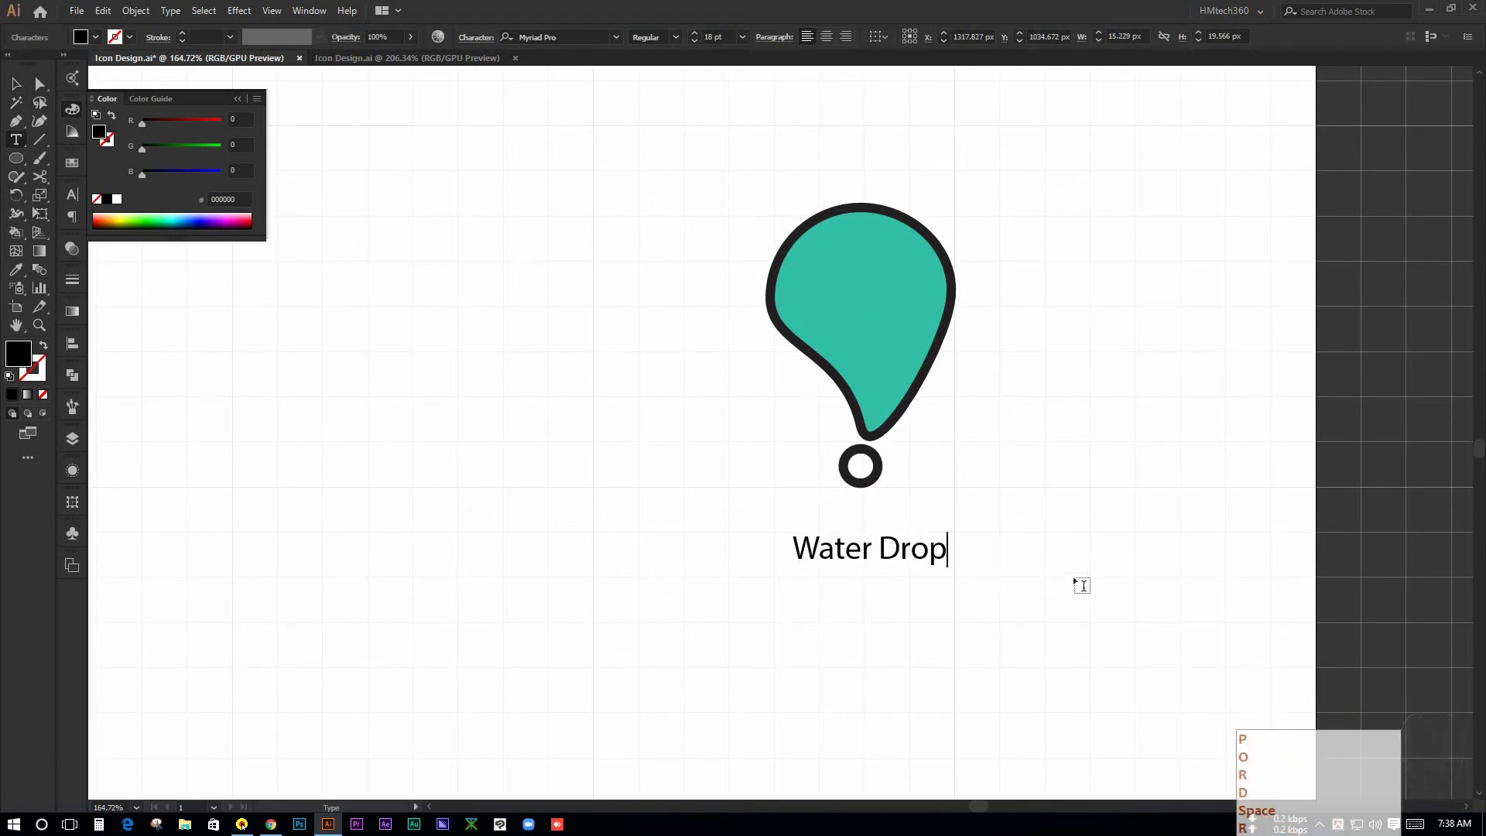
{"action": "left_click", "coordinate": [17, 83]}
{"action": "left_click", "coordinate": [408, 540]}
{"action": "mouse_move", "coordinate": [834, 562]}
{"action": "left_mouse_down"}
{"action": "mouse_move", "coordinate": [717, 554]}
{"action": "mouse_move", "coordinate": [696, 538]}
{"action": "mouse_move", "coordinate": [833, 584]}
{"action": "left_mouse_up"}
{"action": "mouse_move", "coordinate": [709, 584]}
{"action": "left_mouse_down"}
{"action": "mouse_move", "coordinate": [732, 584]}
{"action": "mouse_move", "coordinate": [671, 574]}
{"action": "mouse_move", "coordinate": [945, 620]}
{"action": "mouse_move", "coordinate": [681, 568]}
{"action": "mouse_move", "coordinate": [694, 544]}
{"action": "mouse_move", "coordinate": [680, 581]}
{"action": "left_mouse_up"}
{"action": "key", "text": "ctrl+z"}
{"action": "left_click", "coordinate": [667, 525], "text": "ctrl"}
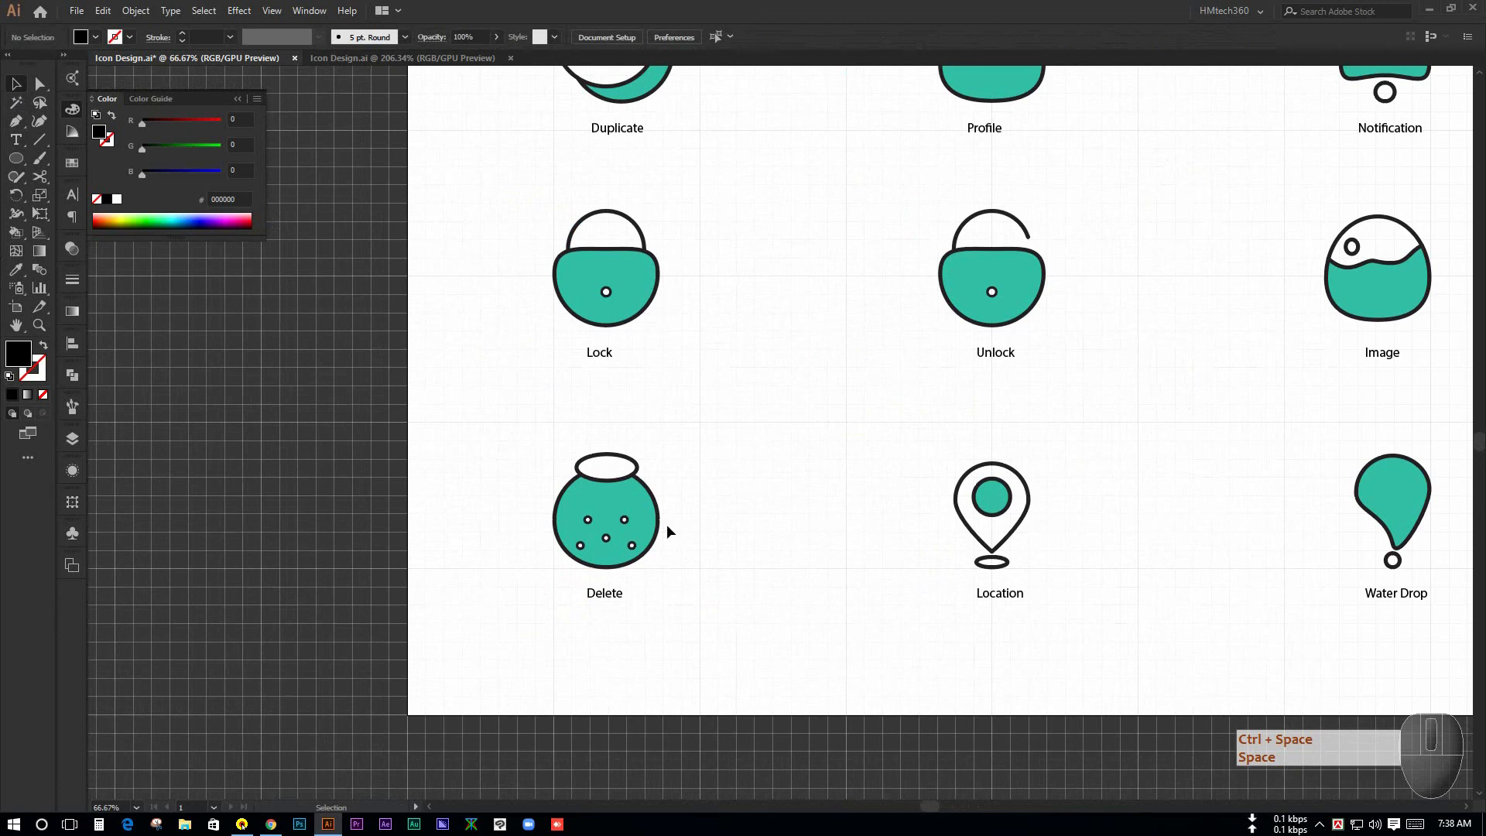
Ungroup the combined icon group so that each column of icons becomes a separate group
{"action": "left_click_drag", "start_coordinate": [772, 383], "coordinate": [708, 385]}
{"action": "left_click_drag", "start_coordinate": [727, 318], "coordinate": [682, 486]}
{"action": "left_click", "coordinate": [637, 281]}
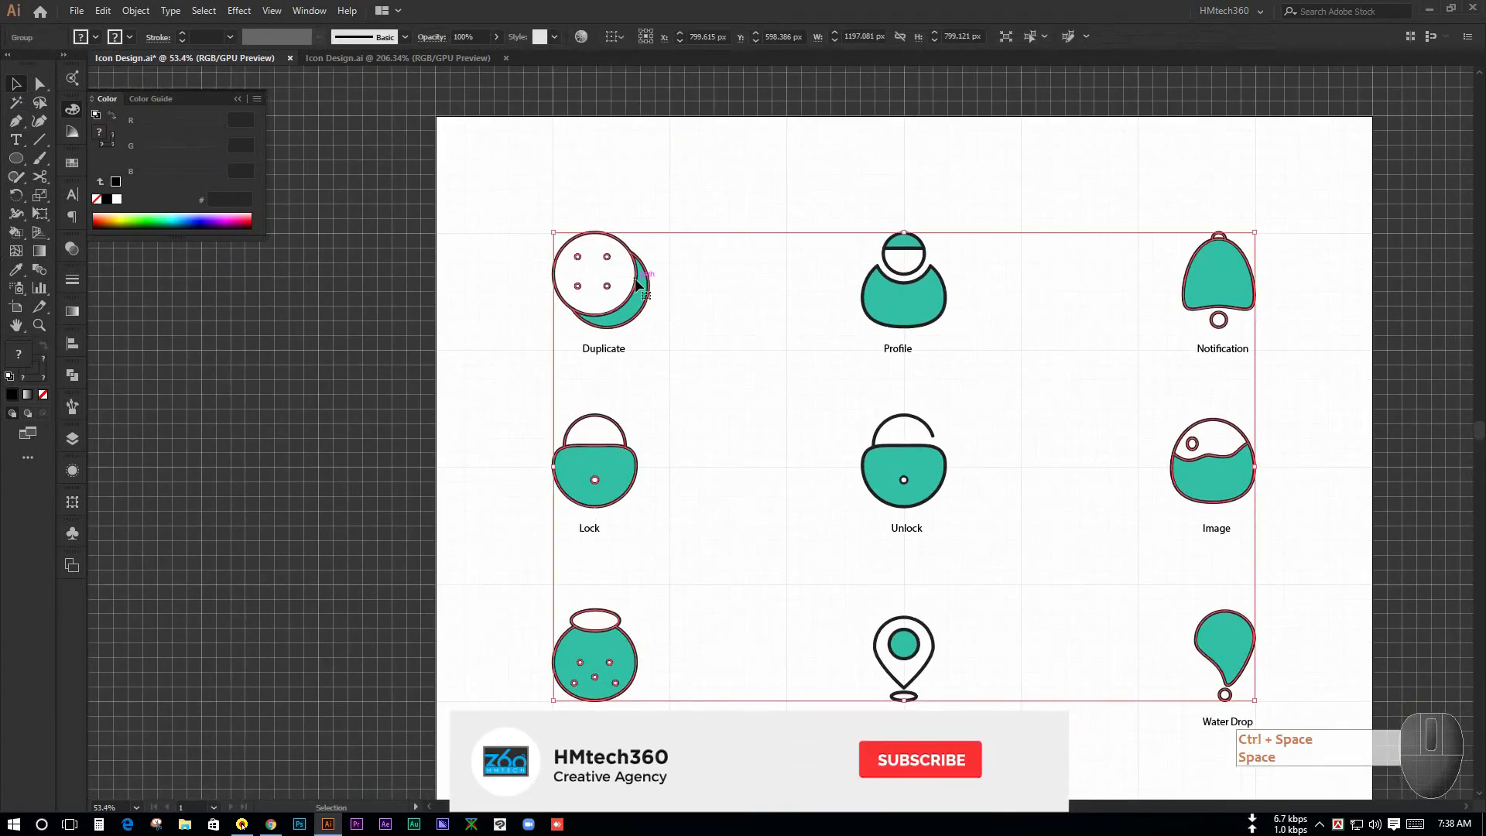
{"action": "right_click", "coordinate": [637, 282]}
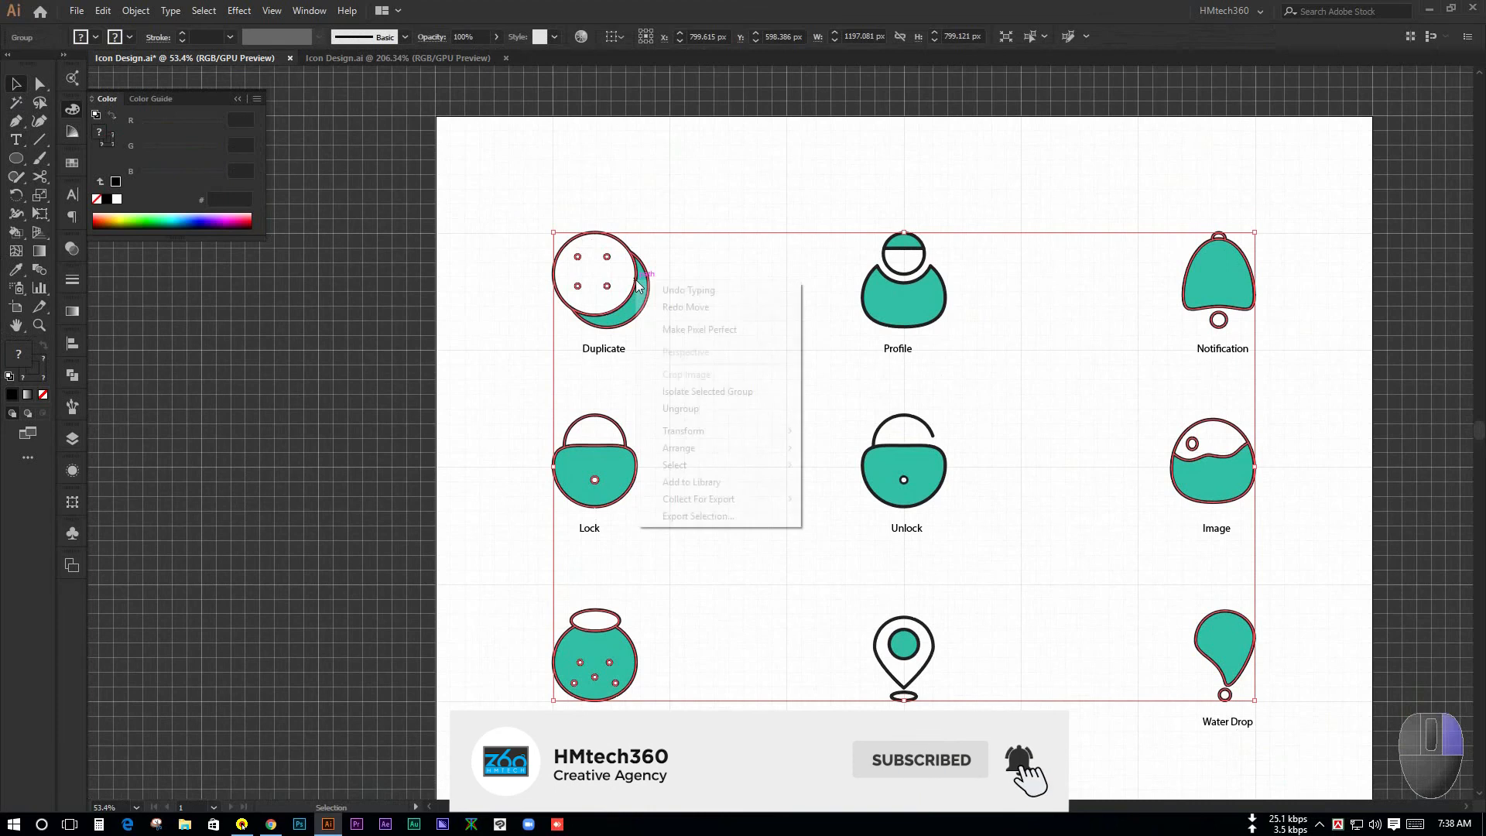
{"action": "left_click", "coordinate": [697, 421]}
{"action": "left_click", "coordinate": [763, 402]}
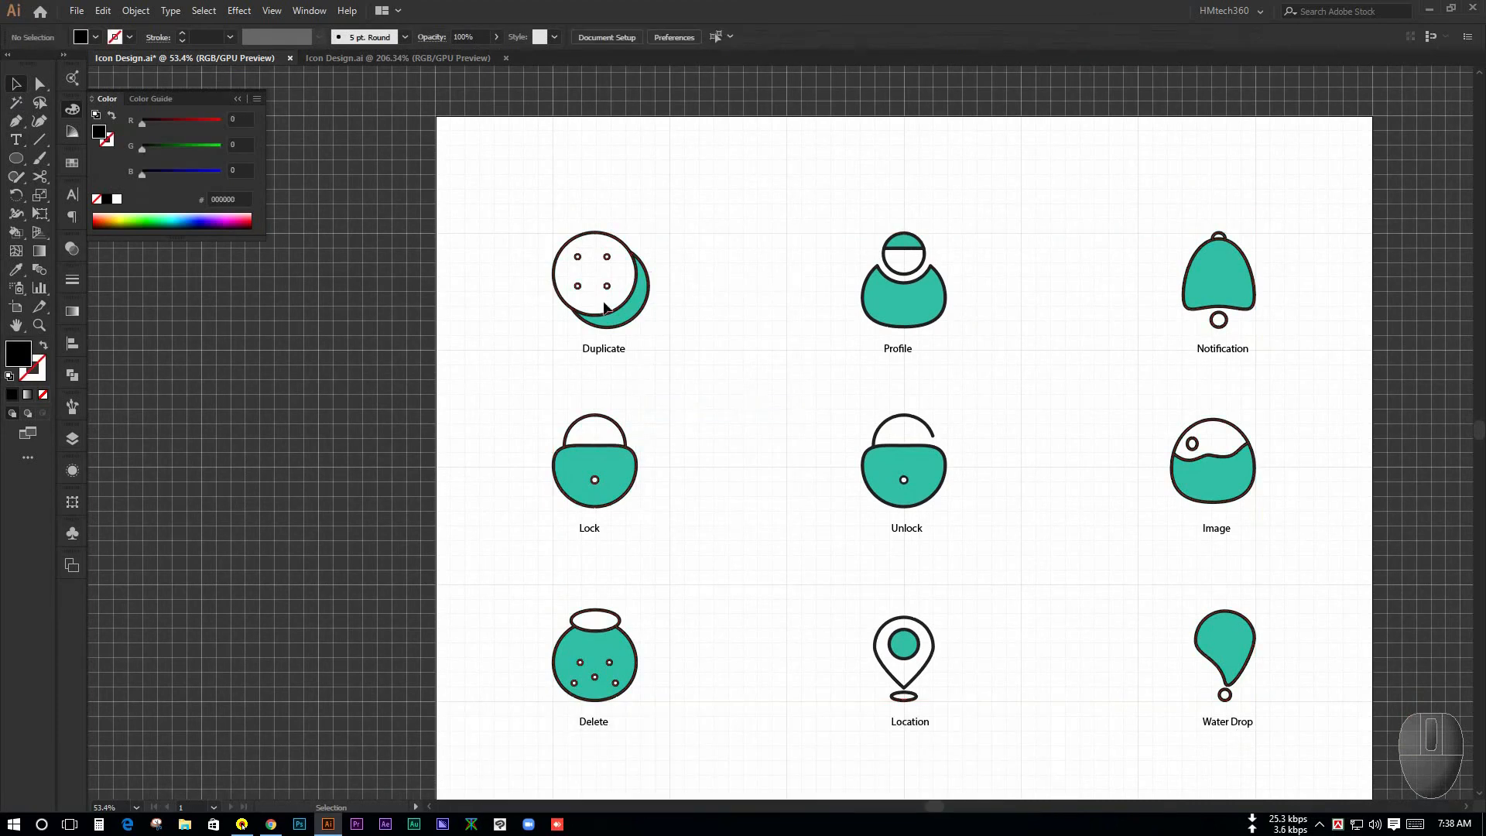
{"action": "left_click", "coordinate": [614, 309]}
{"action": "left_click", "coordinate": [745, 364]}
Center the "Duplicate", "Lock" and "Delete" labels horizontally on their icon column, using the icon group as the key object
{"action": "left_click_drag", "start_coordinate": [482, 210], "coordinate": [726, 777]}
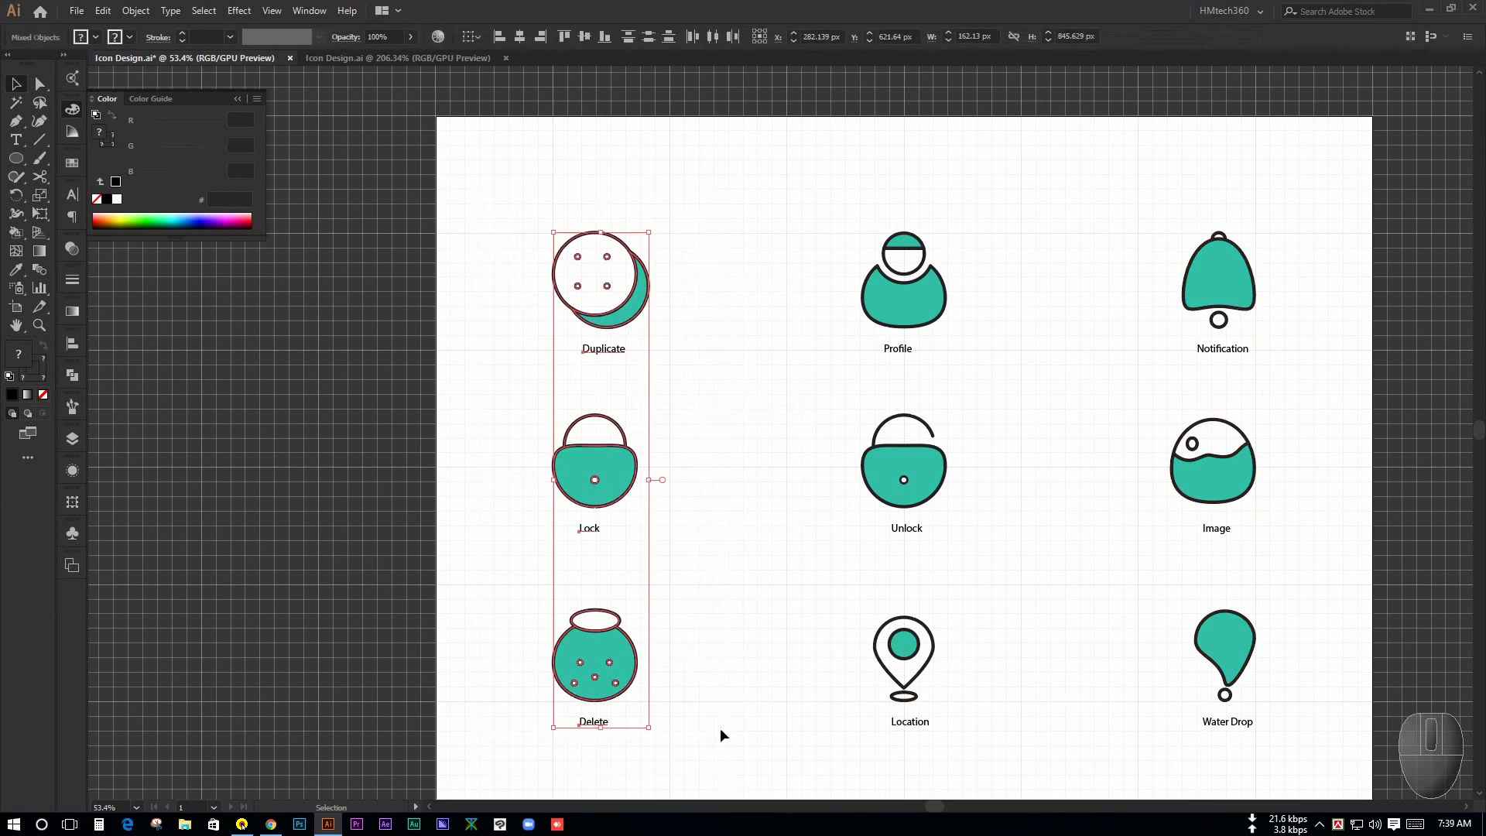
{"action": "left_click", "coordinate": [629, 313]}
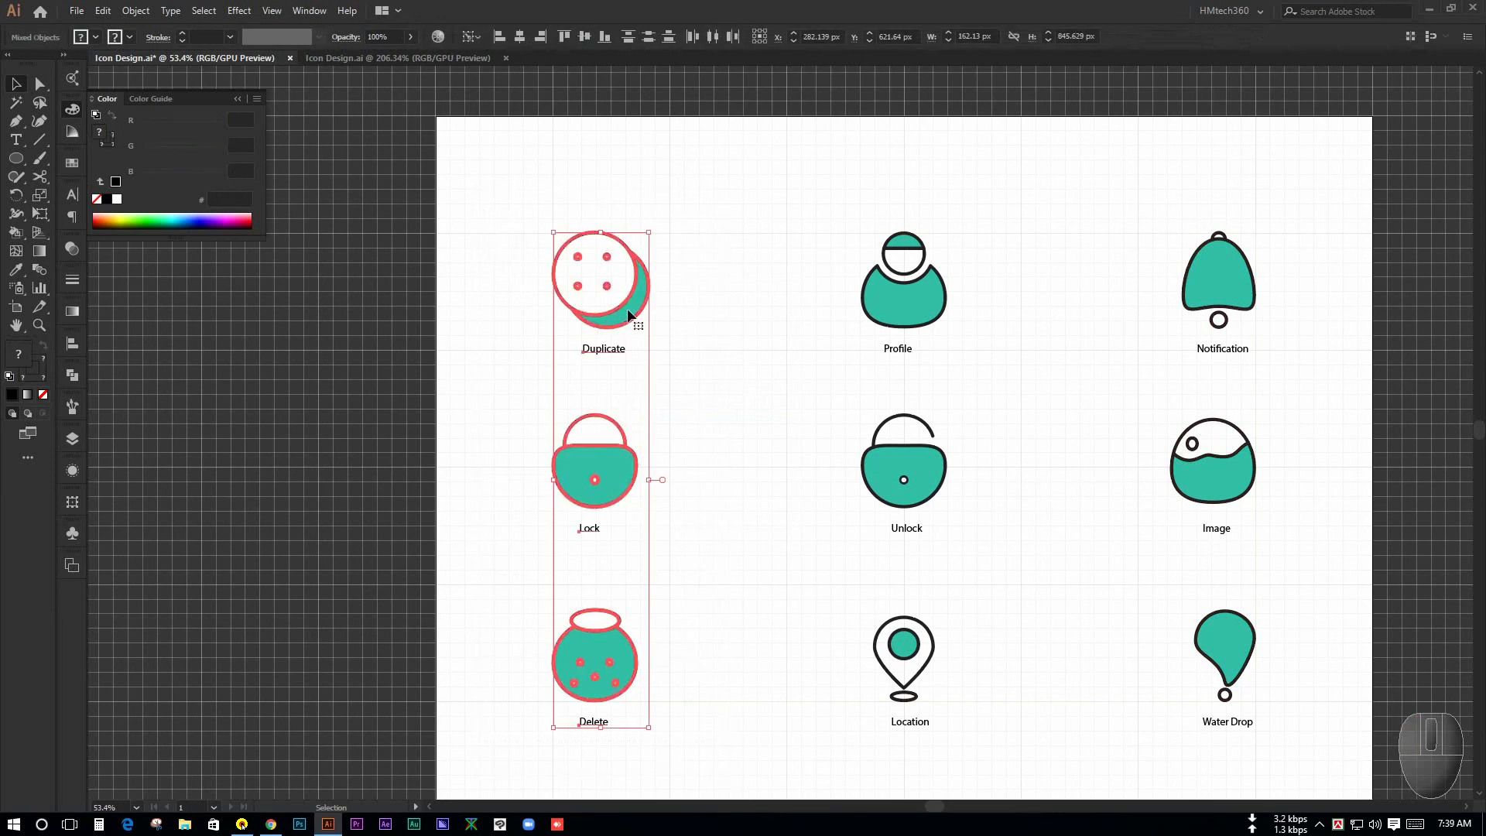
{"action": "left_click", "coordinate": [521, 36]}
{"action": "left_click", "coordinate": [644, 546]}
Center the "Profile", "Unlock" and "Location" labels horizontally on the middle icon column, using the icon group as the key object
{"action": "left_click_drag", "start_coordinate": [807, 382], "coordinate": [617, 308]}
{"action": "left_click_drag", "start_coordinate": [597, 146], "coordinate": [777, 670]}
{"action": "left_click", "coordinate": [777, 671]}
{"action": "left_click", "coordinate": [700, 410]}
{"action": "left_click", "coordinate": [646, 176]}
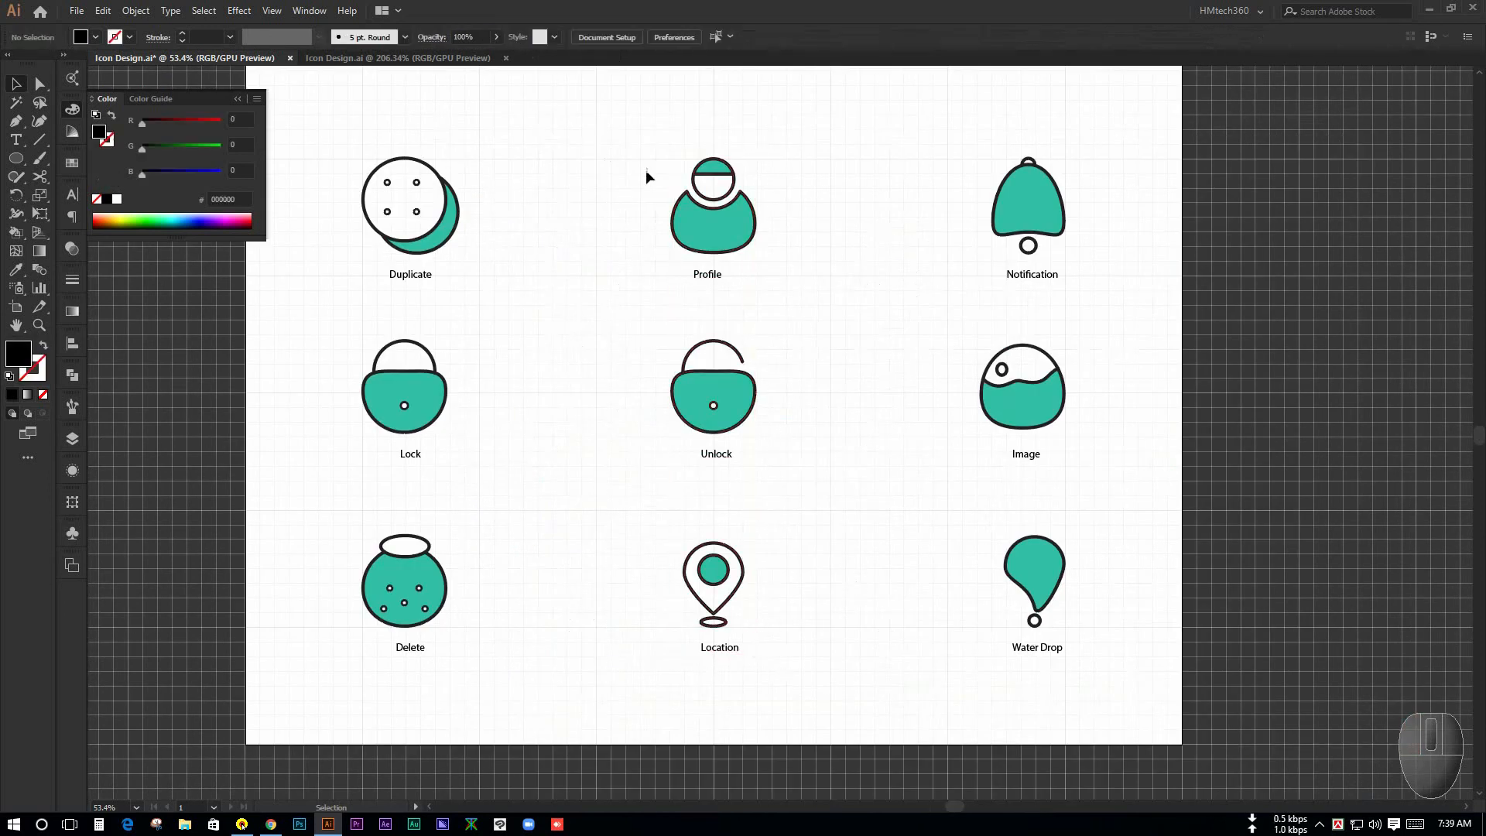
{"action": "left_click", "coordinate": [747, 216]}
{"action": "left_click_drag", "start_coordinate": [604, 146], "coordinate": [877, 735]}
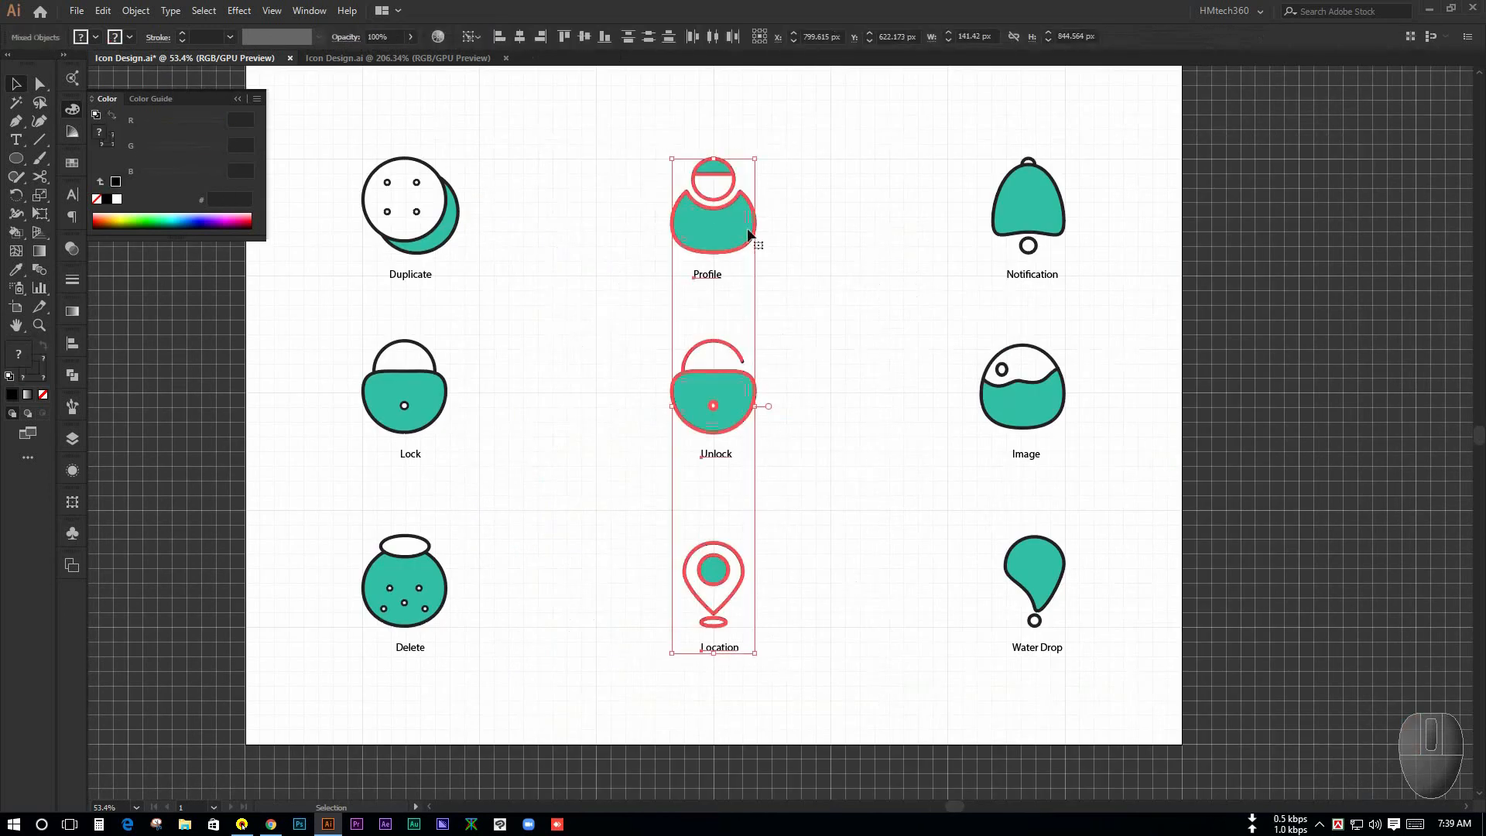
{"action": "left_click", "coordinate": [872, 163]}
Center the "Notification", "Image" and "Water Drop" labels horizontally on the third icon column
{"action": "left_click_drag", "start_coordinate": [872, 162], "coordinate": [1107, 627]}
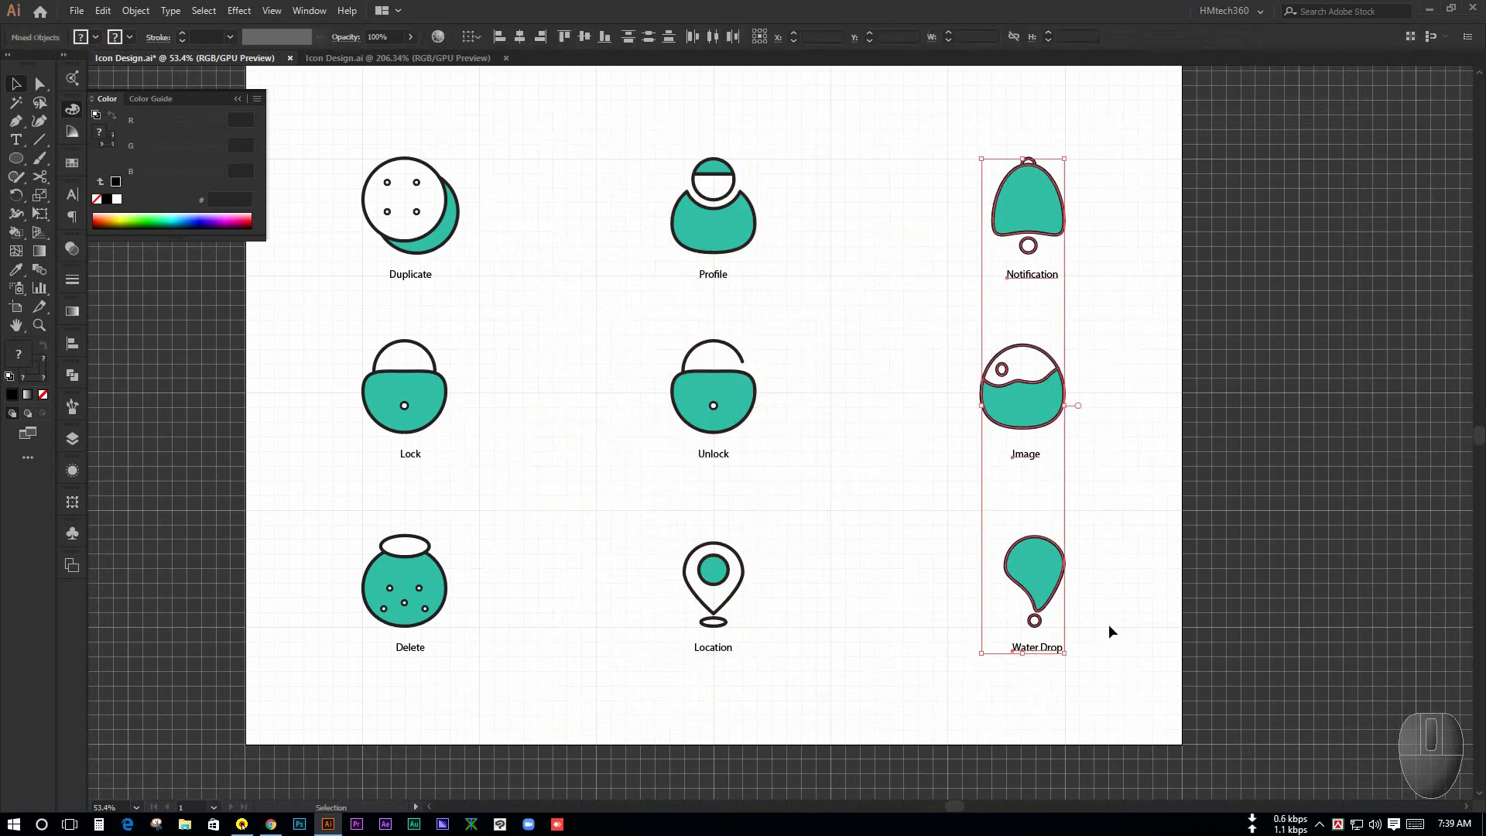
{"action": "left_click", "coordinate": [519, 37]}
{"action": "left_click", "coordinate": [870, 288]}
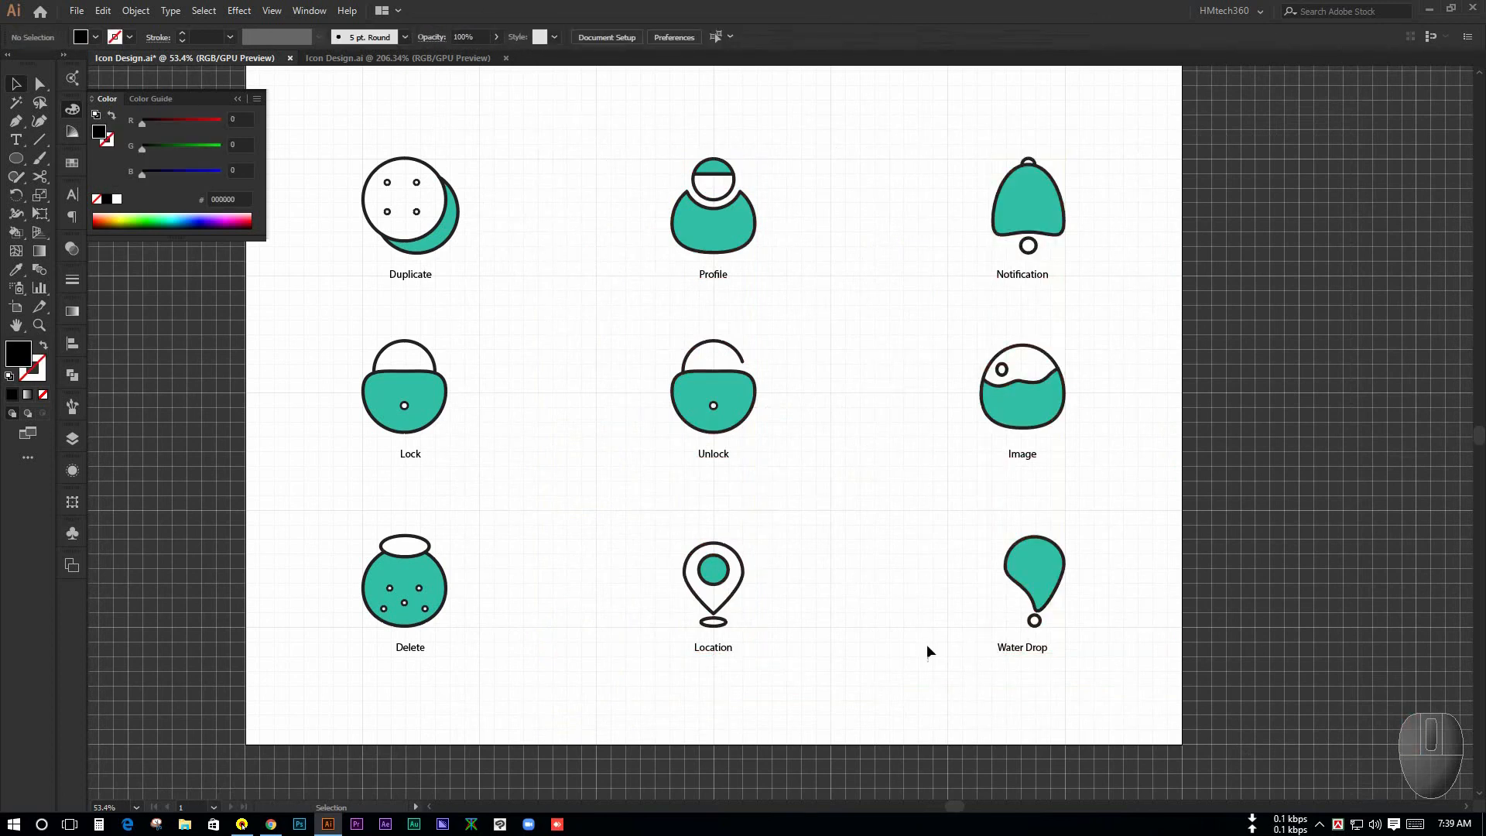
Examine how the drop icon lines up with its label and with the other icons in the third column
{"action": "key", "text": "ctrl+space"}
{"action": "left_click_drag", "start_coordinate": [1060, 666], "coordinate": [1211, 684]}
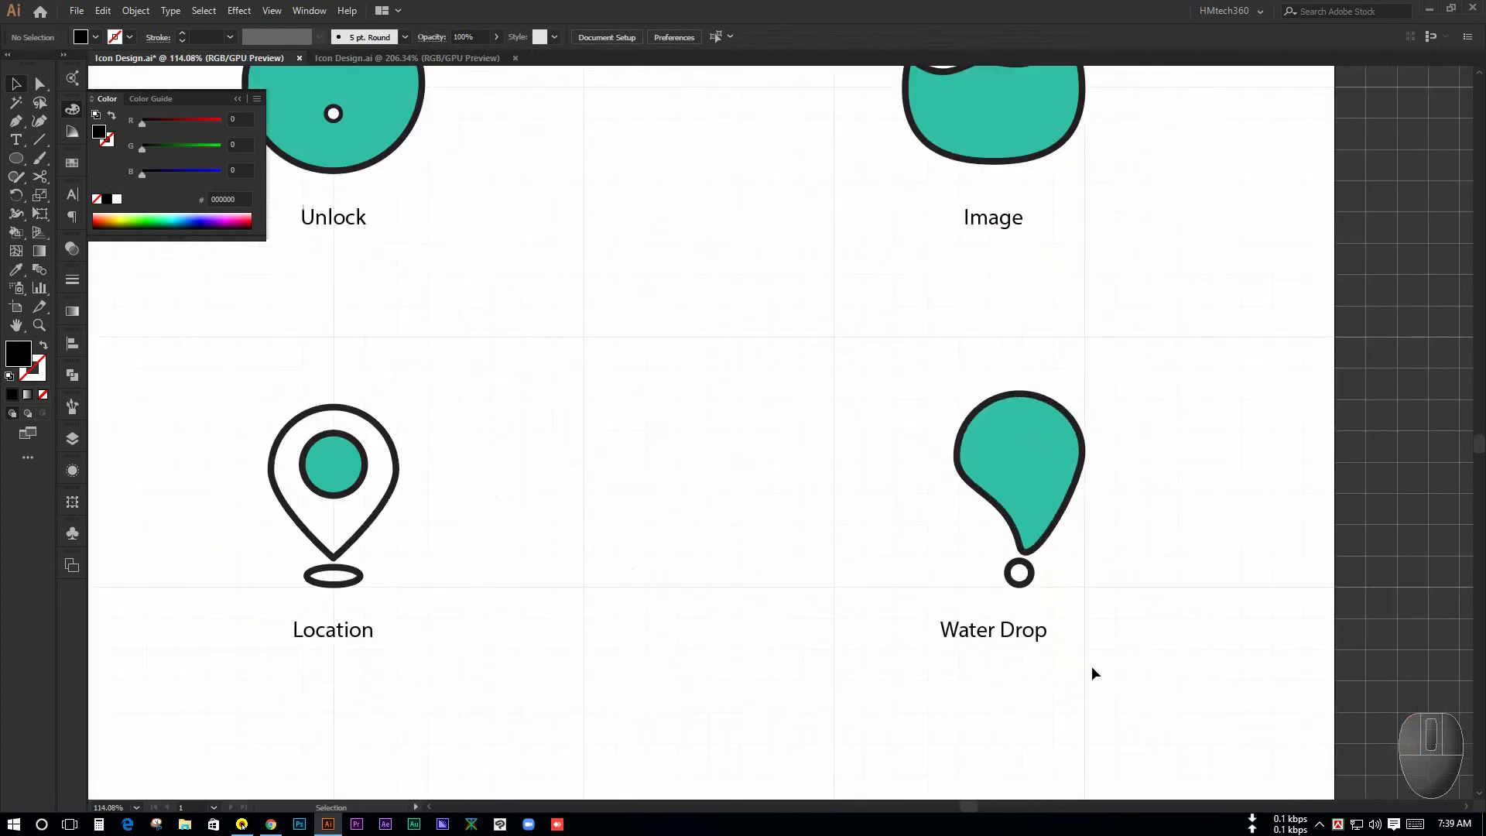
{"action": "key", "text": "space"}
{"action": "left_click_drag", "start_coordinate": [1084, 653], "coordinate": [1021, 652]}
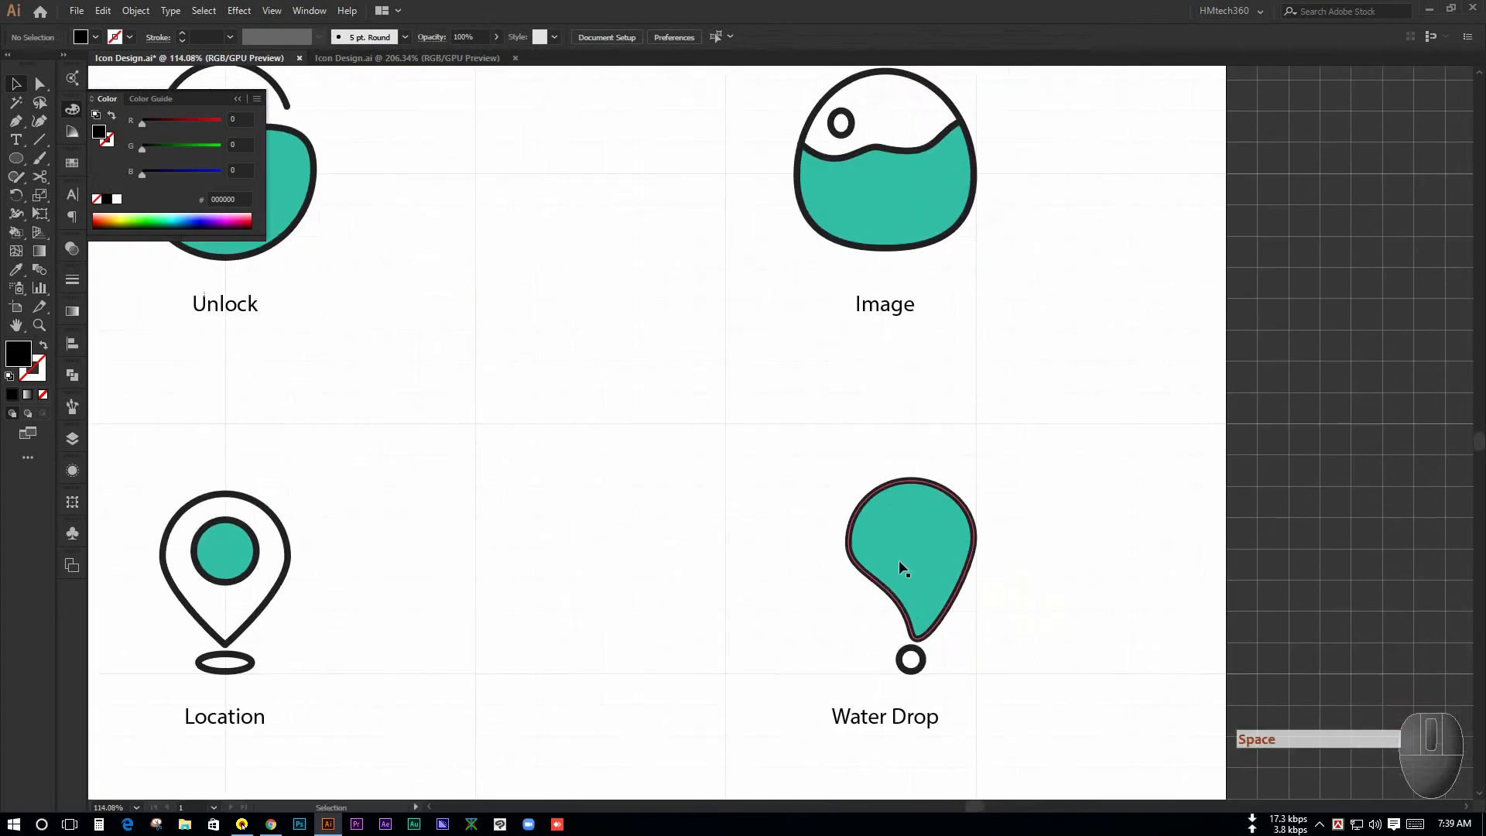
{"action": "left_click", "coordinate": [876, 588]}
{"action": "key", "text": "ctrl+space"}
{"action": "left_click_drag", "start_coordinate": [967, 591], "coordinate": [917, 529]}
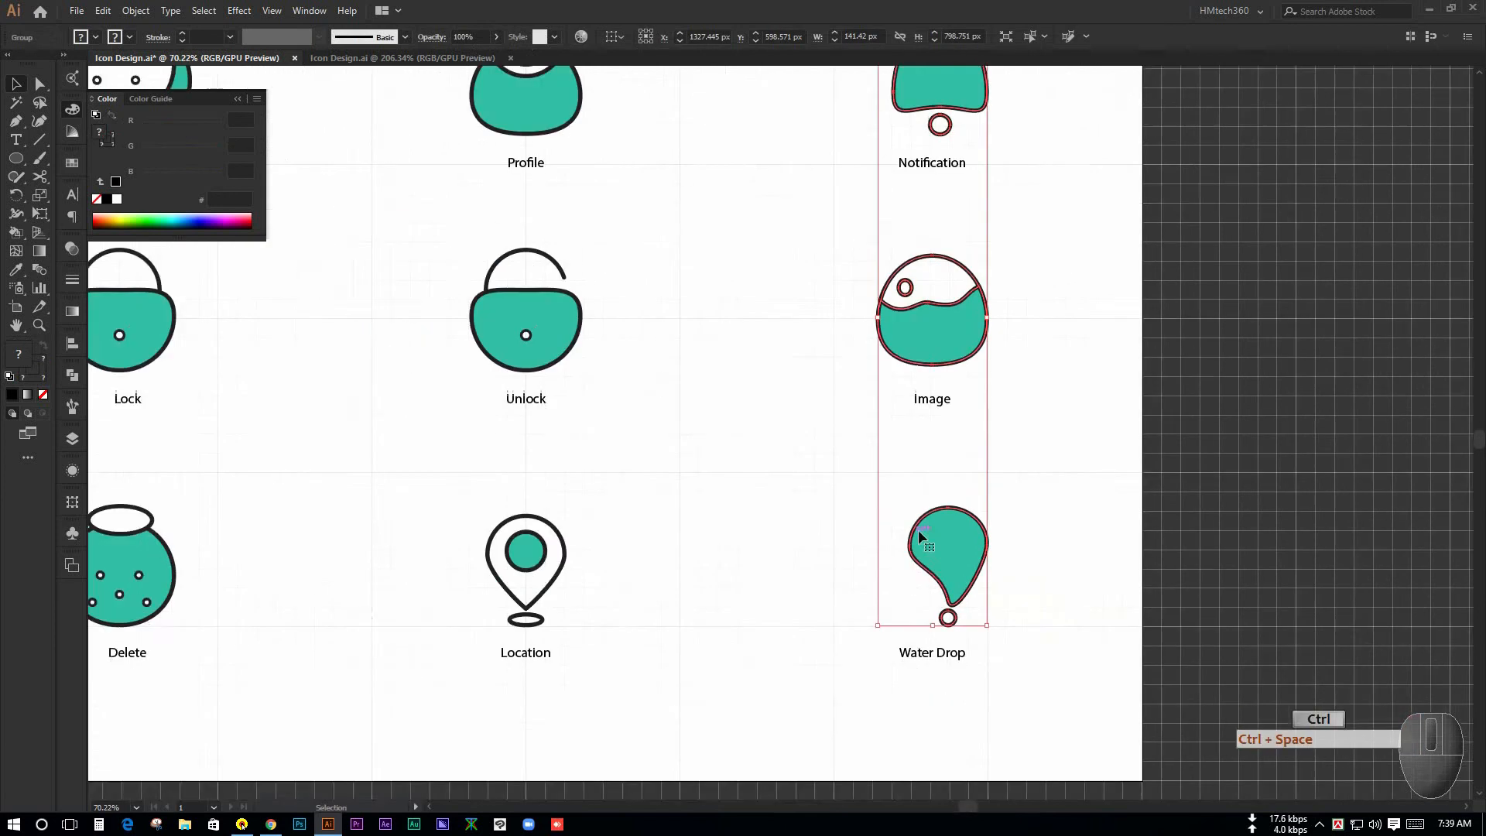
{"action": "key", "text": "space"}
{"action": "left_click_drag", "start_coordinate": [1049, 447], "coordinate": [938, 488]}
{"action": "left_click", "coordinate": [987, 492]}
{"action": "key", "text": "ctrl+space"}
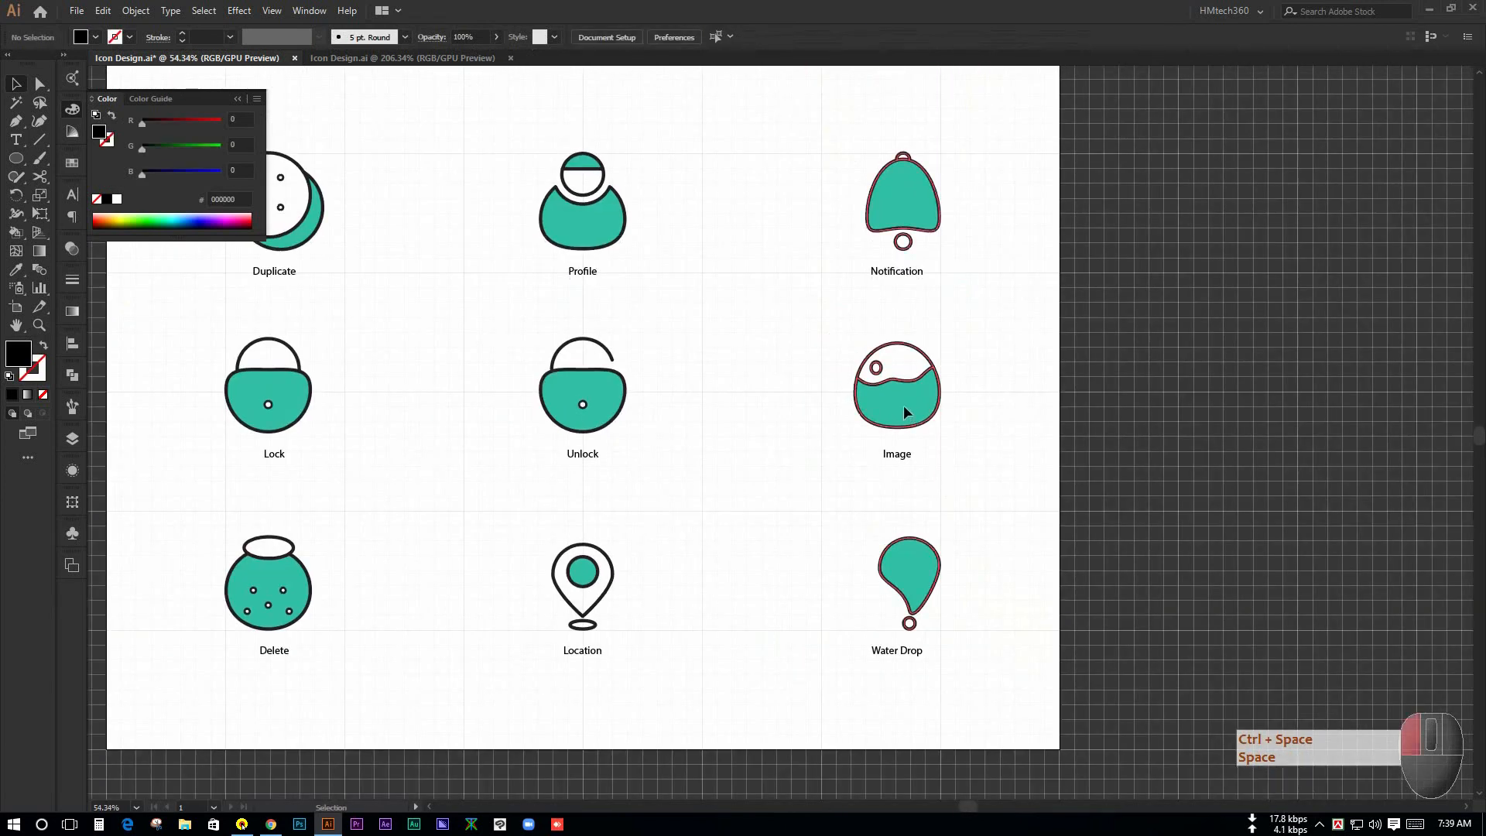
{"action": "left_click", "coordinate": [936, 418]}
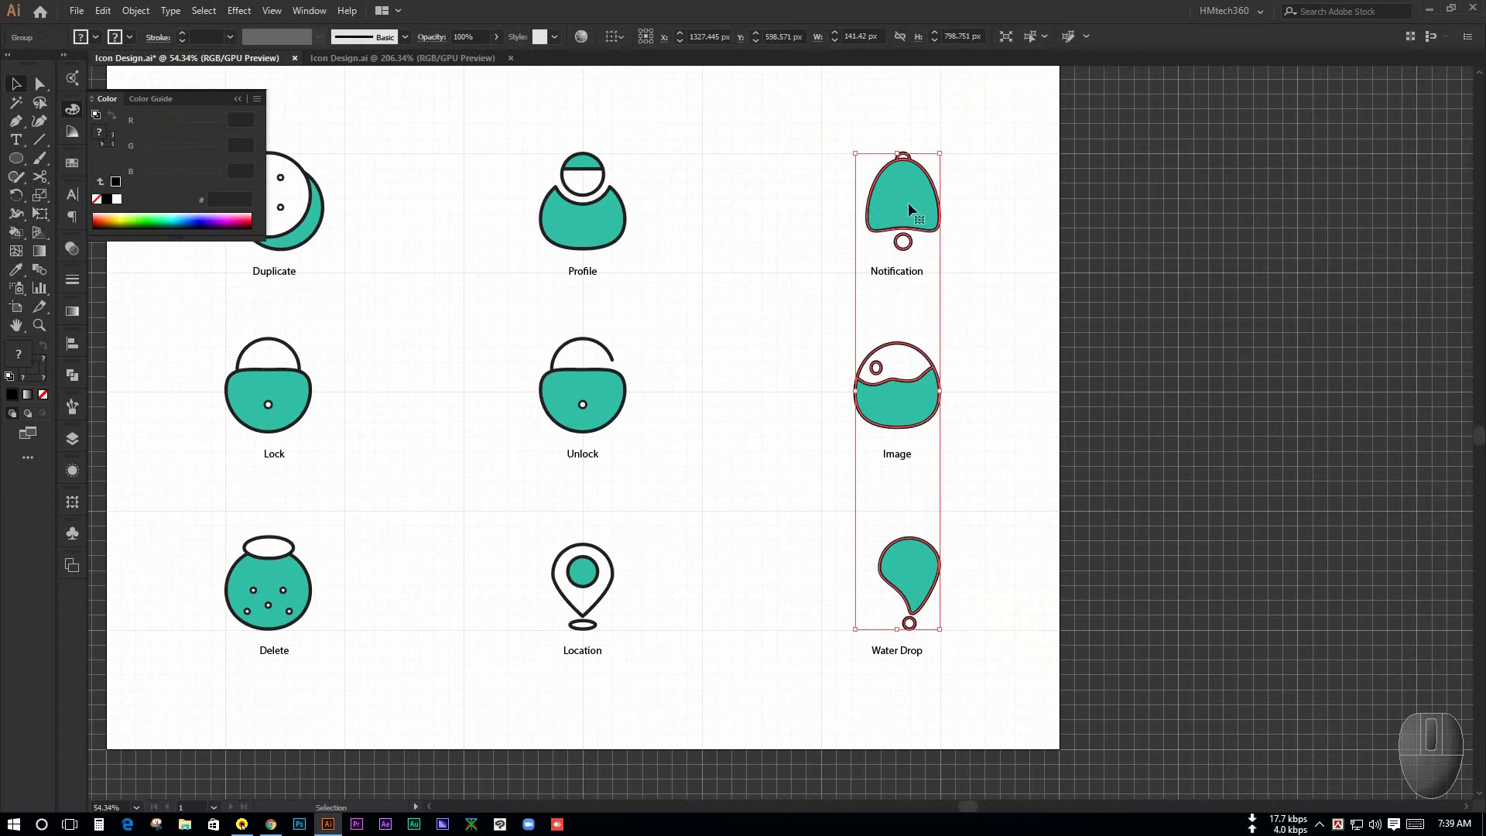
{"action": "left_click", "coordinate": [1001, 469]}
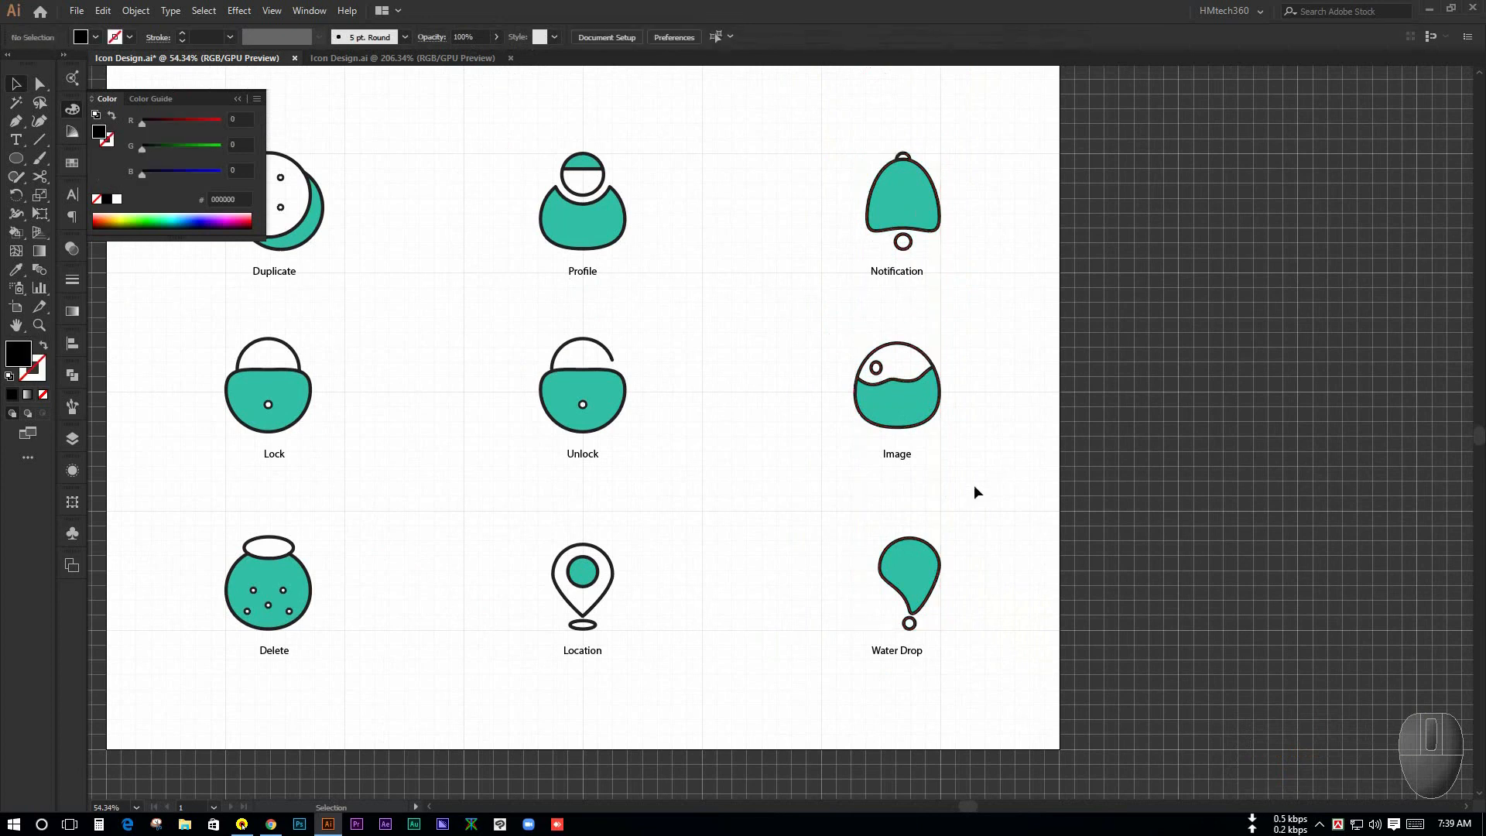
Ungroup the third icon column into separate bell, image and drop icons
{"action": "left_click", "coordinate": [903, 404]}
{"action": "right_click", "coordinate": [902, 400]}
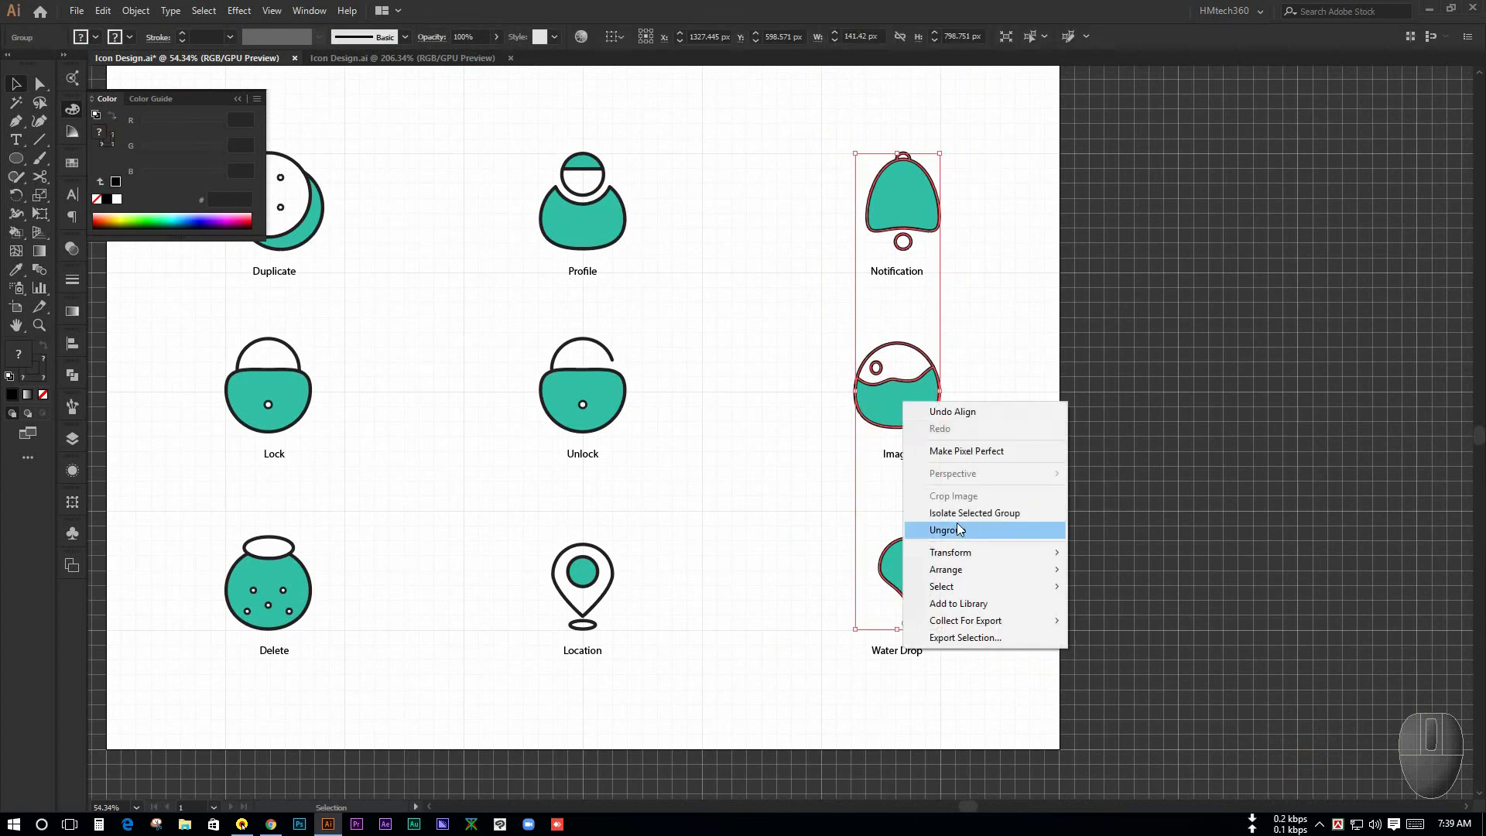
{"action": "left_click", "coordinate": [963, 532]}
{"action": "left_click", "coordinate": [962, 429]}
{"action": "left_click", "coordinate": [932, 406]}
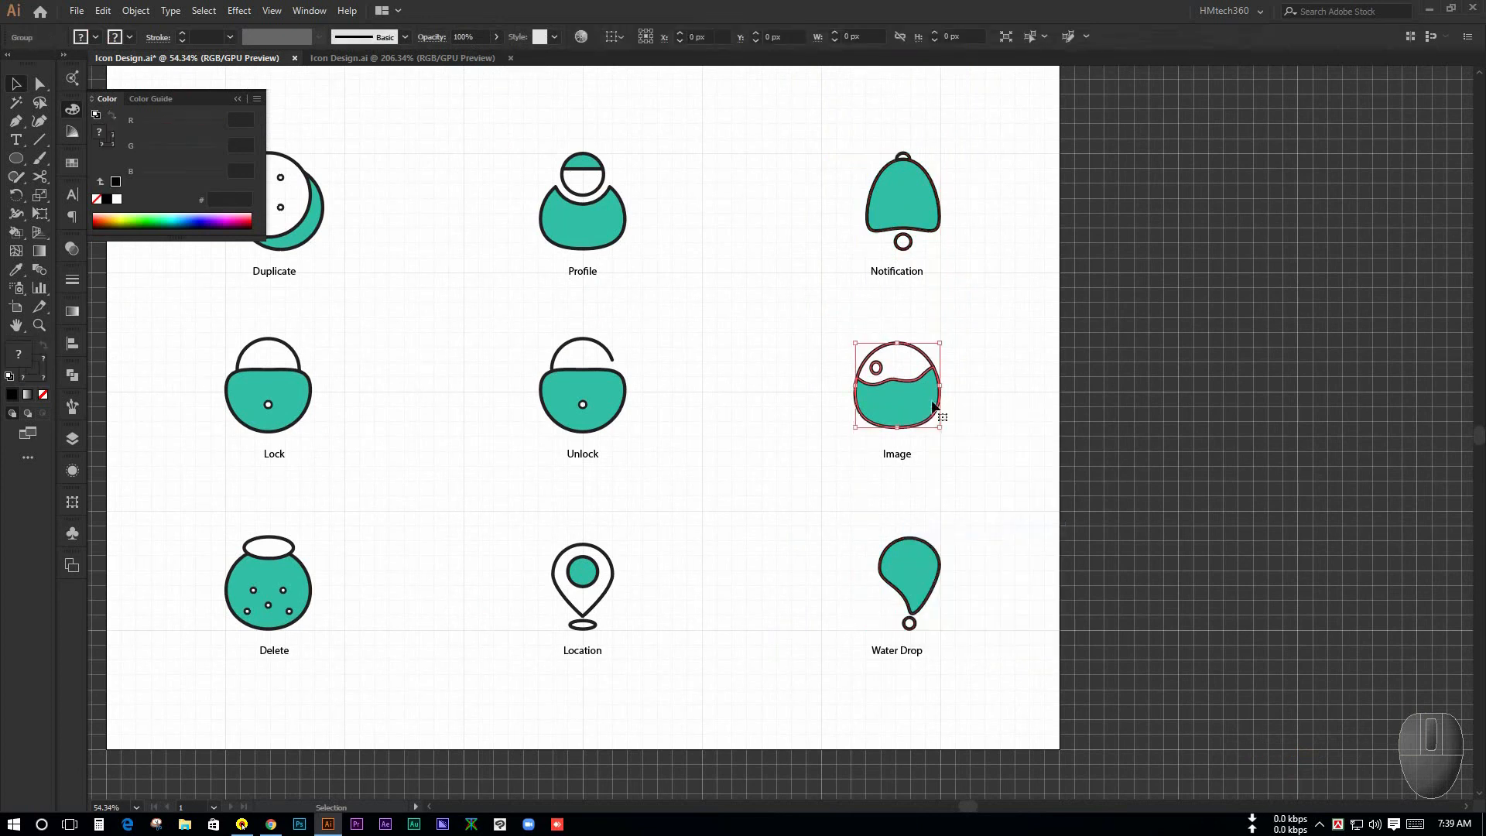
{"action": "left_click", "coordinate": [916, 206], "text": "shift"}
{"action": "left_click", "coordinate": [959, 310]}
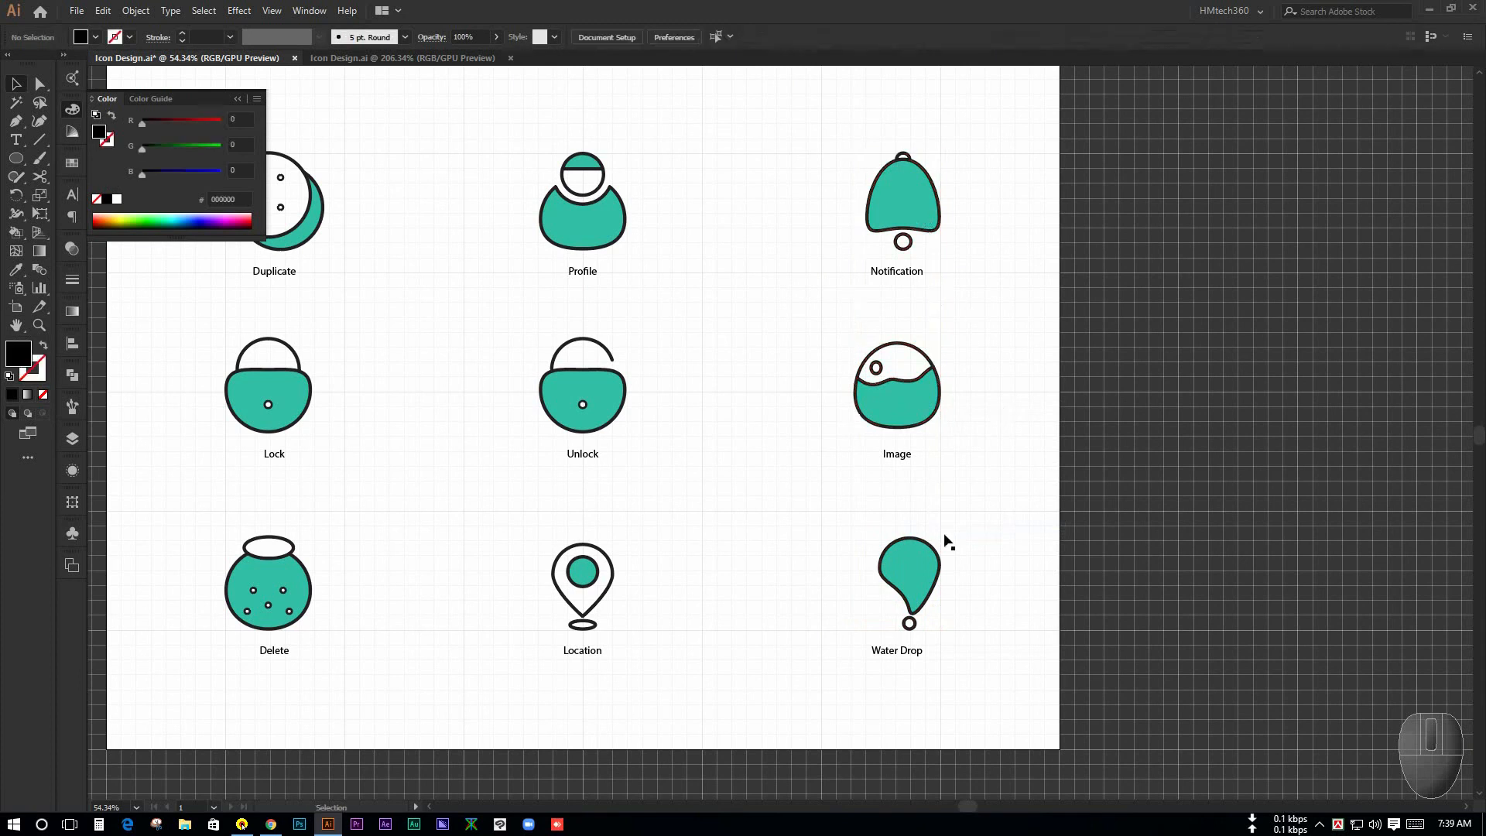
Center the drop icon horizontally on the image icon, using the image icon as the key object
{"action": "left_click", "coordinate": [936, 580]}
{"action": "left_click", "coordinate": [909, 401], "text": "shift"}
{"action": "left_click", "coordinate": [912, 397]}
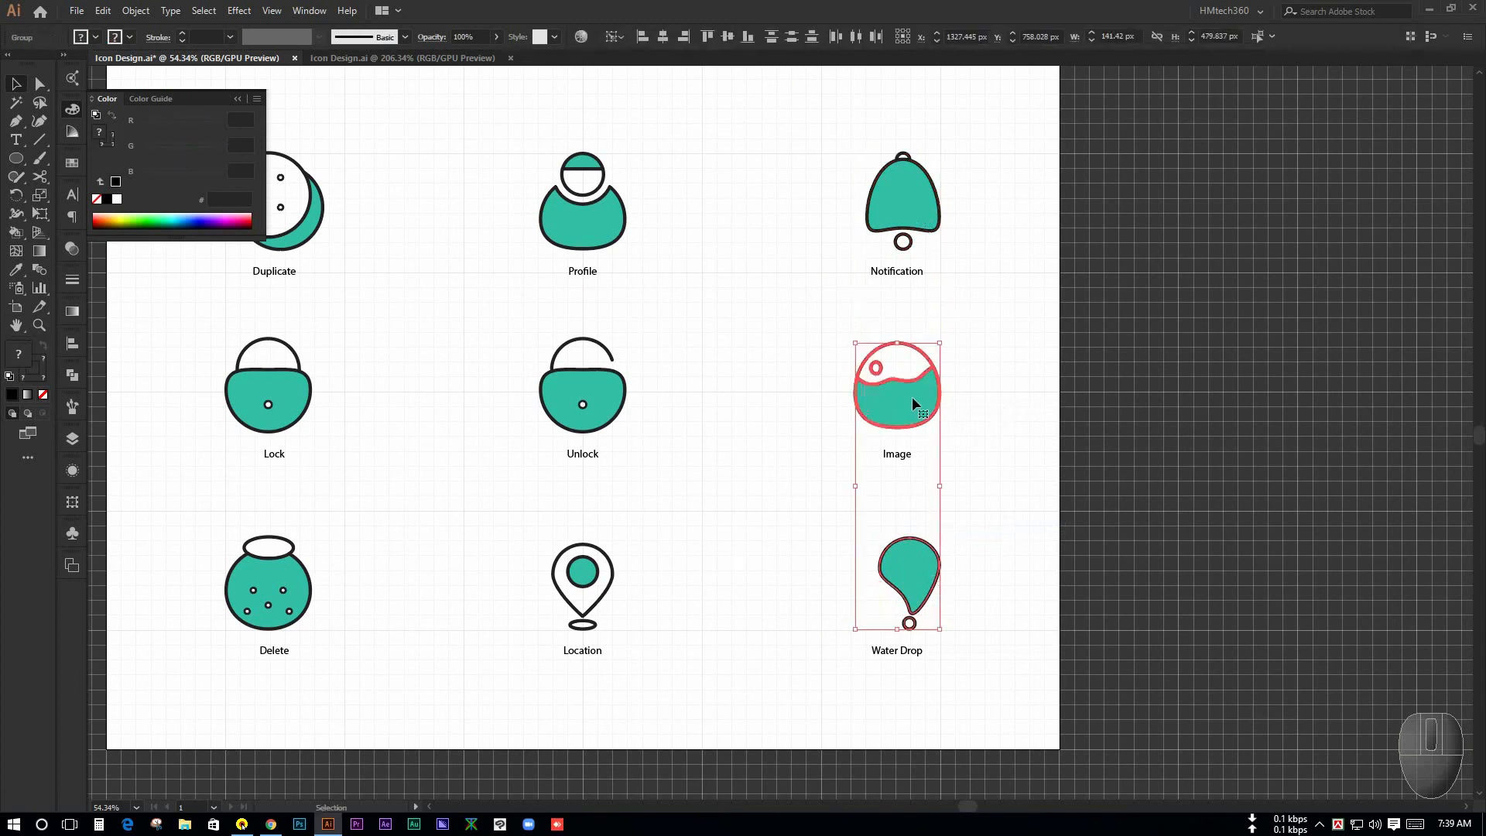
{"action": "left_click", "coordinate": [662, 36]}
{"action": "left_click", "coordinate": [1006, 441]}
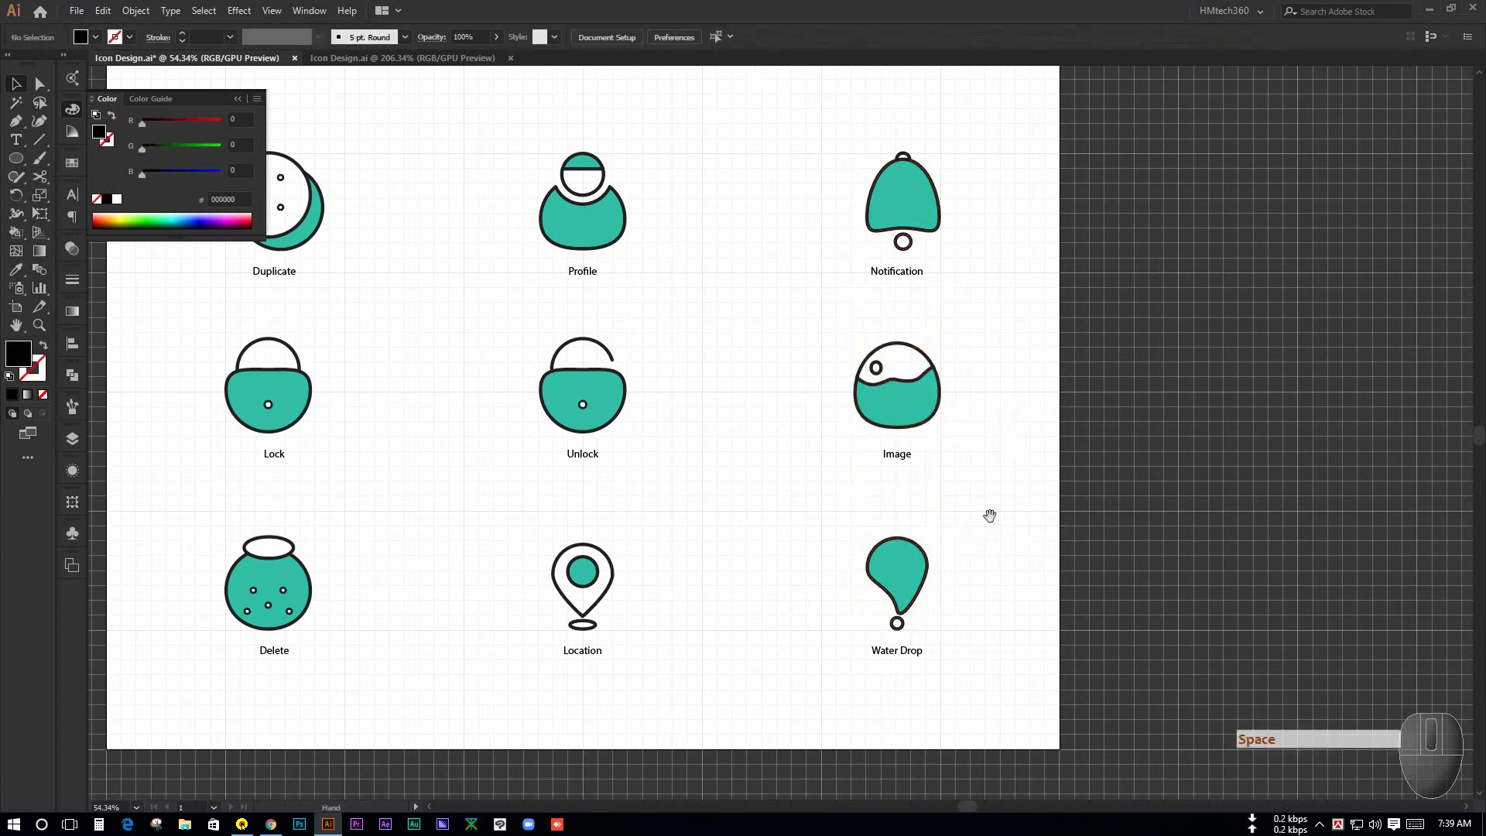
Group the bell, image and drop icons of the third column together
{"action": "left_click_drag", "start_coordinate": [988, 513], "coordinate": [957, 592]}
{"action": "left_click", "coordinate": [957, 592]}
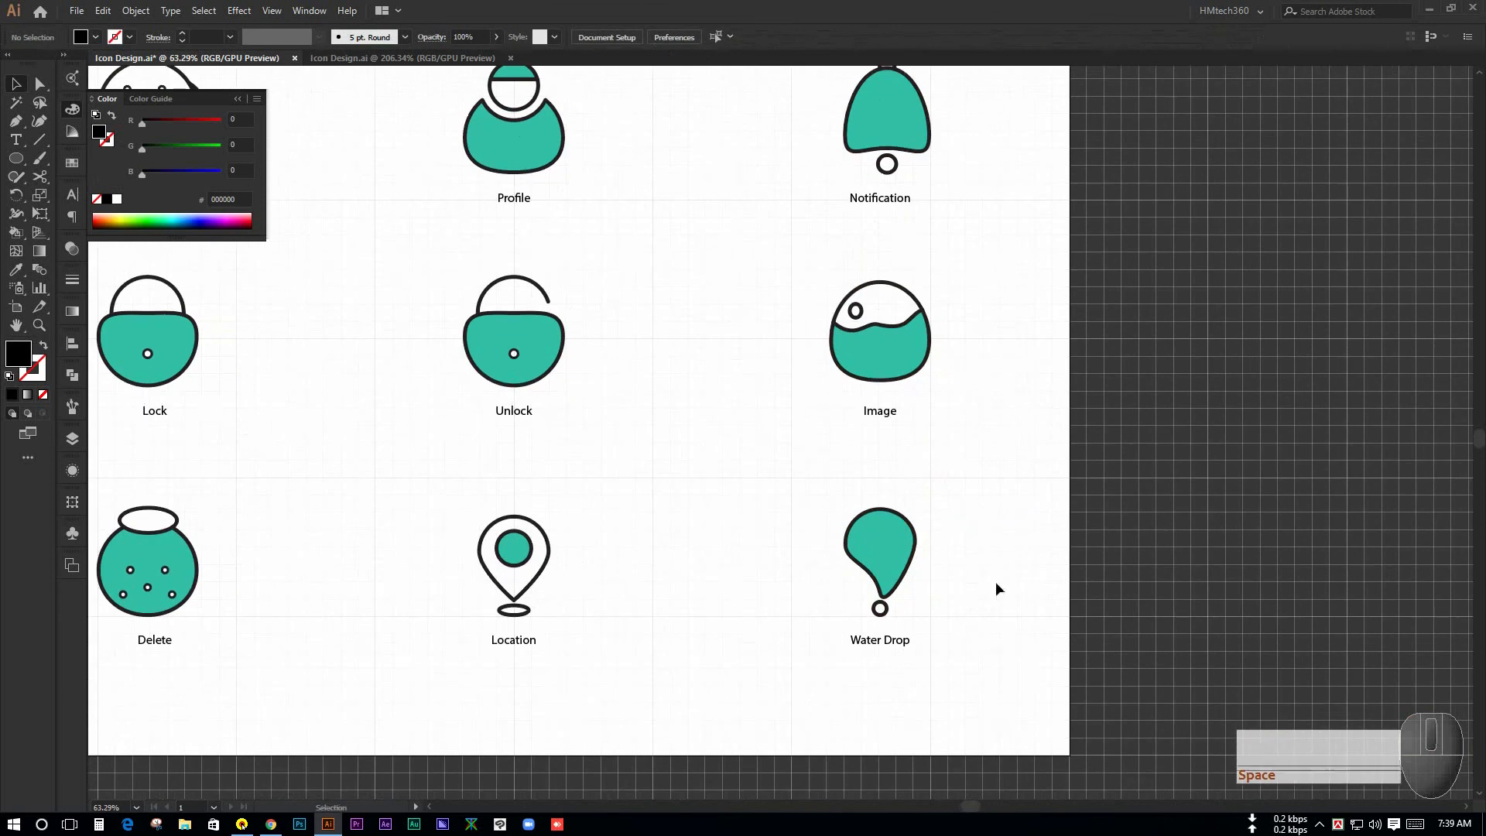
{"action": "left_click", "coordinate": [888, 644]}
{"action": "left_click", "coordinate": [927, 666]}
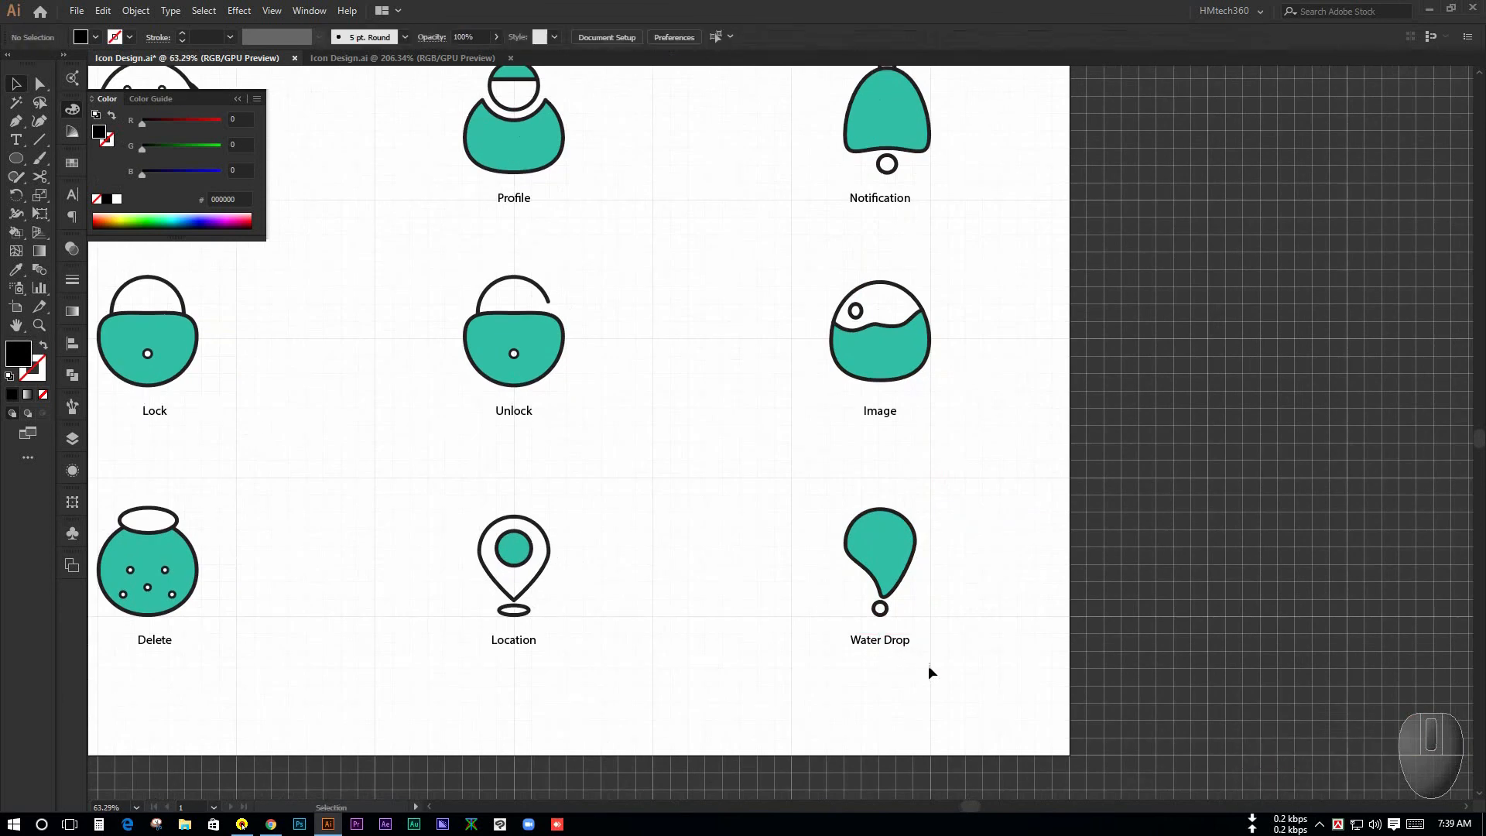
{"action": "left_click_drag", "start_coordinate": [1006, 593], "coordinate": [953, 594]}
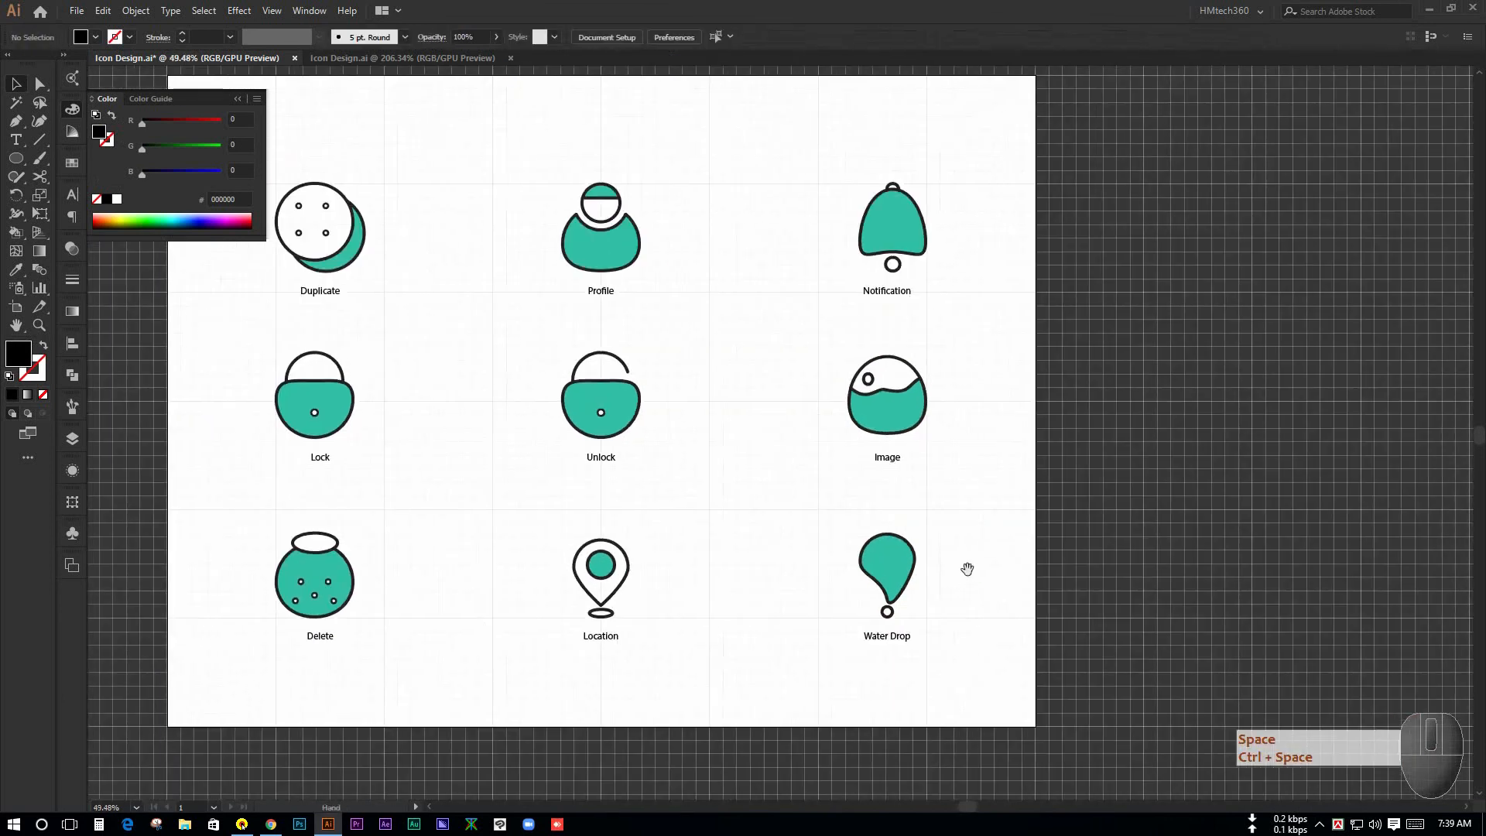
{"action": "left_click", "coordinate": [887, 568]}
{"action": "left_click", "coordinate": [887, 399], "text": "shift"}
{"action": "left_click", "coordinate": [907, 233], "text": "shift"}
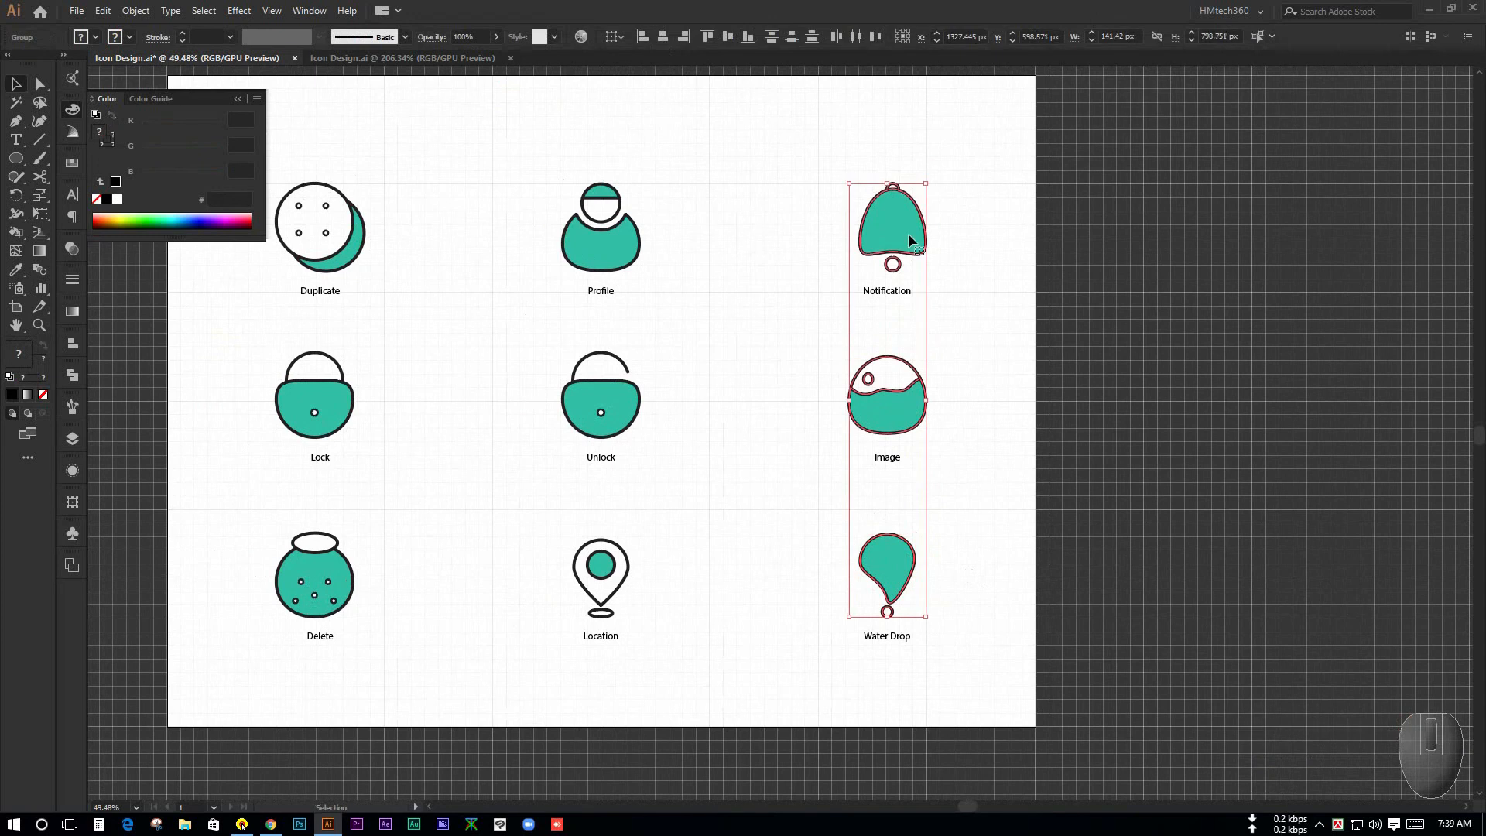
{"action": "key", "text": "ctrl+g"}
{"action": "left_click", "coordinate": [1019, 364]}
{"action": "left_click_drag", "start_coordinate": [1040, 402], "coordinate": [998, 403]}
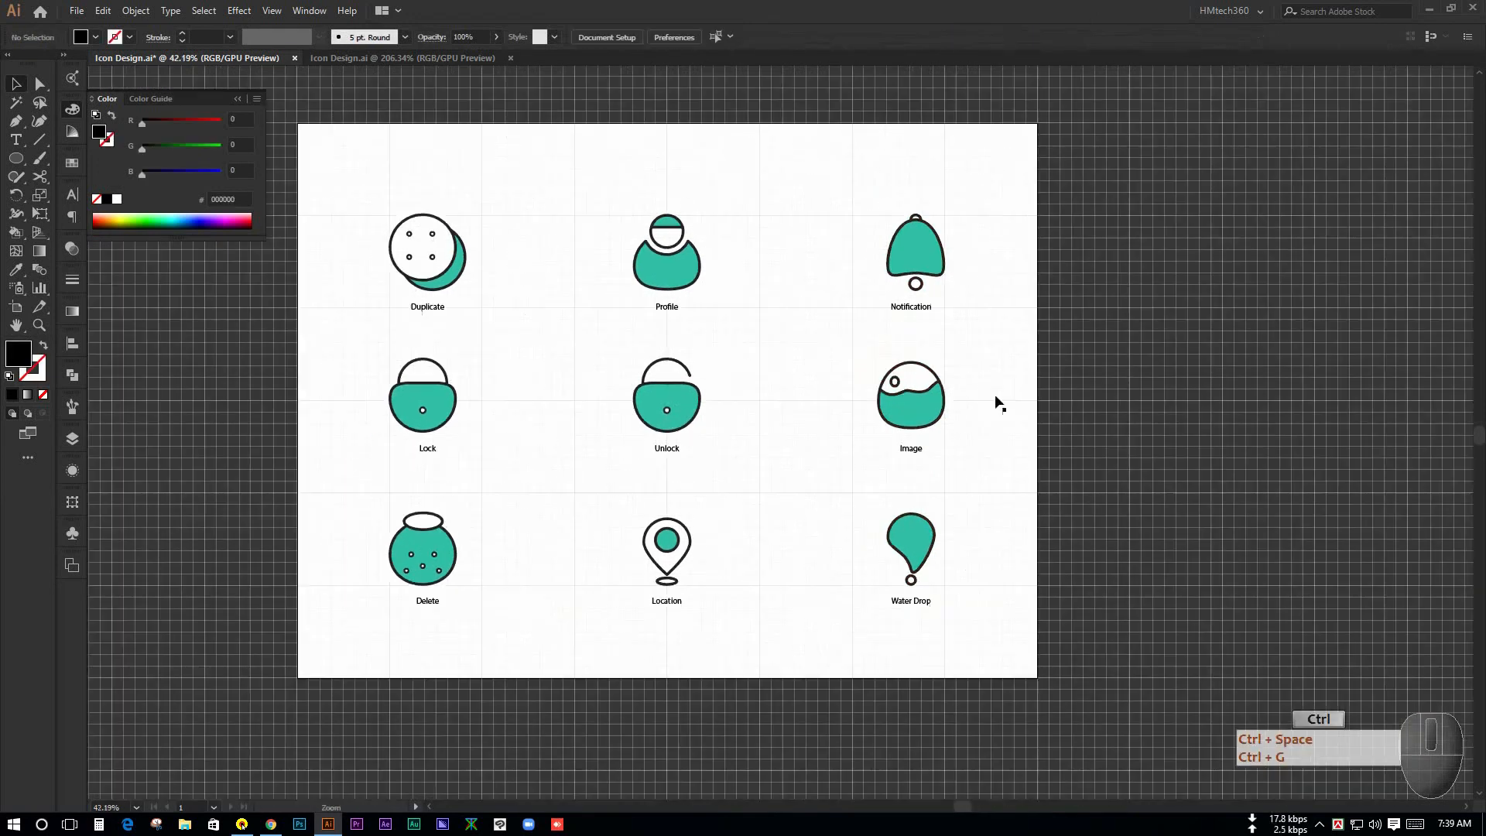
{"action": "left_click", "coordinate": [429, 307]}
{"action": "left_click", "coordinate": [667, 309], "text": "shift"}
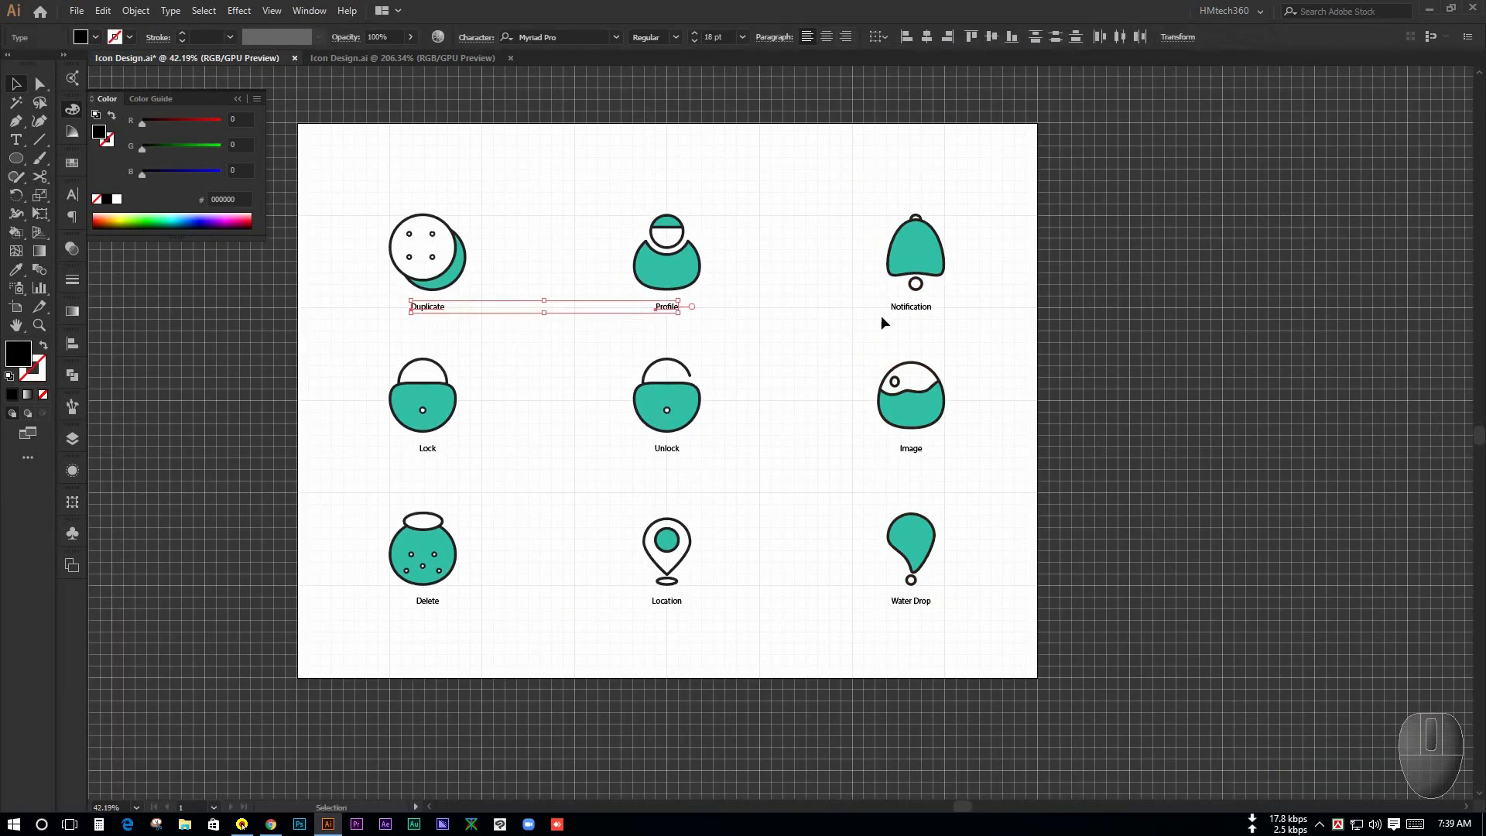
{"action": "left_click", "coordinate": [524, 267]}
Ungroup all three icon columns so that every icon can be selected individually
{"action": "left_click", "coordinate": [457, 272]}
{"action": "right_click", "coordinate": [456, 272]}
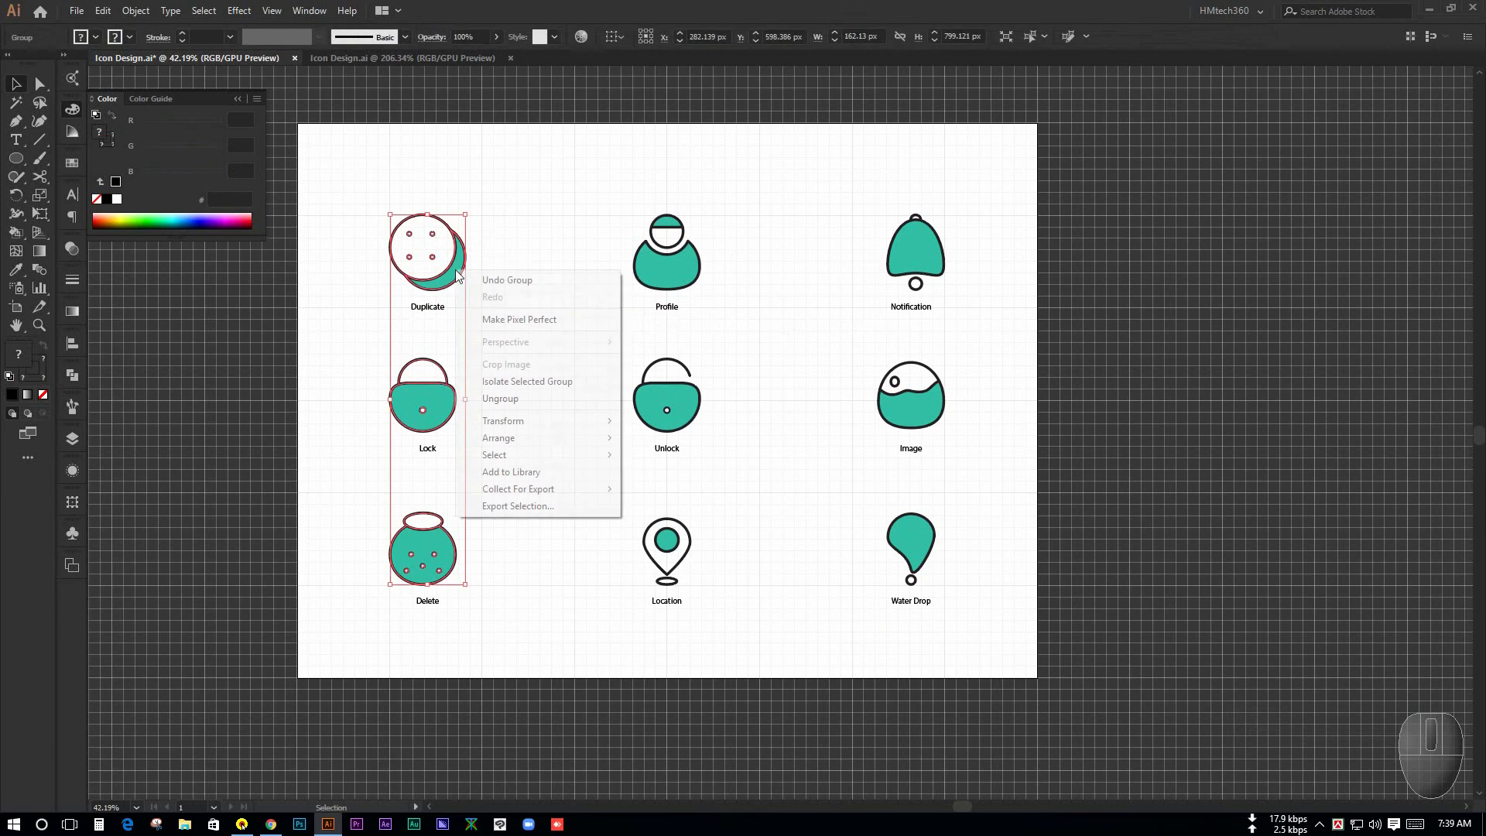
{"action": "left_click", "coordinate": [534, 397]}
{"action": "left_click", "coordinate": [661, 273]}
{"action": "right_click", "coordinate": [662, 272]}
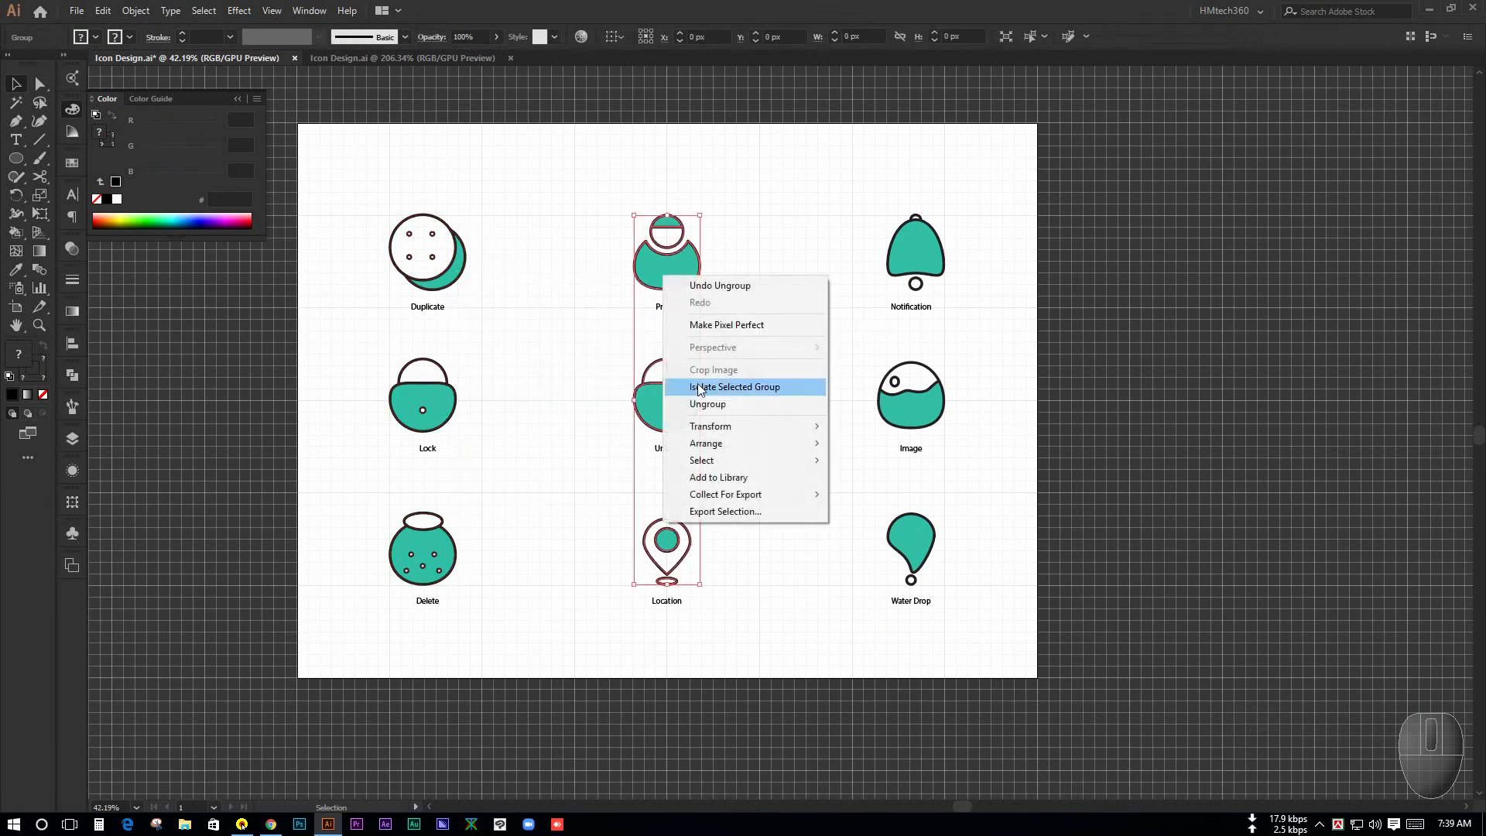
{"action": "left_click", "coordinate": [708, 397]}
{"action": "left_click", "coordinate": [804, 325]}
{"action": "right_click", "coordinate": [900, 264]}
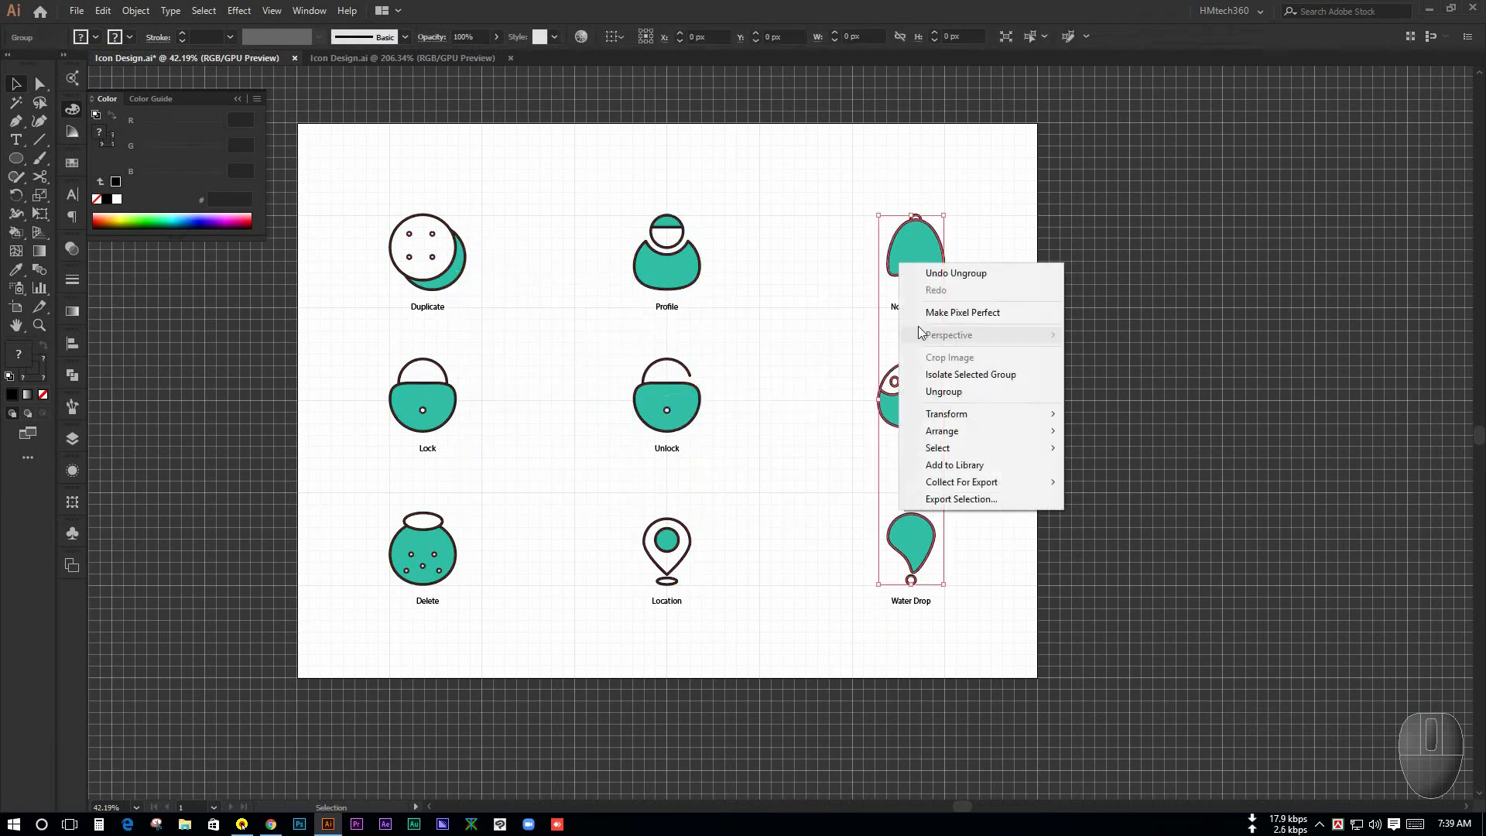
{"action": "left_click", "coordinate": [943, 390]}
{"action": "left_click", "coordinate": [715, 275]}
{"action": "left_click", "coordinate": [665, 255]}
{"action": "left_click", "coordinate": [777, 322]}
Group each icon in the first row with its own label: "Duplicate", "Profile" and "Notification"
{"action": "left_click_drag", "start_coordinate": [778, 322], "coordinate": [845, 341]}
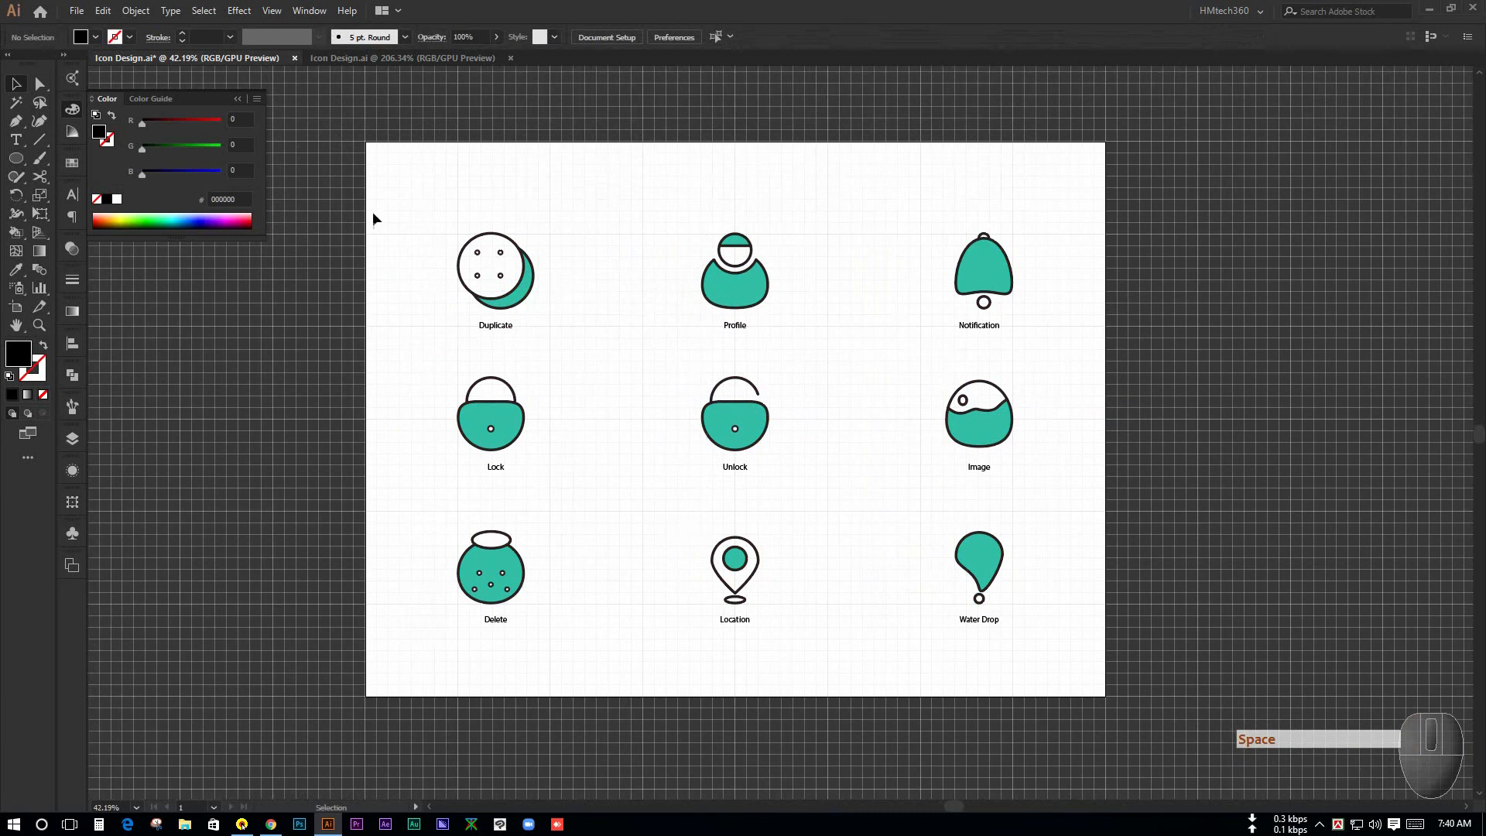
{"action": "left_click_drag", "start_coordinate": [373, 211], "coordinate": [572, 347]}
{"action": "key", "text": "ctrl+g"}
{"action": "left_click_drag", "start_coordinate": [706, 239], "coordinate": [774, 335]}
{"action": "key", "text": "ctrl+g"}
{"action": "left_click_drag", "start_coordinate": [911, 234], "coordinate": [1035, 345]}
{"action": "key", "text": "ctrl+g"}
Group each icon in the second row with its own label: "Lock", "Unlock" and "Image"
{"action": "left_click_drag", "start_coordinate": [406, 384], "coordinate": [597, 464]}
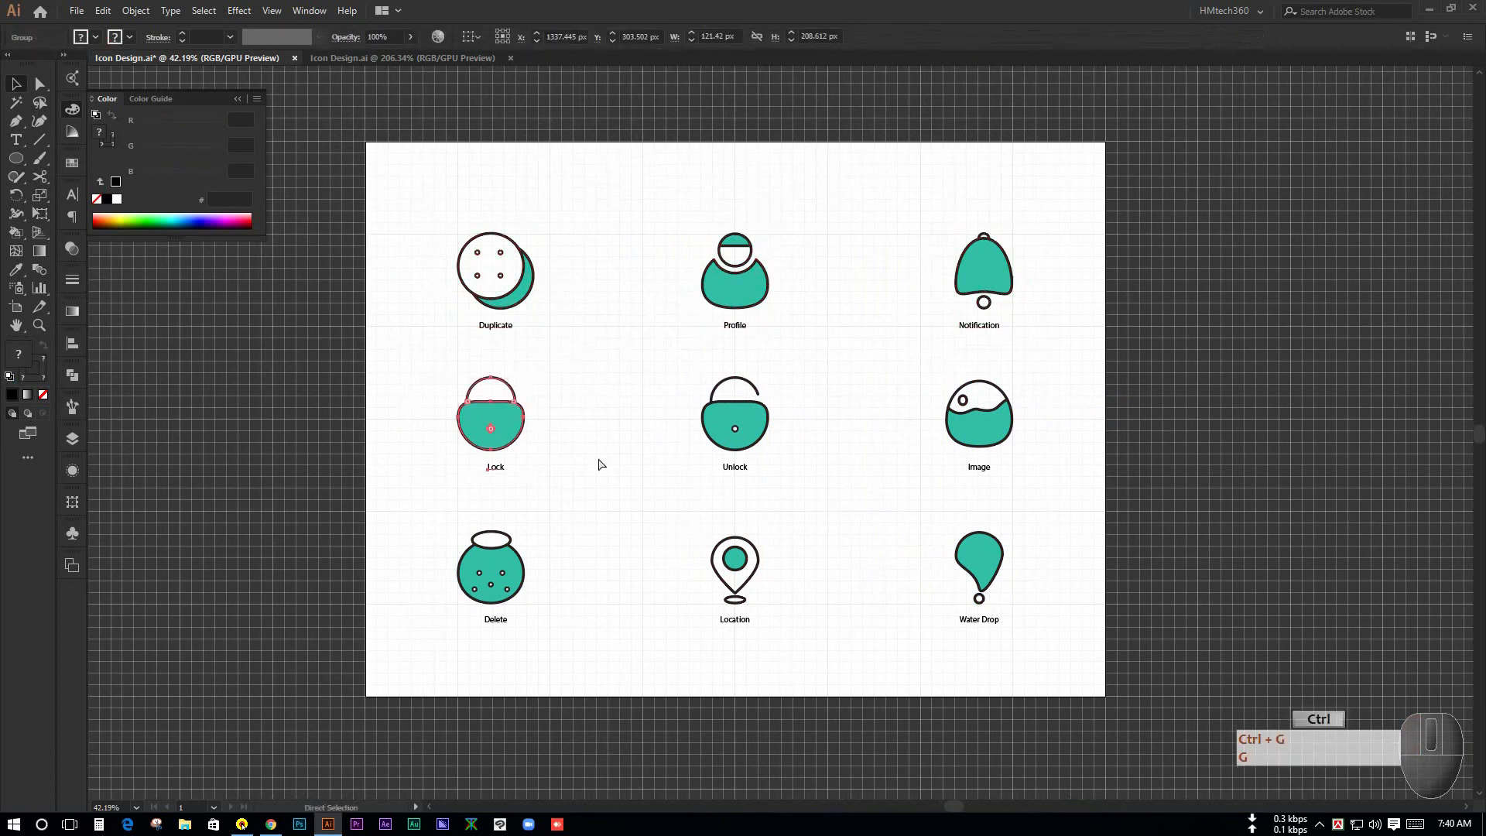
{"action": "key", "text": "ctrl+g"}
{"action": "left_click_drag", "start_coordinate": [637, 365], "coordinate": [766, 476]}
{"action": "key", "text": "ctrl+g"}
{"action": "left_click_drag", "start_coordinate": [879, 371], "coordinate": [1006, 464]}
{"action": "key", "text": "ctrl+g"}
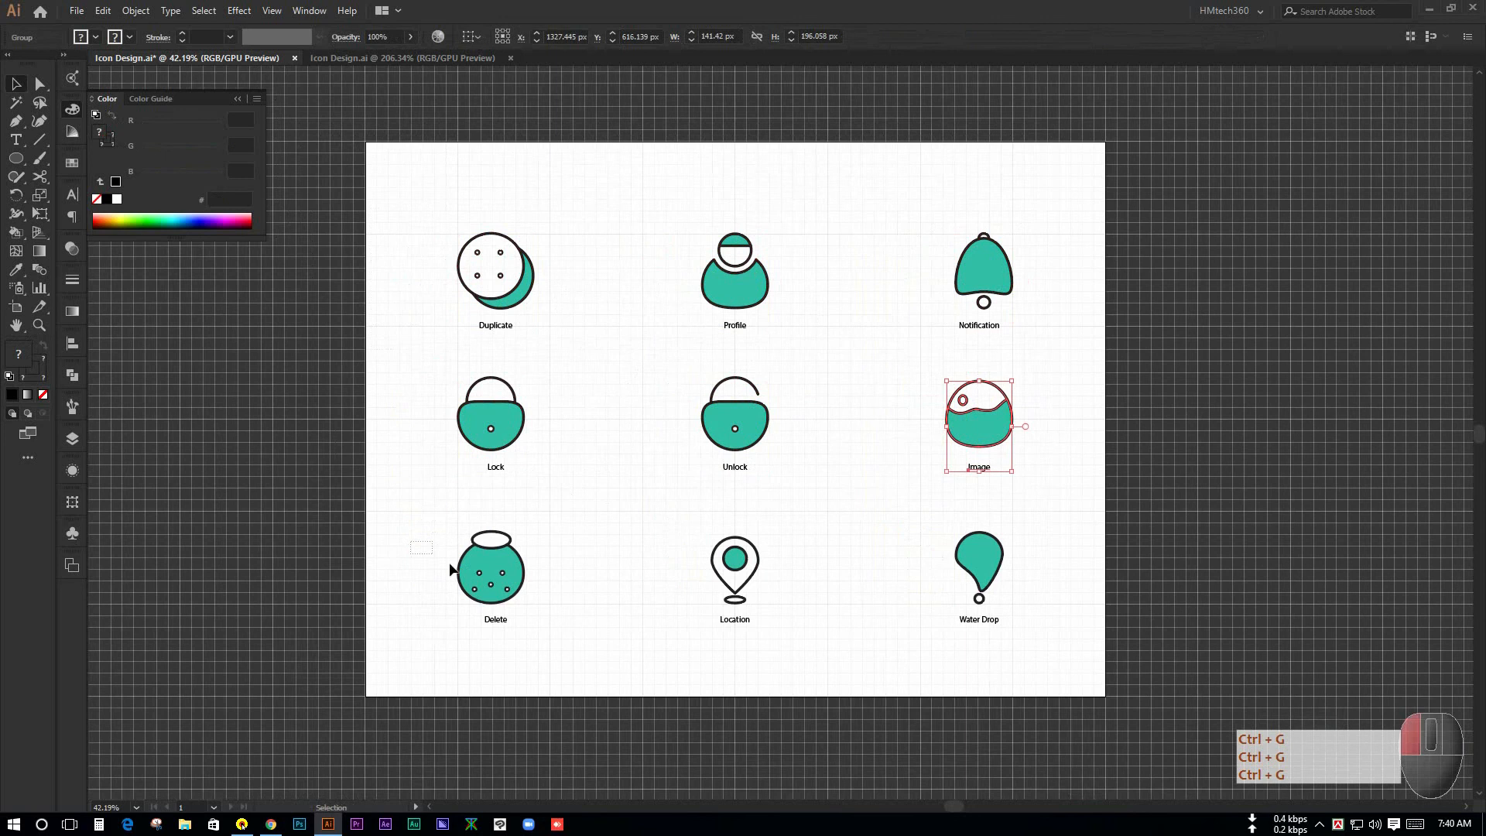
Group each icon in the third row with its own label: "Delete", "Location" and "Water Drop"
{"action": "left_click_drag", "start_coordinate": [408, 541], "coordinate": [541, 642]}
{"action": "key", "text": "ctrl+g"}
{"action": "left_click_drag", "start_coordinate": [666, 531], "coordinate": [787, 666]}
{"action": "left_click_drag", "start_coordinate": [909, 526], "coordinate": [982, 598]}
{"action": "key", "text": "ctrl+g"}
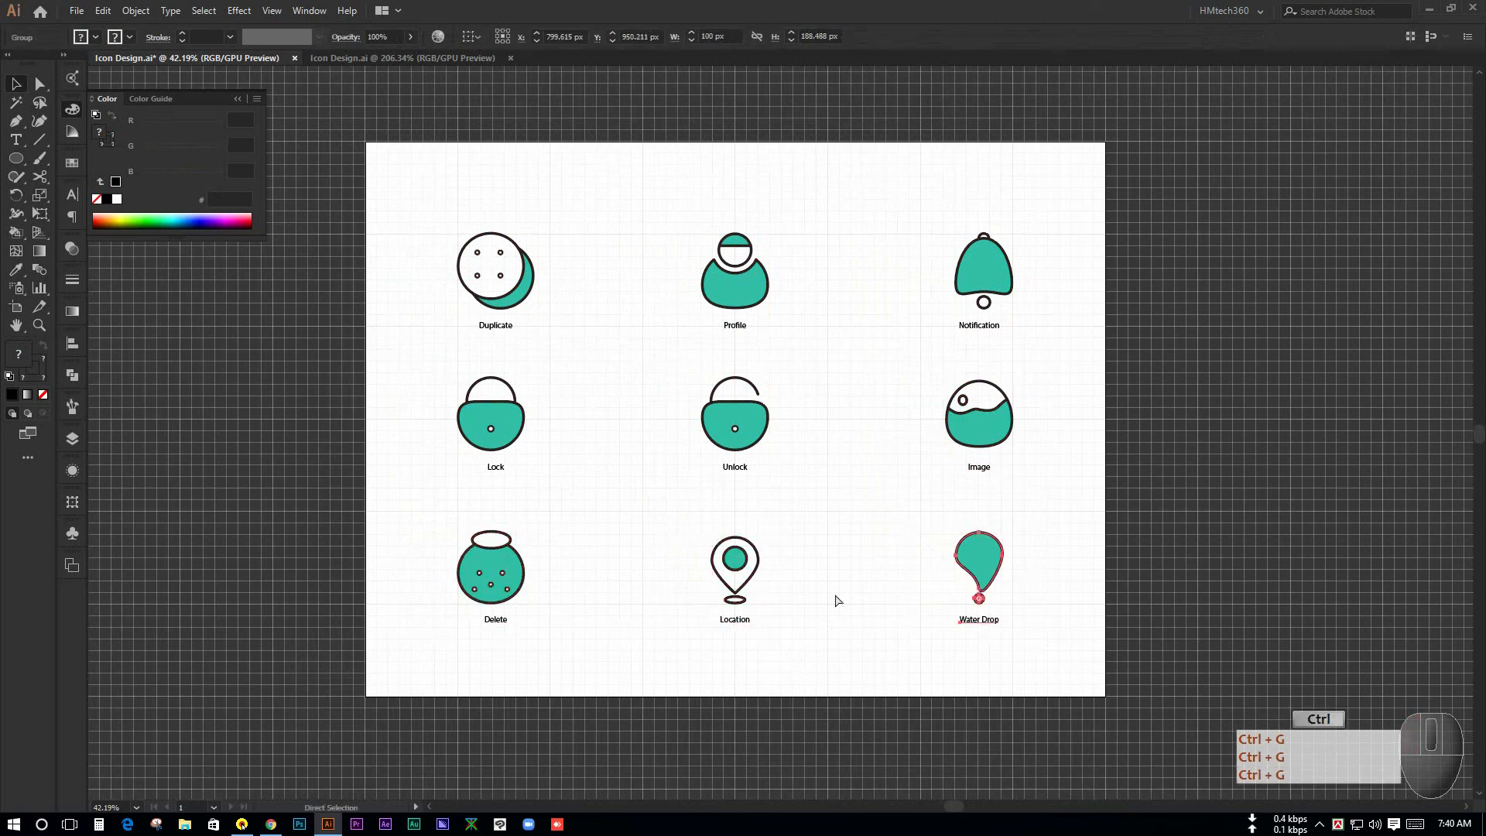
{"action": "left_click", "coordinate": [839, 597]}
Hide the document grid to show the finished icon set on a plain artboard
{"action": "left_click_drag", "start_coordinate": [859, 584], "coordinate": [811, 561]}
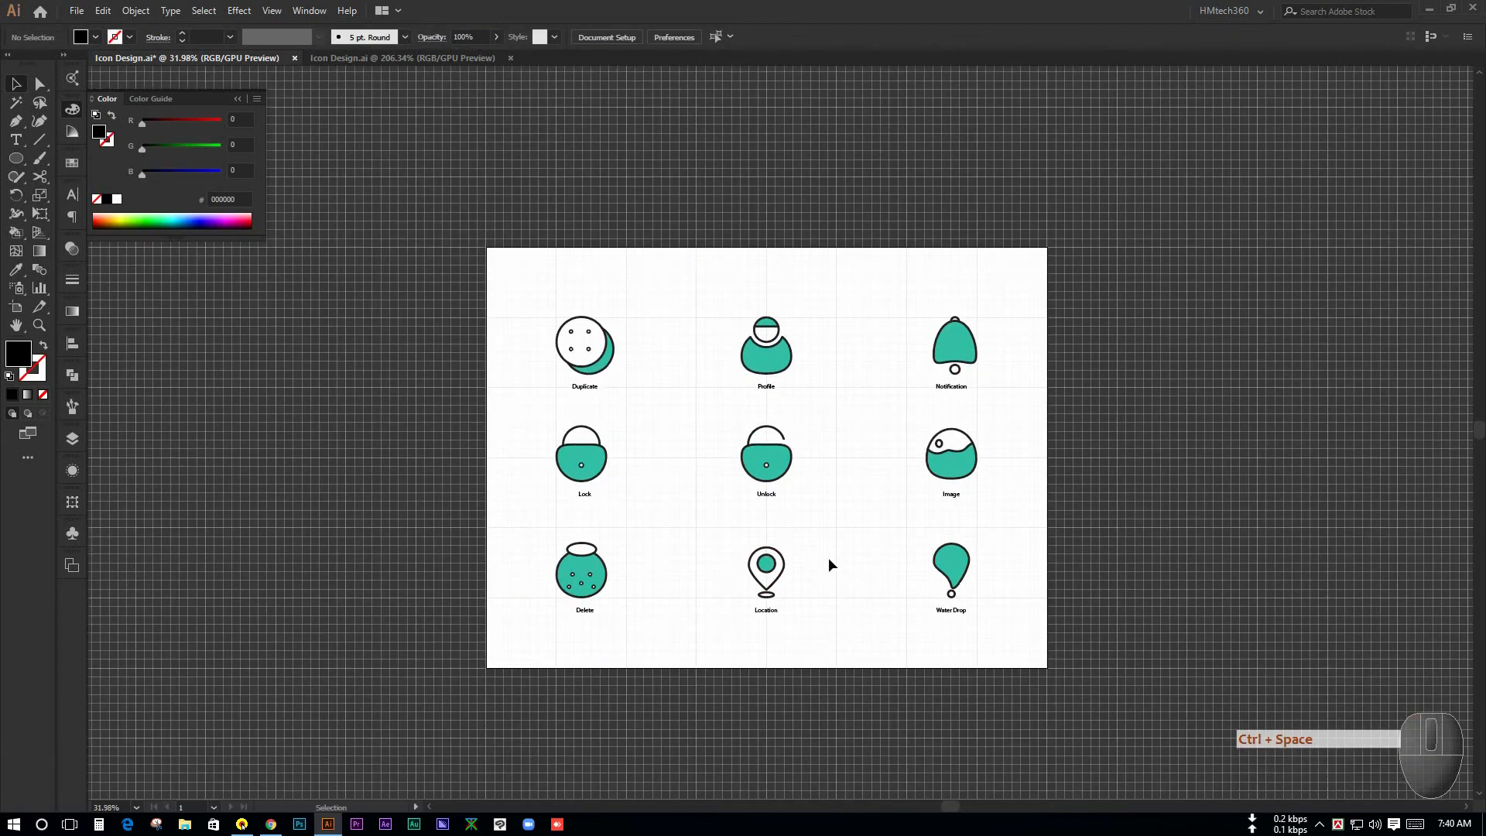
{"action": "key", "text": "ctrl+apostrophe"}
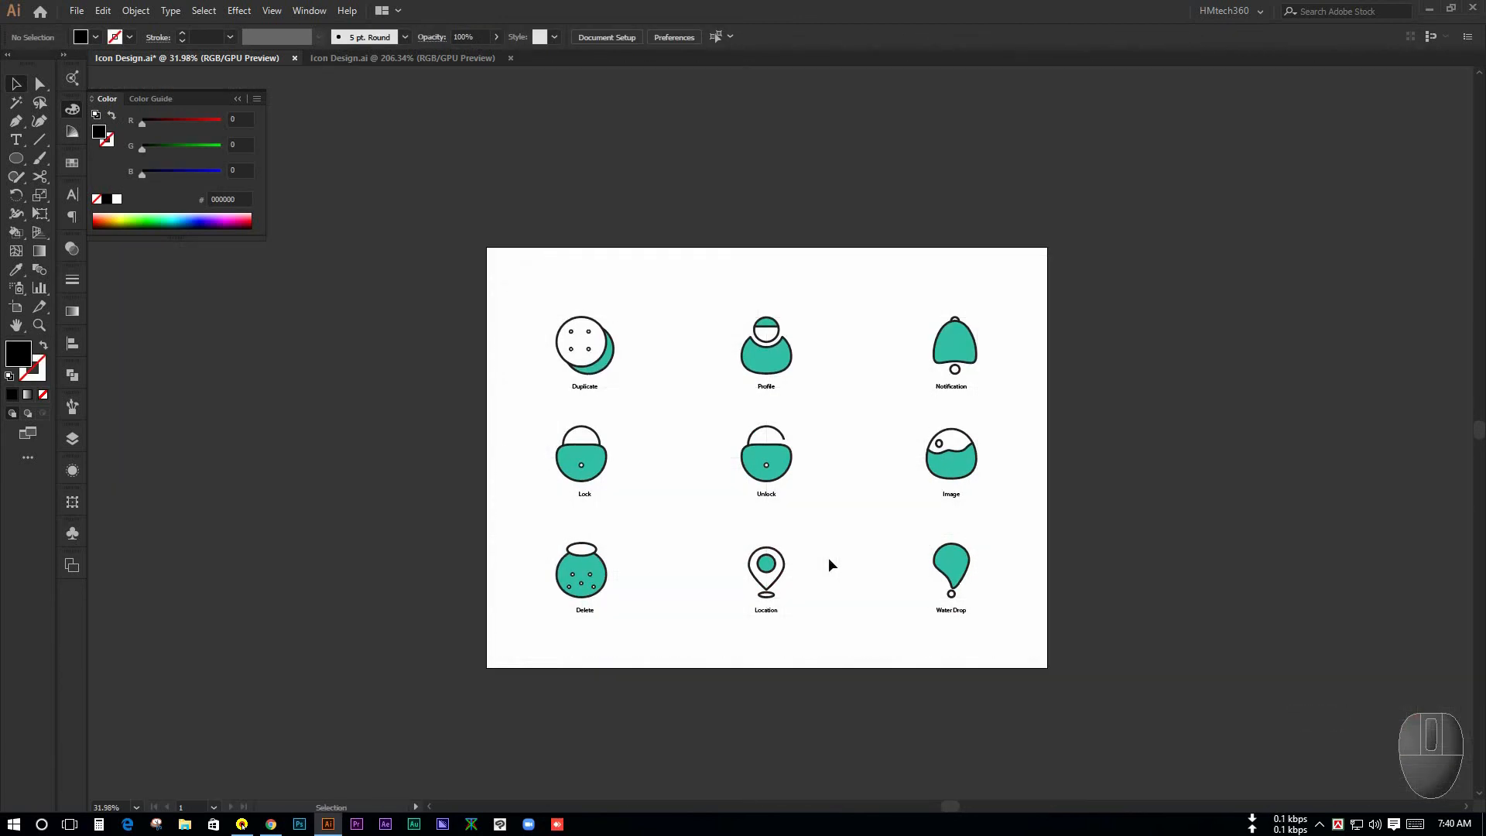
{"action": "left_click_drag", "start_coordinate": [828, 557], "coordinate": [391, 388]}
{"action": "left_click", "coordinate": [563, 410], "text": "ctrl"}
{"action": "left_click", "coordinate": [740, 422], "text": "ctrl"}
{"action": "left_click_drag", "start_coordinate": [741, 422], "coordinate": [640, 379]}
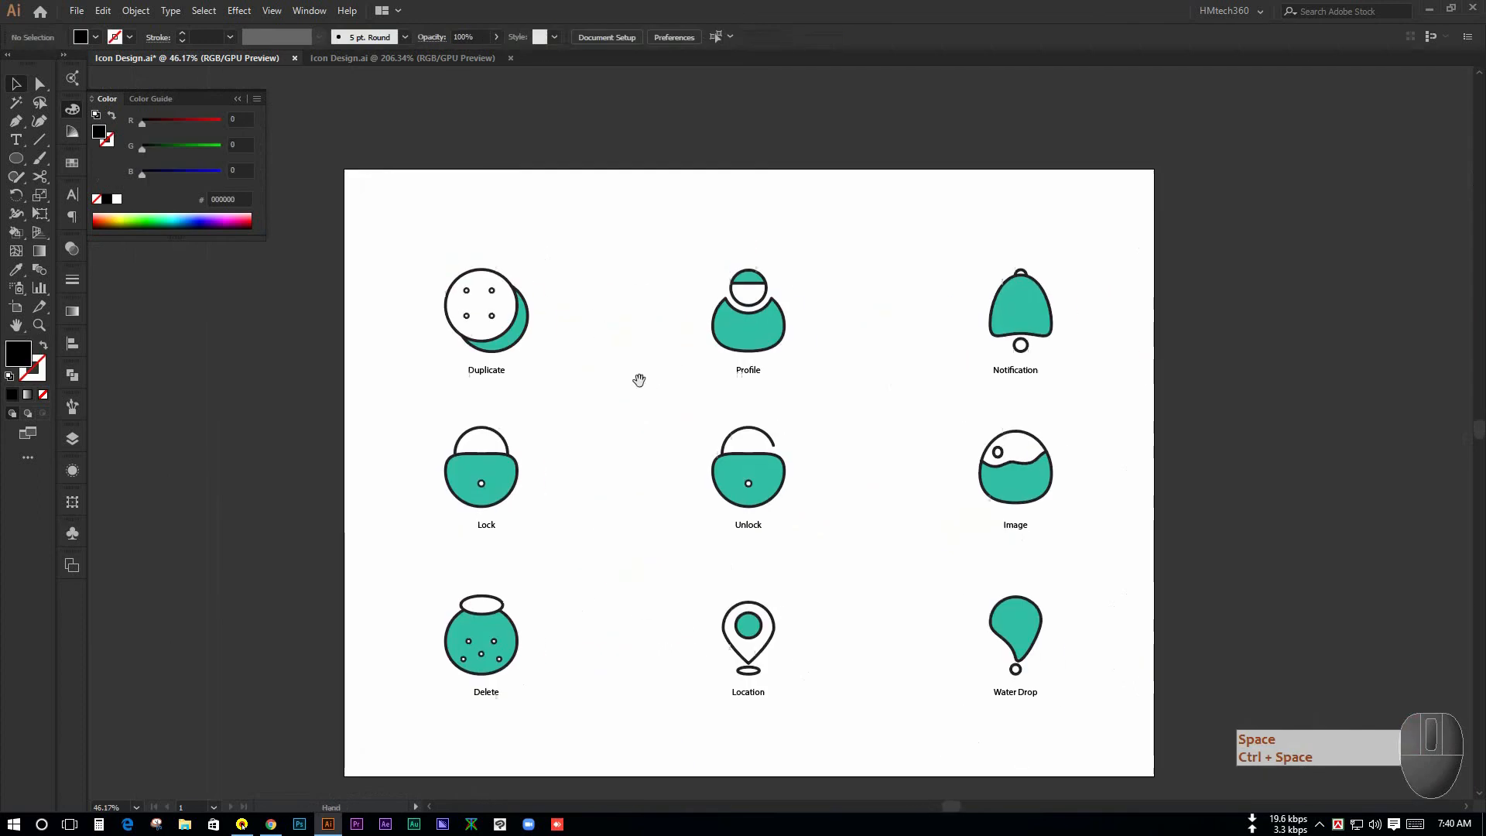